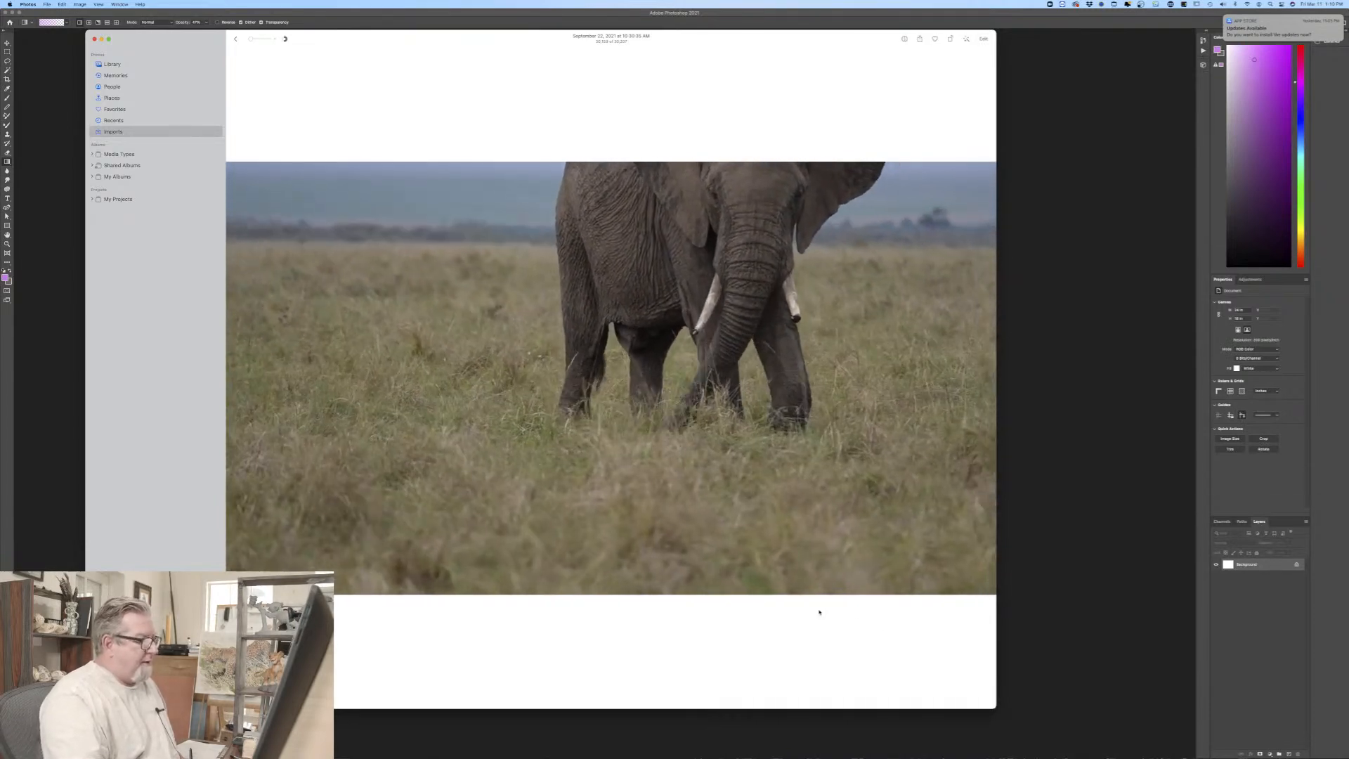
Step: Rewind the elephant reference video to its beginning, shrink its window, move it off the canvas and switch to Photoshop
{"action": "mouse_move", "coordinate": [628, 541]}
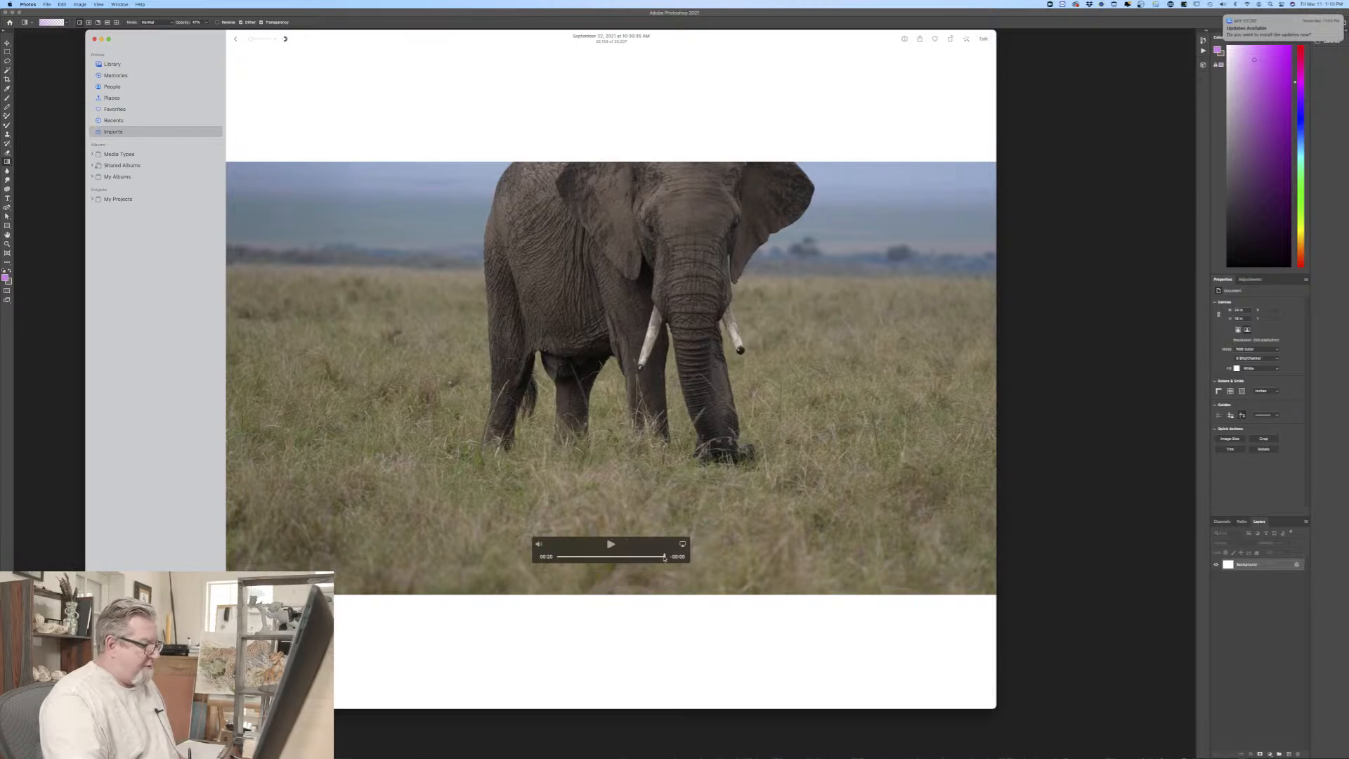
{"action": "left_click_drag", "start_coordinate": [664, 557], "coordinate": [560, 565]}
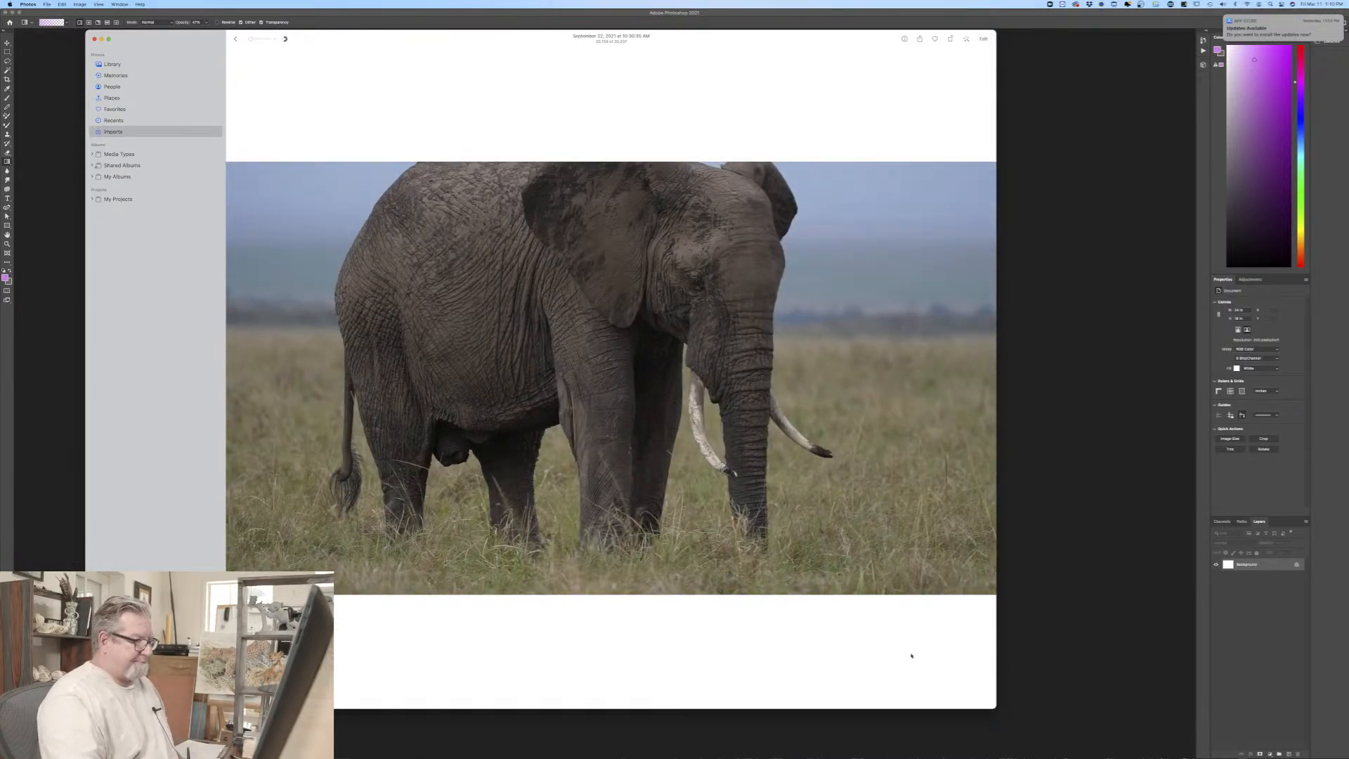
{"action": "left_click_drag", "start_coordinate": [1001, 712], "coordinate": [635, 289]}
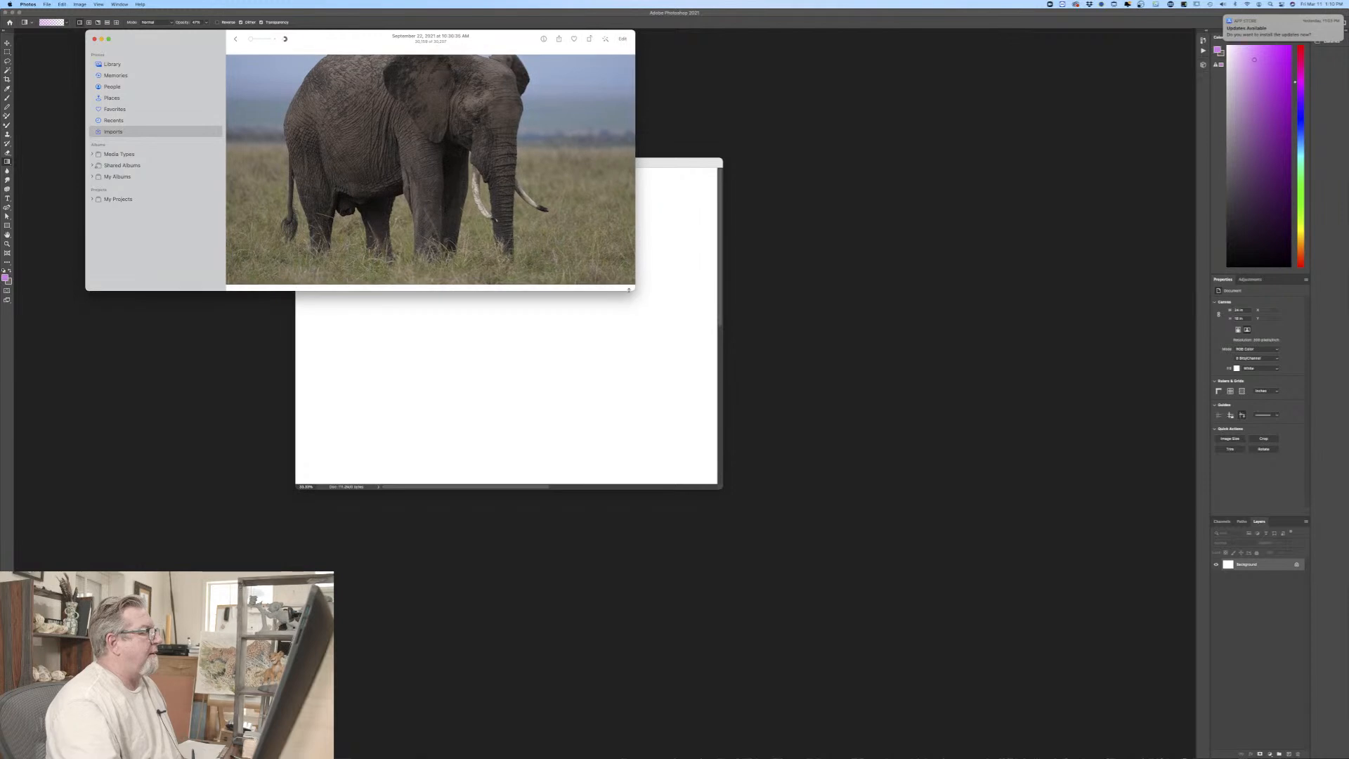
{"action": "left_click_drag", "start_coordinate": [339, 40], "coordinate": [625, 0]}
{"action": "left_click", "coordinate": [655, 245]}
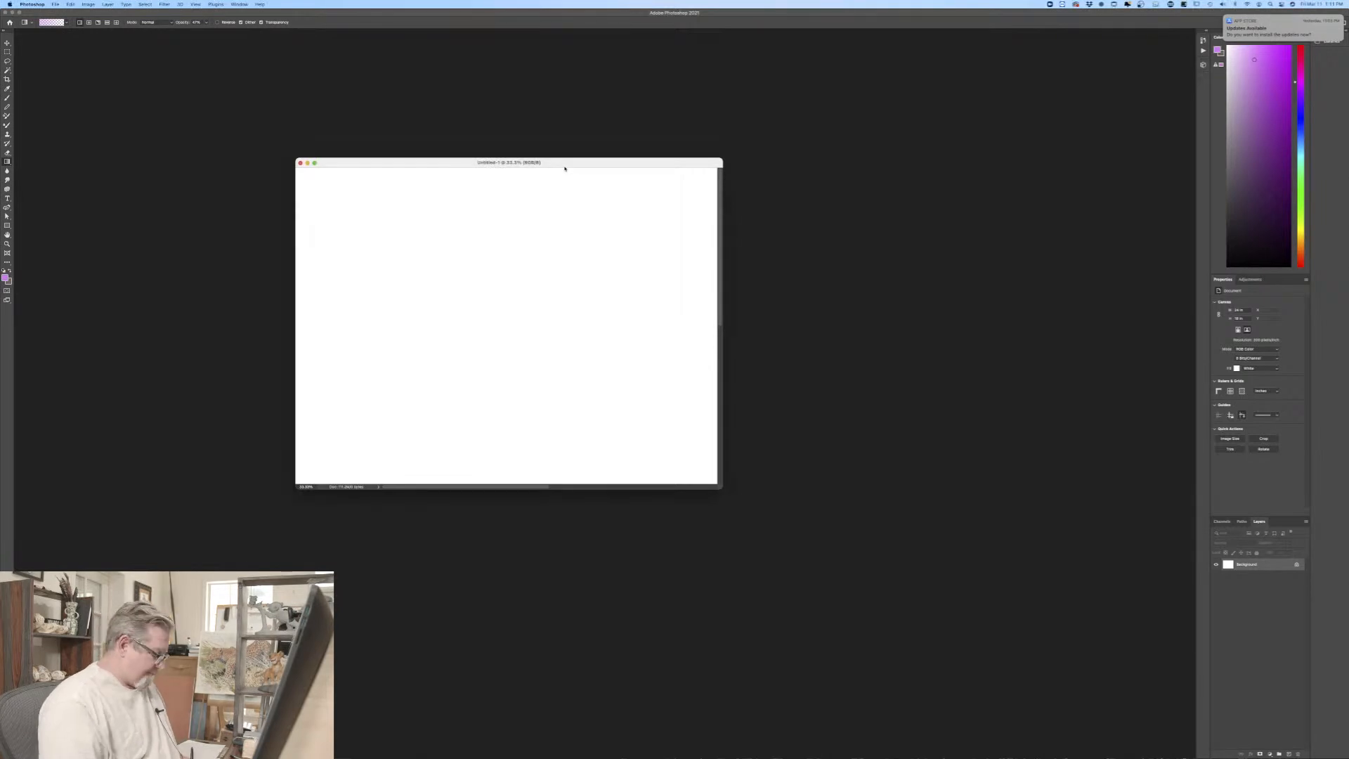
Step: Enlarge the canvas view and fill the Background layer with a muted blue-grey using the Paint Bucket
{"action": "key", "text": "f"}
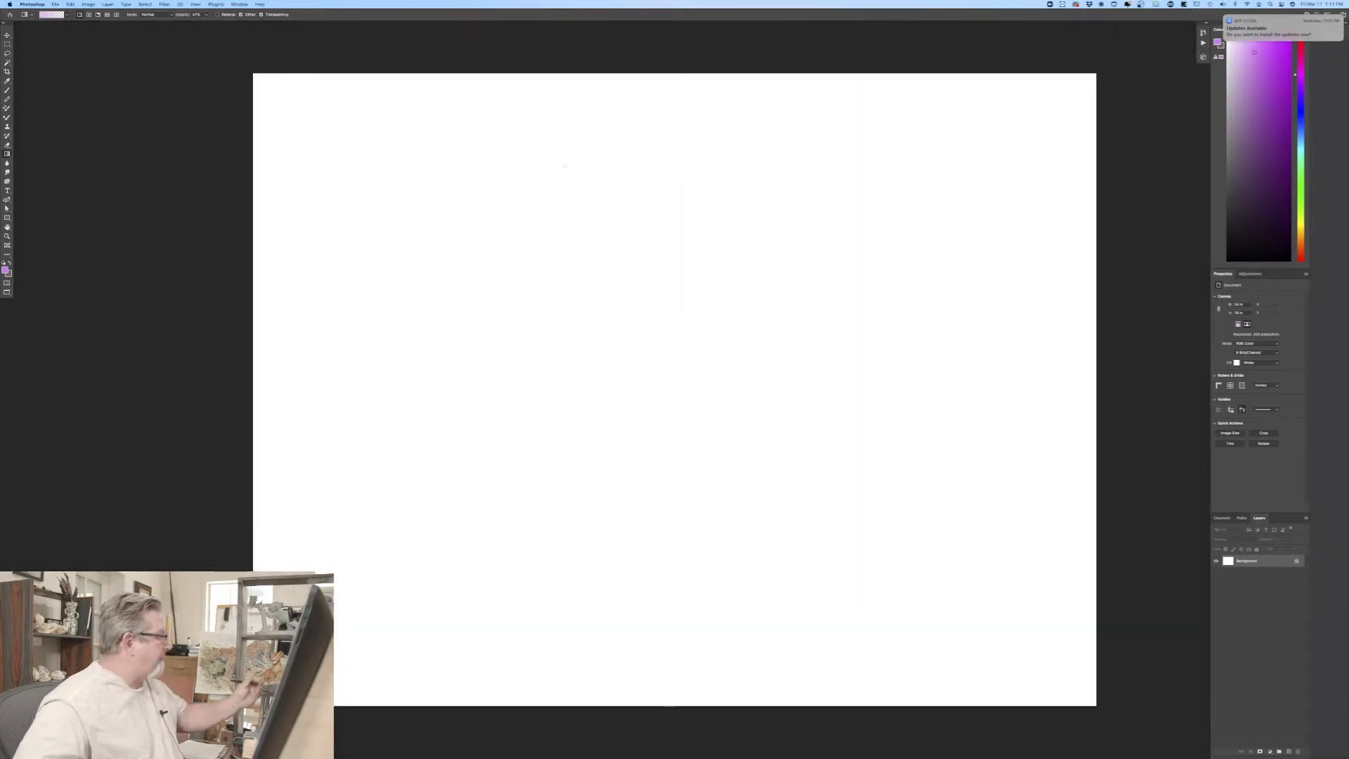
{"action": "left_click", "coordinate": [5, 270]}
{"action": "left_click", "coordinate": [139, 177]}
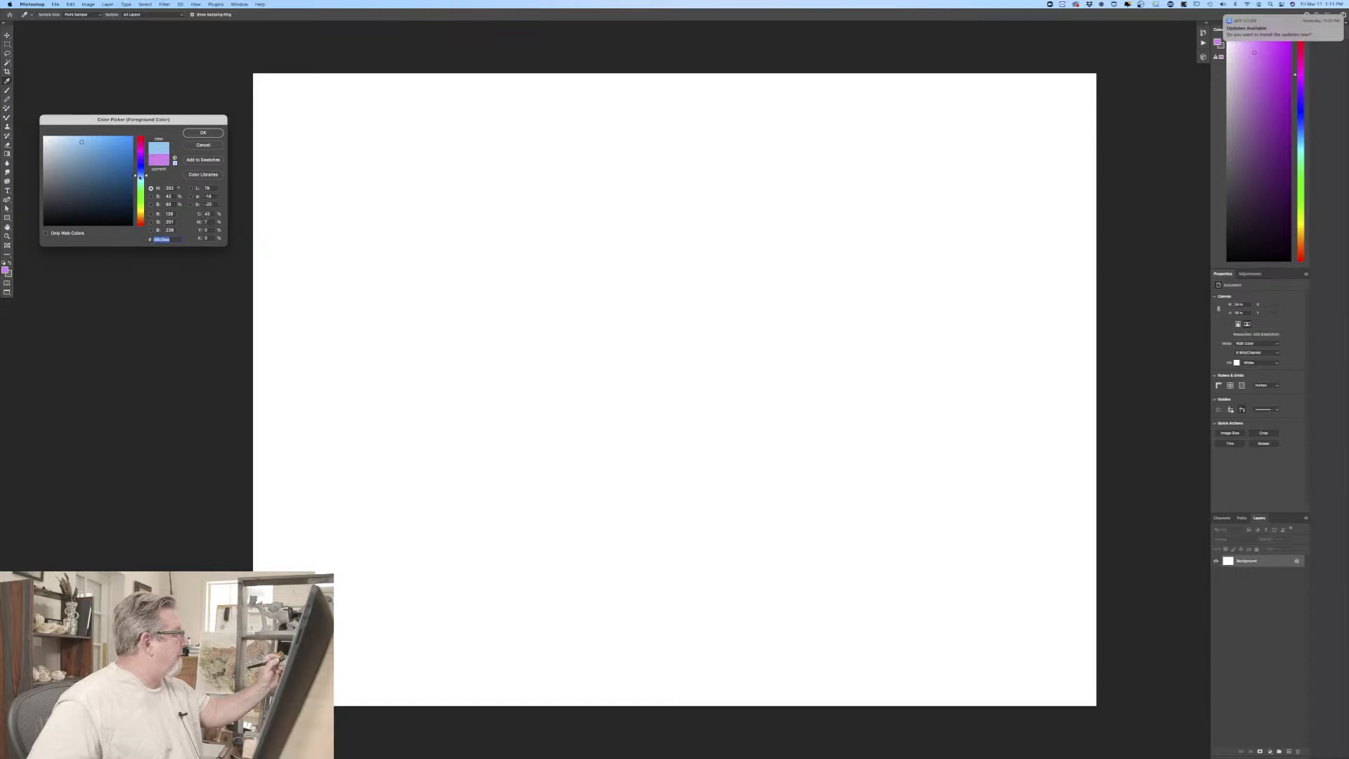
{"action": "left_click", "coordinate": [54, 169]}
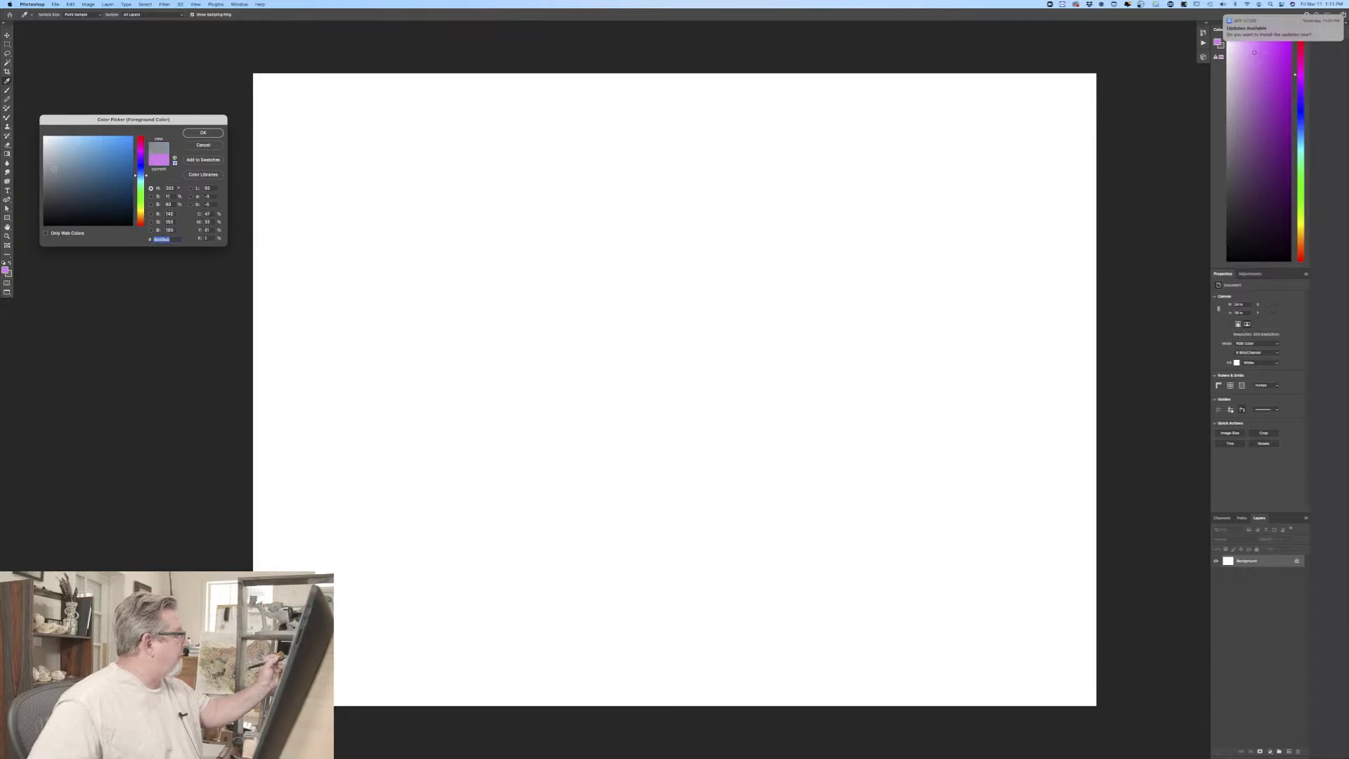
{"action": "left_click", "coordinate": [197, 133]}
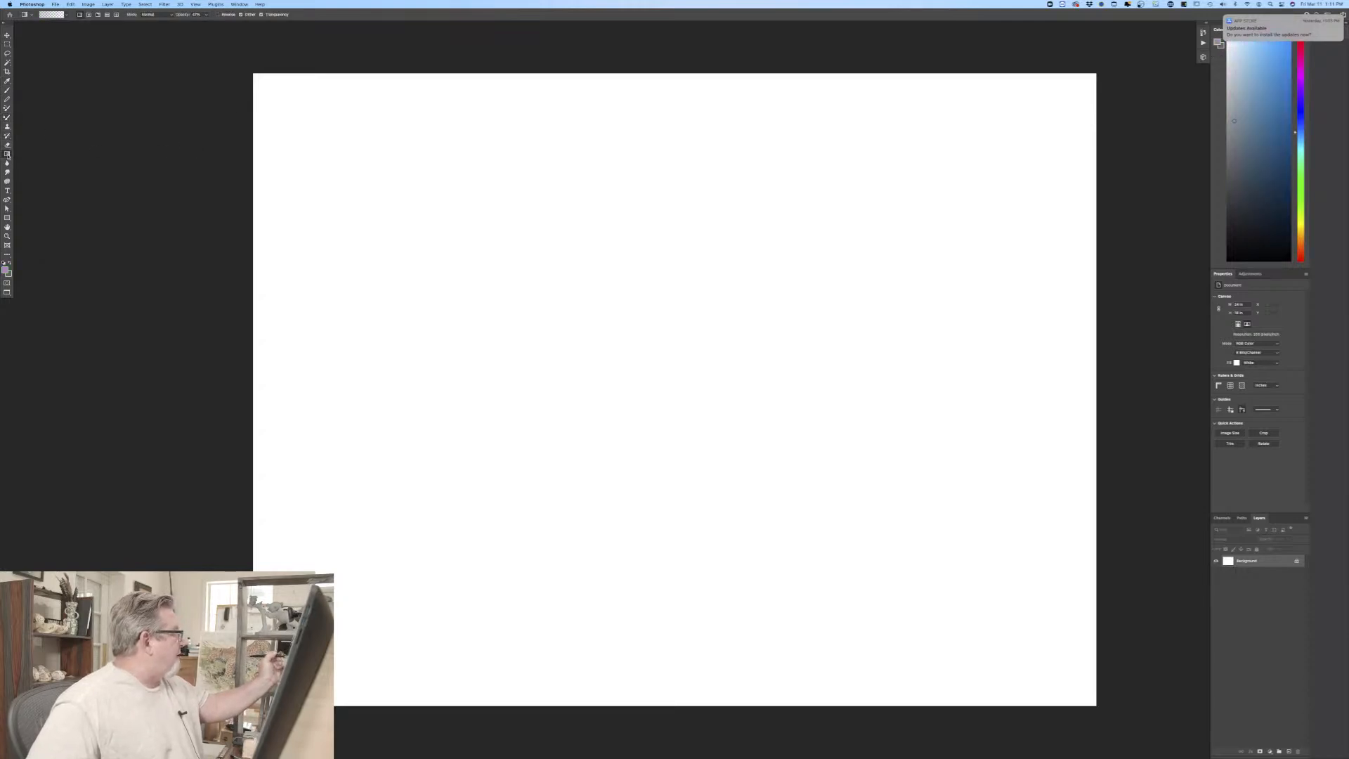
{"action": "key", "text": "shift+g"}
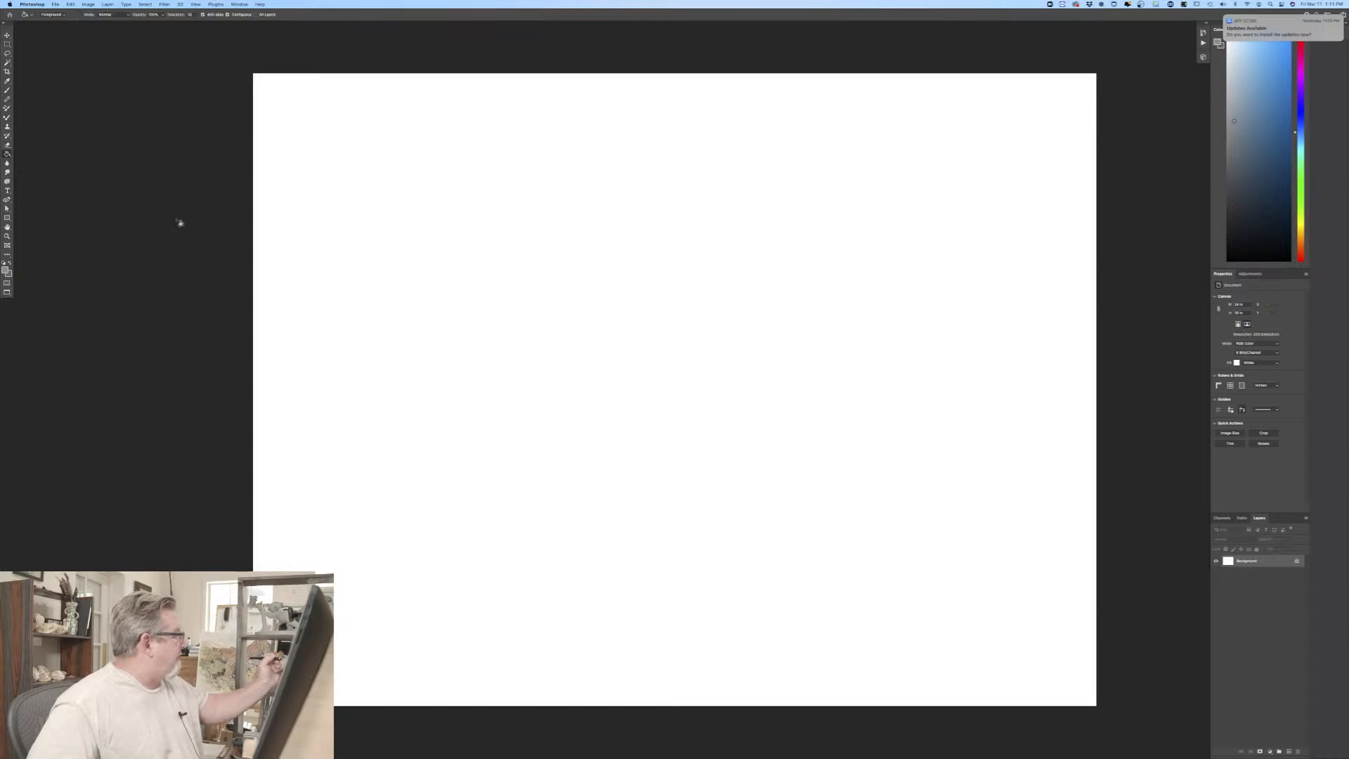
{"action": "left_click", "coordinate": [582, 388]}
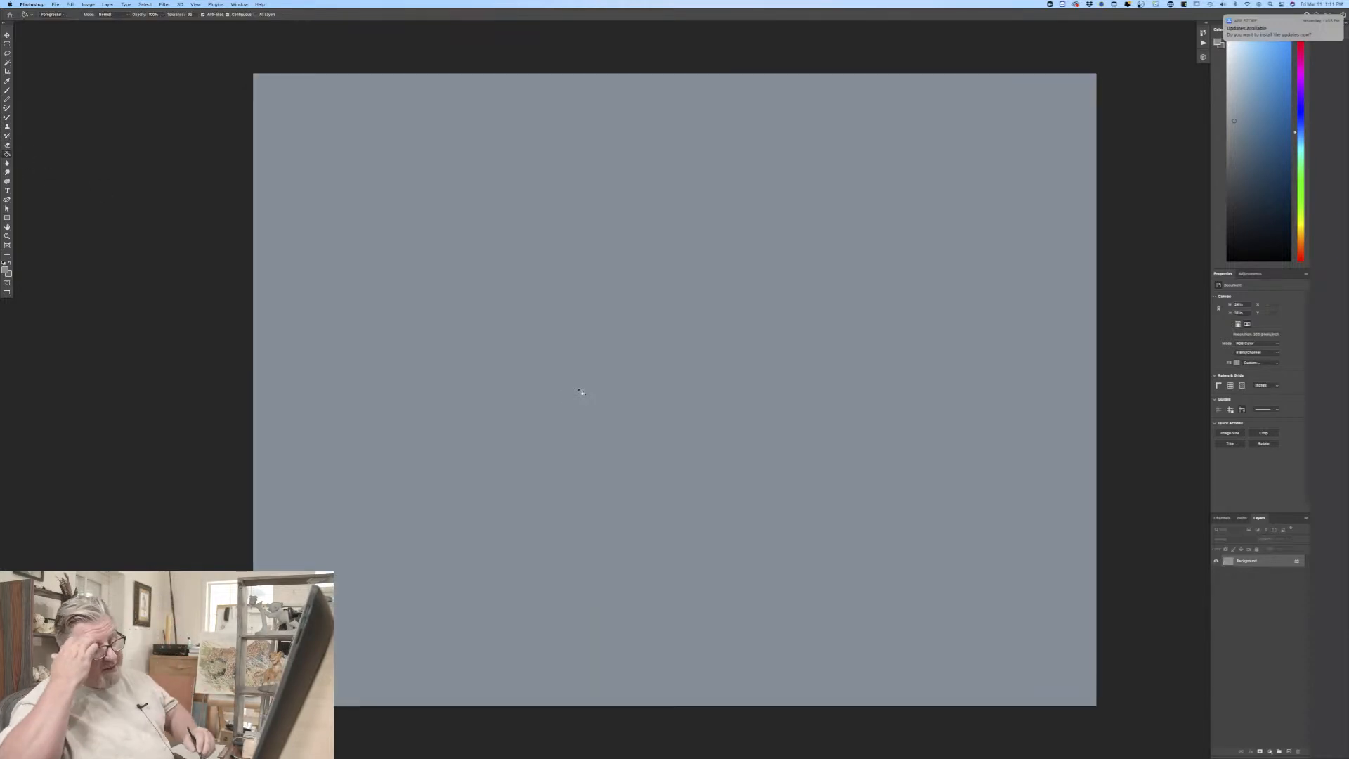
Step: Add a new layer above the Background and ready the Brush with a very dark brown foreground colour
{"action": "left_click", "coordinate": [1288, 751]}
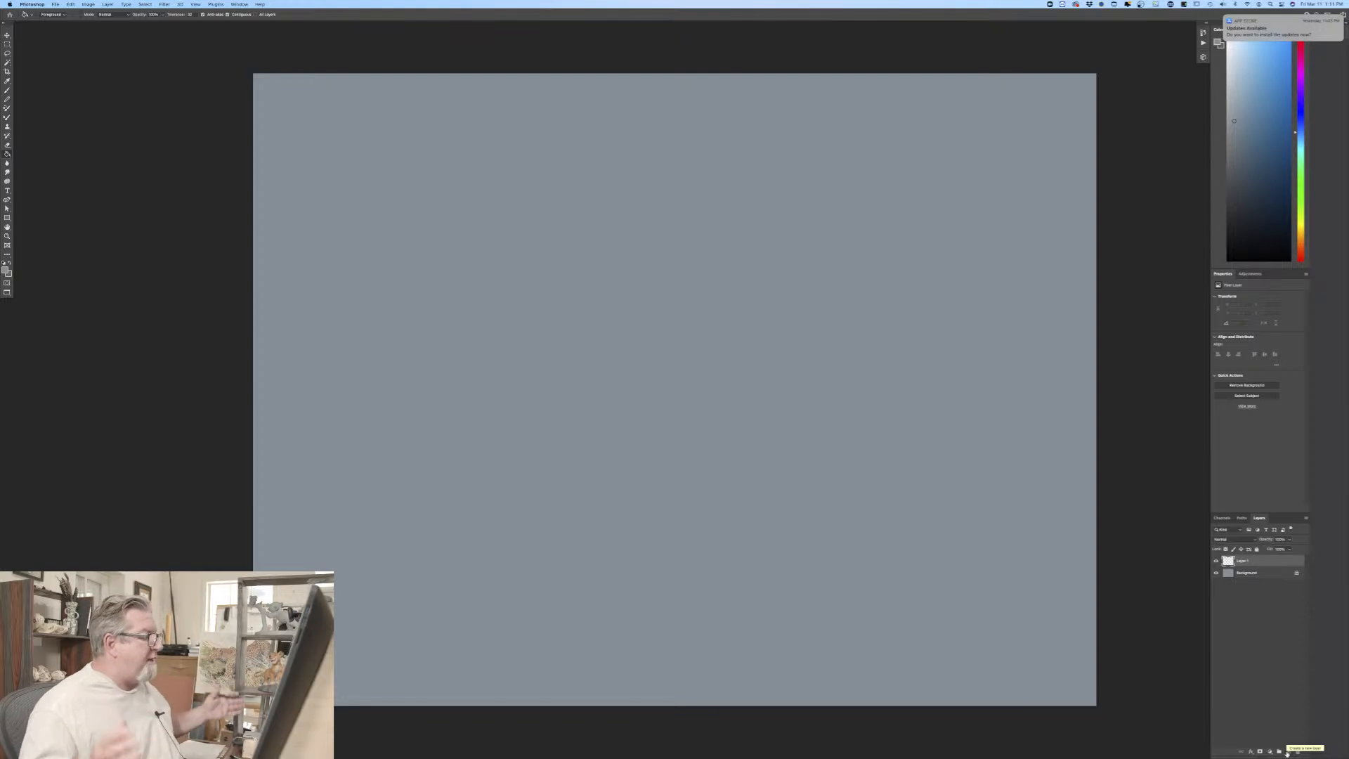
{"action": "left_click", "coordinate": [6, 268]}
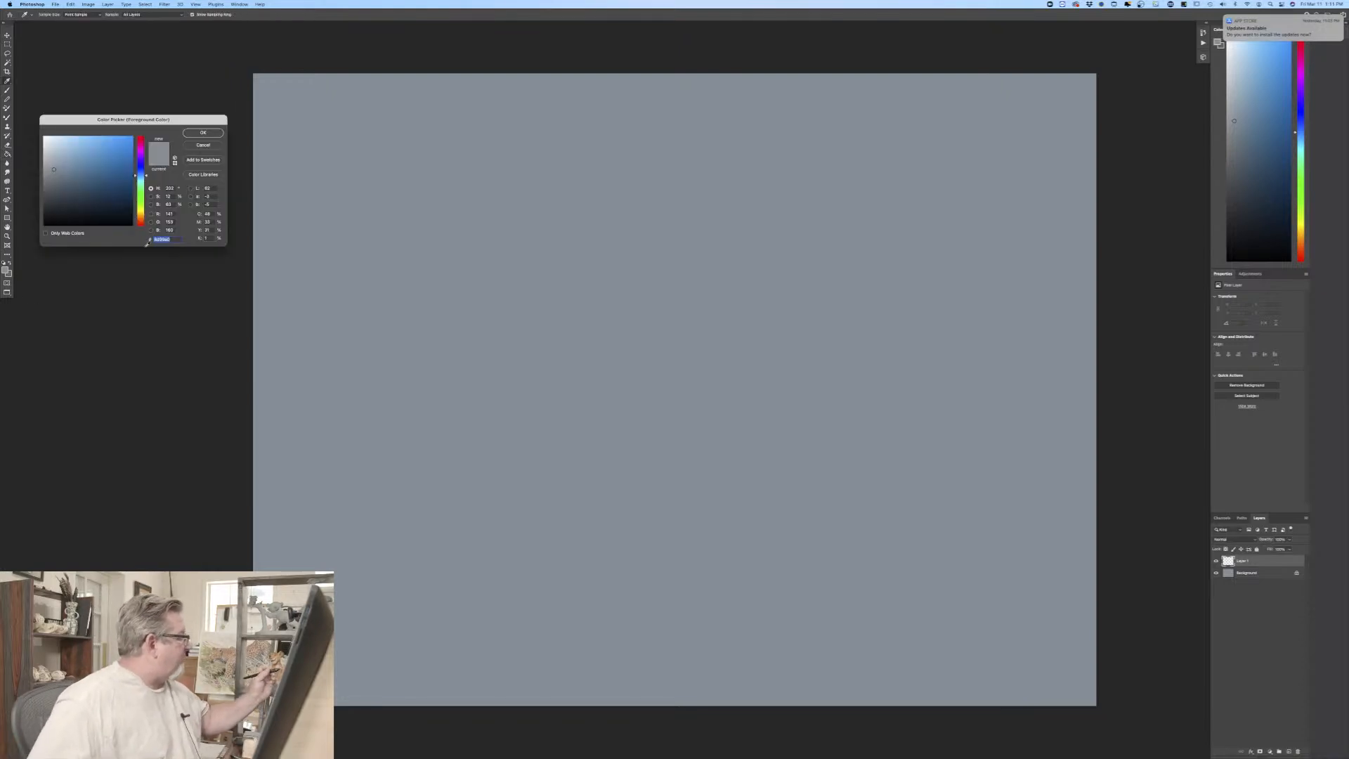
{"action": "left_click", "coordinate": [140, 218]}
{"action": "left_click", "coordinate": [83, 216]}
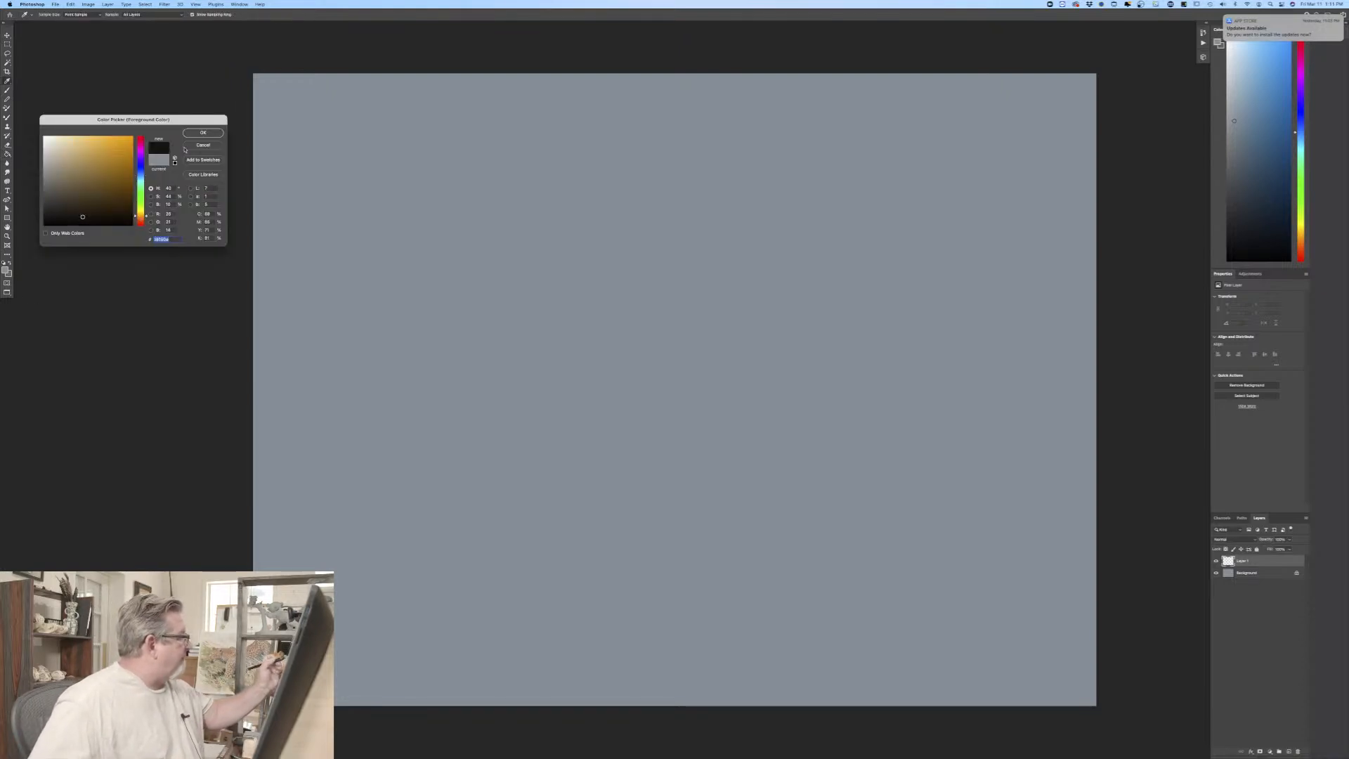
{"action": "left_click", "coordinate": [203, 133]}
{"action": "left_click", "coordinate": [7, 91]}
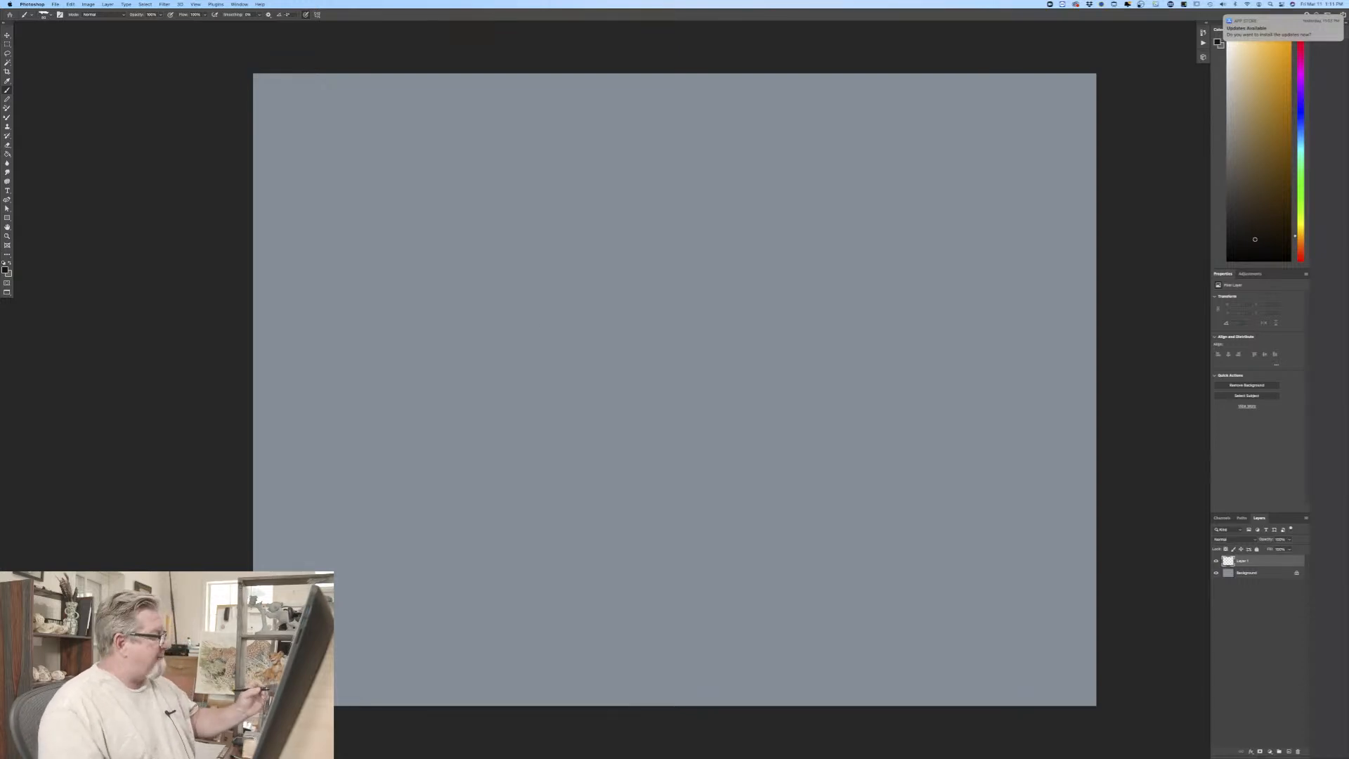
Step: Sketch the elephant's rounded head, forehead and trunk guideline, plus the small far ear behind the forehead
{"action": "left_click_drag", "start_coordinate": [205, 356], "coordinate": [106, 338]}
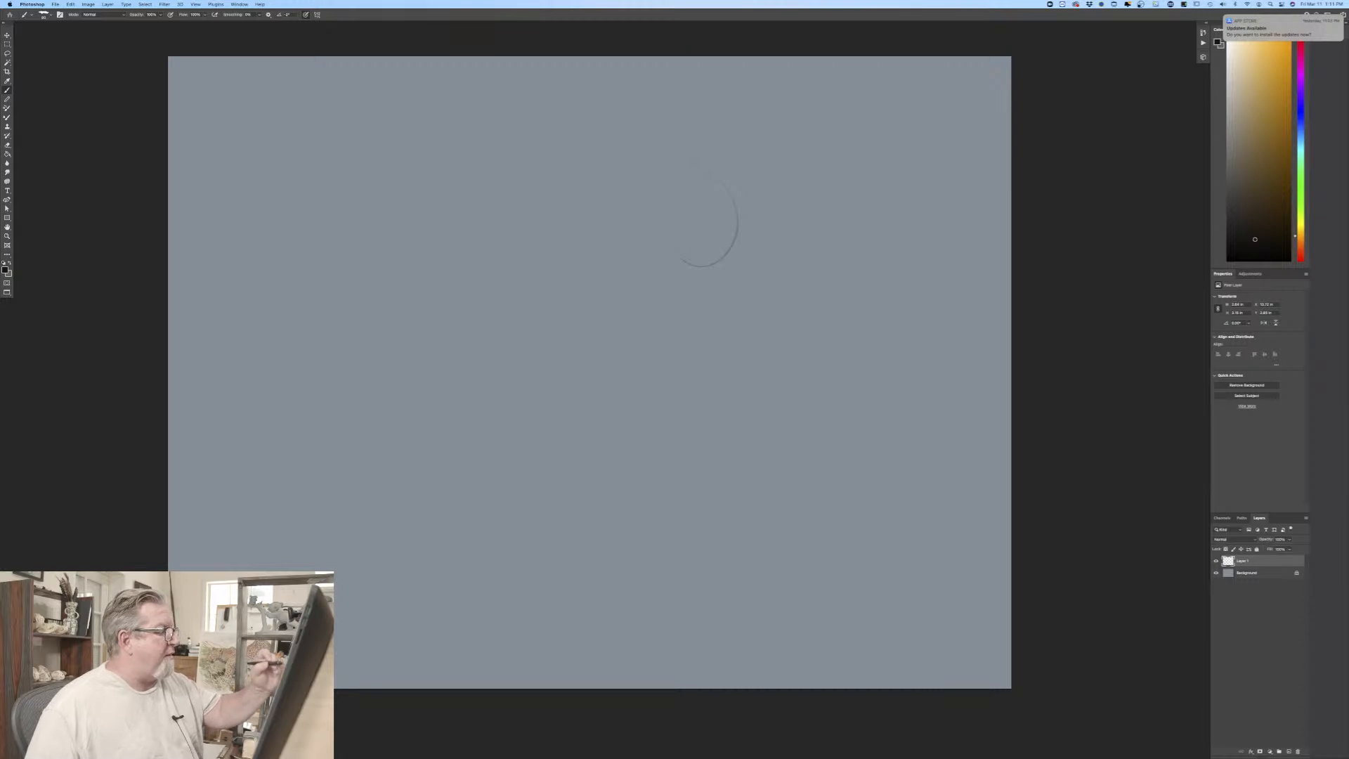
{"action": "left_click_drag", "start_coordinate": [685, 151], "coordinate": [713, 191]}
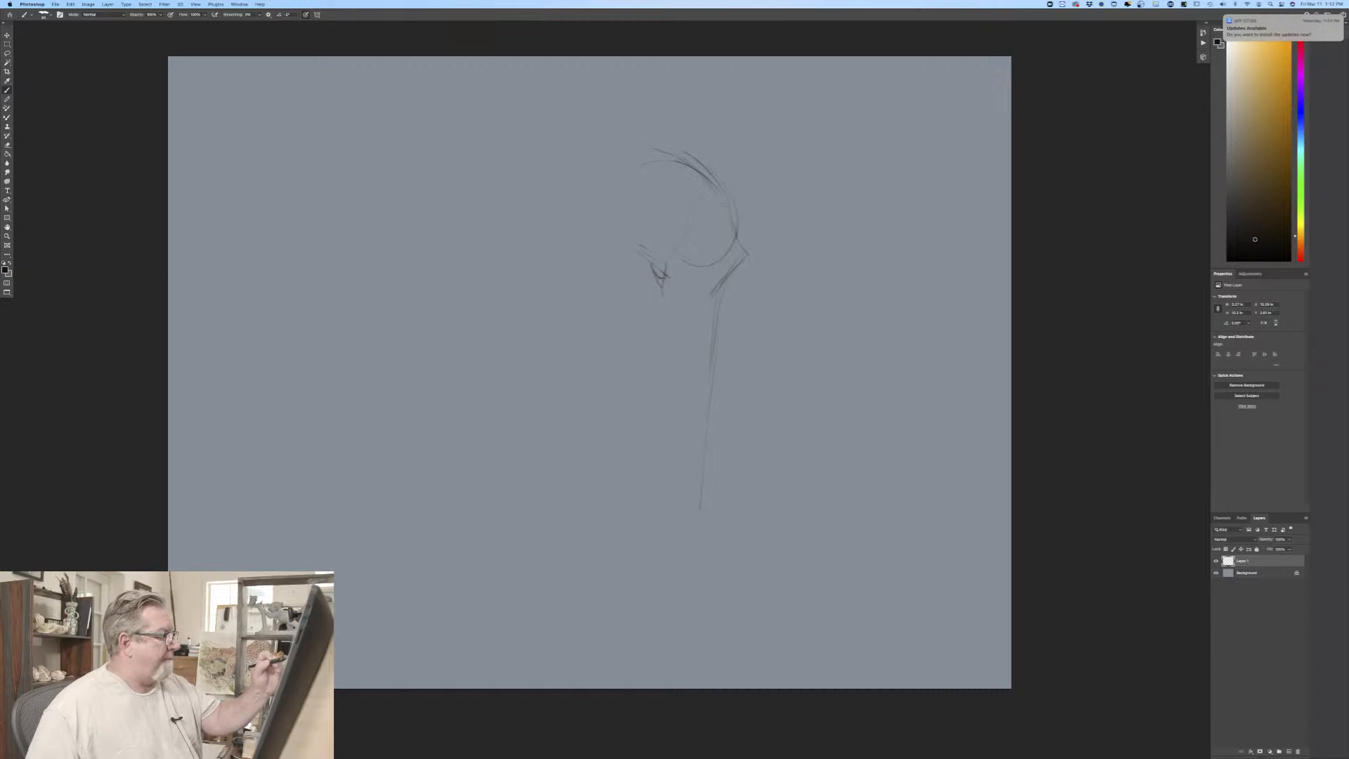
{"action": "left_click_drag", "start_coordinate": [634, 147], "coordinate": [669, 153]}
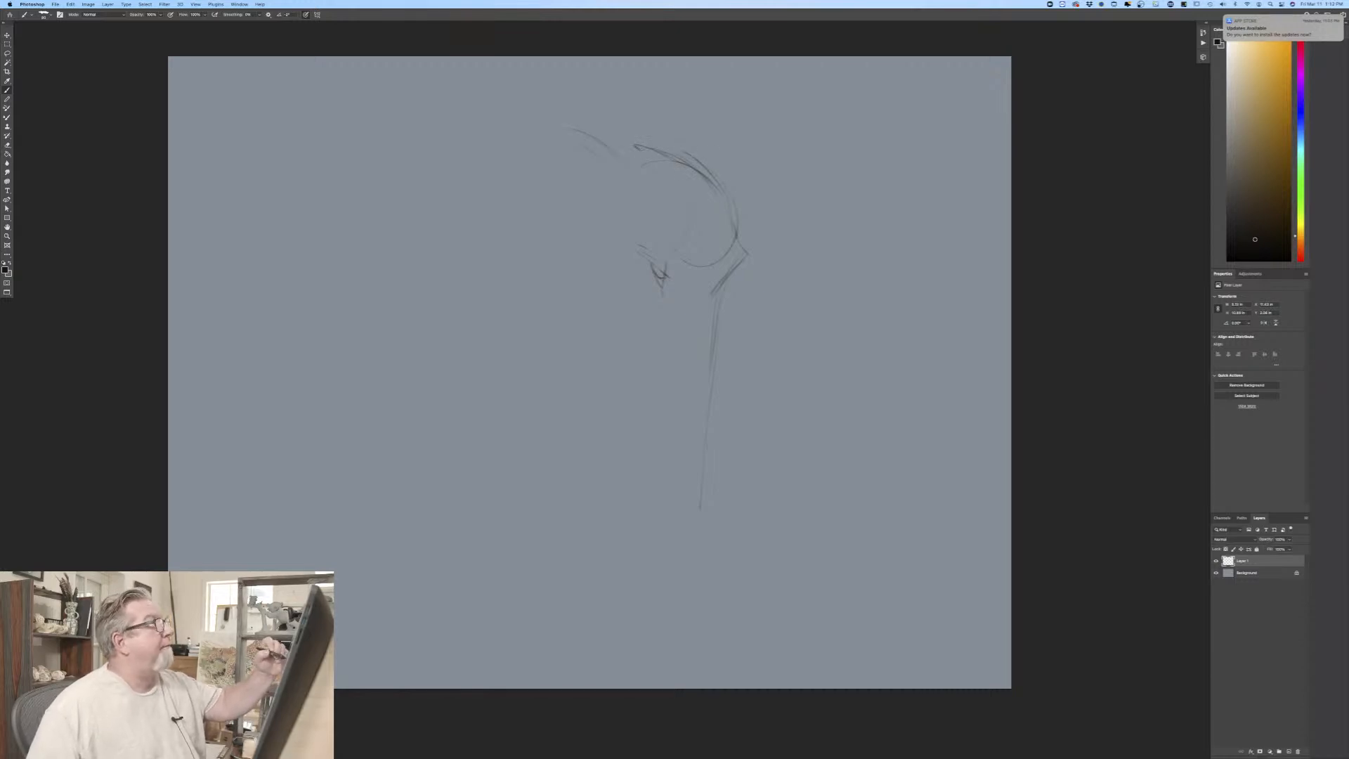
{"action": "mouse_move", "coordinate": [678, 158]}
{"action": "left_mouse_down"}
{"action": "mouse_move", "coordinate": [671, 140]}
{"action": "mouse_move", "coordinate": [687, 135]}
{"action": "mouse_move", "coordinate": [744, 184]}
{"action": "mouse_move", "coordinate": [729, 201]}
{"action": "left_mouse_up"}
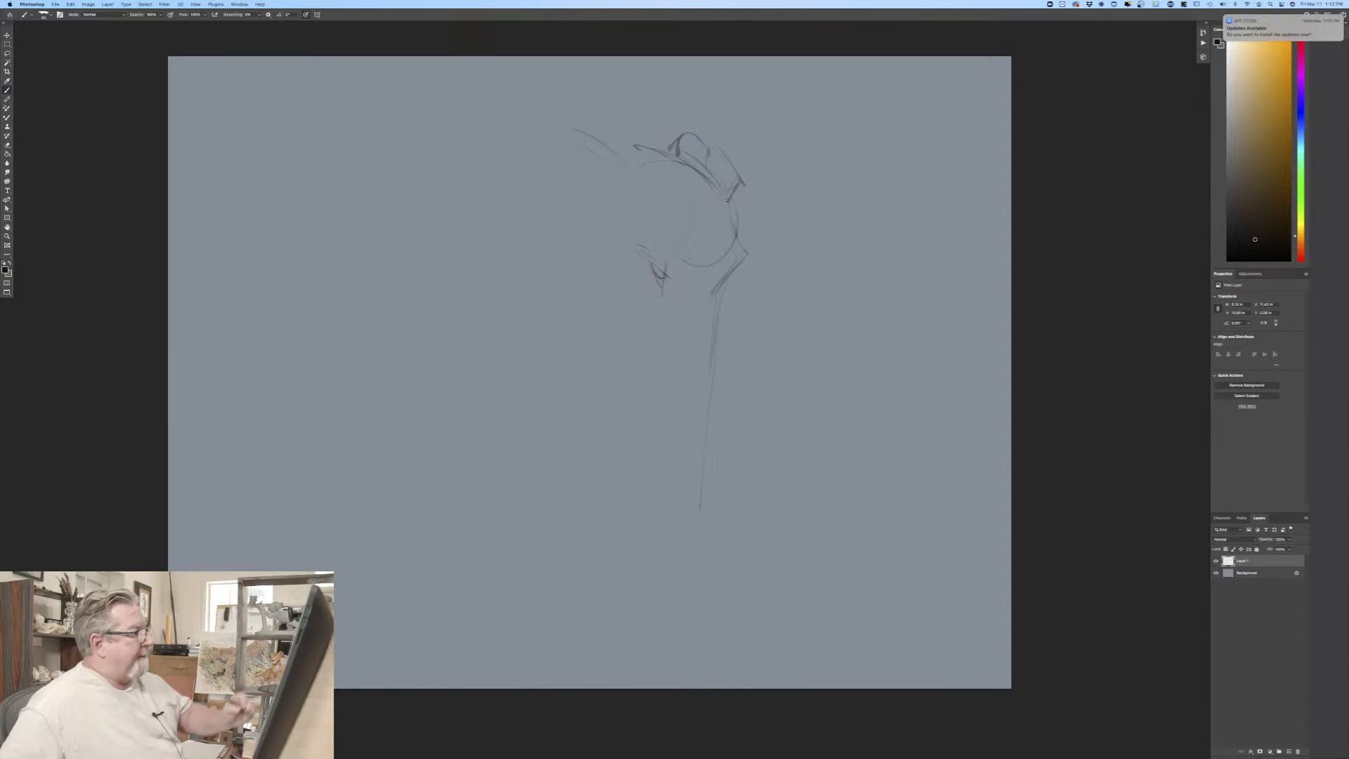
{"action": "left_click_drag", "start_coordinate": [696, 134], "coordinate": [728, 167]}
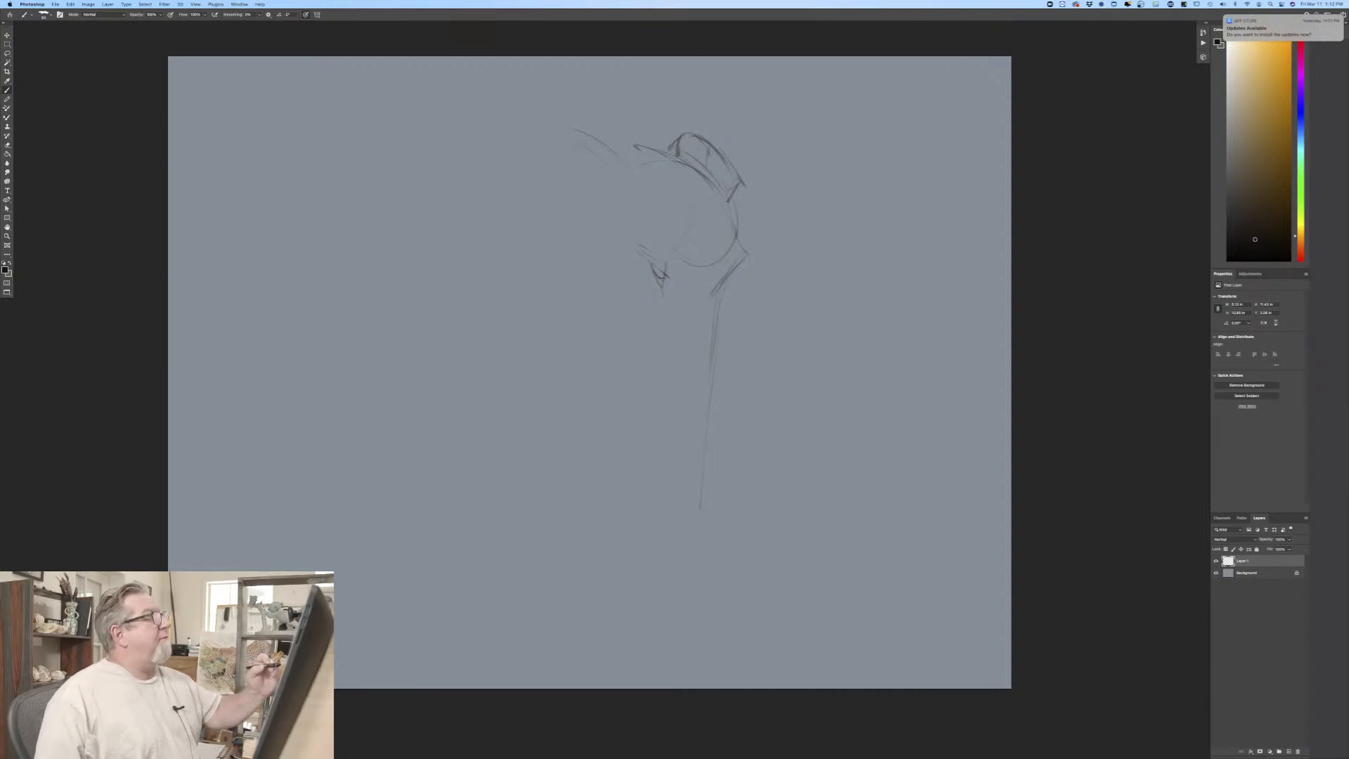
Step: Strengthen the forehead contour and sketch the near ear's curved upper edge and slanting lower edge
{"action": "left_click_drag", "start_coordinate": [724, 196], "coordinate": [730, 217]}
{"action": "left_click_drag", "start_coordinate": [672, 158], "coordinate": [697, 169]}
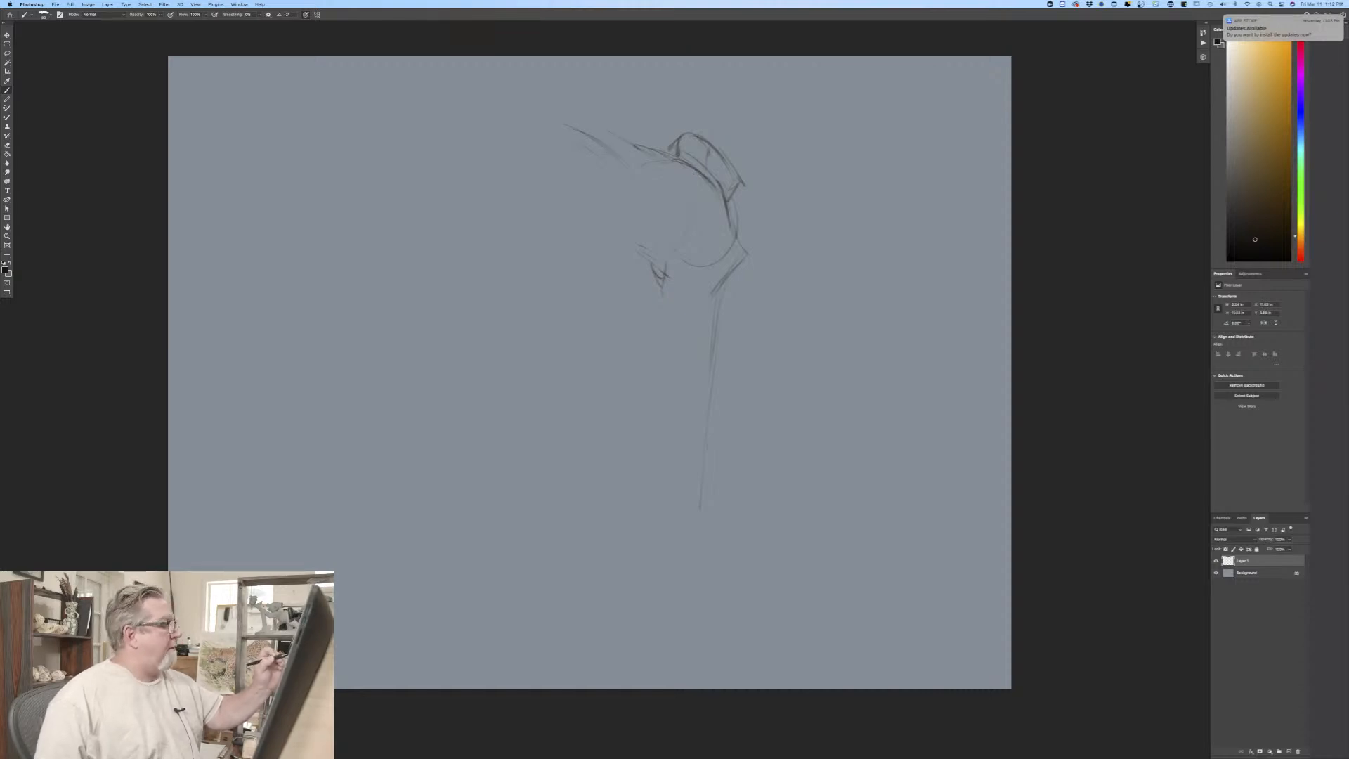
{"action": "mouse_move", "coordinate": [527, 136]}
{"action": "left_mouse_down"}
{"action": "mouse_move", "coordinate": [486, 156]}
{"action": "mouse_move", "coordinate": [476, 181]}
{"action": "left_mouse_up"}
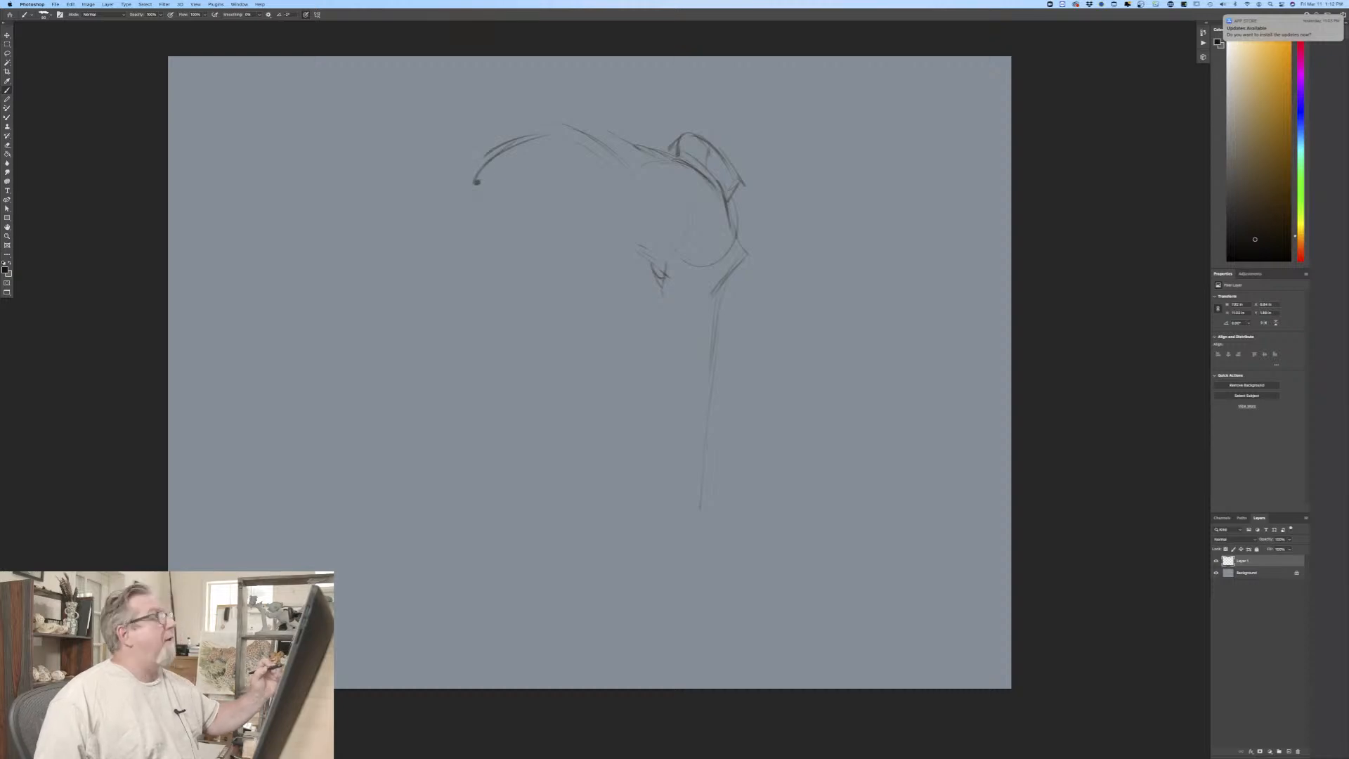
{"action": "left_click_drag", "start_coordinate": [523, 279], "coordinate": [553, 323]}
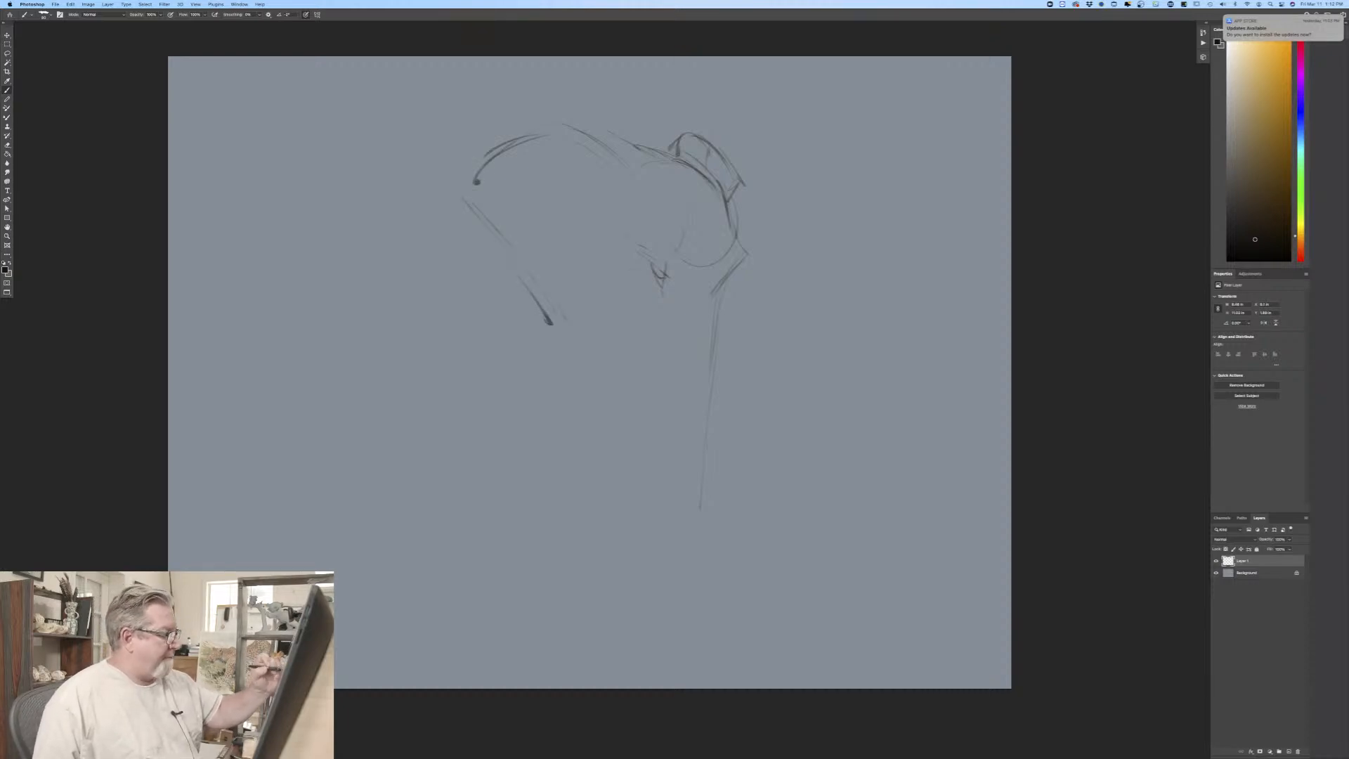
Step: Remove the first rough eye marks from the elephant's head
{"action": "left_click_drag", "start_coordinate": [654, 267], "coordinate": [663, 275]}
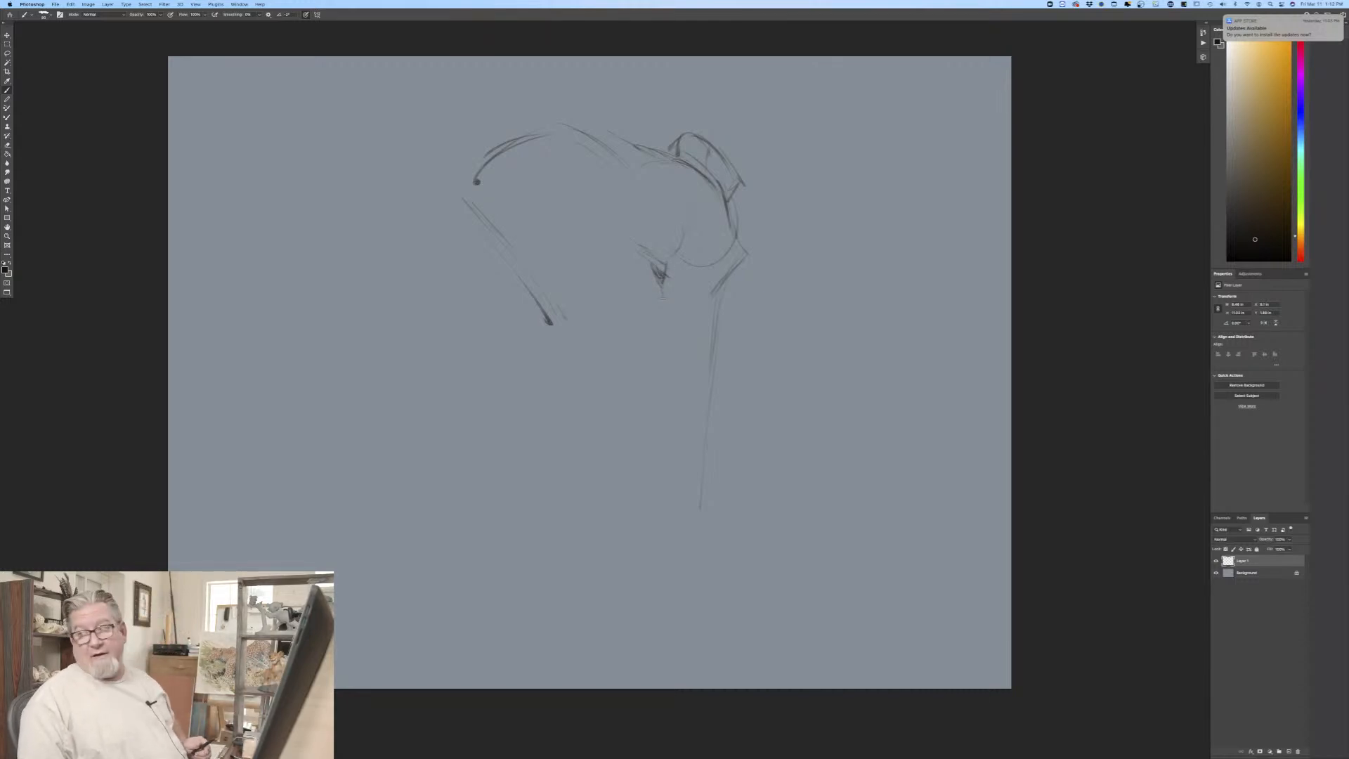
{"action": "key", "text": "super+z"}
{"action": "key", "text": "super+z"}
{"action": "key", "text": "super+z"}
{"action": "key", "text": "super+z"}
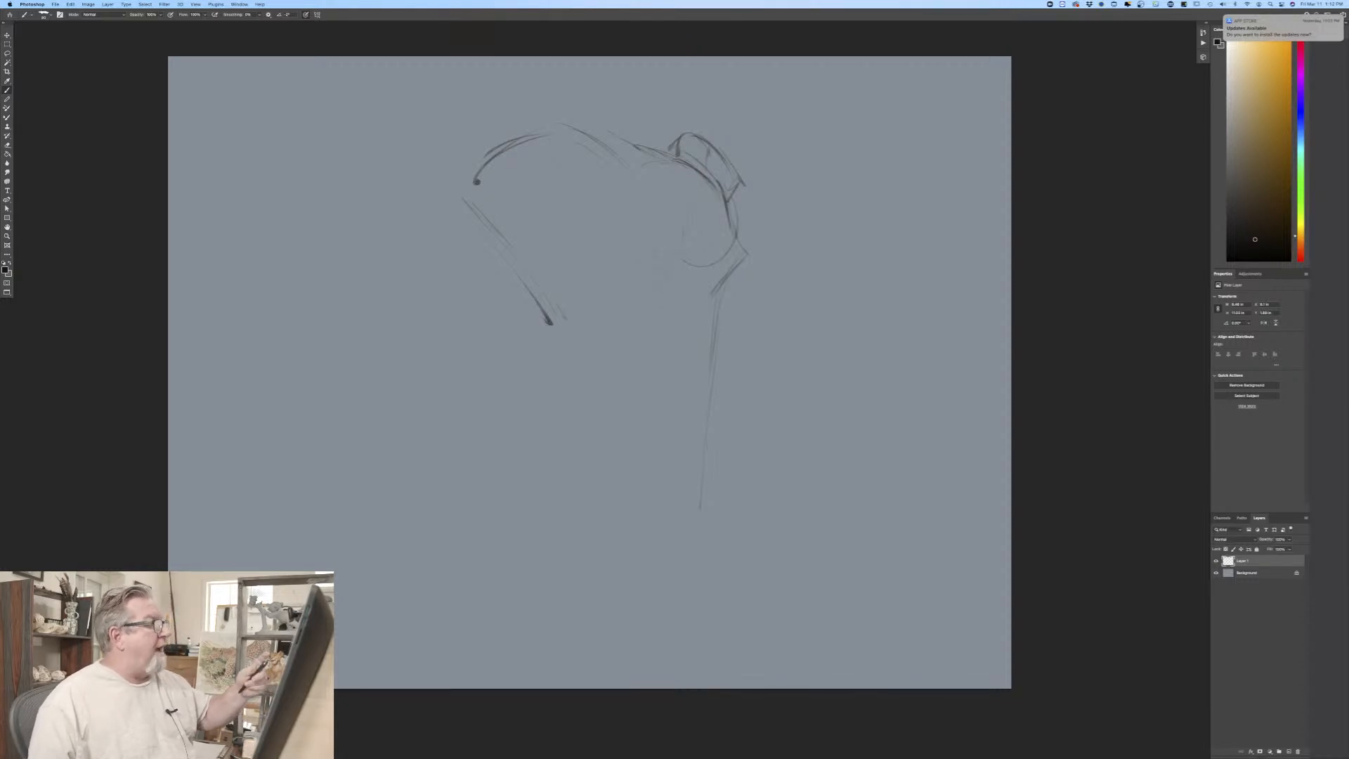
Step: Redraw the eye and darken the brow, adding the forehead fold, cheek and jaw lines around it
{"action": "mouse_move", "coordinate": [731, 221]}
{"action": "left_mouse_down"}
{"action": "mouse_move", "coordinate": [739, 251]}
{"action": "mouse_move", "coordinate": [723, 283]}
{"action": "left_mouse_up"}
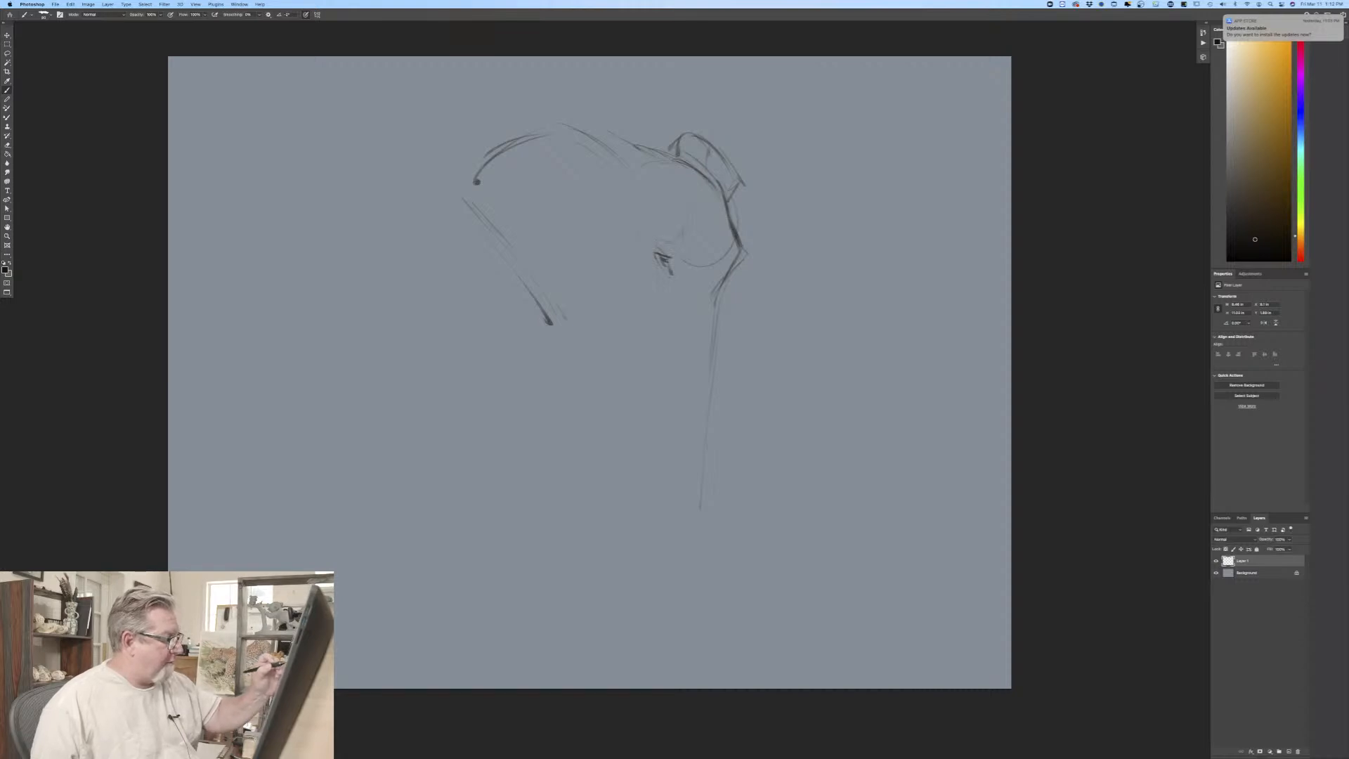
{"action": "left_click_drag", "start_coordinate": [714, 203], "coordinate": [706, 265]}
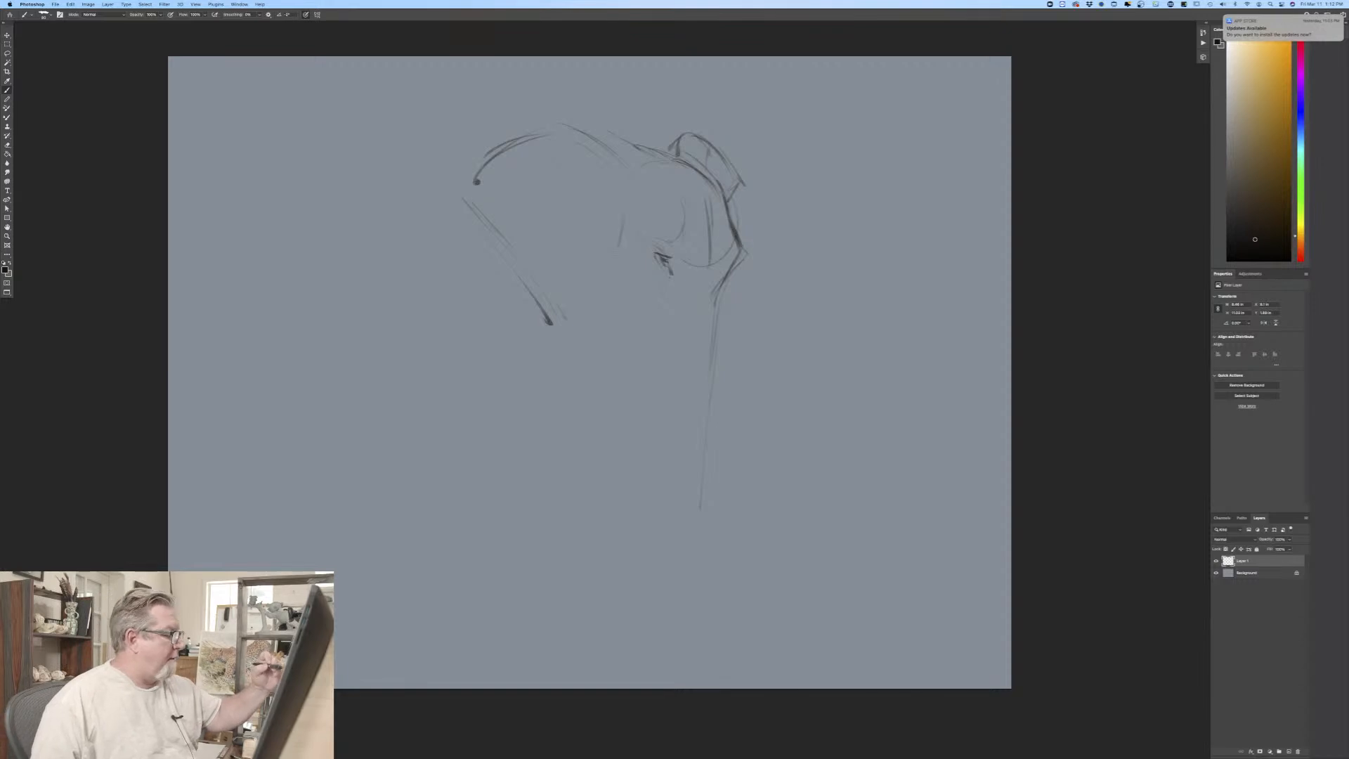
{"action": "left_click_drag", "start_coordinate": [614, 273], "coordinate": [646, 333]}
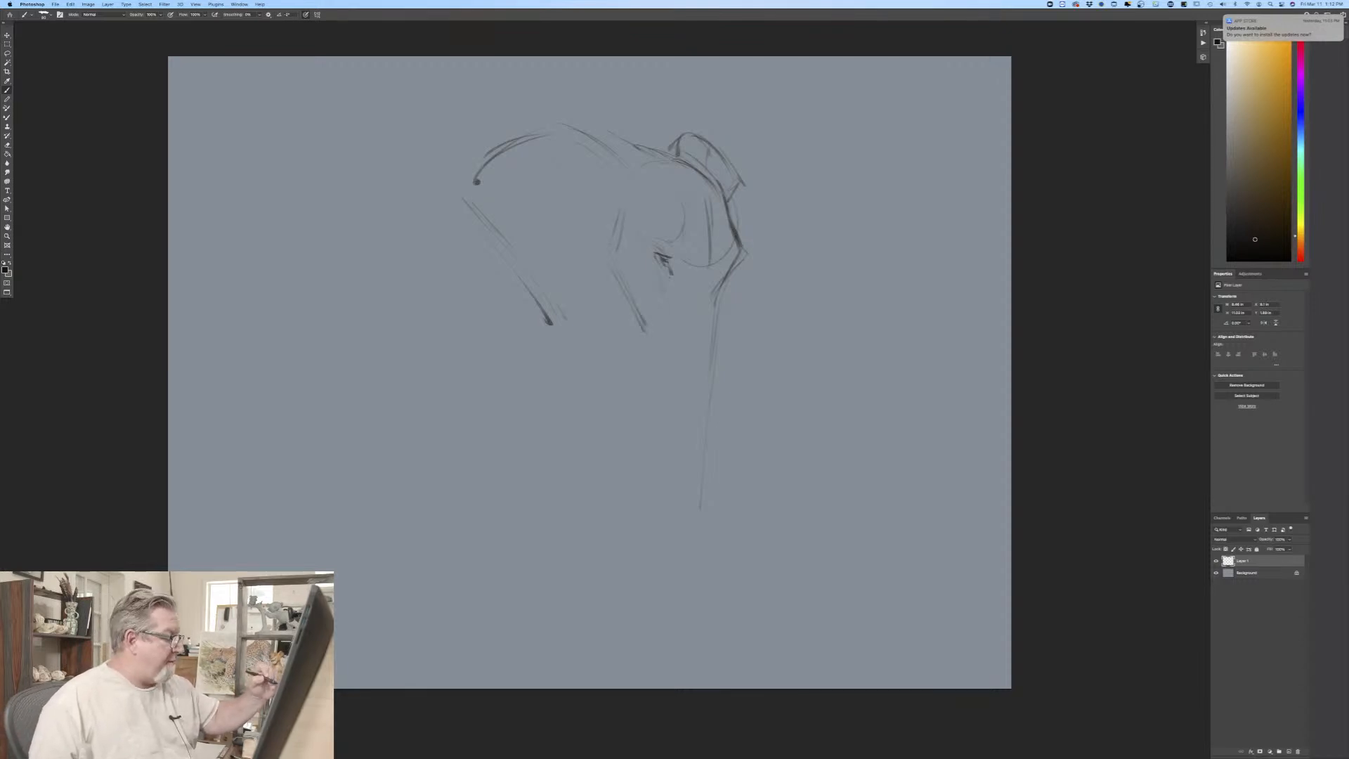
{"action": "mouse_move", "coordinate": [662, 303]}
{"action": "left_mouse_down"}
{"action": "mouse_move", "coordinate": [656, 331]}
{"action": "mouse_move", "coordinate": [687, 360]}
{"action": "left_mouse_up"}
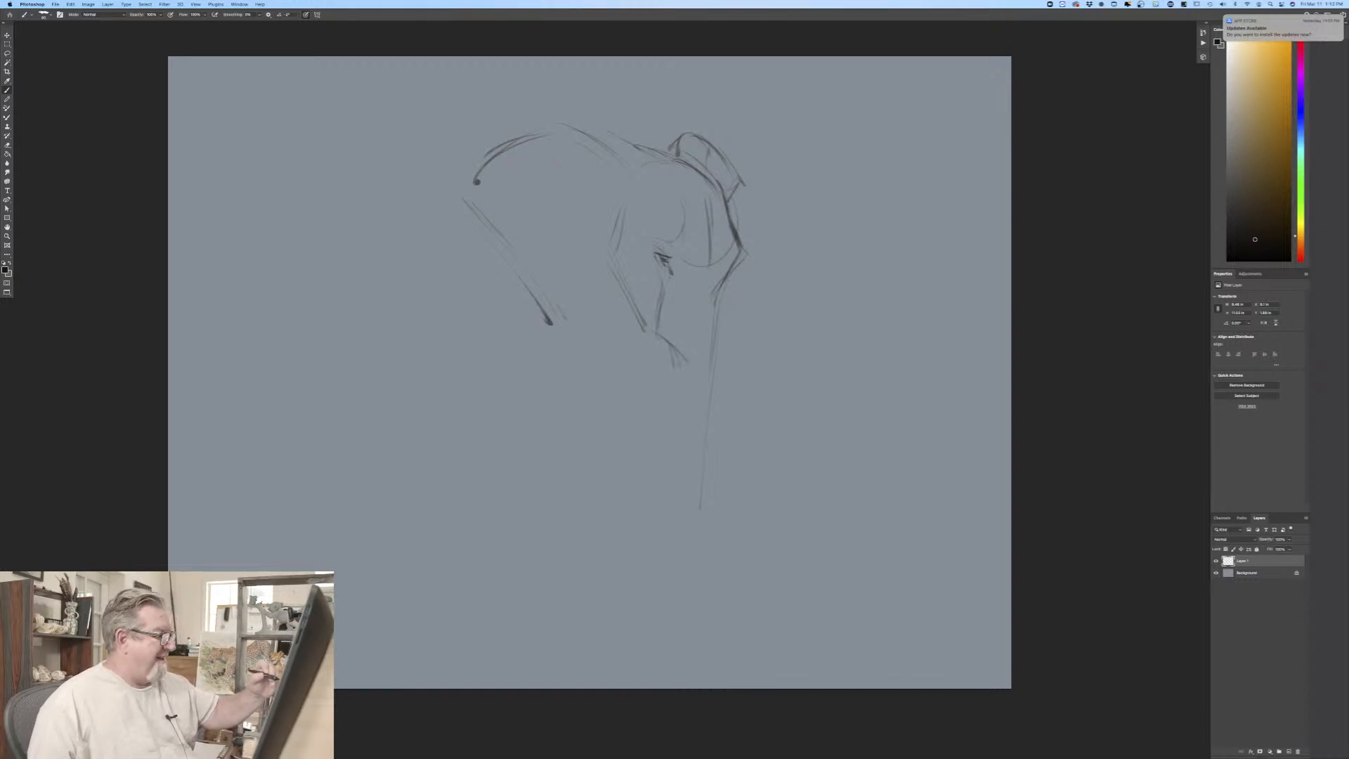
Step: Outline both sides of the trunk down to a curled tip and darken the cheek line behind the eye
{"action": "left_click_drag", "start_coordinate": [726, 288], "coordinate": [710, 404]}
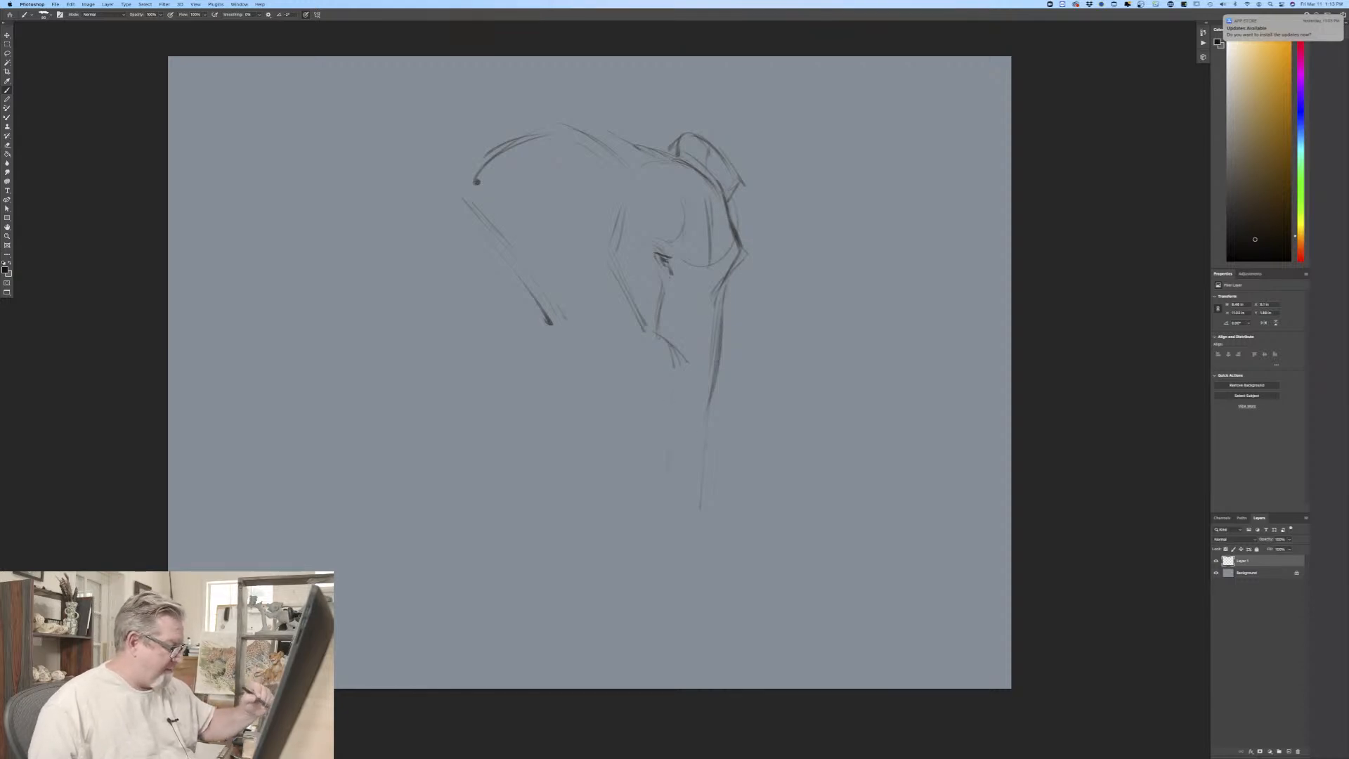
{"action": "left_click_drag", "start_coordinate": [672, 394], "coordinate": [667, 516]}
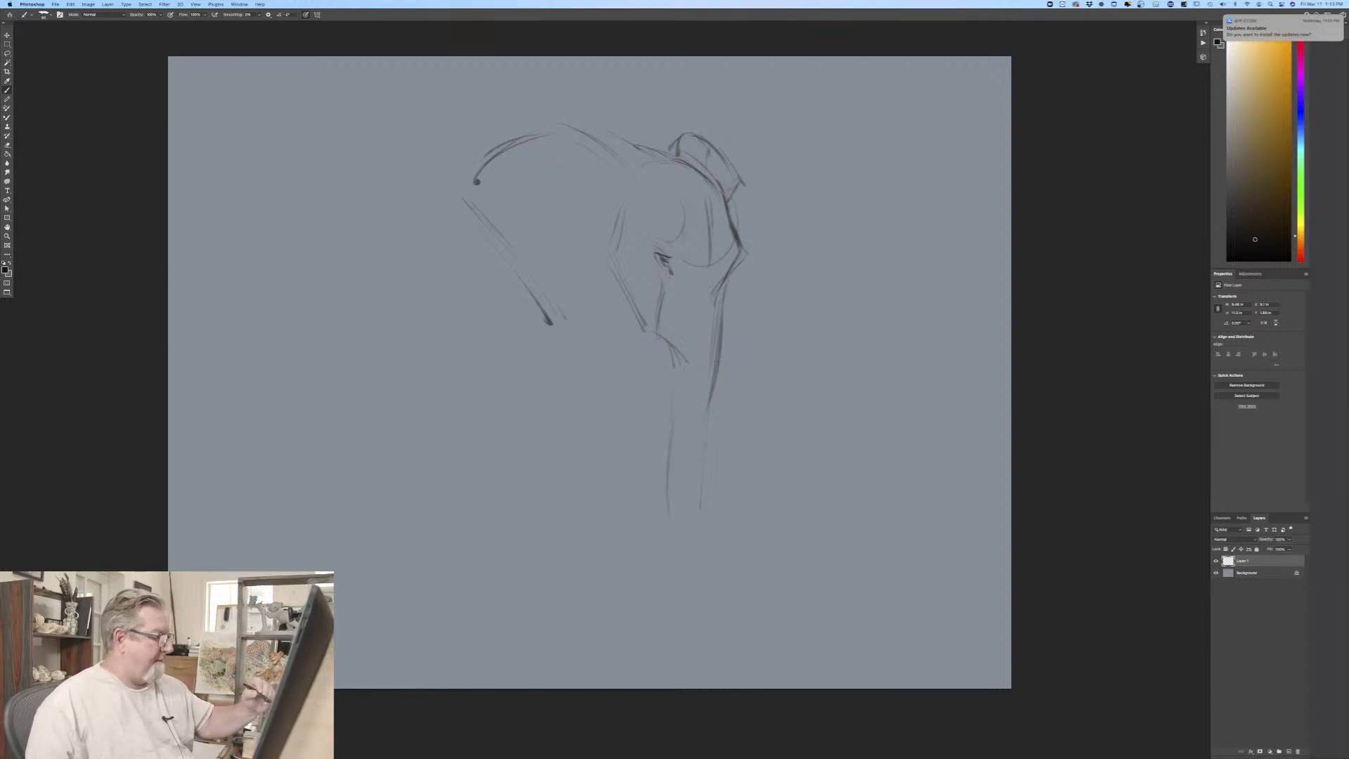
{"action": "left_click_drag", "start_coordinate": [710, 415], "coordinate": [686, 543]}
{"action": "mouse_move", "coordinate": [675, 483]}
{"action": "left_mouse_down"}
{"action": "mouse_move", "coordinate": [656, 536]}
{"action": "mouse_move", "coordinate": [685, 541]}
{"action": "left_mouse_up"}
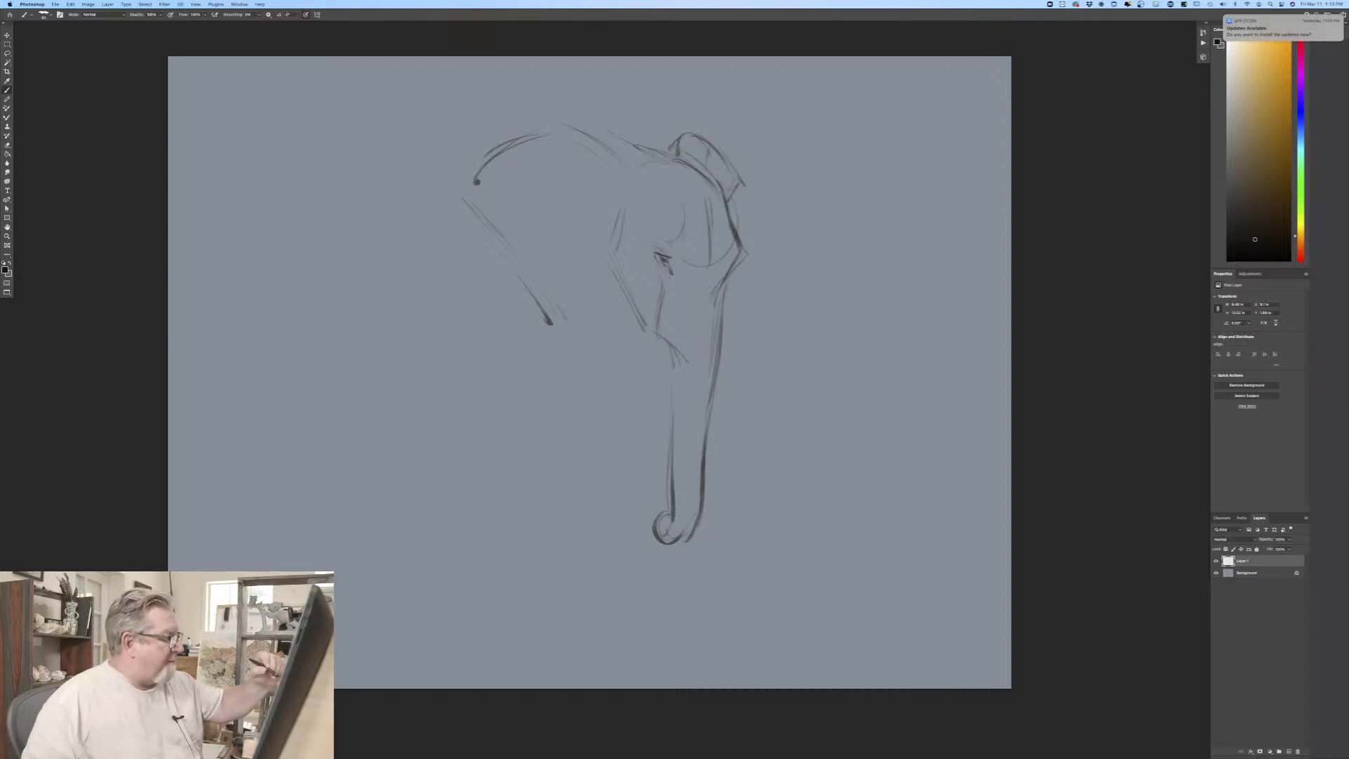
{"action": "left_click_drag", "start_coordinate": [621, 226], "coordinate": [615, 272]}
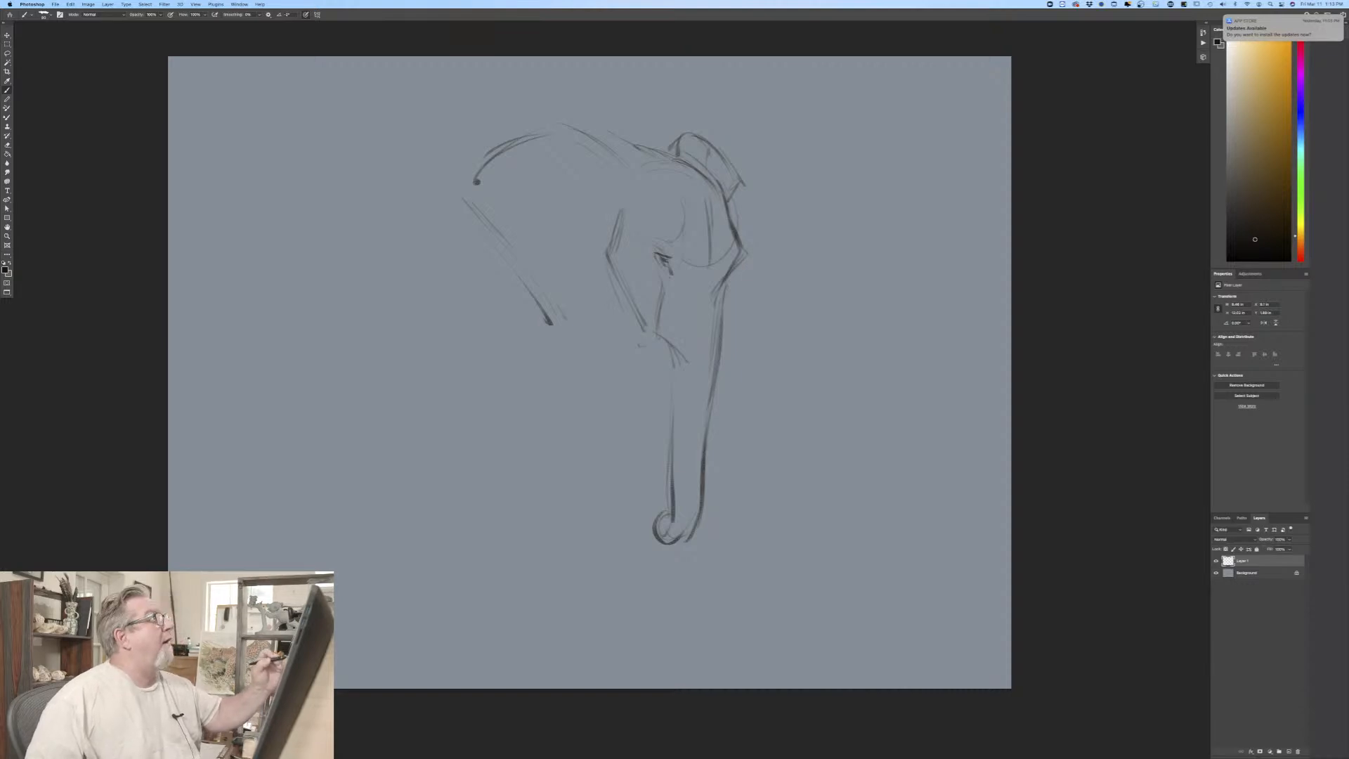
Step: Sketch the arched back and rump behind the ear, continuing down the rear edge of the hind leg
{"action": "left_click_drag", "start_coordinate": [471, 119], "coordinate": [342, 271]}
{"action": "left_click_drag", "start_coordinate": [353, 187], "coordinate": [341, 253]}
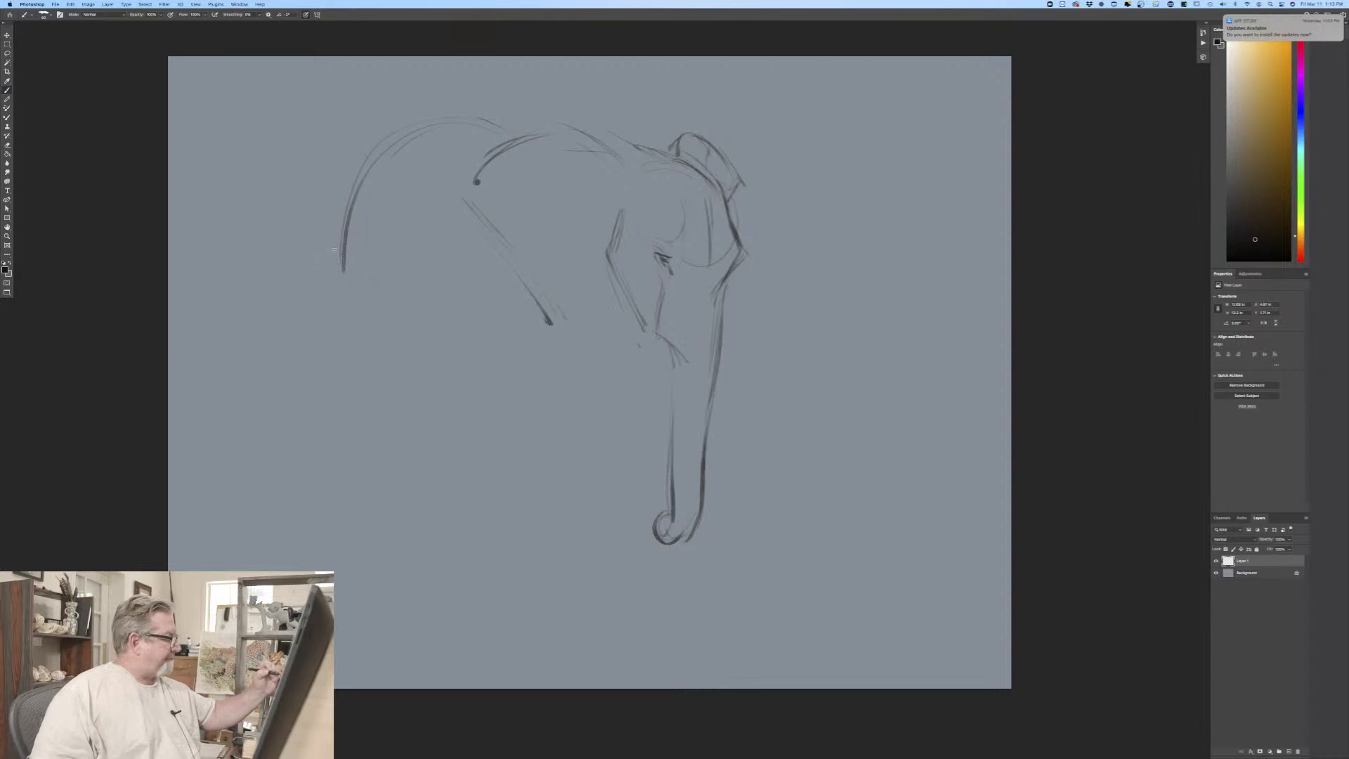
{"action": "left_click_drag", "start_coordinate": [341, 329], "coordinate": [348, 342]}
{"action": "left_click_drag", "start_coordinate": [380, 453], "coordinate": [386, 494]}
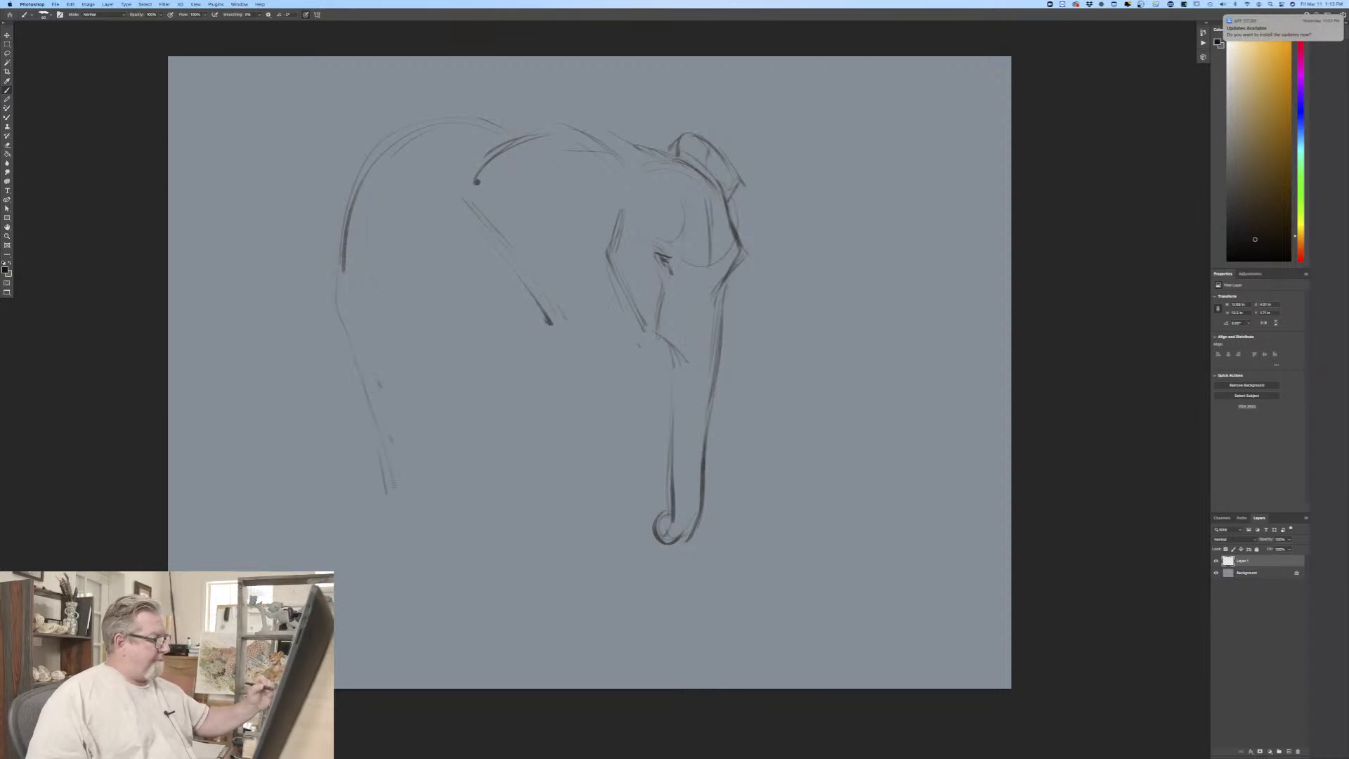
{"action": "left_click_drag", "start_coordinate": [367, 407], "coordinate": [389, 491]}
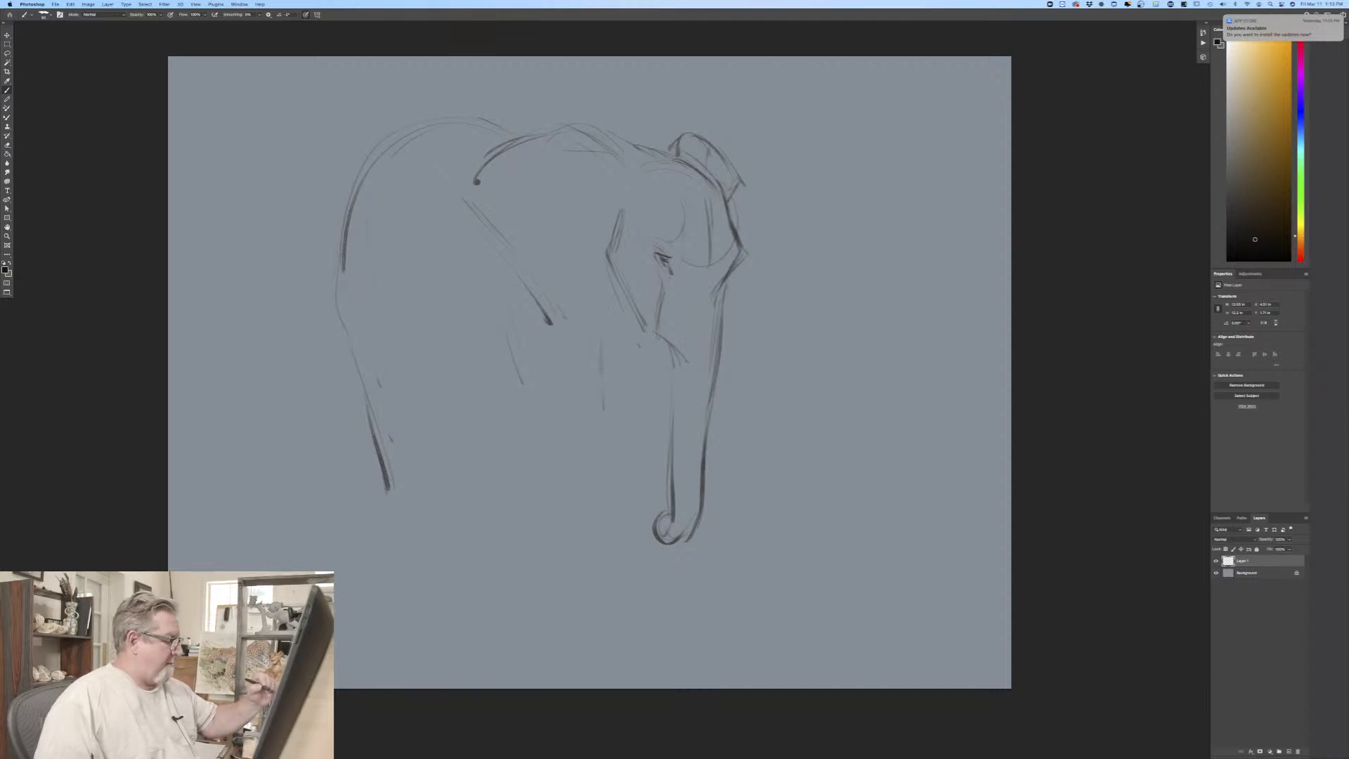
Step: Sketch both edges of the elephant's front leg and the curved near tusk crossing the trunk
{"action": "left_click_drag", "start_coordinate": [599, 354], "coordinate": [580, 545]}
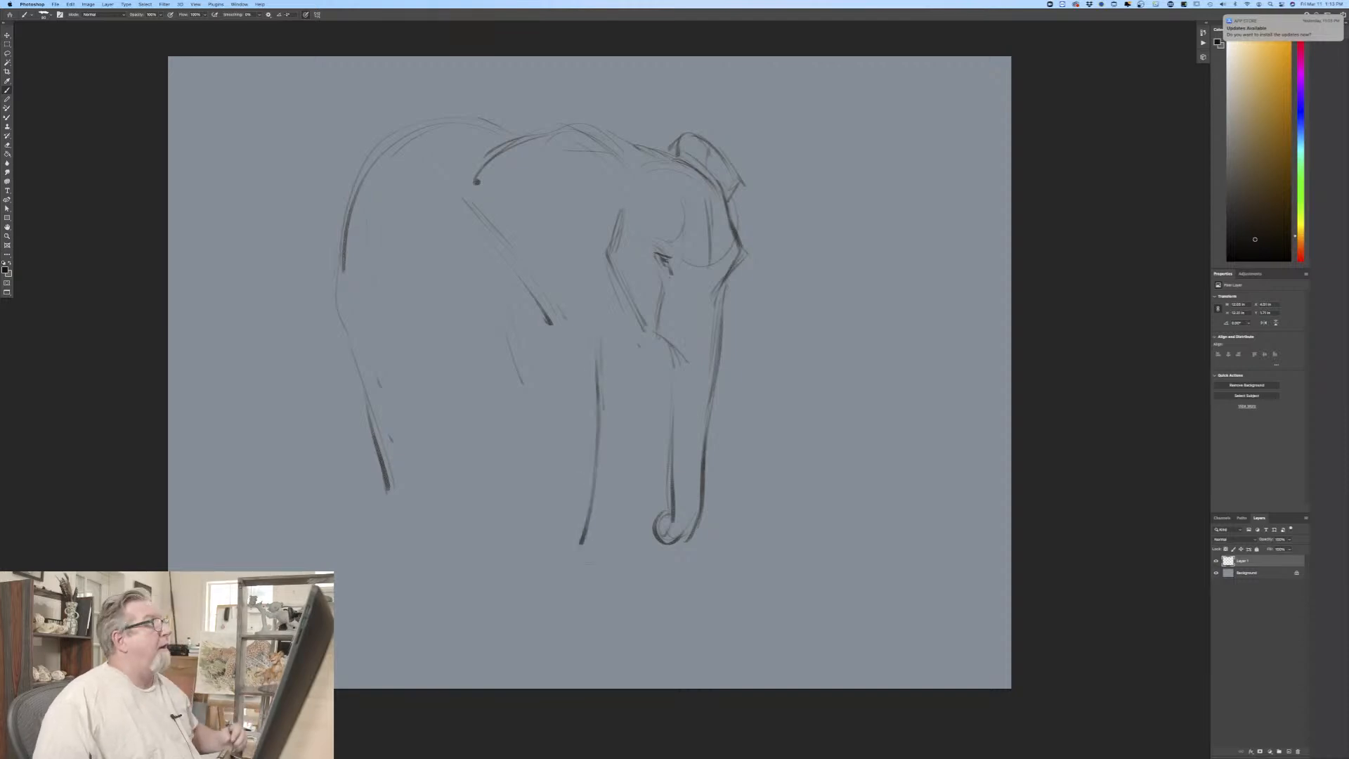
{"action": "left_click_drag", "start_coordinate": [631, 407], "coordinate": [600, 532]}
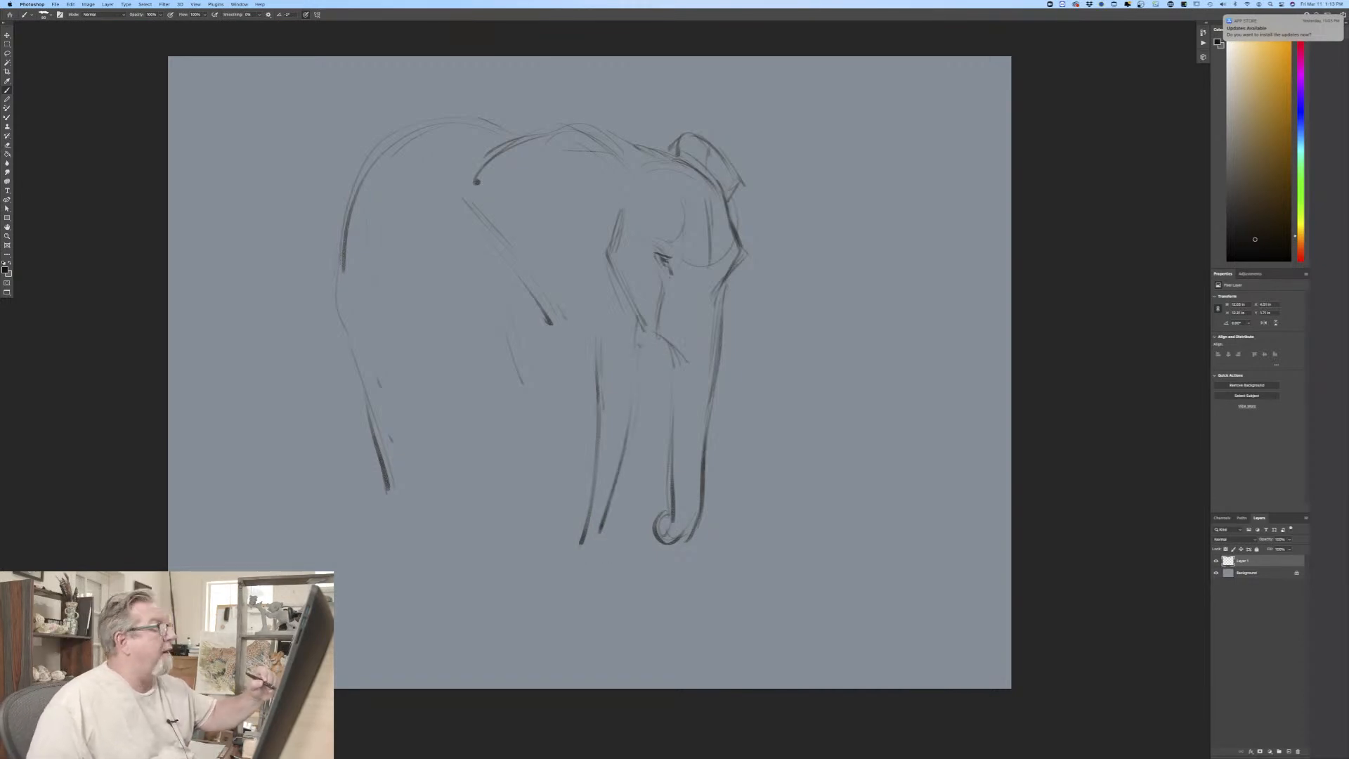
{"action": "mouse_move", "coordinate": [649, 348]}
{"action": "left_mouse_down"}
{"action": "mouse_move", "coordinate": [659, 393]}
{"action": "mouse_move", "coordinate": [699, 442]}
{"action": "mouse_move", "coordinate": [738, 452]}
{"action": "left_mouse_up"}
{"action": "left_click_drag", "start_coordinate": [647, 339], "coordinate": [695, 445]}
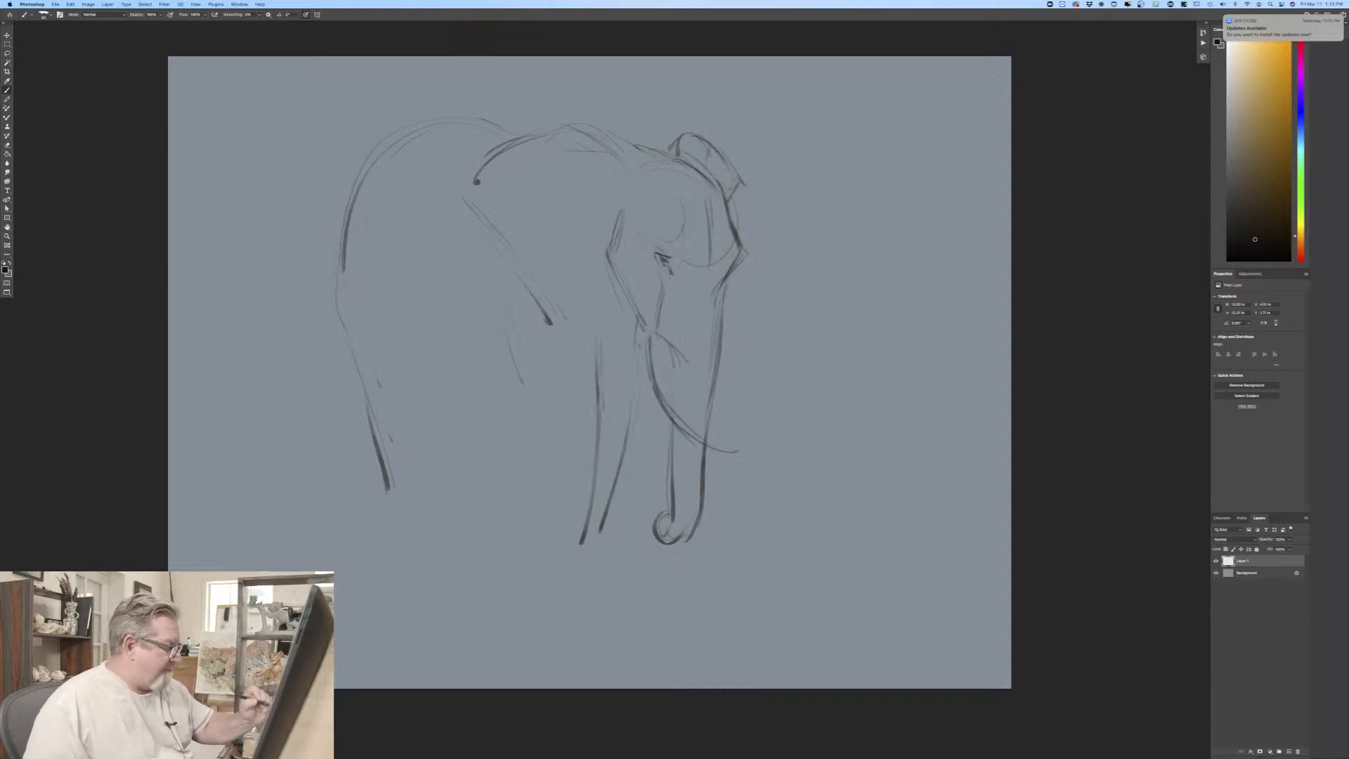
{"action": "mouse_move", "coordinate": [668, 345]}
{"action": "left_mouse_down"}
{"action": "mouse_move", "coordinate": [672, 381]}
{"action": "mouse_move", "coordinate": [717, 443]}
{"action": "mouse_move", "coordinate": [745, 453]}
{"action": "left_mouse_up"}
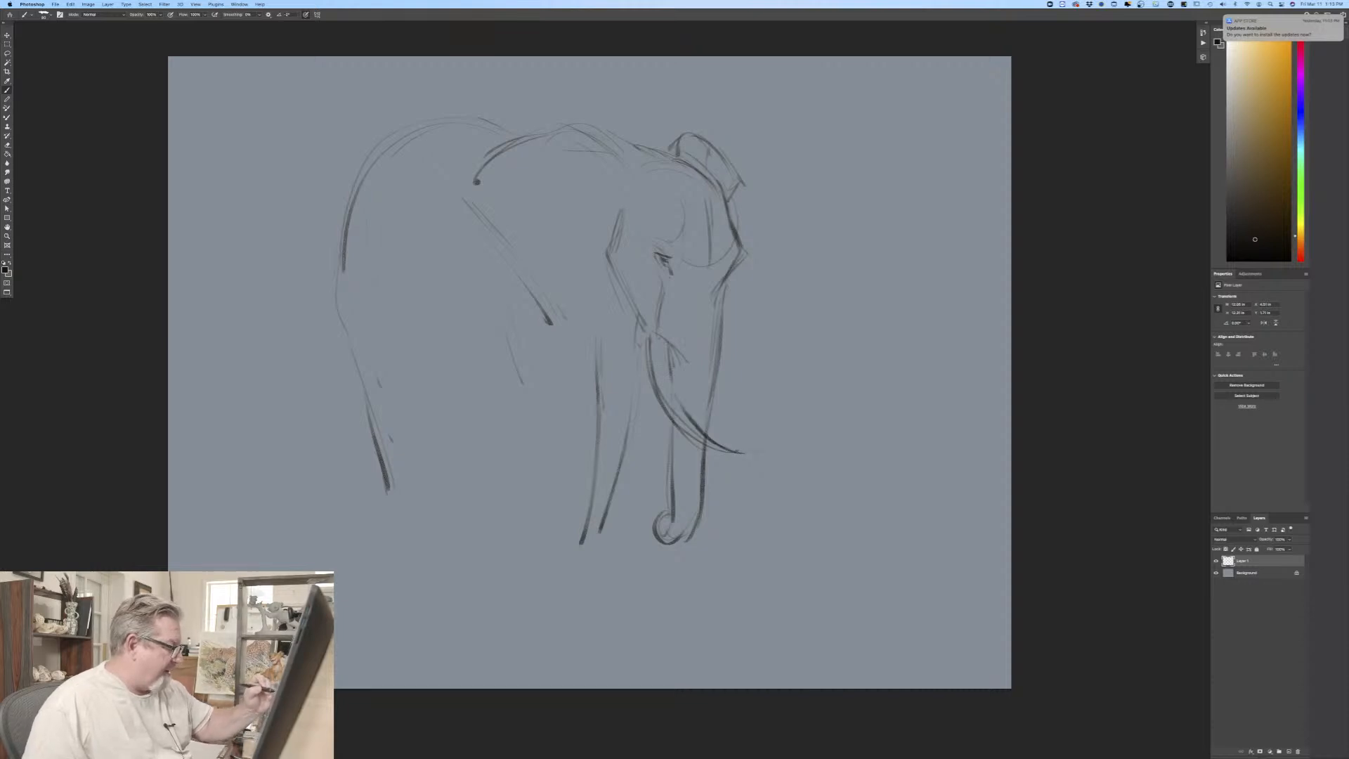
{"action": "mouse_move", "coordinate": [673, 350]}
{"action": "left_mouse_down"}
{"action": "mouse_move", "coordinate": [676, 384]}
{"action": "mouse_move", "coordinate": [759, 450]}
{"action": "left_mouse_up"}
Step: Darken the trunk's upper front edge and draw the far tusk emerging beyond it
{"action": "left_click_drag", "start_coordinate": [724, 291], "coordinate": [709, 396]}
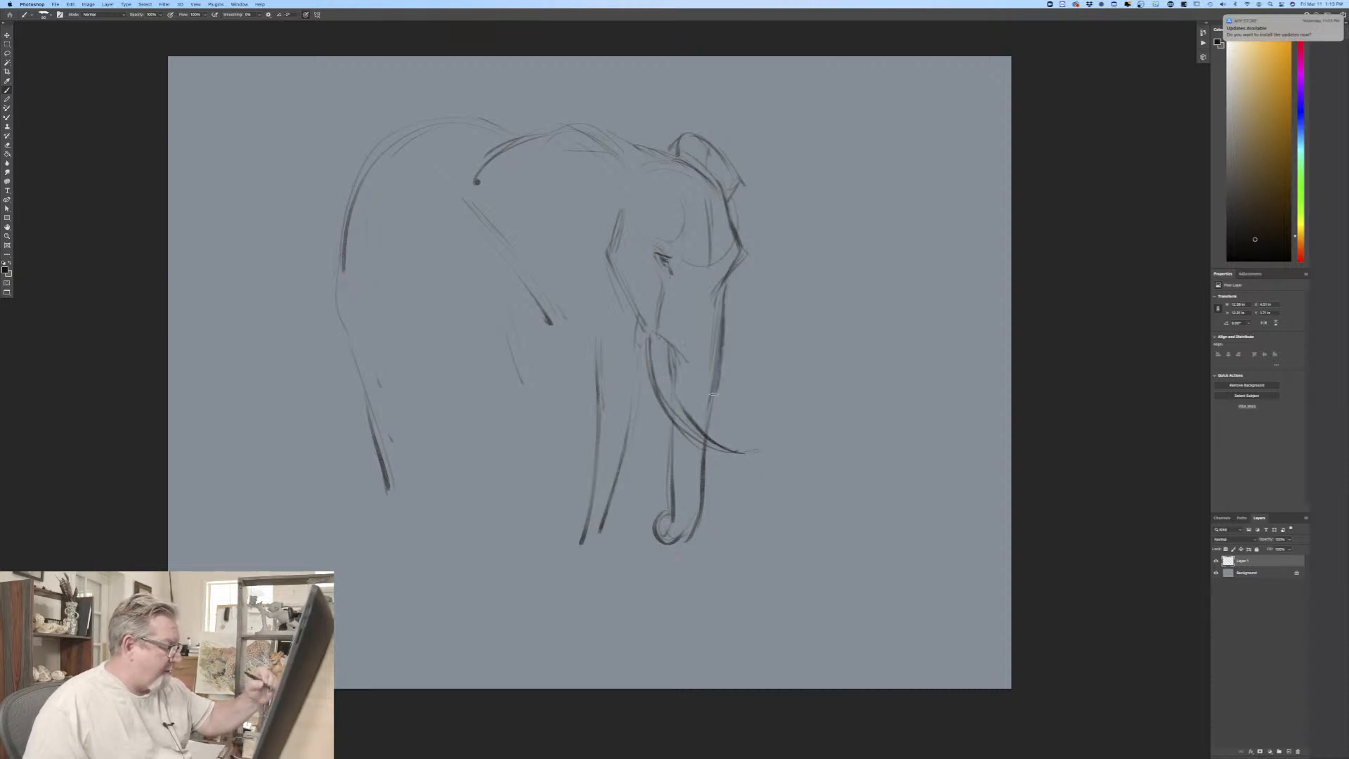
{"action": "mouse_move", "coordinate": [723, 327]}
{"action": "left_mouse_down"}
{"action": "mouse_move", "coordinate": [707, 418]}
{"action": "mouse_move", "coordinate": [761, 430]}
{"action": "left_mouse_up"}
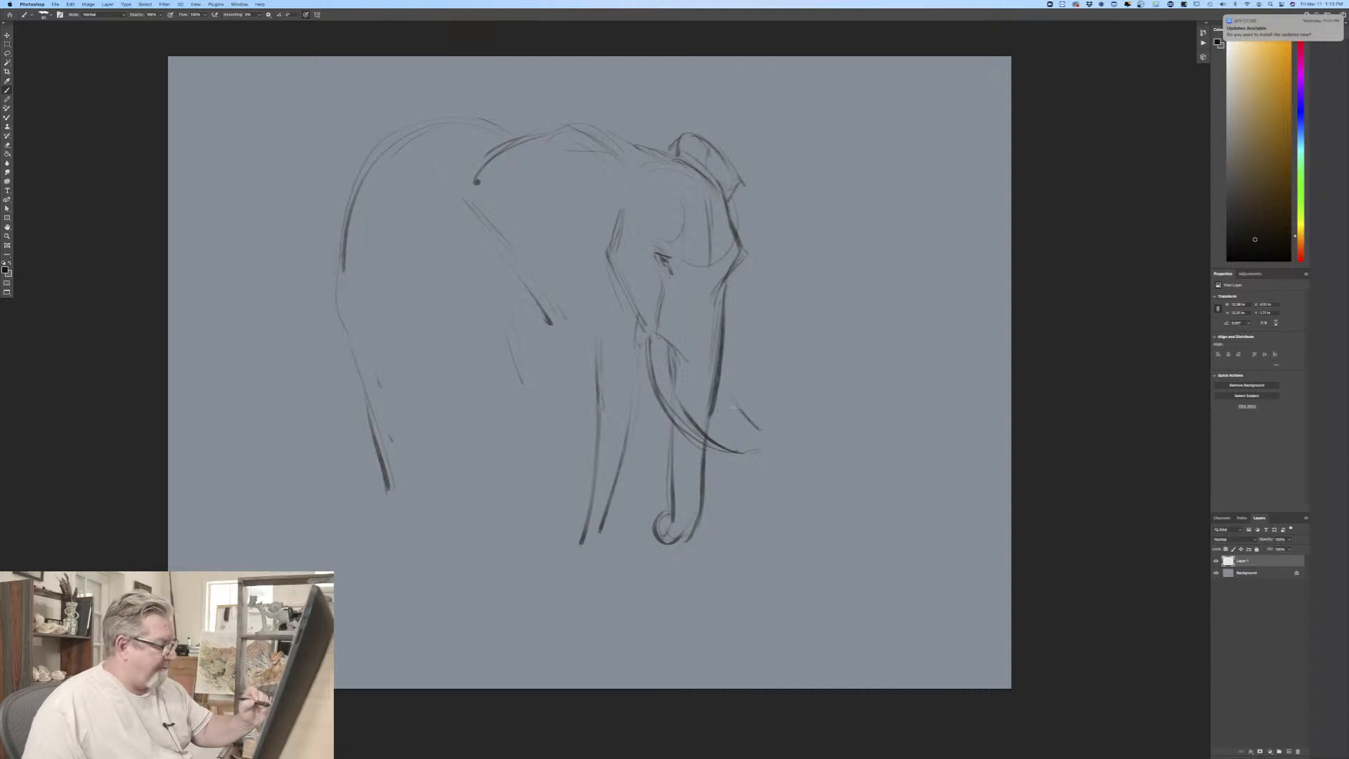
{"action": "left_click_drag", "start_coordinate": [719, 383], "coordinate": [787, 447]}
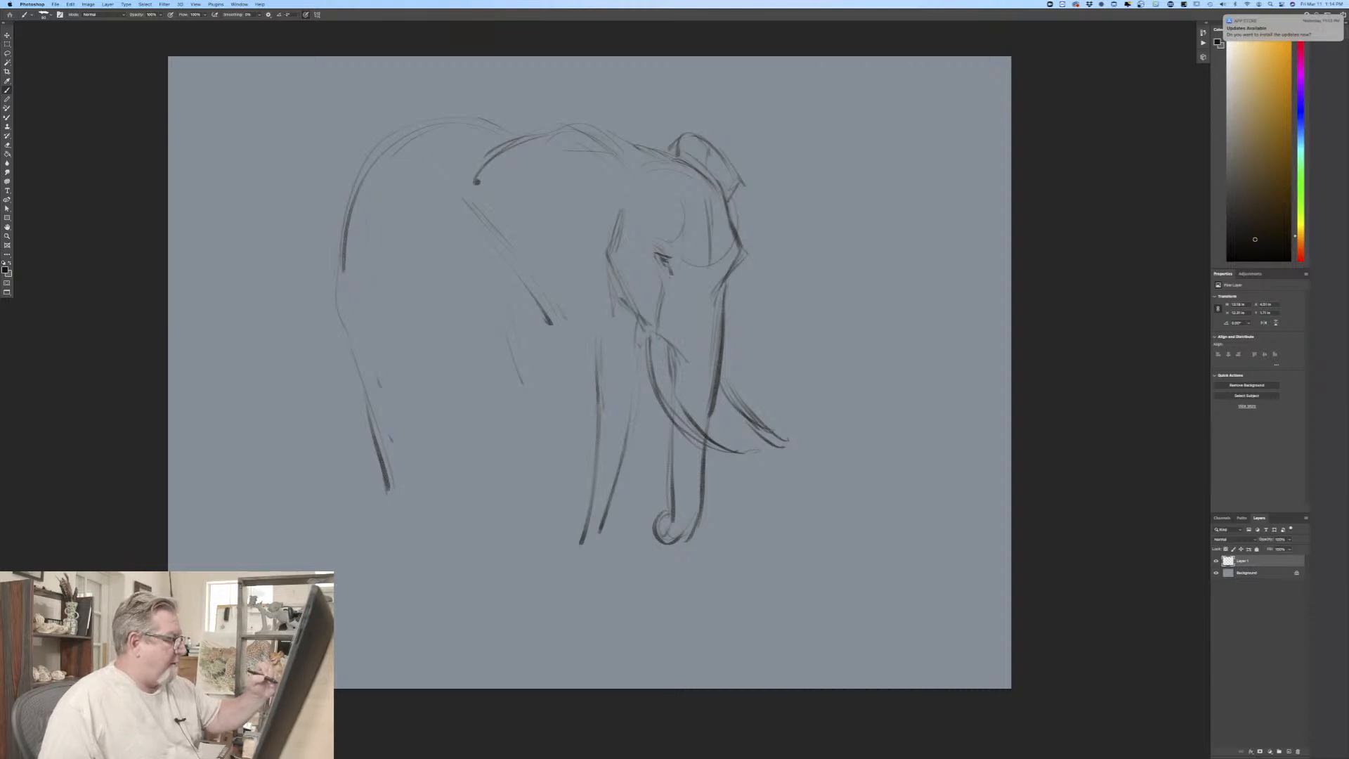
Step: Define the ear with a darker slanted lower edge, a curved front edge and a reinforced upper rim
{"action": "left_click_drag", "start_coordinate": [506, 243], "coordinate": [589, 321]}
{"action": "mouse_move", "coordinate": [491, 231]}
{"action": "left_mouse_down"}
{"action": "mouse_move", "coordinate": [533, 265]}
{"action": "mouse_move", "coordinate": [610, 280]}
{"action": "mouse_move", "coordinate": [599, 314]}
{"action": "mouse_move", "coordinate": [574, 304]}
{"action": "left_mouse_up"}
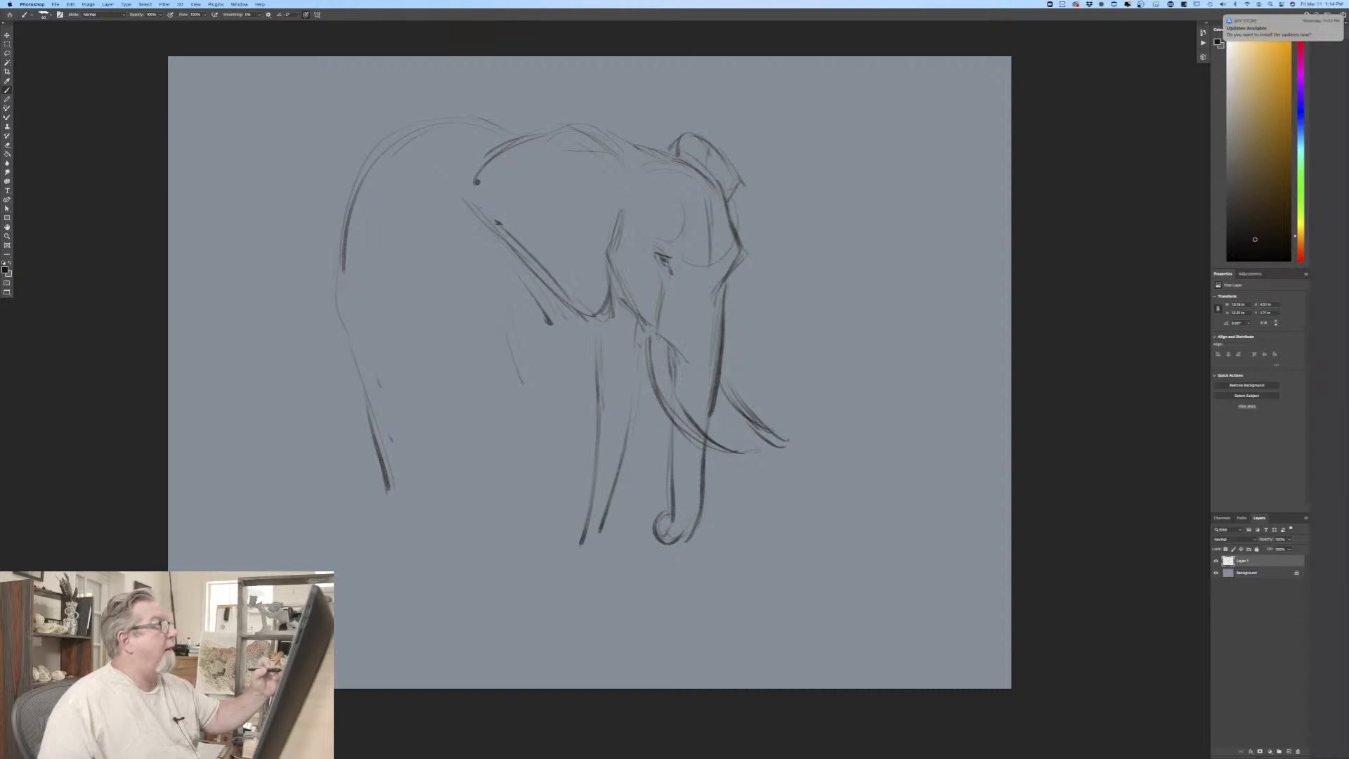
{"action": "mouse_move", "coordinate": [615, 224]}
{"action": "left_mouse_down"}
{"action": "mouse_move", "coordinate": [605, 179]}
{"action": "mouse_move", "coordinate": [557, 155]}
{"action": "mouse_move", "coordinate": [585, 133]}
{"action": "left_mouse_up"}
{"action": "mouse_move", "coordinate": [477, 184]}
{"action": "left_mouse_down"}
{"action": "mouse_move", "coordinate": [525, 146]}
{"action": "mouse_move", "coordinate": [532, 158]}
{"action": "left_mouse_up"}
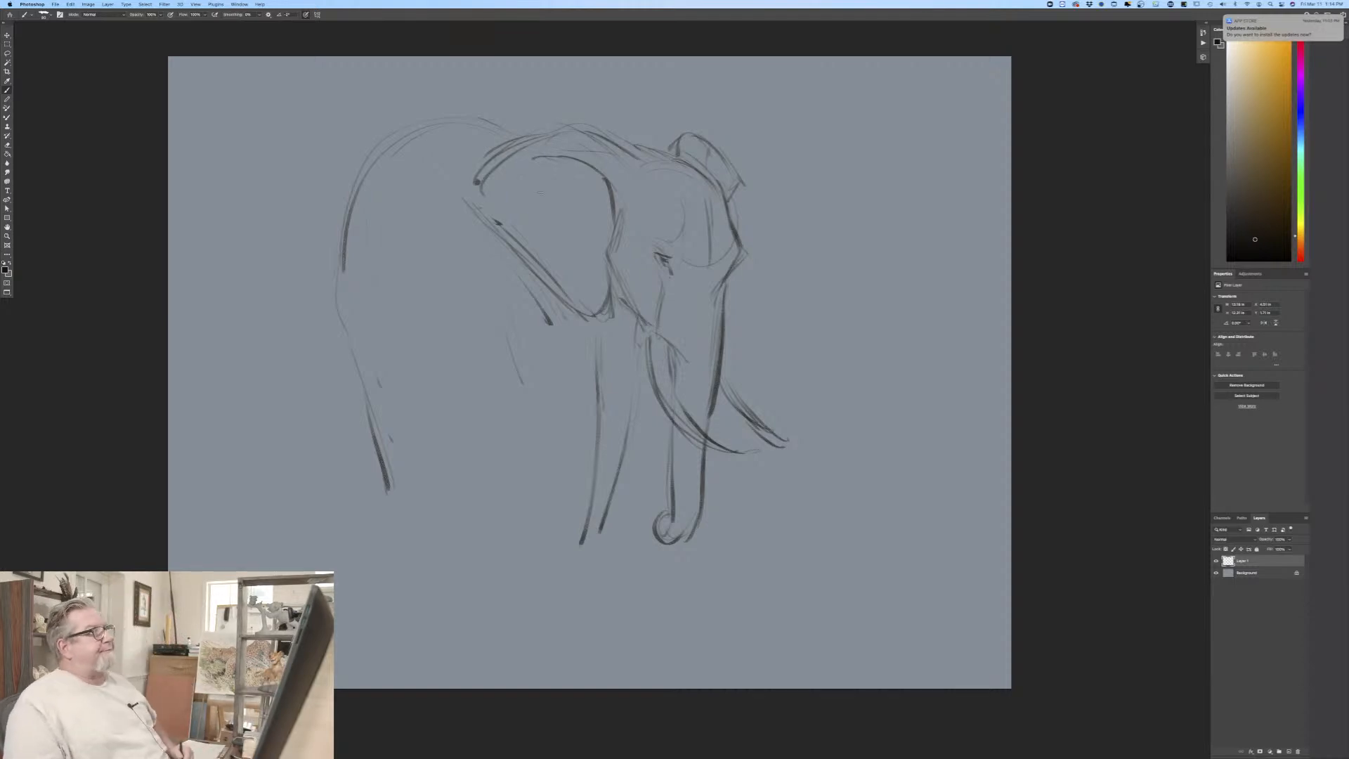
Step: Darken the trunk's front edge, separate its side plane from the cheek, and add horizontal wrinkles down its front
{"action": "left_click_drag", "start_coordinate": [740, 260], "coordinate": [700, 538]}
{"action": "left_click_drag", "start_coordinate": [671, 343], "coordinate": [679, 403]}
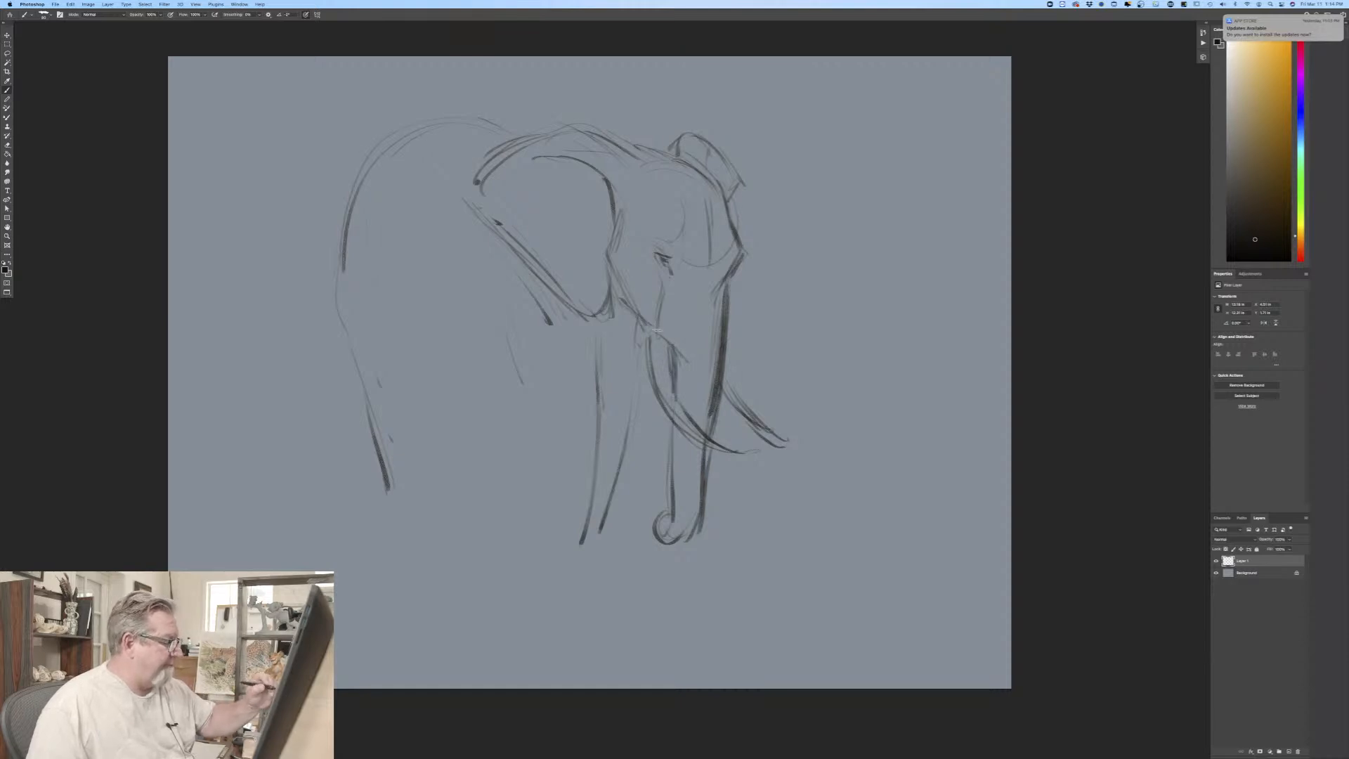
{"action": "left_click_drag", "start_coordinate": [686, 315], "coordinate": [688, 358]}
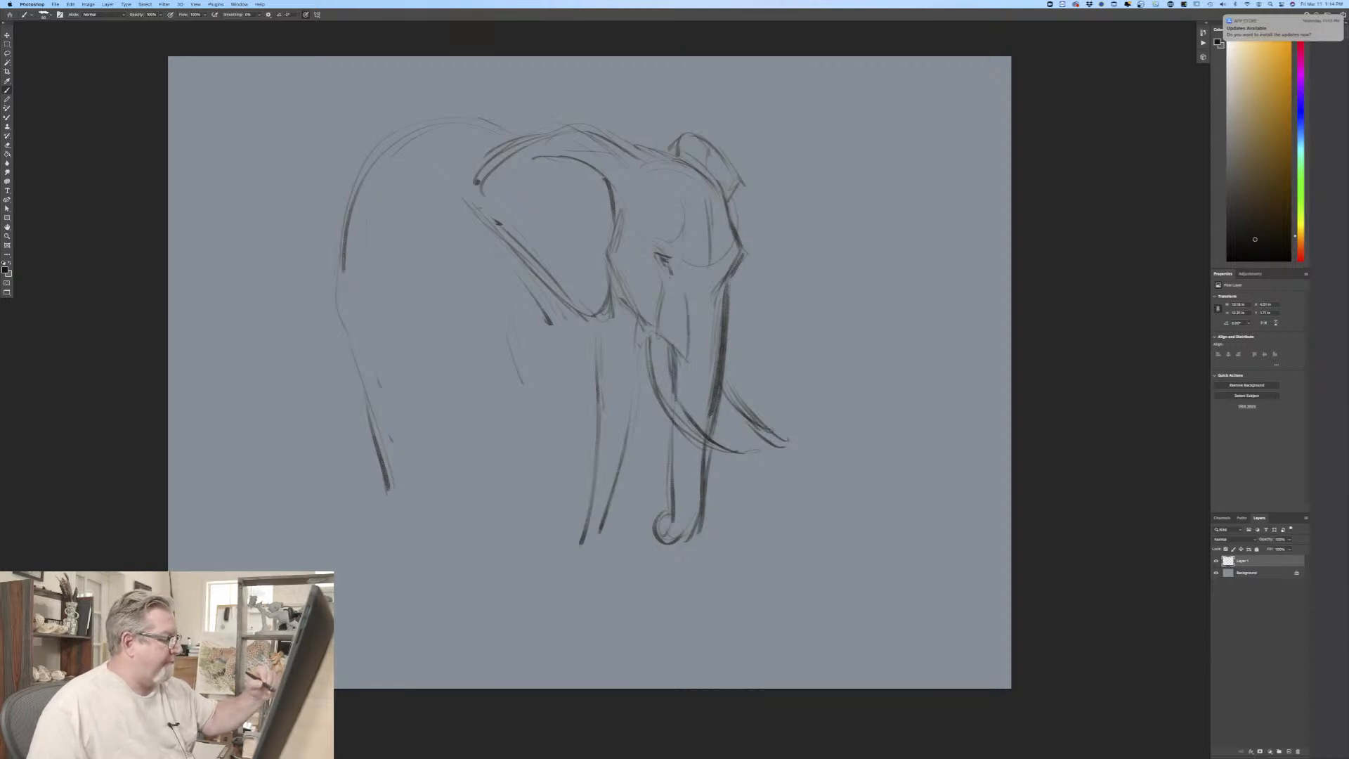
{"action": "mouse_move", "coordinate": [689, 296]}
{"action": "left_mouse_down"}
{"action": "mouse_move", "coordinate": [725, 294]}
{"action": "mouse_move", "coordinate": [719, 319]}
{"action": "left_mouse_up"}
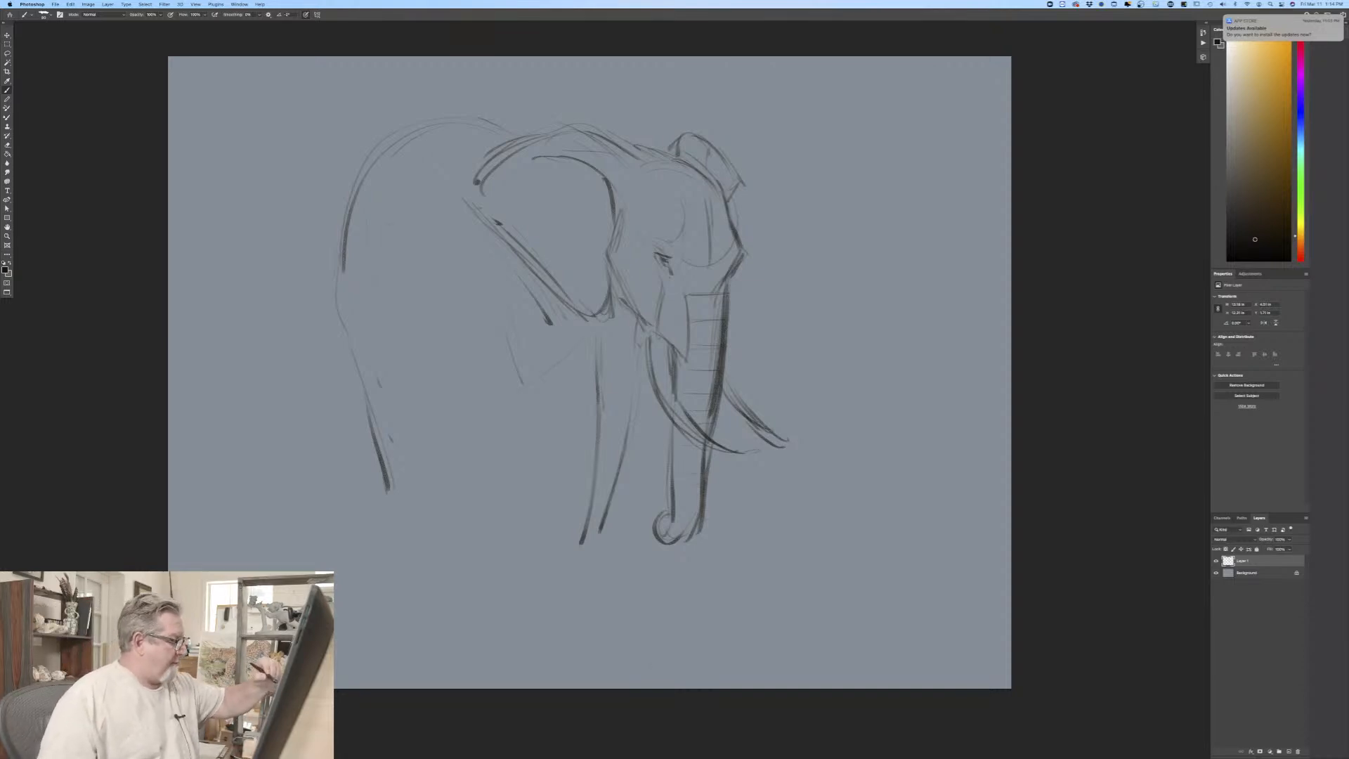
Step: Draw the rounded belly curve, the elbow line behind the front leg, and a short flank contour
{"action": "left_click_drag", "start_coordinate": [398, 335], "coordinate": [538, 389]}
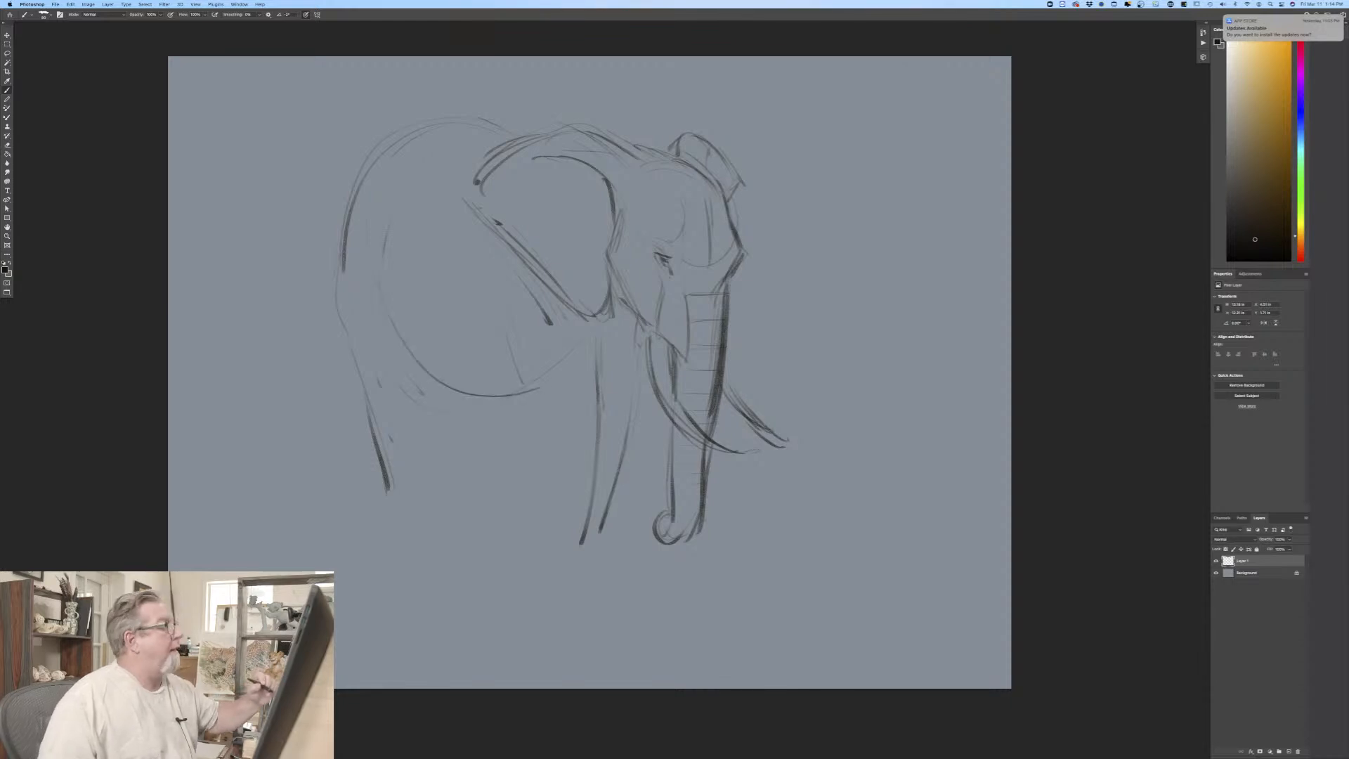
{"action": "mouse_move", "coordinate": [519, 338]}
{"action": "left_mouse_down"}
{"action": "mouse_move", "coordinate": [522, 424]}
{"action": "mouse_move", "coordinate": [537, 419]}
{"action": "left_mouse_up"}
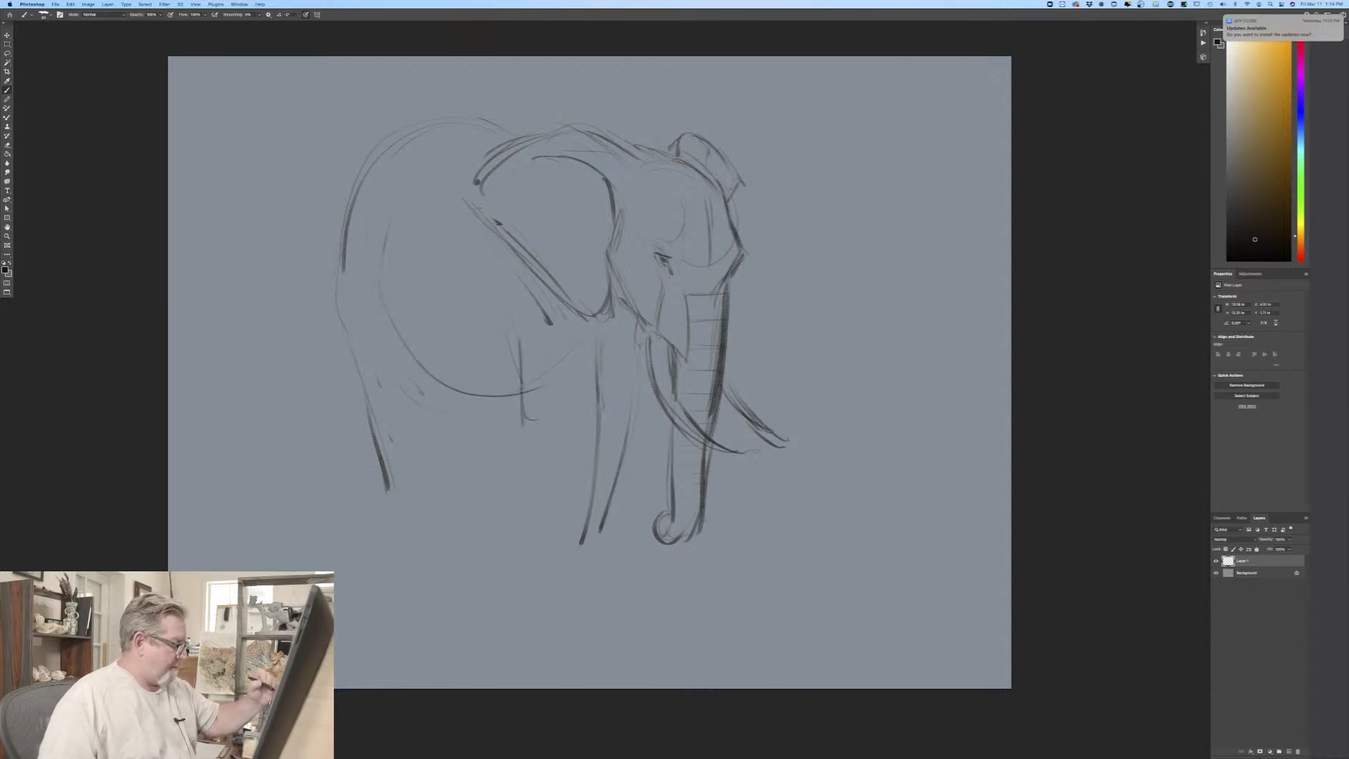
{"action": "mouse_move", "coordinate": [605, 323]}
{"action": "left_mouse_down"}
{"action": "mouse_move", "coordinate": [604, 371]}
{"action": "mouse_move", "coordinate": [607, 342]}
{"action": "mouse_move", "coordinate": [491, 391]}
{"action": "left_mouse_up"}
{"action": "left_click_drag", "start_coordinate": [395, 232], "coordinate": [383, 274]}
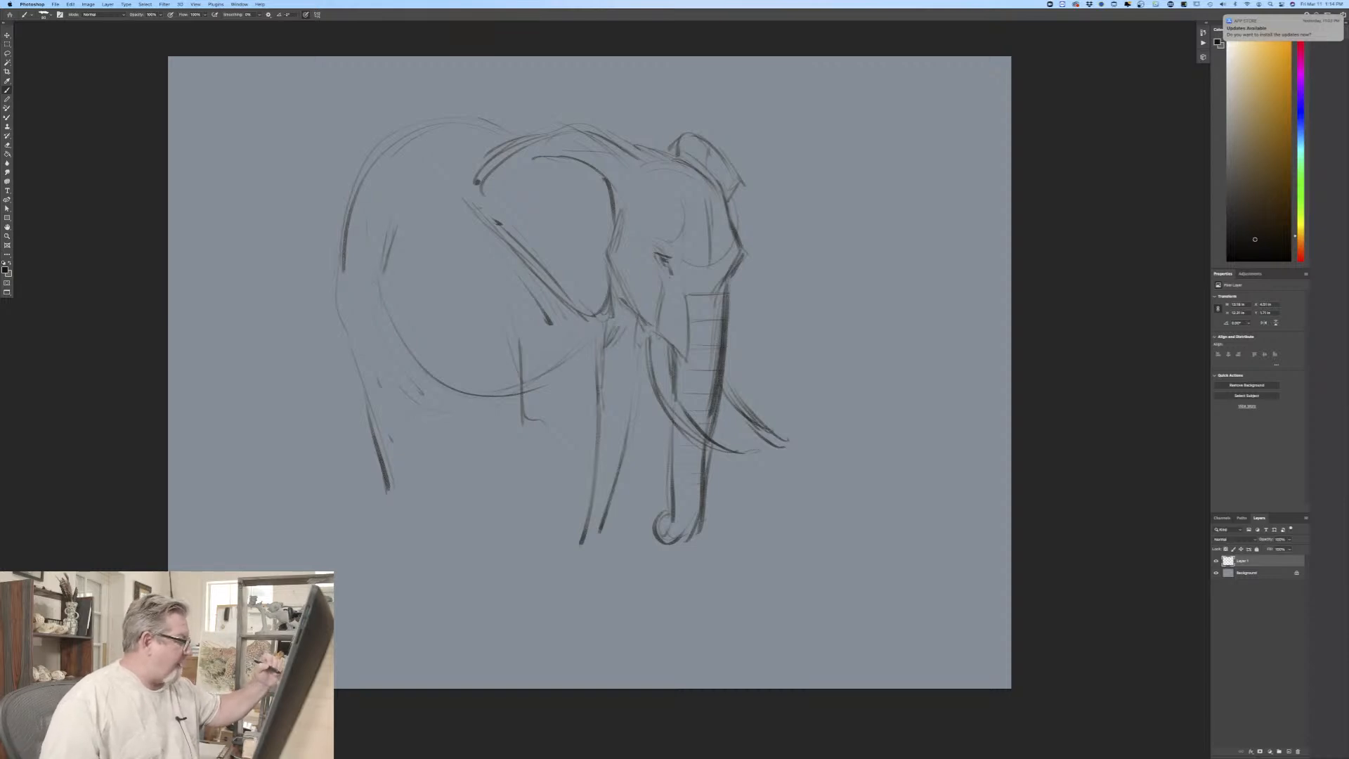
Step: Strengthen the arched back and rump with darker strokes continuing down the rear edge of the hind leg
{"action": "left_click_drag", "start_coordinate": [444, 128], "coordinate": [513, 134]}
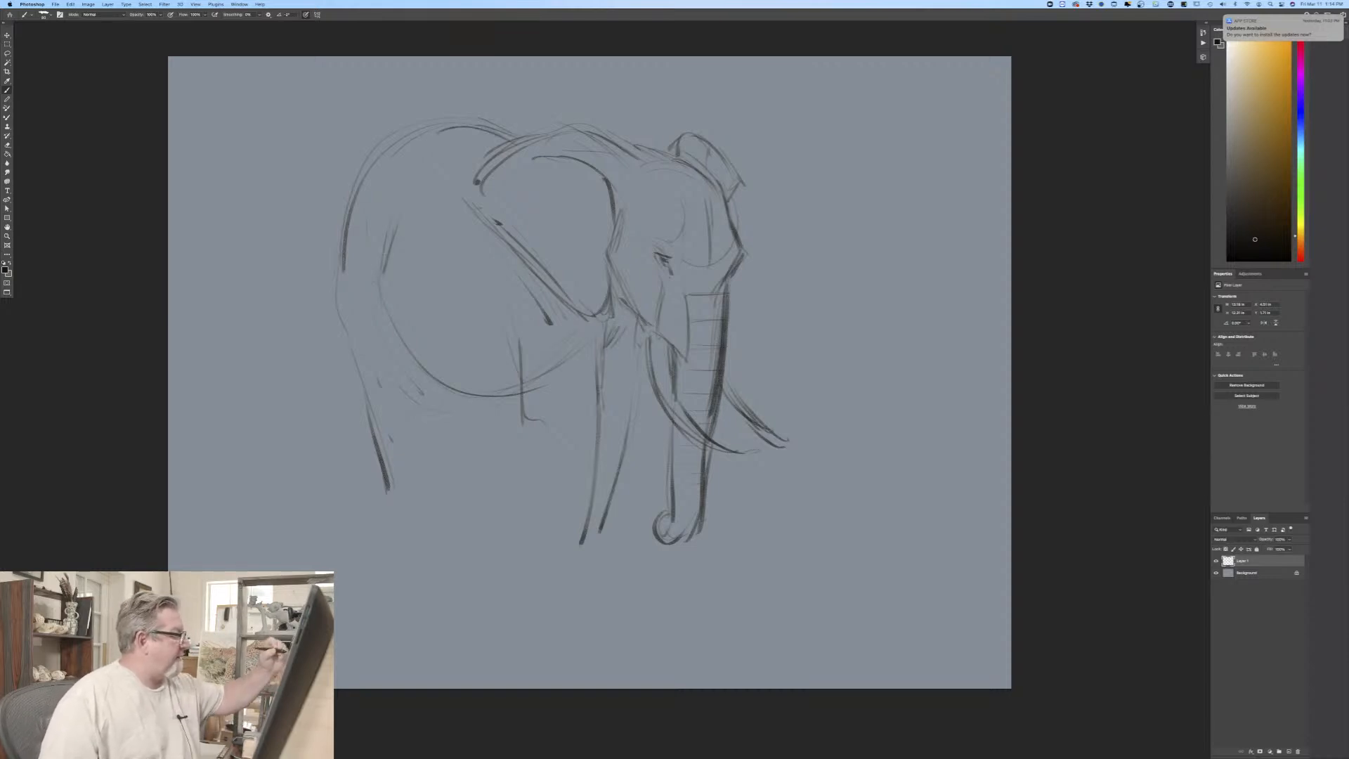
{"action": "left_click_drag", "start_coordinate": [380, 162], "coordinate": [344, 276]}
{"action": "mouse_move", "coordinate": [424, 169]}
{"action": "left_mouse_down"}
{"action": "mouse_move", "coordinate": [367, 230]}
{"action": "mouse_move", "coordinate": [352, 272]}
{"action": "left_mouse_up"}
{"action": "mouse_move", "coordinate": [407, 140]}
{"action": "left_mouse_down"}
{"action": "mouse_move", "coordinate": [350, 233]}
{"action": "mouse_move", "coordinate": [338, 299]}
{"action": "mouse_move", "coordinate": [382, 421]}
{"action": "left_mouse_up"}
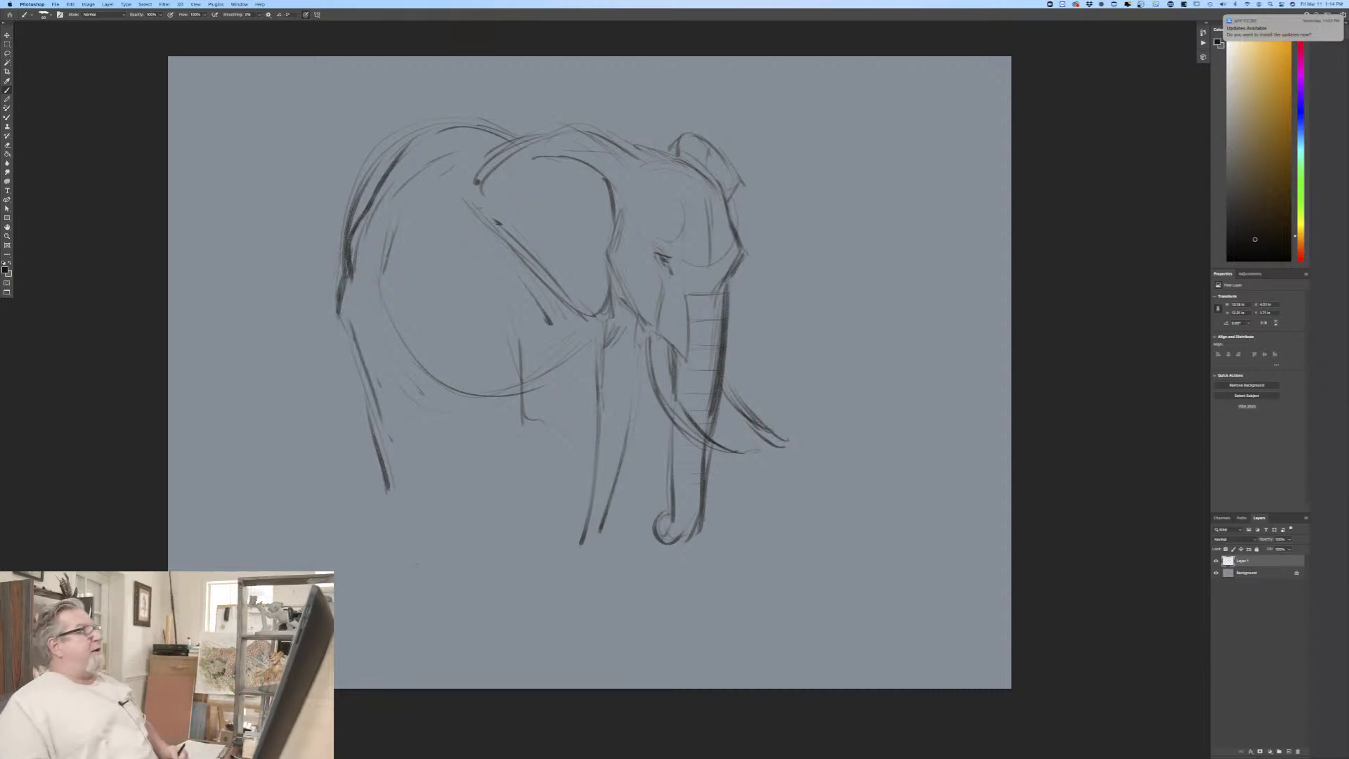
Step: Round off the near hind leg's knee and draw both edges of its lower leg
{"action": "mouse_move", "coordinate": [385, 441]}
{"action": "left_mouse_down"}
{"action": "mouse_move", "coordinate": [425, 432]}
{"action": "mouse_move", "coordinate": [407, 449]}
{"action": "left_mouse_up"}
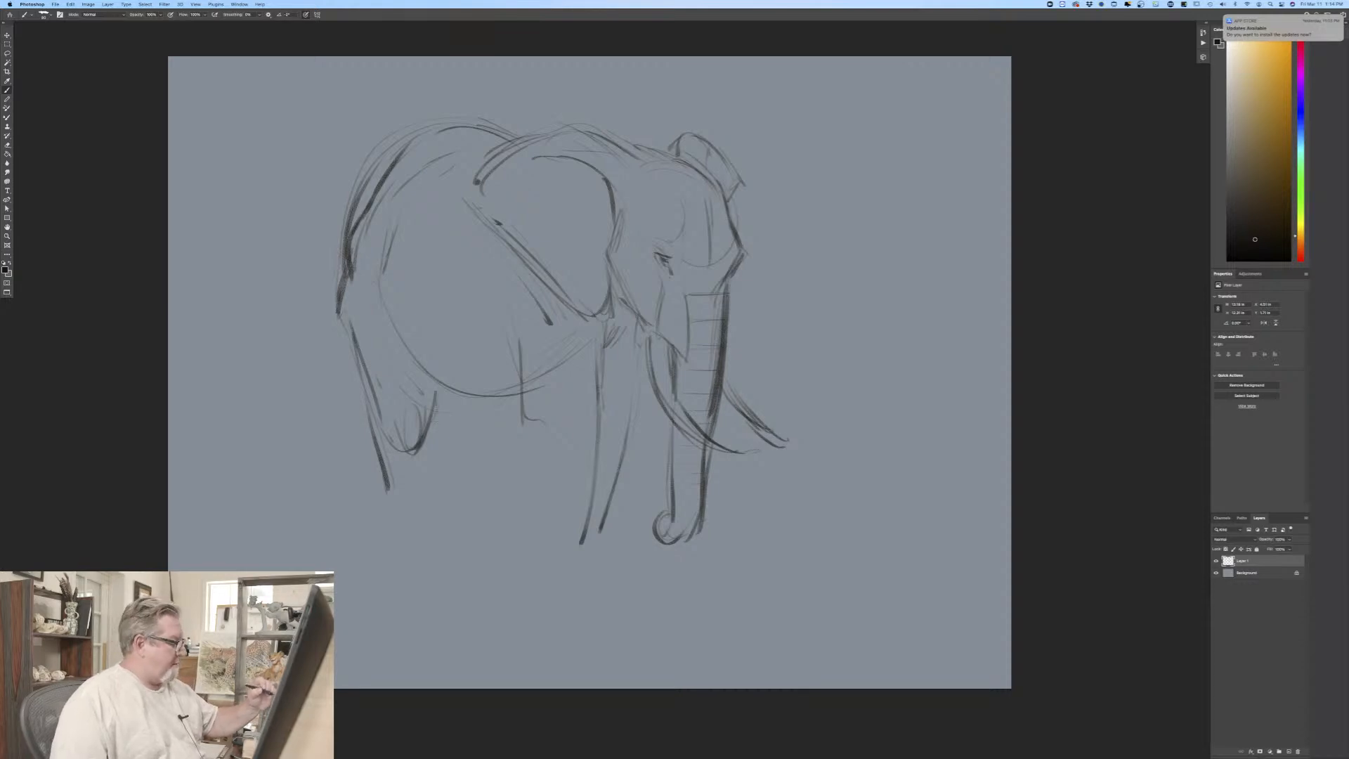
{"action": "left_click_drag", "start_coordinate": [434, 406], "coordinate": [420, 511]}
{"action": "left_click_drag", "start_coordinate": [376, 379], "coordinate": [397, 511]}
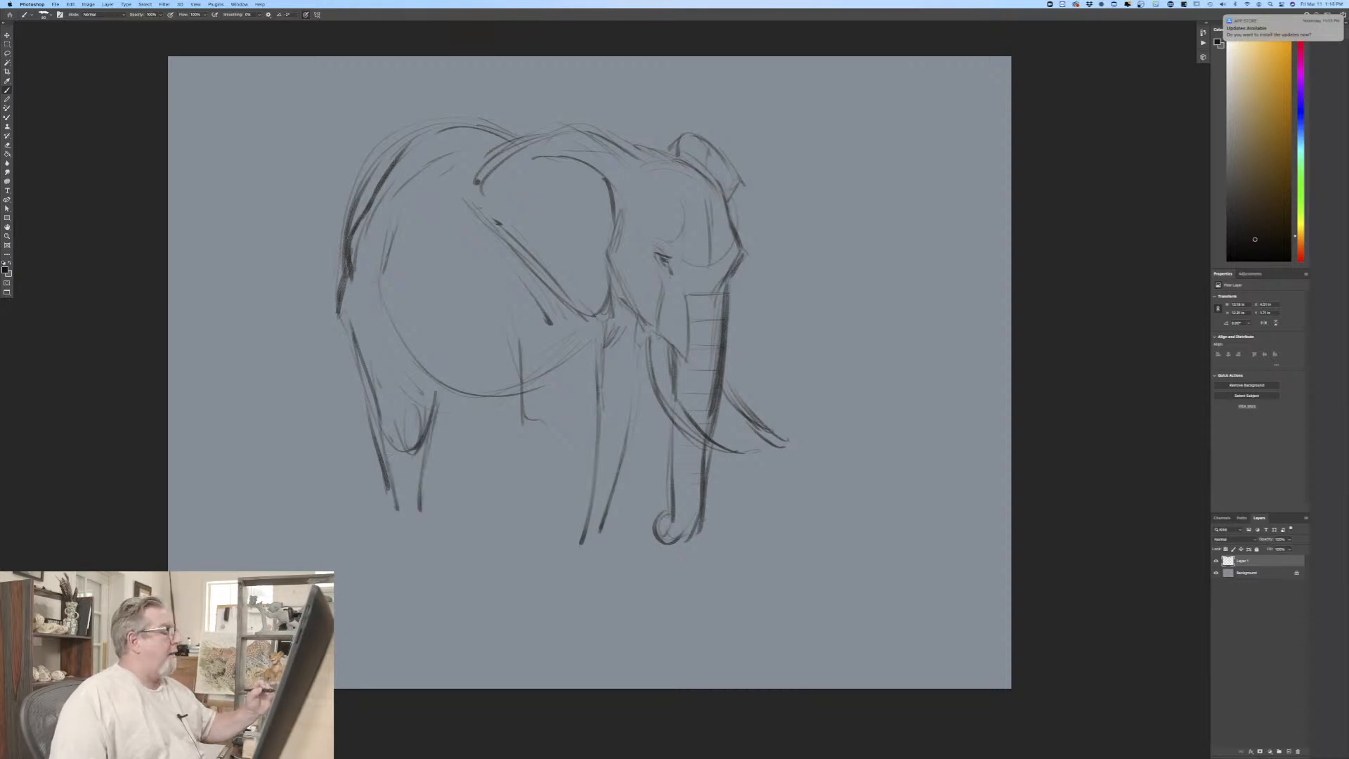
{"action": "mouse_move", "coordinate": [363, 385]}
{"action": "left_mouse_down"}
{"action": "mouse_move", "coordinate": [391, 461]}
{"action": "mouse_move", "coordinate": [392, 517]}
{"action": "left_mouse_up"}
{"action": "left_click_drag", "start_coordinate": [424, 430], "coordinate": [430, 516]}
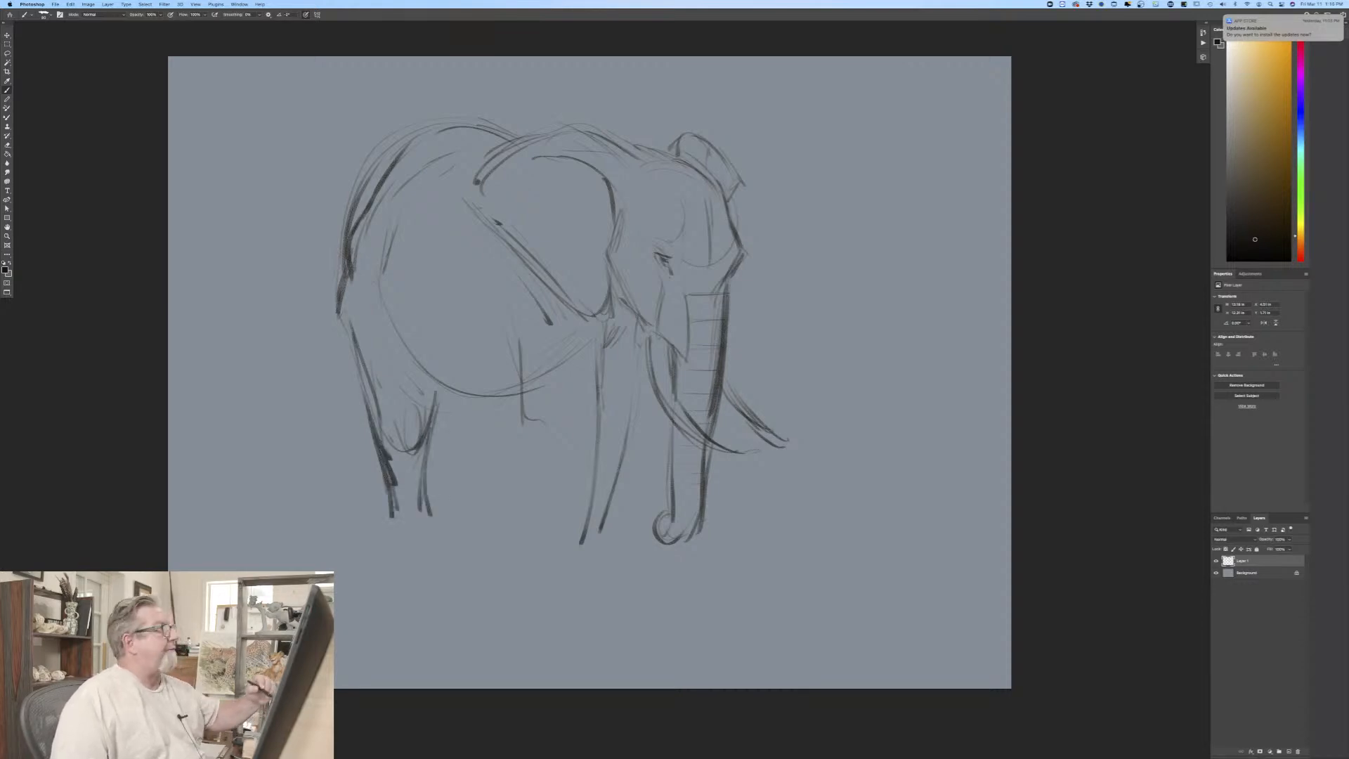
Step: Add a far hind leg line, define the front legs' elbow and front edges, and shade beneath the jaw
{"action": "left_click_drag", "start_coordinate": [515, 408], "coordinate": [503, 486]}
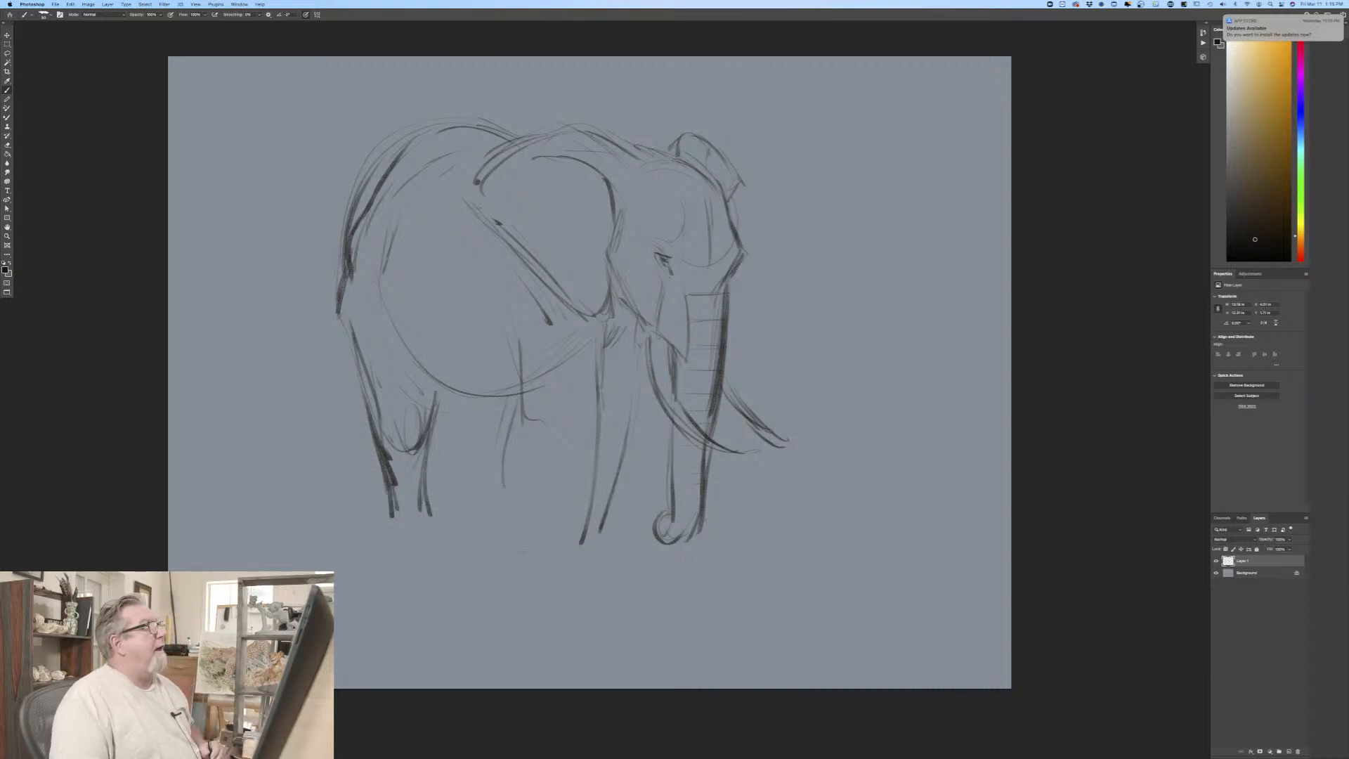
{"action": "left_click_drag", "start_coordinate": [515, 314], "coordinate": [540, 441]}
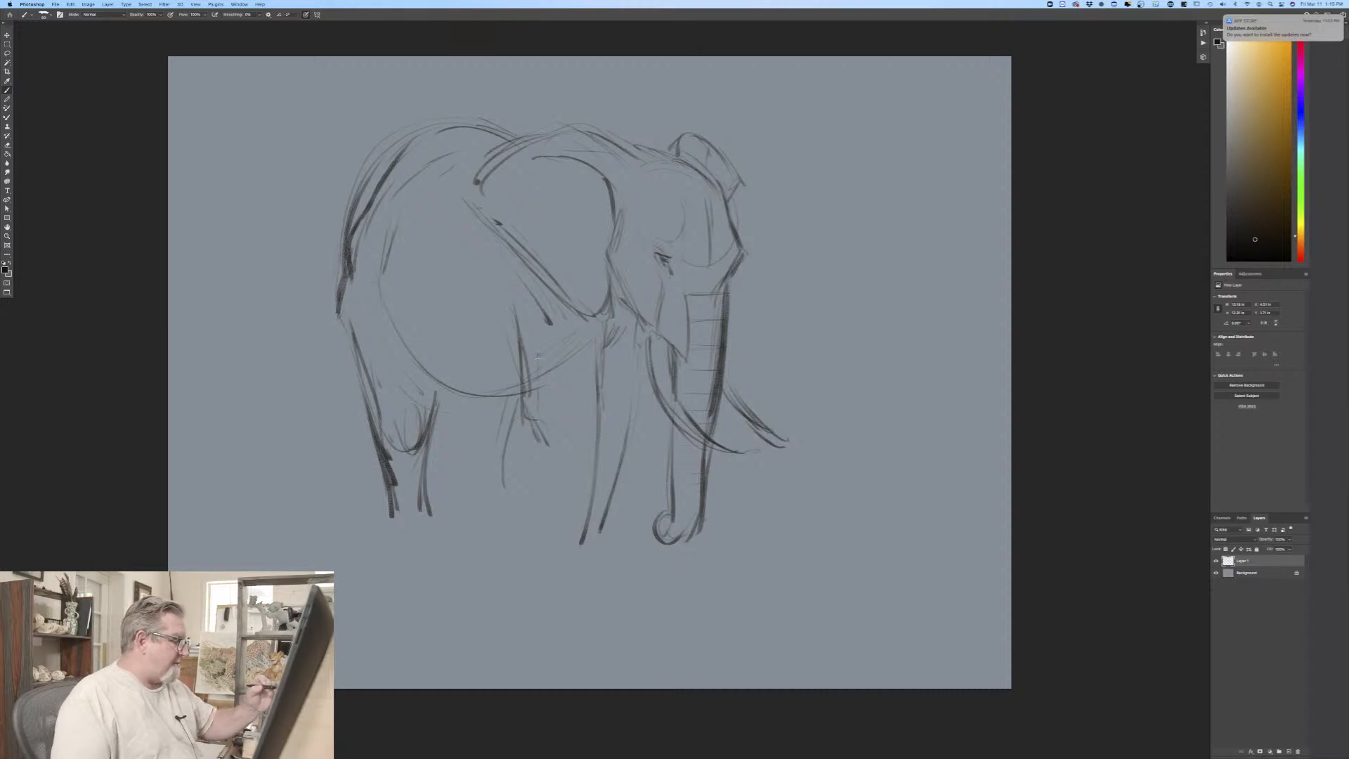
{"action": "left_click_drag", "start_coordinate": [538, 356], "coordinate": [545, 439]}
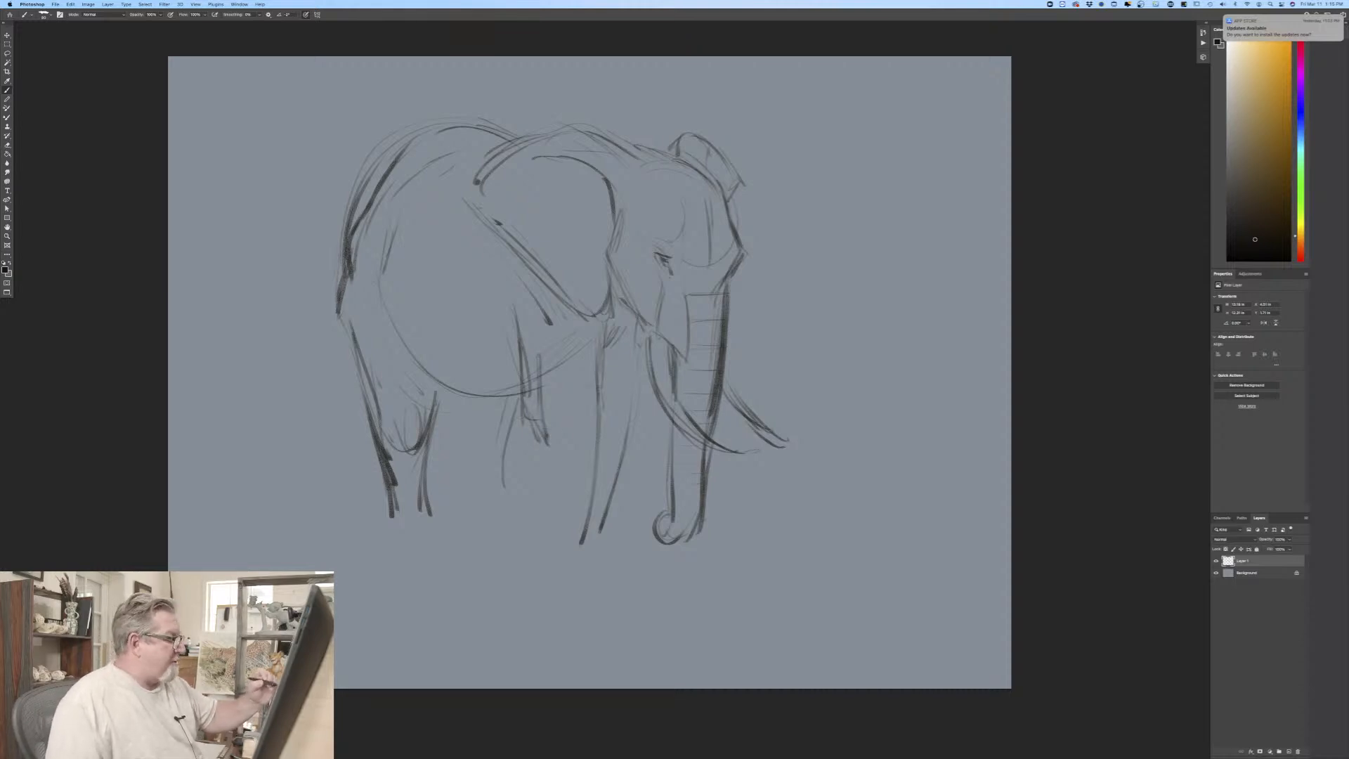
{"action": "left_click_drag", "start_coordinate": [598, 360], "coordinate": [587, 451]}
{"action": "mouse_move", "coordinate": [622, 309]}
{"action": "left_mouse_down"}
{"action": "mouse_move", "coordinate": [603, 338]}
{"action": "mouse_move", "coordinate": [635, 405]}
{"action": "mouse_move", "coordinate": [616, 490]}
{"action": "left_mouse_up"}
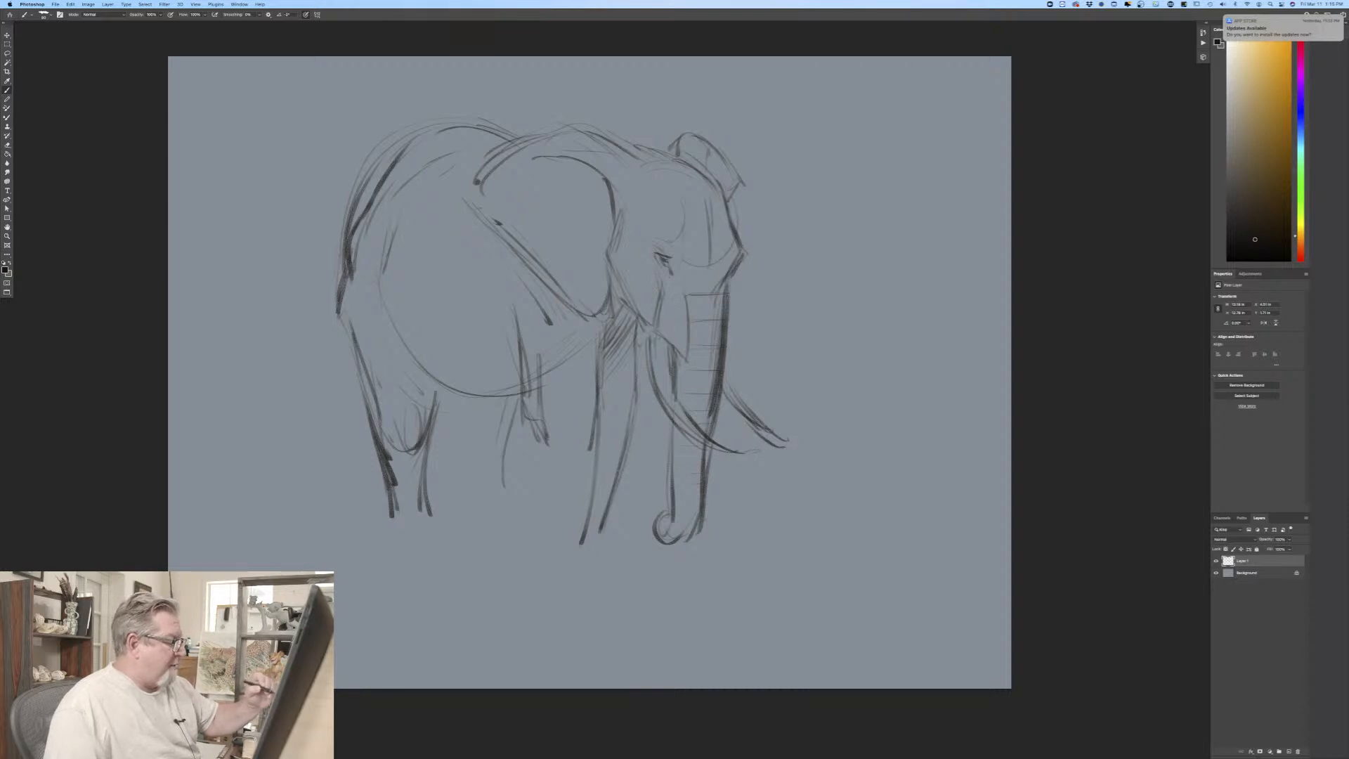
Step: Darken the near tusk's base, the jaw line above it, and the trunk's rear edge
{"action": "left_click_drag", "start_coordinate": [656, 362], "coordinate": [677, 422]}
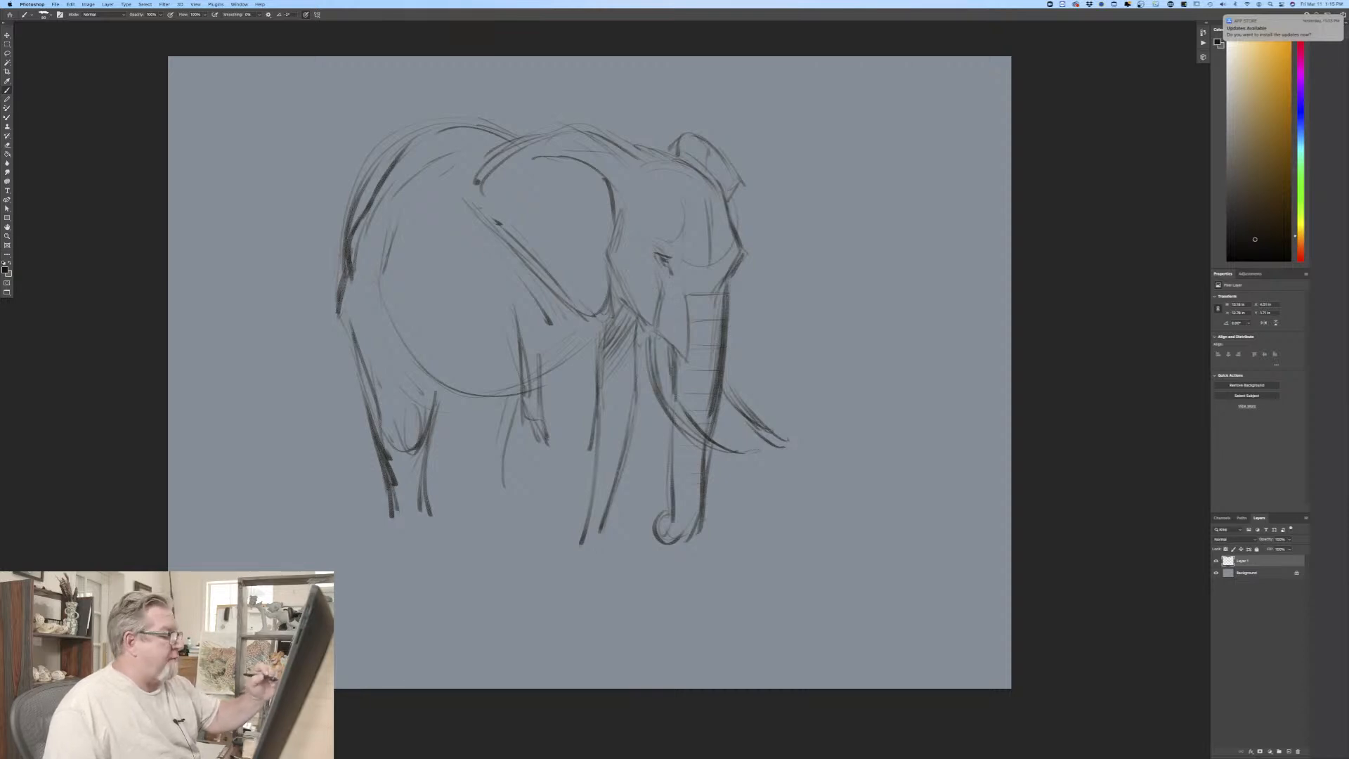
{"action": "mouse_move", "coordinate": [642, 305]}
{"action": "left_mouse_down"}
{"action": "mouse_move", "coordinate": [651, 334]}
{"action": "mouse_move", "coordinate": [686, 362]}
{"action": "mouse_move", "coordinate": [663, 344]}
{"action": "left_mouse_up"}
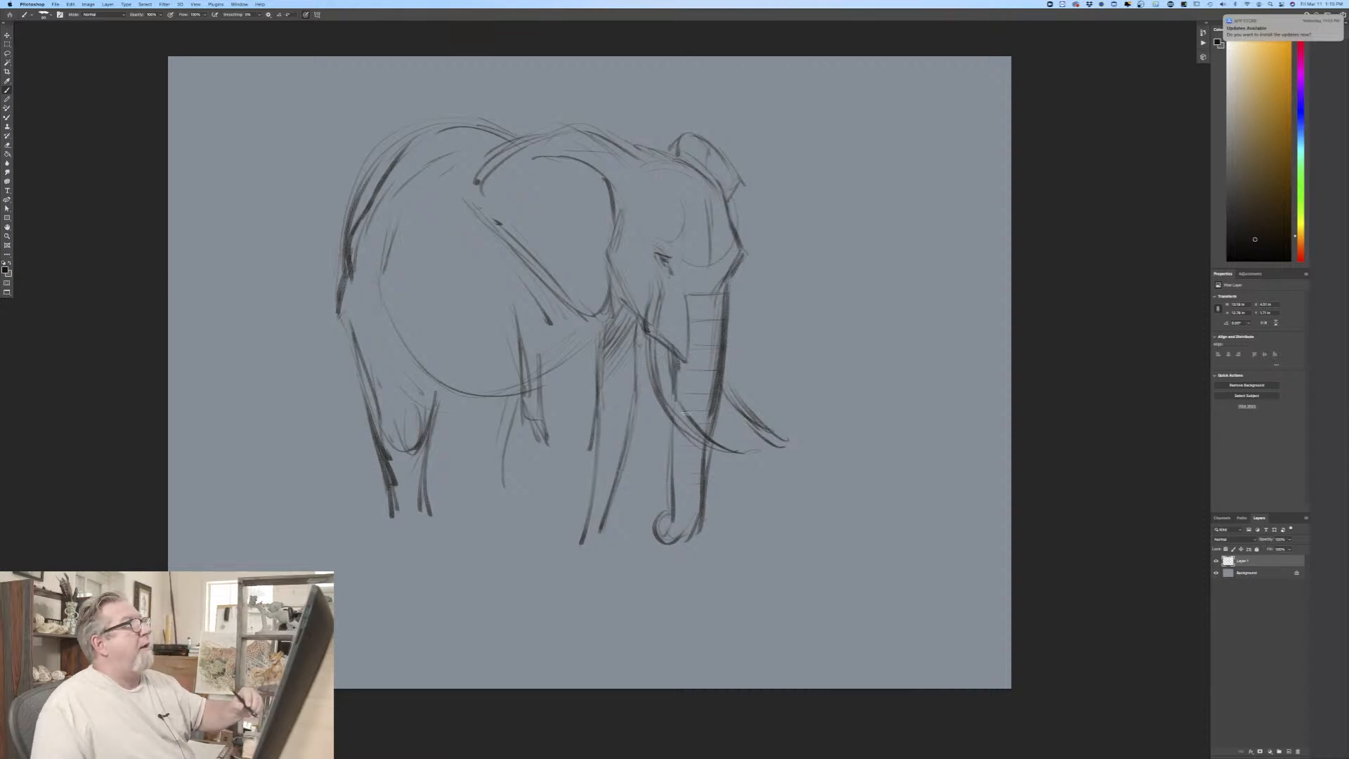
{"action": "left_click_drag", "start_coordinate": [679, 356], "coordinate": [670, 516]}
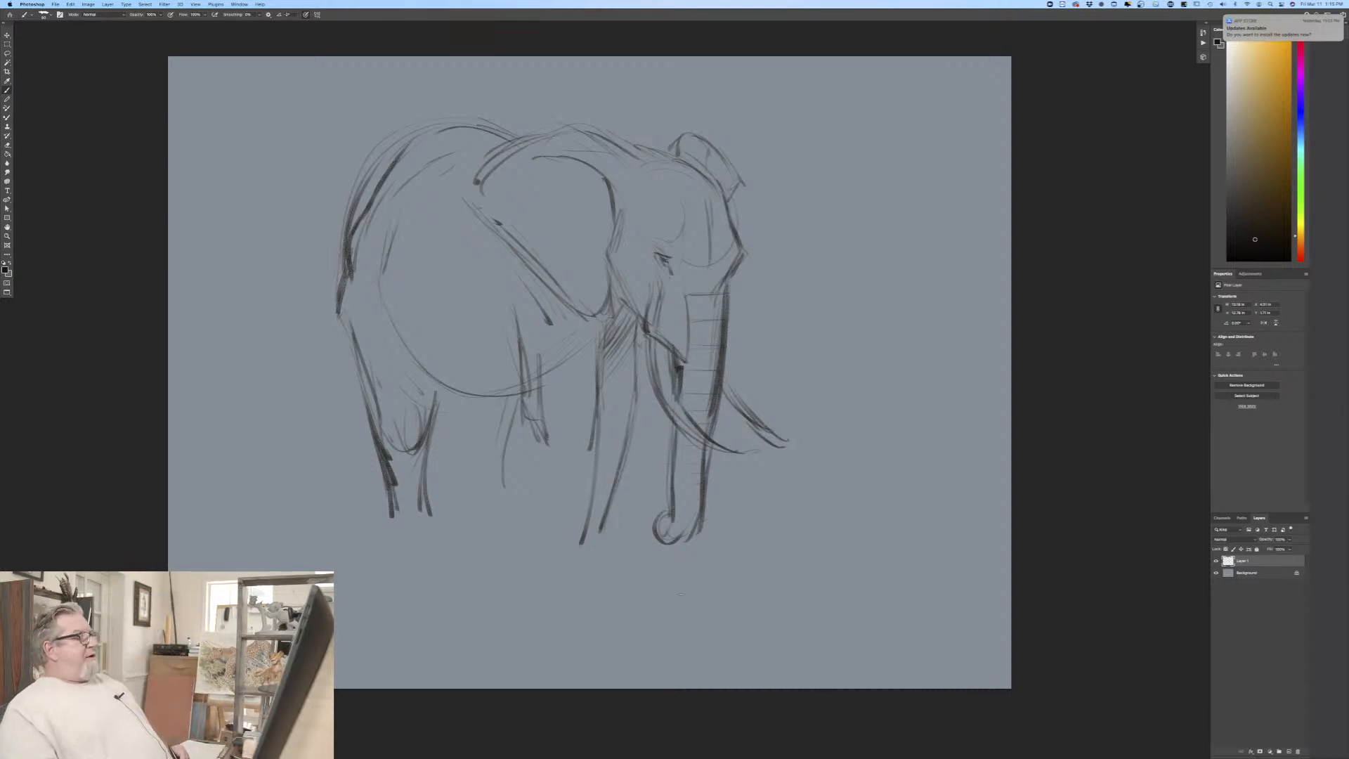
Step: Extend the near front leg's rear edge downward and rough in the ankle and foot at its front
{"action": "left_click_drag", "start_coordinate": [542, 430], "coordinate": [545, 531]}
{"action": "left_click_drag", "start_coordinate": [554, 475], "coordinate": [546, 528]}
{"action": "left_click_drag", "start_coordinate": [594, 477], "coordinate": [590, 566]}
{"action": "left_click_drag", "start_coordinate": [548, 530], "coordinate": [546, 539]}
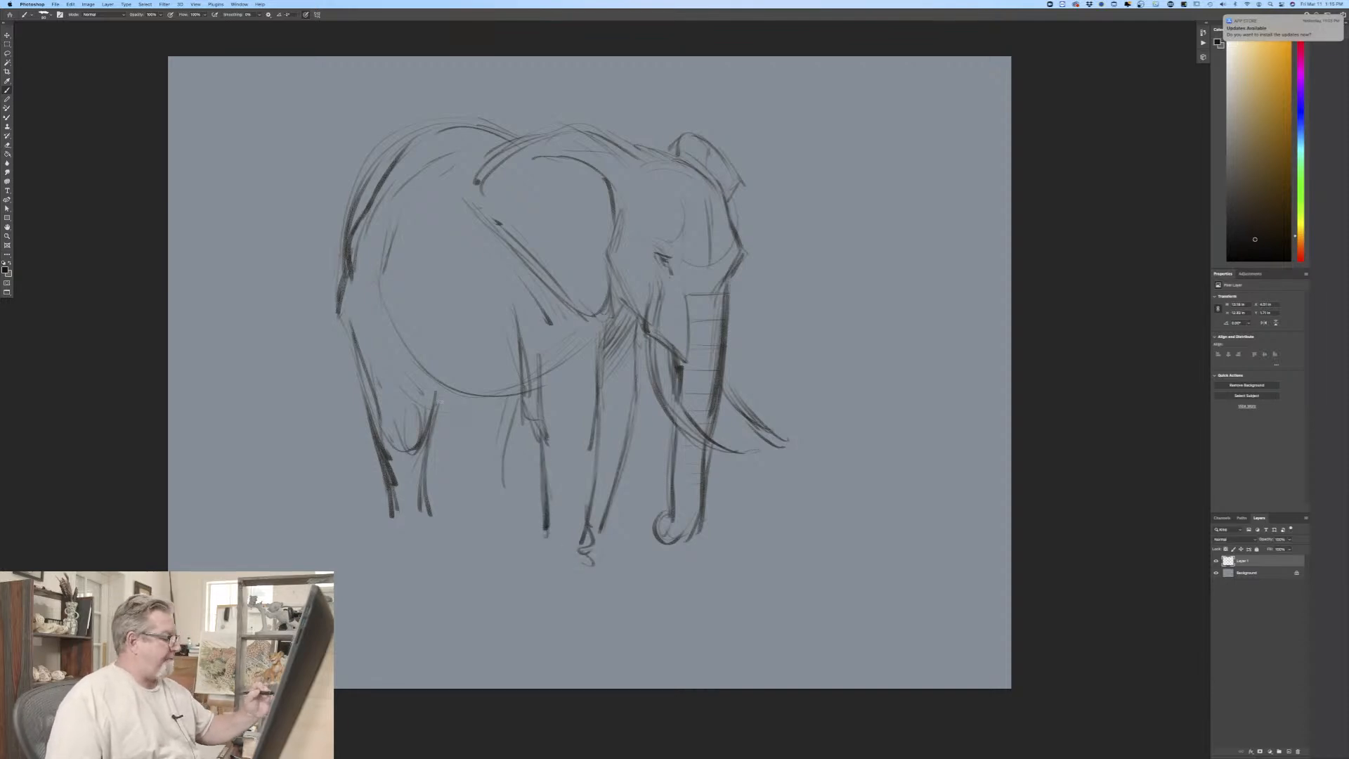
Step: Sketch the far hind leg's edges beneath the belly and darken the flank fold above the near hind leg
{"action": "left_click_drag", "start_coordinate": [463, 406], "coordinate": [492, 507]}
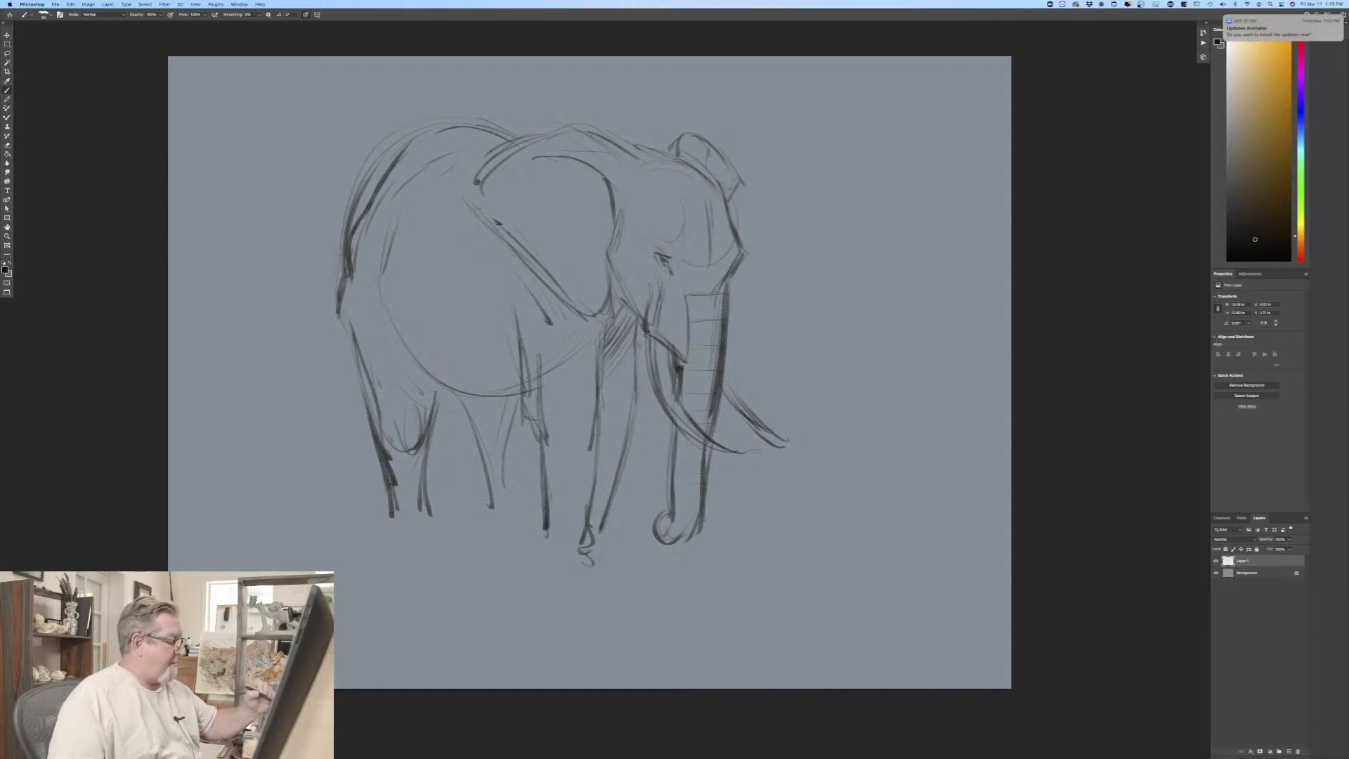
{"action": "left_click_drag", "start_coordinate": [529, 407], "coordinate": [520, 509]}
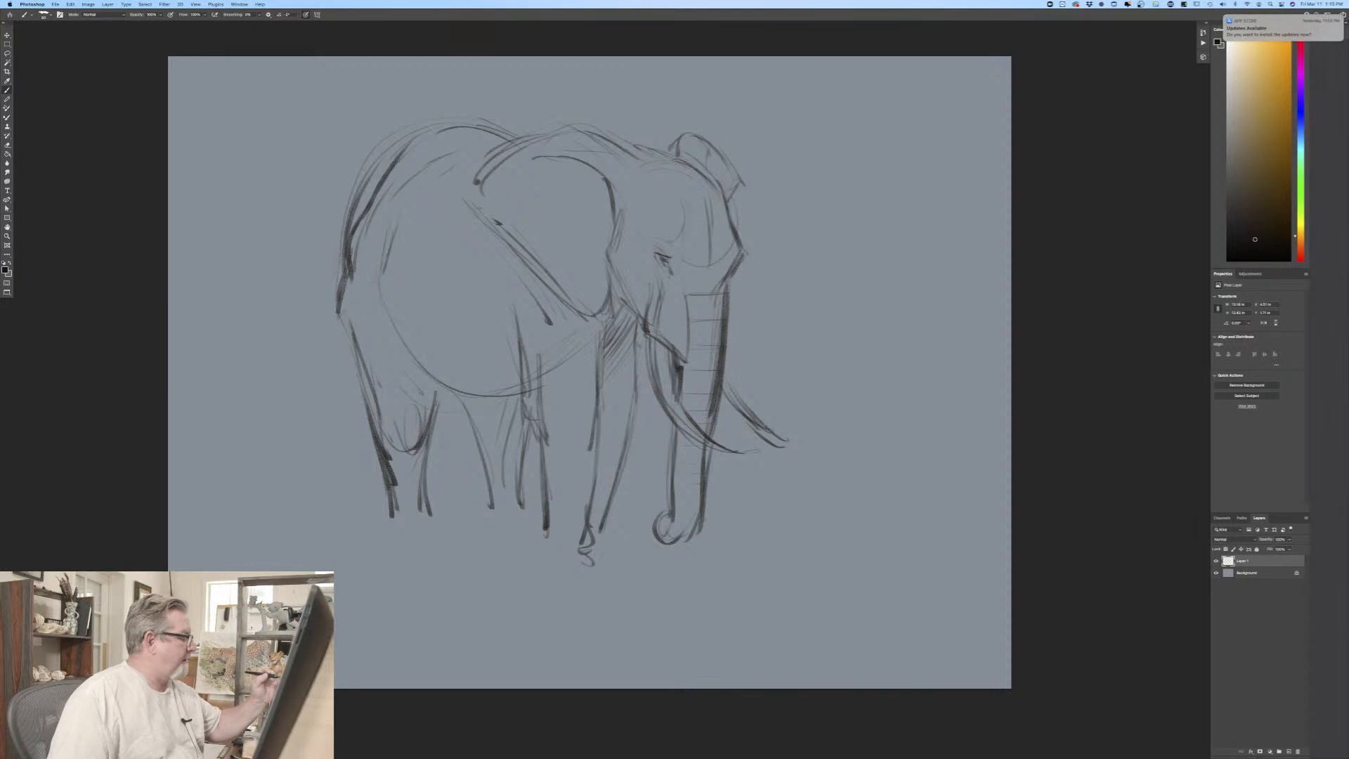
{"action": "mouse_move", "coordinate": [401, 341]}
{"action": "left_mouse_down"}
{"action": "mouse_move", "coordinate": [429, 383]}
{"action": "mouse_move", "coordinate": [421, 412]}
{"action": "mouse_move", "coordinate": [419, 401]}
{"action": "left_mouse_up"}
{"action": "left_click_drag", "start_coordinate": [421, 361], "coordinate": [408, 391]}
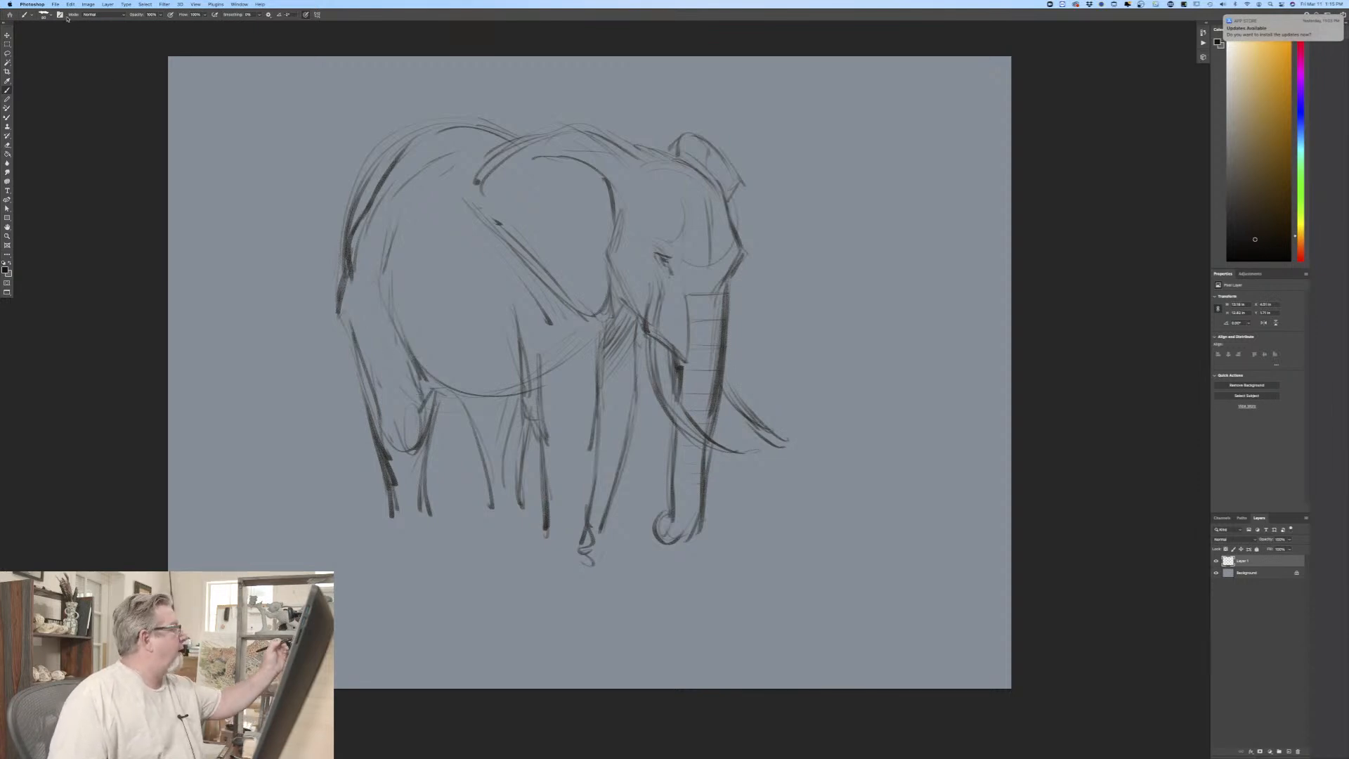
Step: Flip the canvas horizontally to check the elephant drawing in mirror view
{"action": "left_click", "coordinate": [86, 5]}
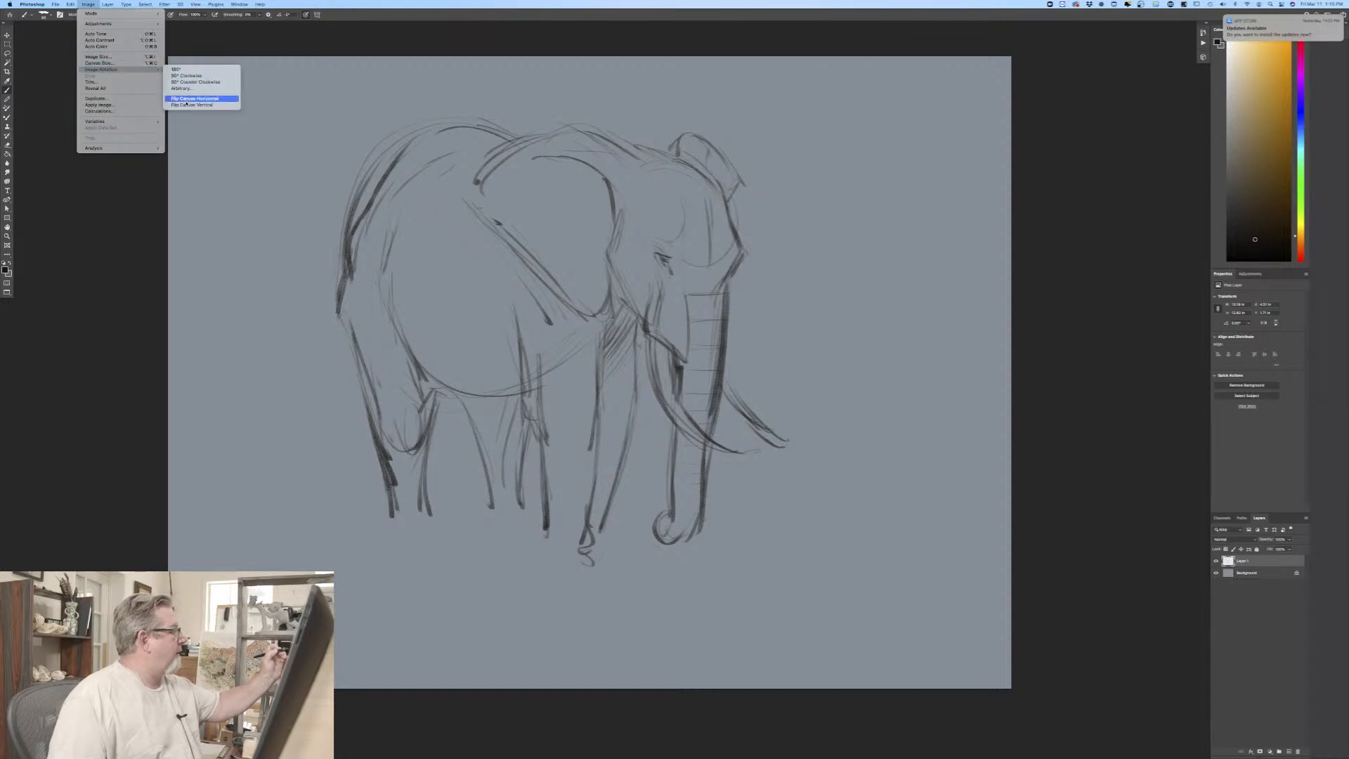
{"action": "left_click", "coordinate": [195, 99]}
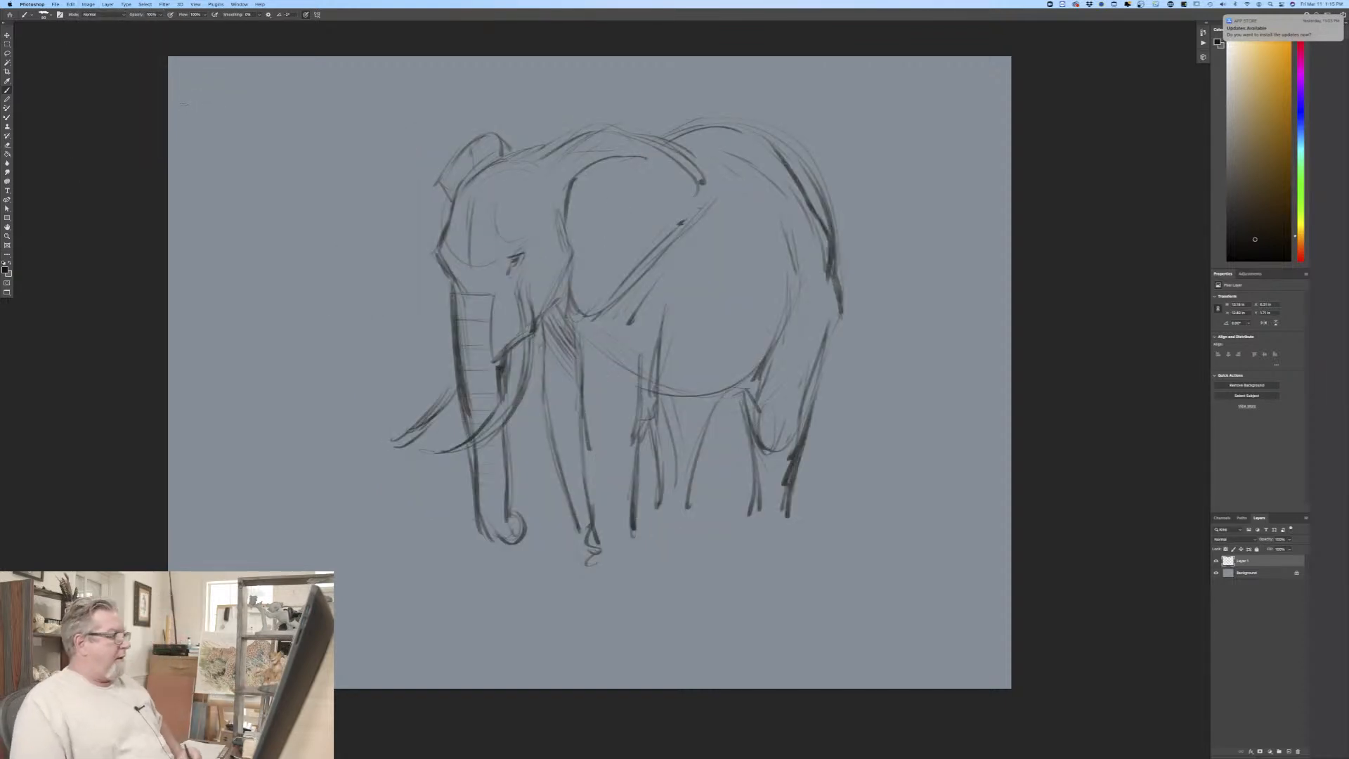
Step: Skew the elephant layer vertically so the head and front legs rise while the hindquarters stay in place
{"action": "left_click", "coordinate": [71, 4]}
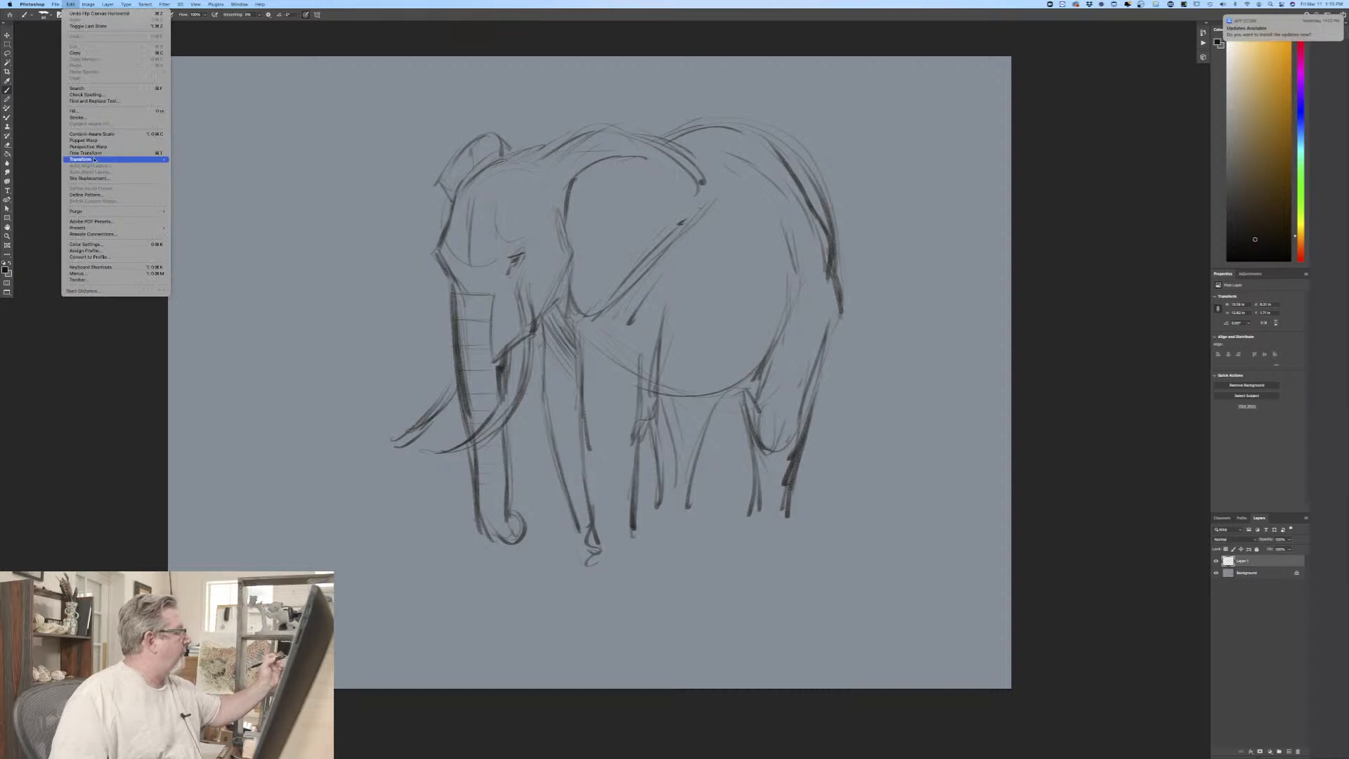
{"action": "mouse_move", "coordinate": [113, 160]}
{"action": "left_click", "coordinate": [185, 188]}
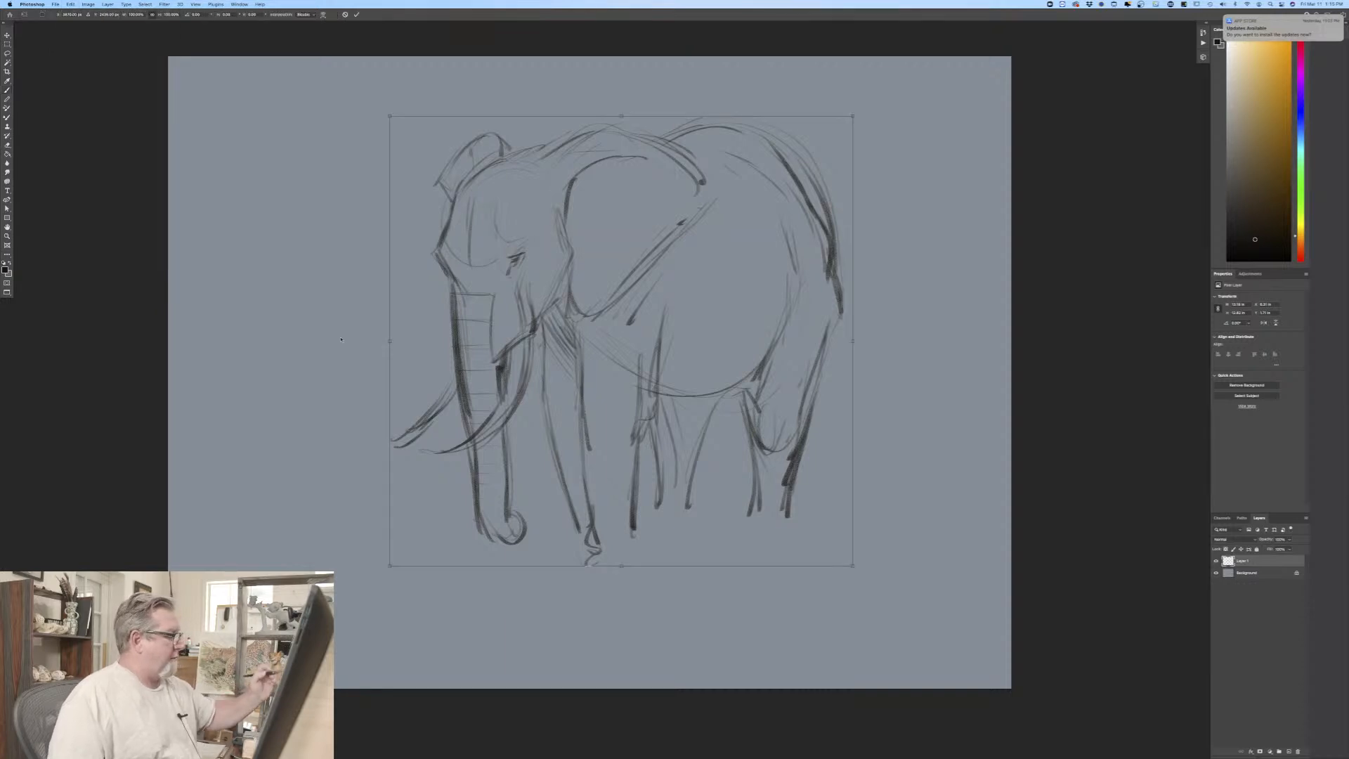
{"action": "left_click_drag", "start_coordinate": [390, 342], "coordinate": [390, 312]}
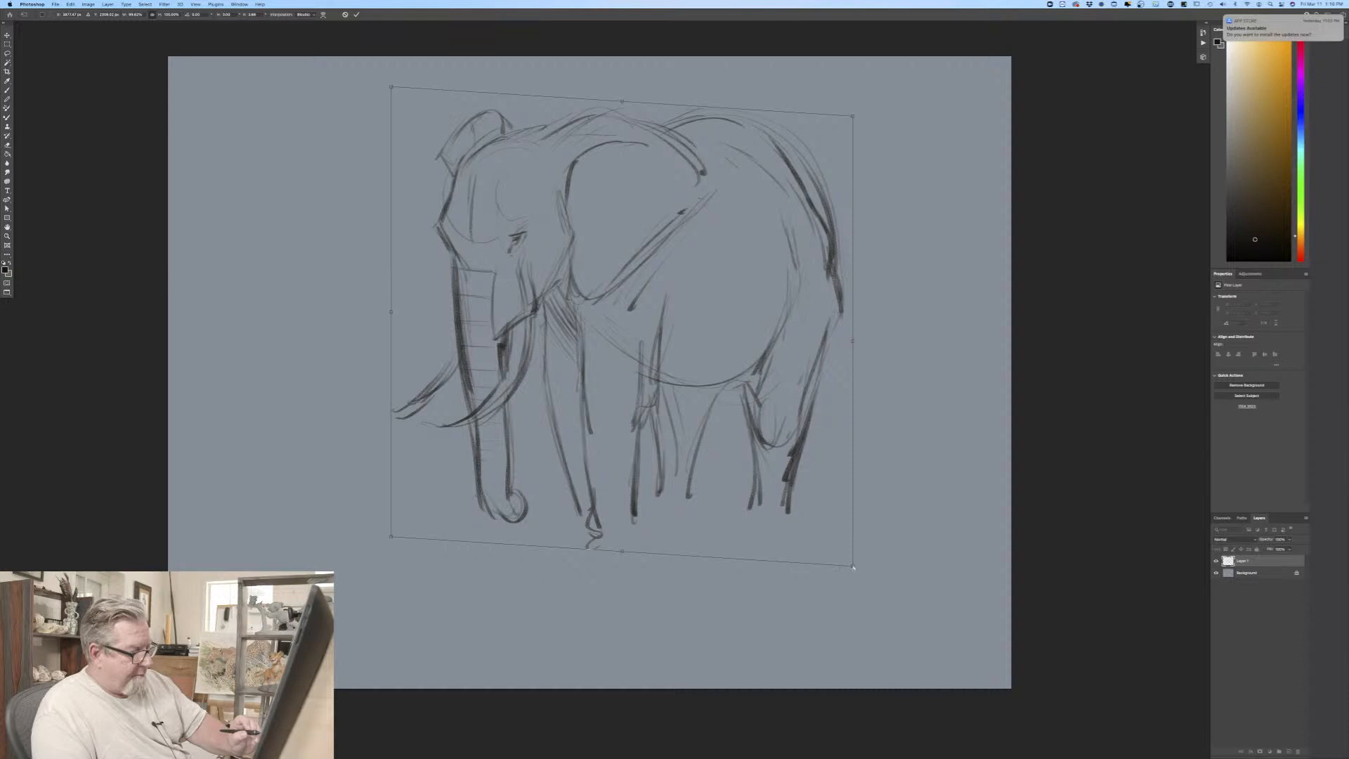
{"action": "key", "text": "Return"}
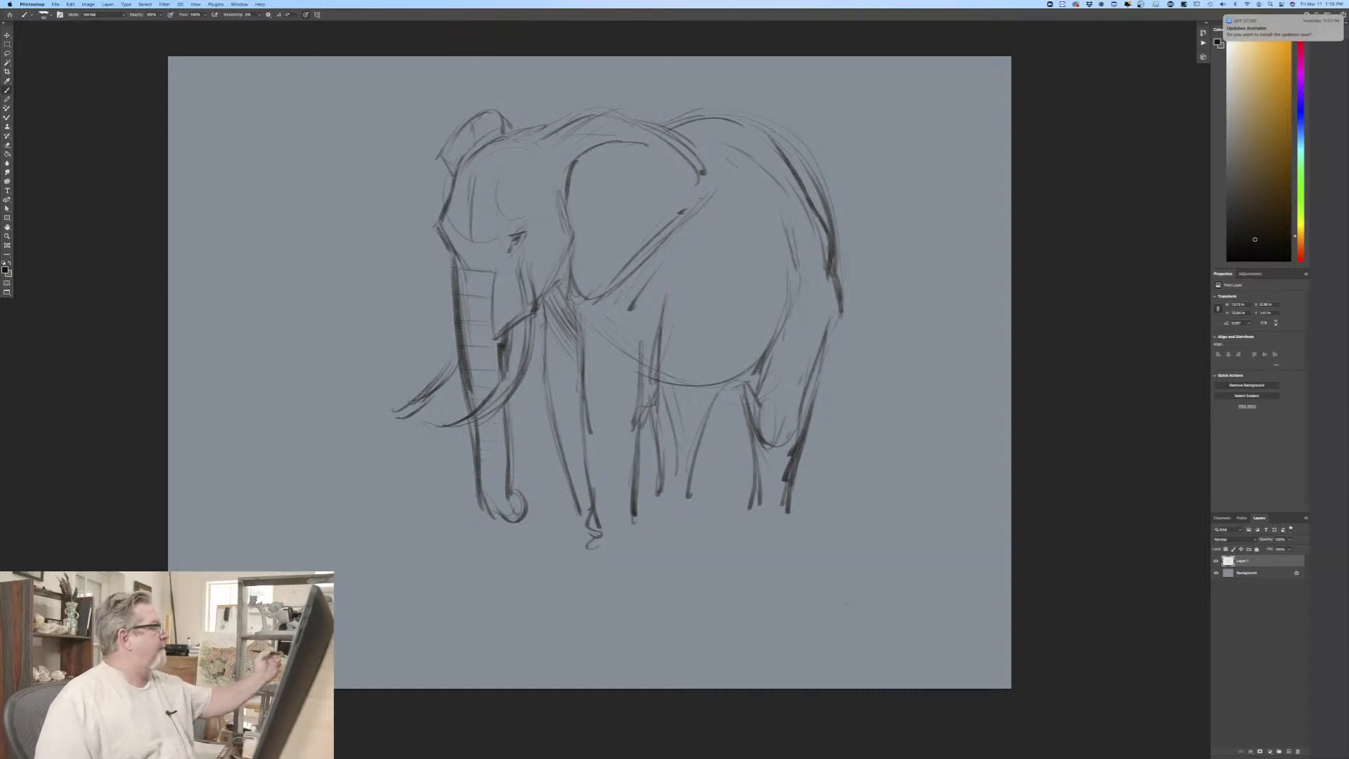
Step: Flip the canvas horizontally back so the elephant faces its original direction
{"action": "left_click", "coordinate": [88, 4]}
{"action": "mouse_move", "coordinate": [112, 69]}
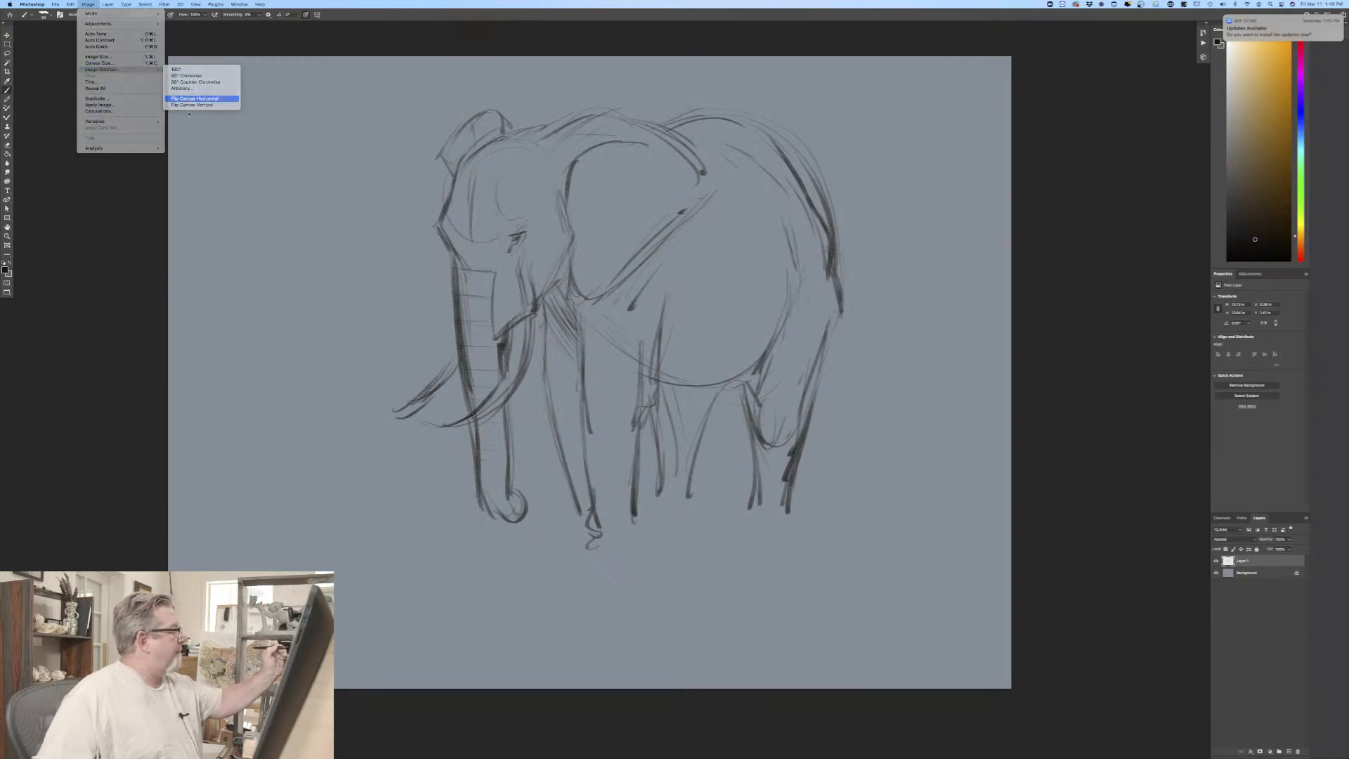
{"action": "left_click", "coordinate": [195, 98]}
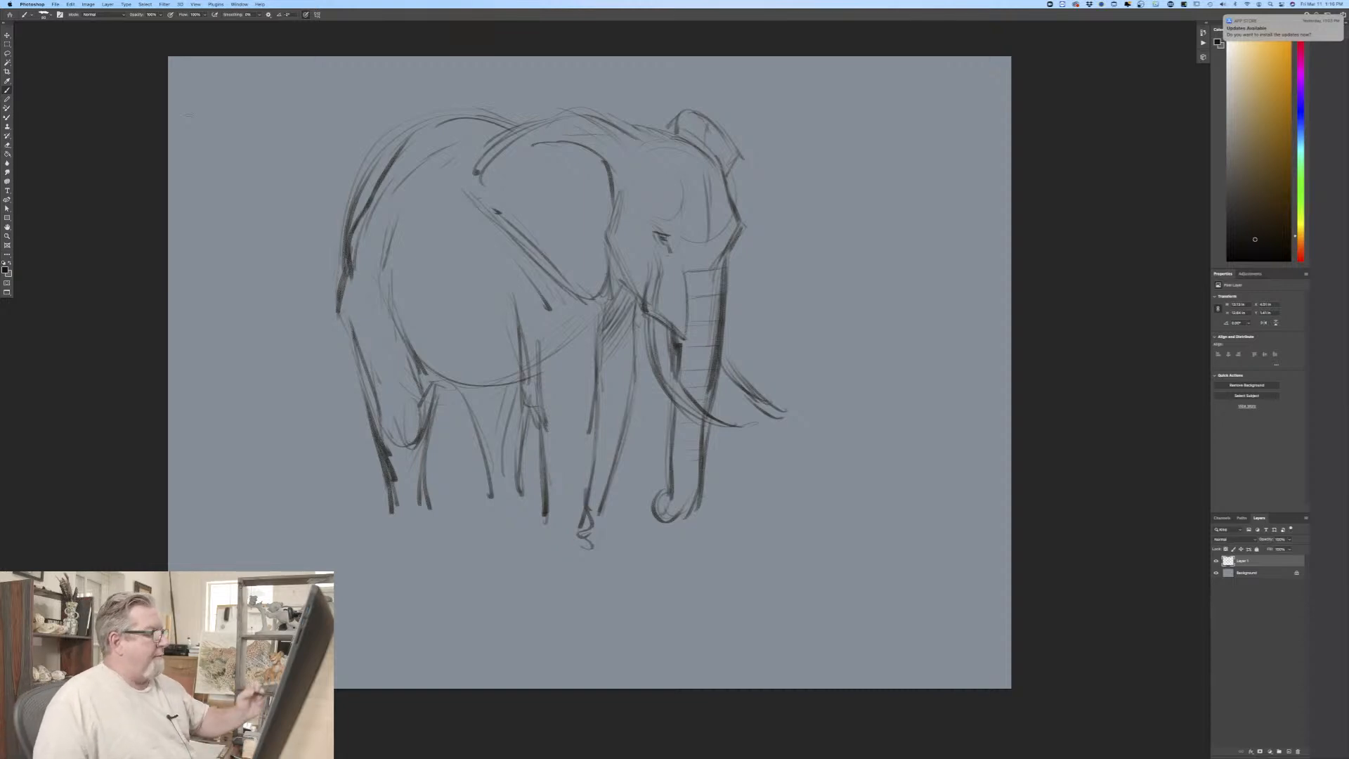
Step: Add a new layer and sketch an oval for a second elephant's head in the empty space ahead of the first elephant
{"action": "left_click", "coordinate": [1281, 751]}
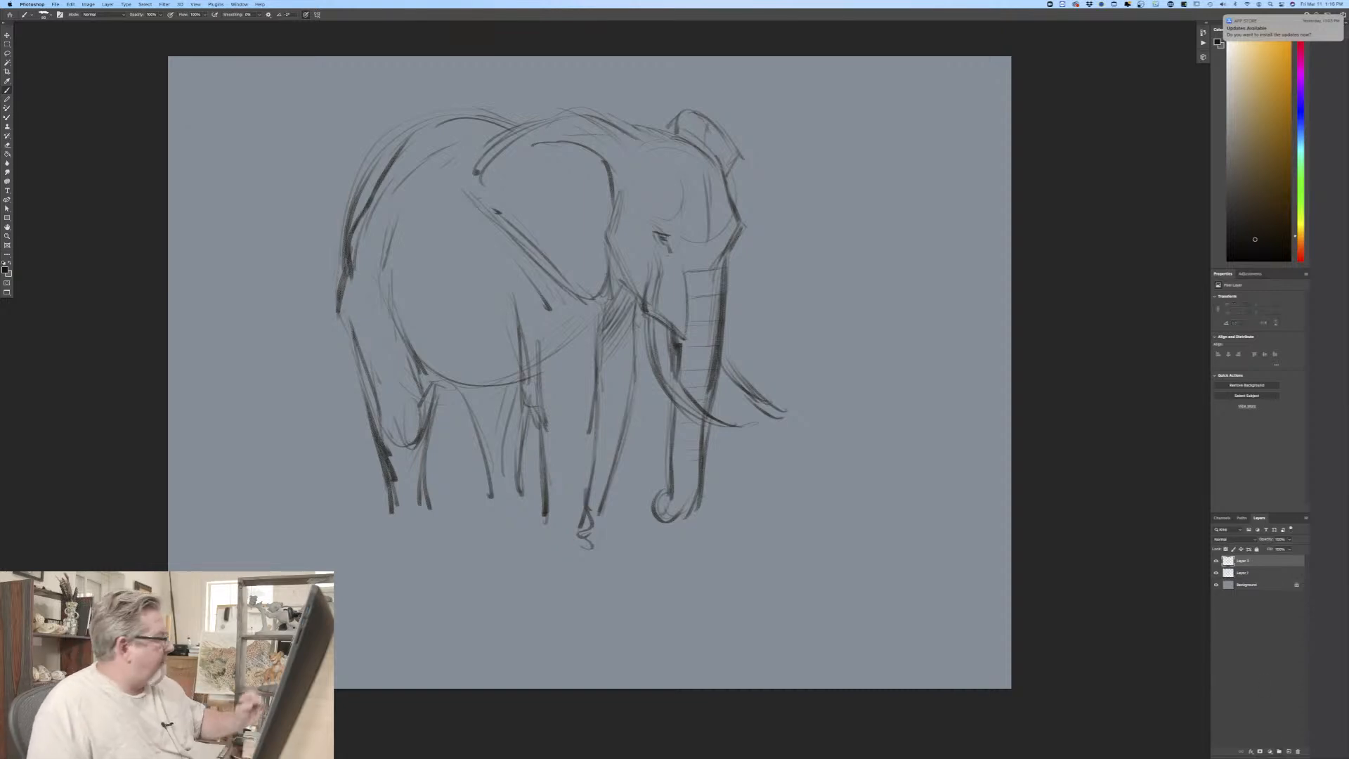
{"action": "left_click", "coordinate": [6, 268]}
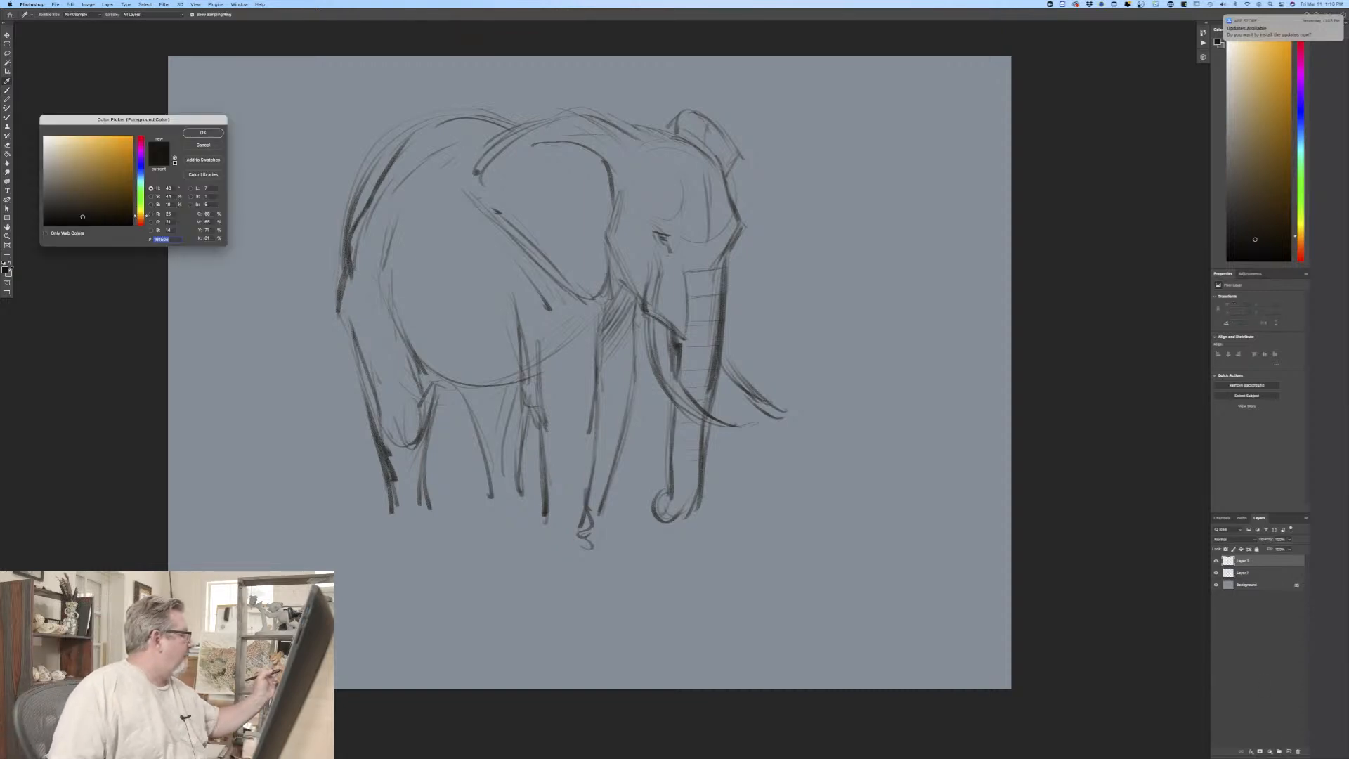
{"action": "left_click", "coordinate": [203, 132]}
{"action": "left_click_drag", "start_coordinate": [222, 502], "coordinate": [77, 548]}
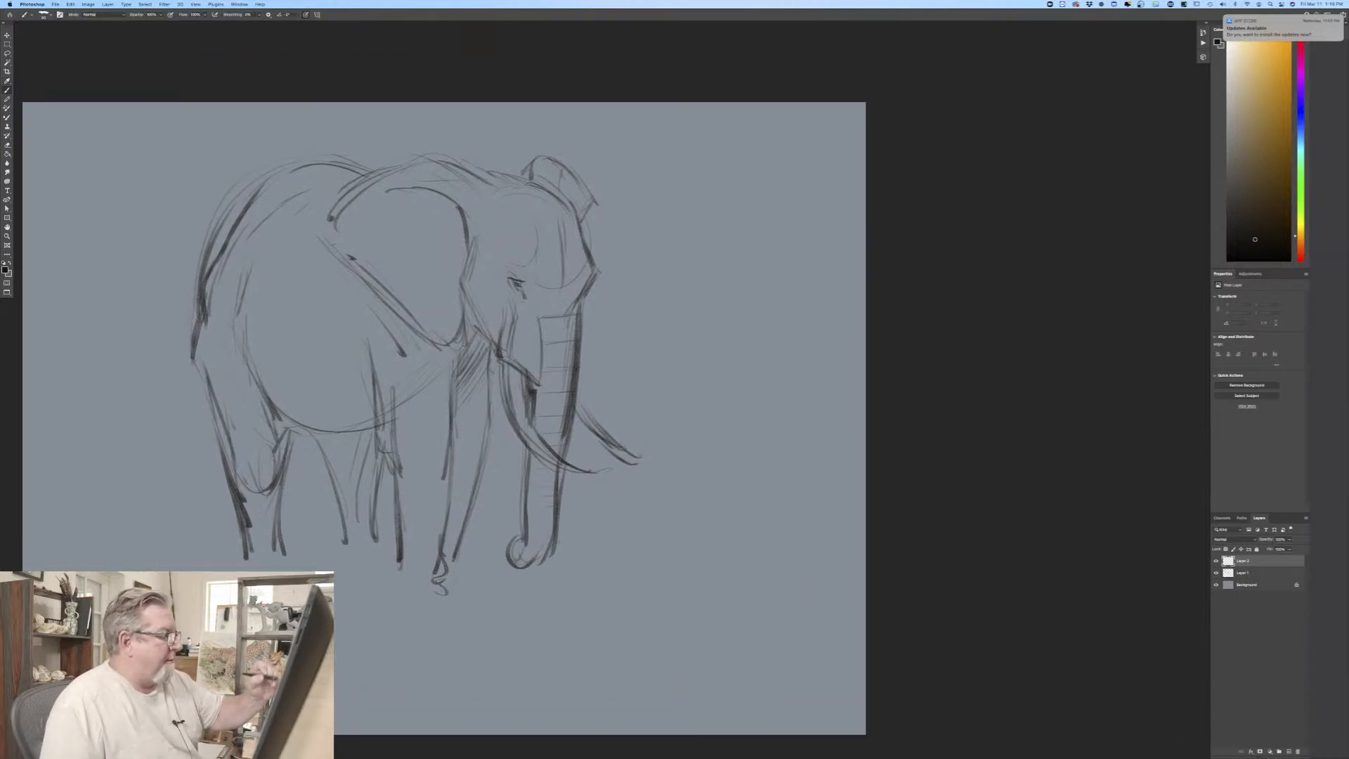
{"action": "mouse_move", "coordinate": [703, 213]}
{"action": "left_mouse_down"}
{"action": "mouse_move", "coordinate": [712, 322]}
{"action": "mouse_move", "coordinate": [772, 287]}
{"action": "mouse_move", "coordinate": [683, 273]}
{"action": "left_mouse_up"}
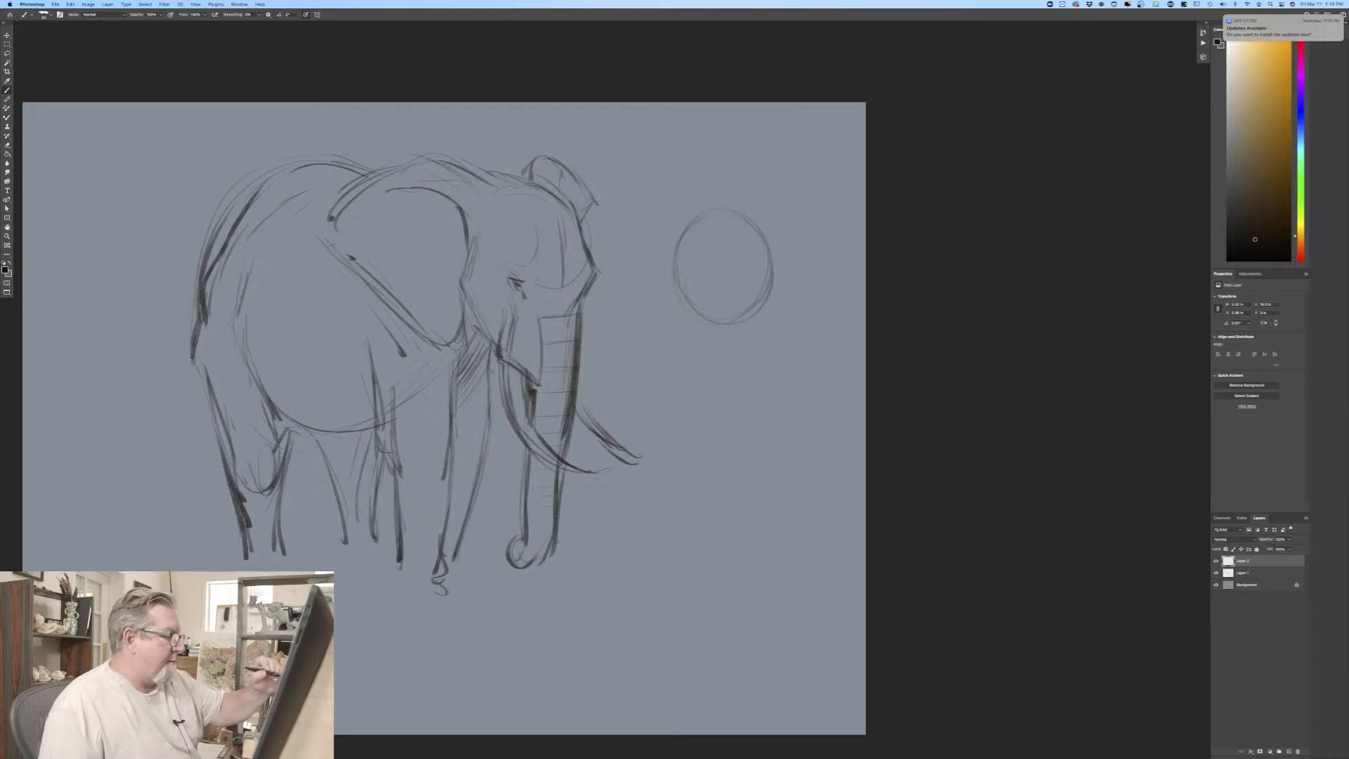
{"action": "left_click_drag", "start_coordinate": [731, 205], "coordinate": [672, 257]}
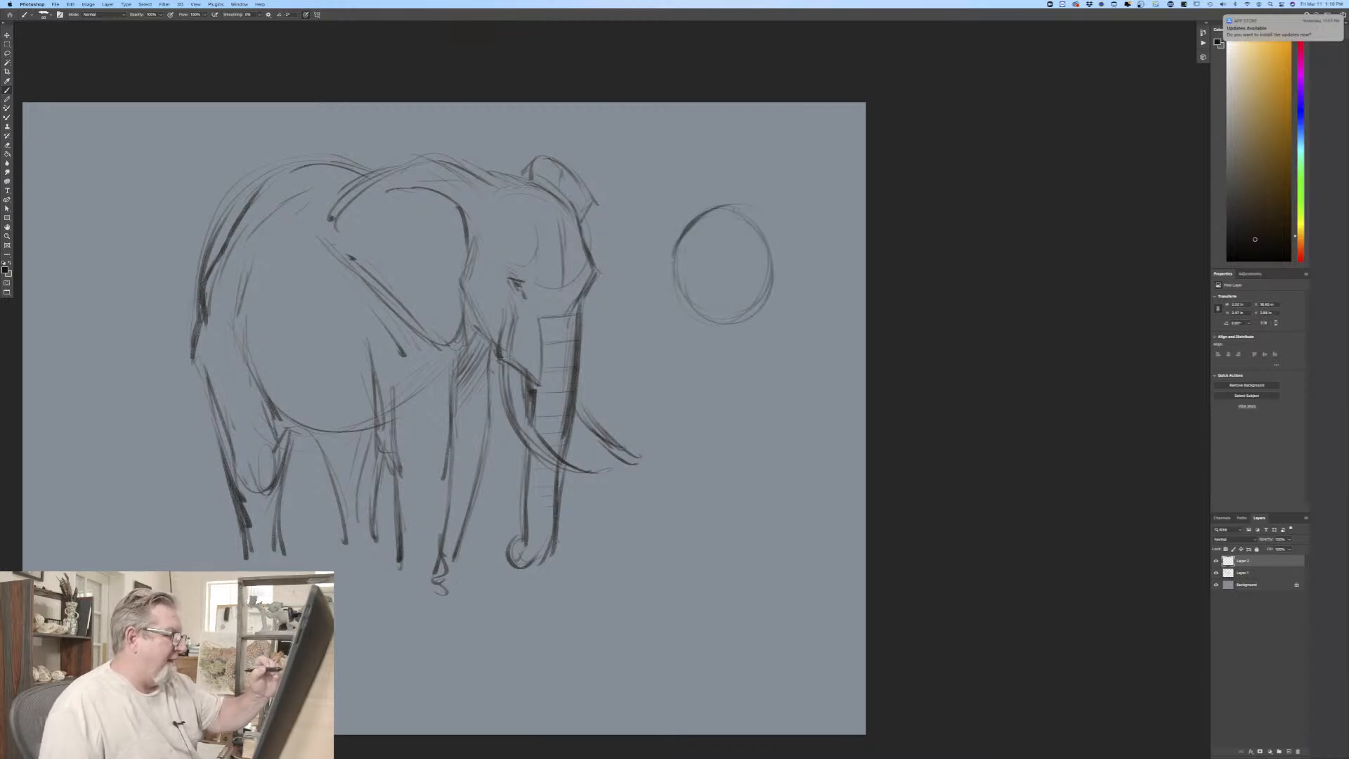
Step: Build up the second head with a bump at the trunk's root, a dark eye, cheek lines, and the ear's front edge
{"action": "left_click_drag", "start_coordinate": [683, 237], "coordinate": [679, 294]}
{"action": "mouse_move", "coordinate": [749, 241]}
{"action": "left_mouse_down"}
{"action": "mouse_move", "coordinate": [740, 250]}
{"action": "mouse_move", "coordinate": [785, 249]}
{"action": "mouse_move", "coordinate": [783, 328]}
{"action": "left_mouse_up"}
{"action": "left_click_drag", "start_coordinate": [785, 274], "coordinate": [791, 321]}
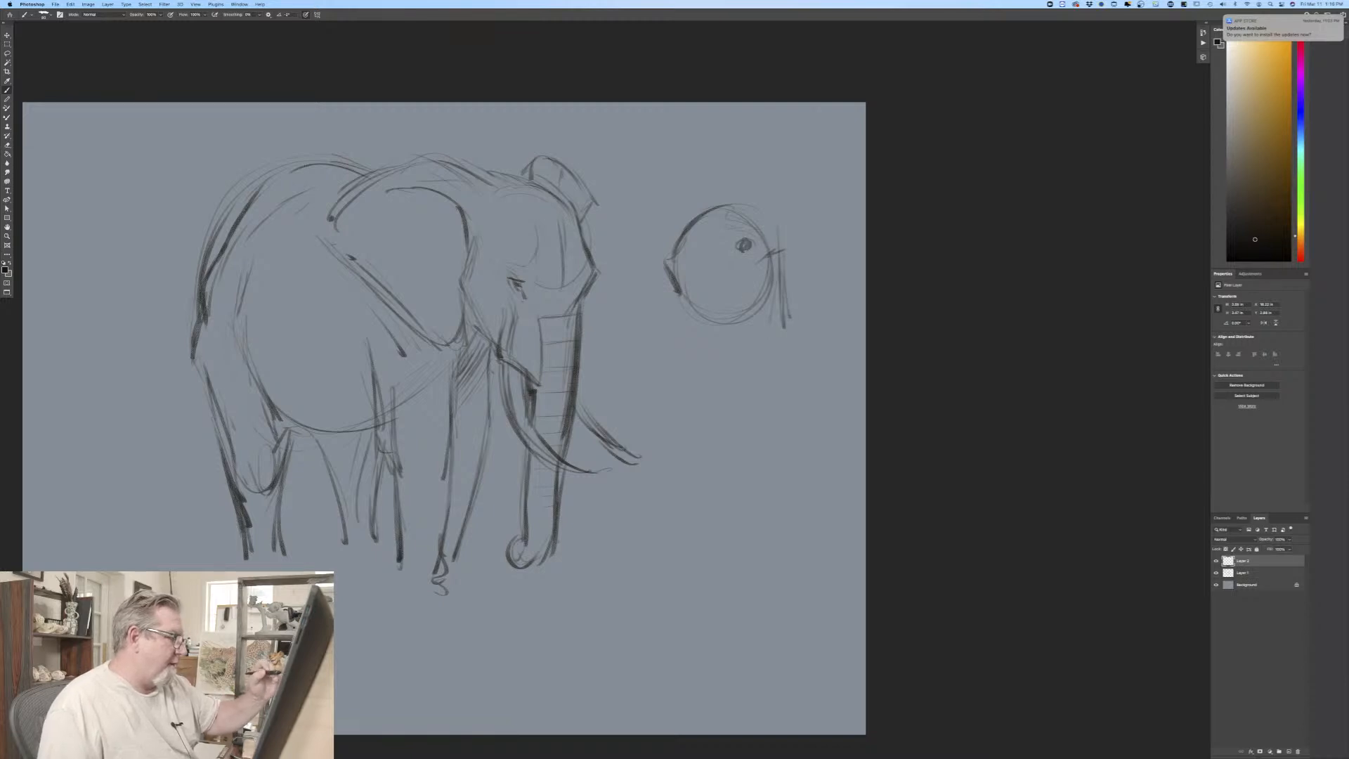
{"action": "left_click_drag", "start_coordinate": [675, 292], "coordinate": [683, 326]}
{"action": "mouse_move", "coordinate": [766, 271]}
{"action": "left_mouse_down"}
{"action": "mouse_move", "coordinate": [758, 325]}
{"action": "mouse_move", "coordinate": [722, 331]}
{"action": "mouse_move", "coordinate": [768, 313]}
{"action": "left_mouse_up"}
Step: Sketch the second elephant's two curved tusks sweeping forward from beneath the head
{"action": "left_click_drag", "start_coordinate": [676, 327], "coordinate": [636, 379]}
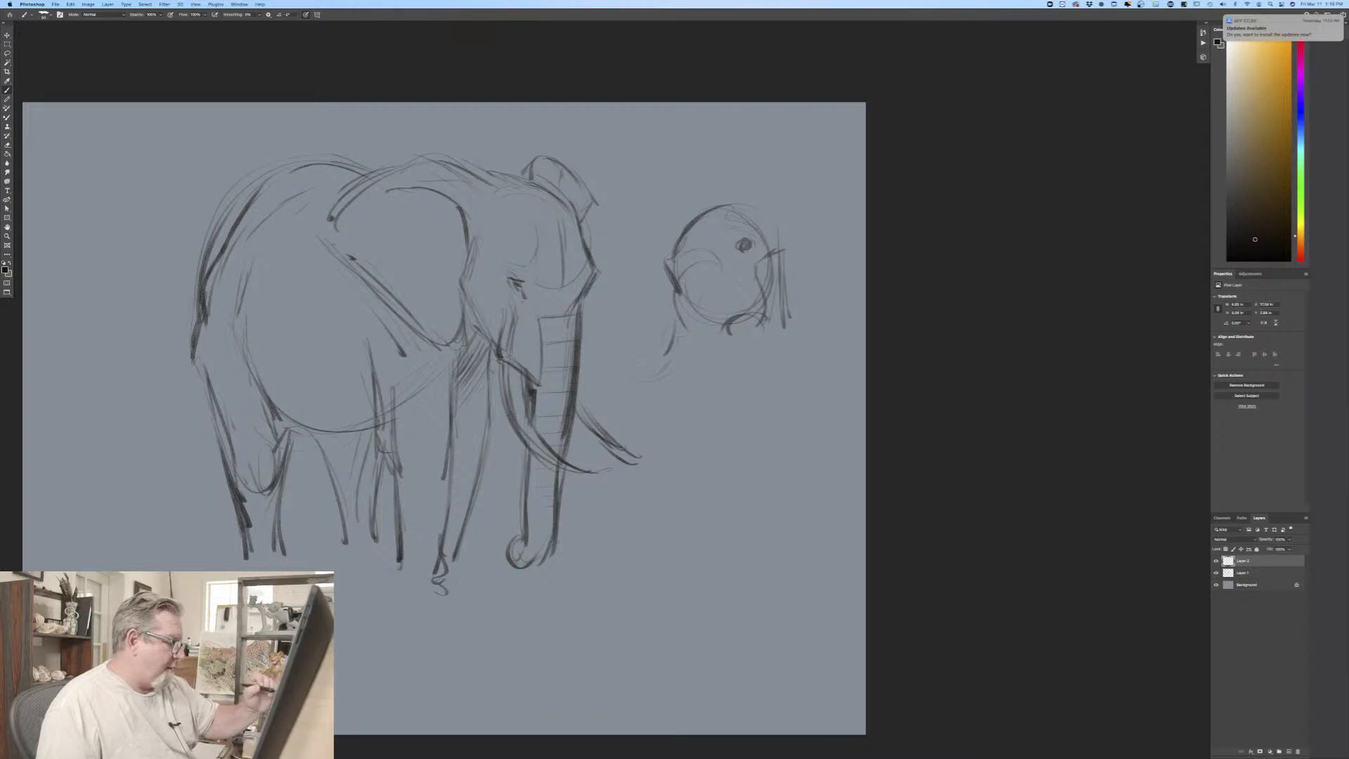
{"action": "mouse_move", "coordinate": [648, 310]}
{"action": "left_mouse_down"}
{"action": "mouse_move", "coordinate": [755, 338]}
{"action": "mouse_move", "coordinate": [745, 366]}
{"action": "left_mouse_up"}
{"action": "left_click_drag", "start_coordinate": [661, 346], "coordinate": [756, 364]}
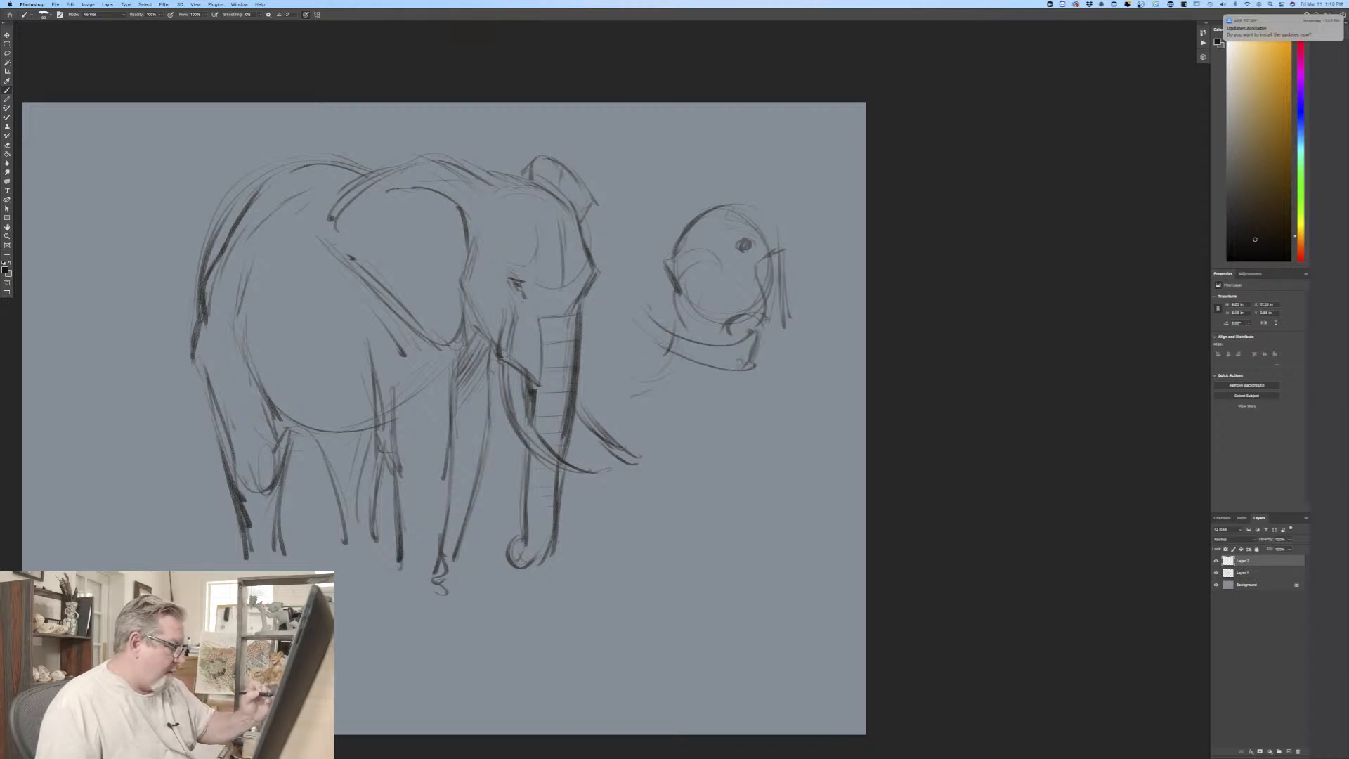
{"action": "left_click_drag", "start_coordinate": [589, 395], "coordinate": [643, 391]}
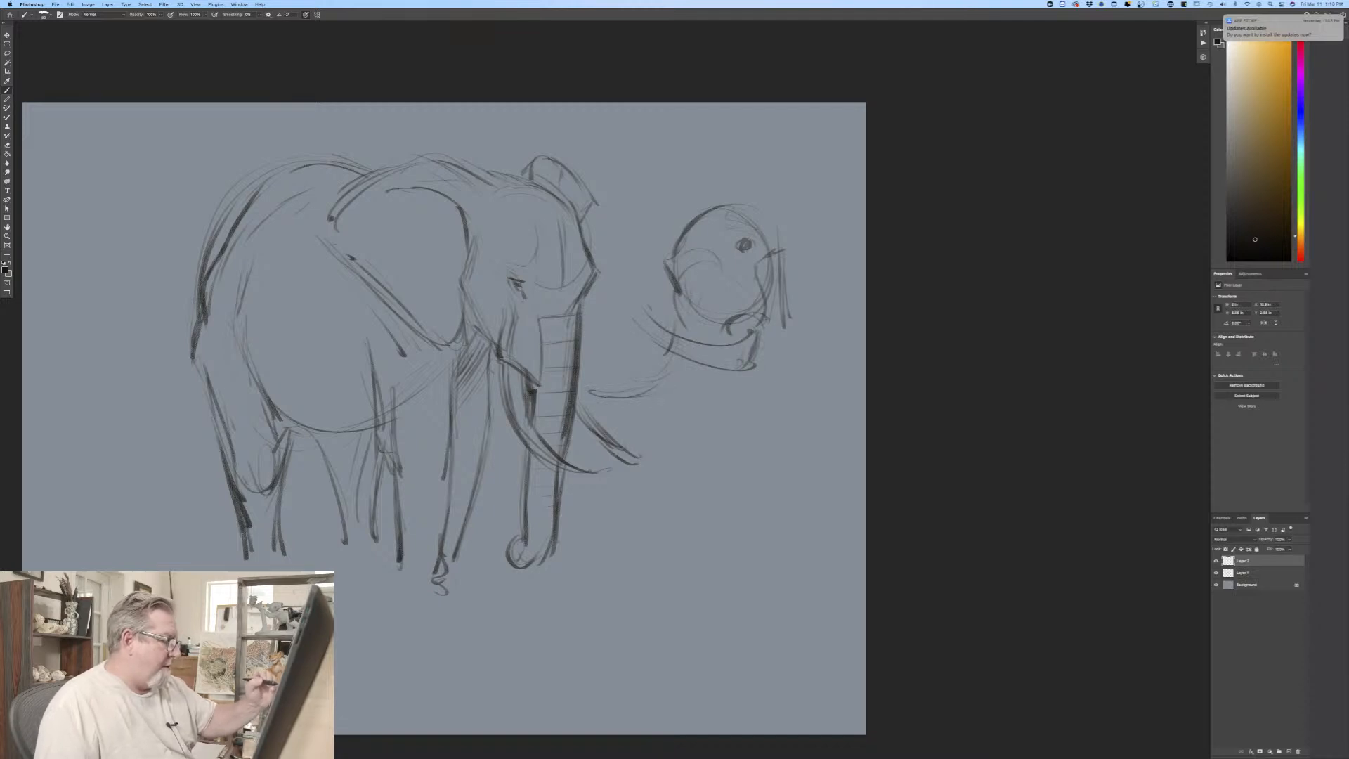
Step: Draw the second elephant's long tapering trunk hanging down, with a curled tip
{"action": "left_click_drag", "start_coordinate": [675, 288], "coordinate": [713, 493]}
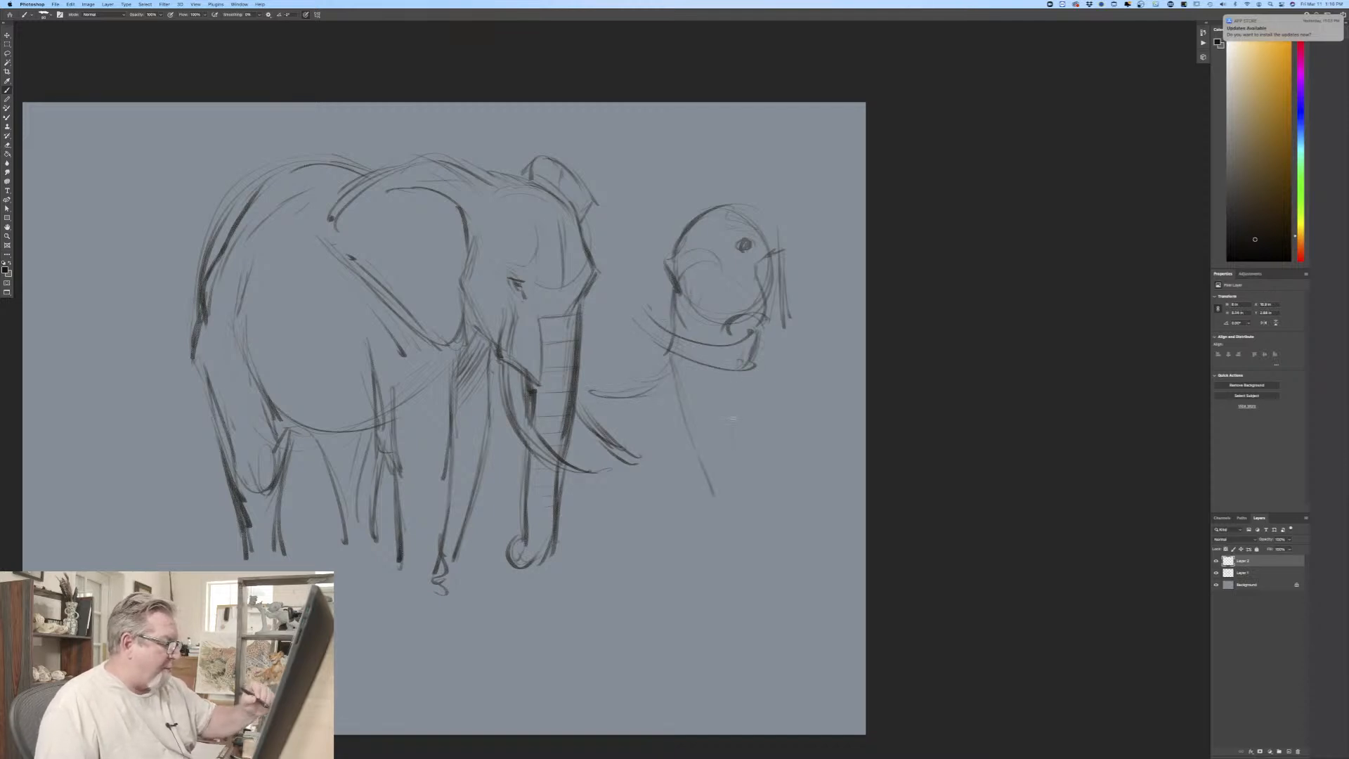
{"action": "left_click_drag", "start_coordinate": [733, 383], "coordinate": [731, 540]}
{"action": "mouse_move", "coordinate": [708, 447]}
{"action": "left_mouse_down"}
{"action": "mouse_move", "coordinate": [697, 553]}
{"action": "mouse_move", "coordinate": [717, 577]}
{"action": "mouse_move", "coordinate": [751, 534]}
{"action": "mouse_move", "coordinate": [743, 555]}
{"action": "left_mouse_up"}
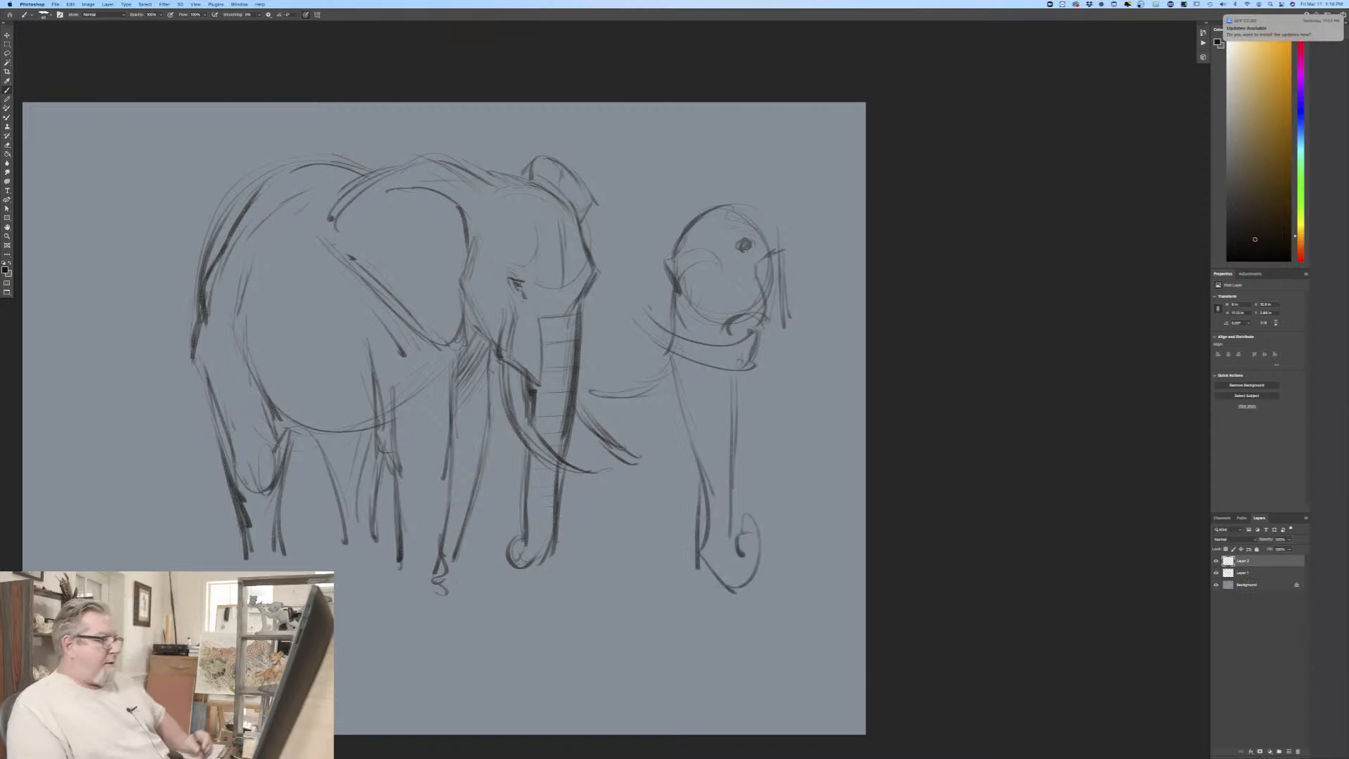
Step: Outline the second elephant's large ear behind the head, with its top curve, lower point, and an inner fold
{"action": "left_click_drag", "start_coordinate": [779, 209], "coordinate": [853, 209]}
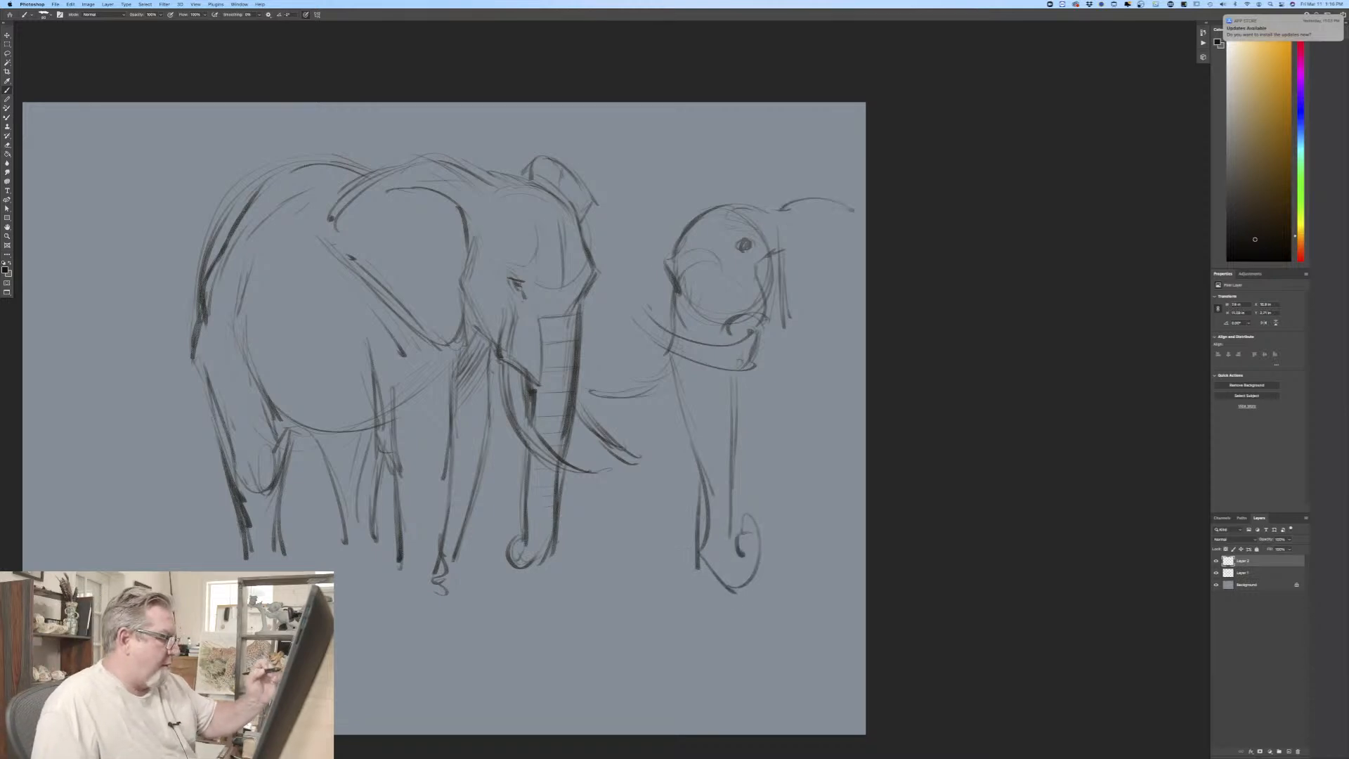
{"action": "left_click_drag", "start_coordinate": [713, 215], "coordinate": [698, 234]}
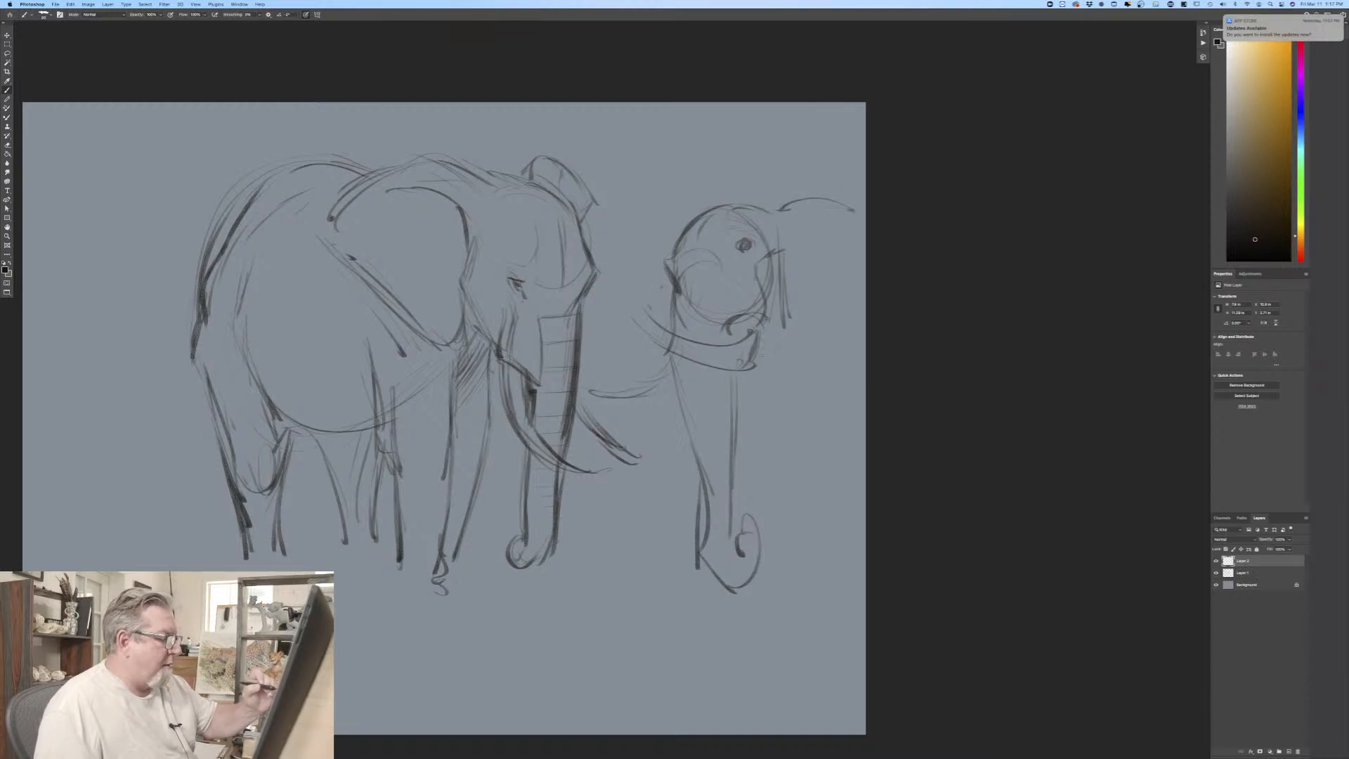
{"action": "mouse_move", "coordinate": [790, 312]}
{"action": "left_mouse_down"}
{"action": "mouse_move", "coordinate": [801, 348]}
{"action": "mouse_move", "coordinate": [859, 324]}
{"action": "left_mouse_up"}
{"action": "left_click_drag", "start_coordinate": [828, 231], "coordinate": [793, 271]}
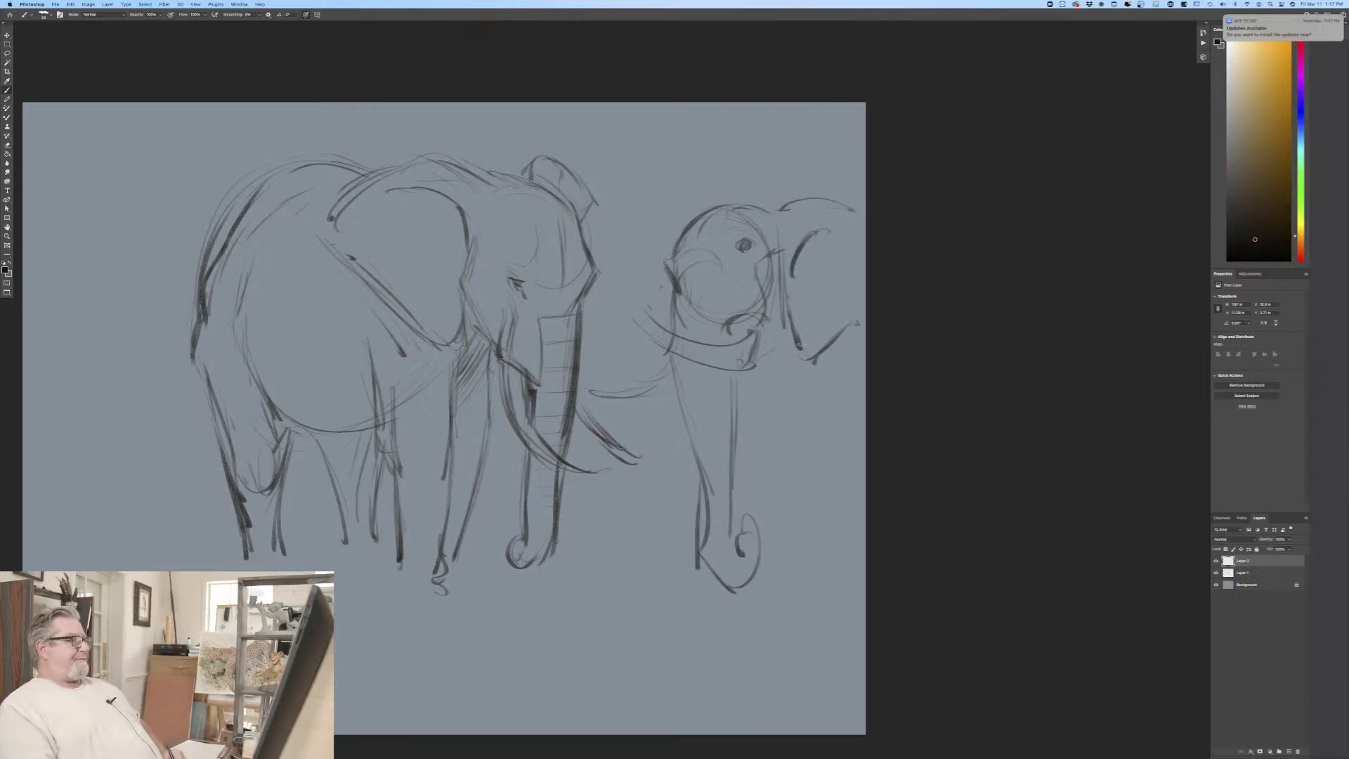
Step: Darken the front edge of the second elephant's trunk and add curved wrinkle lines down its length
{"action": "left_click_drag", "start_coordinate": [675, 295], "coordinate": [667, 314]}
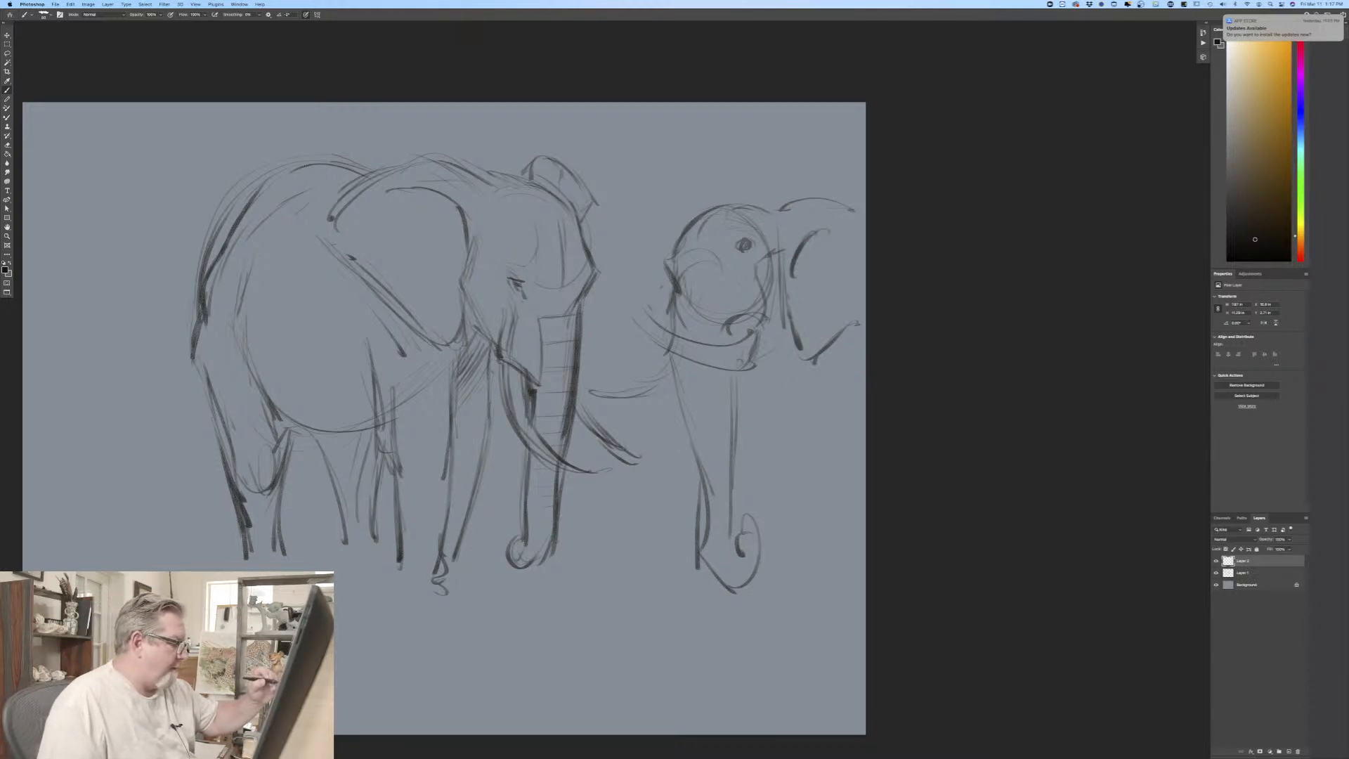
{"action": "left_click_drag", "start_coordinate": [669, 360], "coordinate": [696, 469]}
{"action": "left_click_drag", "start_coordinate": [671, 383], "coordinate": [701, 520]}
{"action": "mouse_move", "coordinate": [680, 284]}
{"action": "left_mouse_down"}
{"action": "mouse_move", "coordinate": [707, 304]}
{"action": "mouse_move", "coordinate": [705, 380]}
{"action": "left_mouse_up"}
{"action": "left_click_drag", "start_coordinate": [715, 539], "coordinate": [703, 562]}
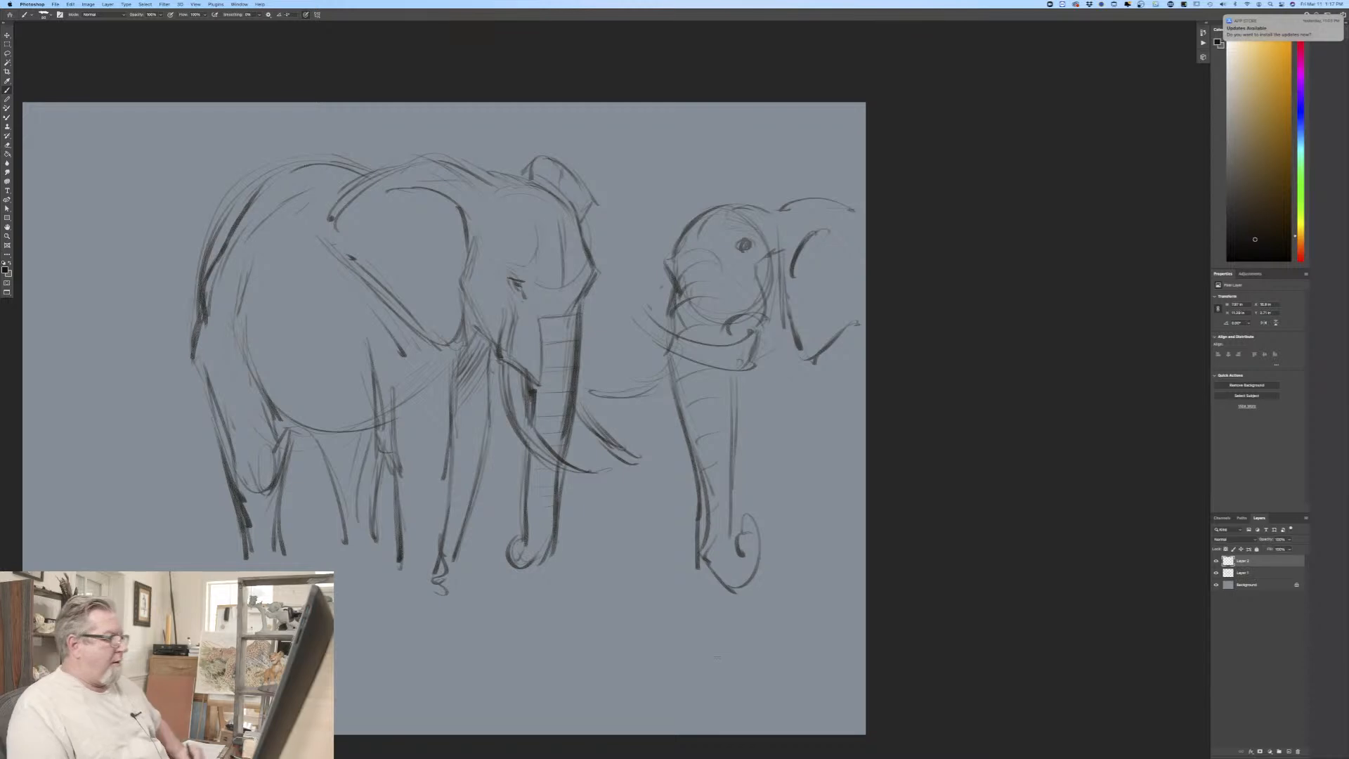
Step: Darken the curves of the second elephant's near and far tusks
{"action": "left_click_drag", "start_coordinate": [738, 366], "coordinate": [633, 311]}
{"action": "mouse_move", "coordinate": [749, 343]}
{"action": "left_mouse_down"}
{"action": "mouse_move", "coordinate": [703, 359]}
{"action": "mouse_move", "coordinate": [634, 322]}
{"action": "left_mouse_up"}
{"action": "mouse_move", "coordinate": [651, 389]}
{"action": "left_mouse_down"}
{"action": "mouse_move", "coordinate": [608, 383]}
{"action": "mouse_move", "coordinate": [671, 380]}
{"action": "left_mouse_up"}
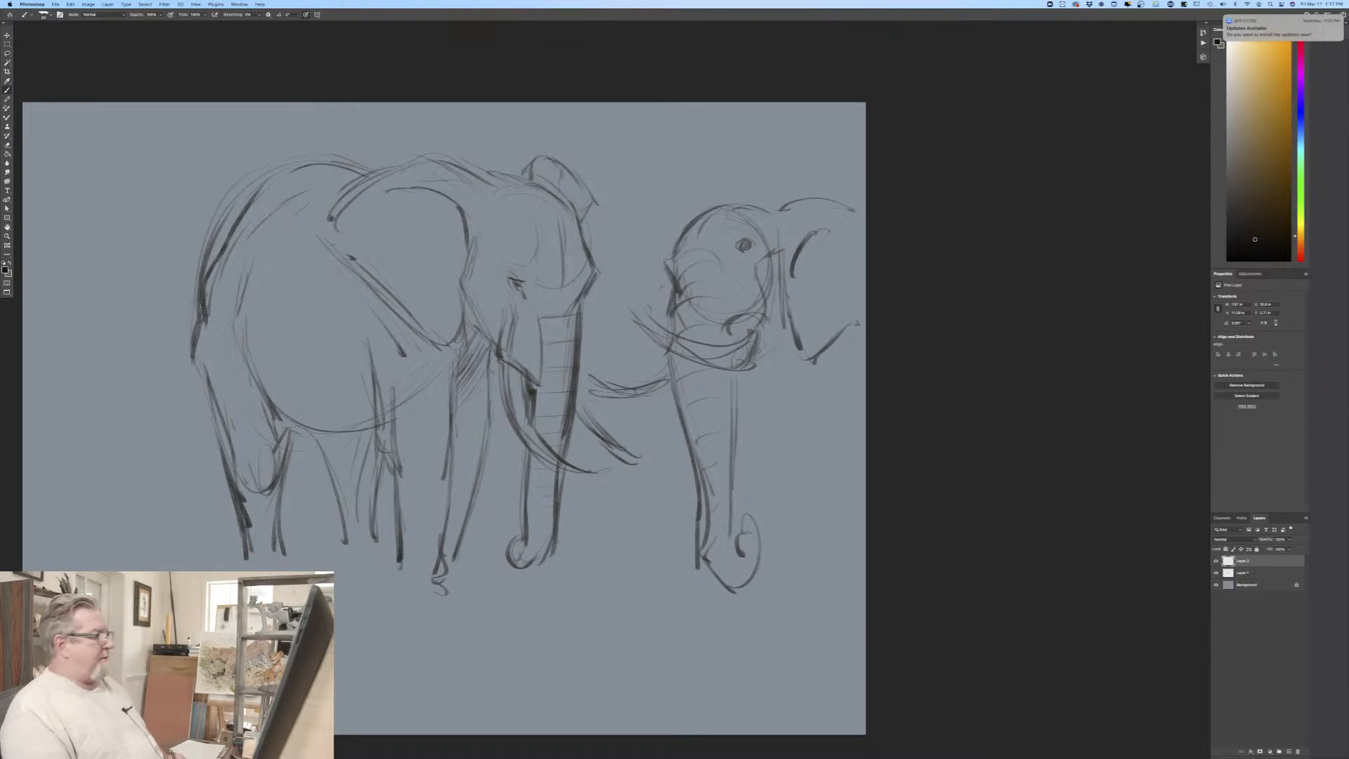
Step: Scale the second elephant's head down proportionally and move it to the canvas's upper right corner
{"action": "left_click", "coordinate": [71, 4]}
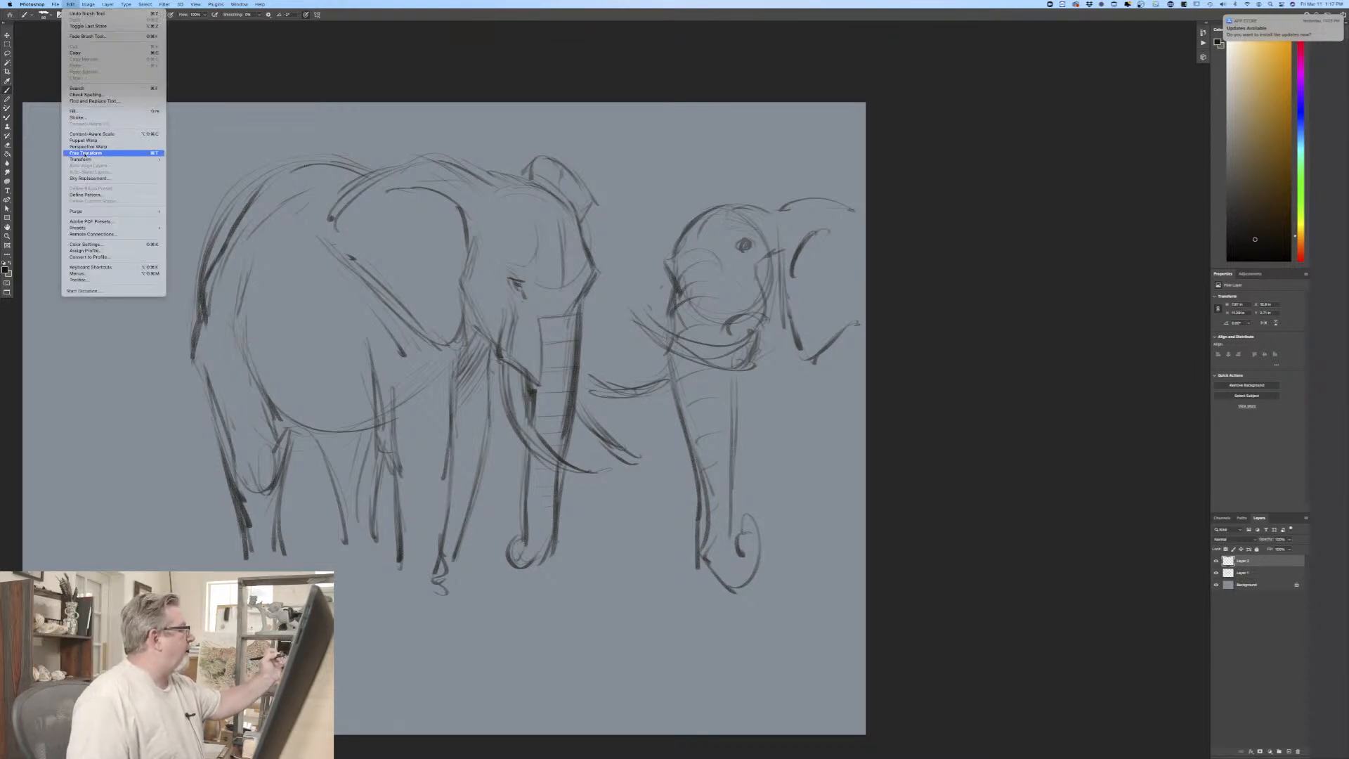
{"action": "left_click", "coordinate": [91, 153]}
{"action": "left_click_drag", "start_coordinate": [867, 584], "coordinate": [801, 500]}
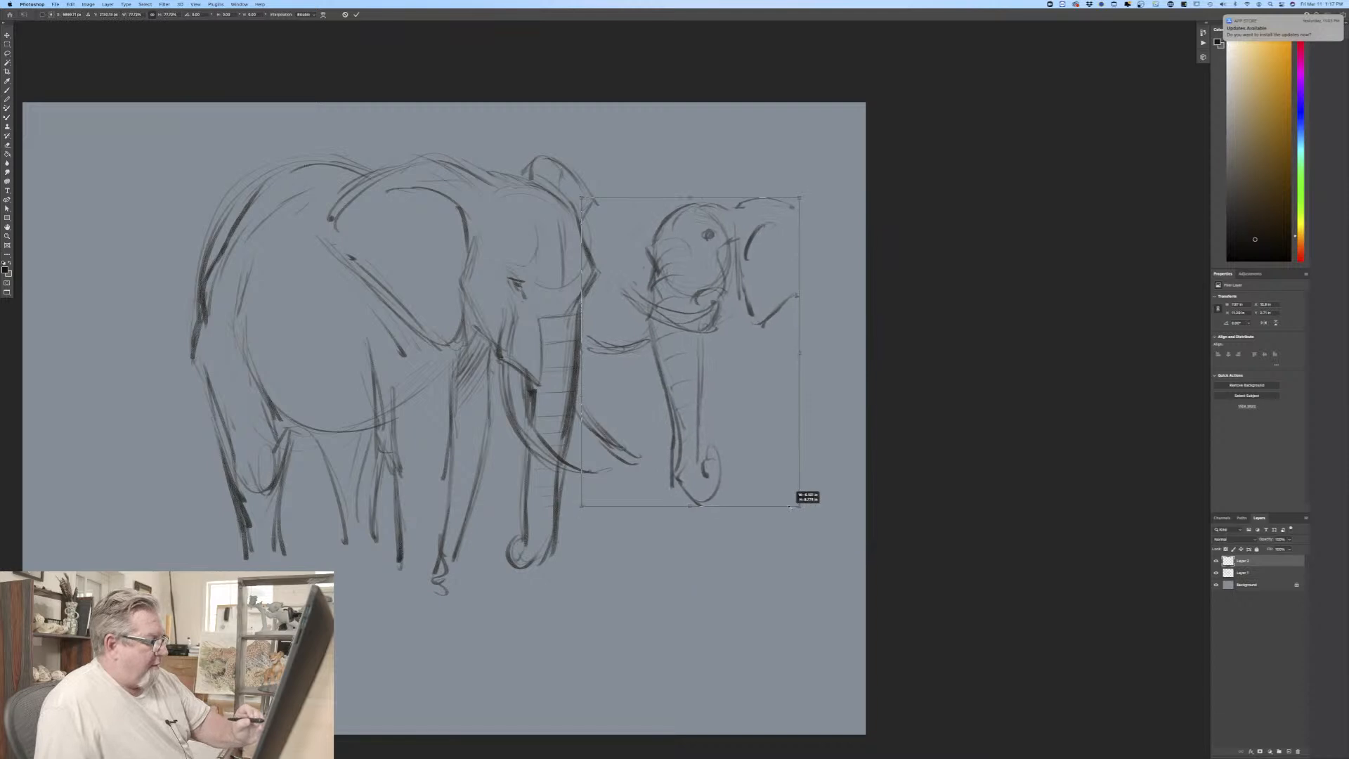
{"action": "left_click_drag", "start_coordinate": [740, 437], "coordinate": [775, 367]}
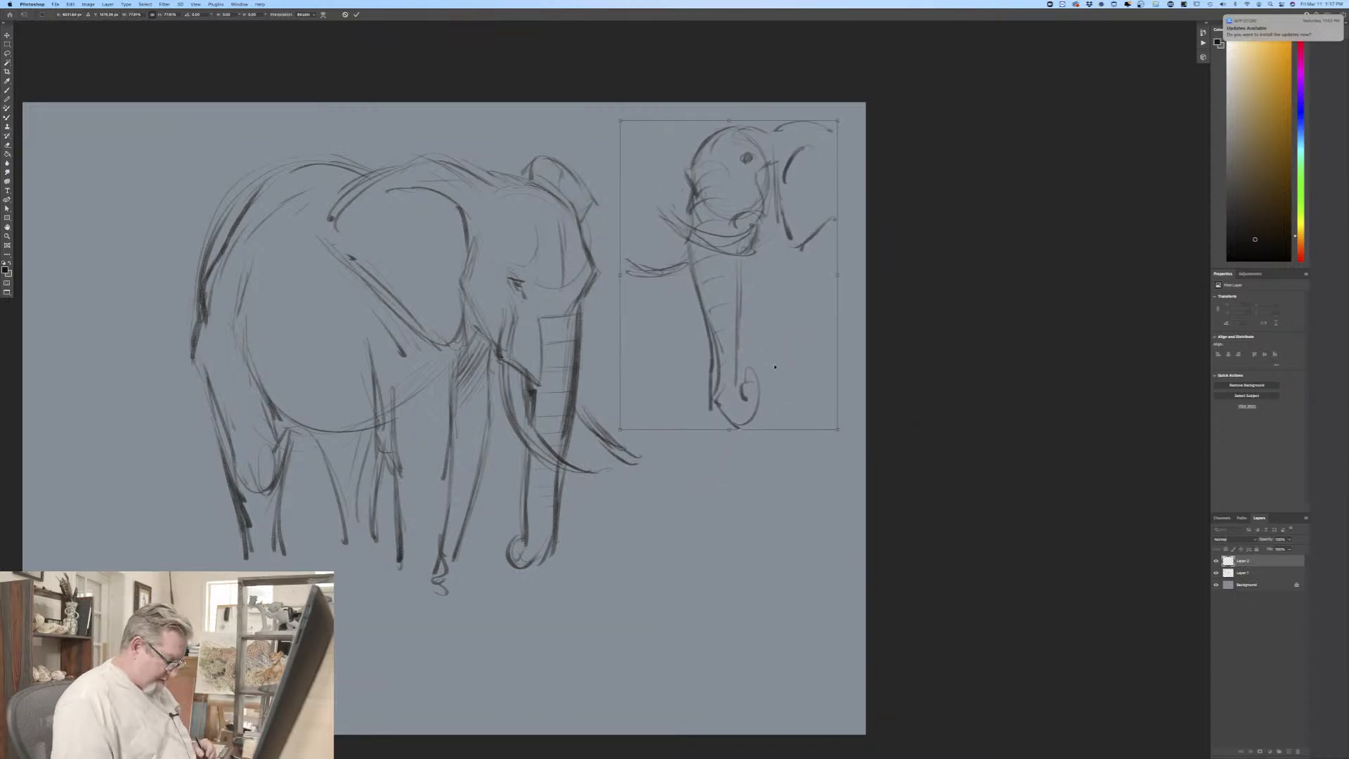
{"action": "key", "text": "Return"}
Step: Close the second elephant's ear outline at its rear edge and draw a long chest-and-foreleg line below the jaw
{"action": "left_click_drag", "start_coordinate": [835, 131], "coordinate": [865, 153]}
{"action": "mouse_move", "coordinate": [820, 125]}
{"action": "left_mouse_down"}
{"action": "mouse_move", "coordinate": [865, 160]}
{"action": "mouse_move", "coordinate": [808, 246]}
{"action": "left_mouse_up"}
{"action": "mouse_move", "coordinate": [859, 180]}
{"action": "left_mouse_down"}
{"action": "mouse_move", "coordinate": [810, 246]}
{"action": "mouse_move", "coordinate": [769, 232]}
{"action": "mouse_move", "coordinate": [788, 248]}
{"action": "mouse_move", "coordinate": [780, 234]}
{"action": "mouse_move", "coordinate": [771, 268]}
{"action": "mouse_move", "coordinate": [798, 447]}
{"action": "left_mouse_up"}
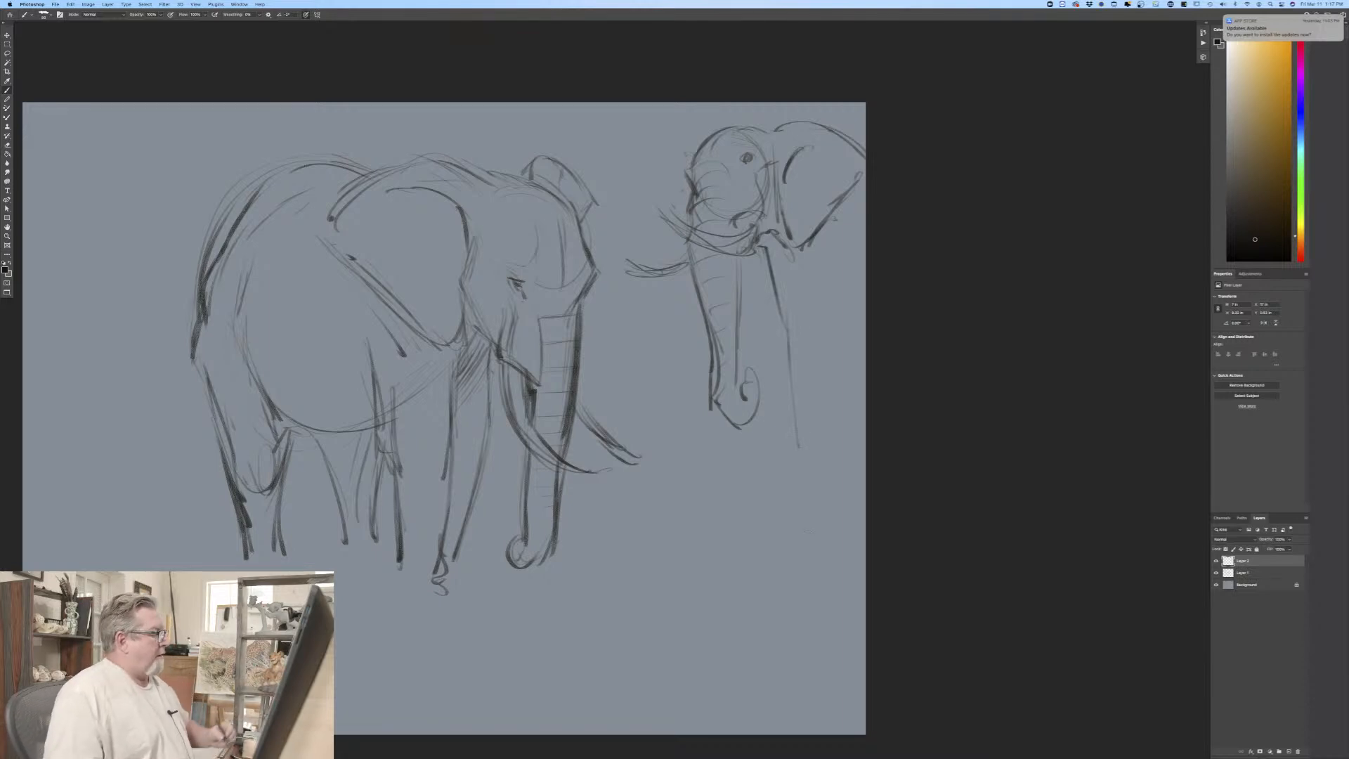
Step: Move the second elephant sketch slightly left to make room for its body, and return to the brush
{"action": "key", "text": "v"}
{"action": "left_click_drag", "start_coordinate": [693, 383], "coordinate": [641, 377]}
{"action": "key", "text": "b"}
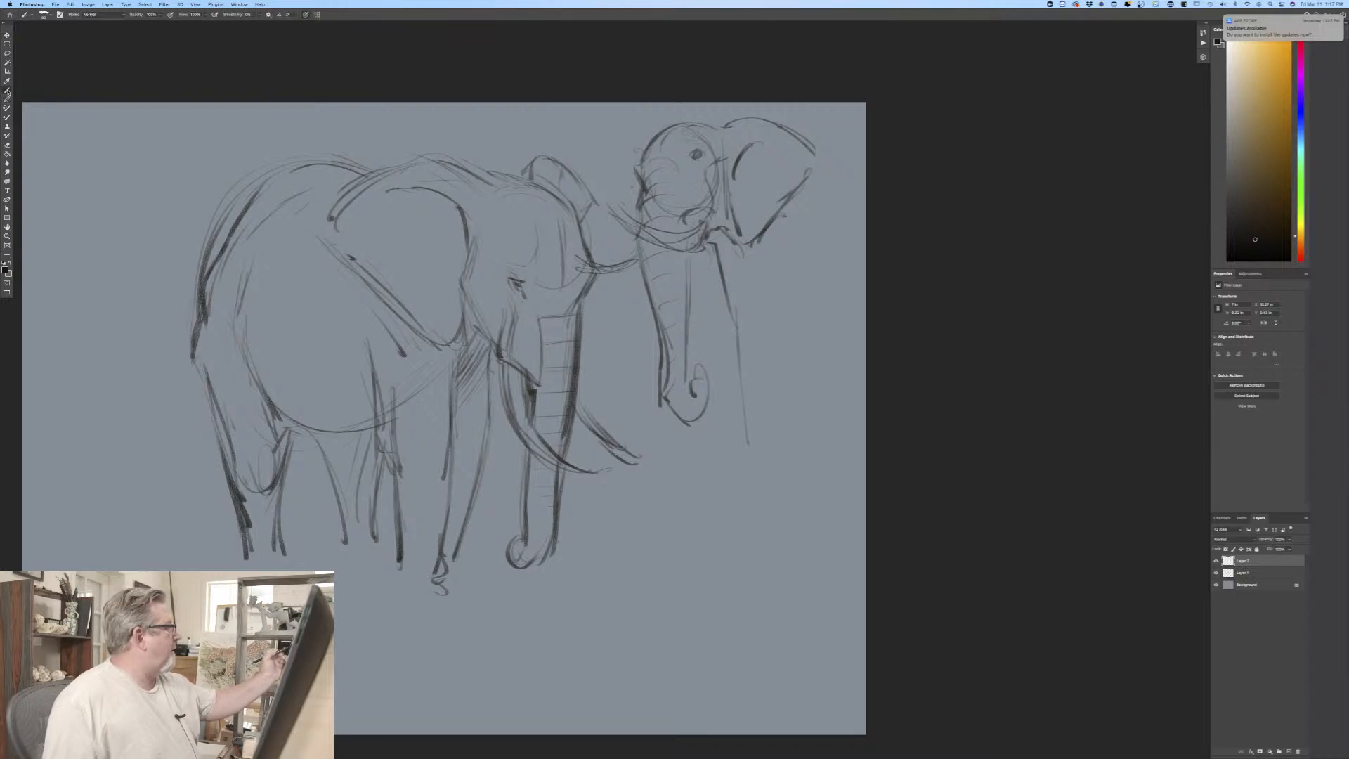
Step: Draw the second elephant's back line behind the ear, the near foreleg's front edge, and dark chest folds under the ear
{"action": "left_click_drag", "start_coordinate": [808, 156], "coordinate": [862, 170]}
{"action": "left_click_drag", "start_coordinate": [761, 278], "coordinate": [750, 418]}
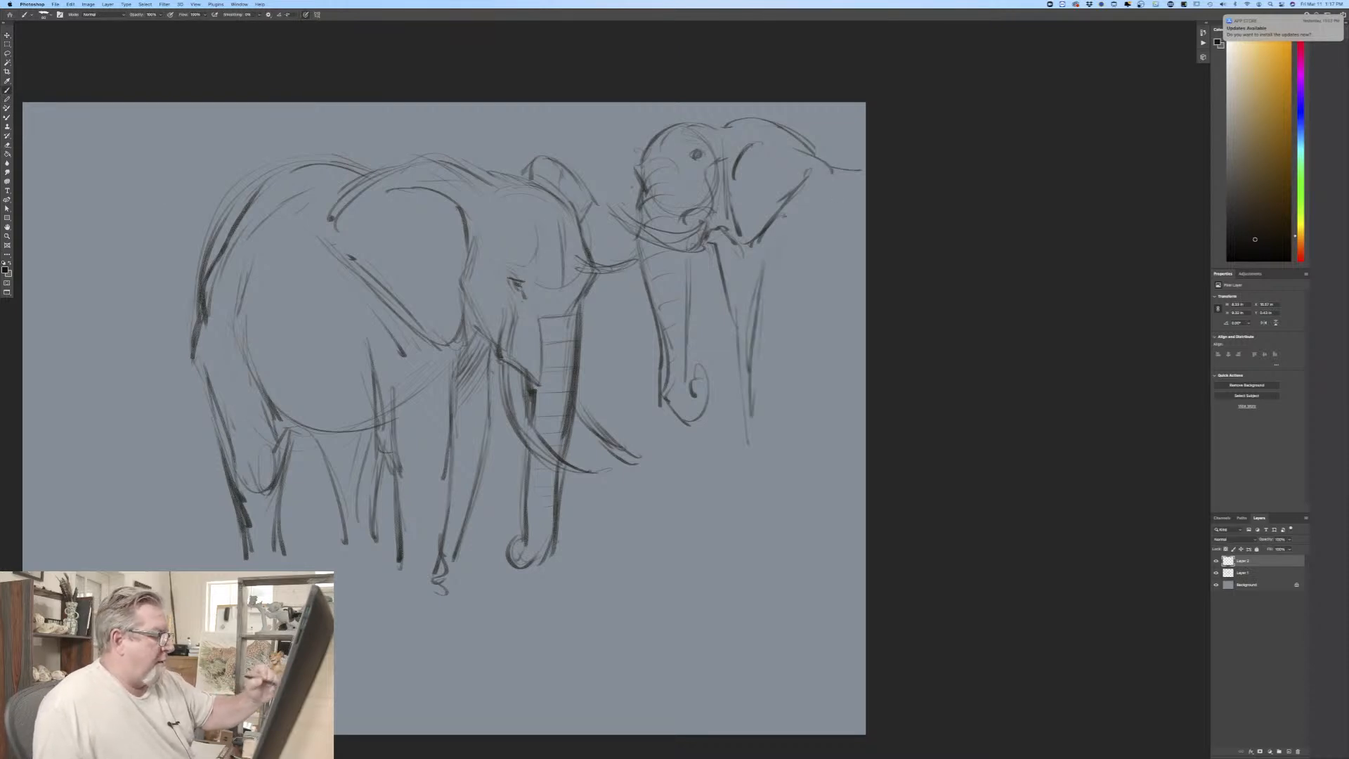
{"action": "mouse_move", "coordinate": [721, 247]}
{"action": "left_mouse_down"}
{"action": "mouse_move", "coordinate": [754, 274]}
{"action": "mouse_move", "coordinate": [785, 227]}
{"action": "left_mouse_up"}
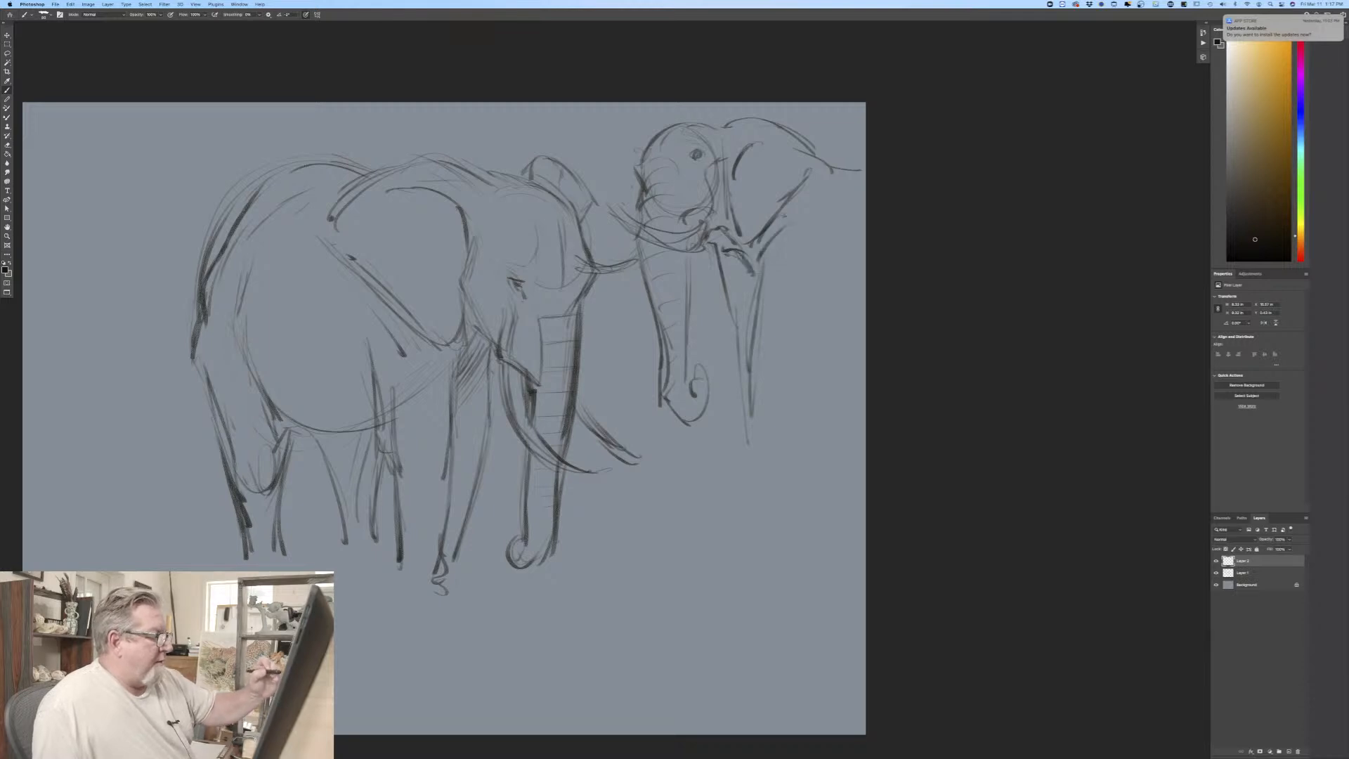
Step: Sketch the second elephant's shoulder, the near foreleg's rear edge and foot, and a dark line on the cheek
{"action": "left_click_drag", "start_coordinate": [833, 280], "coordinate": [779, 453]}
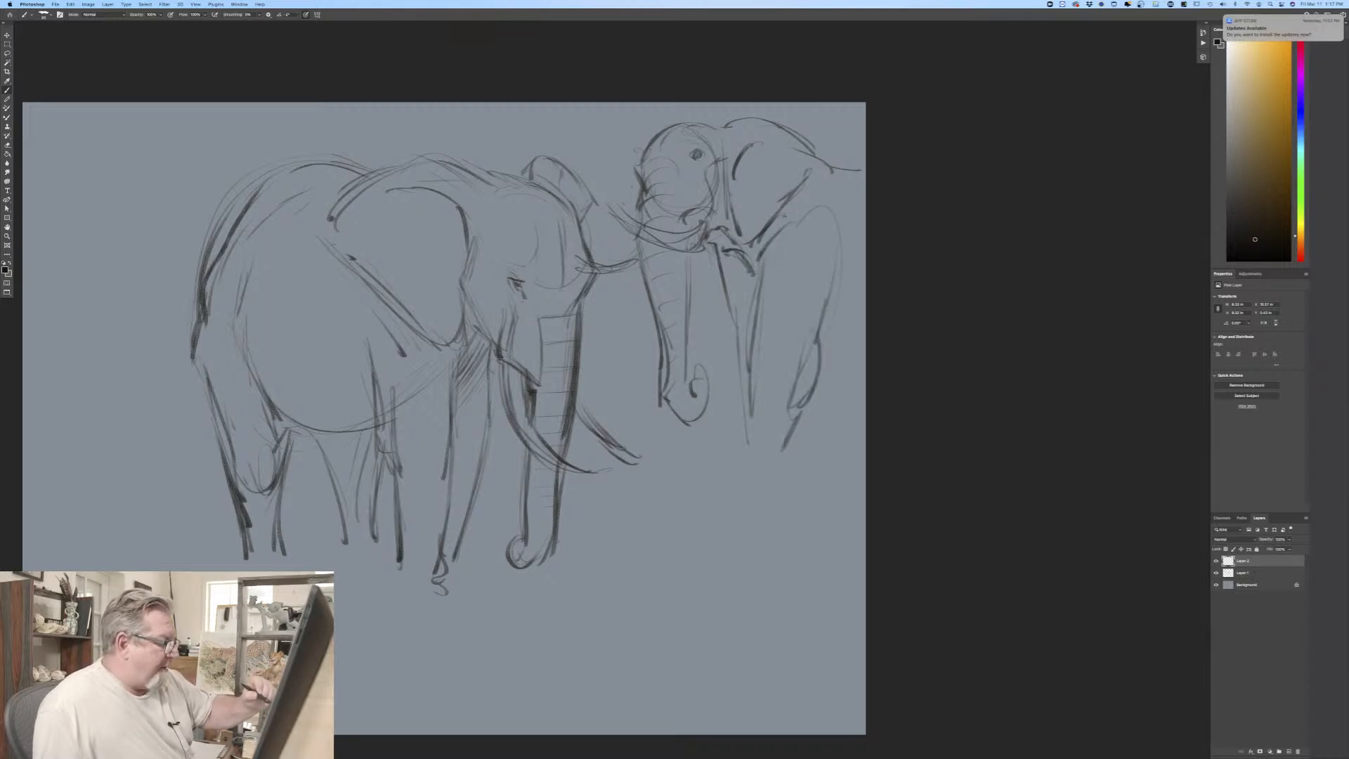
{"action": "left_click_drag", "start_coordinate": [754, 373], "coordinate": [750, 467]}
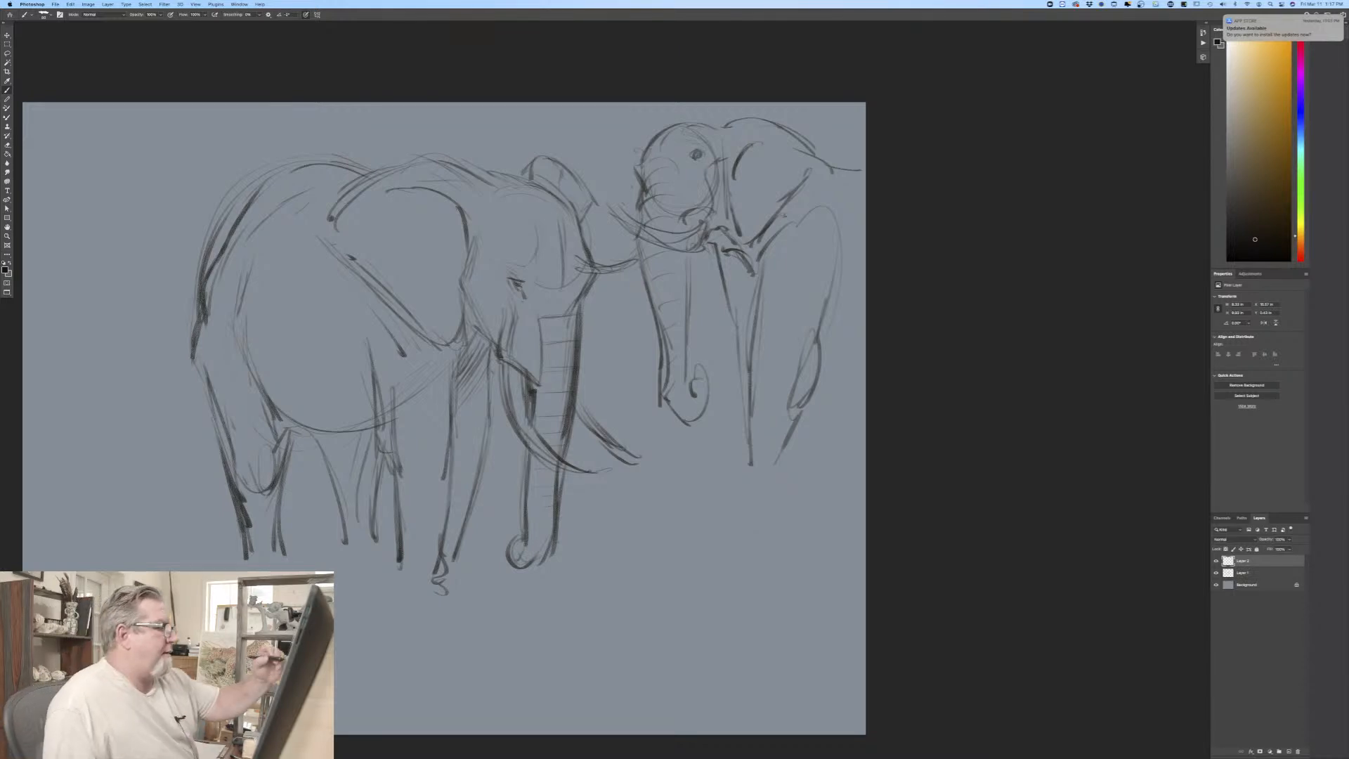
{"action": "left_click_drag", "start_coordinate": [683, 193], "coordinate": [682, 230]}
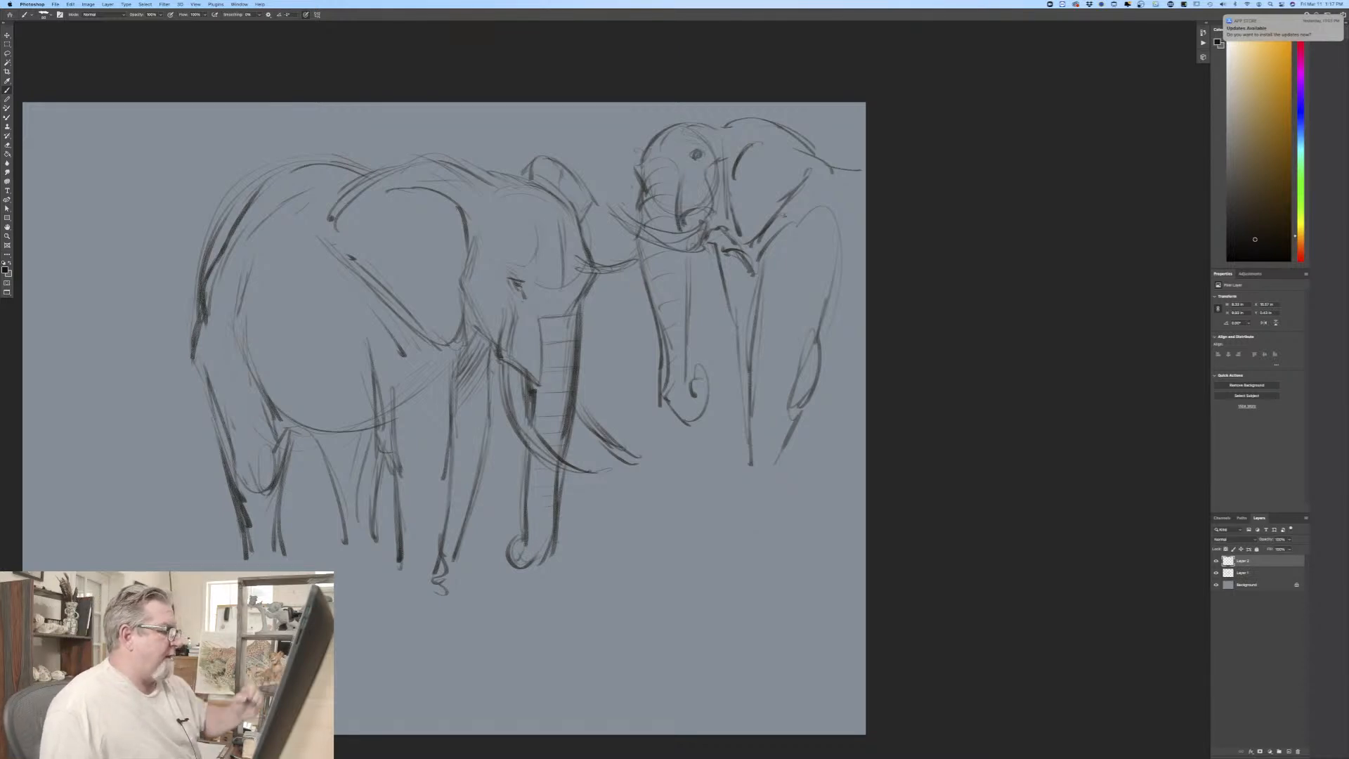
{"action": "mouse_move", "coordinate": [757, 290]}
{"action": "left_mouse_down"}
{"action": "mouse_move", "coordinate": [737, 485]}
{"action": "mouse_move", "coordinate": [789, 475]}
{"action": "mouse_move", "coordinate": [796, 487]}
{"action": "mouse_move", "coordinate": [732, 495]}
{"action": "mouse_move", "coordinate": [746, 510]}
{"action": "left_mouse_up"}
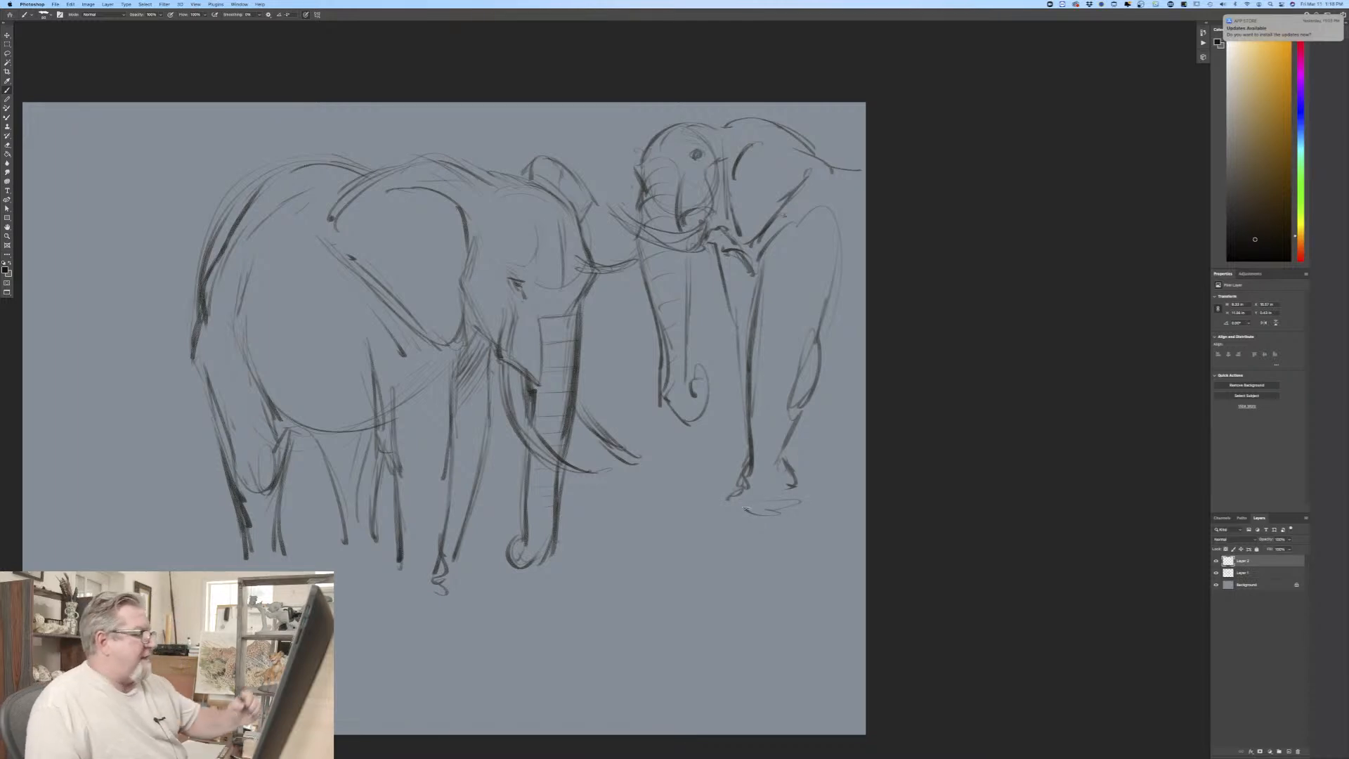
Step: Darken both edges and the curled tip of the second elephant's trunk
{"action": "left_click_drag", "start_coordinate": [680, 327], "coordinate": [688, 436]}
{"action": "mouse_move", "coordinate": [650, 321]}
{"action": "left_mouse_down"}
{"action": "mouse_move", "coordinate": [669, 426]}
{"action": "mouse_move", "coordinate": [697, 430]}
{"action": "left_mouse_up"}
{"action": "left_click_drag", "start_coordinate": [639, 260], "coordinate": [671, 376]}
{"action": "left_click_drag", "start_coordinate": [693, 291], "coordinate": [691, 382]}
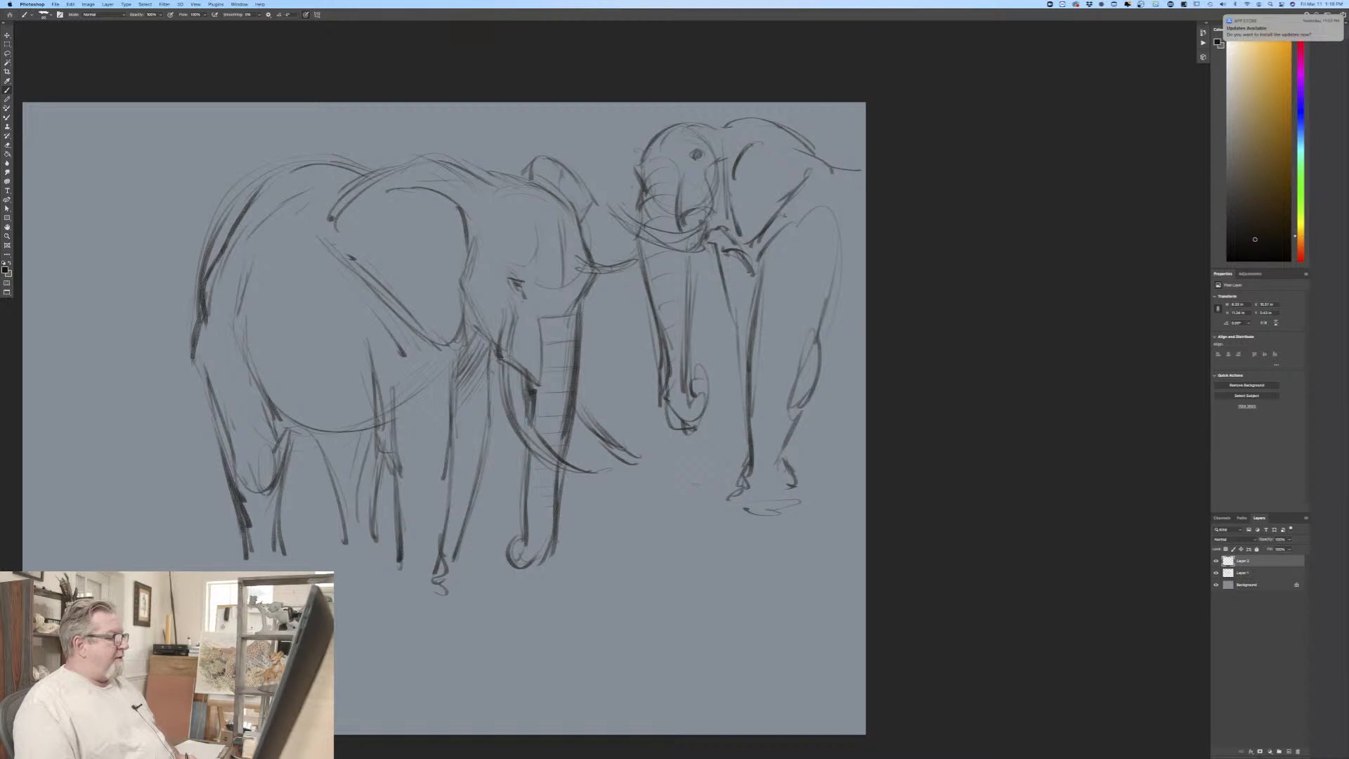
Step: Touch up the first elephant's brow edge and darken the second elephant's head top and upper ear edge
{"action": "left_click_drag", "start_coordinate": [597, 277], "coordinate": [582, 313]}
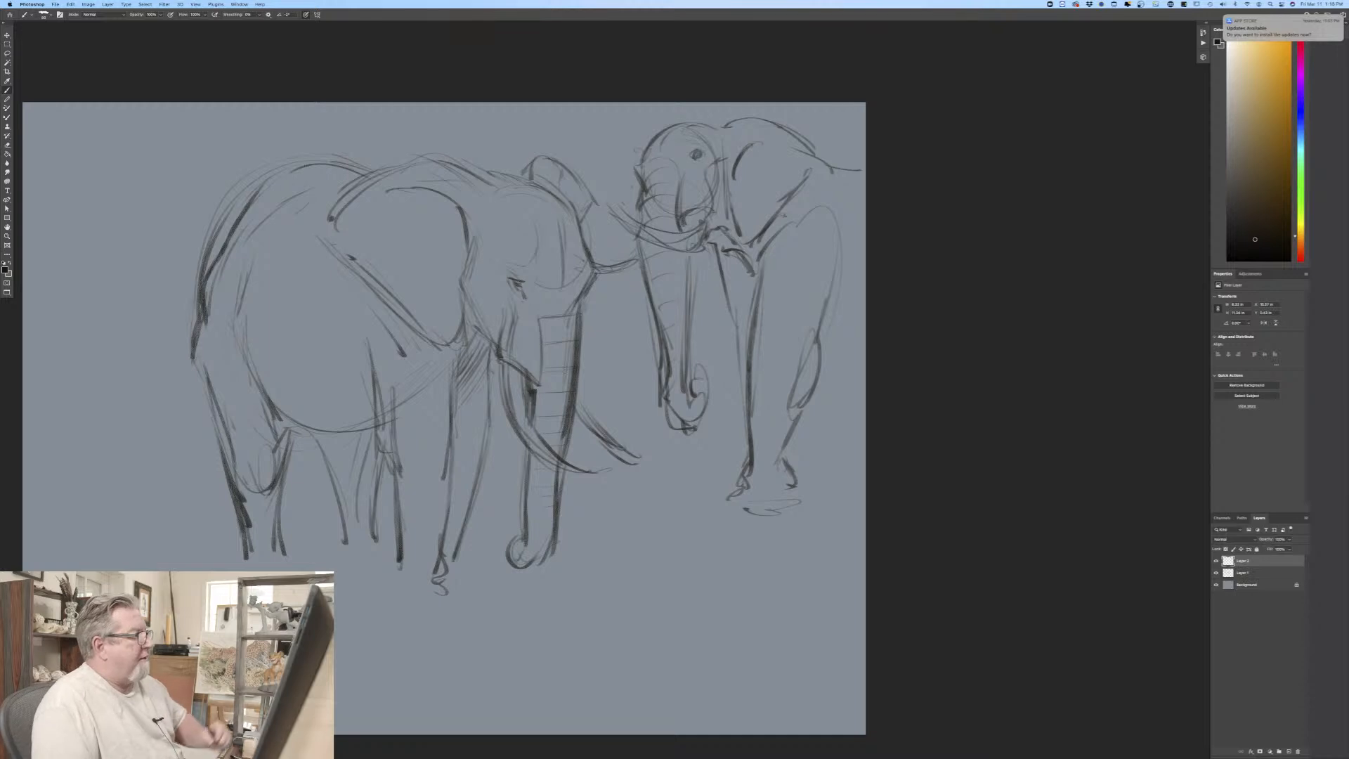
{"action": "mouse_move", "coordinate": [688, 134]}
{"action": "left_mouse_down"}
{"action": "mouse_move", "coordinate": [716, 145]}
{"action": "mouse_move", "coordinate": [755, 121]}
{"action": "left_mouse_up"}
{"action": "left_click_drag", "start_coordinate": [765, 125], "coordinate": [805, 150]}
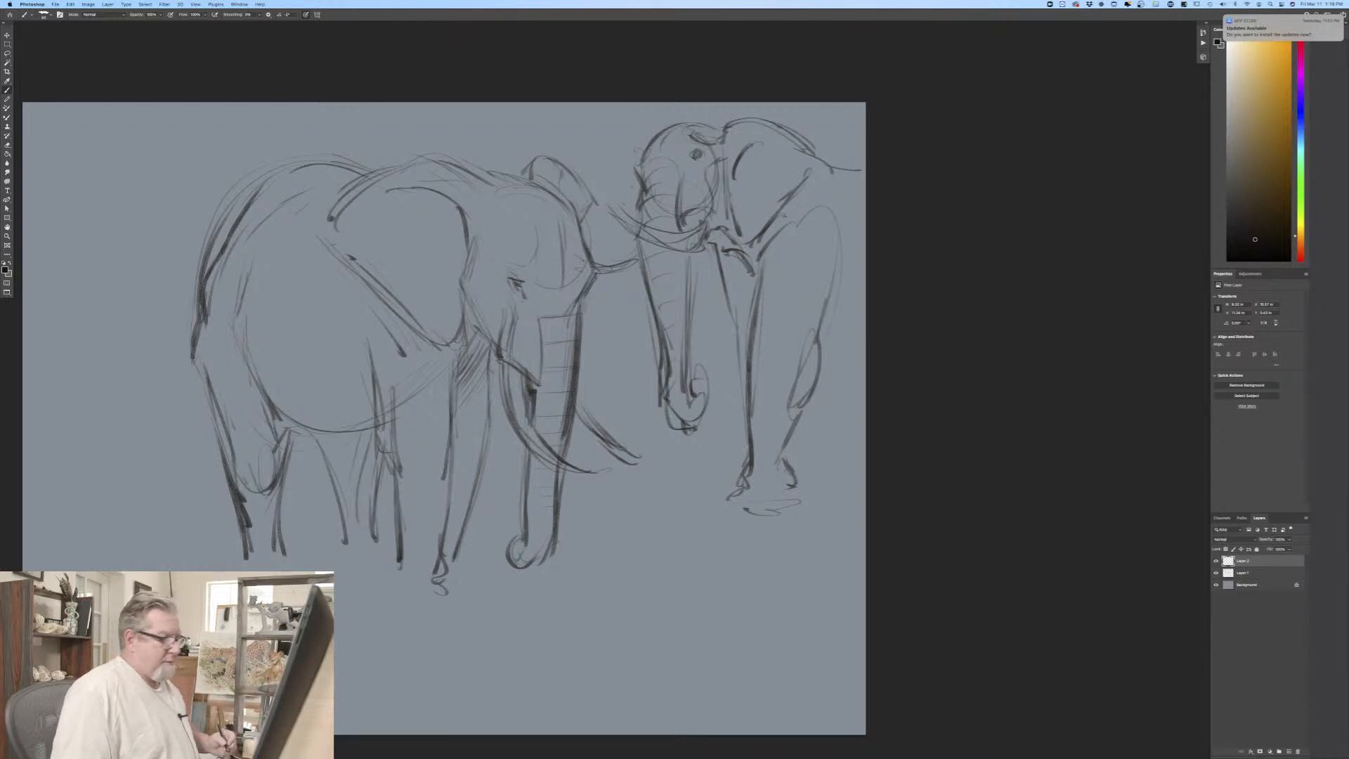
Step: Hide the first elephant's layer, move the second elephant to the left part of the canvas, and return to the brush
{"action": "left_click", "coordinate": [1217, 573]}
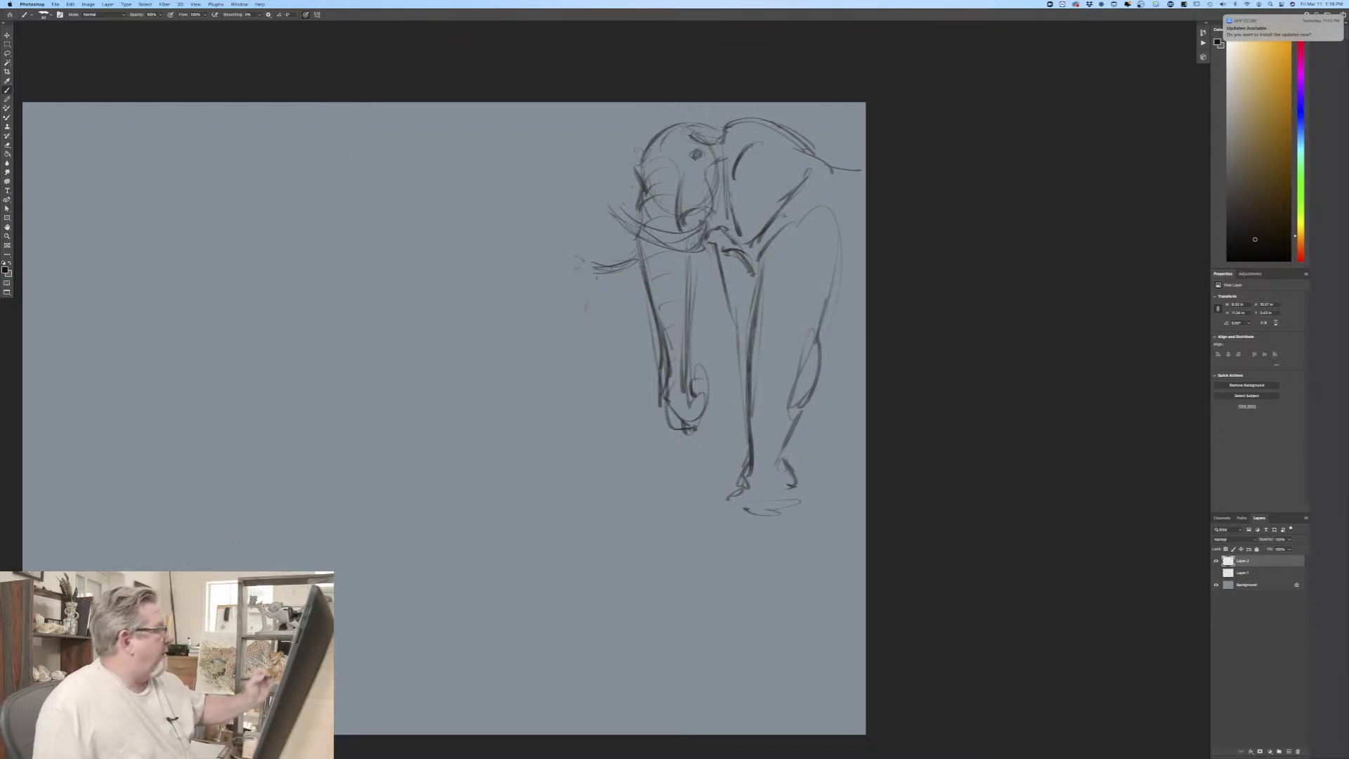
{"action": "key", "text": "v"}
{"action": "mouse_move", "coordinate": [569, 377]}
{"action": "left_mouse_down"}
{"action": "mouse_move", "coordinate": [432, 401]}
{"action": "mouse_move", "coordinate": [130, 394]}
{"action": "mouse_move", "coordinate": [102, 371]}
{"action": "left_mouse_up"}
{"action": "key", "text": "b"}
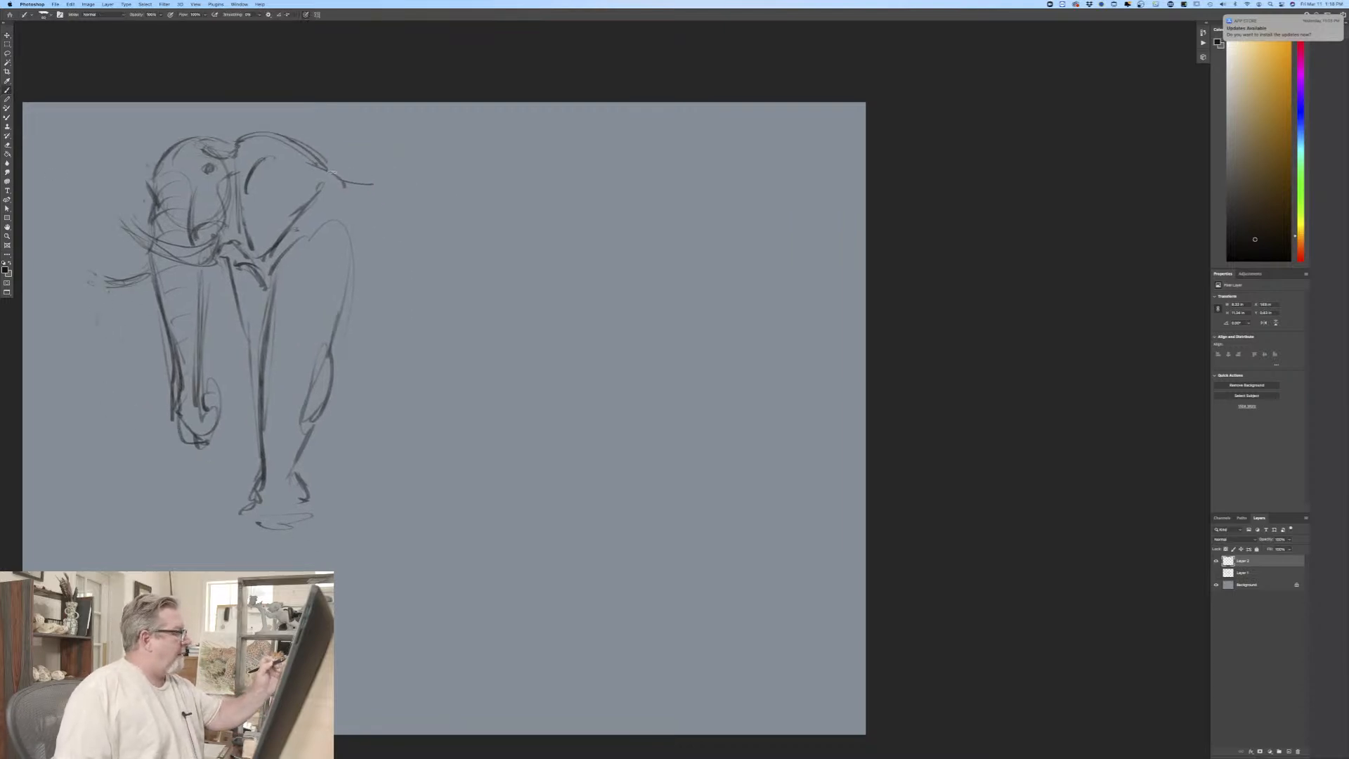
Step: Draw the second elephant's back line down over the rump and the rounded underside of its belly
{"action": "left_click_drag", "start_coordinate": [347, 181], "coordinate": [463, 190]}
{"action": "mouse_move", "coordinate": [348, 184]}
{"action": "left_mouse_down"}
{"action": "mouse_move", "coordinate": [475, 197]}
{"action": "mouse_move", "coordinate": [527, 278]}
{"action": "mouse_move", "coordinate": [534, 334]}
{"action": "left_mouse_up"}
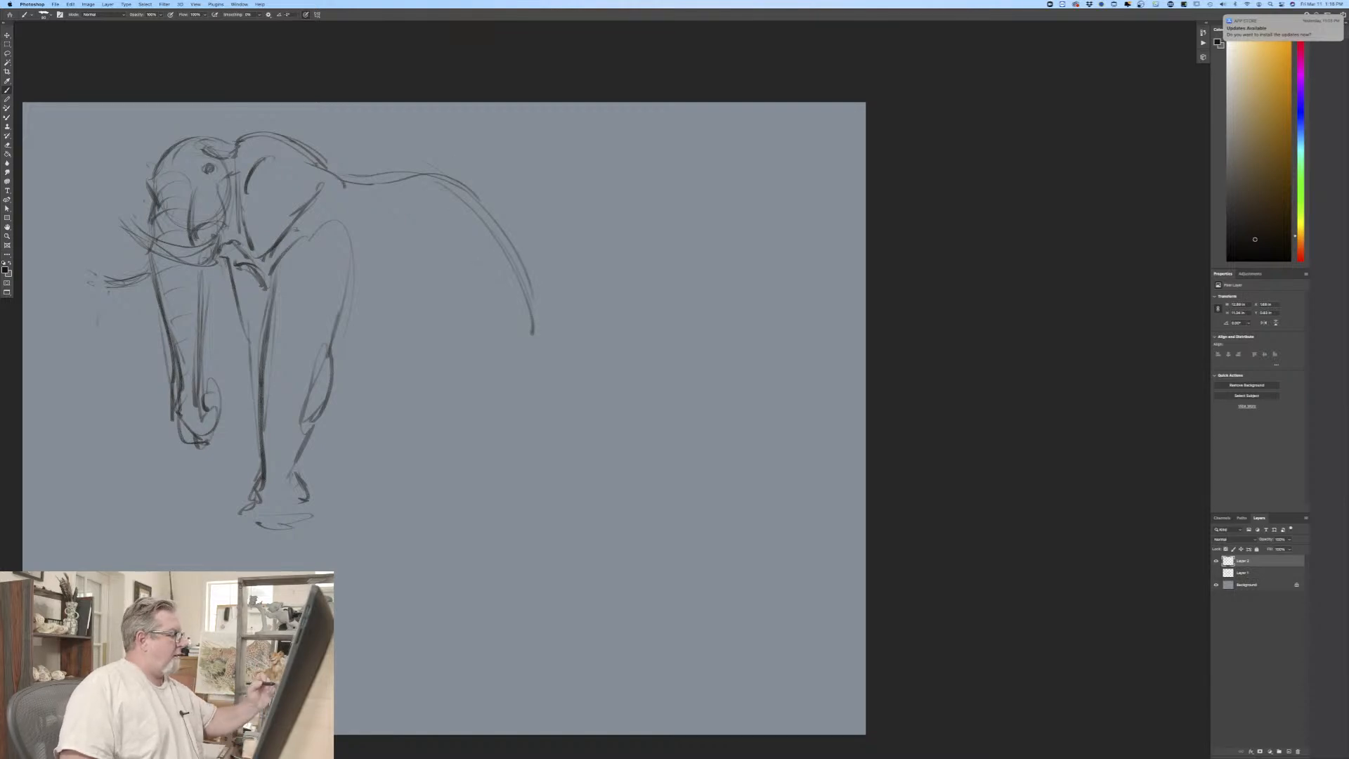
{"action": "left_click_drag", "start_coordinate": [329, 361], "coordinate": [463, 351]}
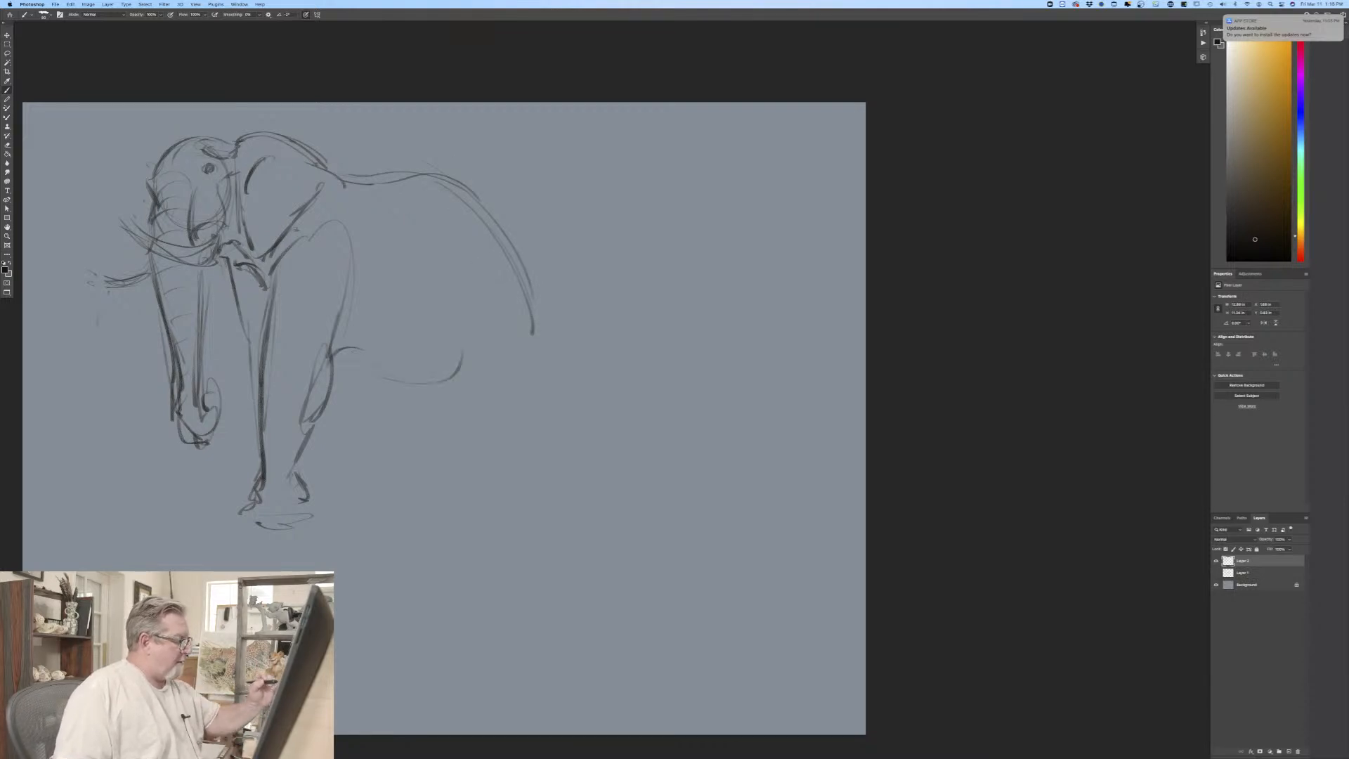
{"action": "left_click_drag", "start_coordinate": [478, 270], "coordinate": [371, 394]}
{"action": "mouse_move", "coordinate": [274, 309]}
{"action": "left_mouse_down"}
{"action": "mouse_move", "coordinate": [480, 350]}
{"action": "mouse_move", "coordinate": [406, 406]}
{"action": "left_mouse_up"}
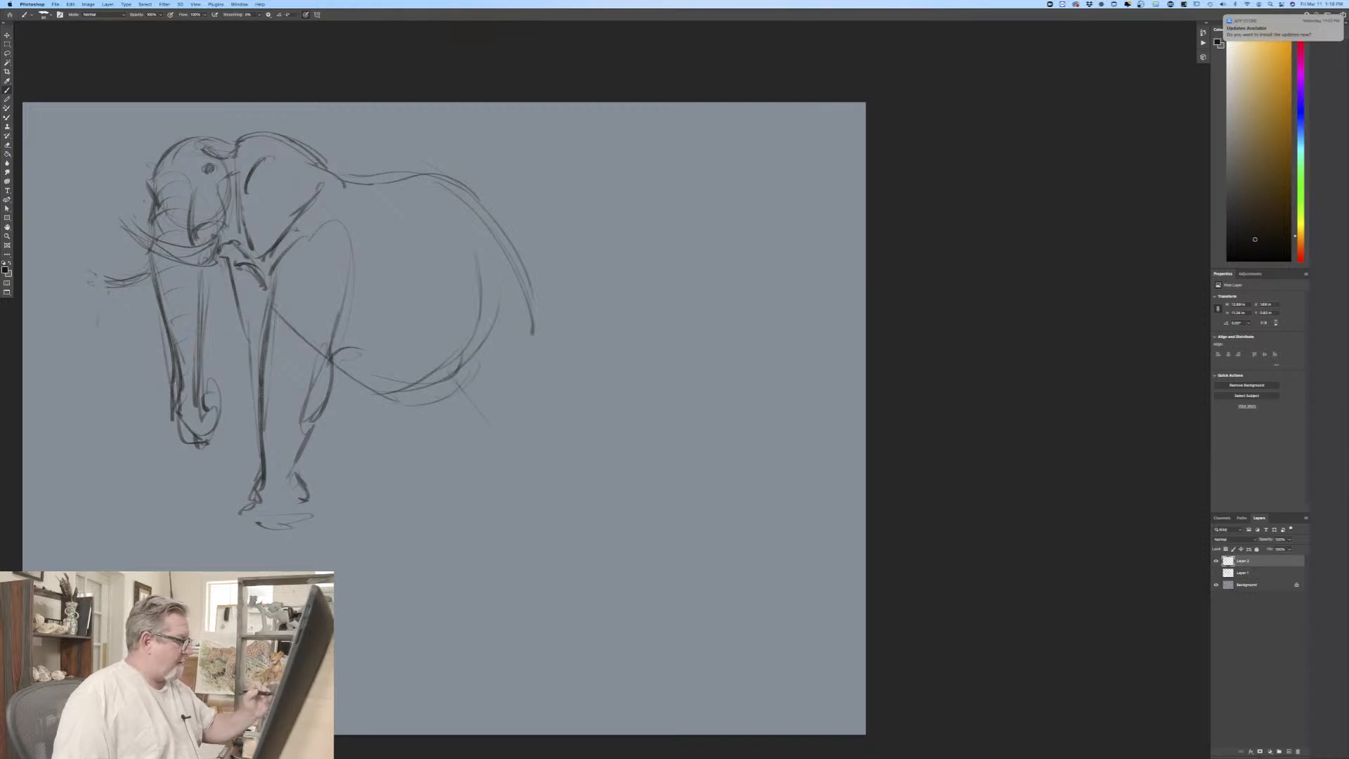
Step: Sketch the second elephant's flank fold, near hind leg and raised hind foot trailing behind the body
{"action": "mouse_move", "coordinate": [486, 316]}
{"action": "left_mouse_down"}
{"action": "mouse_move", "coordinate": [447, 393]}
{"action": "mouse_move", "coordinate": [486, 428]}
{"action": "left_mouse_up"}
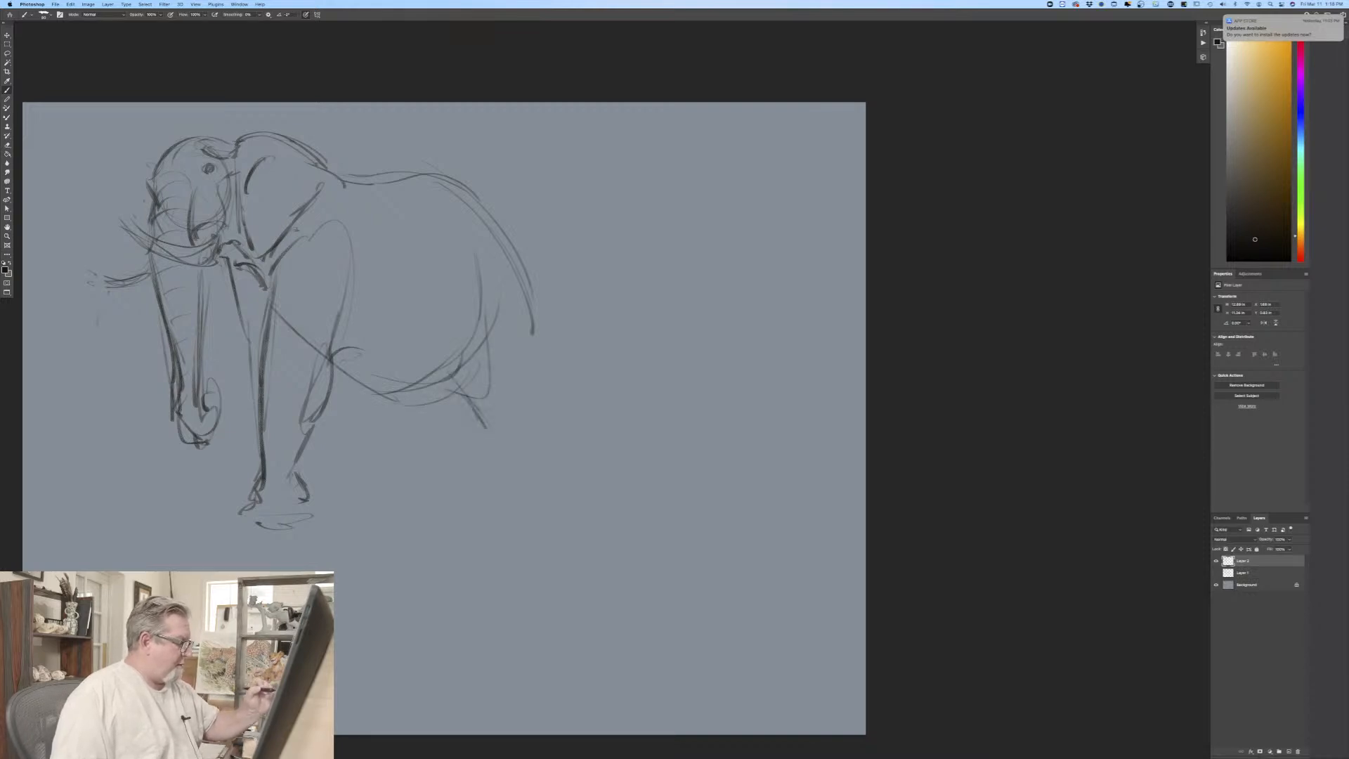
{"action": "mouse_move", "coordinate": [440, 385]}
{"action": "left_mouse_down"}
{"action": "mouse_move", "coordinate": [485, 401]}
{"action": "mouse_move", "coordinate": [471, 390]}
{"action": "left_mouse_up"}
{"action": "left_click_drag", "start_coordinate": [450, 391], "coordinate": [477, 407]}
{"action": "mouse_move", "coordinate": [537, 339]}
{"action": "left_mouse_down"}
{"action": "mouse_move", "coordinate": [492, 425]}
{"action": "mouse_move", "coordinate": [512, 420]}
{"action": "mouse_move", "coordinate": [515, 443]}
{"action": "left_mouse_up"}
{"action": "left_click_drag", "start_coordinate": [532, 425], "coordinate": [503, 444]}
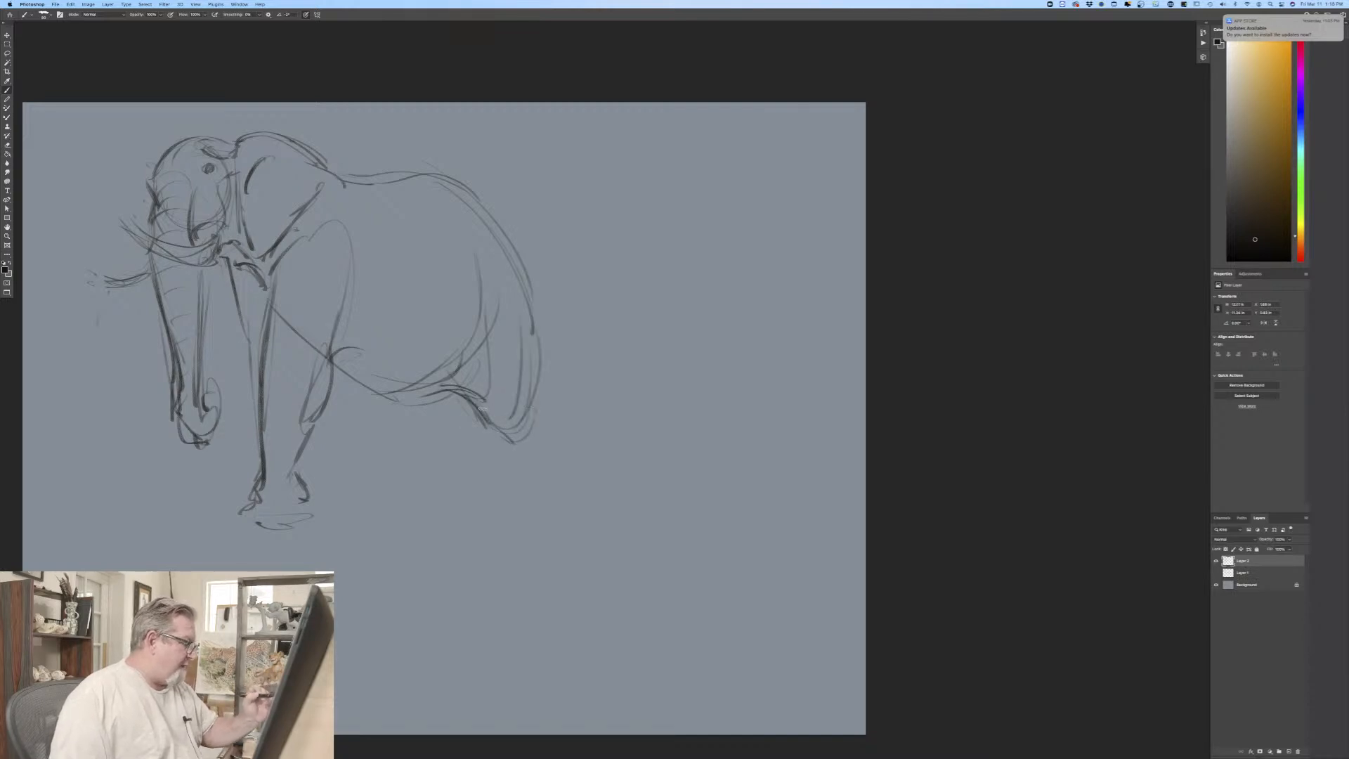
{"action": "mouse_move", "coordinate": [462, 394]}
{"action": "left_mouse_down"}
{"action": "mouse_move", "coordinate": [492, 426]}
{"action": "mouse_move", "coordinate": [538, 416]}
{"action": "mouse_move", "coordinate": [555, 442]}
{"action": "mouse_move", "coordinate": [524, 480]}
{"action": "mouse_move", "coordinate": [546, 467]}
{"action": "left_mouse_up"}
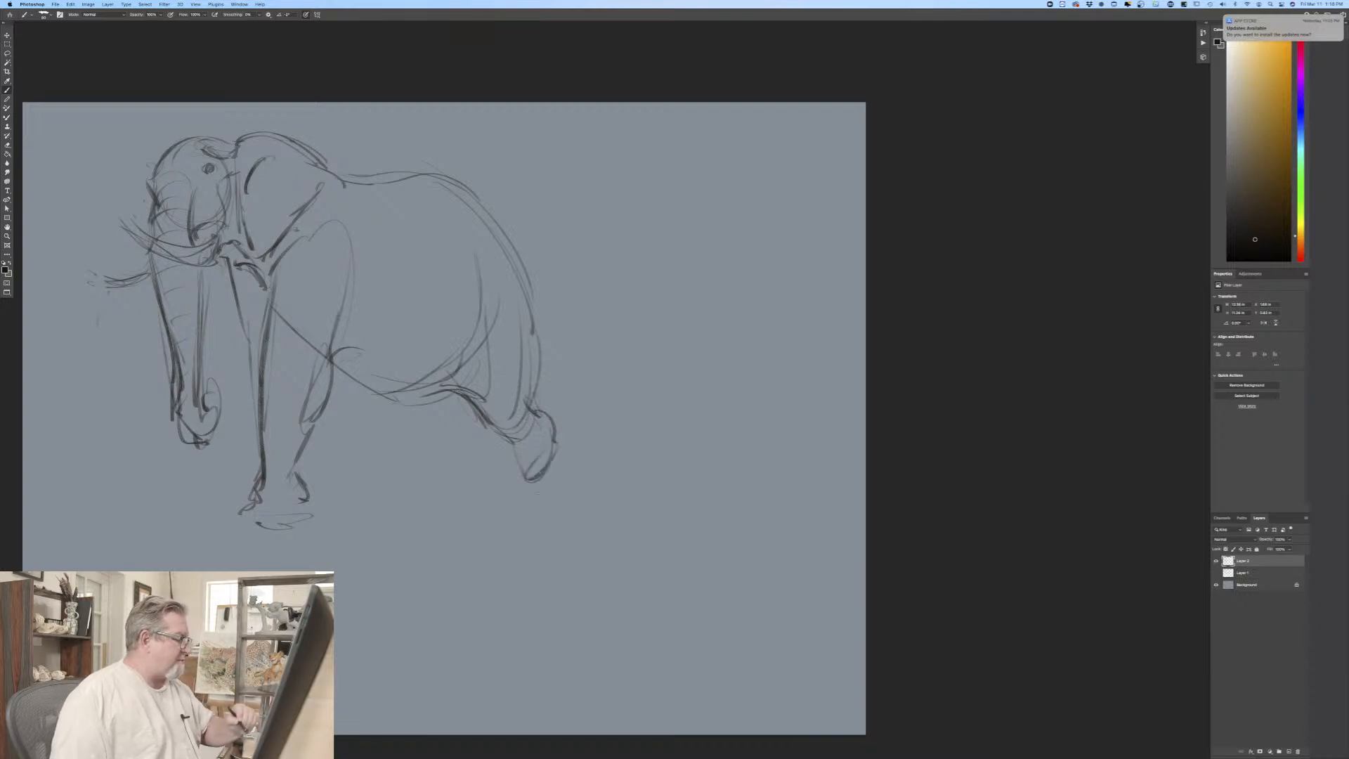
{"action": "mouse_move", "coordinate": [496, 427]}
{"action": "left_mouse_down"}
{"action": "mouse_move", "coordinate": [550, 447]}
{"action": "mouse_move", "coordinate": [562, 430]}
{"action": "mouse_move", "coordinate": [568, 445]}
{"action": "mouse_move", "coordinate": [524, 488]}
{"action": "mouse_move", "coordinate": [564, 461]}
{"action": "left_mouse_up"}
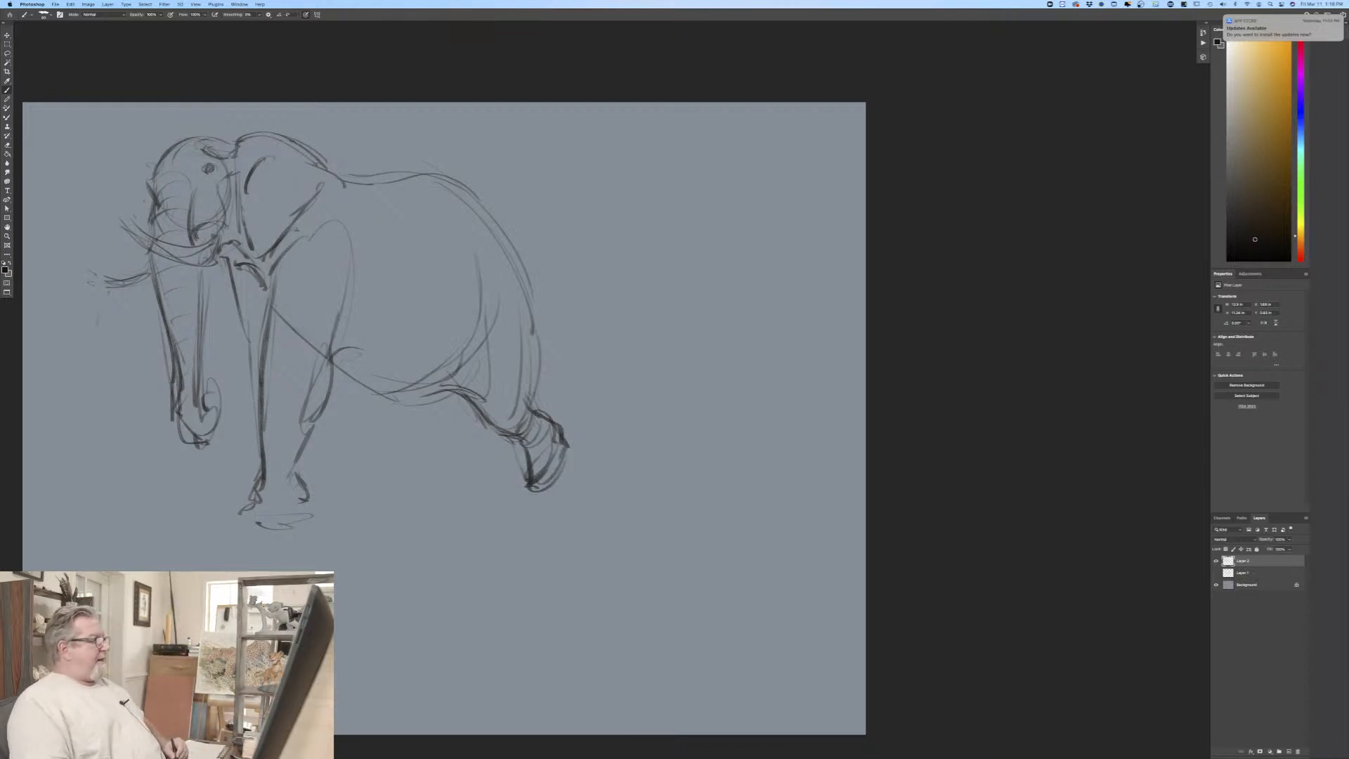
Step: Draw both edges and the planted foot of the second elephant's far hind leg below the belly
{"action": "mouse_move", "coordinate": [400, 415]}
{"action": "left_mouse_down"}
{"action": "mouse_move", "coordinate": [403, 466]}
{"action": "mouse_move", "coordinate": [391, 426]}
{"action": "mouse_move", "coordinate": [395, 449]}
{"action": "left_mouse_up"}
{"action": "left_click_drag", "start_coordinate": [399, 417], "coordinate": [392, 492]}
{"action": "mouse_move", "coordinate": [447, 408]}
{"action": "left_mouse_down"}
{"action": "mouse_move", "coordinate": [427, 443]}
{"action": "mouse_move", "coordinate": [438, 500]}
{"action": "left_mouse_up"}
{"action": "left_click_drag", "start_coordinate": [384, 408], "coordinate": [388, 464]}
{"action": "left_click_drag", "start_coordinate": [397, 405], "coordinate": [382, 499]}
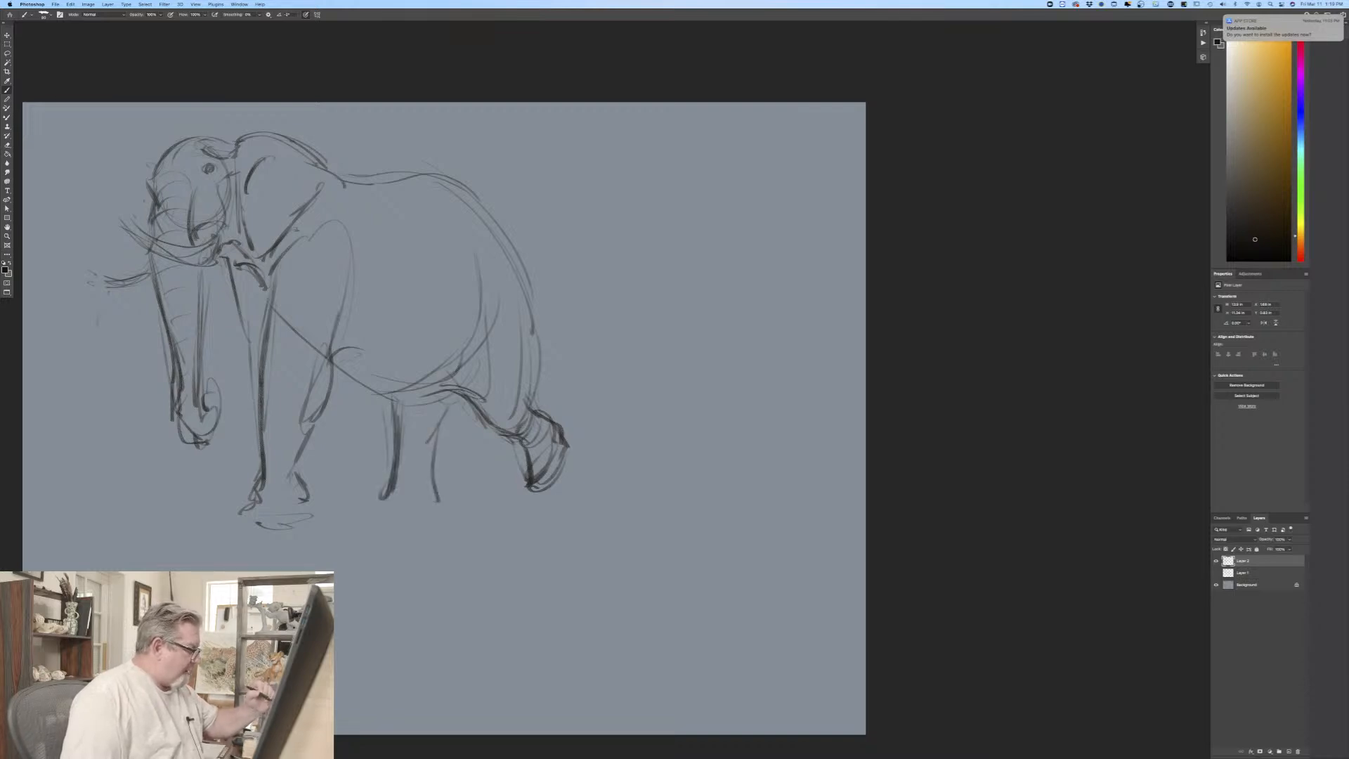
{"action": "mouse_move", "coordinate": [435, 430]}
{"action": "left_mouse_down"}
{"action": "mouse_move", "coordinate": [426, 507]}
{"action": "mouse_move", "coordinate": [359, 495]}
{"action": "left_mouse_up"}
{"action": "mouse_move", "coordinate": [357, 496]}
{"action": "left_mouse_down"}
{"action": "mouse_move", "coordinate": [378, 513]}
{"action": "mouse_move", "coordinate": [426, 511]}
{"action": "left_mouse_up"}
{"action": "left_click_drag", "start_coordinate": [378, 509], "coordinate": [411, 517]}
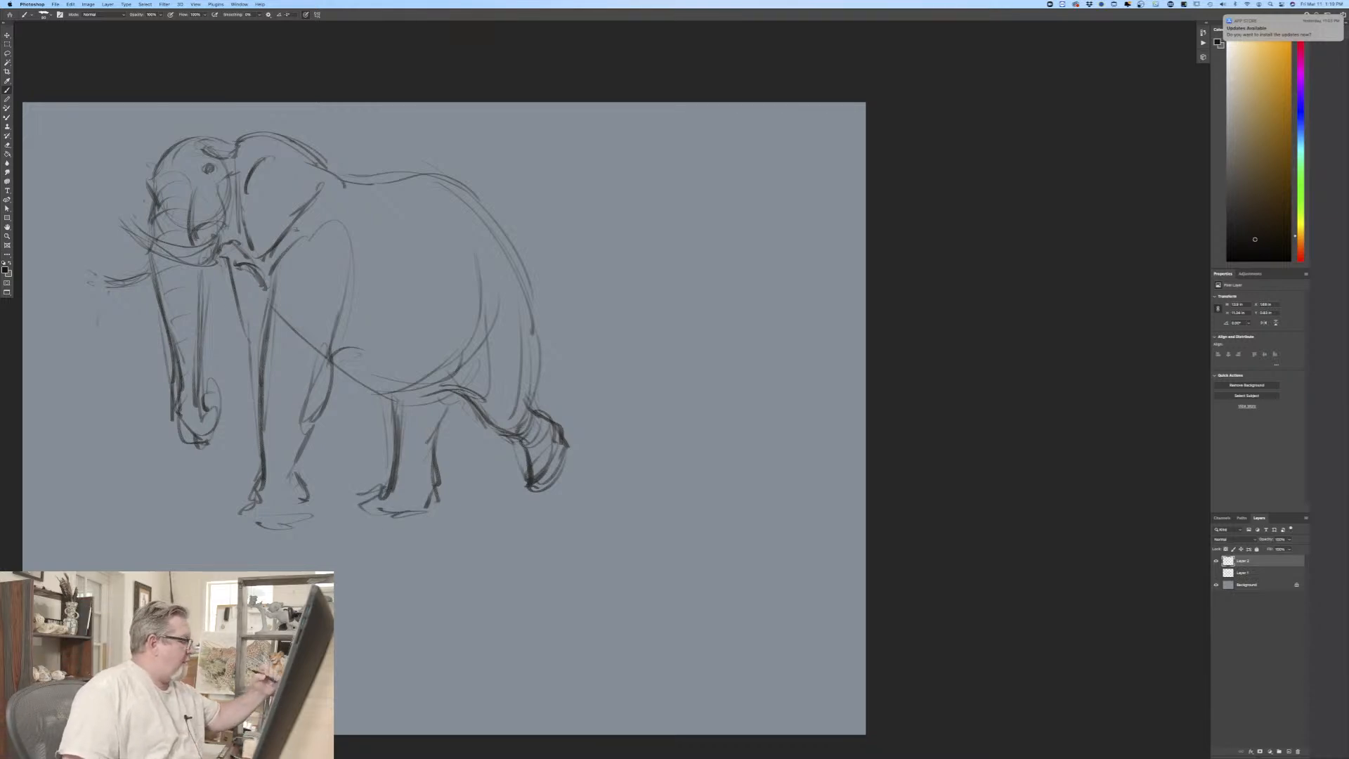
Step: Remove the trial far foreleg lines and erase the belly line crossing the second elephant's near foreleg
{"action": "left_click_drag", "start_coordinate": [236, 339], "coordinate": [245, 449]}
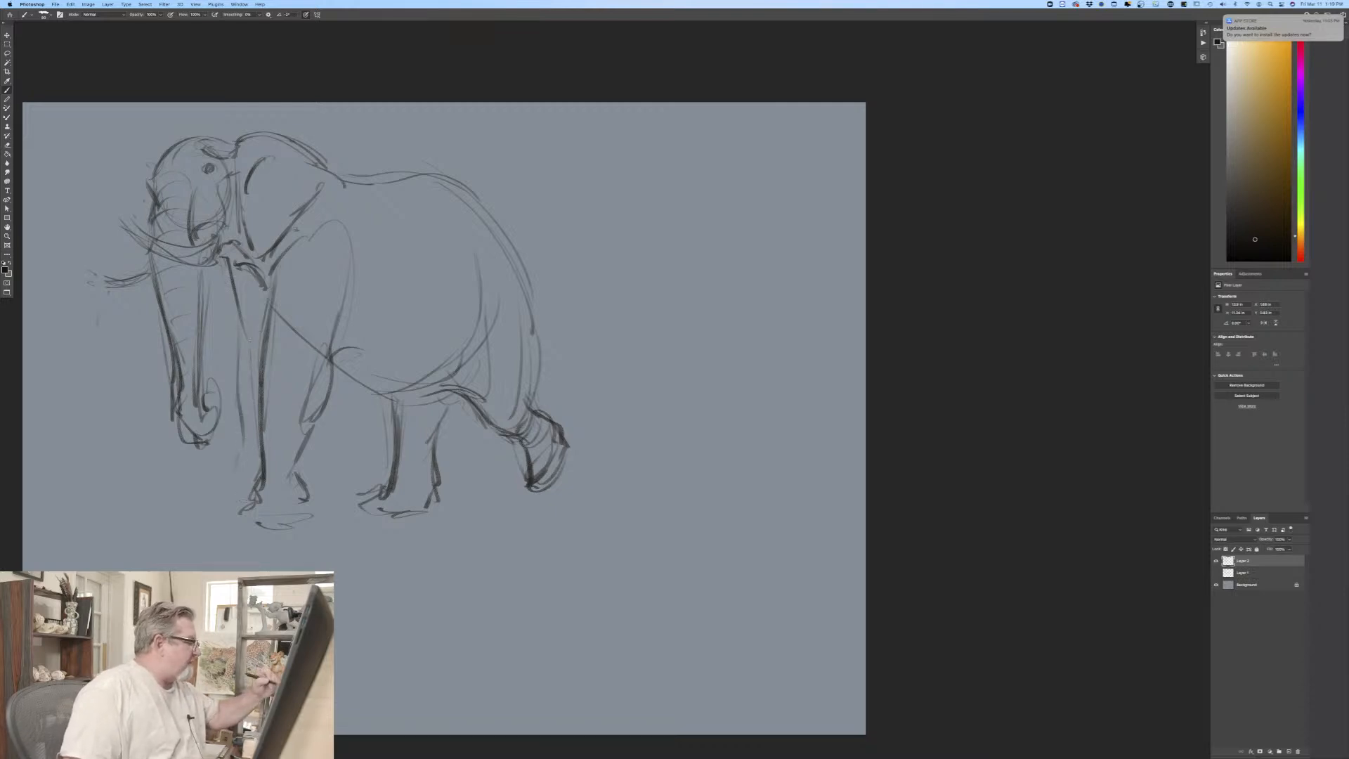
{"action": "key", "text": "super+z"}
{"action": "key", "text": "super+z"}
{"action": "key", "text": "super+z"}
{"action": "key", "text": "super+z"}
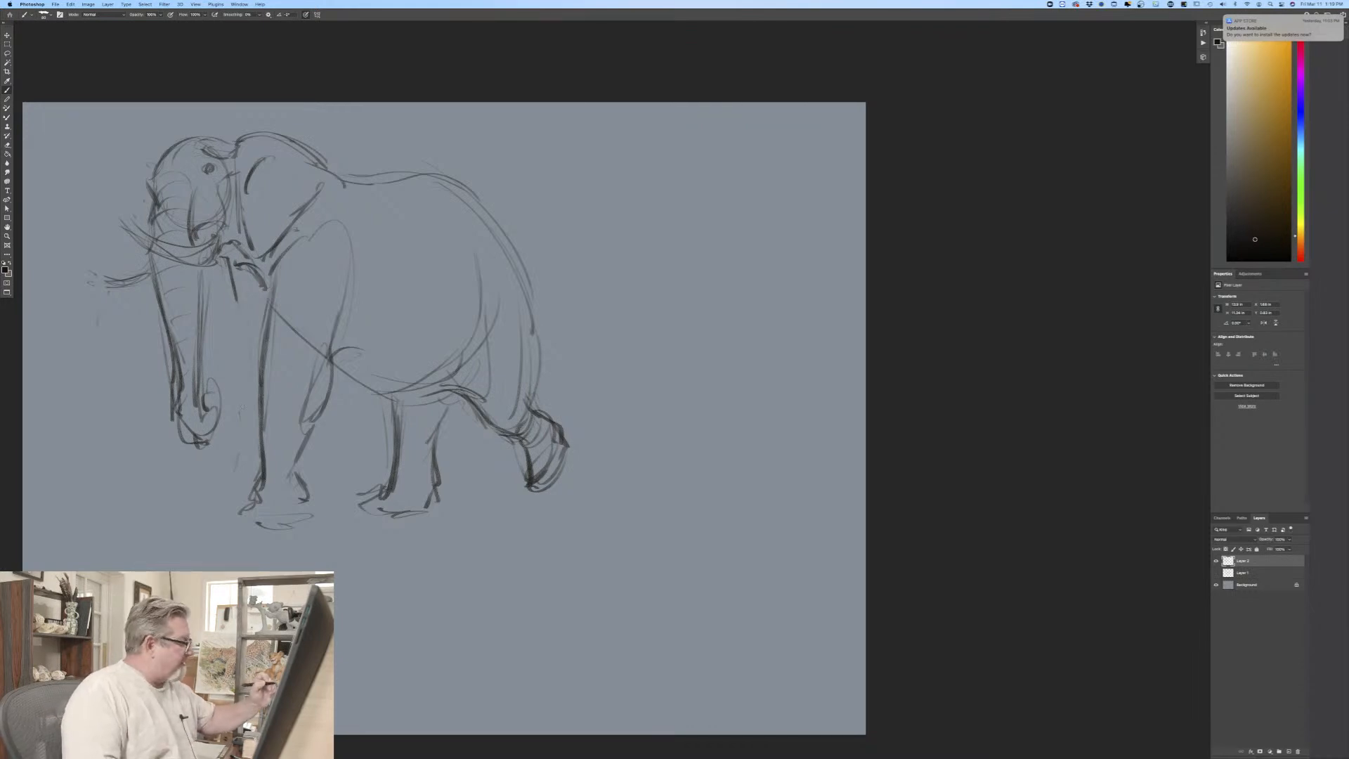
{"action": "left_click_drag", "start_coordinate": [279, 314], "coordinate": [329, 370]}
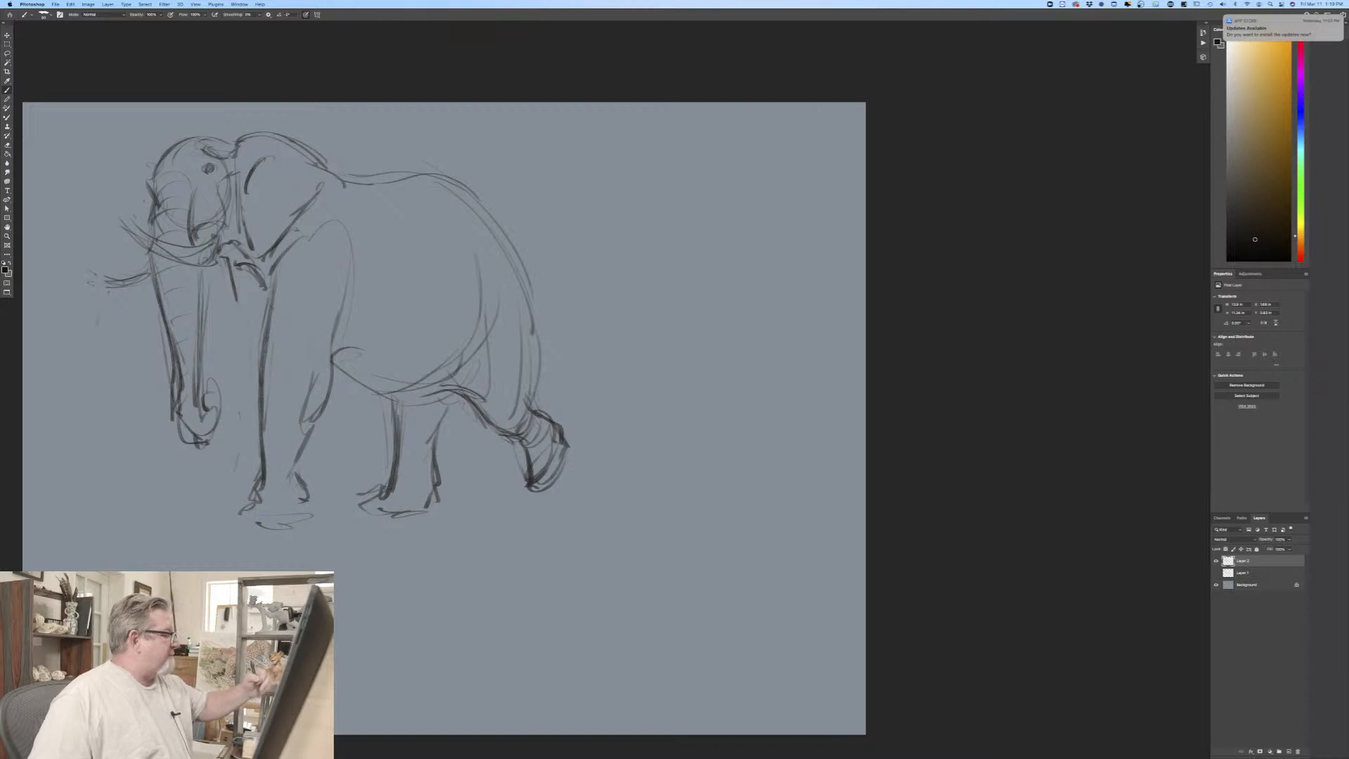
Step: Draw the second elephant's shoulder line behind the ear and darken its rib curve and the belly edge at the hind leg
{"action": "left_click_drag", "start_coordinate": [343, 185], "coordinate": [362, 241]}
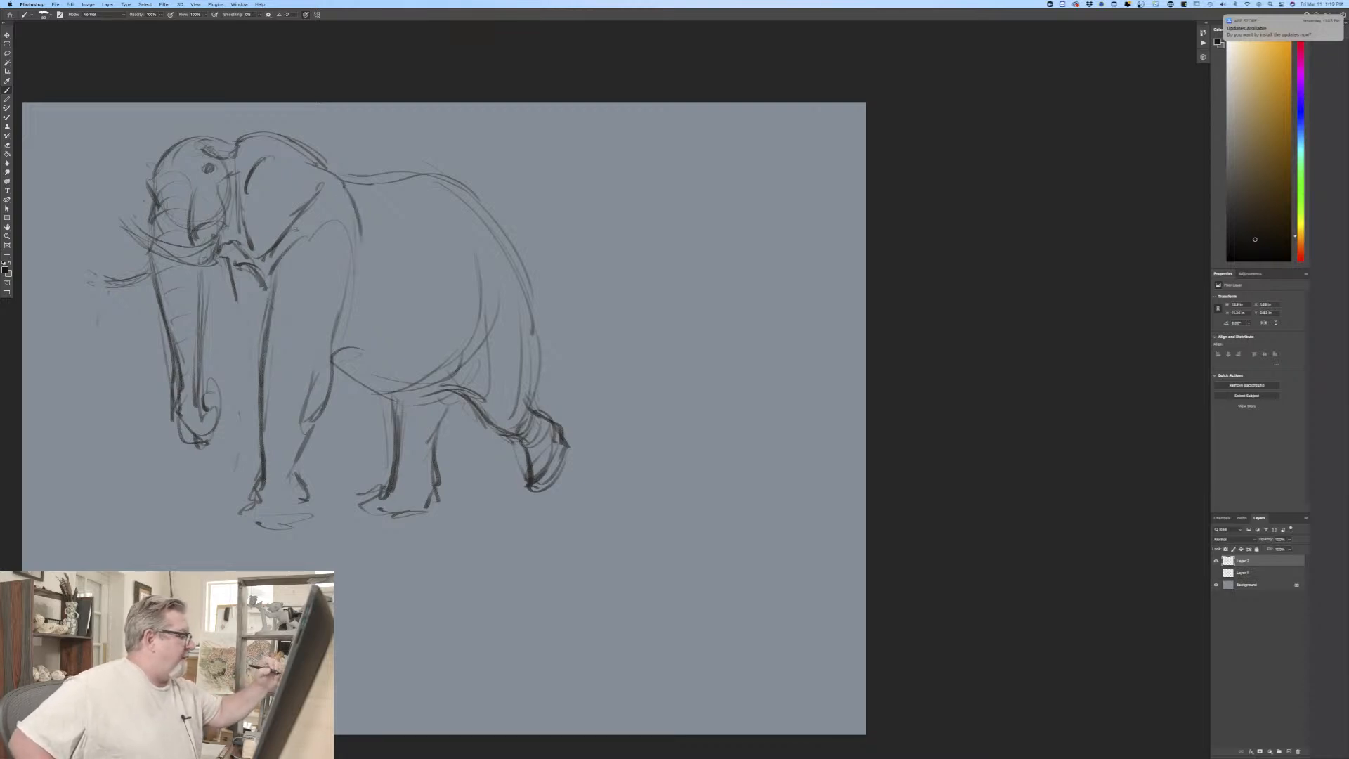
{"action": "left_click_drag", "start_coordinate": [479, 251], "coordinate": [481, 354]}
{"action": "left_click_drag", "start_coordinate": [383, 392], "coordinate": [466, 413]}
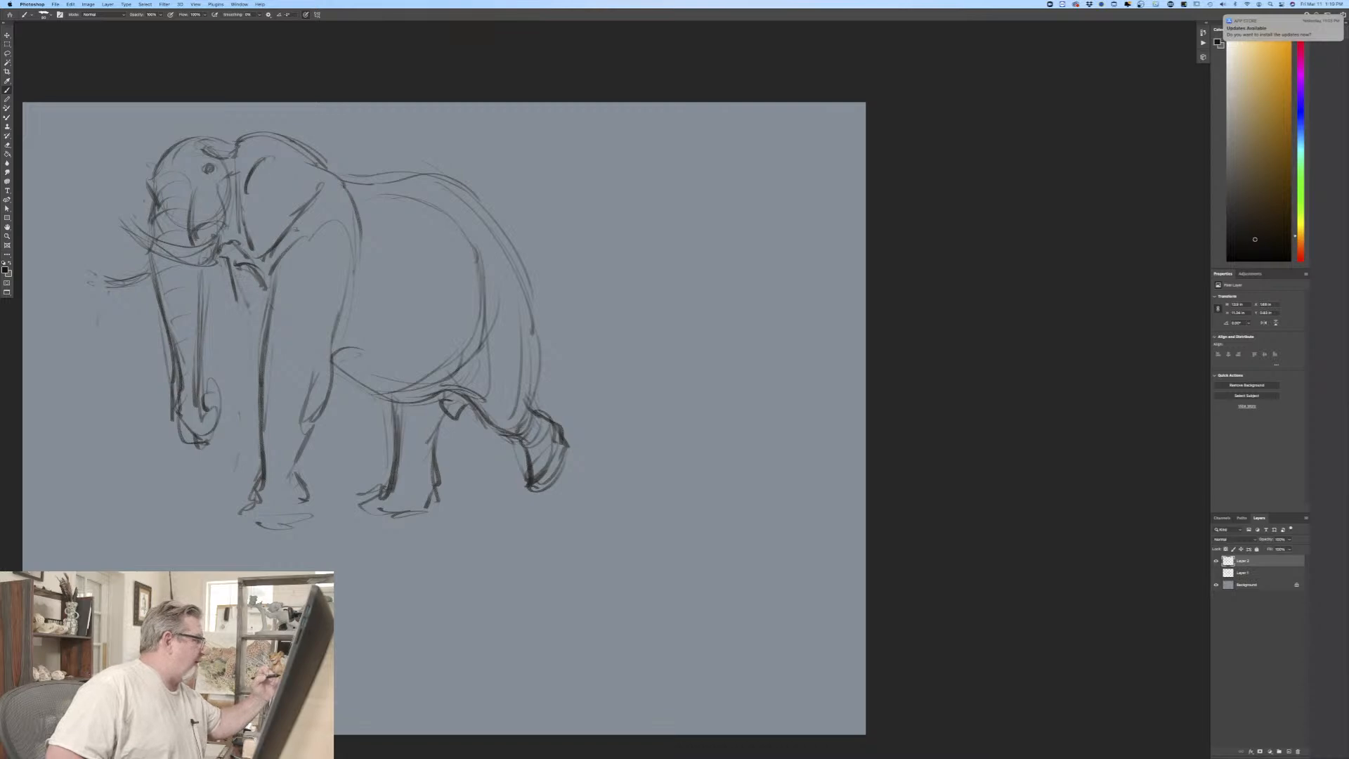
Step: Hatch the second elephant's chest and redraw the far foreleg tucked behind the near one, with dark marks at the ankle
{"action": "left_click_drag", "start_coordinate": [254, 289], "coordinate": [268, 319]}
{"action": "left_click_drag", "start_coordinate": [230, 272], "coordinate": [247, 369]}
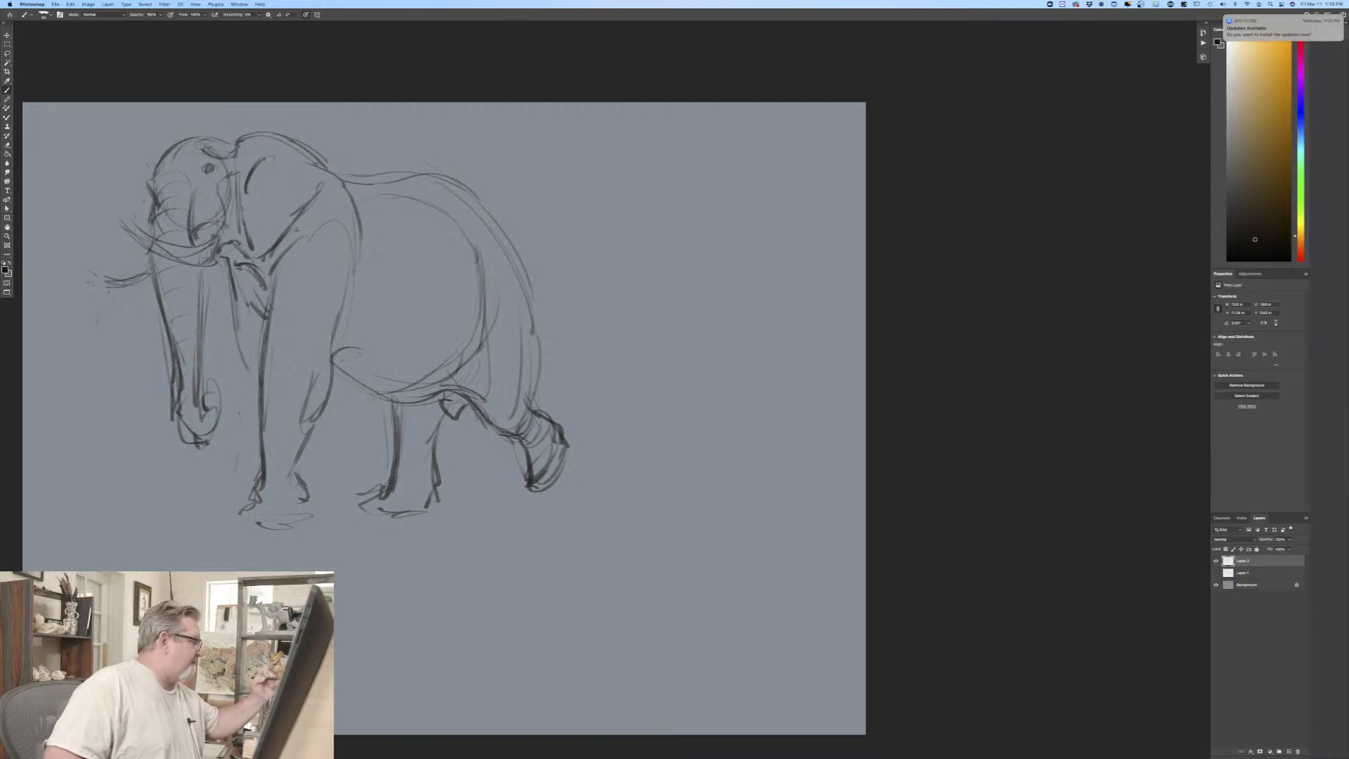
{"action": "mouse_move", "coordinate": [235, 313]}
{"action": "left_mouse_down"}
{"action": "mouse_move", "coordinate": [260, 441]}
{"action": "mouse_move", "coordinate": [318, 492]}
{"action": "mouse_move", "coordinate": [242, 496]}
{"action": "left_mouse_up"}
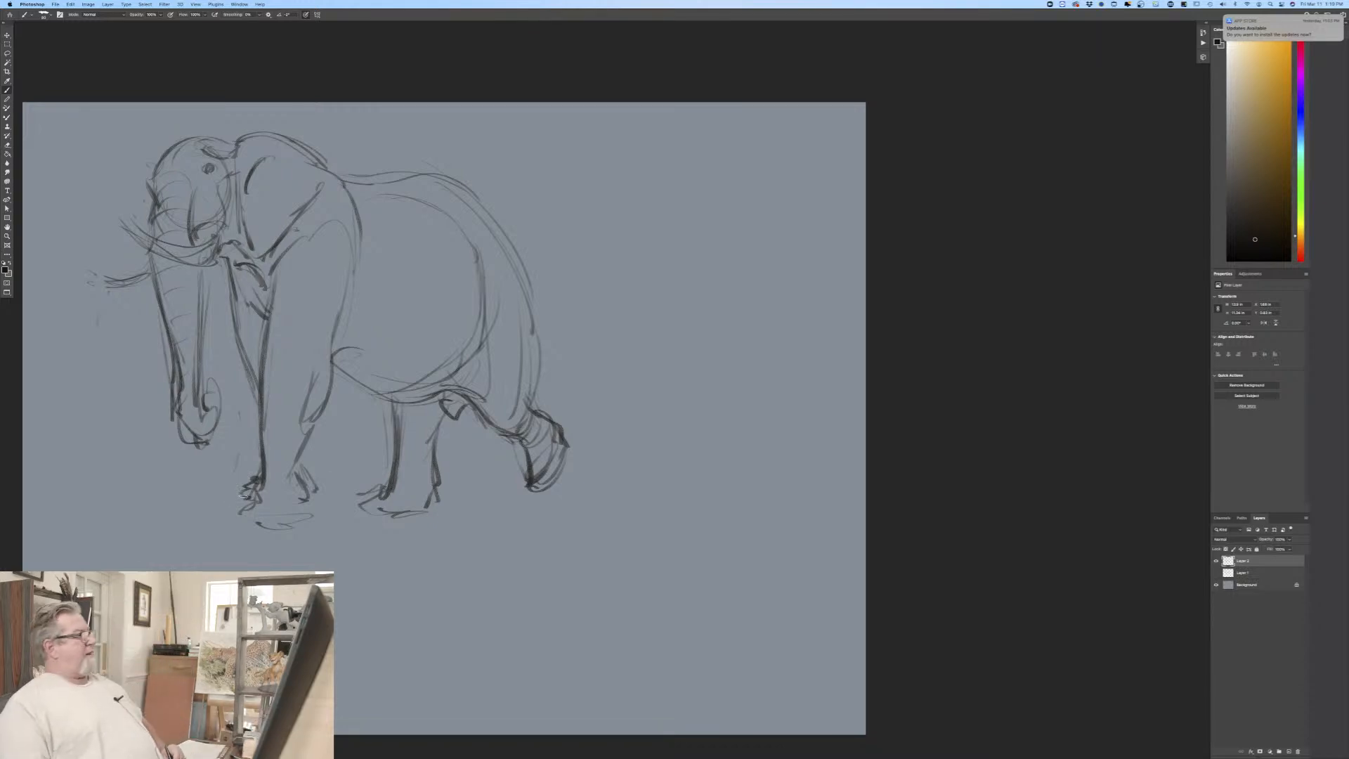
Step: Draw the second elephant's tail slanting out from the rump, ending in a dark hair tuft
{"action": "mouse_move", "coordinate": [538, 319]}
{"action": "left_mouse_down"}
{"action": "mouse_move", "coordinate": [620, 423]}
{"action": "mouse_move", "coordinate": [540, 322]}
{"action": "left_mouse_up"}
{"action": "mouse_move", "coordinate": [620, 405]}
{"action": "left_mouse_down"}
{"action": "mouse_move", "coordinate": [632, 440]}
{"action": "mouse_move", "coordinate": [611, 415]}
{"action": "mouse_move", "coordinate": [629, 432]}
{"action": "left_mouse_up"}
{"action": "left_click_drag", "start_coordinate": [587, 381], "coordinate": [602, 427]}
{"action": "mouse_move", "coordinate": [592, 386]}
{"action": "left_mouse_down"}
{"action": "mouse_move", "coordinate": [576, 360]}
{"action": "mouse_move", "coordinate": [609, 392]}
{"action": "left_mouse_up"}
{"action": "left_click_drag", "start_coordinate": [610, 404], "coordinate": [623, 431]}
{"action": "left_click_drag", "start_coordinate": [538, 325], "coordinate": [579, 360]}
{"action": "left_click_drag", "start_coordinate": [529, 293], "coordinate": [581, 375]}
{"action": "left_click_drag", "start_coordinate": [516, 257], "coordinate": [581, 374]}
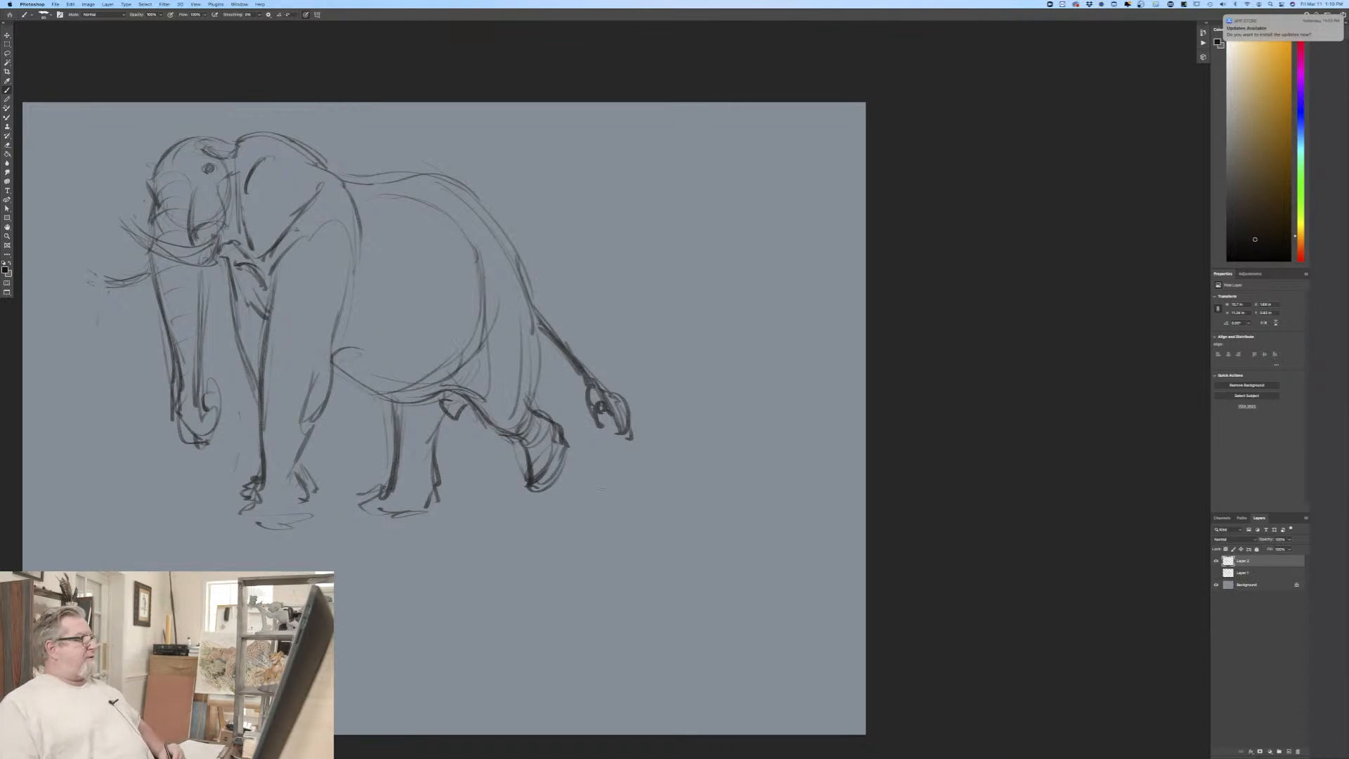
Step: Darken the second elephant's neck, back and rump contour, and outline the base of its near forefoot
{"action": "left_click_drag", "start_coordinate": [320, 158], "coordinate": [360, 194]}
{"action": "mouse_move", "coordinate": [305, 158]}
{"action": "left_mouse_down"}
{"action": "mouse_move", "coordinate": [352, 181]}
{"action": "mouse_move", "coordinate": [395, 177]}
{"action": "mouse_move", "coordinate": [516, 250]}
{"action": "left_mouse_up"}
{"action": "mouse_move", "coordinate": [467, 193]}
{"action": "left_mouse_down"}
{"action": "mouse_move", "coordinate": [525, 307]}
{"action": "mouse_move", "coordinate": [520, 259]}
{"action": "mouse_move", "coordinate": [518, 290]}
{"action": "left_mouse_up"}
{"action": "left_click_drag", "start_coordinate": [419, 193], "coordinate": [489, 235]}
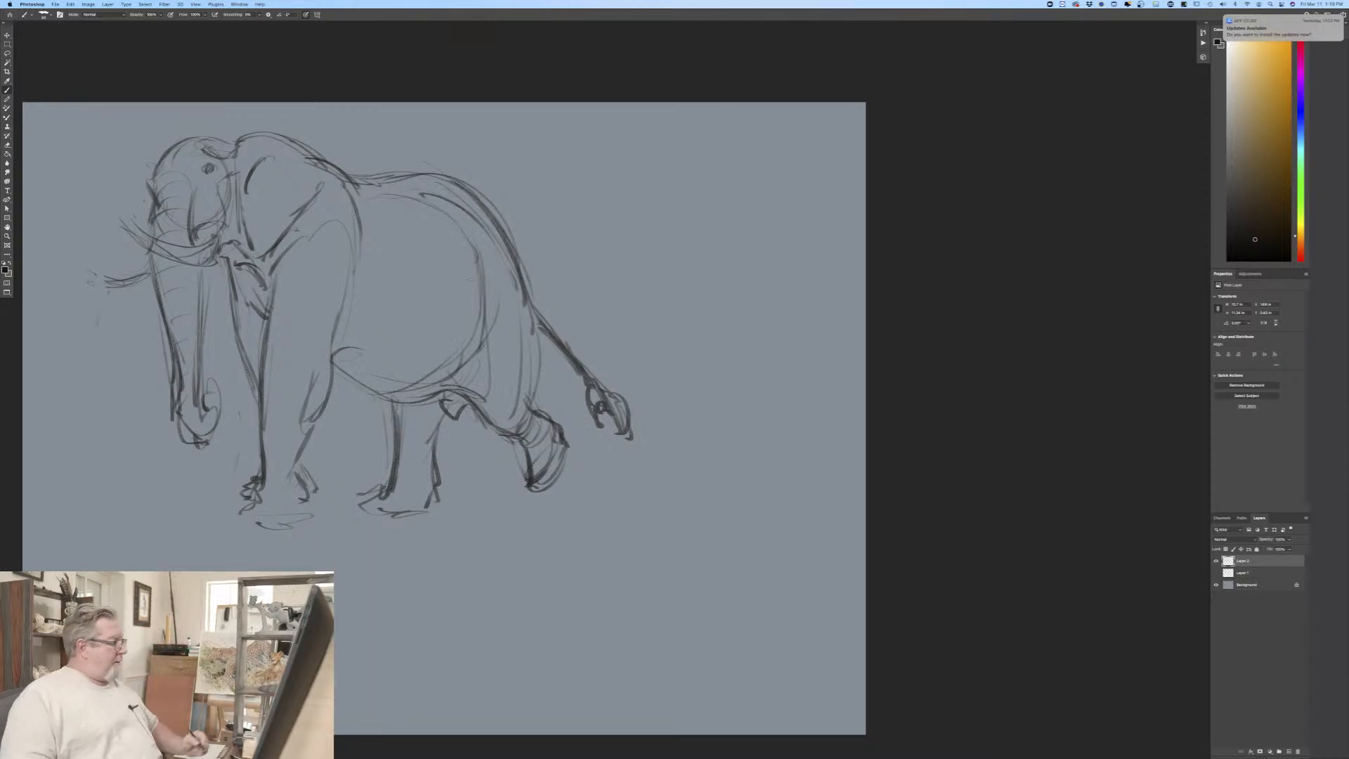
{"action": "left_click_drag", "start_coordinate": [265, 474], "coordinate": [237, 523]}
{"action": "mouse_move", "coordinate": [311, 502]}
{"action": "left_mouse_down"}
{"action": "mouse_move", "coordinate": [293, 518]}
{"action": "mouse_move", "coordinate": [306, 526]}
{"action": "mouse_move", "coordinate": [237, 518]}
{"action": "mouse_move", "coordinate": [306, 524]}
{"action": "left_mouse_up"}
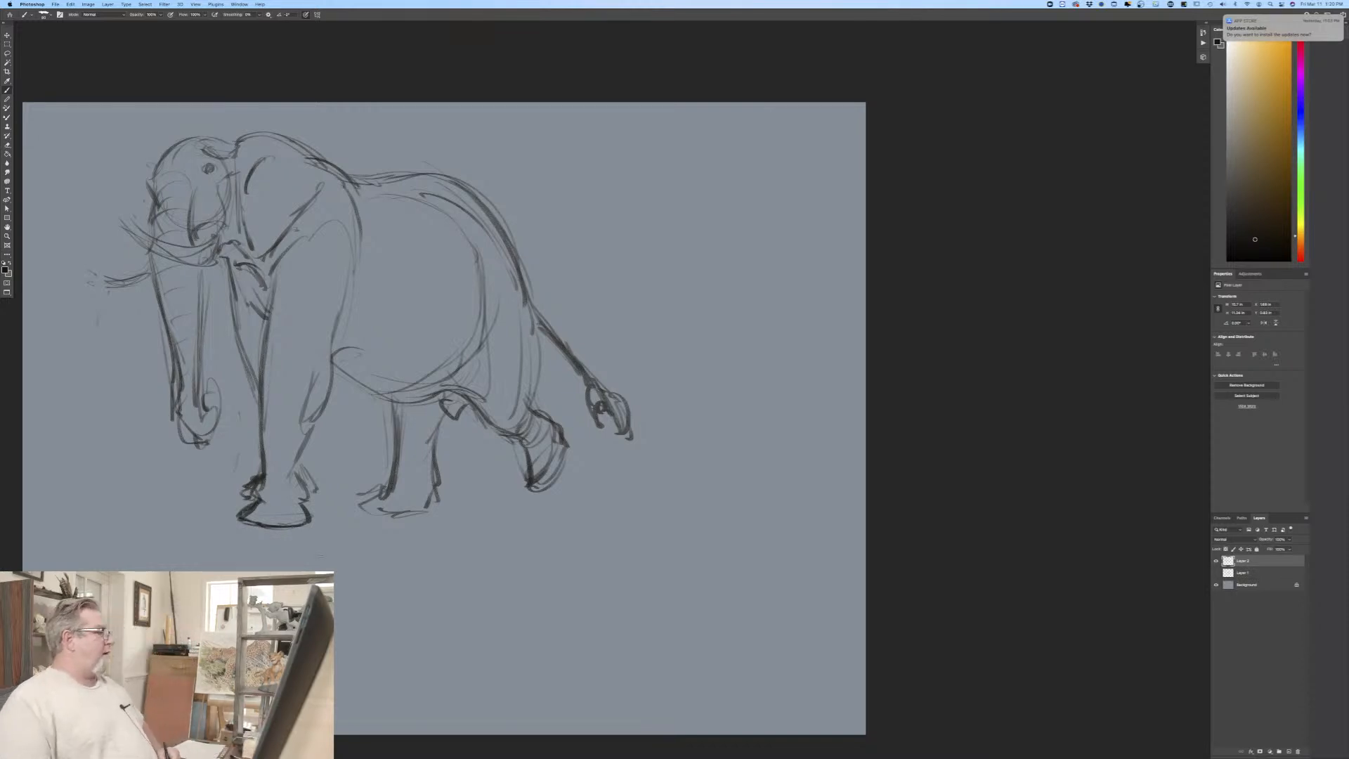
Step: Darken the second elephant's eye, add brow folds around it, and strengthen the cheek edge in front of the ear
{"action": "left_click_drag", "start_coordinate": [207, 167], "coordinate": [206, 161]}
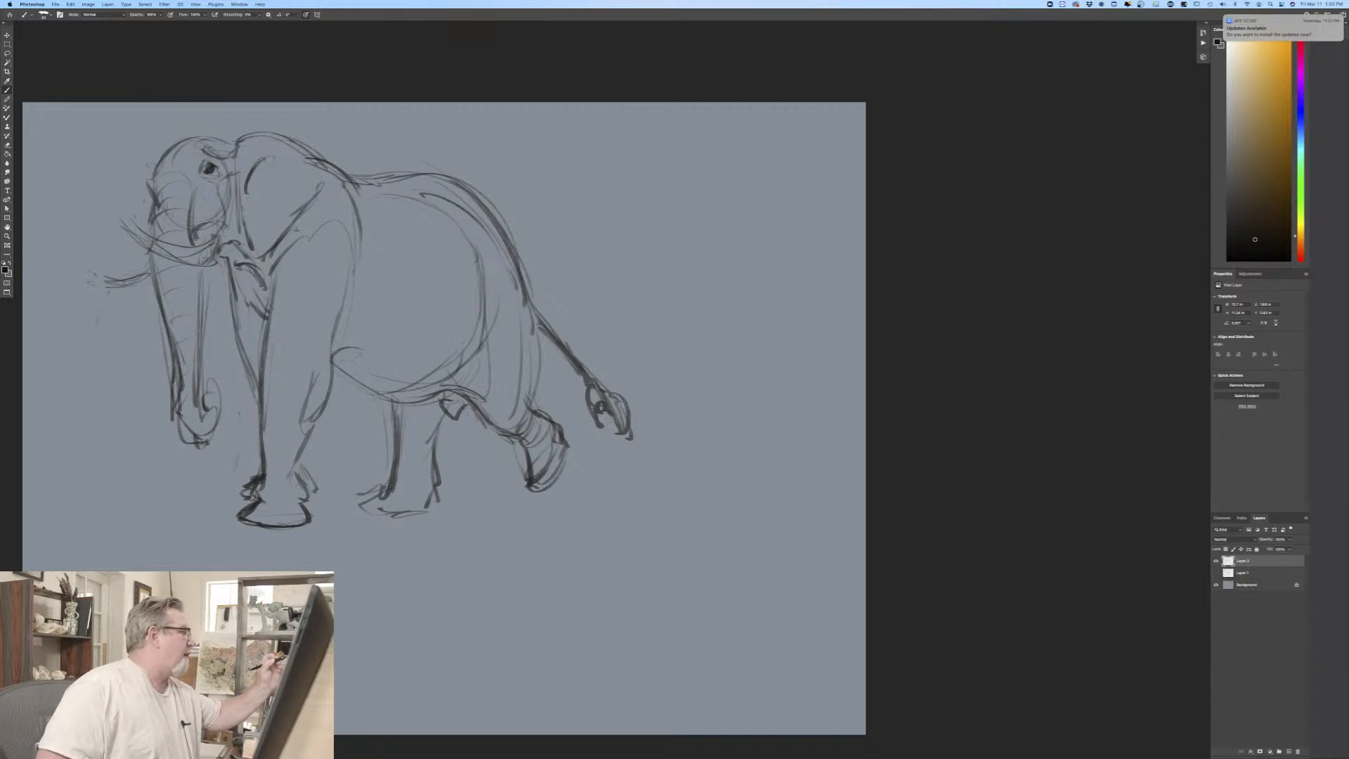
{"action": "mouse_move", "coordinate": [233, 164]}
{"action": "left_mouse_down"}
{"action": "mouse_move", "coordinate": [238, 180]}
{"action": "mouse_move", "coordinate": [238, 167]}
{"action": "mouse_move", "coordinate": [166, 161]}
{"action": "left_mouse_up"}
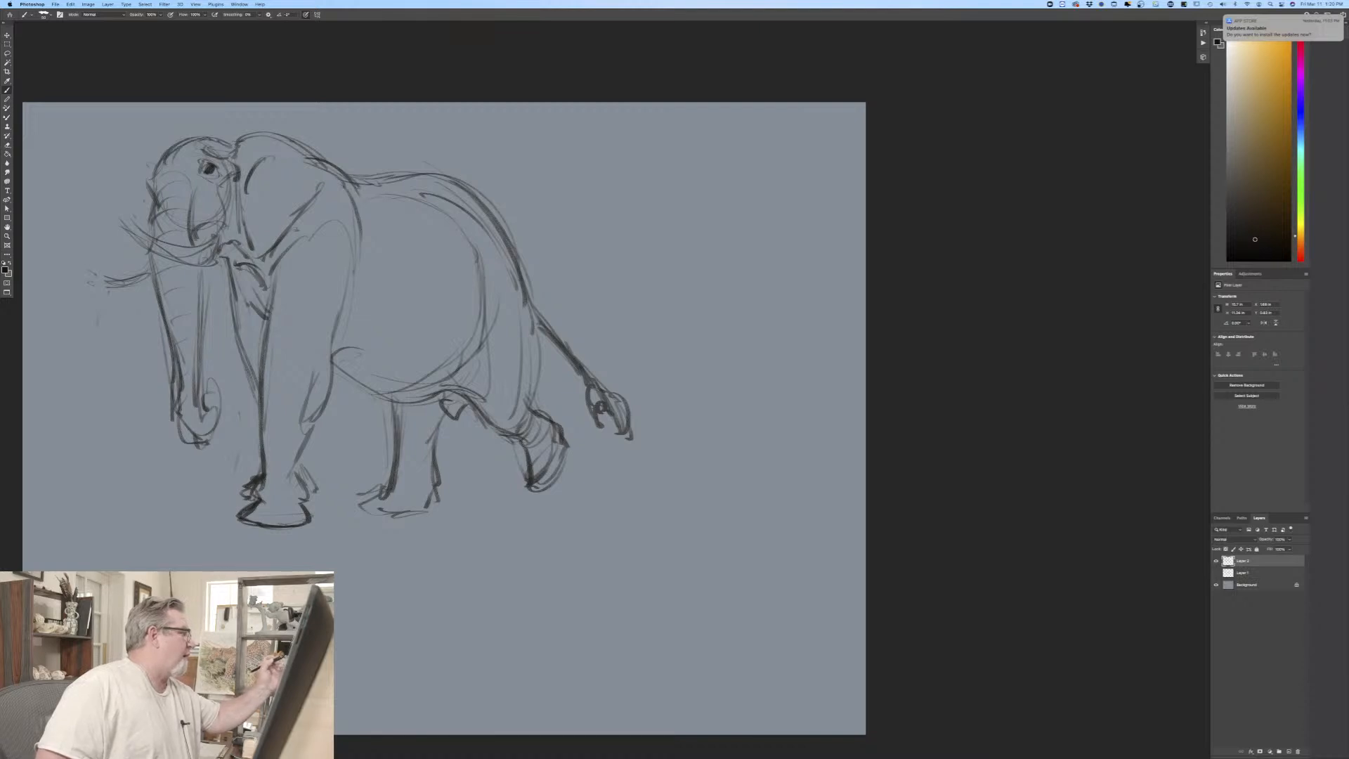
{"action": "mouse_move", "coordinate": [234, 194]}
{"action": "left_mouse_down"}
{"action": "mouse_move", "coordinate": [241, 239]}
{"action": "mouse_move", "coordinate": [222, 250]}
{"action": "left_mouse_up"}
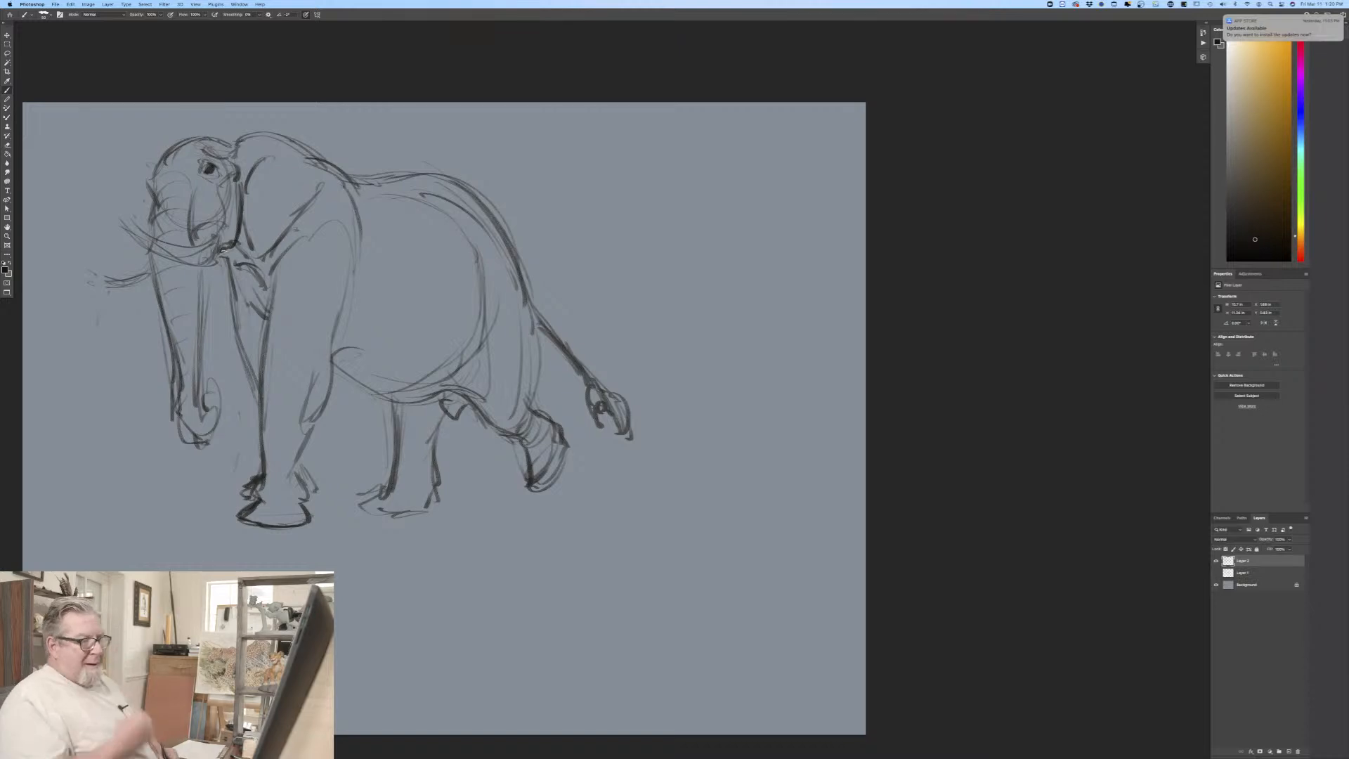
Step: Hide the second elephant's layer, show the first elephant's layer, and make it the active layer
{"action": "left_click", "coordinate": [1216, 560]}
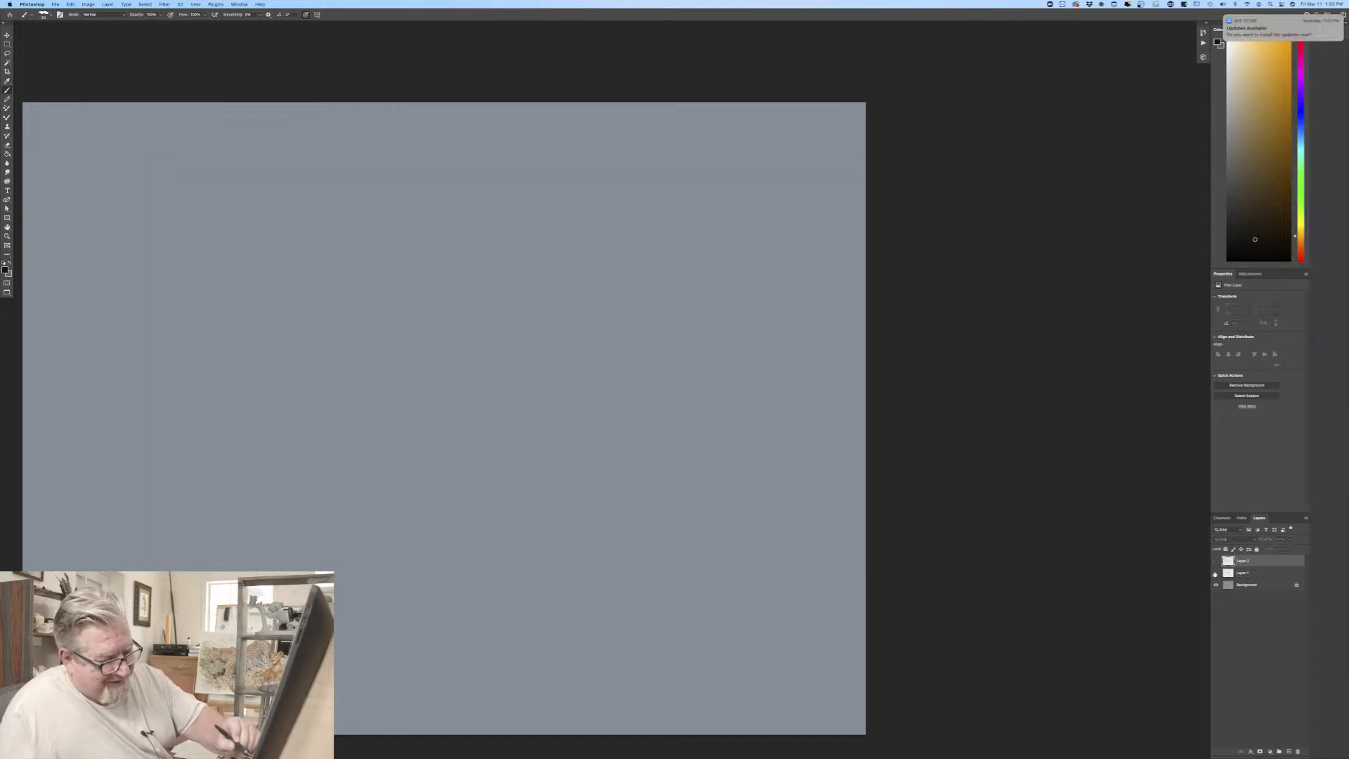
{"action": "left_click", "coordinate": [1216, 573]}
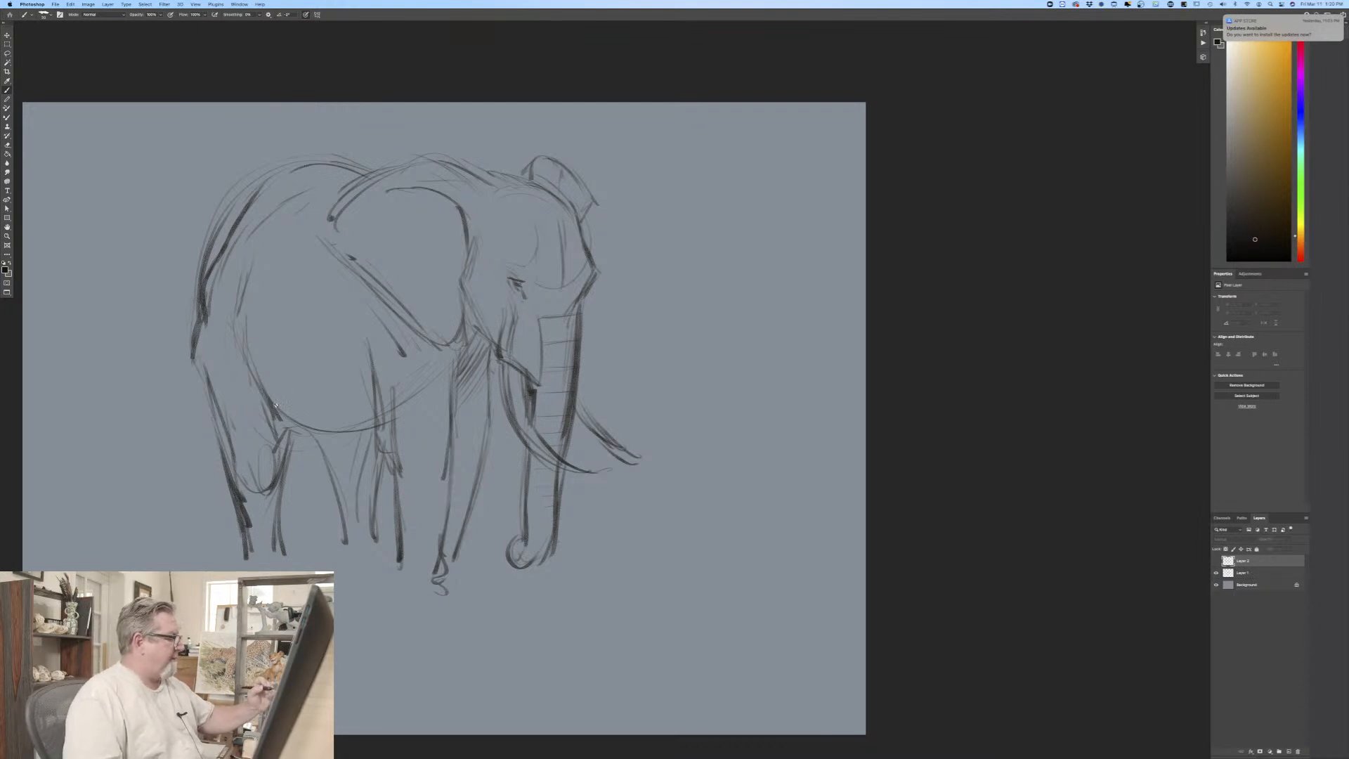
{"action": "left_click", "coordinate": [490, 460]}
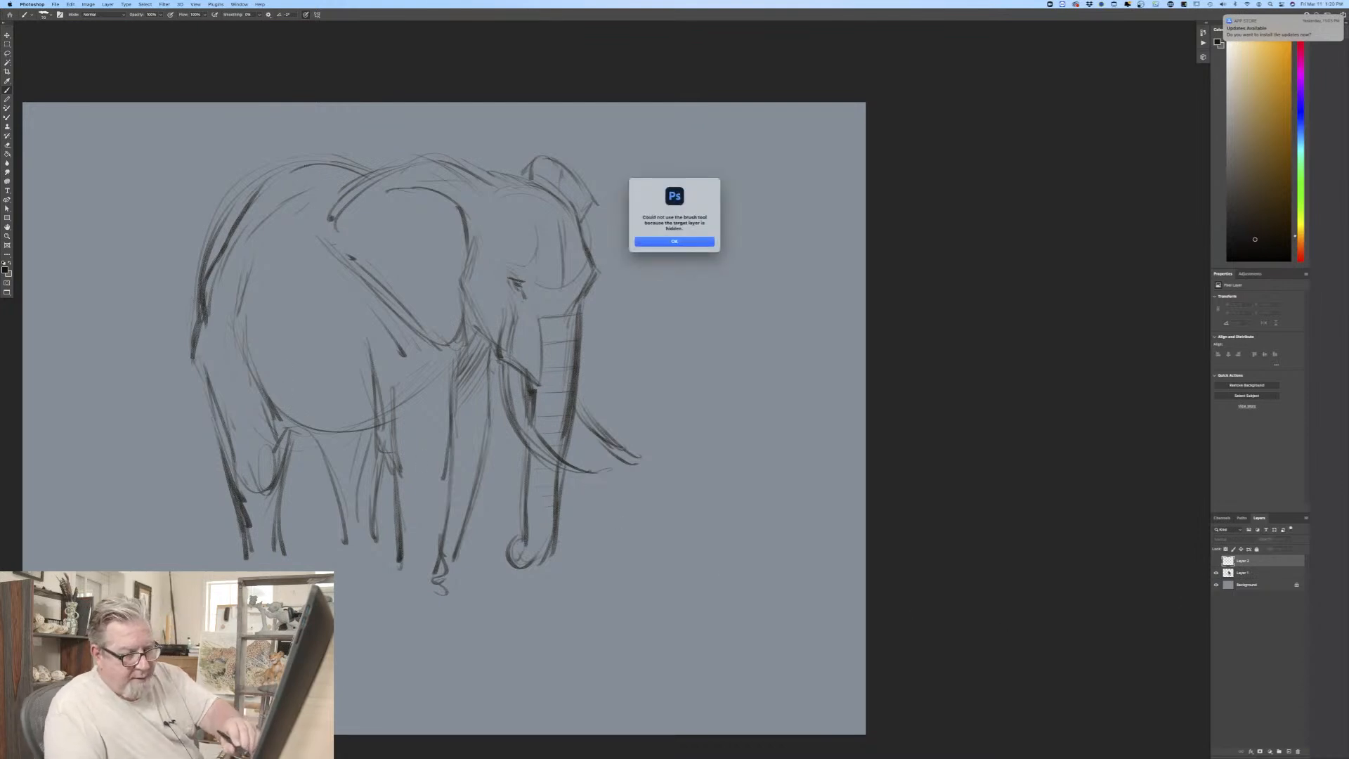
{"action": "key", "text": "Return"}
{"action": "left_click", "coordinate": [1243, 573]}
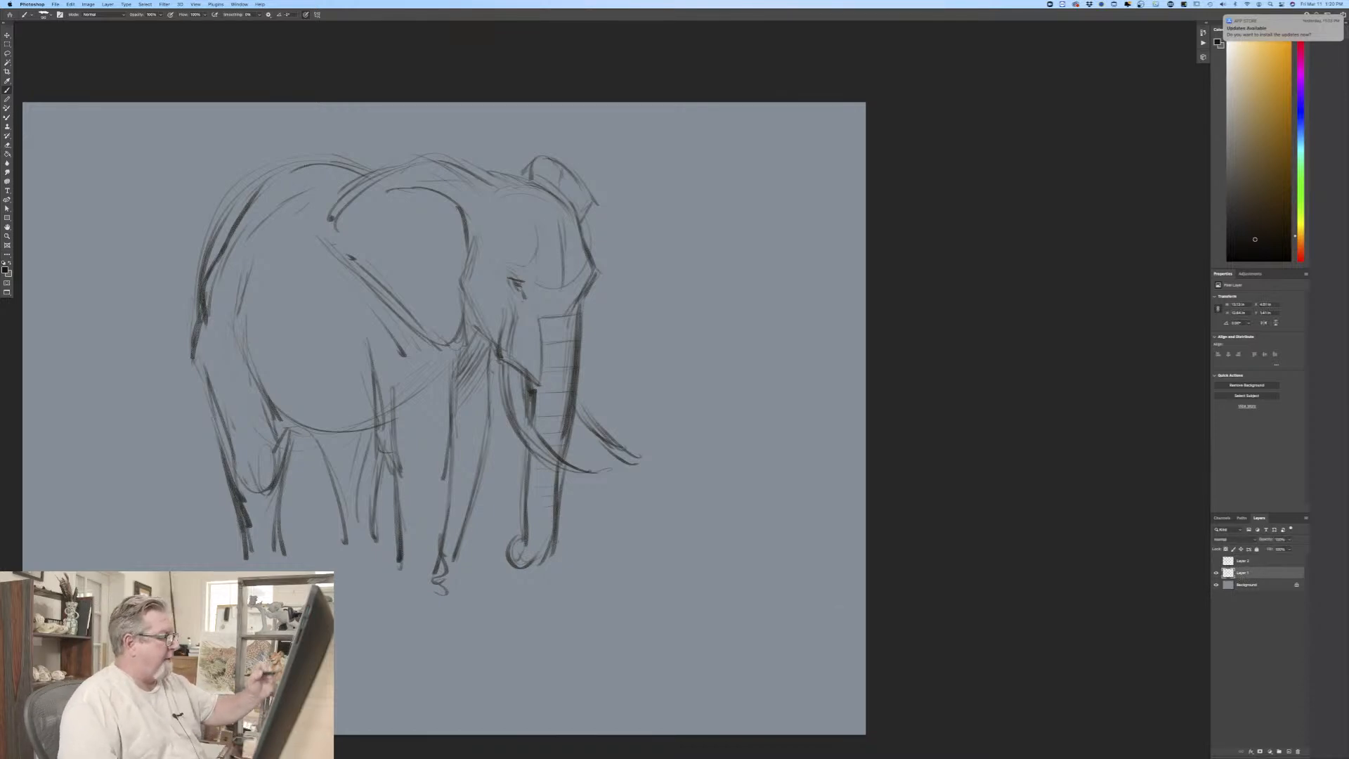
Step: Darken the first elephant's forehead, the near ear's top edge and the far ear, shading where it meets the head
{"action": "mouse_move", "coordinate": [582, 243]}
{"action": "left_mouse_down"}
{"action": "mouse_move", "coordinate": [561, 192]}
{"action": "mouse_move", "coordinate": [510, 205]}
{"action": "left_mouse_up"}
{"action": "left_click_drag", "start_coordinate": [501, 186], "coordinate": [516, 183]}
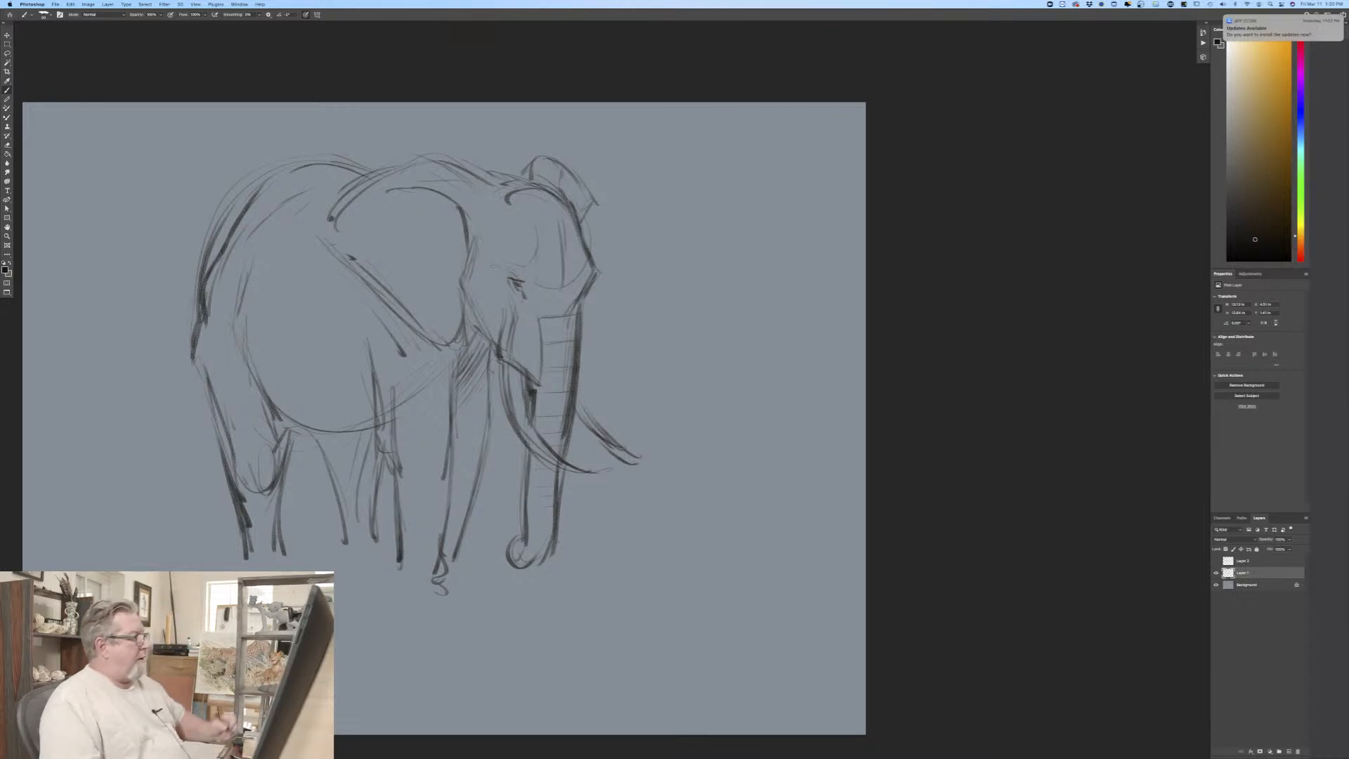
{"action": "mouse_move", "coordinate": [465, 174]}
{"action": "left_mouse_down"}
{"action": "mouse_move", "coordinate": [415, 168]}
{"action": "mouse_move", "coordinate": [337, 204]}
{"action": "mouse_move", "coordinate": [433, 163]}
{"action": "left_mouse_up"}
{"action": "mouse_move", "coordinate": [528, 180]}
{"action": "left_mouse_down"}
{"action": "mouse_move", "coordinate": [544, 157]}
{"action": "mouse_move", "coordinate": [597, 209]}
{"action": "left_mouse_up"}
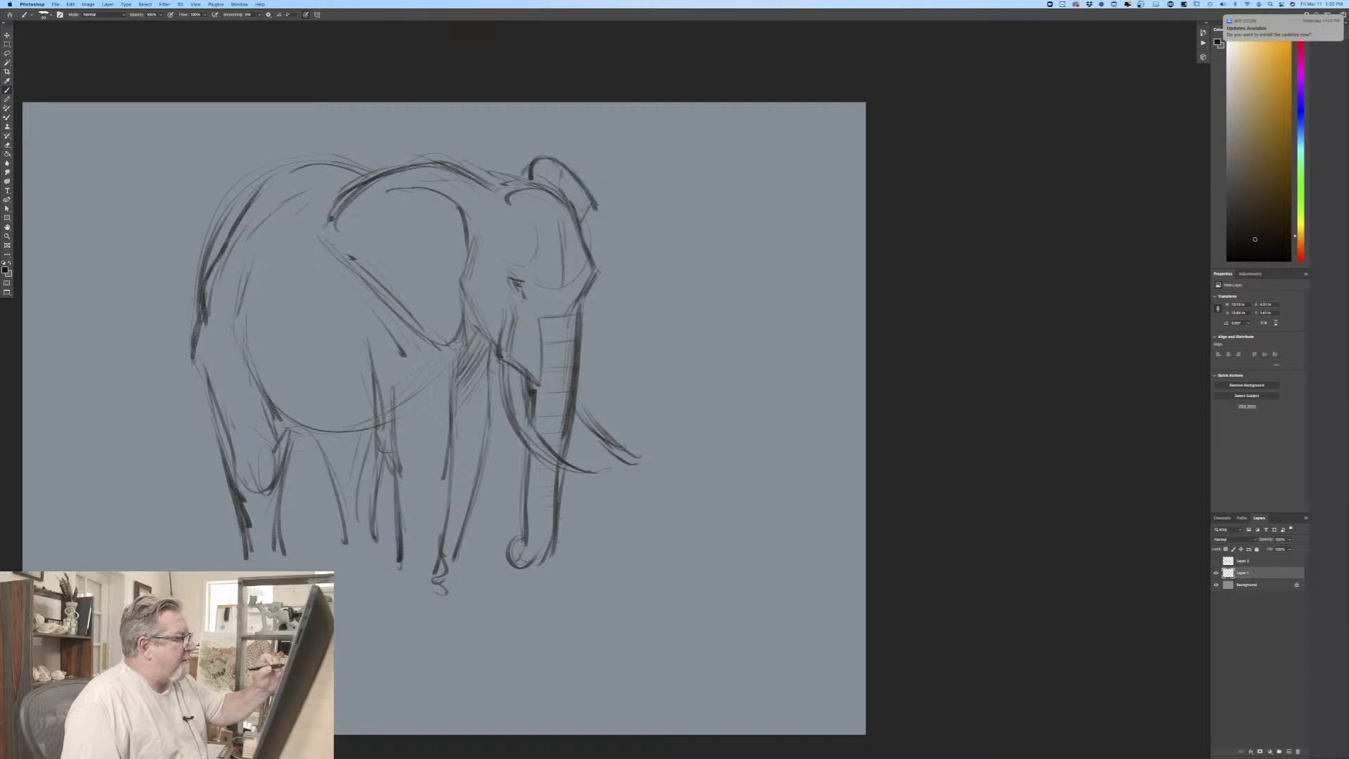
{"action": "mouse_move", "coordinate": [555, 162]}
{"action": "left_mouse_down"}
{"action": "mouse_move", "coordinate": [585, 192]}
{"action": "mouse_move", "coordinate": [529, 171]}
{"action": "left_mouse_up"}
{"action": "mouse_move", "coordinate": [537, 175]}
{"action": "left_mouse_down"}
{"action": "mouse_move", "coordinate": [554, 172]}
{"action": "mouse_move", "coordinate": [487, 191]}
{"action": "left_mouse_up"}
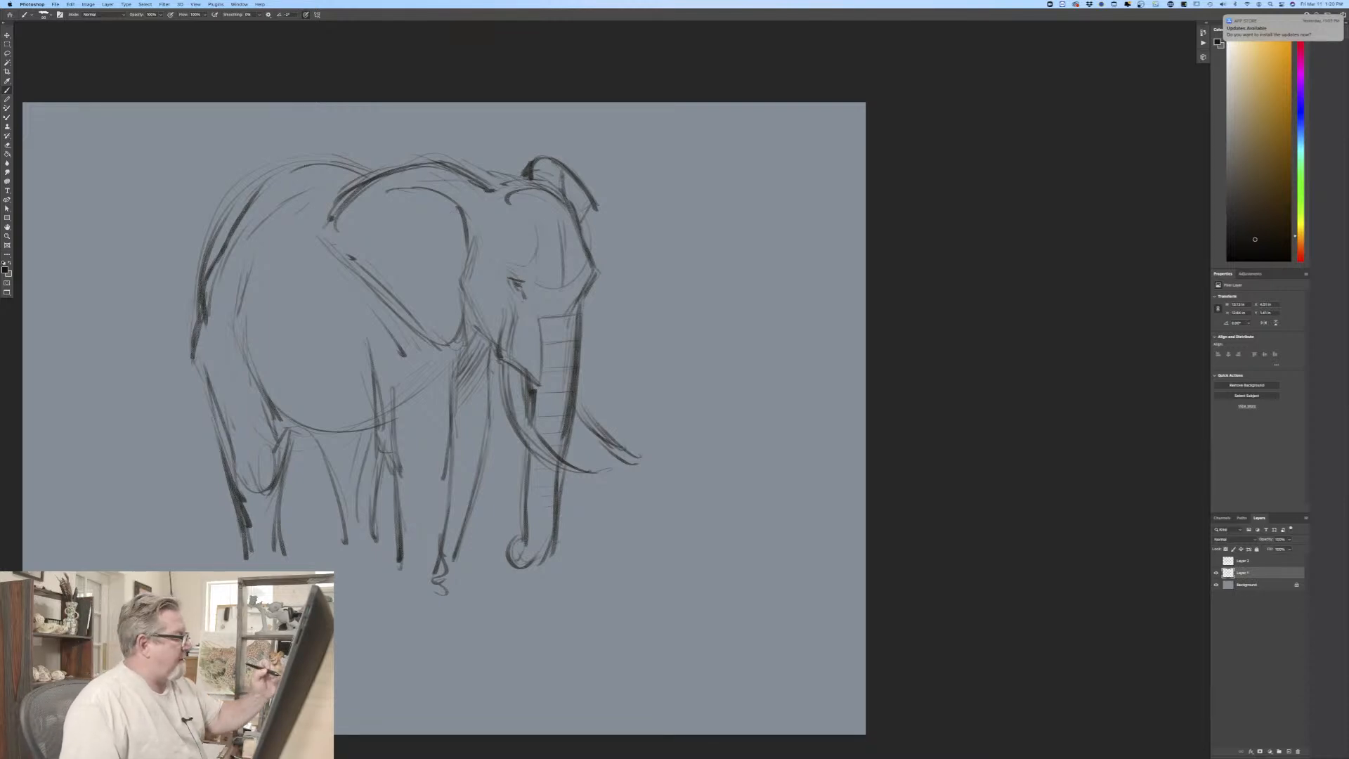
Step: Strengthen the first elephant's cheek and jaw line and the front edge of its upper trunk
{"action": "mouse_move", "coordinate": [470, 278]}
{"action": "left_mouse_down"}
{"action": "mouse_move", "coordinate": [506, 309]}
{"action": "mouse_move", "coordinate": [499, 350]}
{"action": "mouse_move", "coordinate": [538, 388]}
{"action": "mouse_move", "coordinate": [577, 384]}
{"action": "left_mouse_up"}
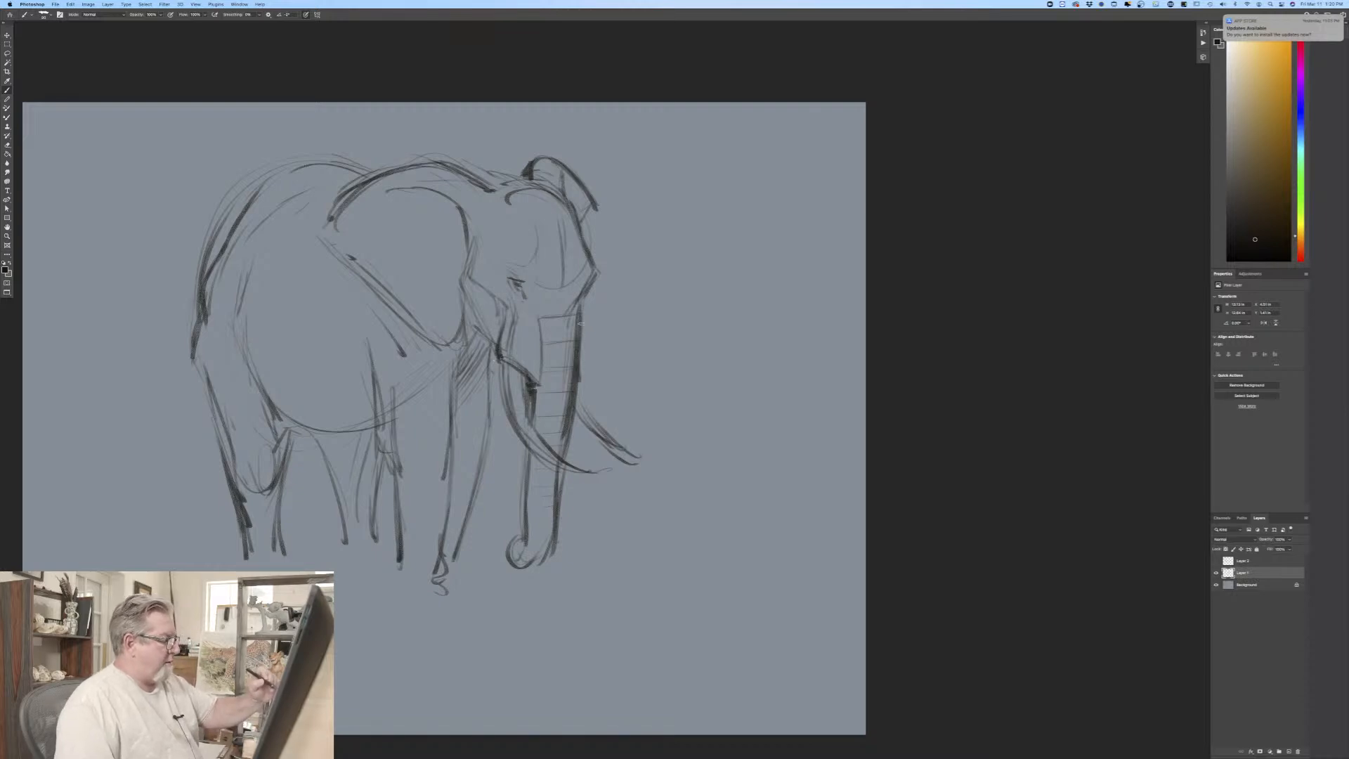
{"action": "left_click_drag", "start_coordinate": [582, 323], "coordinate": [570, 421]}
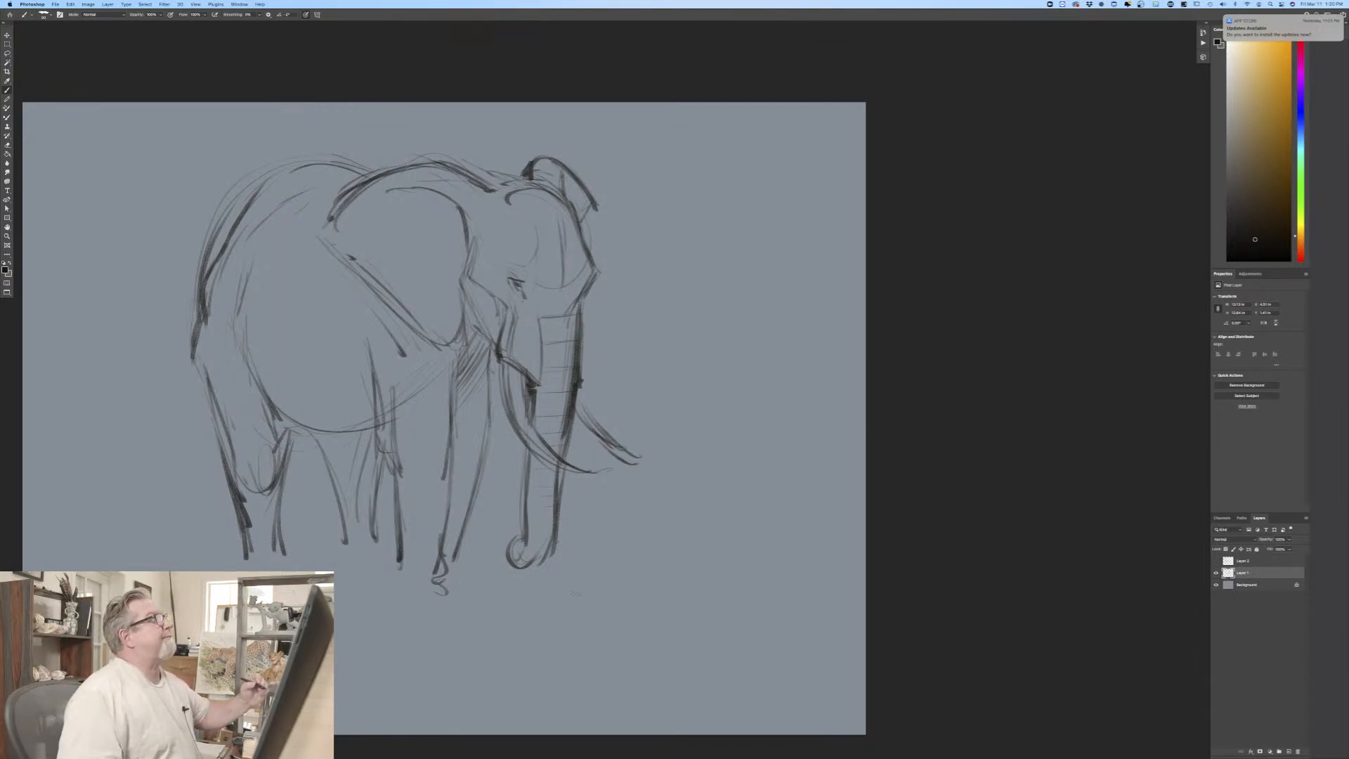
Step: Darken the first elephant's rump and near hind leg outline, strengthening the knee area and both edges of the lower leg
{"action": "mouse_move", "coordinate": [229, 239]}
{"action": "left_mouse_down"}
{"action": "mouse_move", "coordinate": [206, 336]}
{"action": "mouse_move", "coordinate": [256, 494]}
{"action": "left_mouse_up"}
{"action": "left_click_drag", "start_coordinate": [224, 426], "coordinate": [257, 500]}
{"action": "mouse_move", "coordinate": [294, 423]}
{"action": "left_mouse_down"}
{"action": "mouse_move", "coordinate": [262, 492]}
{"action": "mouse_move", "coordinate": [281, 495]}
{"action": "left_mouse_up"}
{"action": "left_click_drag", "start_coordinate": [206, 409], "coordinate": [253, 495]}
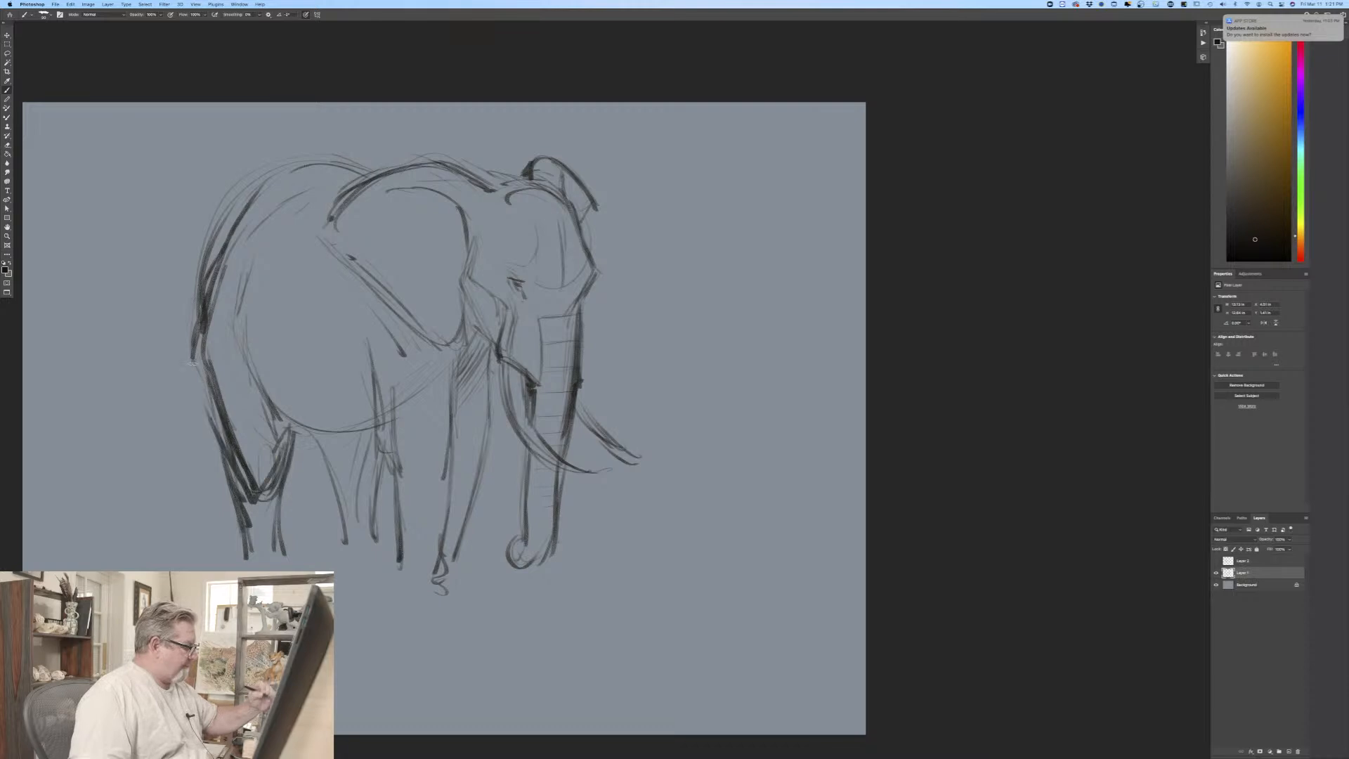
{"action": "left_click_drag", "start_coordinate": [210, 383], "coordinate": [255, 493]}
{"action": "mouse_move", "coordinate": [275, 491]}
{"action": "left_mouse_down"}
{"action": "mouse_move", "coordinate": [280, 556]}
{"action": "mouse_move", "coordinate": [248, 562]}
{"action": "left_mouse_up"}
{"action": "left_click_drag", "start_coordinate": [278, 531], "coordinate": [275, 558]}
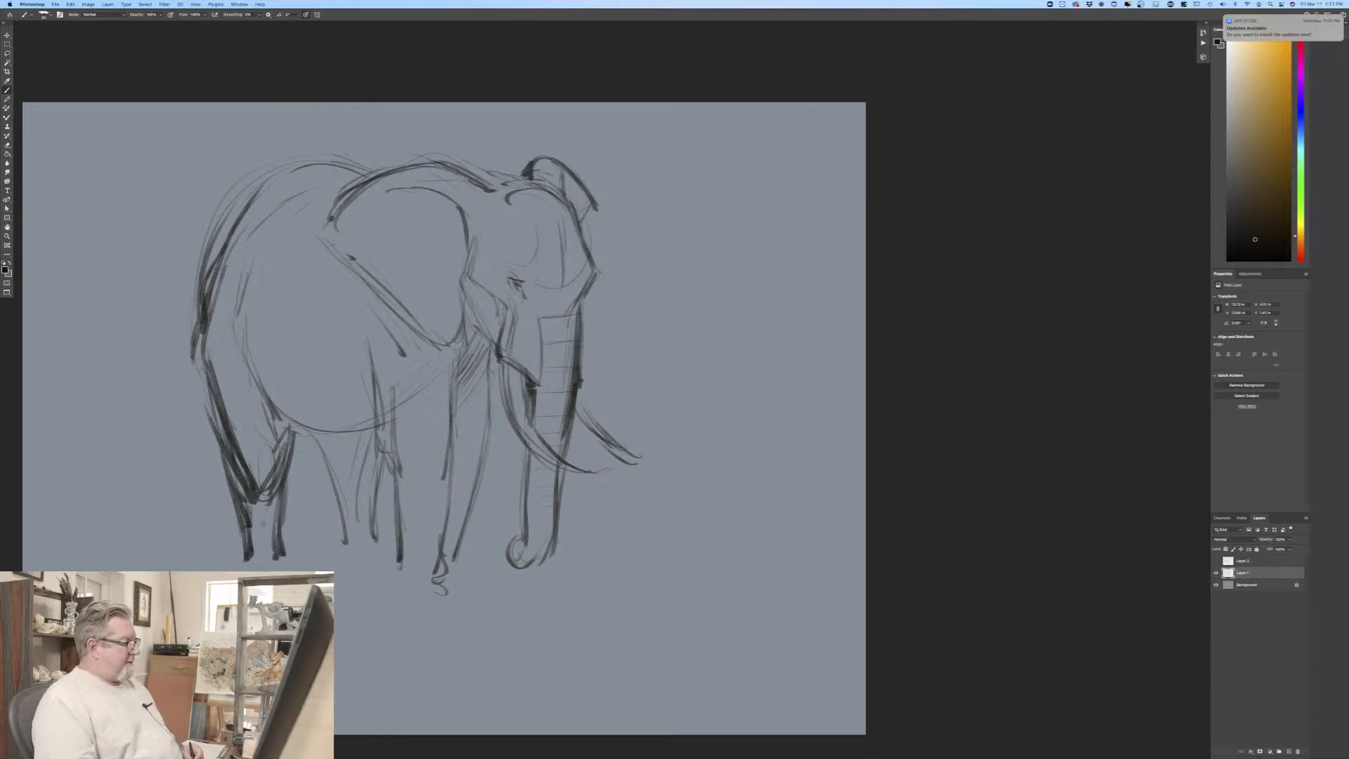
Step: Strengthen the first elephant's legs behind the belly, add dark folds under the belly, and touch up the near ear's lower tip
{"action": "mouse_move", "coordinate": [300, 469]}
{"action": "left_mouse_down"}
{"action": "mouse_move", "coordinate": [298, 444]}
{"action": "mouse_move", "coordinate": [356, 432]}
{"action": "mouse_move", "coordinate": [340, 546]}
{"action": "left_mouse_up"}
{"action": "left_click_drag", "start_coordinate": [362, 475], "coordinate": [377, 547]}
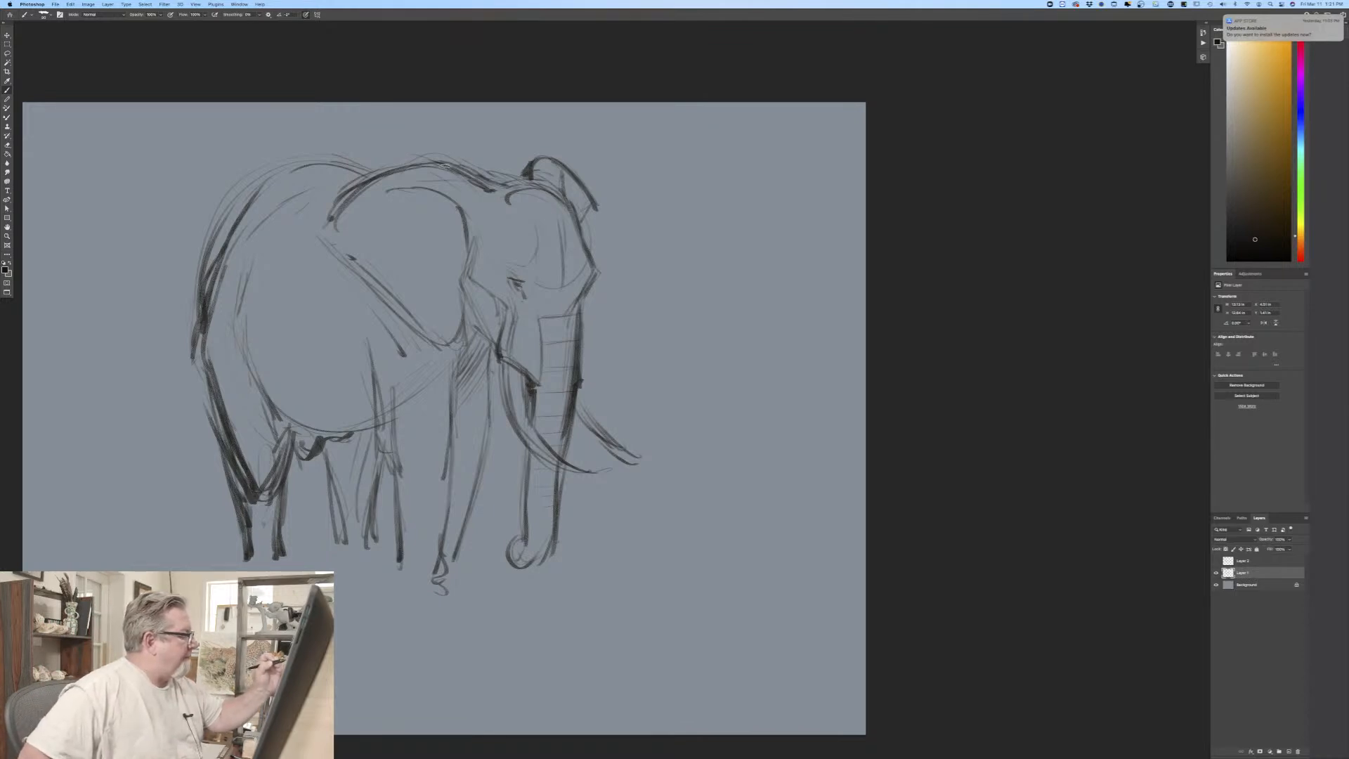
{"action": "left_click_drag", "start_coordinate": [422, 350], "coordinate": [437, 357]}
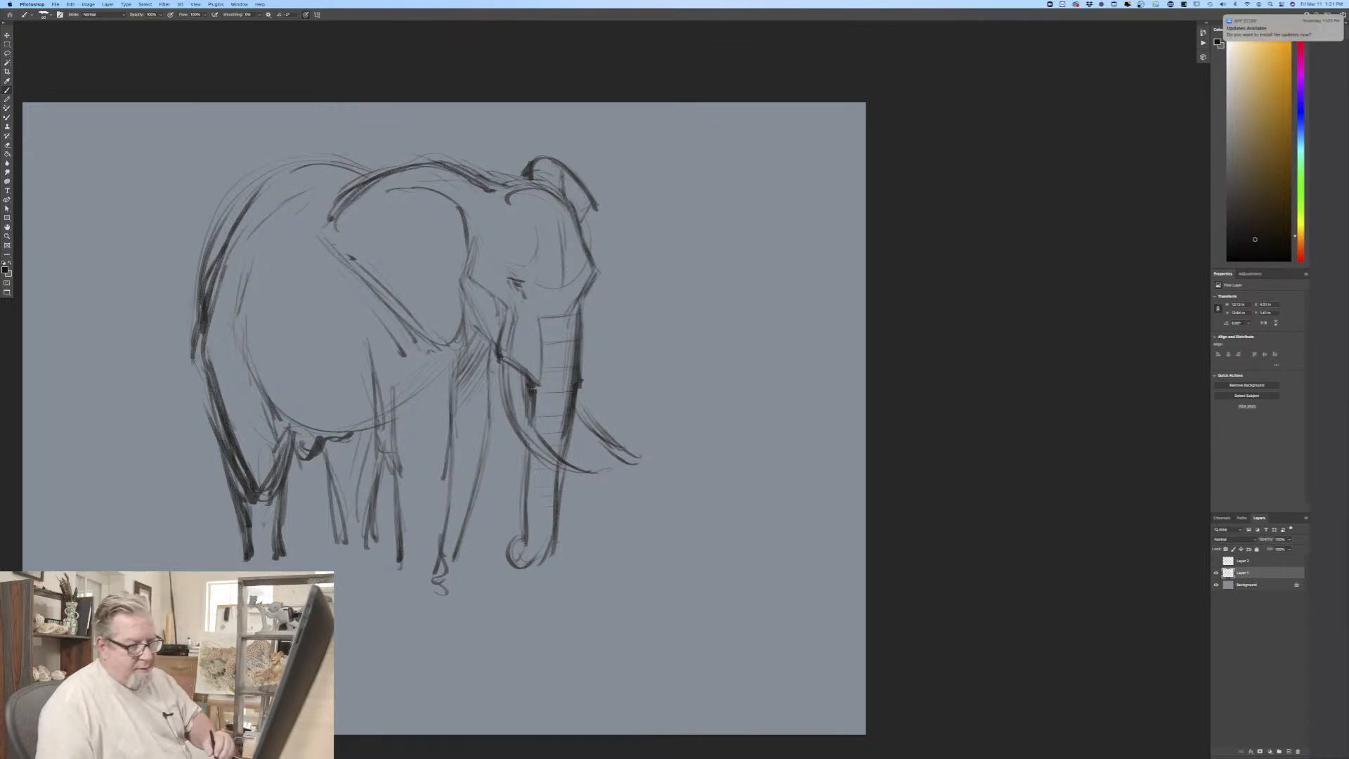
Step: Scale the first elephant's layer down to about two thirds and move it into the canvas's upper-left corner
{"action": "left_click", "coordinate": [70, 4]}
{"action": "left_click", "coordinate": [85, 152]}
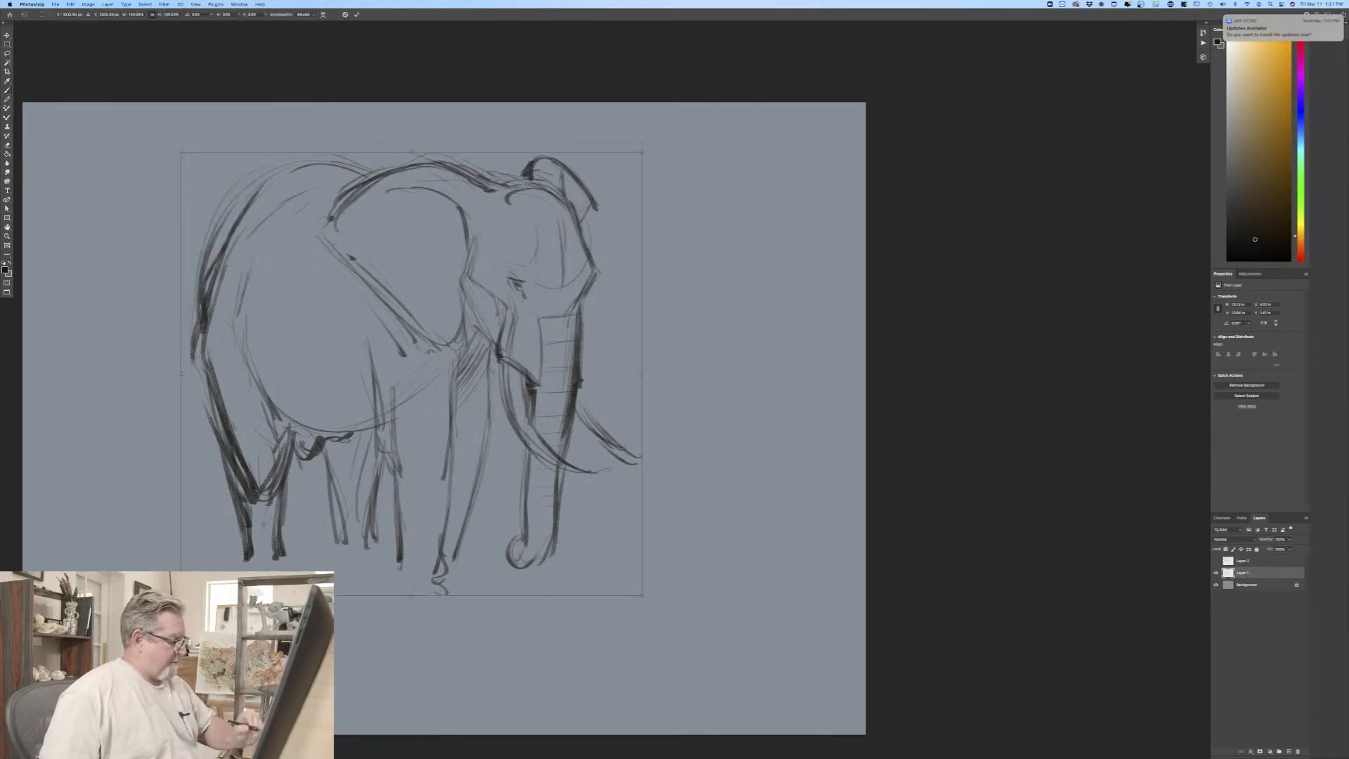
{"action": "left_click_drag", "start_coordinate": [639, 593], "coordinate": [472, 431]}
{"action": "left_click_drag", "start_coordinate": [335, 391], "coordinate": [190, 362]}
{"action": "key", "text": "Return"}
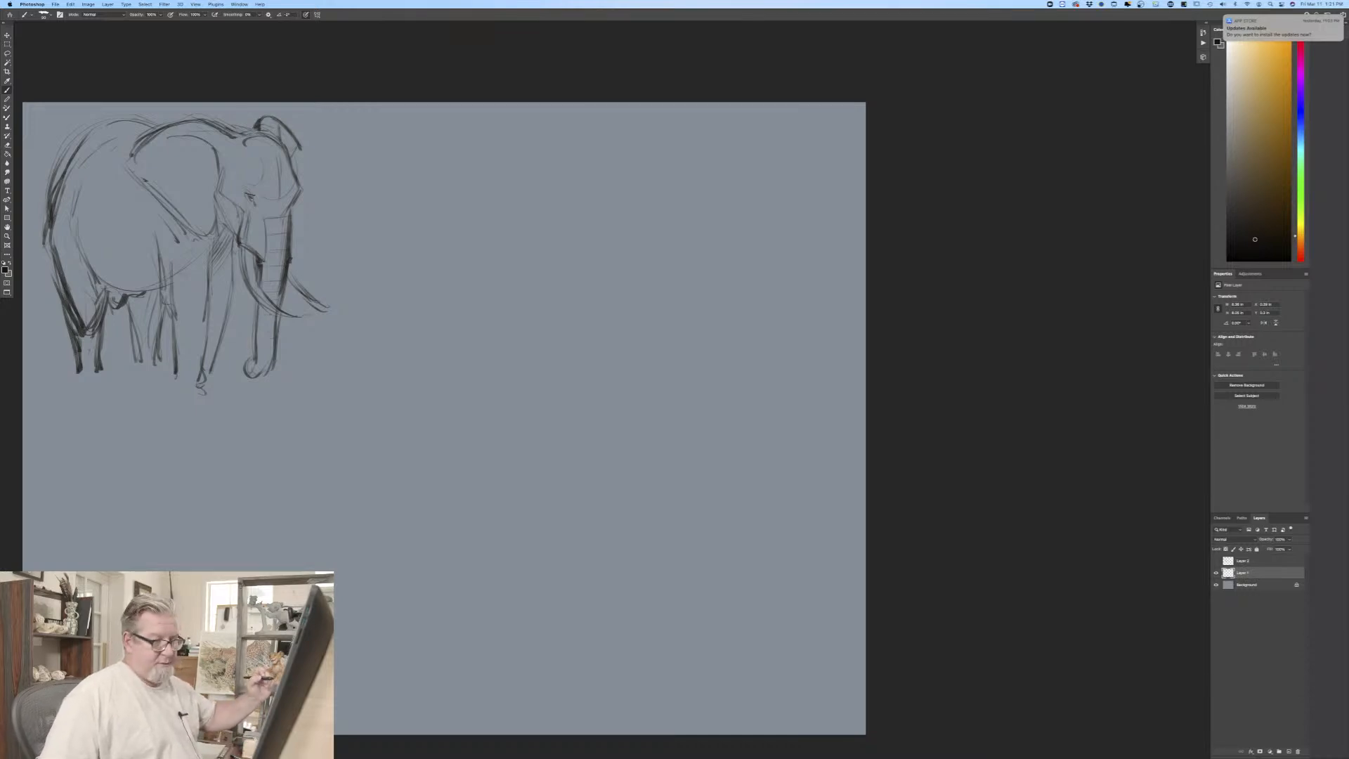
Step: Refine the first elephant's front legs with an arched inner contour, draw the near front foot, and darken both tusks
{"action": "left_click_drag", "start_coordinate": [171, 269], "coordinate": [206, 295]}
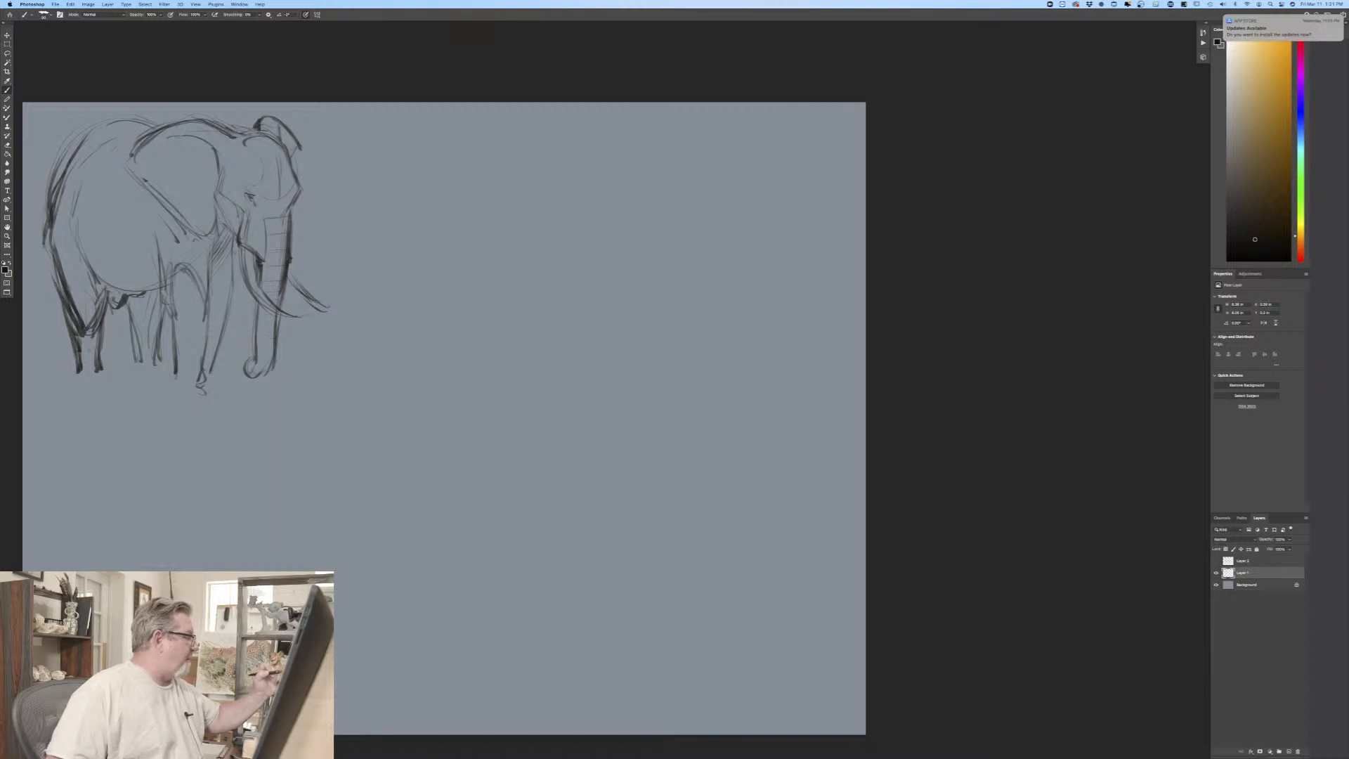
{"action": "left_click_drag", "start_coordinate": [163, 261], "coordinate": [176, 358]}
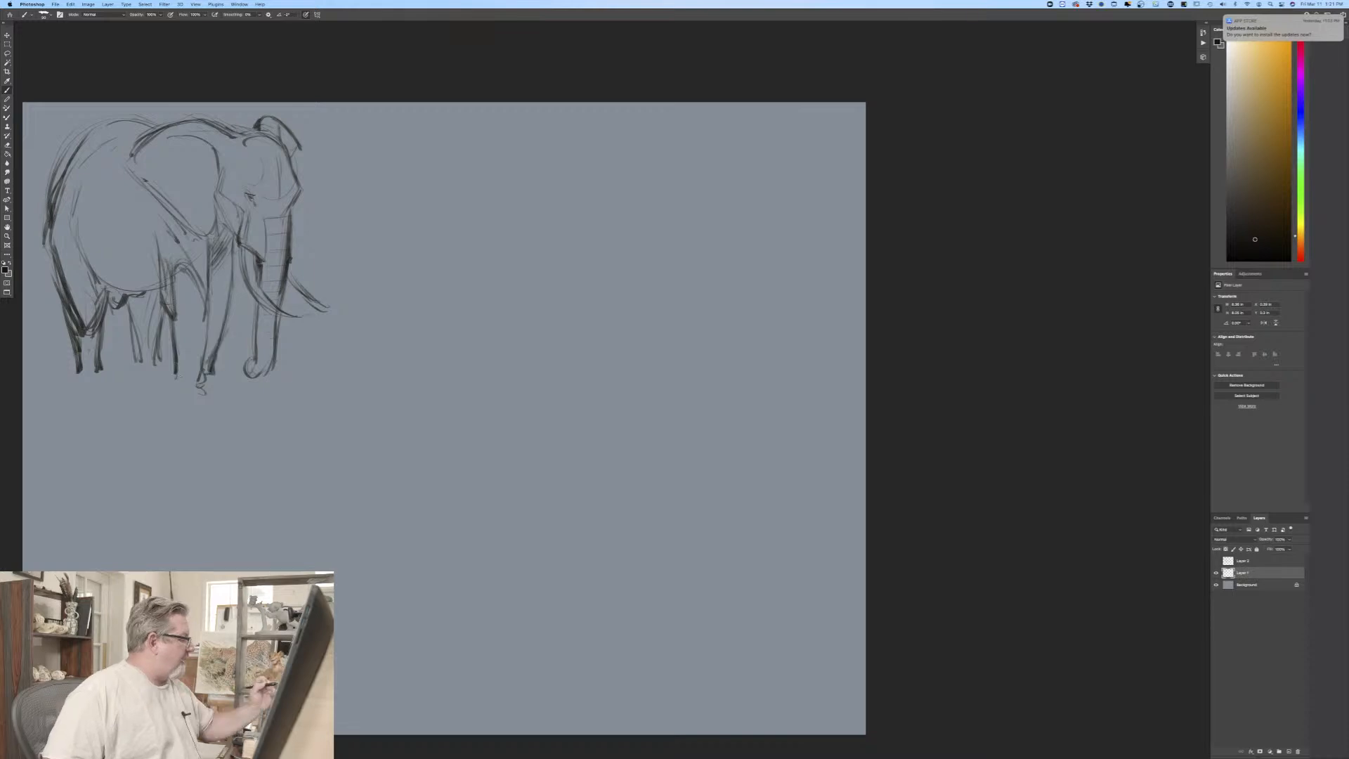
{"action": "left_click_drag", "start_coordinate": [172, 382], "coordinate": [222, 404]}
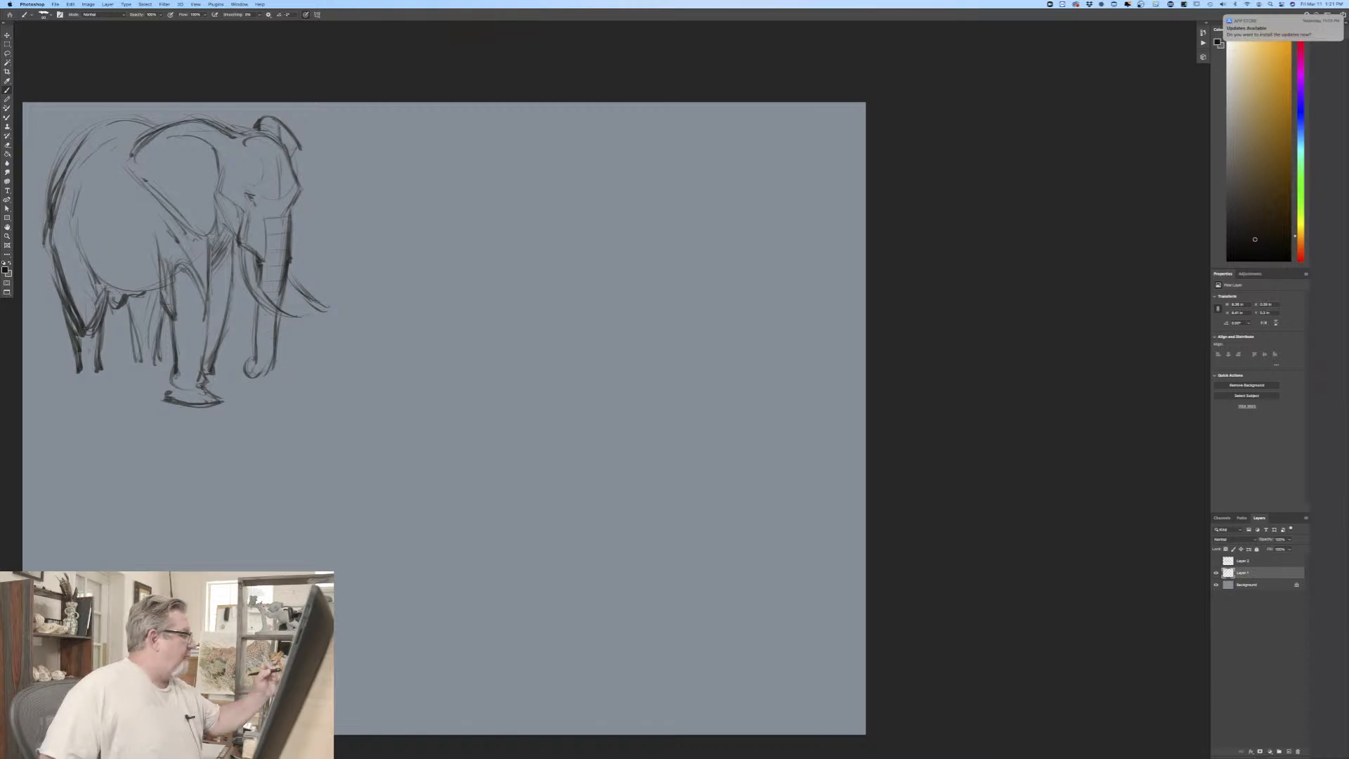
{"action": "mouse_move", "coordinate": [243, 247]}
{"action": "left_mouse_down"}
{"action": "mouse_move", "coordinate": [302, 318]}
{"action": "mouse_move", "coordinate": [313, 309]}
{"action": "mouse_move", "coordinate": [285, 283]}
{"action": "mouse_move", "coordinate": [310, 307]}
{"action": "left_mouse_up"}
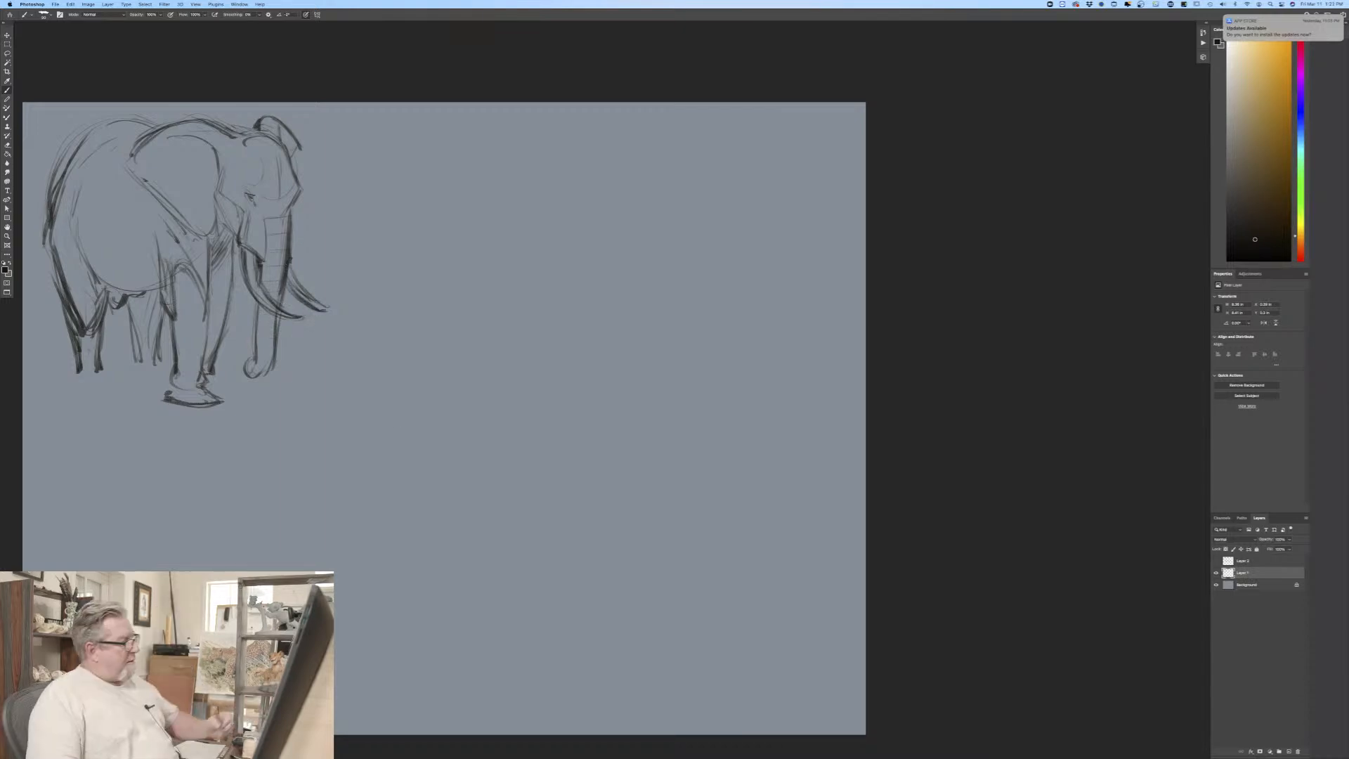
{"action": "left_click_drag", "start_coordinate": [603, 229], "coordinate": [578, 312]}
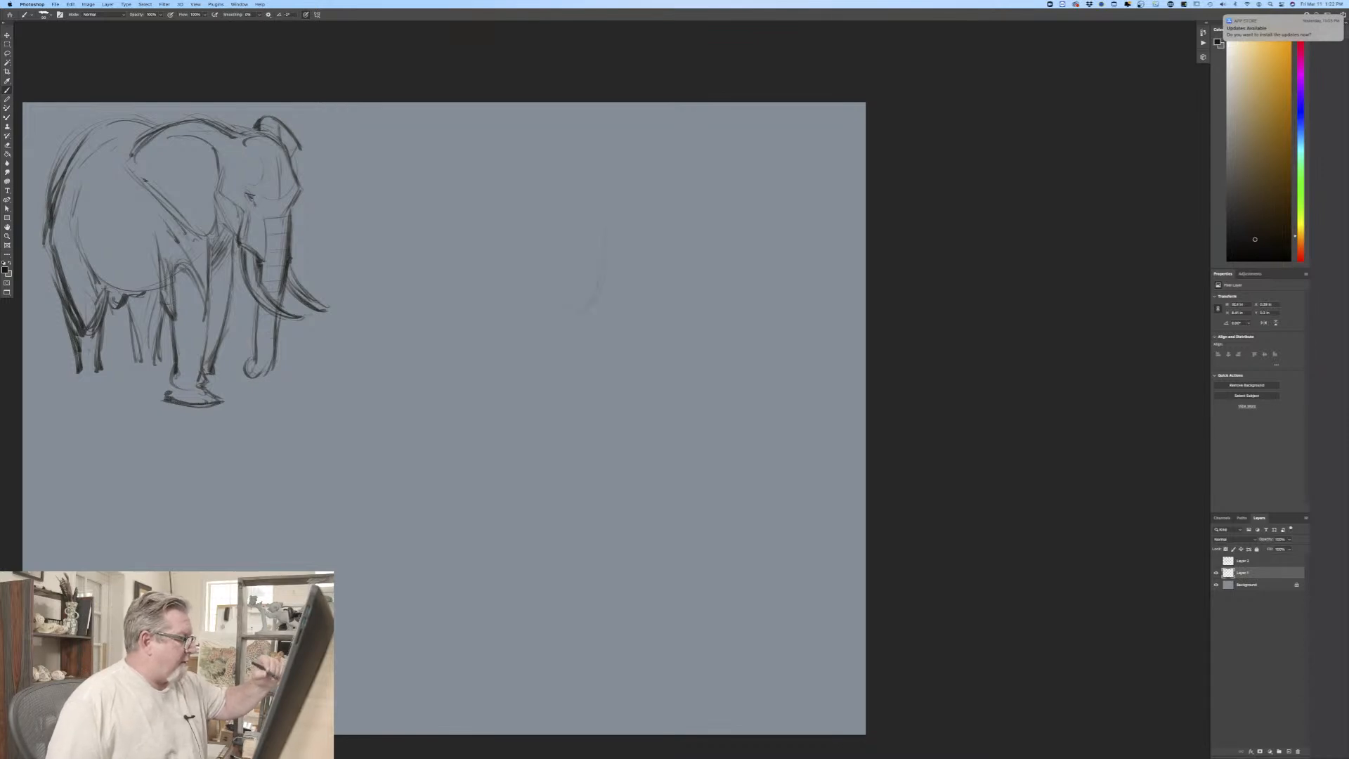
{"action": "mouse_move", "coordinate": [430, 166]}
{"action": "left_mouse_down"}
{"action": "mouse_move", "coordinate": [394, 216]}
{"action": "mouse_move", "coordinate": [617, 257]}
{"action": "left_mouse_up"}
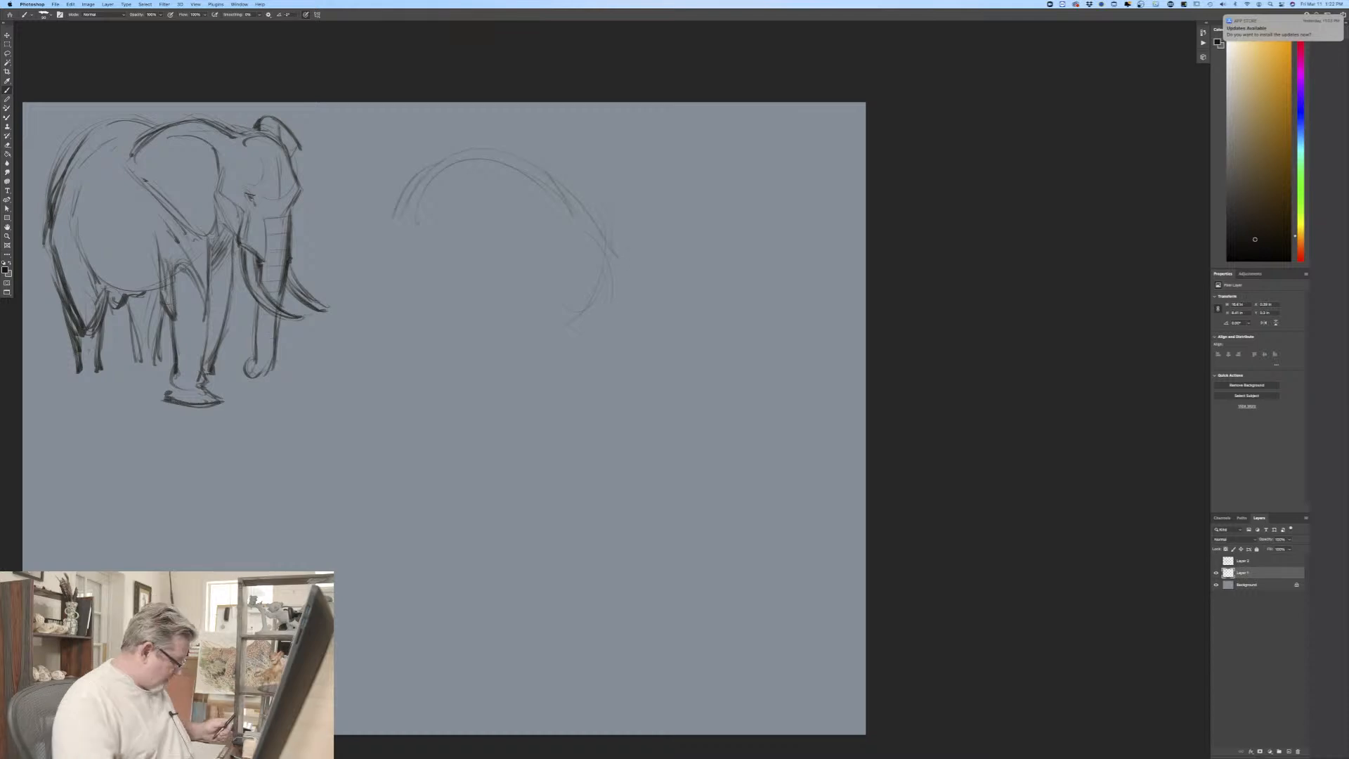
{"action": "key", "text": "super+z"}
{"action": "key", "text": "super+z"}
{"action": "key", "text": "super+z"}
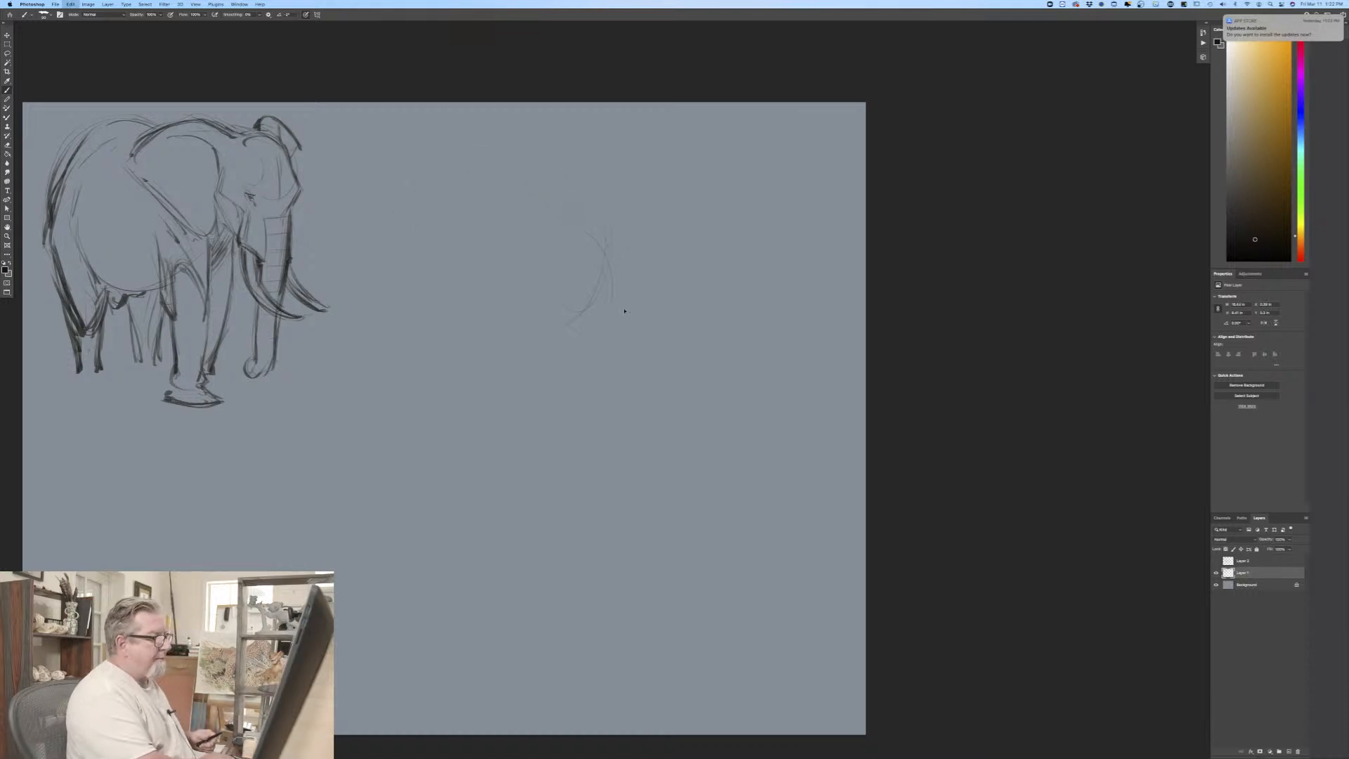
{"action": "key", "text": "super+z"}
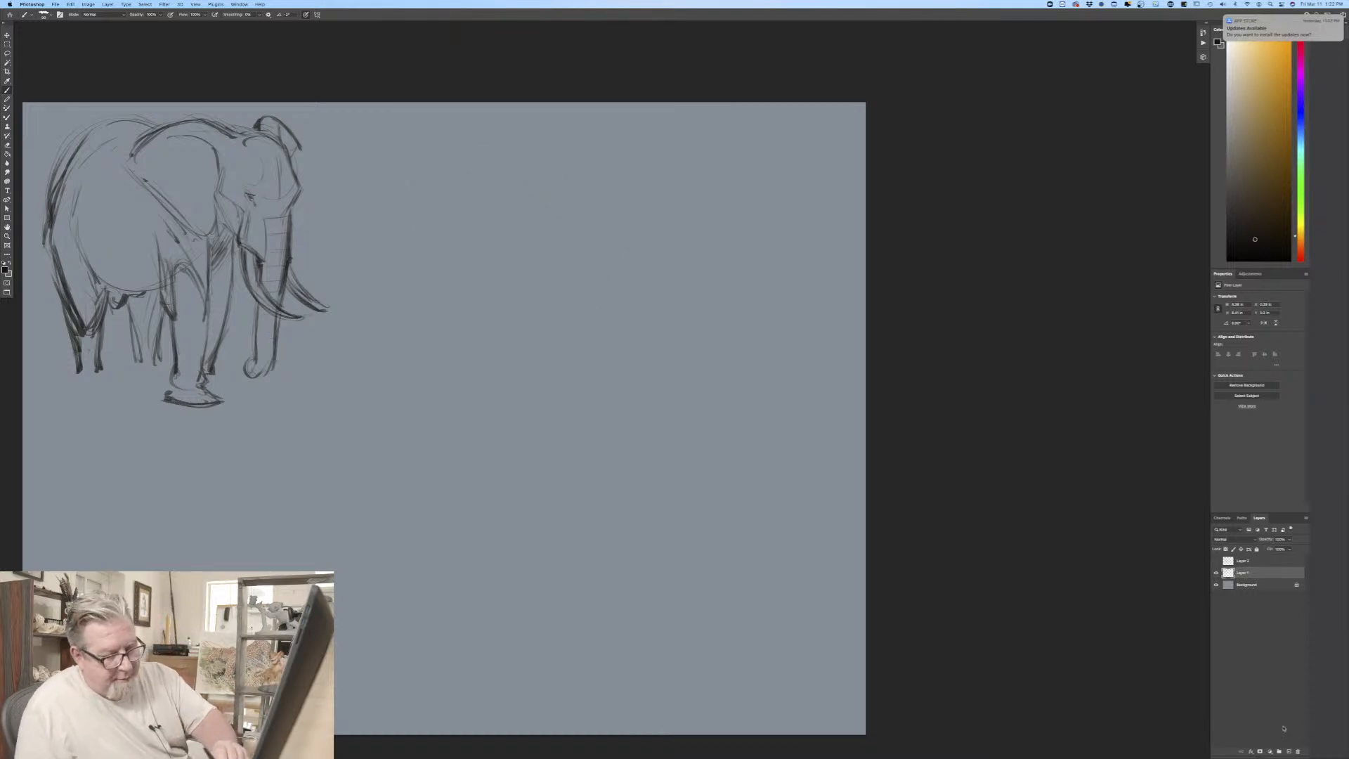
Step: Add a new layer above the first elephant's layer and lightly sketch a third elephant's forehead, crown and neck line
{"action": "left_click", "coordinate": [1286, 752]}
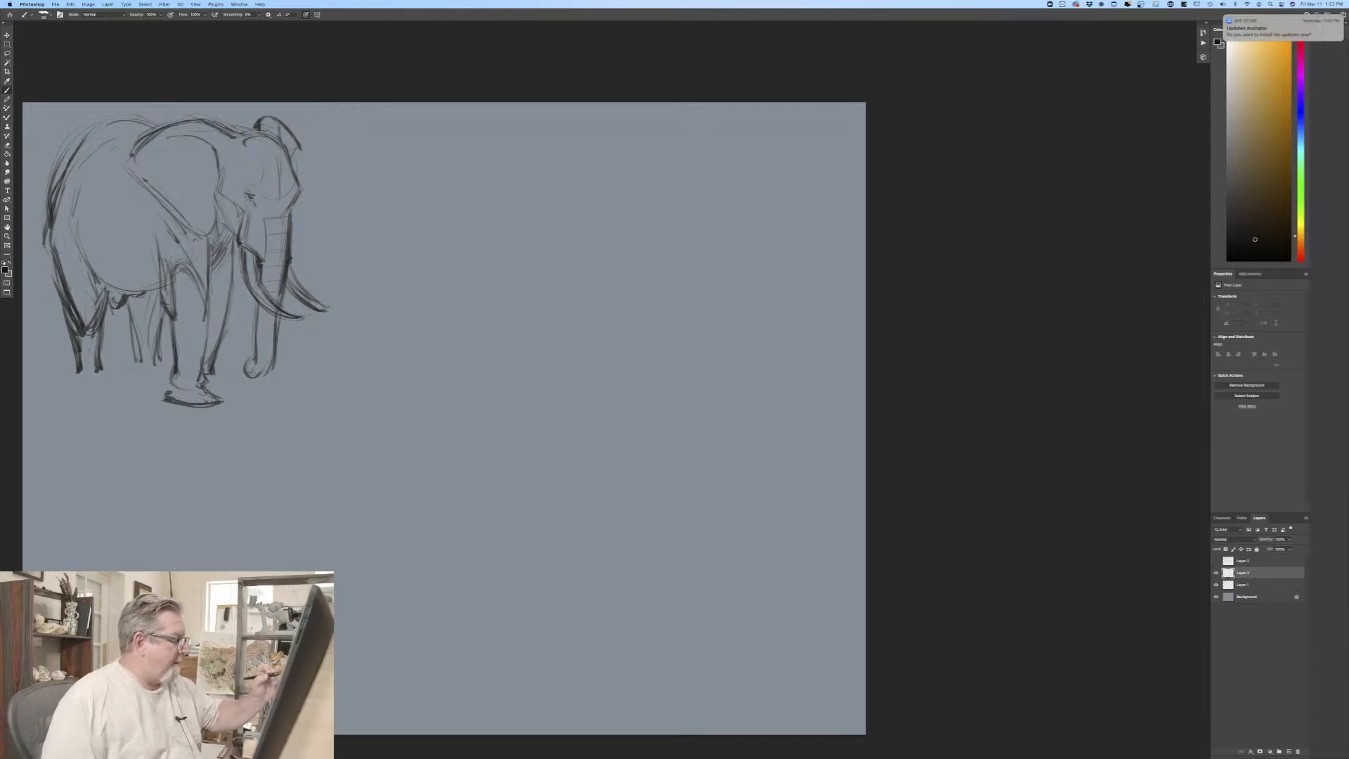
{"action": "left_click_drag", "start_coordinate": [558, 284], "coordinate": [567, 282]}
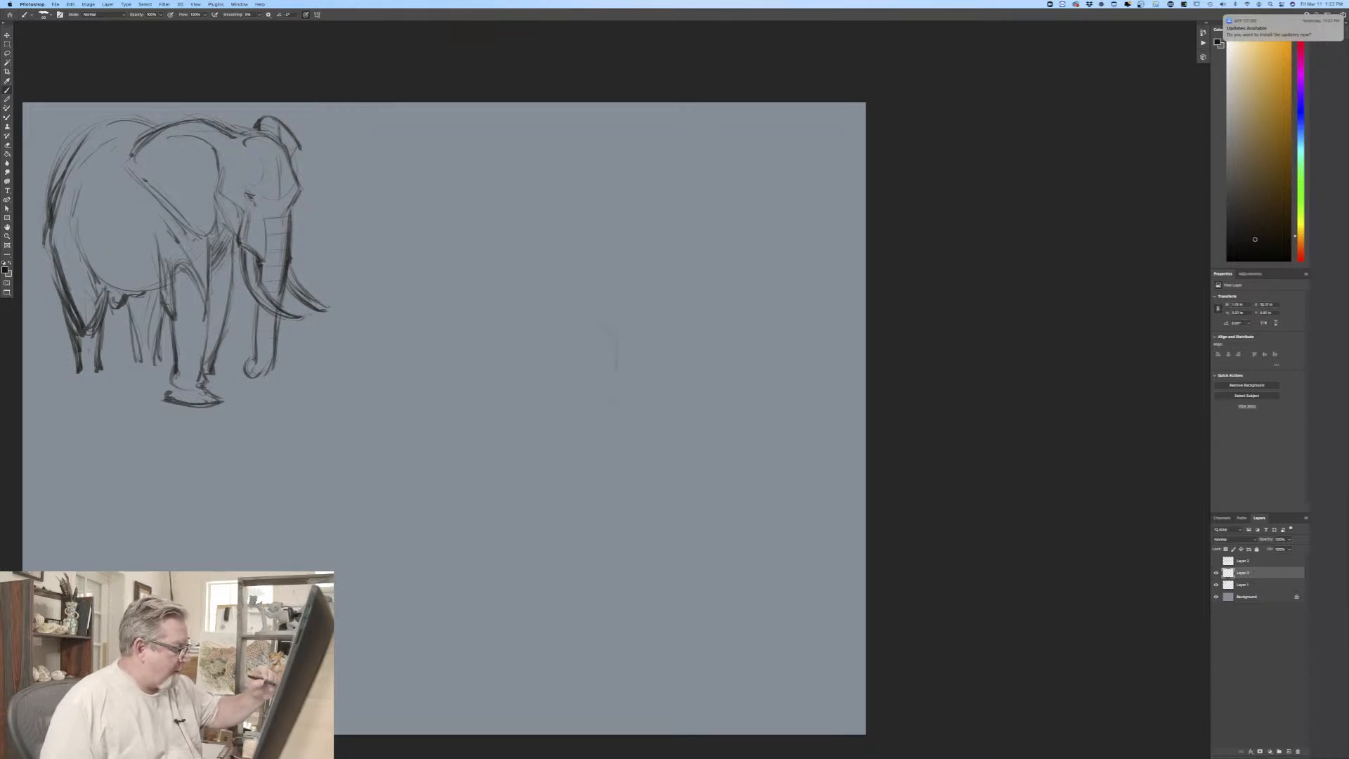
{"action": "left_click_drag", "start_coordinate": [562, 330], "coordinate": [616, 348]}
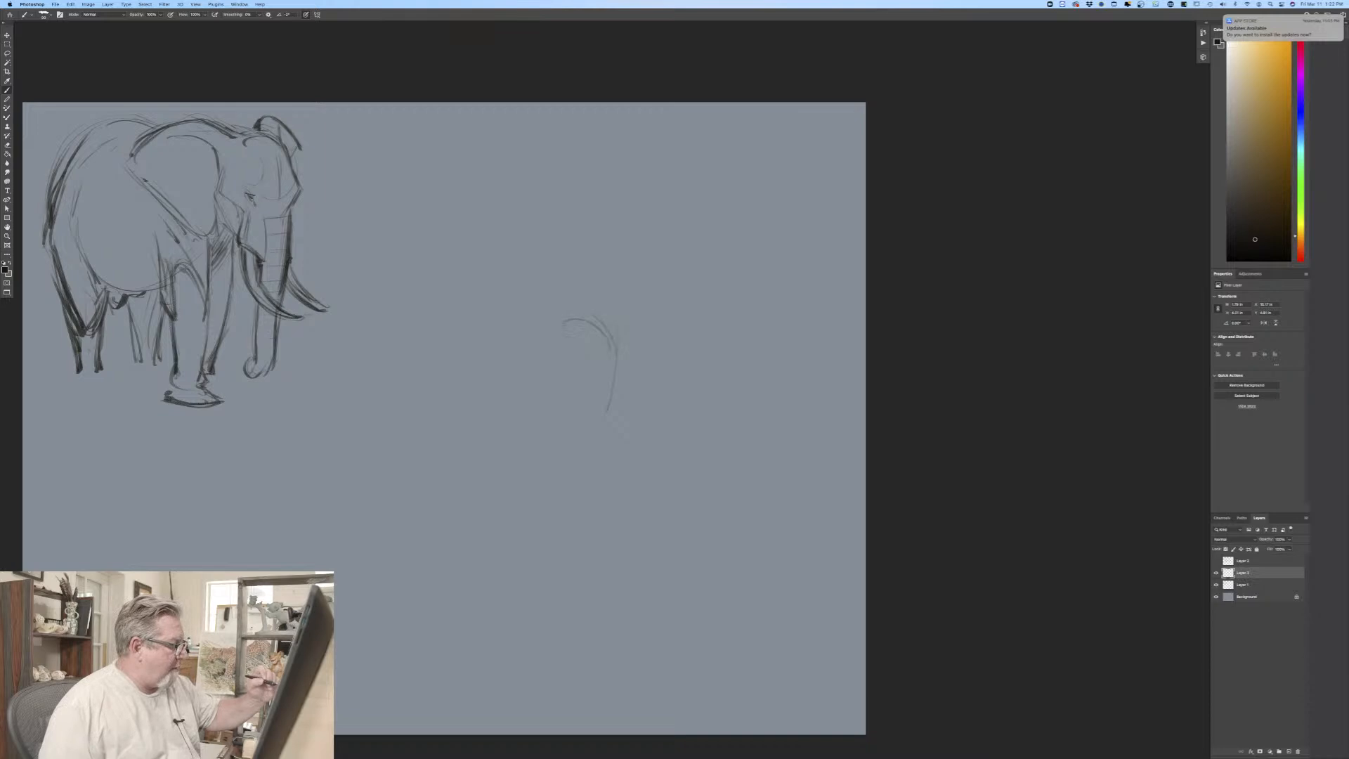
{"action": "left_click_drag", "start_coordinate": [555, 276], "coordinate": [584, 315]}
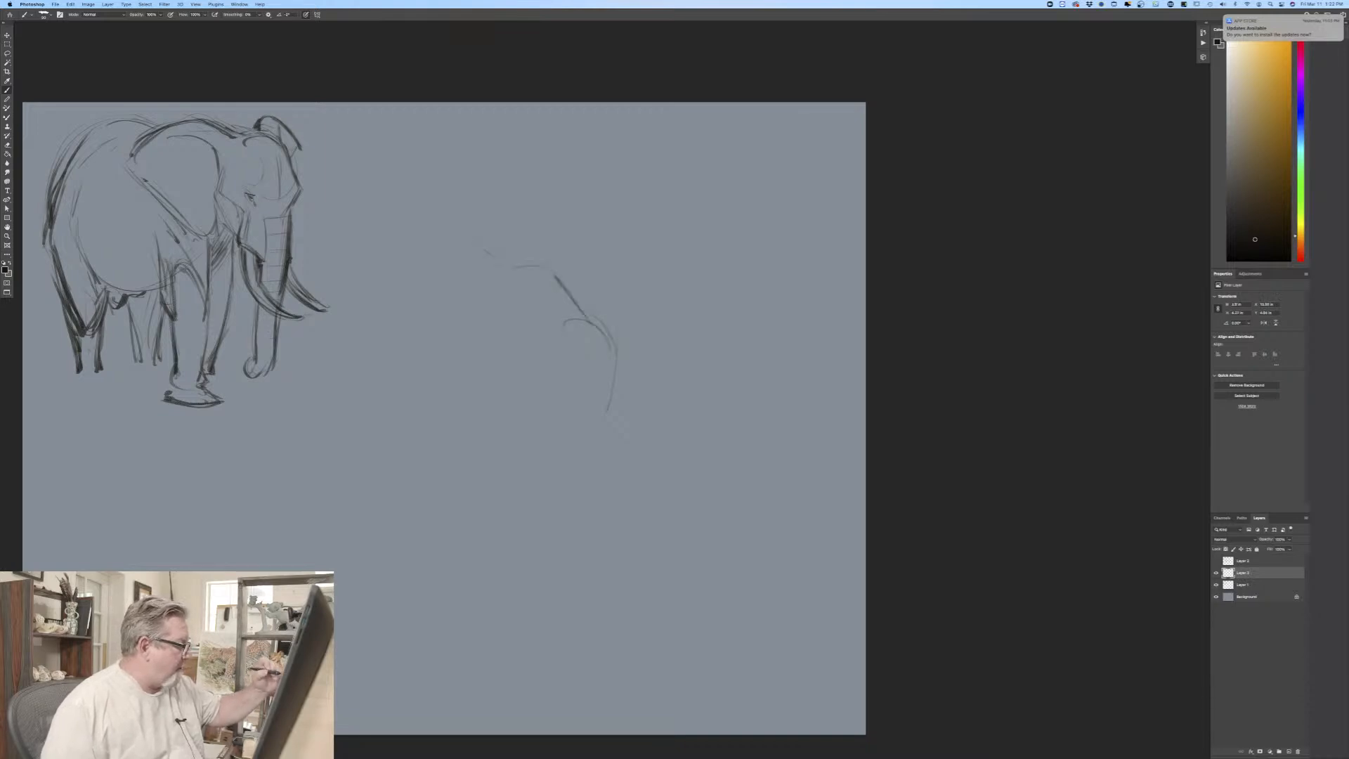
Step: Sketch the third elephant's arched back and rump, joining the back to the head with a darker shoulder and neck contour
{"action": "mouse_move", "coordinate": [492, 254]}
{"action": "left_mouse_down"}
{"action": "mouse_move", "coordinate": [411, 255]}
{"action": "mouse_move", "coordinate": [379, 289]}
{"action": "mouse_move", "coordinate": [356, 376]}
{"action": "left_mouse_up"}
{"action": "left_click_drag", "start_coordinate": [392, 263], "coordinate": [380, 341]}
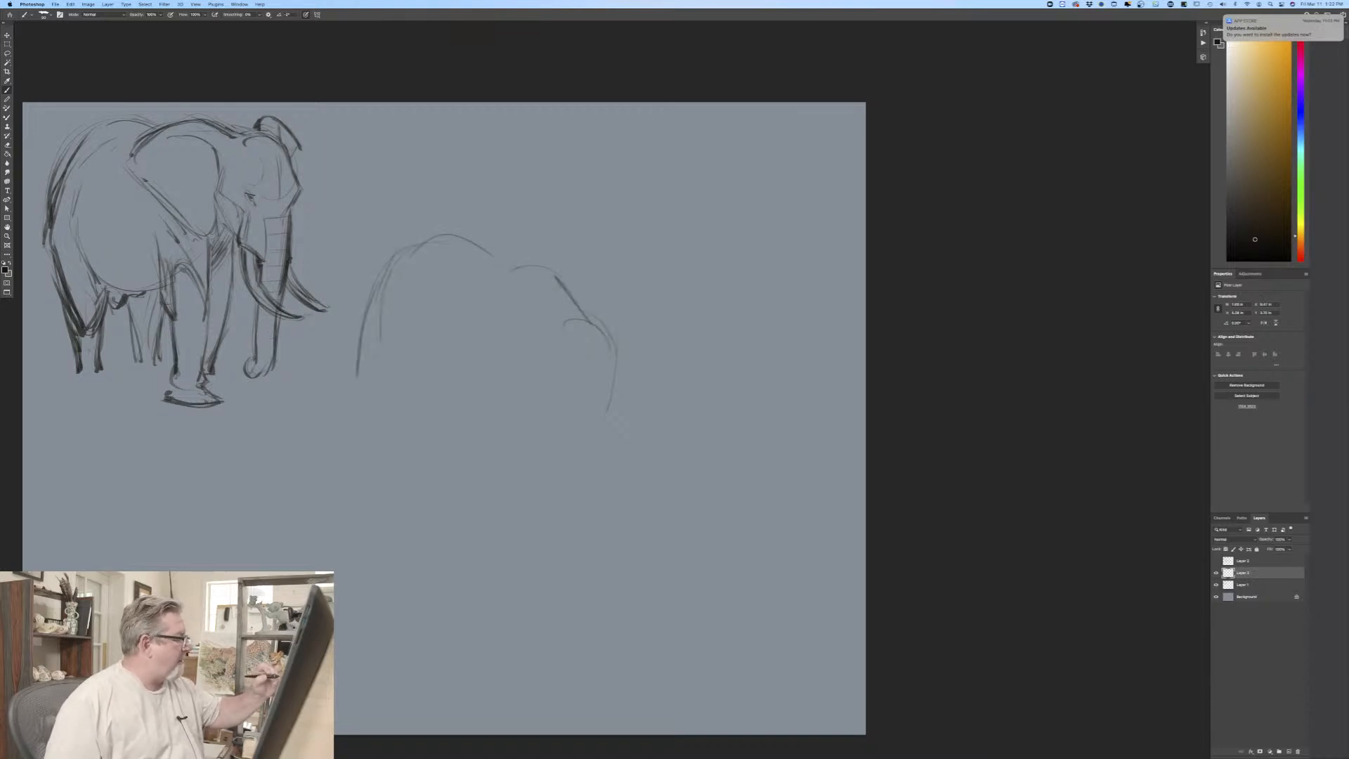
{"action": "left_click_drag", "start_coordinate": [406, 248], "coordinate": [490, 266]}
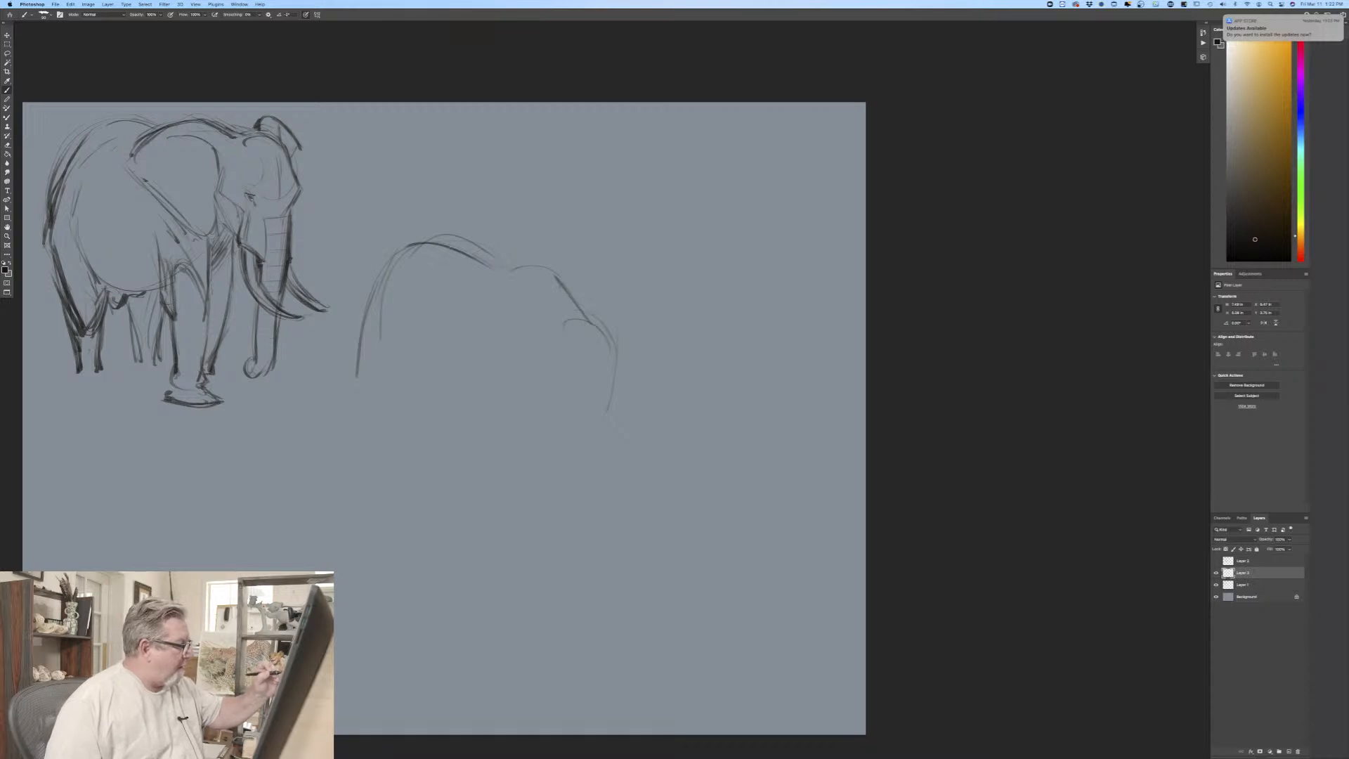
{"action": "left_click_drag", "start_coordinate": [383, 274], "coordinate": [348, 387]}
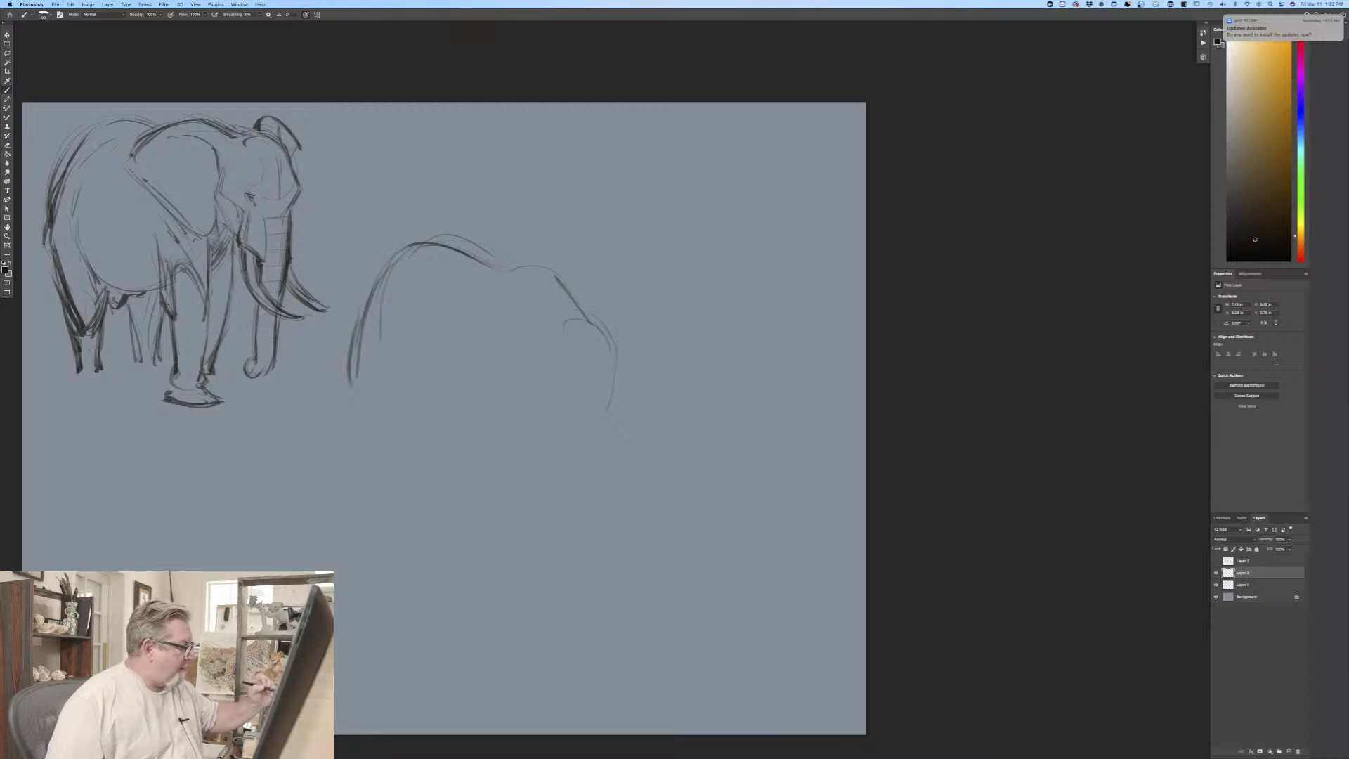
{"action": "mouse_move", "coordinate": [495, 260]}
{"action": "left_mouse_down"}
{"action": "mouse_move", "coordinate": [541, 270]}
{"action": "mouse_move", "coordinate": [617, 339]}
{"action": "left_mouse_up"}
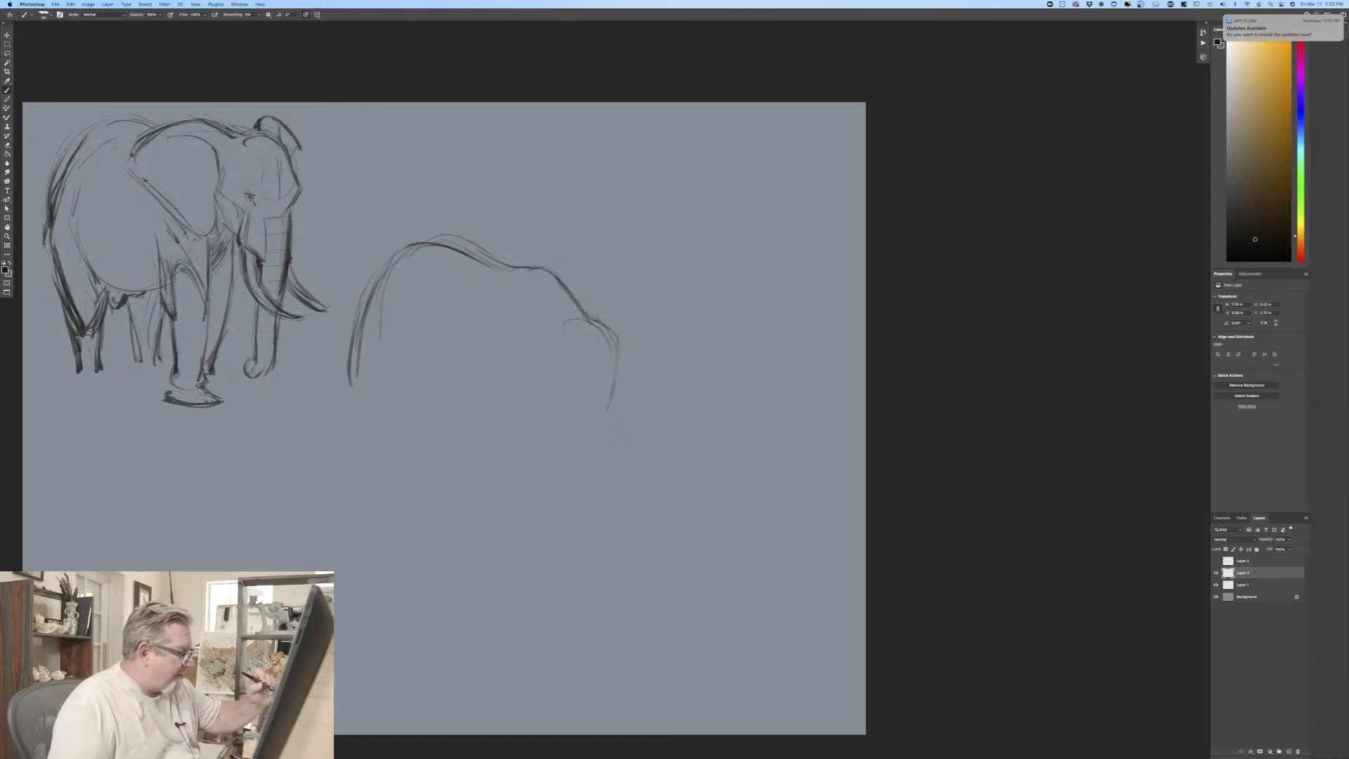
Step: Mark the third elephant's dark brow bump and draw the far ear's curved outline behind the head
{"action": "left_click_drag", "start_coordinate": [617, 377], "coordinate": [620, 386]}
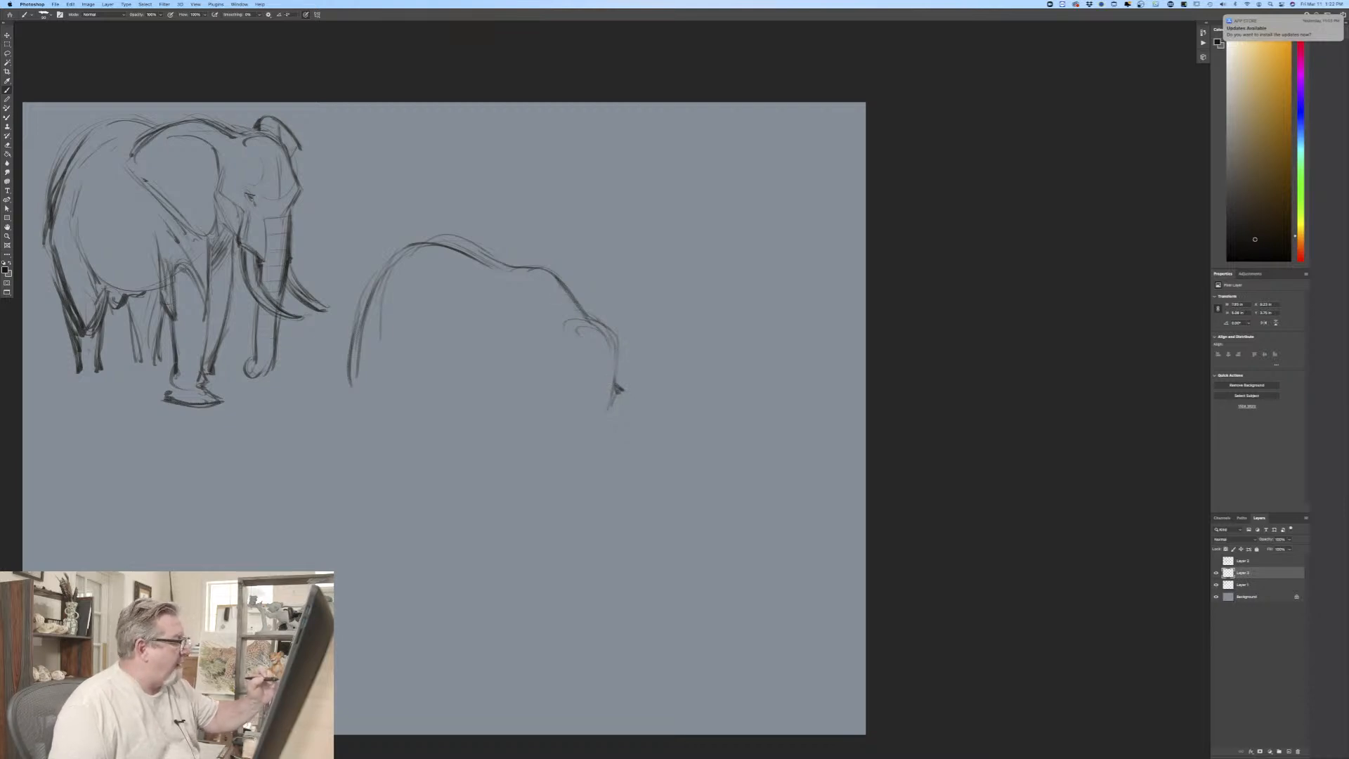
{"action": "left_click_drag", "start_coordinate": [592, 313], "coordinate": [604, 292]}
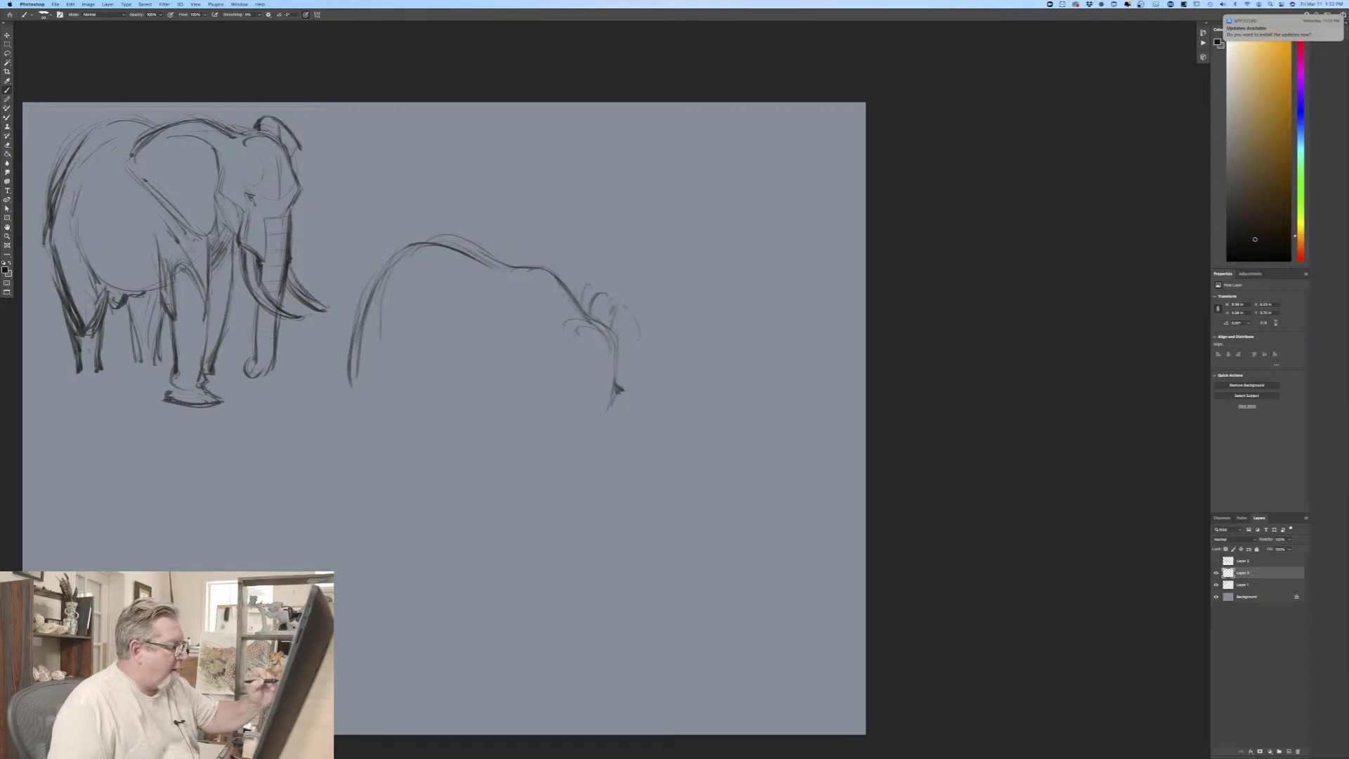
{"action": "left_click_drag", "start_coordinate": [612, 297], "coordinate": [638, 335]}
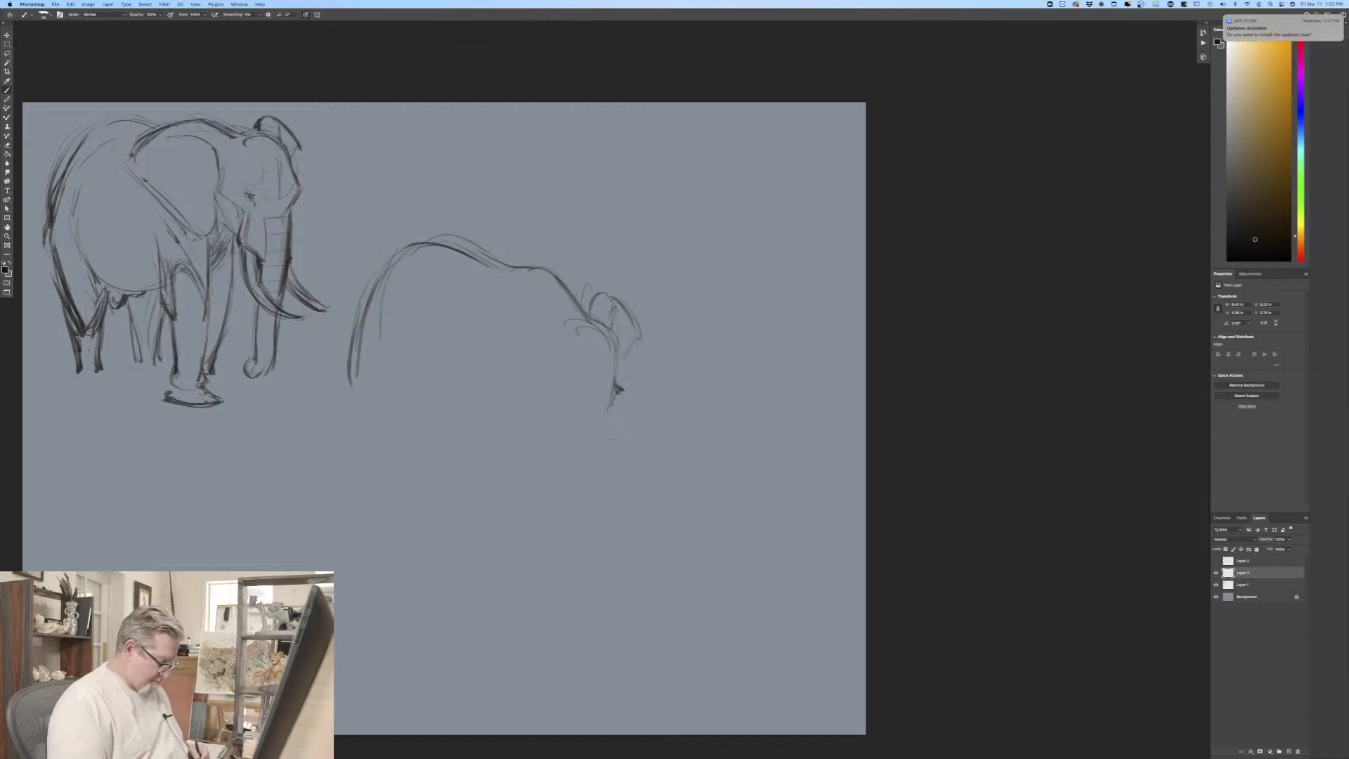
{"action": "key", "text": "super+plus"}
{"action": "left_click_drag", "start_coordinate": [430, 568], "coordinate": [621, 551]}
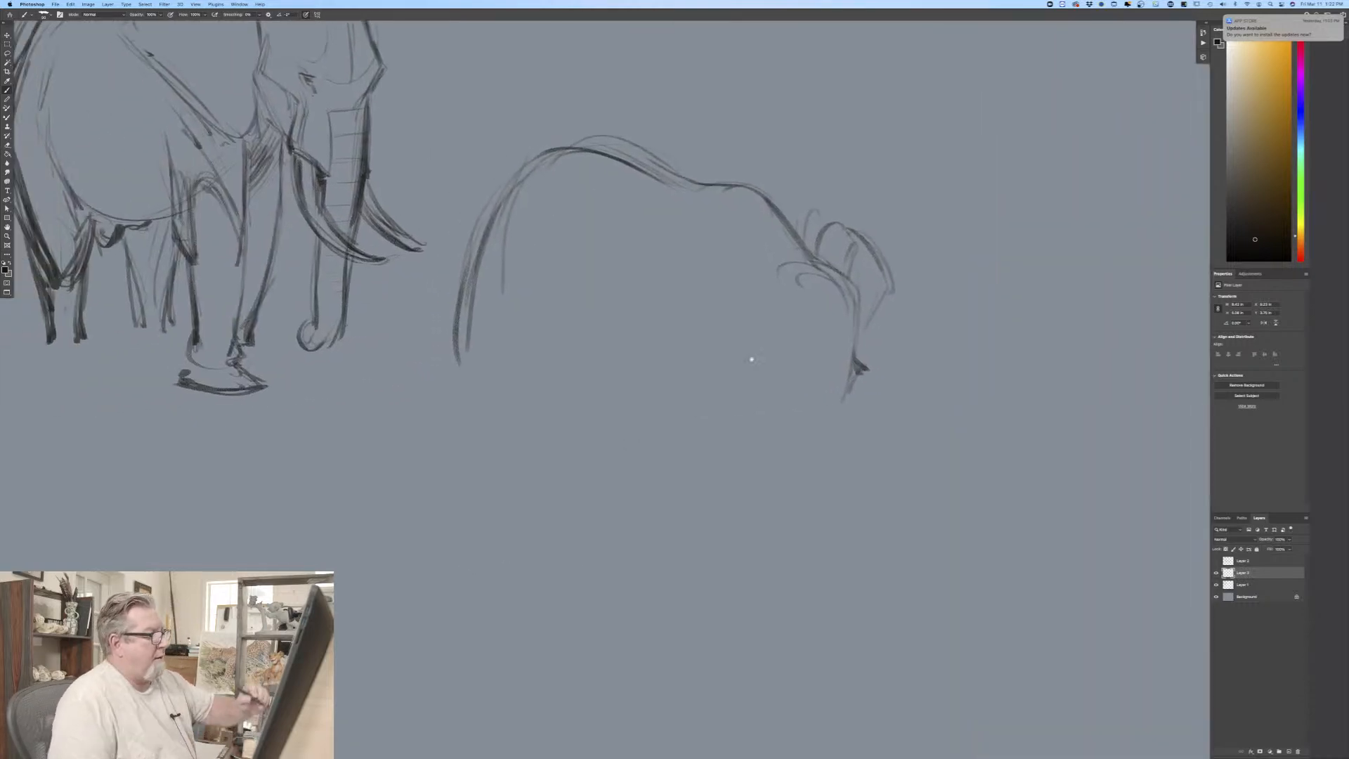
{"action": "left_click_drag", "start_coordinate": [838, 251], "coordinate": [859, 227]}
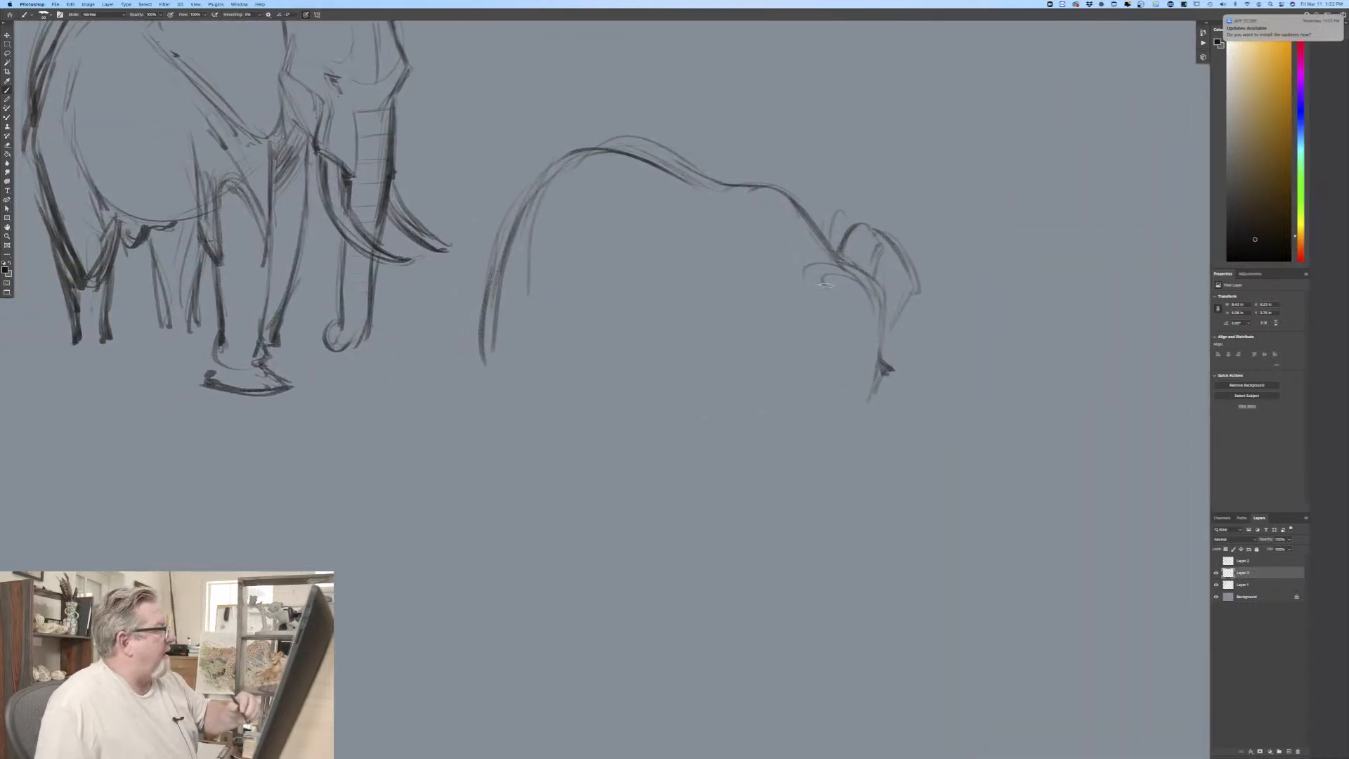
Step: Add a small curve on the third elephant's crown and draw the near ear's arched top edge
{"action": "left_click_drag", "start_coordinate": [826, 284], "coordinate": [835, 278]}
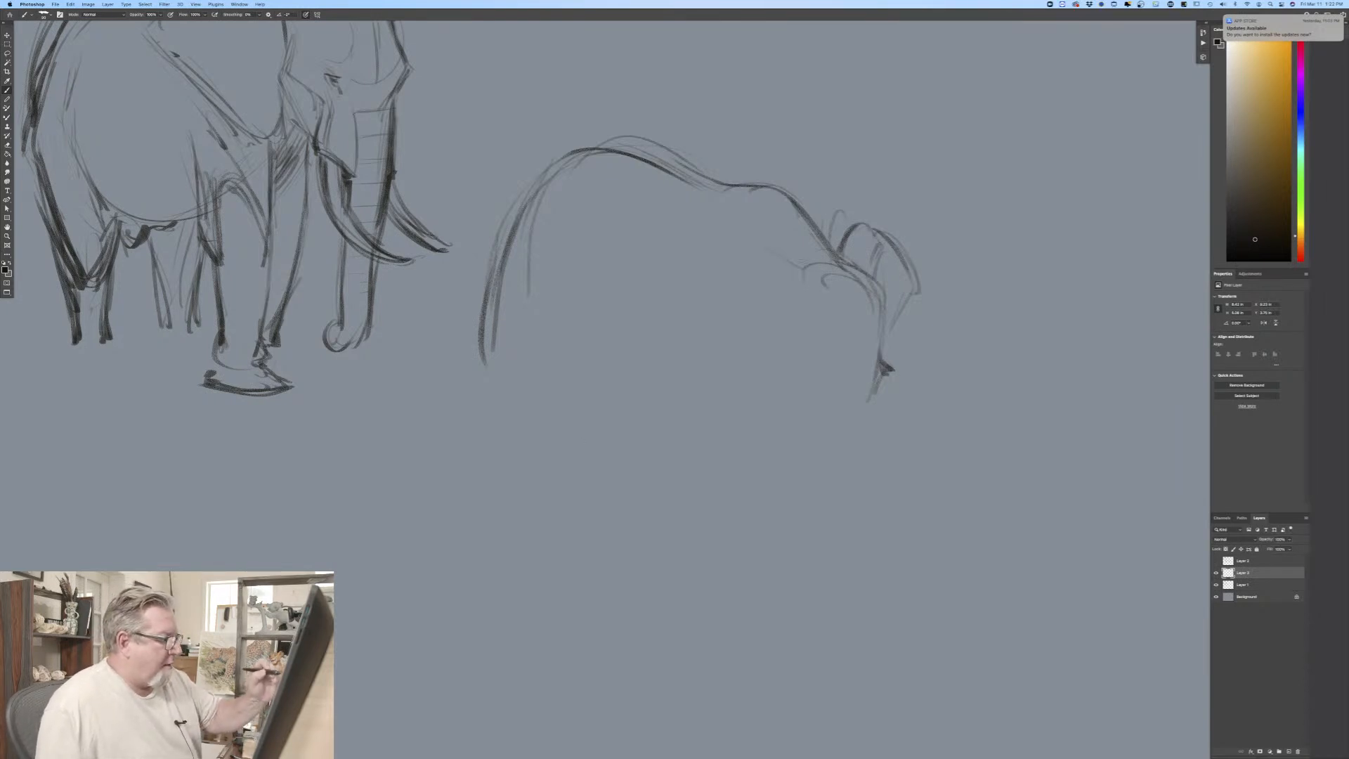
{"action": "mouse_move", "coordinate": [795, 263]}
{"action": "left_mouse_down"}
{"action": "mouse_move", "coordinate": [733, 230]}
{"action": "mouse_move", "coordinate": [657, 281]}
{"action": "left_mouse_up"}
{"action": "mouse_move", "coordinate": [695, 238]}
{"action": "left_mouse_down"}
{"action": "mouse_move", "coordinate": [636, 316]}
{"action": "mouse_move", "coordinate": [657, 268]}
{"action": "left_mouse_up"}
{"action": "left_click_drag", "start_coordinate": [787, 254], "coordinate": [662, 279]}
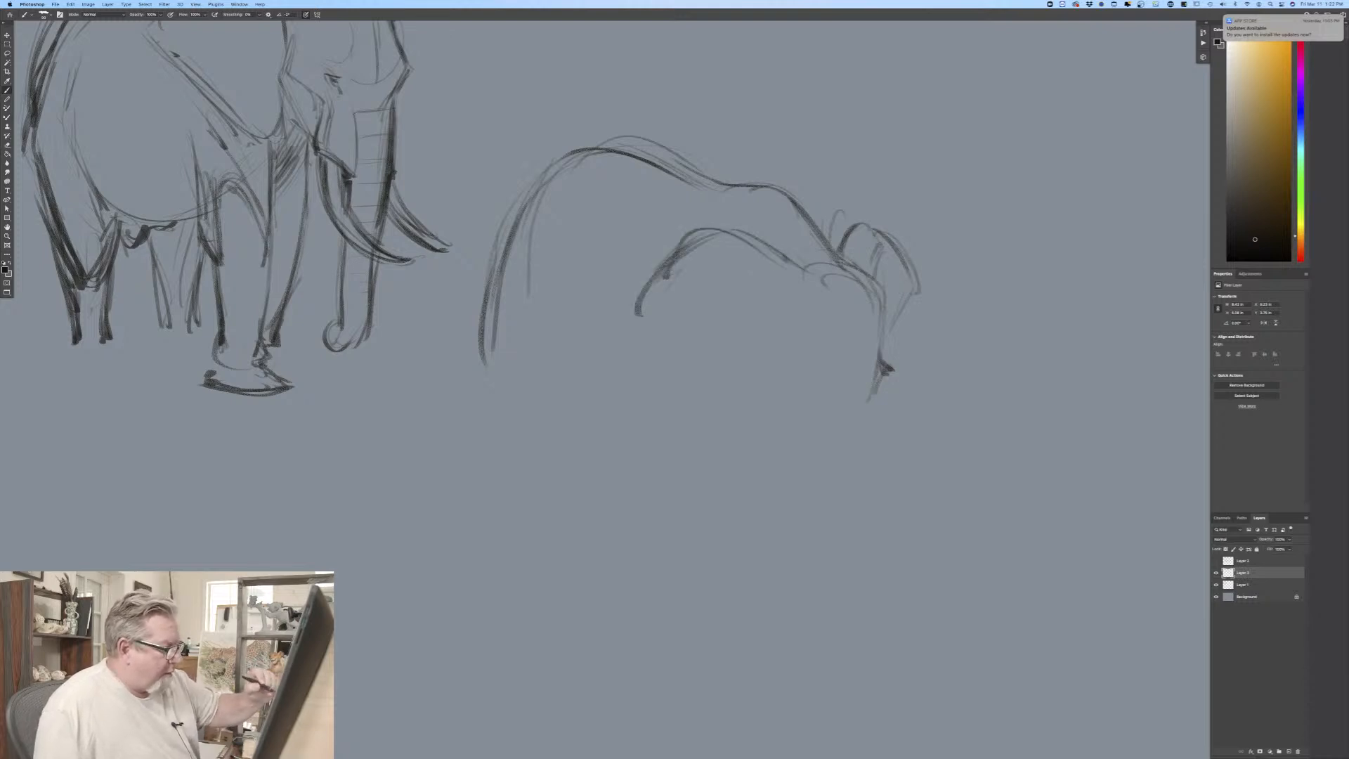
Step: Sketch the third elephant's eye socket, temple and cheek edges, and draw the long front edge of the trunk
{"action": "mouse_move", "coordinate": [842, 329]}
{"action": "left_mouse_down"}
{"action": "mouse_move", "coordinate": [812, 358]}
{"action": "mouse_move", "coordinate": [817, 380]}
{"action": "left_mouse_up"}
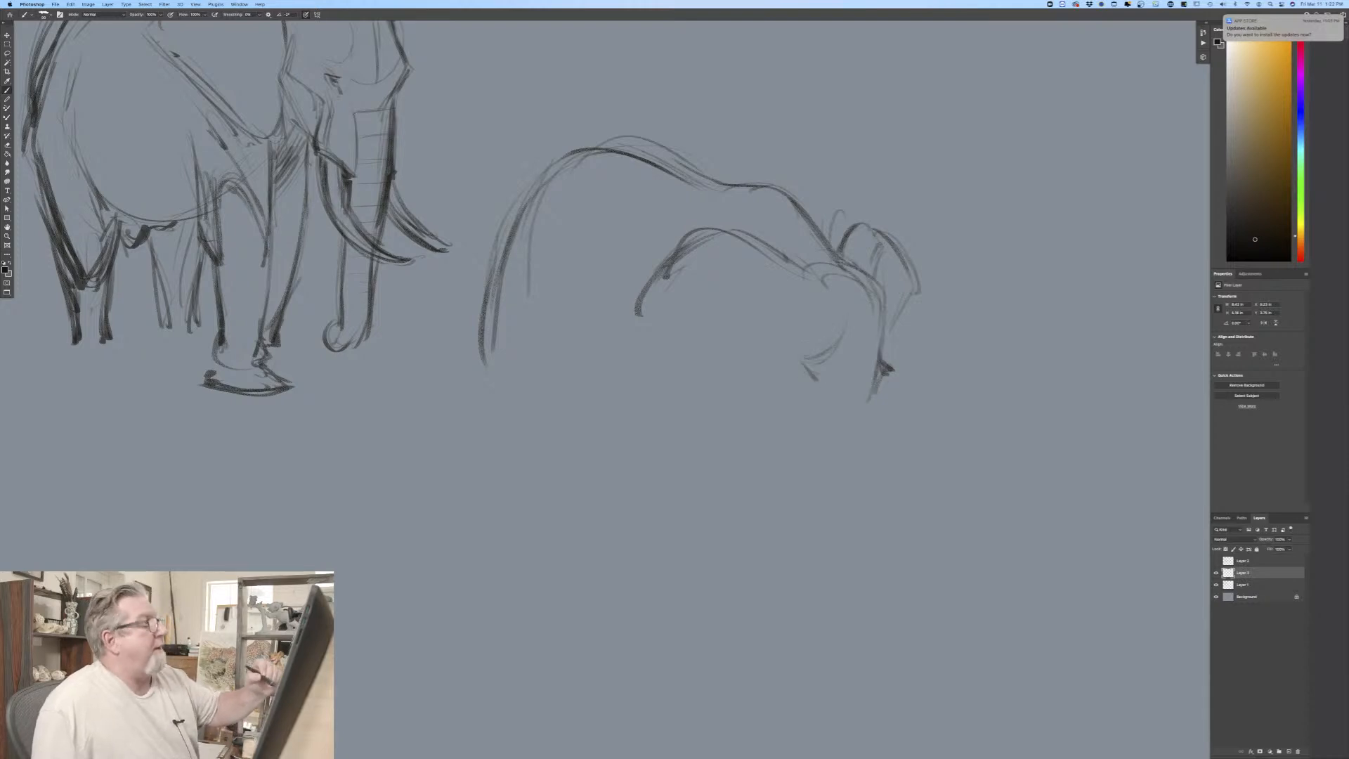
{"action": "left_click_drag", "start_coordinate": [751, 353], "coordinate": [778, 418]}
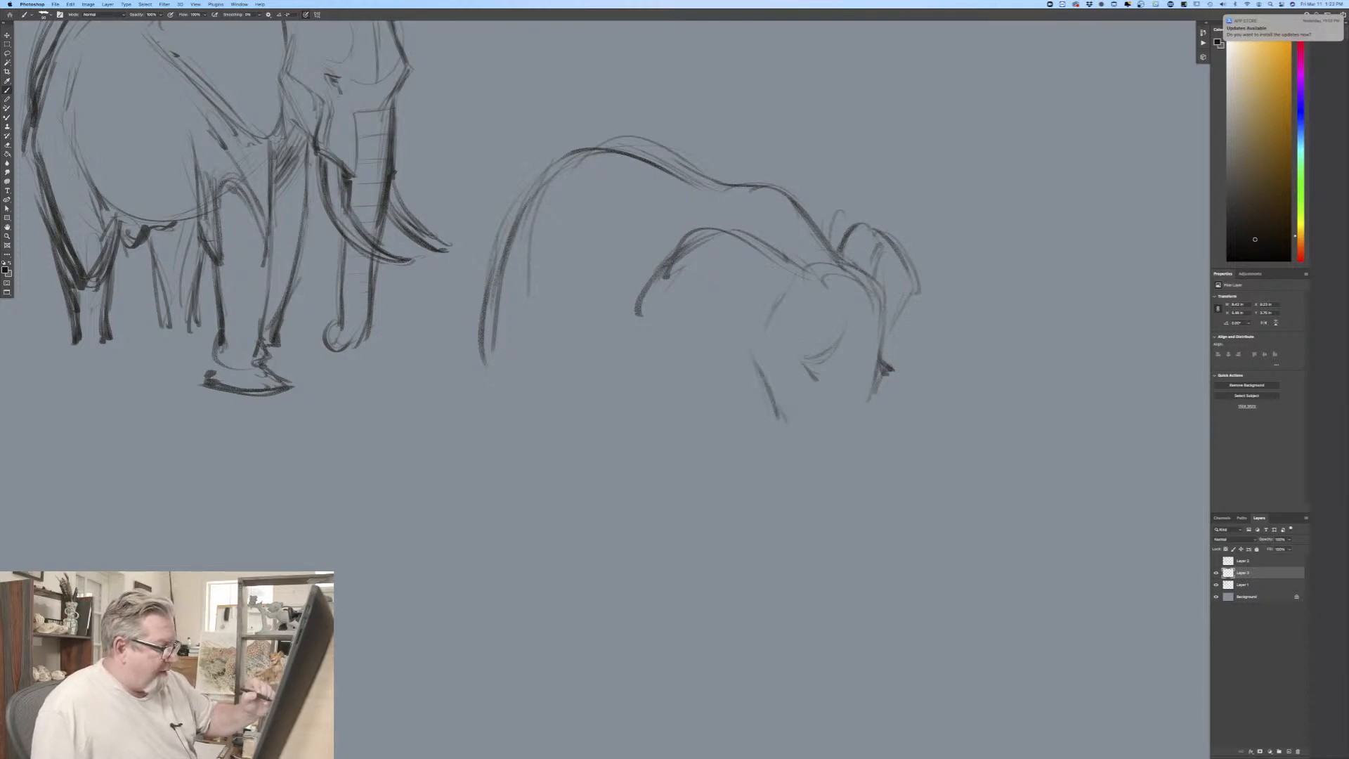
{"action": "mouse_move", "coordinate": [788, 287]}
{"action": "left_mouse_down"}
{"action": "mouse_move", "coordinate": [746, 351]}
{"action": "mouse_move", "coordinate": [791, 443]}
{"action": "left_mouse_up"}
{"action": "mouse_move", "coordinate": [871, 274]}
{"action": "left_mouse_down"}
{"action": "mouse_move", "coordinate": [887, 365]}
{"action": "mouse_move", "coordinate": [829, 419]}
{"action": "left_mouse_up"}
{"action": "left_click_drag", "start_coordinate": [887, 369], "coordinate": [863, 552]}
{"action": "left_click_drag", "start_coordinate": [875, 416], "coordinate": [837, 627]}
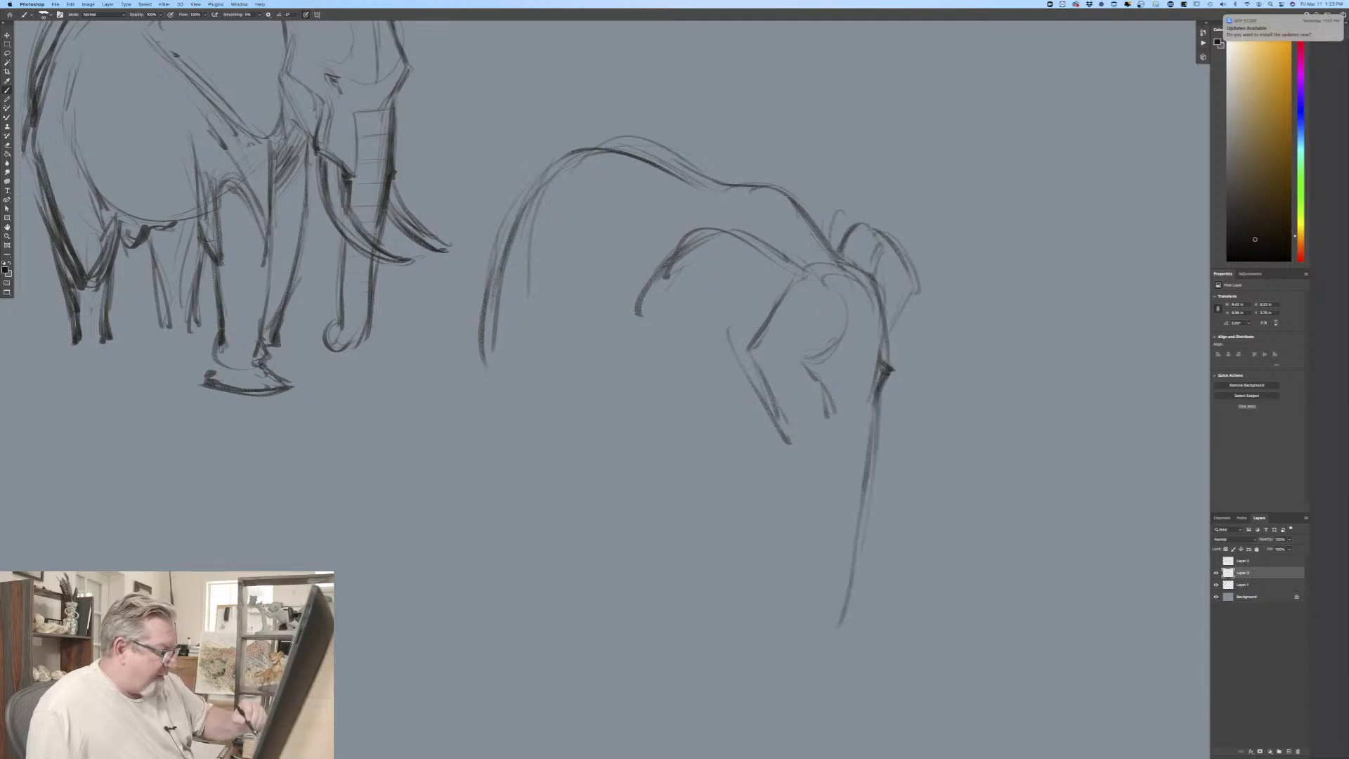
Step: Draw the third elephant's eye with surrounding folds, add an inner forehead-to-trunk contour, and mark the cheek edge below the eye
{"action": "left_click_drag", "start_coordinate": [770, 357], "coordinate": [784, 378]}
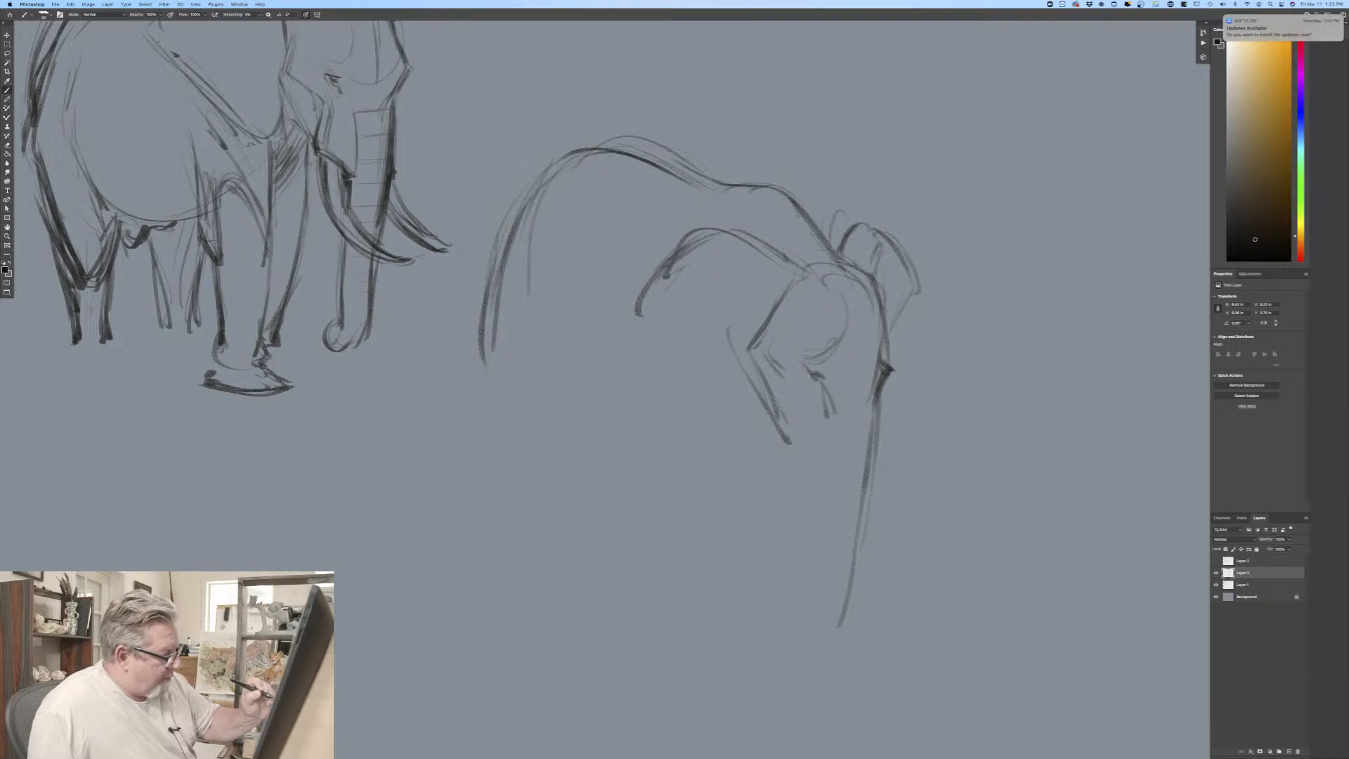
{"action": "mouse_move", "coordinate": [818, 382]}
{"action": "left_mouse_down"}
{"action": "mouse_move", "coordinate": [807, 366]}
{"action": "mouse_move", "coordinate": [806, 388]}
{"action": "mouse_move", "coordinate": [834, 339]}
{"action": "left_mouse_up"}
{"action": "left_click_drag", "start_coordinate": [849, 288], "coordinate": [868, 422]}
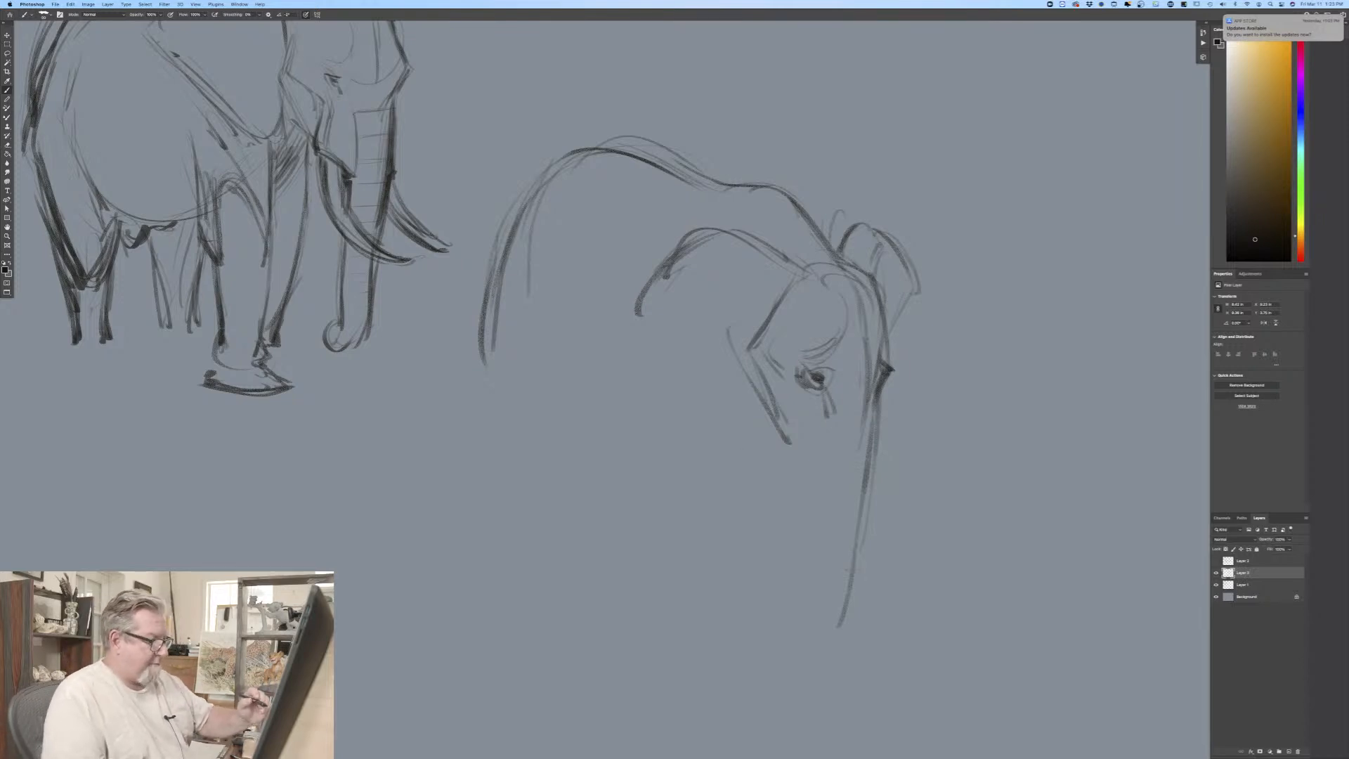
{"action": "left_click_drag", "start_coordinate": [812, 418], "coordinate": [798, 452]}
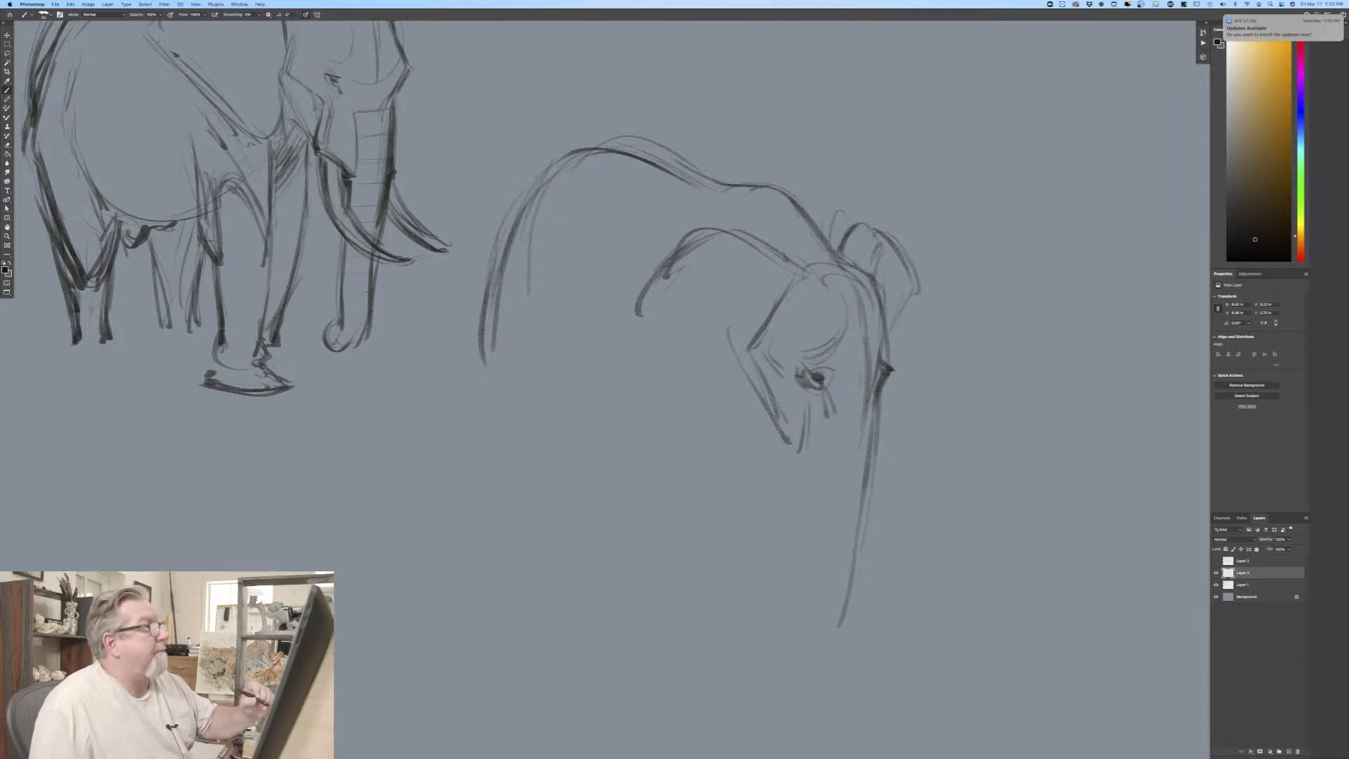
Step: Mark the third elephant's lower cheek and trunk front, and outline the near ear from its arched top to its ragged lower edge
{"action": "mouse_move", "coordinate": [800, 400]}
{"action": "left_mouse_down"}
{"action": "mouse_move", "coordinate": [787, 460]}
{"action": "mouse_move", "coordinate": [823, 476]}
{"action": "left_mouse_up"}
{"action": "left_click_drag", "start_coordinate": [879, 430], "coordinate": [869, 461]}
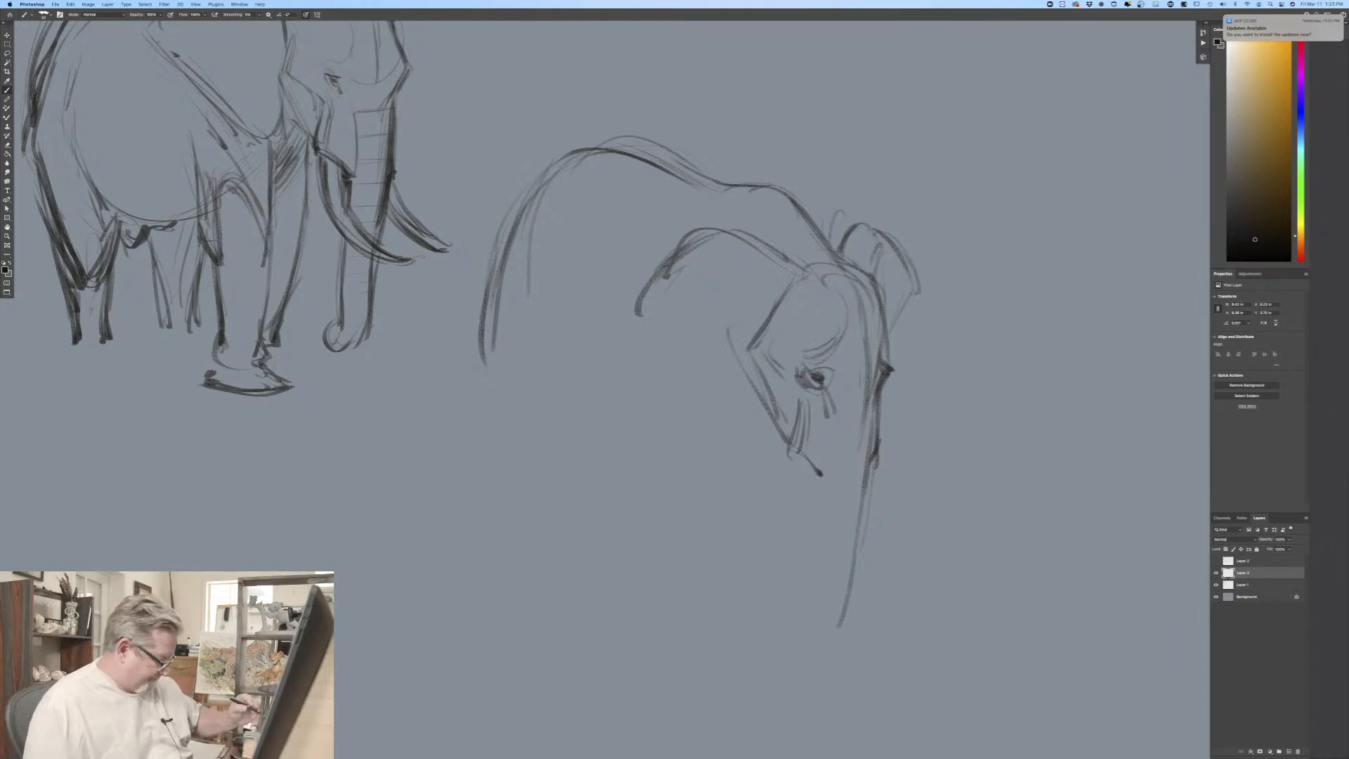
{"action": "left_click_drag", "start_coordinate": [322, 484], "coordinate": [282, 407]}
{"action": "key", "text": "super+minus"}
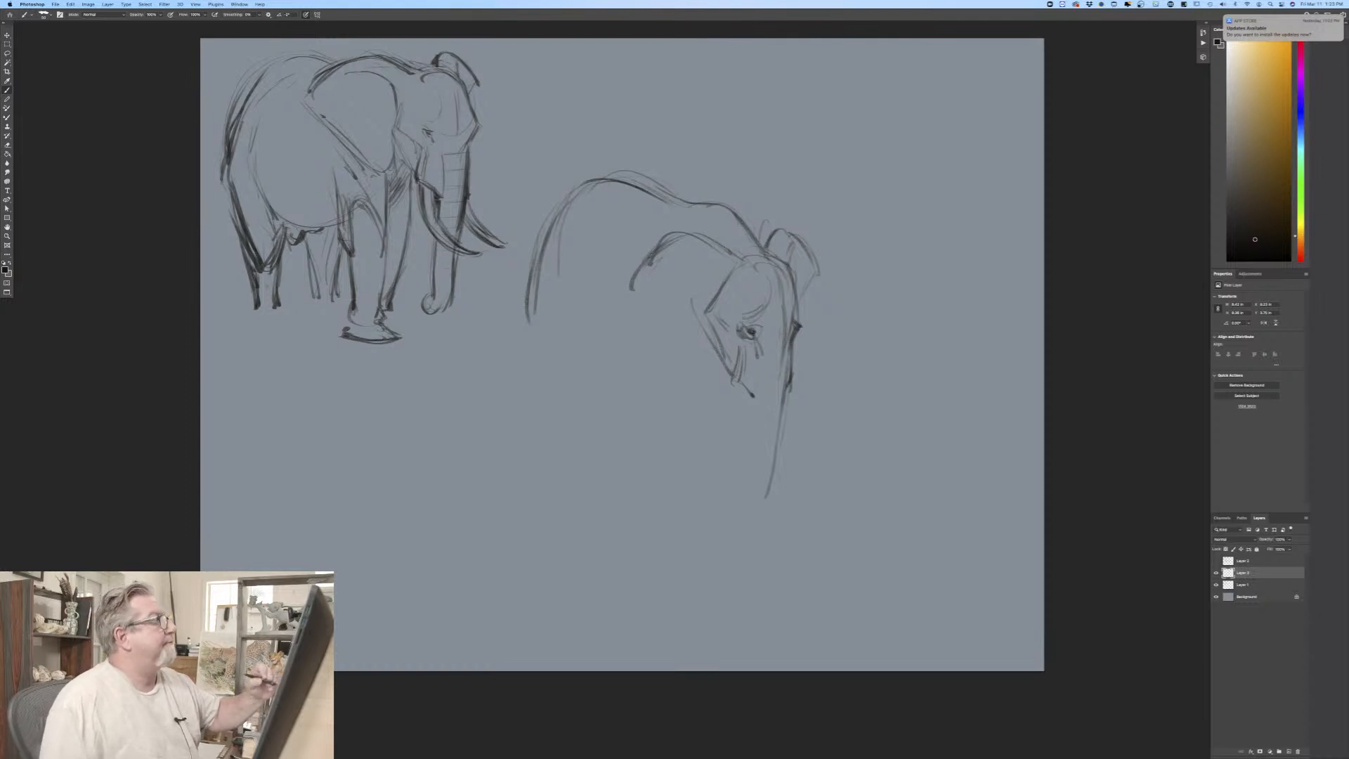
{"action": "left_click_drag", "start_coordinate": [713, 349], "coordinate": [699, 369]}
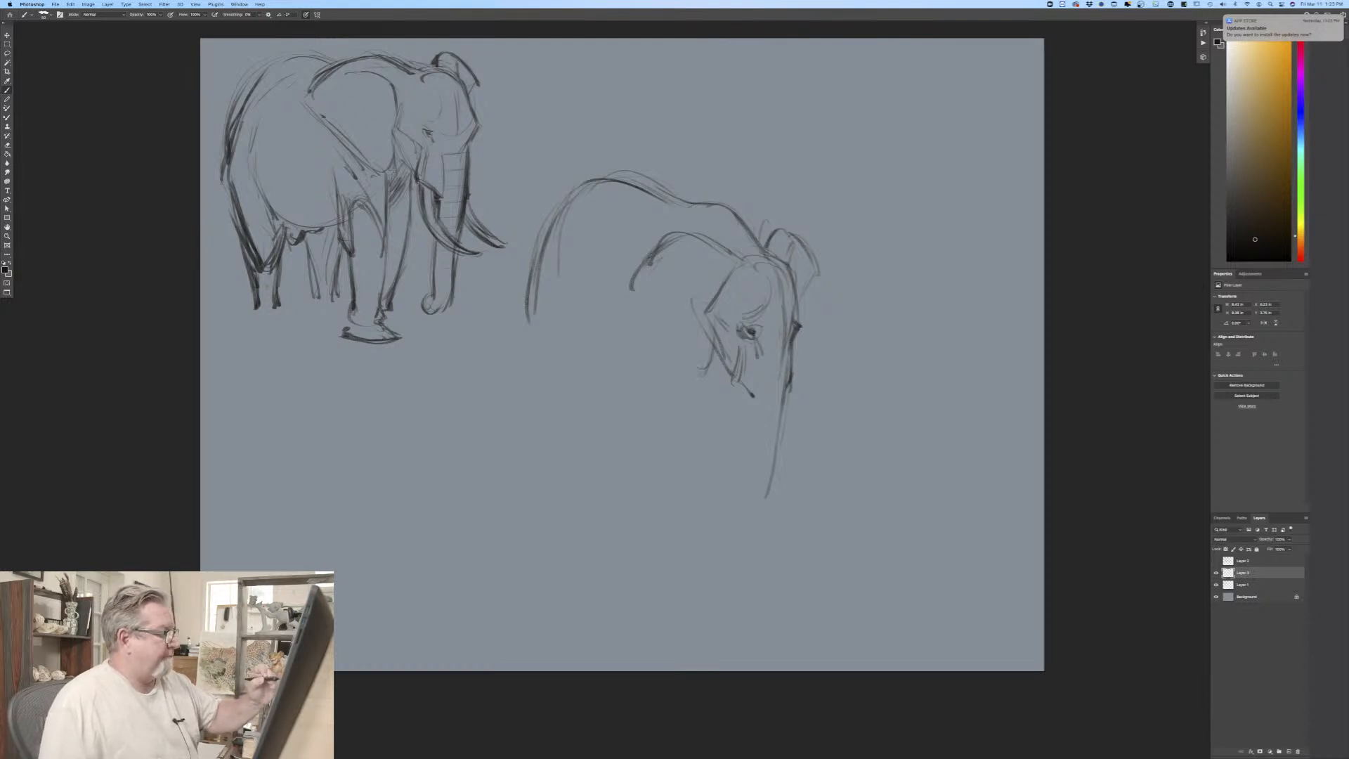
{"action": "mouse_move", "coordinate": [688, 250]}
{"action": "left_mouse_down"}
{"action": "mouse_move", "coordinate": [711, 288]}
{"action": "mouse_move", "coordinate": [701, 267]}
{"action": "left_mouse_up"}
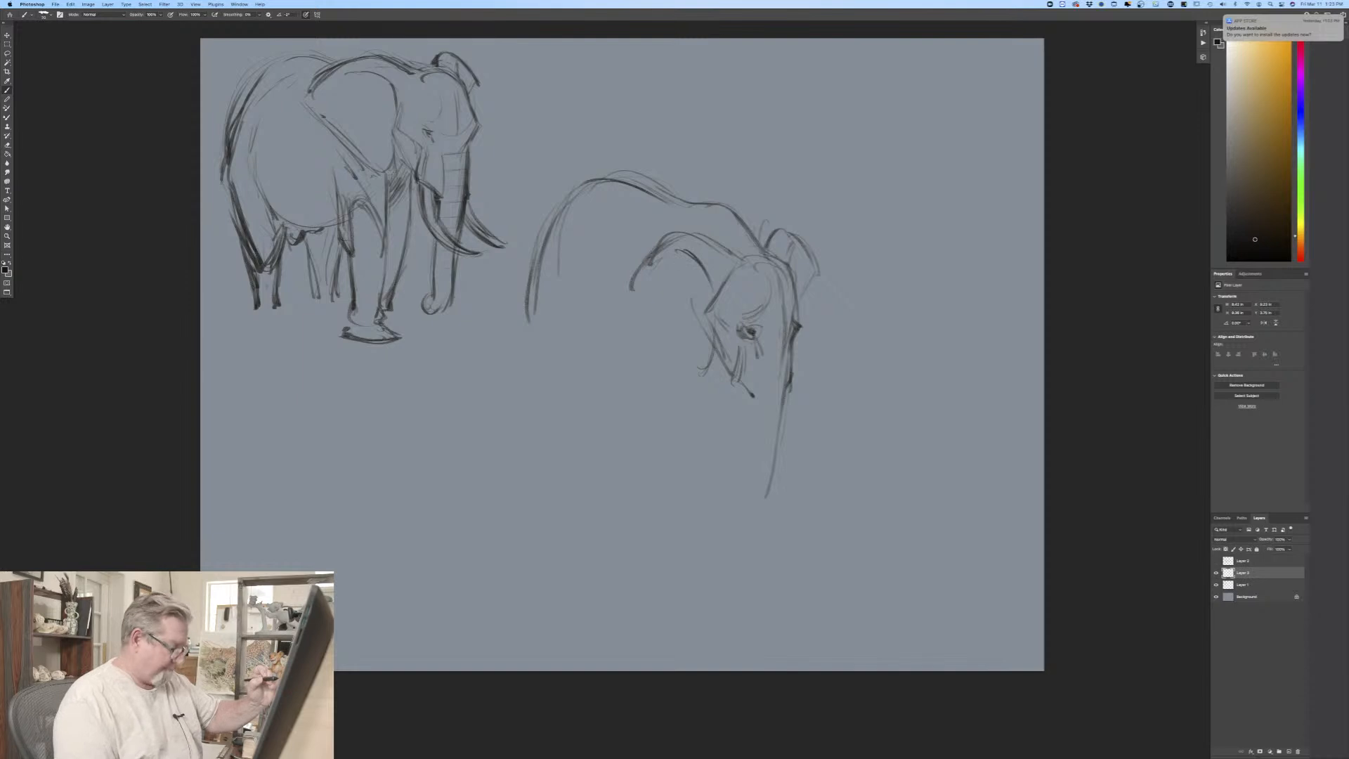
{"action": "mouse_move", "coordinate": [646, 251]}
{"action": "left_mouse_down"}
{"action": "mouse_move", "coordinate": [629, 269]}
{"action": "mouse_move", "coordinate": [624, 321]}
{"action": "mouse_move", "coordinate": [699, 380]}
{"action": "left_mouse_up"}
{"action": "left_click_drag", "start_coordinate": [681, 355], "coordinate": [705, 381]}
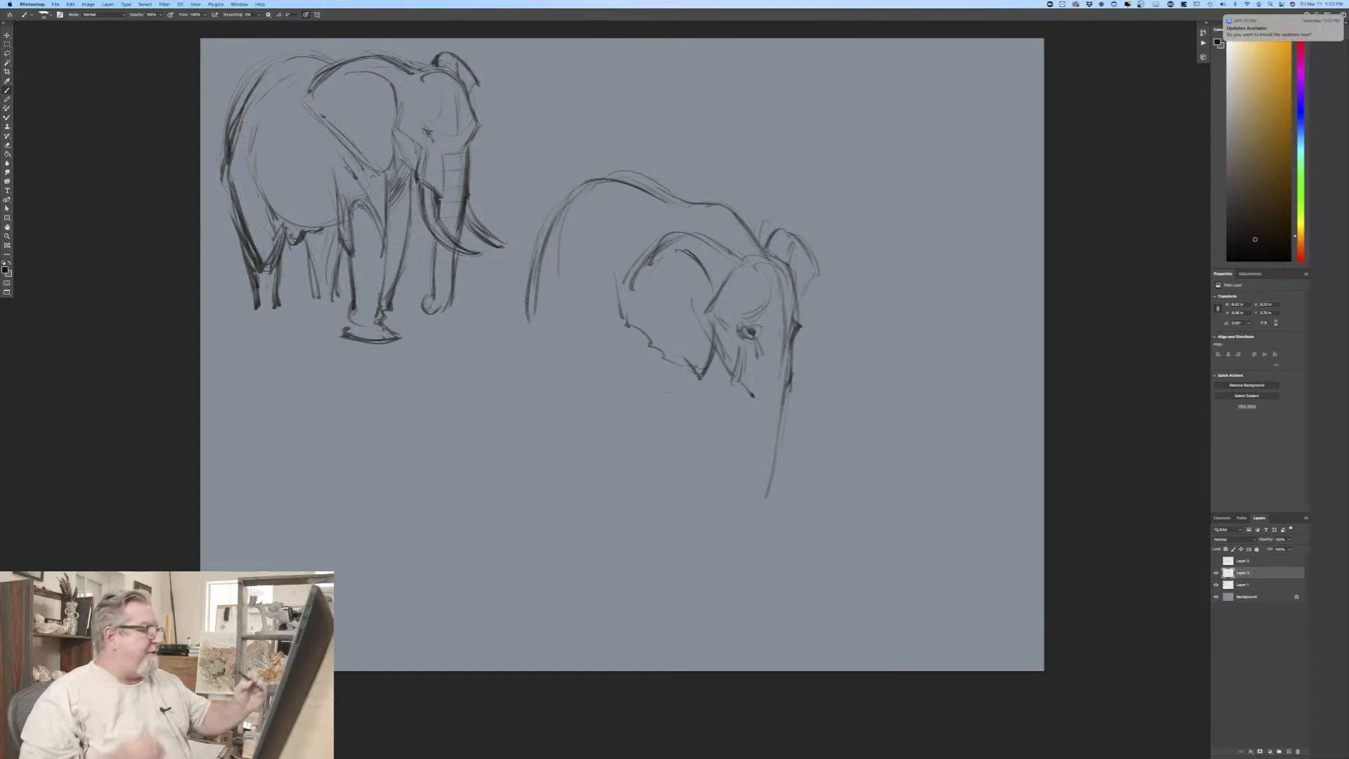
{"action": "left_click_drag", "start_coordinate": [701, 234], "coordinate": [735, 258]}
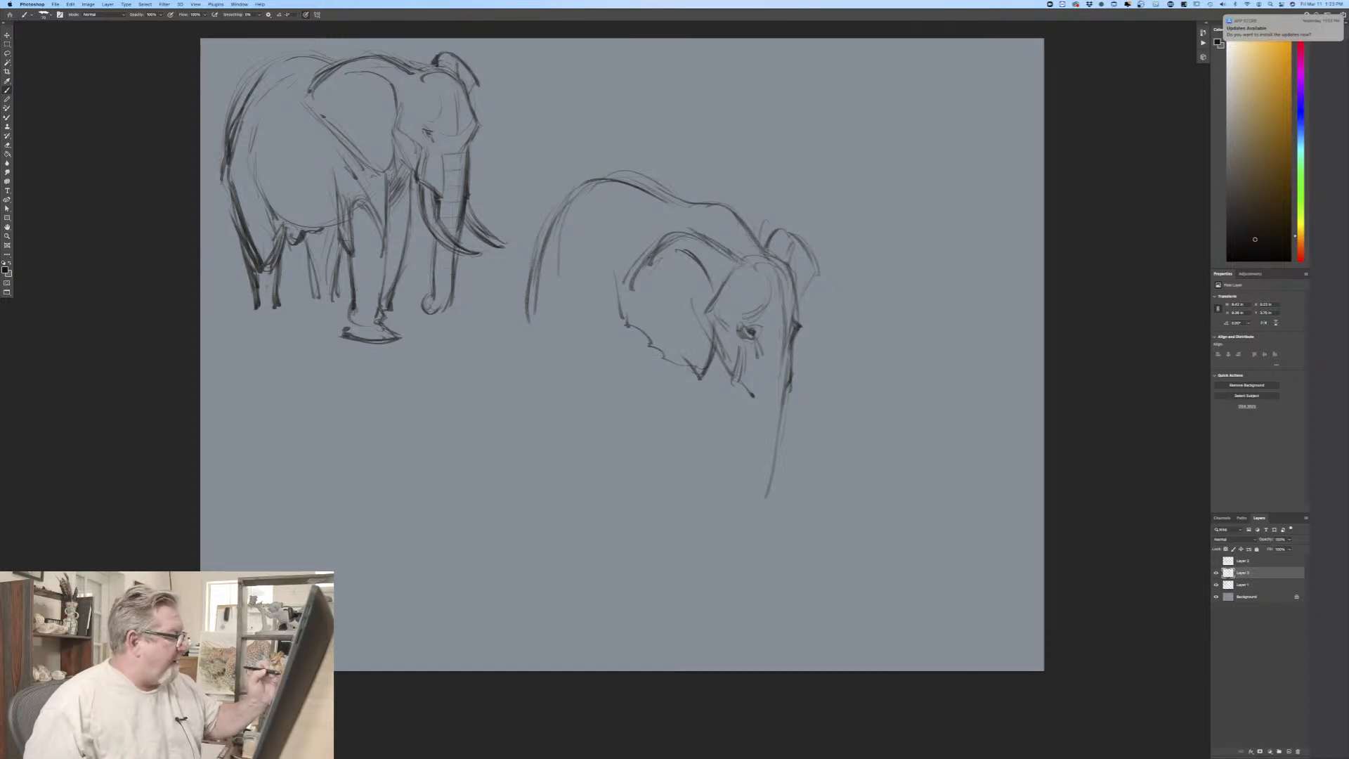
Step: Reinforce the third elephant's far ear outer edge, and draw the dark near-ear front edge and the jaw line
{"action": "left_click_drag", "start_coordinate": [813, 278], "coordinate": [799, 317]}
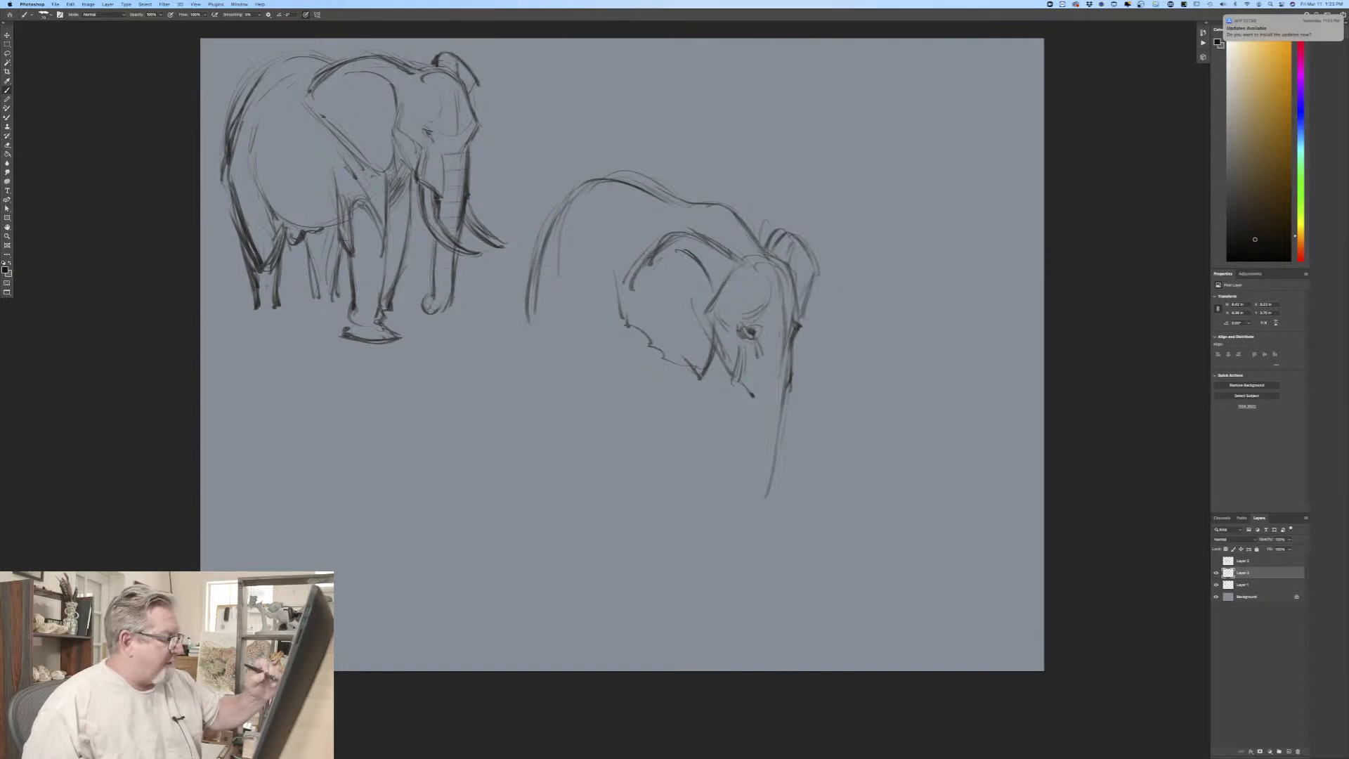
{"action": "left_click_drag", "start_coordinate": [812, 255], "coordinate": [799, 312]}
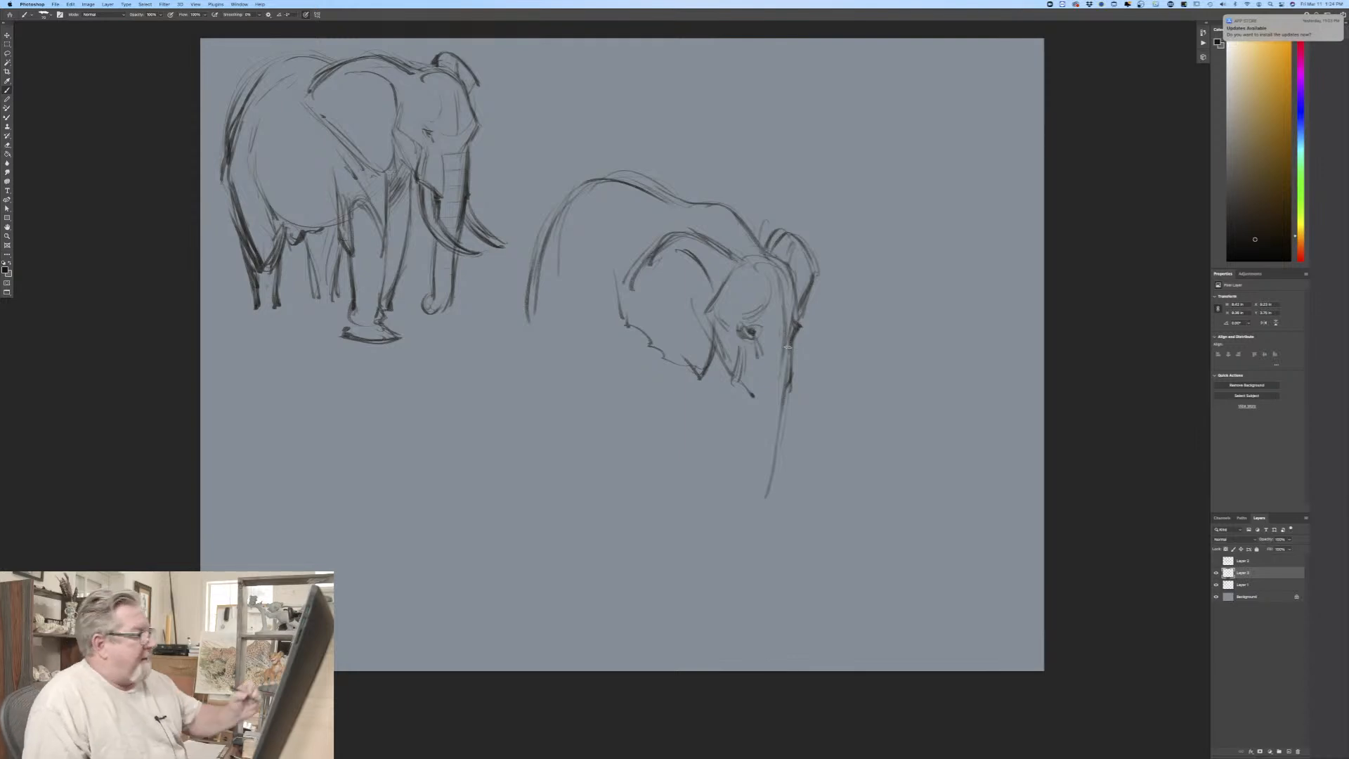
{"action": "left_click_drag", "start_coordinate": [717, 378], "coordinate": [740, 399]}
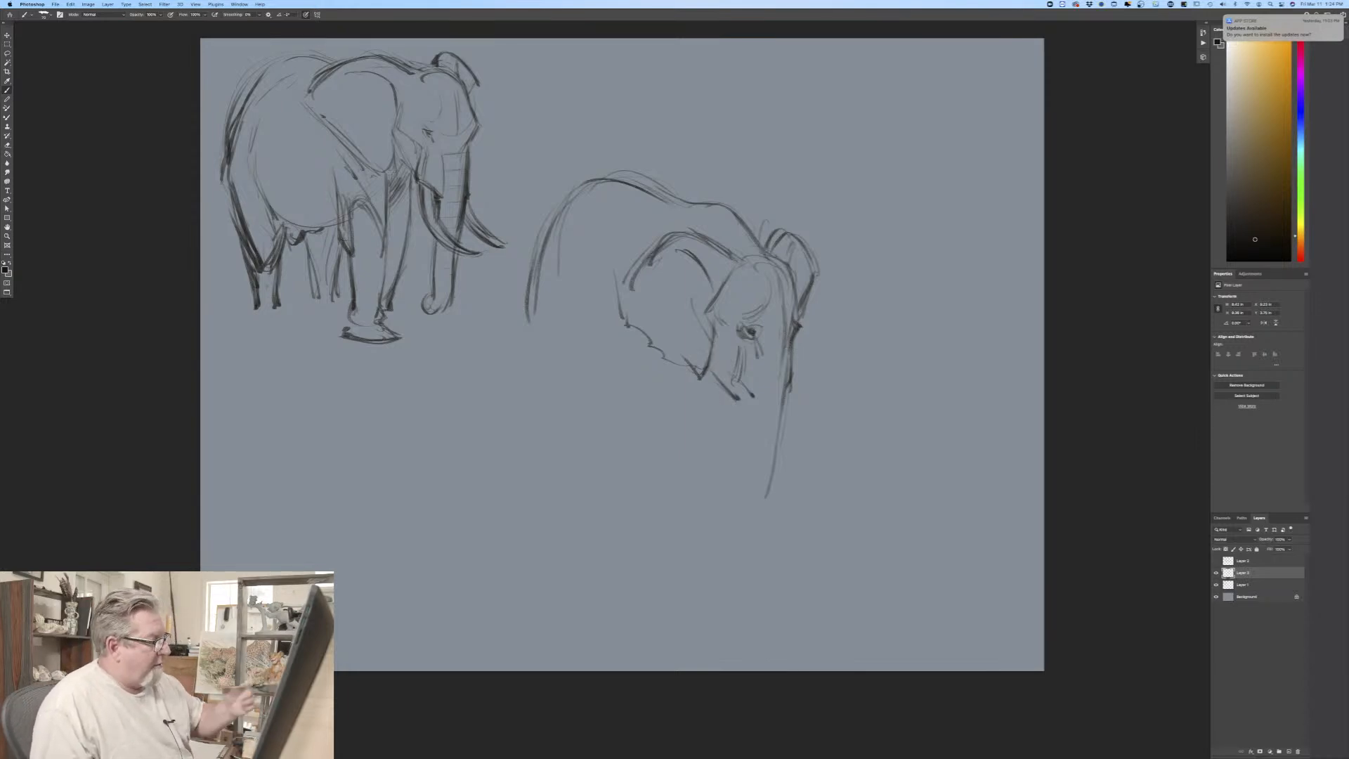
{"action": "left_click_drag", "start_coordinate": [700, 371], "coordinate": [732, 399]}
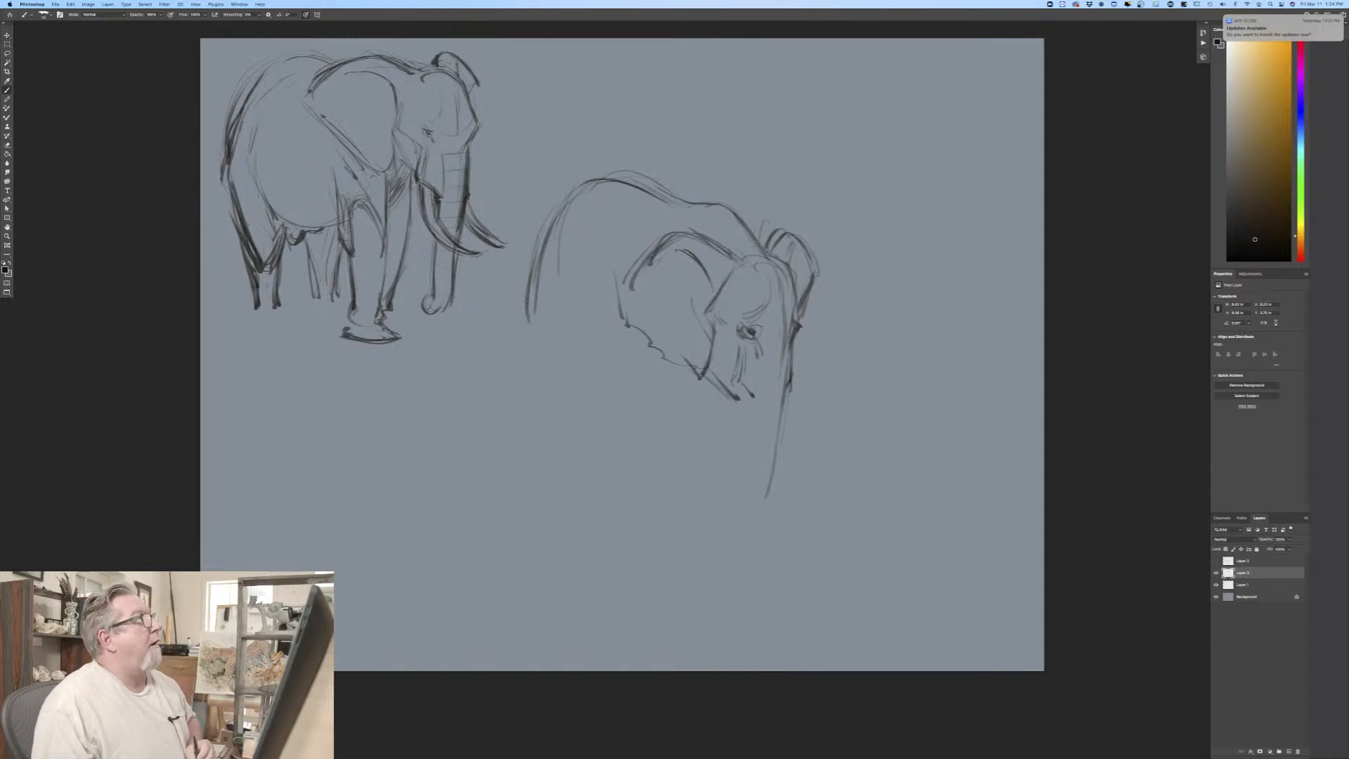
{"action": "mouse_move", "coordinate": [717, 288]}
{"action": "left_mouse_down"}
{"action": "mouse_move", "coordinate": [700, 315]}
{"action": "mouse_move", "coordinate": [704, 383]}
{"action": "left_mouse_up"}
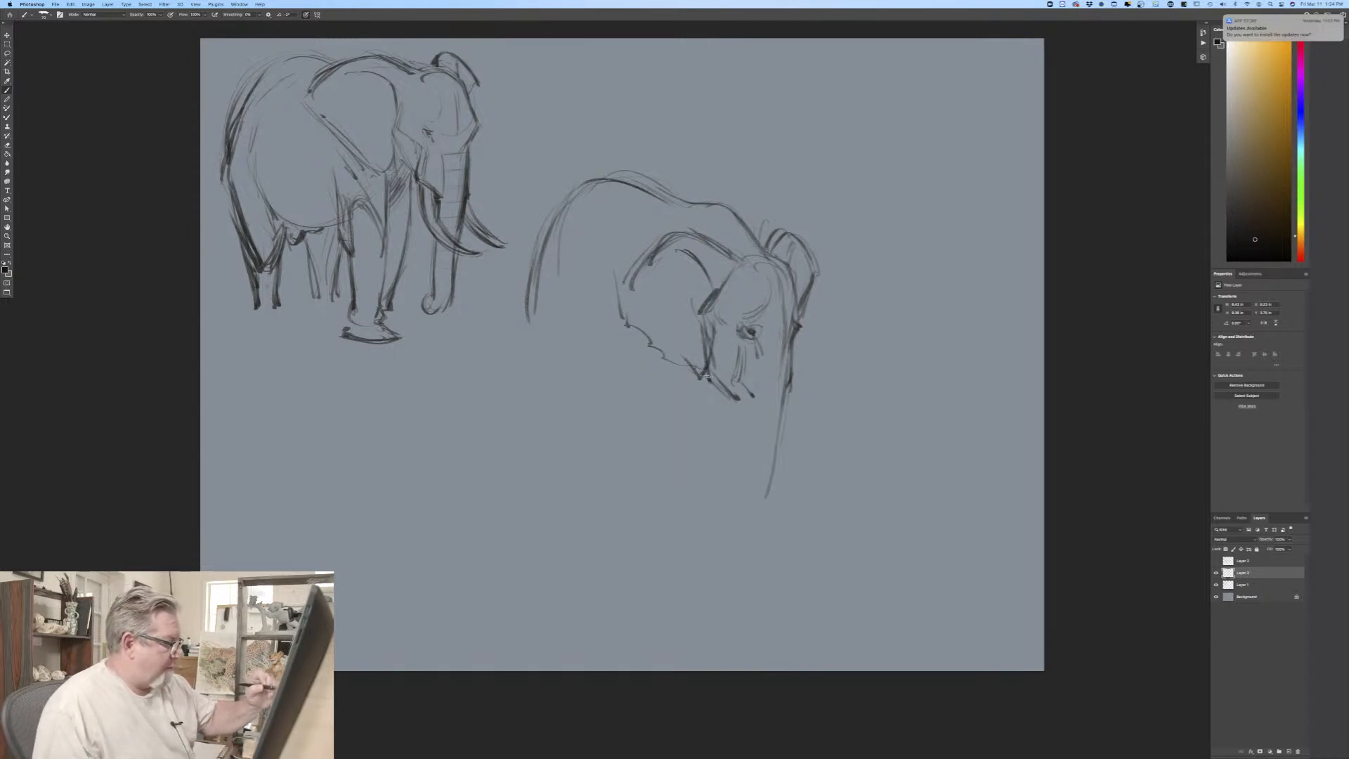
{"action": "mouse_move", "coordinate": [706, 332]}
{"action": "left_mouse_down"}
{"action": "mouse_move", "coordinate": [715, 379]}
{"action": "mouse_move", "coordinate": [739, 399]}
{"action": "left_mouse_up"}
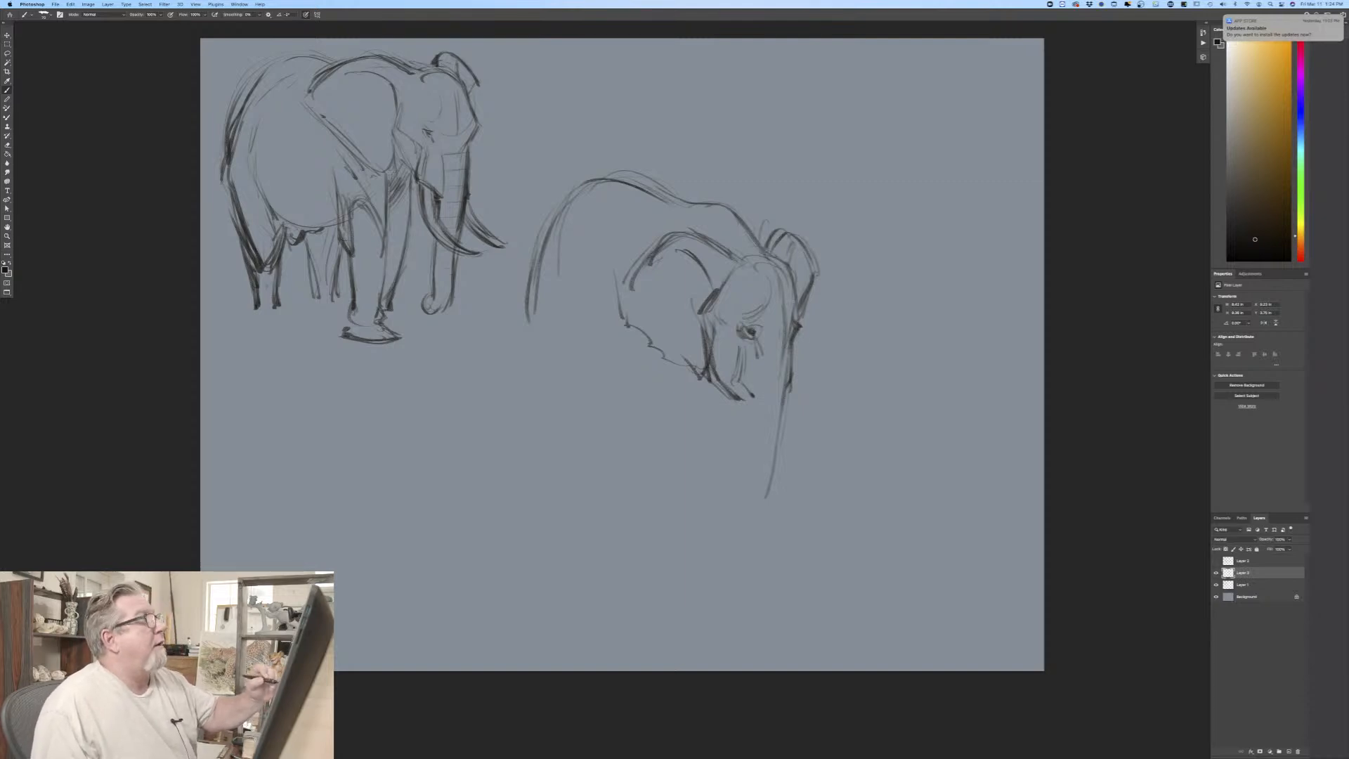
Step: Darken the third elephant's forehead and brow, and draw both edges of the long trunk down to its flared tip
{"action": "mouse_move", "coordinate": [794, 276]}
{"action": "left_mouse_down"}
{"action": "mouse_move", "coordinate": [791, 317]}
{"action": "mouse_move", "coordinate": [808, 332]}
{"action": "mouse_move", "coordinate": [792, 347]}
{"action": "mouse_move", "coordinate": [789, 397]}
{"action": "left_mouse_up"}
{"action": "mouse_move", "coordinate": [798, 352]}
{"action": "left_mouse_down"}
{"action": "mouse_move", "coordinate": [790, 414]}
{"action": "mouse_move", "coordinate": [791, 384]}
{"action": "left_mouse_up"}
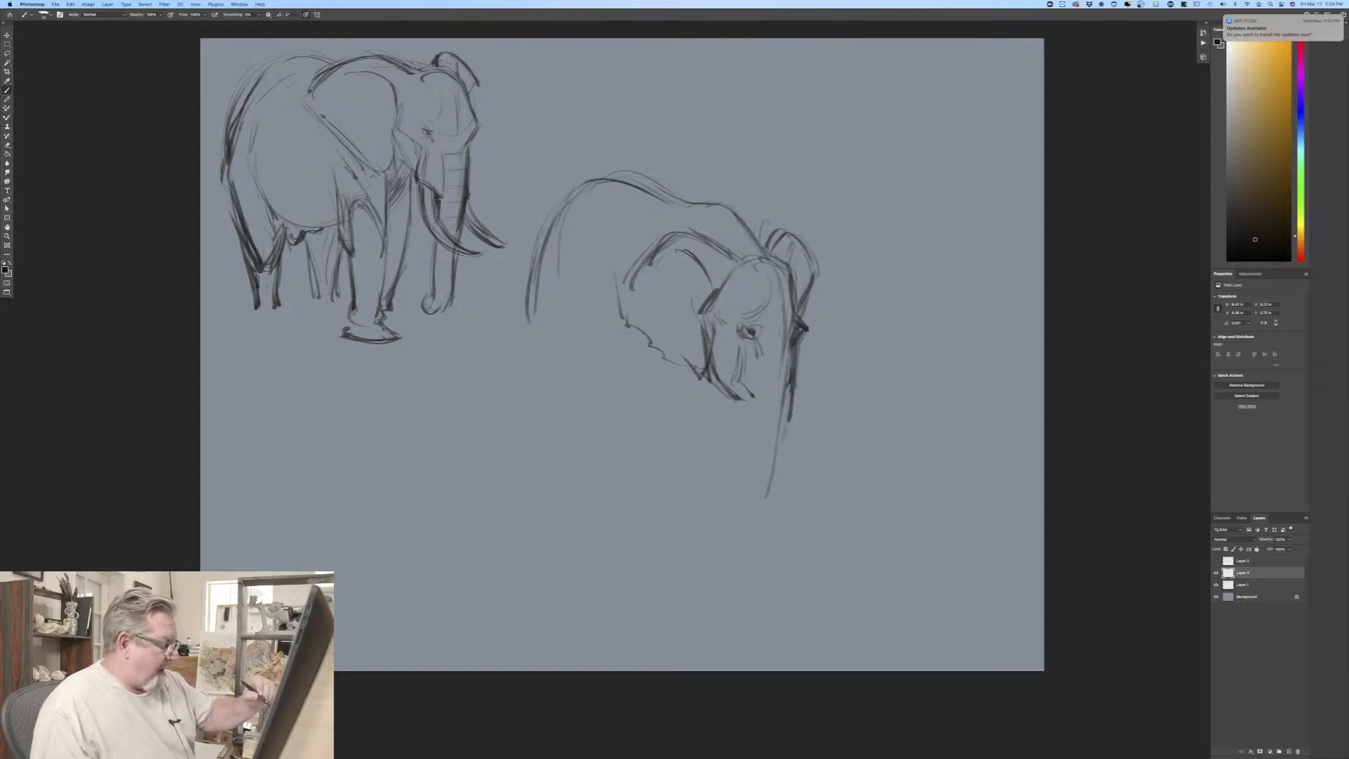
{"action": "left_click_drag", "start_coordinate": [778, 485], "coordinate": [771, 506]}
{"action": "left_click_drag", "start_coordinate": [793, 411], "coordinate": [768, 548]}
{"action": "mouse_move", "coordinate": [746, 409]}
{"action": "left_mouse_down"}
{"action": "mouse_move", "coordinate": [748, 562]}
{"action": "mouse_move", "coordinate": [780, 559]}
{"action": "mouse_move", "coordinate": [728, 567]}
{"action": "left_mouse_up"}
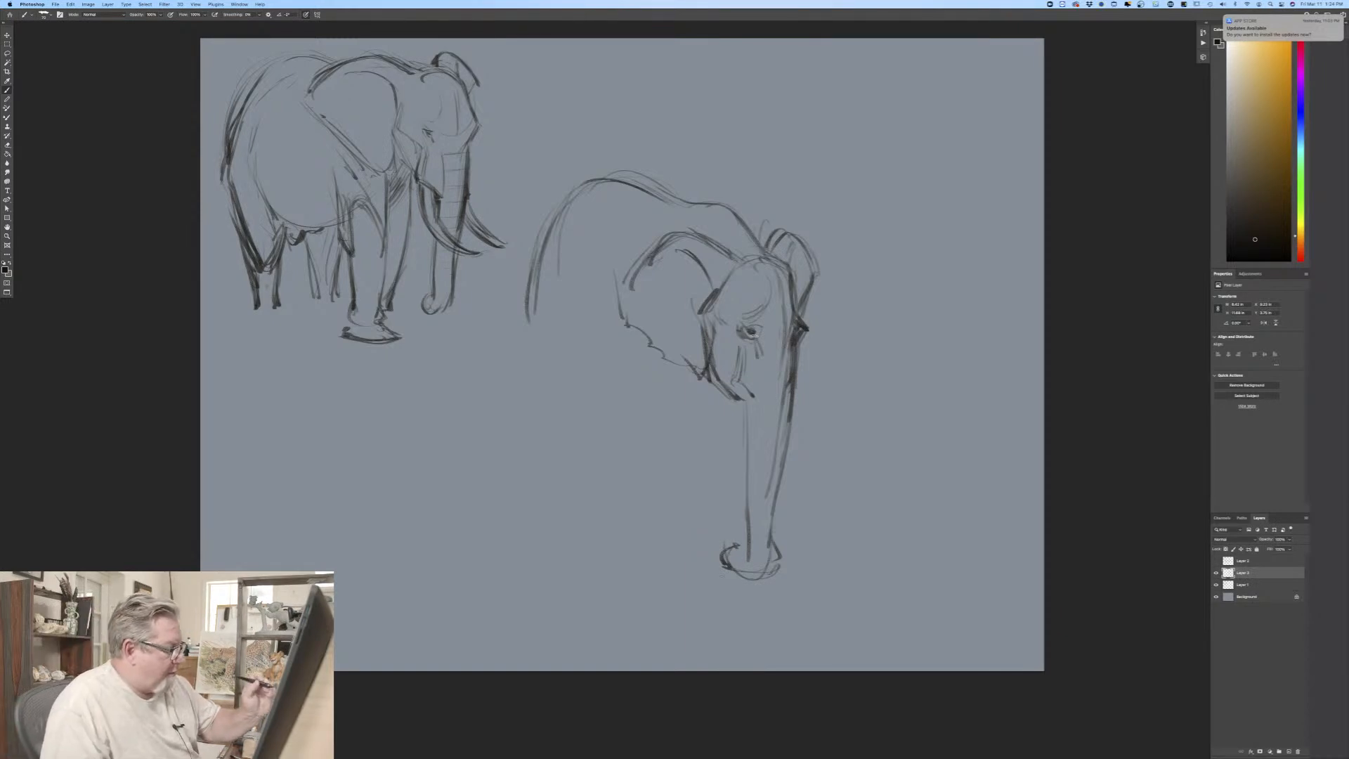
Step: Sketch the third elephant's front leg edges below the head, with the inner elbow curve and the shoulder line behind the ear
{"action": "left_click_drag", "start_coordinate": [687, 483], "coordinate": [682, 500]}
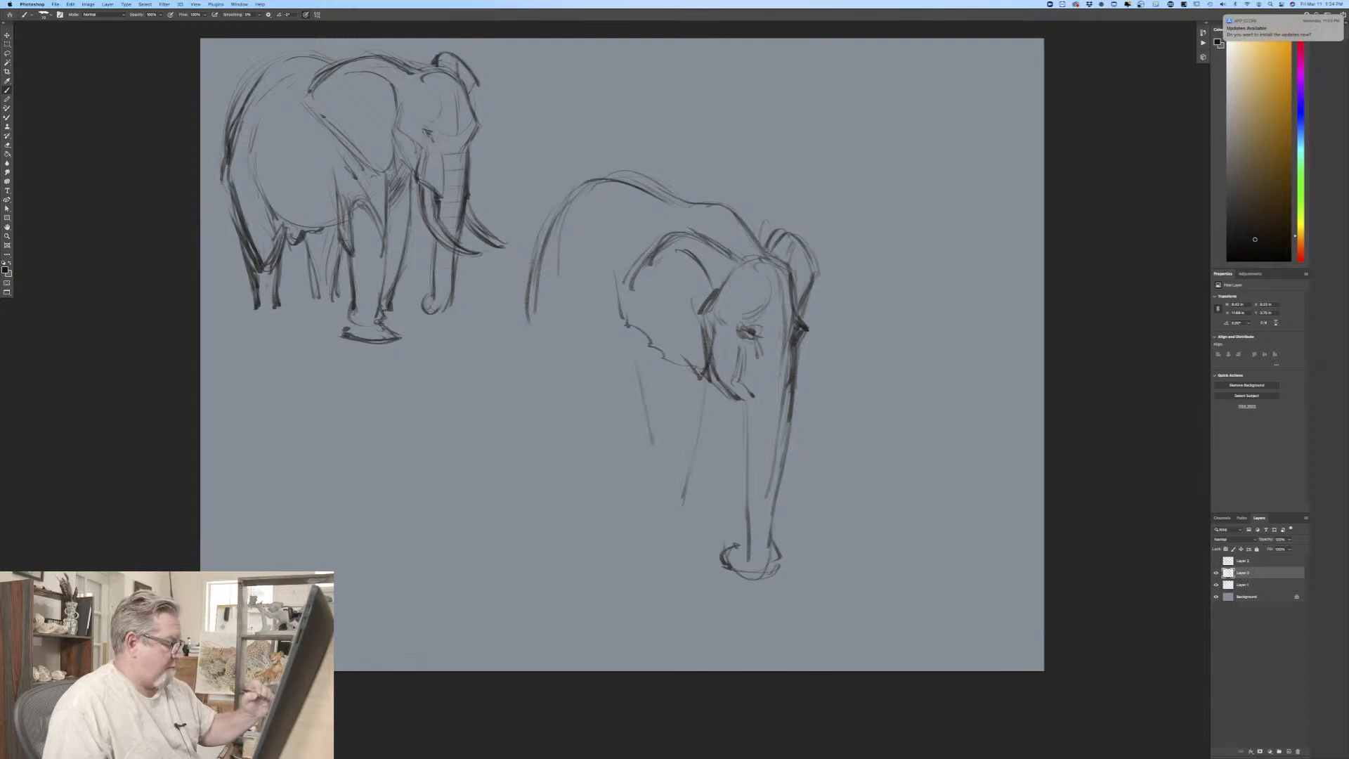
{"action": "left_click_drag", "start_coordinate": [643, 394], "coordinate": [652, 474]}
{"action": "mouse_move", "coordinate": [674, 411]}
{"action": "left_mouse_down"}
{"action": "mouse_move", "coordinate": [695, 472]}
{"action": "mouse_move", "coordinate": [666, 545]}
{"action": "mouse_move", "coordinate": [704, 473]}
{"action": "left_mouse_up"}
{"action": "left_click_drag", "start_coordinate": [710, 388], "coordinate": [692, 526]}
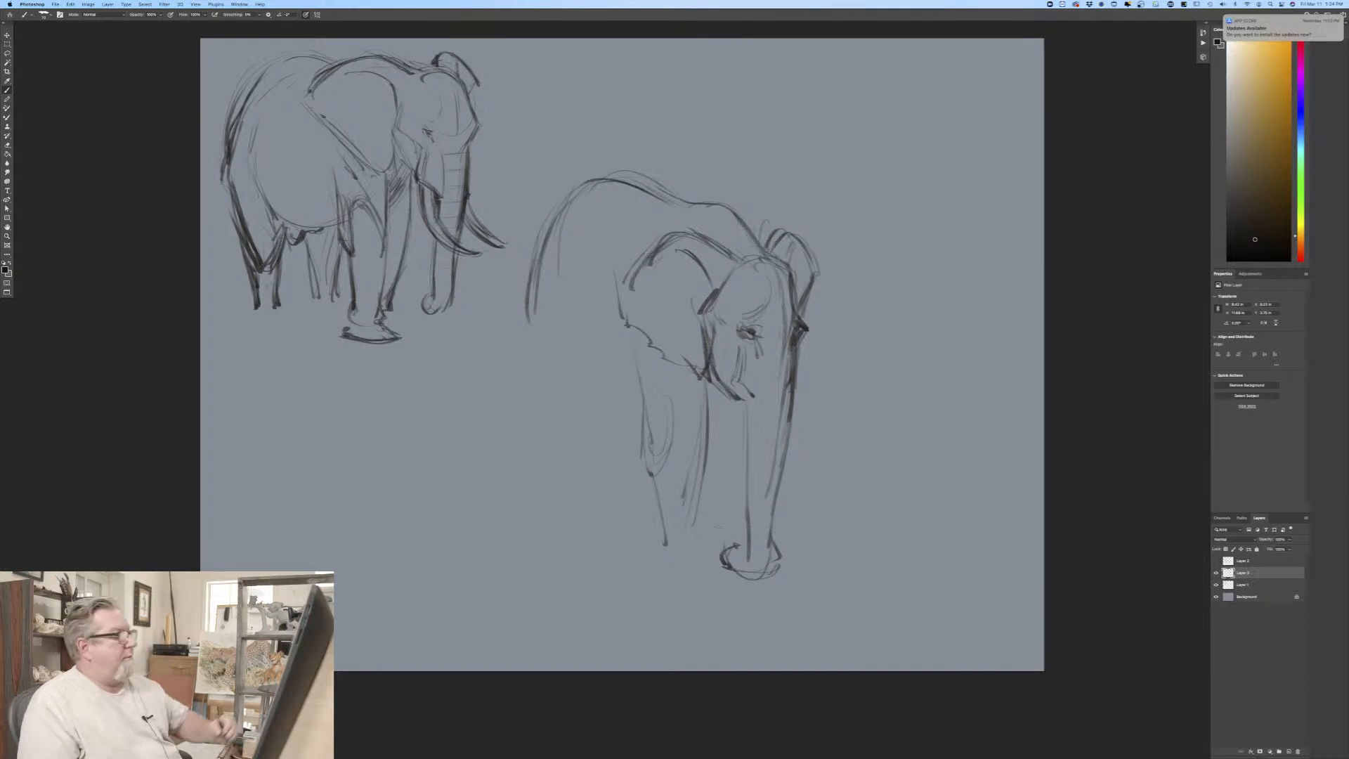
{"action": "left_click_drag", "start_coordinate": [726, 395], "coordinate": [713, 444]}
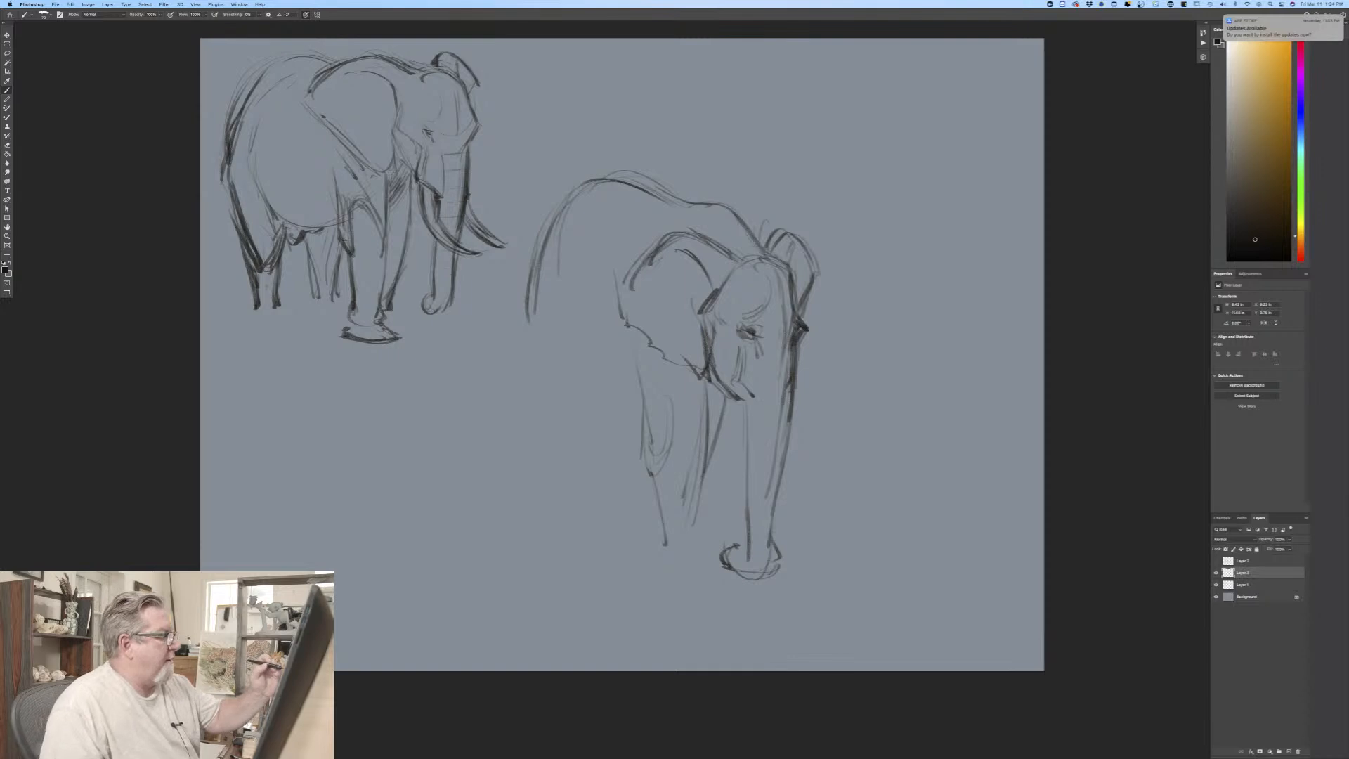
{"action": "left_click_drag", "start_coordinate": [636, 317], "coordinate": [640, 414]}
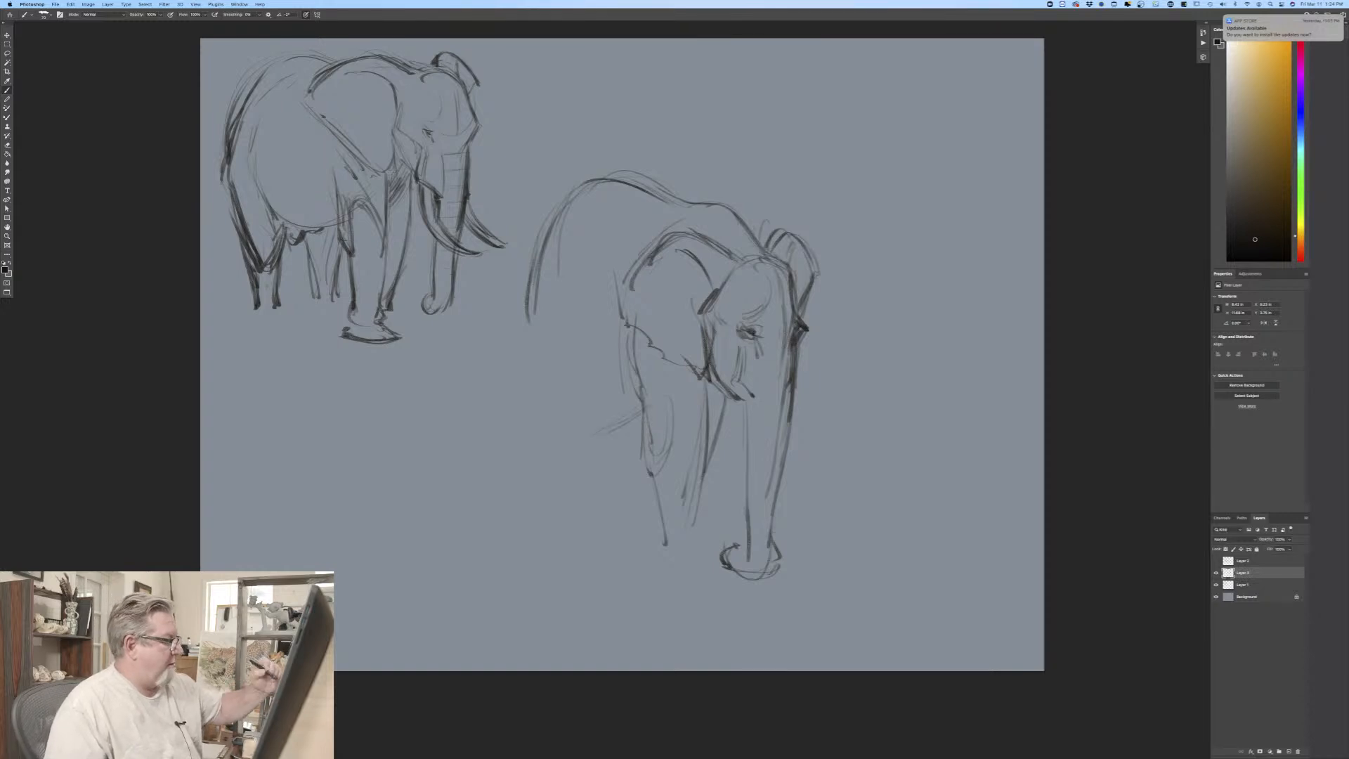
Step: Darken the third elephant's rump contour and draw the rounded belly line from the flank to the front leg
{"action": "left_click_drag", "start_coordinate": [548, 223], "coordinate": [504, 328]}
{"action": "mouse_move", "coordinate": [517, 281]}
{"action": "left_mouse_down"}
{"action": "mouse_move", "coordinate": [532, 353]}
{"action": "mouse_move", "coordinate": [572, 413]}
{"action": "left_mouse_up"}
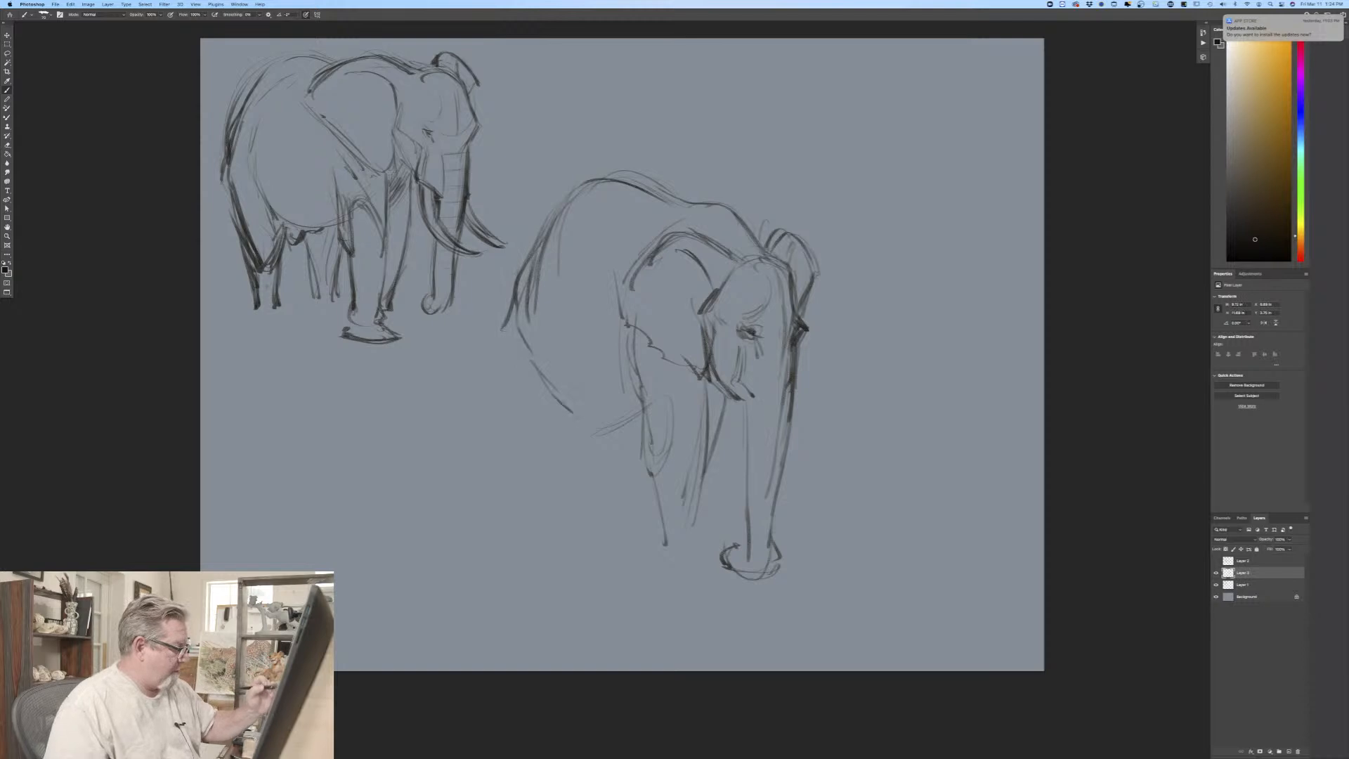
{"action": "left_click_drag", "start_coordinate": [522, 362], "coordinate": [634, 415]}
{"action": "mouse_move", "coordinate": [538, 328]}
{"action": "left_mouse_down"}
{"action": "mouse_move", "coordinate": [528, 369]}
{"action": "mouse_move", "coordinate": [587, 421]}
{"action": "left_mouse_up"}
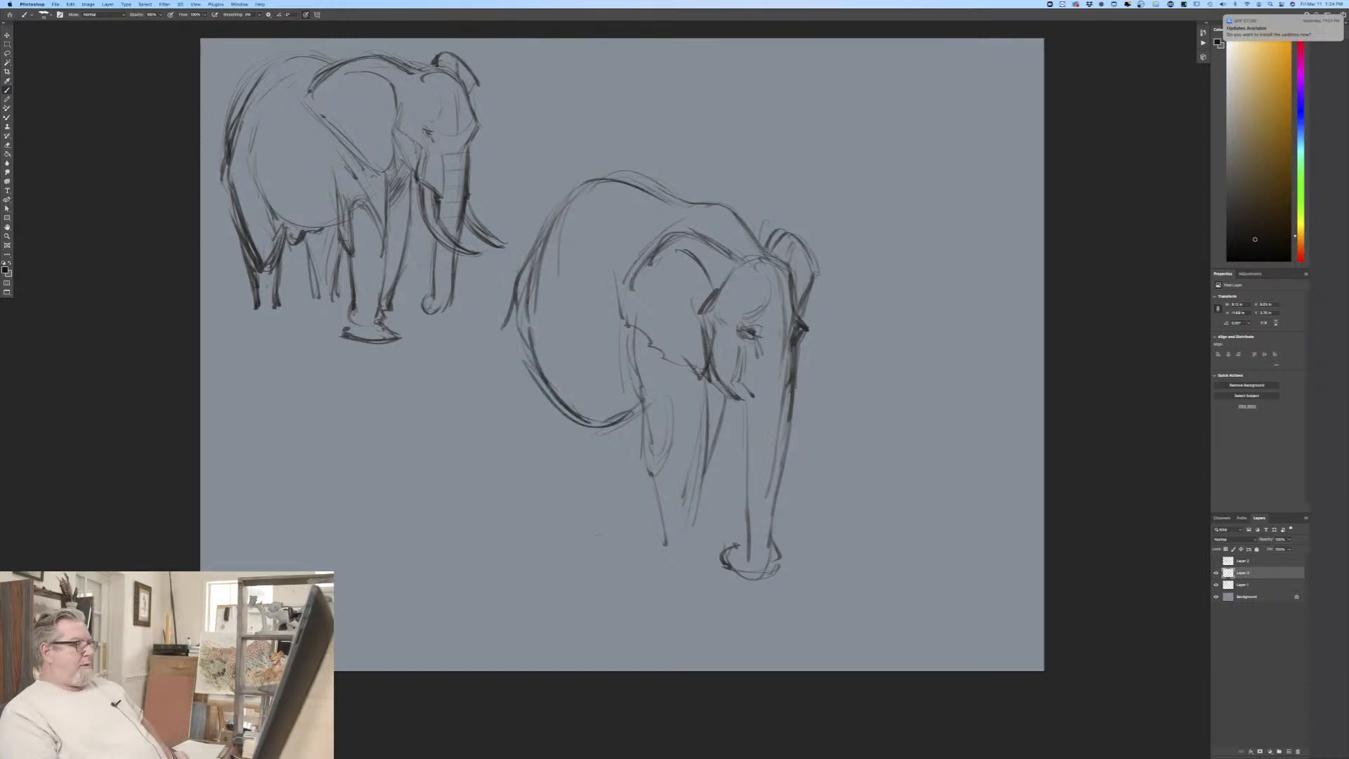
Step: Draw the third elephant's near hind leg from the rump through the thigh and knee down to the foot
{"action": "left_click_drag", "start_coordinate": [511, 302], "coordinate": [500, 327]}
{"action": "mouse_move", "coordinate": [499, 327]}
{"action": "left_mouse_down"}
{"action": "mouse_move", "coordinate": [522, 440]}
{"action": "mouse_move", "coordinate": [542, 463]}
{"action": "left_mouse_up"}
{"action": "mouse_move", "coordinate": [557, 423]}
{"action": "left_mouse_down"}
{"action": "mouse_move", "coordinate": [567, 479]}
{"action": "mouse_move", "coordinate": [560, 457]}
{"action": "left_mouse_up"}
{"action": "left_click_drag", "start_coordinate": [538, 395], "coordinate": [568, 543]}
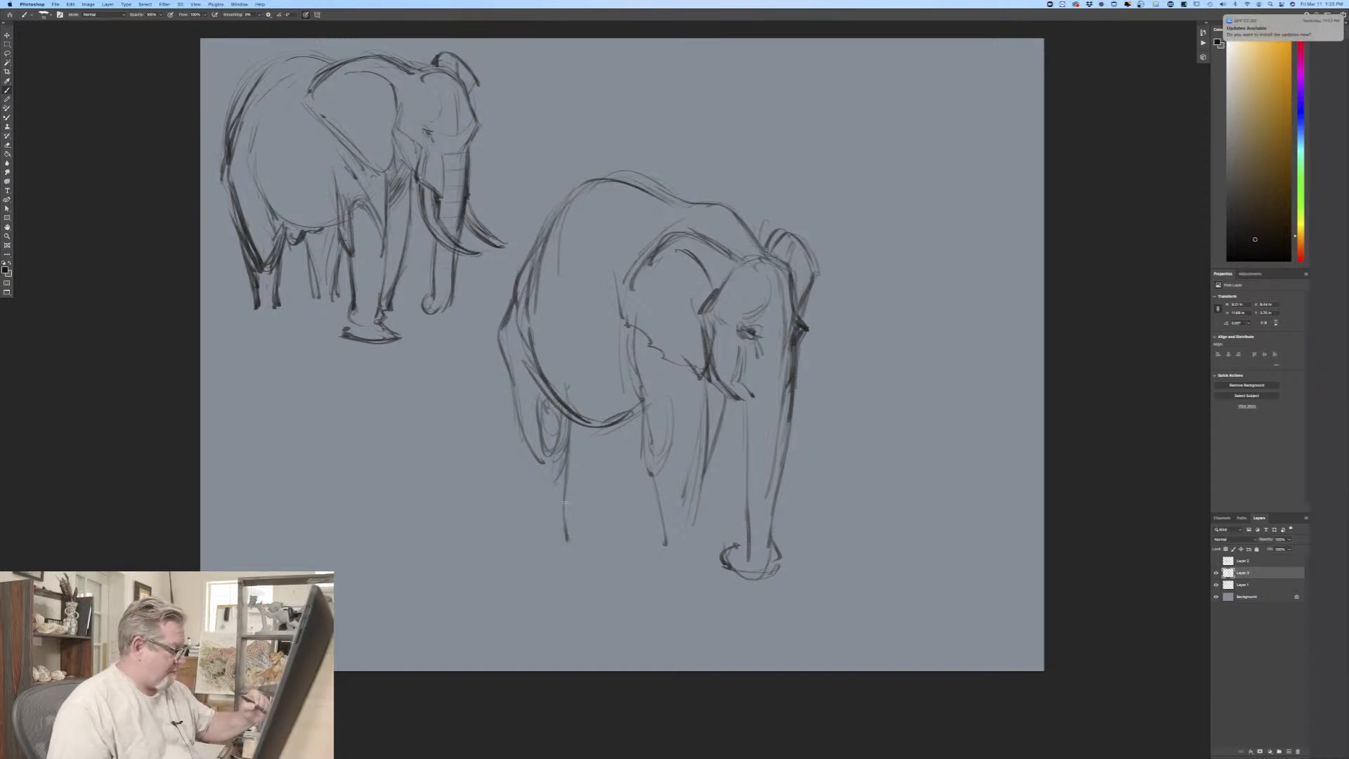
{"action": "mouse_move", "coordinate": [574, 461]}
{"action": "left_mouse_down"}
{"action": "mouse_move", "coordinate": [570, 525]}
{"action": "mouse_move", "coordinate": [542, 539]}
{"action": "left_mouse_up"}
{"action": "left_click_drag", "start_coordinate": [545, 461], "coordinate": [532, 528]}
{"action": "mouse_move", "coordinate": [538, 468]}
{"action": "left_mouse_down"}
{"action": "mouse_move", "coordinate": [528, 537]}
{"action": "mouse_move", "coordinate": [598, 562]}
{"action": "left_mouse_up"}
{"action": "left_click_drag", "start_coordinate": [592, 558], "coordinate": [543, 560]}
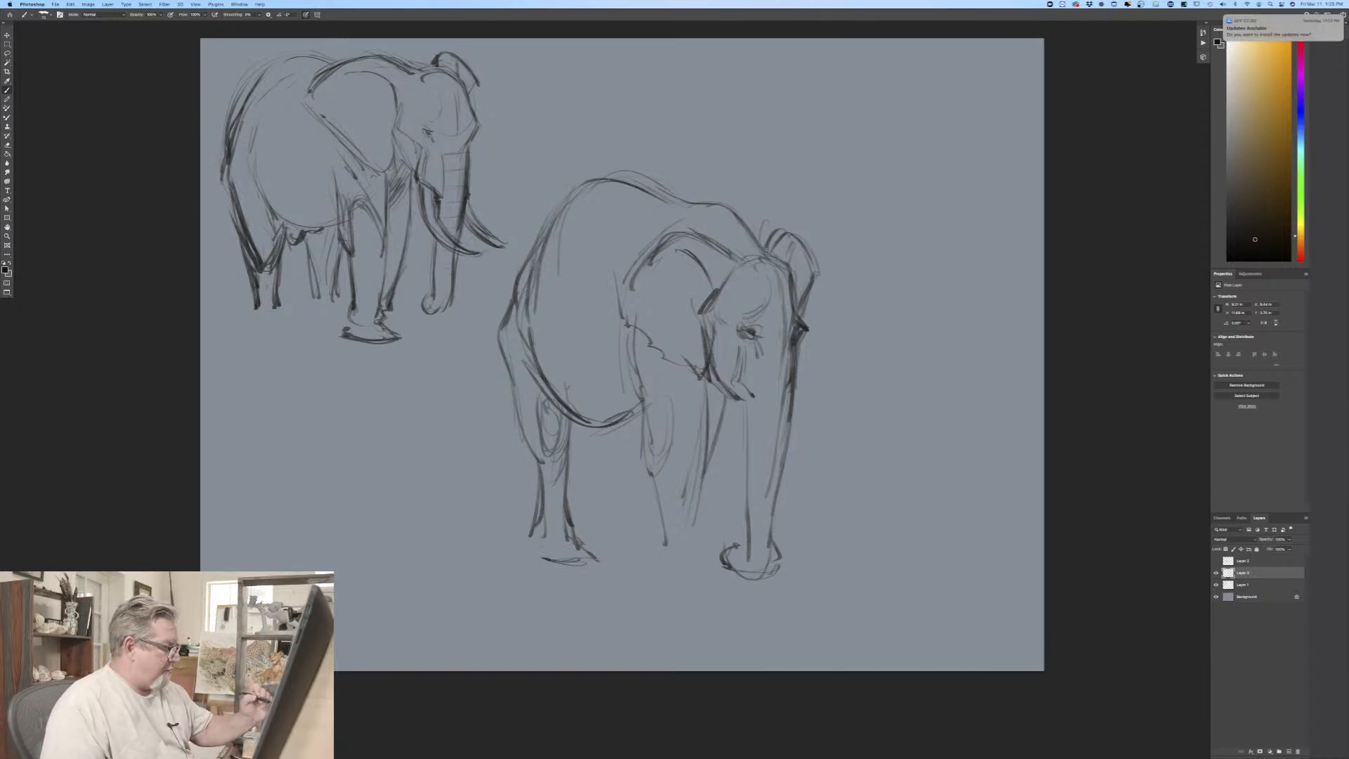
Step: Add the small curved form under the third elephant's belly and draw the second hind leg with its foot
{"action": "mouse_move", "coordinate": [597, 430]}
{"action": "left_mouse_down"}
{"action": "mouse_move", "coordinate": [578, 450]}
{"action": "mouse_move", "coordinate": [595, 444]}
{"action": "mouse_move", "coordinate": [593, 487]}
{"action": "mouse_move", "coordinate": [622, 472]}
{"action": "left_mouse_up"}
{"action": "left_click_drag", "start_coordinate": [638, 412], "coordinate": [619, 513]}
{"action": "mouse_move", "coordinate": [600, 460]}
{"action": "left_mouse_down"}
{"action": "mouse_move", "coordinate": [597, 545]}
{"action": "mouse_move", "coordinate": [635, 546]}
{"action": "left_mouse_up"}
{"action": "mouse_move", "coordinate": [617, 496]}
{"action": "left_mouse_down"}
{"action": "mouse_move", "coordinate": [643, 550]}
{"action": "mouse_move", "coordinate": [598, 551]}
{"action": "mouse_move", "coordinate": [650, 556]}
{"action": "mouse_move", "coordinate": [608, 558]}
{"action": "left_mouse_up"}
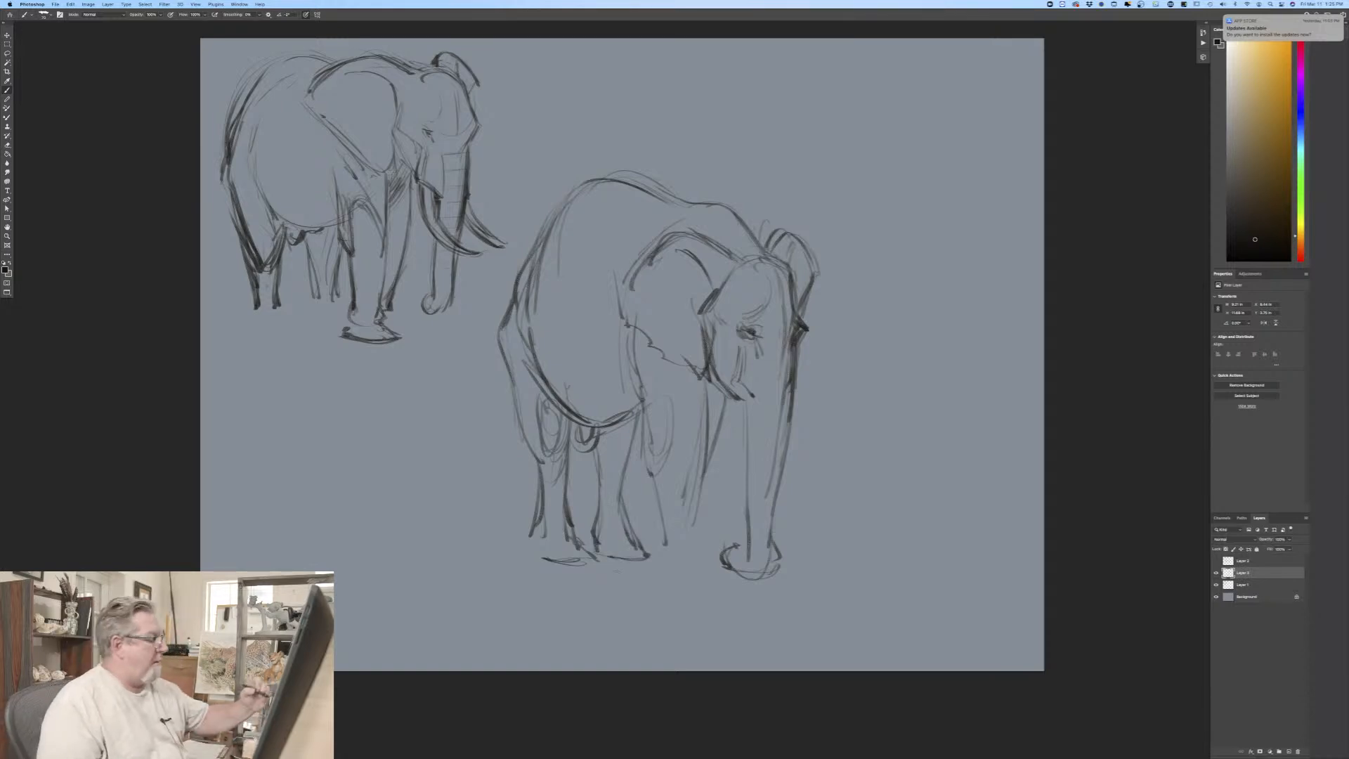
Step: Draw the third elephant's tail hanging behind the hind leg and finish it with a looped tuft
{"action": "left_click_drag", "start_coordinate": [515, 362], "coordinate": [512, 489]}
{"action": "left_click_drag", "start_coordinate": [513, 395], "coordinate": [507, 500]}
{"action": "left_click_drag", "start_coordinate": [506, 480], "coordinate": [512, 396]}
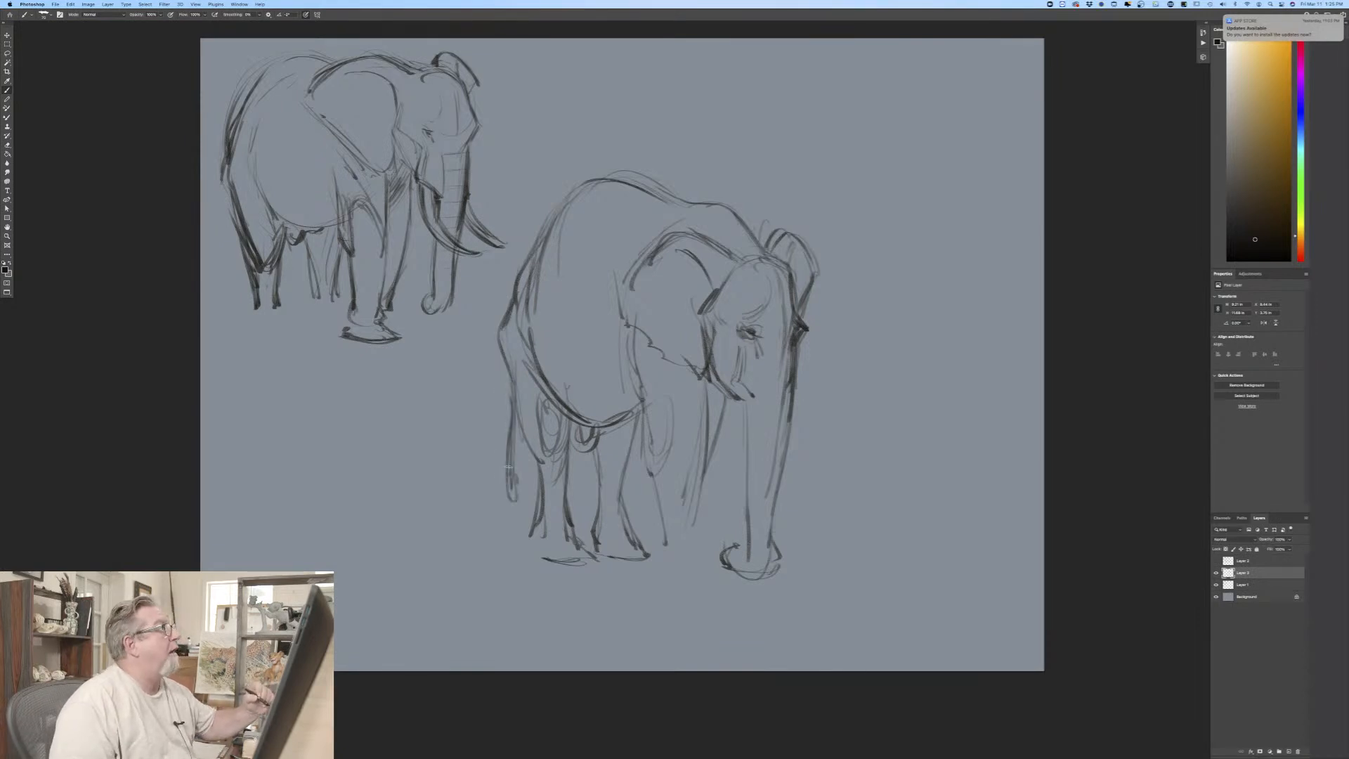
{"action": "mouse_move", "coordinate": [526, 457]}
{"action": "left_mouse_down"}
{"action": "mouse_move", "coordinate": [516, 513]}
{"action": "mouse_move", "coordinate": [510, 466]}
{"action": "mouse_move", "coordinate": [503, 492]}
{"action": "left_mouse_up"}
{"action": "left_click_drag", "start_coordinate": [515, 414], "coordinate": [512, 458]}
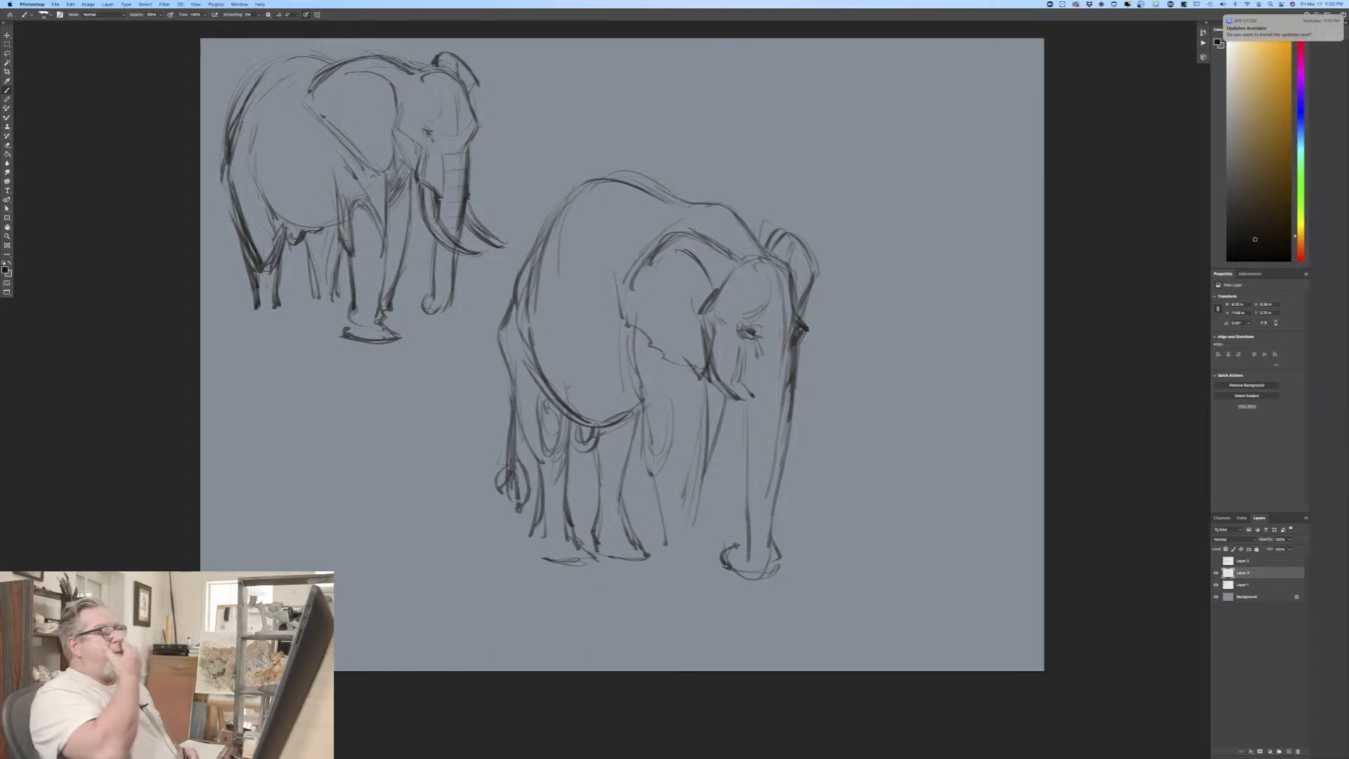
Step: Darken the third elephant's near front leg contours and draw the ankle and the wide foot at its base
{"action": "left_click_drag", "start_coordinate": [706, 385], "coordinate": [688, 484]}
{"action": "left_click_drag", "start_coordinate": [701, 431], "coordinate": [684, 516]}
{"action": "left_click_drag", "start_coordinate": [659, 440], "coordinate": [658, 548]}
{"action": "left_click_drag", "start_coordinate": [658, 480], "coordinate": [655, 541]}
{"action": "mouse_move", "coordinate": [645, 413]}
{"action": "left_mouse_down"}
{"action": "mouse_move", "coordinate": [657, 538]}
{"action": "mouse_move", "coordinate": [697, 538]}
{"action": "mouse_move", "coordinate": [642, 575]}
{"action": "mouse_move", "coordinate": [713, 579]}
{"action": "mouse_move", "coordinate": [641, 585]}
{"action": "mouse_move", "coordinate": [647, 565]}
{"action": "left_mouse_up"}
{"action": "left_click_drag", "start_coordinate": [655, 561], "coordinate": [635, 579]}
{"action": "left_click_drag", "start_coordinate": [710, 573], "coordinate": [680, 585]}
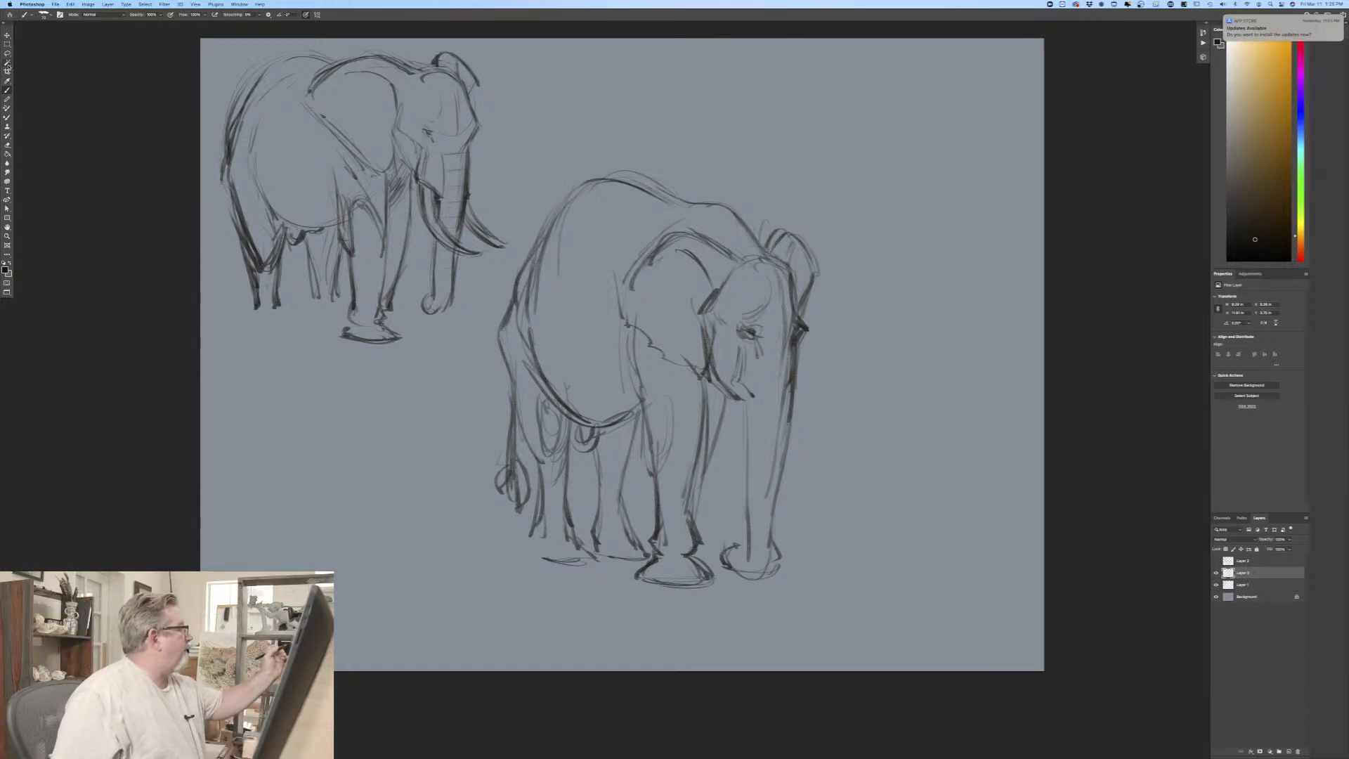
Step: Lasso the third elephant's head and trunk, enlarge and widen them with a free transform, reposition them on the body, and deselect
{"action": "key", "text": "l"}
{"action": "left_click_drag", "start_coordinate": [718, 545], "coordinate": [735, 441]}
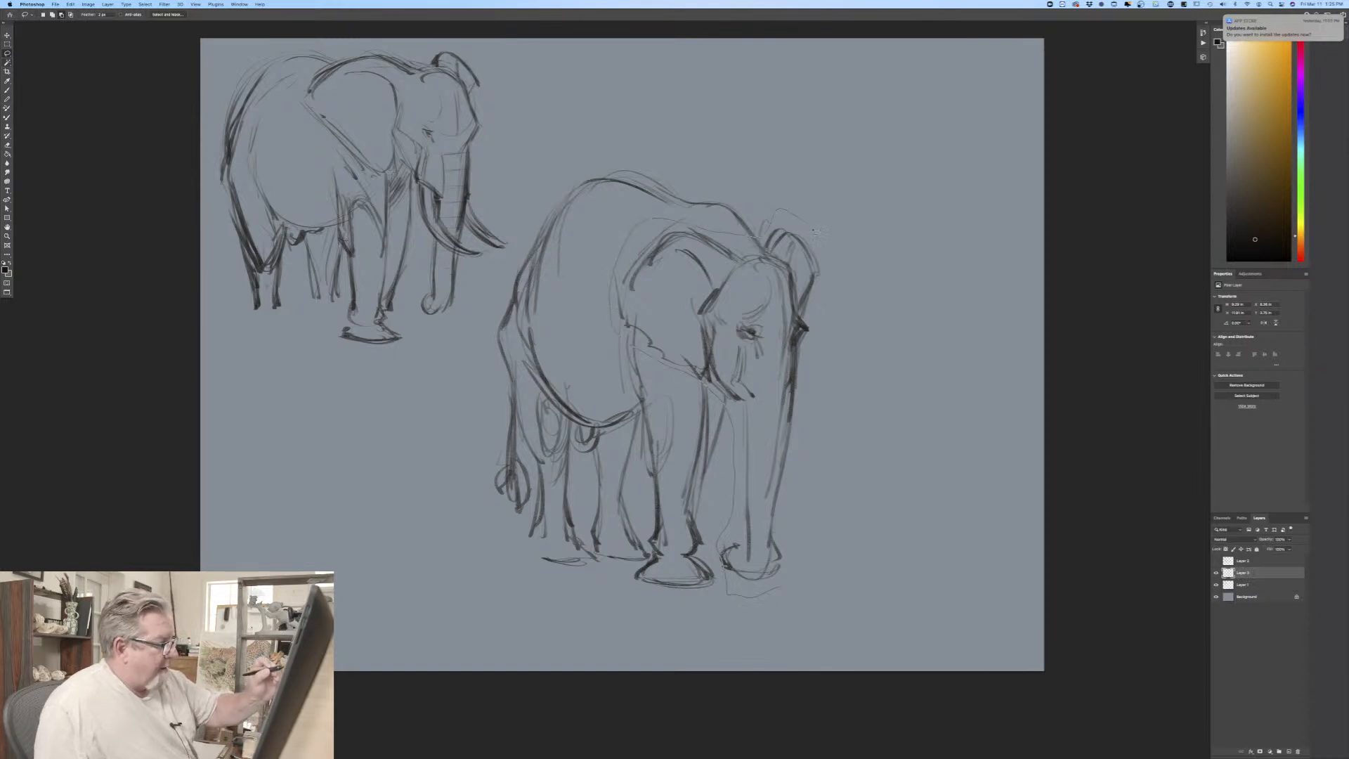
{"action": "left_click_drag", "start_coordinate": [828, 578], "coordinate": [820, 585]}
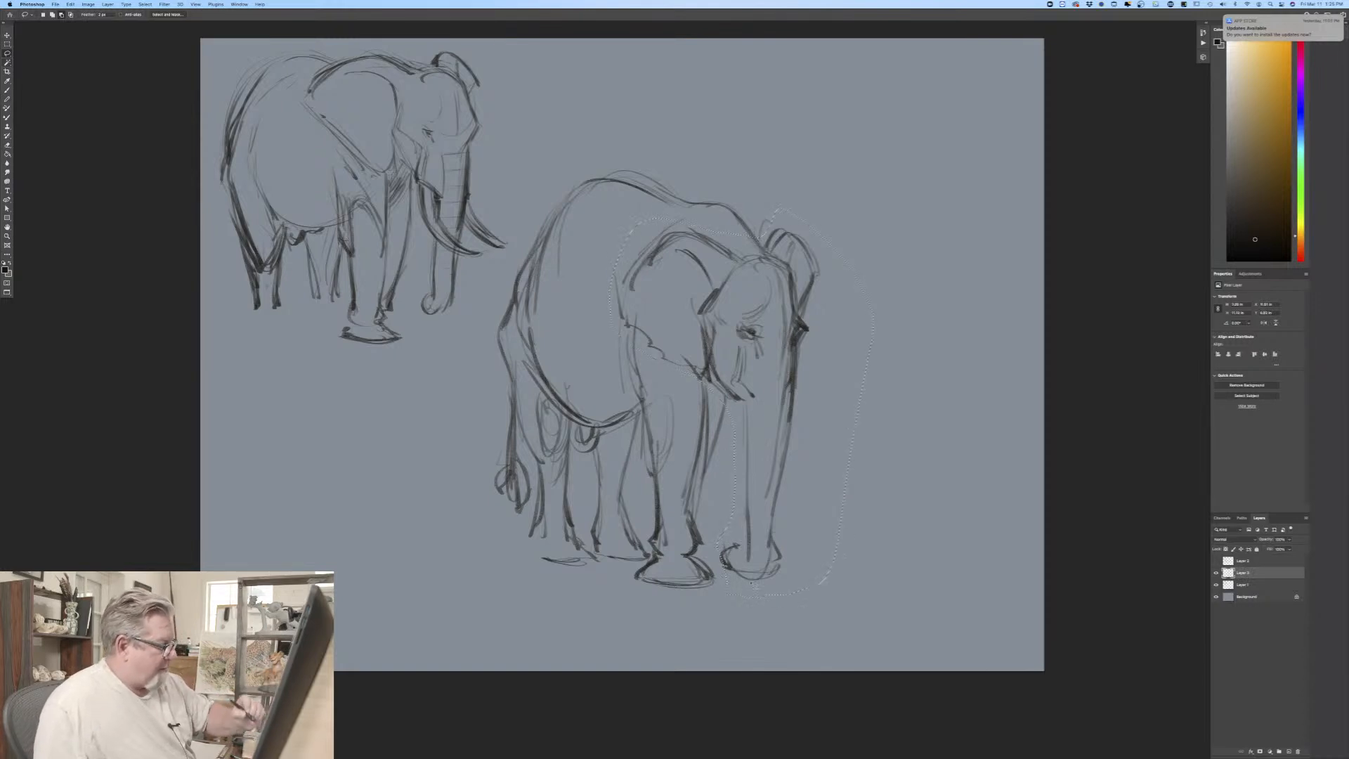
{"action": "left_click", "coordinate": [71, 4]}
{"action": "left_click", "coordinate": [86, 153]}
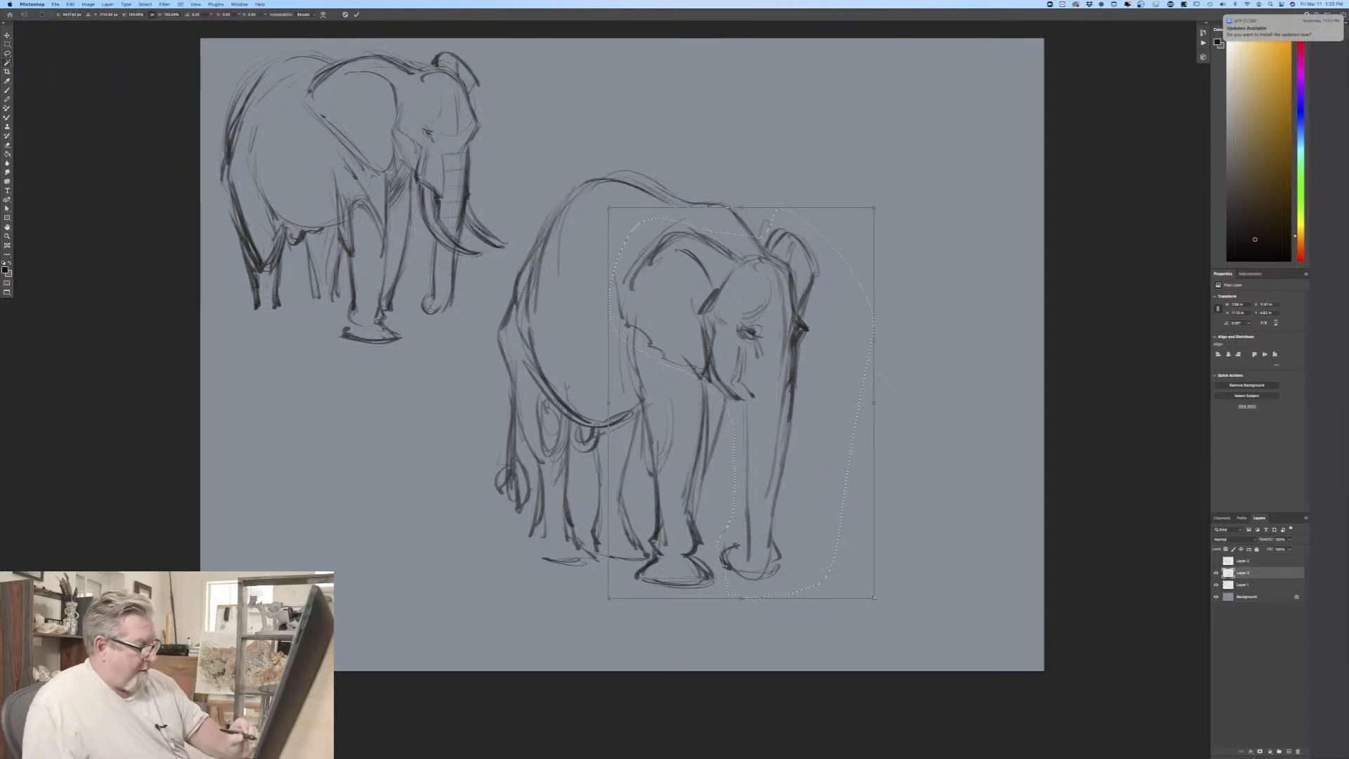
{"action": "left_click_drag", "start_coordinate": [875, 598], "coordinate": [899, 617]}
{"action": "left_click_drag", "start_coordinate": [893, 206], "coordinate": [898, 199]}
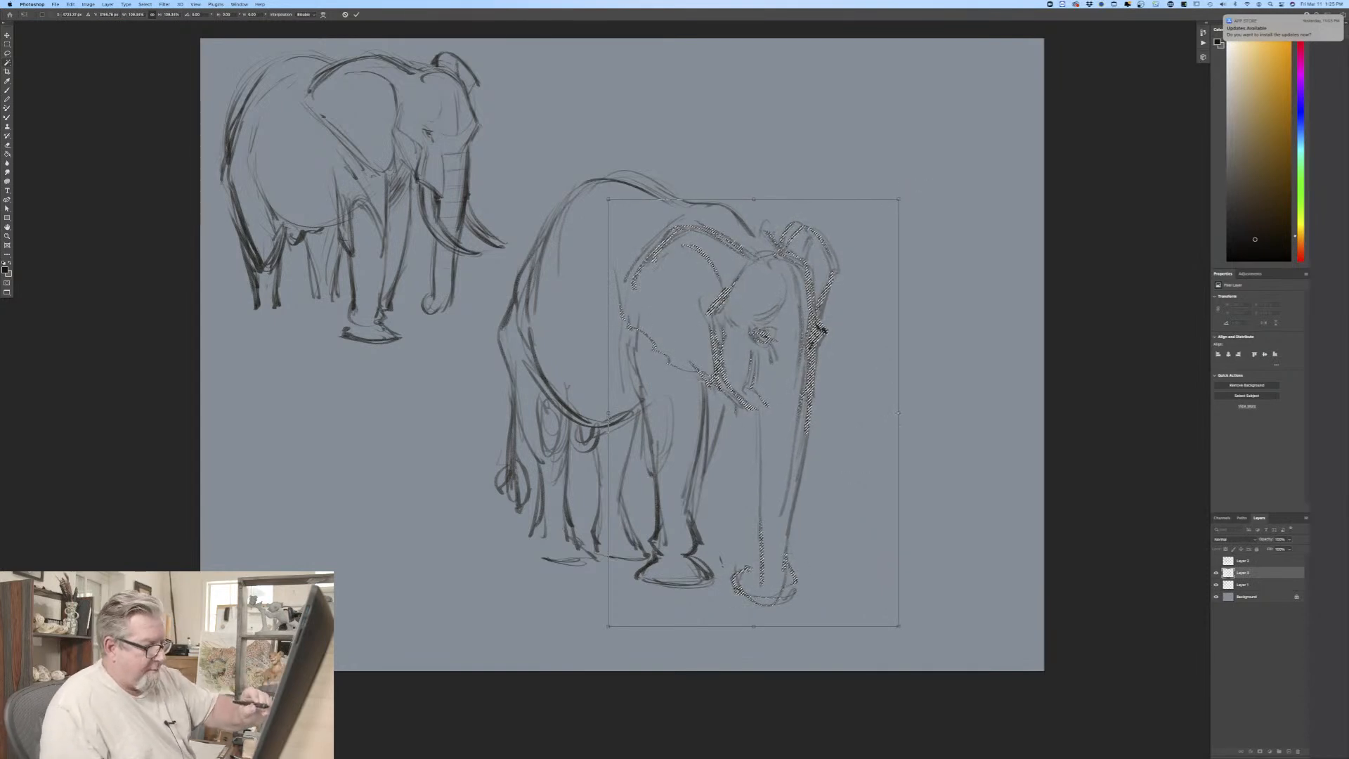
{"action": "left_click_drag", "start_coordinate": [899, 413], "coordinate": [919, 413]}
{"action": "left_click_drag", "start_coordinate": [644, 407], "coordinate": [625, 398]}
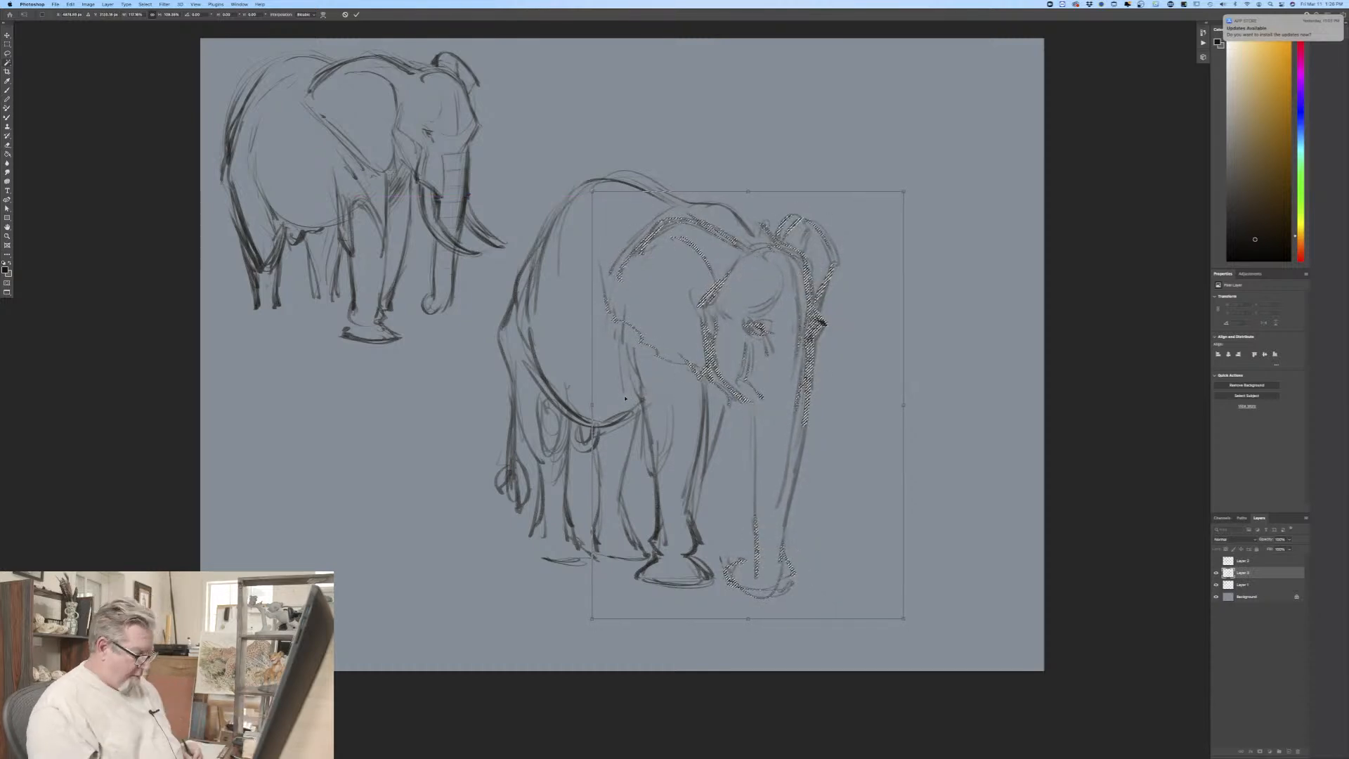
{"action": "key", "text": "Return"}
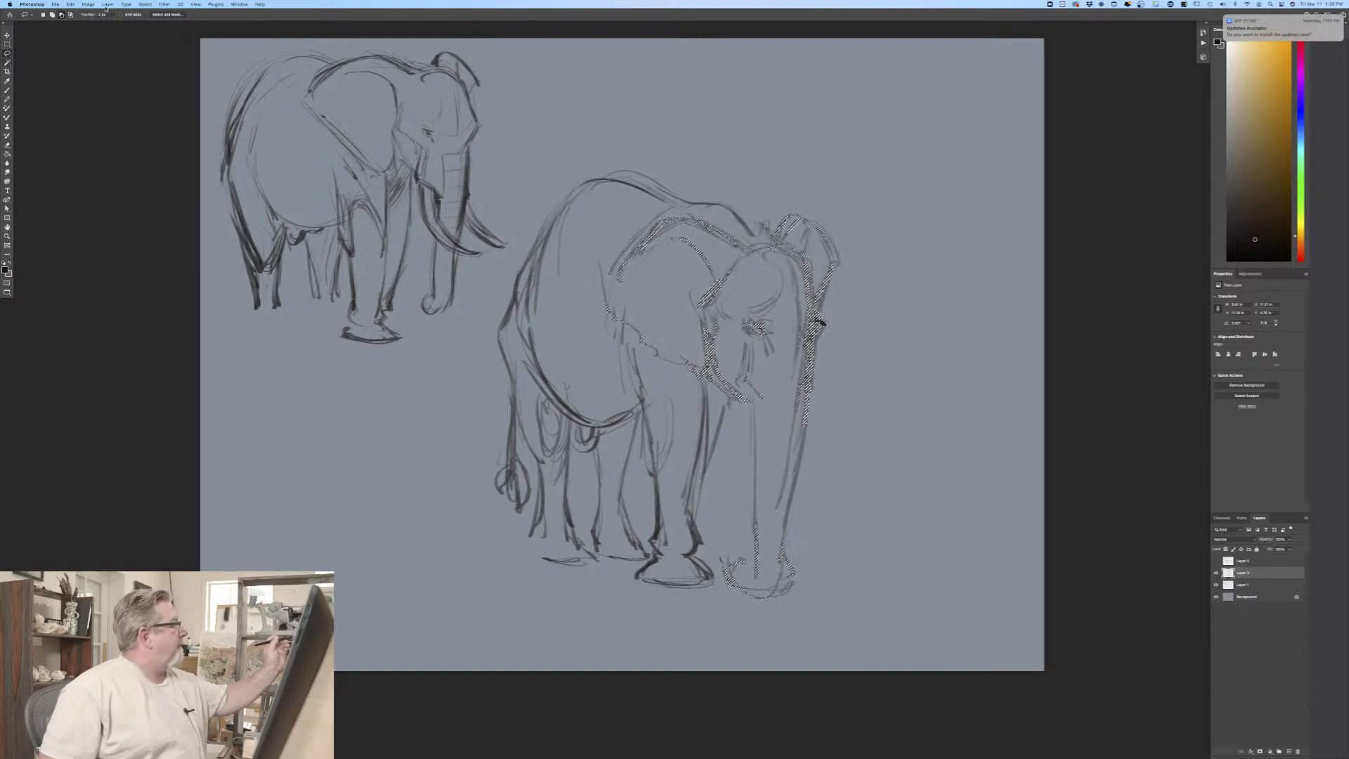
{"action": "left_click", "coordinate": [143, 4]}
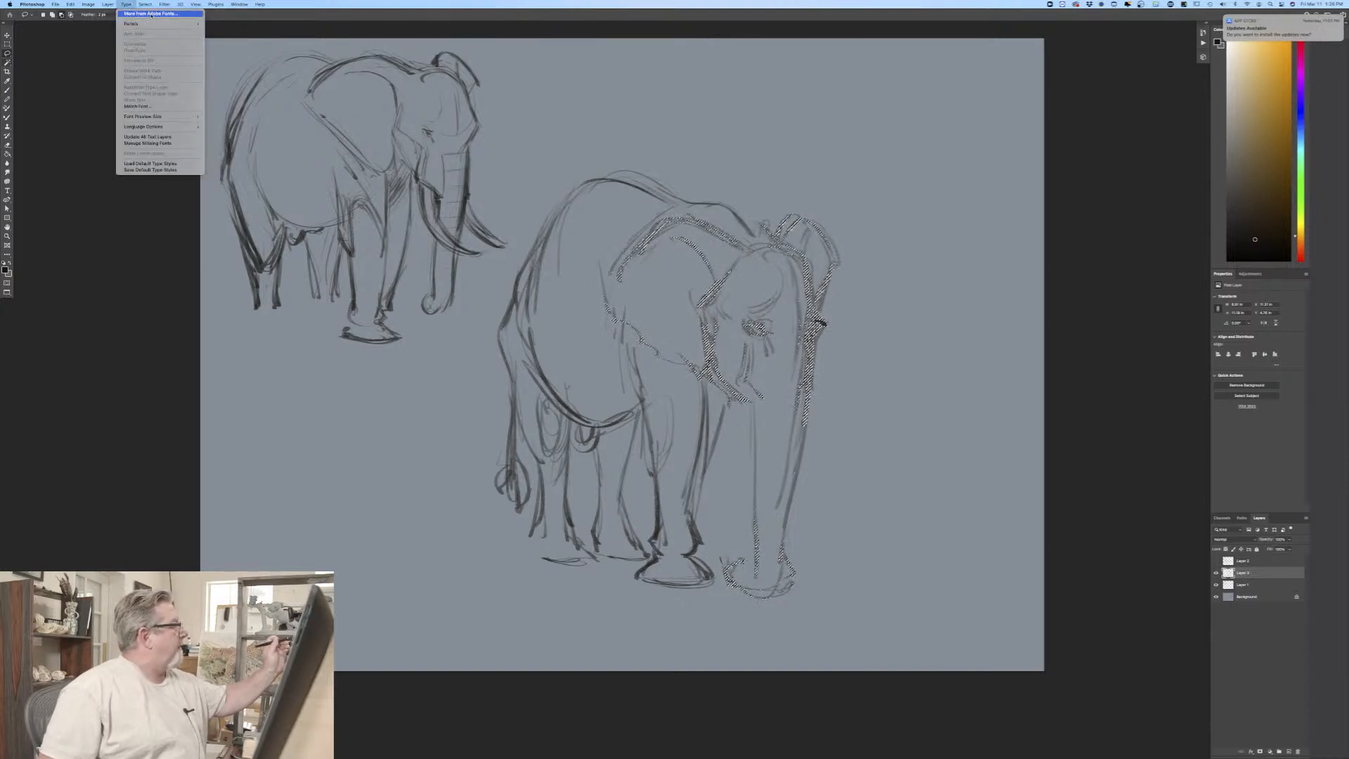
{"action": "left_click", "coordinate": [147, 22]}
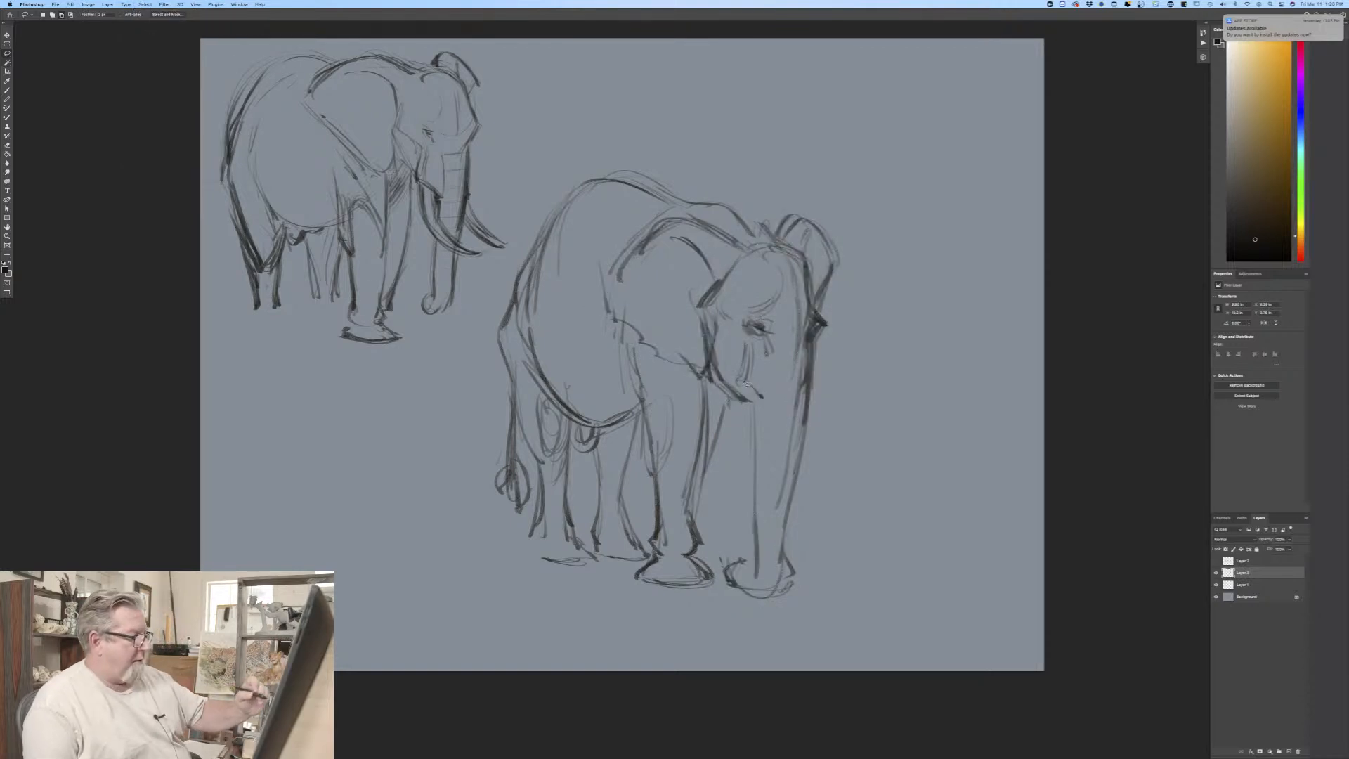
{"action": "key", "text": "b"}
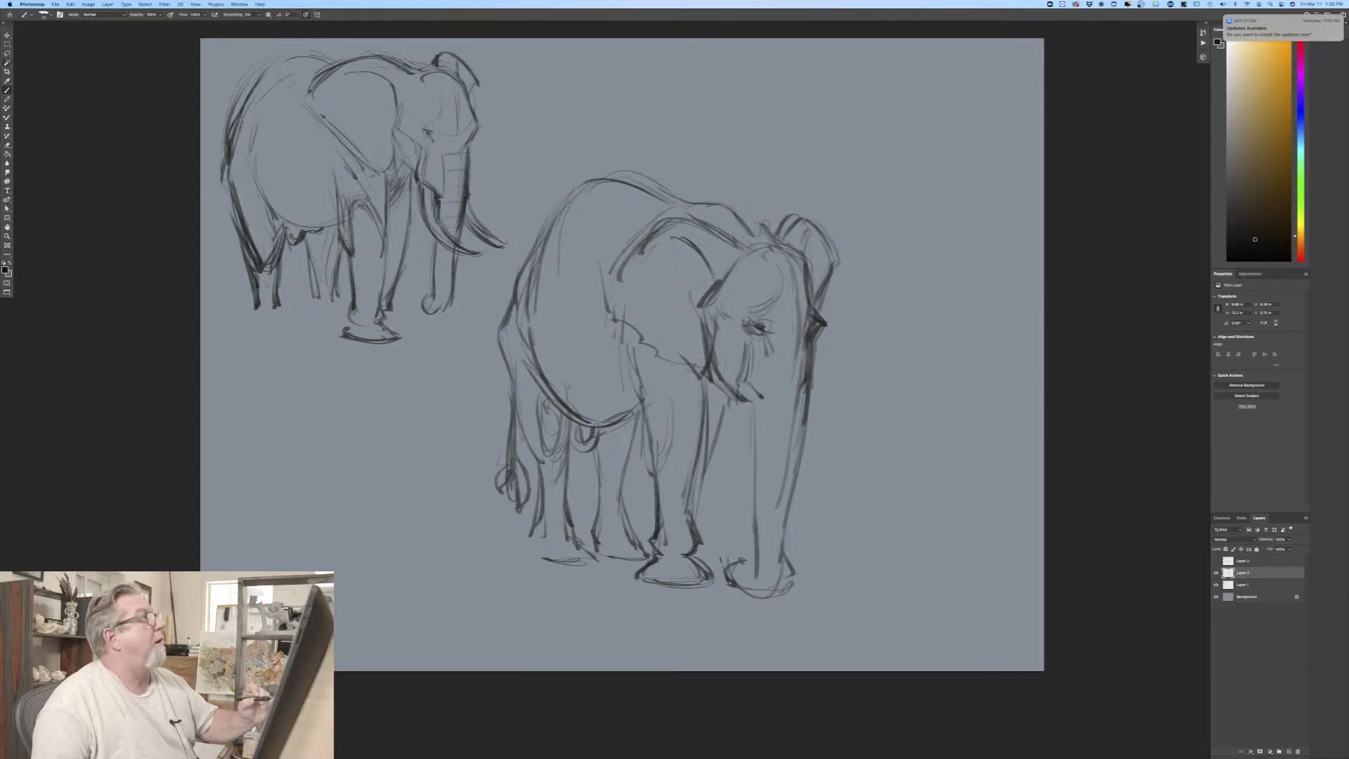
Step: Draw the third elephant's near tusk socket below the eye and a long curved tusk sweeping across the trunk, strengthening the trunk's edge
{"action": "mouse_move", "coordinate": [733, 382]}
{"action": "left_mouse_down"}
{"action": "mouse_move", "coordinate": [730, 411]}
{"action": "mouse_move", "coordinate": [768, 430]}
{"action": "left_mouse_up"}
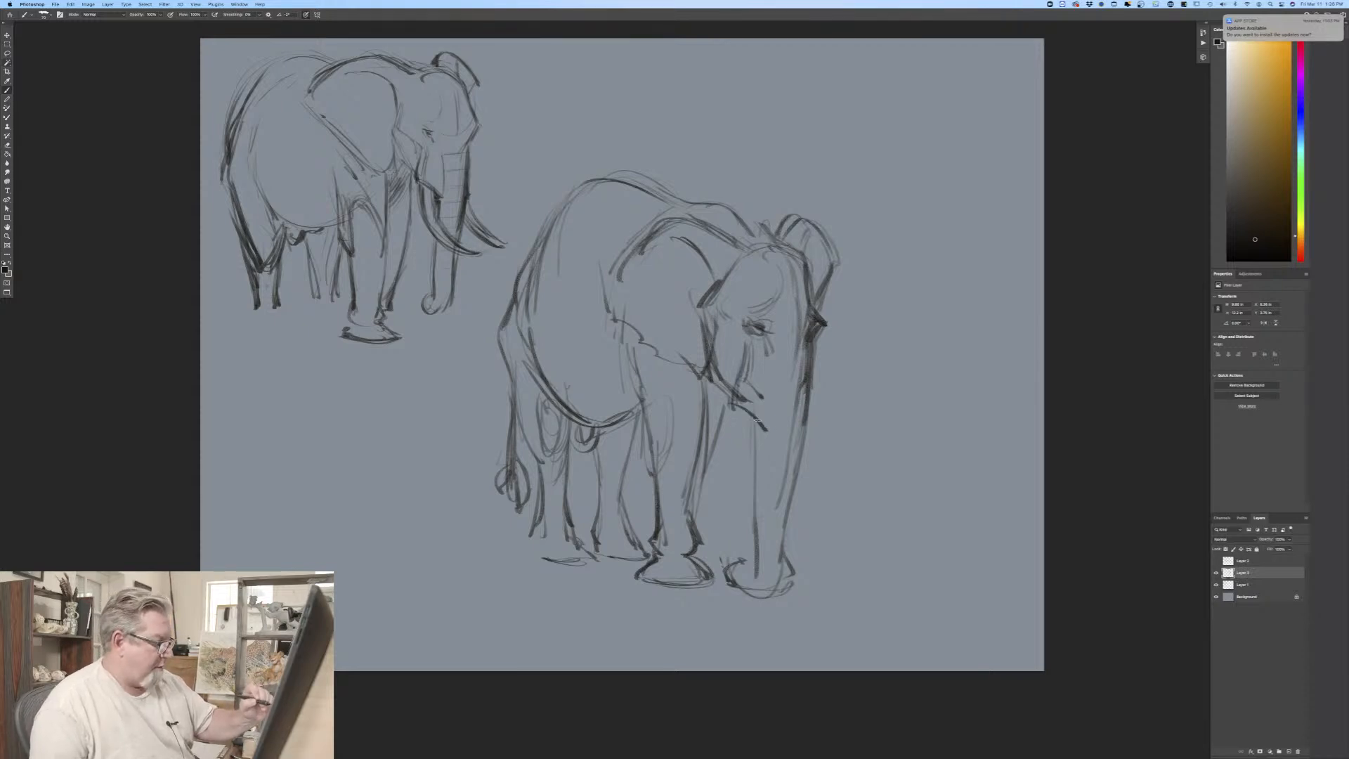
{"action": "mouse_move", "coordinate": [762, 361]}
{"action": "left_mouse_down"}
{"action": "mouse_move", "coordinate": [756, 422]}
{"action": "mouse_move", "coordinate": [769, 427]}
{"action": "left_mouse_up"}
{"action": "mouse_move", "coordinate": [814, 370]}
{"action": "left_mouse_down"}
{"action": "mouse_move", "coordinate": [811, 415]}
{"action": "mouse_move", "coordinate": [738, 479]}
{"action": "left_mouse_up"}
{"action": "mouse_move", "coordinate": [732, 418]}
{"action": "left_mouse_down"}
{"action": "mouse_move", "coordinate": [749, 498]}
{"action": "mouse_move", "coordinate": [802, 526]}
{"action": "left_mouse_up"}
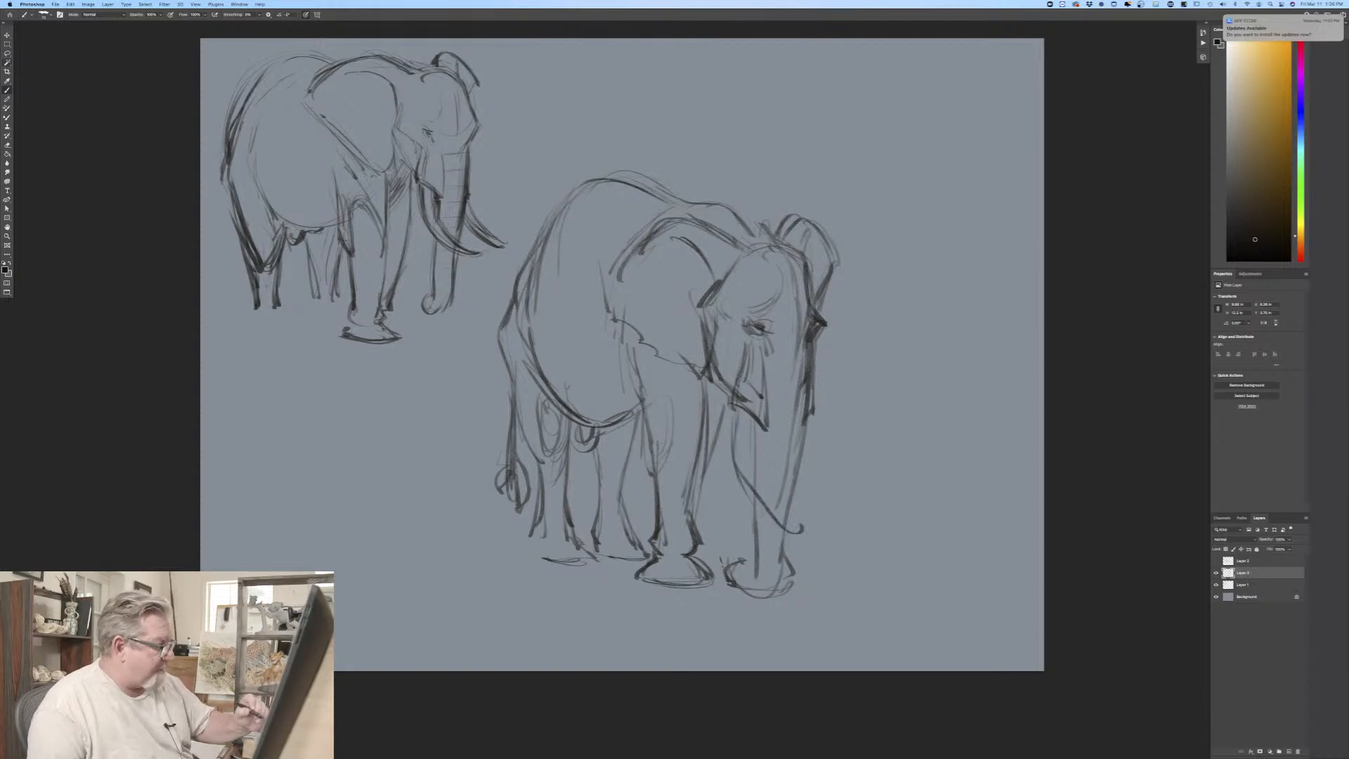
{"action": "mouse_move", "coordinate": [743, 360]}
{"action": "left_mouse_down"}
{"action": "mouse_move", "coordinate": [736, 465]}
{"action": "mouse_move", "coordinate": [774, 510]}
{"action": "mouse_move", "coordinate": [823, 534]}
{"action": "left_mouse_up"}
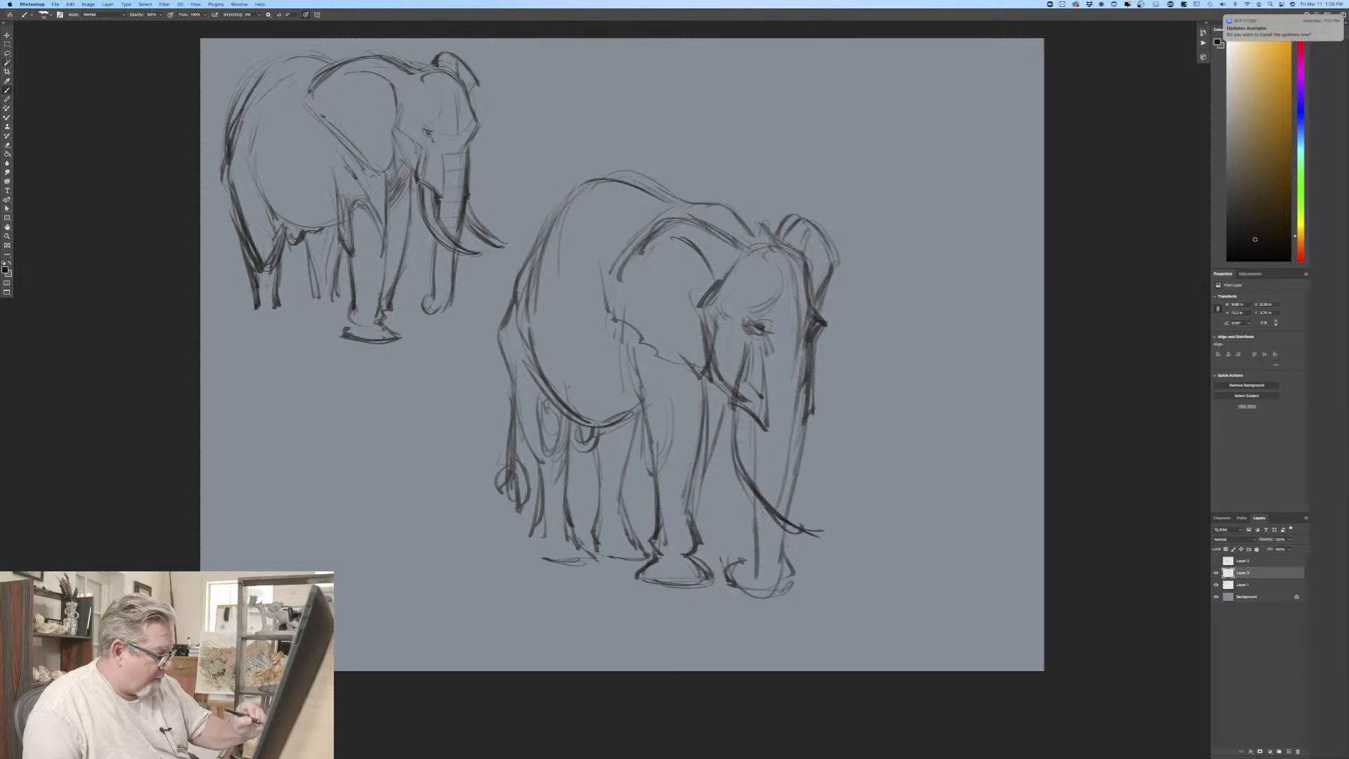
{"action": "mouse_move", "coordinate": [756, 422]}
{"action": "left_mouse_down"}
{"action": "mouse_move", "coordinate": [780, 498]}
{"action": "mouse_move", "coordinate": [826, 531]}
{"action": "left_mouse_up"}
{"action": "mouse_move", "coordinate": [743, 415]}
{"action": "left_mouse_down"}
{"action": "mouse_move", "coordinate": [735, 478]}
{"action": "mouse_move", "coordinate": [763, 460]}
{"action": "mouse_move", "coordinate": [770, 478]}
{"action": "left_mouse_up"}
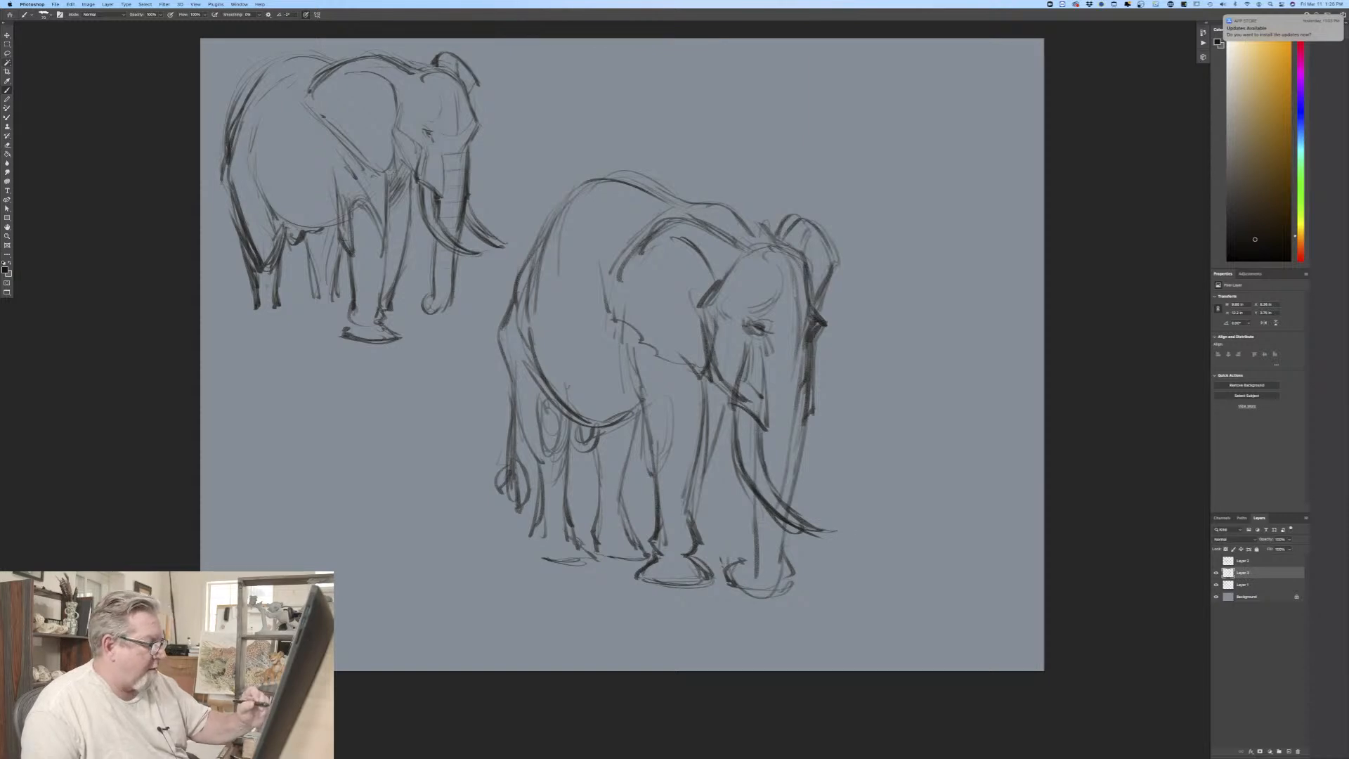
Step: Draw the third elephant's far tusk curving outward beyond the trunk, and thicken and extend the tips of both tusks
{"action": "mouse_move", "coordinate": [812, 419]}
{"action": "left_mouse_down"}
{"action": "mouse_move", "coordinate": [840, 496]}
{"action": "mouse_move", "coordinate": [875, 527]}
{"action": "left_mouse_up"}
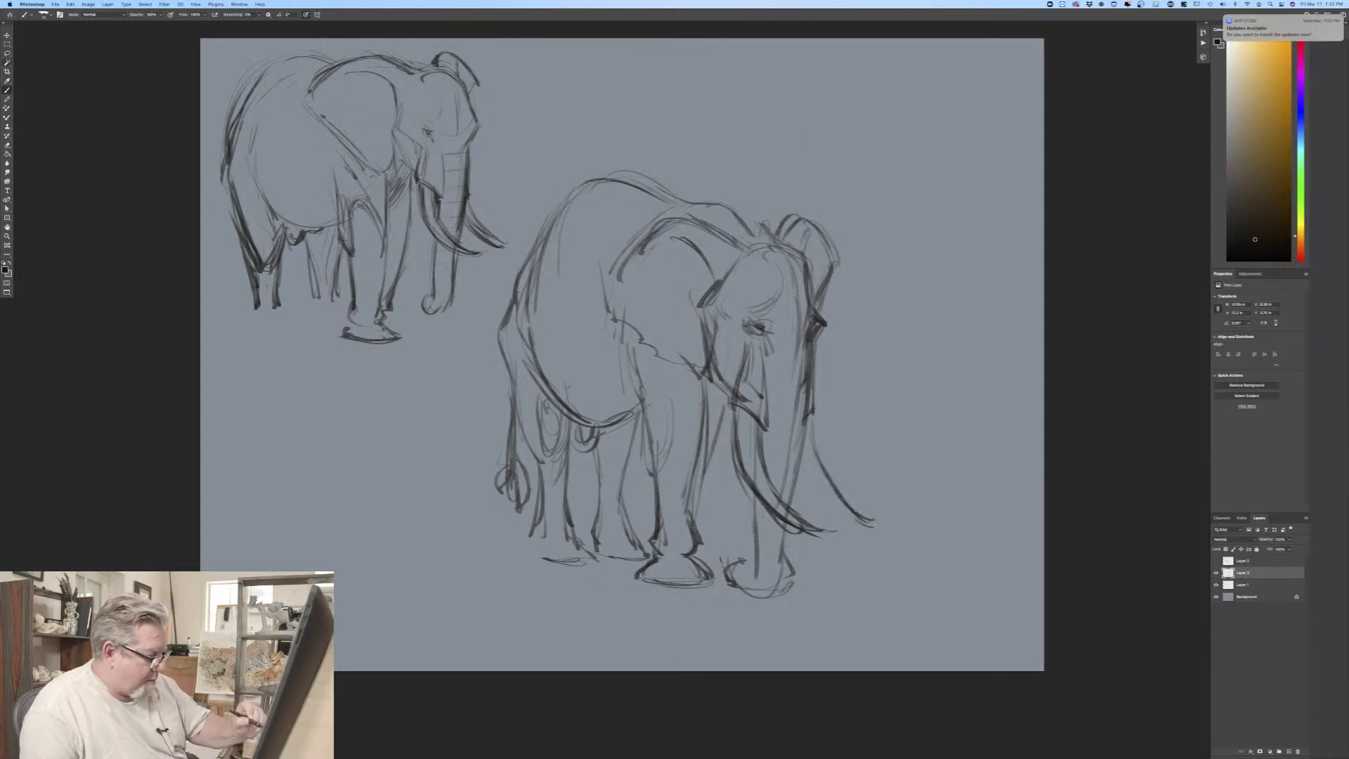
{"action": "mouse_move", "coordinate": [810, 472]}
{"action": "left_mouse_down"}
{"action": "mouse_move", "coordinate": [872, 528]}
{"action": "mouse_move", "coordinate": [808, 472]}
{"action": "mouse_move", "coordinate": [824, 495]}
{"action": "left_mouse_up"}
{"action": "mouse_move", "coordinate": [811, 427]}
{"action": "left_mouse_down"}
{"action": "mouse_move", "coordinate": [868, 518]}
{"action": "mouse_move", "coordinate": [889, 527]}
{"action": "left_mouse_up"}
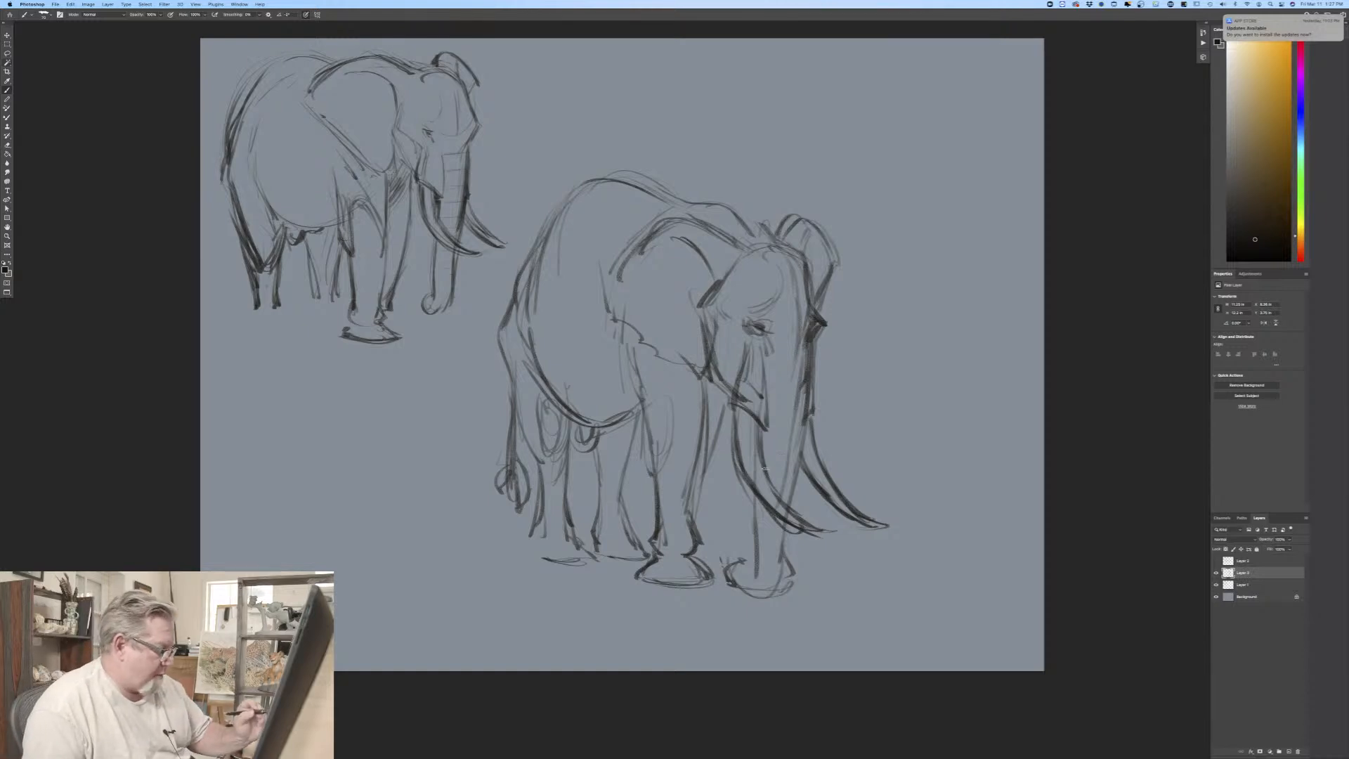
{"action": "mouse_move", "coordinate": [765, 468]}
{"action": "left_mouse_down"}
{"action": "mouse_move", "coordinate": [811, 526]}
{"action": "mouse_move", "coordinate": [848, 538]}
{"action": "mouse_move", "coordinate": [754, 492]}
{"action": "mouse_move", "coordinate": [732, 445]}
{"action": "mouse_move", "coordinate": [828, 500]}
{"action": "left_mouse_up"}
{"action": "mouse_move", "coordinate": [843, 517]}
{"action": "left_mouse_down"}
{"action": "mouse_move", "coordinate": [903, 524]}
{"action": "mouse_move", "coordinate": [890, 528]}
{"action": "left_mouse_up"}
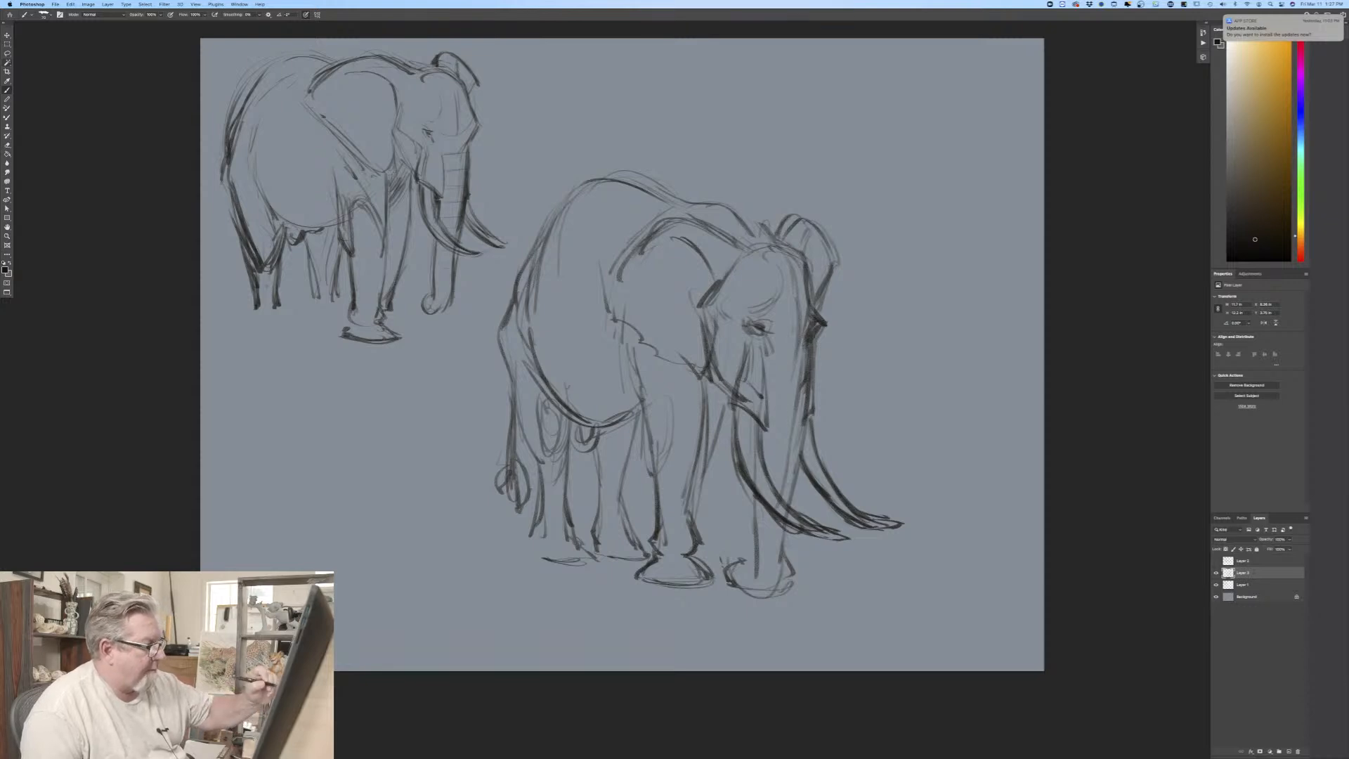
Step: Darken the third elephant's trunk contours, define its tip, add cross-contour wrinkles down its length, and strengthen the ear's front edge
{"action": "mouse_move", "coordinate": [797, 297]}
{"action": "left_mouse_down"}
{"action": "mouse_move", "coordinate": [800, 424]}
{"action": "mouse_move", "coordinate": [785, 487]}
{"action": "mouse_move", "coordinate": [799, 592]}
{"action": "left_mouse_up"}
{"action": "left_click_drag", "start_coordinate": [756, 510], "coordinate": [759, 594]}
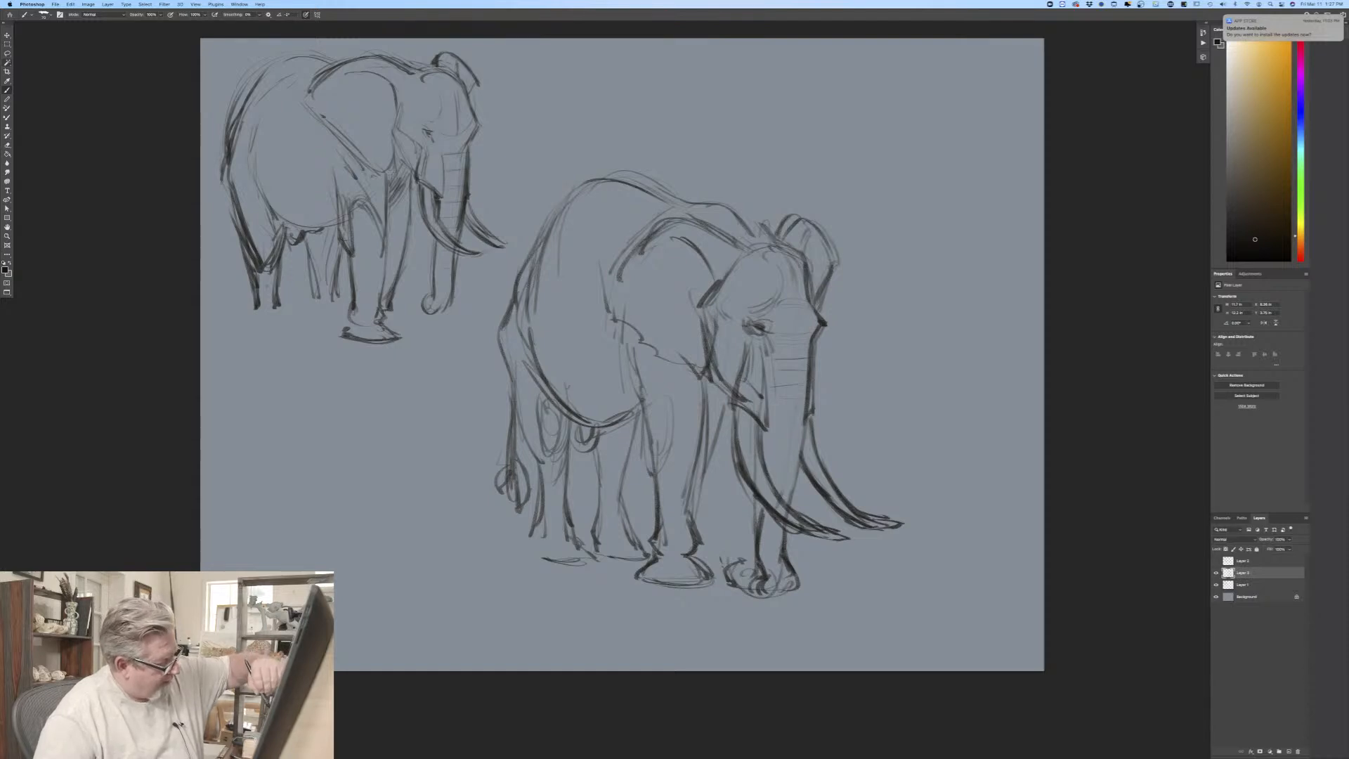
{"action": "left_click_drag", "start_coordinate": [768, 461], "coordinate": [799, 461]}
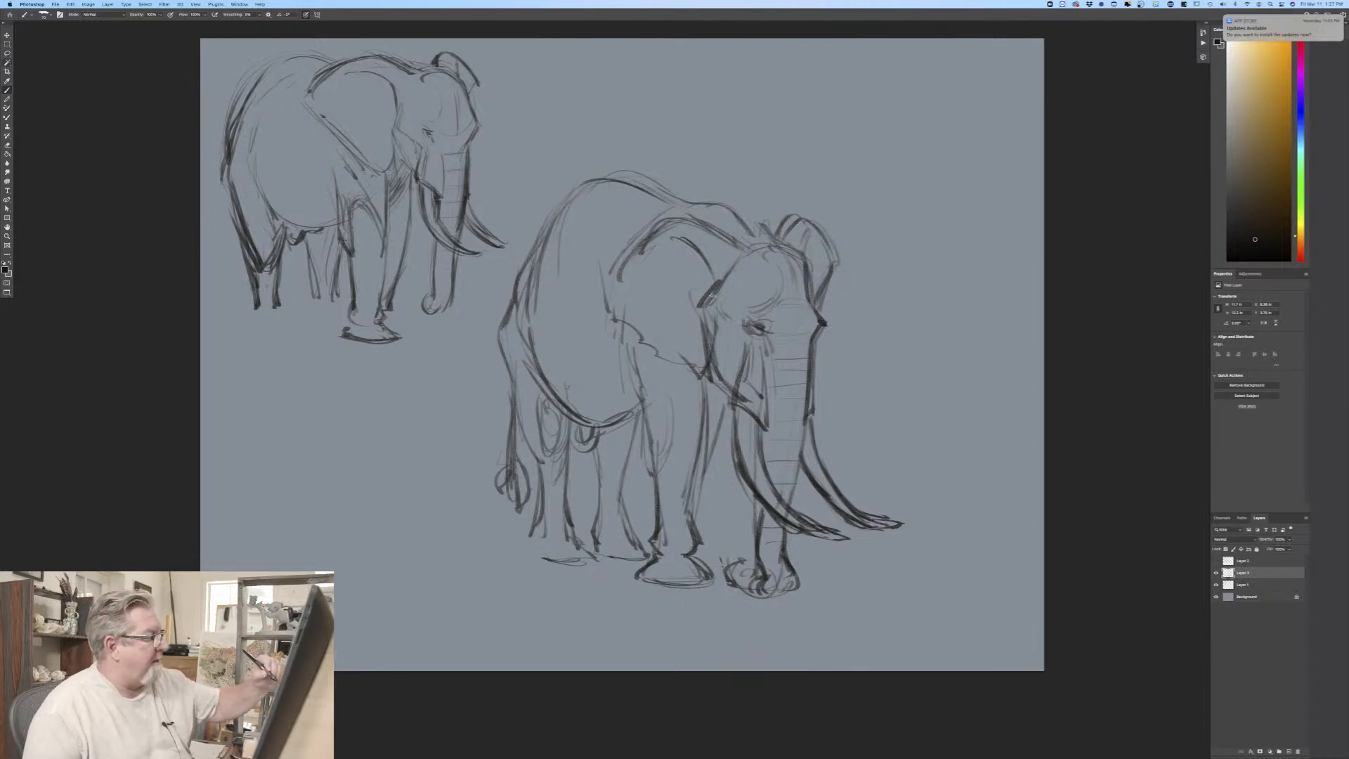
{"action": "mouse_move", "coordinate": [712, 297]}
{"action": "left_mouse_down"}
{"action": "mouse_move", "coordinate": [713, 365]}
{"action": "mouse_move", "coordinate": [735, 392]}
{"action": "left_mouse_up"}
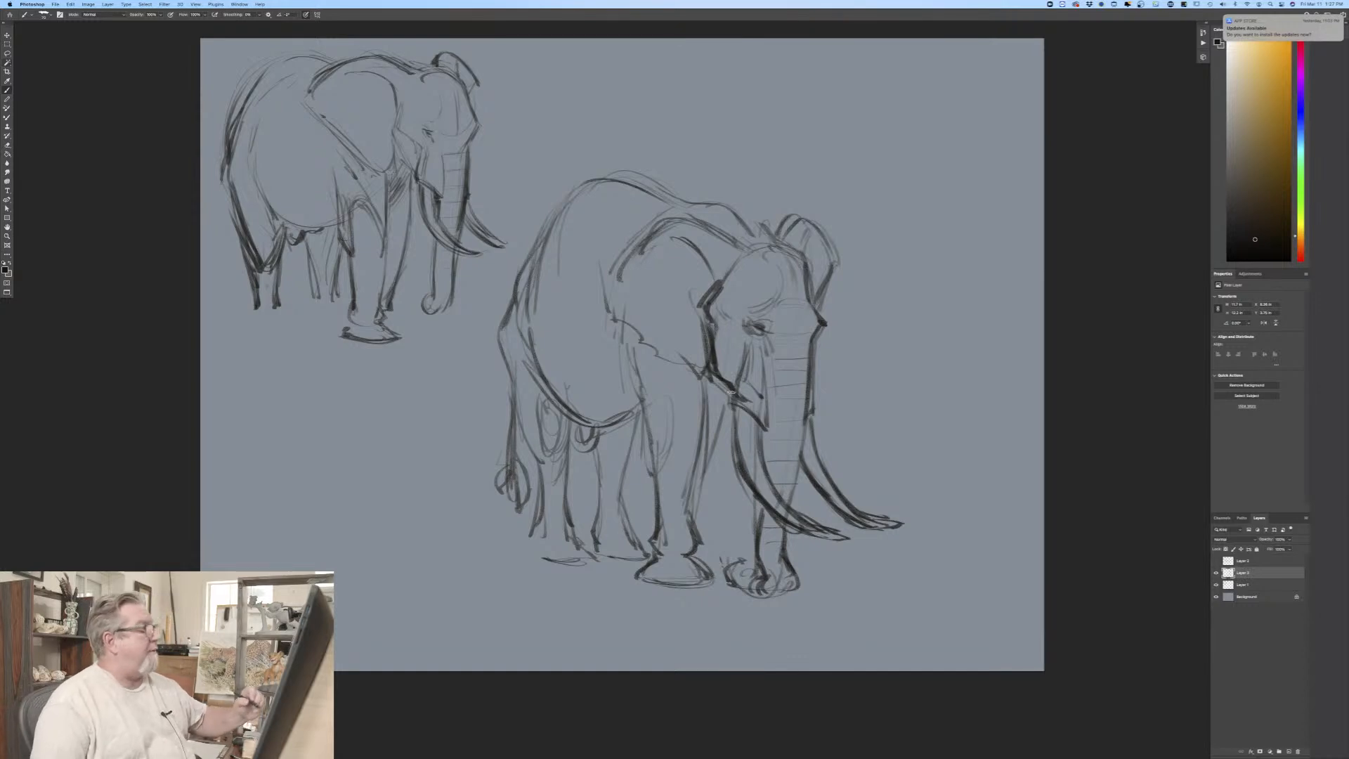
Step: Darken the contours of the third elephant's hind legs and the small curved form under the belly
{"action": "left_click_drag", "start_coordinate": [573, 418], "coordinate": [566, 448]}
{"action": "mouse_move", "coordinate": [539, 381]}
{"action": "left_mouse_down"}
{"action": "mouse_move", "coordinate": [625, 482]}
{"action": "mouse_move", "coordinate": [597, 540]}
{"action": "left_mouse_up"}
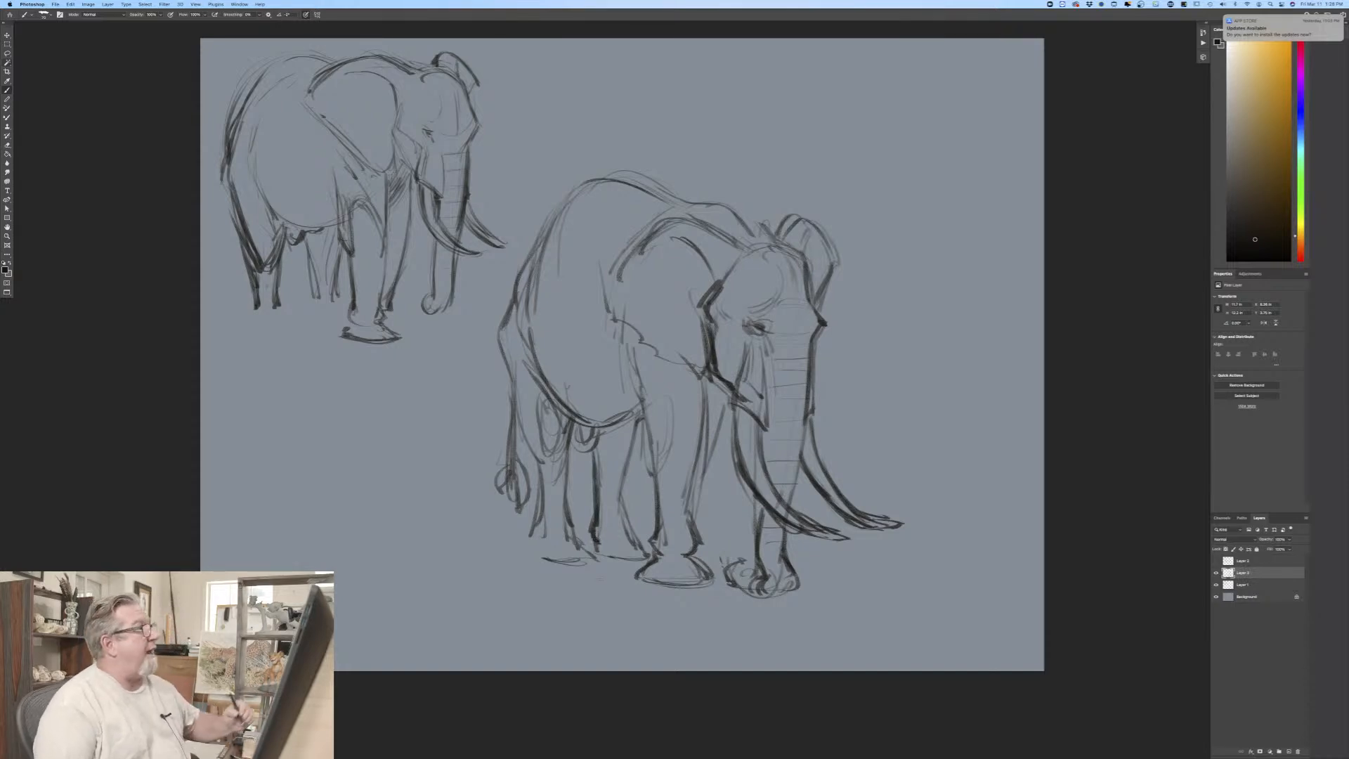
{"action": "mouse_move", "coordinate": [612, 425]}
{"action": "left_mouse_down"}
{"action": "mouse_move", "coordinate": [572, 443]}
{"action": "mouse_move", "coordinate": [586, 447]}
{"action": "mouse_move", "coordinate": [570, 483]}
{"action": "left_mouse_up"}
{"action": "mouse_move", "coordinate": [521, 390]}
{"action": "left_mouse_down"}
{"action": "mouse_move", "coordinate": [541, 470]}
{"action": "mouse_move", "coordinate": [525, 553]}
{"action": "left_mouse_up"}
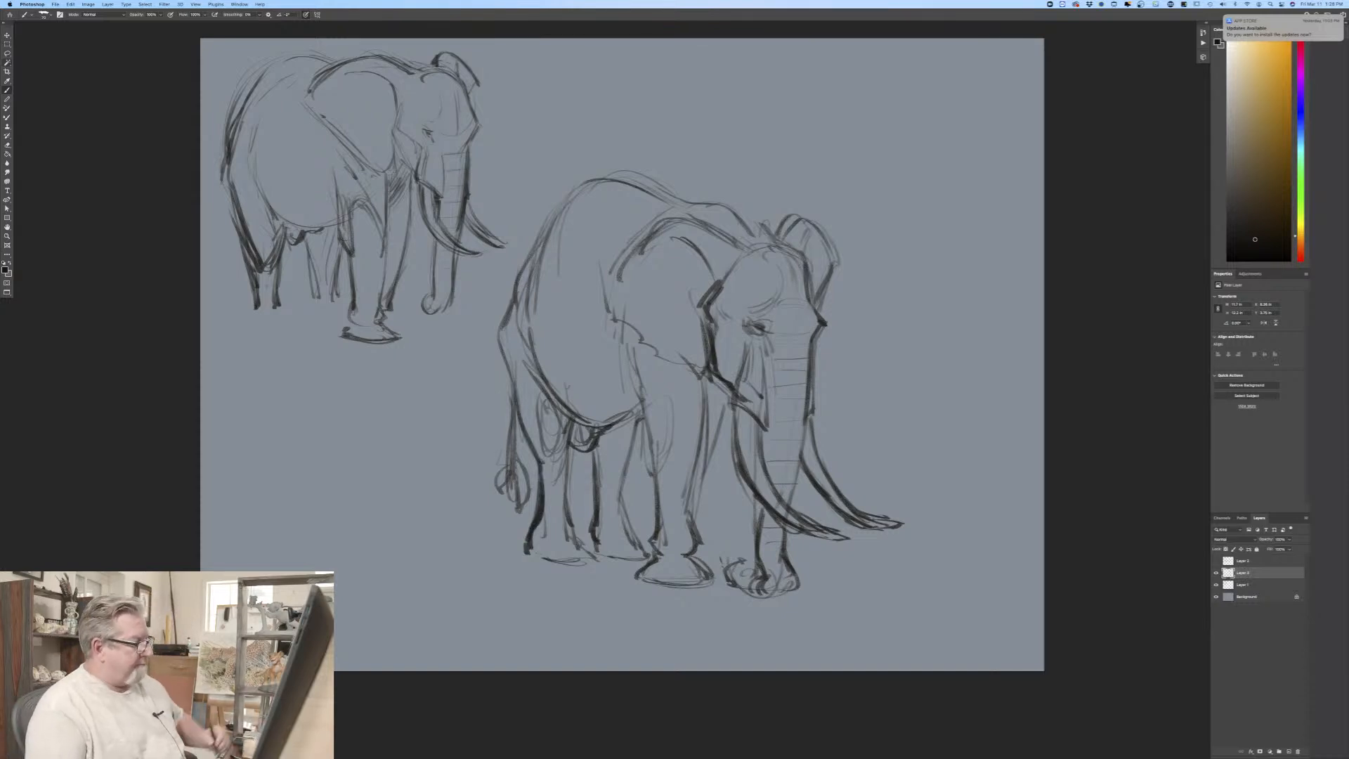
Step: Strengthen both contours of the third elephant's near front leg with dark strokes and add toenails to its foot
{"action": "left_click_drag", "start_coordinate": [728, 395], "coordinate": [686, 514]}
{"action": "left_click_drag", "start_coordinate": [701, 457], "coordinate": [686, 515]}
{"action": "left_click_drag", "start_coordinate": [702, 378], "coordinate": [687, 500]}
{"action": "left_click_drag", "start_coordinate": [700, 412], "coordinate": [686, 487]}
{"action": "left_click_drag", "start_coordinate": [713, 371], "coordinate": [659, 462]}
{"action": "left_click_drag", "start_coordinate": [648, 407], "coordinate": [644, 467]}
{"action": "left_click_drag", "start_coordinate": [644, 370], "coordinate": [638, 416]}
{"action": "left_click_drag", "start_coordinate": [640, 349], "coordinate": [635, 364]}
{"action": "left_click_drag", "start_coordinate": [656, 417], "coordinate": [654, 506]}
{"action": "mouse_move", "coordinate": [660, 540]}
{"action": "left_mouse_down"}
{"action": "mouse_move", "coordinate": [648, 553]}
{"action": "mouse_move", "coordinate": [702, 580]}
{"action": "left_mouse_up"}
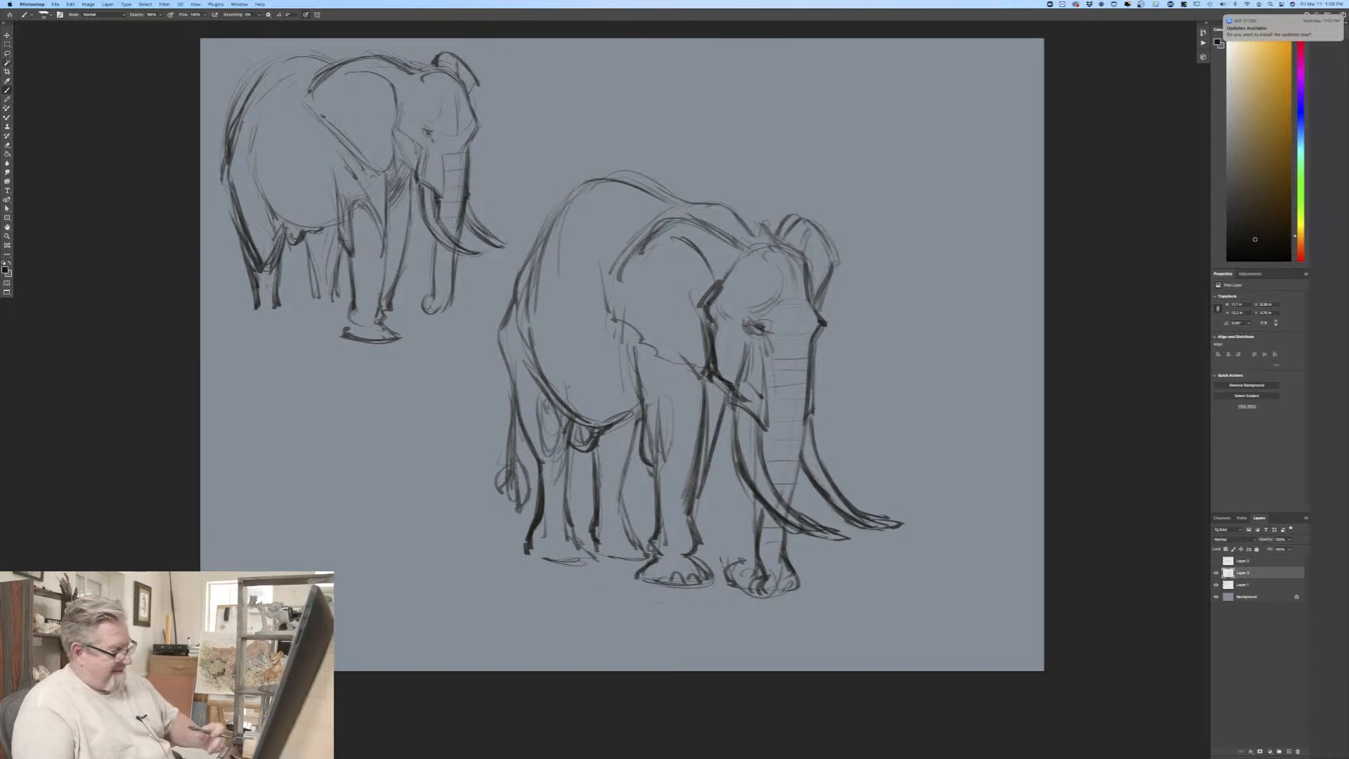
Step: Erase the third elephant's trunk tip, redraw it as a curled end resting on the ground, and darken the lower trunk's inner edge
{"action": "mouse_move", "coordinate": [768, 575]}
{"action": "left_mouse_down"}
{"action": "mouse_move", "coordinate": [749, 594]}
{"action": "mouse_move", "coordinate": [731, 562]}
{"action": "mouse_move", "coordinate": [762, 596]}
{"action": "left_mouse_up"}
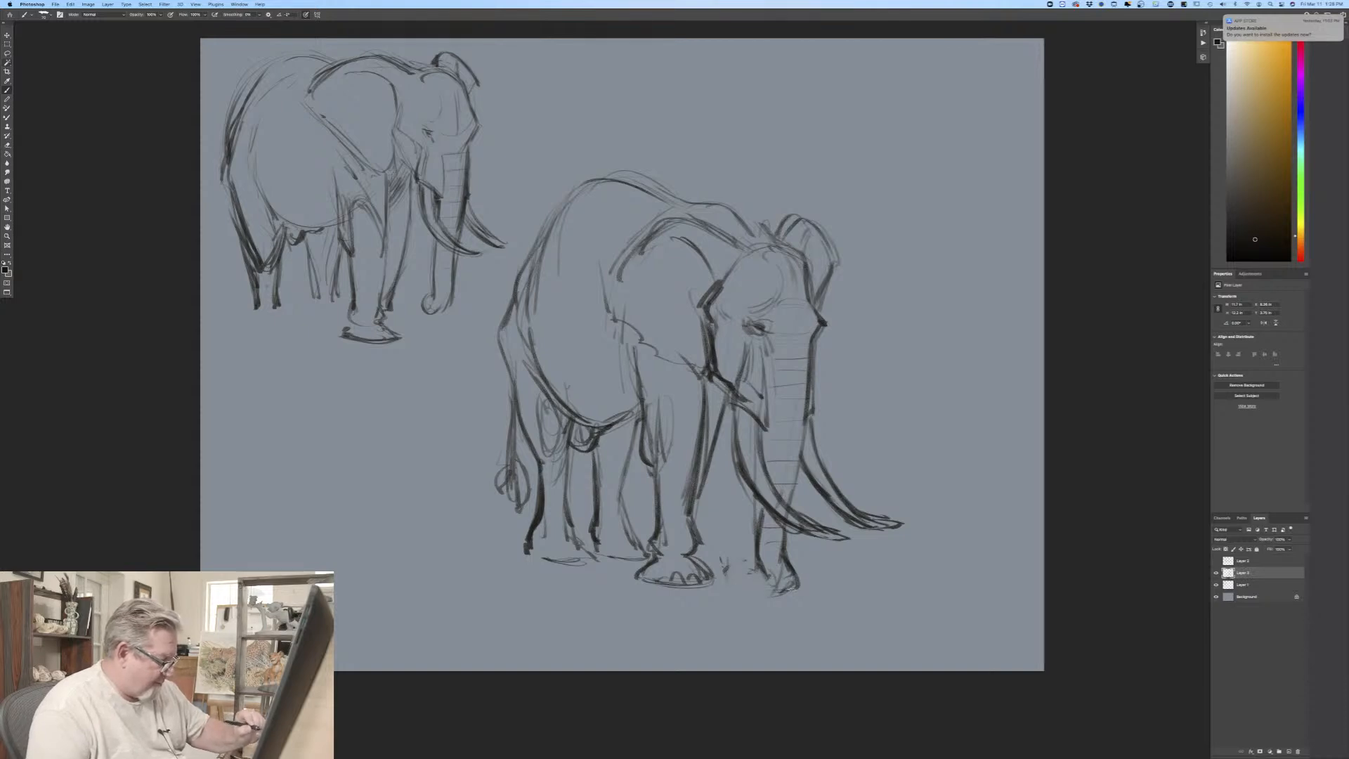
{"action": "mouse_move", "coordinate": [778, 587]}
{"action": "left_mouse_down"}
{"action": "mouse_move", "coordinate": [766, 594]}
{"action": "mouse_move", "coordinate": [742, 573]}
{"action": "mouse_move", "coordinate": [757, 594]}
{"action": "mouse_move", "coordinate": [727, 589]}
{"action": "mouse_move", "coordinate": [745, 570]}
{"action": "mouse_move", "coordinate": [778, 590]}
{"action": "left_mouse_up"}
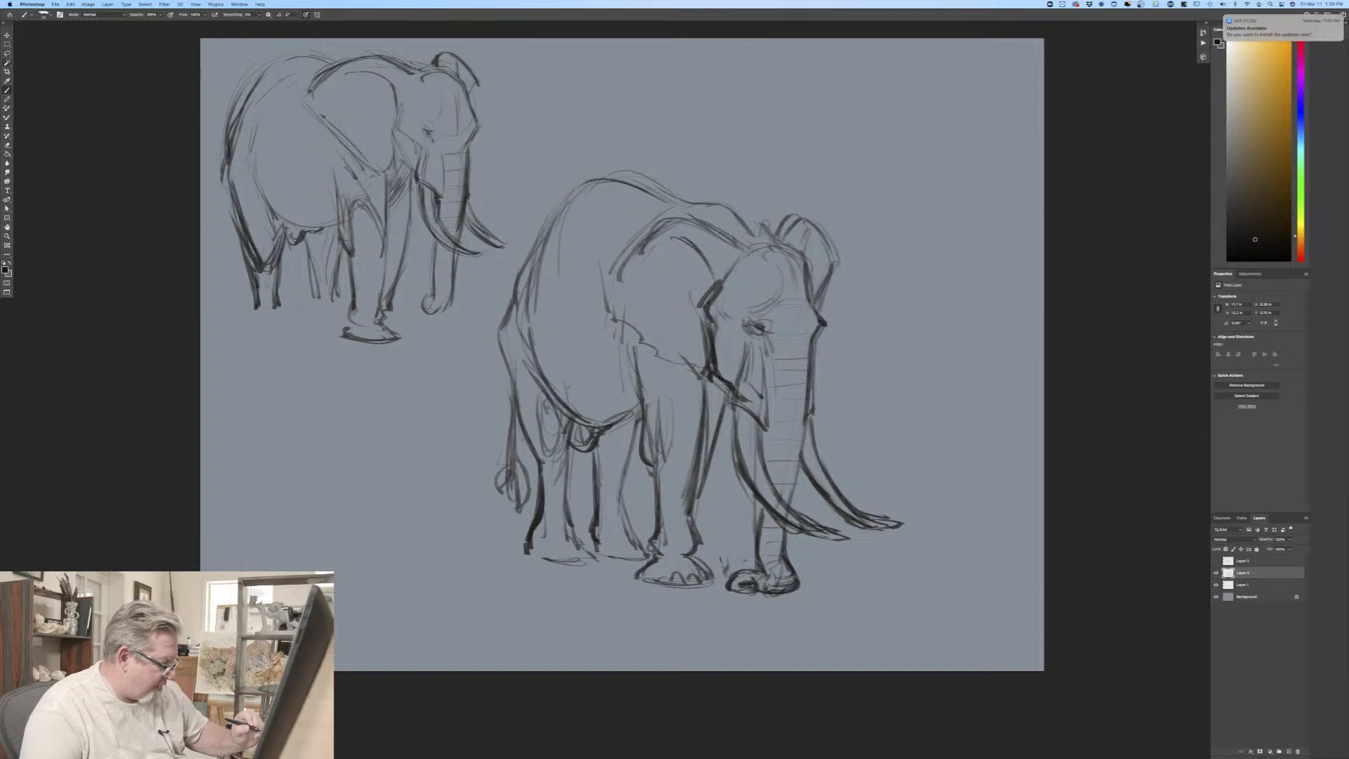
{"action": "left_click_drag", "start_coordinate": [758, 566], "coordinate": [766, 583]}
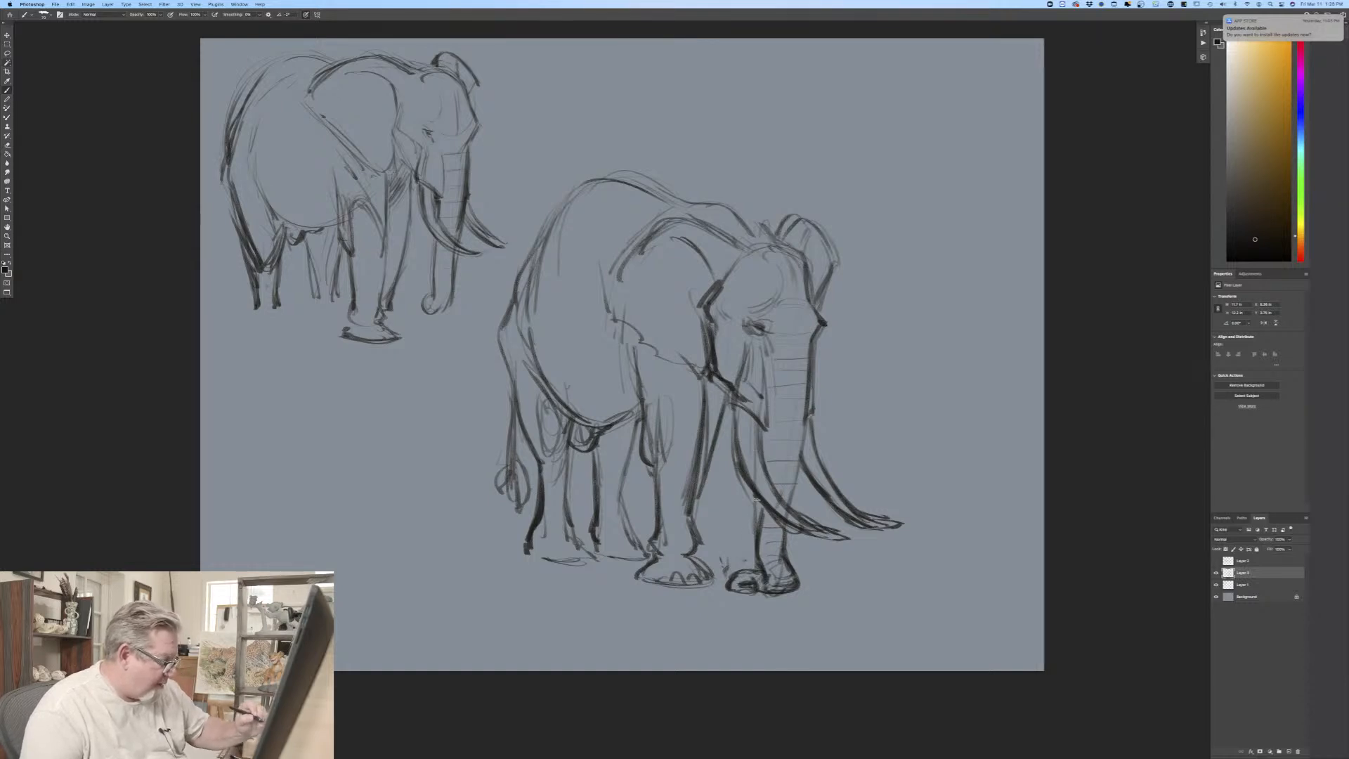
{"action": "left_click_drag", "start_coordinate": [759, 500], "coordinate": [763, 589]}
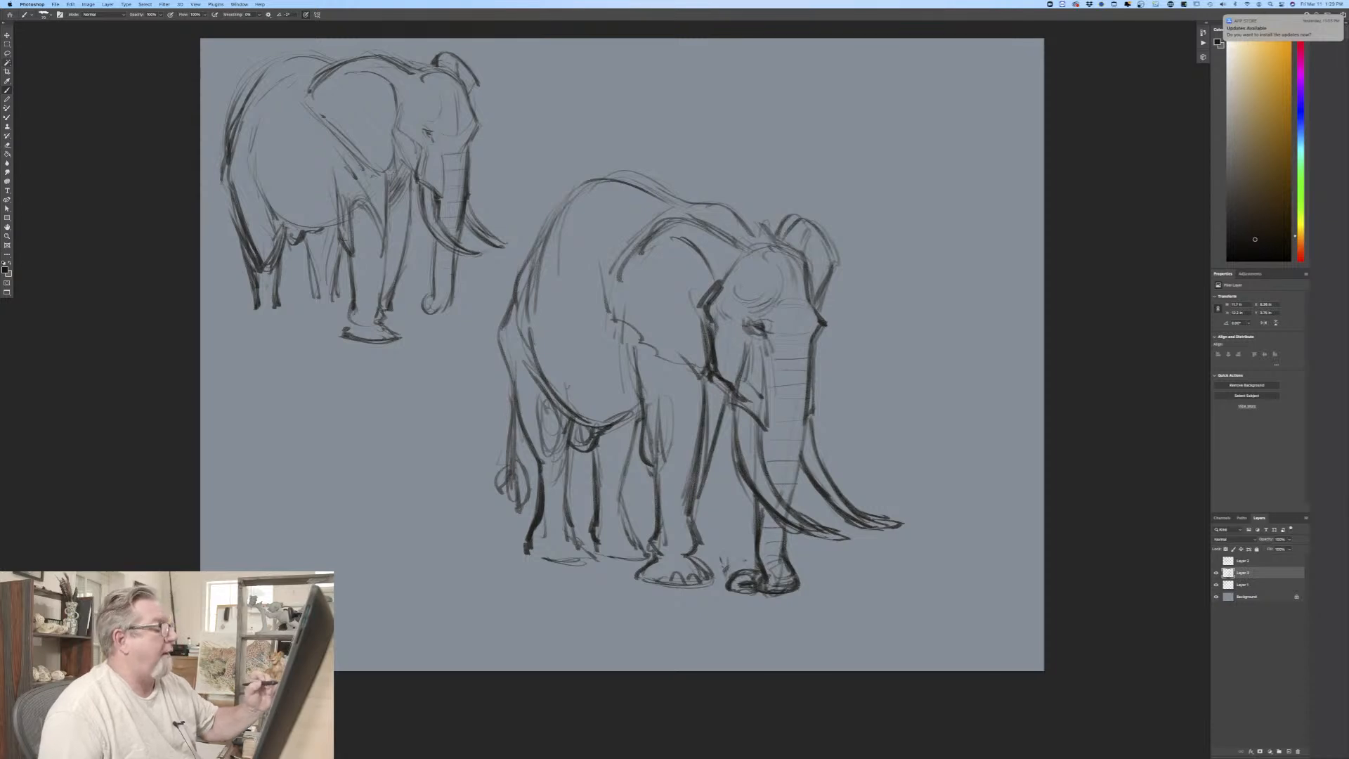
Step: Darken the third elephant's cheek, front leg edge, flank and belly contours, adding shading between the ear and the front leg
{"action": "left_click_drag", "start_coordinate": [718, 303], "coordinate": [726, 365]}
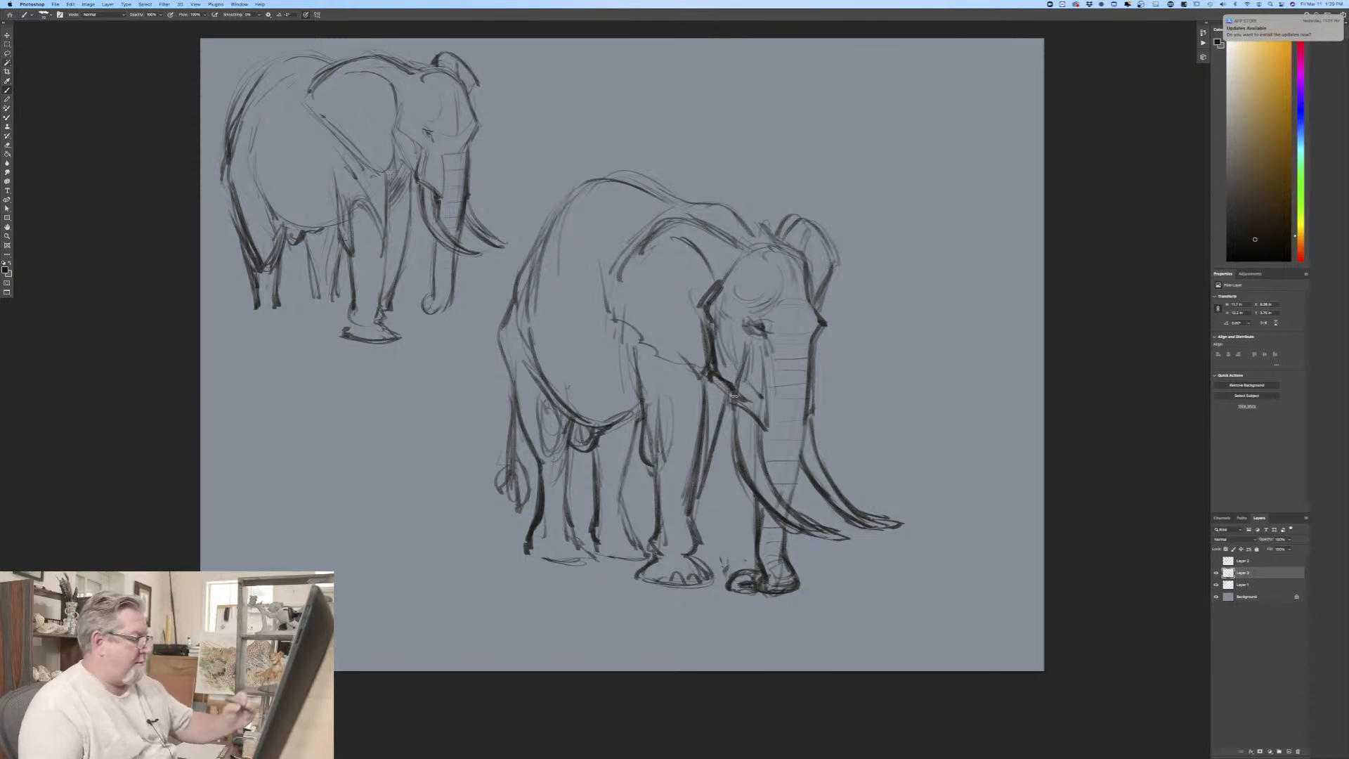
{"action": "mouse_move", "coordinate": [724, 376]}
{"action": "left_mouse_down"}
{"action": "mouse_move", "coordinate": [698, 519]}
{"action": "mouse_move", "coordinate": [711, 569]}
{"action": "left_mouse_up"}
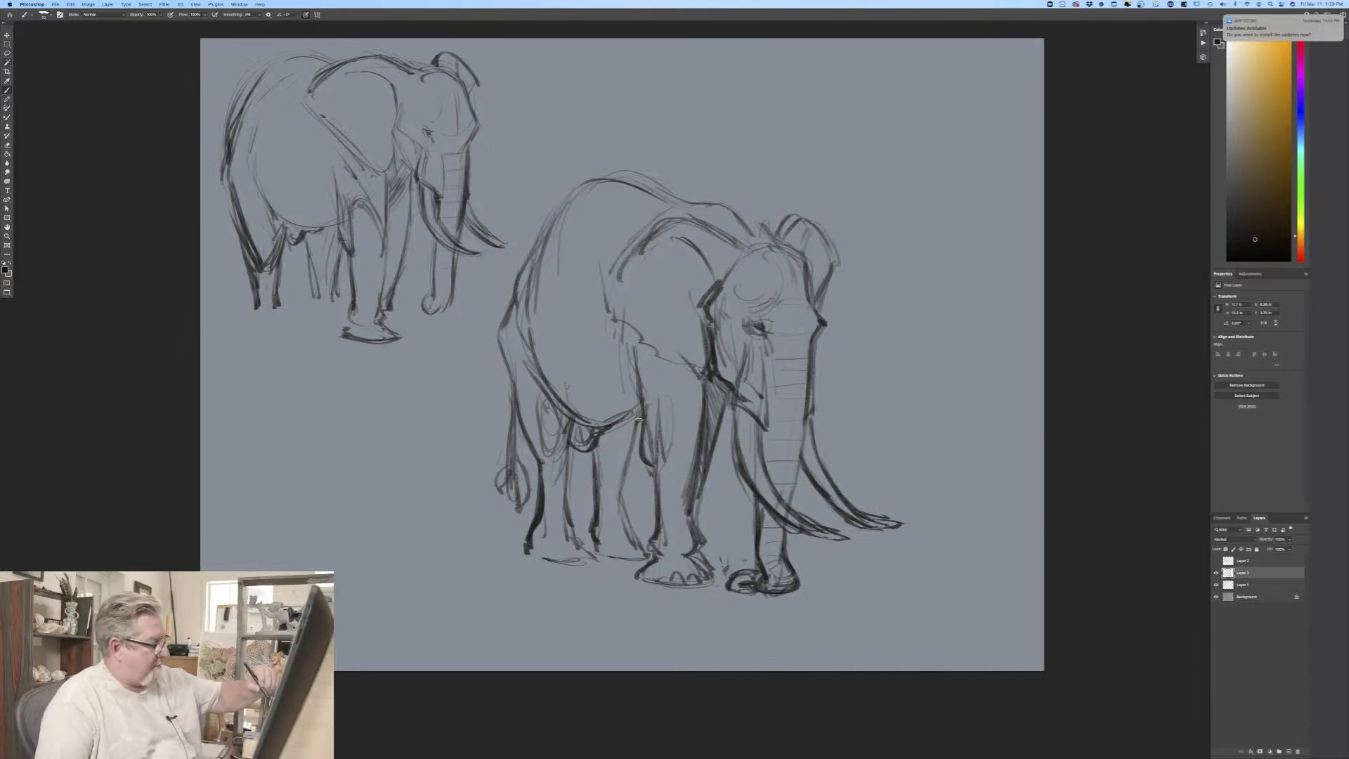
{"action": "mouse_move", "coordinate": [624, 422]}
{"action": "left_mouse_down"}
{"action": "mouse_move", "coordinate": [592, 431]}
{"action": "mouse_move", "coordinate": [606, 432]}
{"action": "left_mouse_up"}
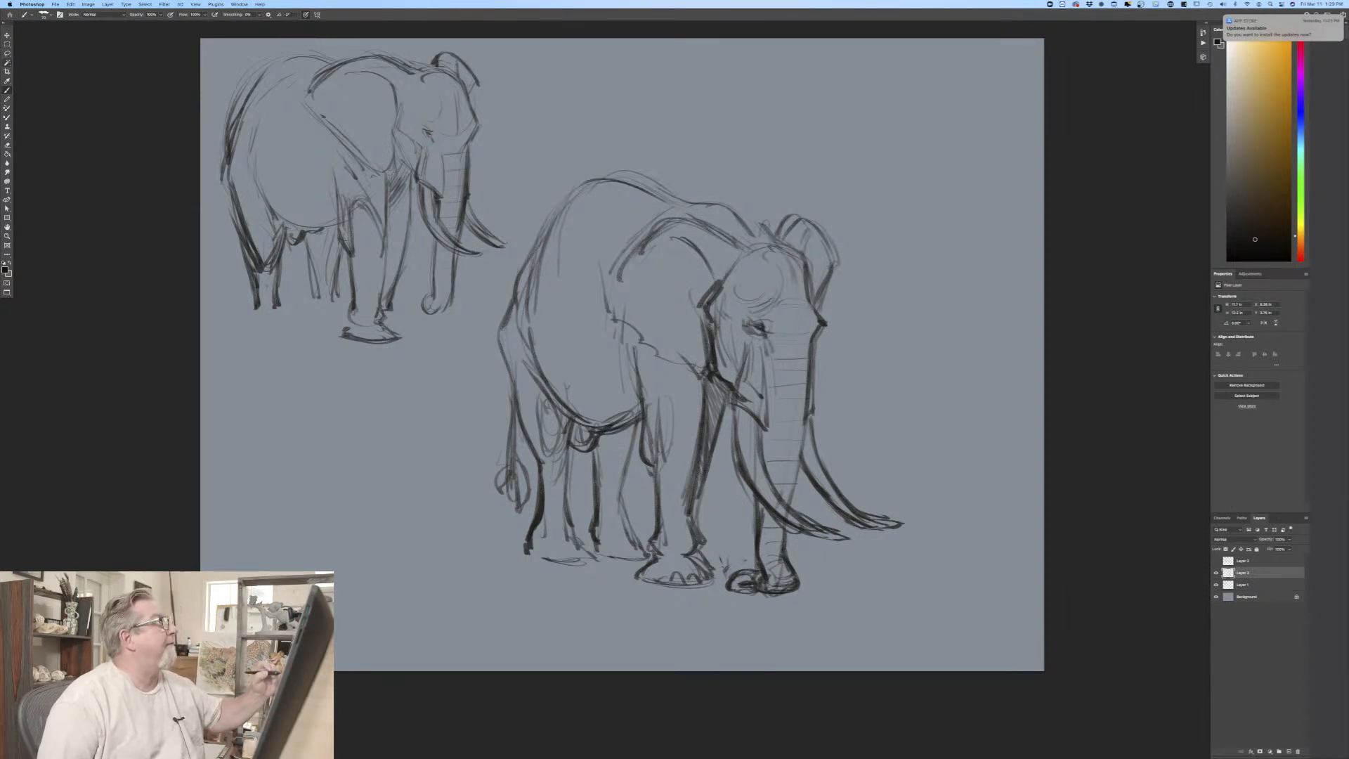
{"action": "left_click_drag", "start_coordinate": [536, 298], "coordinate": [528, 317]}
{"action": "mouse_move", "coordinate": [544, 258]}
{"action": "left_mouse_down"}
{"action": "mouse_move", "coordinate": [527, 320]}
{"action": "mouse_move", "coordinate": [576, 425]}
{"action": "mouse_move", "coordinate": [625, 471]}
{"action": "mouse_move", "coordinate": [588, 456]}
{"action": "mouse_move", "coordinate": [596, 473]}
{"action": "left_mouse_up"}
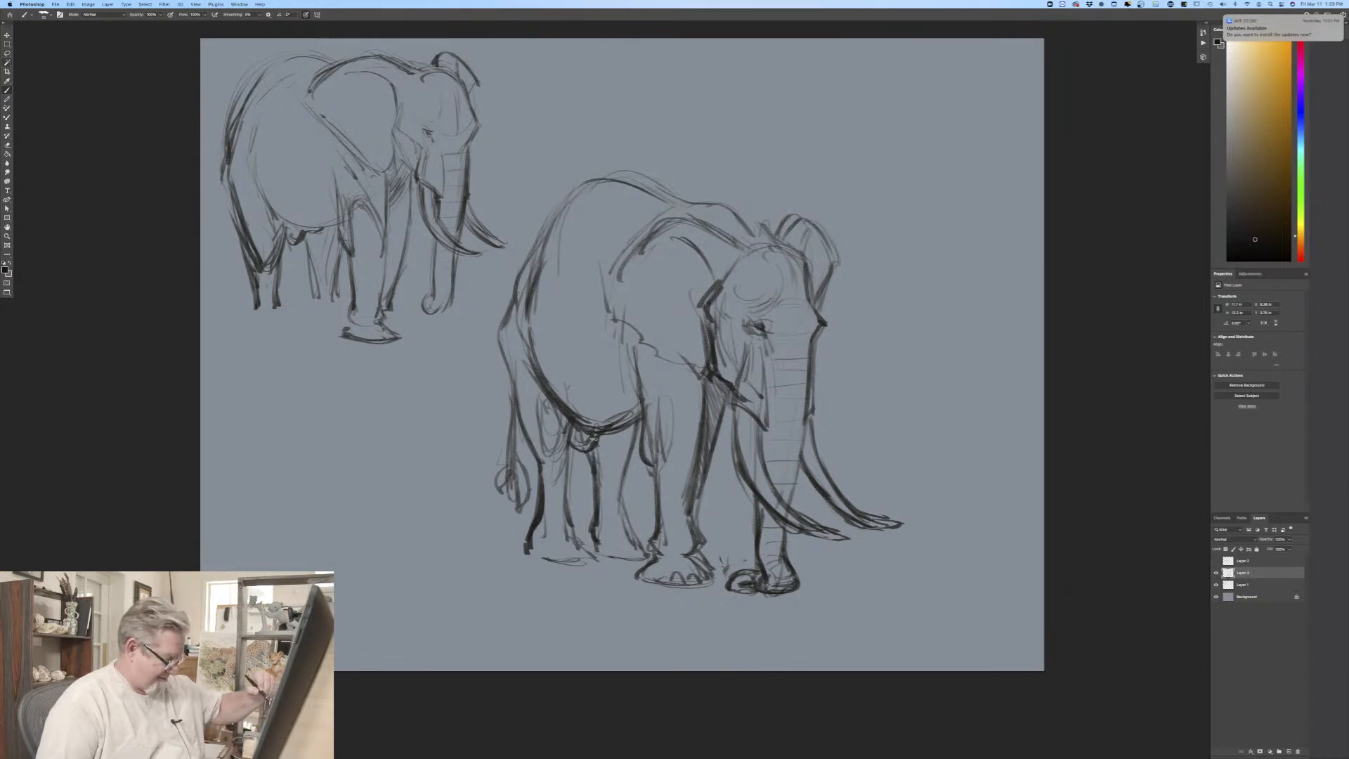
Step: Hatch diagonal shading on the underside of the third elephant's belly and down the leg just behind the near front leg
{"action": "left_click_drag", "start_coordinate": [562, 387], "coordinate": [618, 360]}
{"action": "mouse_move", "coordinate": [598, 422]}
{"action": "left_mouse_down"}
{"action": "mouse_move", "coordinate": [629, 355]}
{"action": "mouse_move", "coordinate": [637, 364]}
{"action": "left_mouse_up"}
{"action": "left_click_drag", "start_coordinate": [599, 464], "coordinate": [638, 394]}
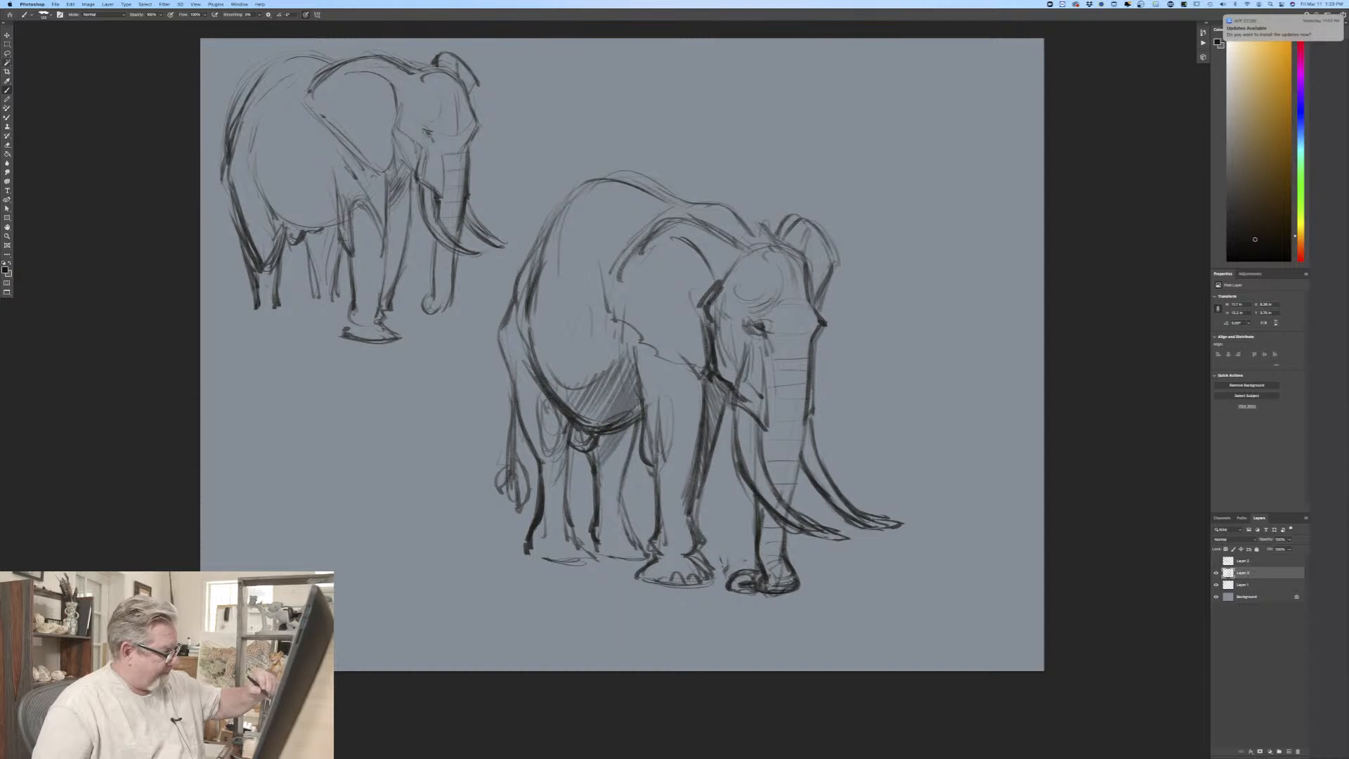
{"action": "left_click_drag", "start_coordinate": [596, 495], "coordinate": [636, 420]}
{"action": "left_click_drag", "start_coordinate": [595, 519], "coordinate": [630, 460]}
{"action": "mouse_move", "coordinate": [596, 542]}
{"action": "left_mouse_down"}
{"action": "mouse_move", "coordinate": [626, 495]}
{"action": "mouse_move", "coordinate": [659, 548]}
{"action": "left_mouse_up"}
Step: Hatch diagonal shading over the third elephant's lower flank and the rearmost leg, down to its foot
{"action": "mouse_move", "coordinate": [552, 443]}
{"action": "left_mouse_down"}
{"action": "mouse_move", "coordinate": [582, 394]}
{"action": "mouse_move", "coordinate": [562, 376]}
{"action": "left_mouse_up"}
{"action": "mouse_move", "coordinate": [513, 422]}
{"action": "left_mouse_down"}
{"action": "mouse_move", "coordinate": [533, 369]}
{"action": "mouse_move", "coordinate": [513, 381]}
{"action": "mouse_move", "coordinate": [524, 320]}
{"action": "left_mouse_up"}
{"action": "mouse_move", "coordinate": [569, 450]}
{"action": "left_mouse_down"}
{"action": "mouse_move", "coordinate": [595, 429]}
{"action": "mouse_move", "coordinate": [559, 400]}
{"action": "left_mouse_up"}
{"action": "left_click_drag", "start_coordinate": [538, 477], "coordinate": [566, 425]}
{"action": "left_click_drag", "start_coordinate": [539, 504], "coordinate": [568, 450]}
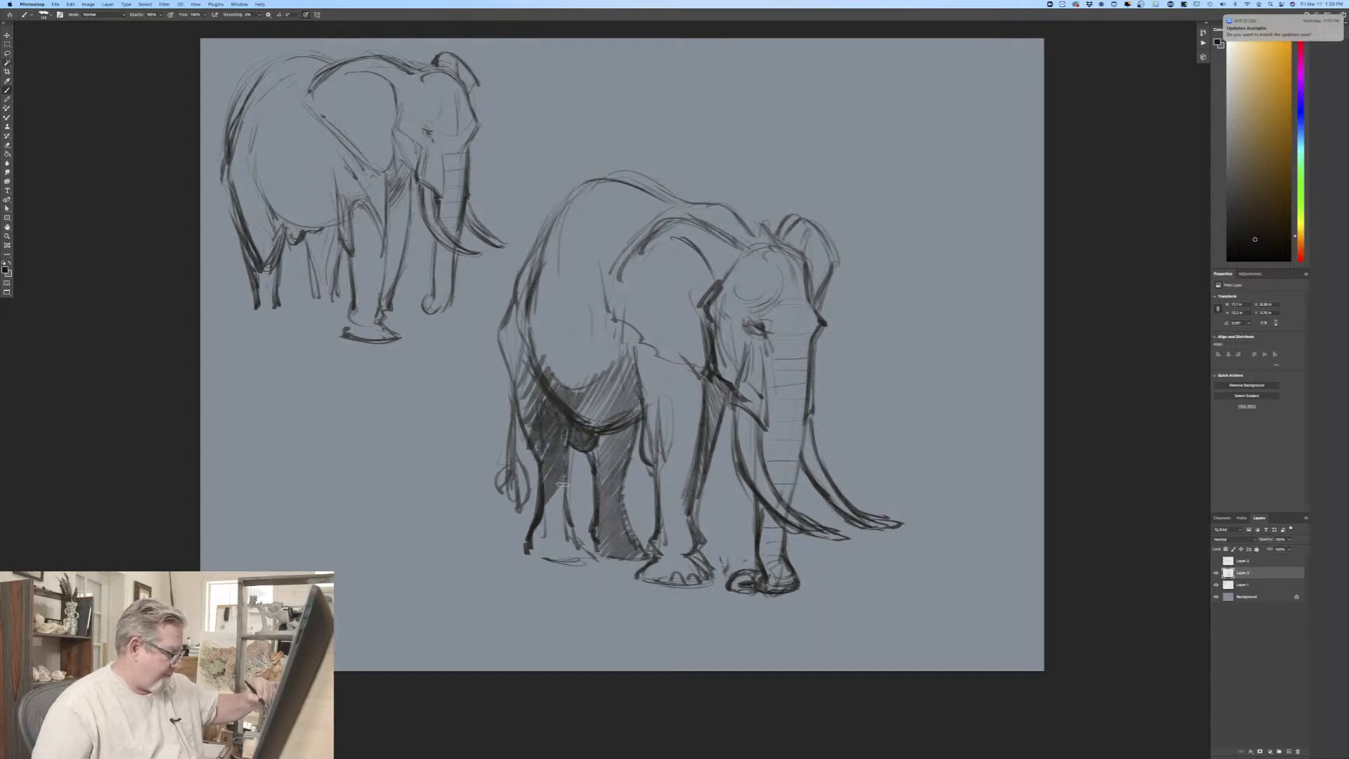
{"action": "mouse_move", "coordinate": [531, 548]}
{"action": "left_mouse_down"}
{"action": "mouse_move", "coordinate": [570, 484]}
{"action": "mouse_move", "coordinate": [578, 536]}
{"action": "left_mouse_up"}
{"action": "left_click_drag", "start_coordinate": [566, 565], "coordinate": [596, 553]}
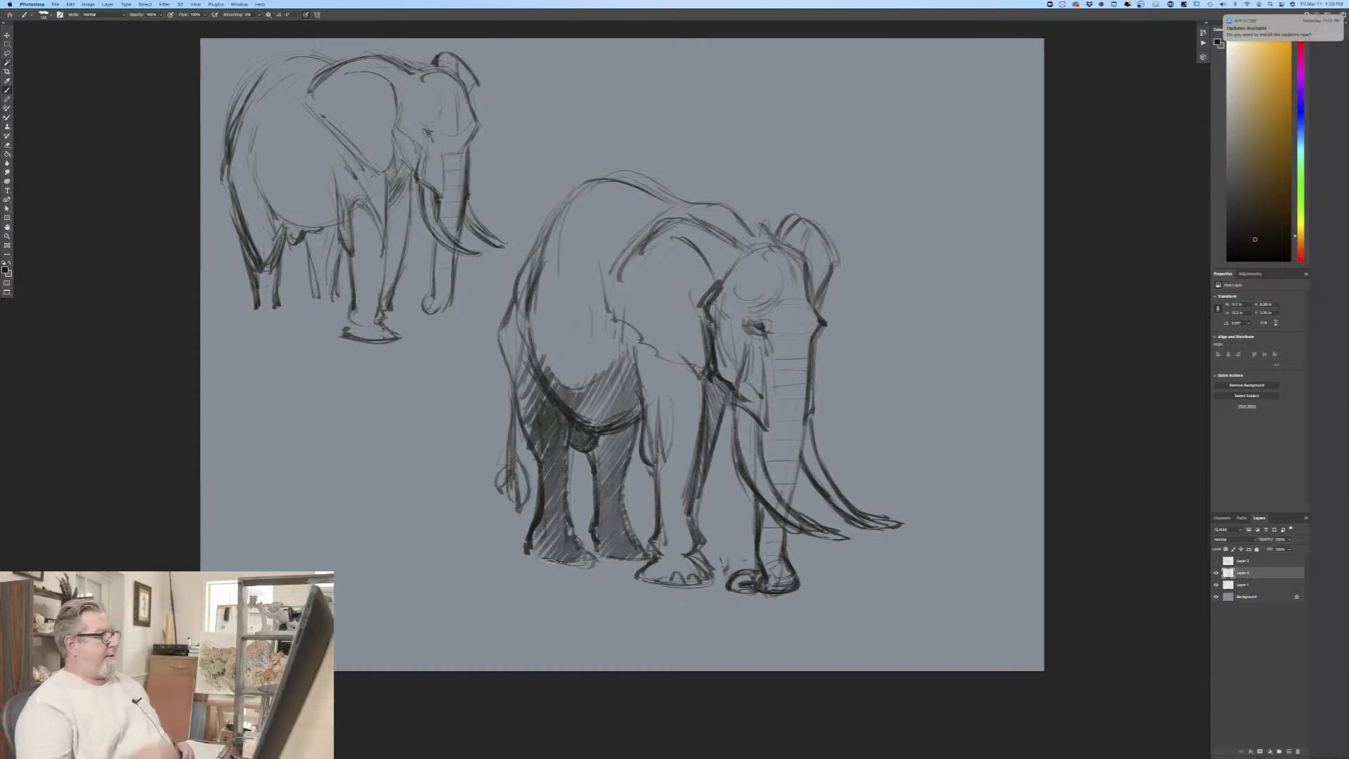
Step: Hide Layer 1 with the small elephant sketch and flip the canvas horizontally
{"action": "left_click", "coordinate": [1216, 584]}
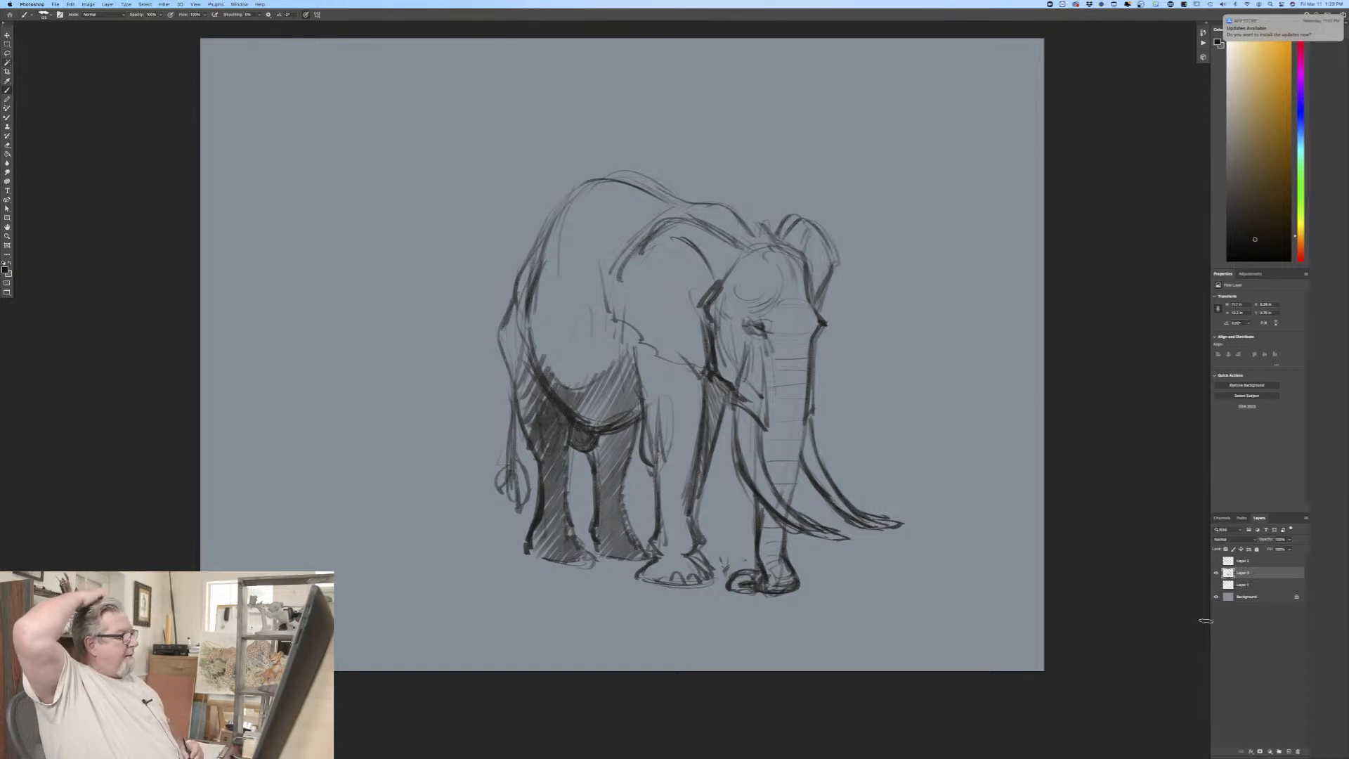
{"action": "left_click", "coordinate": [87, 4]}
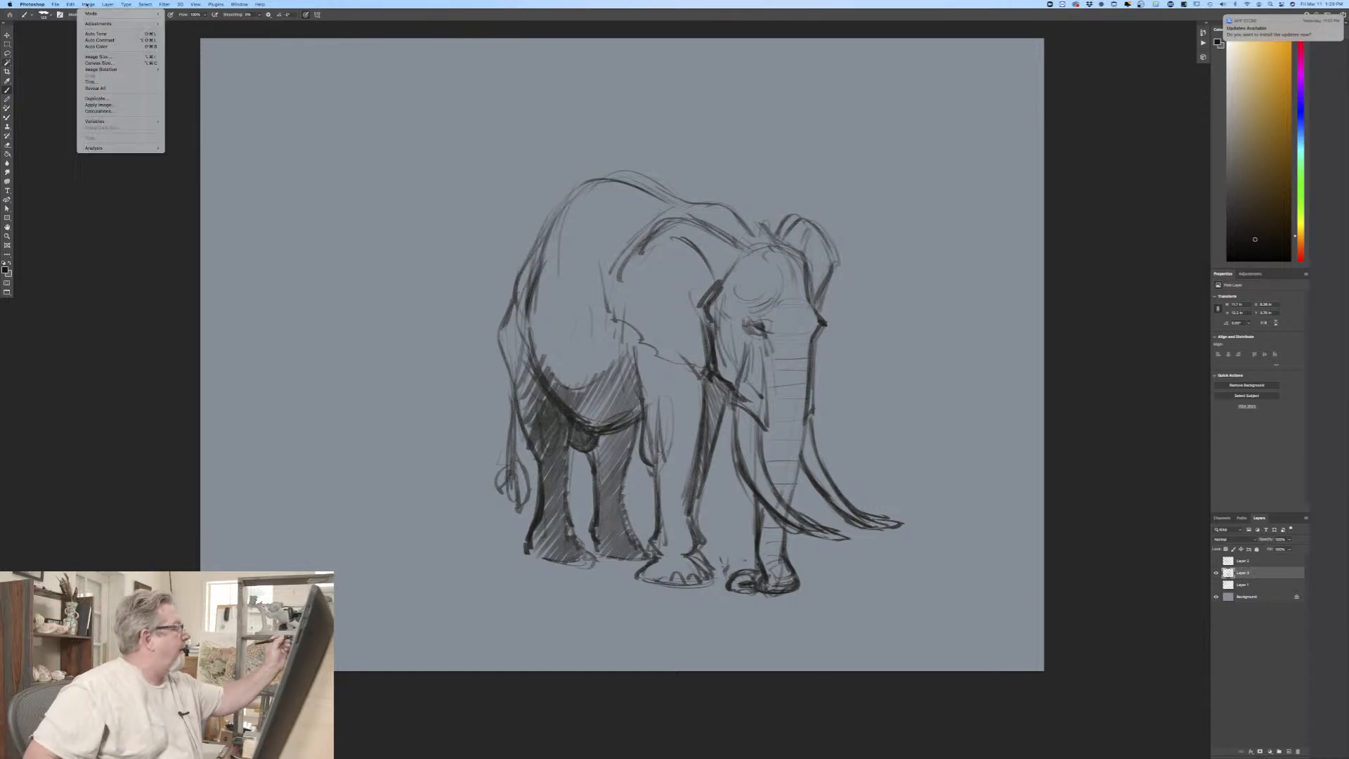
{"action": "mouse_move", "coordinate": [127, 69]}
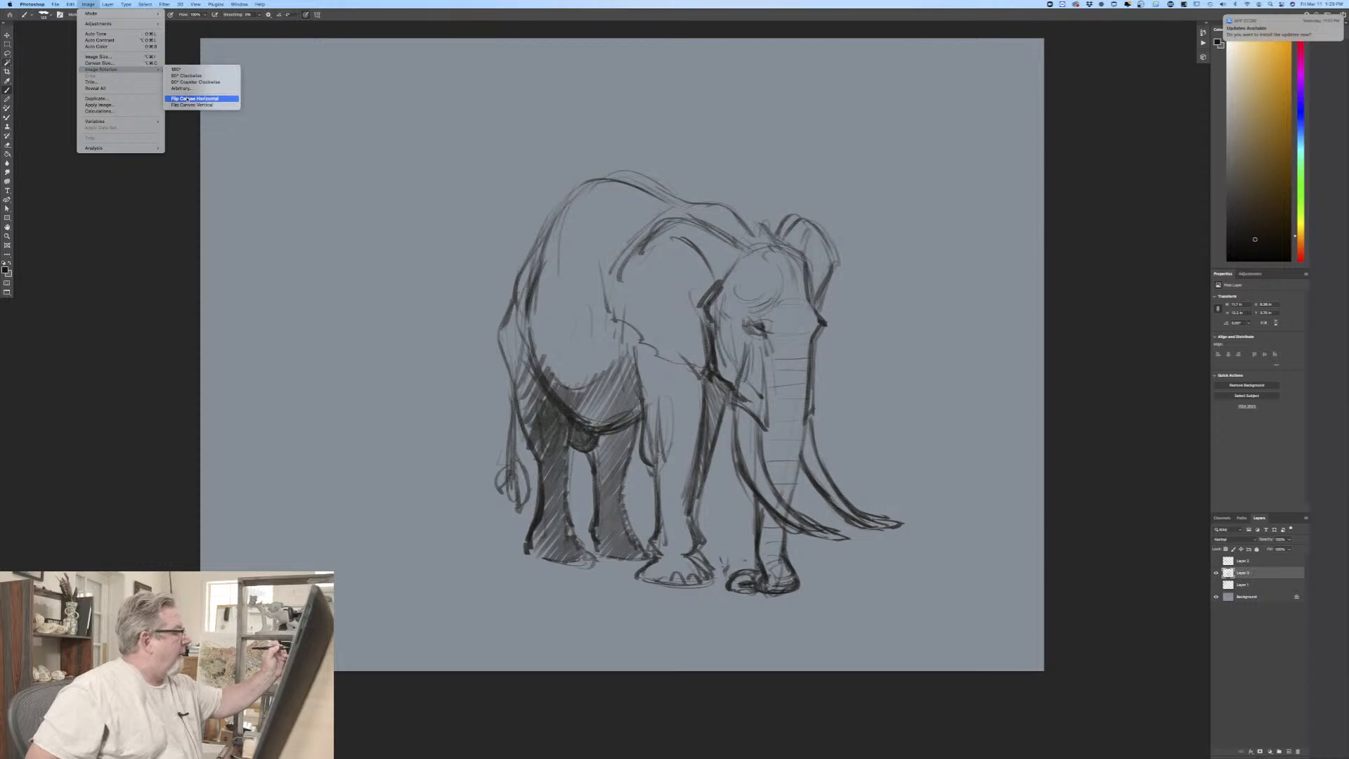
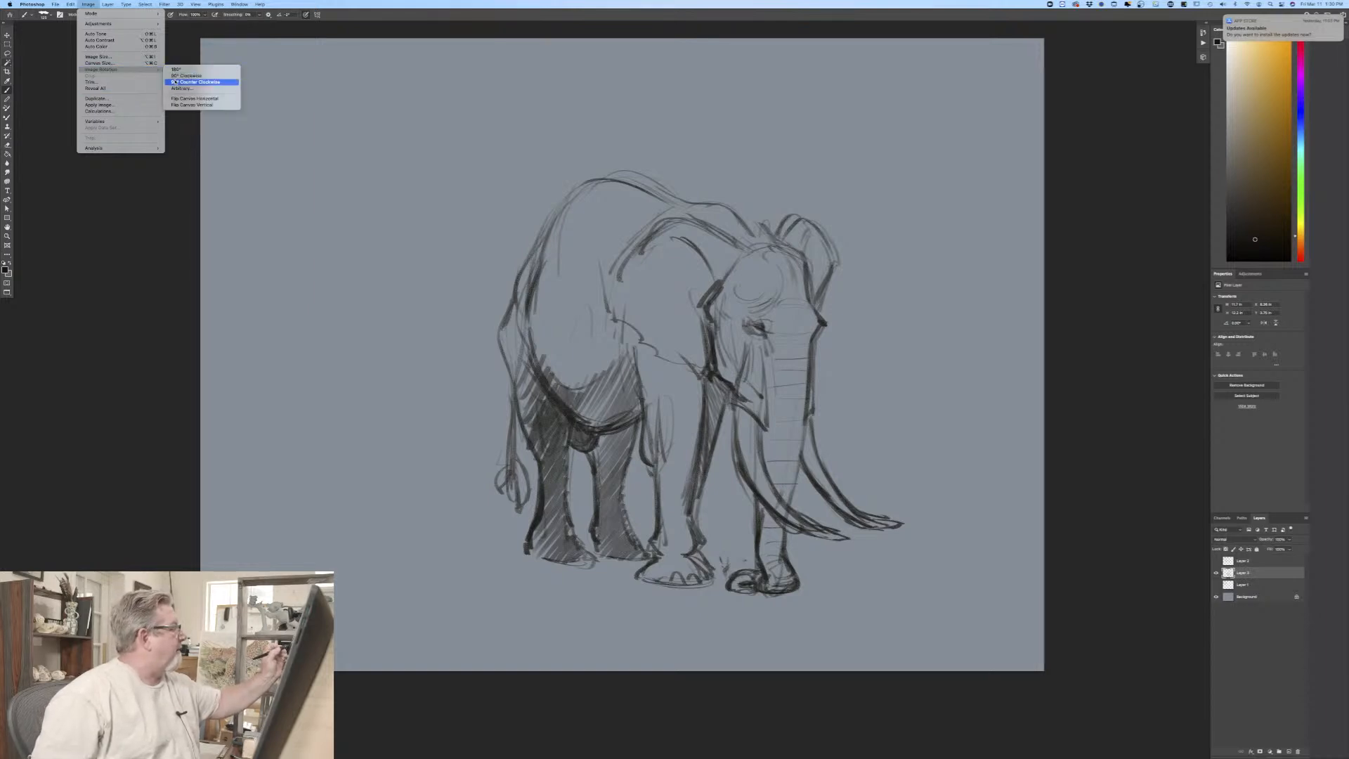
Step: Rotate the canvas 90° clockwise, and rotate the elephant sketch layer back so the elephant stands upright on the portrait canvas
{"action": "left_click", "coordinate": [176, 76]}
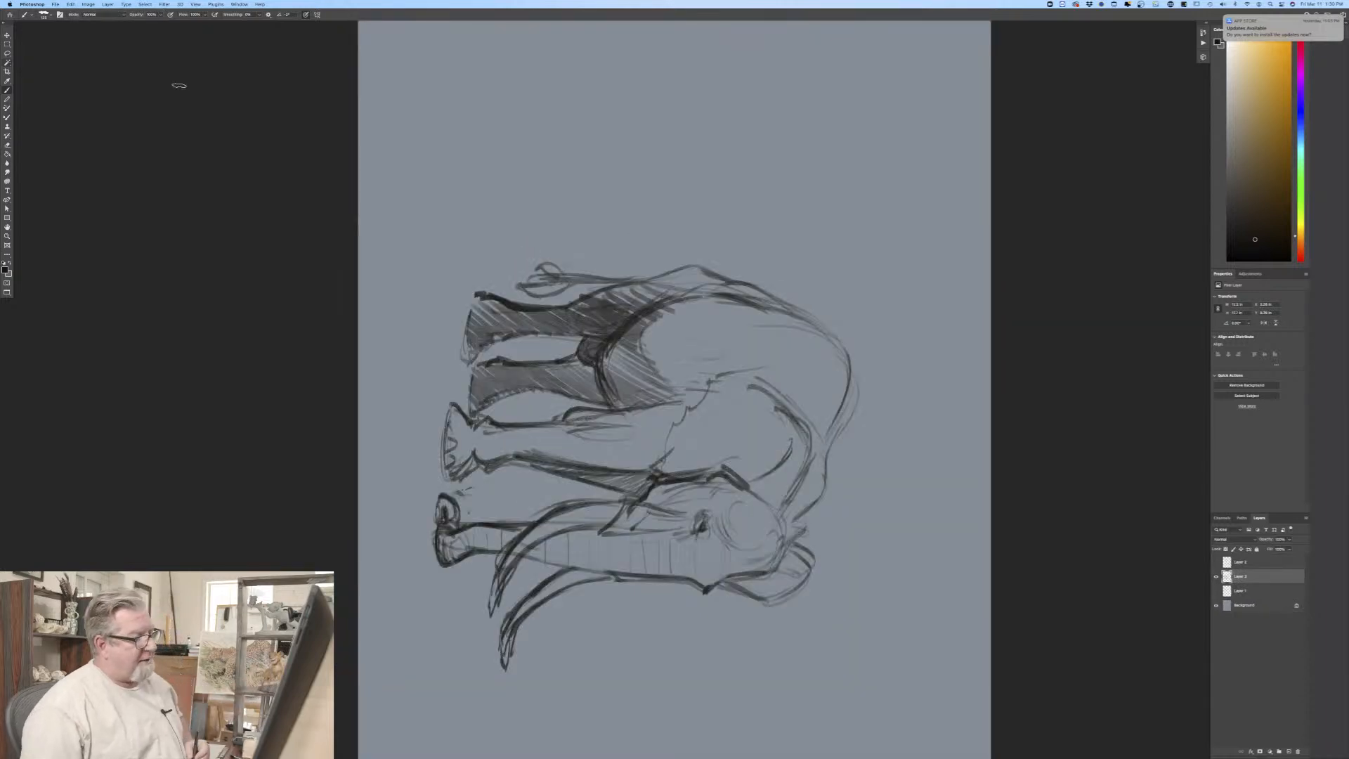
{"action": "key", "text": "super+0"}
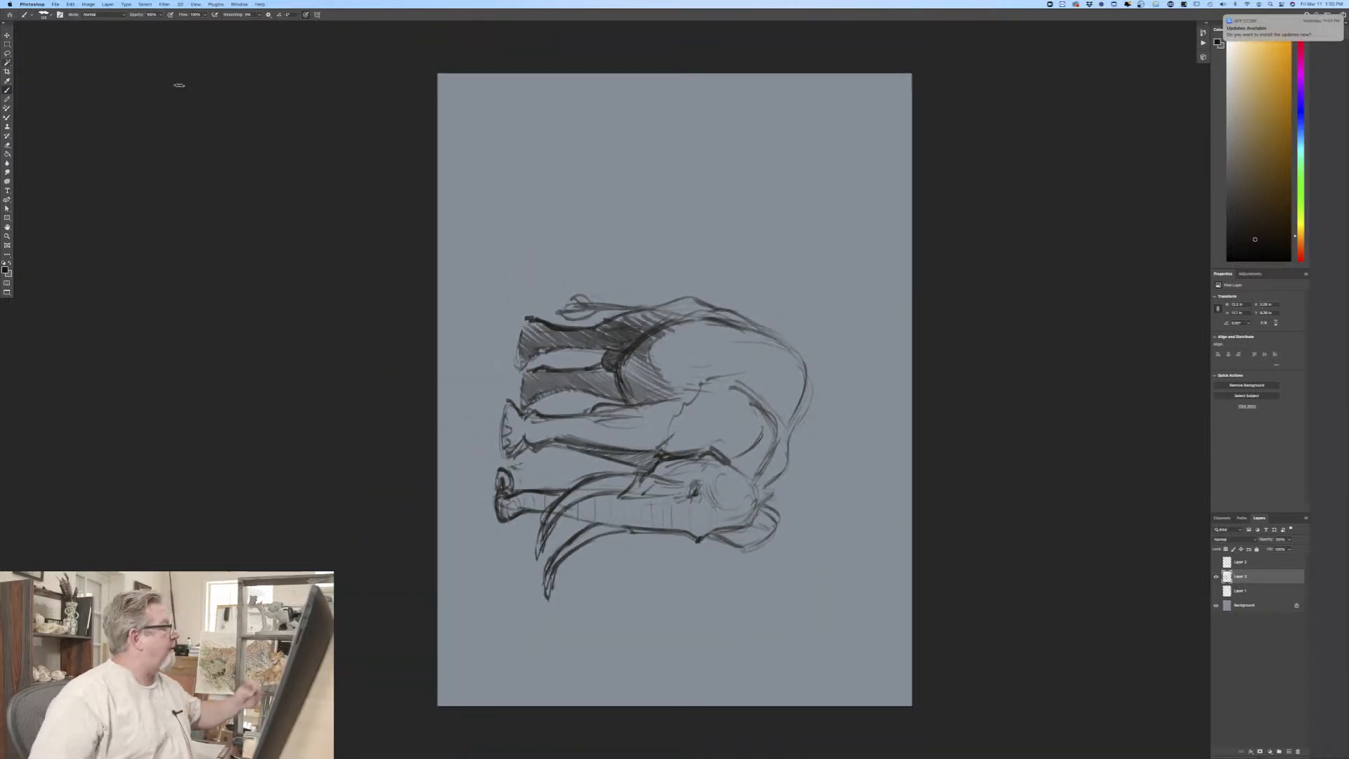
{"action": "left_click", "coordinate": [70, 4]}
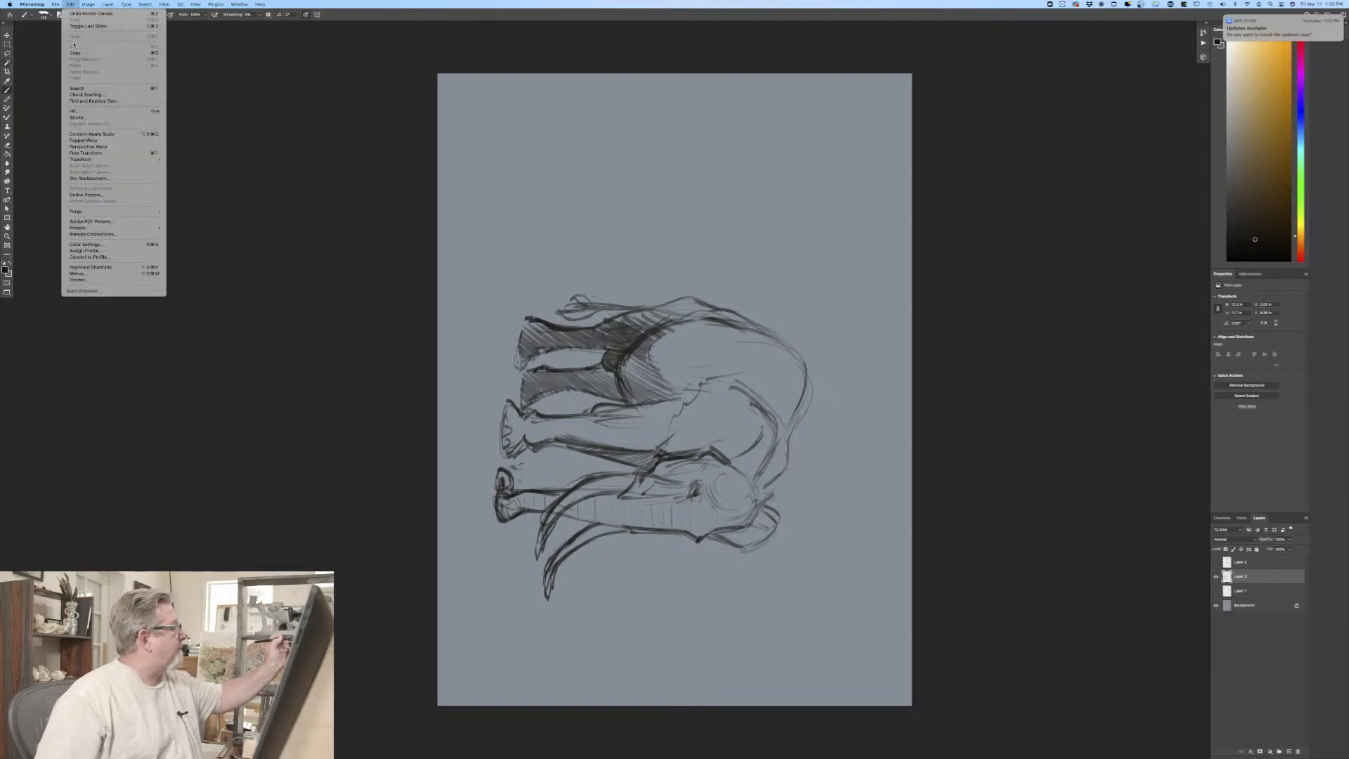
{"action": "left_click", "coordinate": [83, 153]}
{"action": "left_click_drag", "start_coordinate": [485, 285], "coordinate": [498, 610]}
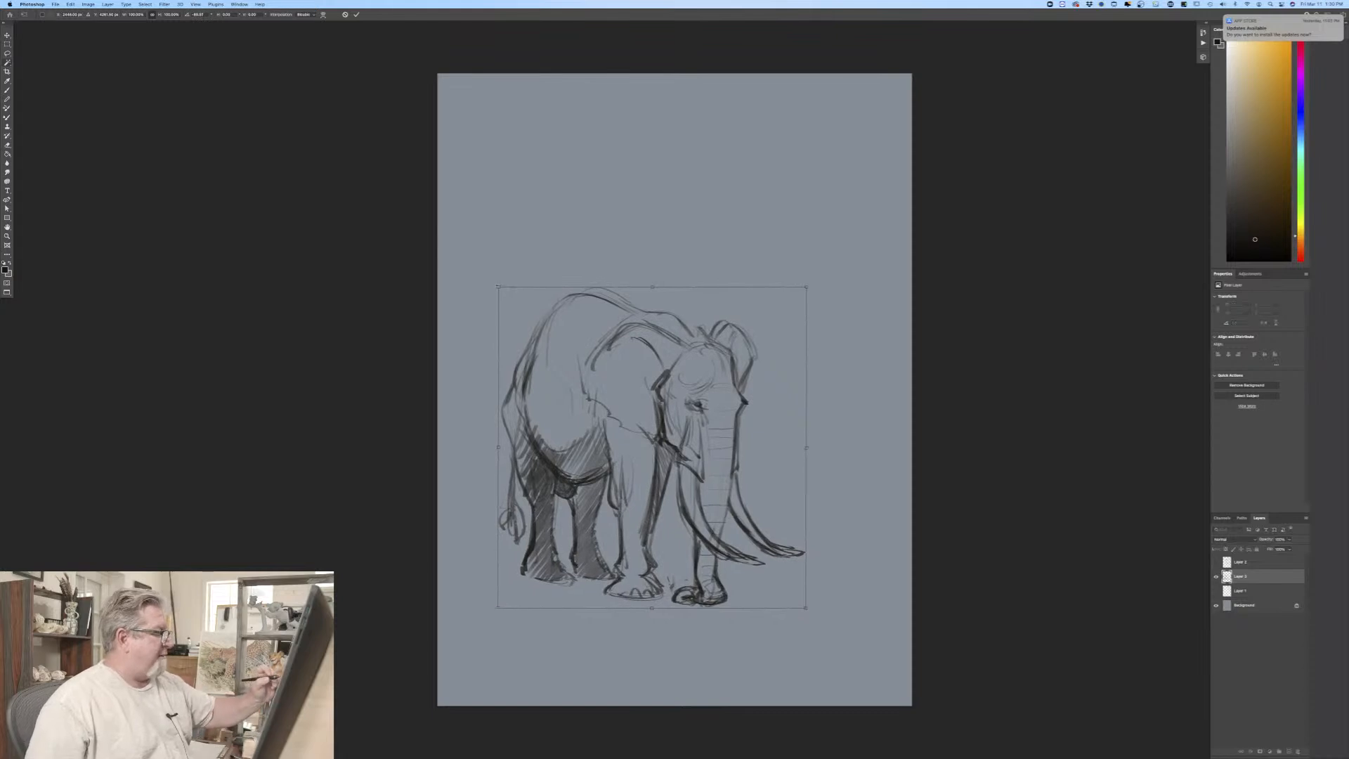
Step: Enlarge the elephant sketch to nearly the canvas width, tilt it slightly clockwise and place it in the upper part of the canvas
{"action": "left_click_drag", "start_coordinate": [498, 287], "coordinate": [445, 235]}
{"action": "left_click_drag", "start_coordinate": [806, 235], "coordinate": [848, 189]}
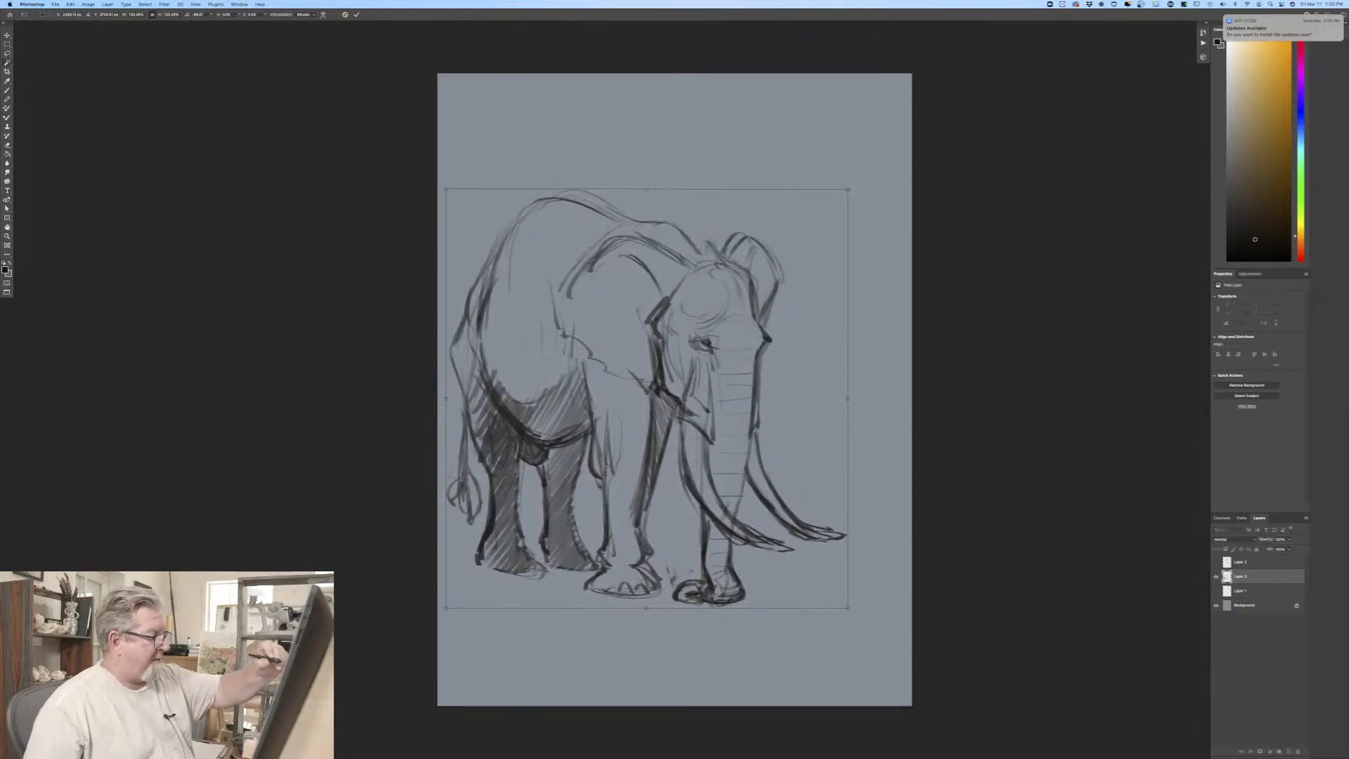
{"action": "left_click_drag", "start_coordinate": [504, 371], "coordinate": [543, 285]}
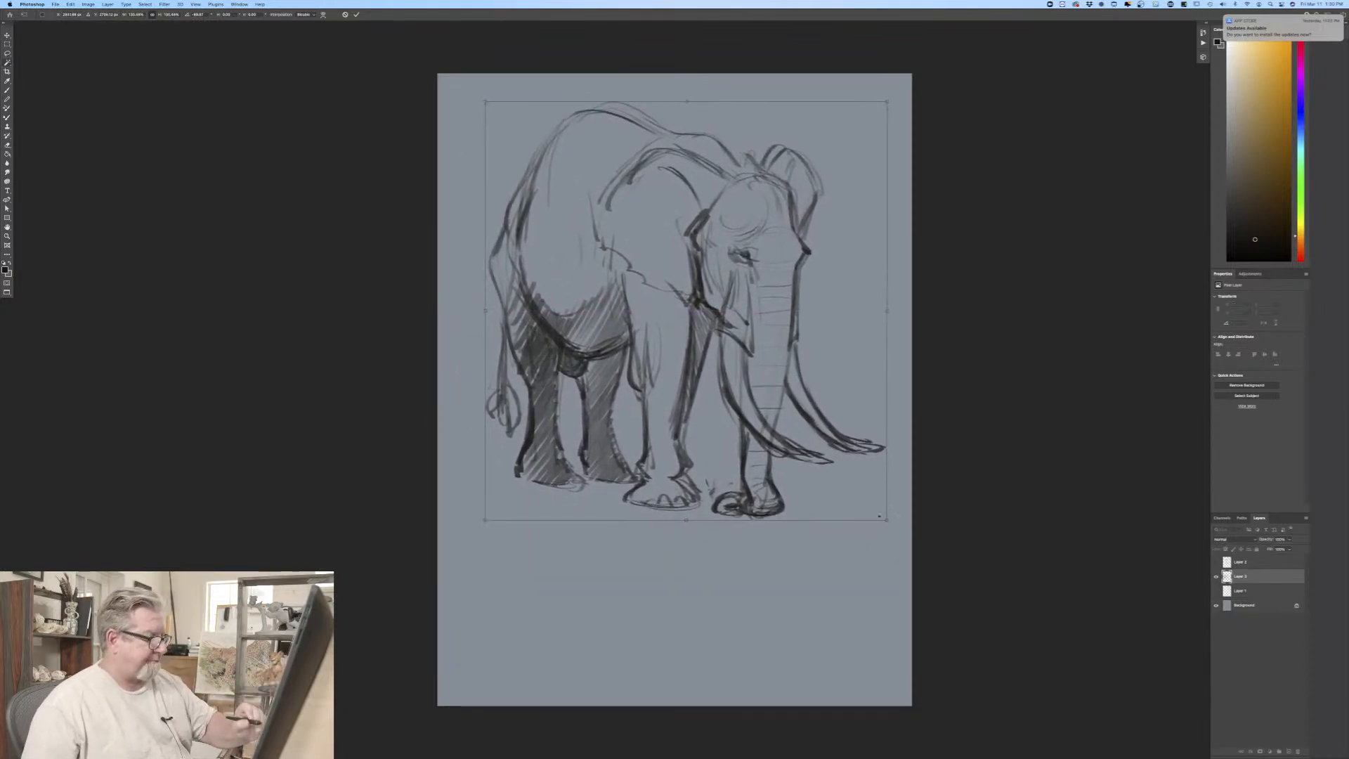
{"action": "left_click_drag", "start_coordinate": [879, 517], "coordinate": [909, 518]}
{"action": "left_click_drag", "start_coordinate": [532, 409], "coordinate": [531, 415]}
{"action": "key", "text": "Return"}
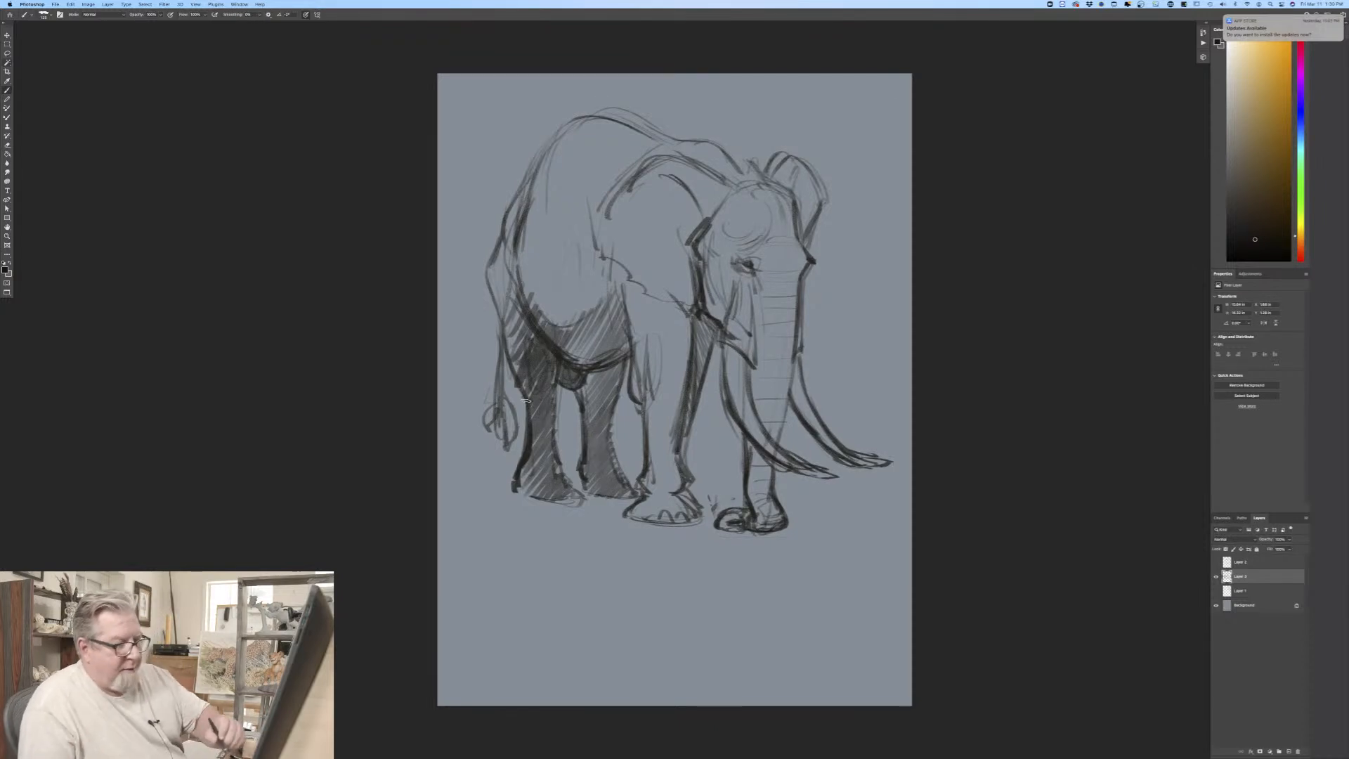
Step: Fade the elephant sketch layer into a light underdrawing and add a new layer above it
{"action": "left_click_drag", "start_coordinate": [1288, 547], "coordinate": [1278, 547]}
{"action": "left_click", "coordinate": [1286, 752]}
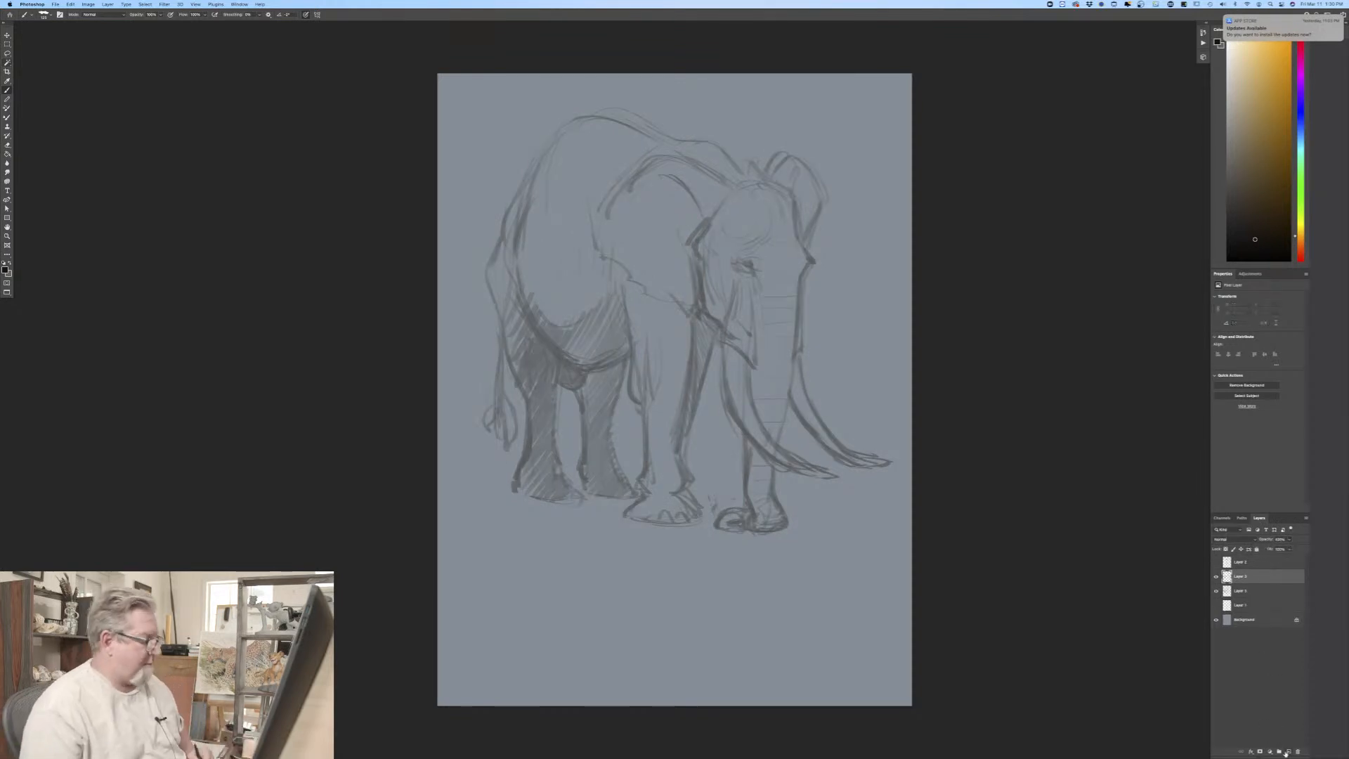
Step: Draw the elephant's near eye in dark lines on the new layer, with pupil, lids and surrounding wrinkles
{"action": "key", "text": "super+equal"}
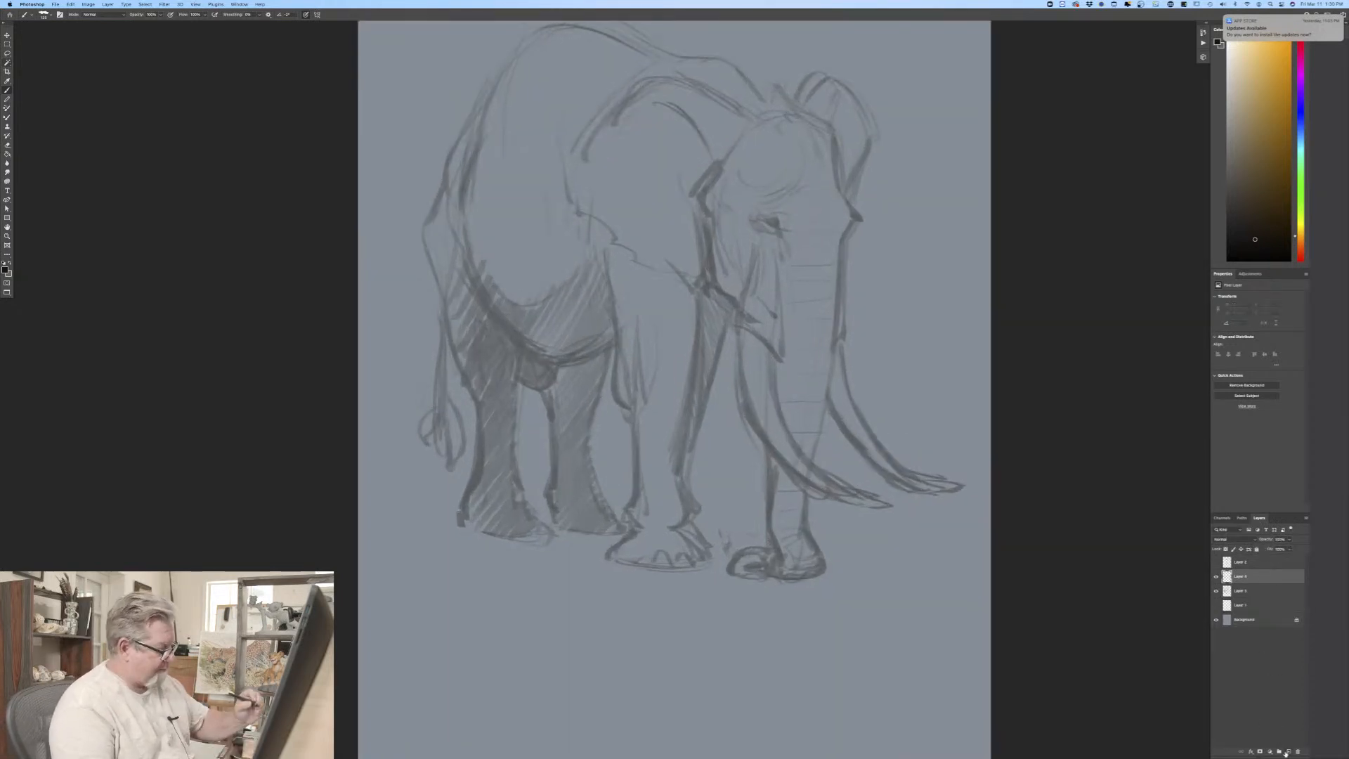
{"action": "left_click_drag", "start_coordinate": [286, 353], "coordinate": [241, 402]}
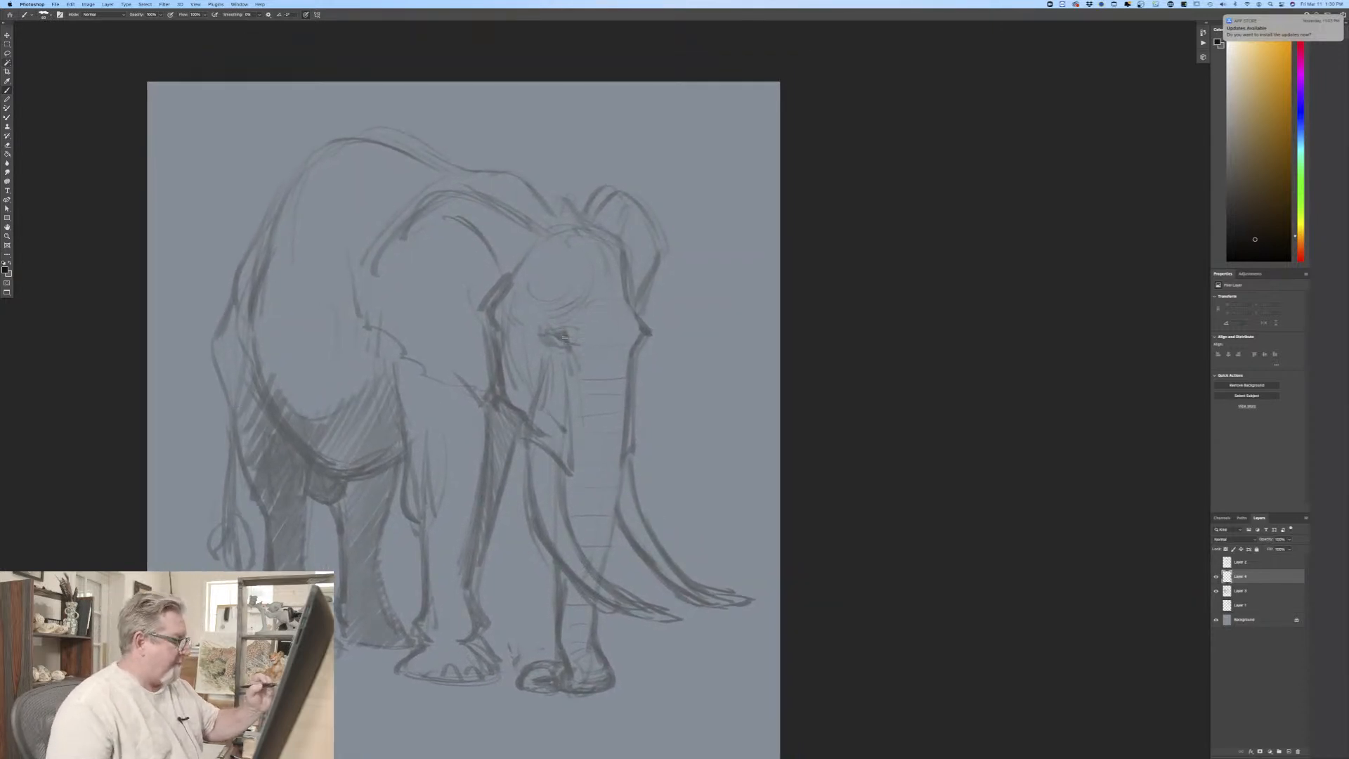
{"action": "key", "text": "super+plus"}
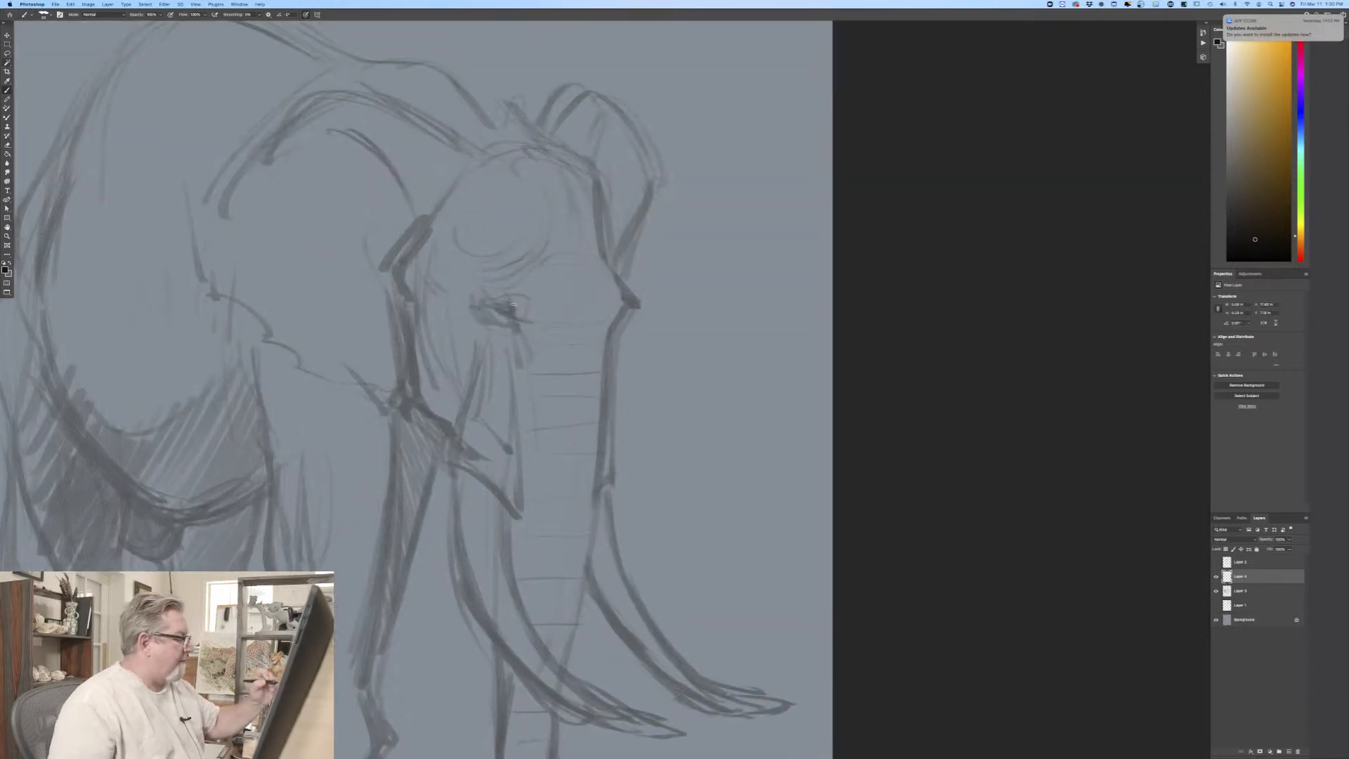
{"action": "mouse_move", "coordinate": [513, 305]}
{"action": "left_mouse_down"}
{"action": "mouse_move", "coordinate": [513, 316]}
{"action": "mouse_move", "coordinate": [492, 307]}
{"action": "mouse_move", "coordinate": [520, 318]}
{"action": "mouse_move", "coordinate": [512, 295]}
{"action": "mouse_move", "coordinate": [515, 305]}
{"action": "left_mouse_up"}
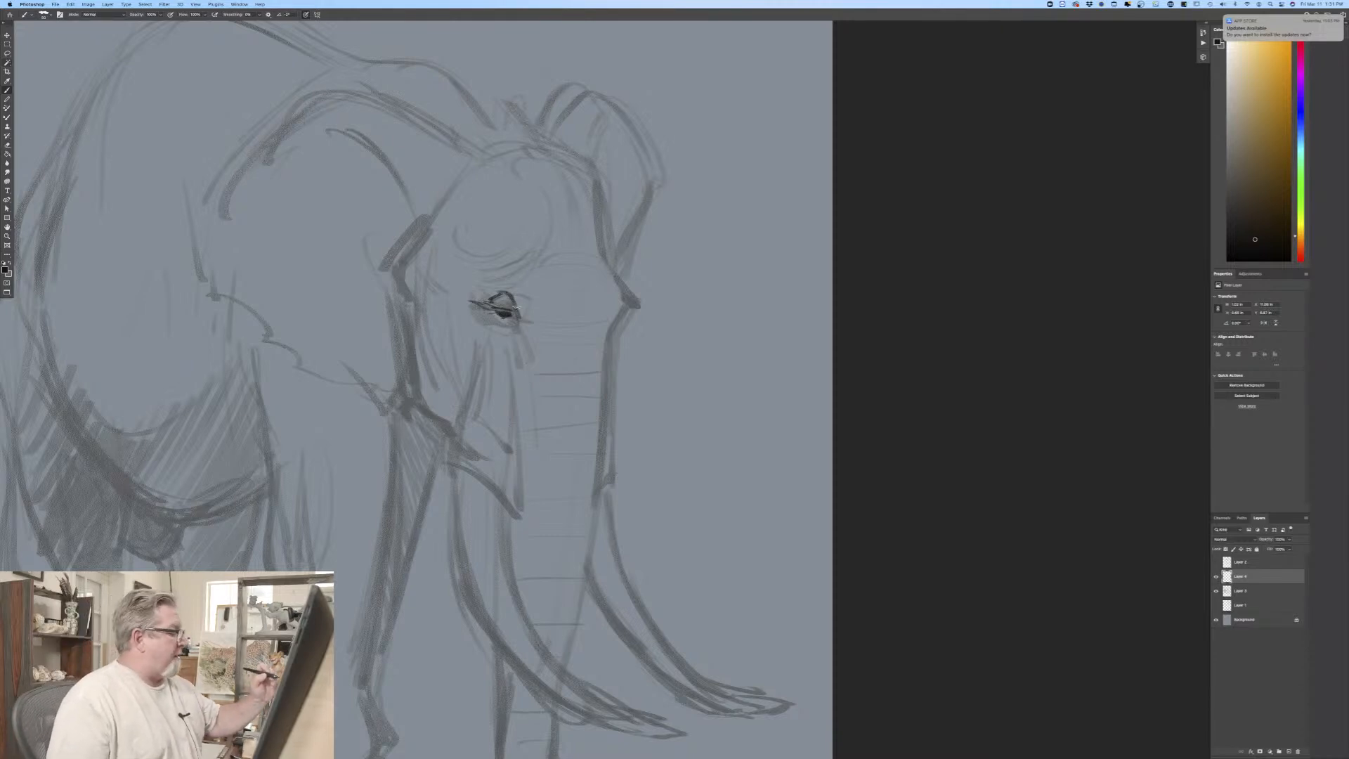
{"action": "mouse_move", "coordinate": [488, 290]}
{"action": "left_mouse_down"}
{"action": "mouse_move", "coordinate": [520, 287]}
{"action": "mouse_move", "coordinate": [490, 279]}
{"action": "mouse_move", "coordinate": [491, 311]}
{"action": "mouse_move", "coordinate": [512, 321]}
{"action": "mouse_move", "coordinate": [488, 317]}
{"action": "mouse_move", "coordinate": [481, 331]}
{"action": "mouse_move", "coordinate": [502, 331]}
{"action": "left_mouse_up"}
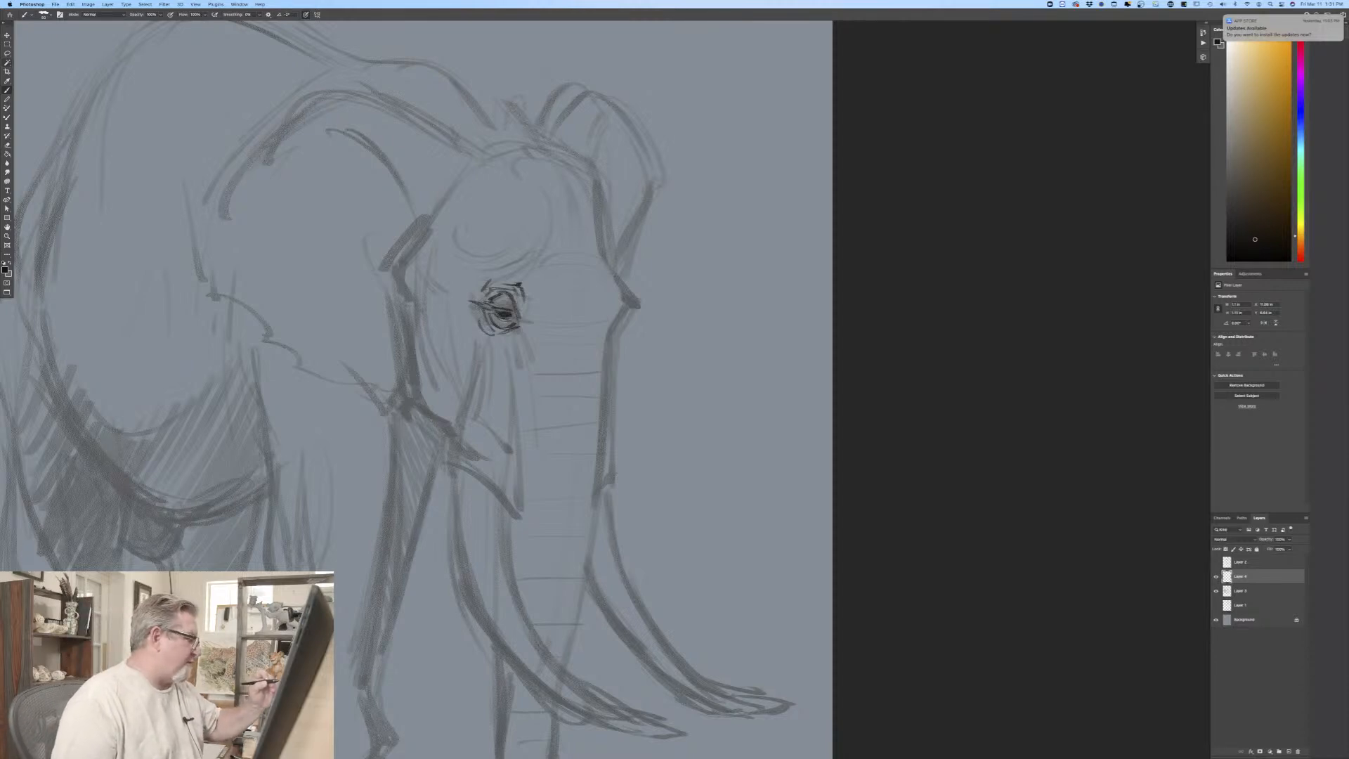
{"action": "left_click_drag", "start_coordinate": [478, 314], "coordinate": [482, 328]}
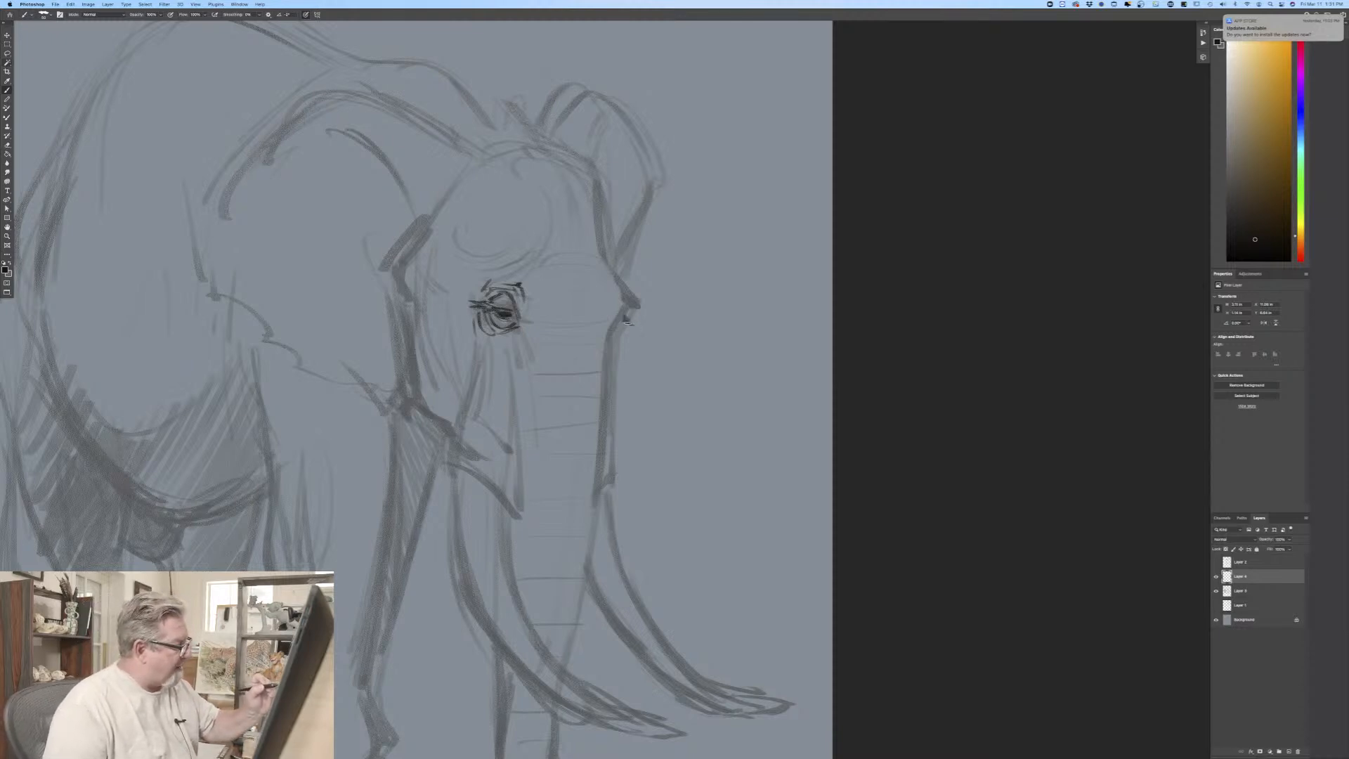
Step: Draw the far eye's lashes and brow bump, and trace the far side of the forehead up to the crown
{"action": "left_click_drag", "start_coordinate": [636, 325], "coordinate": [624, 323]}
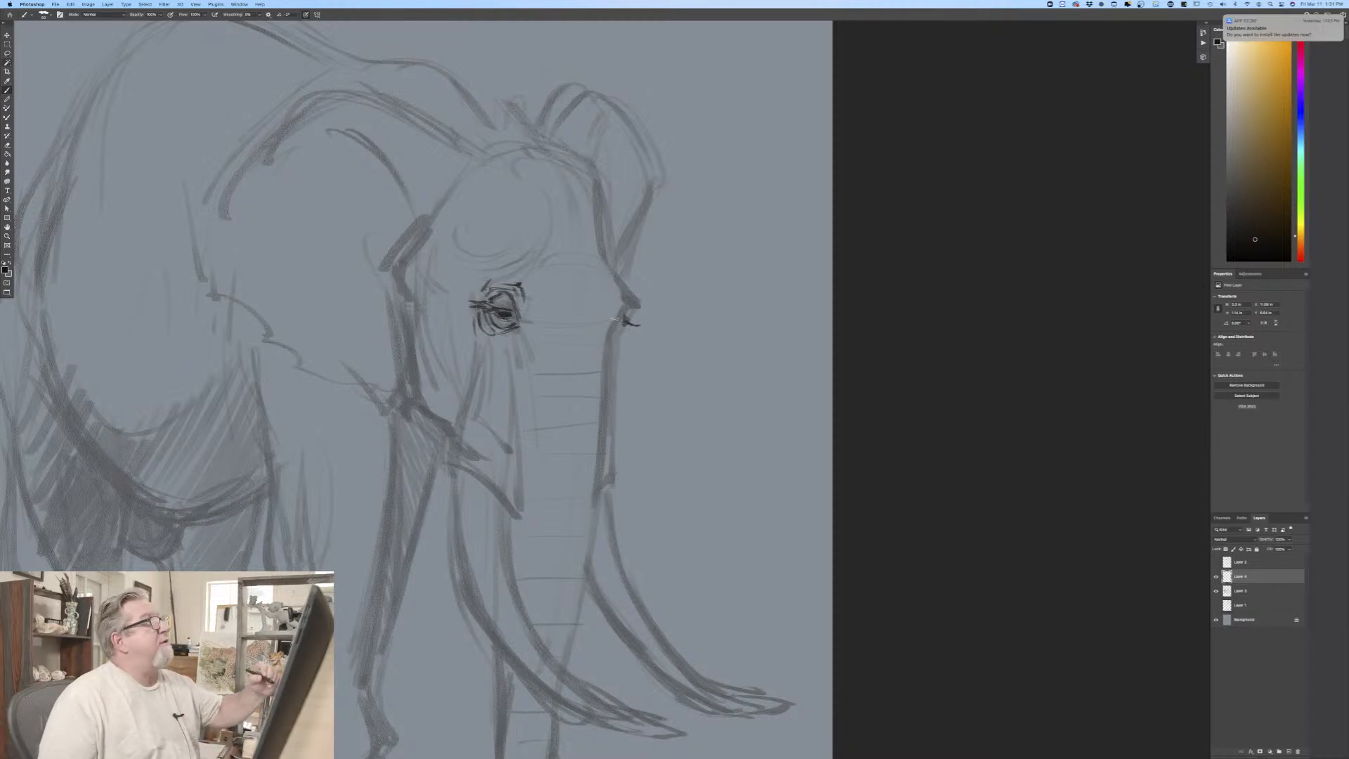
{"action": "left_click_drag", "start_coordinate": [609, 288], "coordinate": [606, 328]}
{"action": "mouse_move", "coordinate": [609, 263]}
{"action": "left_mouse_down"}
{"action": "mouse_move", "coordinate": [628, 310]}
{"action": "mouse_move", "coordinate": [622, 278]}
{"action": "mouse_move", "coordinate": [609, 370]}
{"action": "left_mouse_up"}
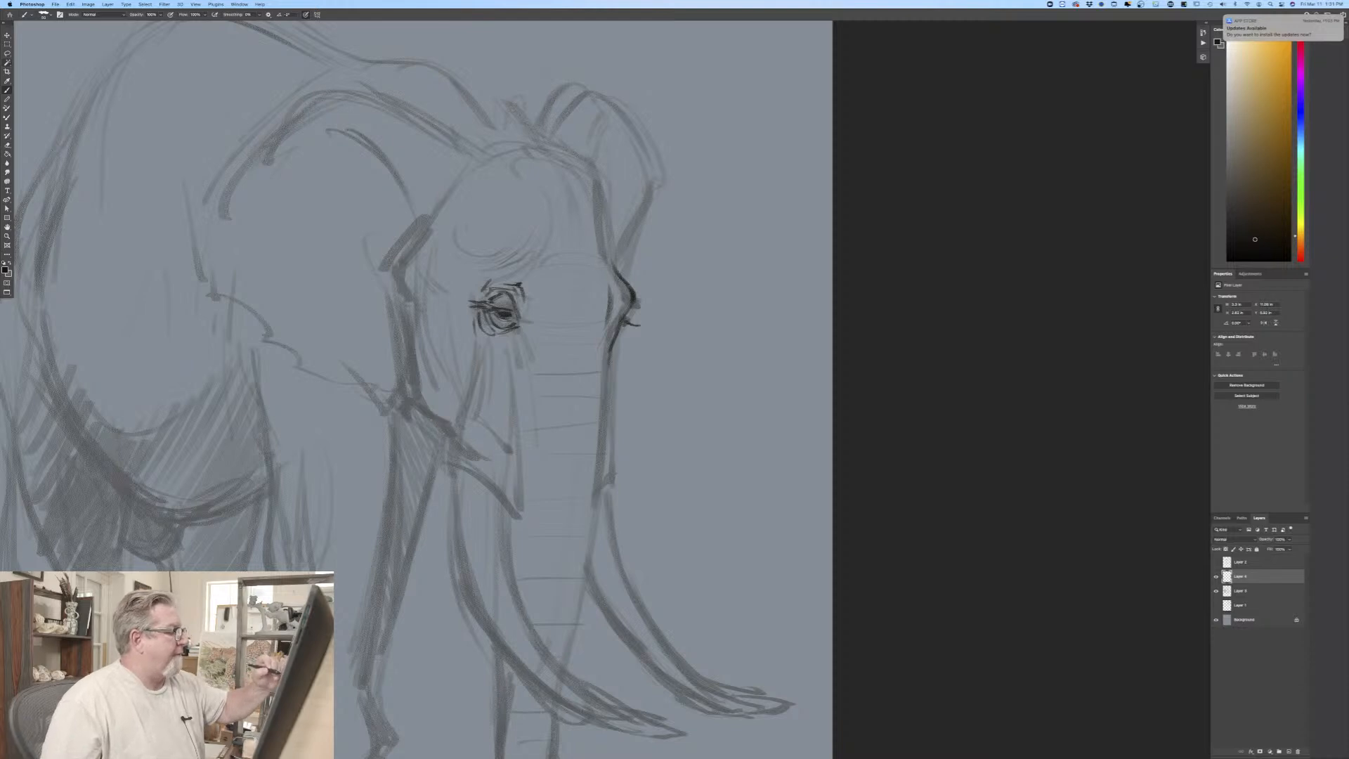
{"action": "mouse_move", "coordinate": [599, 230]}
{"action": "left_mouse_down"}
{"action": "mouse_move", "coordinate": [607, 258]}
{"action": "mouse_move", "coordinate": [596, 183]}
{"action": "mouse_move", "coordinate": [547, 142]}
{"action": "left_mouse_up"}
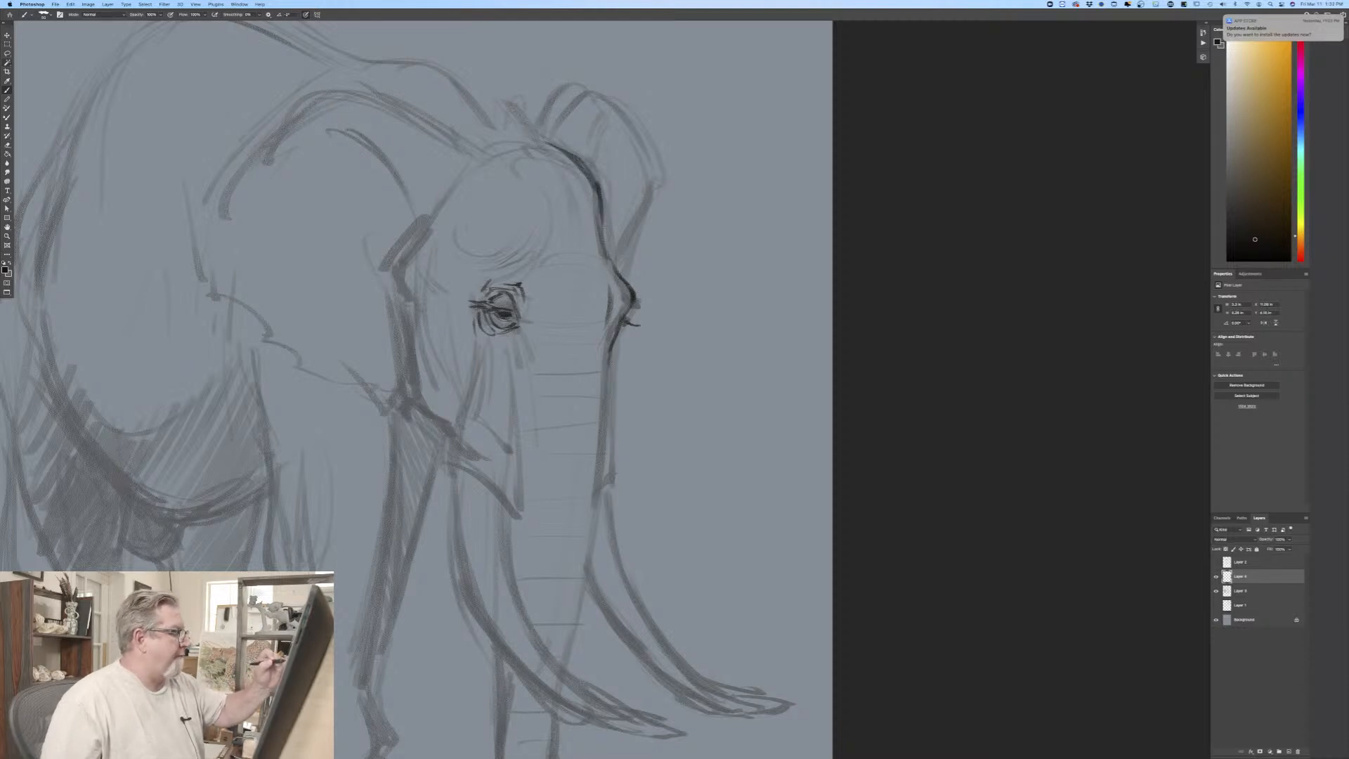
{"action": "left_click_drag", "start_coordinate": [593, 187], "coordinate": [602, 236]}
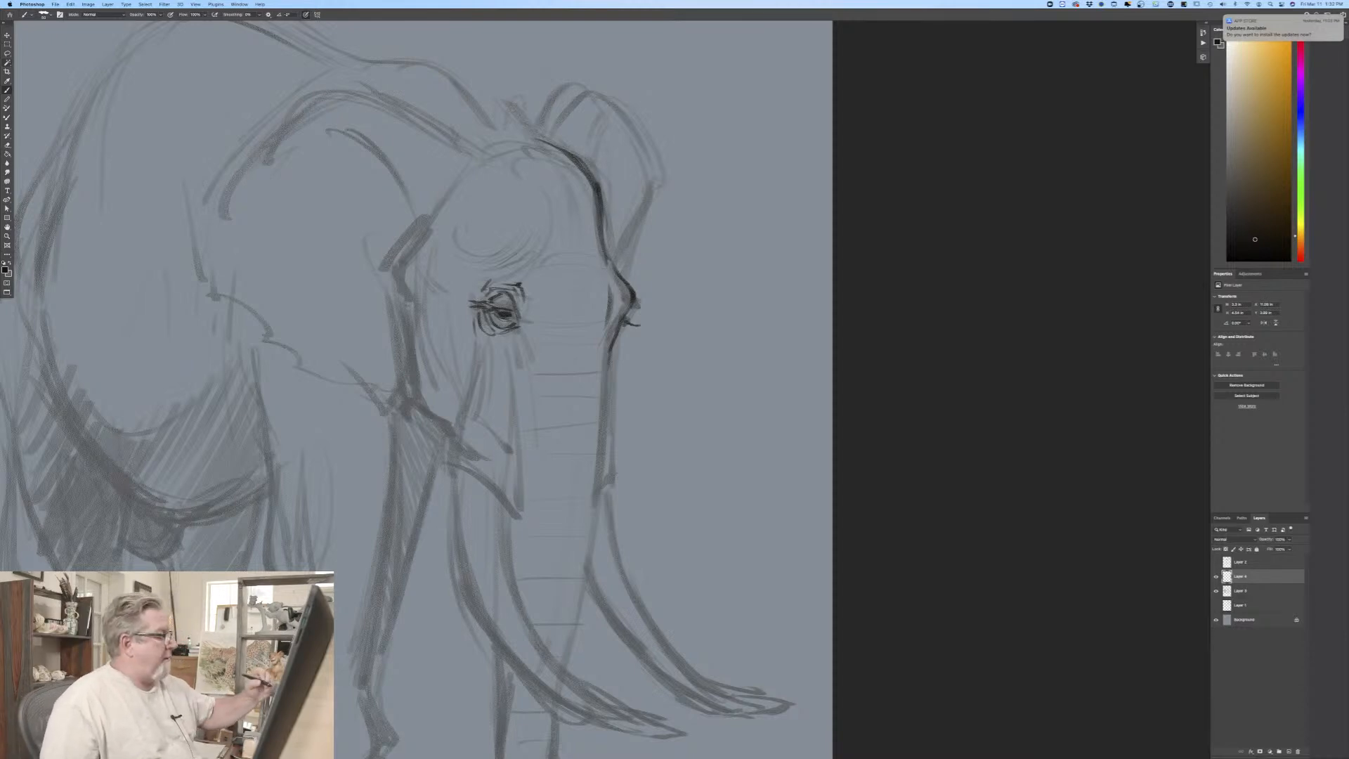
Step: Outline the tusk sheath on the cheek from below the near eye to its pointed lower tip, adding fold lines inside
{"action": "left_click_drag", "start_coordinate": [477, 344], "coordinate": [447, 465]}
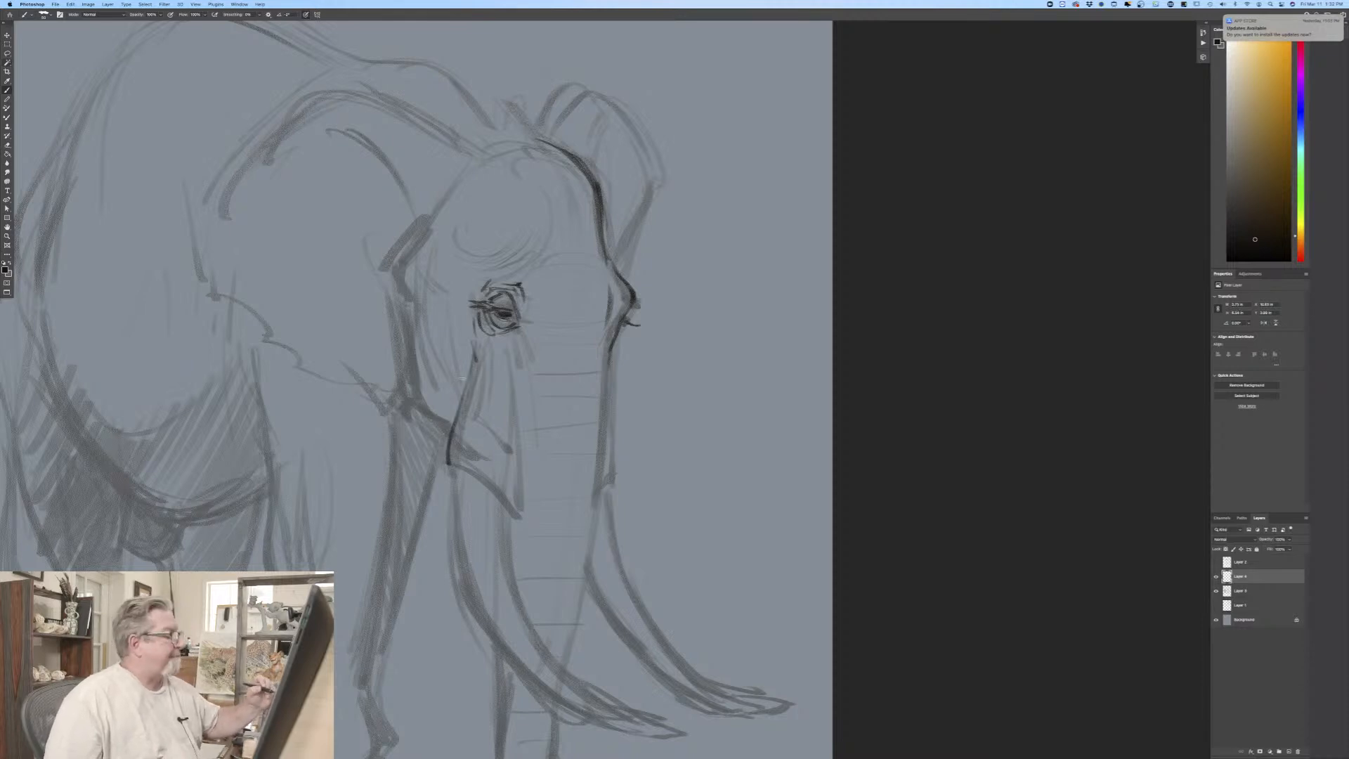
{"action": "mouse_move", "coordinate": [457, 466]}
{"action": "left_mouse_down"}
{"action": "mouse_move", "coordinate": [481, 471]}
{"action": "mouse_move", "coordinate": [512, 510]}
{"action": "left_mouse_up"}
{"action": "mouse_move", "coordinate": [511, 439]}
{"action": "left_mouse_down"}
{"action": "mouse_move", "coordinate": [516, 516]}
{"action": "mouse_move", "coordinate": [528, 509]}
{"action": "left_mouse_up"}
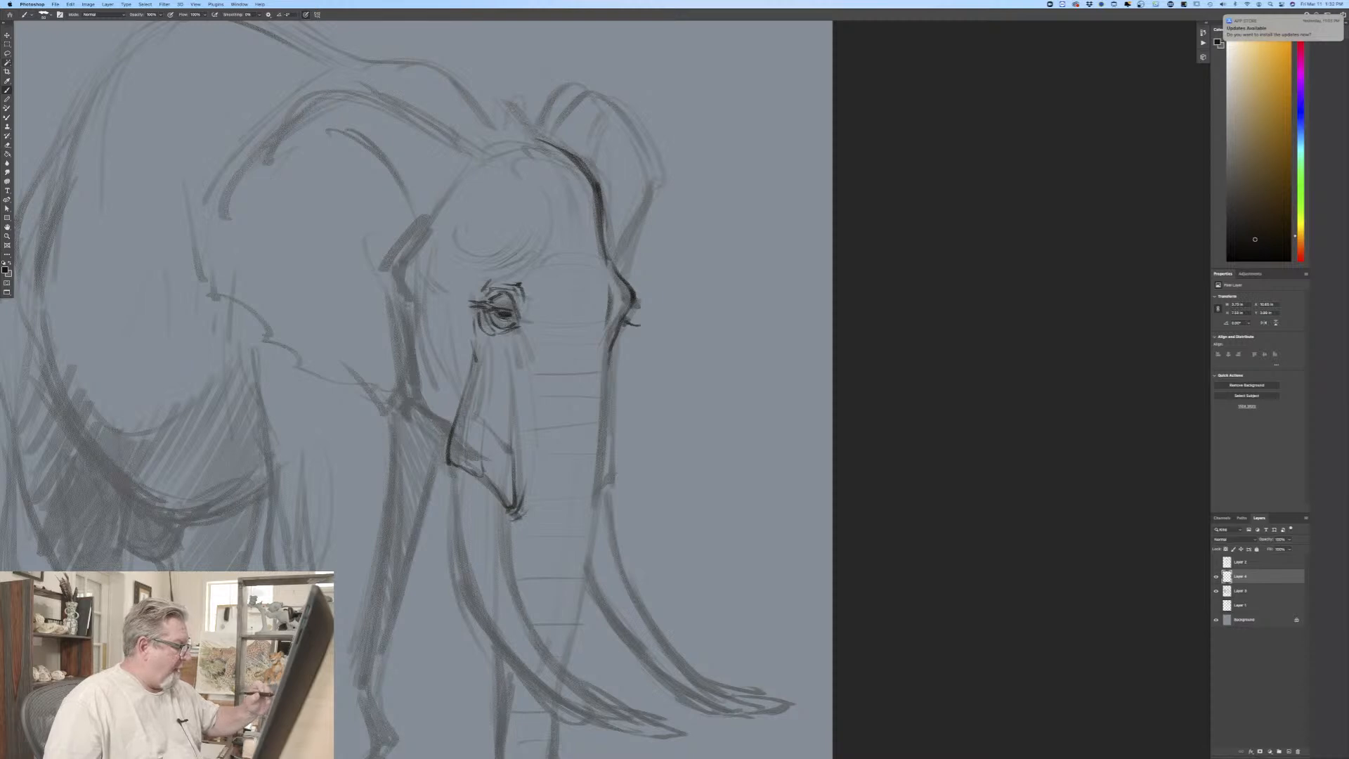
{"action": "left_click_drag", "start_coordinate": [519, 455], "coordinate": [522, 502]}
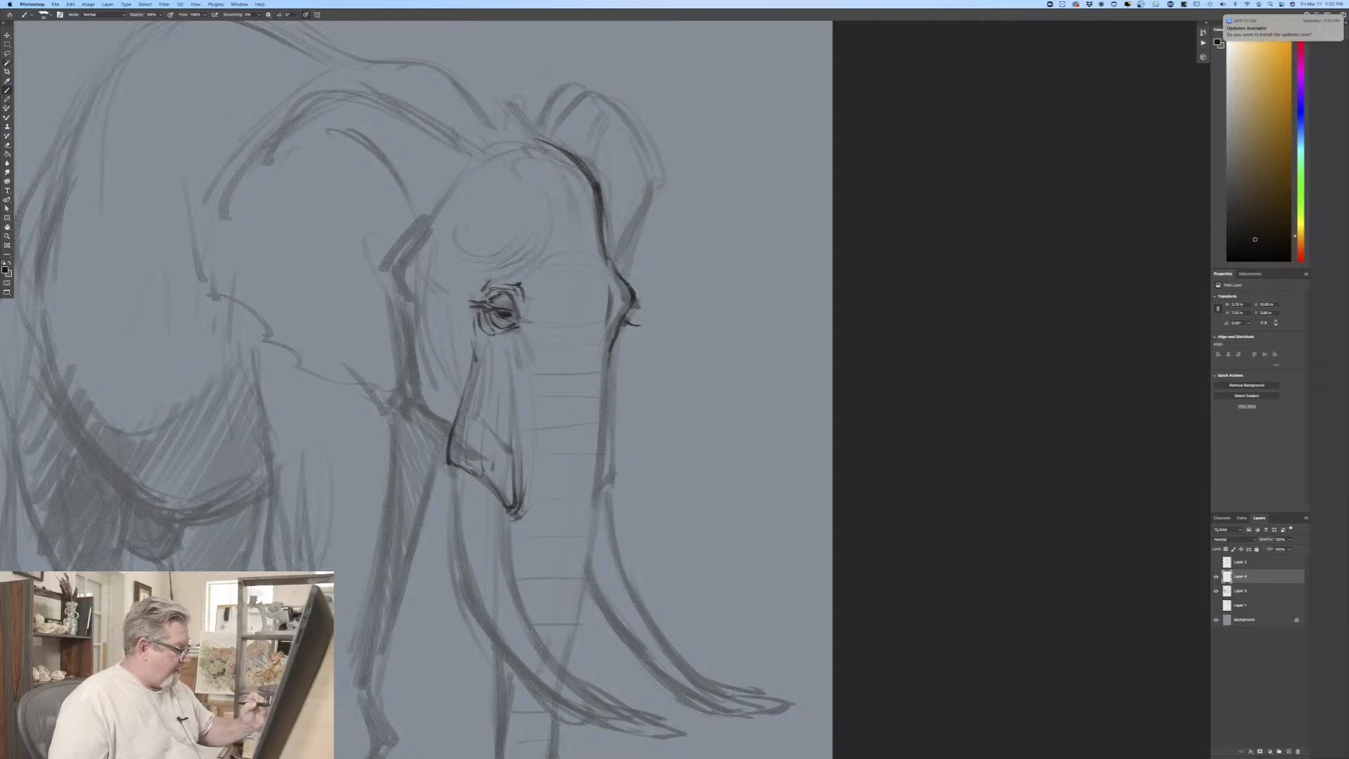
{"action": "left_click_drag", "start_coordinate": [487, 481], "coordinate": [498, 495]}
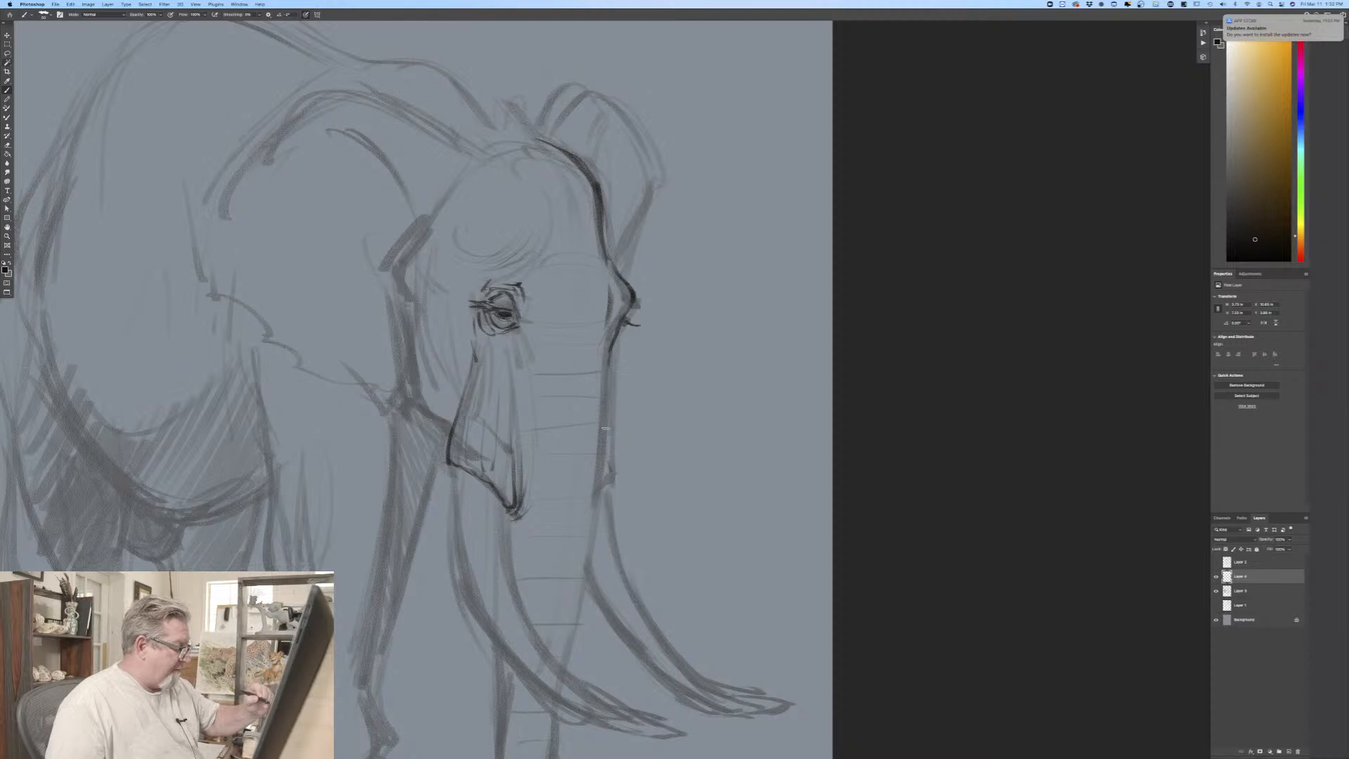
Step: Trace the trunk's far edge with stepped ridges and cross folds, the start of the far tusk, and the jawline behind the cheek
{"action": "left_click_drag", "start_coordinate": [606, 430], "coordinate": [617, 548]}
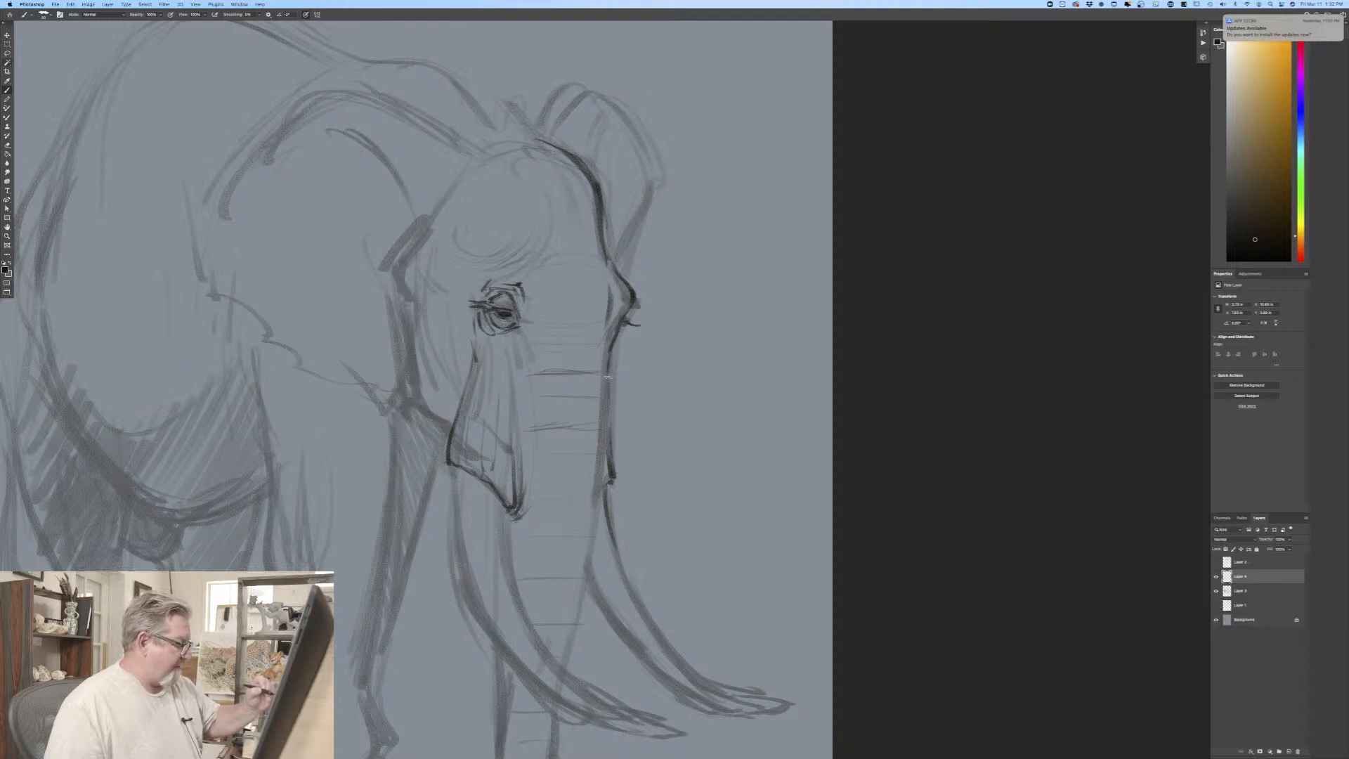
{"action": "mouse_move", "coordinate": [608, 376]}
{"action": "left_mouse_down"}
{"action": "mouse_move", "coordinate": [606, 488]}
{"action": "mouse_move", "coordinate": [576, 623]}
{"action": "left_mouse_up"}
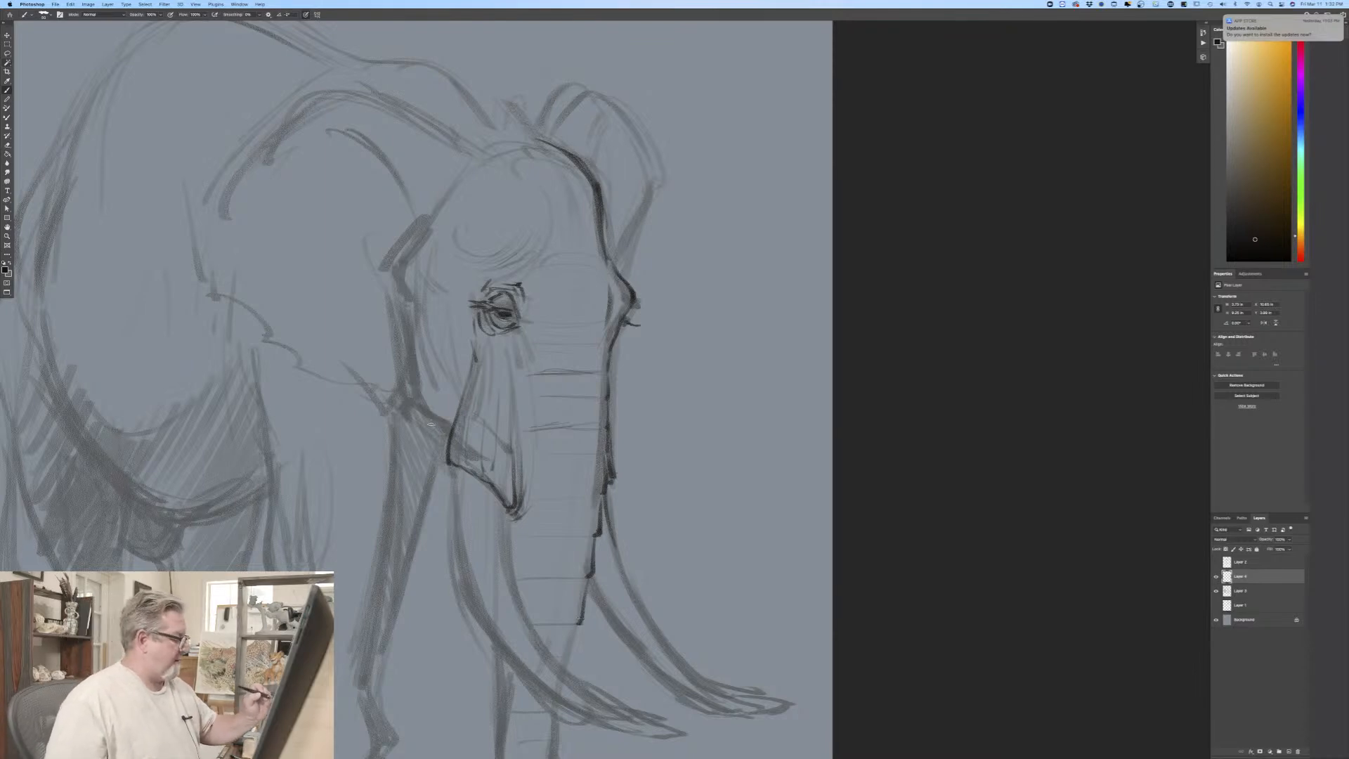
{"action": "left_click_drag", "start_coordinate": [424, 424], "coordinate": [448, 434]}
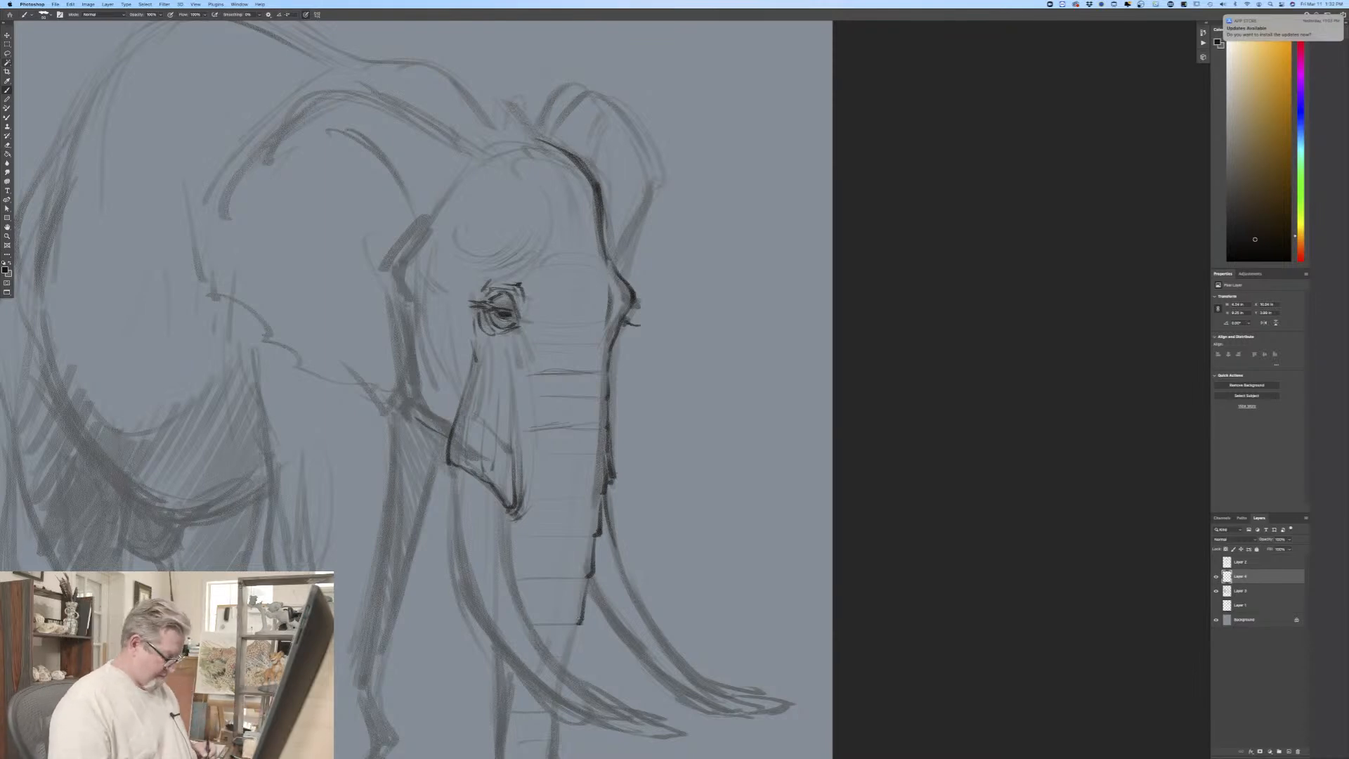
Step: Darken the top of the elephant's head and outline the far ear with its folded upper edge
{"action": "key", "text": "super+minus"}
{"action": "key", "text": "super+minus"}
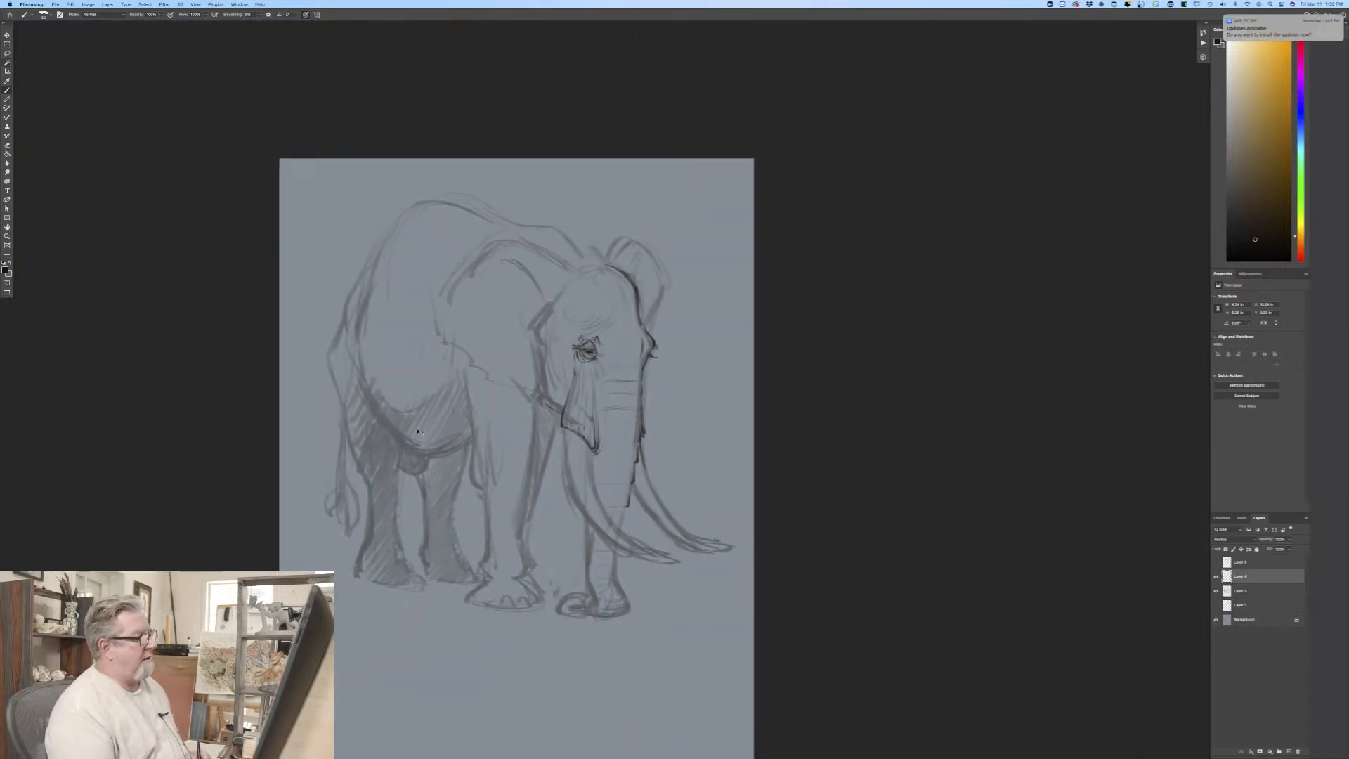
{"action": "key", "text": "super+plus"}
{"action": "left_click_drag", "start_coordinate": [587, 227], "coordinate": [614, 244]}
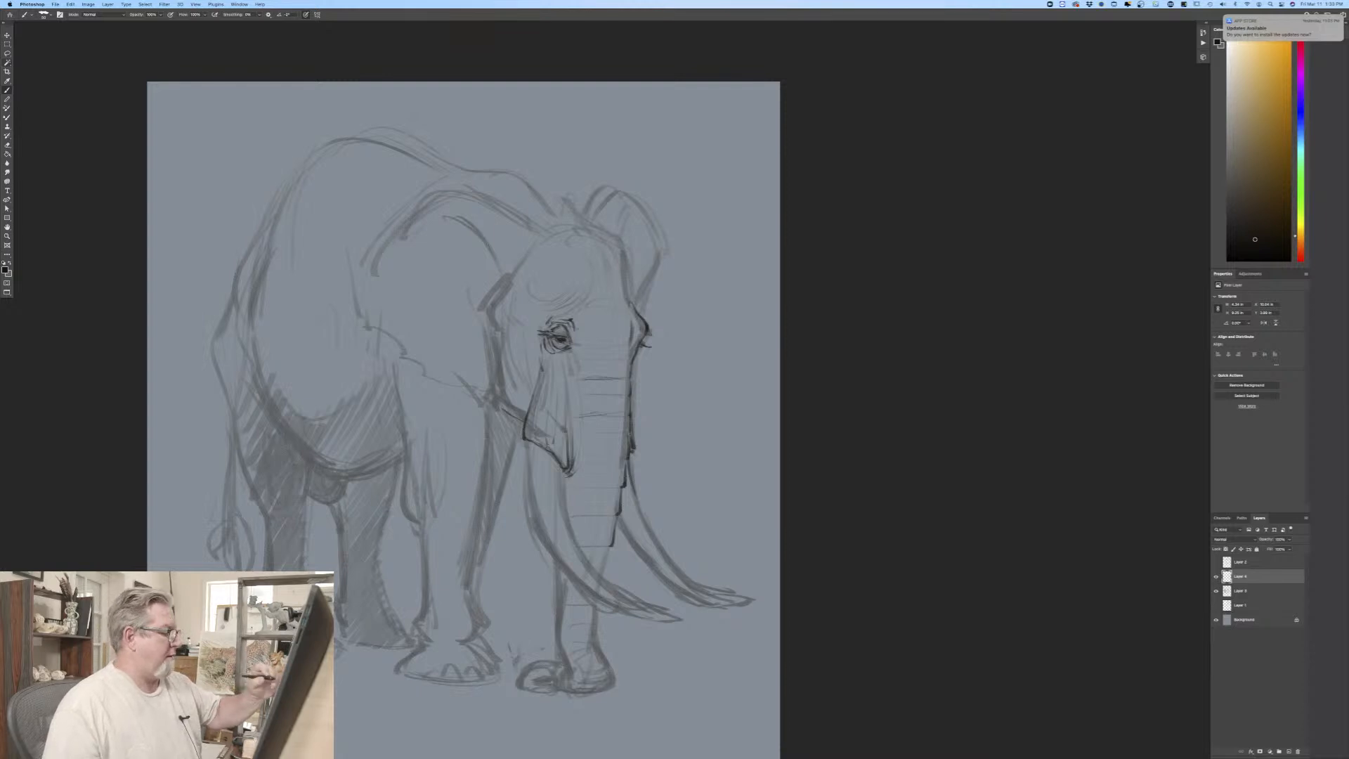
{"action": "mouse_move", "coordinate": [624, 270]}
{"action": "left_mouse_down"}
{"action": "mouse_move", "coordinate": [574, 229]}
{"action": "mouse_move", "coordinate": [619, 261]}
{"action": "mouse_move", "coordinate": [631, 304]}
{"action": "left_mouse_up"}
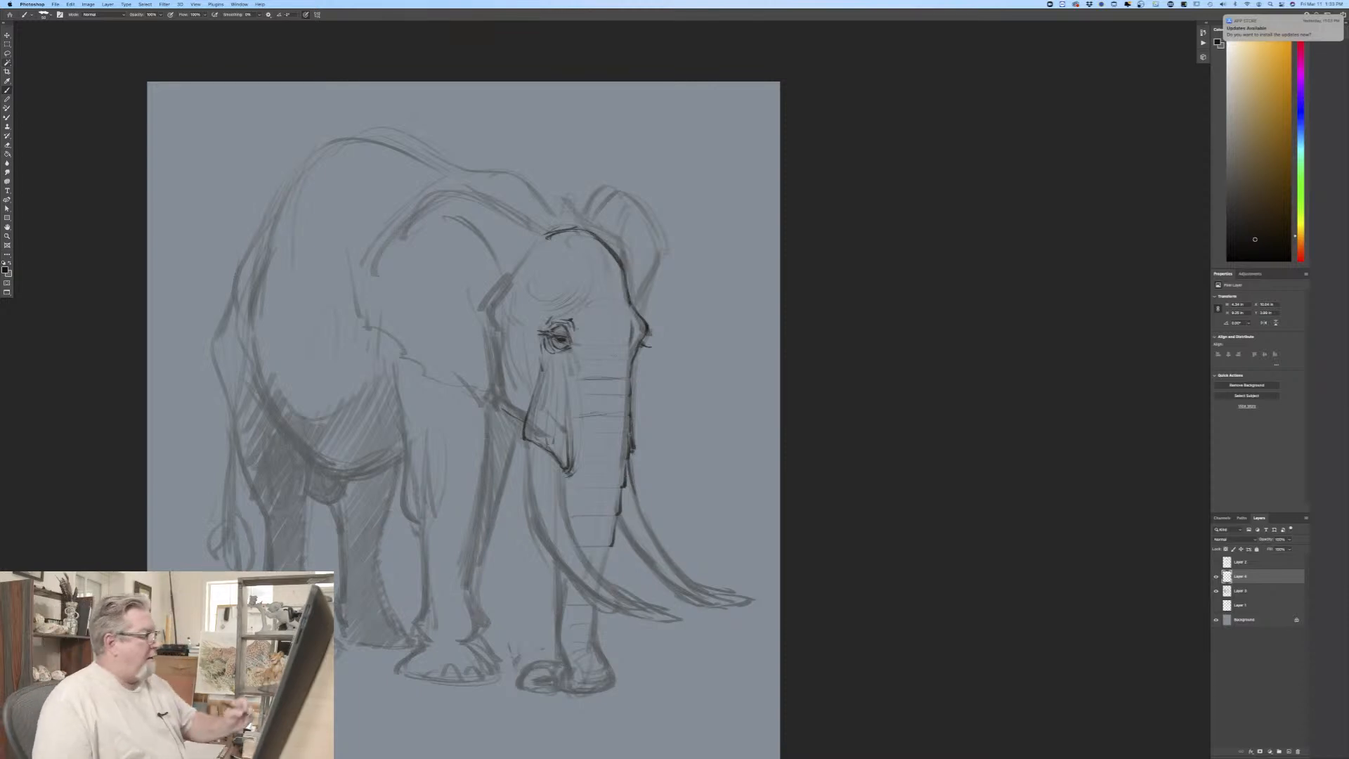
{"action": "mouse_move", "coordinate": [543, 233]}
{"action": "left_mouse_down"}
{"action": "mouse_move", "coordinate": [657, 225]}
{"action": "mouse_move", "coordinate": [601, 204]}
{"action": "mouse_move", "coordinate": [587, 226]}
{"action": "mouse_move", "coordinate": [664, 270]}
{"action": "mouse_move", "coordinate": [637, 308]}
{"action": "left_mouse_up"}
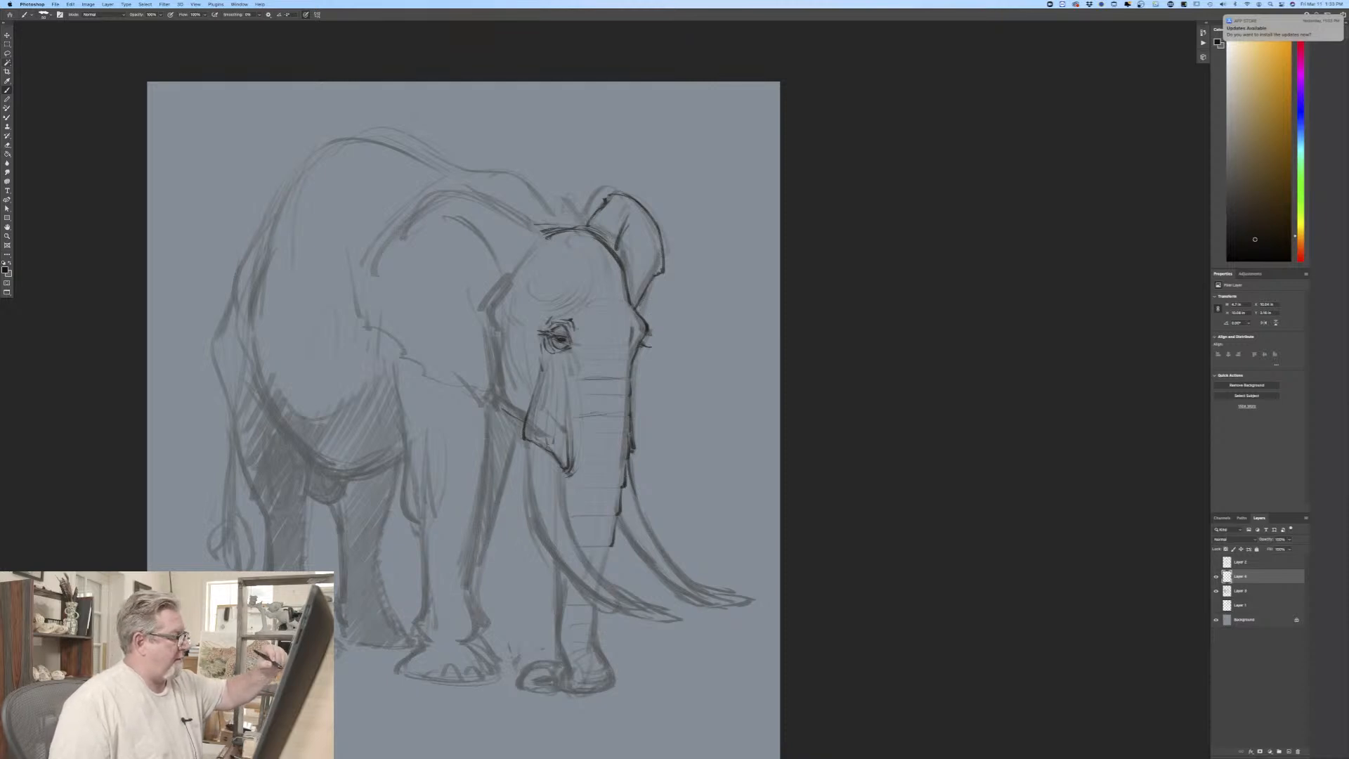
Step: Outline the near ear with its arched top, ragged lower edge, inner folds and front edge, thickening the line along the top
{"action": "mouse_move", "coordinate": [531, 228]}
{"action": "left_mouse_down"}
{"action": "mouse_move", "coordinate": [462, 197]}
{"action": "mouse_move", "coordinate": [523, 228]}
{"action": "left_mouse_up"}
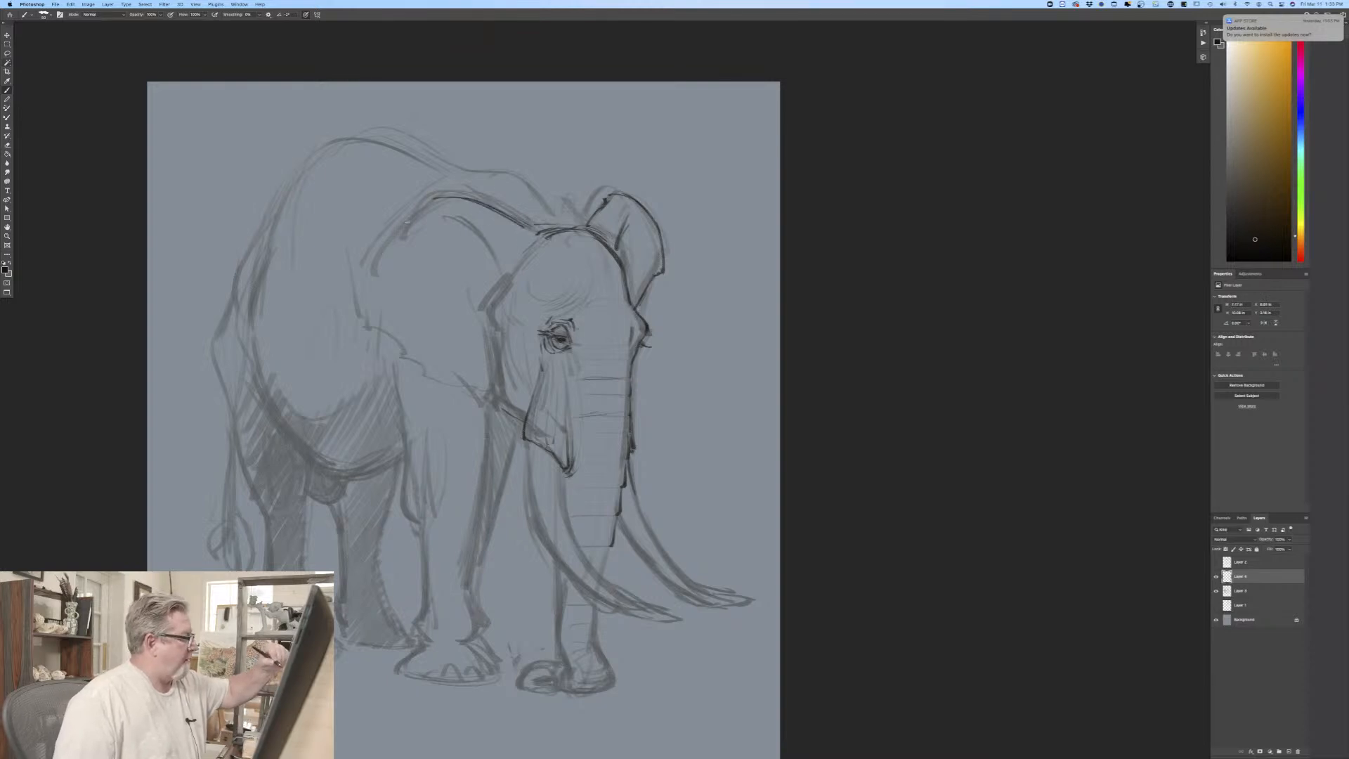
{"action": "mouse_move", "coordinate": [419, 205]}
{"action": "left_mouse_down"}
{"action": "mouse_move", "coordinate": [361, 267]}
{"action": "mouse_move", "coordinate": [360, 304]}
{"action": "mouse_move", "coordinate": [444, 383]}
{"action": "left_mouse_up"}
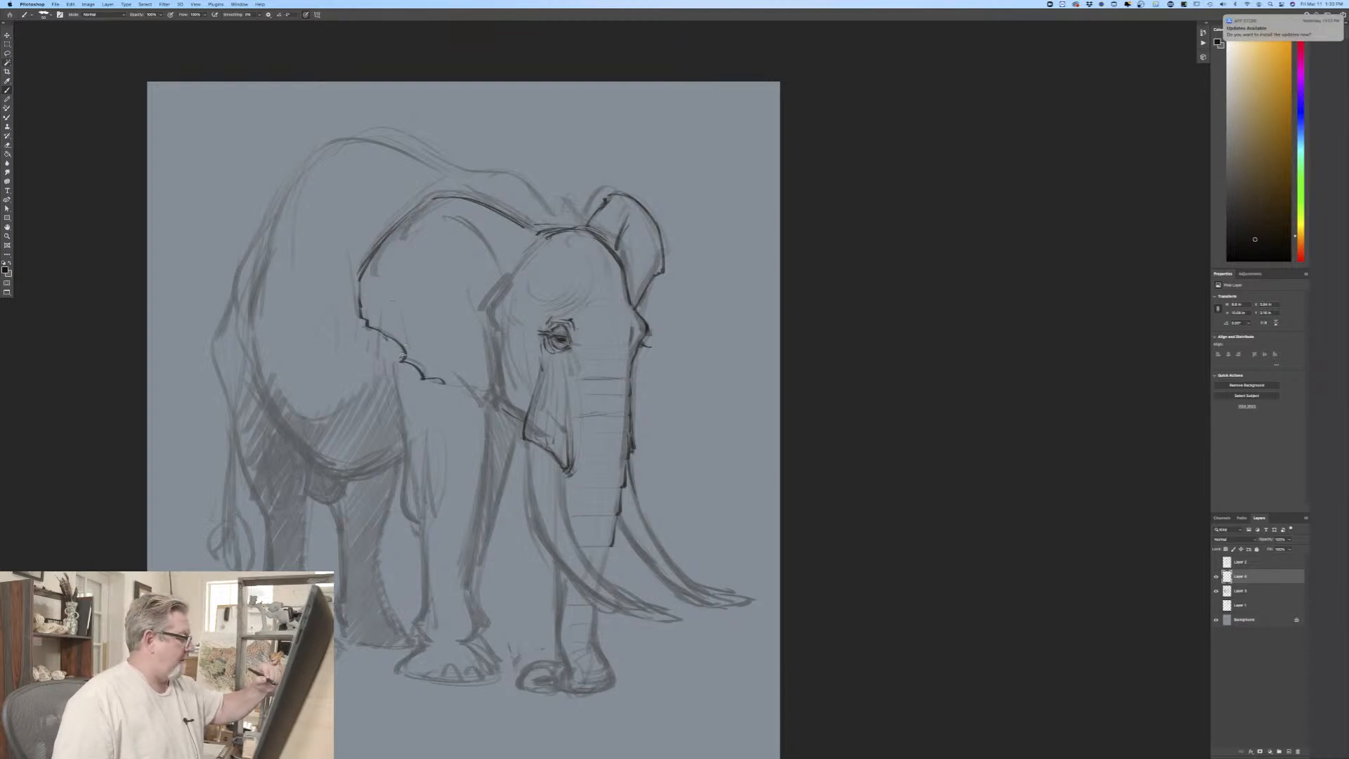
{"action": "left_click_drag", "start_coordinate": [408, 332], "coordinate": [402, 360]}
{"action": "left_click_drag", "start_coordinate": [416, 275], "coordinate": [404, 336]}
{"action": "left_click_drag", "start_coordinate": [404, 326], "coordinate": [401, 345]}
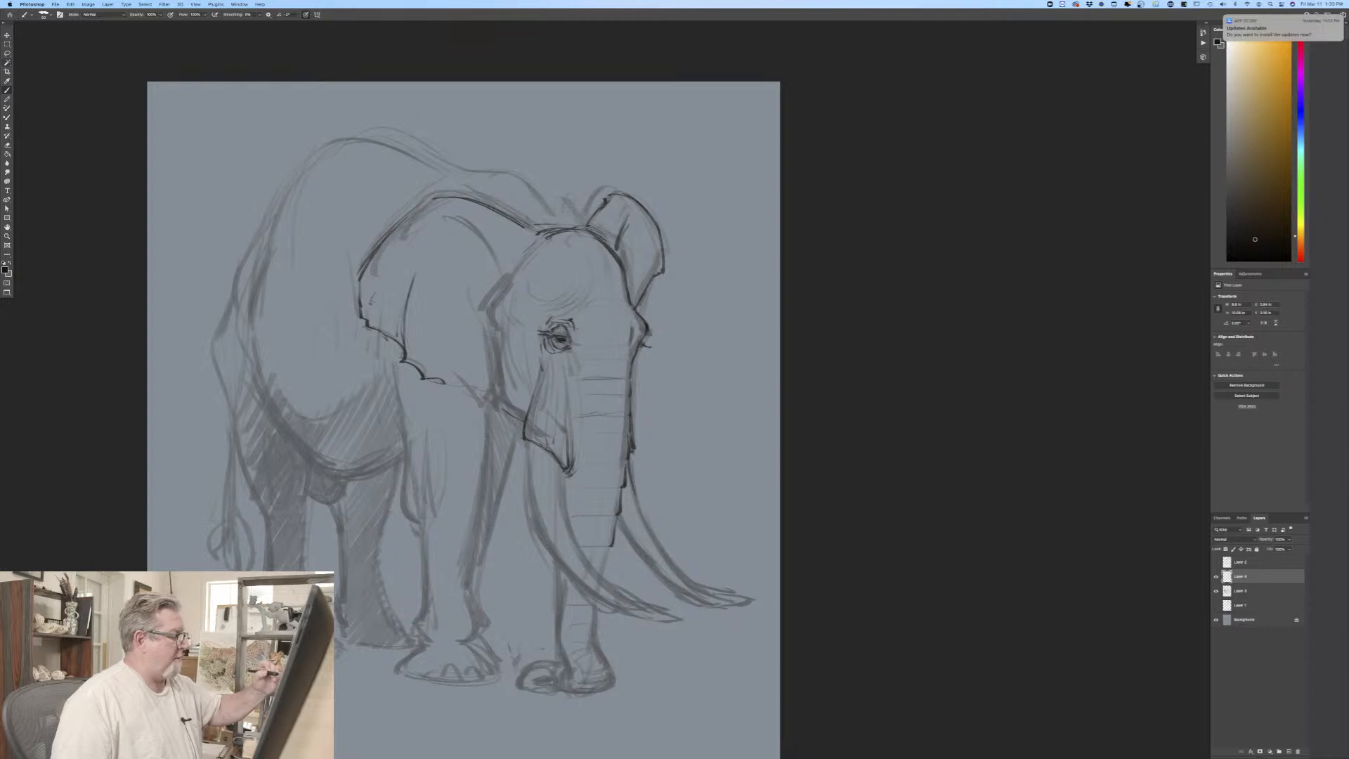
{"action": "mouse_move", "coordinate": [463, 228]}
{"action": "left_mouse_down"}
{"action": "mouse_move", "coordinate": [496, 279]}
{"action": "mouse_move", "coordinate": [486, 321]}
{"action": "mouse_move", "coordinate": [511, 407]}
{"action": "mouse_move", "coordinate": [465, 388]}
{"action": "mouse_move", "coordinate": [485, 403]}
{"action": "left_mouse_up"}
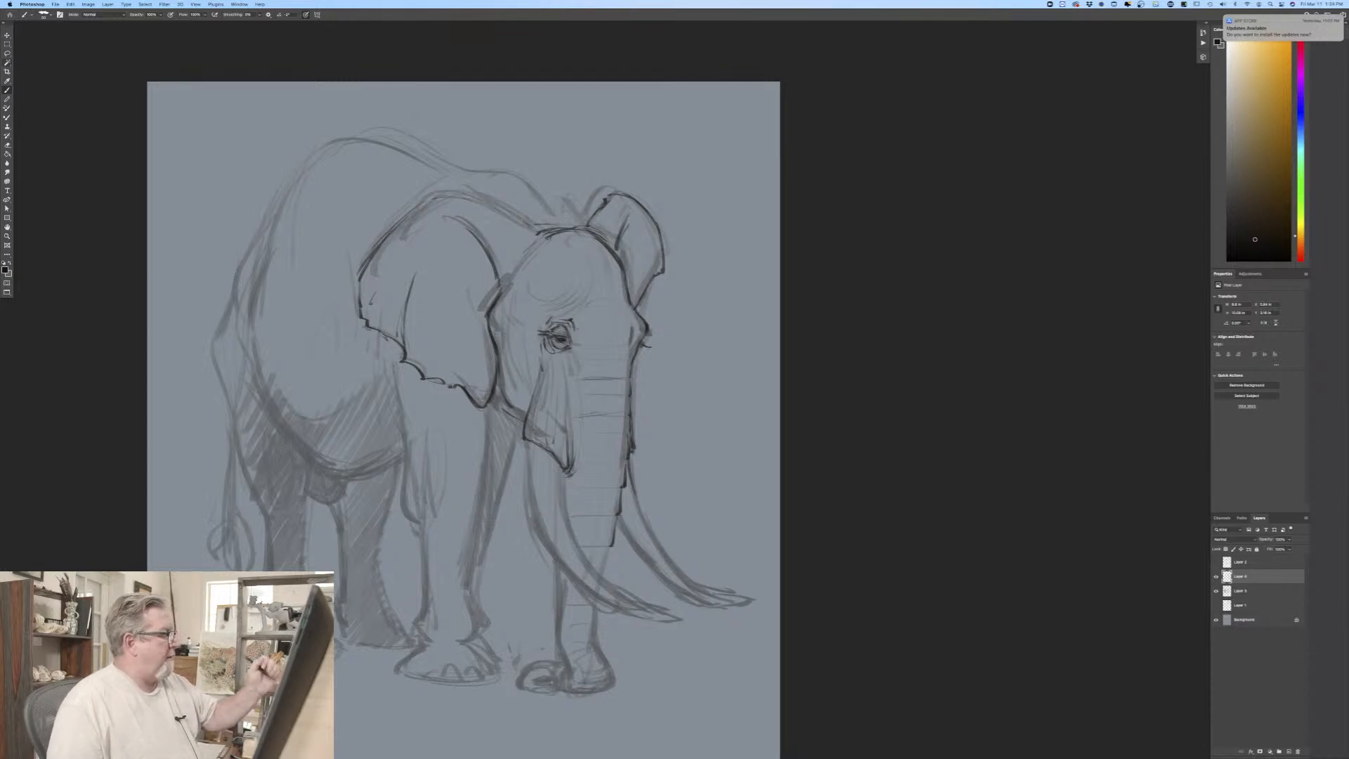
{"action": "mouse_move", "coordinate": [531, 222]}
{"action": "left_mouse_down"}
{"action": "mouse_move", "coordinate": [459, 184]}
{"action": "mouse_move", "coordinate": [404, 211]}
{"action": "mouse_move", "coordinate": [369, 261]}
{"action": "left_mouse_up"}
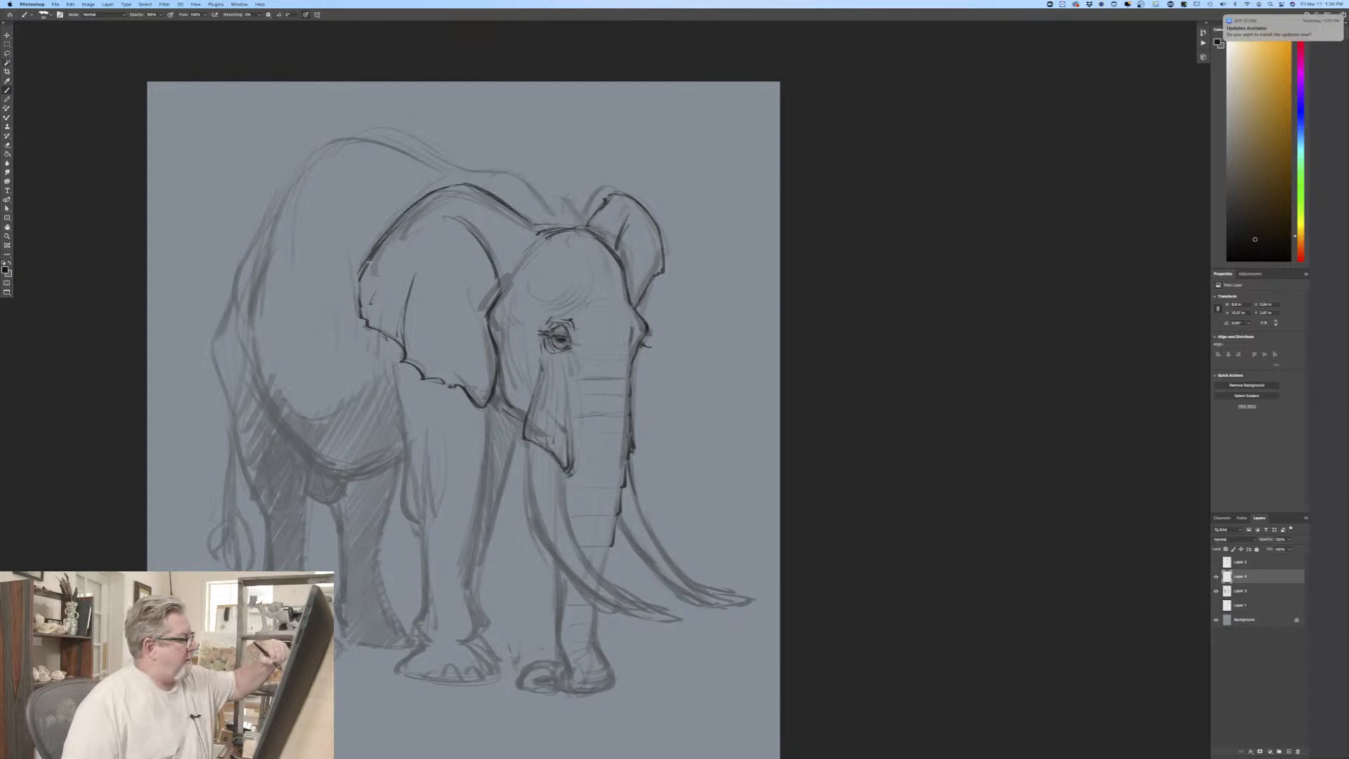
{"action": "mouse_move", "coordinate": [412, 208]}
{"action": "left_mouse_down"}
{"action": "mouse_move", "coordinate": [436, 191]}
{"action": "mouse_move", "coordinate": [493, 196]}
{"action": "mouse_move", "coordinate": [518, 219]}
{"action": "mouse_move", "coordinate": [493, 202]}
{"action": "left_mouse_up"}
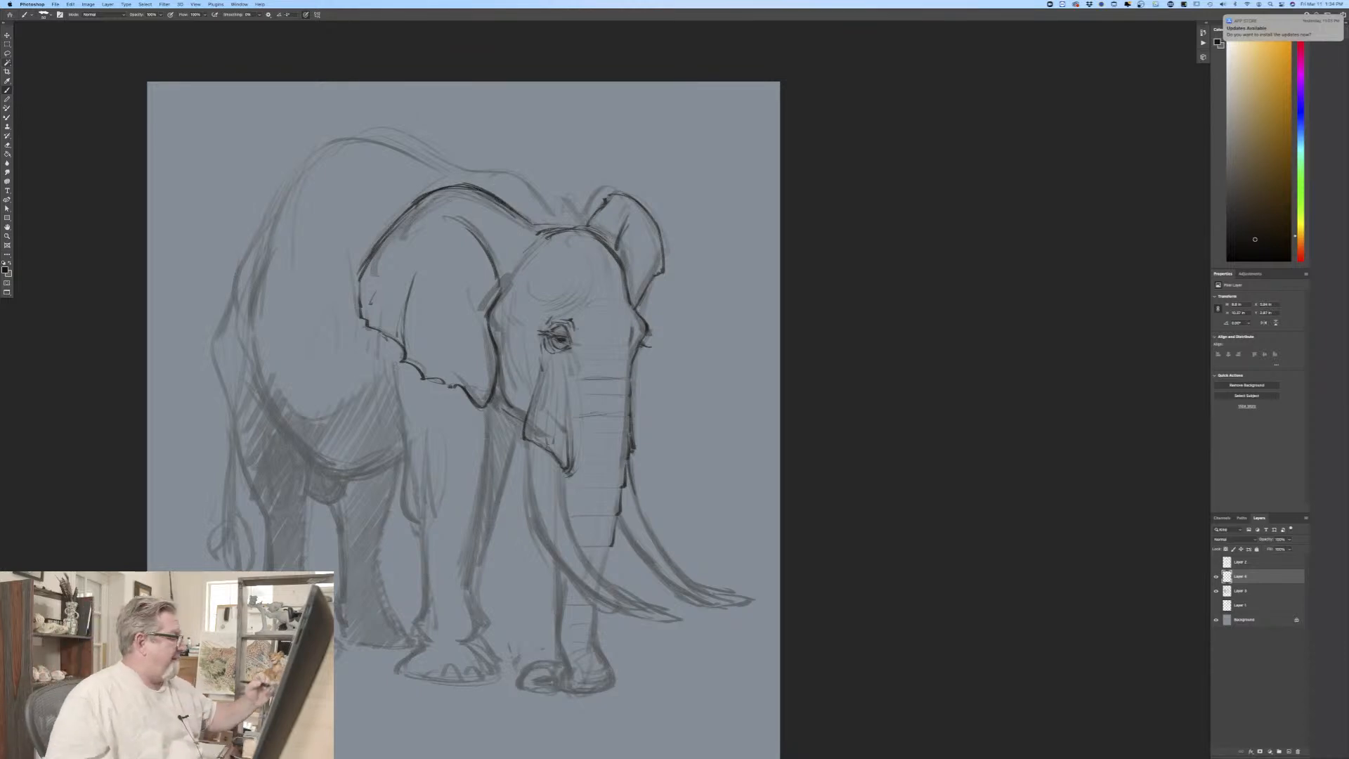
Step: Erase the rear edge of the near ear and redraw it with a pointed tip and ragged lower corner
{"action": "left_click_drag", "start_coordinate": [381, 237], "coordinate": [357, 325]}
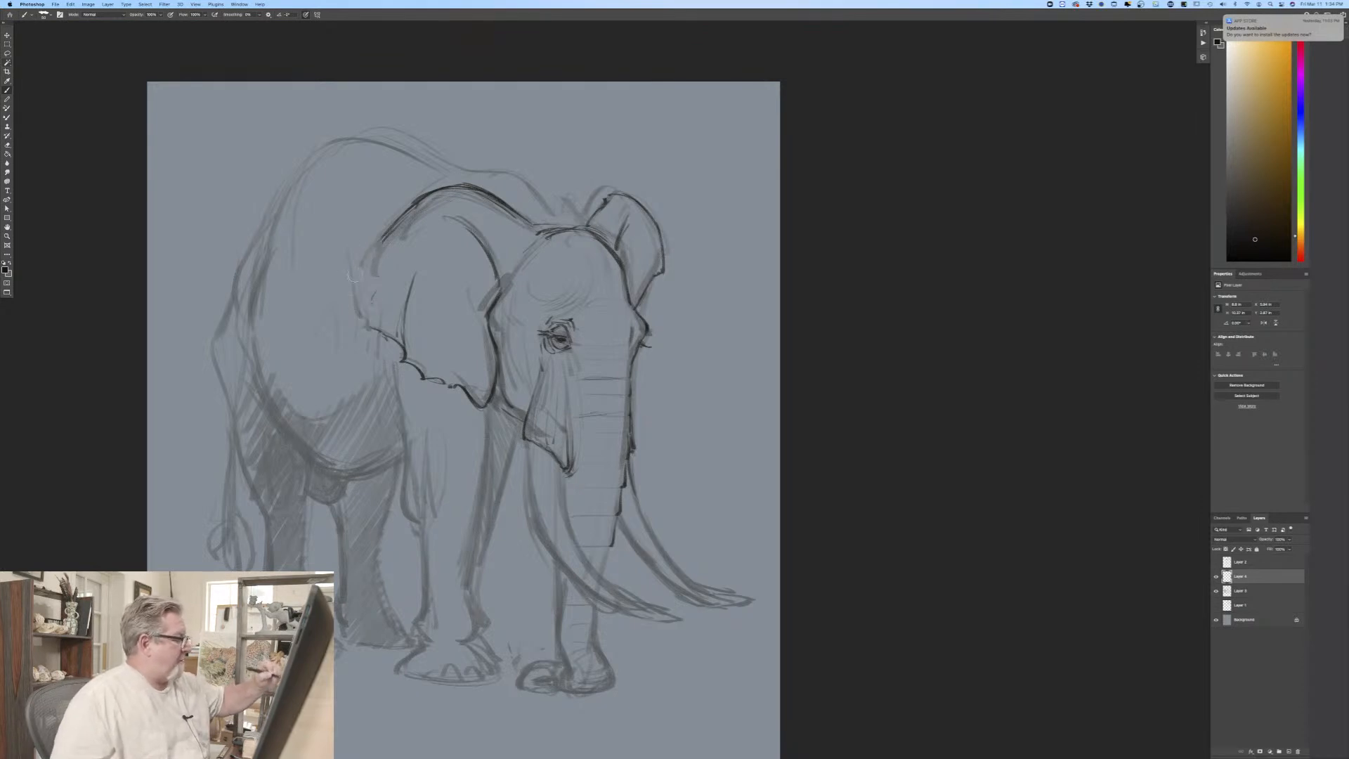
{"action": "mouse_move", "coordinate": [404, 210]}
{"action": "left_mouse_down"}
{"action": "mouse_move", "coordinate": [368, 247]}
{"action": "mouse_move", "coordinate": [369, 327]}
{"action": "mouse_move", "coordinate": [404, 360]}
{"action": "left_mouse_up"}
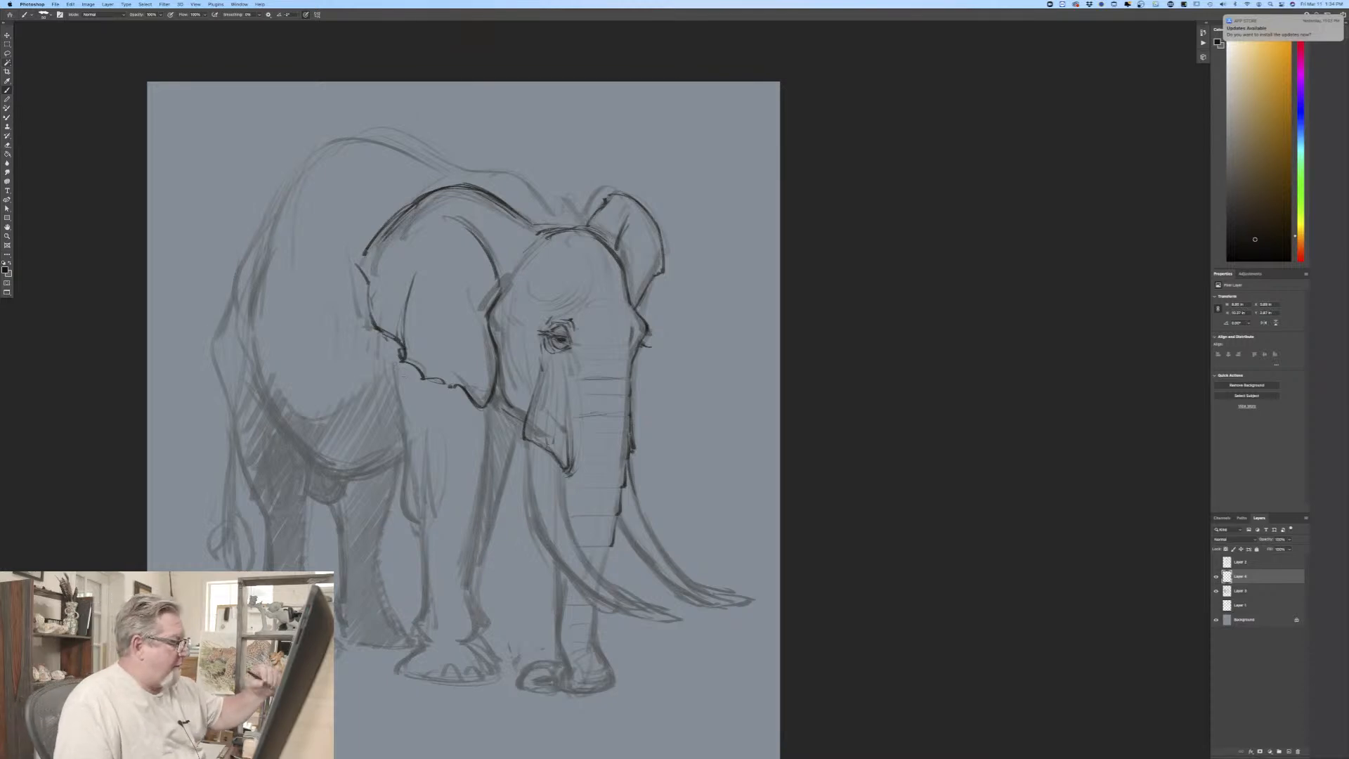
Step: Add a vertical contour beside the forehead and darken the curved cross folds down the trunk to below the tusk sheath
{"action": "left_click_drag", "start_coordinate": [615, 274], "coordinate": [617, 359]}
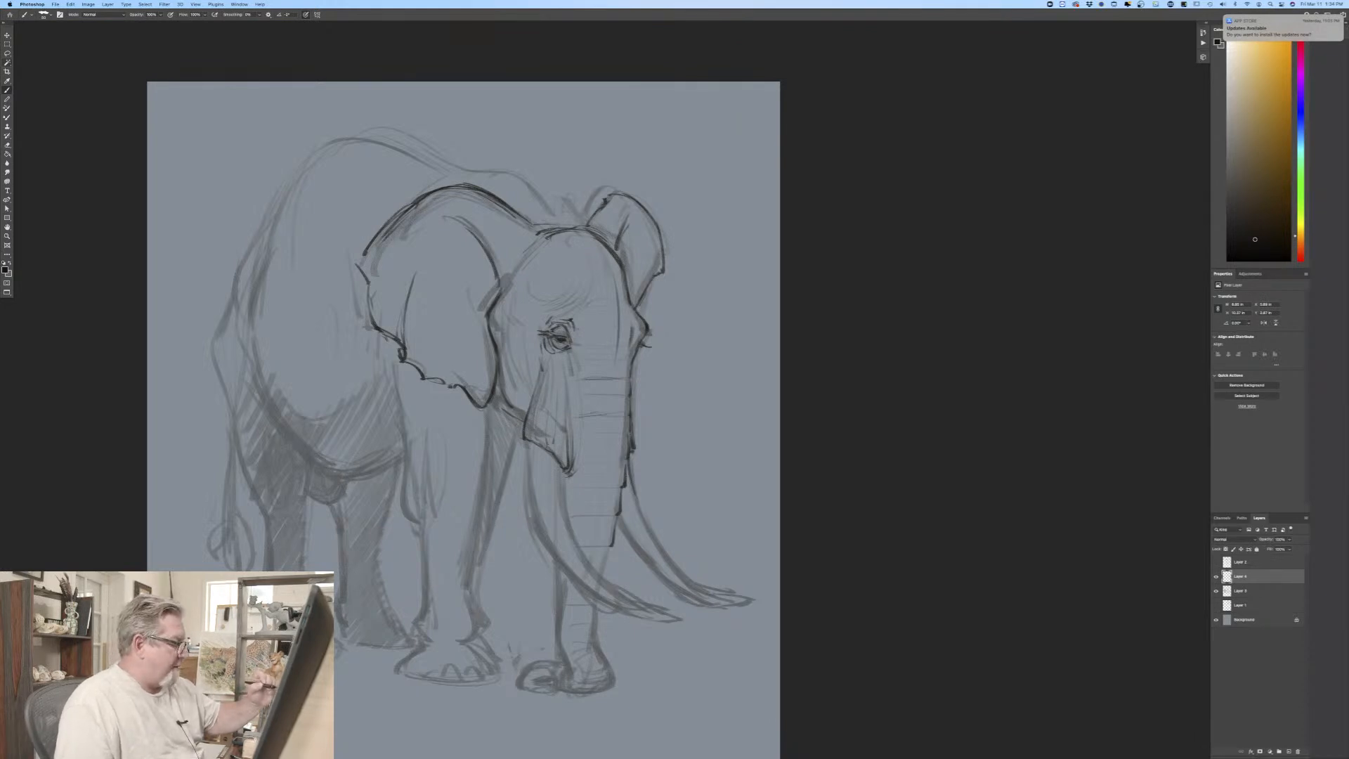
{"action": "left_click_drag", "start_coordinate": [572, 350], "coordinate": [581, 378]}
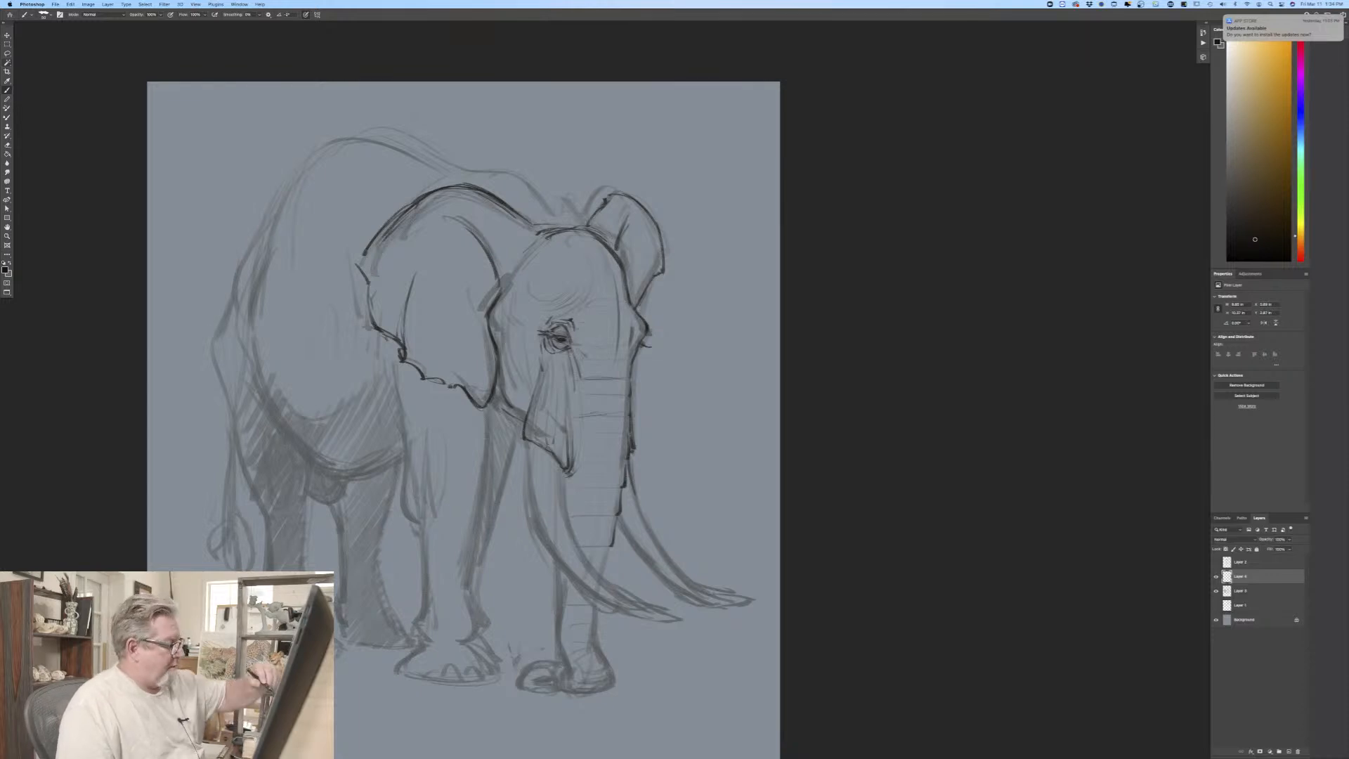
{"action": "mouse_move", "coordinate": [588, 397]}
{"action": "left_mouse_down"}
{"action": "mouse_move", "coordinate": [626, 395]}
{"action": "mouse_move", "coordinate": [630, 415]}
{"action": "left_mouse_up"}
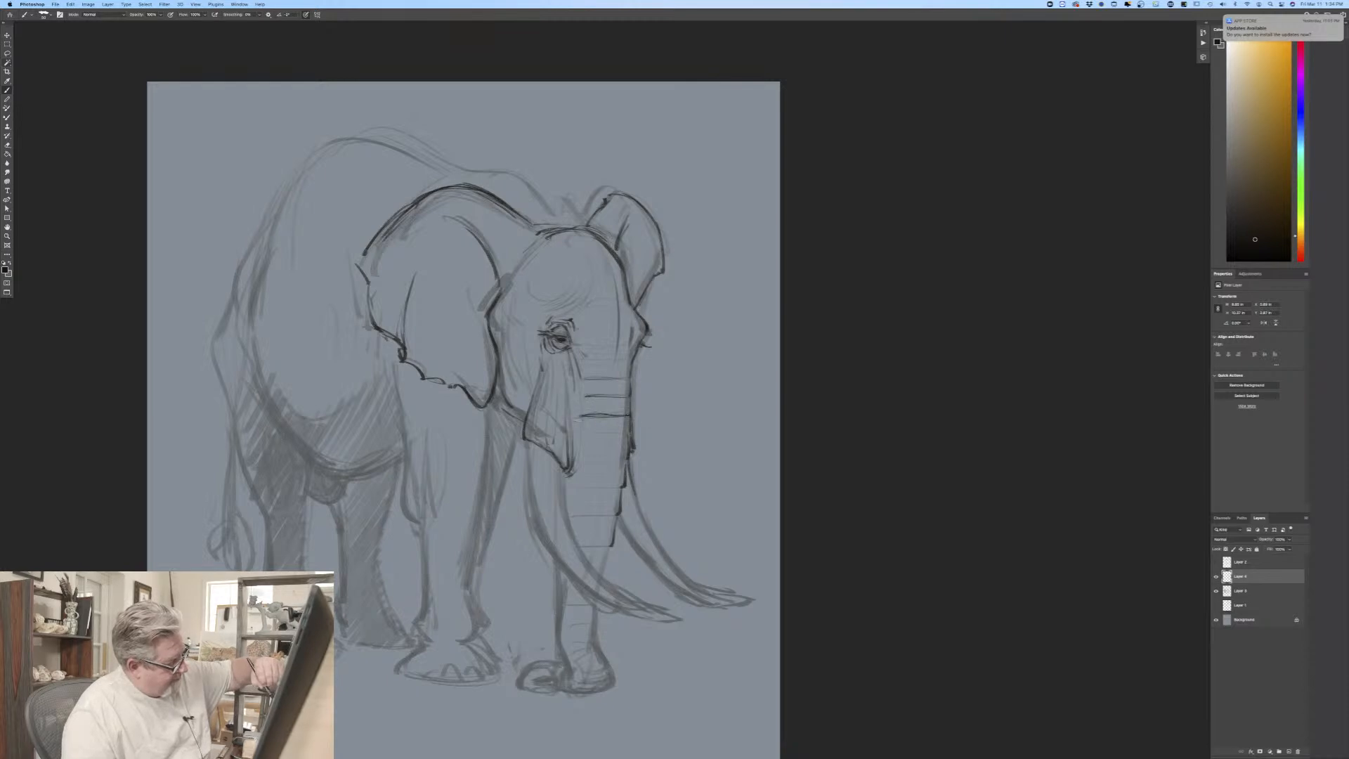
{"action": "left_click_drag", "start_coordinate": [624, 434], "coordinate": [585, 435]}
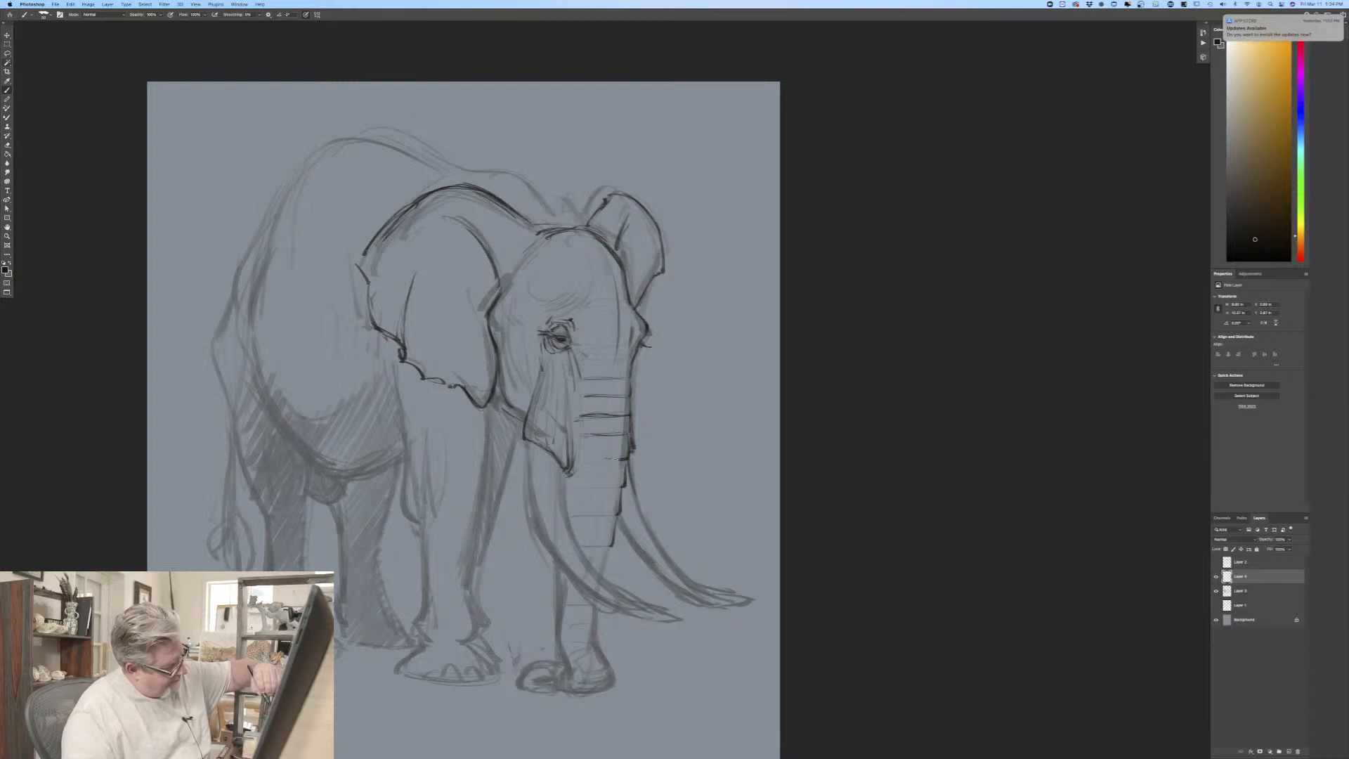
{"action": "mouse_move", "coordinate": [615, 459]}
{"action": "left_mouse_down"}
{"action": "mouse_move", "coordinate": [577, 487]}
{"action": "mouse_move", "coordinate": [584, 517]}
{"action": "left_mouse_up"}
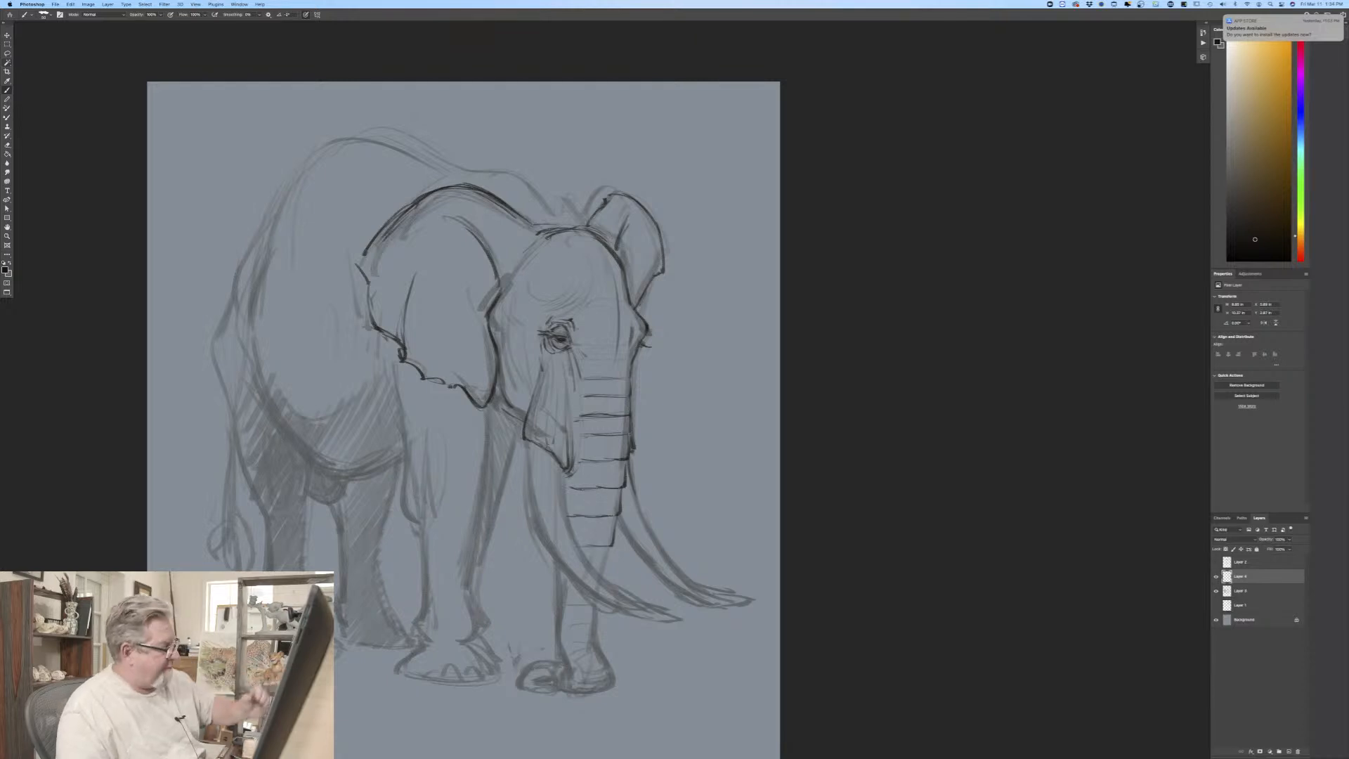
Step: Outline both tusks from their bases to their curved tips, and darken the trunk's edge beside the near tusk
{"action": "left_click_drag", "start_coordinate": [75, 475], "coordinate": [90, 344]}
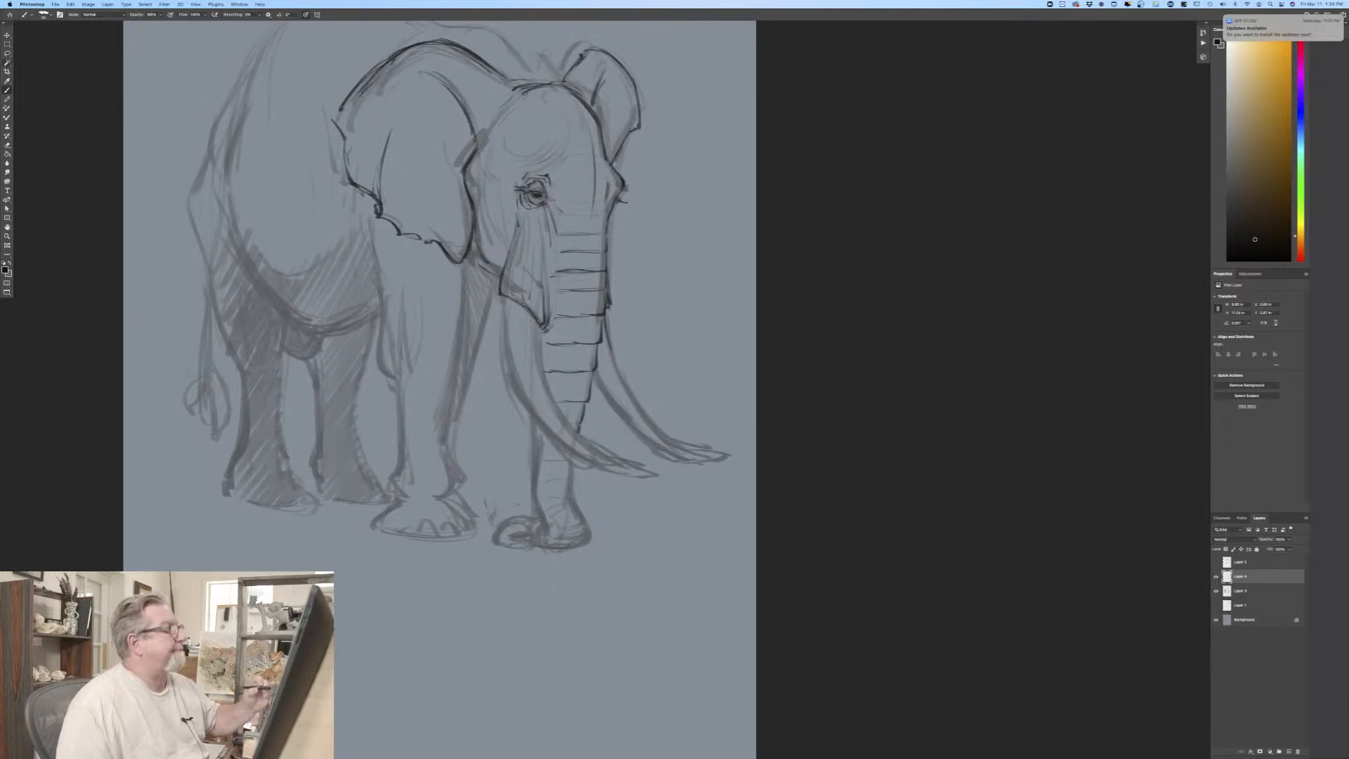
{"action": "left_click_drag", "start_coordinate": [538, 330], "coordinate": [539, 347]}
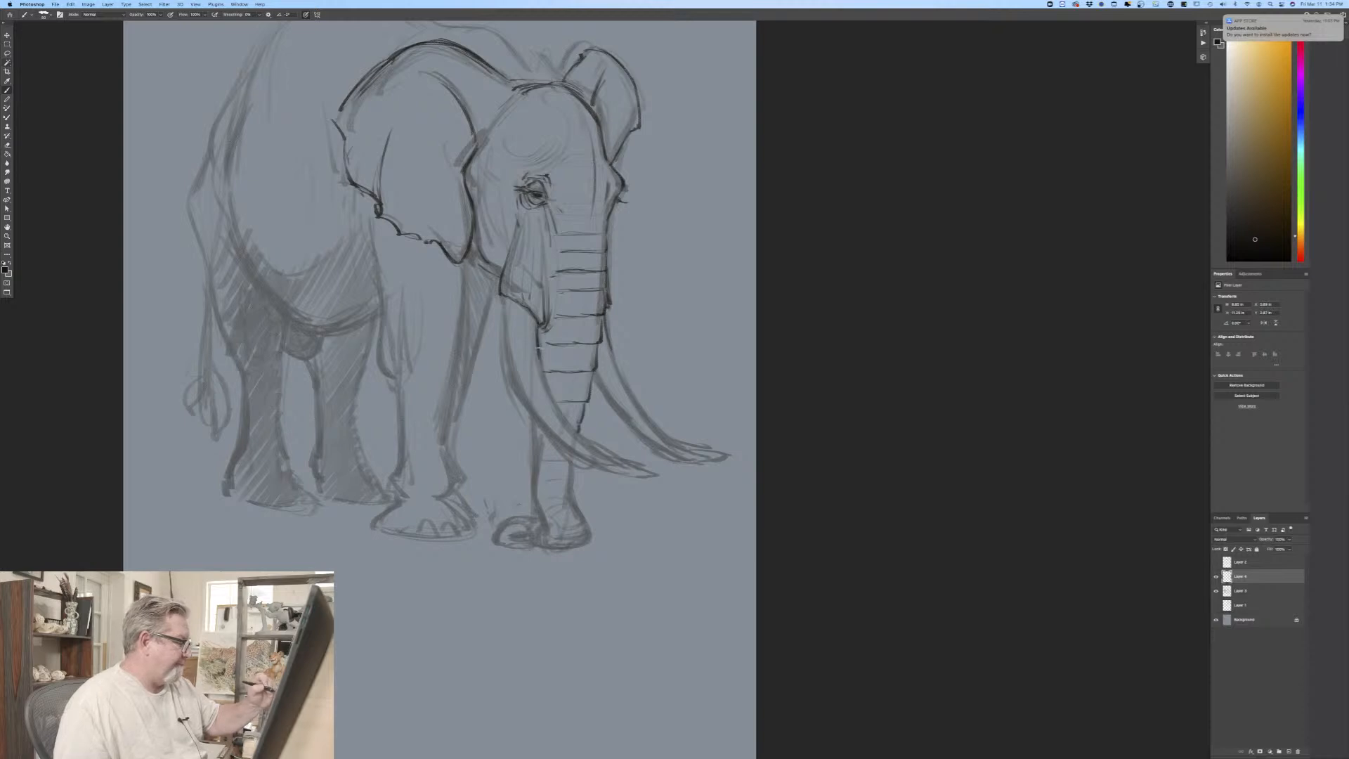
{"action": "mouse_move", "coordinate": [550, 395]}
{"action": "left_mouse_down"}
{"action": "mouse_move", "coordinate": [588, 443]}
{"action": "mouse_move", "coordinate": [641, 466]}
{"action": "left_mouse_up"}
{"action": "mouse_move", "coordinate": [503, 296]}
{"action": "left_mouse_down"}
{"action": "mouse_move", "coordinate": [516, 387]}
{"action": "mouse_move", "coordinate": [508, 351]}
{"action": "mouse_move", "coordinate": [549, 434]}
{"action": "mouse_move", "coordinate": [541, 424]}
{"action": "mouse_move", "coordinate": [631, 467]}
{"action": "left_mouse_up"}
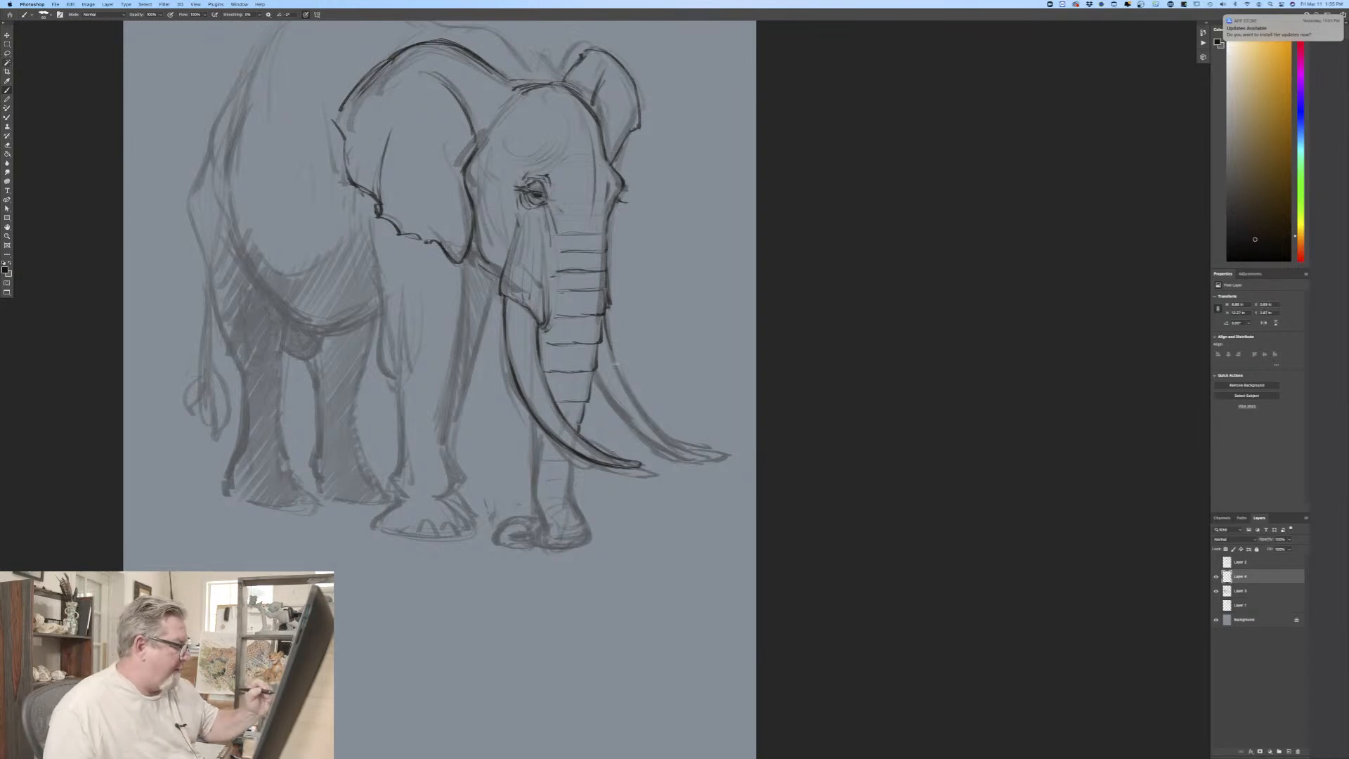
{"action": "mouse_move", "coordinate": [619, 374]}
{"action": "left_mouse_down"}
{"action": "mouse_move", "coordinate": [680, 447]}
{"action": "mouse_move", "coordinate": [708, 452]}
{"action": "mouse_move", "coordinate": [648, 444]}
{"action": "left_mouse_up"}
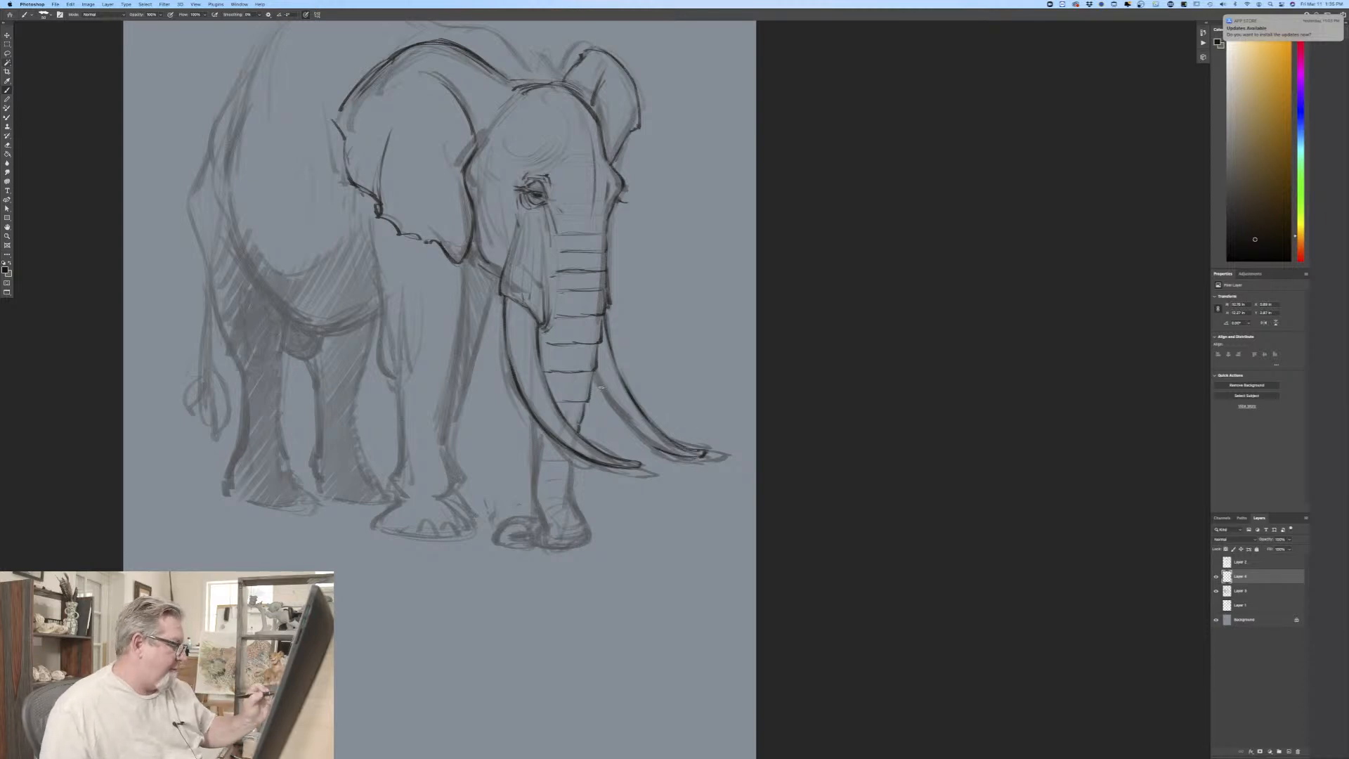
{"action": "left_click_drag", "start_coordinate": [601, 387], "coordinate": [661, 451]}
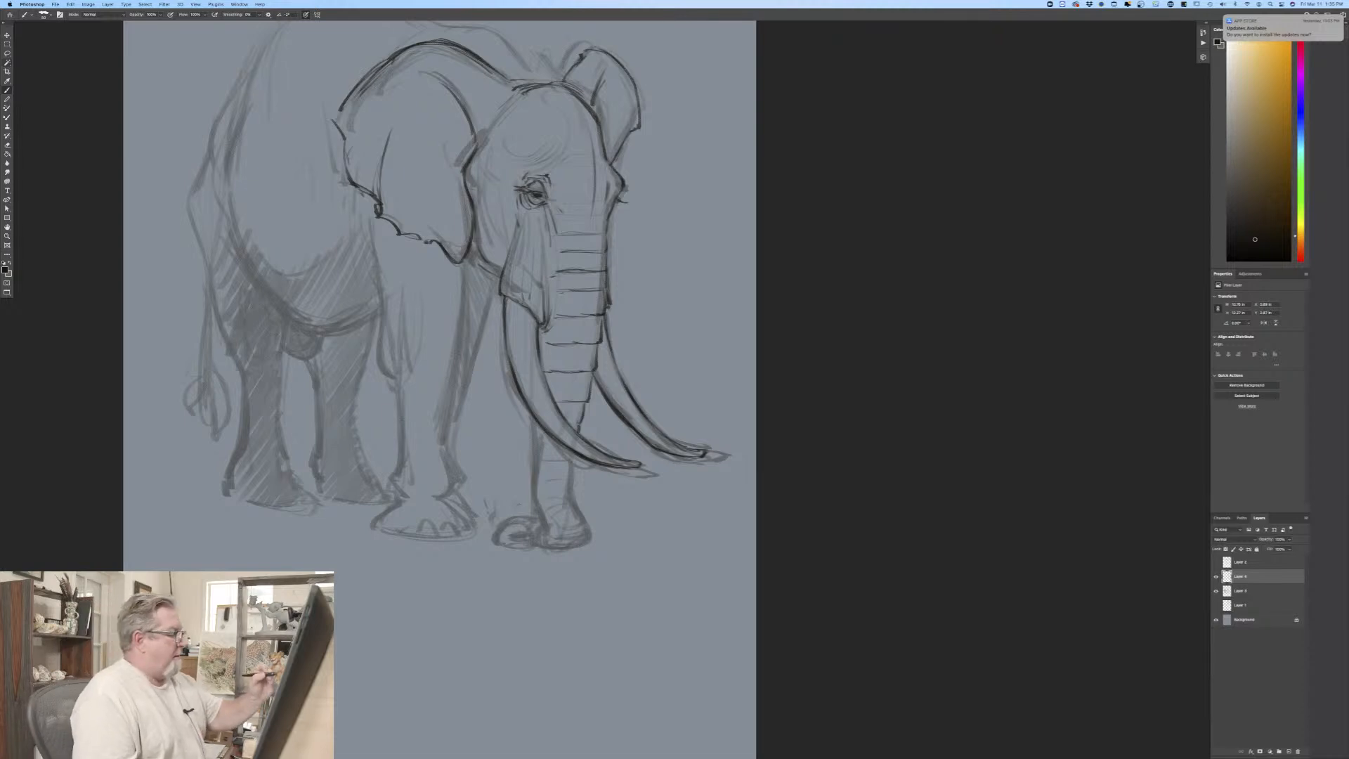
Step: Reinforce the jawline beneath the near ear and add contour lines along the cheek in front of the ear
{"action": "left_click_drag", "start_coordinate": [475, 258], "coordinate": [497, 275]}
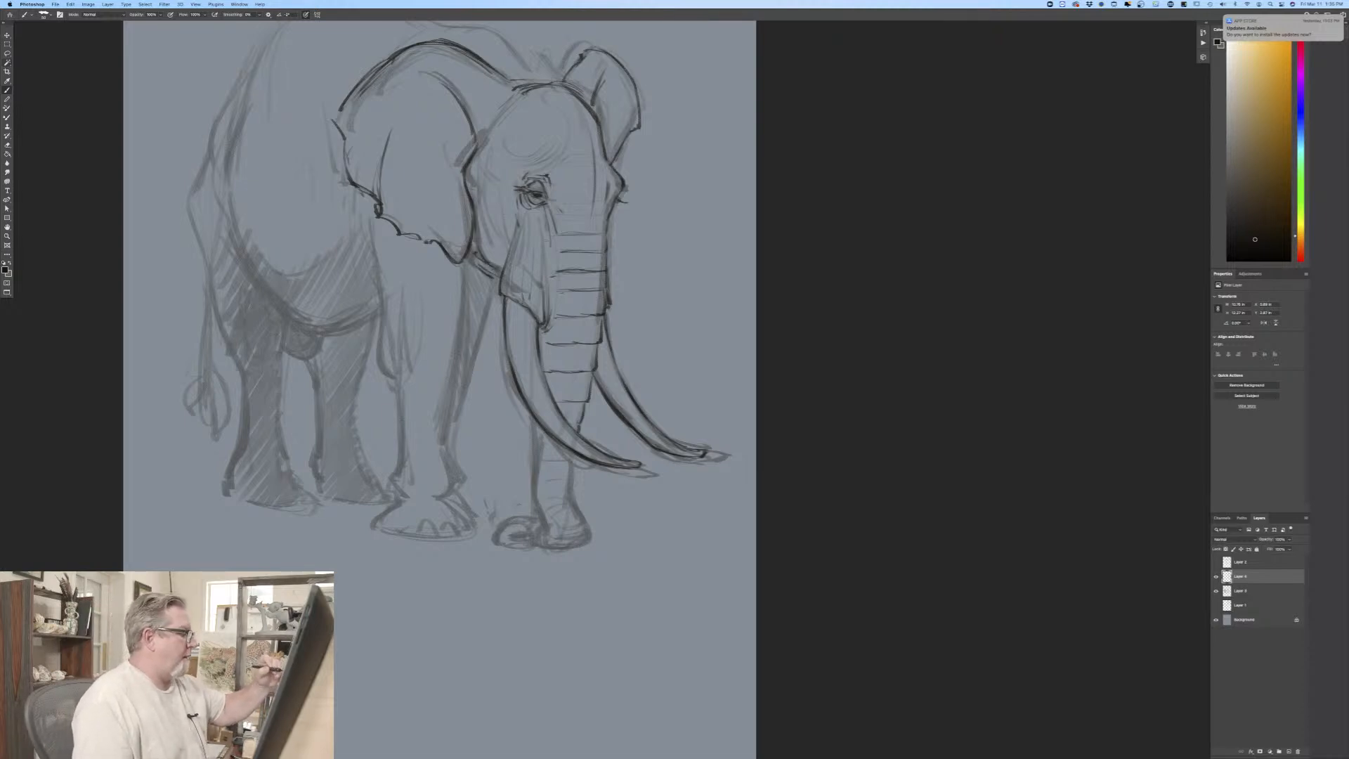
{"action": "left_click_drag", "start_coordinate": [480, 183], "coordinate": [497, 257]}
{"action": "left_click_drag", "start_coordinate": [490, 149], "coordinate": [480, 190]}
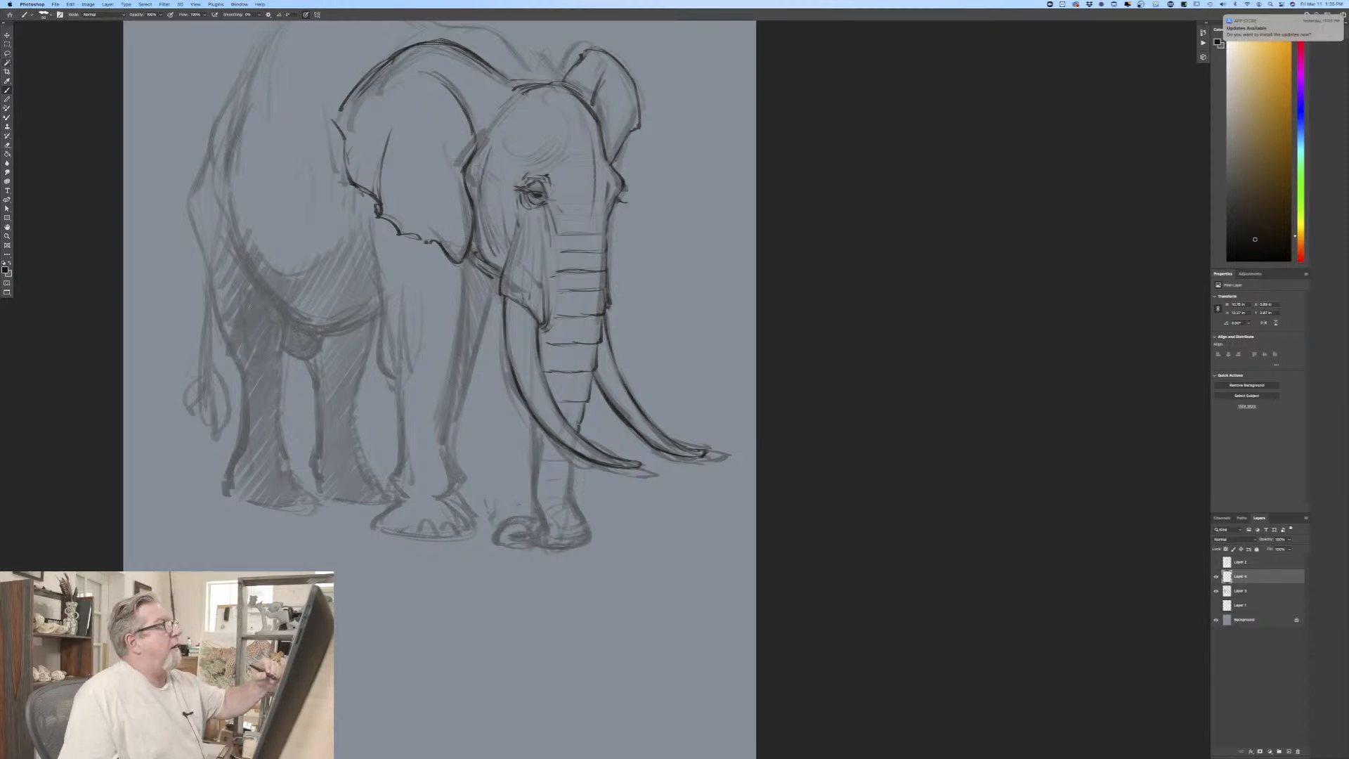
Step: Trace the far contour behind the near foreleg from the jaw down to the ankle
{"action": "left_click_drag", "start_coordinate": [495, 277], "coordinate": [451, 417]}
{"action": "left_click_drag", "start_coordinate": [495, 300], "coordinate": [487, 324]}
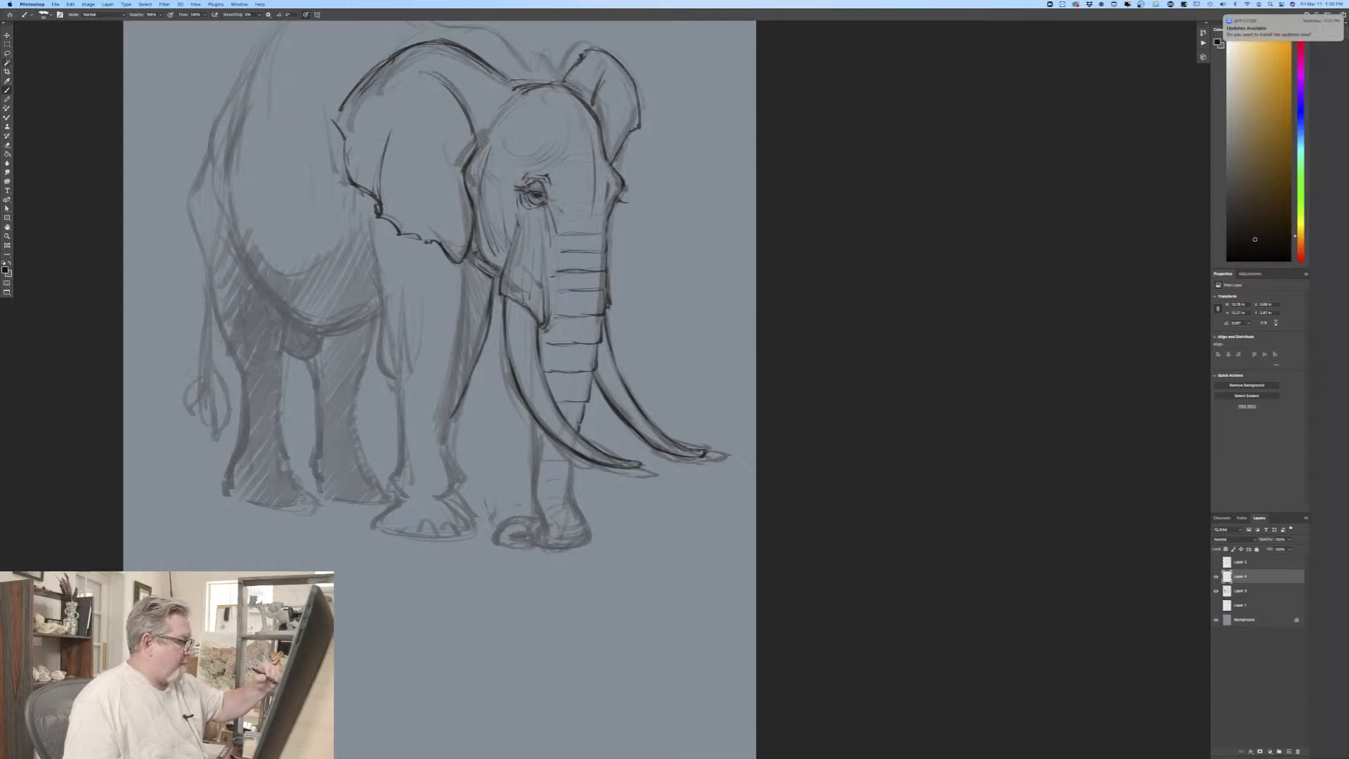
{"action": "left_click_drag", "start_coordinate": [458, 409], "coordinate": [443, 447]}
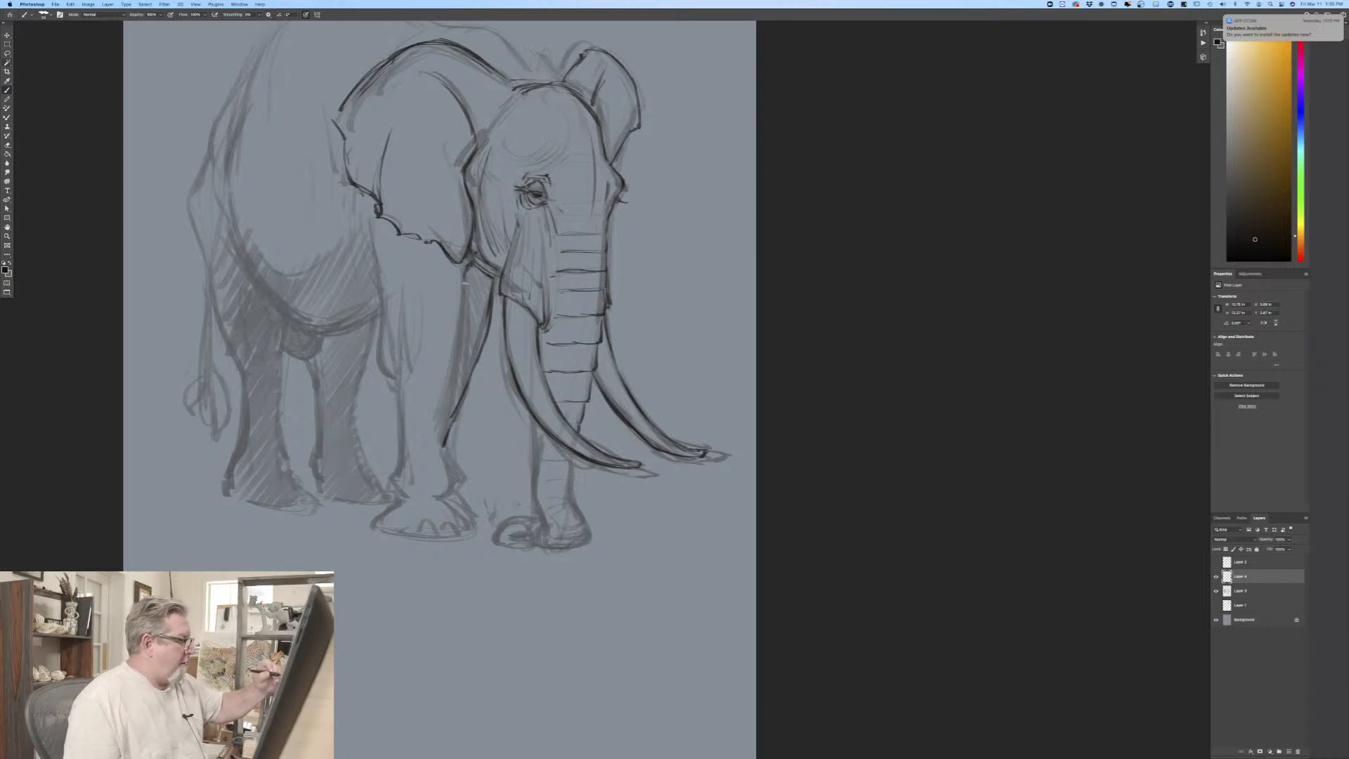
Step: Outline the front edge of the near foreleg from the ear to the ankle, adding ankle wrinkles and long inner folds
{"action": "mouse_move", "coordinate": [465, 264]}
{"action": "left_mouse_down"}
{"action": "mouse_move", "coordinate": [441, 429]}
{"action": "mouse_move", "coordinate": [456, 499]}
{"action": "mouse_move", "coordinate": [413, 506]}
{"action": "mouse_move", "coordinate": [454, 480]}
{"action": "mouse_move", "coordinate": [412, 481]}
{"action": "left_mouse_up"}
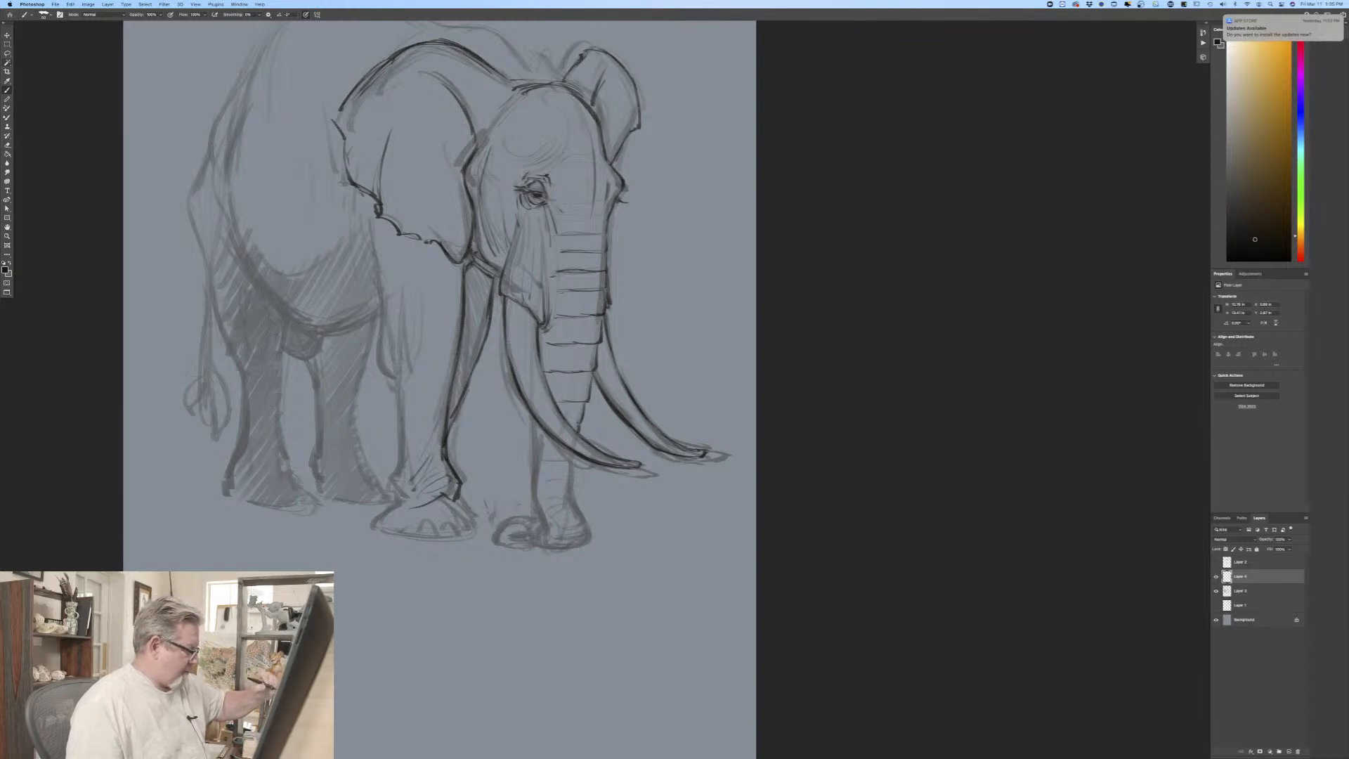
{"action": "left_click_drag", "start_coordinate": [437, 402], "coordinate": [413, 451]}
{"action": "left_click_drag", "start_coordinate": [450, 321], "coordinate": [439, 360]}
{"action": "left_click_drag", "start_coordinate": [423, 414], "coordinate": [409, 444]}
{"action": "left_click_drag", "start_coordinate": [436, 351], "coordinate": [429, 379]}
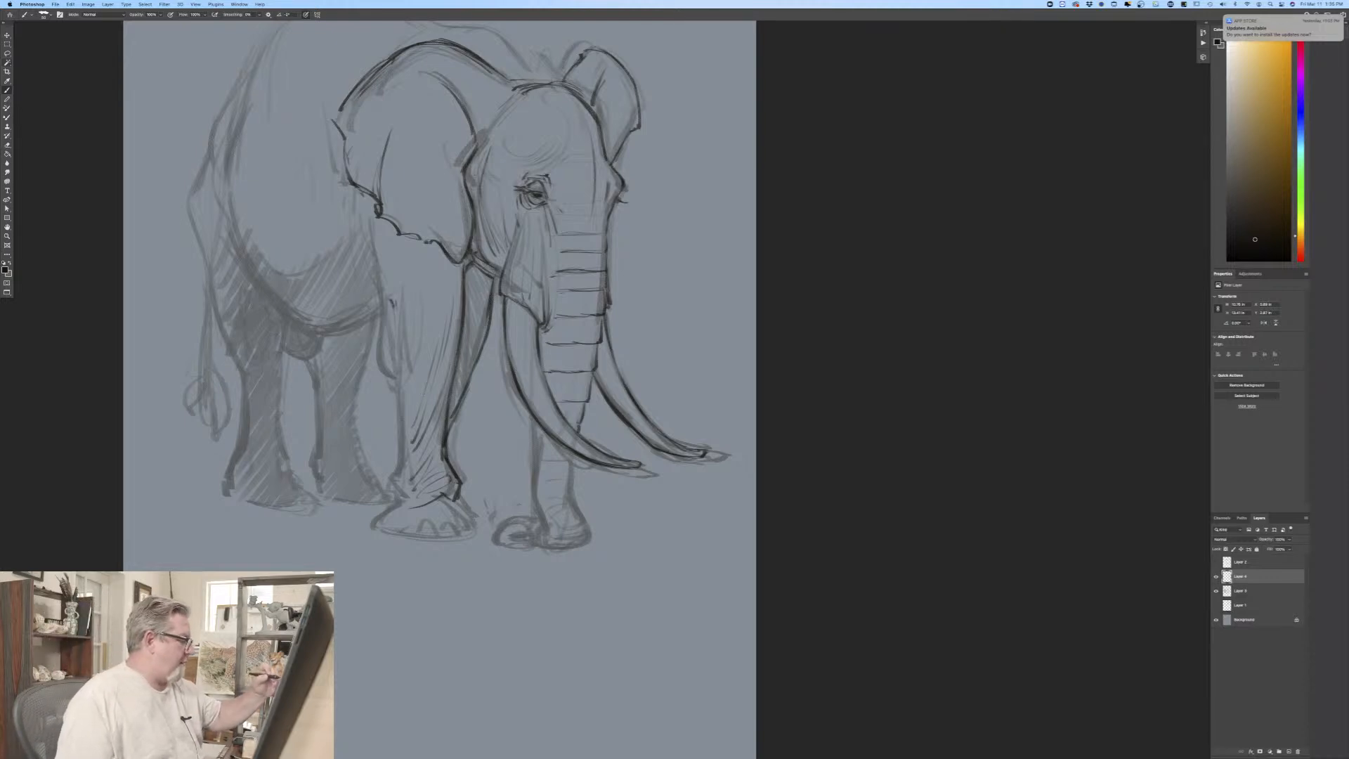
Step: Draw the elbow fold and the rear edge of the near foreleg from the ear down to the heel
{"action": "left_click_drag", "start_coordinate": [395, 306], "coordinate": [401, 402]}
{"action": "left_click_drag", "start_coordinate": [397, 312], "coordinate": [399, 363]}
{"action": "mouse_move", "coordinate": [403, 312]}
{"action": "left_mouse_down"}
{"action": "mouse_move", "coordinate": [401, 341]}
{"action": "mouse_move", "coordinate": [402, 310]}
{"action": "left_mouse_up"}
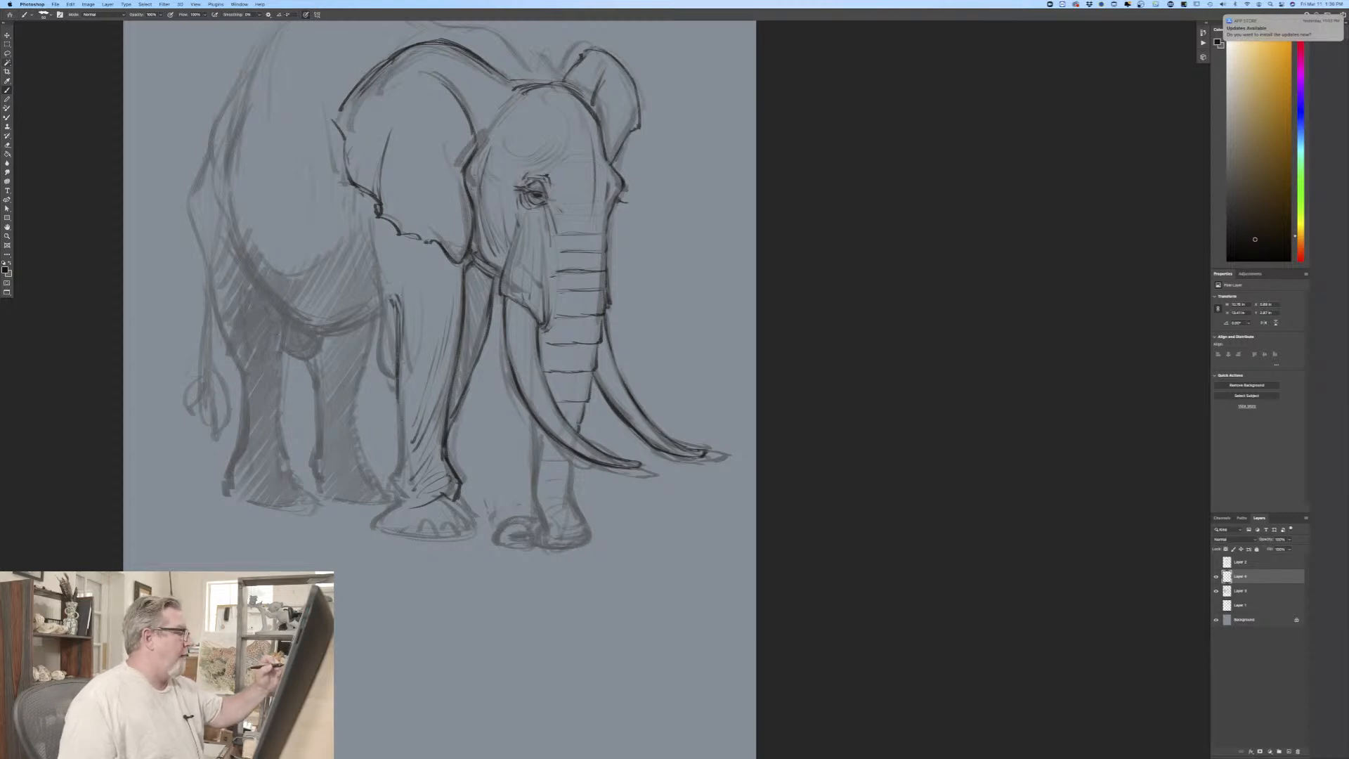
{"action": "left_click_drag", "start_coordinate": [371, 212], "coordinate": [394, 383]}
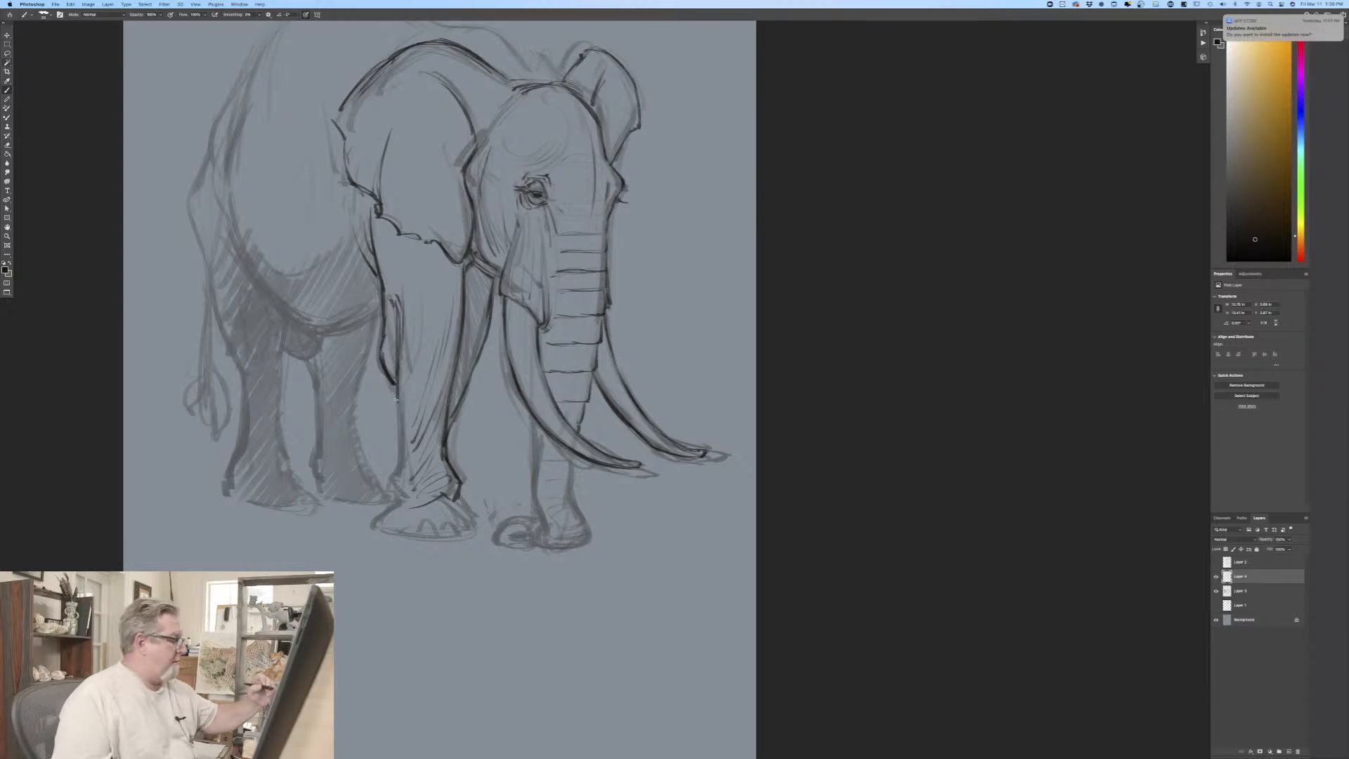
{"action": "mouse_move", "coordinate": [394, 391]}
{"action": "left_mouse_down"}
{"action": "mouse_move", "coordinate": [399, 505]}
{"action": "mouse_move", "coordinate": [374, 524]}
{"action": "left_mouse_up"}
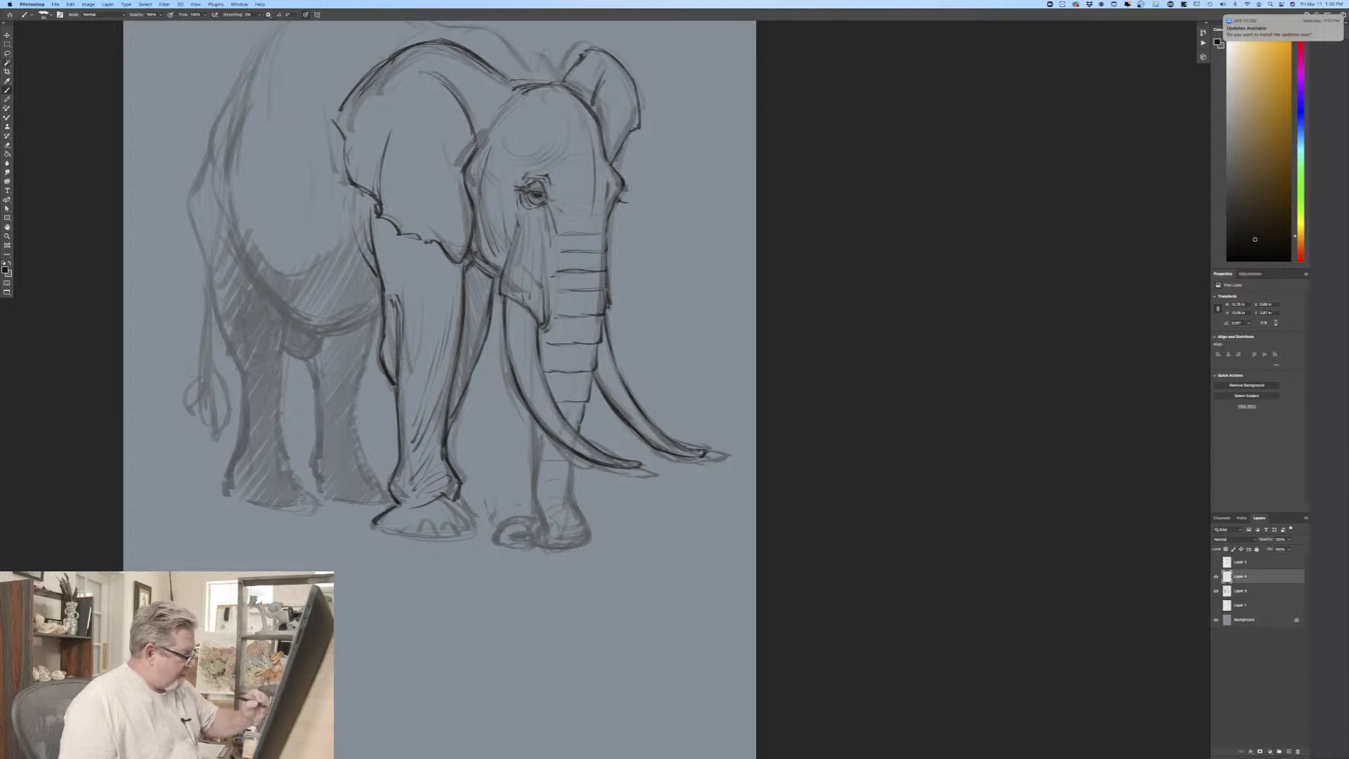
Step: Outline the near front foot with its toenails, and add skin folds on the upper foreleg beneath the ear
{"action": "mouse_move", "coordinate": [452, 503]}
{"action": "left_mouse_down"}
{"action": "mouse_move", "coordinate": [479, 534]}
{"action": "mouse_move", "coordinate": [372, 528]}
{"action": "mouse_move", "coordinate": [471, 531]}
{"action": "mouse_move", "coordinate": [411, 534]}
{"action": "left_mouse_up"}
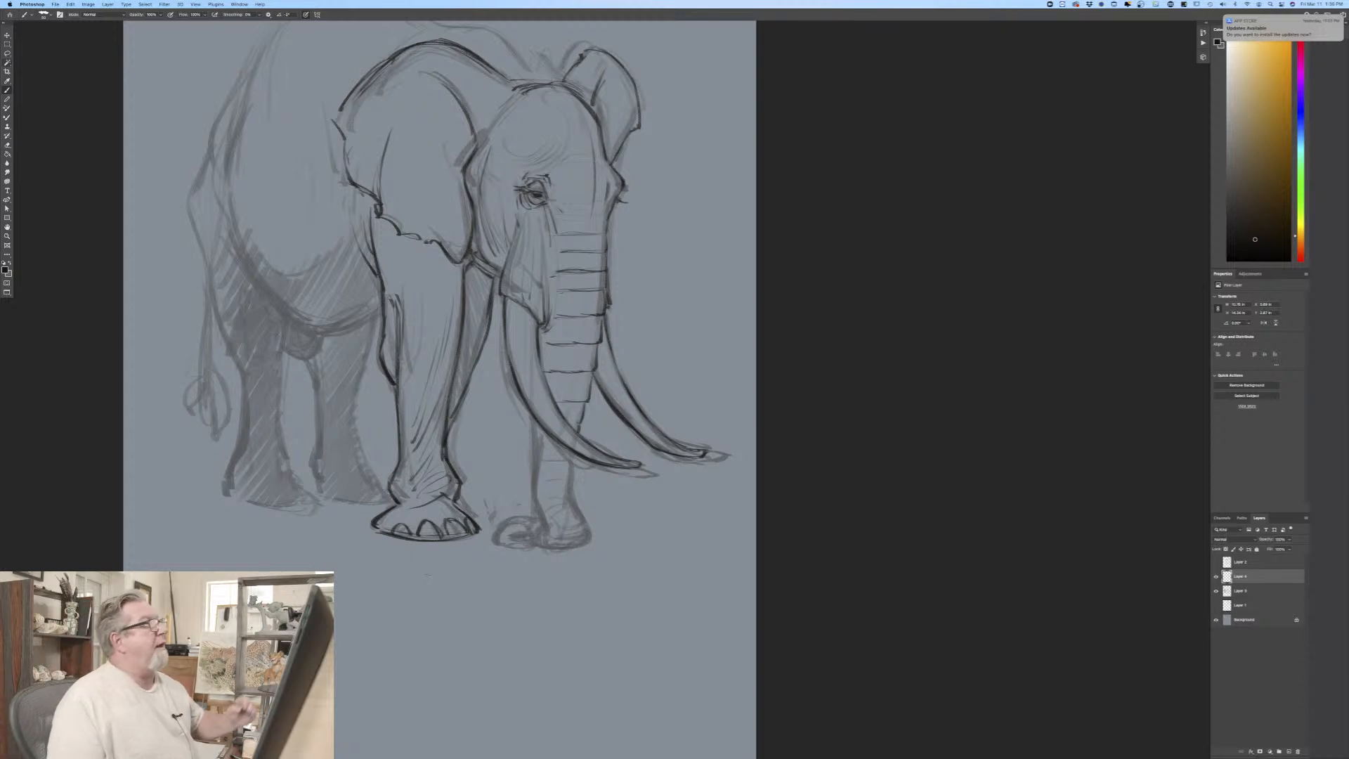
{"action": "left_click_drag", "start_coordinate": [415, 264], "coordinate": [406, 282]}
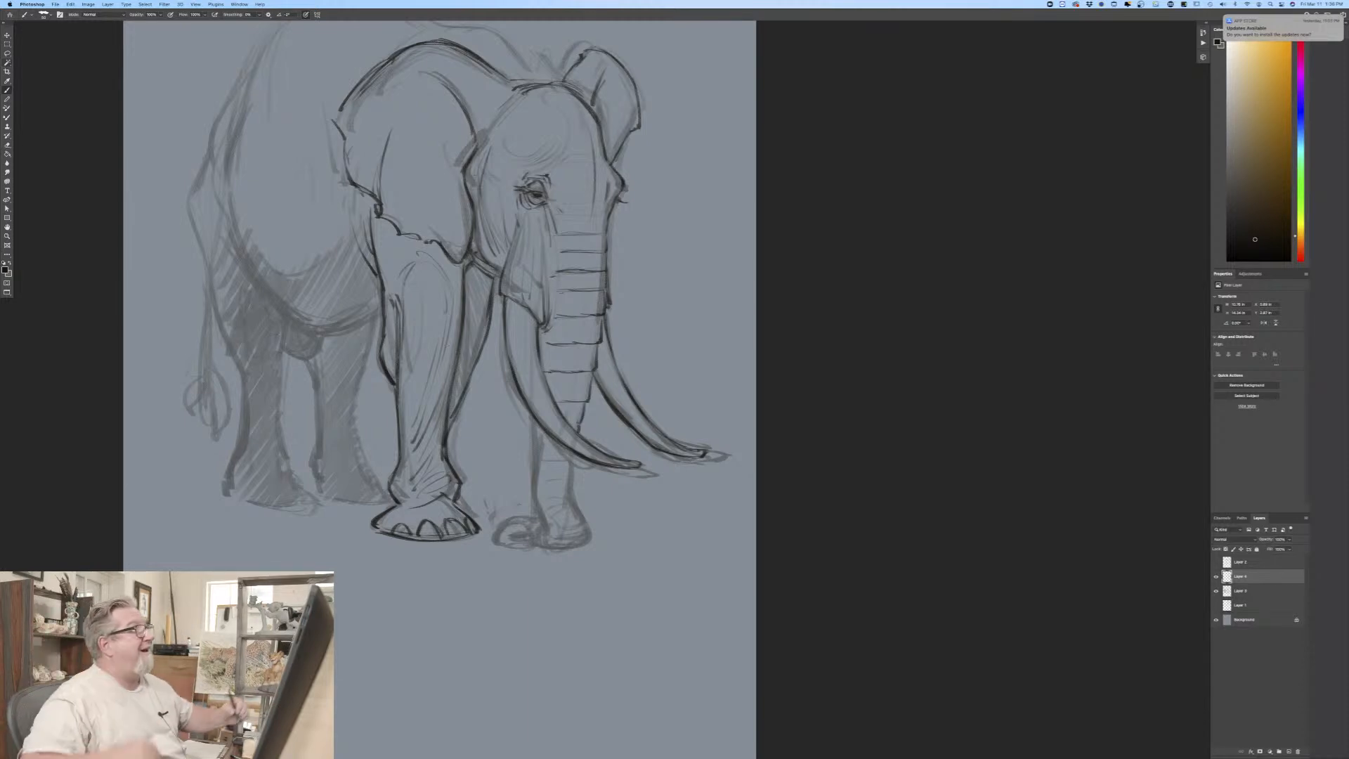
{"action": "left_click_drag", "start_coordinate": [391, 254], "coordinate": [425, 247]}
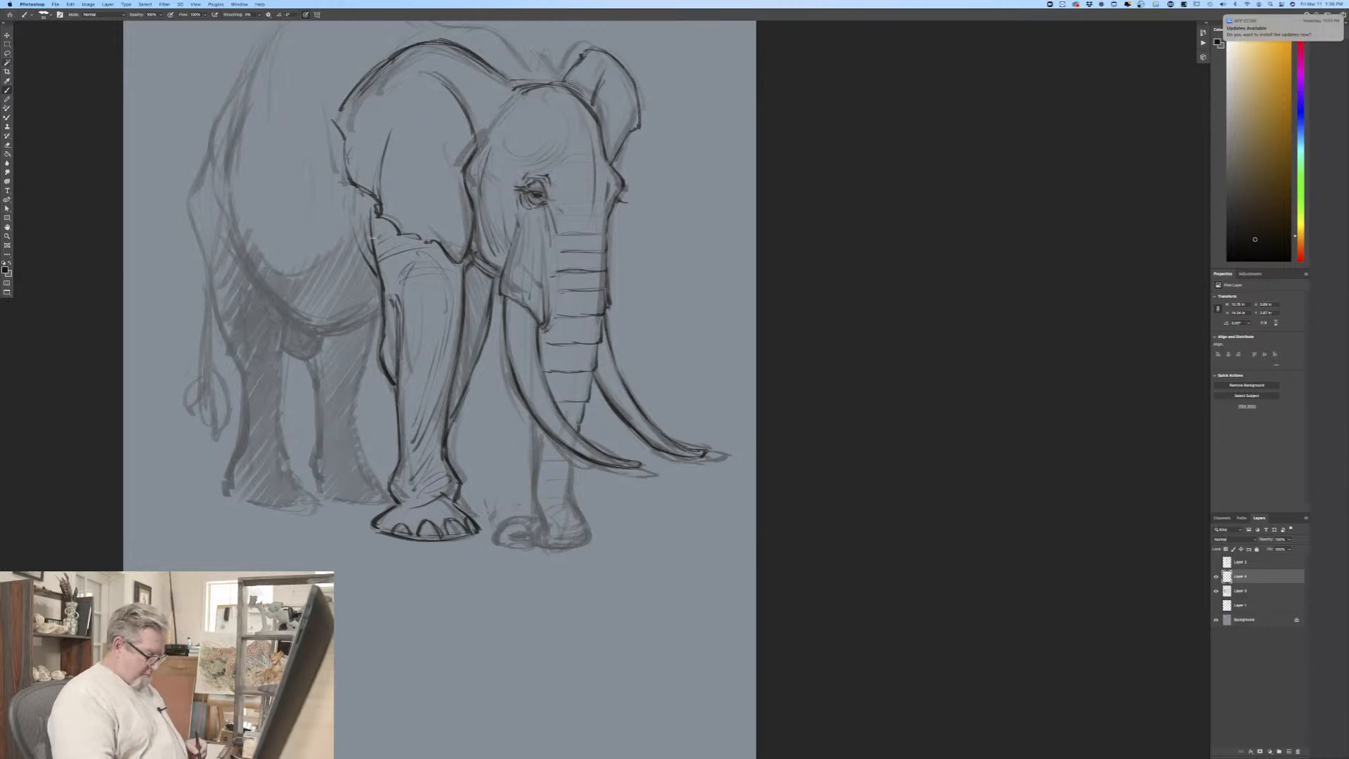
Step: Check the whole drawing, and rework the near eye with a heavier, lowered upper eyelid
{"action": "key", "text": "super+minus"}
{"action": "key", "text": "super+minus"}
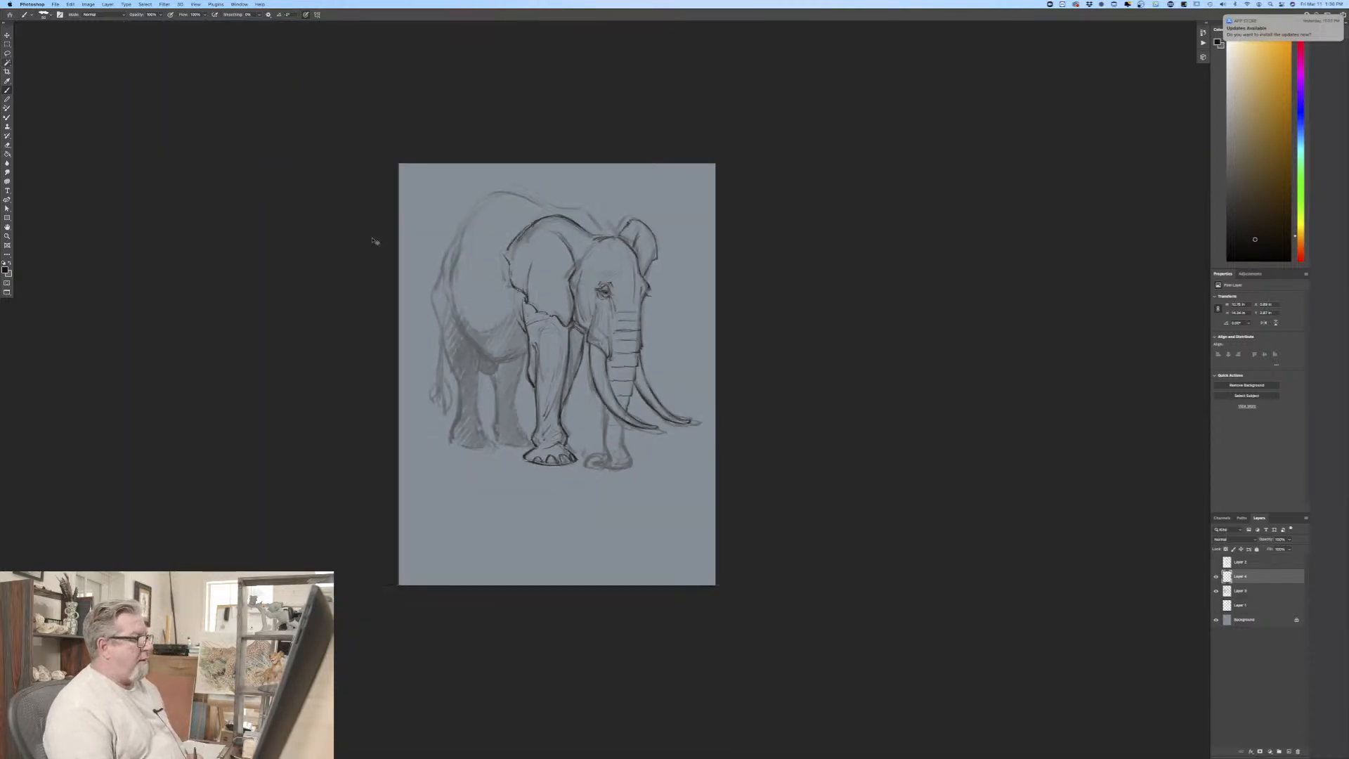
{"action": "key", "text": "super+equal"}
{"action": "key", "text": "super+equal"}
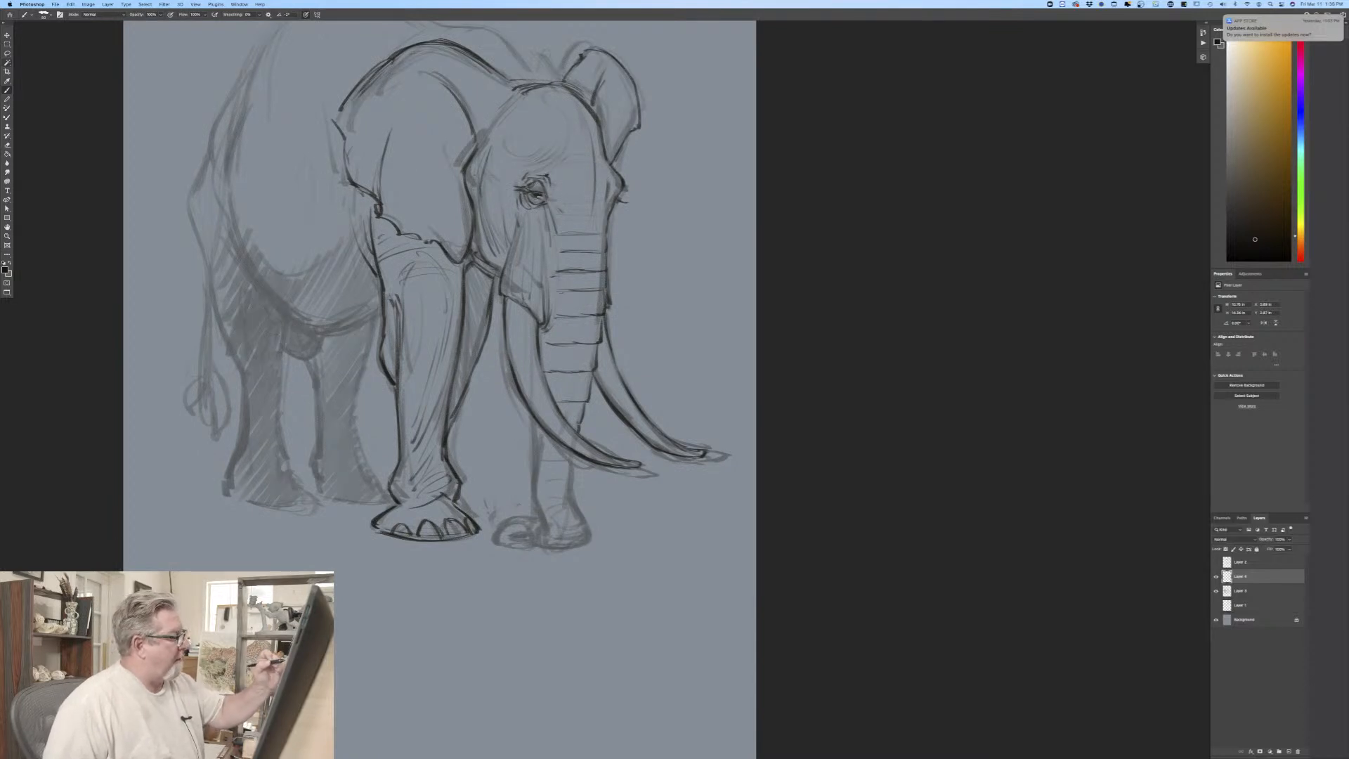
{"action": "left_click_drag", "start_coordinate": [535, 190], "coordinate": [524, 184]}
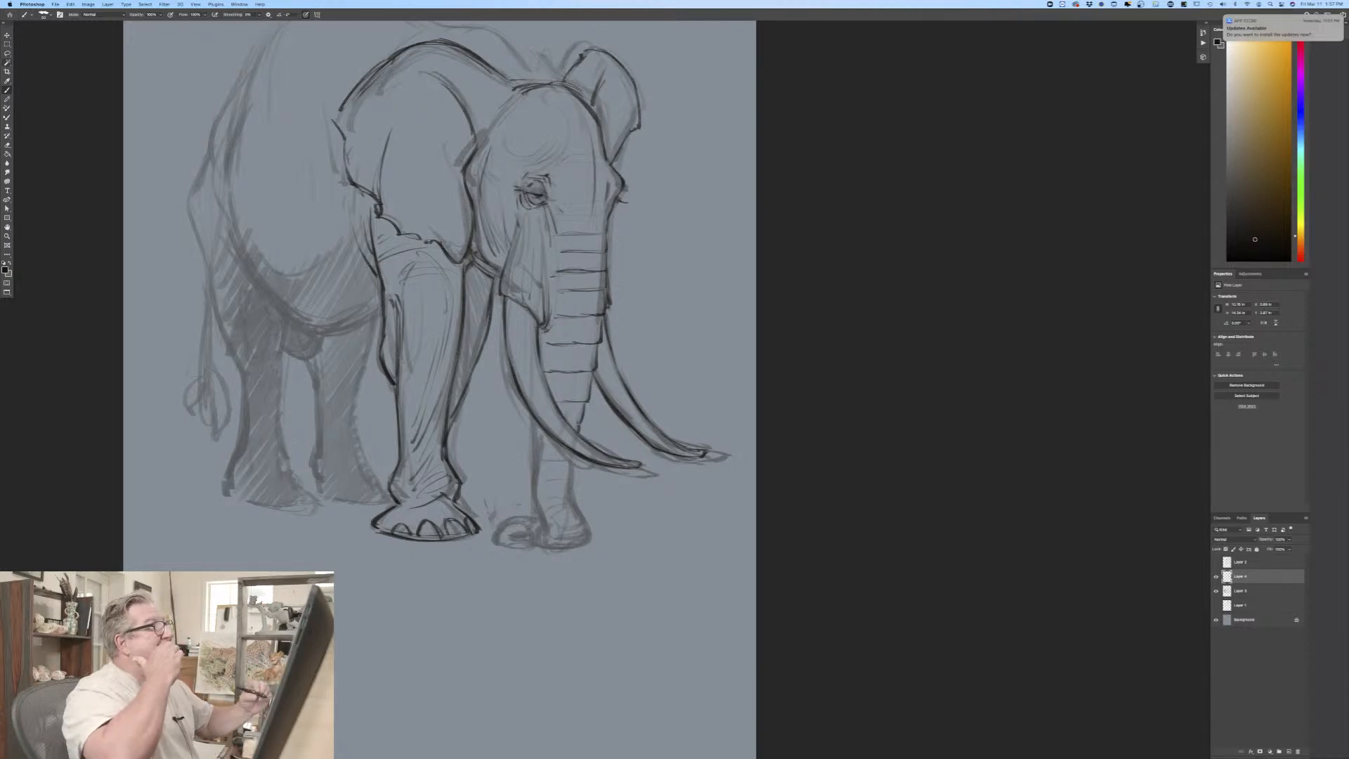
Step: Outline the lower trunk from the near tusk to the ground with wrinkles, and draw its curled tip with a dark opening
{"action": "left_click_drag", "start_coordinate": [532, 418], "coordinate": [535, 491]}
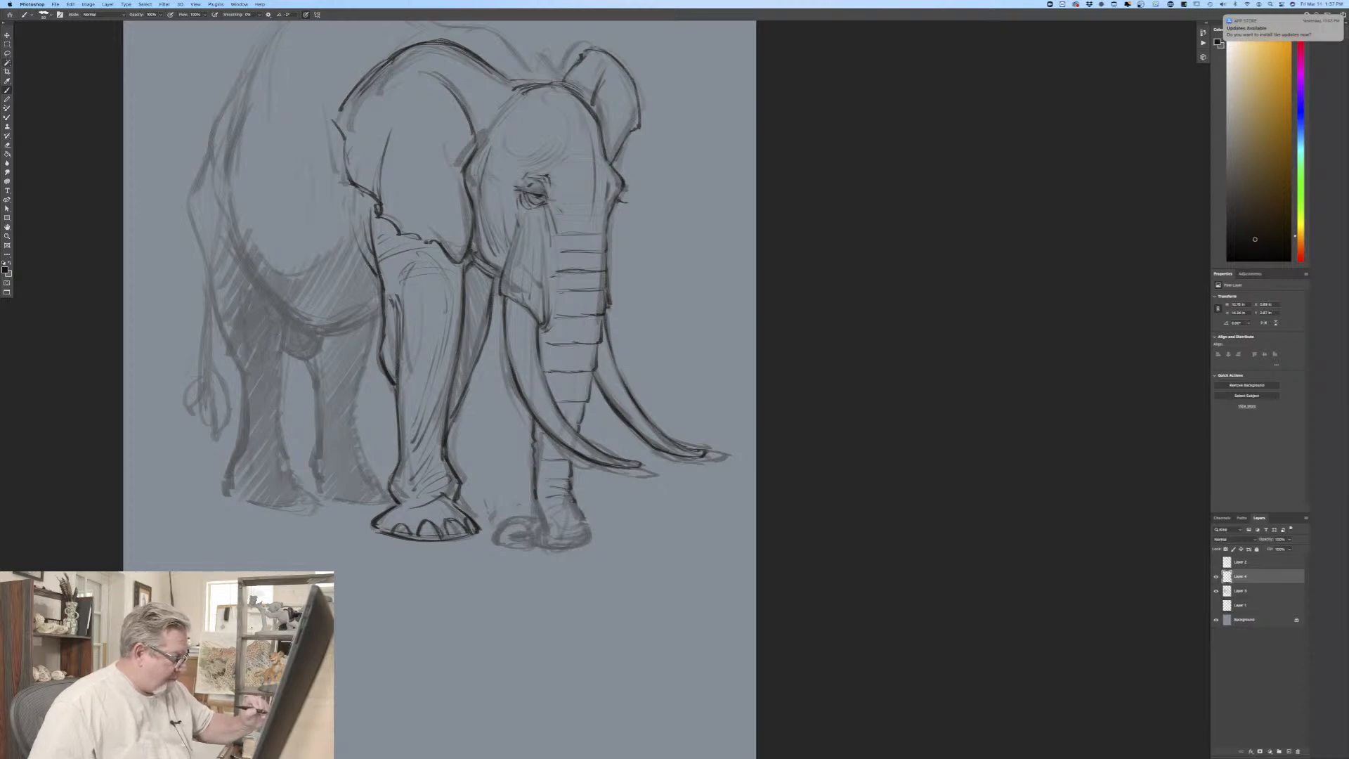
{"action": "mouse_move", "coordinate": [577, 509]}
{"action": "left_mouse_down"}
{"action": "mouse_move", "coordinate": [594, 542]}
{"action": "mouse_move", "coordinate": [543, 549]}
{"action": "mouse_move", "coordinate": [545, 522]}
{"action": "mouse_move", "coordinate": [546, 543]}
{"action": "left_mouse_up"}
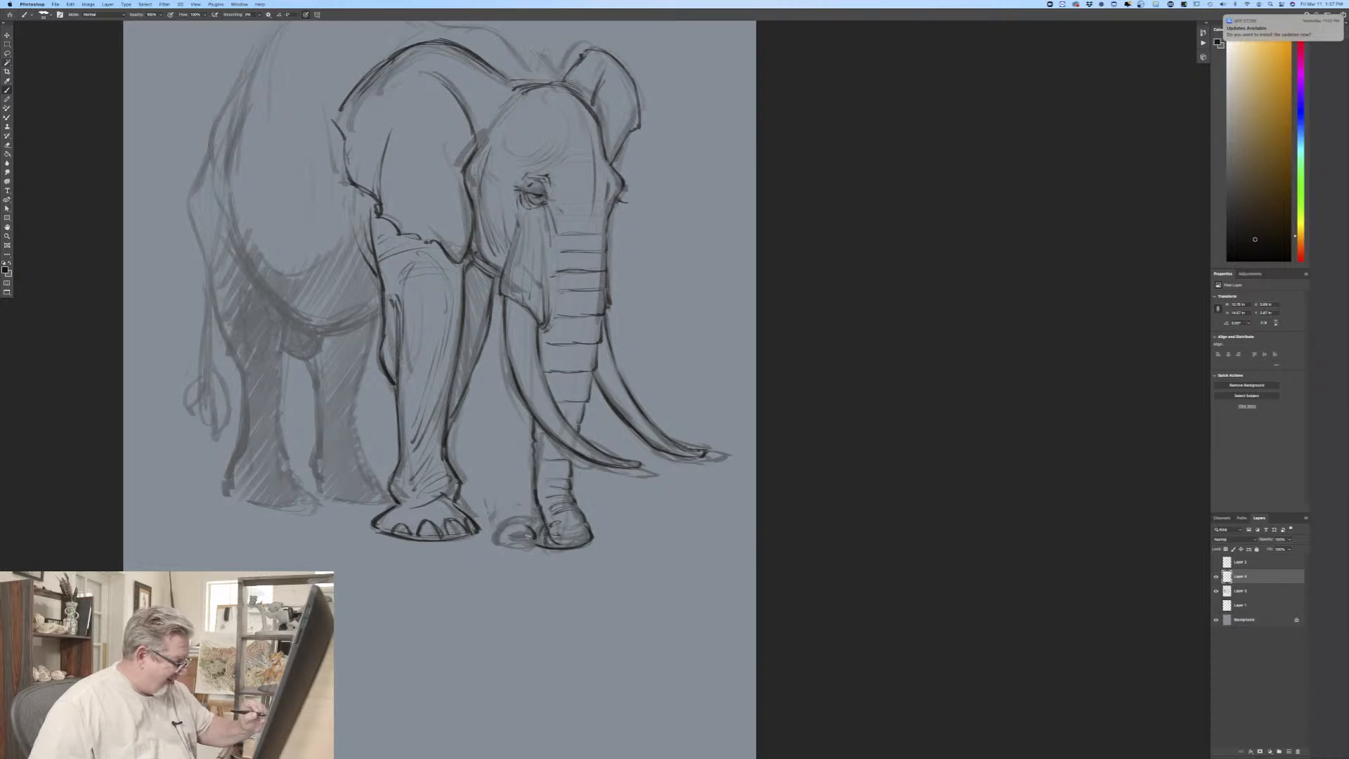
{"action": "left_click_drag", "start_coordinate": [516, 534], "coordinate": [525, 536]}
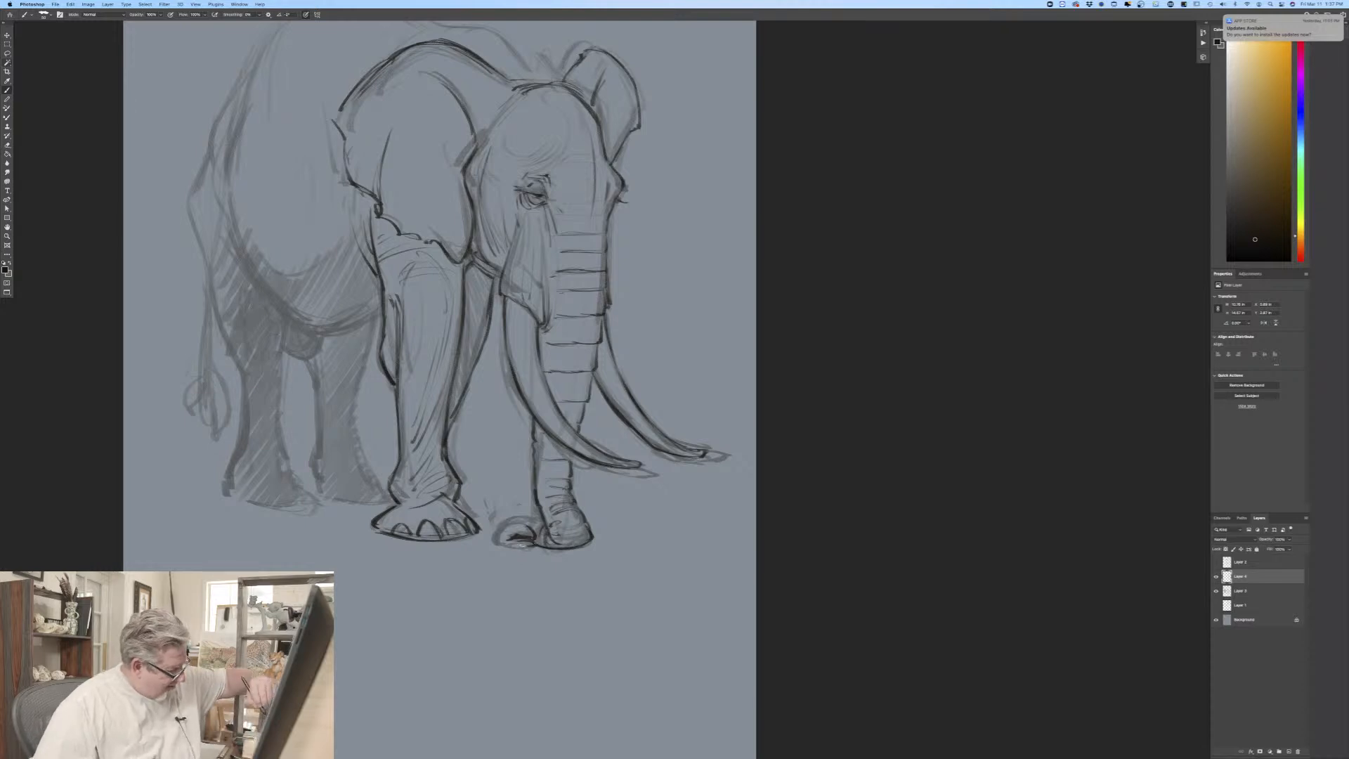
{"action": "mouse_move", "coordinate": [512, 546]}
{"action": "left_mouse_down"}
{"action": "mouse_move", "coordinate": [546, 474]}
{"action": "mouse_move", "coordinate": [543, 527]}
{"action": "left_mouse_up"}
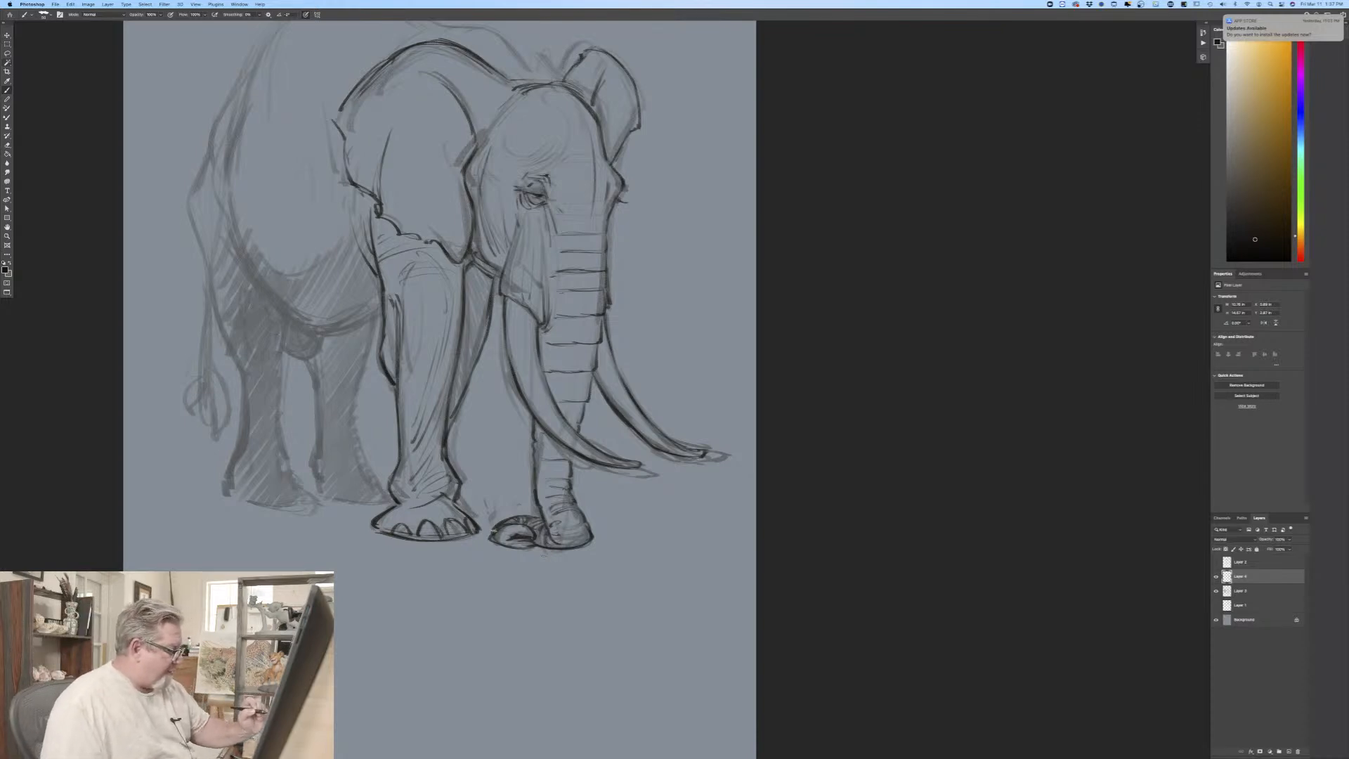
{"action": "mouse_move", "coordinate": [494, 526]}
{"action": "left_mouse_down"}
{"action": "mouse_move", "coordinate": [508, 545]}
{"action": "mouse_move", "coordinate": [486, 541]}
{"action": "mouse_move", "coordinate": [510, 550]}
{"action": "left_mouse_up"}
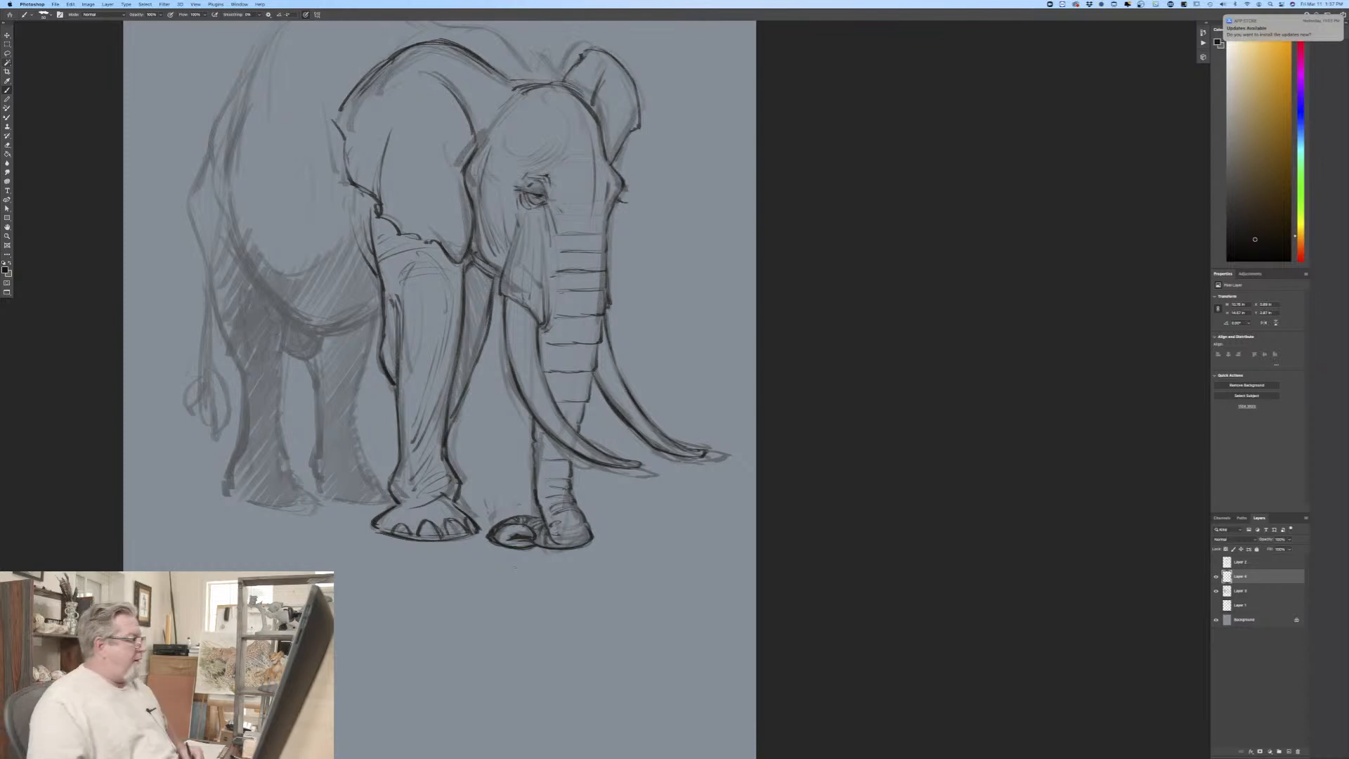
Step: Draw the belly line from the hind flank to the foreleg, with the inner thigh fold and the small rounded form underneath
{"action": "mouse_move", "coordinate": [234, 134]}
{"action": "left_mouse_down"}
{"action": "mouse_move", "coordinate": [225, 182]}
{"action": "mouse_move", "coordinate": [273, 301]}
{"action": "mouse_move", "coordinate": [304, 325]}
{"action": "mouse_move", "coordinate": [288, 317]}
{"action": "left_mouse_up"}
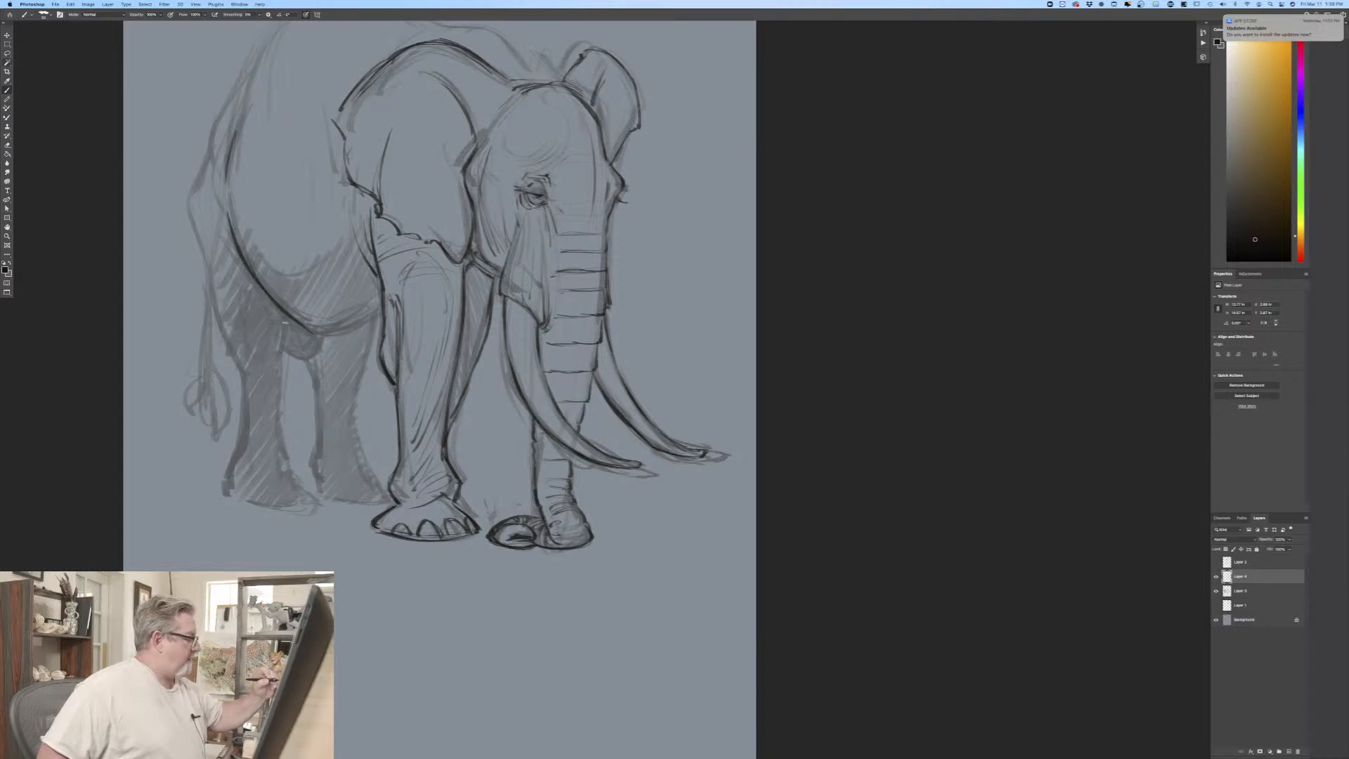
{"action": "left_click_drag", "start_coordinate": [288, 328], "coordinate": [278, 360]}
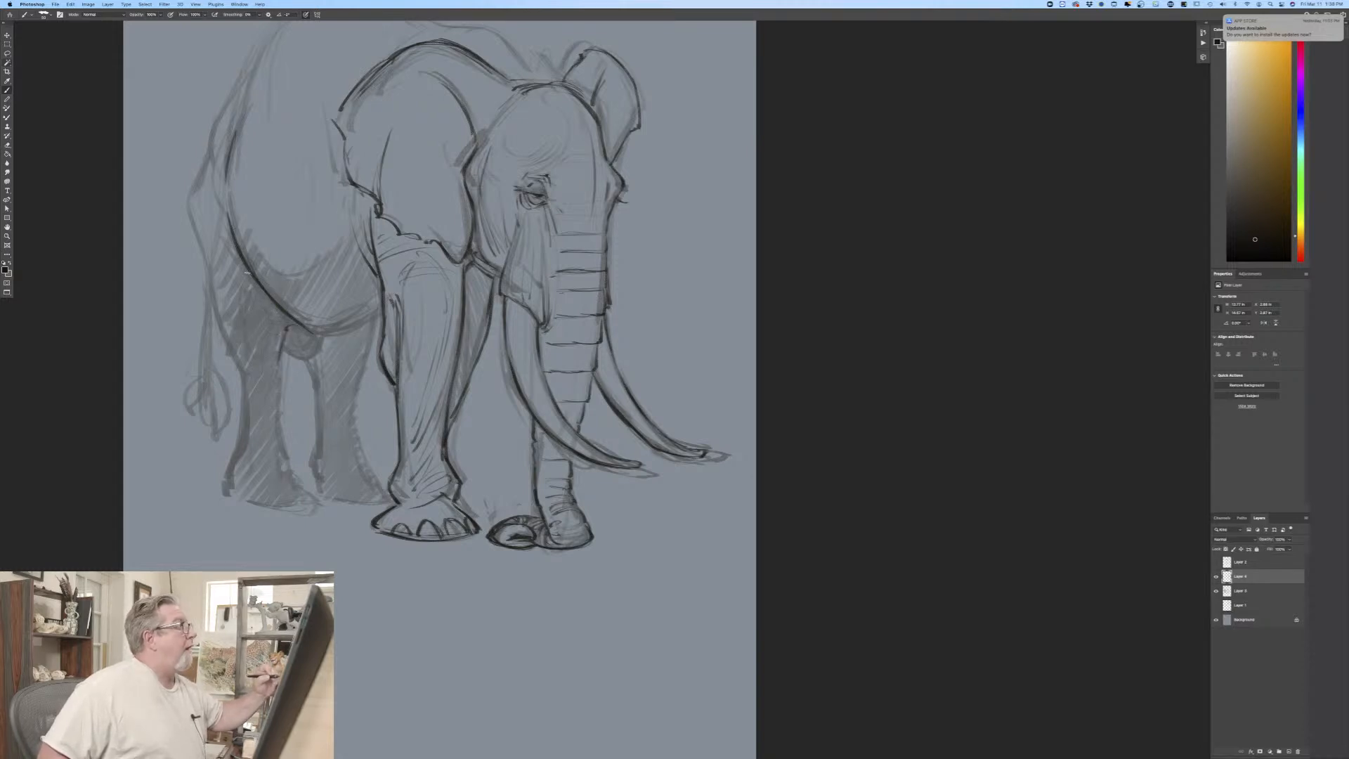
{"action": "left_click_drag", "start_coordinate": [259, 288], "coordinate": [271, 339]}
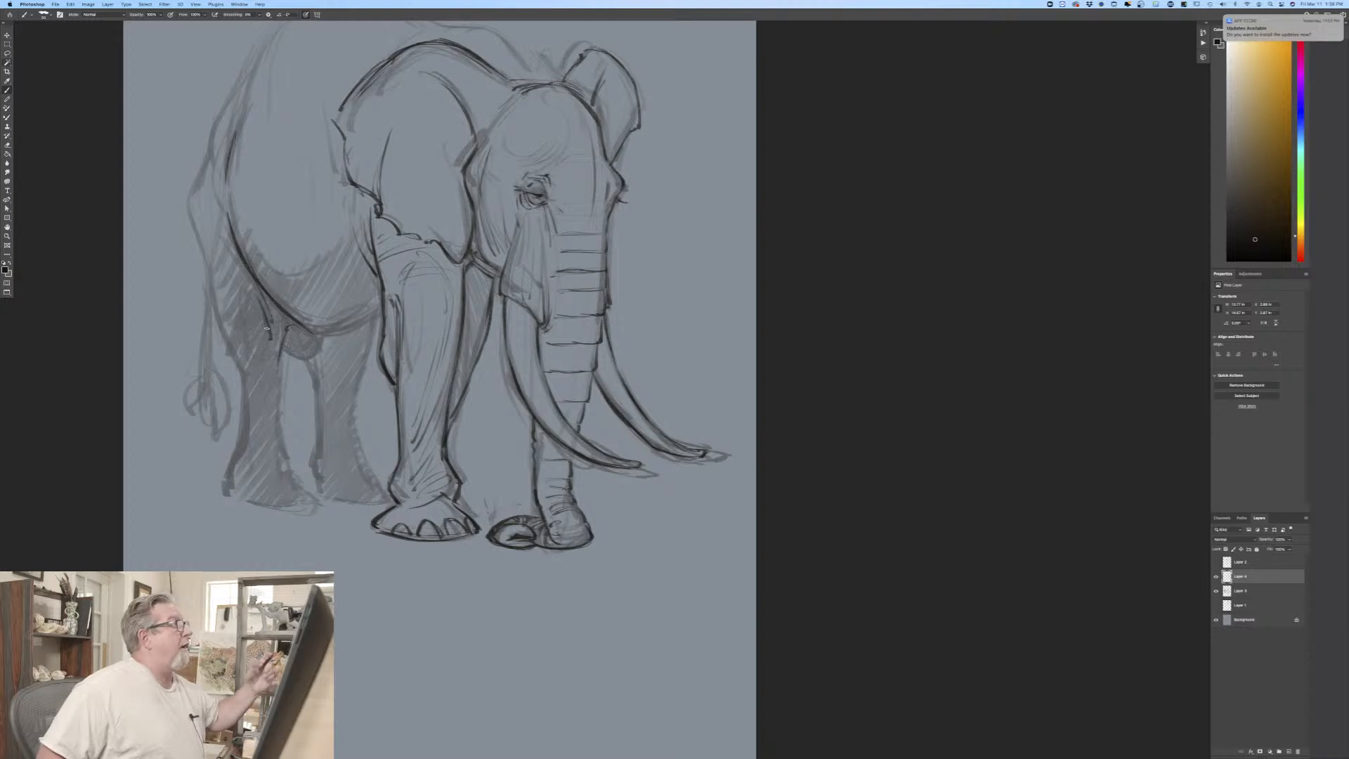
{"action": "mouse_move", "coordinate": [261, 280]}
{"action": "left_mouse_down"}
{"action": "mouse_move", "coordinate": [316, 318]}
{"action": "mouse_move", "coordinate": [308, 327]}
{"action": "mouse_move", "coordinate": [285, 306]}
{"action": "left_mouse_up"}
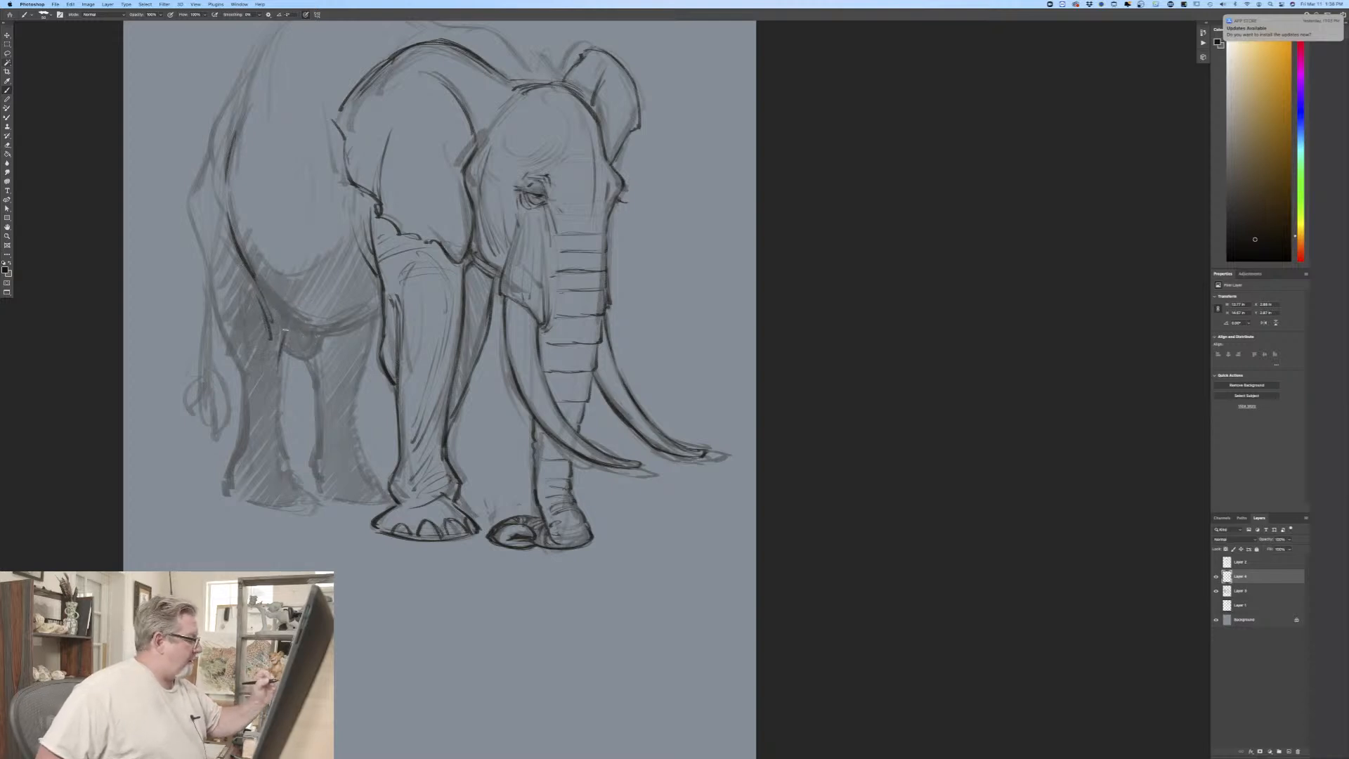
{"action": "left_click_drag", "start_coordinate": [278, 322], "coordinate": [282, 335]}
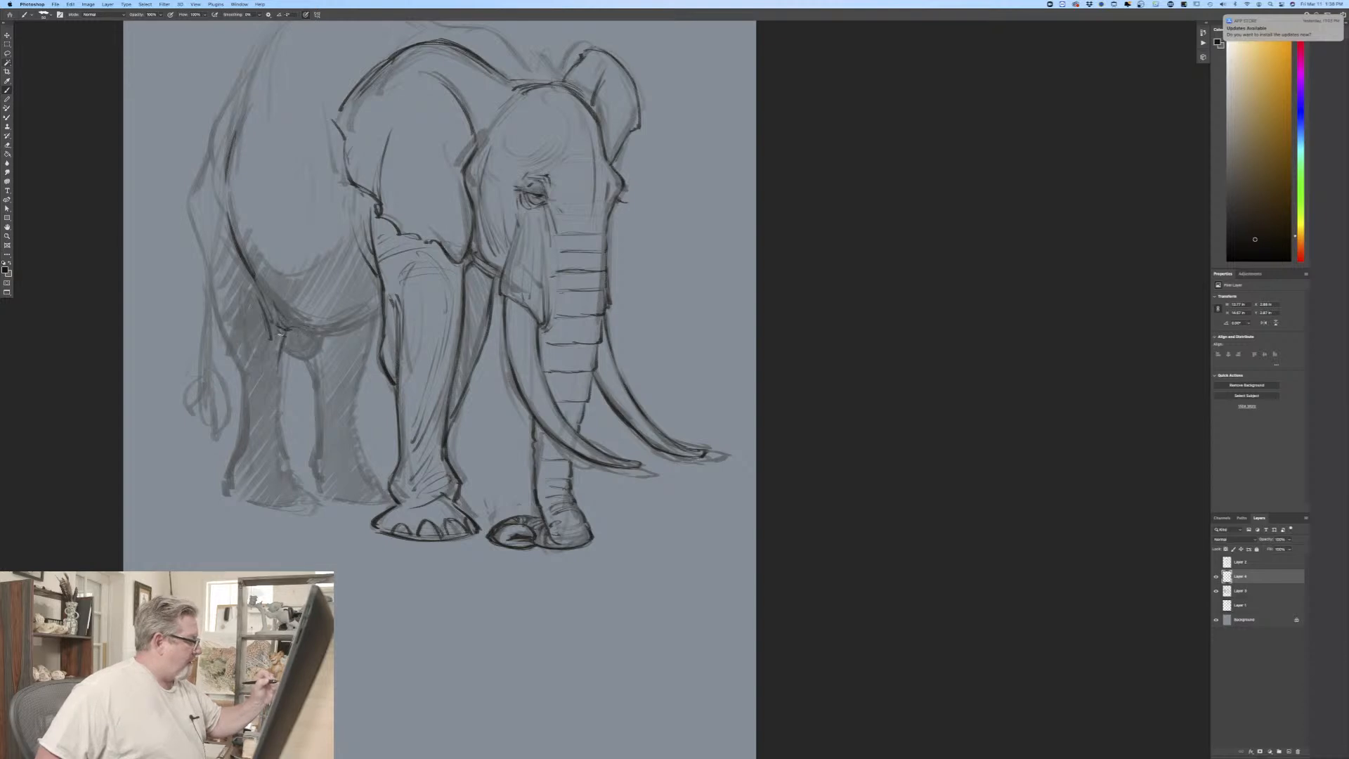
{"action": "left_click_drag", "start_coordinate": [249, 276], "coordinate": [268, 376]}
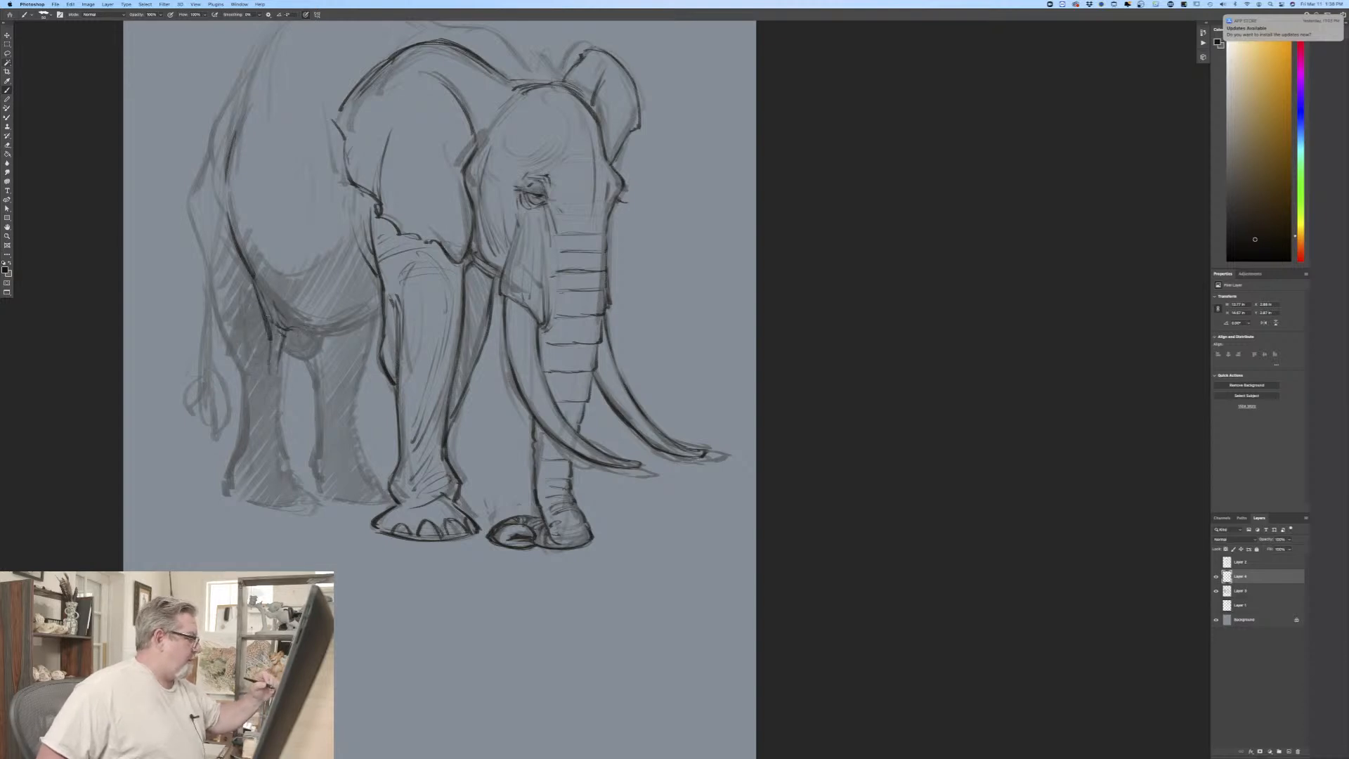
{"action": "mouse_move", "coordinate": [288, 326]}
{"action": "left_mouse_down"}
{"action": "mouse_move", "coordinate": [332, 327]}
{"action": "mouse_move", "coordinate": [281, 343]}
{"action": "mouse_move", "coordinate": [385, 313]}
{"action": "mouse_move", "coordinate": [302, 360]}
{"action": "mouse_move", "coordinate": [285, 347]}
{"action": "left_mouse_up"}
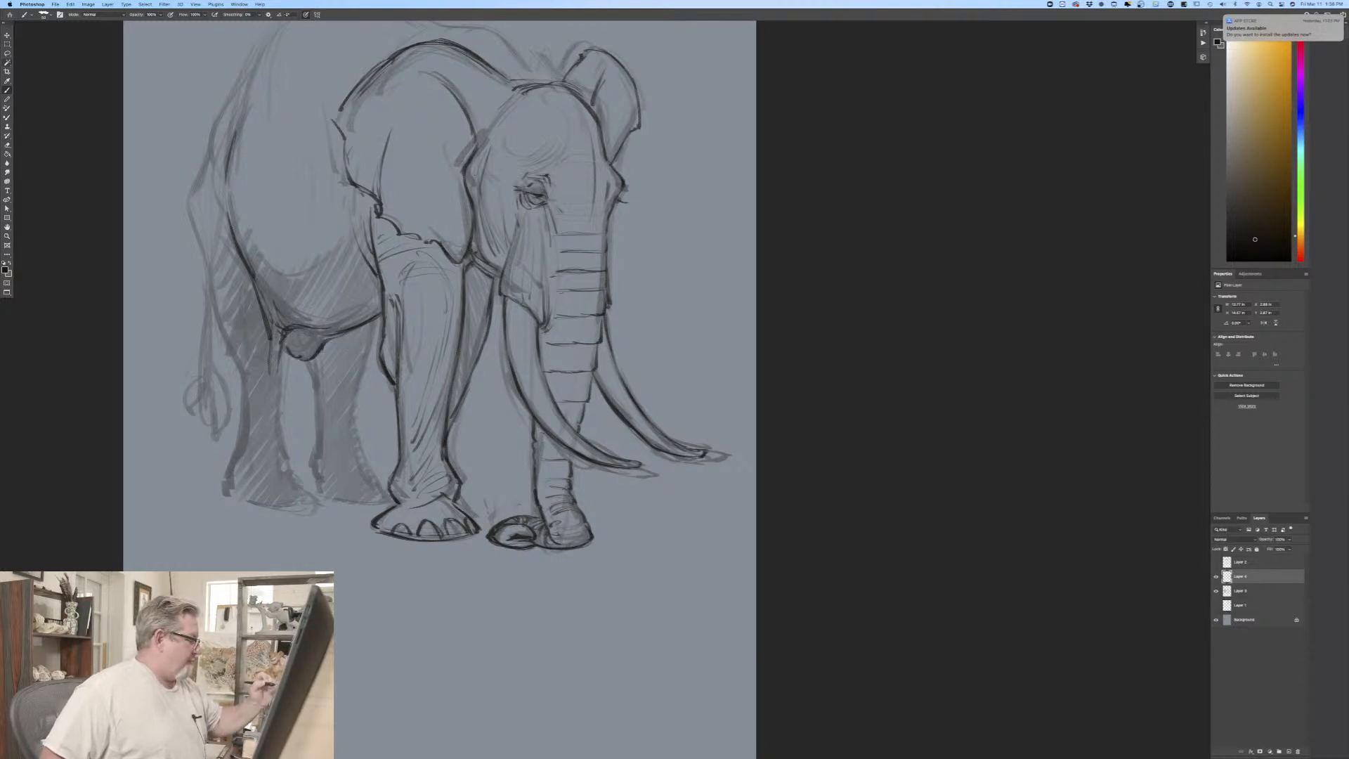
Step: Outline both edges of the far hind leg from the belly down, and close the base of its foot
{"action": "left_click_drag", "start_coordinate": [371, 327], "coordinate": [356, 396]}
{"action": "left_click_drag", "start_coordinate": [379, 314], "coordinate": [351, 424]}
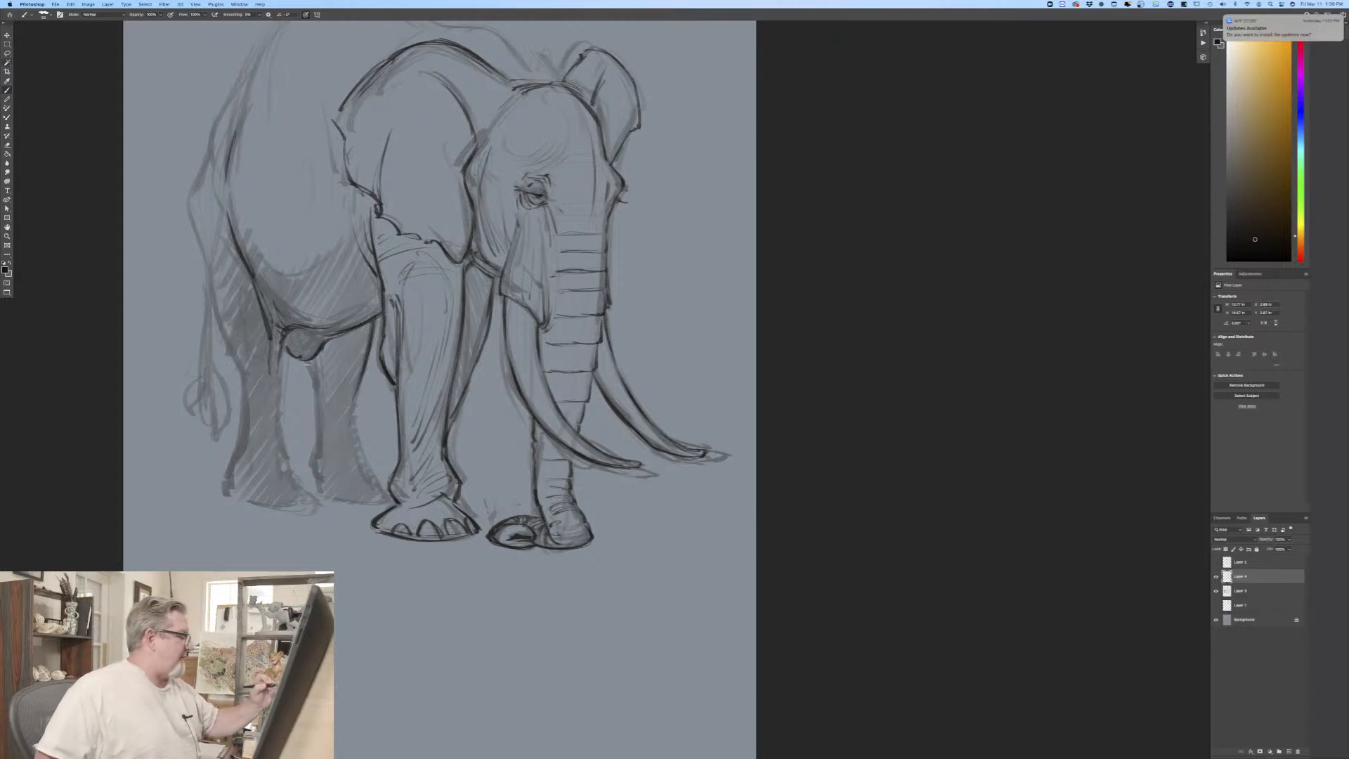
{"action": "left_click_drag", "start_coordinate": [314, 380], "coordinate": [315, 462]}
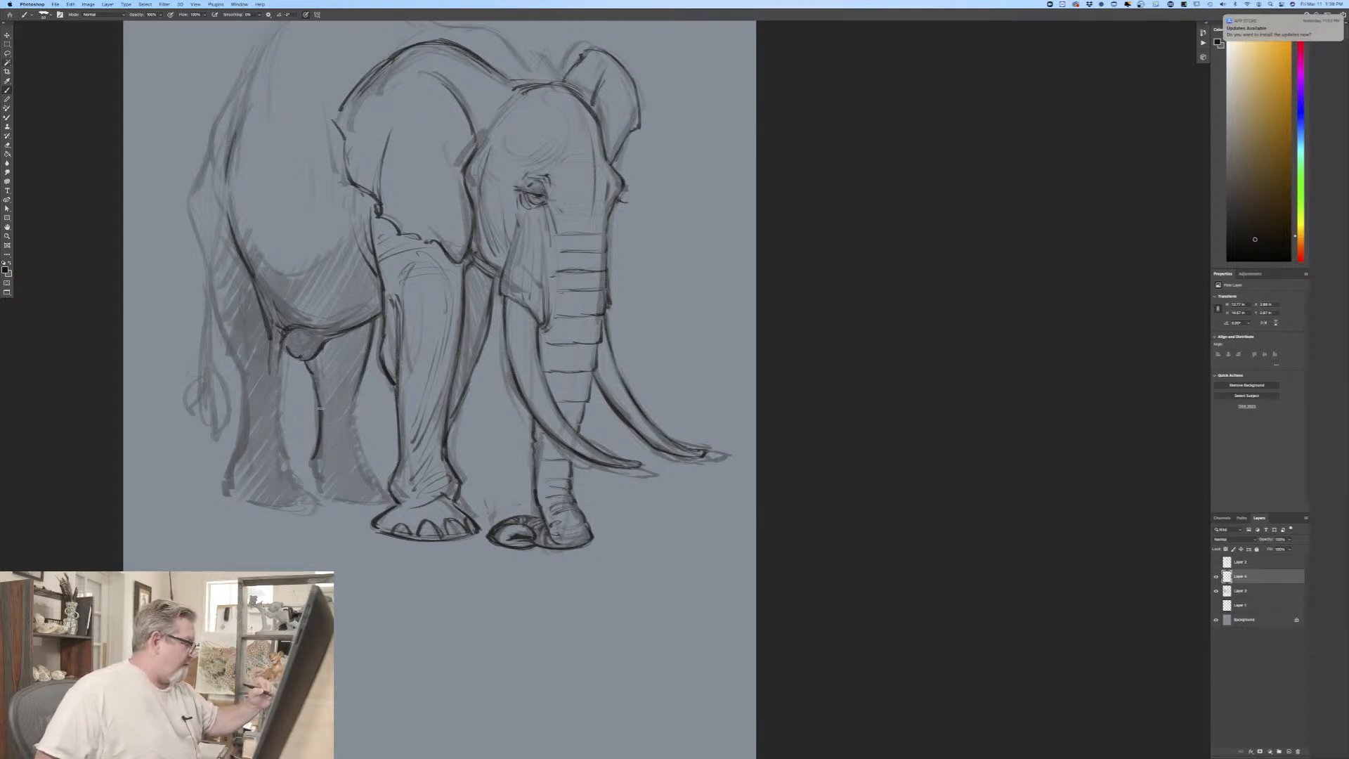
{"action": "left_click_drag", "start_coordinate": [321, 406], "coordinate": [316, 489]}
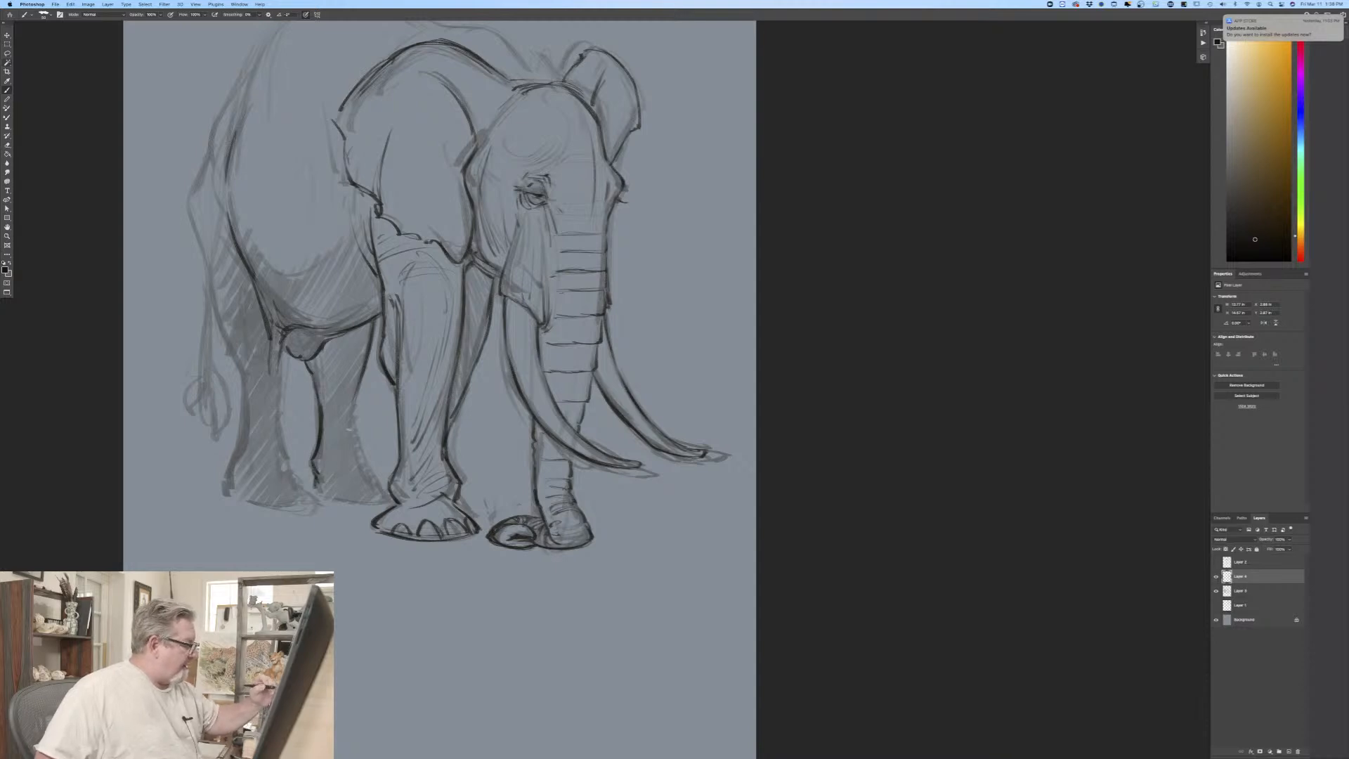
{"action": "mouse_move", "coordinate": [348, 429]}
{"action": "left_mouse_down"}
{"action": "mouse_move", "coordinate": [357, 399]}
{"action": "mouse_move", "coordinate": [364, 477]}
{"action": "mouse_move", "coordinate": [384, 498]}
{"action": "mouse_move", "coordinate": [315, 495]}
{"action": "left_mouse_up"}
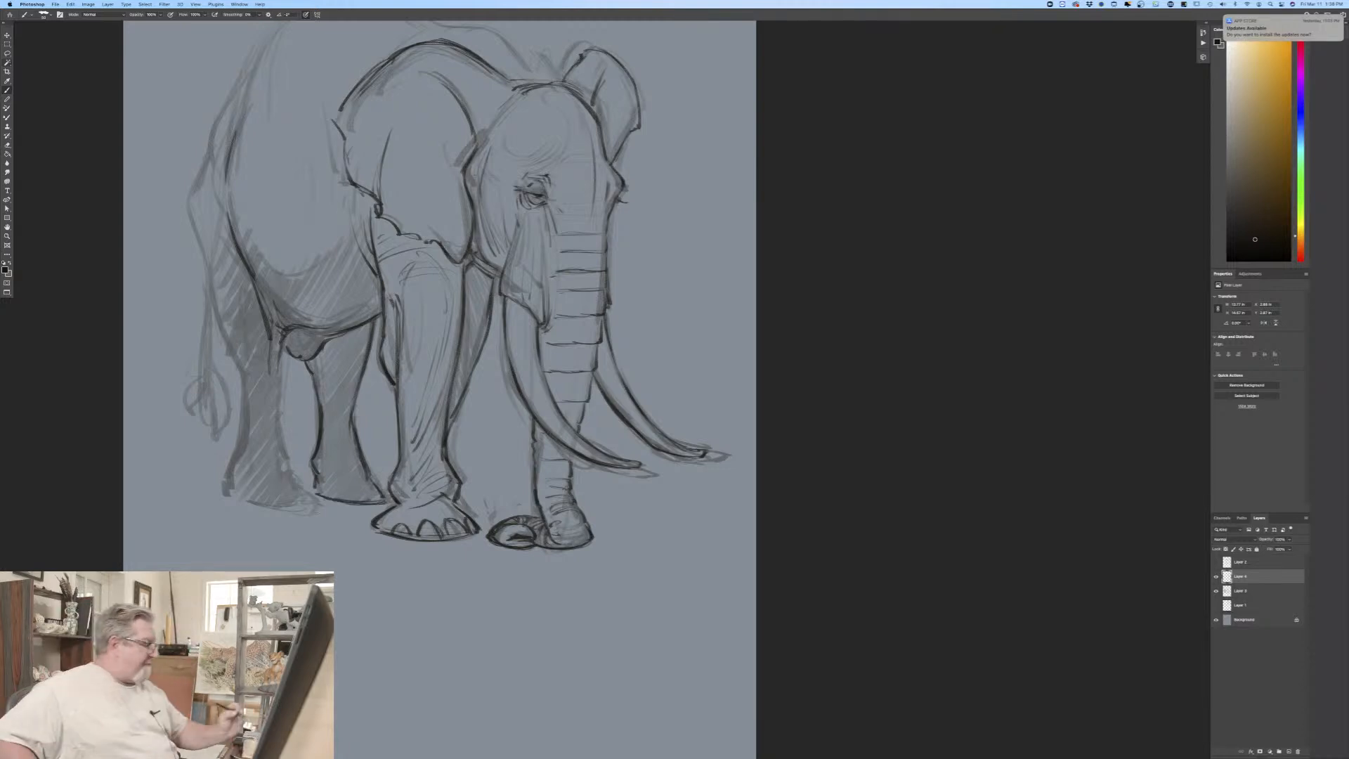
Step: Outline the rump and near hind leg down to the foot, and add toenails to both hind feet
{"action": "mouse_move", "coordinate": [348, 502]}
{"action": "left_mouse_down"}
{"action": "mouse_move", "coordinate": [318, 499]}
{"action": "mouse_move", "coordinate": [275, 452]}
{"action": "left_mouse_up"}
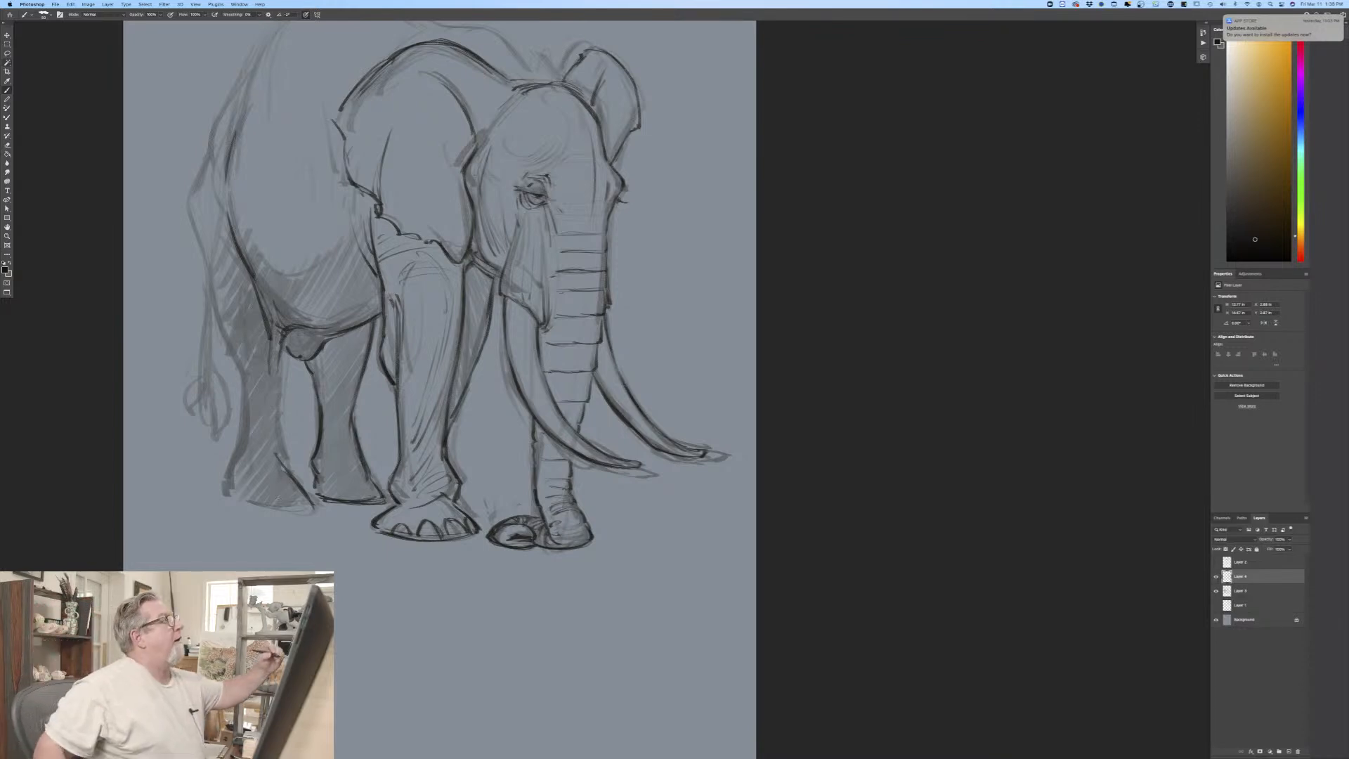
{"action": "left_click_drag", "start_coordinate": [244, 79], "coordinate": [220, 124]}
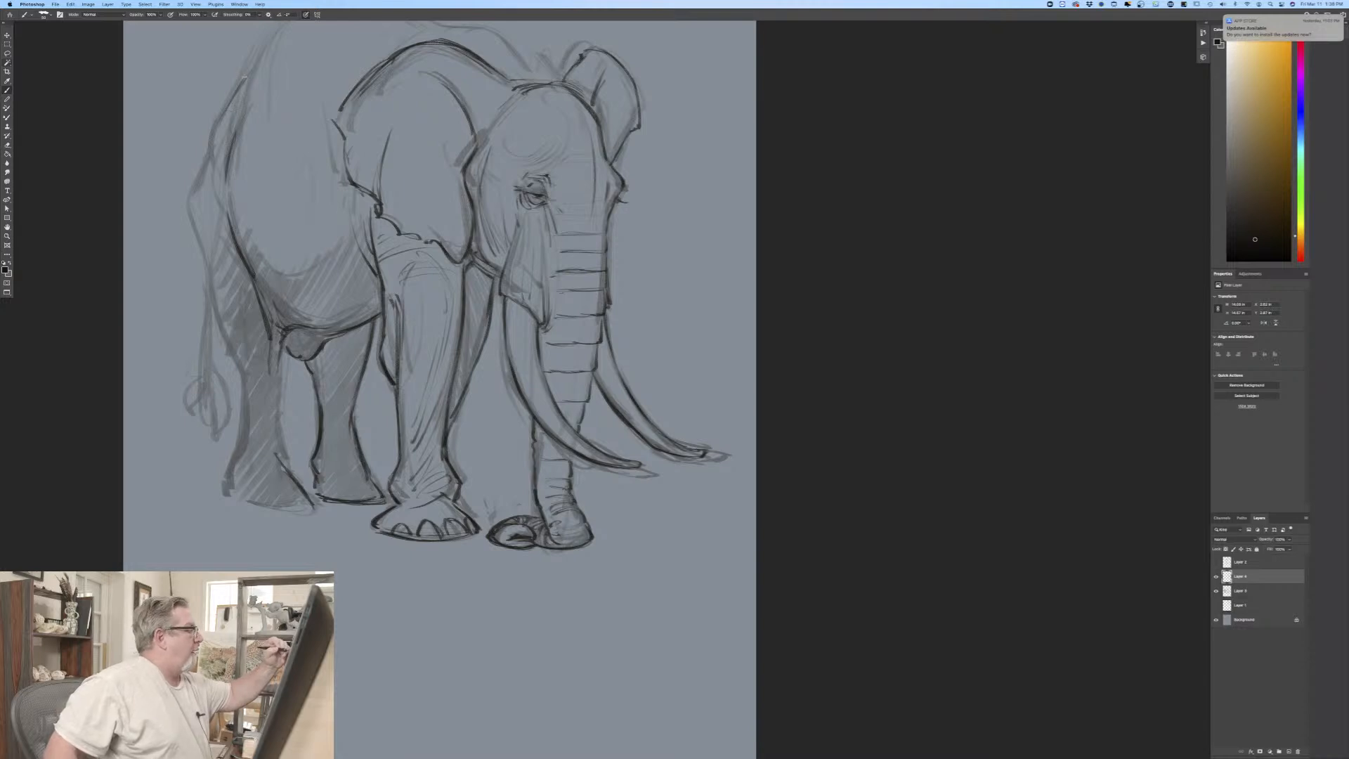
{"action": "mouse_move", "coordinate": [246, 69]}
{"action": "left_mouse_down"}
{"action": "mouse_move", "coordinate": [191, 210]}
{"action": "mouse_move", "coordinate": [213, 288]}
{"action": "mouse_move", "coordinate": [273, 395]}
{"action": "mouse_move", "coordinate": [284, 464]}
{"action": "left_mouse_up"}
{"action": "mouse_move", "coordinate": [243, 369]}
{"action": "left_mouse_down"}
{"action": "mouse_move", "coordinate": [229, 499]}
{"action": "mouse_move", "coordinate": [310, 512]}
{"action": "left_mouse_up"}
{"action": "mouse_move", "coordinate": [228, 498]}
{"action": "left_mouse_down"}
{"action": "mouse_move", "coordinate": [305, 513]}
{"action": "mouse_move", "coordinate": [254, 499]}
{"action": "mouse_move", "coordinate": [359, 492]}
{"action": "left_mouse_up"}
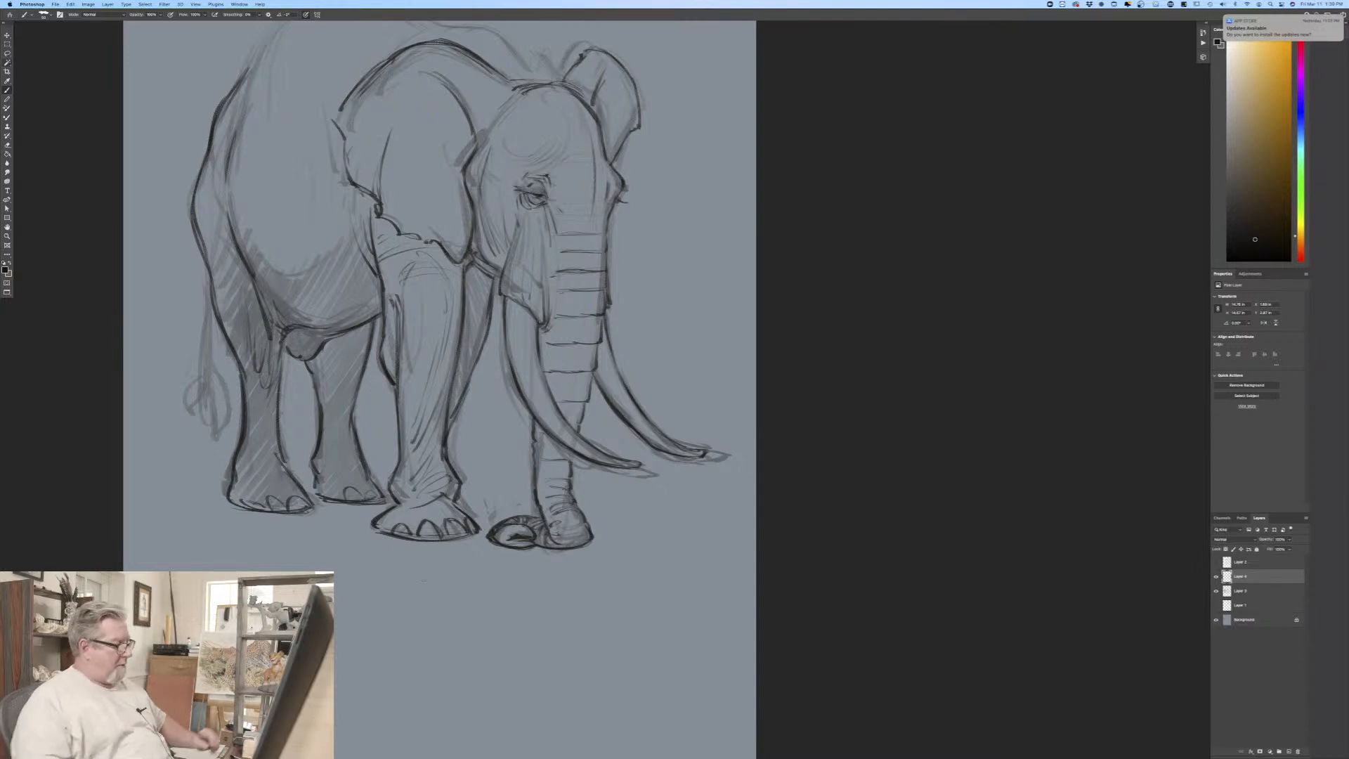
Step: Draw the contour of the back from behind the head over the shoulders to the top of the rump
{"action": "left_click_drag", "start_coordinate": [335, 680], "coordinate": [357, 695]}
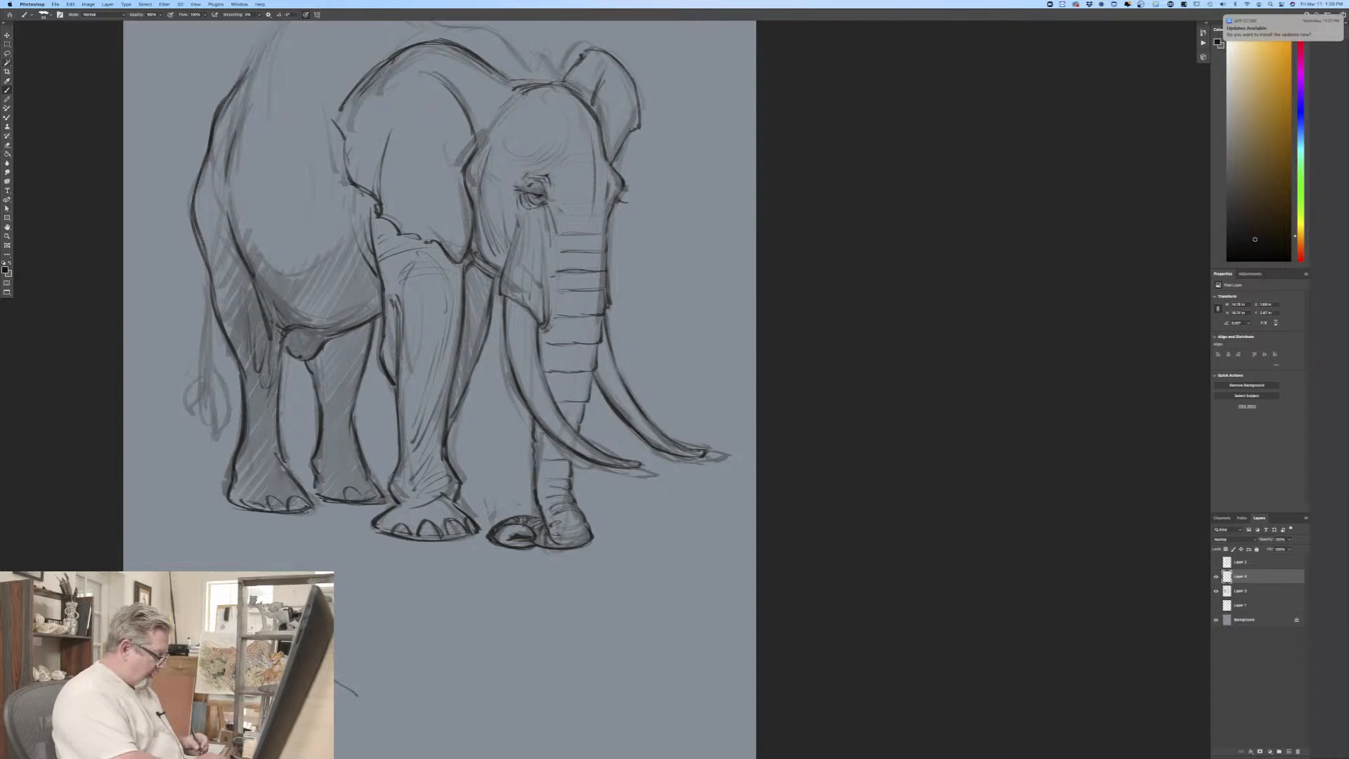
{"action": "key", "text": "super+z"}
{"action": "left_click_drag", "start_coordinate": [251, 606], "coordinate": [404, 679]}
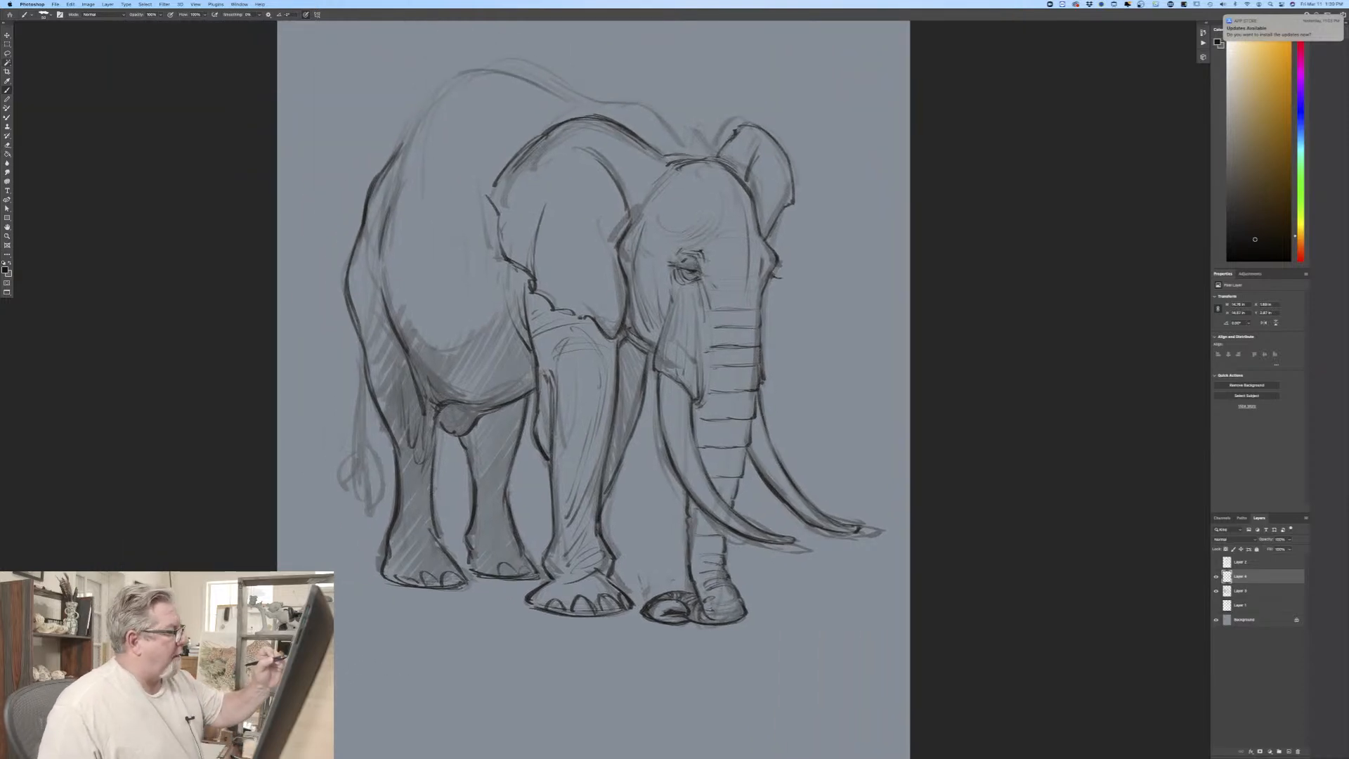
{"action": "mouse_move", "coordinate": [695, 155]}
{"action": "left_mouse_down"}
{"action": "mouse_move", "coordinate": [642, 107]}
{"action": "mouse_move", "coordinate": [582, 102]}
{"action": "mouse_move", "coordinate": [647, 110]}
{"action": "mouse_move", "coordinate": [544, 128]}
{"action": "mouse_move", "coordinate": [531, 82]}
{"action": "mouse_move", "coordinate": [461, 73]}
{"action": "left_mouse_up"}
{"action": "mouse_move", "coordinate": [581, 100]}
{"action": "left_mouse_down"}
{"action": "mouse_move", "coordinate": [539, 85]}
{"action": "mouse_move", "coordinate": [437, 96]}
{"action": "mouse_move", "coordinate": [391, 160]}
{"action": "mouse_move", "coordinate": [433, 101]}
{"action": "mouse_move", "coordinate": [509, 75]}
{"action": "left_mouse_up"}
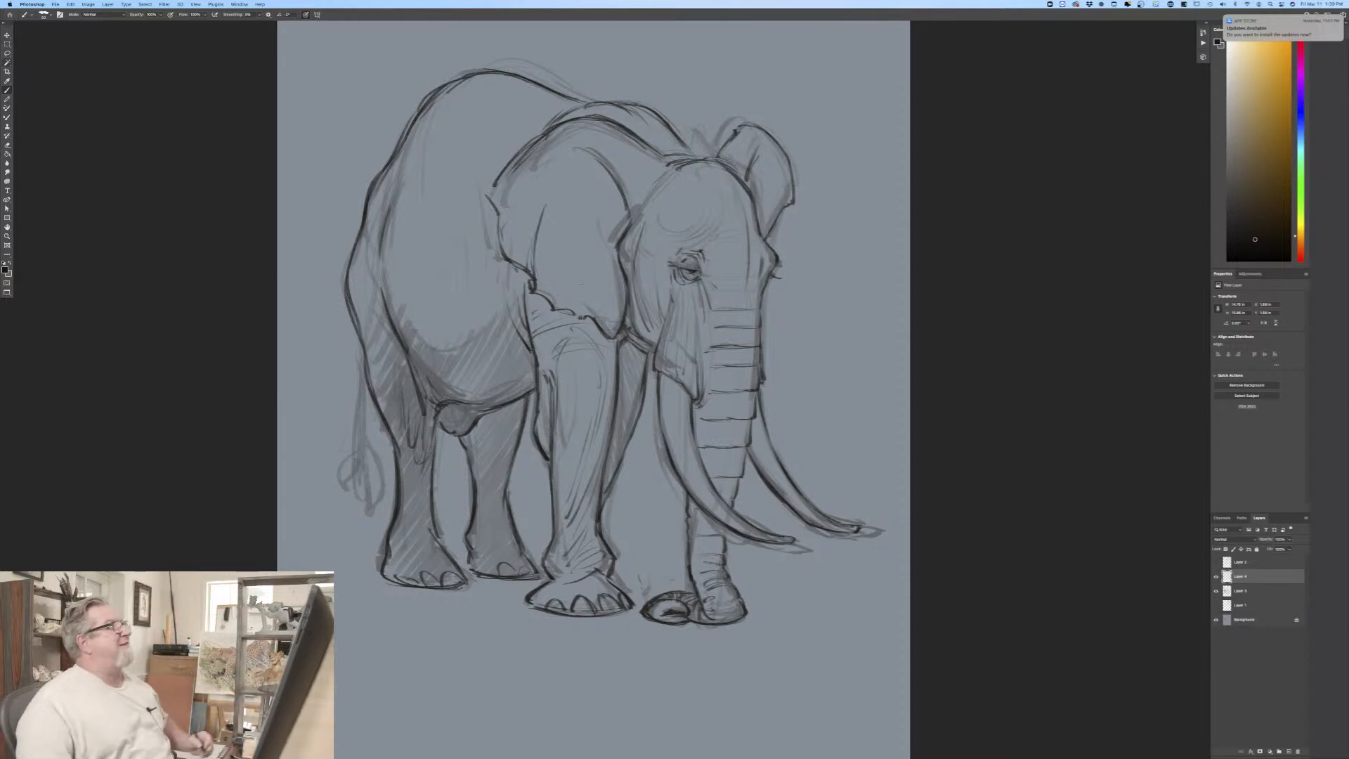
Step: Add light contour lines along the upper back and rump, and vertical skin folds on the flank behind the ear
{"action": "left_click_drag", "start_coordinate": [456, 123], "coordinate": [500, 107]}
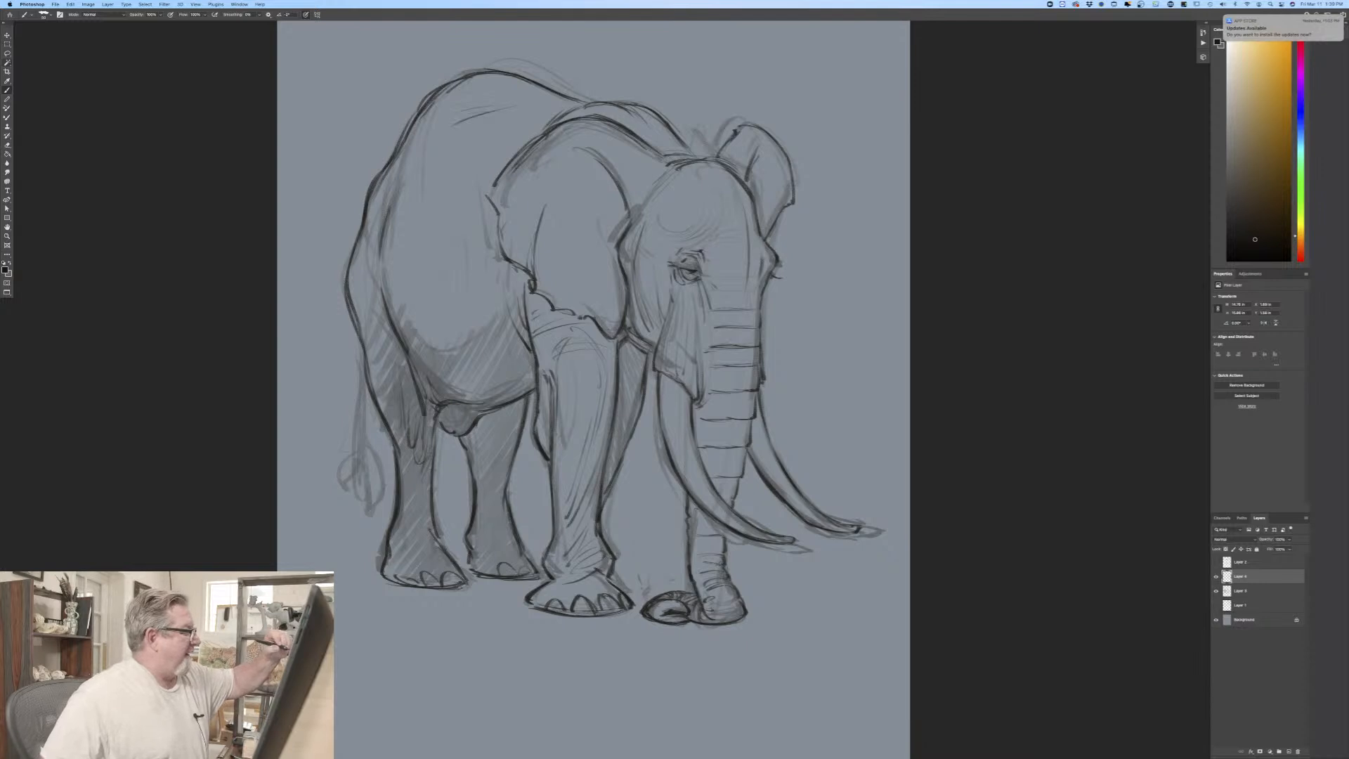
{"action": "left_click_drag", "start_coordinate": [426, 146], "coordinate": [388, 197]}
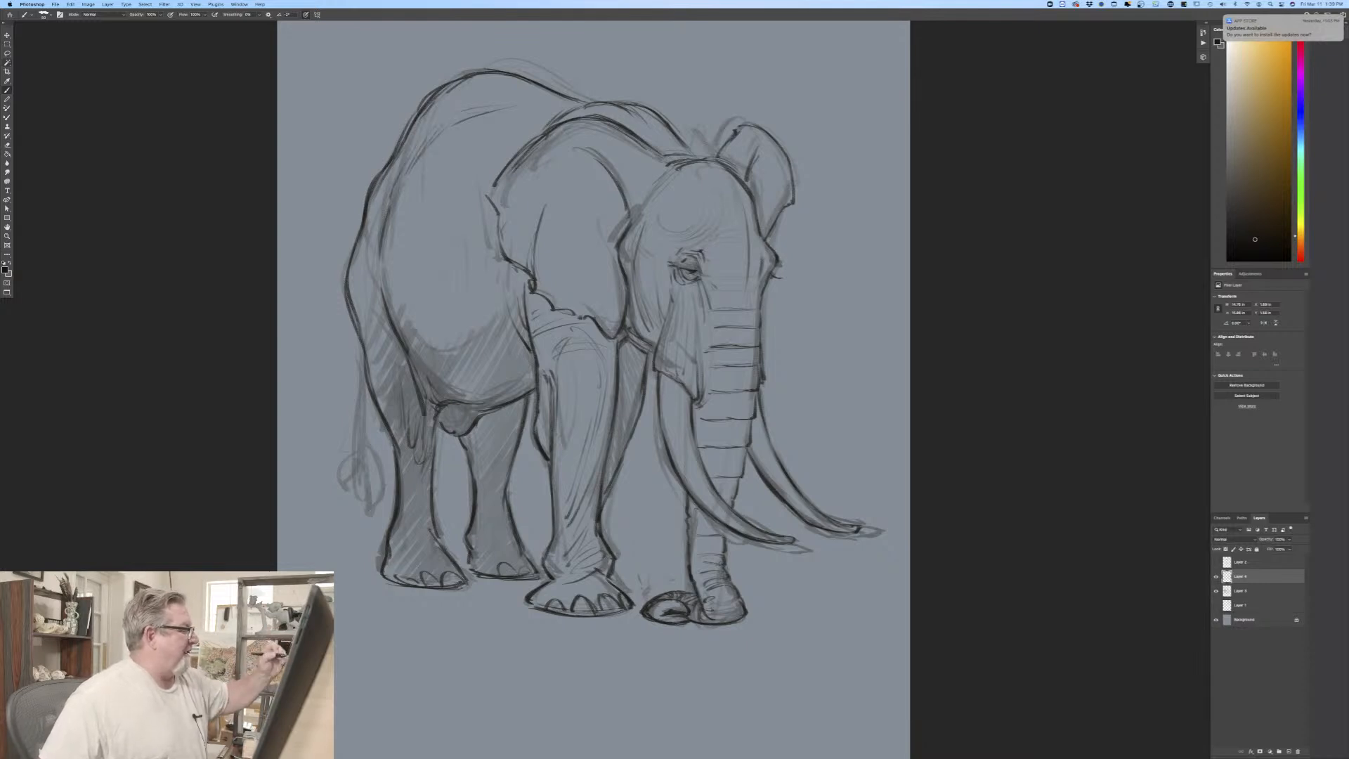
{"action": "left_click_drag", "start_coordinate": [466, 110], "coordinate": [550, 100]}
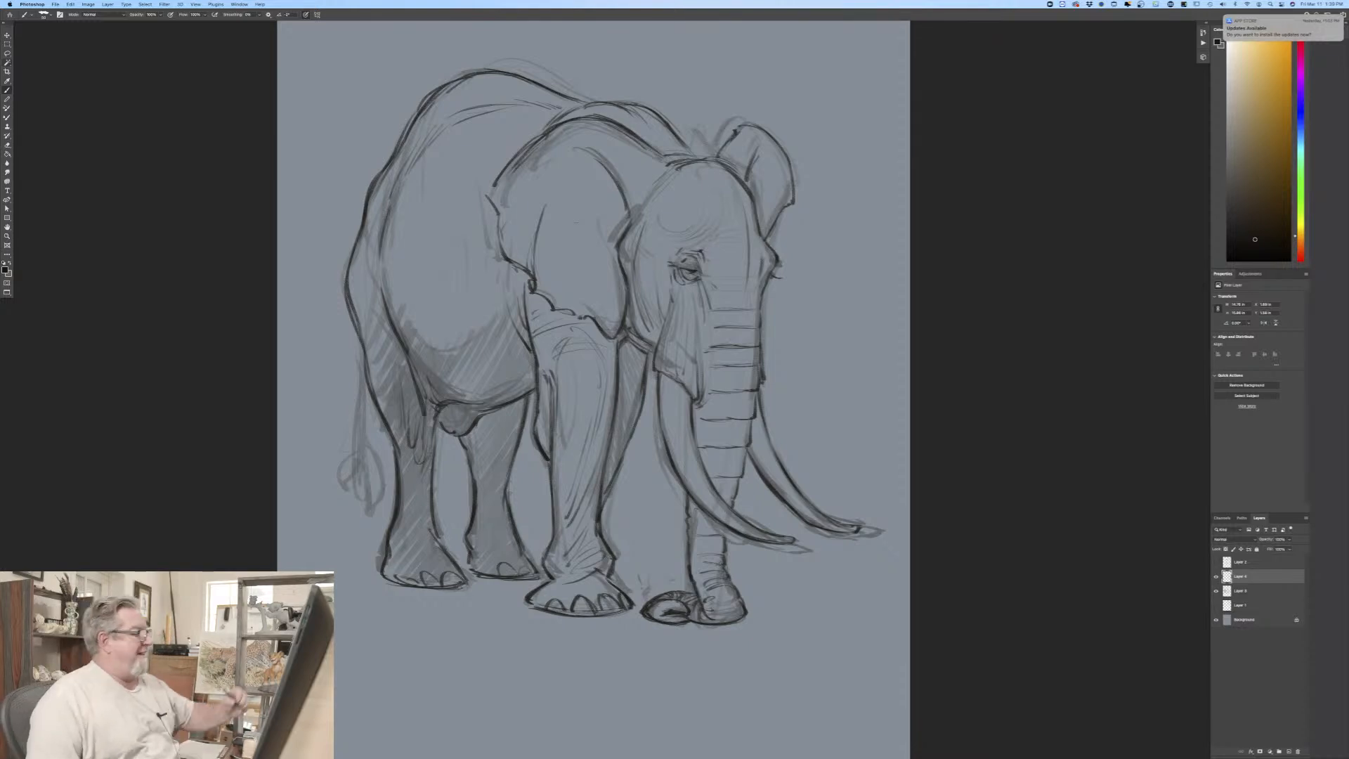
{"action": "left_click_drag", "start_coordinate": [511, 281], "coordinate": [494, 357]}
{"action": "left_click_drag", "start_coordinate": [489, 223], "coordinate": [479, 324]}
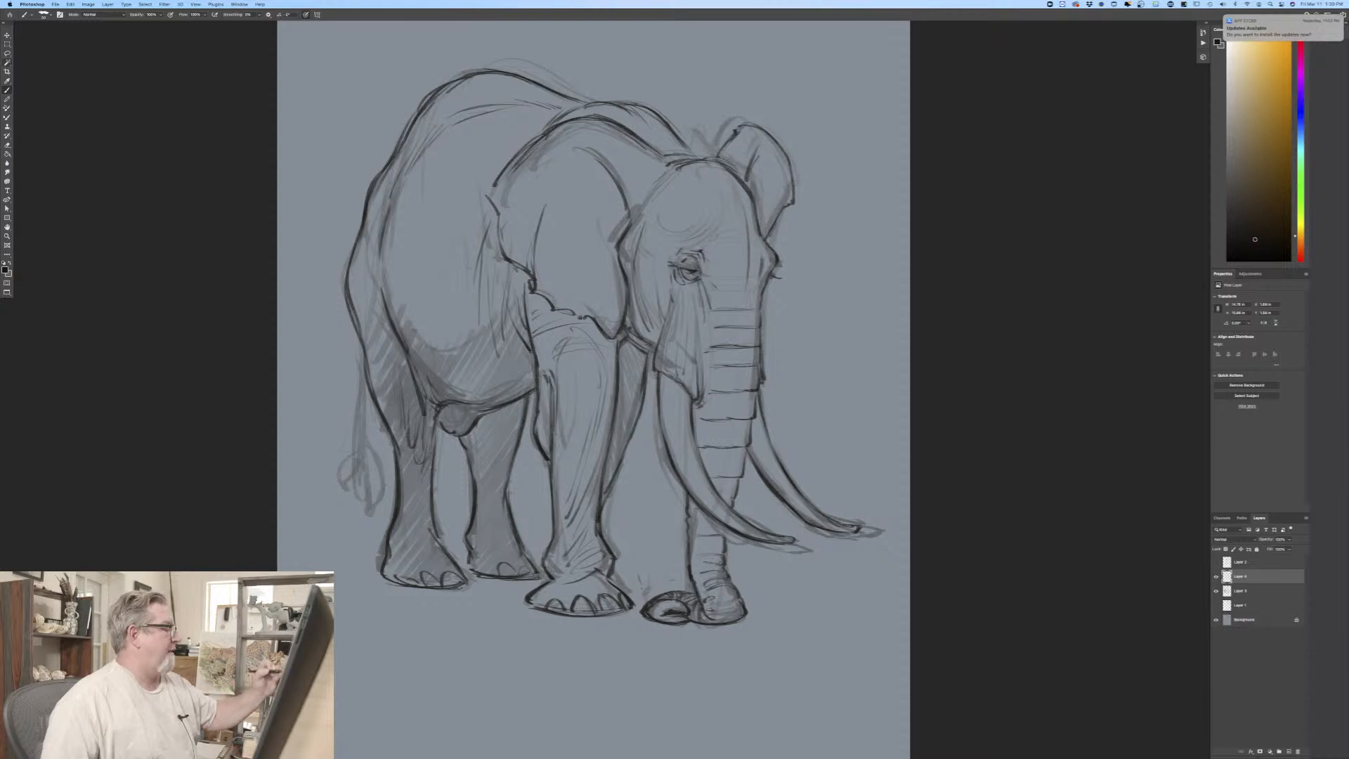
Step: Add fold strokes on the near thigh and along the lower rear edge of the belly
{"action": "left_click_drag", "start_coordinate": [380, 316], "coordinate": [414, 387]}
{"action": "left_click_drag", "start_coordinate": [382, 331], "coordinate": [399, 387]}
{"action": "left_click_drag", "start_coordinate": [408, 322], "coordinate": [435, 364]}
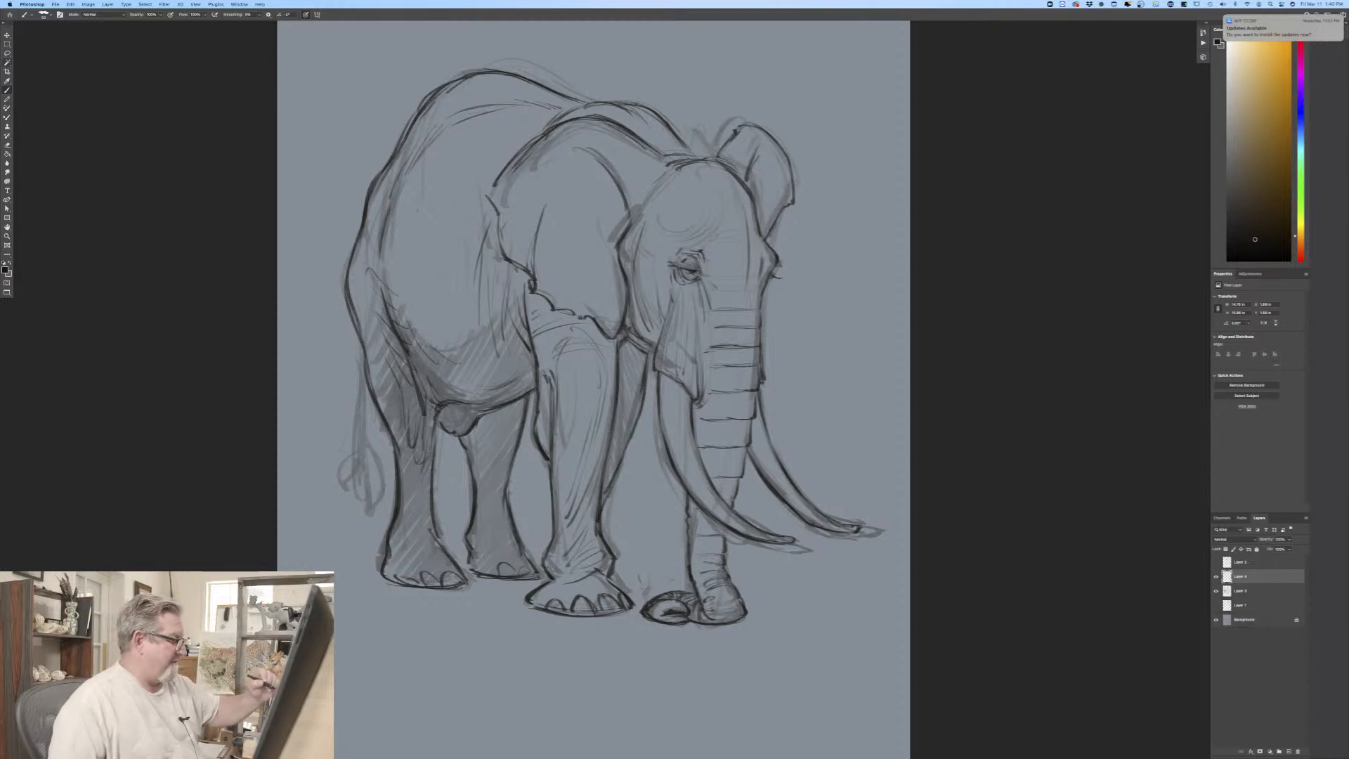
Step: Hatch the shadow along the belly's underside, and outline the far front foot behind the near one
{"action": "left_click_drag", "start_coordinate": [520, 395], "coordinate": [435, 404]}
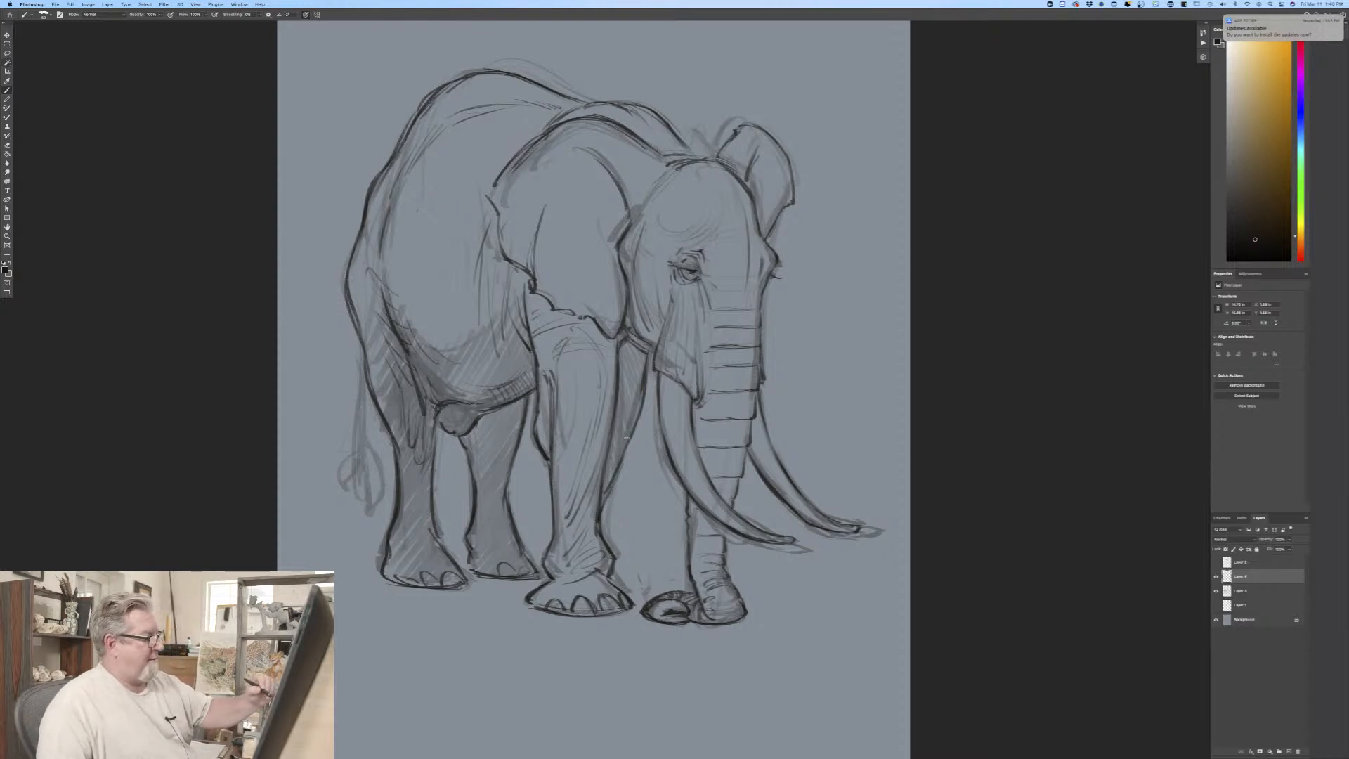
{"action": "left_click_drag", "start_coordinate": [617, 571], "coordinate": [642, 598]}
{"action": "left_click_drag", "start_coordinate": [541, 575], "coordinate": [547, 585]}
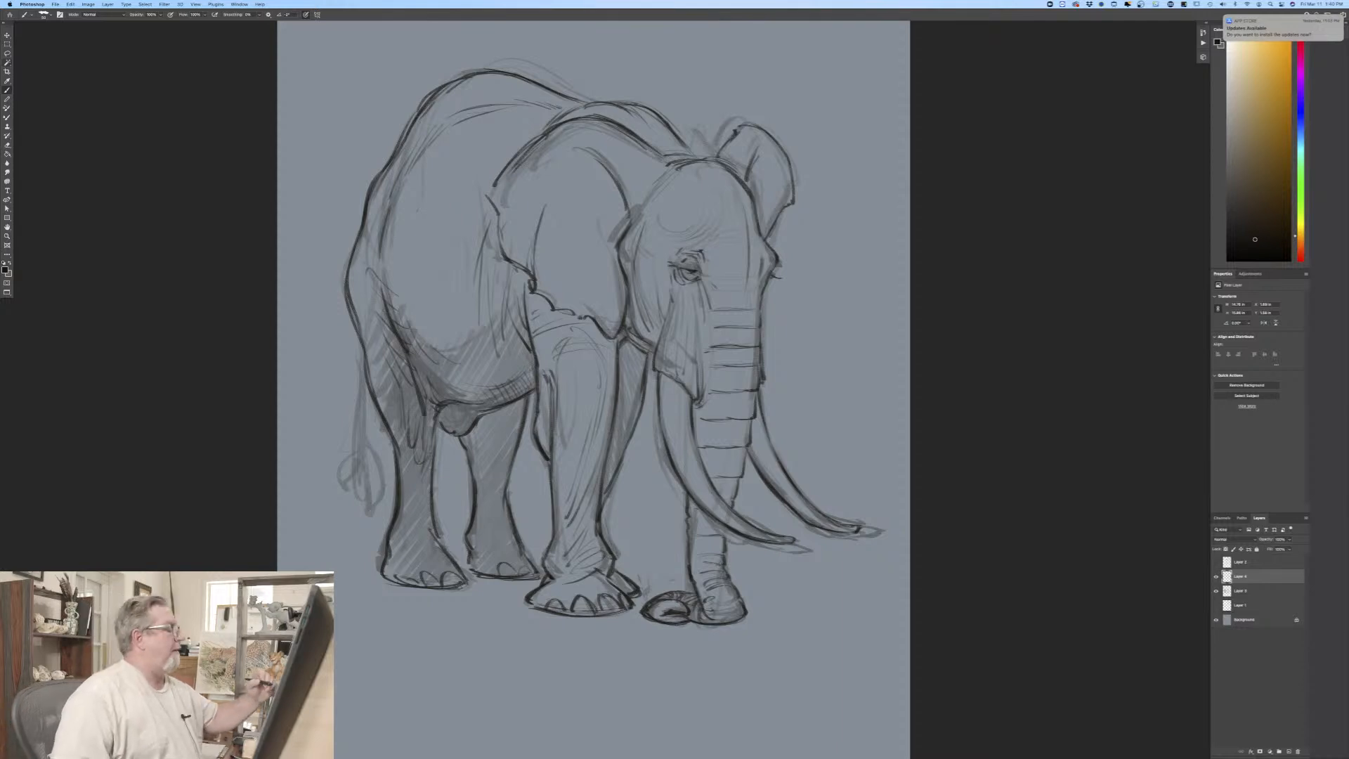
Step: Draw both edges of the tail hanging behind the near hind leg down to its rounded end
{"action": "left_click_drag", "start_coordinate": [357, 339], "coordinate": [363, 458]}
{"action": "left_click_drag", "start_coordinate": [364, 393], "coordinate": [365, 480]}
{"action": "left_click_drag", "start_coordinate": [358, 443], "coordinate": [361, 468]}
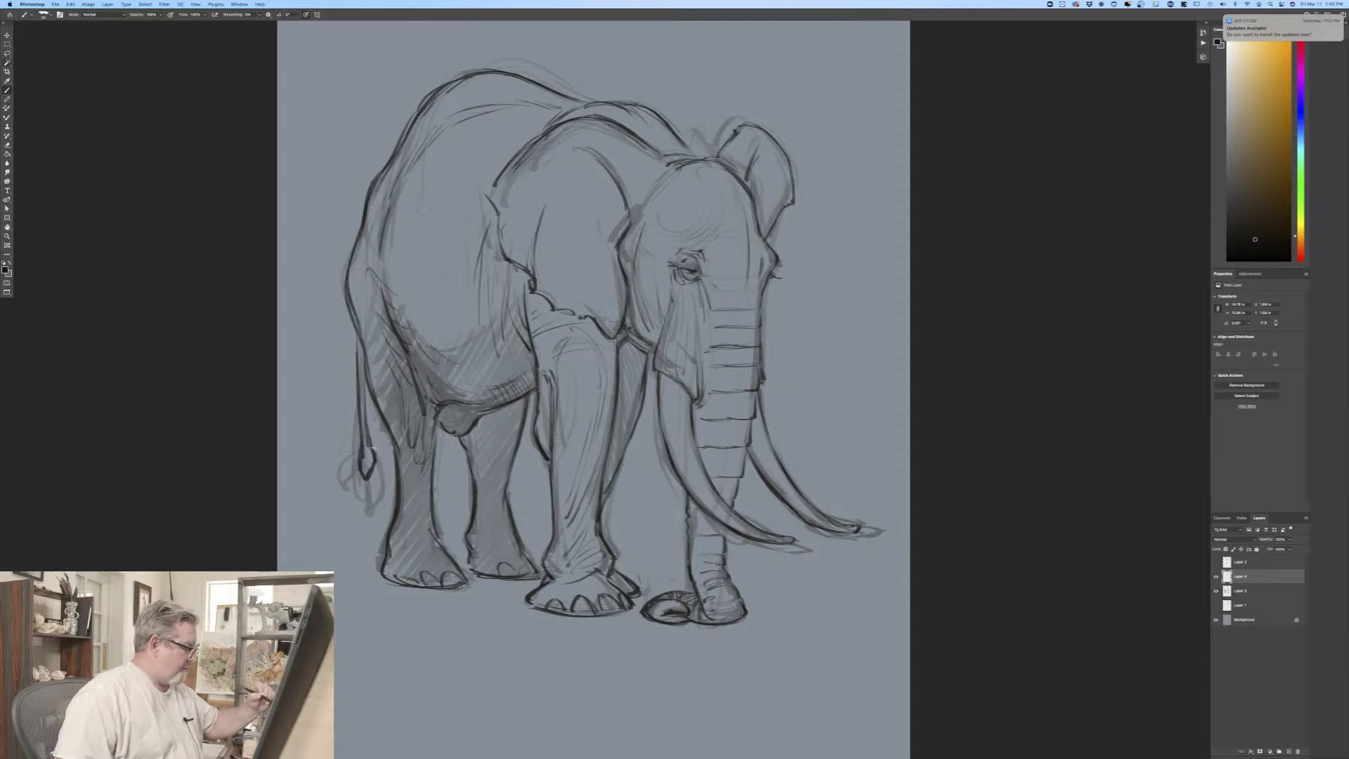
Step: Draw the tail tuft with curved hair strokes on both sides of the tail's end, and darken its inner hairs
{"action": "key", "text": "super+plus"}
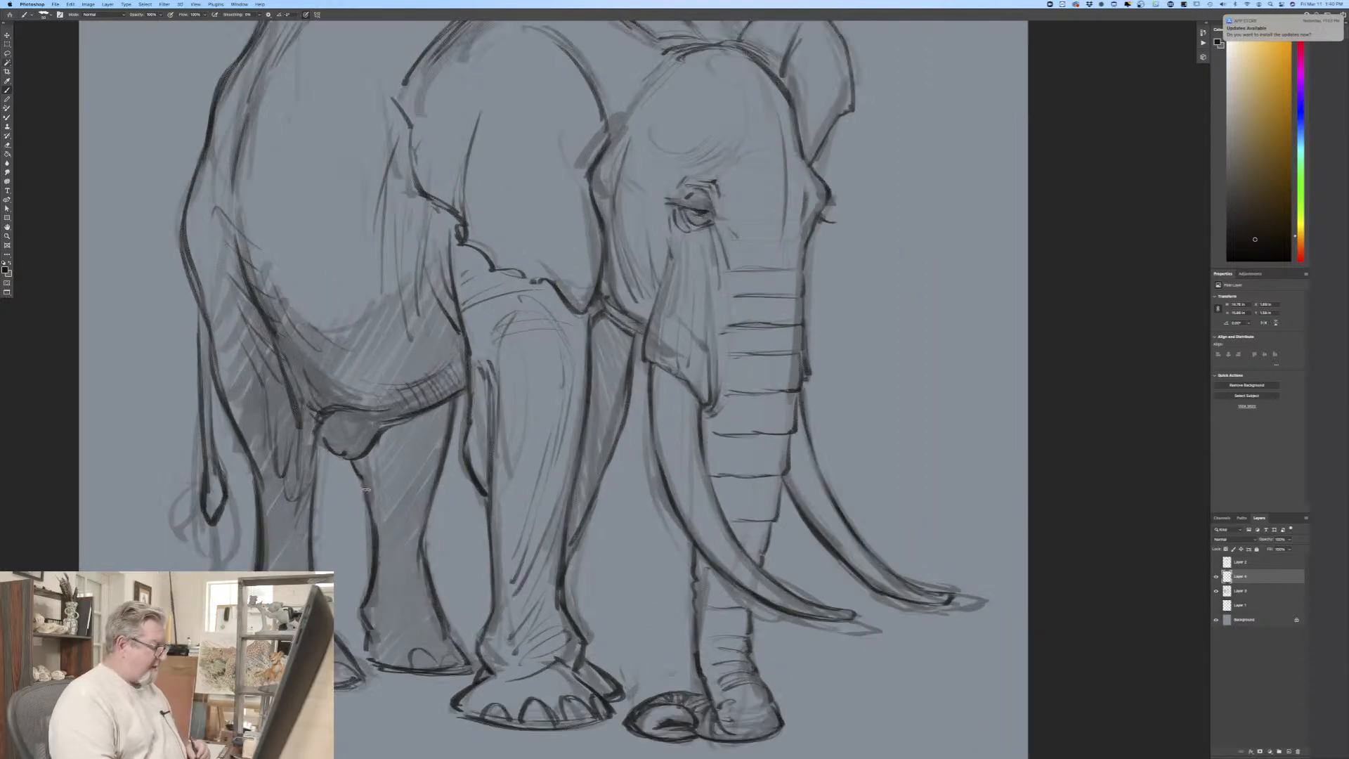
{"action": "left_click_drag", "start_coordinate": [373, 447], "coordinate": [648, 364]}
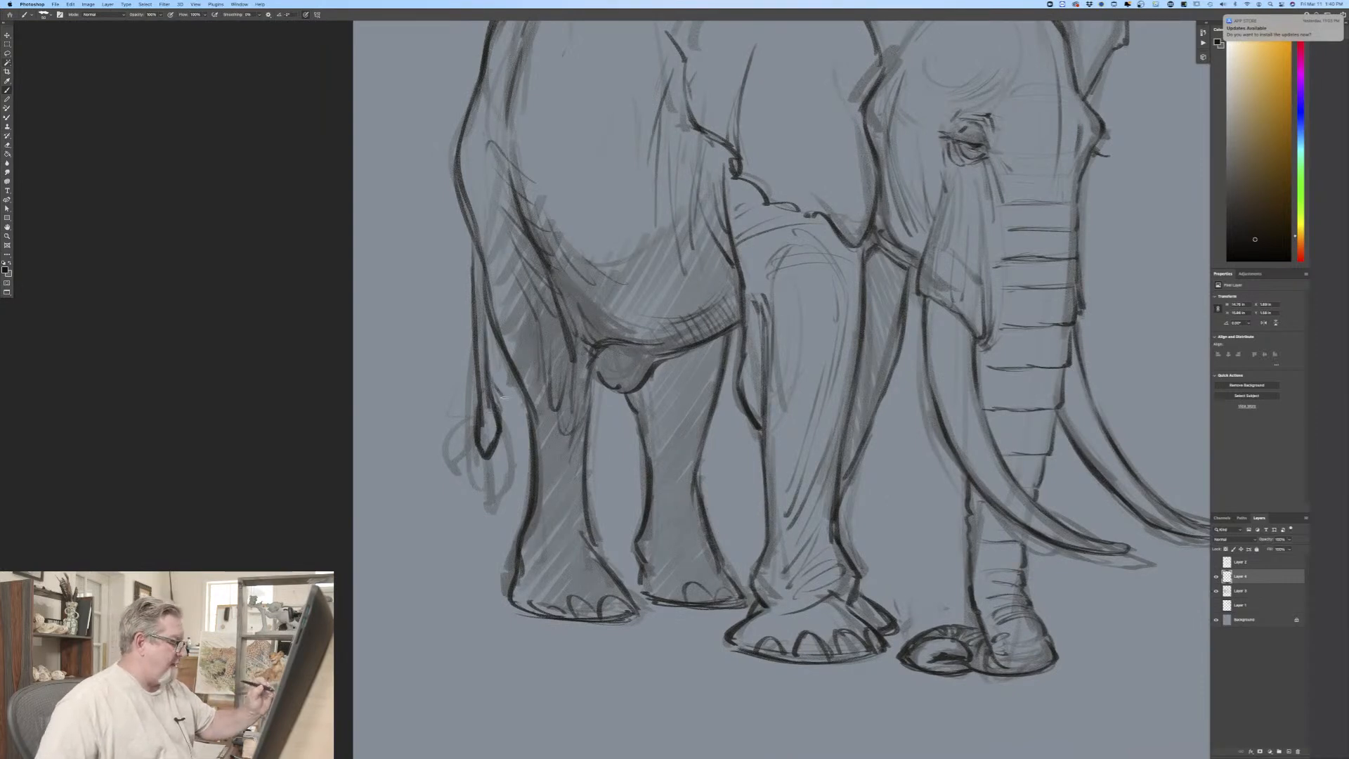
{"action": "mouse_move", "coordinate": [500, 387]}
{"action": "left_mouse_down"}
{"action": "mouse_move", "coordinate": [526, 447]}
{"action": "mouse_move", "coordinate": [510, 498]}
{"action": "left_mouse_up"}
{"action": "mouse_move", "coordinate": [512, 442]}
{"action": "left_mouse_down"}
{"action": "mouse_move", "coordinate": [493, 505]}
{"action": "mouse_move", "coordinate": [502, 496]}
{"action": "left_mouse_up"}
{"action": "mouse_move", "coordinate": [509, 402]}
{"action": "left_mouse_down"}
{"action": "mouse_move", "coordinate": [521, 468]}
{"action": "mouse_move", "coordinate": [496, 519]}
{"action": "left_mouse_up"}
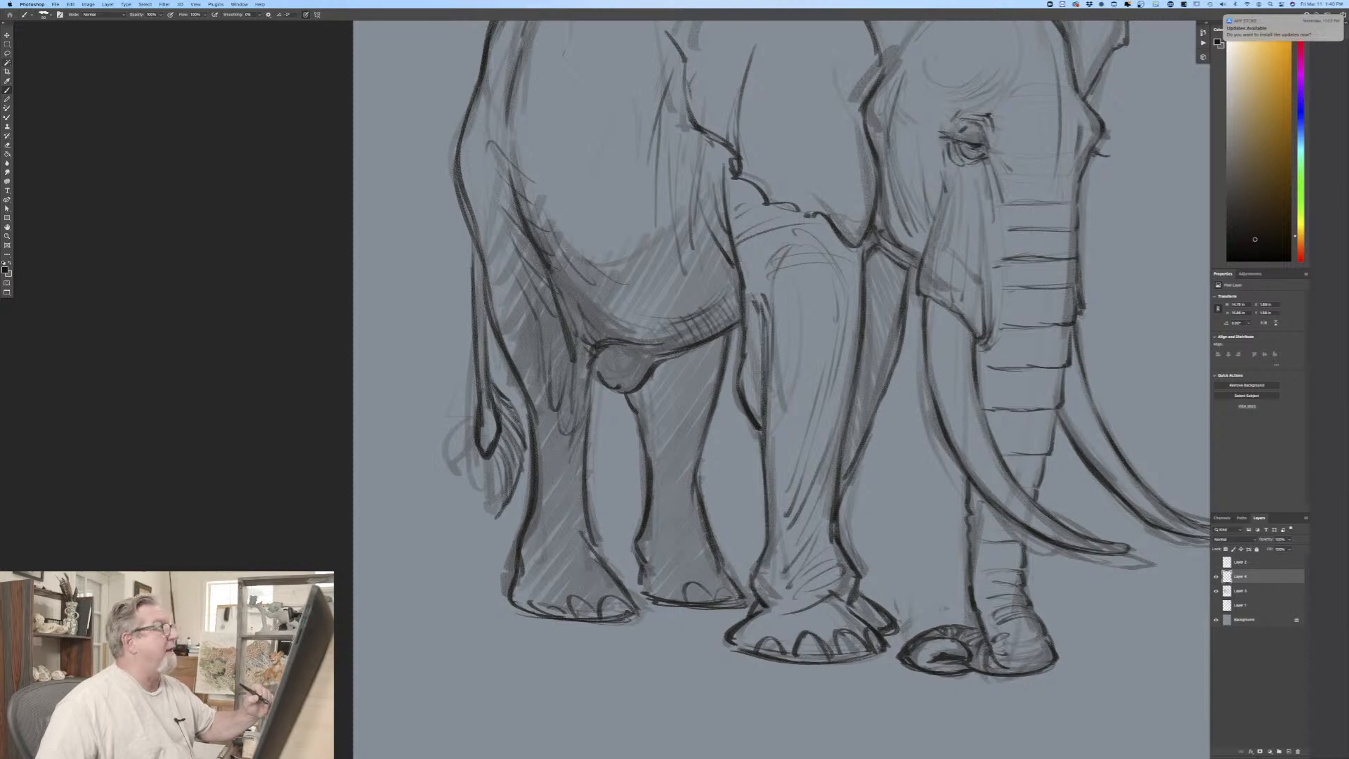
{"action": "left_click_drag", "start_coordinate": [485, 462], "coordinate": [475, 522]}
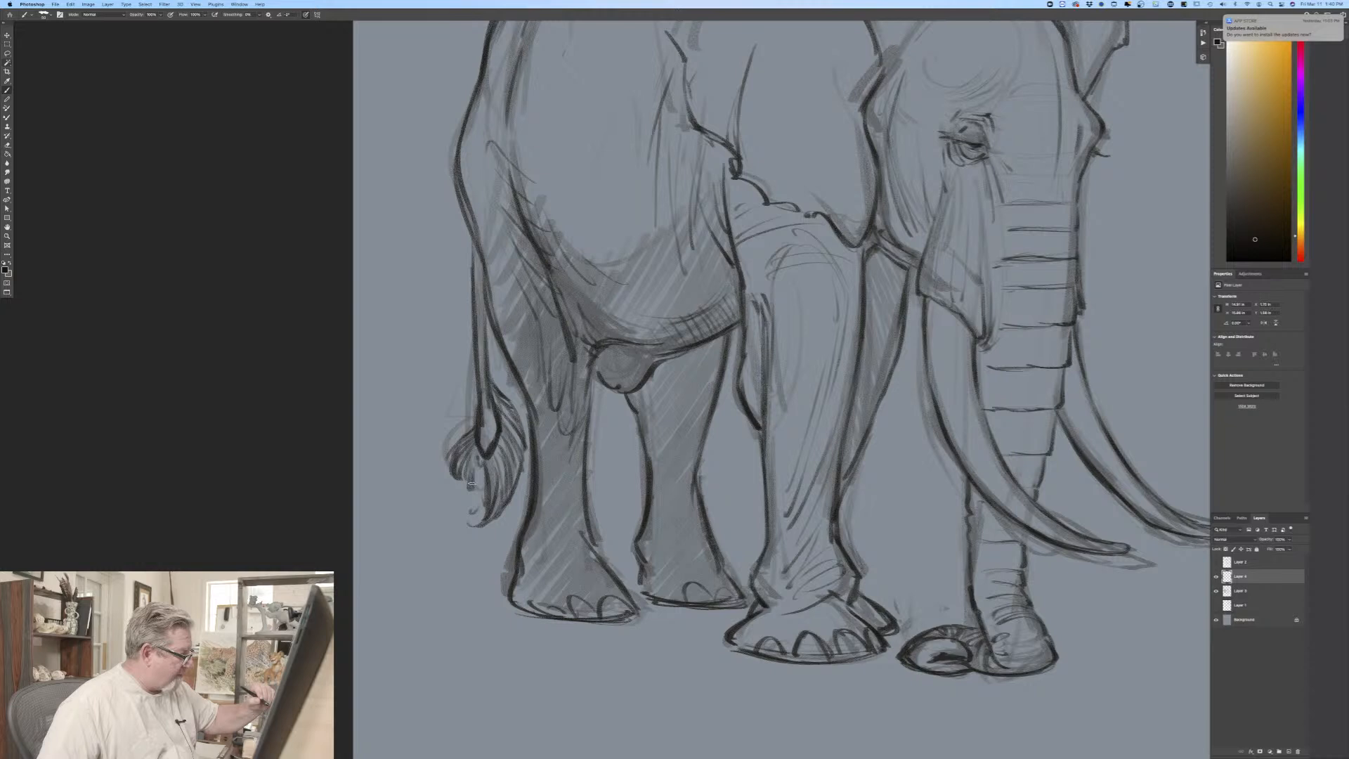
{"action": "left_click_drag", "start_coordinate": [464, 443], "coordinate": [479, 520]}
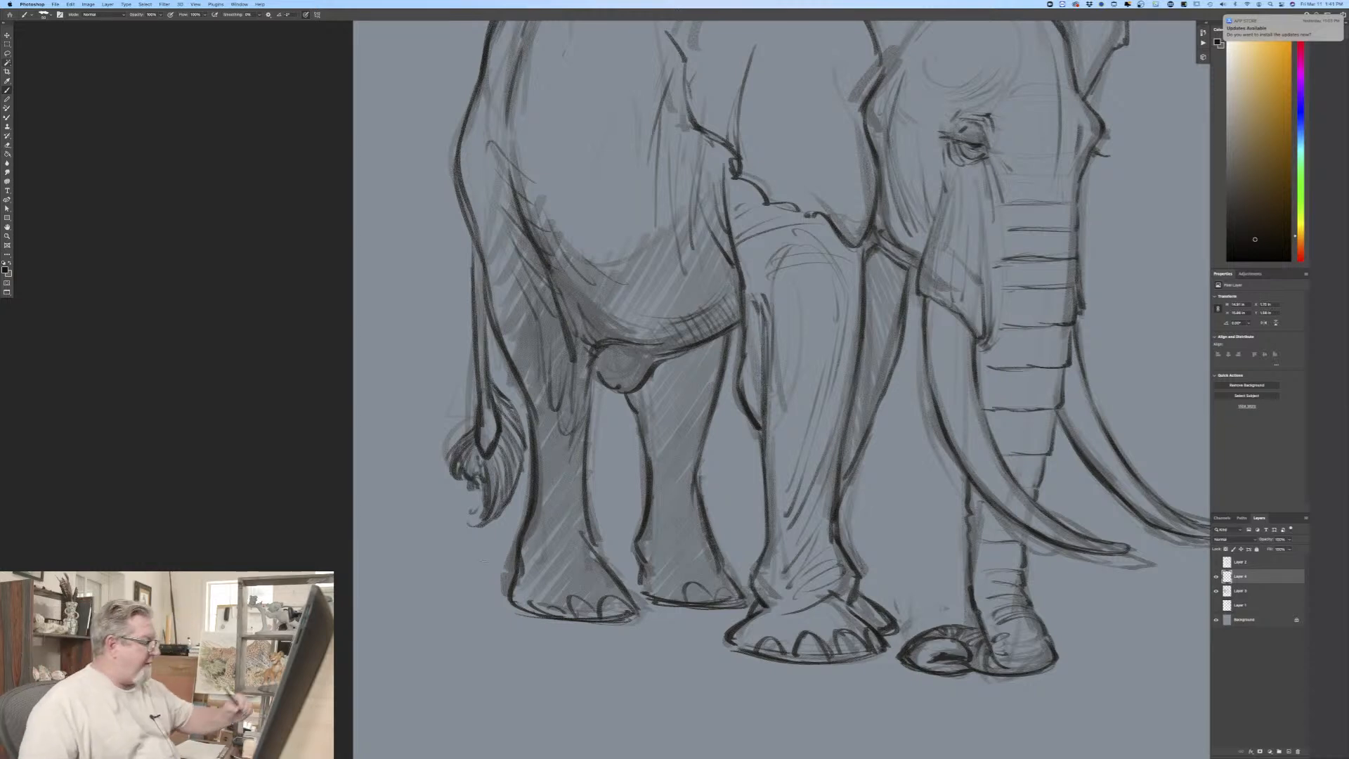
{"action": "left_click_drag", "start_coordinate": [463, 440], "coordinate": [455, 465]}
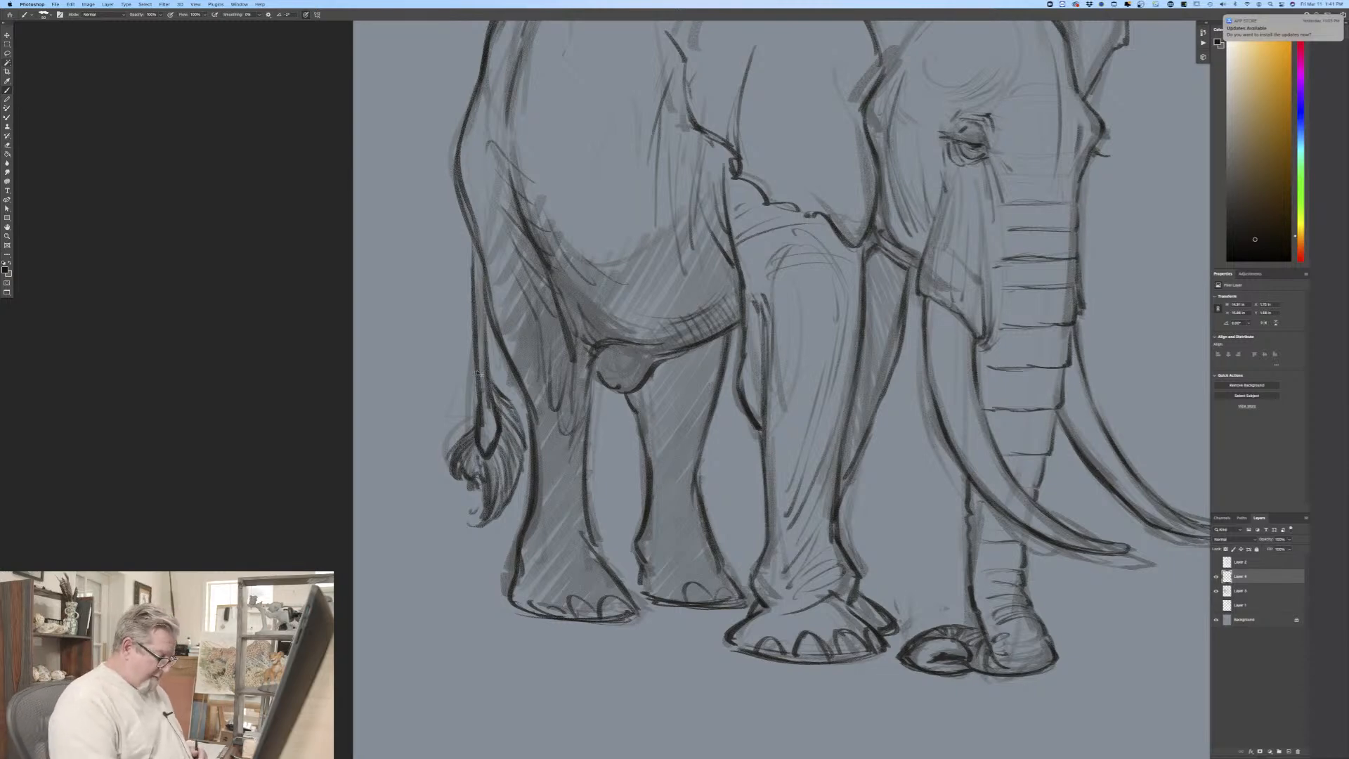
Step: Check the whole drawing, select the near eye with the Lasso, and shift it slightly lower on the face
{"action": "key", "text": "super+0"}
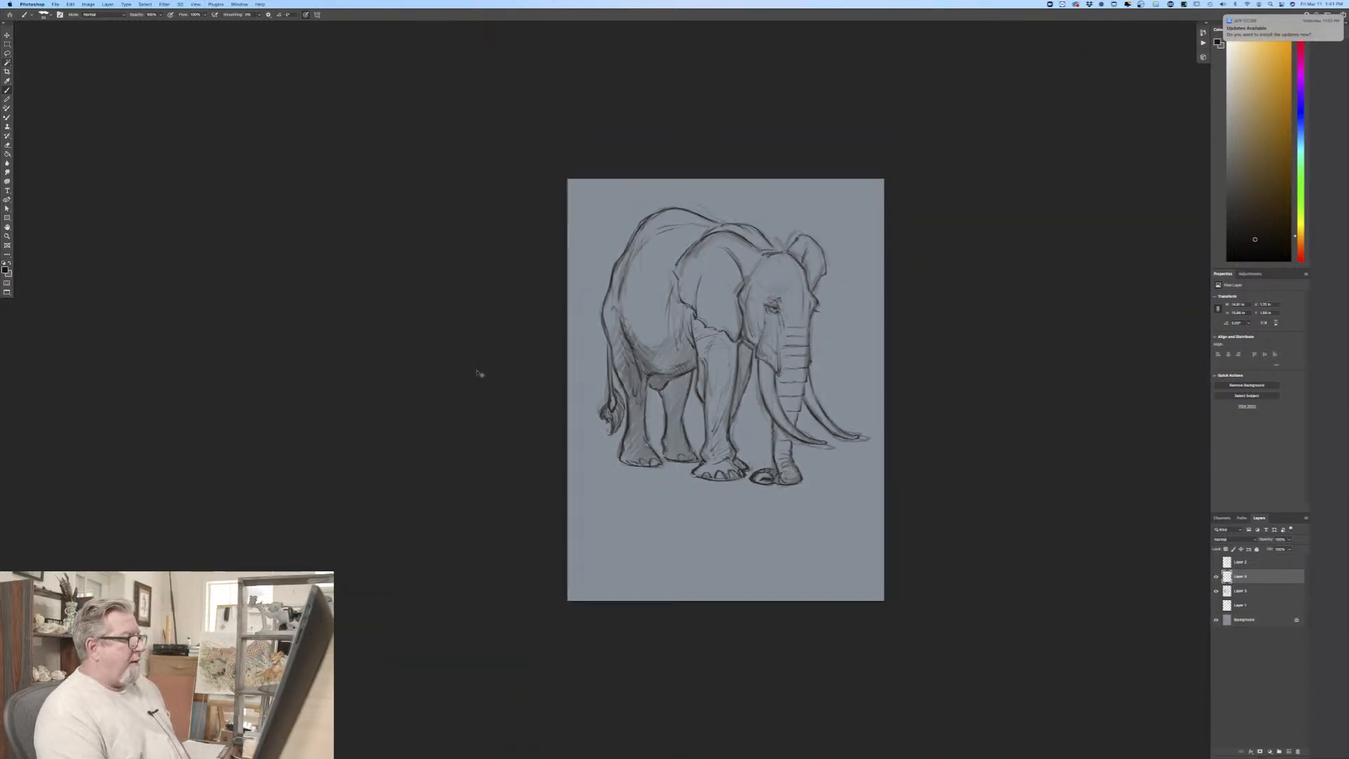
{"action": "key", "text": "super+equal"}
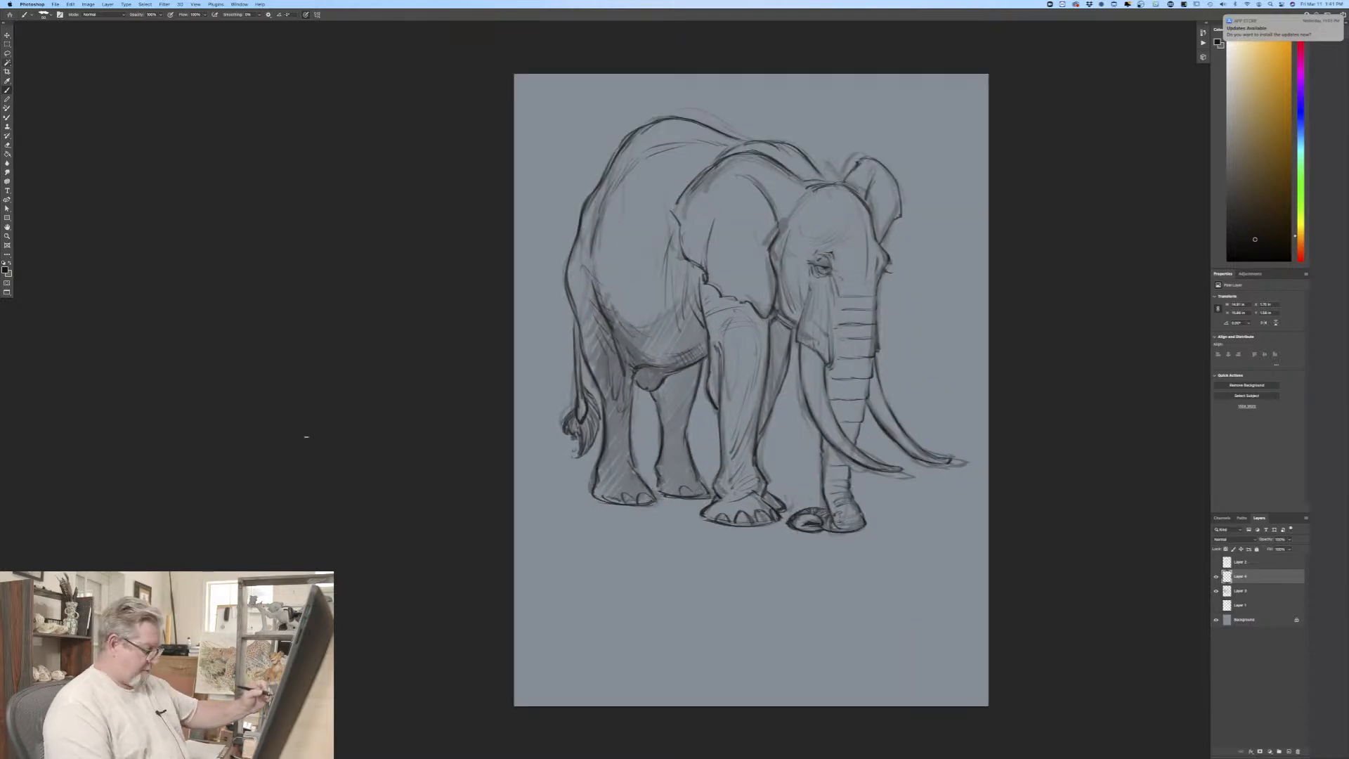
{"action": "mouse_move", "coordinate": [282, 446]}
{"action": "left_mouse_down"}
{"action": "mouse_move", "coordinate": [191, 485]}
{"action": "mouse_move", "coordinate": [36, 515]}
{"action": "left_mouse_up"}
{"action": "key", "text": "l"}
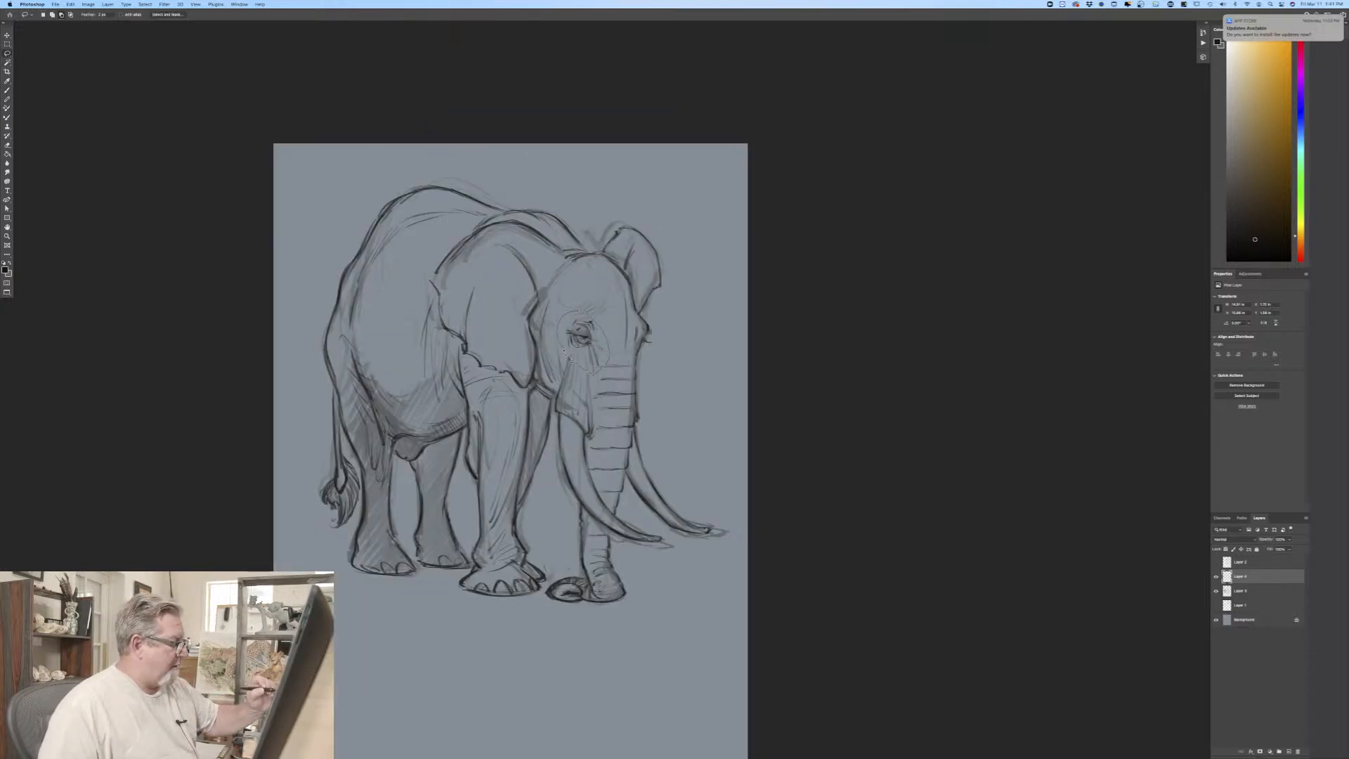
{"action": "key", "text": "v"}
{"action": "left_click_drag", "start_coordinate": [581, 356], "coordinate": [583, 360]}
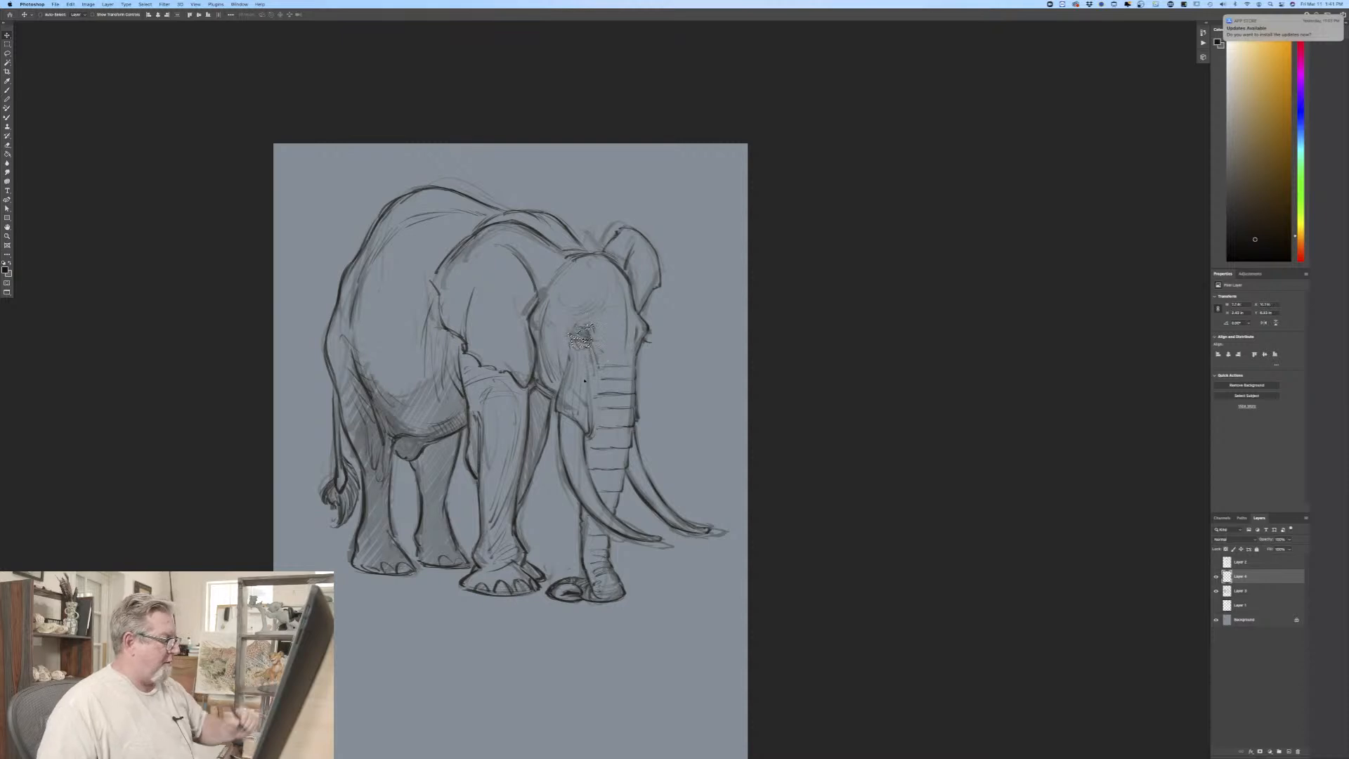
Step: Clear the selection around the near eye and lower the opacity of the rough sketch layer beneath the line drawing
{"action": "left_click", "coordinate": [144, 4]}
{"action": "left_click", "coordinate": [152, 20]}
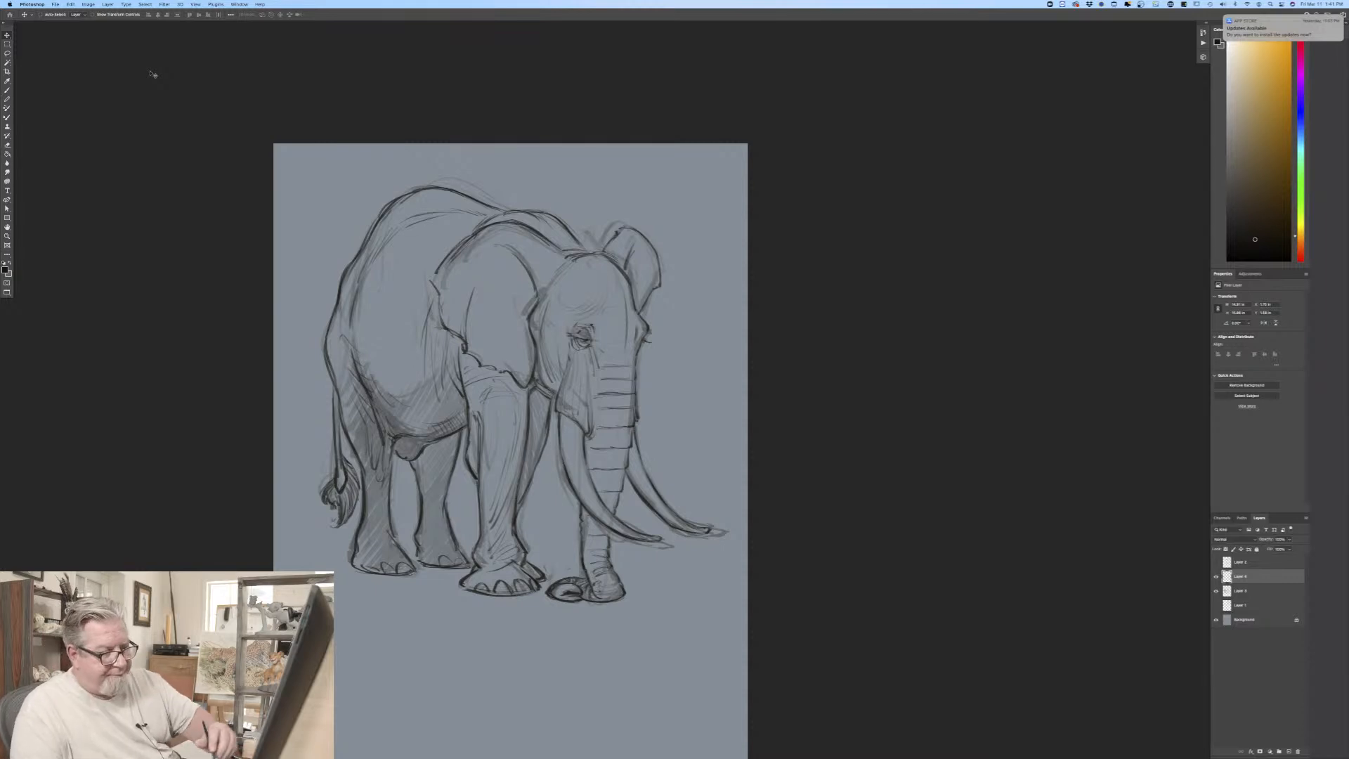
{"action": "left_click", "coordinate": [1241, 592]}
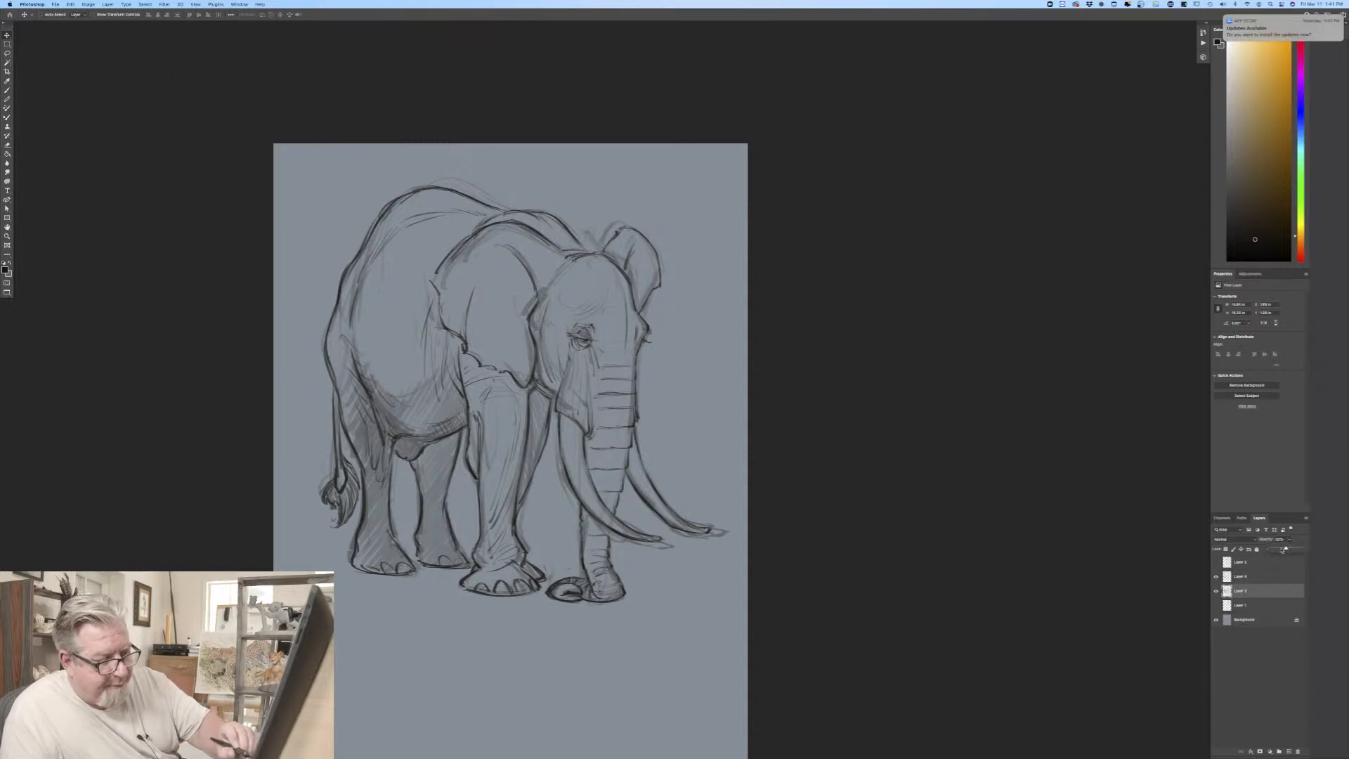
{"action": "left_click_drag", "start_coordinate": [1282, 550], "coordinate": [1282, 552]}
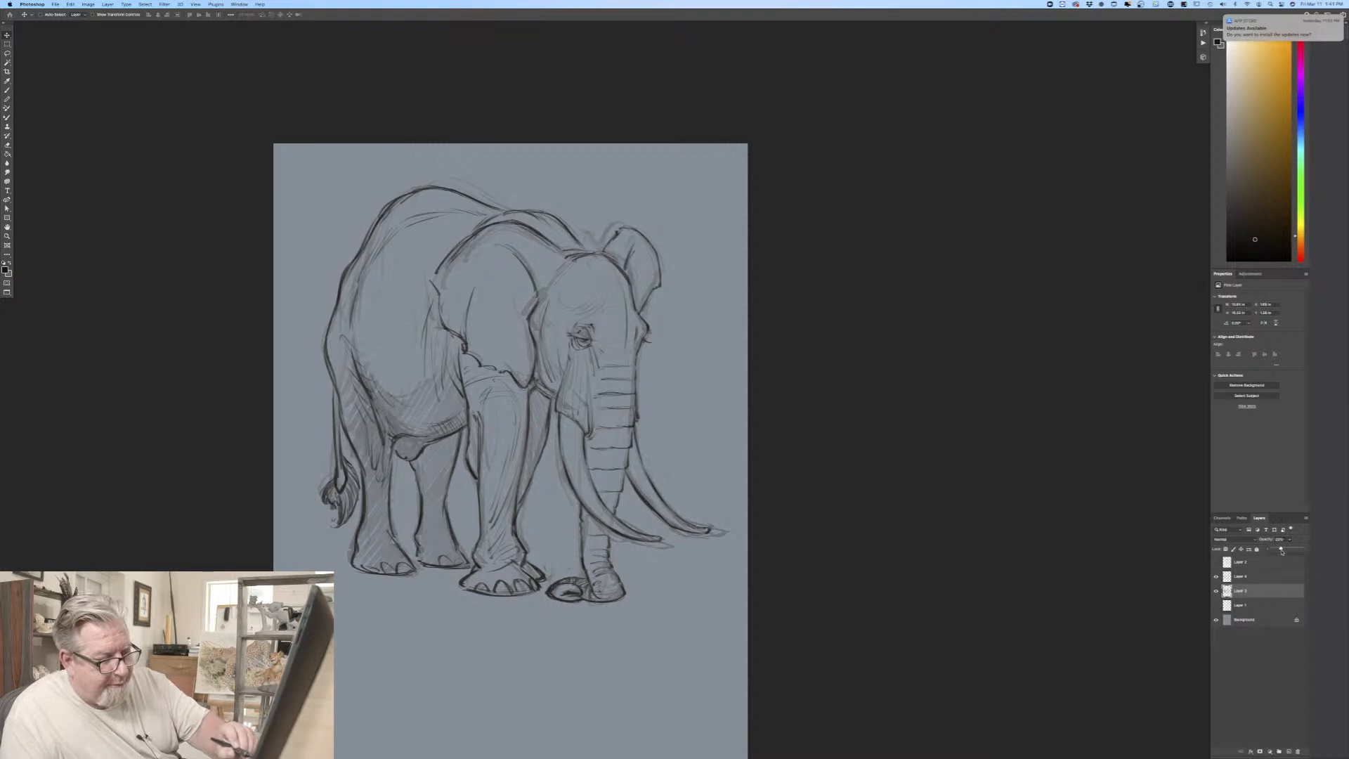
Step: Add a new layer above Layer 1, beneath the sketch layers, and set the foreground color to a muted medium brown
{"action": "left_click", "coordinate": [1244, 608]}
{"action": "left_click", "coordinate": [1288, 751]}
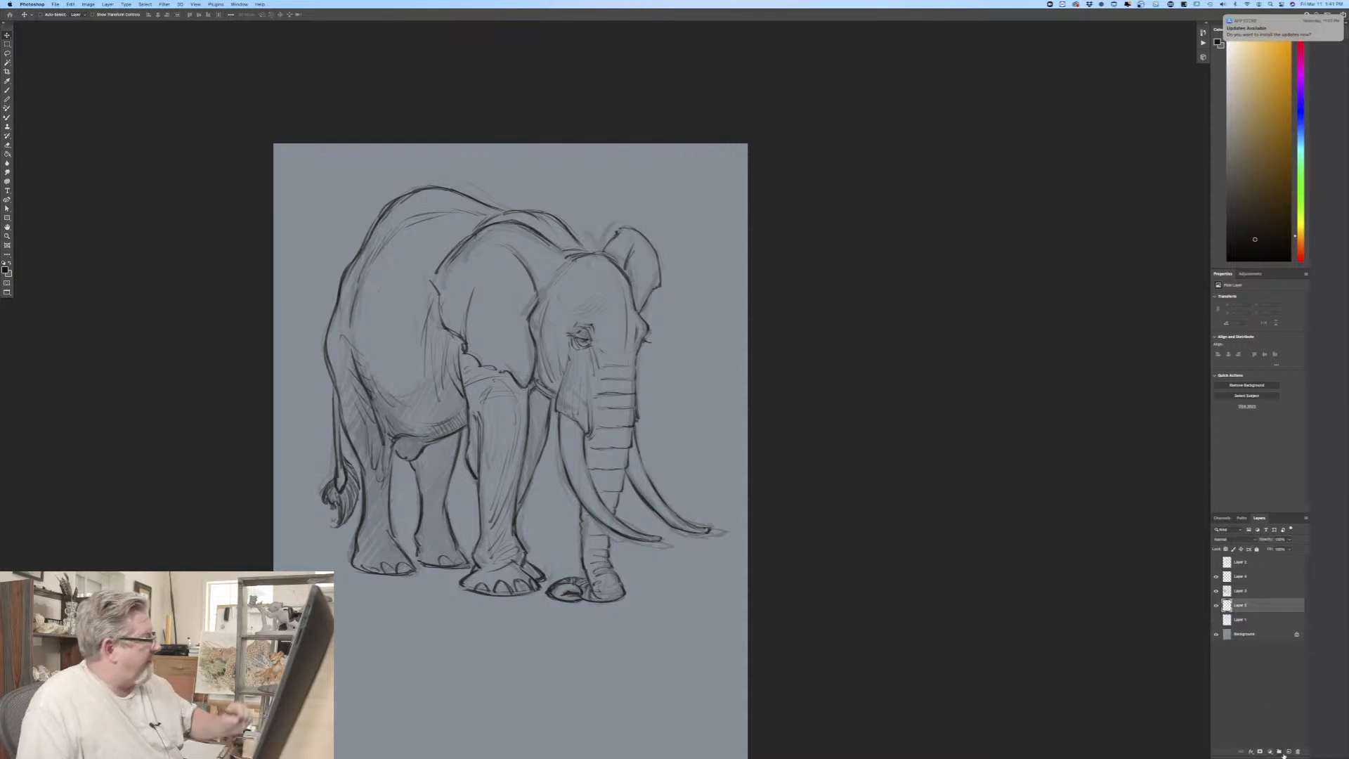
{"action": "left_click", "coordinate": [5, 269]}
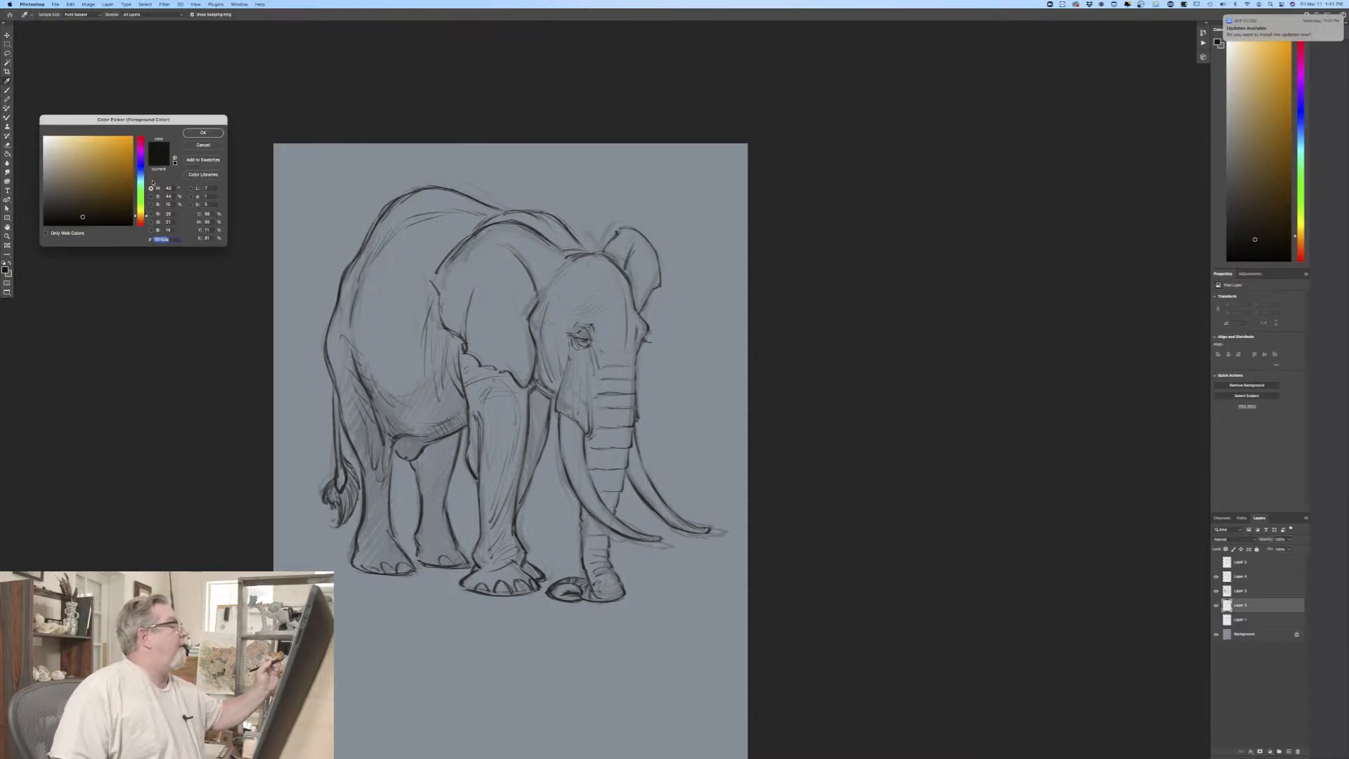
{"action": "left_click_drag", "start_coordinate": [80, 185], "coordinate": [73, 184]}
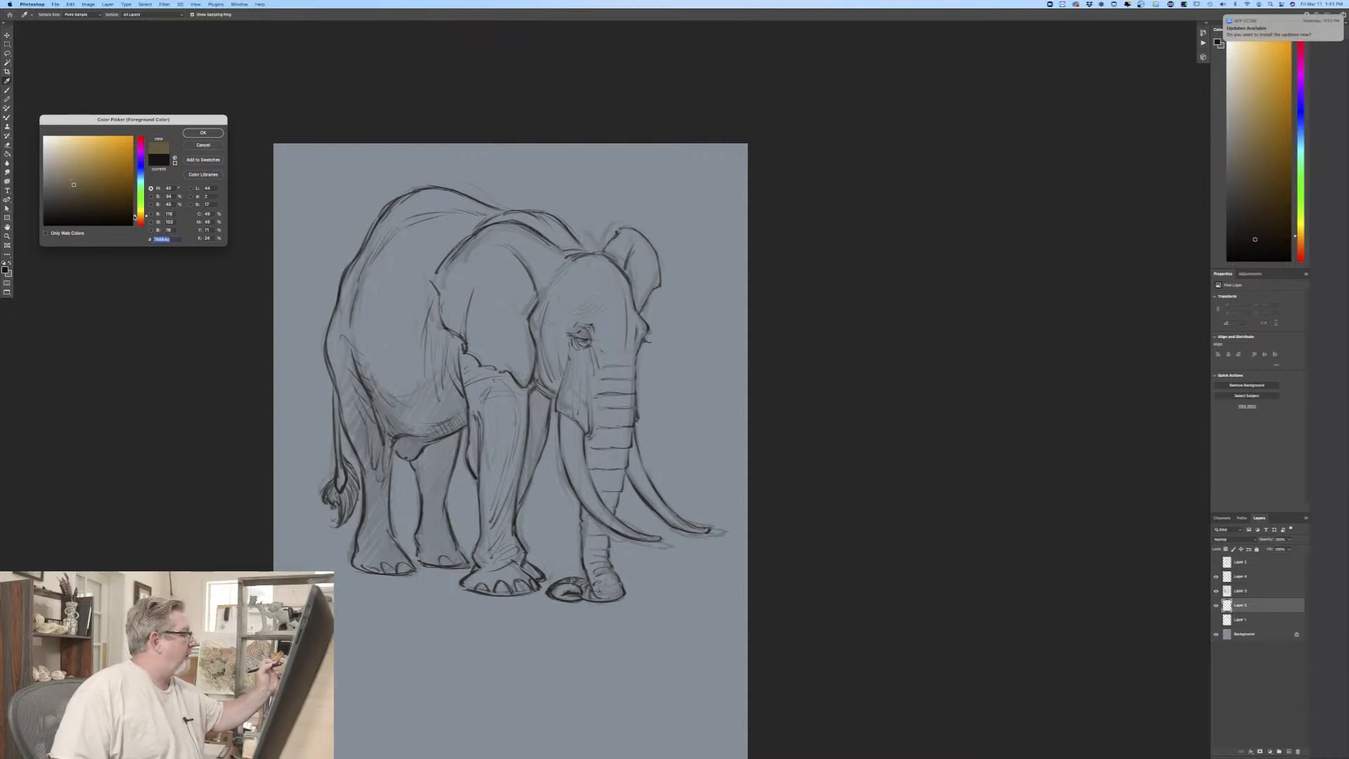
{"action": "left_click", "coordinate": [138, 222]}
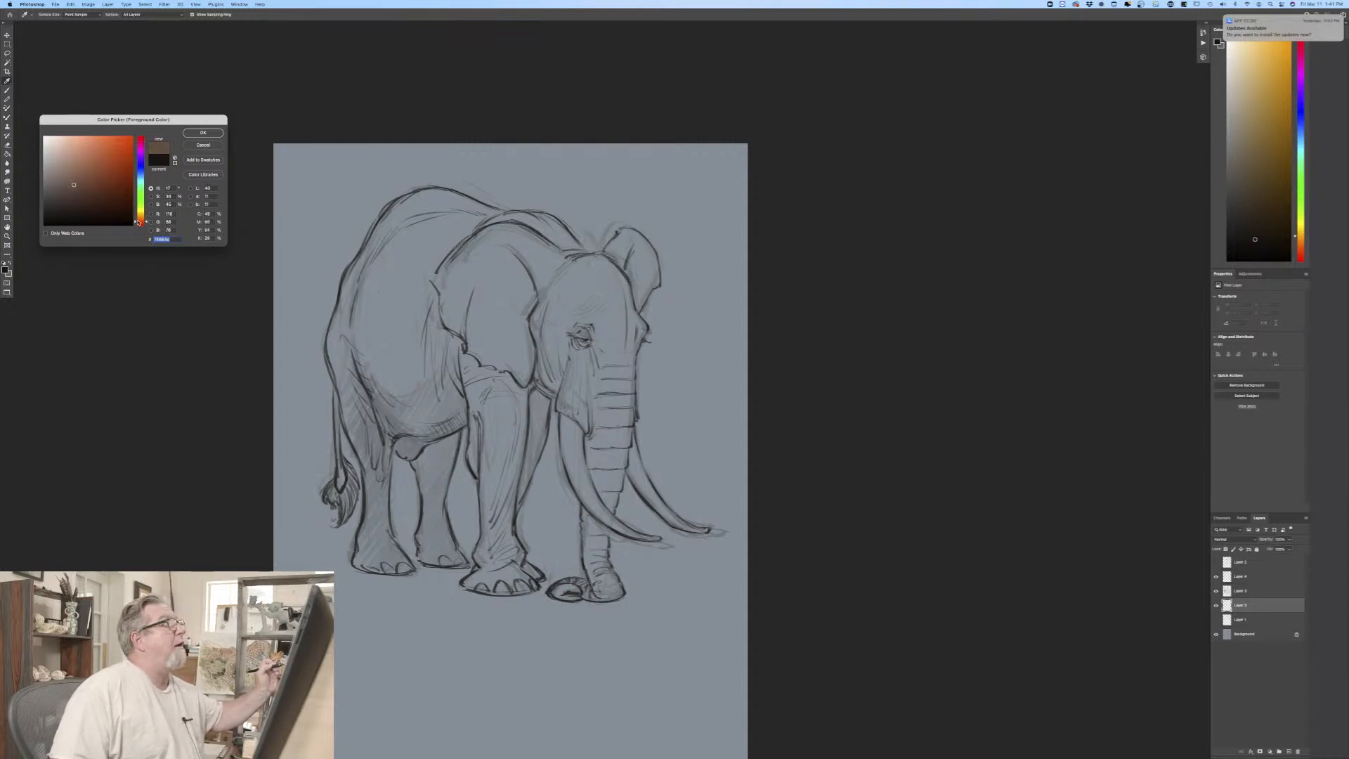
{"action": "left_click_drag", "start_coordinate": [138, 218], "coordinate": [137, 215]}
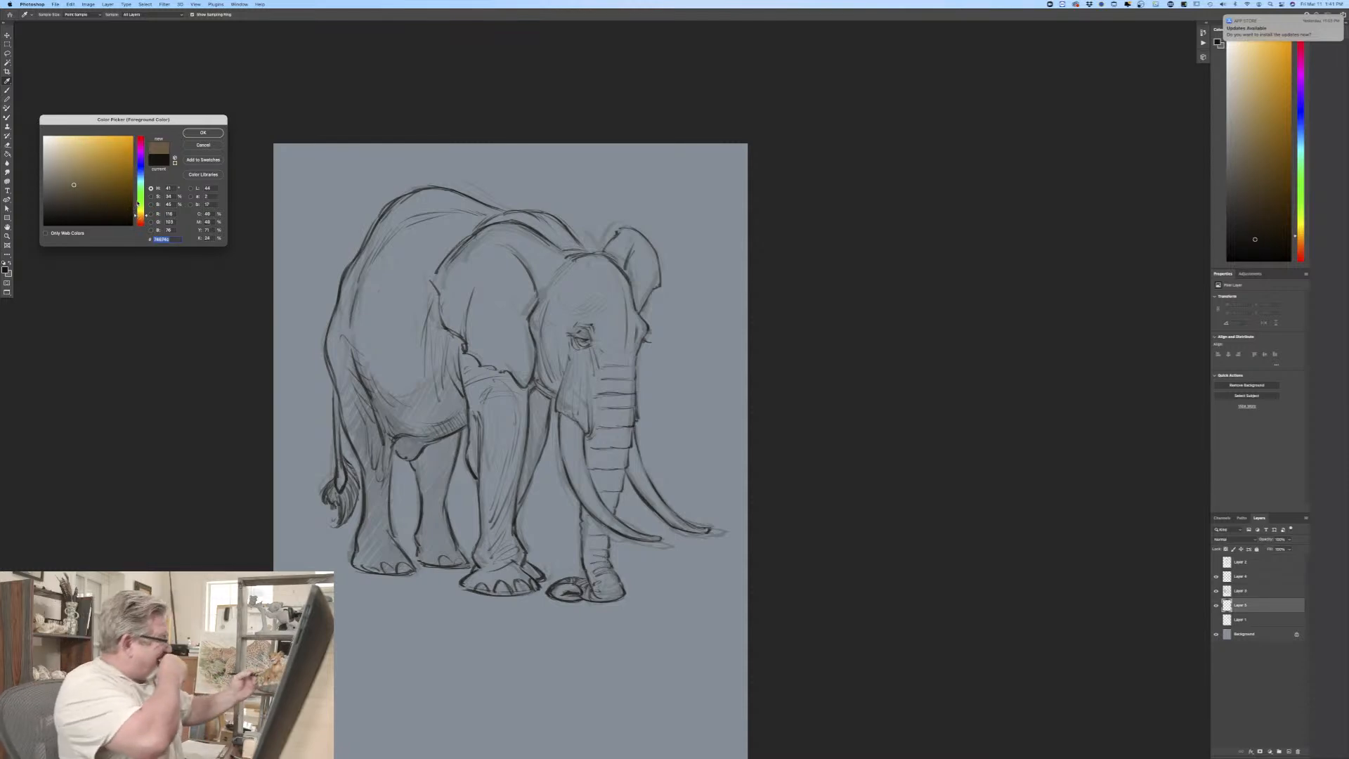
{"action": "left_click_drag", "start_coordinate": [140, 218], "coordinate": [140, 220]}
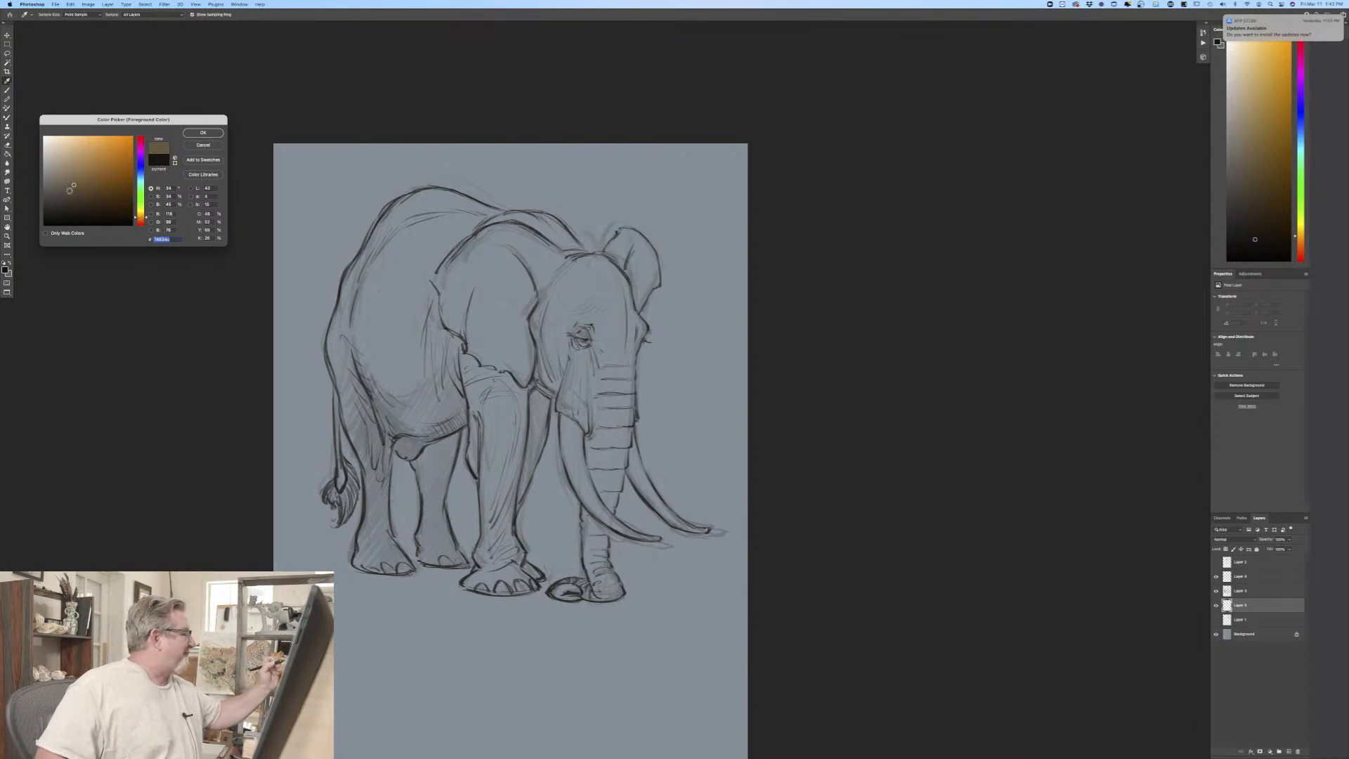
{"action": "left_click_drag", "start_coordinate": [73, 185], "coordinate": [68, 191]}
{"action": "key", "text": "Return"}
{"action": "key", "text": "v"}
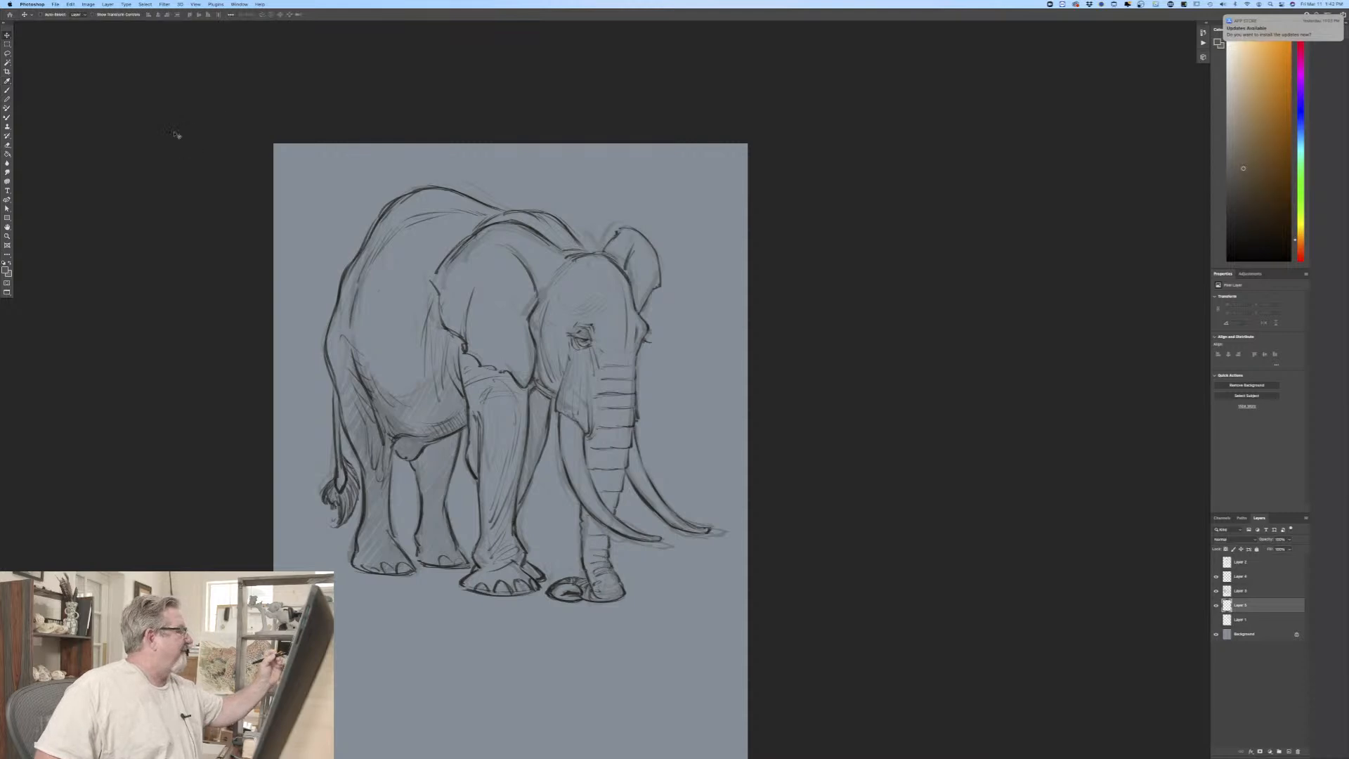
Step: With a hard round brush, block in the head, ears, back and near hind leg in flat brown
{"action": "left_click", "coordinate": [8, 90]}
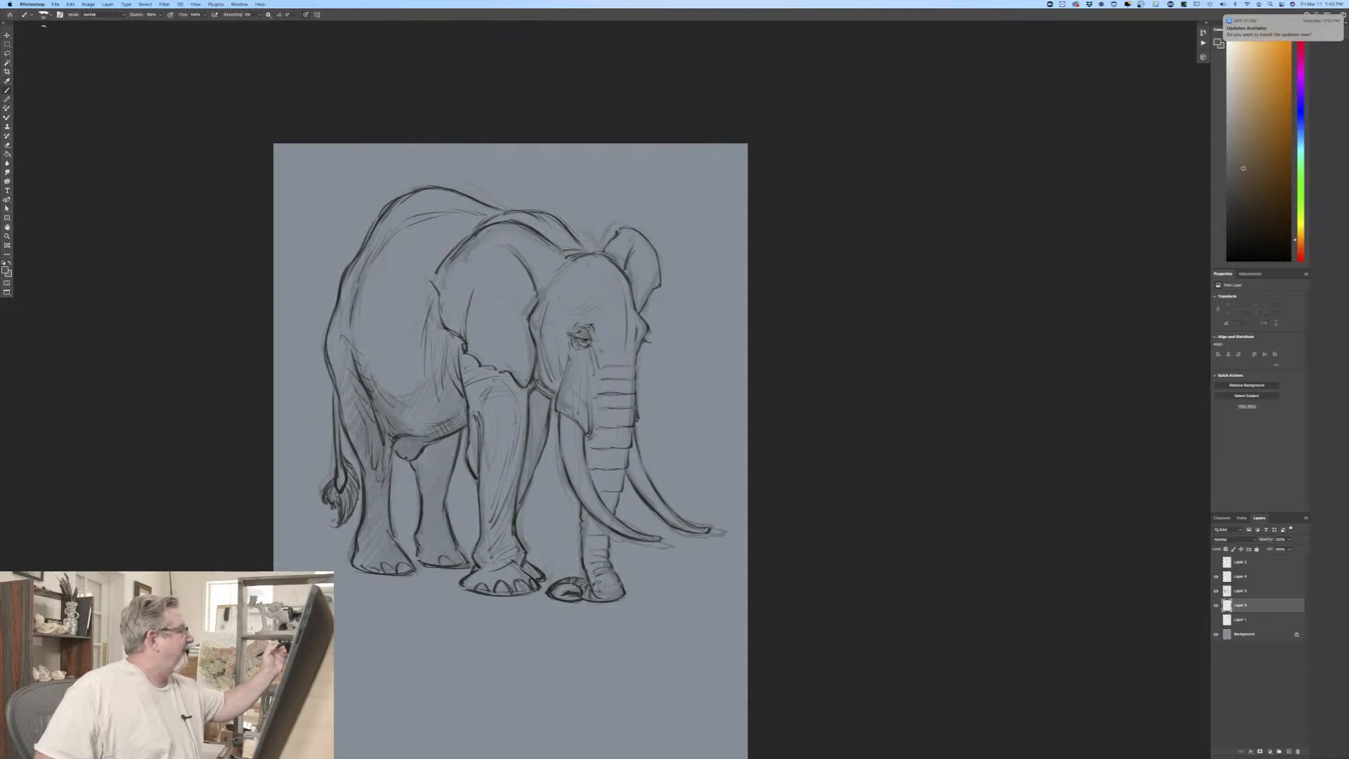
{"action": "left_click", "coordinate": [44, 15]}
{"action": "left_click", "coordinate": [45, 281]}
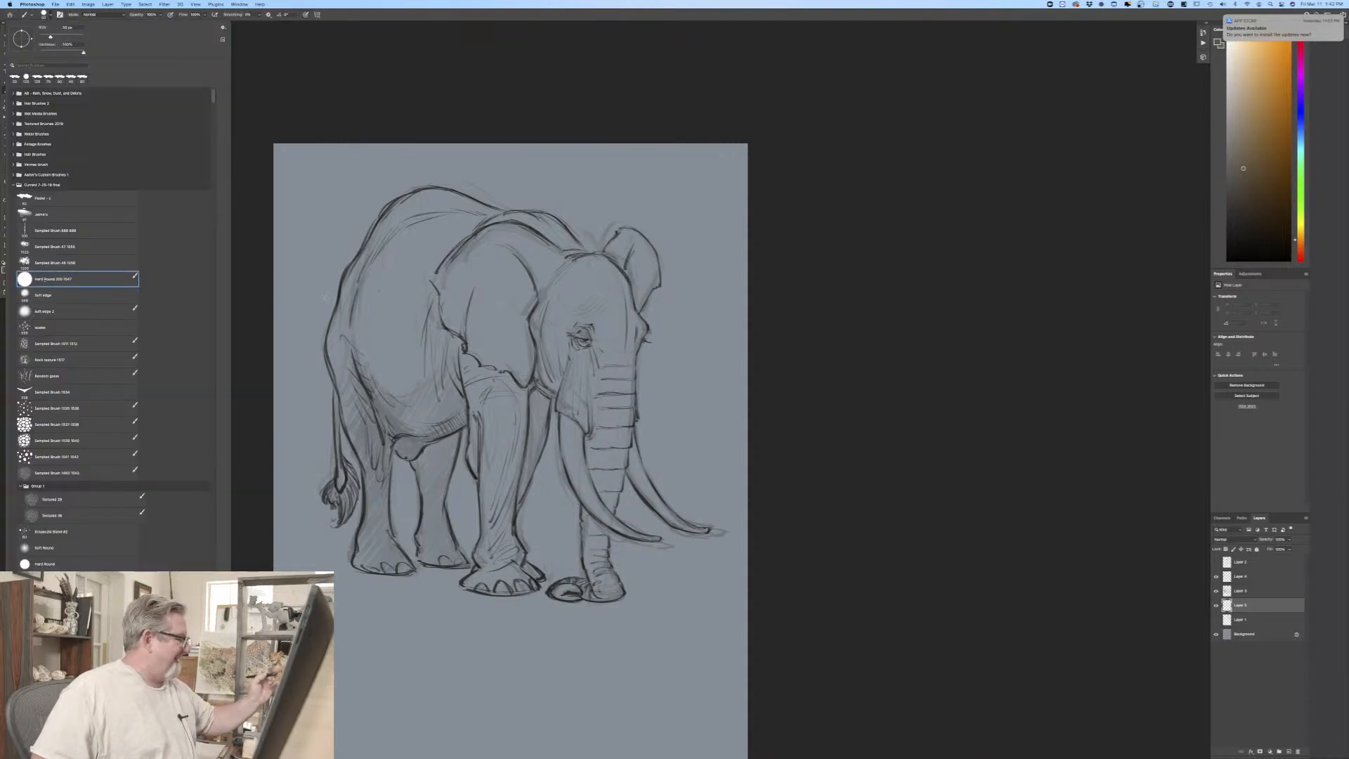
{"action": "key", "text": "Return"}
{"action": "key", "text": "super+plus"}
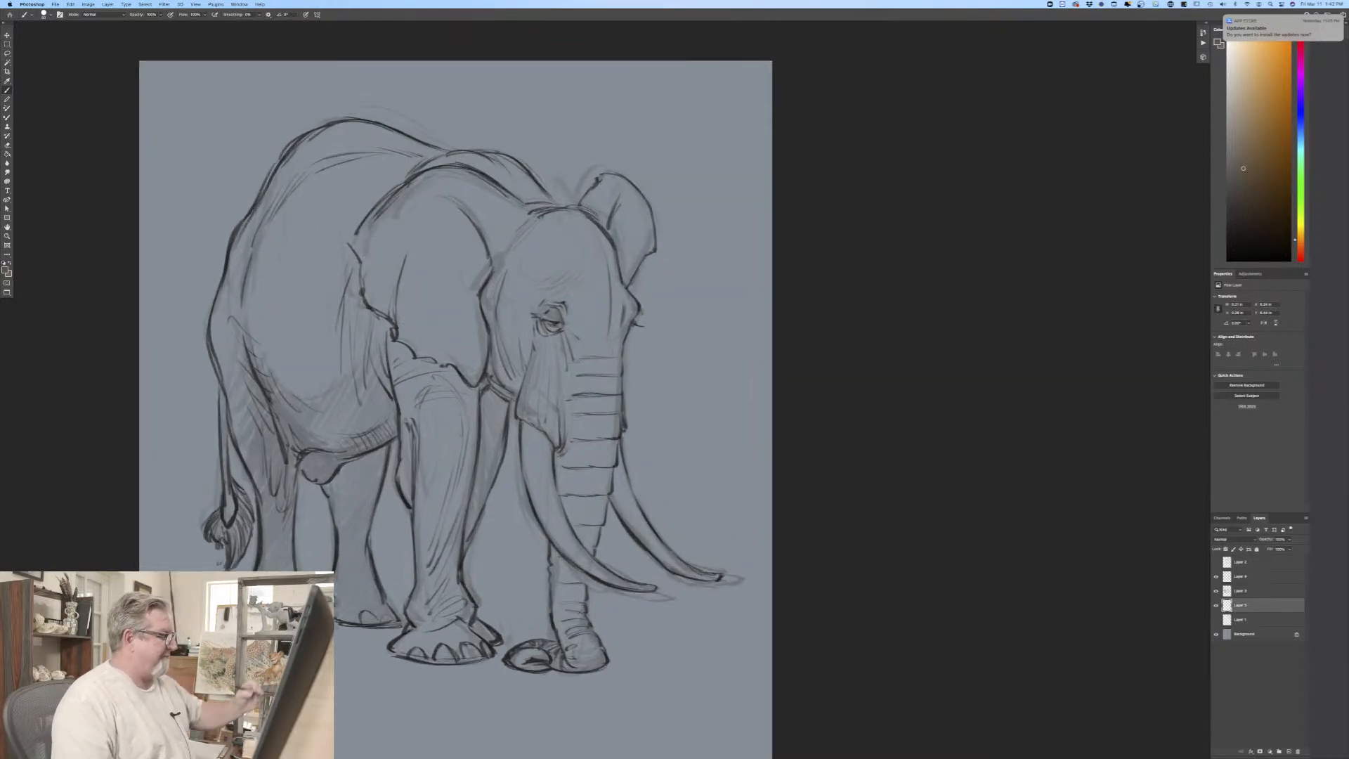
{"action": "mouse_move", "coordinate": [387, 224]}
{"action": "left_mouse_down"}
{"action": "mouse_move", "coordinate": [401, 367]}
{"action": "mouse_move", "coordinate": [324, 288]}
{"action": "mouse_move", "coordinate": [320, 376]}
{"action": "mouse_move", "coordinate": [327, 188]}
{"action": "mouse_move", "coordinate": [348, 179]}
{"action": "mouse_move", "coordinate": [455, 295]}
{"action": "mouse_move", "coordinate": [559, 260]}
{"action": "left_mouse_up"}
{"action": "mouse_move", "coordinate": [461, 170]}
{"action": "left_mouse_down"}
{"action": "mouse_move", "coordinate": [511, 167]}
{"action": "mouse_move", "coordinate": [590, 253]}
{"action": "mouse_move", "coordinate": [526, 196]}
{"action": "mouse_move", "coordinate": [573, 283]}
{"action": "mouse_move", "coordinate": [566, 232]}
{"action": "mouse_move", "coordinate": [591, 249]}
{"action": "mouse_move", "coordinate": [564, 218]}
{"action": "mouse_move", "coordinate": [606, 180]}
{"action": "mouse_move", "coordinate": [635, 199]}
{"action": "mouse_move", "coordinate": [647, 243]}
{"action": "mouse_move", "coordinate": [605, 301]}
{"action": "mouse_move", "coordinate": [634, 218]}
{"action": "mouse_move", "coordinate": [590, 257]}
{"action": "mouse_move", "coordinate": [591, 223]}
{"action": "mouse_move", "coordinate": [600, 318]}
{"action": "mouse_move", "coordinate": [614, 291]}
{"action": "mouse_move", "coordinate": [629, 306]}
{"action": "mouse_move", "coordinate": [620, 326]}
{"action": "mouse_move", "coordinate": [594, 330]}
{"action": "mouse_move", "coordinate": [574, 277]}
{"action": "mouse_move", "coordinate": [524, 351]}
{"action": "mouse_move", "coordinate": [446, 272]}
{"action": "mouse_move", "coordinate": [443, 344]}
{"action": "mouse_move", "coordinate": [421, 323]}
{"action": "left_mouse_up"}
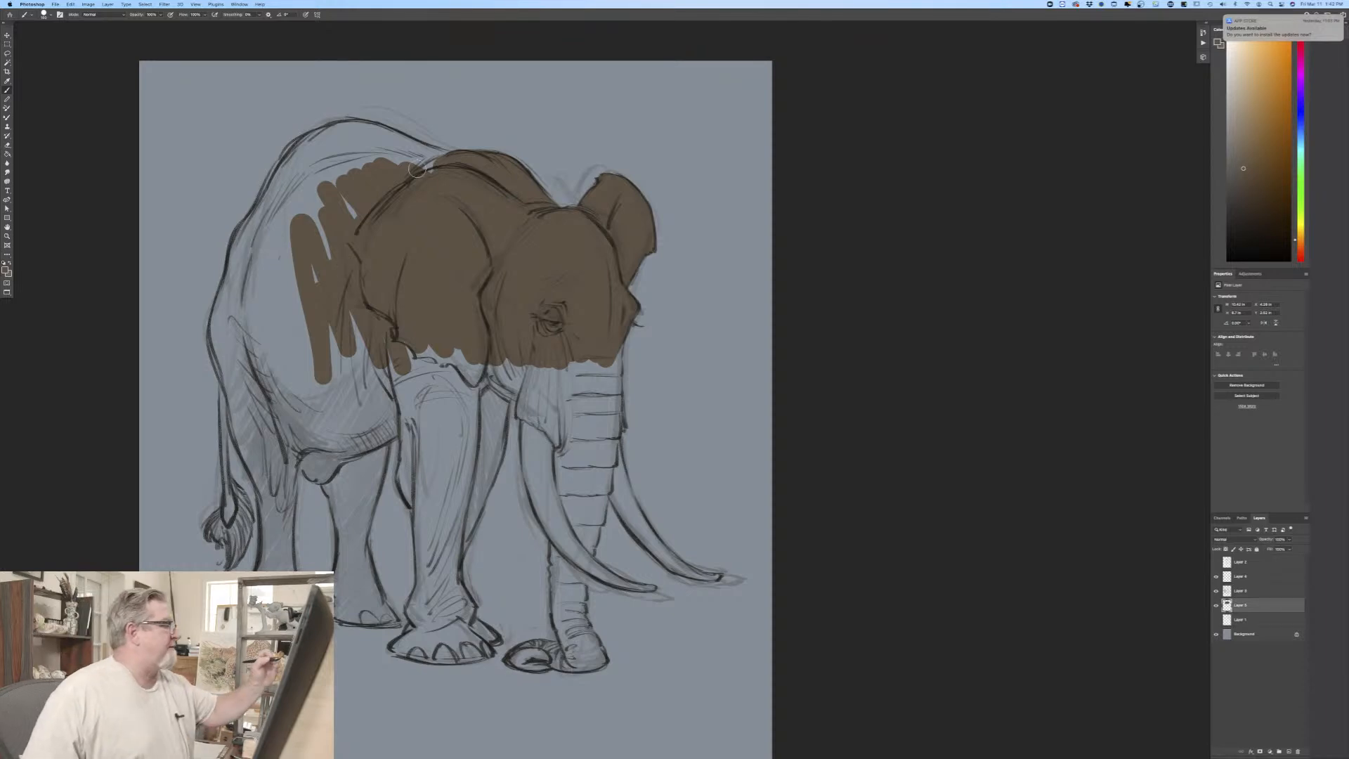
{"action": "mouse_move", "coordinate": [417, 169]}
{"action": "left_mouse_down"}
{"action": "mouse_move", "coordinate": [462, 162]}
{"action": "mouse_move", "coordinate": [369, 130]}
{"action": "mouse_move", "coordinate": [312, 143]}
{"action": "mouse_move", "coordinate": [419, 164]}
{"action": "mouse_move", "coordinate": [338, 168]}
{"action": "mouse_move", "coordinate": [333, 203]}
{"action": "mouse_move", "coordinate": [310, 170]}
{"action": "mouse_move", "coordinate": [326, 207]}
{"action": "mouse_move", "coordinate": [325, 292]}
{"action": "mouse_move", "coordinate": [312, 146]}
{"action": "mouse_move", "coordinate": [243, 237]}
{"action": "mouse_move", "coordinate": [242, 266]}
{"action": "mouse_move", "coordinate": [274, 226]}
{"action": "mouse_move", "coordinate": [284, 328]}
{"action": "mouse_move", "coordinate": [287, 293]}
{"action": "mouse_move", "coordinate": [266, 287]}
{"action": "mouse_move", "coordinate": [249, 338]}
{"action": "mouse_move", "coordinate": [227, 325]}
{"action": "mouse_move", "coordinate": [229, 287]}
{"action": "mouse_move", "coordinate": [219, 338]}
{"action": "mouse_move", "coordinate": [219, 322]}
{"action": "mouse_move", "coordinate": [246, 401]}
{"action": "mouse_move", "coordinate": [258, 363]}
{"action": "mouse_move", "coordinate": [263, 439]}
{"action": "mouse_move", "coordinate": [238, 419]}
{"action": "mouse_move", "coordinate": [270, 469]}
{"action": "mouse_move", "coordinate": [268, 404]}
{"action": "mouse_move", "coordinate": [325, 469]}
{"action": "mouse_move", "coordinate": [289, 450]}
{"action": "mouse_move", "coordinate": [285, 522]}
{"action": "mouse_move", "coordinate": [250, 451]}
{"action": "mouse_move", "coordinate": [275, 533]}
{"action": "left_mouse_up"}
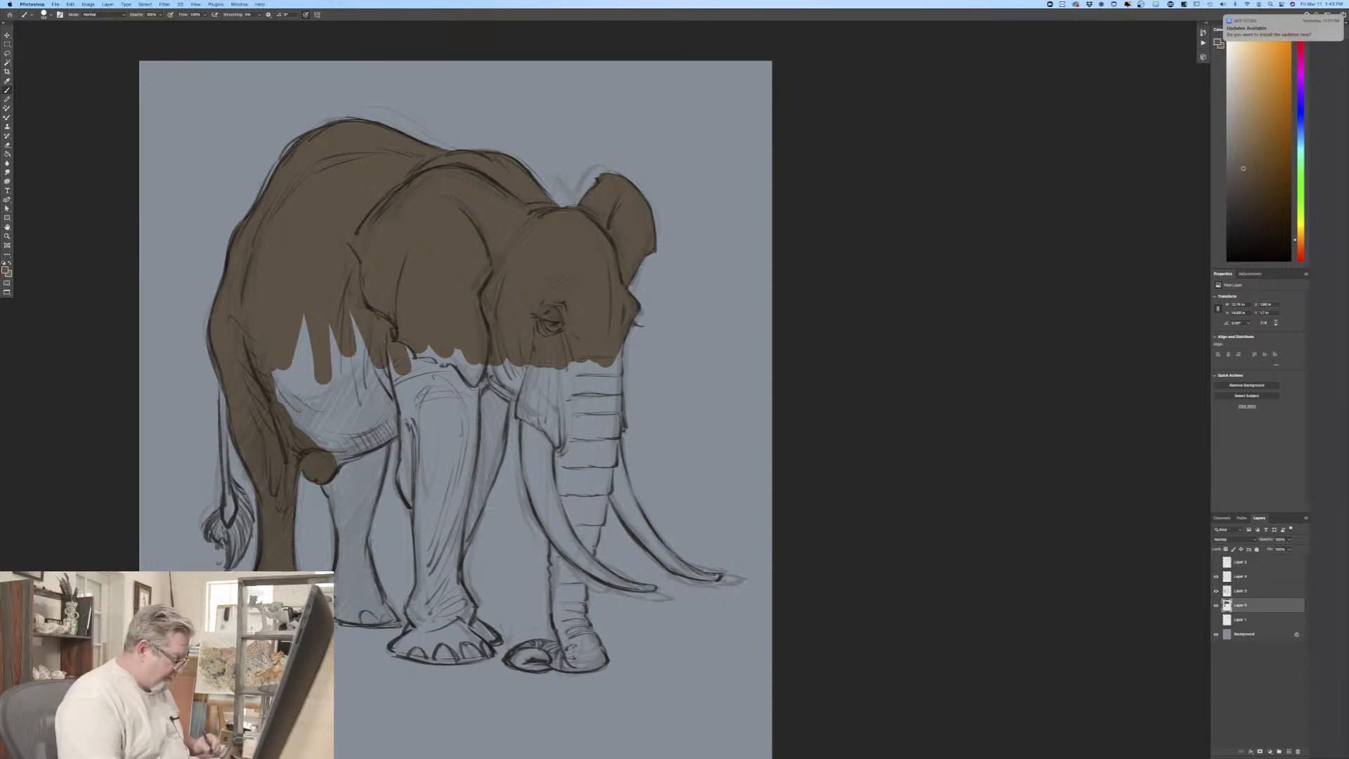
Step: Fill the belly, the upper front legs, the lower ear edge and the cheek with the same flat brown
{"action": "left_click_drag", "start_coordinate": [380, 688], "coordinate": [539, 654]}
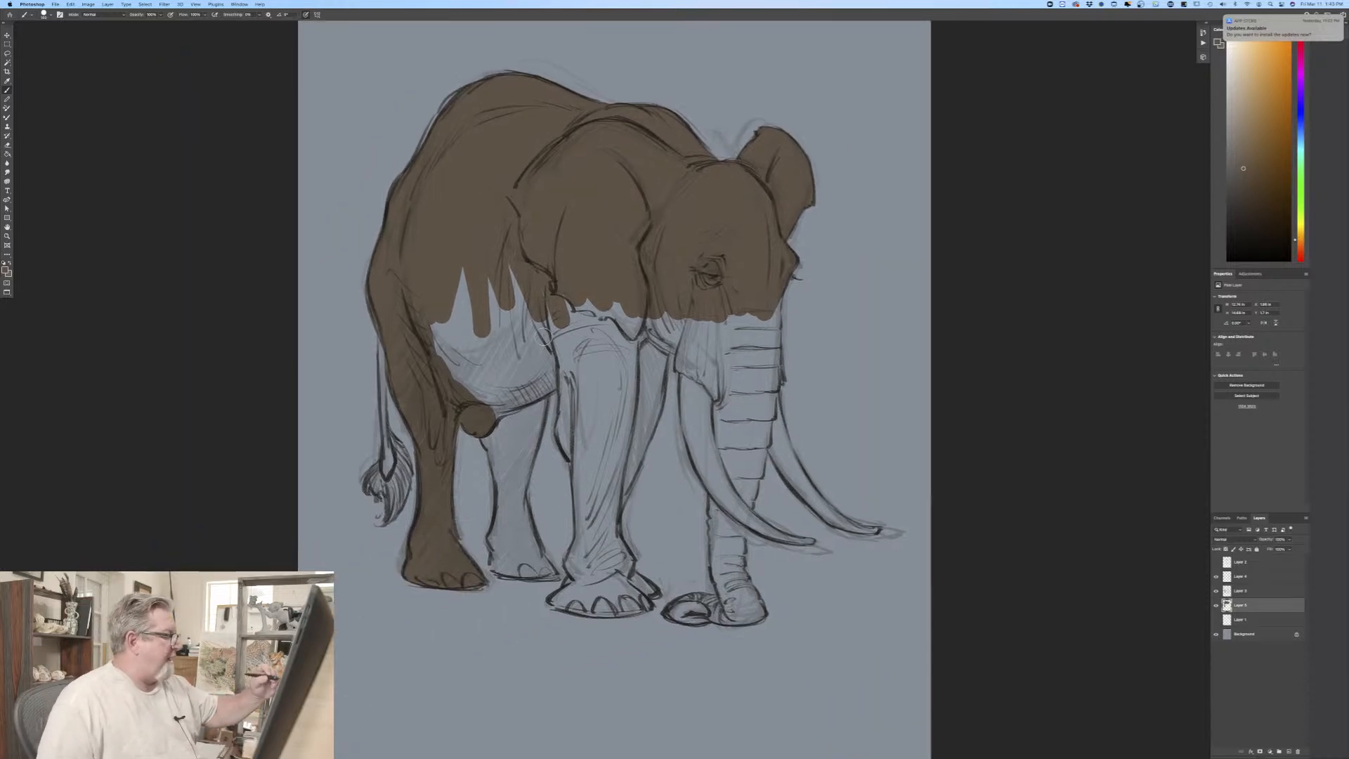
{"action": "mouse_move", "coordinate": [547, 320]}
{"action": "left_mouse_down"}
{"action": "mouse_move", "coordinate": [557, 384]}
{"action": "mouse_move", "coordinate": [530, 390]}
{"action": "mouse_move", "coordinate": [551, 320]}
{"action": "mouse_move", "coordinate": [486, 401]}
{"action": "mouse_move", "coordinate": [461, 264]}
{"action": "mouse_move", "coordinate": [453, 374]}
{"action": "mouse_move", "coordinate": [438, 344]}
{"action": "left_mouse_up"}
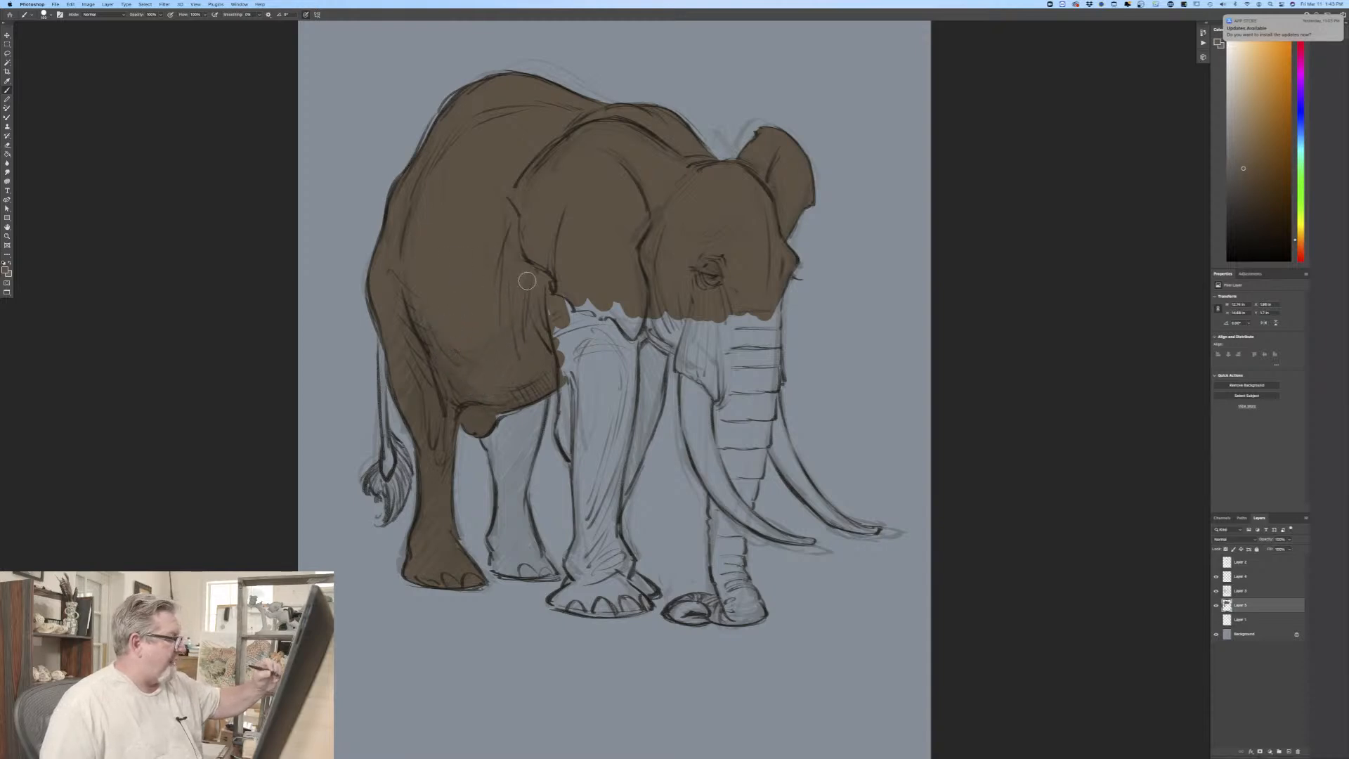
{"action": "mouse_move", "coordinate": [558, 324]}
{"action": "left_mouse_down"}
{"action": "mouse_move", "coordinate": [579, 464]}
{"action": "mouse_move", "coordinate": [574, 383]}
{"action": "mouse_move", "coordinate": [567, 441]}
{"action": "mouse_move", "coordinate": [583, 467]}
{"action": "mouse_move", "coordinate": [573, 316]}
{"action": "mouse_move", "coordinate": [586, 387]}
{"action": "mouse_move", "coordinate": [608, 303]}
{"action": "mouse_move", "coordinate": [629, 418]}
{"action": "mouse_move", "coordinate": [654, 428]}
{"action": "mouse_move", "coordinate": [664, 351]}
{"action": "mouse_move", "coordinate": [604, 528]}
{"action": "mouse_move", "coordinate": [621, 412]}
{"action": "mouse_move", "coordinate": [603, 496]}
{"action": "mouse_move", "coordinate": [583, 456]}
{"action": "mouse_move", "coordinate": [586, 299]}
{"action": "left_mouse_up"}
{"action": "mouse_move", "coordinate": [659, 320]}
{"action": "left_mouse_down"}
{"action": "mouse_move", "coordinate": [688, 351]}
{"action": "mouse_move", "coordinate": [668, 328]}
{"action": "mouse_move", "coordinate": [691, 356]}
{"action": "mouse_move", "coordinate": [703, 308]}
{"action": "mouse_move", "coordinate": [721, 374]}
{"action": "mouse_move", "coordinate": [776, 290]}
{"action": "mouse_move", "coordinate": [771, 326]}
{"action": "mouse_move", "coordinate": [754, 323]}
{"action": "mouse_move", "coordinate": [754, 365]}
{"action": "left_mouse_up"}
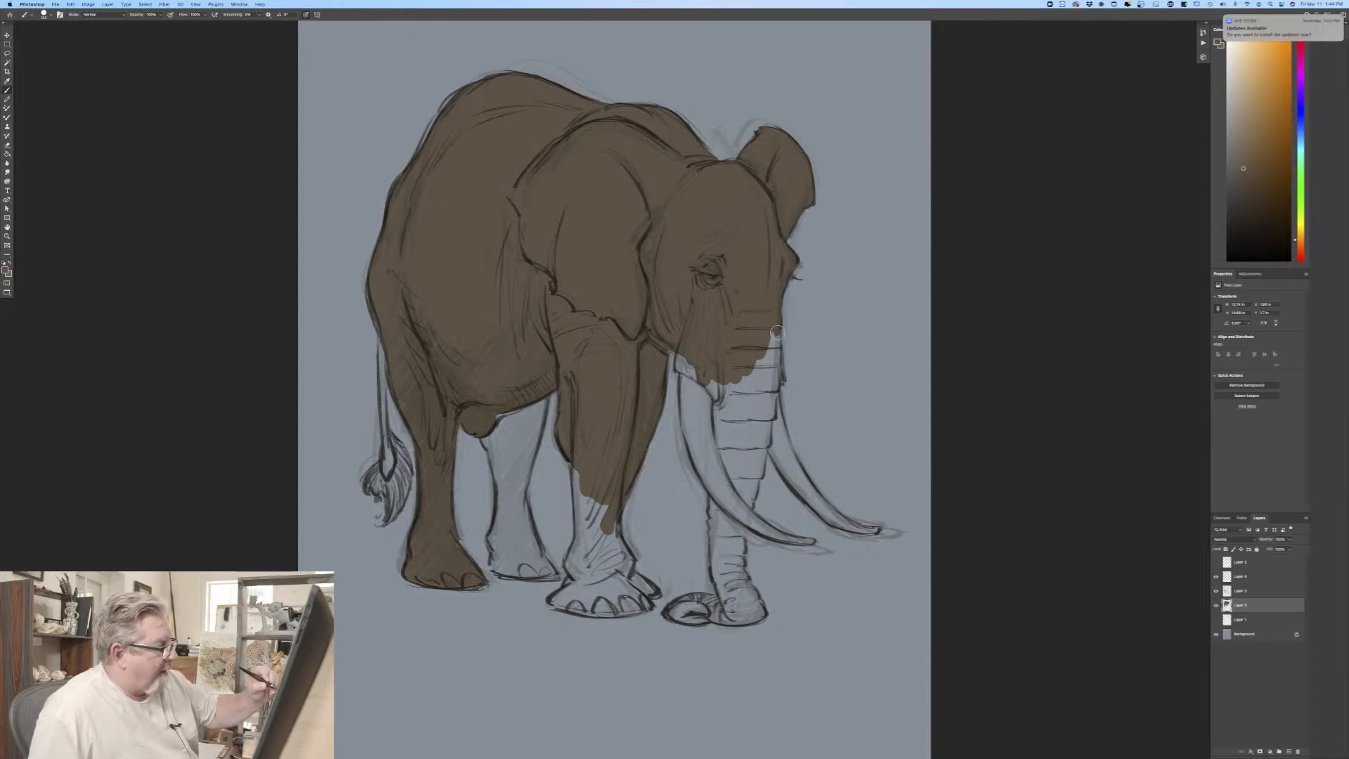
Step: Fill the upper trunk with flat brown from the face down to where the near tusk crosses it
{"action": "left_click_drag", "start_coordinate": [776, 345], "coordinate": [778, 368]}
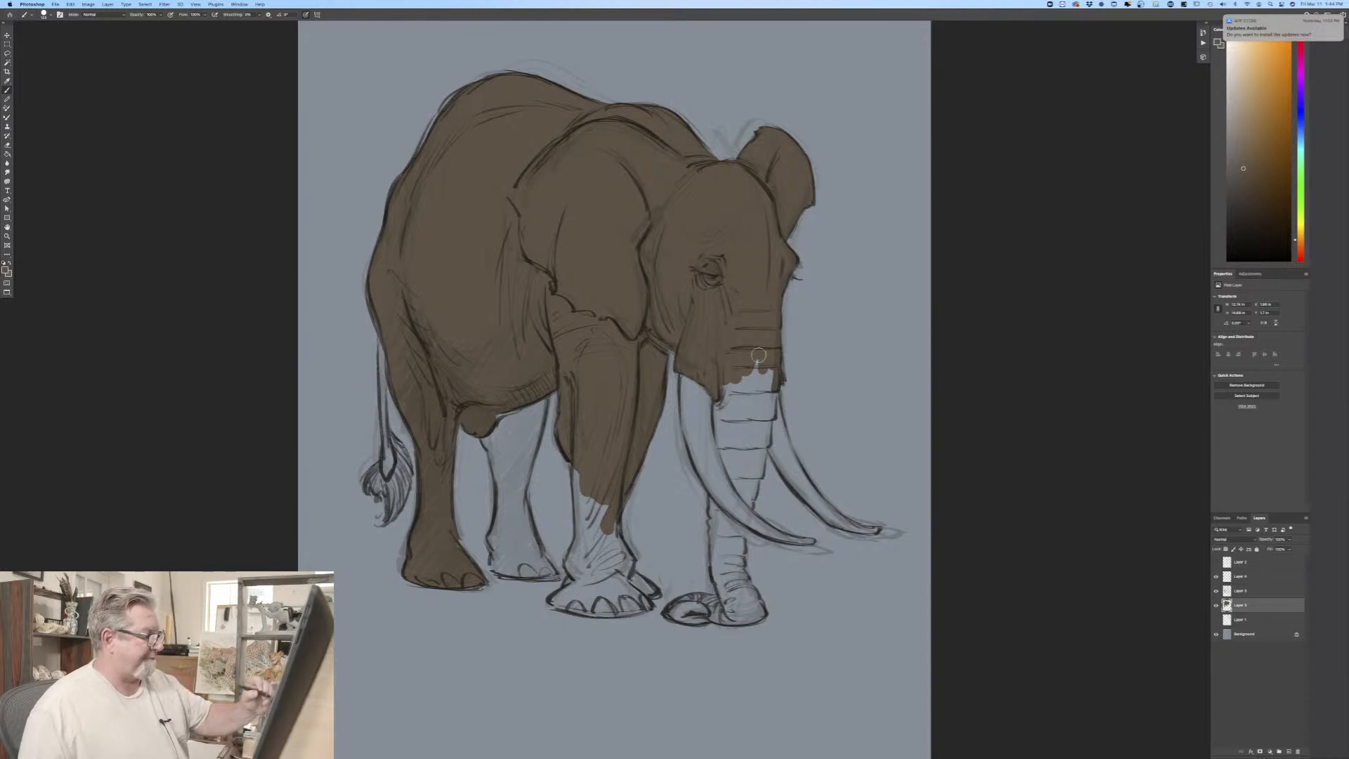
{"action": "left_click_drag", "start_coordinate": [759, 355], "coordinate": [751, 443]}
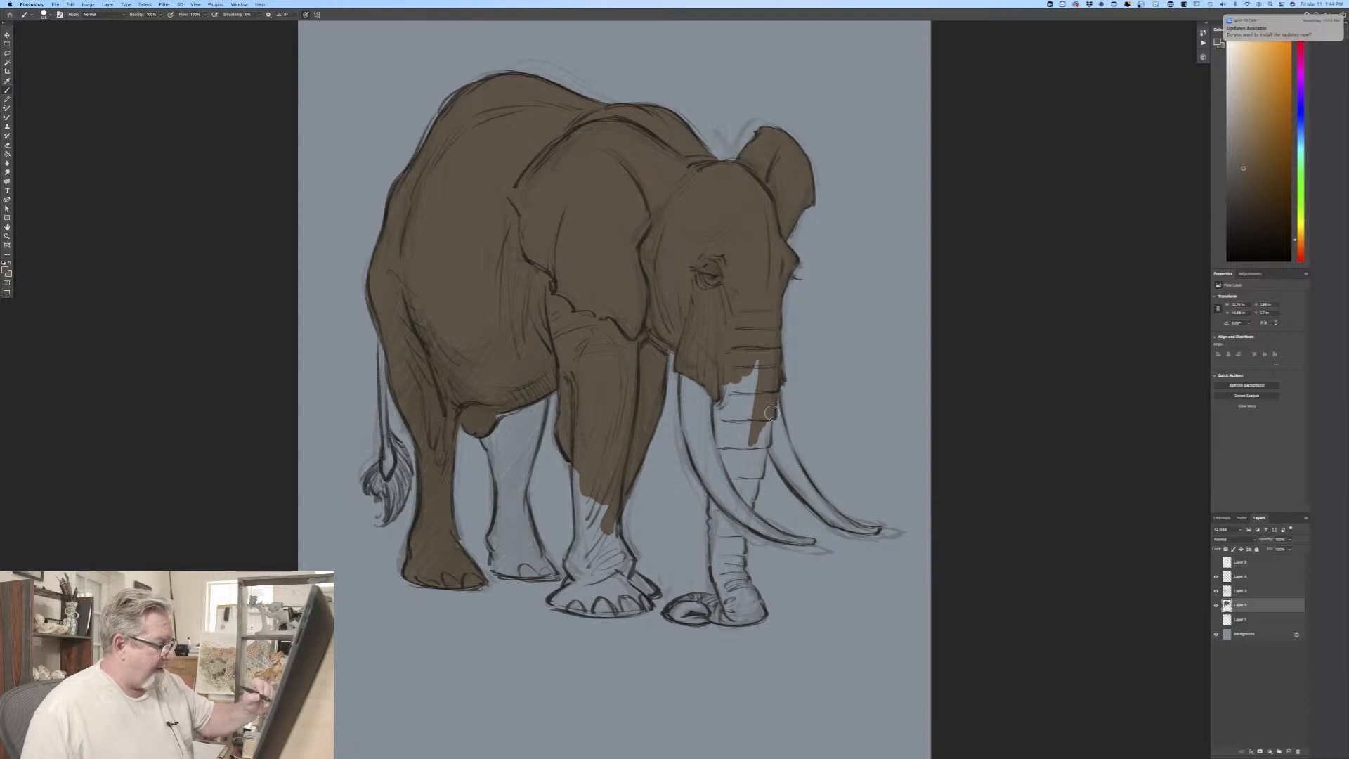
{"action": "left_click_drag", "start_coordinate": [767, 422], "coordinate": [767, 439]}
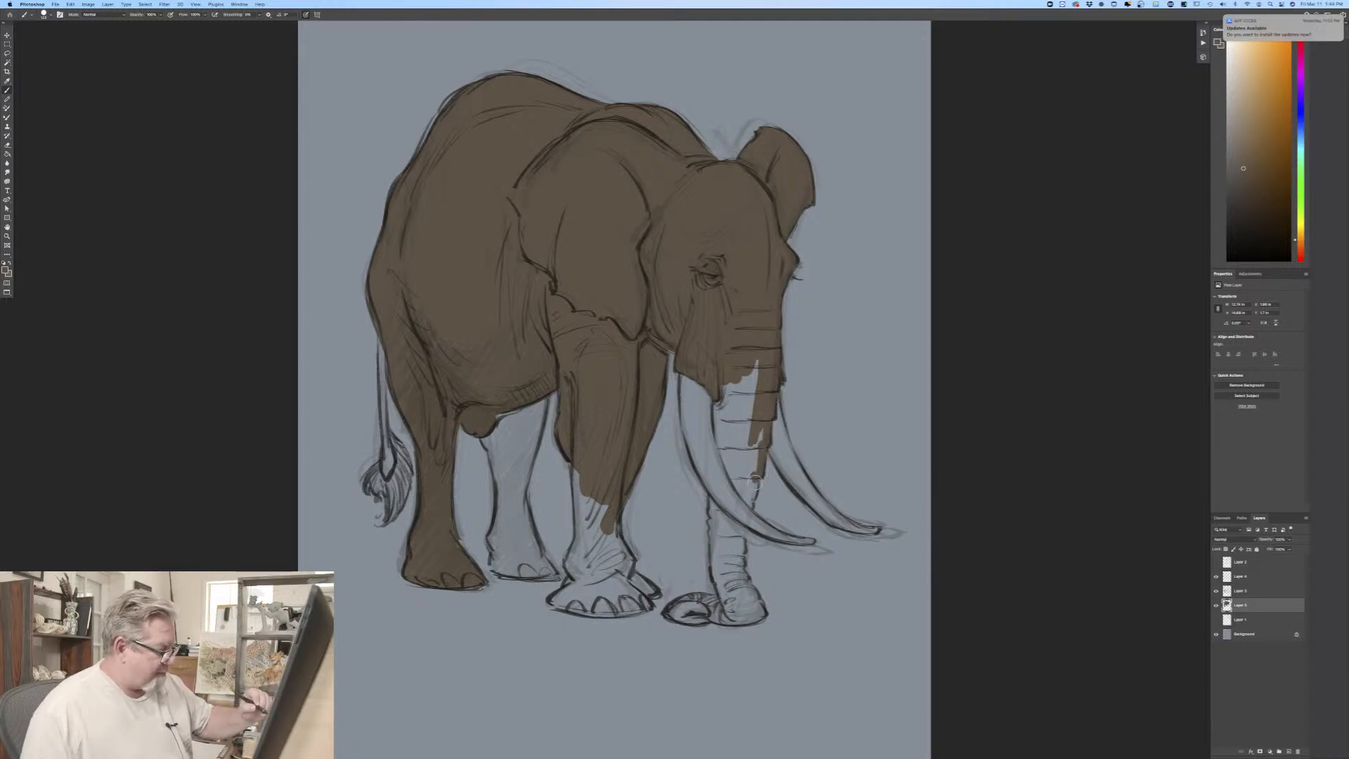
{"action": "mouse_move", "coordinate": [756, 480]}
{"action": "left_mouse_down"}
{"action": "mouse_move", "coordinate": [715, 440]}
{"action": "mouse_move", "coordinate": [730, 361]}
{"action": "mouse_move", "coordinate": [753, 416]}
{"action": "mouse_move", "coordinate": [761, 403]}
{"action": "mouse_move", "coordinate": [746, 485]}
{"action": "left_mouse_up"}
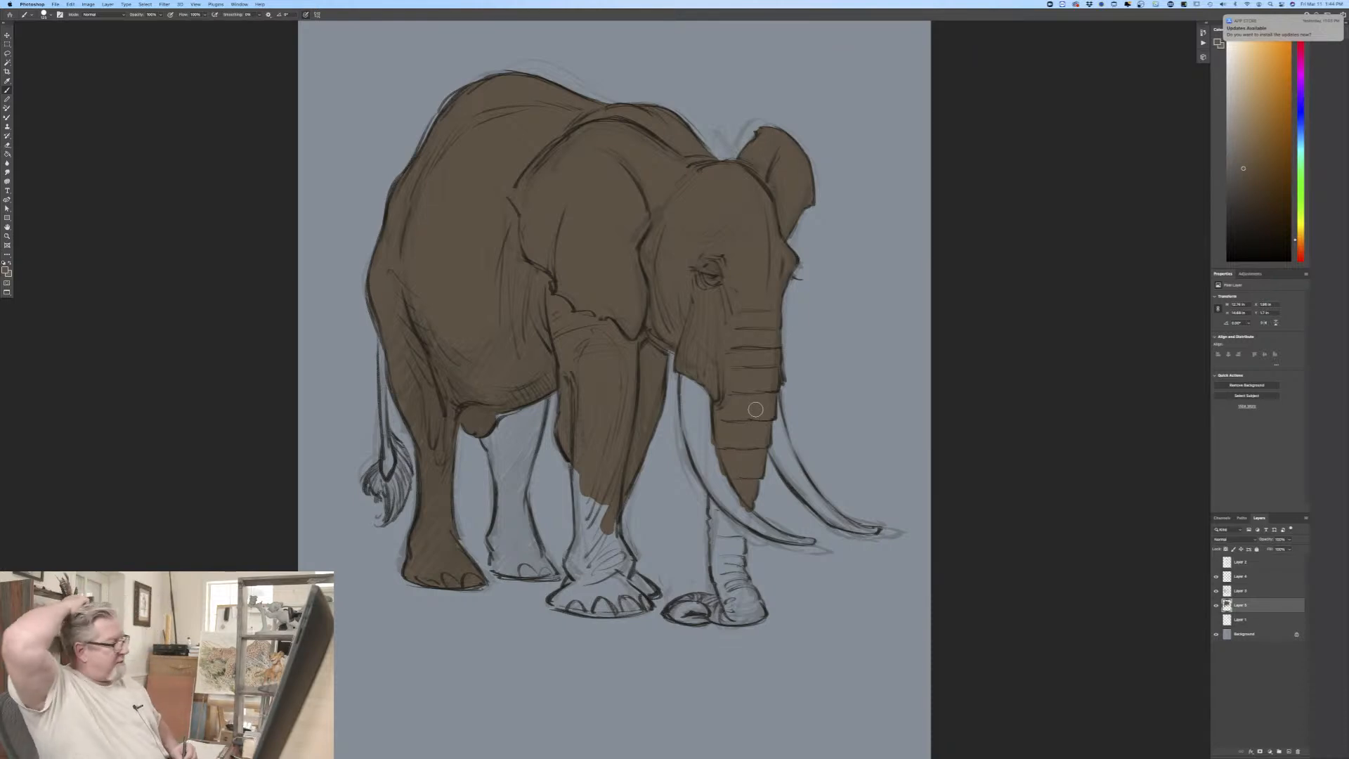
Step: Fill the far hind leg, the lower front leg and feet, and the lower trunk with its curled tip in flat brown
{"action": "mouse_move", "coordinate": [536, 400]}
{"action": "left_mouse_down"}
{"action": "mouse_move", "coordinate": [515, 453]}
{"action": "mouse_move", "coordinate": [500, 403]}
{"action": "mouse_move", "coordinate": [504, 465]}
{"action": "mouse_move", "coordinate": [483, 429]}
{"action": "mouse_move", "coordinate": [530, 438]}
{"action": "mouse_move", "coordinate": [512, 510]}
{"action": "mouse_move", "coordinate": [506, 450]}
{"action": "mouse_move", "coordinate": [490, 434]}
{"action": "mouse_move", "coordinate": [493, 538]}
{"action": "mouse_move", "coordinate": [496, 560]}
{"action": "mouse_move", "coordinate": [507, 527]}
{"action": "mouse_move", "coordinate": [552, 573]}
{"action": "mouse_move", "coordinate": [531, 554]}
{"action": "mouse_move", "coordinate": [536, 567]}
{"action": "mouse_move", "coordinate": [494, 568]}
{"action": "left_mouse_up"}
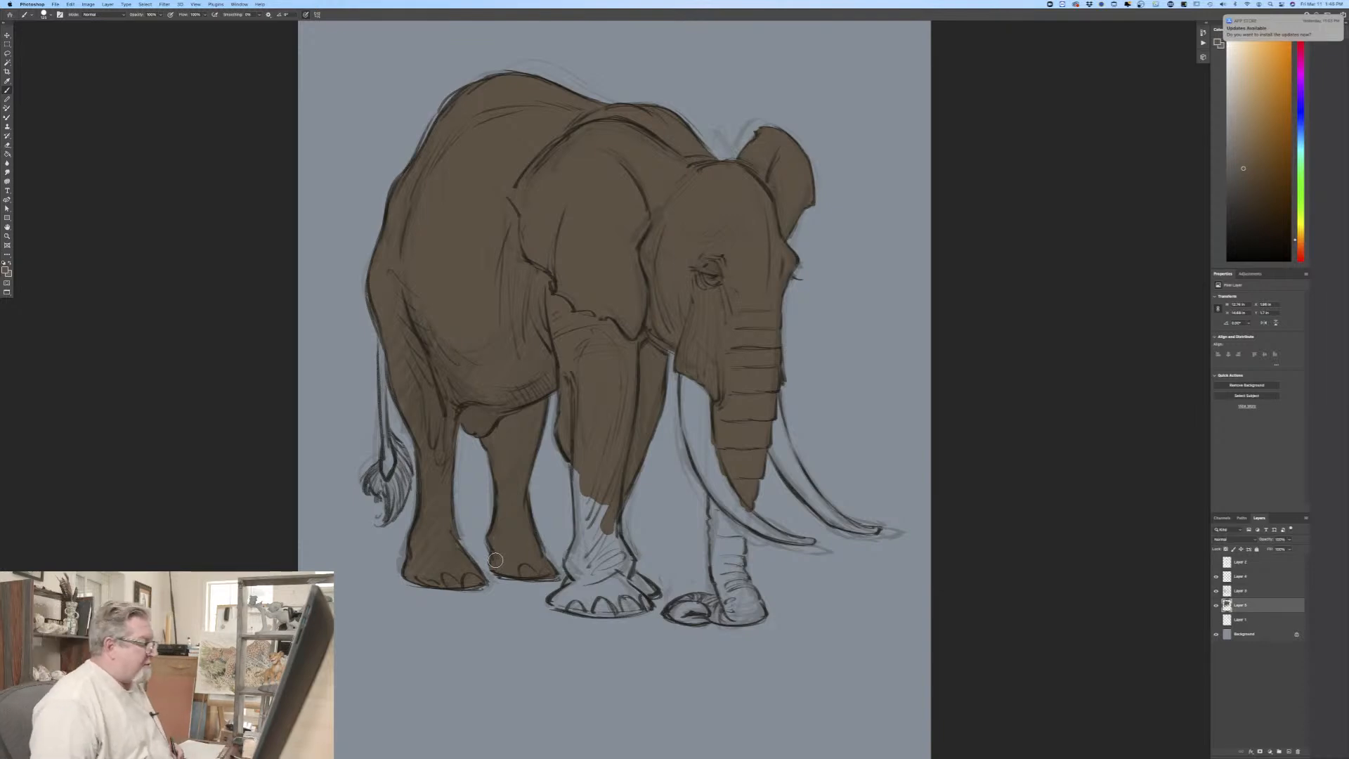
{"action": "mouse_move", "coordinate": [613, 552]}
{"action": "left_mouse_down"}
{"action": "mouse_move", "coordinate": [605, 496]}
{"action": "mouse_move", "coordinate": [588, 532]}
{"action": "mouse_move", "coordinate": [578, 469]}
{"action": "mouse_move", "coordinate": [581, 578]}
{"action": "mouse_move", "coordinate": [566, 587]}
{"action": "mouse_move", "coordinate": [574, 553]}
{"action": "mouse_move", "coordinate": [599, 539]}
{"action": "mouse_move", "coordinate": [602, 583]}
{"action": "mouse_move", "coordinate": [616, 536]}
{"action": "mouse_move", "coordinate": [624, 574]}
{"action": "mouse_move", "coordinate": [652, 588]}
{"action": "mouse_move", "coordinate": [618, 573]}
{"action": "mouse_move", "coordinate": [642, 606]}
{"action": "mouse_move", "coordinate": [621, 609]}
{"action": "mouse_move", "coordinate": [622, 582]}
{"action": "mouse_move", "coordinate": [614, 604]}
{"action": "mouse_move", "coordinate": [586, 586]}
{"action": "mouse_move", "coordinate": [556, 602]}
{"action": "mouse_move", "coordinate": [639, 608]}
{"action": "mouse_move", "coordinate": [593, 606]}
{"action": "left_mouse_up"}
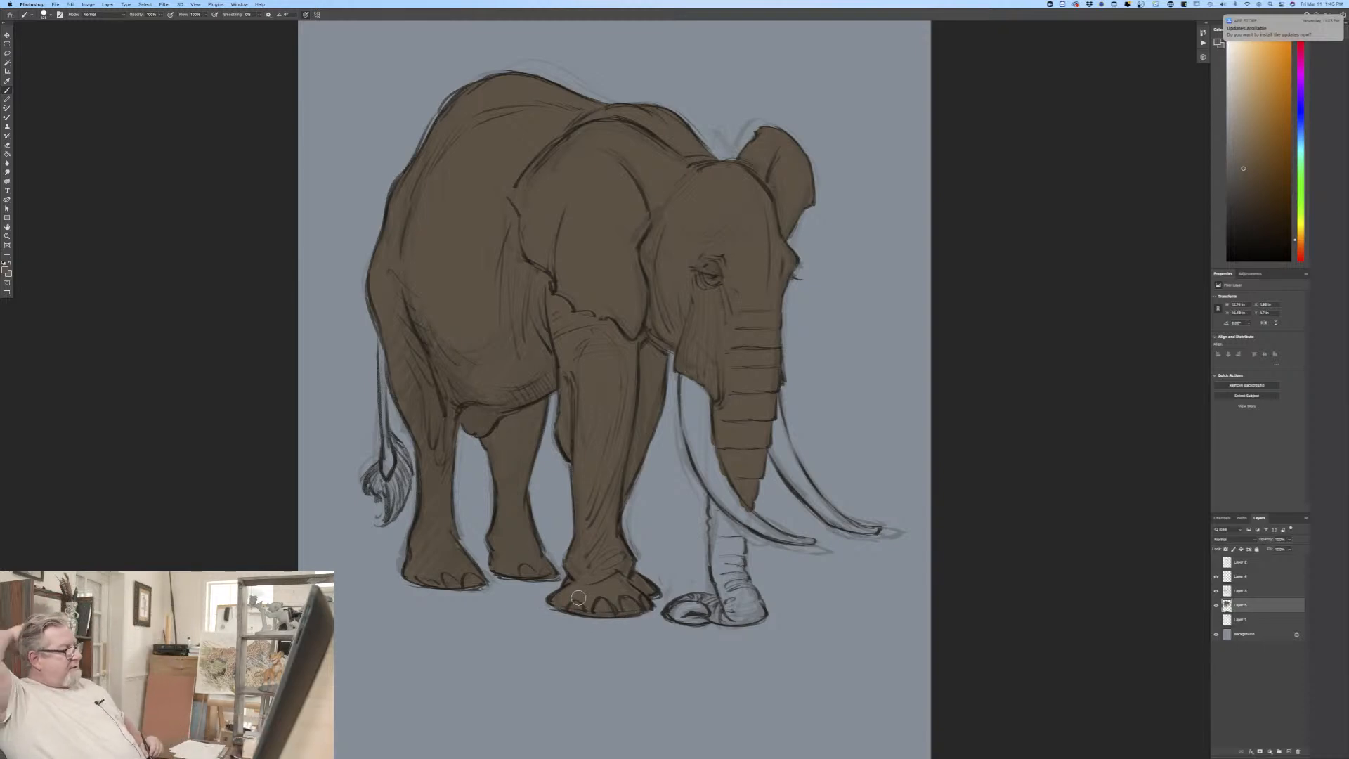
{"action": "mouse_move", "coordinate": [717, 489]}
{"action": "left_mouse_down"}
{"action": "mouse_move", "coordinate": [718, 541]}
{"action": "mouse_move", "coordinate": [715, 520]}
{"action": "mouse_move", "coordinate": [727, 551]}
{"action": "mouse_move", "coordinate": [736, 538]}
{"action": "mouse_move", "coordinate": [759, 616]}
{"action": "mouse_move", "coordinate": [713, 521]}
{"action": "mouse_move", "coordinate": [724, 584]}
{"action": "mouse_move", "coordinate": [717, 559]}
{"action": "mouse_move", "coordinate": [730, 597]}
{"action": "mouse_move", "coordinate": [749, 601]}
{"action": "mouse_move", "coordinate": [742, 617]}
{"action": "mouse_move", "coordinate": [706, 612]}
{"action": "mouse_move", "coordinate": [719, 599]}
{"action": "mouse_move", "coordinate": [669, 615]}
{"action": "mouse_move", "coordinate": [712, 600]}
{"action": "left_mouse_up"}
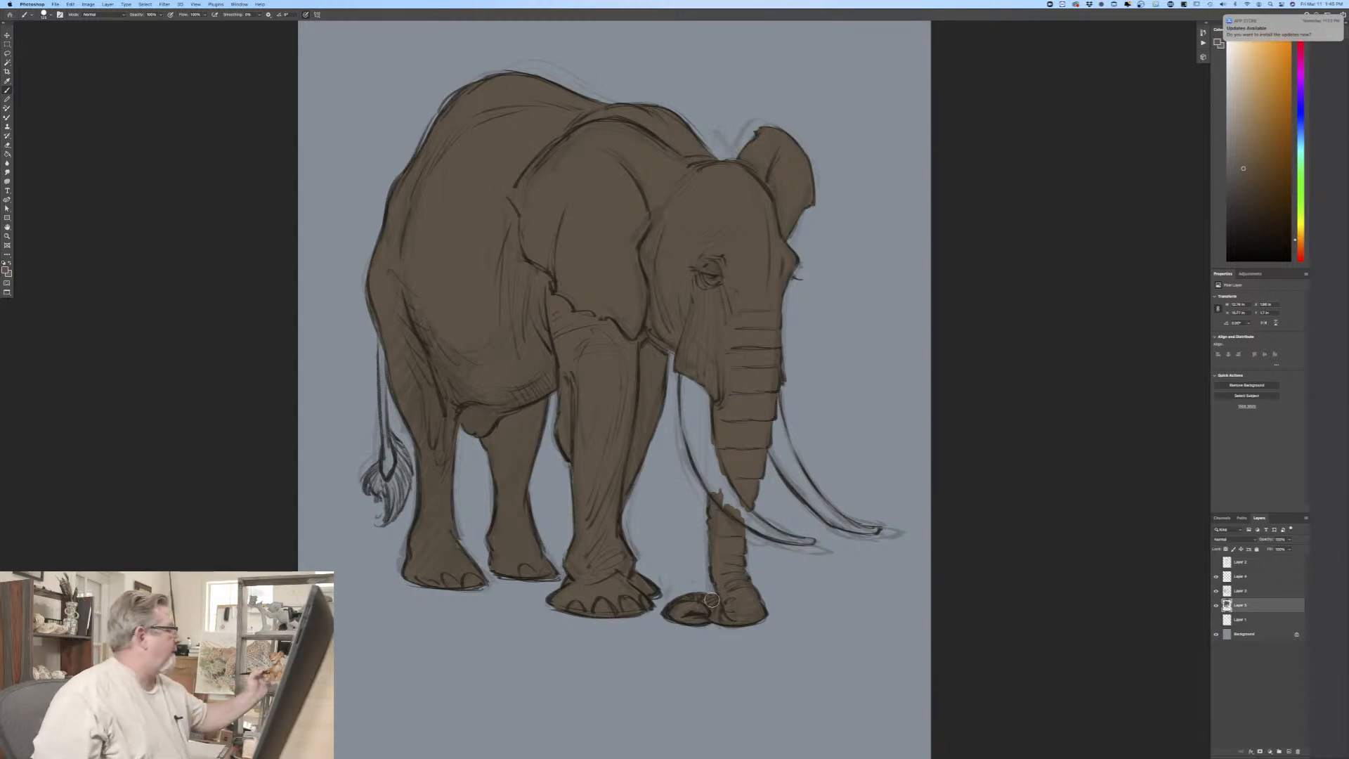
Step: Set the foreground color to a pale beige and fill both the near and far tusks down to their tips
{"action": "left_click", "coordinate": [5, 270]}
{"action": "left_click", "coordinate": [55, 157]}
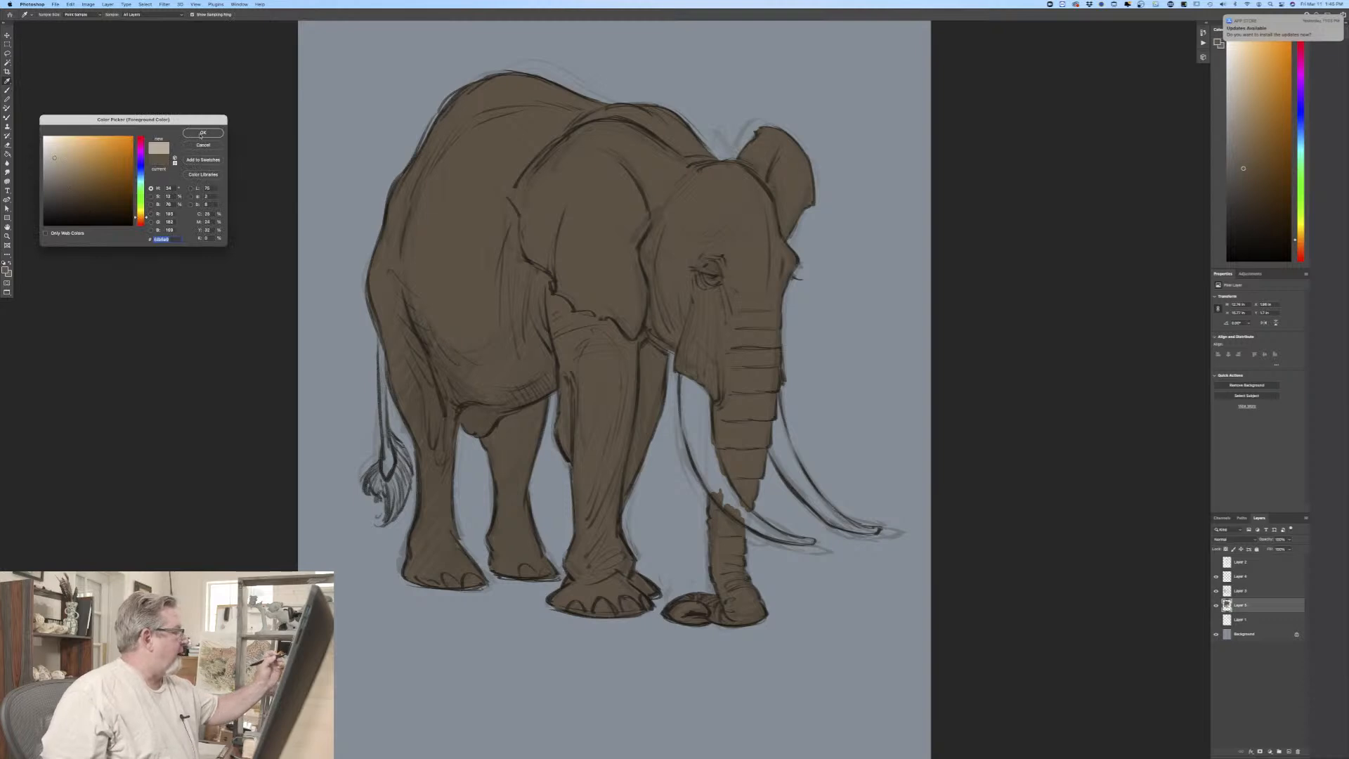
{"action": "left_click", "coordinate": [203, 133]}
{"action": "left_click_drag", "start_coordinate": [703, 396], "coordinate": [705, 434]}
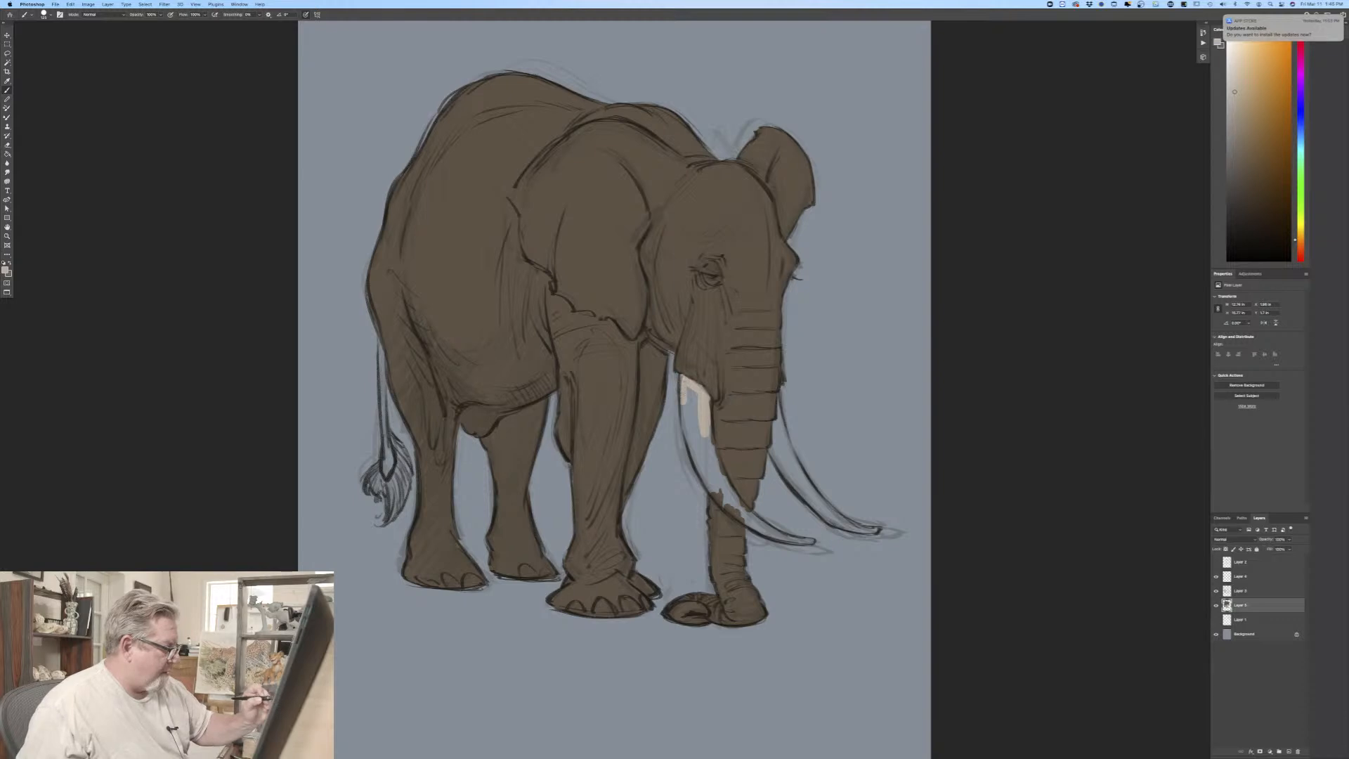
{"action": "left_click_drag", "start_coordinate": [686, 385], "coordinate": [728, 506]}
{"action": "left_click_drag", "start_coordinate": [706, 421], "coordinate": [724, 495]}
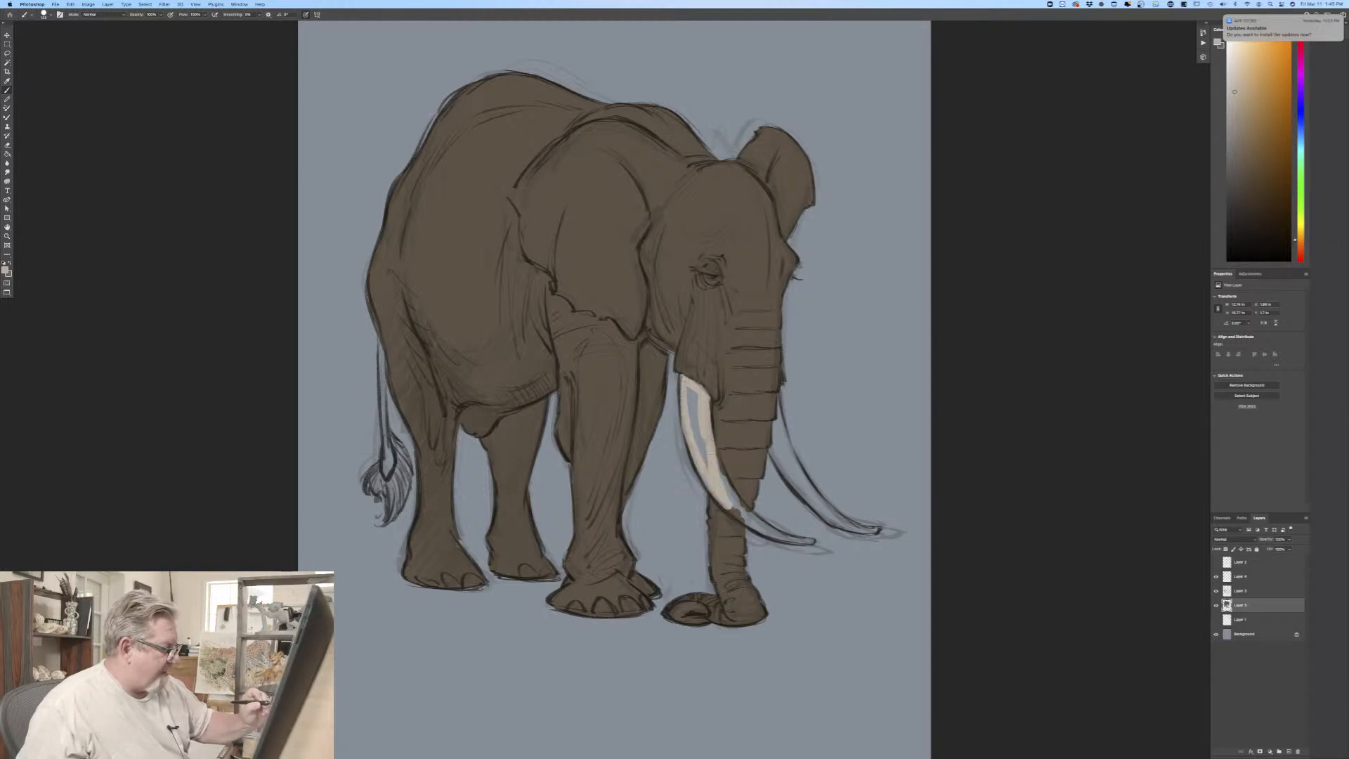
{"action": "left_click_drag", "start_coordinate": [696, 406], "coordinate": [704, 468]}
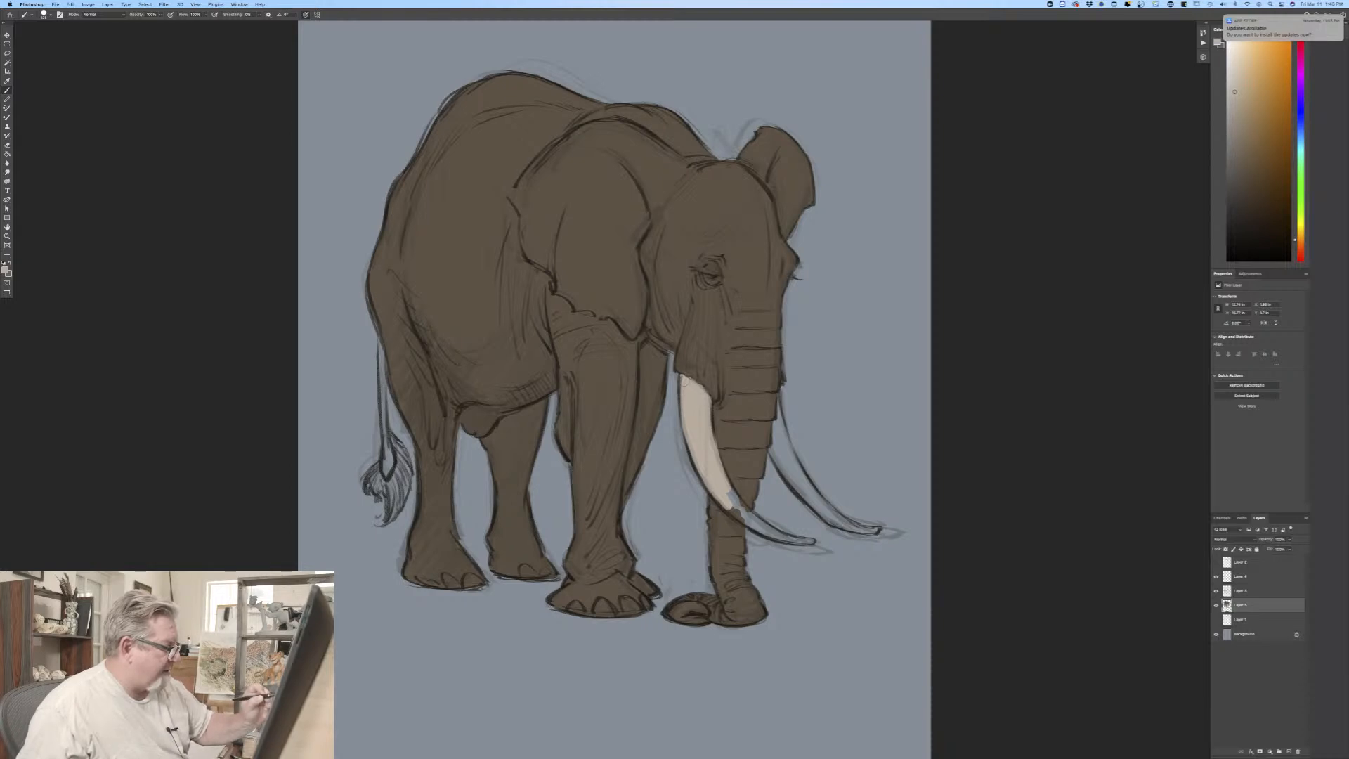
{"action": "left_click_drag", "start_coordinate": [732, 494], "coordinate": [742, 508]}
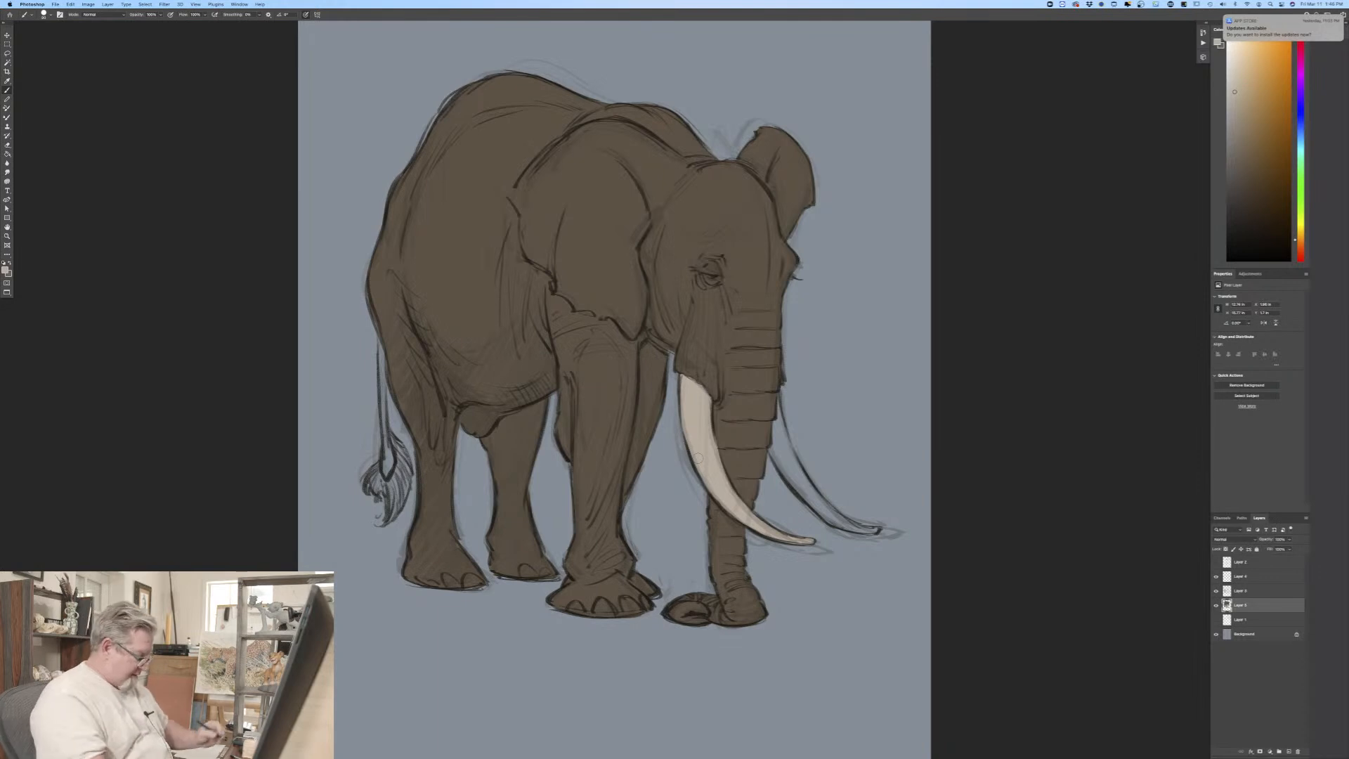
{"action": "left_click_drag", "start_coordinate": [699, 458], "coordinate": [492, 403]}
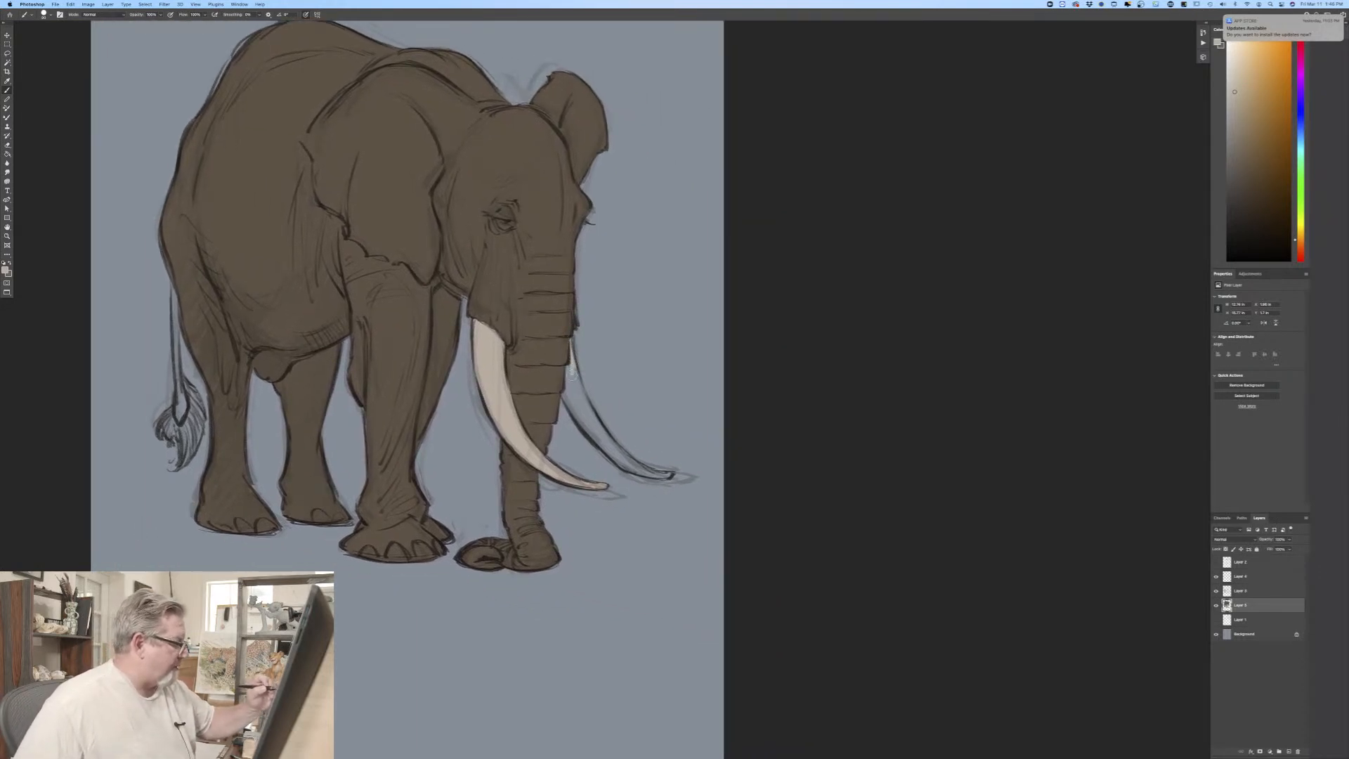
{"action": "left_click_drag", "start_coordinate": [567, 366], "coordinate": [609, 442]}
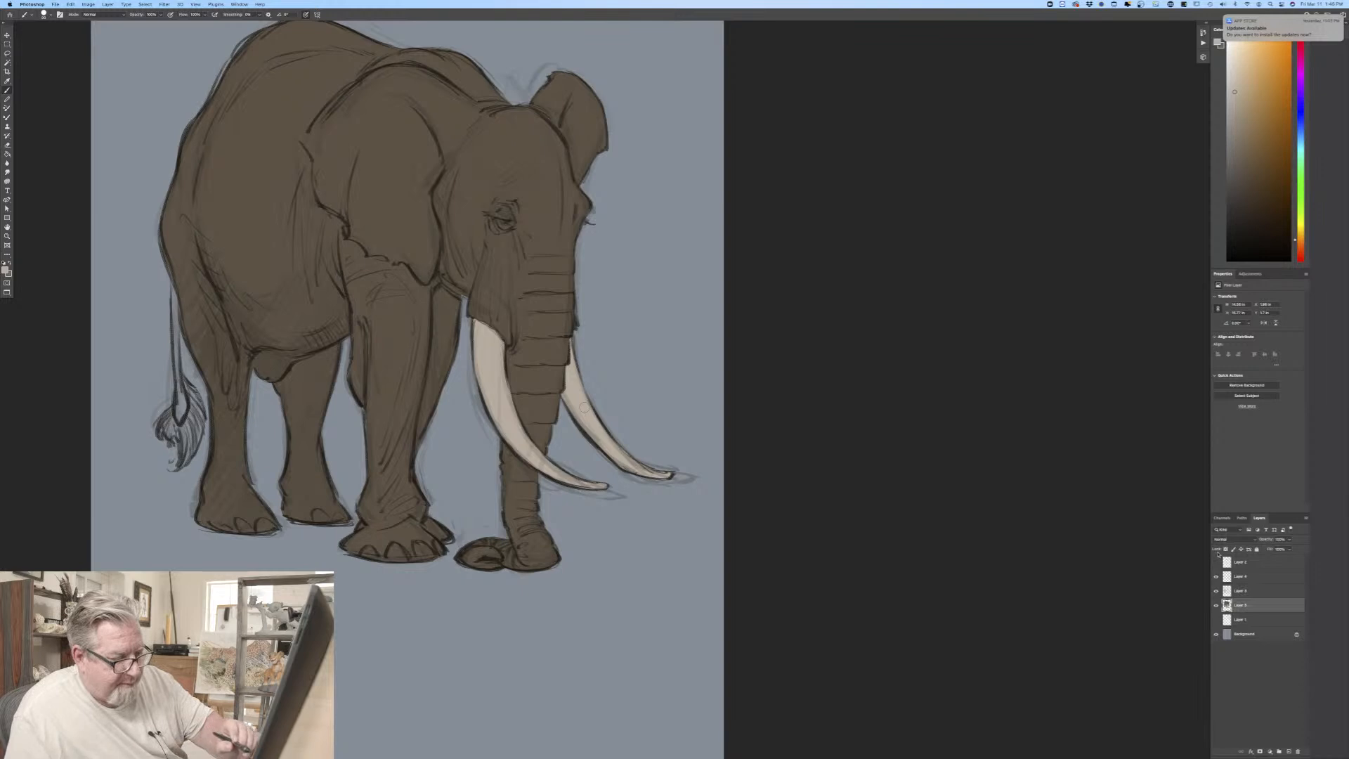
Step: Duplicate the flat elephant color layer and set the foreground color to a muted grayish blue
{"action": "left_click_drag", "start_coordinate": [1251, 610], "coordinate": [1289, 752]}
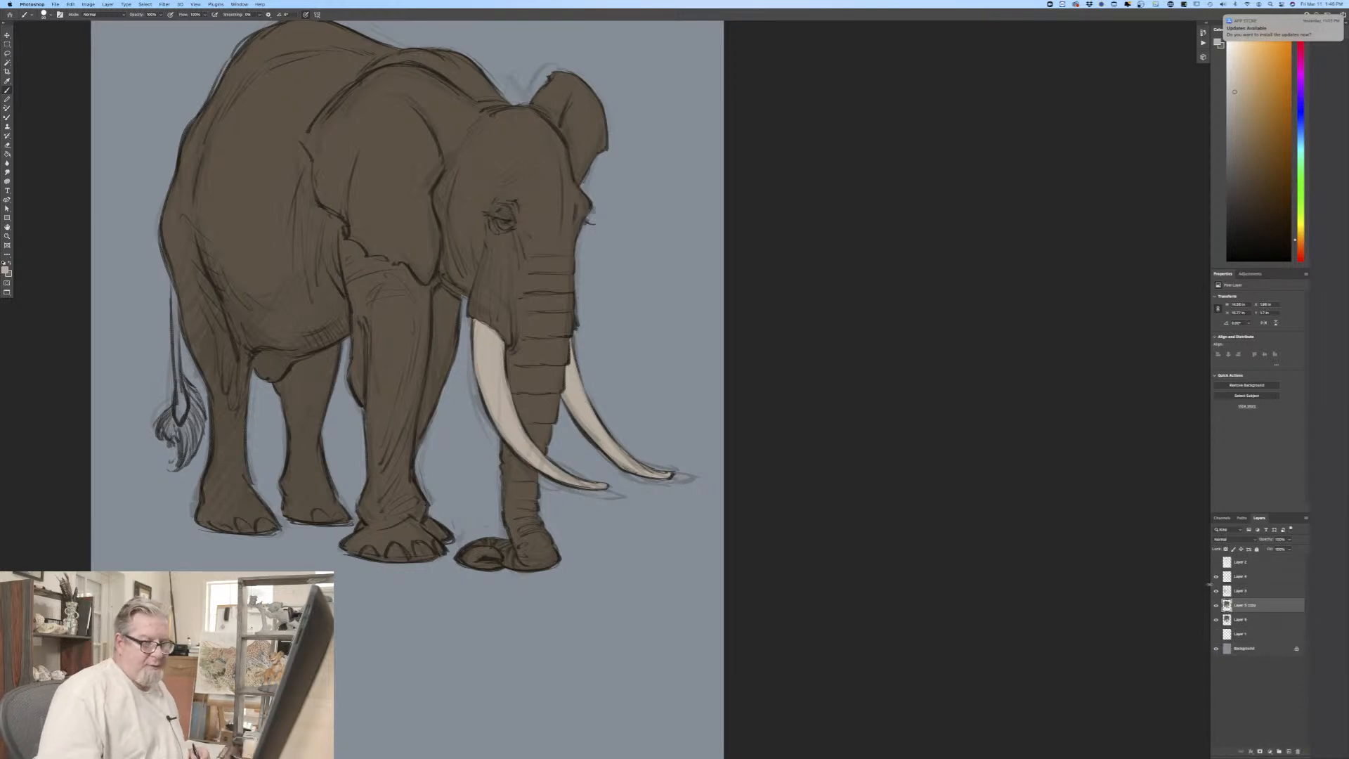
{"action": "left_click", "coordinate": [10, 268]}
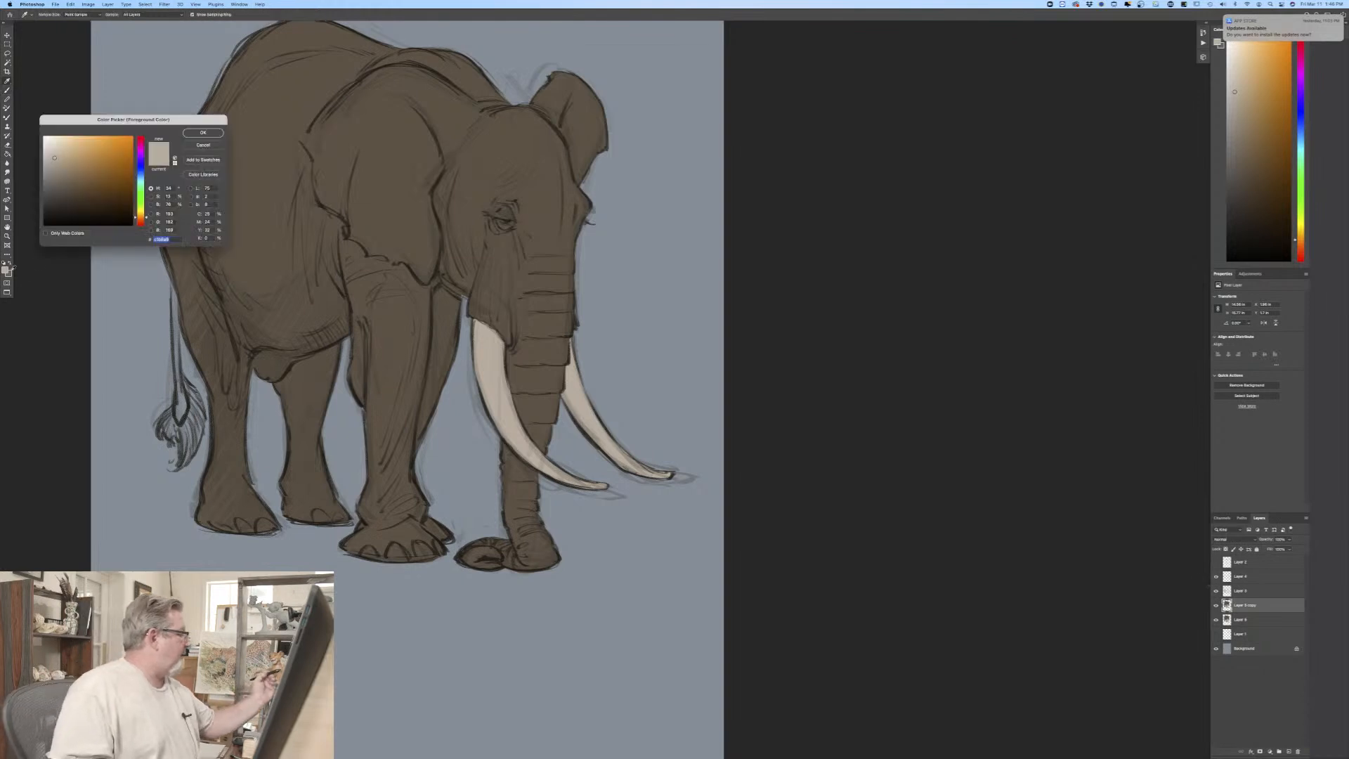
{"action": "left_click_drag", "start_coordinate": [140, 181], "coordinate": [136, 172]}
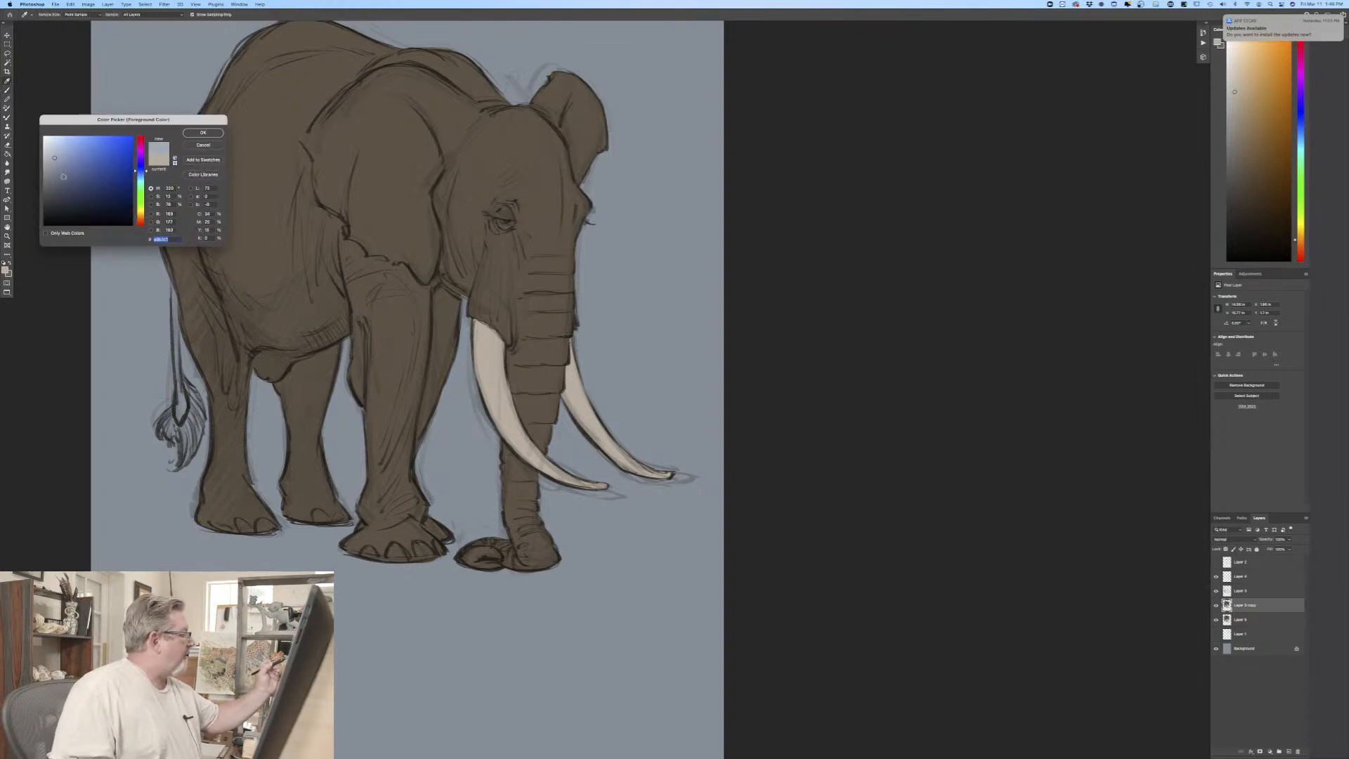
{"action": "left_click", "coordinate": [63, 177]}
{"action": "left_click", "coordinate": [203, 132]}
Step: Glaze the muted blue lightly over the back, far shoulder, far ear and forehead with a textured brush, keeping within the silhouette
{"action": "left_click", "coordinate": [43, 14]}
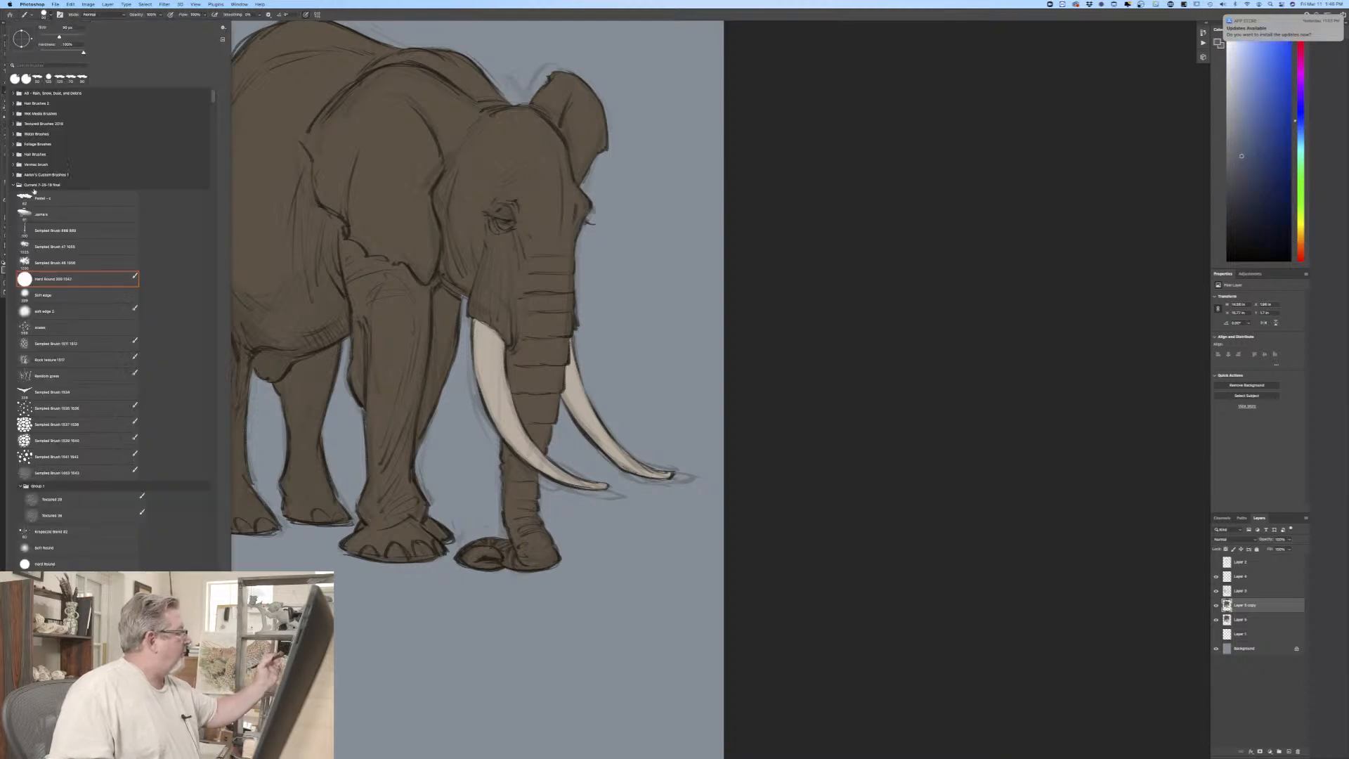
{"action": "left_click", "coordinate": [57, 198]}
{"action": "left_click", "coordinate": [42, 214]}
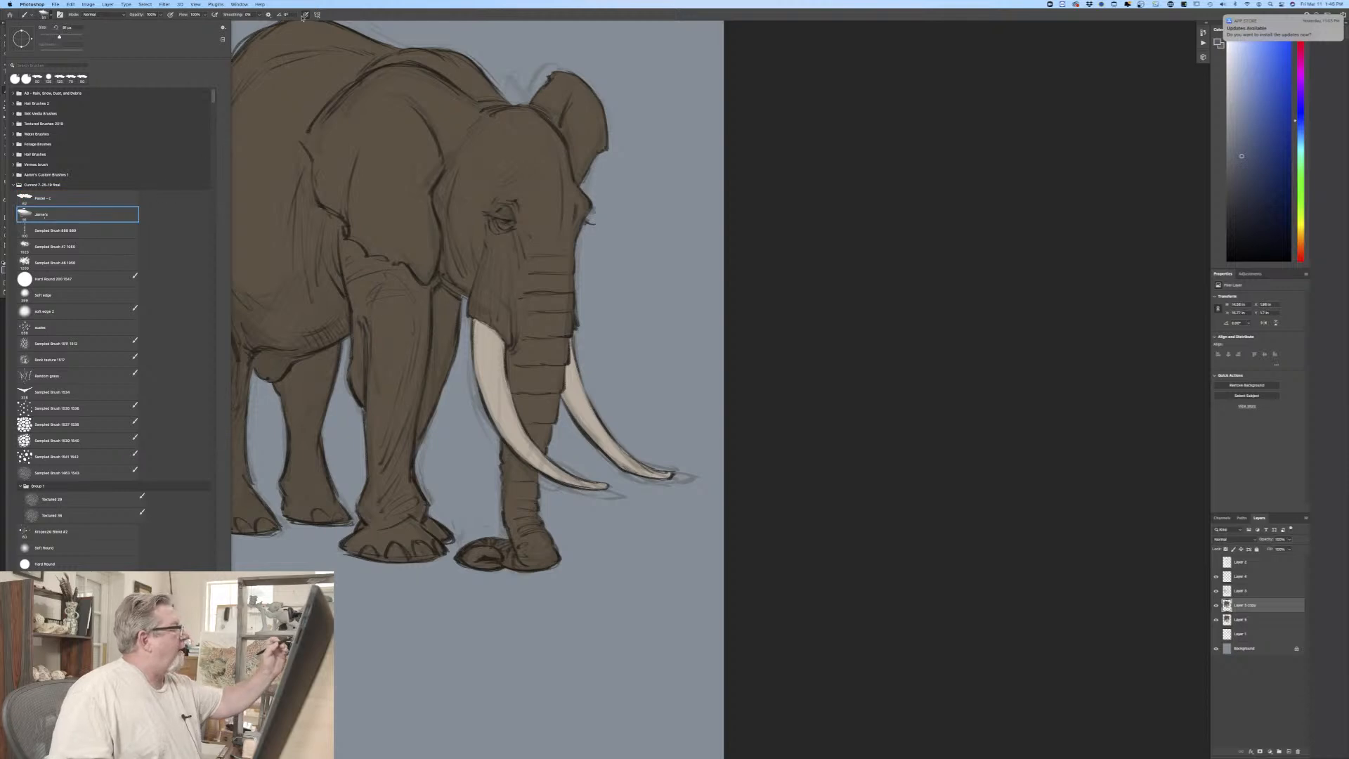
{"action": "left_click", "coordinate": [305, 51]}
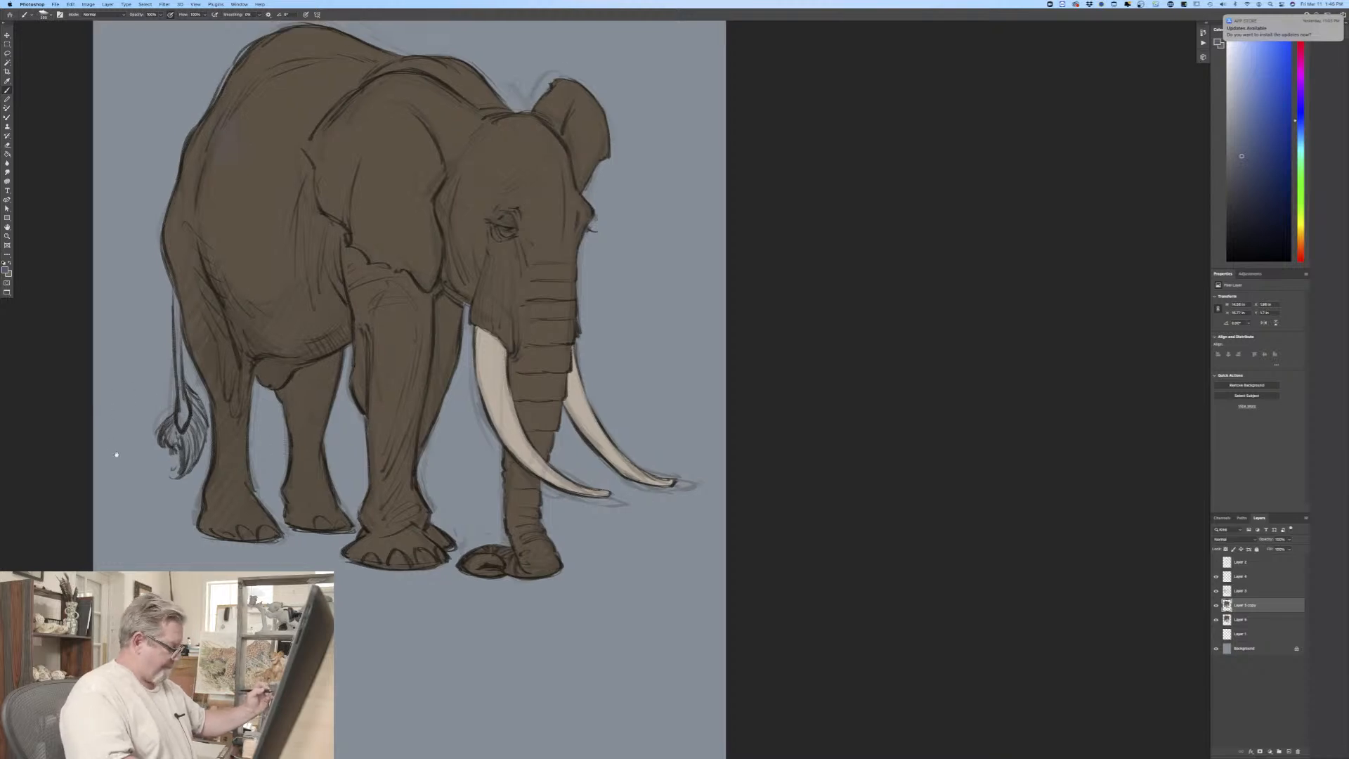
{"action": "left_click_drag", "start_coordinate": [117, 455], "coordinate": [208, 607]}
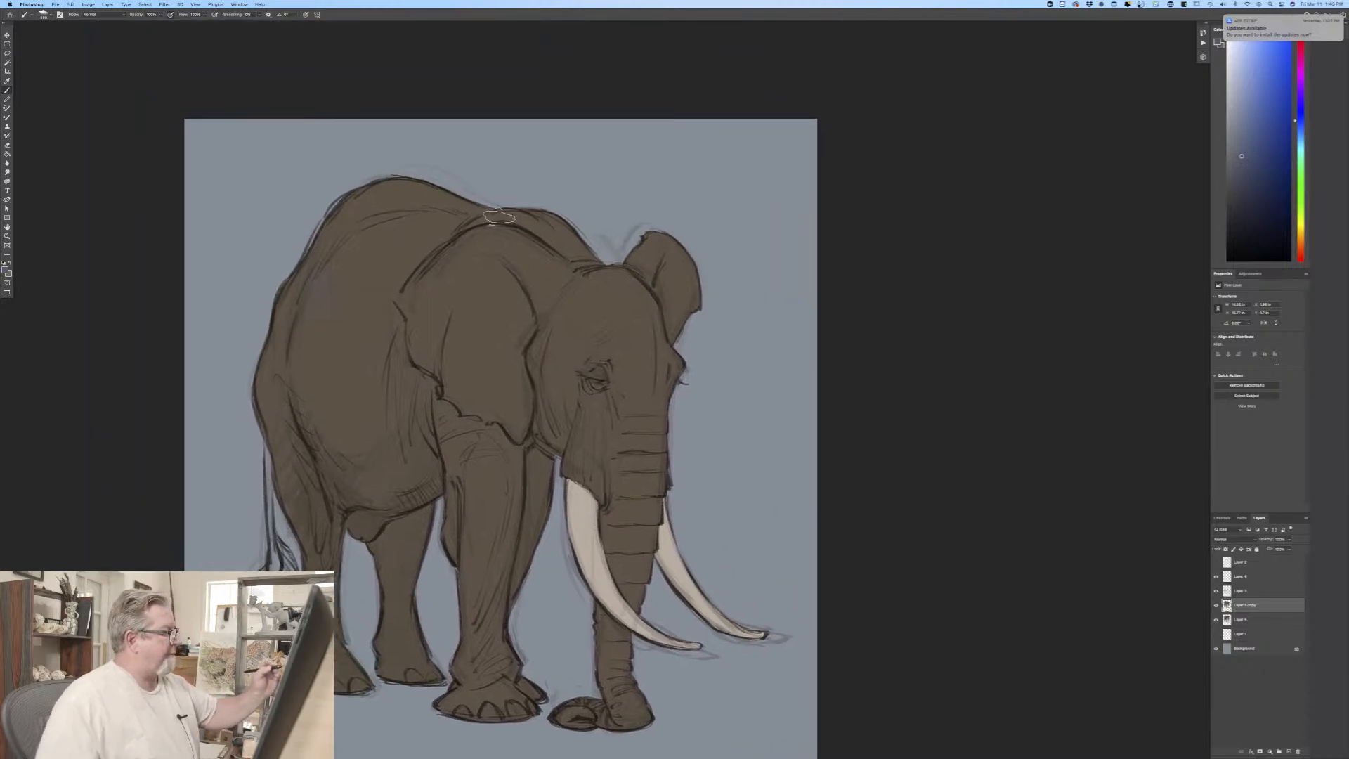
{"action": "left_click_drag", "start_coordinate": [549, 224], "coordinate": [589, 252]}
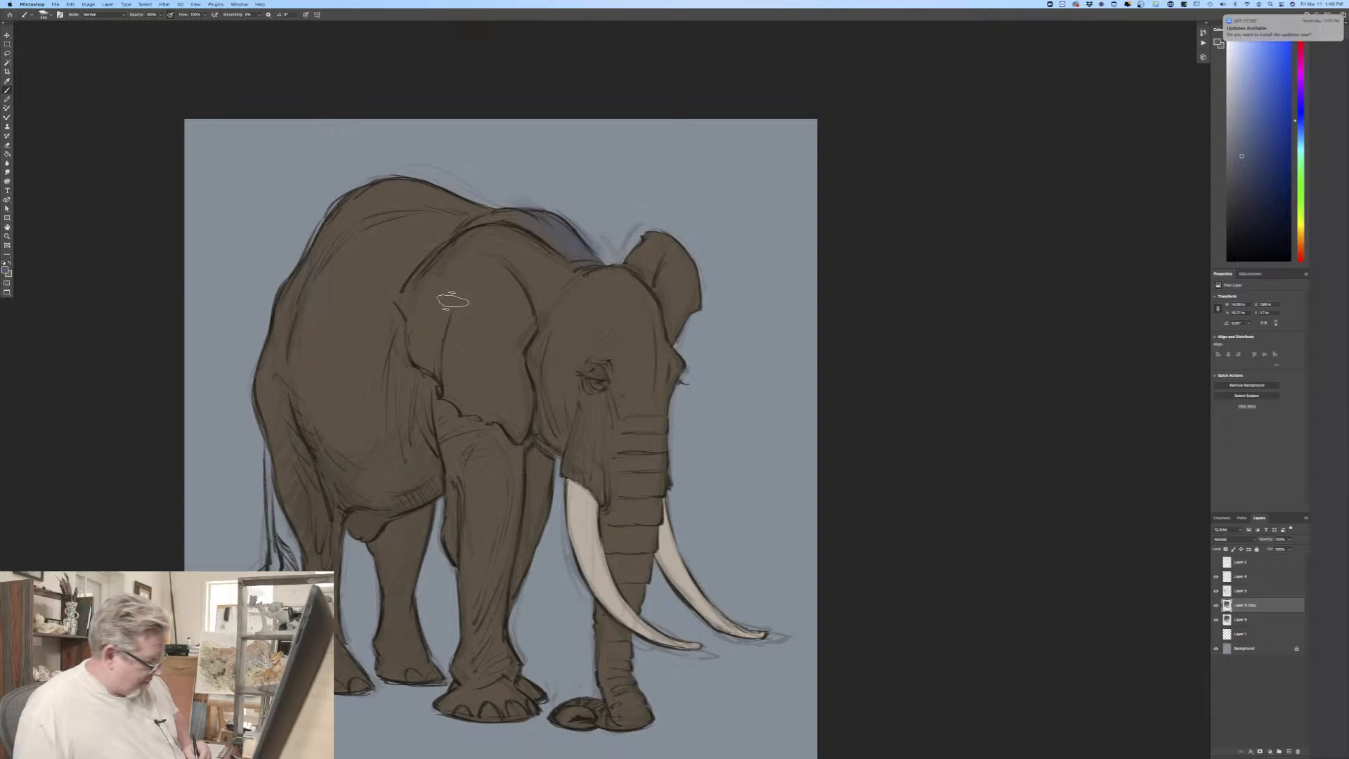
{"action": "key", "text": "super+z"}
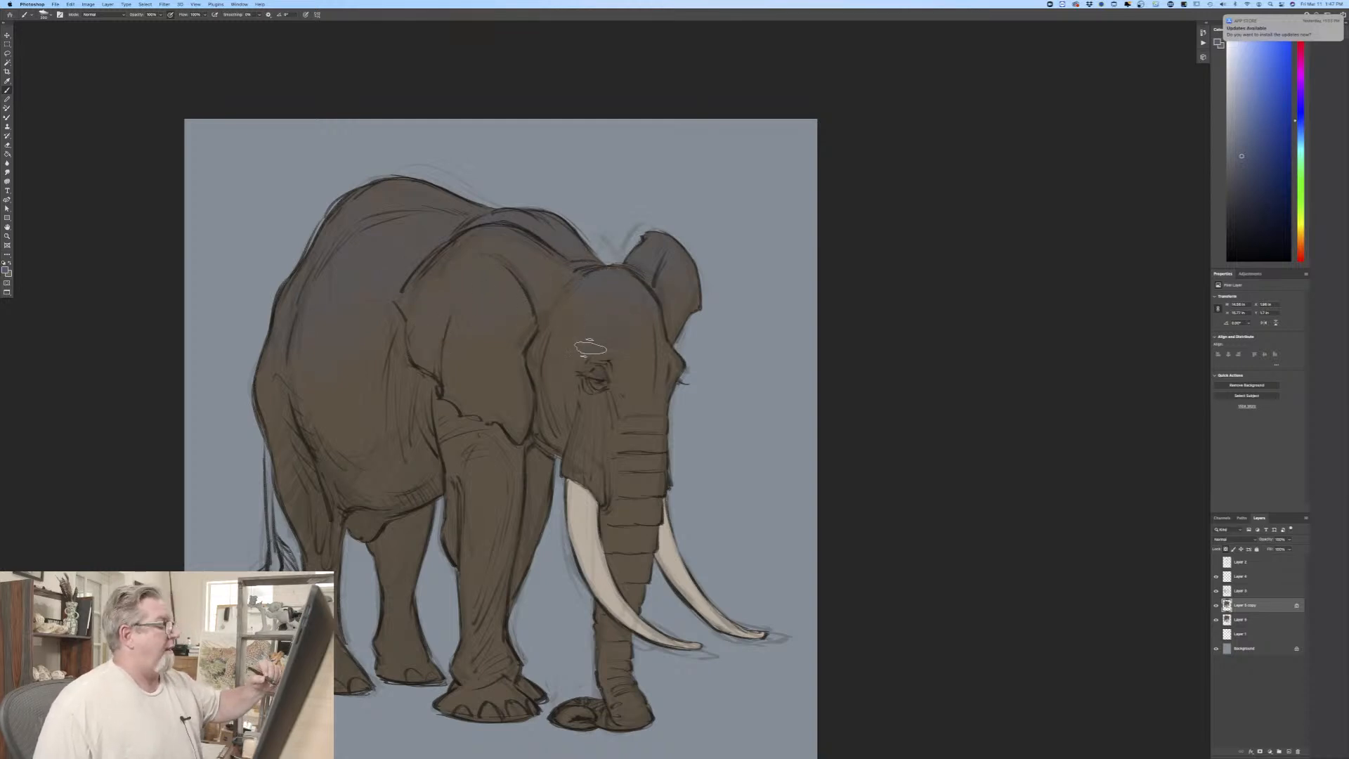
{"action": "mouse_move", "coordinate": [570, 352]}
{"action": "left_mouse_down"}
{"action": "mouse_move", "coordinate": [614, 331]}
{"action": "mouse_move", "coordinate": [548, 340]}
{"action": "mouse_move", "coordinate": [590, 359]}
{"action": "mouse_move", "coordinate": [642, 341]}
{"action": "mouse_move", "coordinate": [657, 398]}
{"action": "left_mouse_up"}
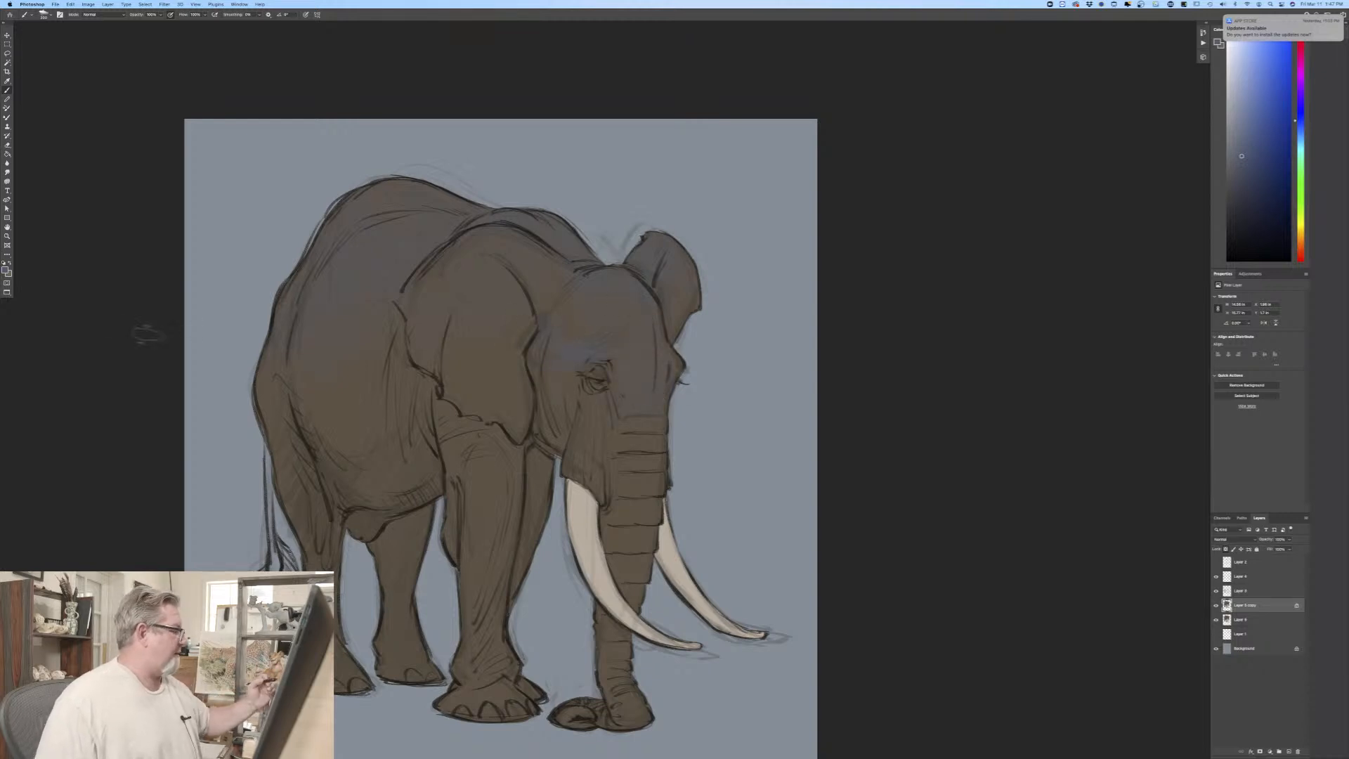
Step: Glaze darker blue over the back, near ear and upper front leg, and a slightly lighter blue over the belly edge, cheek and trunk
{"action": "left_click", "coordinate": [5, 270]}
{"action": "left_click", "coordinate": [78, 203]}
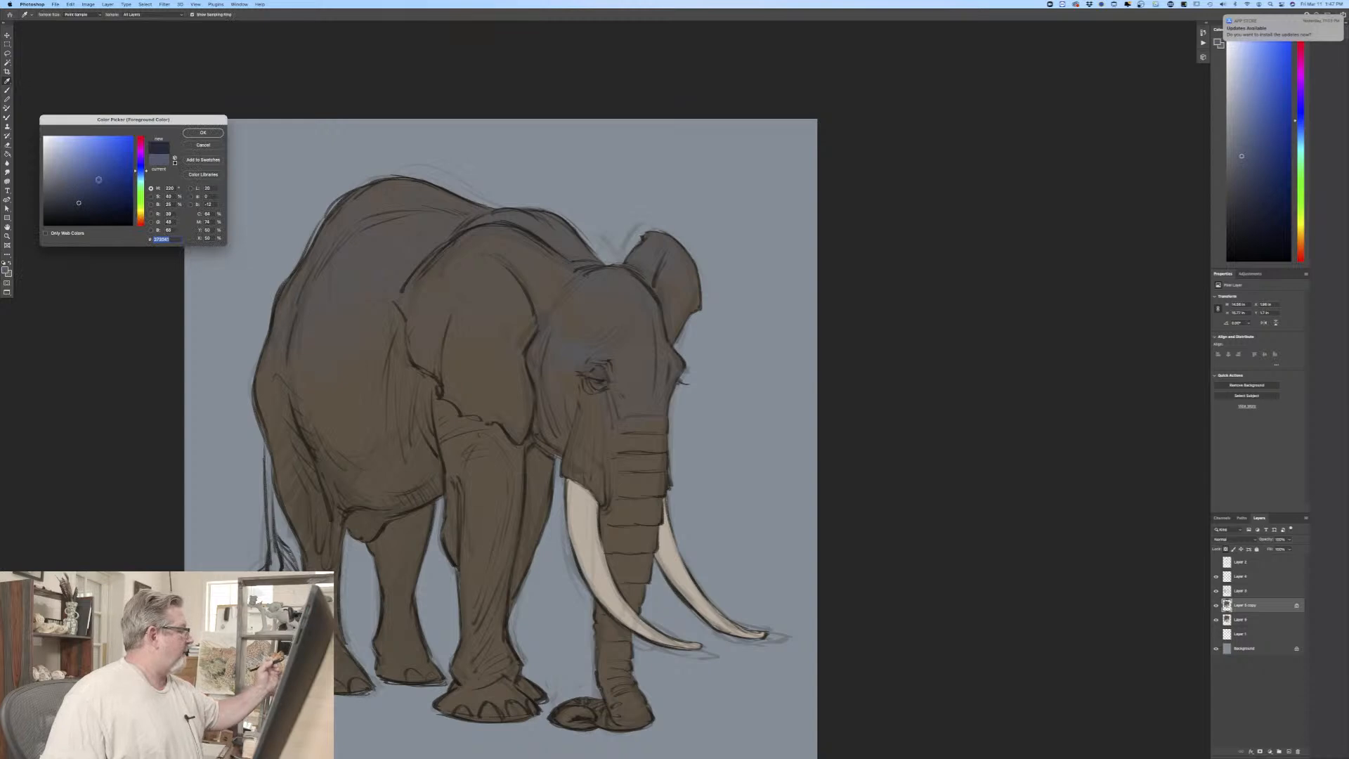
{"action": "left_click", "coordinate": [188, 135]}
{"action": "mouse_move", "coordinate": [453, 197]}
{"action": "left_mouse_down"}
{"action": "mouse_move", "coordinate": [418, 173]}
{"action": "mouse_move", "coordinate": [421, 250]}
{"action": "mouse_move", "coordinate": [356, 182]}
{"action": "mouse_move", "coordinate": [363, 244]}
{"action": "mouse_move", "coordinate": [384, 216]}
{"action": "mouse_move", "coordinate": [378, 196]}
{"action": "mouse_move", "coordinate": [370, 230]}
{"action": "mouse_move", "coordinate": [370, 199]}
{"action": "mouse_move", "coordinate": [345, 264]}
{"action": "mouse_move", "coordinate": [380, 216]}
{"action": "mouse_move", "coordinate": [431, 190]}
{"action": "mouse_move", "coordinate": [374, 284]}
{"action": "mouse_move", "coordinate": [403, 235]}
{"action": "mouse_move", "coordinate": [375, 311]}
{"action": "left_mouse_up"}
{"action": "mouse_move", "coordinate": [375, 386]}
{"action": "left_mouse_down"}
{"action": "mouse_move", "coordinate": [373, 247]}
{"action": "mouse_move", "coordinate": [368, 377]}
{"action": "mouse_move", "coordinate": [347, 253]}
{"action": "mouse_move", "coordinate": [340, 339]}
{"action": "mouse_move", "coordinate": [330, 273]}
{"action": "mouse_move", "coordinate": [314, 266]}
{"action": "mouse_move", "coordinate": [299, 425]}
{"action": "mouse_move", "coordinate": [301, 346]}
{"action": "mouse_move", "coordinate": [437, 225]}
{"action": "mouse_move", "coordinate": [453, 364]}
{"action": "mouse_move", "coordinate": [498, 257]}
{"action": "mouse_move", "coordinate": [529, 263]}
{"action": "mouse_move", "coordinate": [537, 295]}
{"action": "mouse_move", "coordinate": [566, 232]}
{"action": "mouse_move", "coordinate": [605, 267]}
{"action": "mouse_move", "coordinate": [621, 232]}
{"action": "mouse_move", "coordinate": [657, 311]}
{"action": "mouse_move", "coordinate": [685, 247]}
{"action": "mouse_move", "coordinate": [535, 242]}
{"action": "mouse_move", "coordinate": [508, 366]}
{"action": "mouse_move", "coordinate": [465, 252]}
{"action": "mouse_move", "coordinate": [427, 378]}
{"action": "mouse_move", "coordinate": [411, 375]}
{"action": "mouse_move", "coordinate": [401, 203]}
{"action": "mouse_move", "coordinate": [420, 195]}
{"action": "mouse_move", "coordinate": [430, 231]}
{"action": "mouse_move", "coordinate": [385, 199]}
{"action": "mouse_move", "coordinate": [314, 268]}
{"action": "mouse_move", "coordinate": [272, 344]}
{"action": "left_mouse_up"}
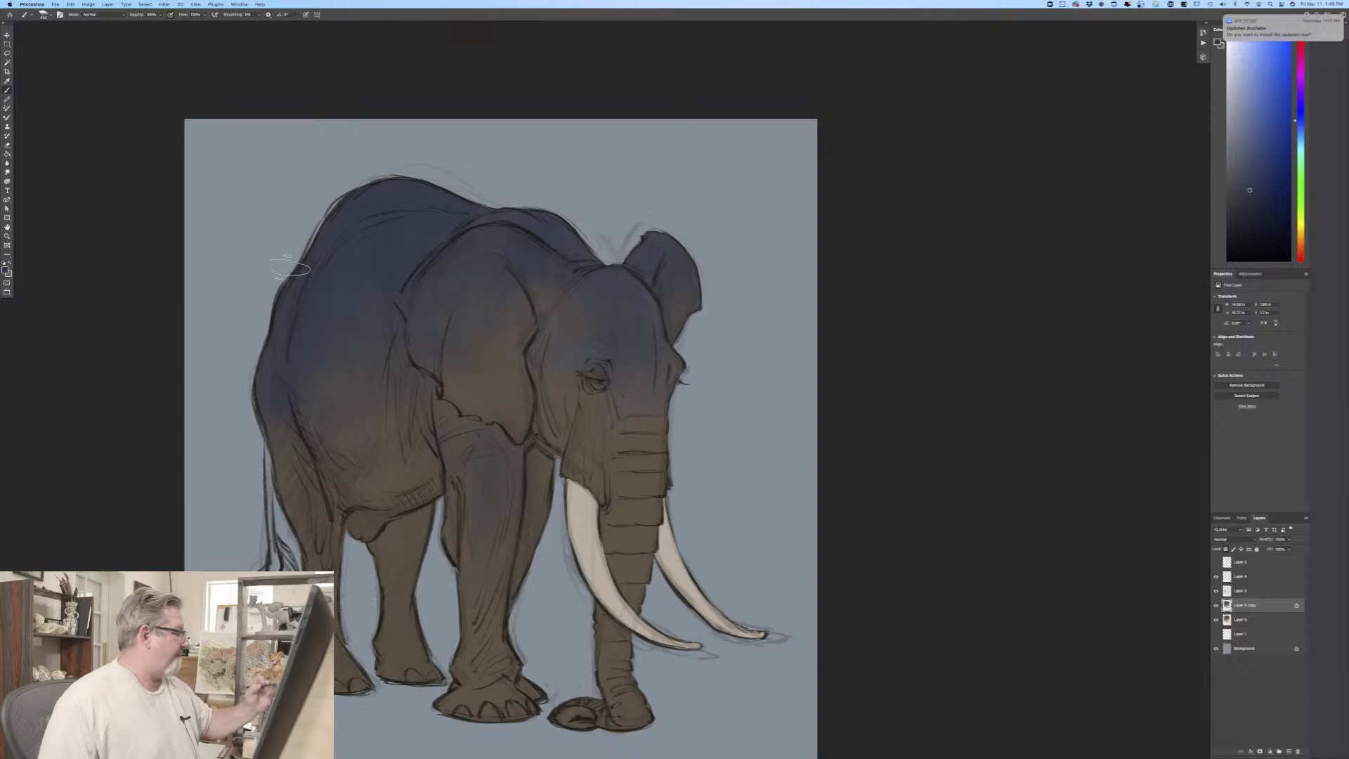
{"action": "left_click", "coordinate": [6, 270]}
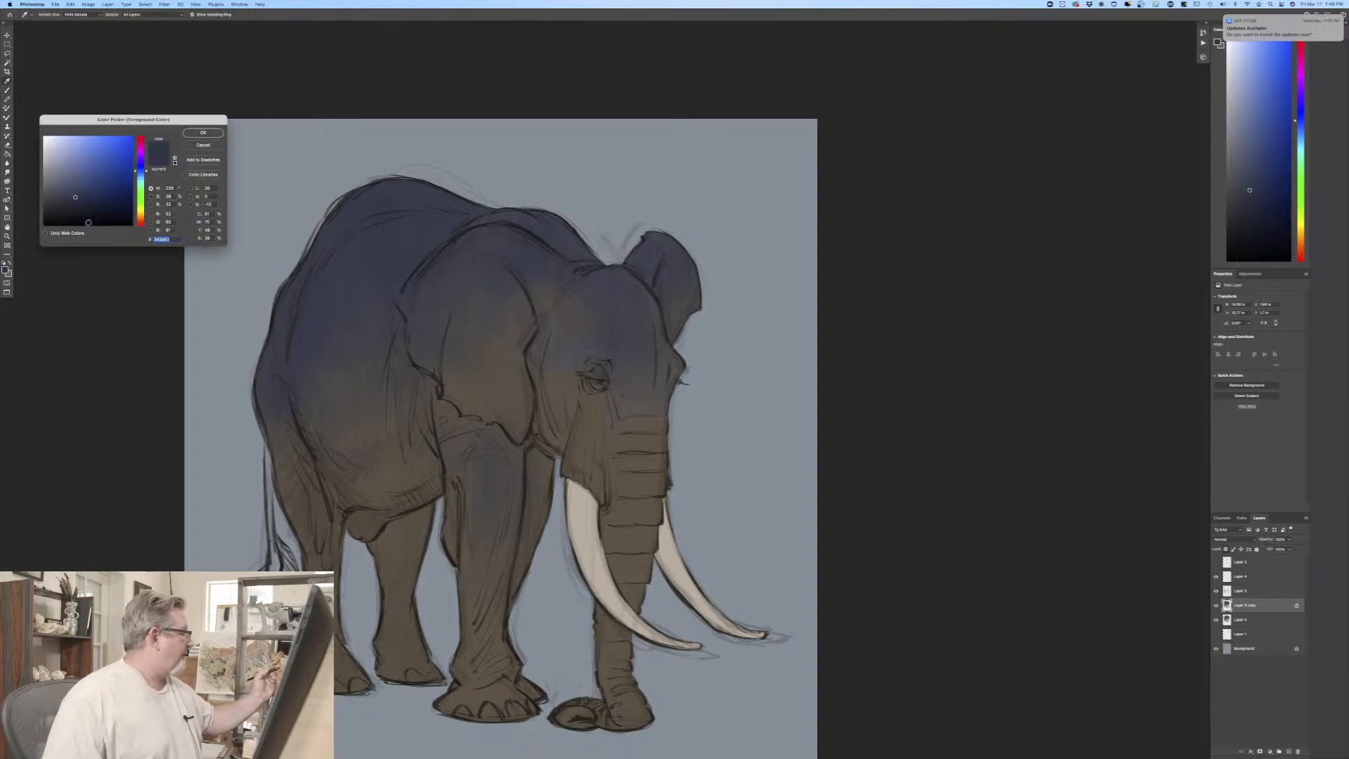
{"action": "left_click", "coordinate": [200, 133]}
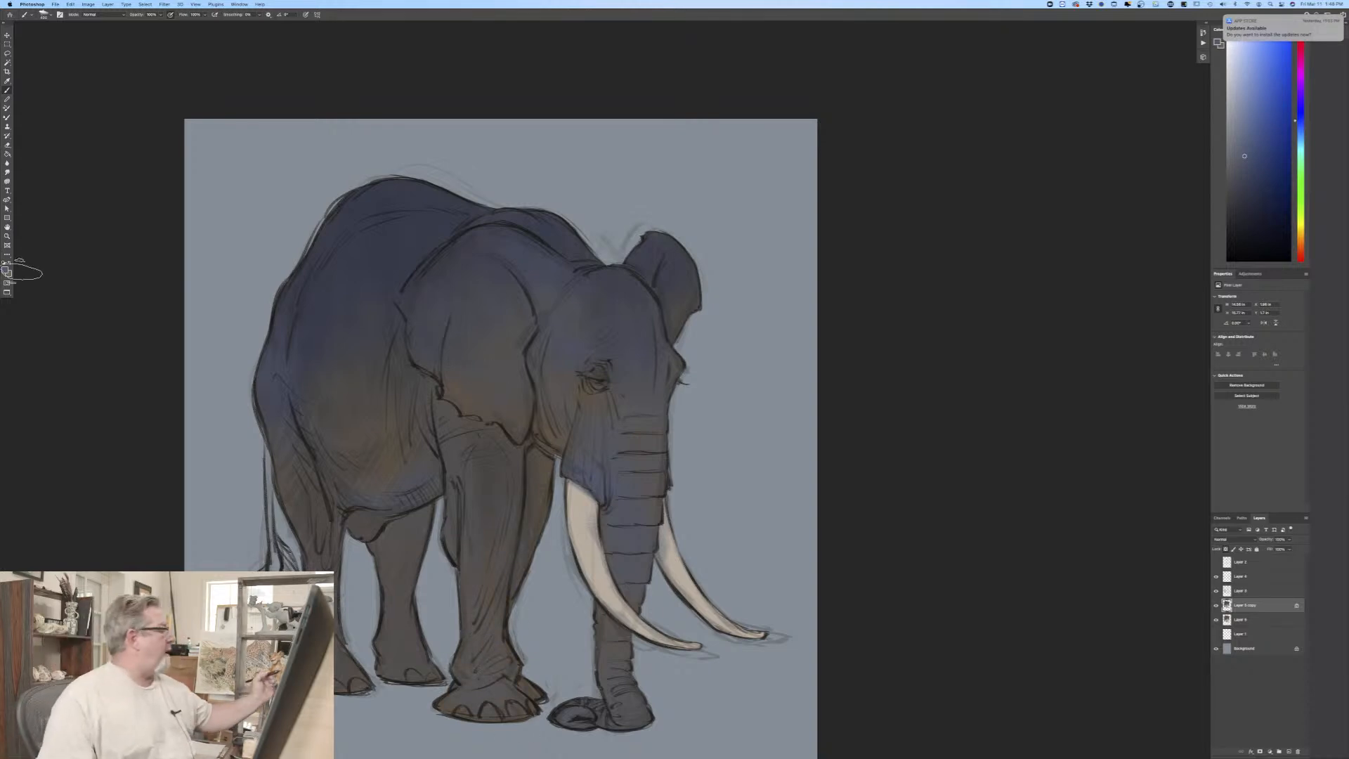
Step: Set the foreground color to a muted warm brown and glaze it over the blue on the back, flank and near ear
{"action": "left_click", "coordinate": [6, 269]}
{"action": "left_click", "coordinate": [139, 222]}
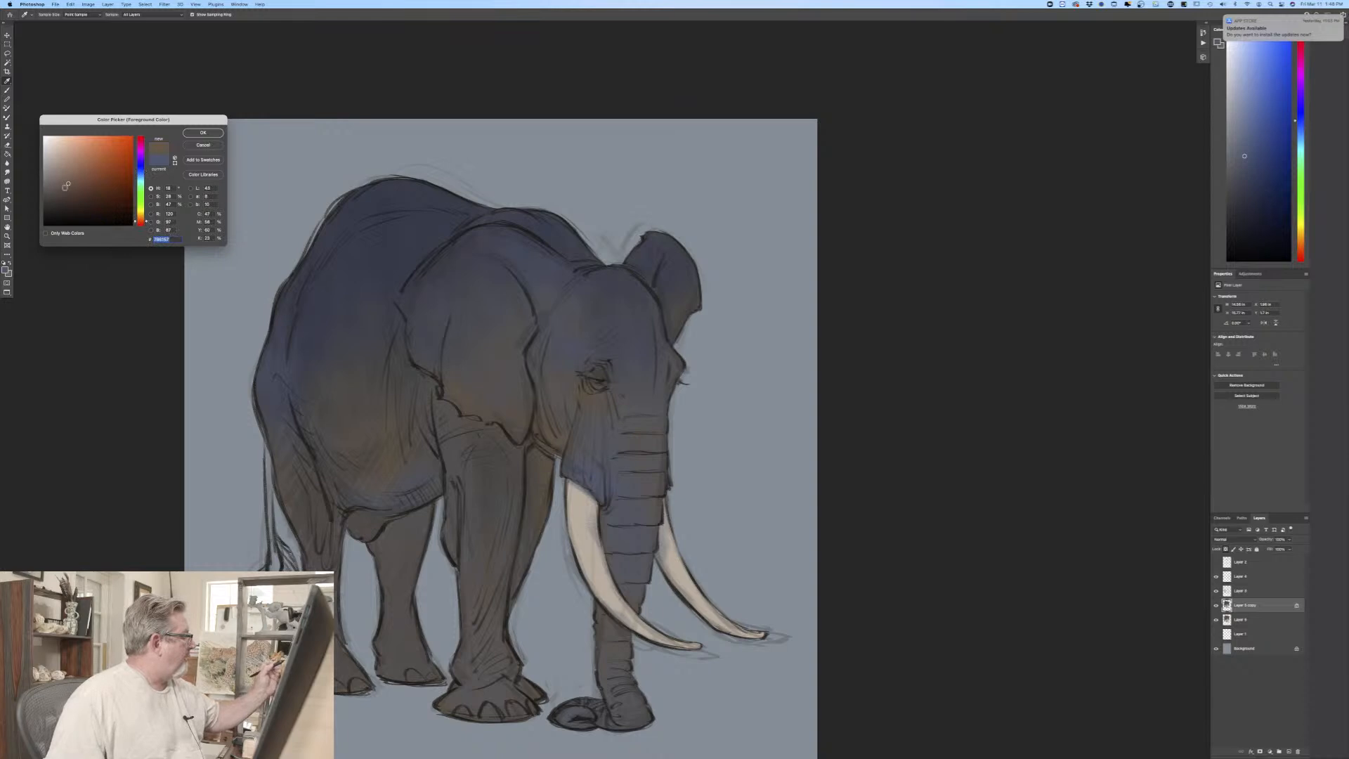
{"action": "left_click_drag", "start_coordinate": [141, 221], "coordinate": [141, 219]}
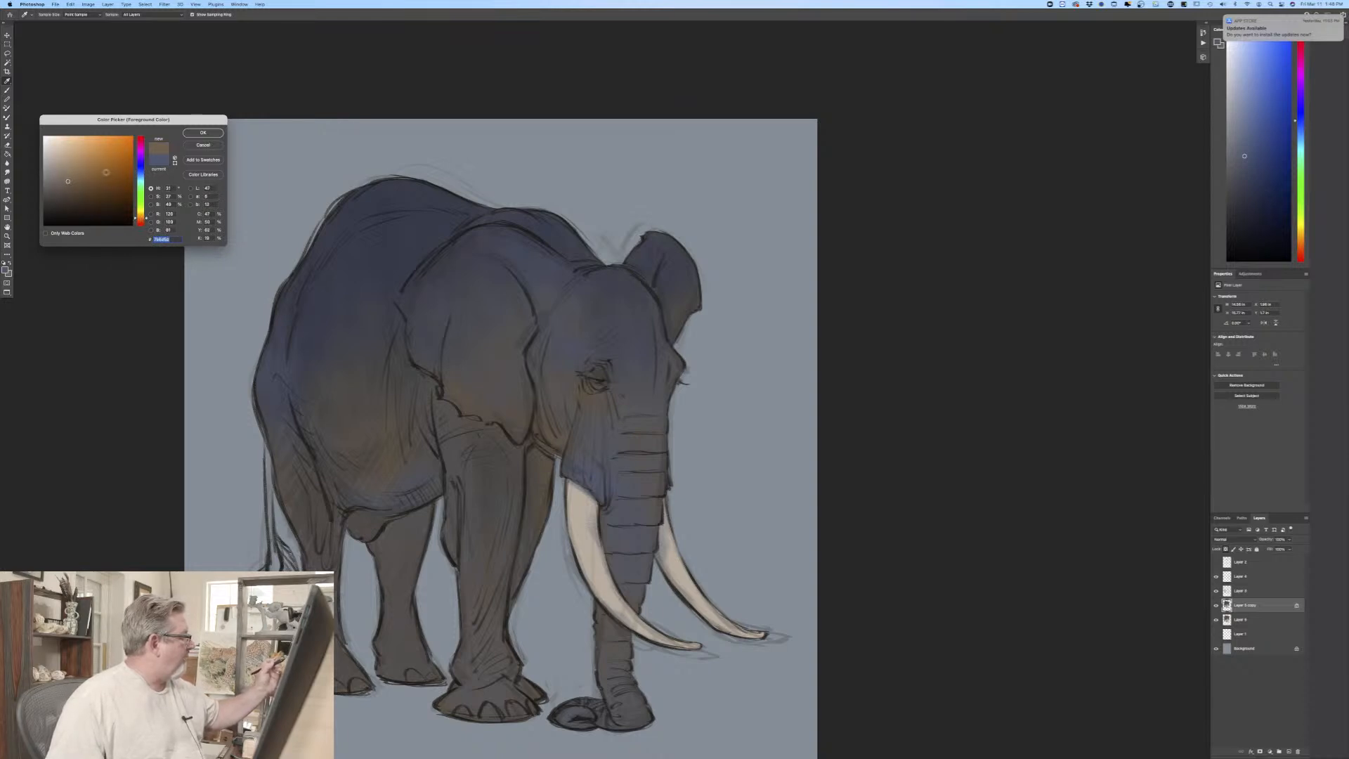
{"action": "left_click", "coordinate": [203, 132]}
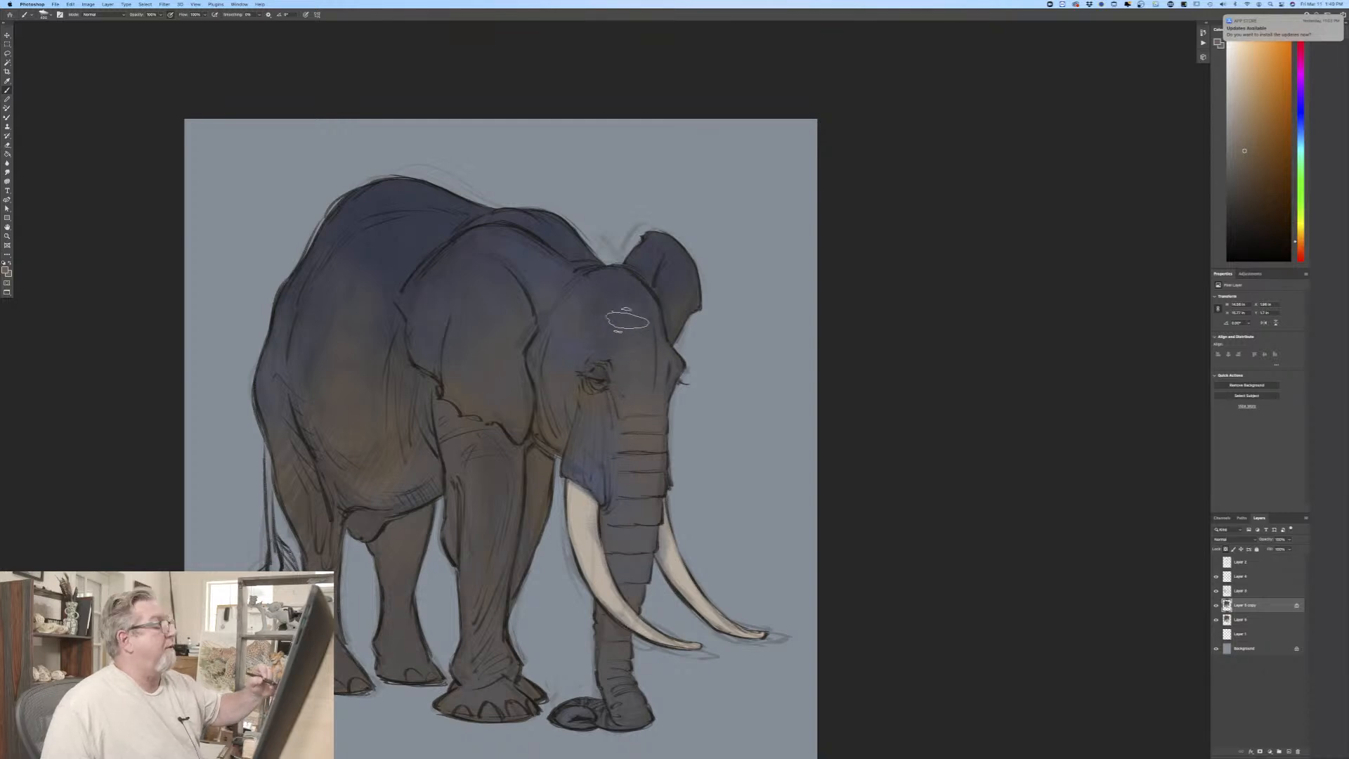
{"action": "key", "text": "bracketleft"}
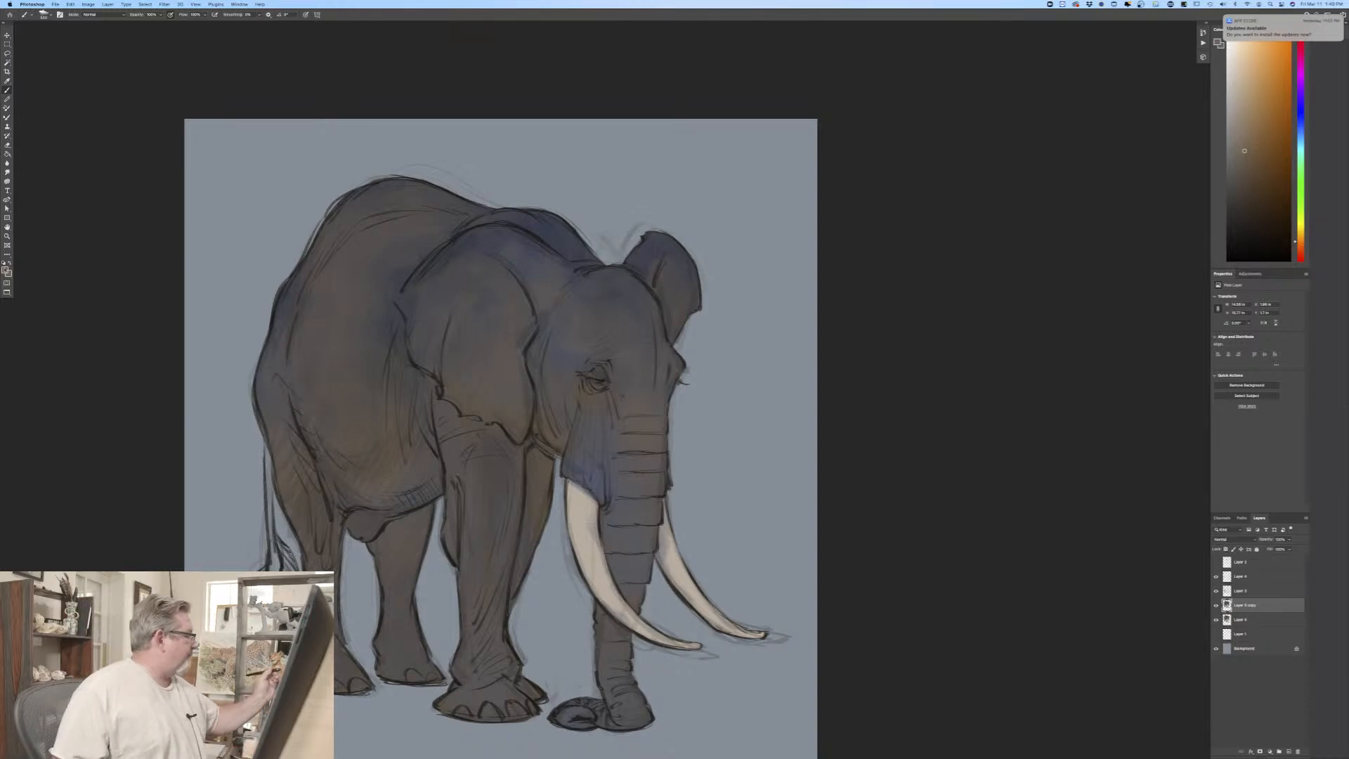
Step: Set the foreground color to a darker grayish brown and block in the tail with the hard round brush
{"action": "left_click", "coordinate": [6, 270]}
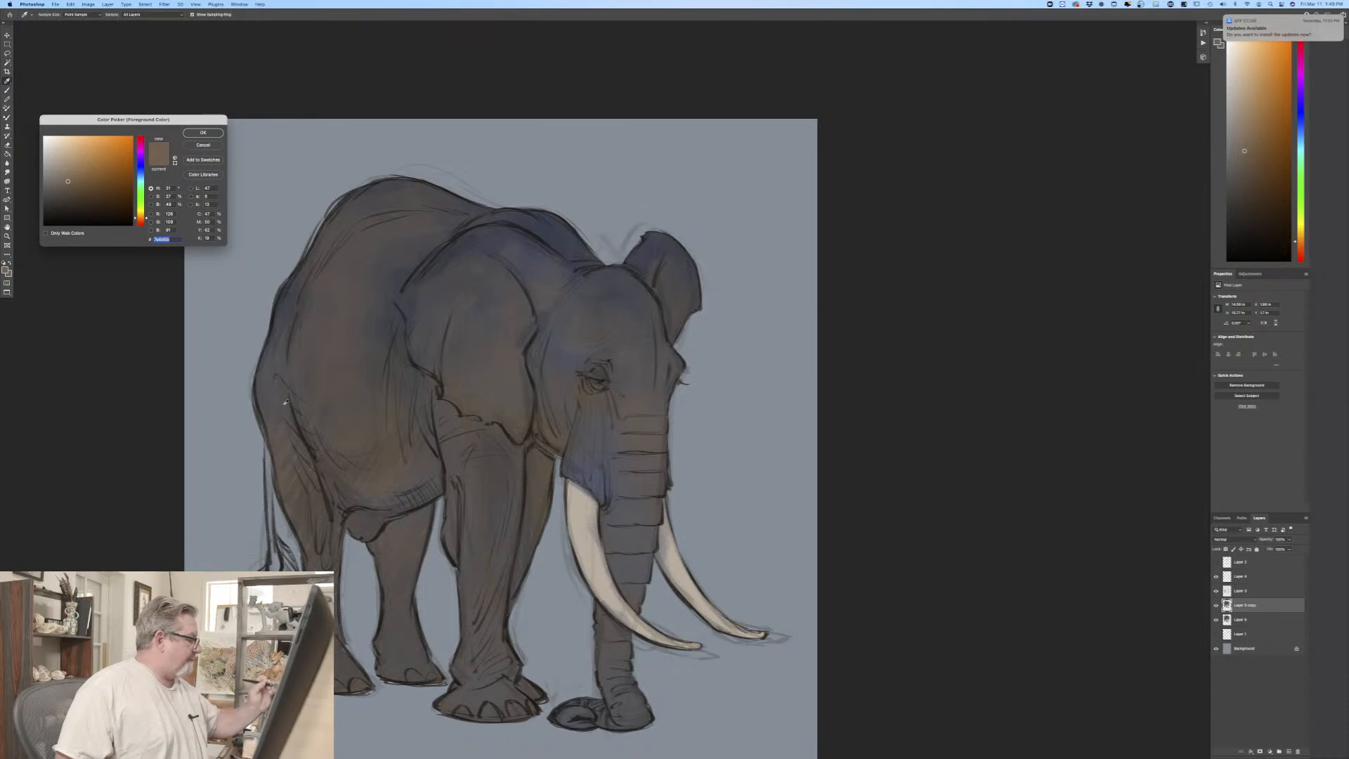
{"action": "left_click", "coordinate": [198, 134]}
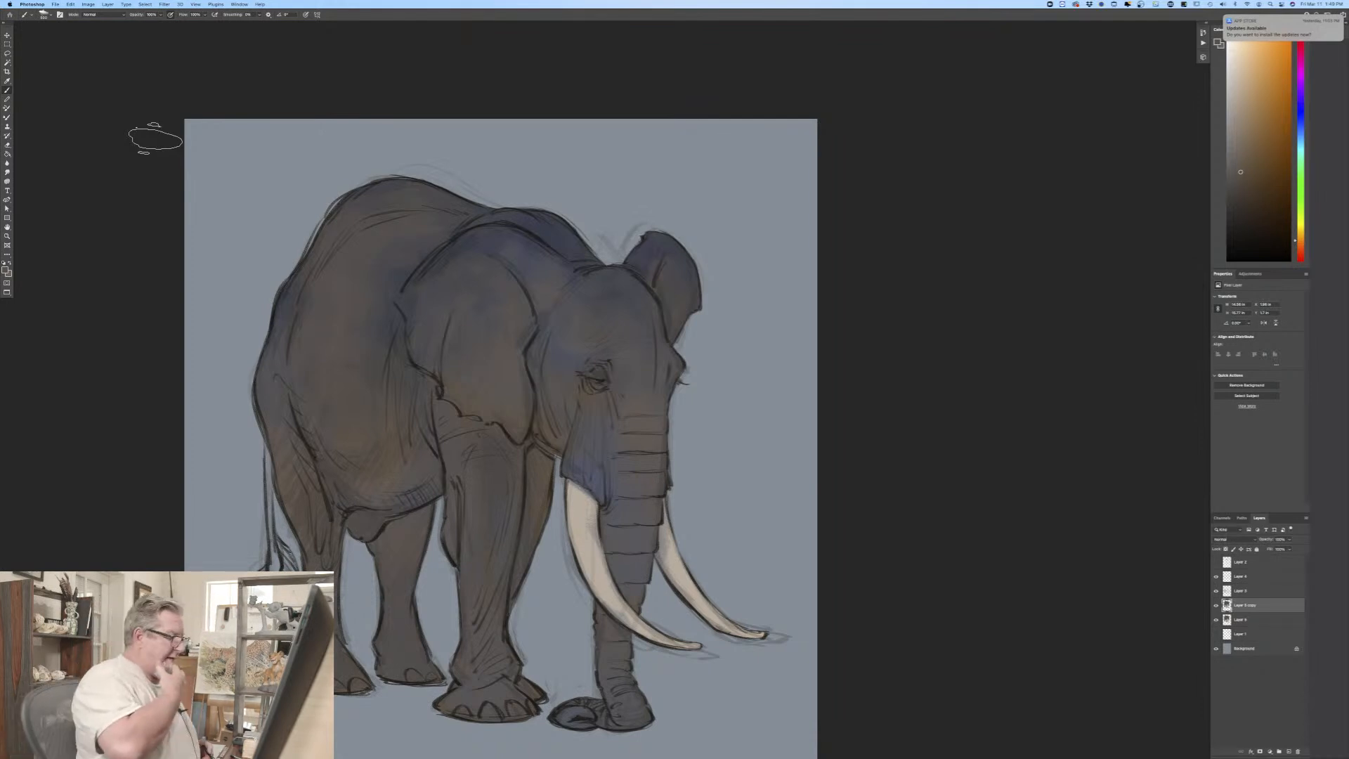
{"action": "left_click", "coordinate": [47, 14]}
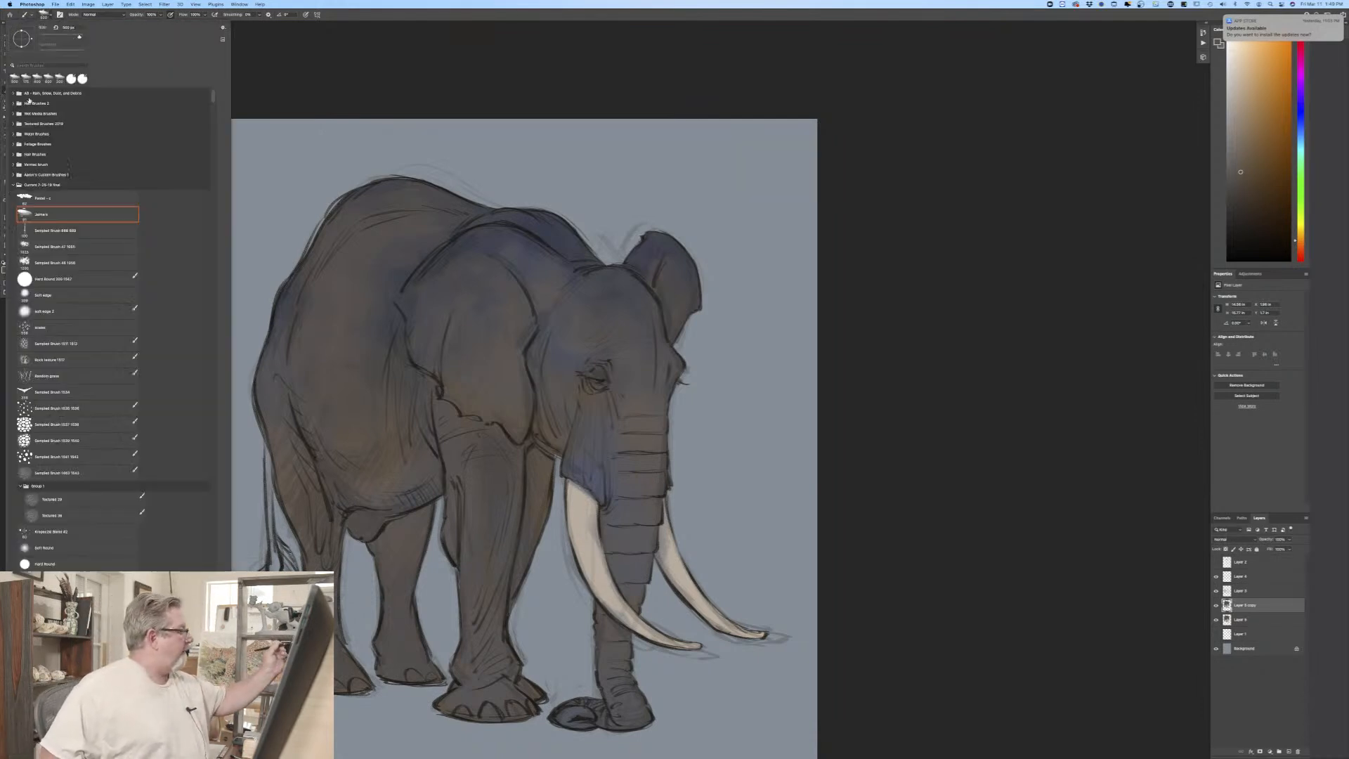
{"action": "left_click", "coordinate": [34, 283]}
{"action": "left_click", "coordinate": [265, 82]}
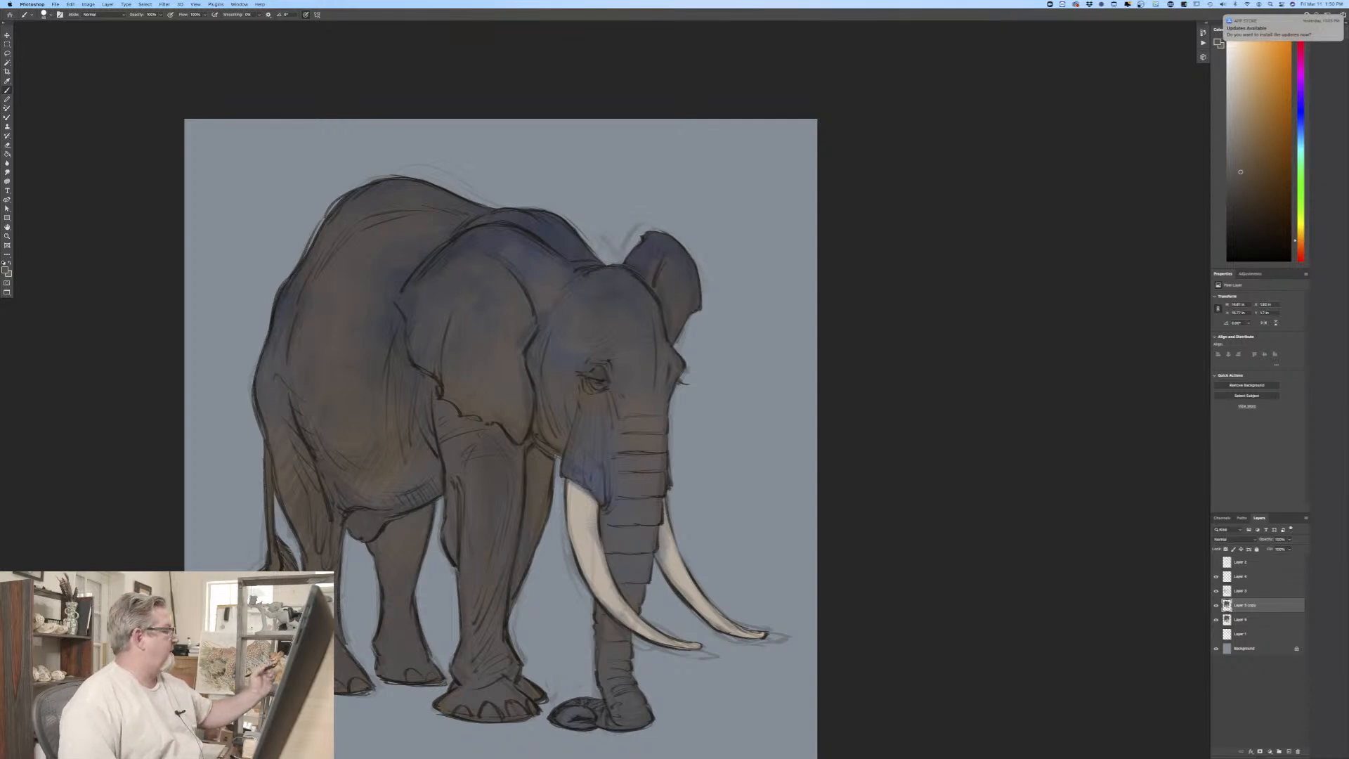
Step: Set the foreground color to a lighter warm gray and brush soft lights onto the near ear, back, flank and forehead with the textured brush
{"action": "left_click", "coordinate": [6, 270]}
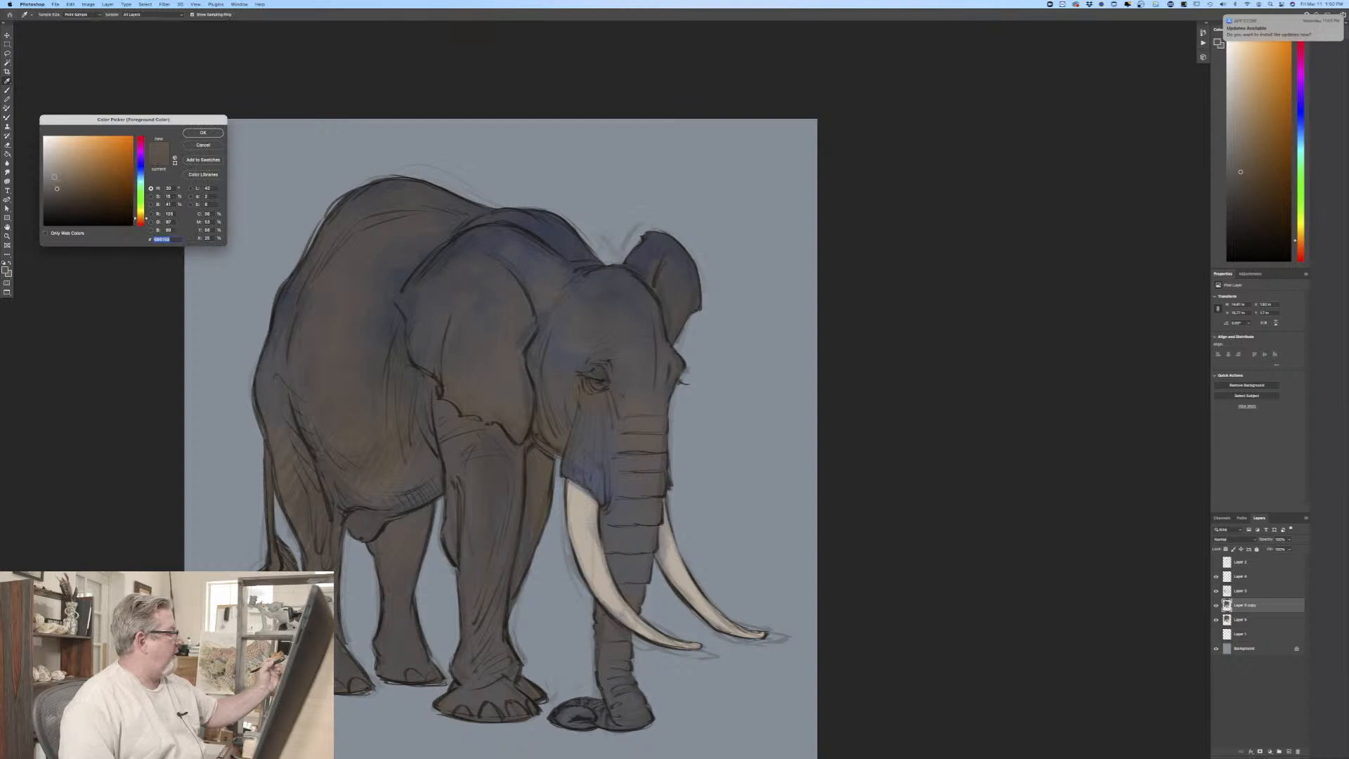
{"action": "key", "text": "Return"}
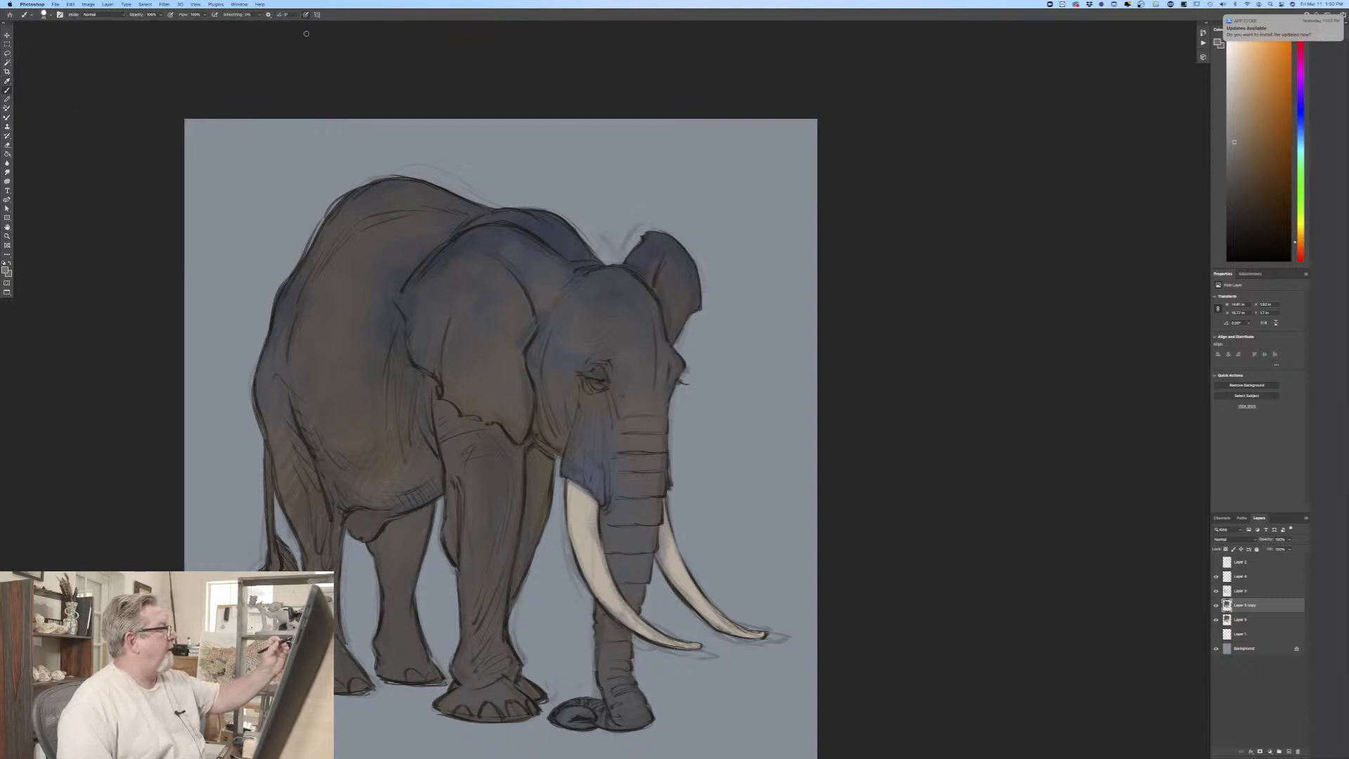
{"action": "left_click", "coordinate": [44, 14]}
{"action": "left_click", "coordinate": [23, 214]}
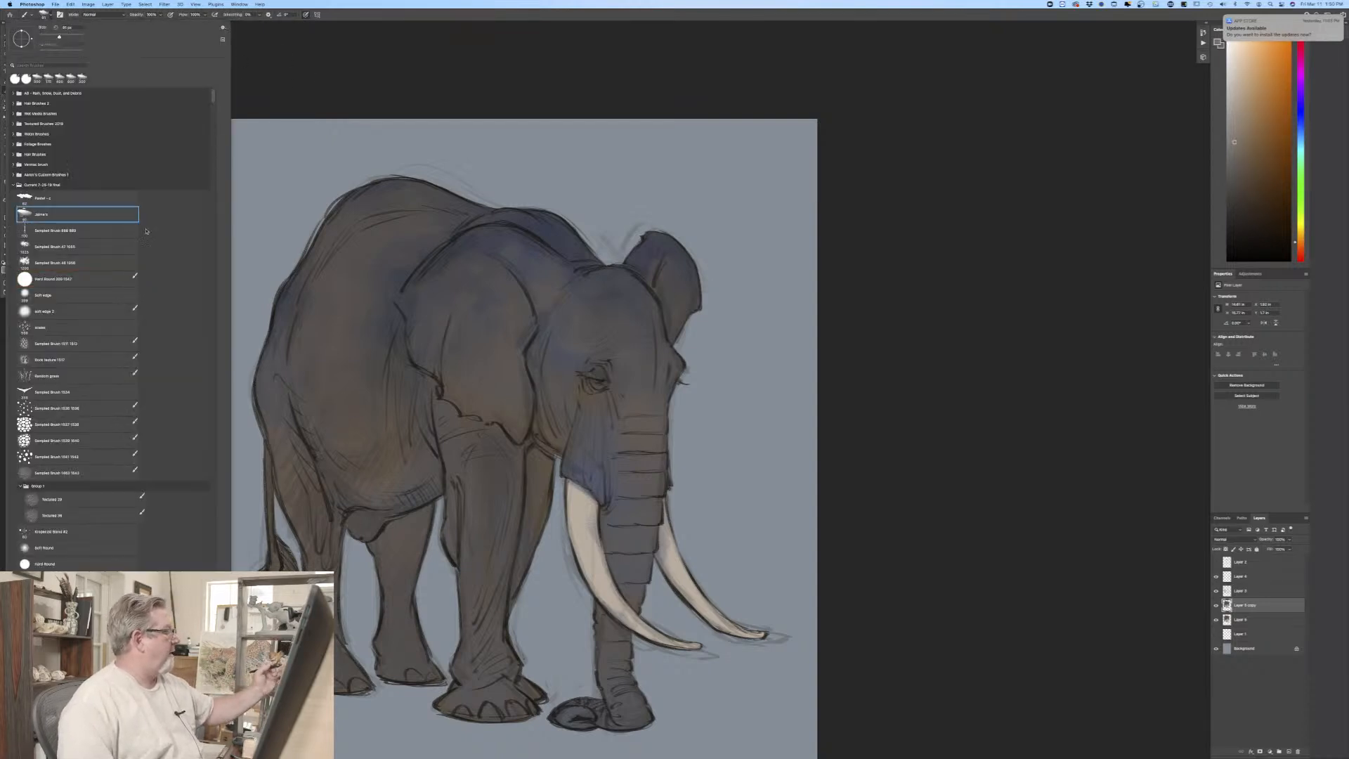
{"action": "left_click", "coordinate": [278, 101]}
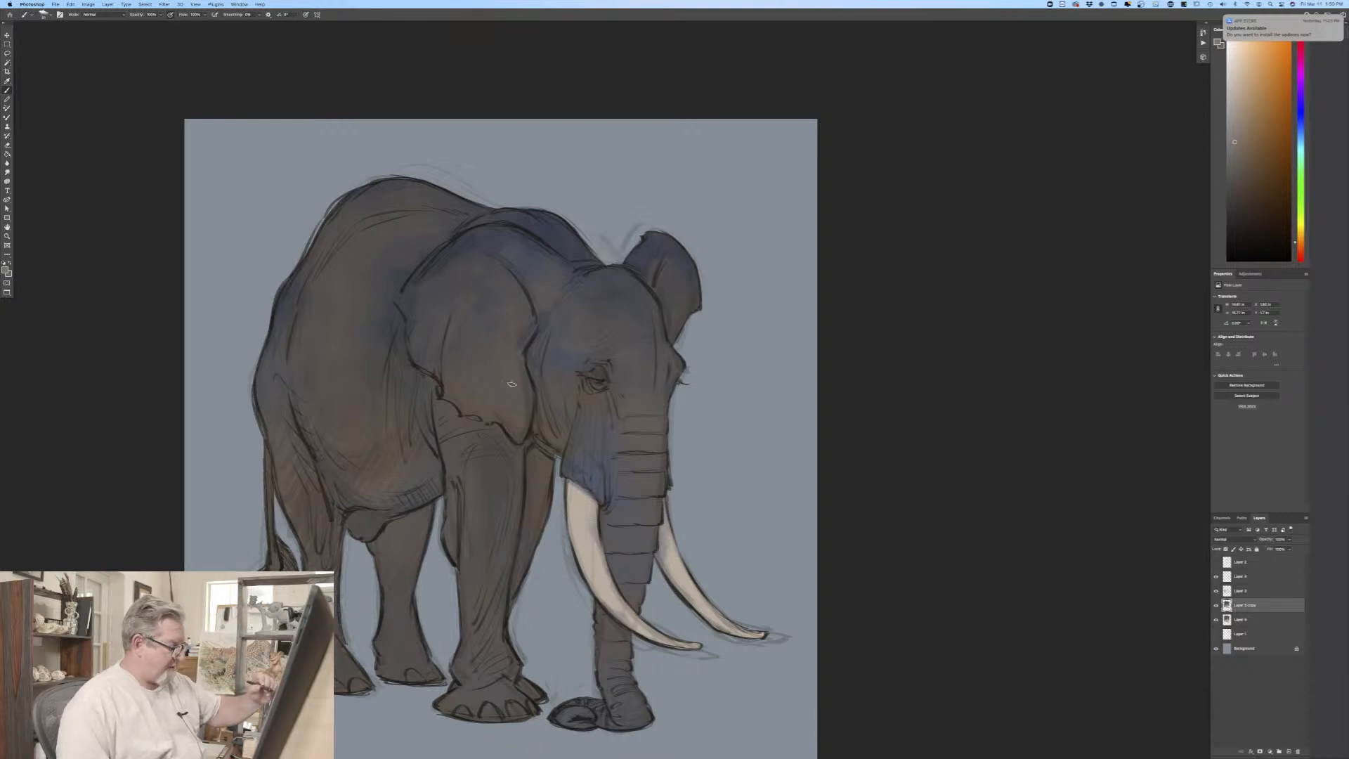
{"action": "key", "text": "bracketright"}
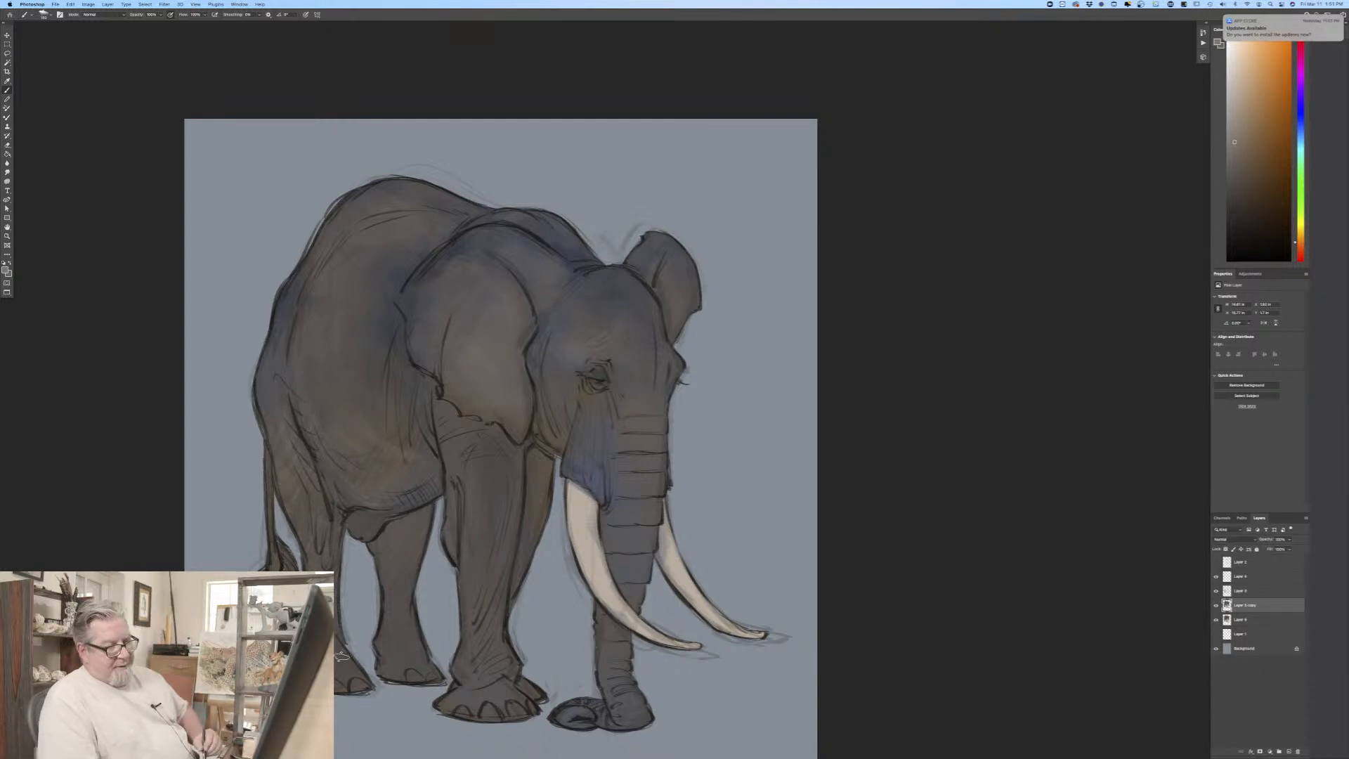
Step: Add a new layer above the copied color layer, clip it to that layer and set its blend mode to Multiply
{"action": "left_click", "coordinate": [1279, 751]}
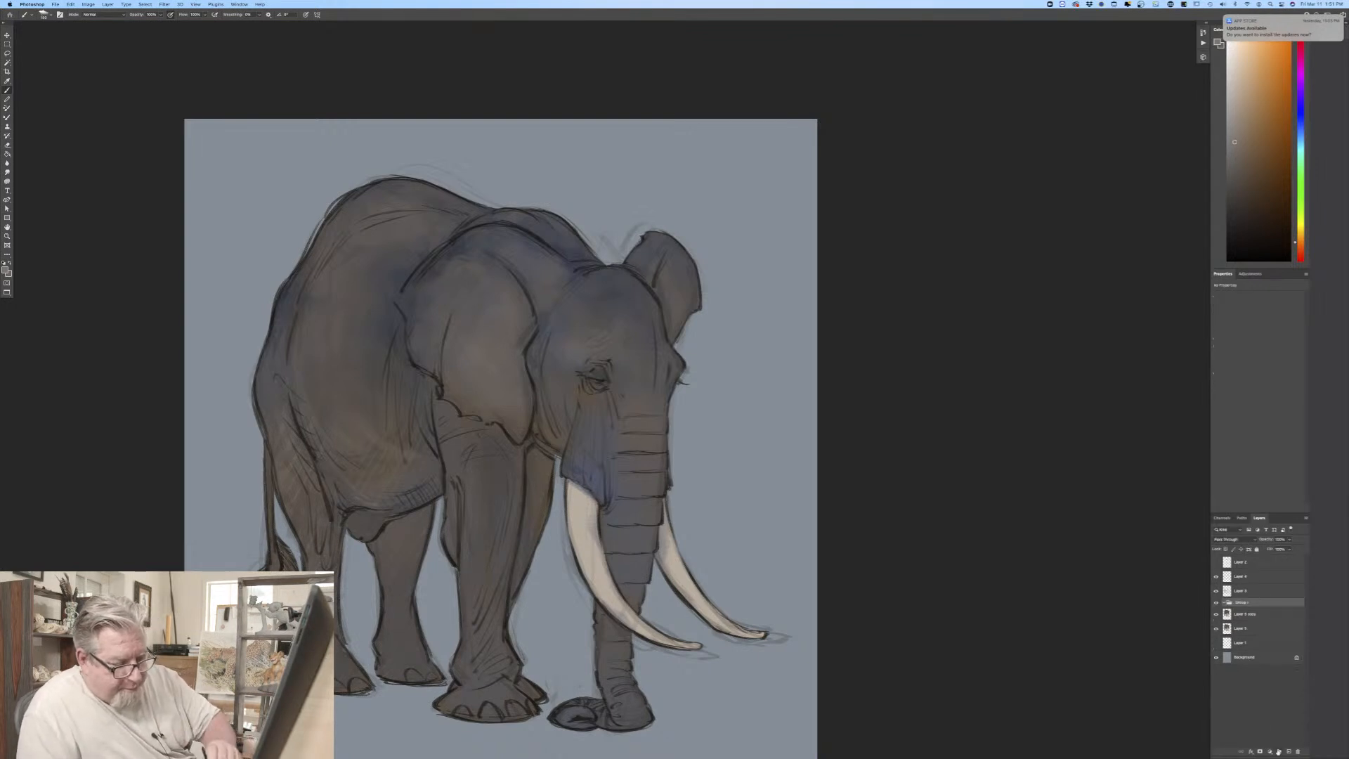
{"action": "key", "text": "ctrl+z"}
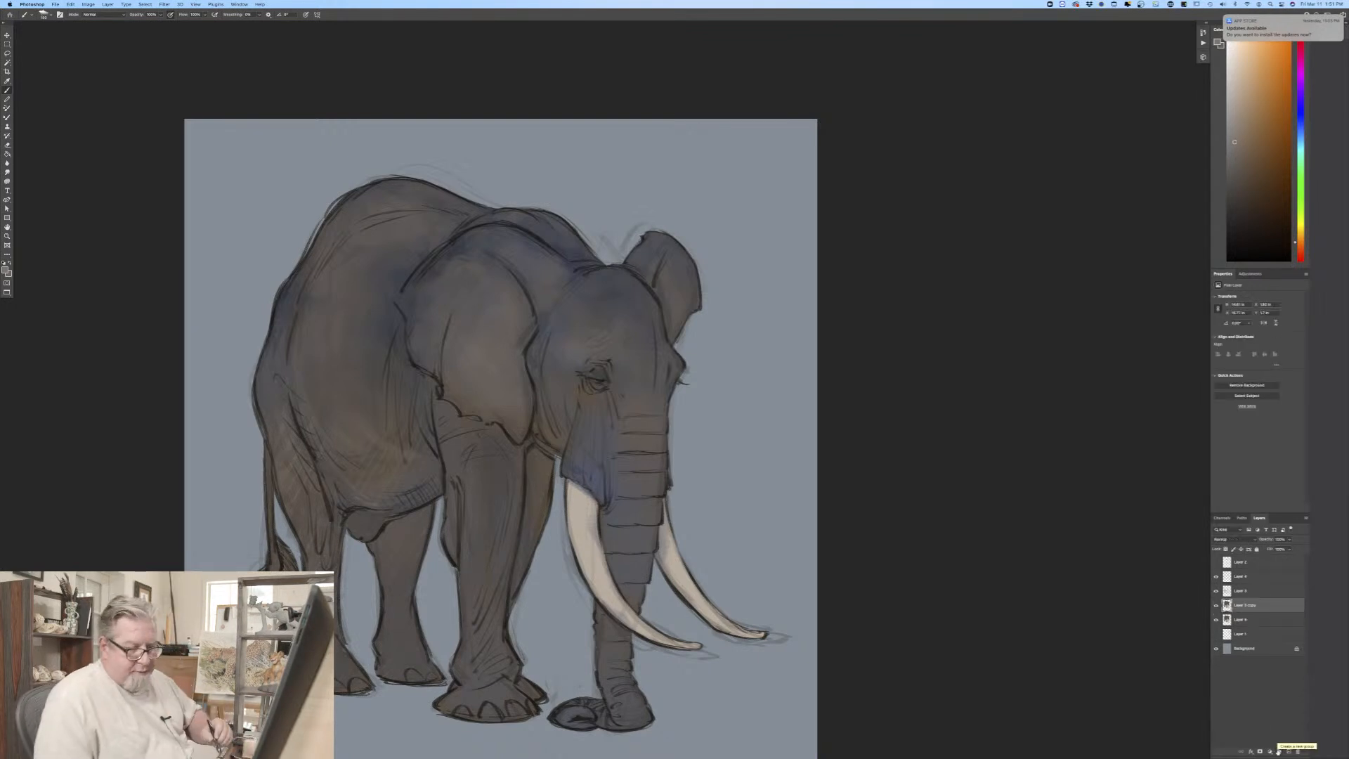
{"action": "left_click", "coordinate": [1289, 752]}
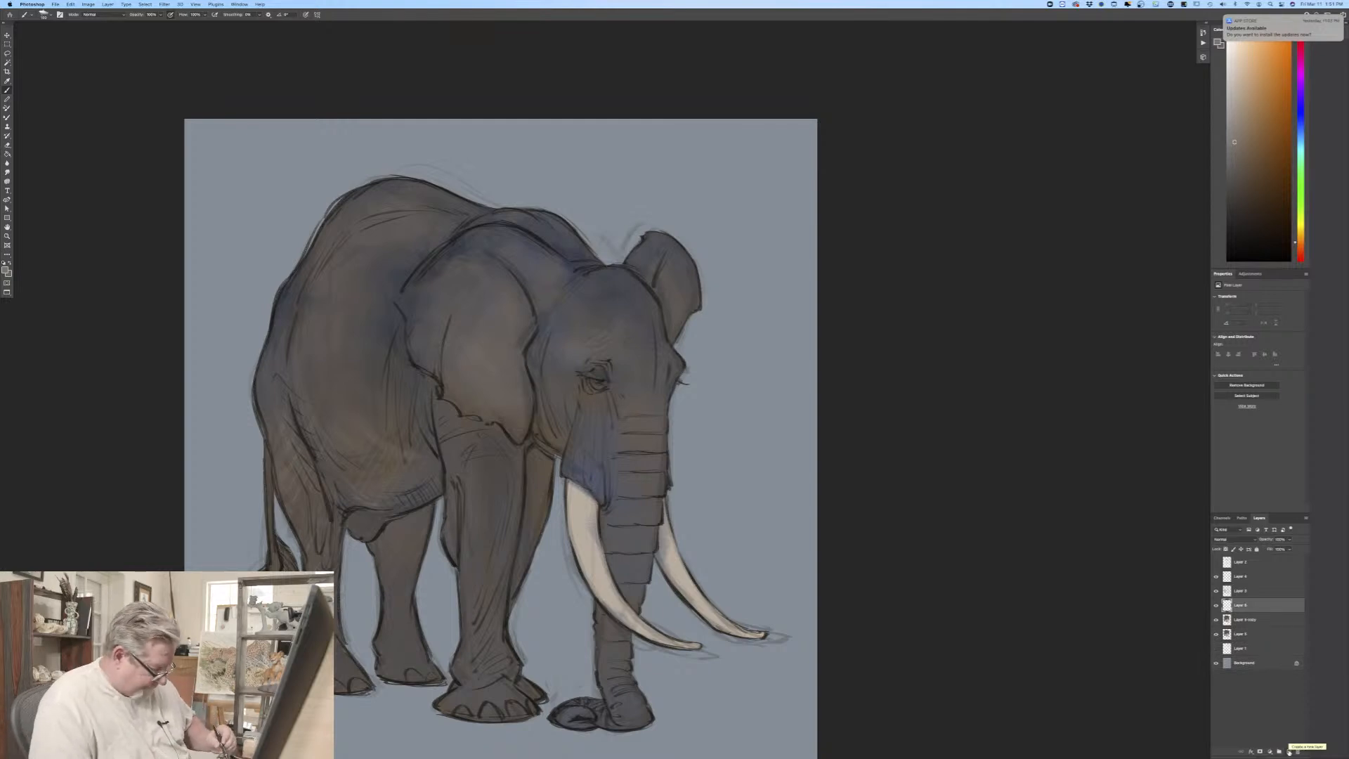
{"action": "right_click", "coordinate": [1234, 608]}
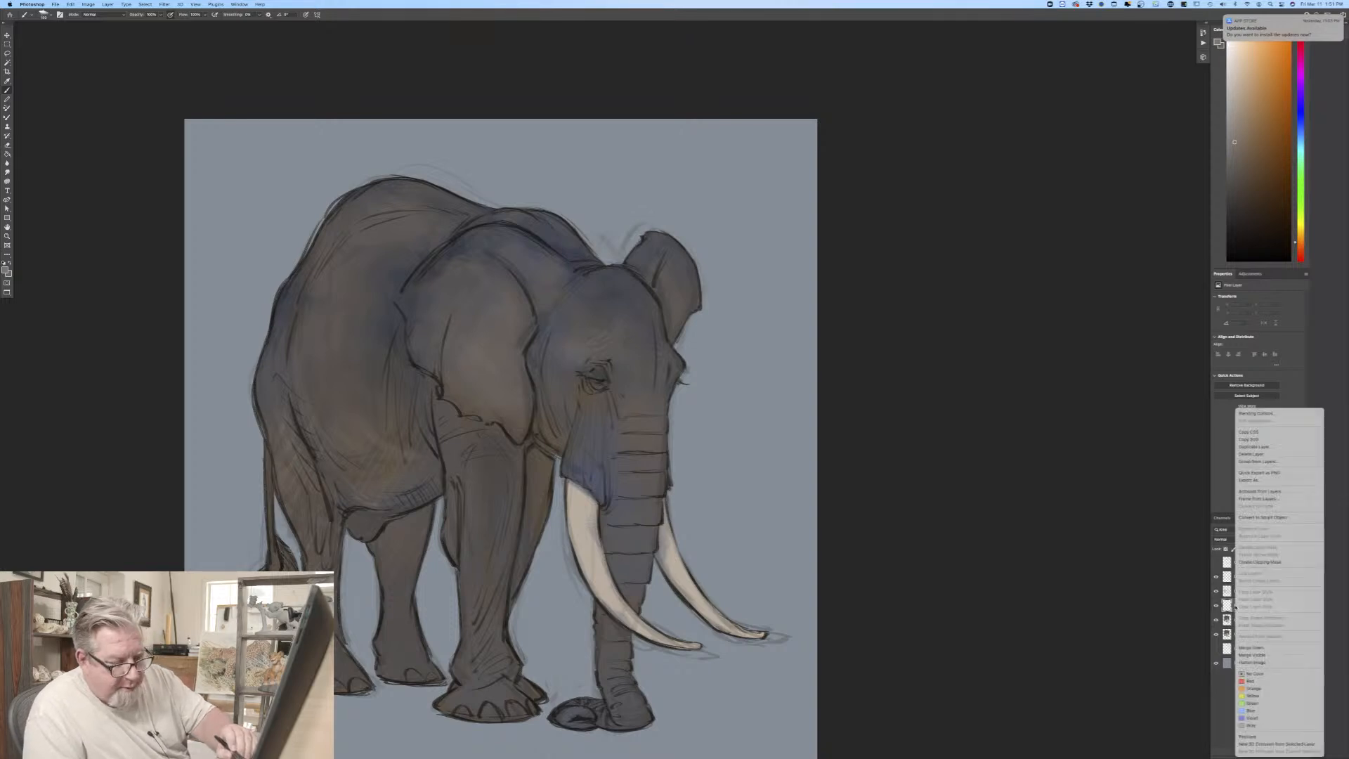
{"action": "left_click", "coordinate": [1254, 562]}
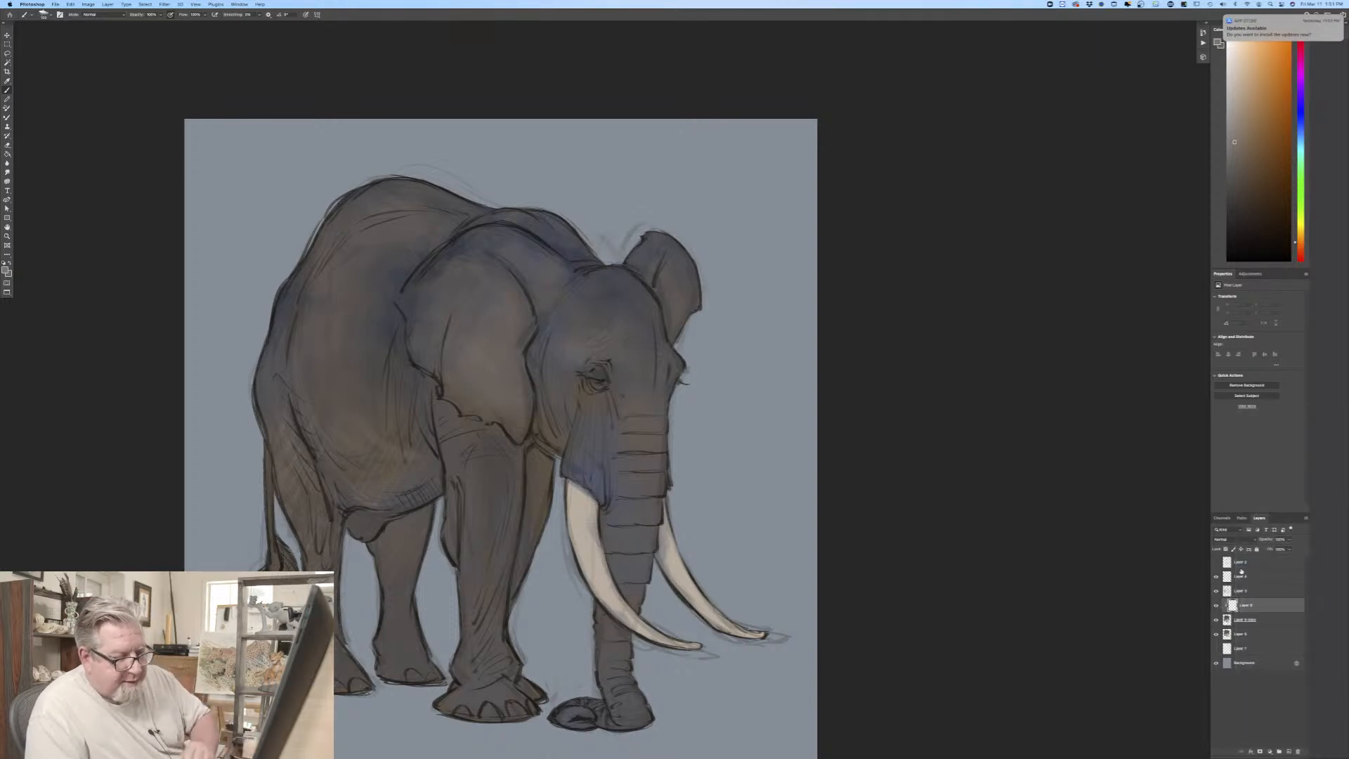
{"action": "left_click", "coordinate": [1219, 538]}
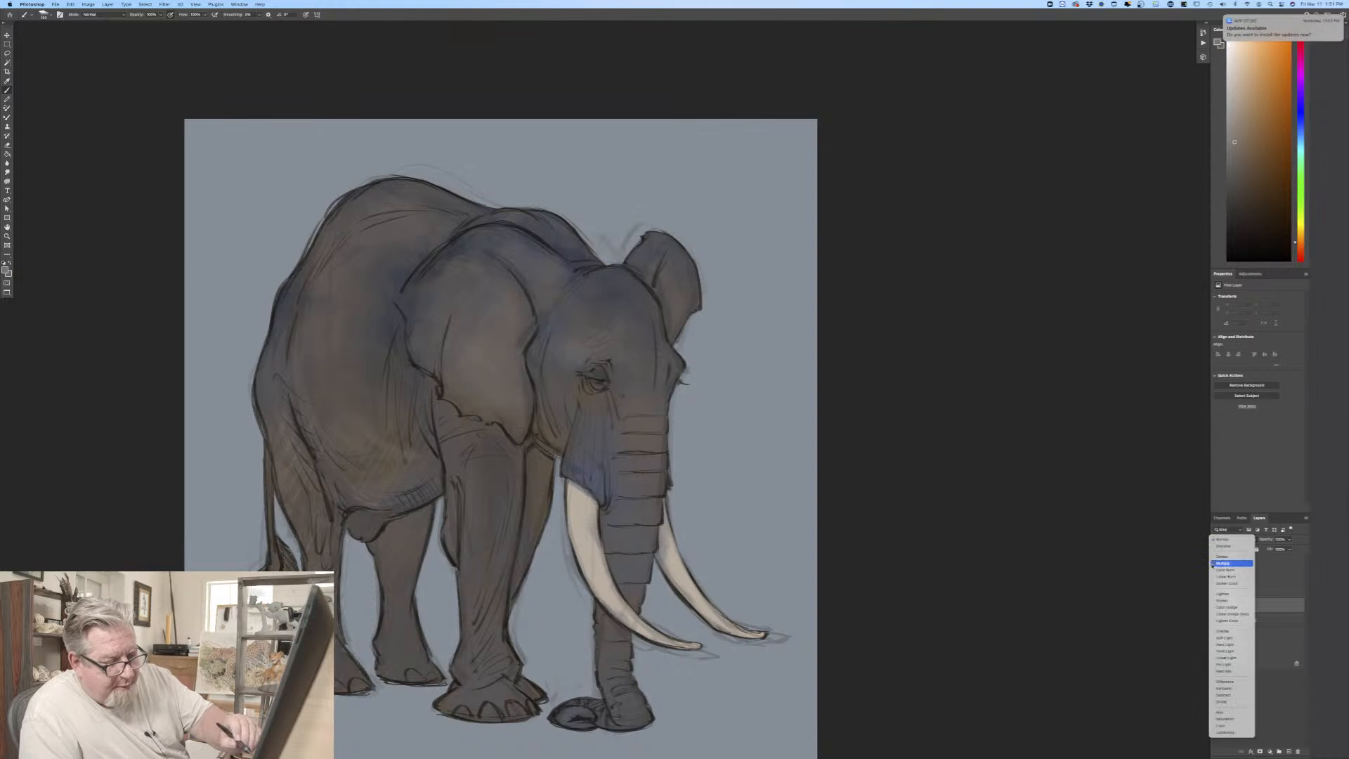
{"action": "left_click", "coordinate": [1214, 560]}
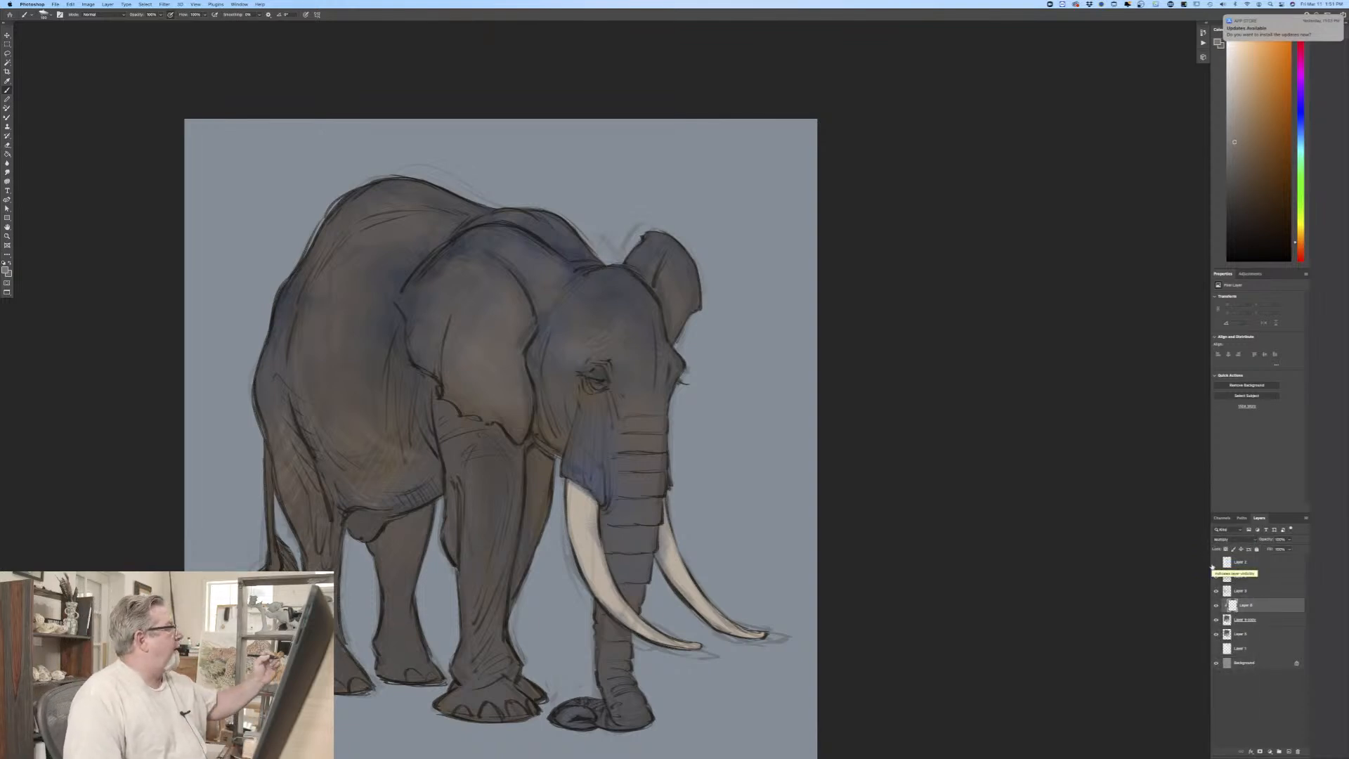
Step: Choose the flat brush at the start of the current brush set and set the foreground color to a muted medium blue-gray
{"action": "left_click", "coordinate": [43, 14]}
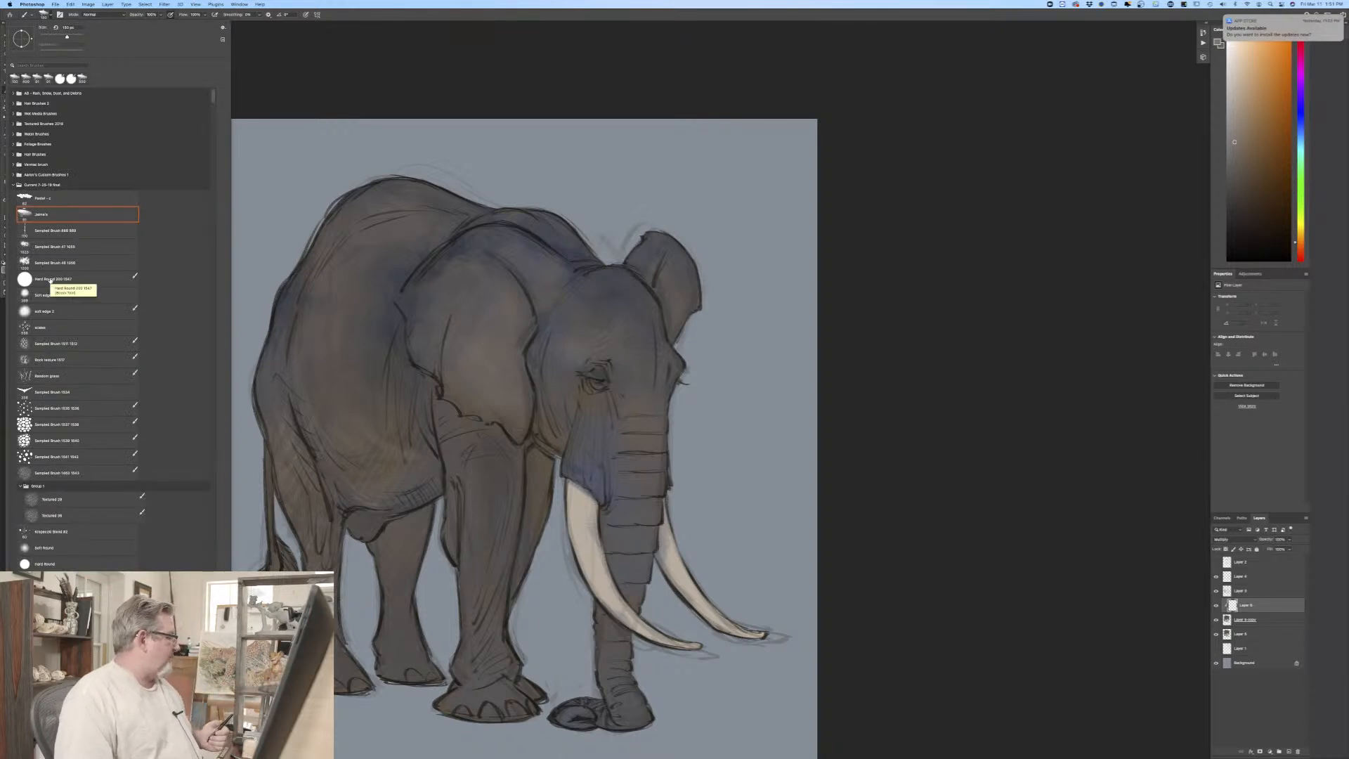
{"action": "left_click", "coordinate": [41, 200]}
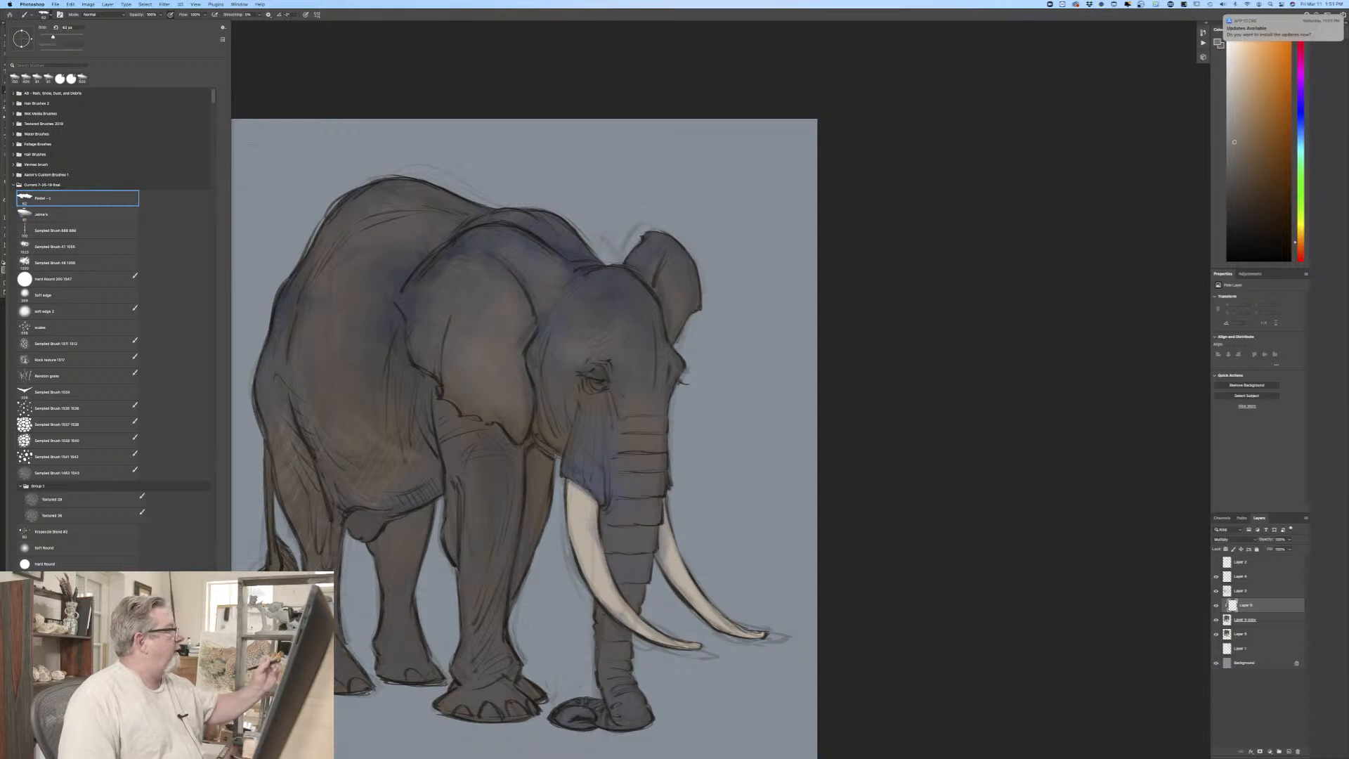
{"action": "left_click", "coordinate": [284, 193]}
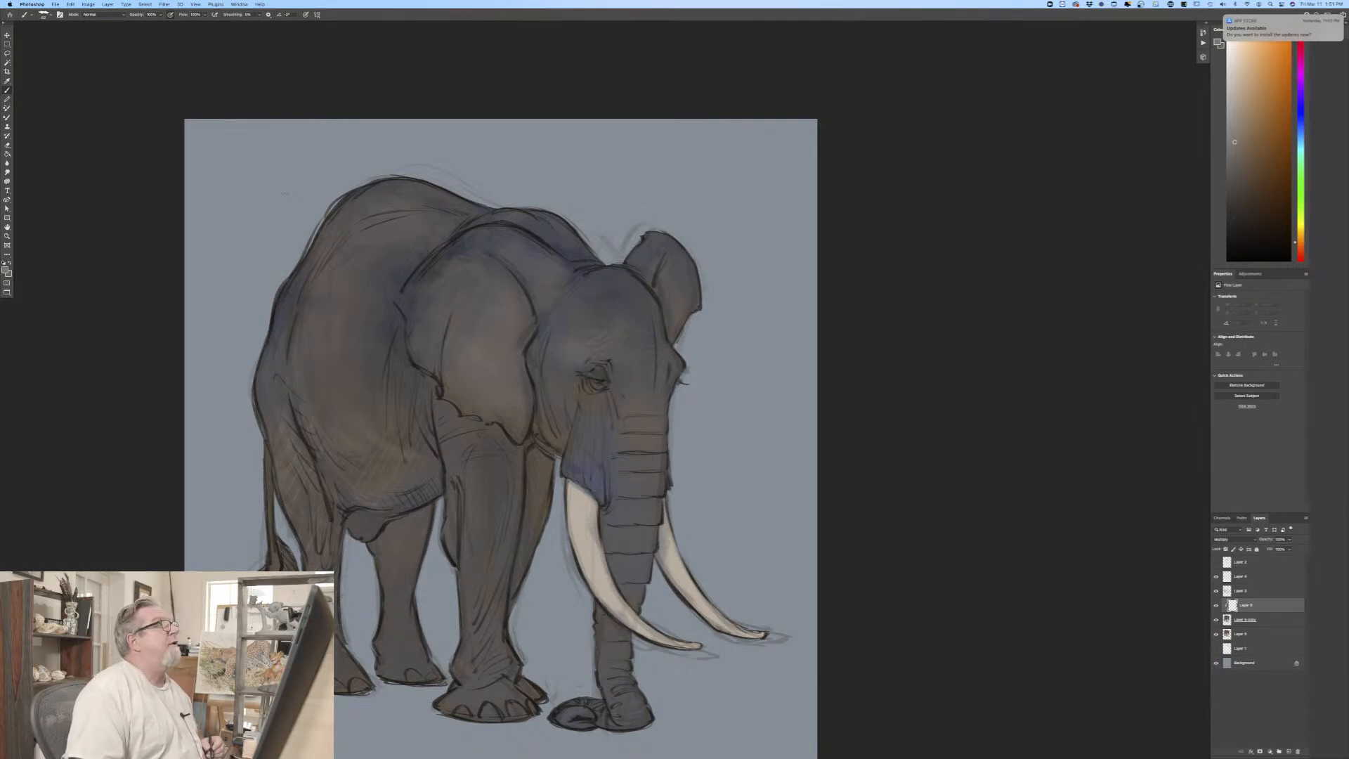
{"action": "left_click", "coordinate": [5, 271]}
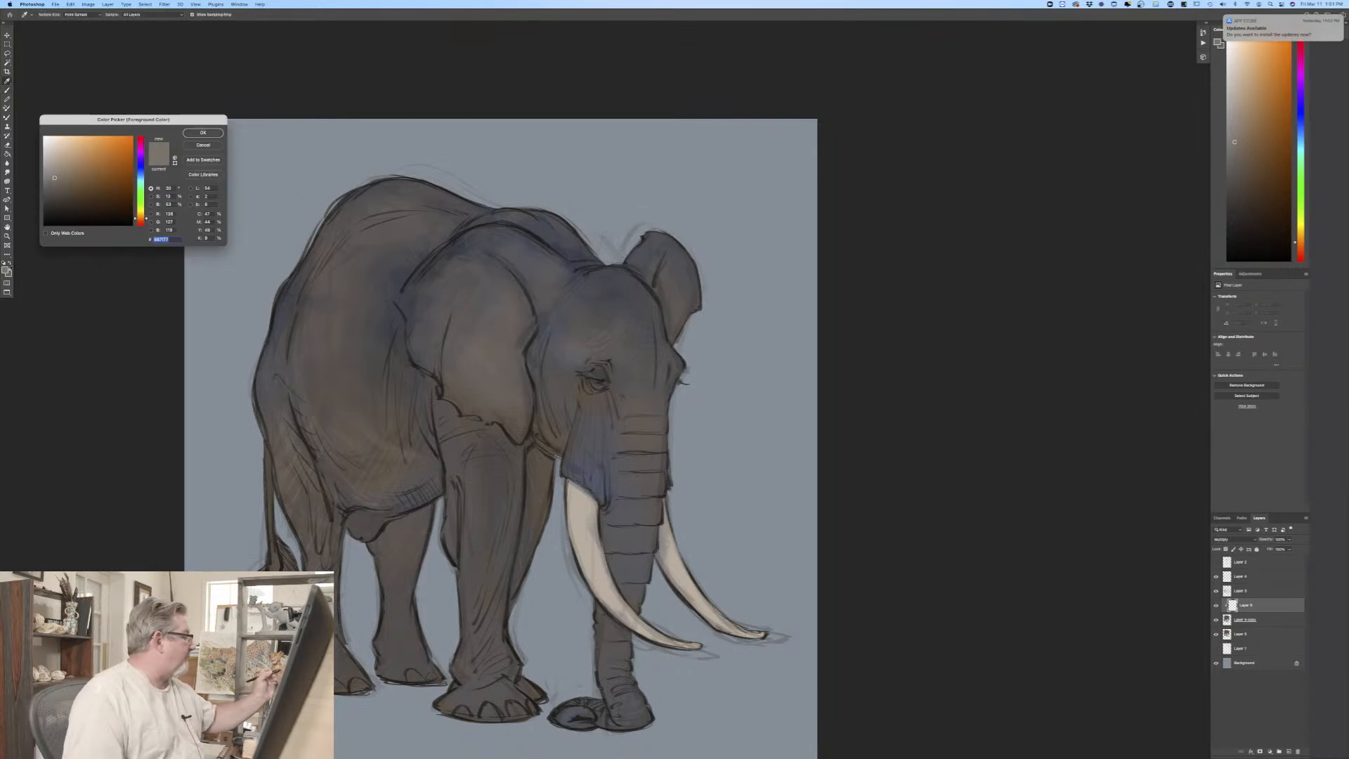
{"action": "left_click", "coordinate": [141, 174]}
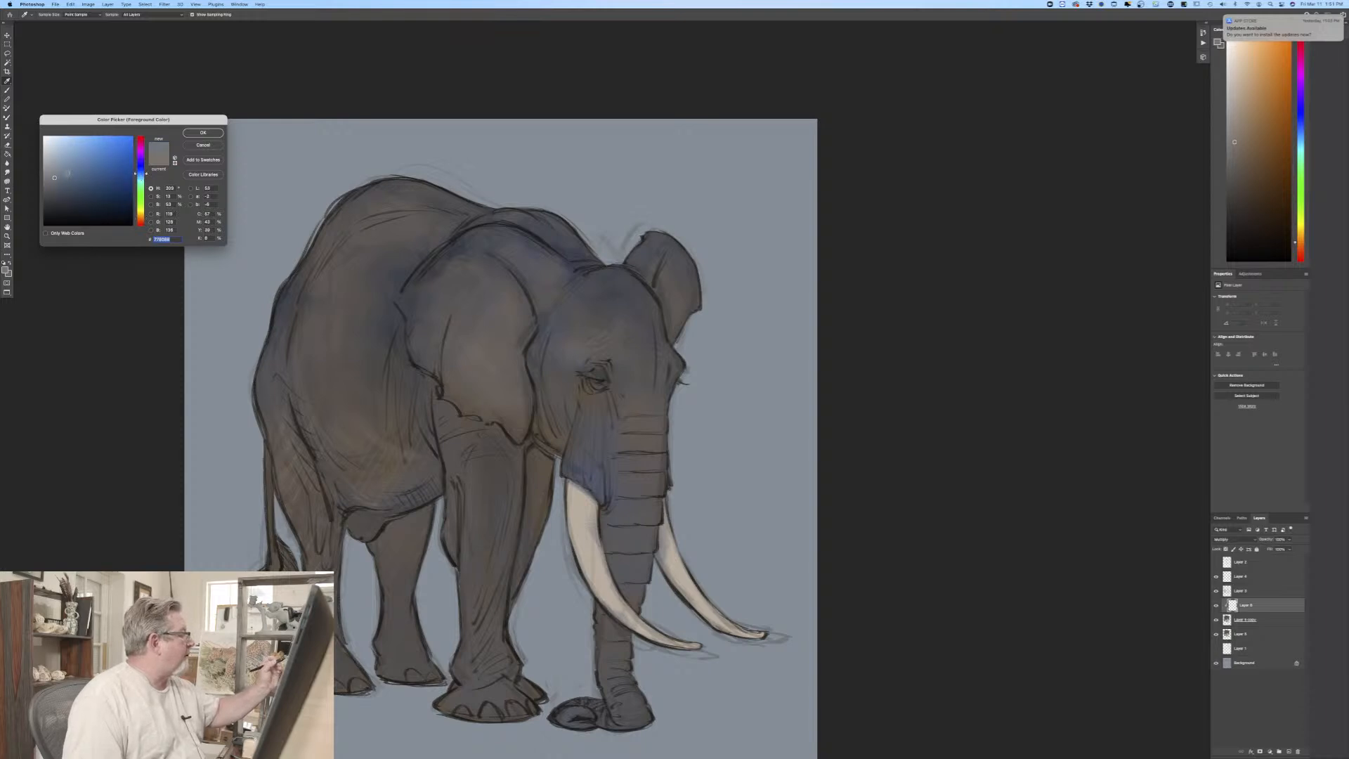
{"action": "left_click", "coordinate": [201, 133]}
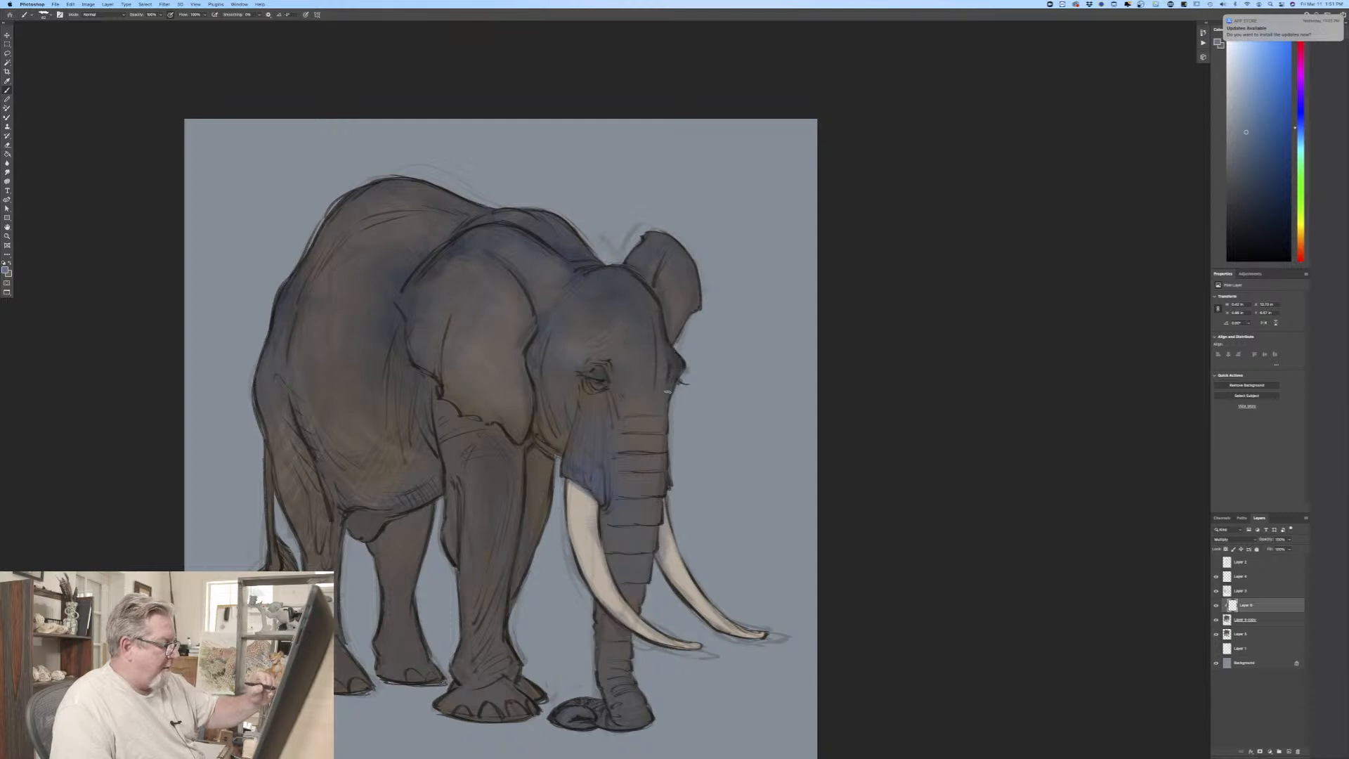
Step: Block in broad blue shadow over the forehead, neck, far ear and upper edge of the near ear, enlarging the brush for larger areas
{"action": "left_click_drag", "start_coordinate": [665, 422], "coordinate": [663, 387]}
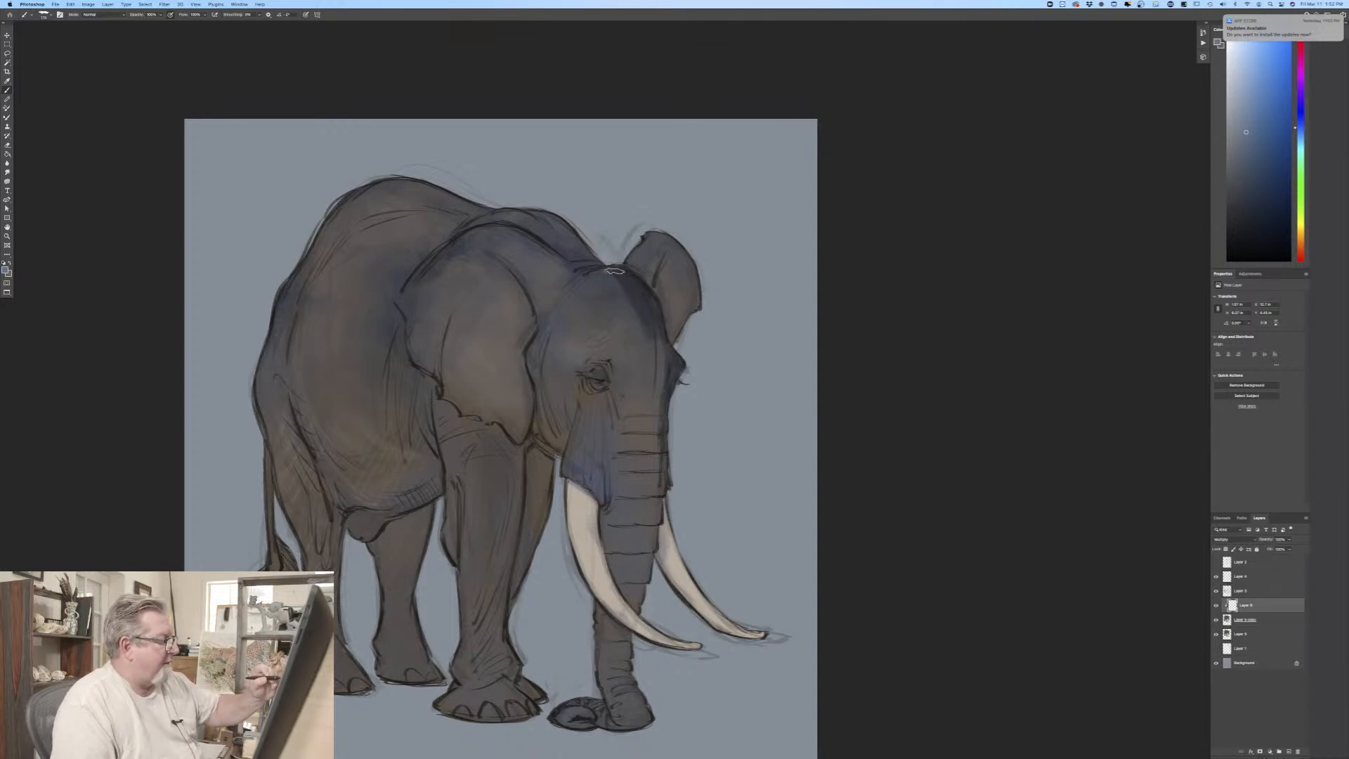
{"action": "mouse_move", "coordinate": [645, 303]}
{"action": "left_mouse_down"}
{"action": "mouse_move", "coordinate": [602, 283]}
{"action": "mouse_move", "coordinate": [590, 300]}
{"action": "mouse_move", "coordinate": [585, 278]}
{"action": "mouse_move", "coordinate": [662, 342]}
{"action": "mouse_move", "coordinate": [644, 364]}
{"action": "left_mouse_up"}
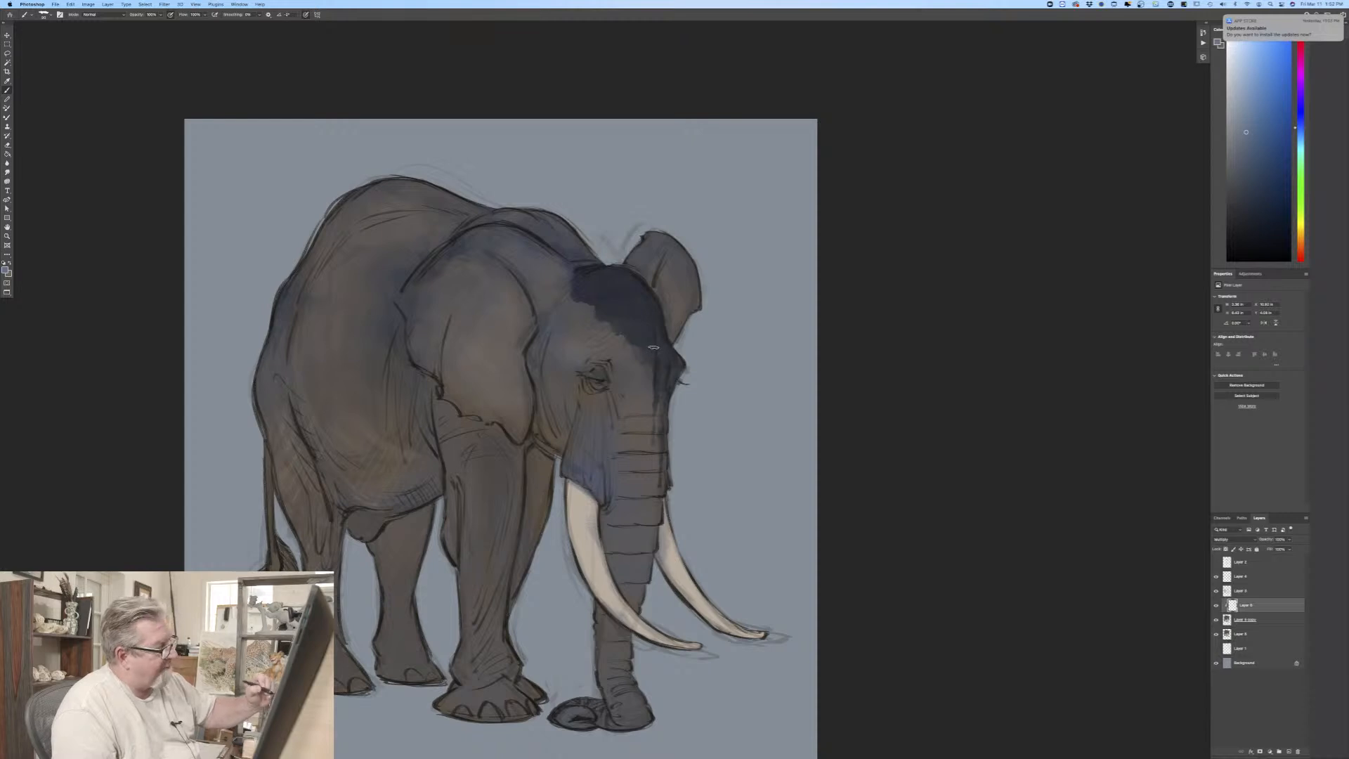
{"action": "key", "text": "bracketright"}
{"action": "key", "text": "bracketright"}
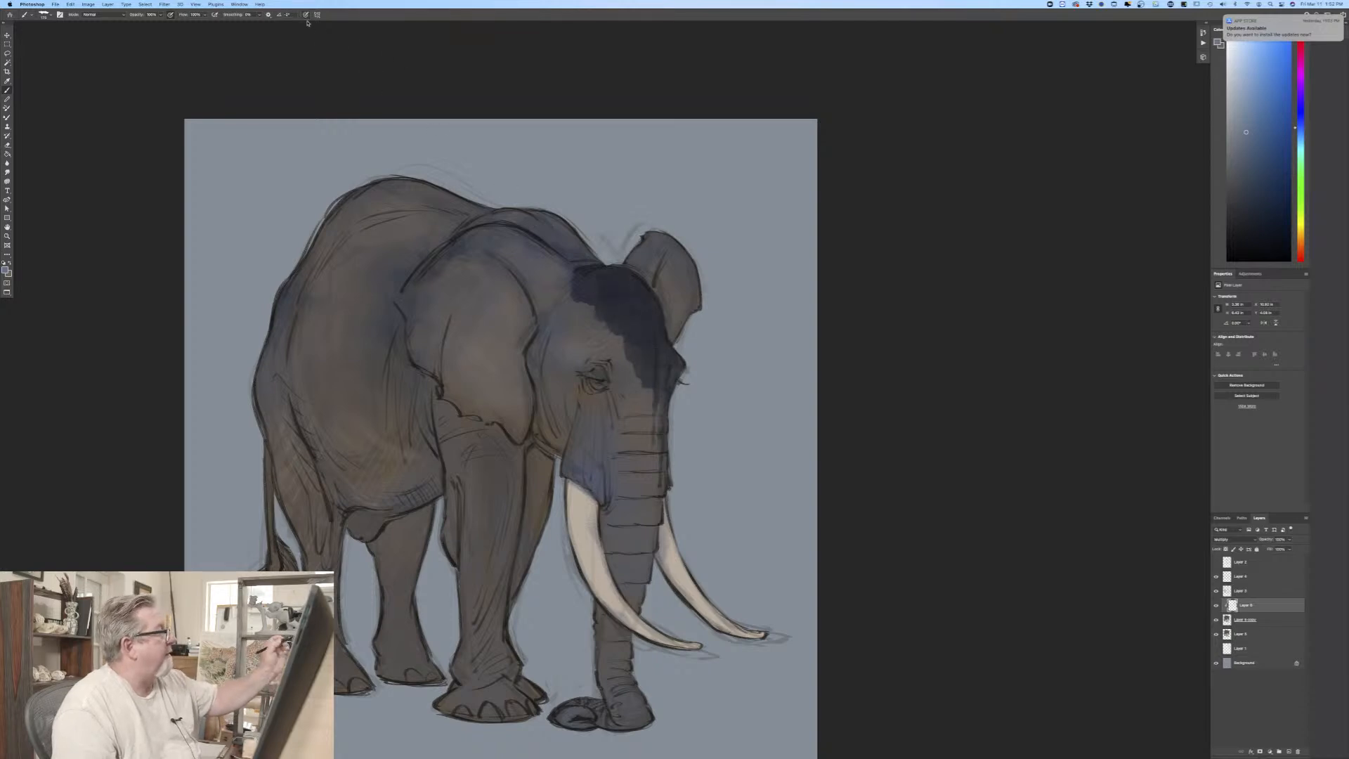
{"action": "key", "text": "bracketright"}
{"action": "key", "text": "bracketright"}
{"action": "key", "text": "bracketright"}
{"action": "mouse_move", "coordinate": [596, 300]}
{"action": "left_mouse_down"}
{"action": "mouse_move", "coordinate": [578, 329]}
{"action": "mouse_move", "coordinate": [595, 295]}
{"action": "mouse_move", "coordinate": [565, 322]}
{"action": "mouse_move", "coordinate": [591, 312]}
{"action": "mouse_move", "coordinate": [619, 348]}
{"action": "mouse_move", "coordinate": [614, 335]}
{"action": "mouse_move", "coordinate": [612, 361]}
{"action": "mouse_move", "coordinate": [592, 353]}
{"action": "mouse_move", "coordinate": [560, 324]}
{"action": "mouse_move", "coordinate": [571, 368]}
{"action": "mouse_move", "coordinate": [540, 324]}
{"action": "mouse_move", "coordinate": [596, 340]}
{"action": "mouse_move", "coordinate": [606, 357]}
{"action": "mouse_move", "coordinate": [607, 312]}
{"action": "mouse_move", "coordinate": [591, 354]}
{"action": "mouse_move", "coordinate": [562, 298]}
{"action": "mouse_move", "coordinate": [565, 265]}
{"action": "mouse_move", "coordinate": [549, 311]}
{"action": "mouse_move", "coordinate": [518, 252]}
{"action": "mouse_move", "coordinate": [544, 264]}
{"action": "mouse_move", "coordinate": [541, 250]}
{"action": "mouse_move", "coordinate": [503, 226]}
{"action": "mouse_move", "coordinate": [527, 259]}
{"action": "mouse_move", "coordinate": [489, 239]}
{"action": "mouse_move", "coordinate": [490, 250]}
{"action": "mouse_move", "coordinate": [548, 309]}
{"action": "mouse_move", "coordinate": [559, 304]}
{"action": "mouse_move", "coordinate": [542, 252]}
{"action": "mouse_move", "coordinate": [552, 314]}
{"action": "mouse_move", "coordinate": [507, 280]}
{"action": "left_mouse_up"}
{"action": "mouse_move", "coordinate": [646, 253]}
{"action": "left_mouse_down"}
{"action": "mouse_move", "coordinate": [641, 287]}
{"action": "mouse_move", "coordinate": [676, 248]}
{"action": "mouse_move", "coordinate": [656, 299]}
{"action": "mouse_move", "coordinate": [685, 265]}
{"action": "mouse_move", "coordinate": [666, 320]}
{"action": "mouse_move", "coordinate": [694, 287]}
{"action": "mouse_move", "coordinate": [676, 336]}
{"action": "left_mouse_up"}
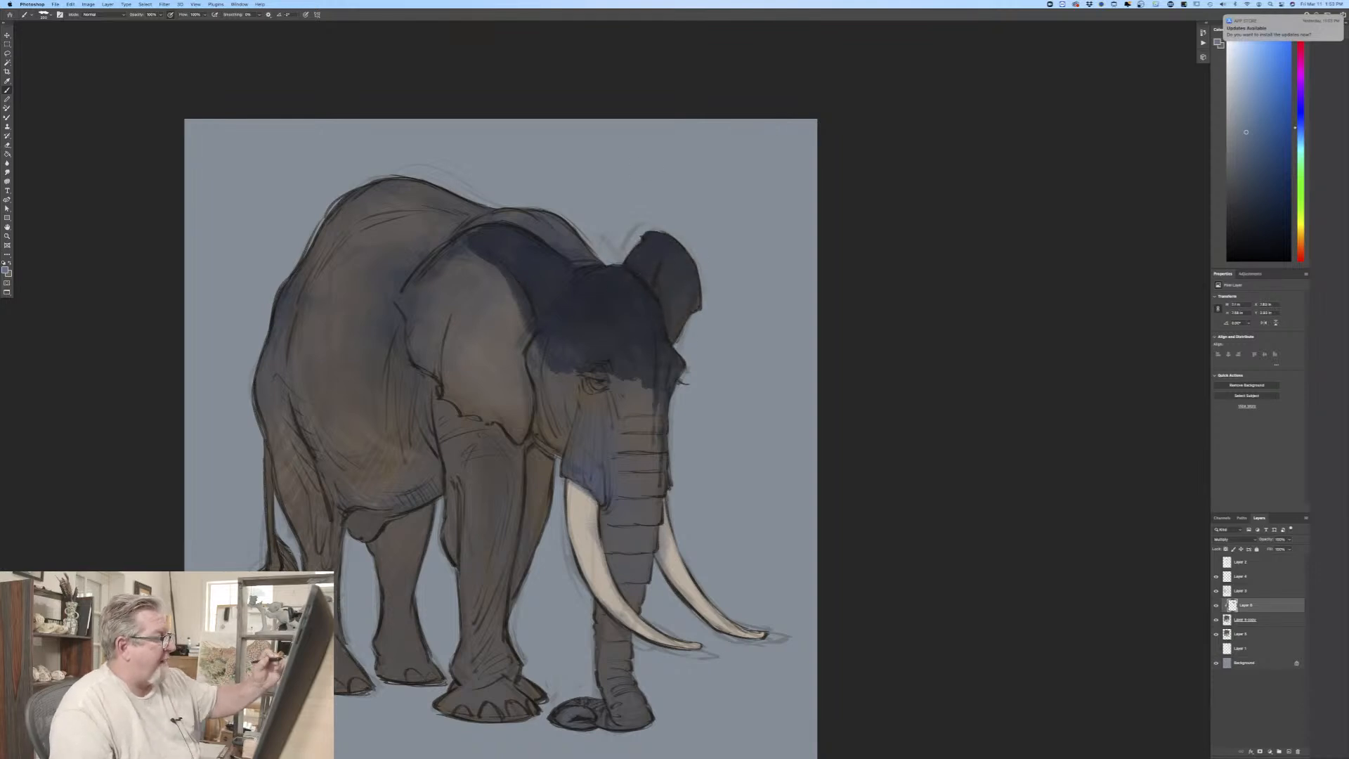
{"action": "mouse_move", "coordinate": [521, 317]}
{"action": "left_mouse_down"}
{"action": "mouse_move", "coordinate": [478, 235]}
{"action": "mouse_move", "coordinate": [444, 260]}
{"action": "mouse_move", "coordinate": [460, 233]}
{"action": "mouse_move", "coordinate": [418, 298]}
{"action": "left_mouse_up"}
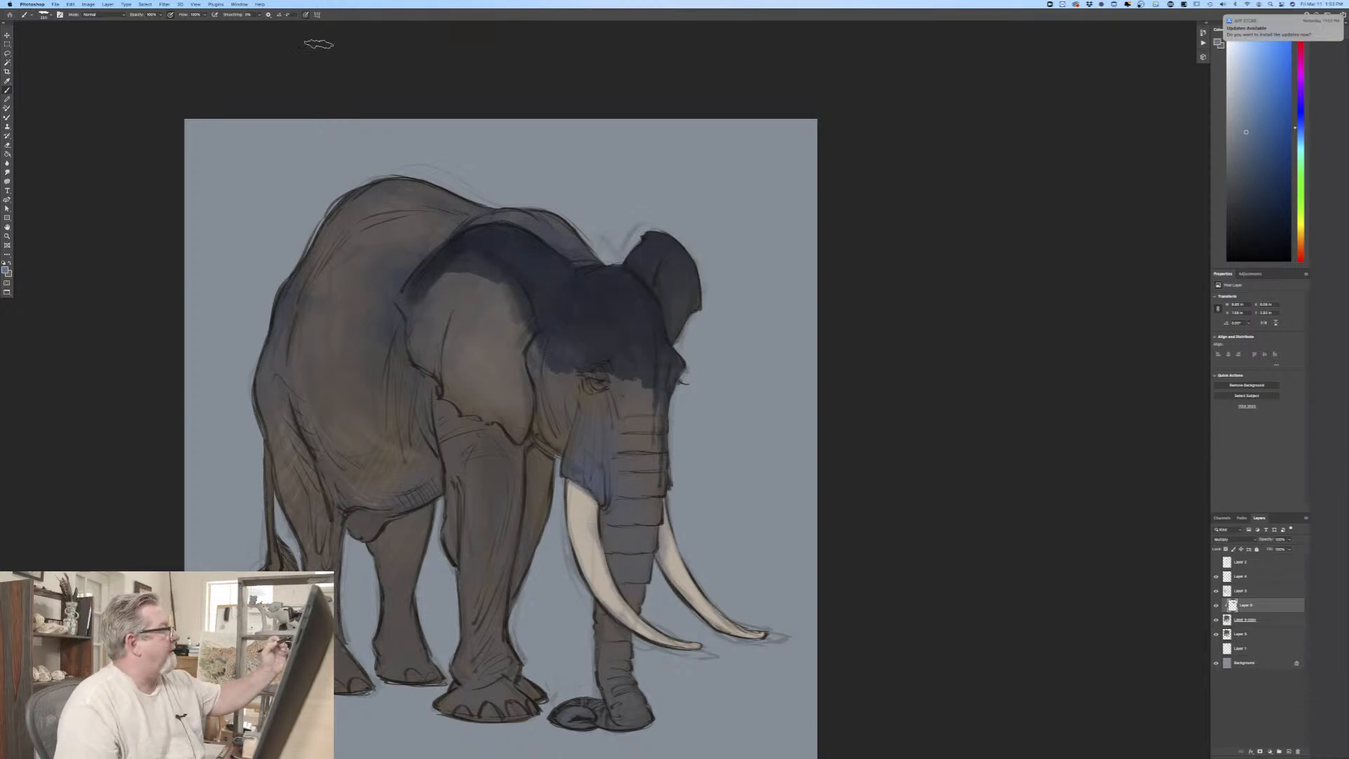
Step: Extend the shadow with a smaller brush in ragged vertical streaks around the eye, down the cheek and onto the upper trunk
{"action": "key", "text": "bracketleft"}
{"action": "key", "text": "bracketleft"}
{"action": "key", "text": "bracketleft"}
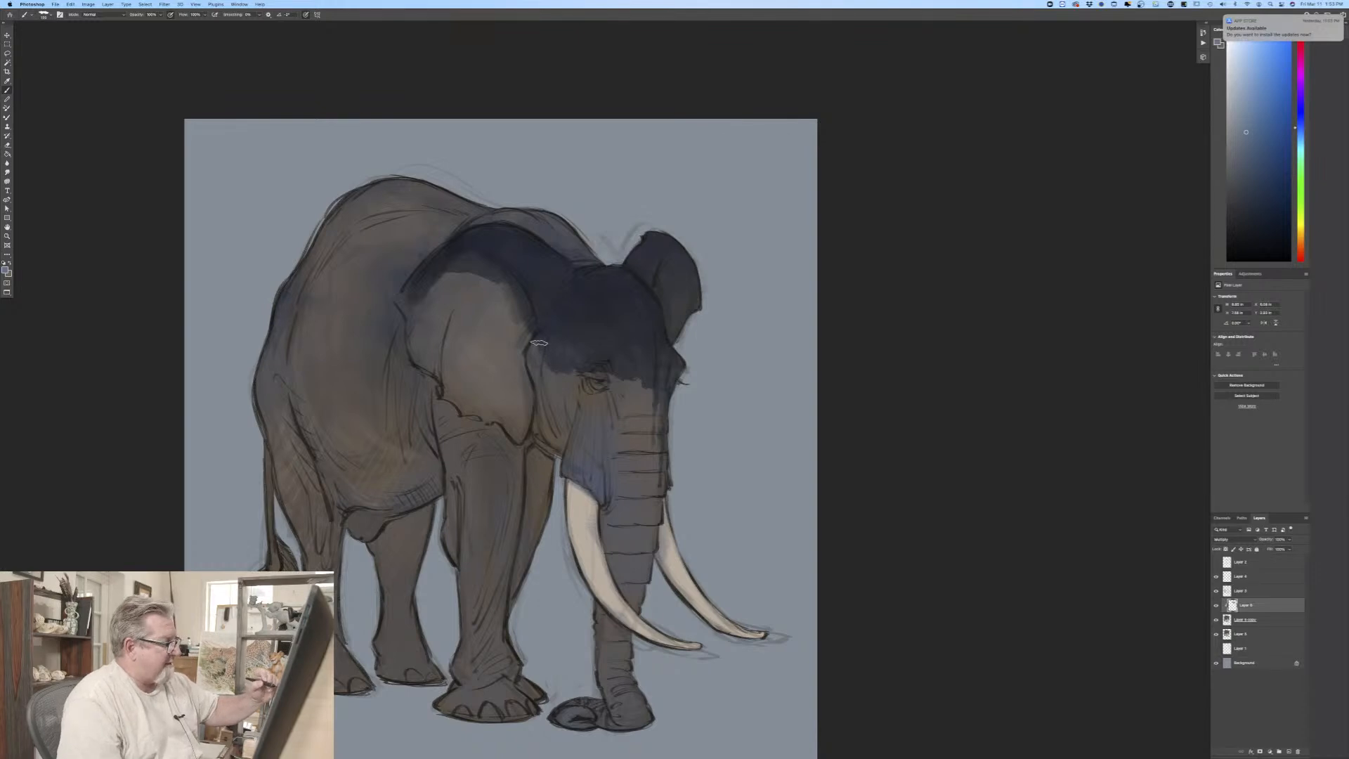
{"action": "left_click_drag", "start_coordinate": [540, 341], "coordinate": [531, 363]}
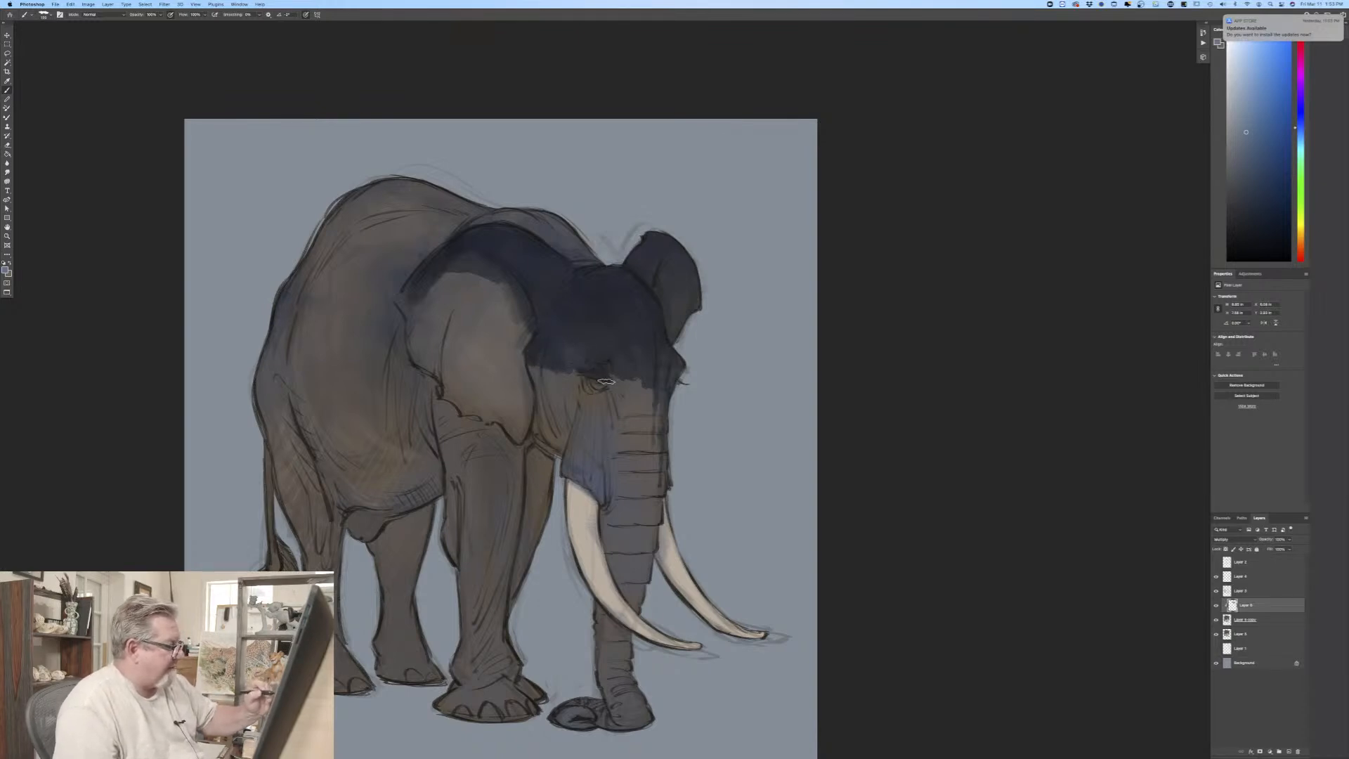
{"action": "mouse_move", "coordinate": [644, 384]}
{"action": "left_mouse_down"}
{"action": "mouse_move", "coordinate": [650, 348]}
{"action": "mouse_move", "coordinate": [653, 409]}
{"action": "mouse_move", "coordinate": [619, 363]}
{"action": "mouse_move", "coordinate": [621, 396]}
{"action": "mouse_move", "coordinate": [608, 369]}
{"action": "mouse_move", "coordinate": [621, 432]}
{"action": "left_mouse_up"}
{"action": "key", "text": "bracketleft"}
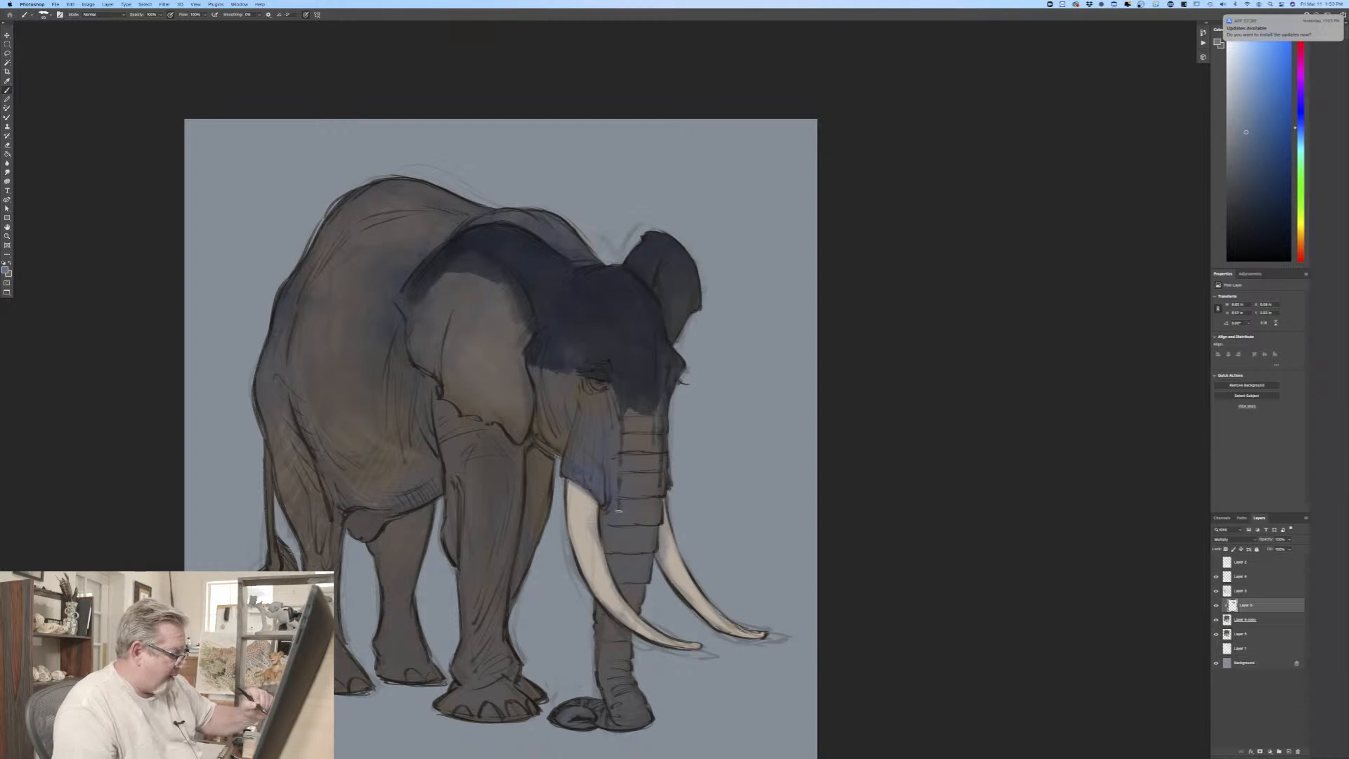
{"action": "left_click_drag", "start_coordinate": [629, 422], "coordinate": [627, 405]}
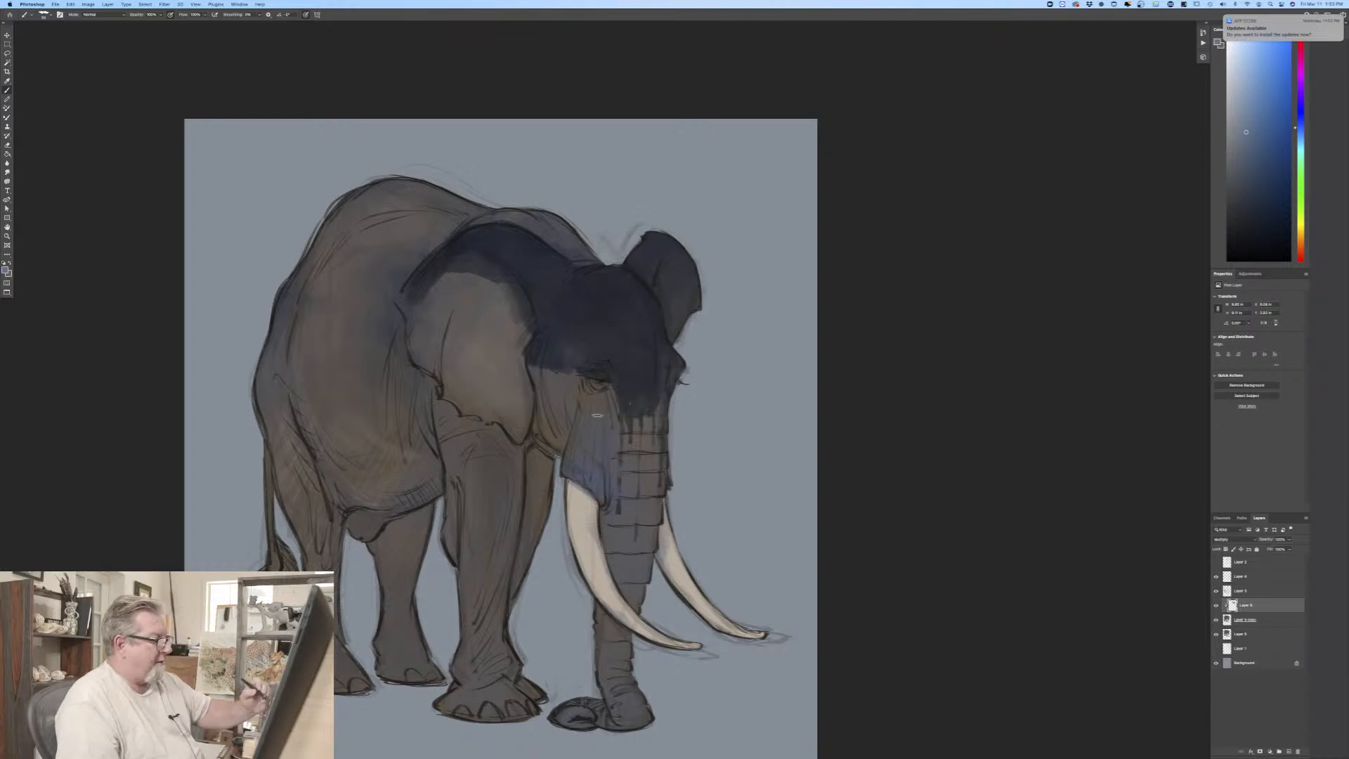
{"action": "mouse_move", "coordinate": [609, 395]}
{"action": "left_mouse_down"}
{"action": "mouse_move", "coordinate": [586, 382]}
{"action": "mouse_move", "coordinate": [614, 429]}
{"action": "mouse_move", "coordinate": [597, 403]}
{"action": "left_mouse_up"}
{"action": "key", "text": "["}
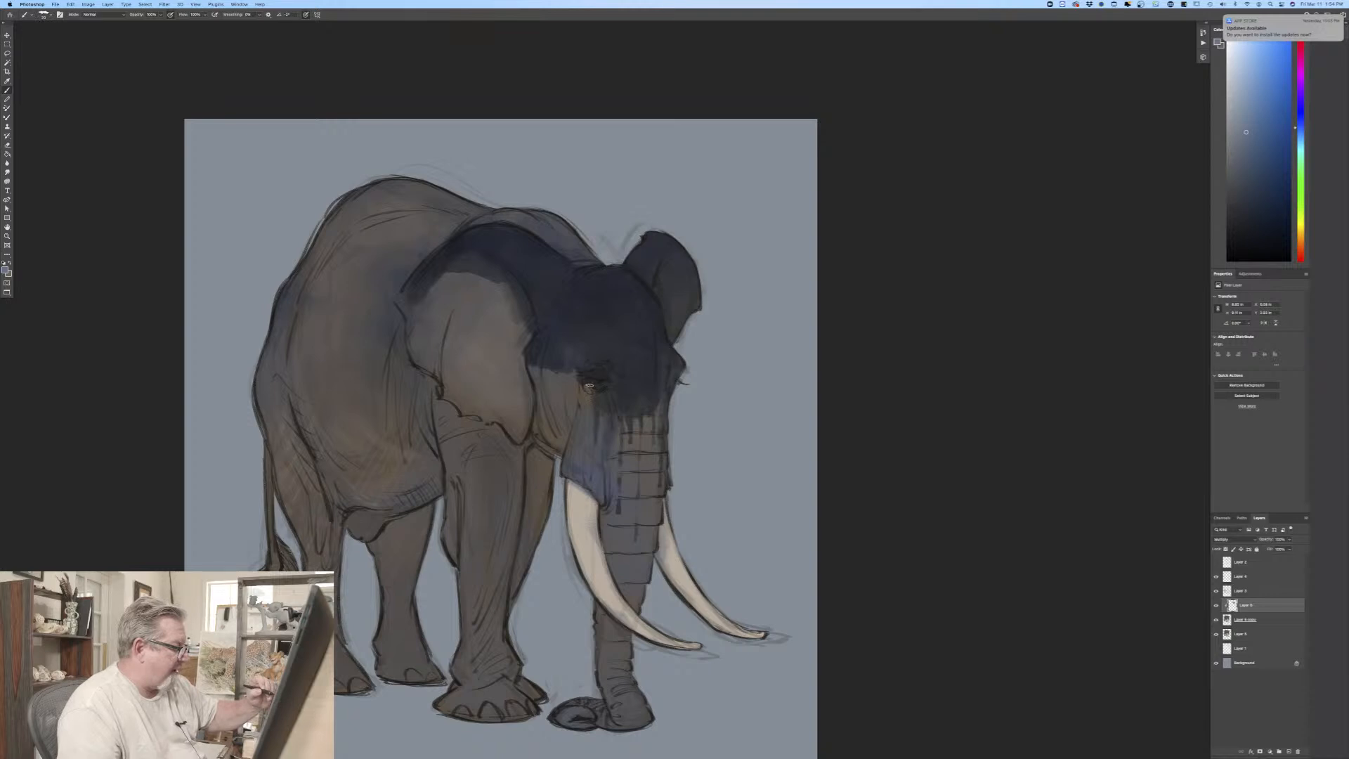
{"action": "mouse_move", "coordinate": [590, 386]}
{"action": "left_mouse_down"}
{"action": "mouse_move", "coordinate": [550, 362]}
{"action": "mouse_move", "coordinate": [531, 368]}
{"action": "mouse_move", "coordinate": [563, 369]}
{"action": "mouse_move", "coordinate": [564, 345]}
{"action": "mouse_move", "coordinate": [539, 367]}
{"action": "mouse_move", "coordinate": [547, 405]}
{"action": "left_mouse_up"}
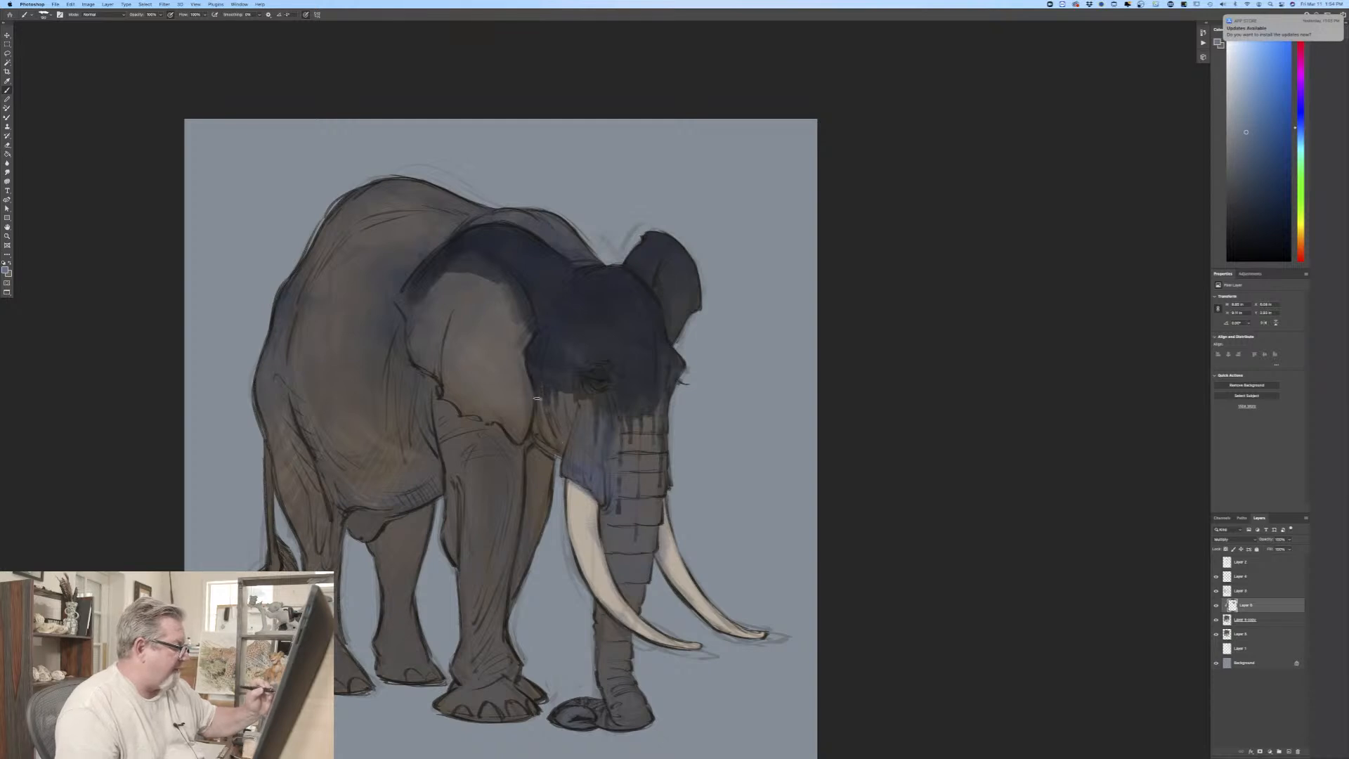
{"action": "left_click_drag", "start_coordinate": [535, 415], "coordinate": [555, 452]}
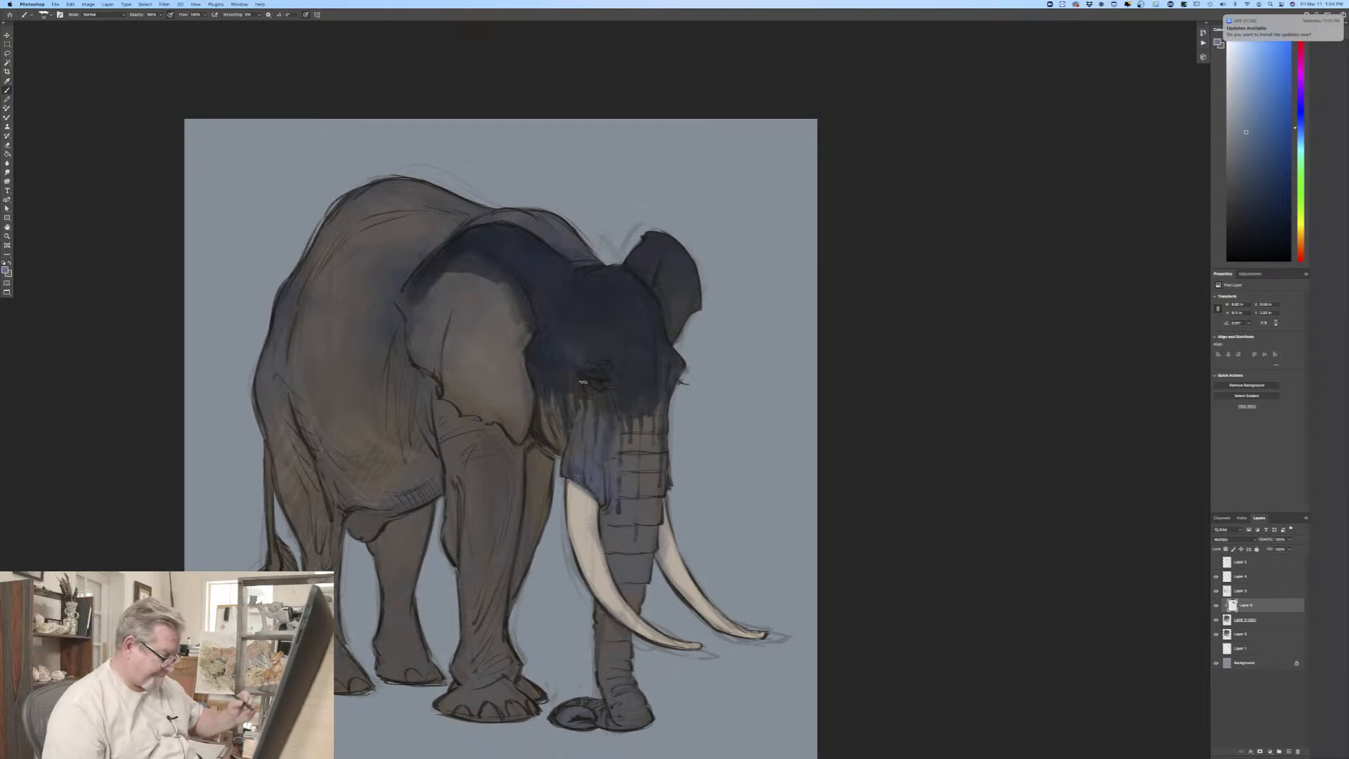
Step: Spread the blue shadow across the upper half of the near ear, ending its lower edge in irregular drips
{"action": "key", "text": "bracketright"}
{"action": "key", "text": "bracketright"}
{"action": "key", "text": "bracketright"}
{"action": "key", "text": "bracketright"}
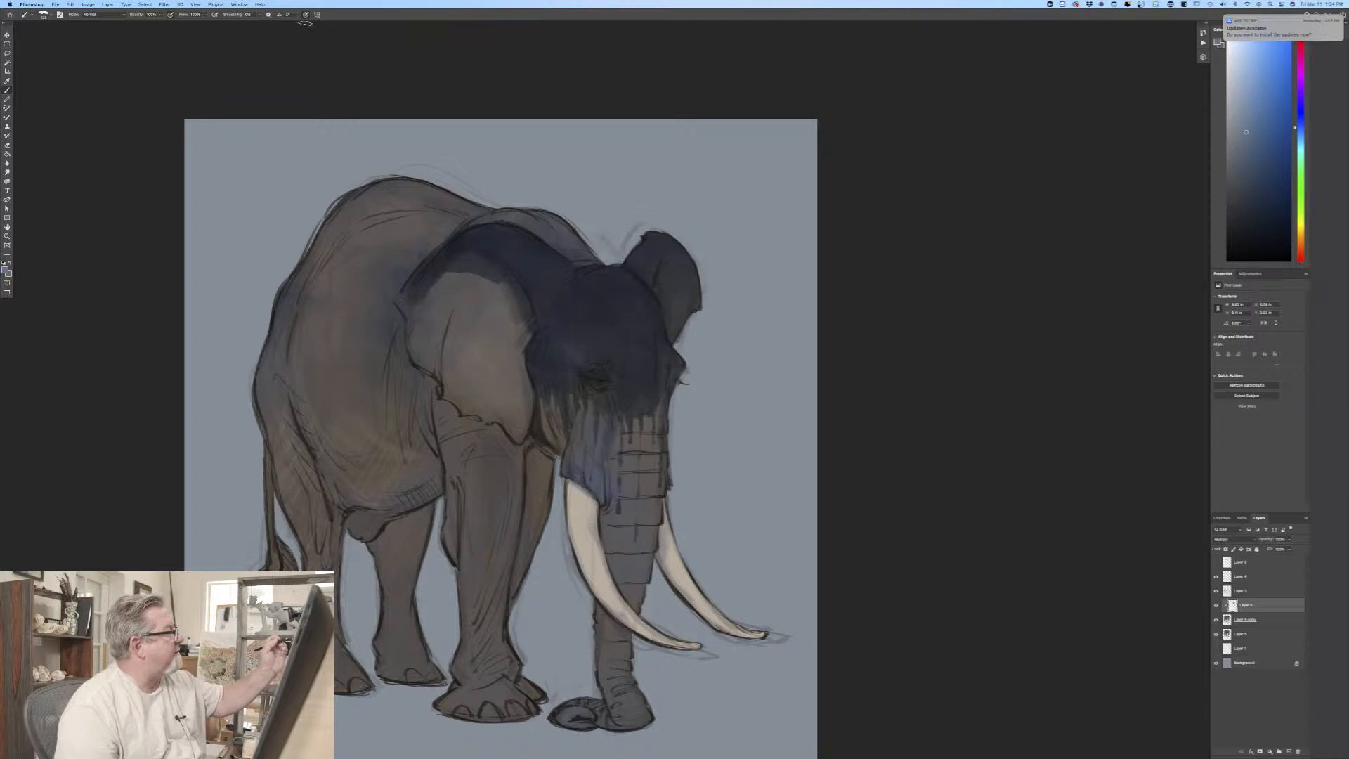
{"action": "left_click", "coordinate": [305, 15]}
{"action": "mouse_move", "coordinate": [520, 318]}
{"action": "left_mouse_down"}
{"action": "mouse_move", "coordinate": [483, 273]}
{"action": "mouse_move", "coordinate": [499, 293]}
{"action": "mouse_move", "coordinate": [448, 276]}
{"action": "mouse_move", "coordinate": [465, 256]}
{"action": "mouse_move", "coordinate": [500, 278]}
{"action": "mouse_move", "coordinate": [504, 263]}
{"action": "mouse_move", "coordinate": [505, 300]}
{"action": "mouse_move", "coordinate": [491, 261]}
{"action": "mouse_move", "coordinate": [487, 305]}
{"action": "mouse_move", "coordinate": [476, 266]}
{"action": "mouse_move", "coordinate": [443, 289]}
{"action": "mouse_move", "coordinate": [519, 301]}
{"action": "mouse_move", "coordinate": [506, 353]}
{"action": "left_mouse_up"}
{"action": "key", "text": "bracketright"}
{"action": "key", "text": "bracketright"}
{"action": "key", "text": "bracketright"}
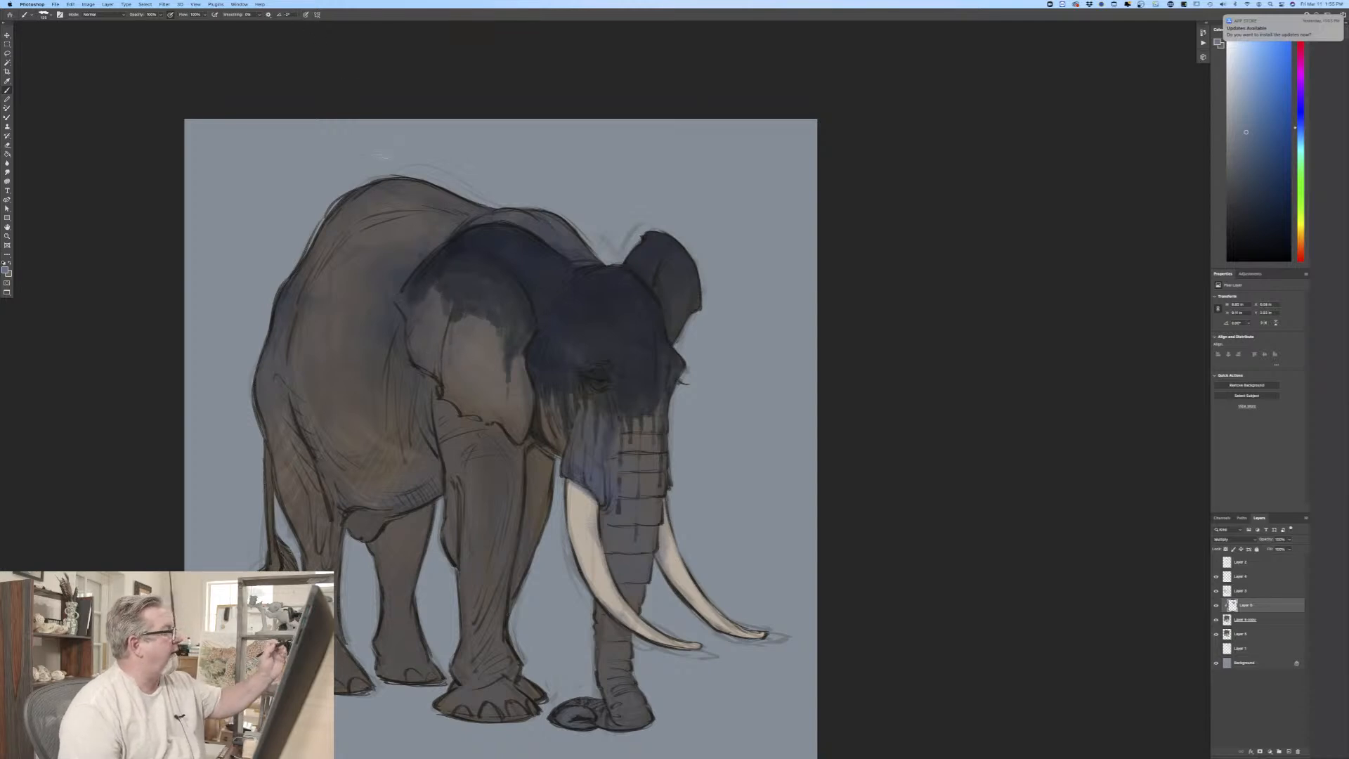
{"action": "key", "text": "]"}
{"action": "key", "text": "]"}
{"action": "key", "text": "]"}
{"action": "mouse_move", "coordinate": [436, 283]}
{"action": "left_mouse_down"}
{"action": "mouse_move", "coordinate": [444, 317]}
{"action": "mouse_move", "coordinate": [430, 323]}
{"action": "mouse_move", "coordinate": [418, 299]}
{"action": "mouse_move", "coordinate": [417, 310]}
{"action": "mouse_move", "coordinate": [468, 286]}
{"action": "mouse_move", "coordinate": [478, 312]}
{"action": "left_mouse_up"}
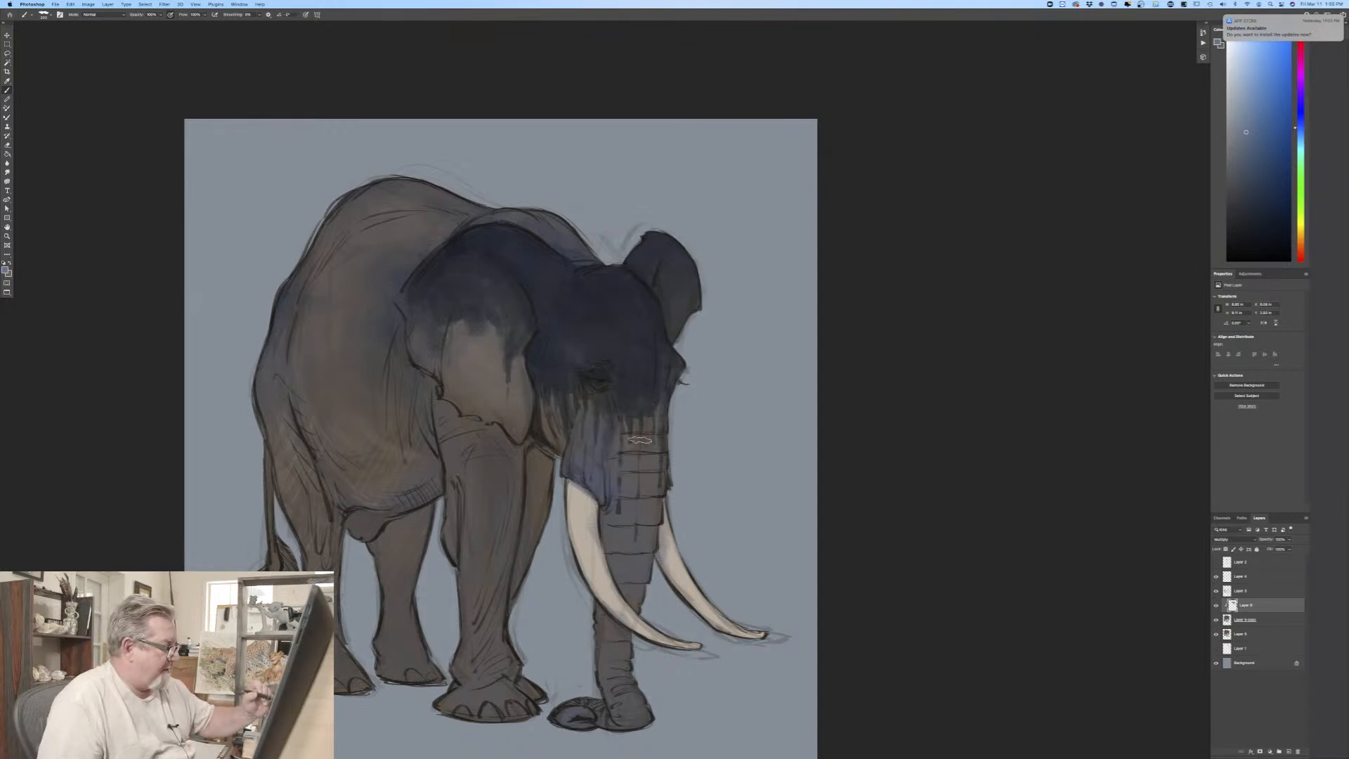
Step: Shade the lower trunk and its tip, and cover the shoulder, back and upper flank with the same blue shadow
{"action": "left_click_drag", "start_coordinate": [637, 591], "coordinate": [631, 612]}
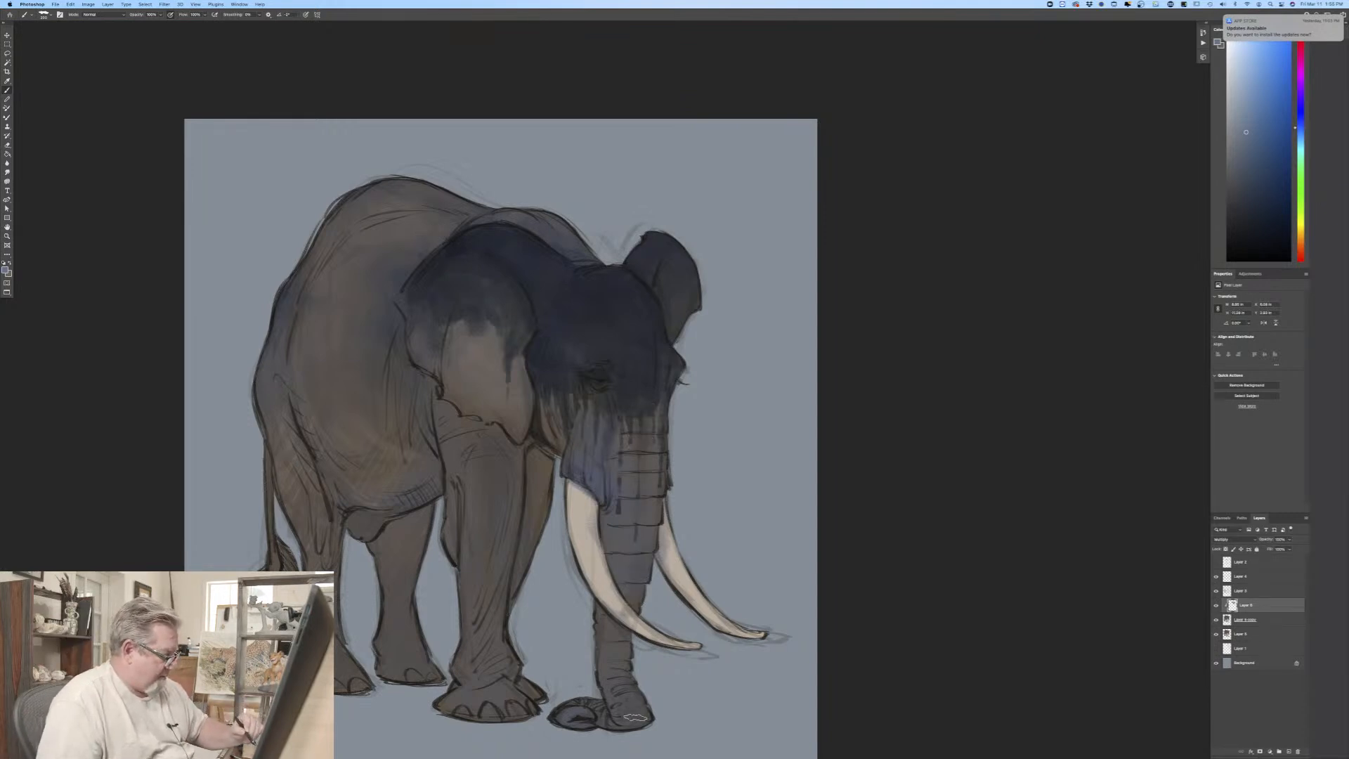
{"action": "left_click_drag", "start_coordinate": [636, 718], "coordinate": [633, 726]}
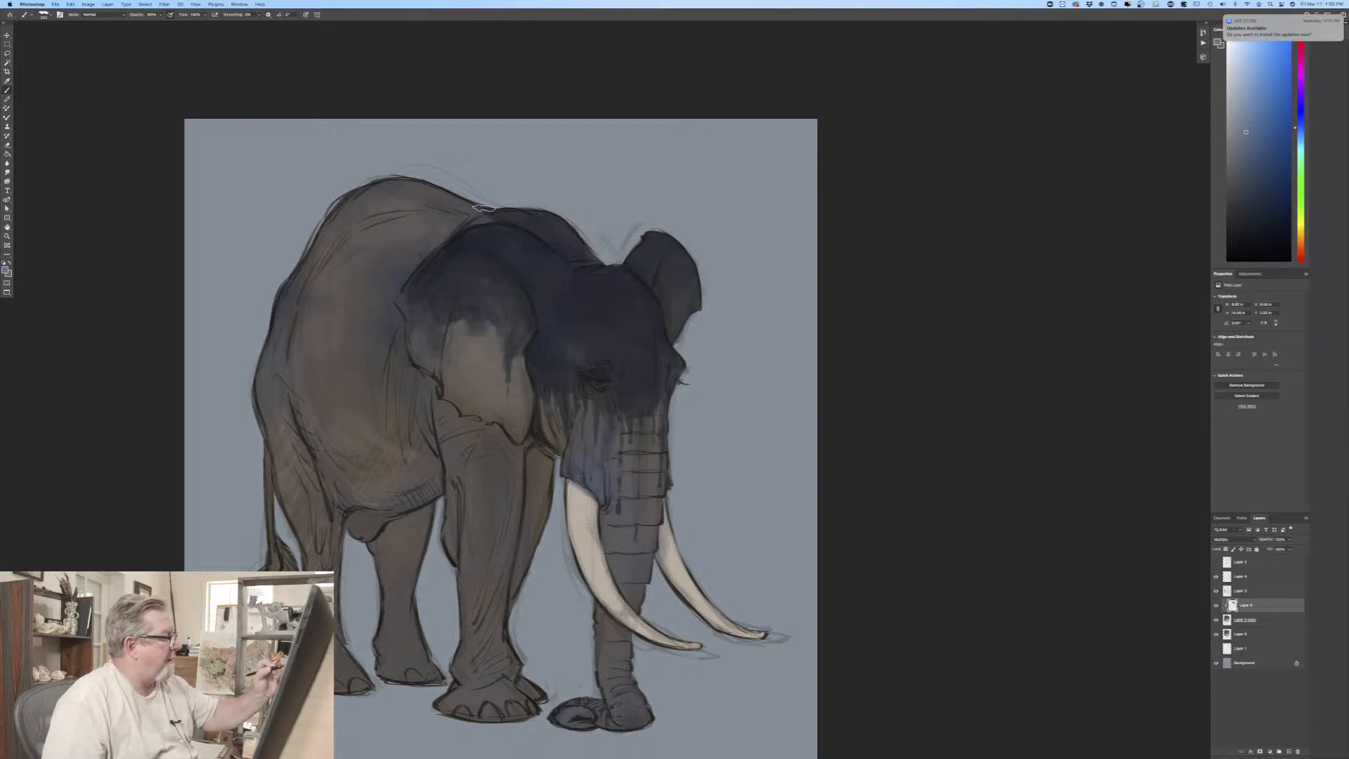
{"action": "left_click_drag", "start_coordinate": [484, 208], "coordinate": [447, 214]}
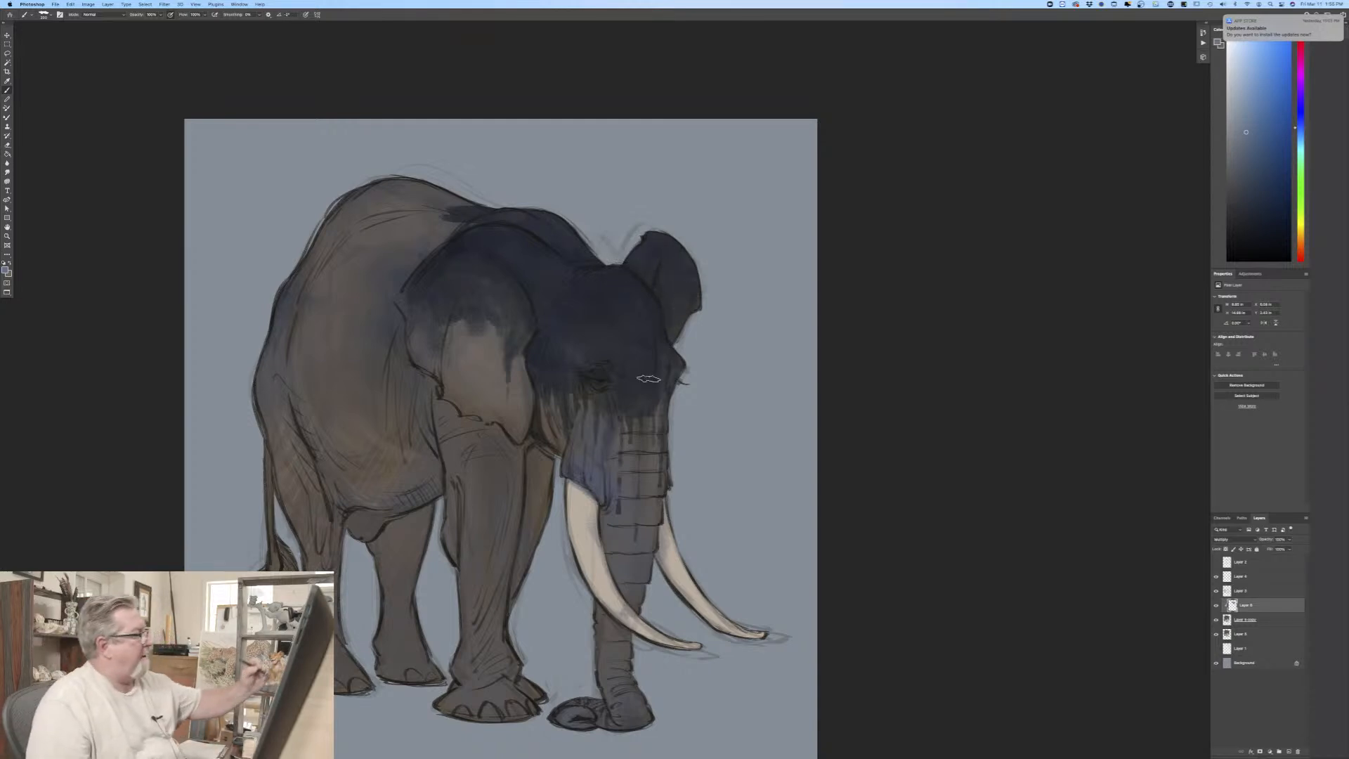
{"action": "mouse_move", "coordinate": [464, 209]}
{"action": "left_mouse_down"}
{"action": "mouse_move", "coordinate": [450, 240]}
{"action": "mouse_move", "coordinate": [417, 220]}
{"action": "mouse_move", "coordinate": [412, 242]}
{"action": "mouse_move", "coordinate": [386, 224]}
{"action": "mouse_move", "coordinate": [357, 227]}
{"action": "mouse_move", "coordinate": [342, 206]}
{"action": "mouse_move", "coordinate": [286, 301]}
{"action": "mouse_move", "coordinate": [423, 239]}
{"action": "mouse_move", "coordinate": [380, 282]}
{"action": "mouse_move", "coordinate": [368, 246]}
{"action": "mouse_move", "coordinate": [322, 284]}
{"action": "mouse_move", "coordinate": [306, 262]}
{"action": "mouse_move", "coordinate": [260, 382]}
{"action": "mouse_move", "coordinate": [284, 367]}
{"action": "mouse_move", "coordinate": [306, 378]}
{"action": "mouse_move", "coordinate": [355, 296]}
{"action": "mouse_move", "coordinate": [372, 336]}
{"action": "mouse_move", "coordinate": [380, 301]}
{"action": "mouse_move", "coordinate": [394, 318]}
{"action": "mouse_move", "coordinate": [393, 346]}
{"action": "mouse_move", "coordinate": [379, 331]}
{"action": "mouse_move", "coordinate": [378, 364]}
{"action": "mouse_move", "coordinate": [366, 341]}
{"action": "mouse_move", "coordinate": [354, 347]}
{"action": "mouse_move", "coordinate": [372, 237]}
{"action": "mouse_move", "coordinate": [349, 258]}
{"action": "mouse_move", "coordinate": [316, 336]}
{"action": "left_mouse_up"}
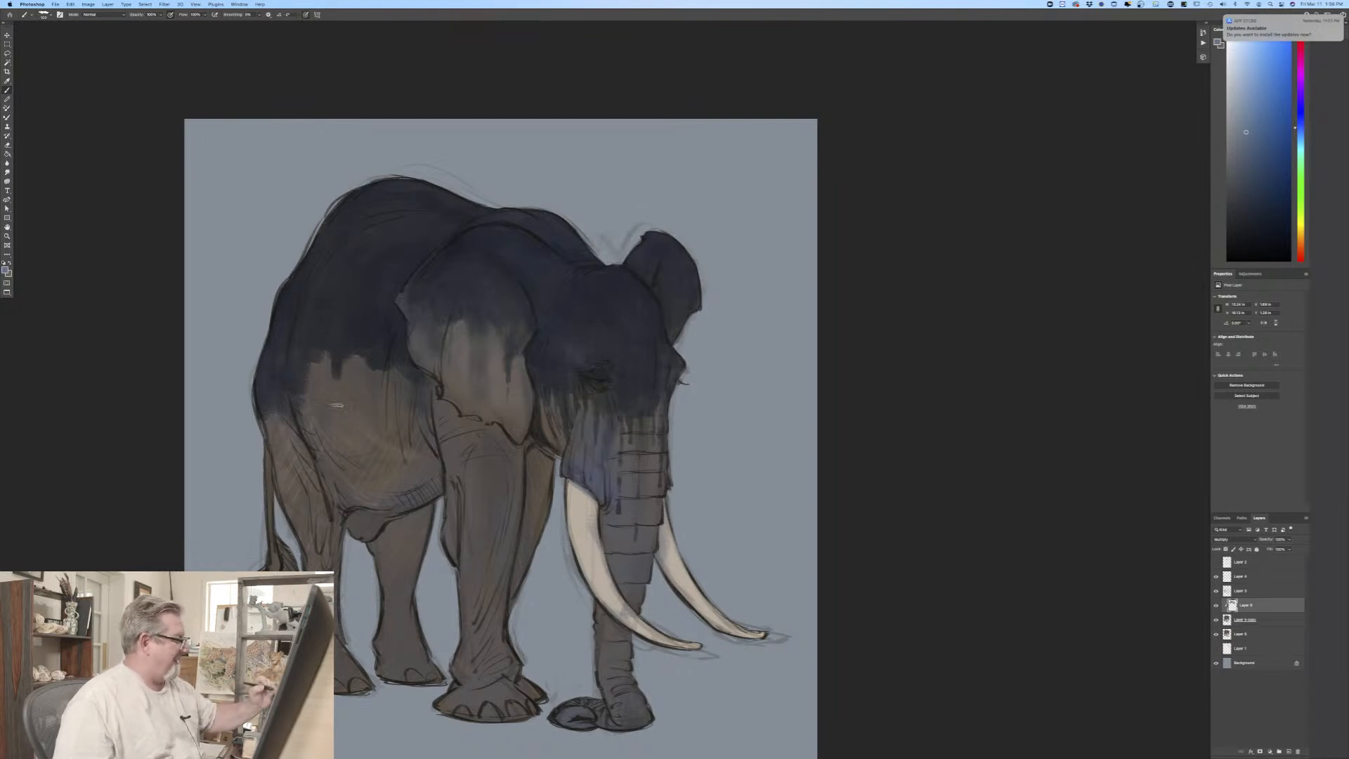
Step: Pull thin vertical shadow streaks down the flank, rump and upper parts of the legs with the flat brush
{"action": "left_click_drag", "start_coordinate": [338, 420], "coordinate": [343, 443]}
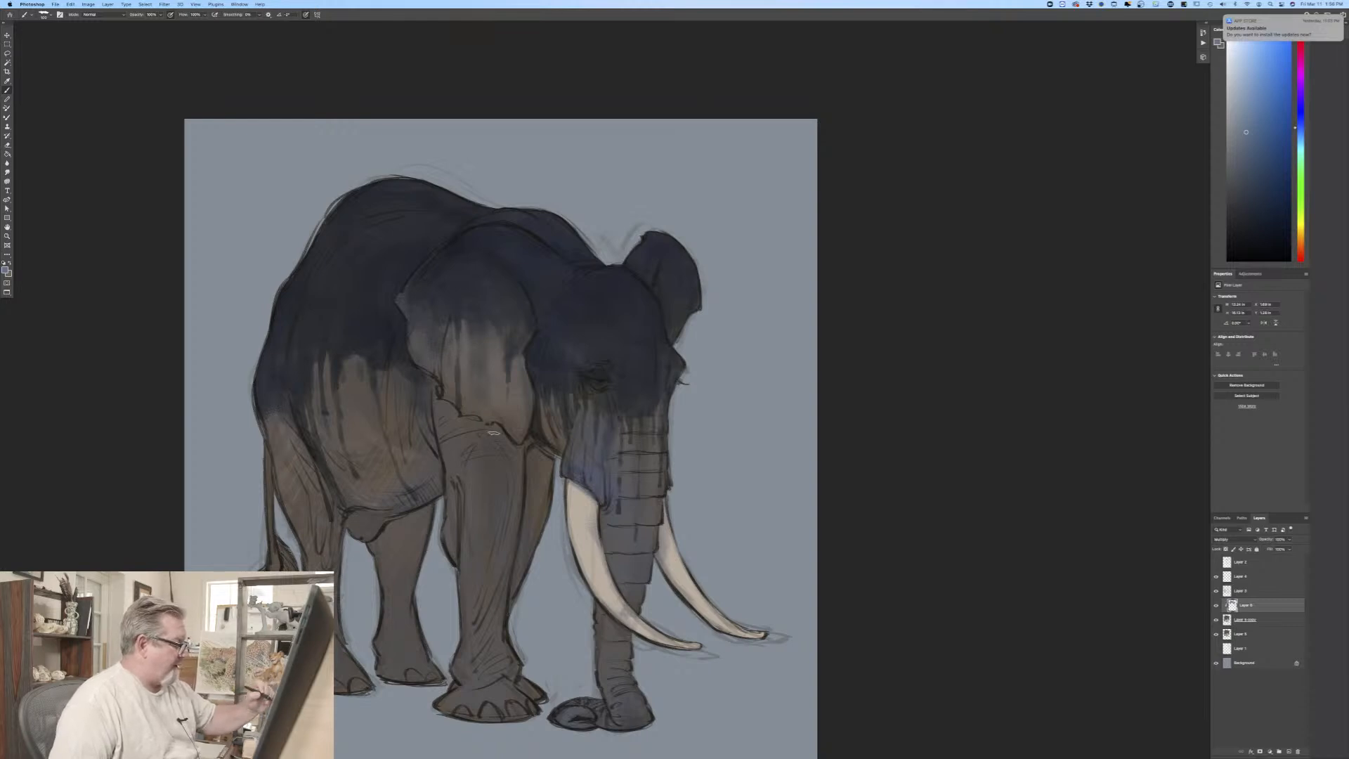
{"action": "left_click_drag", "start_coordinate": [520, 452], "coordinate": [515, 526]}
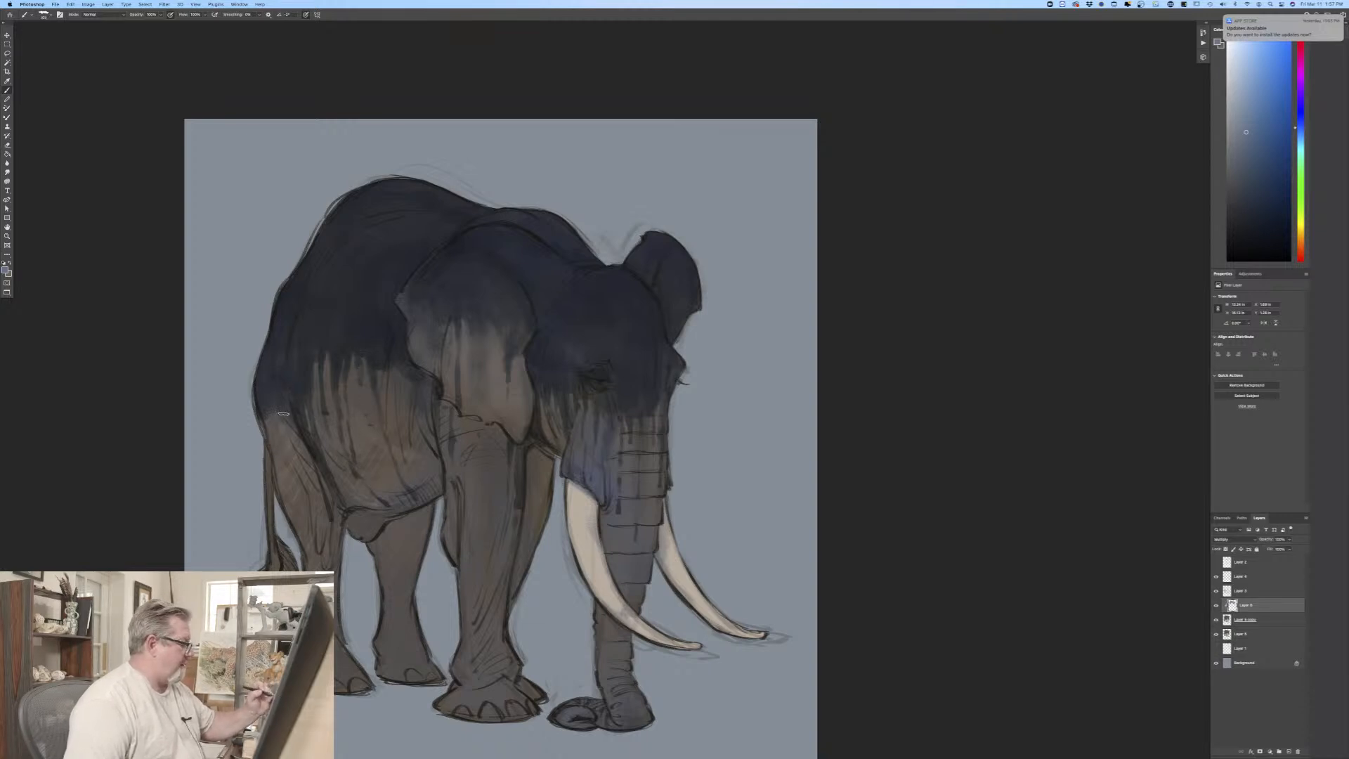
{"action": "mouse_move", "coordinate": [284, 414]}
{"action": "left_mouse_down"}
{"action": "mouse_move", "coordinate": [295, 465]}
{"action": "mouse_move", "coordinate": [257, 387]}
{"action": "mouse_move", "coordinate": [291, 475]}
{"action": "mouse_move", "coordinate": [265, 428]}
{"action": "mouse_move", "coordinate": [268, 524]}
{"action": "left_mouse_up"}
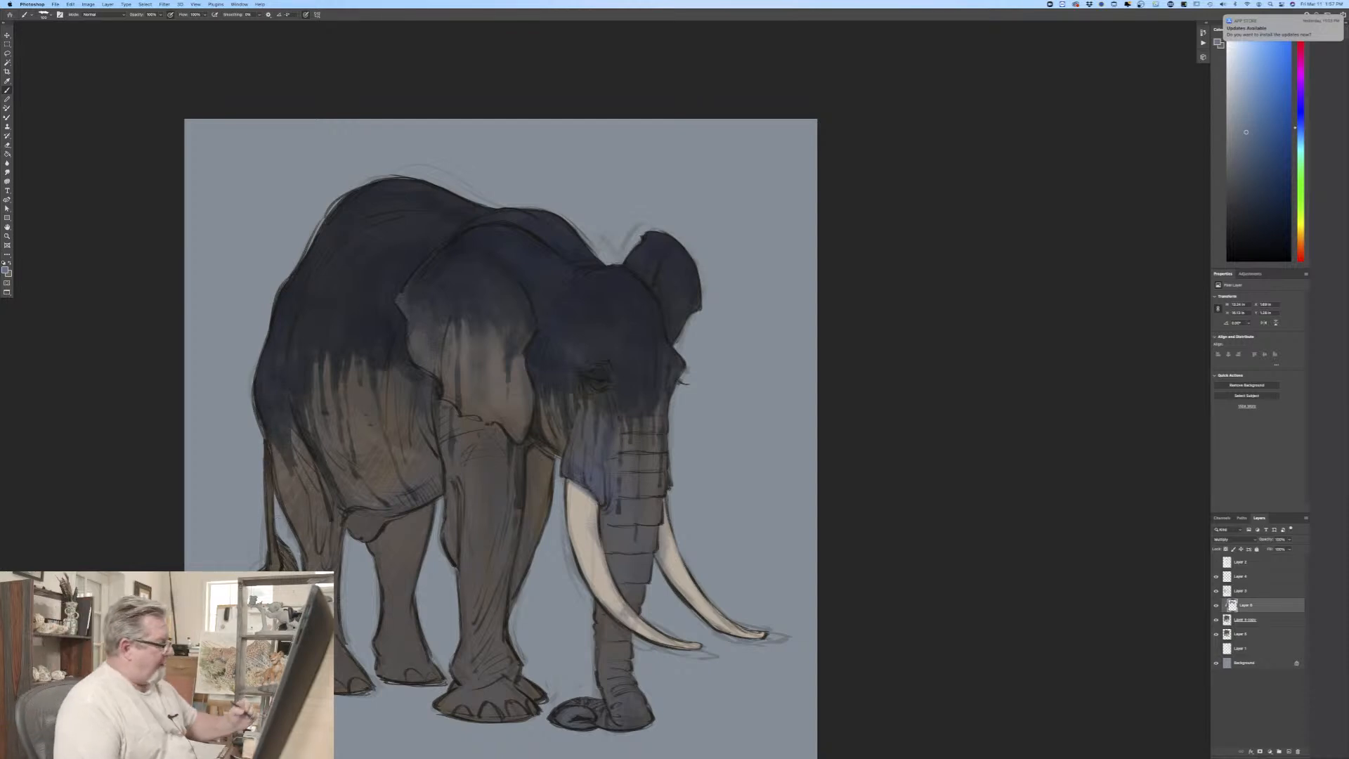
{"action": "left_click_drag", "start_coordinate": [429, 508], "coordinate": [422, 558]}
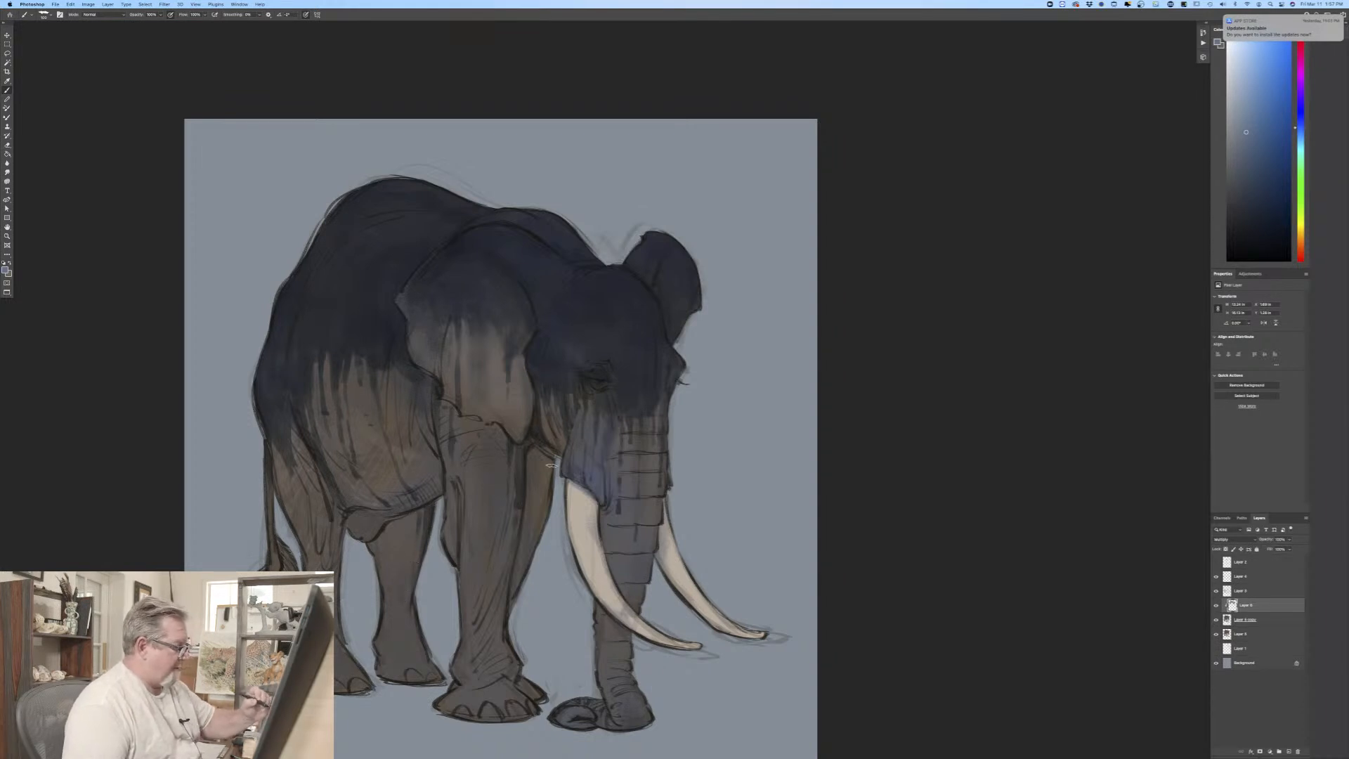
{"action": "left_click_drag", "start_coordinate": [553, 461], "coordinate": [543, 517]}
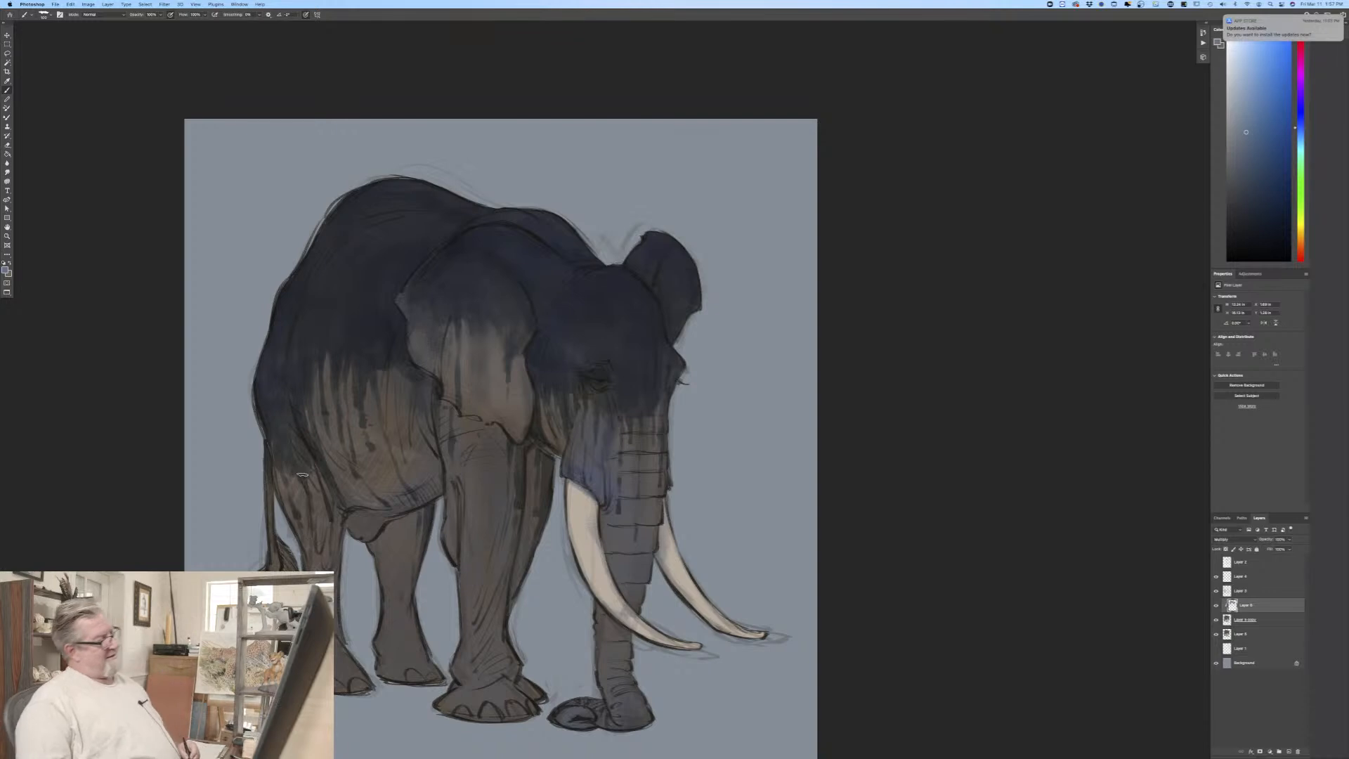
Step: Lower the opacity of the clipped Multiply layer slightly to lighten the painted shadows
{"action": "left_click", "coordinate": [1289, 541]}
{"action": "left_click_drag", "start_coordinate": [1289, 550], "coordinate": [1283, 552]}
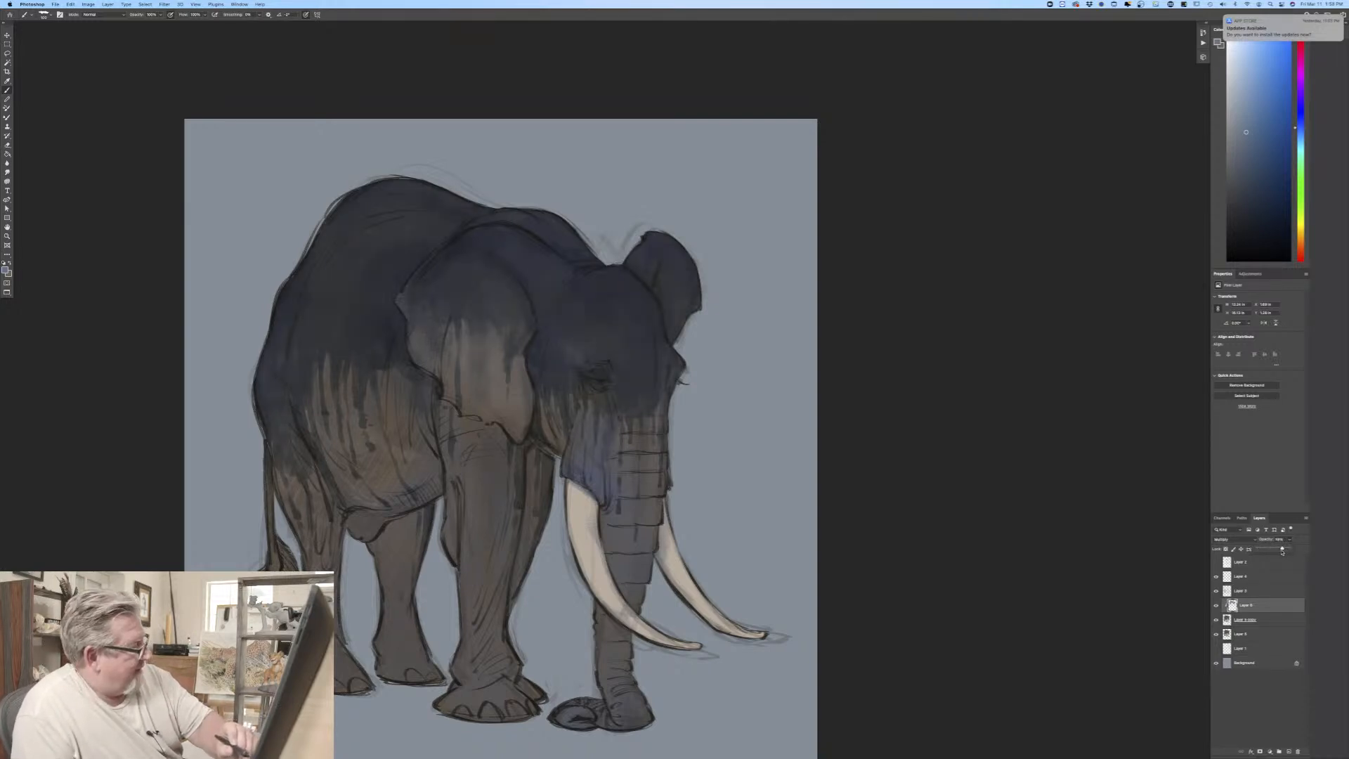
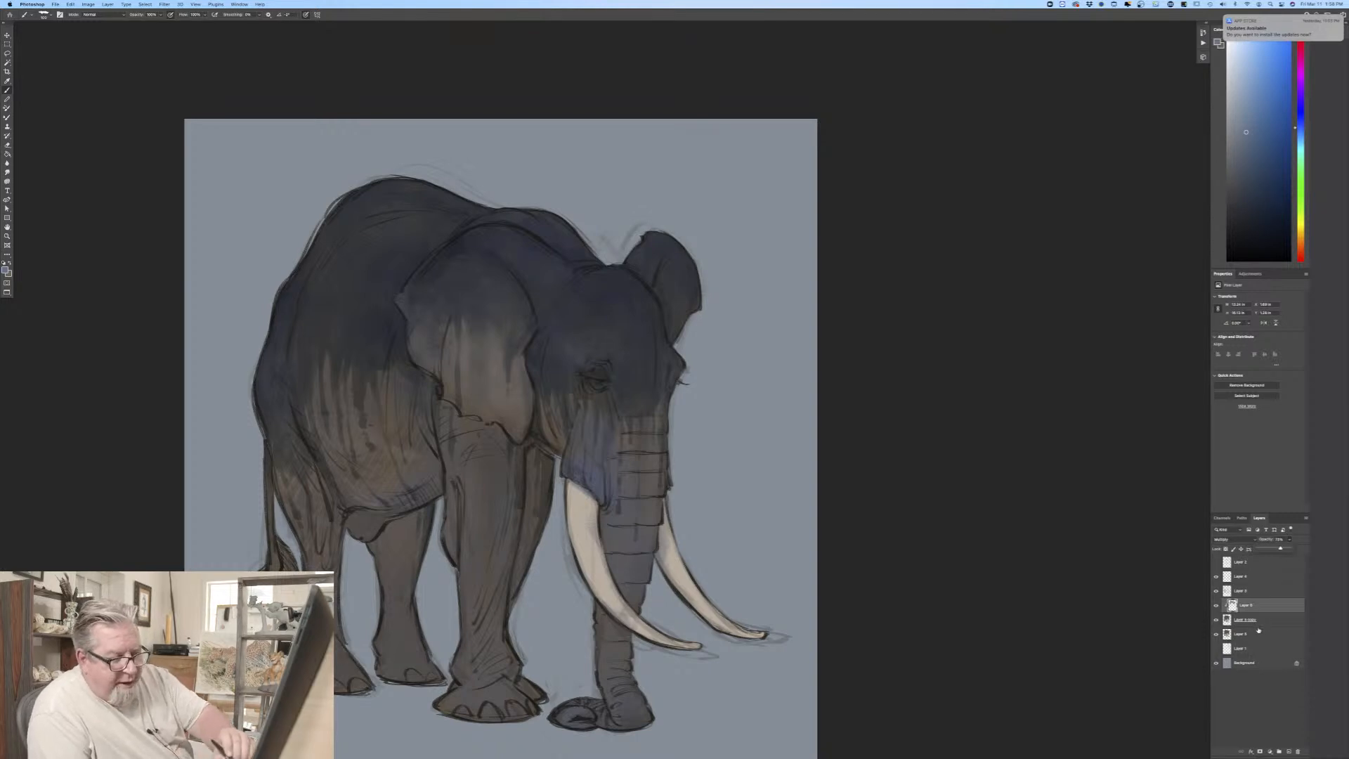
{"action": "left_click", "coordinate": [1257, 619], "text": "shift"}
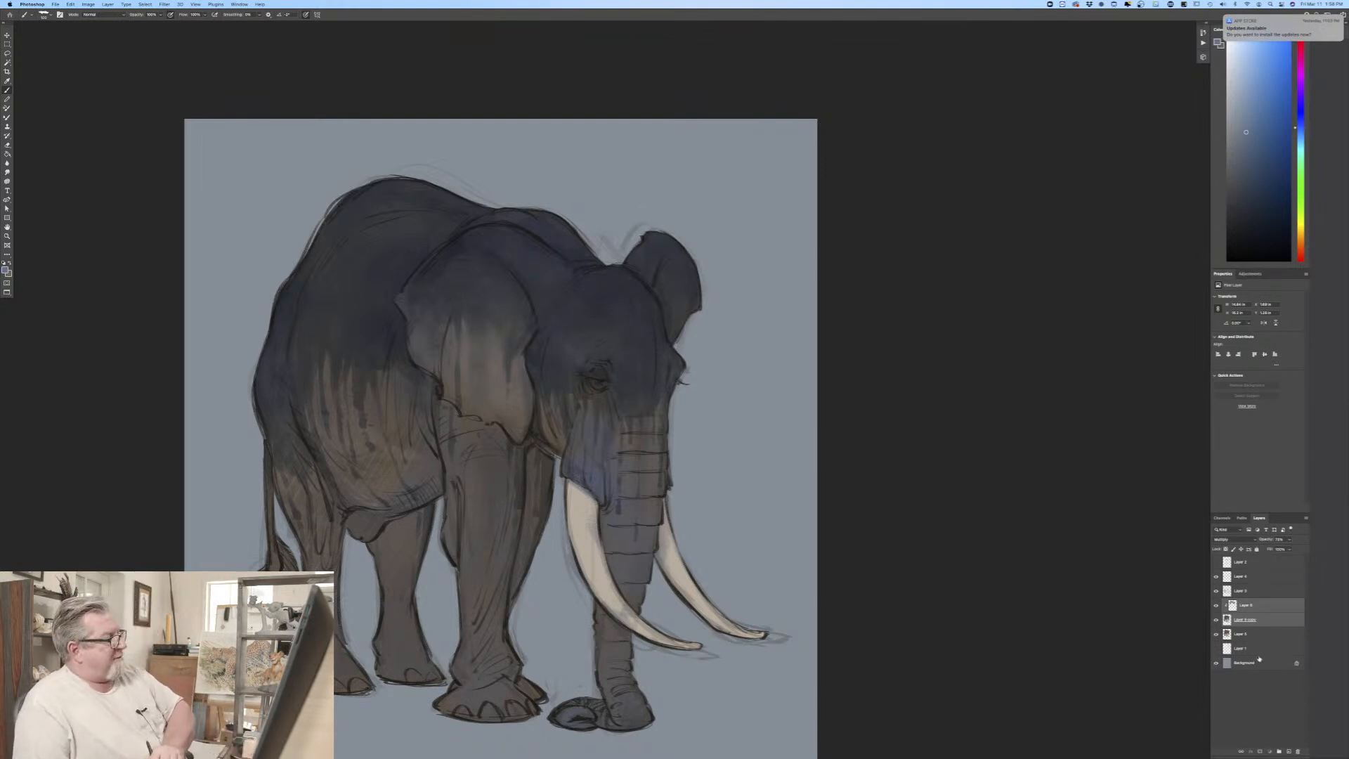
{"action": "left_click", "coordinate": [1259, 621]}
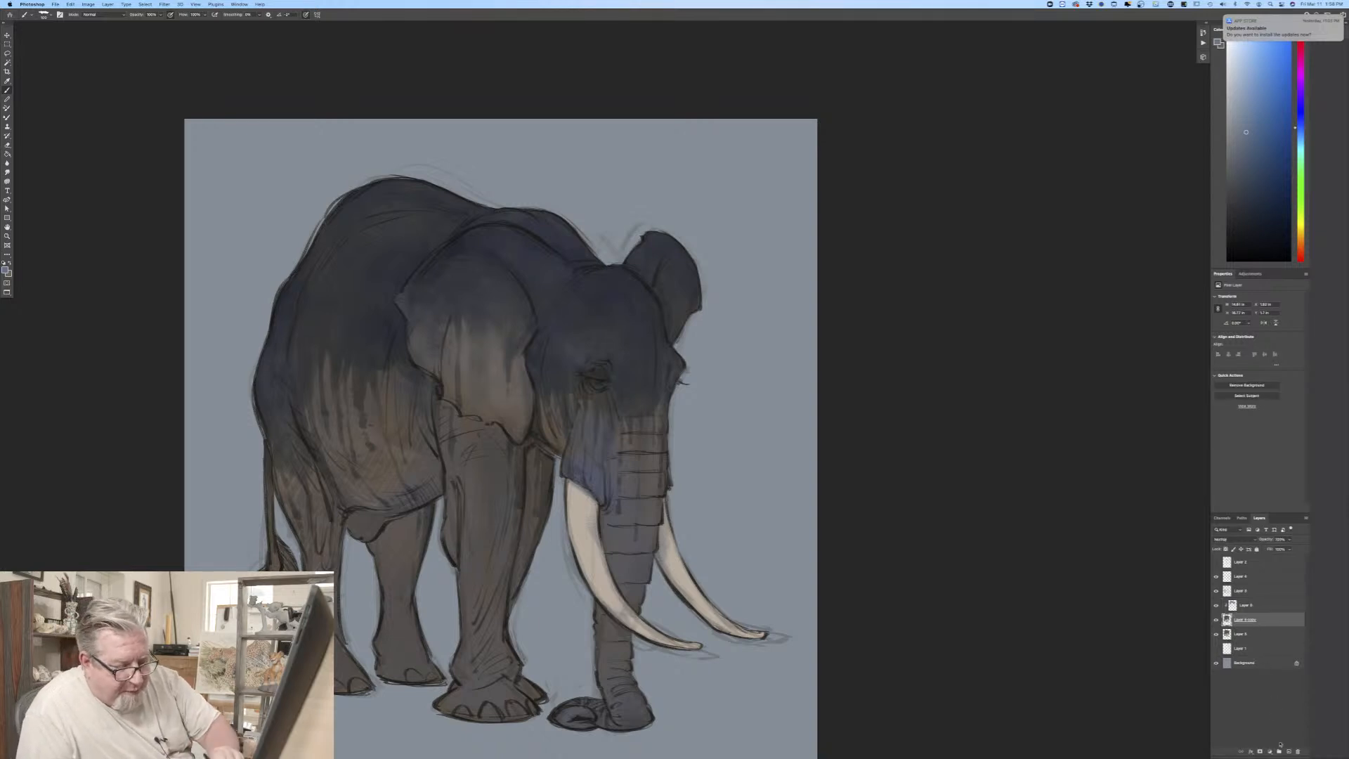
{"action": "left_click", "coordinate": [1288, 751]}
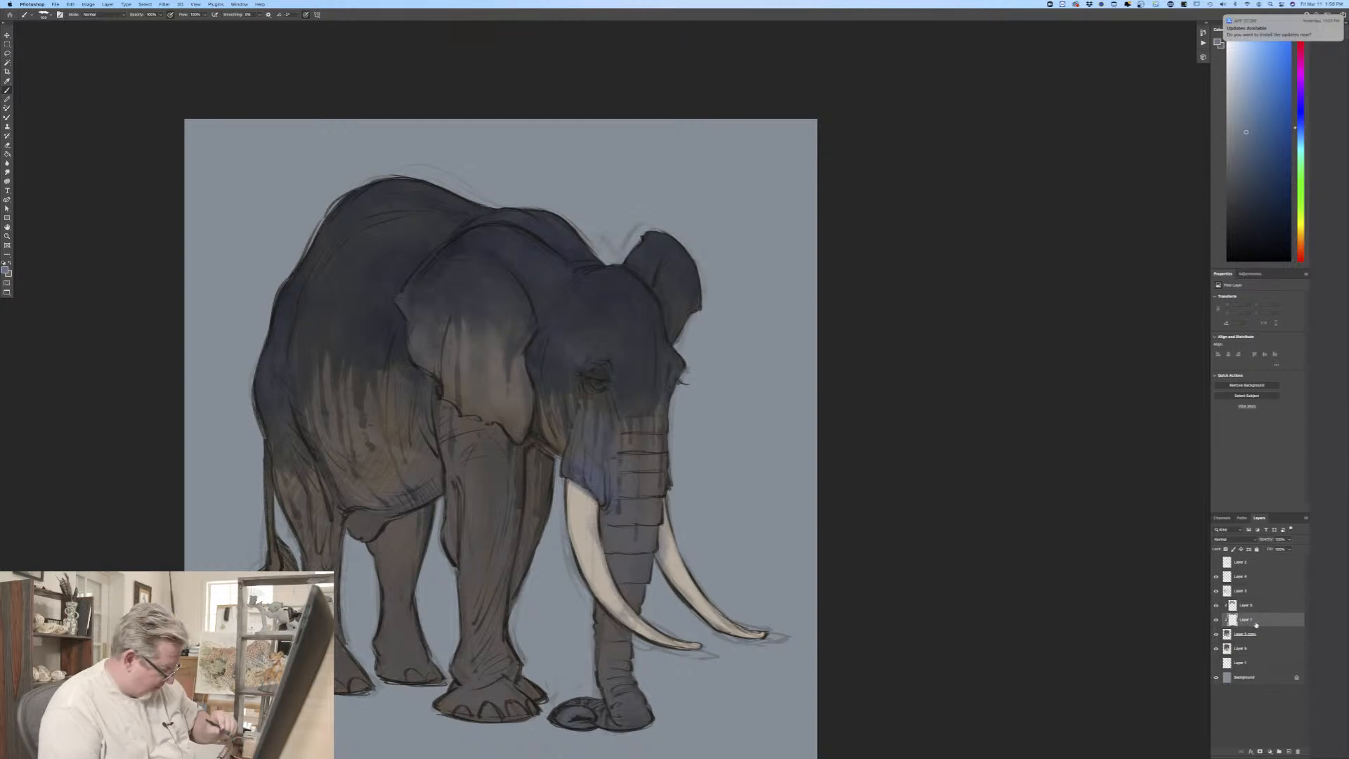
{"action": "key", "text": "Delete"}
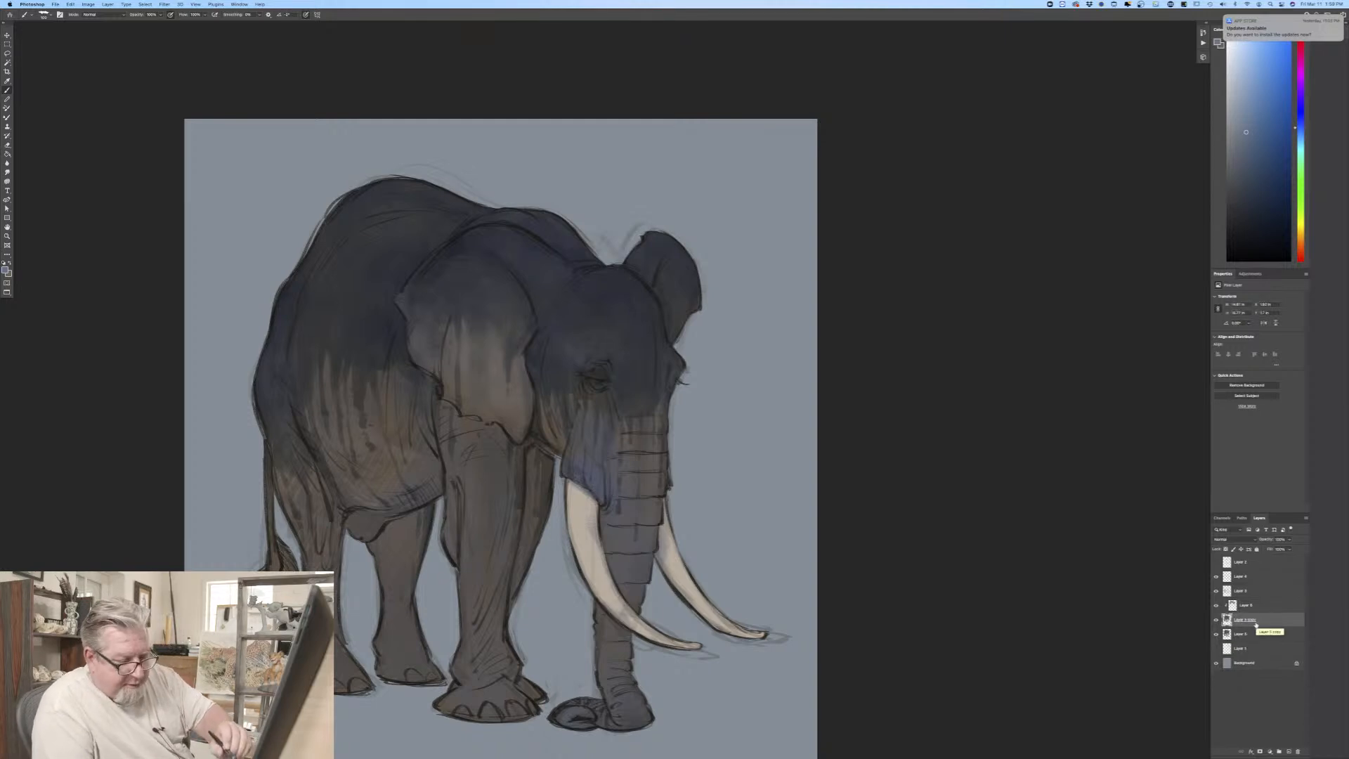
Step: Merge the clipped shadow layer with the elephant color layer directly beneath it
{"action": "left_click", "coordinate": [1244, 606]}
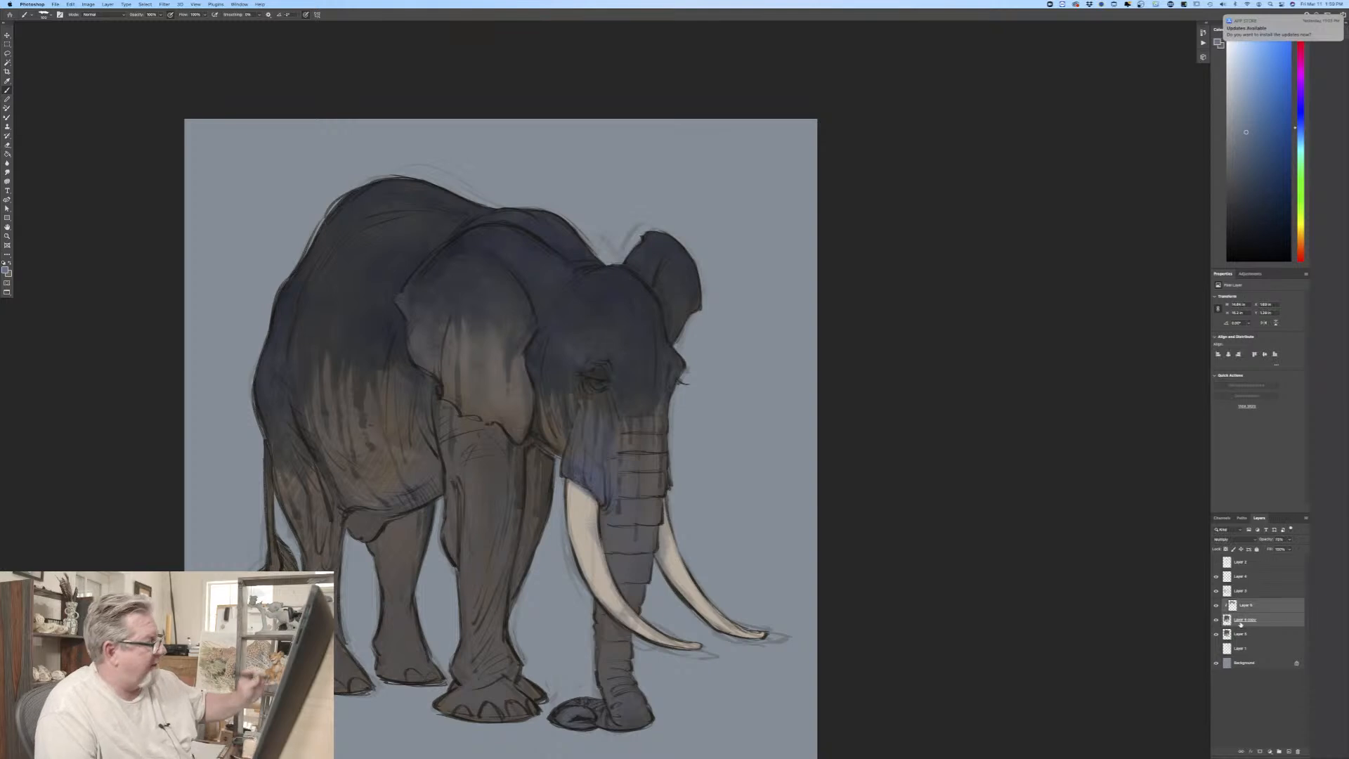
{"action": "left_click", "coordinate": [108, 7]}
{"action": "left_click", "coordinate": [119, 250]}
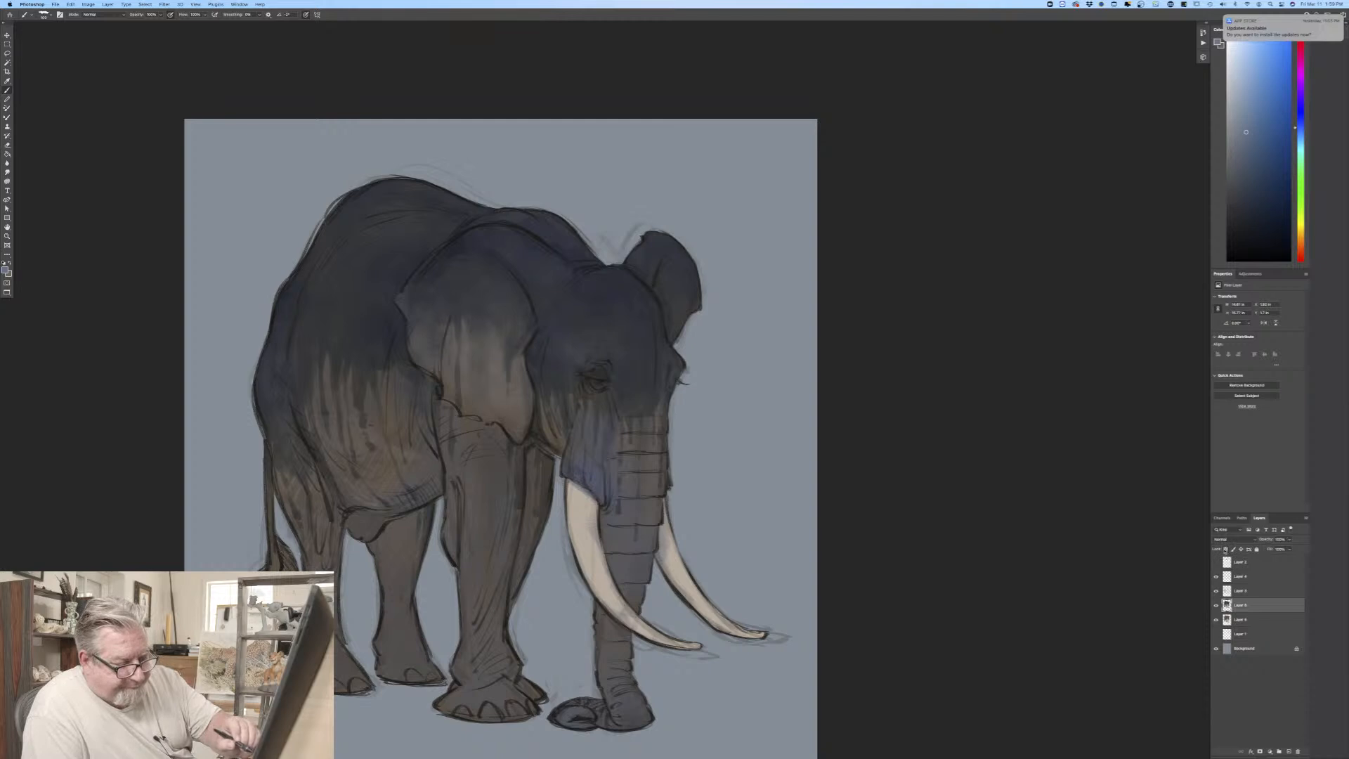
Step: Add a new layer clipped to the merged elephant layer and set its blend mode to Multiply
{"action": "left_click", "coordinate": [1289, 751]}
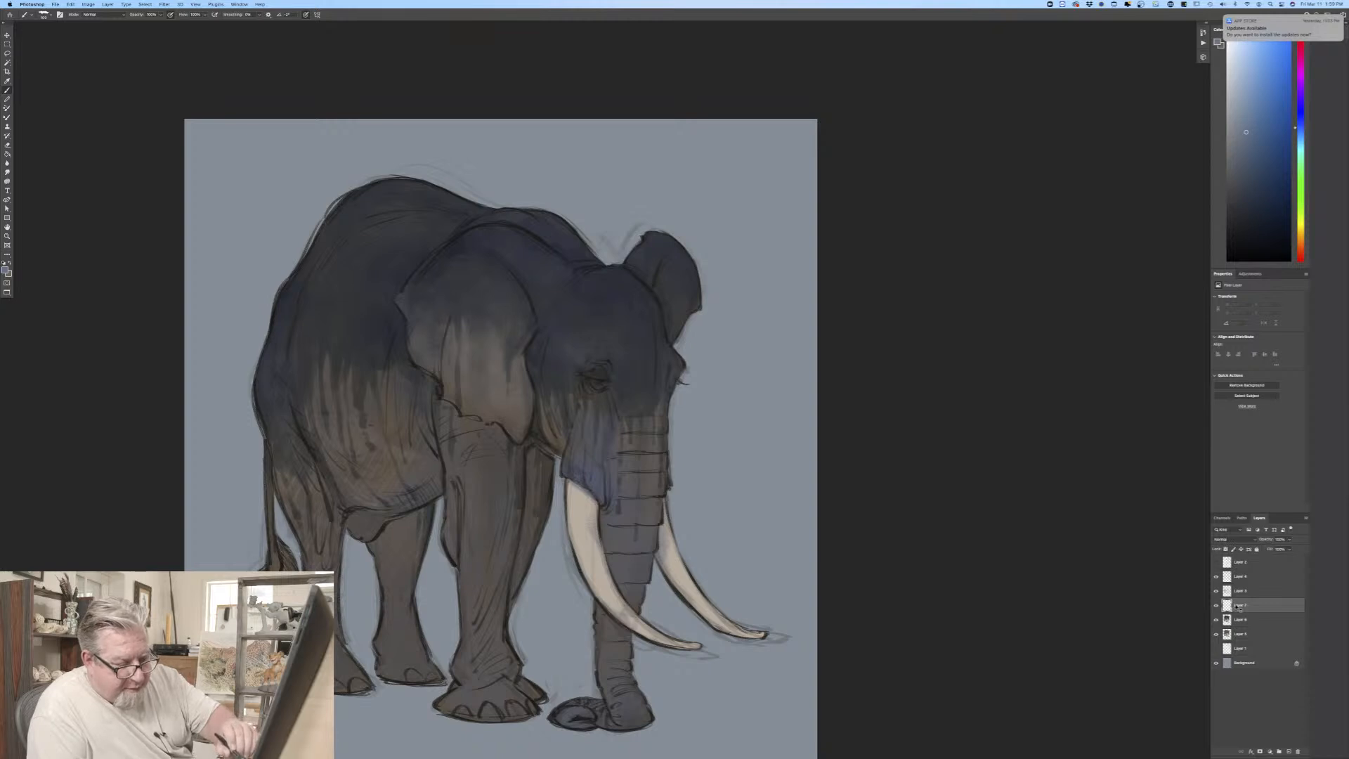
{"action": "left_click_drag", "start_coordinate": [1240, 608], "coordinate": [1243, 571]}
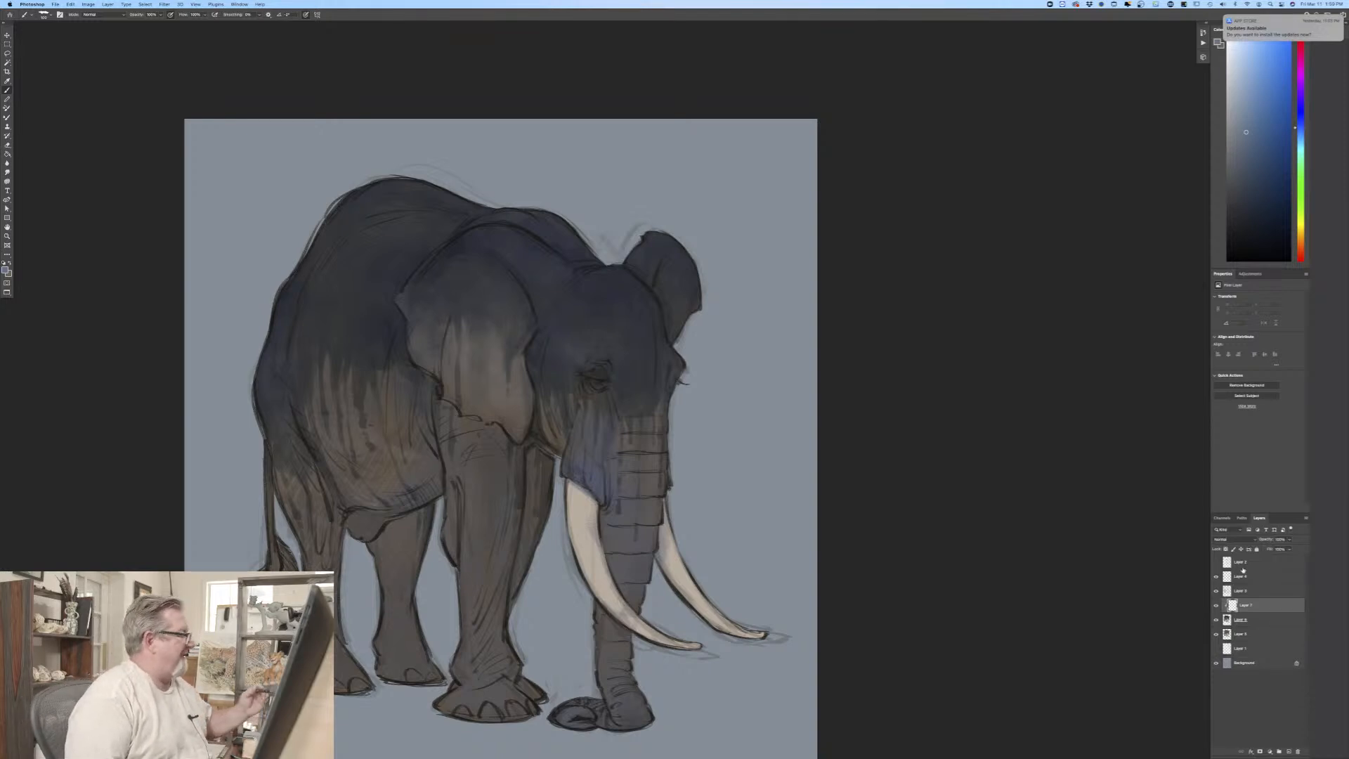
{"action": "left_click", "coordinate": [6, 269]}
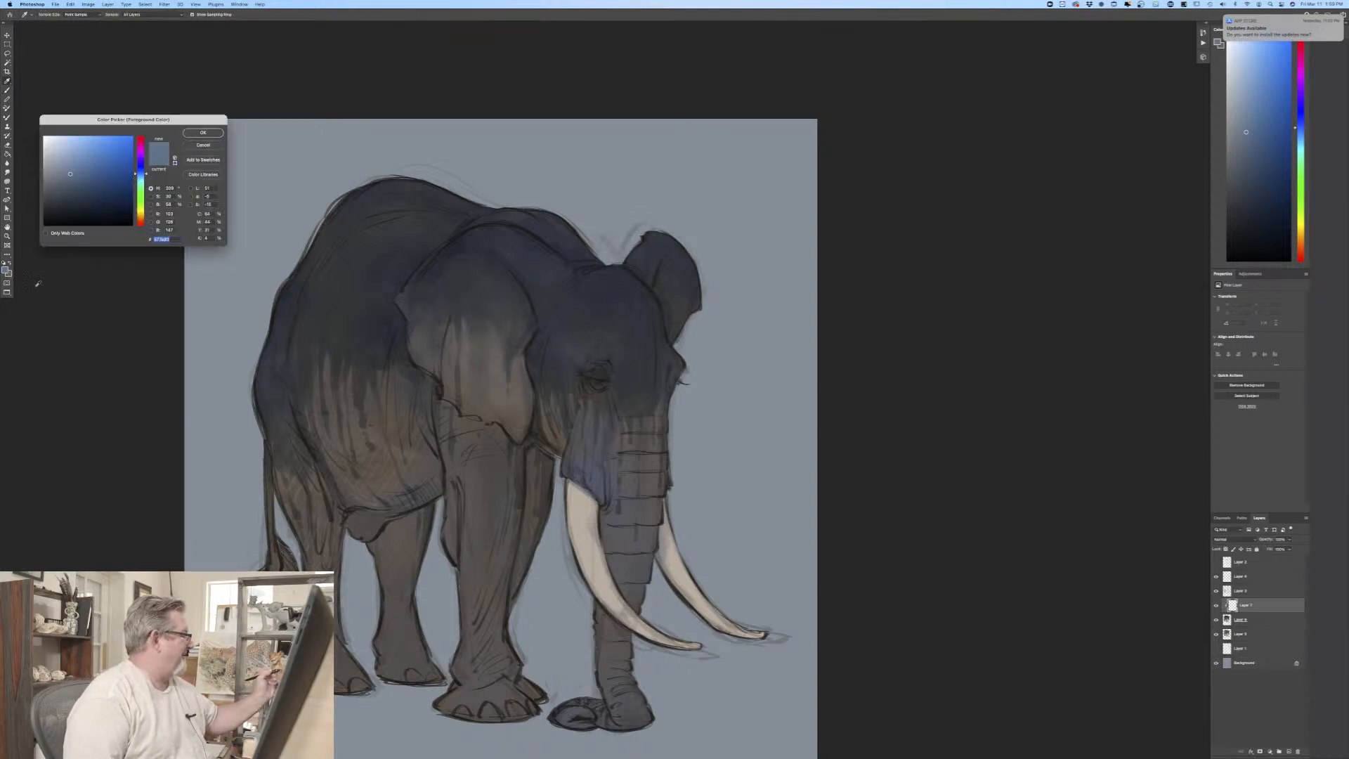
{"action": "left_click", "coordinate": [203, 144]}
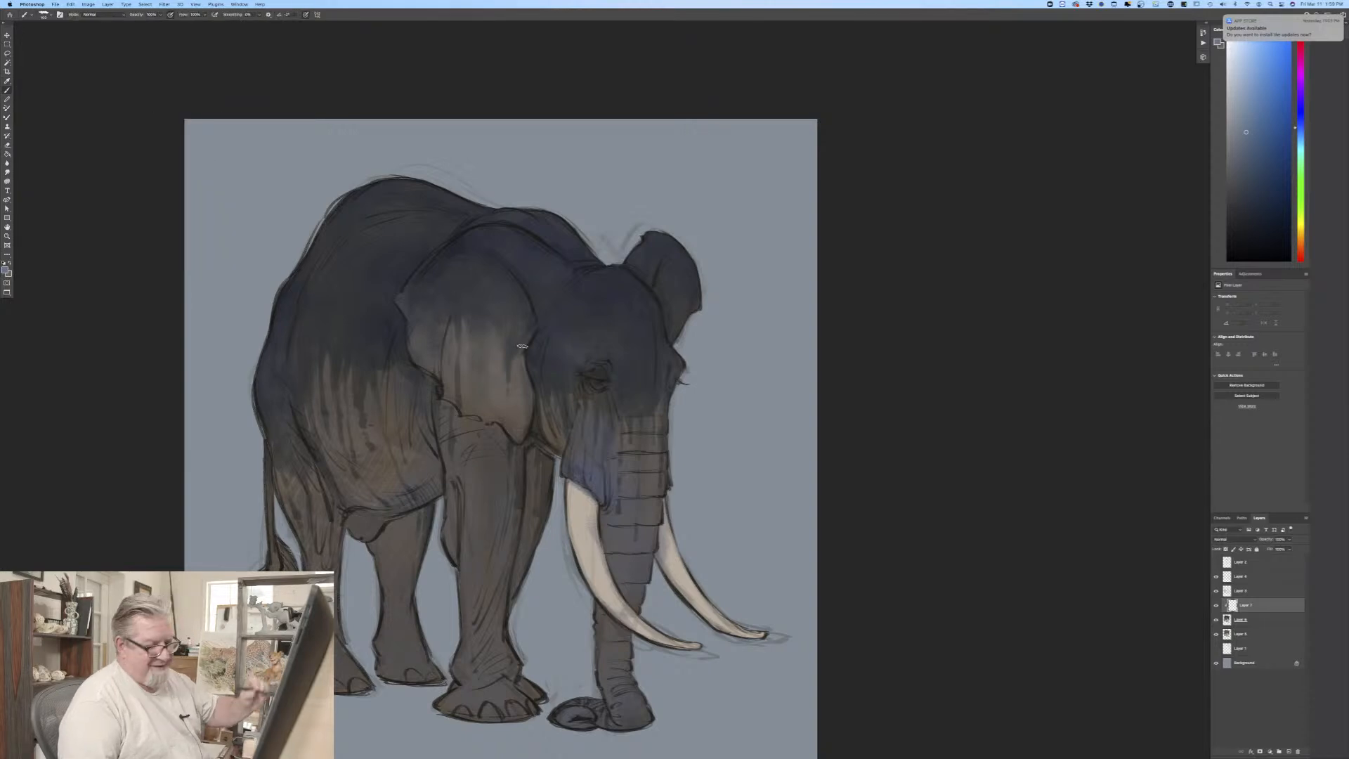
{"action": "left_click", "coordinate": [1217, 539]}
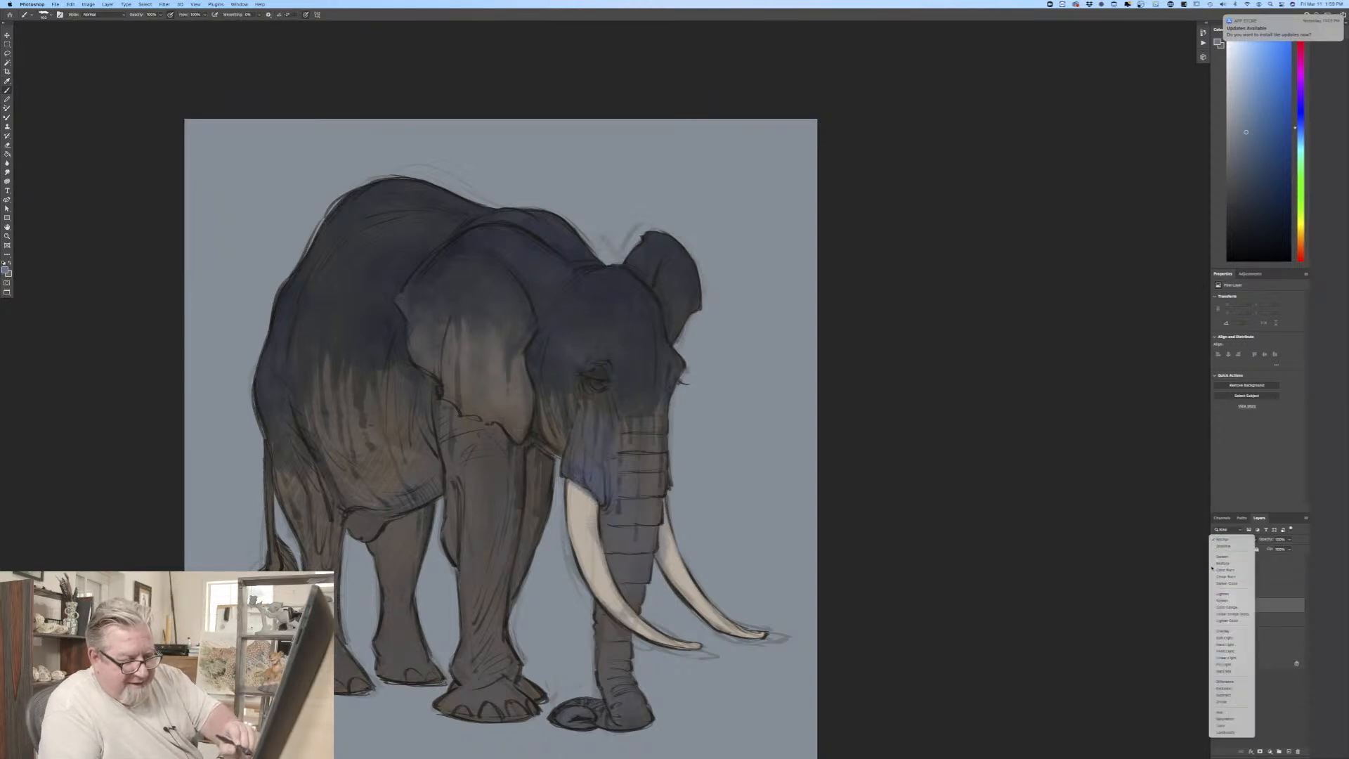
{"action": "left_click", "coordinate": [1214, 563]}
Step: Choose a more muted blue-gray and shade the cheek behind the near ear, the tusk socket's lower edge and the upper trunk folds
{"action": "left_click", "coordinate": [5, 271]}
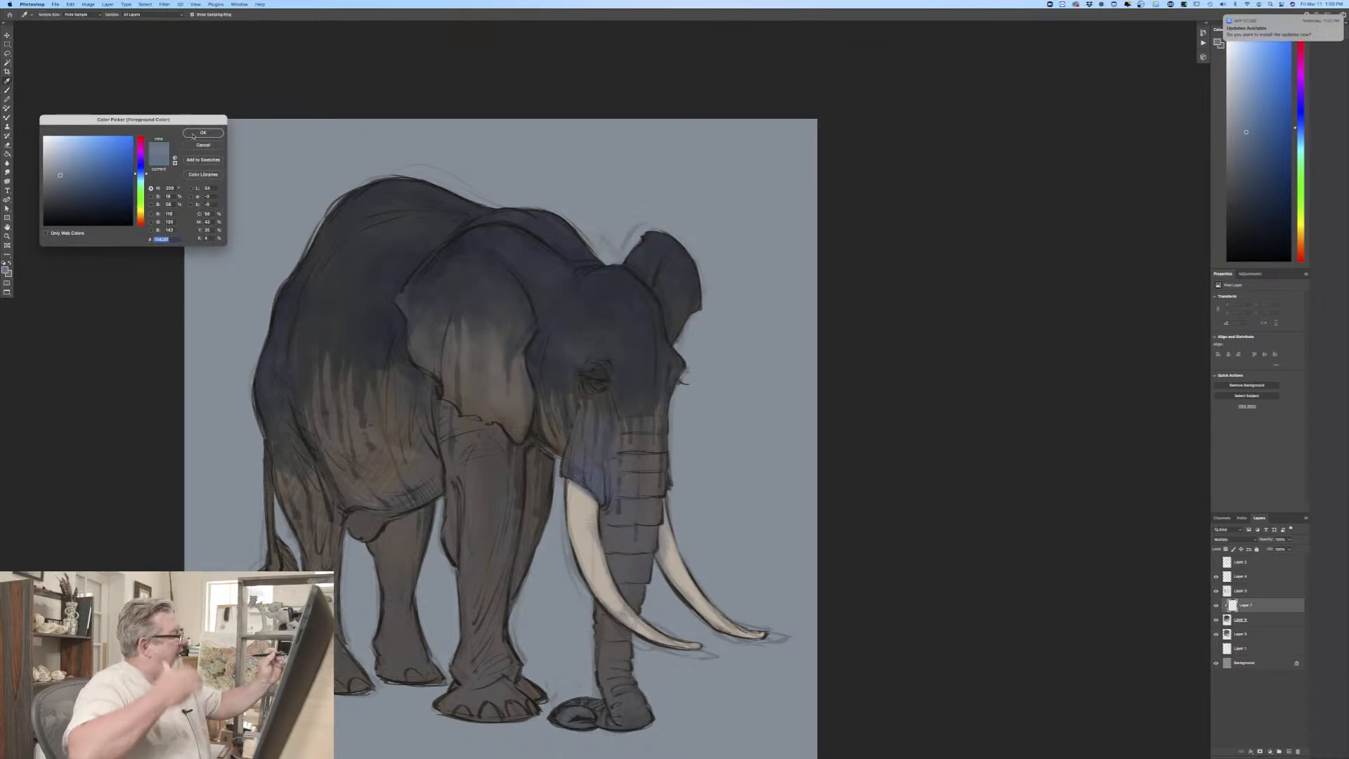
{"action": "left_click", "coordinate": [194, 133]}
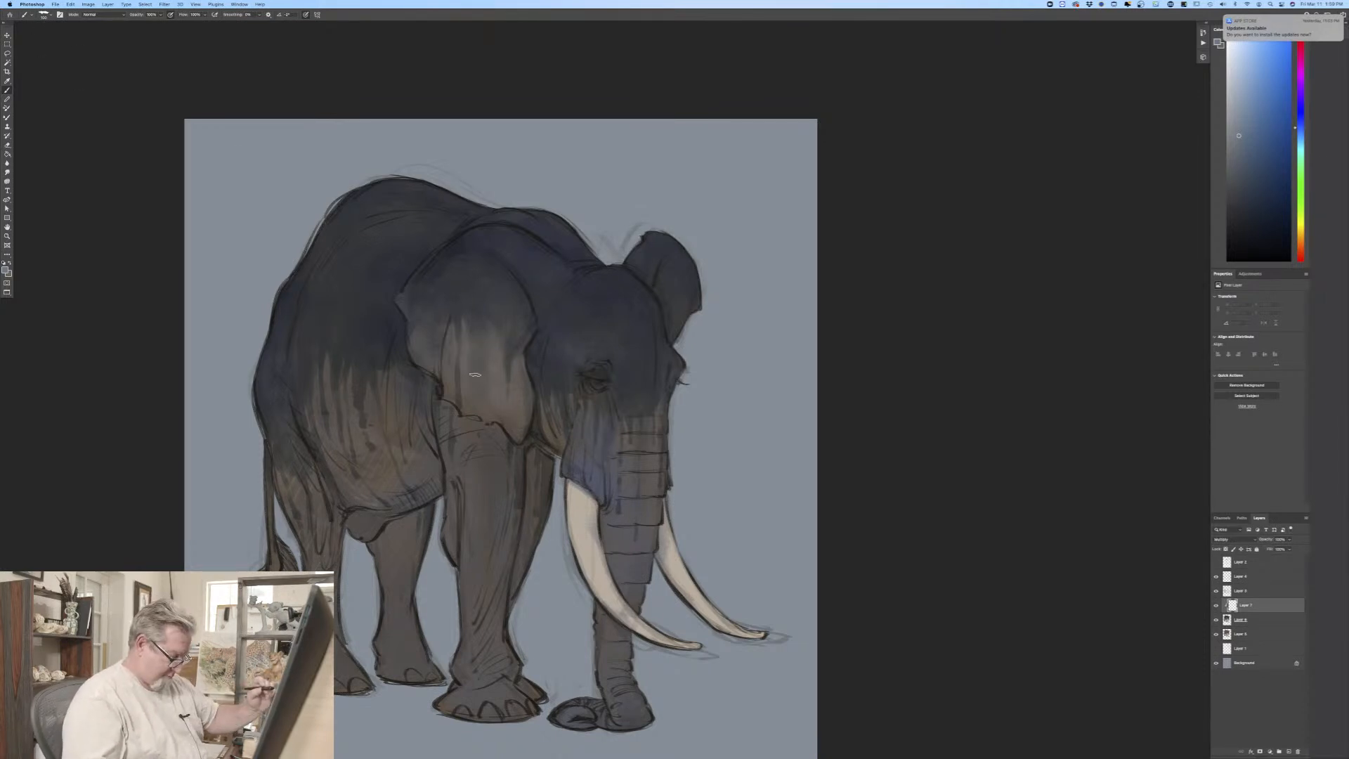
{"action": "key", "text": "super+plus"}
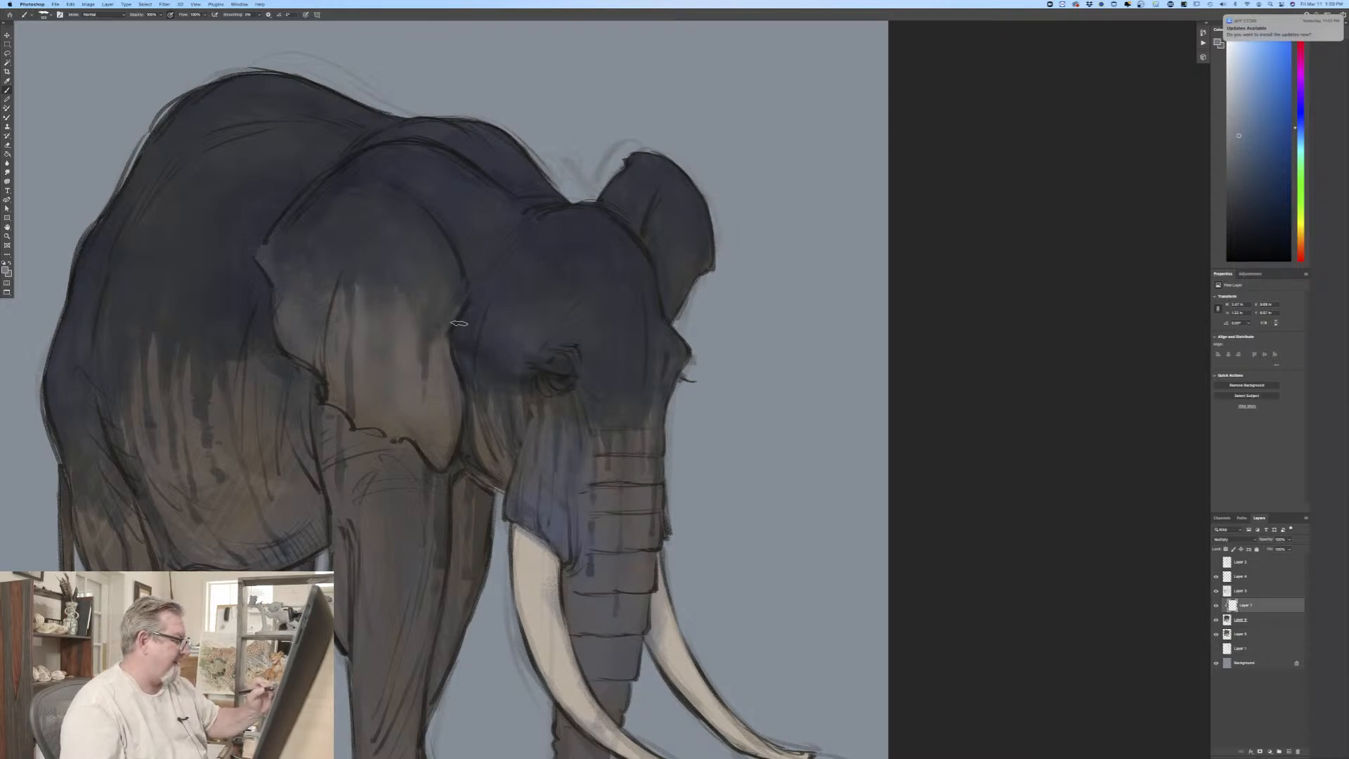
{"action": "left_click_drag", "start_coordinate": [467, 358], "coordinate": [478, 421]}
{"action": "mouse_move", "coordinate": [482, 366]}
{"action": "left_mouse_down"}
{"action": "mouse_move", "coordinate": [499, 433]}
{"action": "mouse_move", "coordinate": [525, 390]}
{"action": "mouse_move", "coordinate": [515, 448]}
{"action": "mouse_move", "coordinate": [502, 481]}
{"action": "mouse_move", "coordinate": [492, 457]}
{"action": "mouse_move", "coordinate": [471, 455]}
{"action": "mouse_move", "coordinate": [501, 478]}
{"action": "mouse_move", "coordinate": [465, 461]}
{"action": "left_mouse_up"}
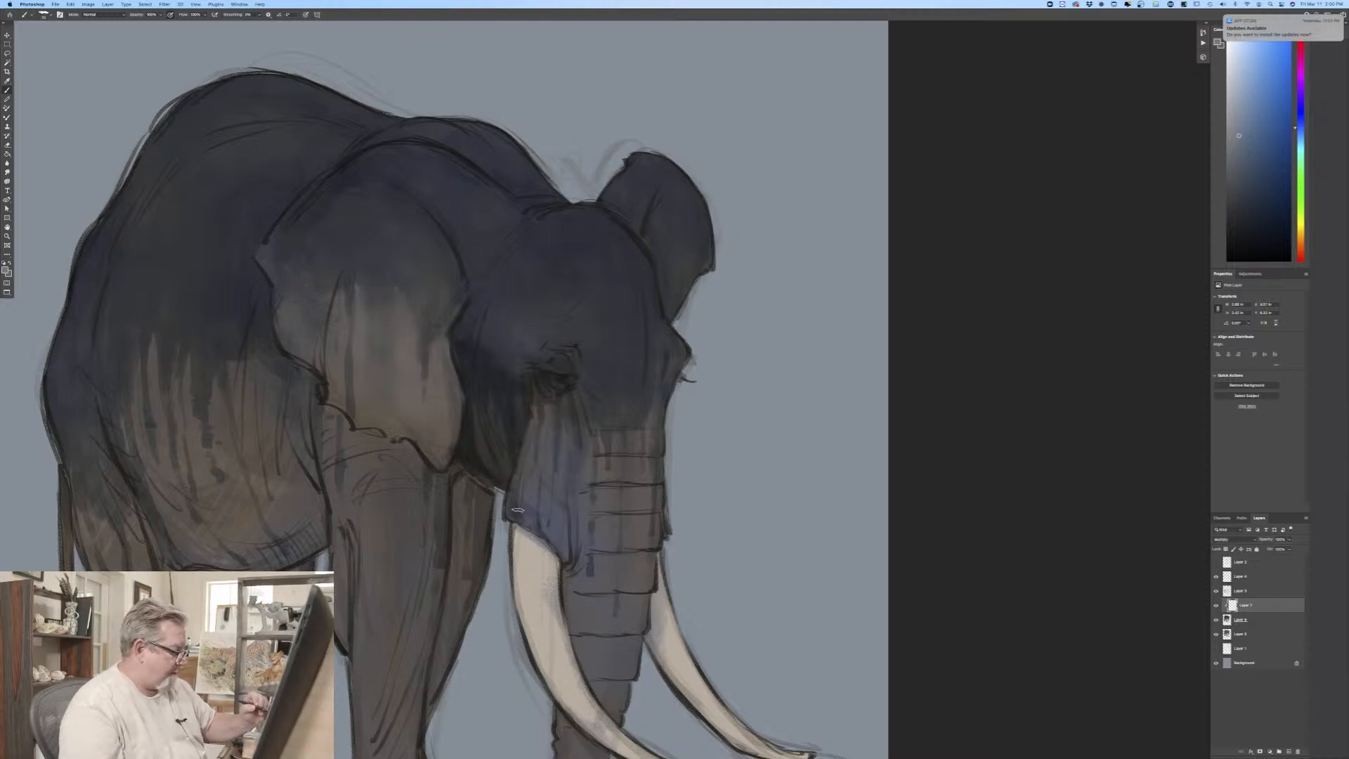
{"action": "left_click_drag", "start_coordinate": [517, 509], "coordinate": [578, 551]}
Step: Adjust the brush size and darken the temple hollow above the eye and the inside of the far ear
{"action": "key", "text": "bracketleft"}
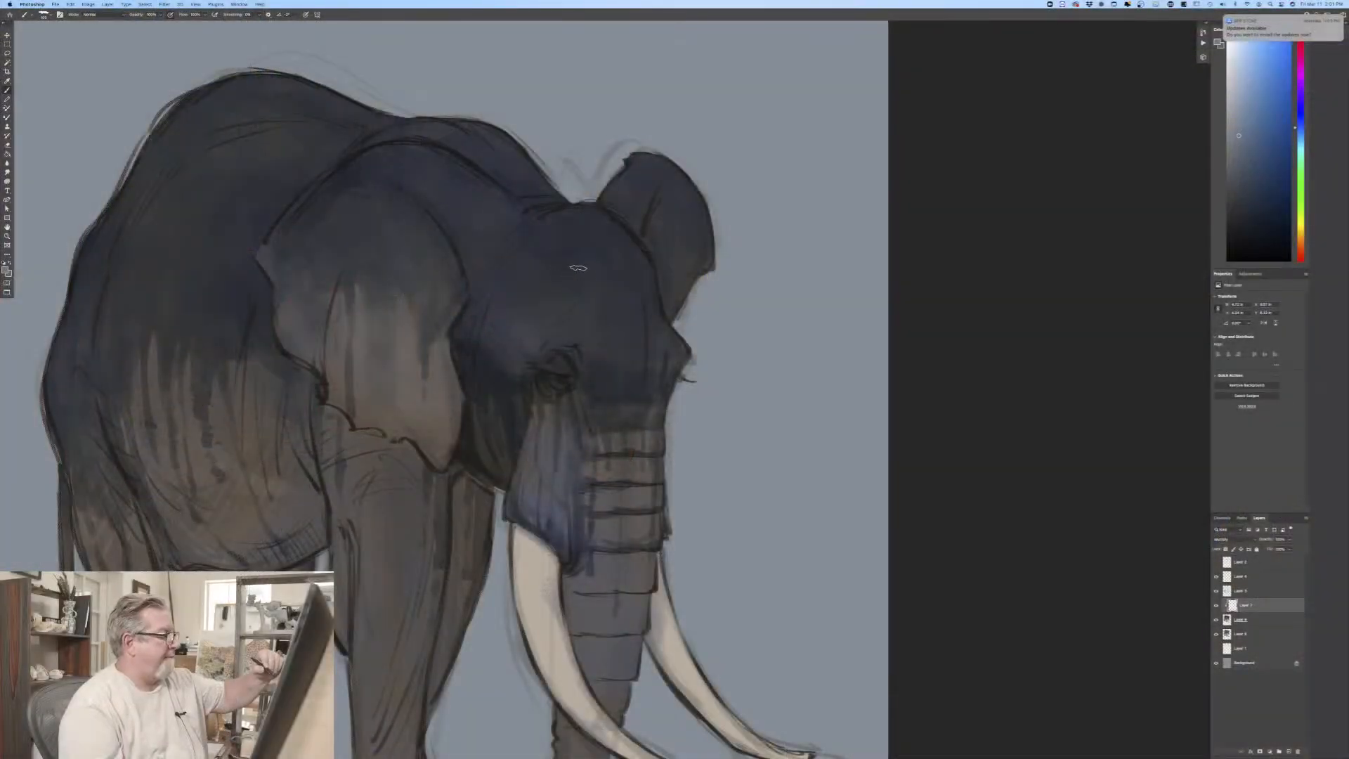
{"action": "mouse_move", "coordinate": [562, 251]}
{"action": "left_mouse_down"}
{"action": "mouse_move", "coordinate": [534, 245]}
{"action": "mouse_move", "coordinate": [586, 276]}
{"action": "mouse_move", "coordinate": [564, 302]}
{"action": "mouse_move", "coordinate": [550, 262]}
{"action": "mouse_move", "coordinate": [507, 286]}
{"action": "mouse_move", "coordinate": [510, 257]}
{"action": "mouse_move", "coordinate": [575, 262]}
{"action": "left_mouse_up"}
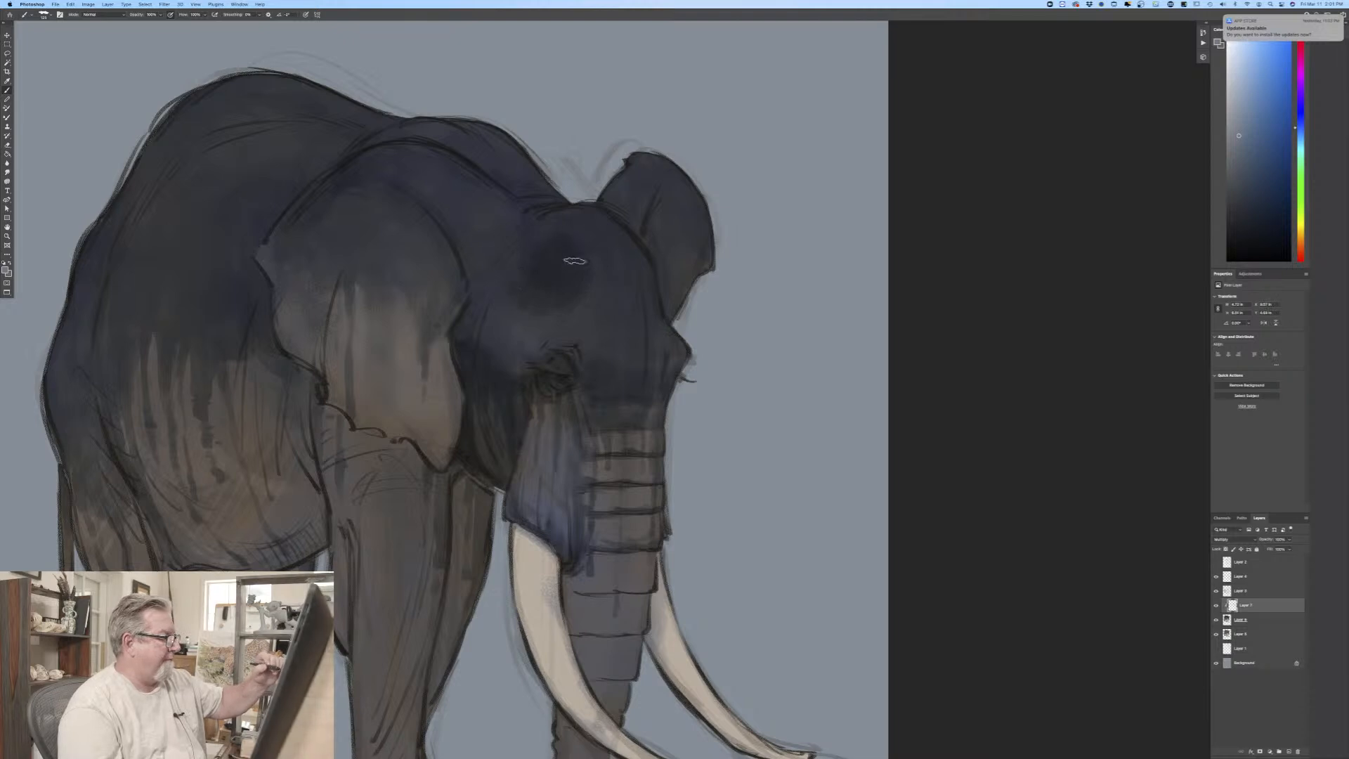
{"action": "mouse_move", "coordinate": [669, 278]}
{"action": "left_mouse_down"}
{"action": "mouse_move", "coordinate": [647, 234]}
{"action": "mouse_move", "coordinate": [657, 207]}
{"action": "mouse_move", "coordinate": [650, 247]}
{"action": "mouse_move", "coordinate": [678, 191]}
{"action": "mouse_move", "coordinate": [670, 296]}
{"action": "mouse_move", "coordinate": [663, 192]}
{"action": "mouse_move", "coordinate": [648, 249]}
{"action": "mouse_move", "coordinate": [686, 190]}
{"action": "mouse_move", "coordinate": [667, 285]}
{"action": "mouse_move", "coordinate": [699, 251]}
{"action": "mouse_move", "coordinate": [673, 348]}
{"action": "left_mouse_up"}
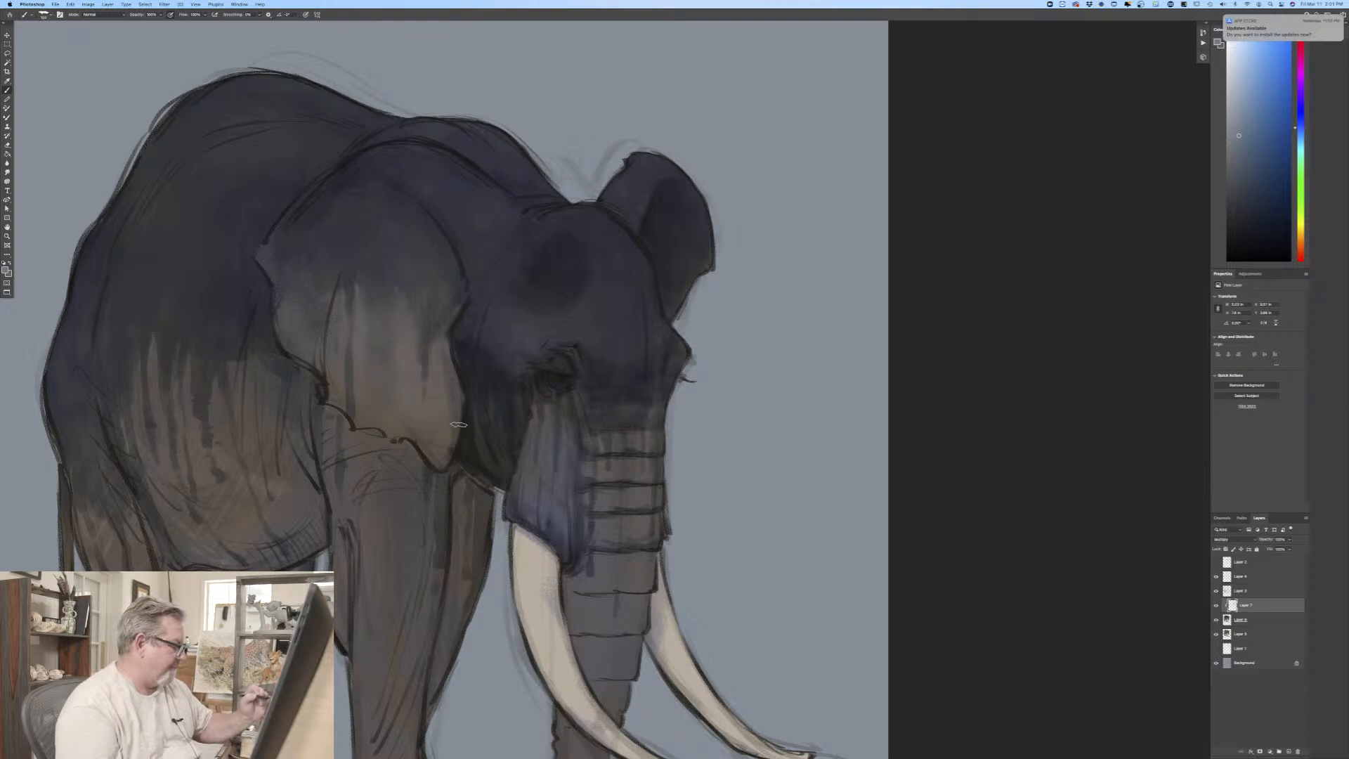
Step: Darken the far front leg and shade the edges and folds of the lower trunk down to its curled tip
{"action": "mouse_move", "coordinate": [480, 481]}
{"action": "left_mouse_down"}
{"action": "mouse_move", "coordinate": [470, 524]}
{"action": "mouse_move", "coordinate": [487, 494]}
{"action": "mouse_move", "coordinate": [462, 545]}
{"action": "mouse_move", "coordinate": [457, 494]}
{"action": "mouse_move", "coordinate": [452, 605]}
{"action": "mouse_move", "coordinate": [458, 552]}
{"action": "mouse_move", "coordinate": [467, 567]}
{"action": "mouse_move", "coordinate": [423, 711]}
{"action": "mouse_move", "coordinate": [457, 594]}
{"action": "mouse_move", "coordinate": [468, 486]}
{"action": "left_mouse_up"}
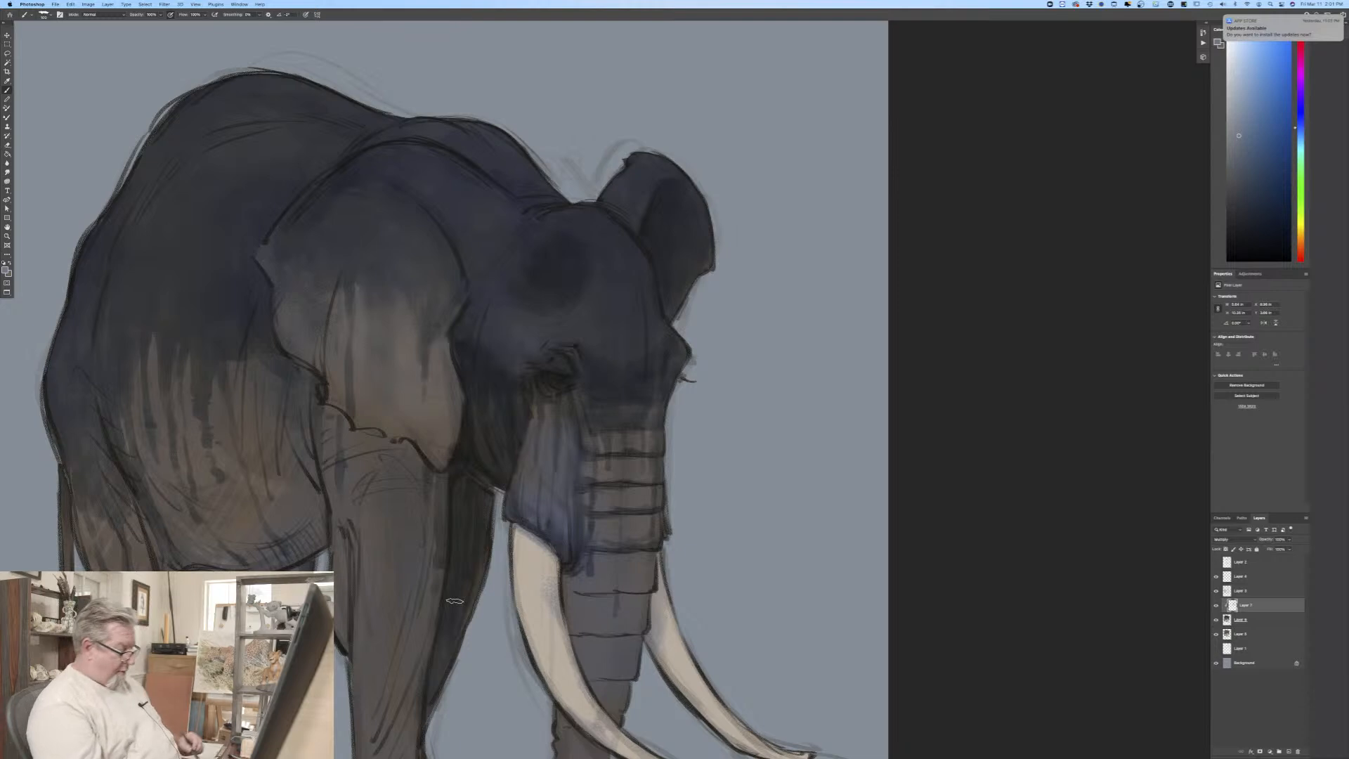
{"action": "left_click_drag", "start_coordinate": [356, 535], "coordinate": [331, 355]}
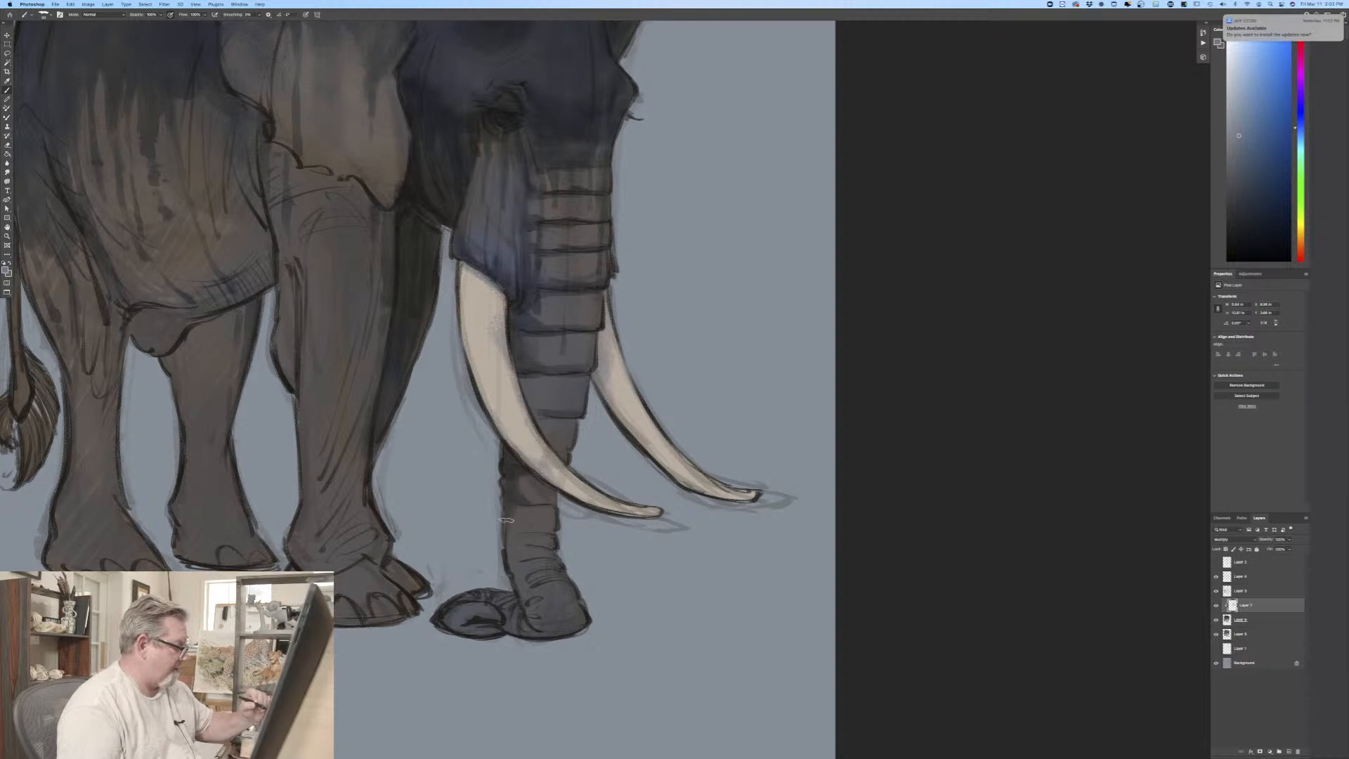
{"action": "mouse_move", "coordinate": [515, 543]}
{"action": "left_mouse_down"}
{"action": "mouse_move", "coordinate": [528, 621]}
{"action": "mouse_move", "coordinate": [559, 637]}
{"action": "mouse_move", "coordinate": [577, 623]}
{"action": "mouse_move", "coordinate": [521, 638]}
{"action": "mouse_move", "coordinate": [500, 619]}
{"action": "mouse_move", "coordinate": [558, 635]}
{"action": "mouse_move", "coordinate": [577, 619]}
{"action": "mouse_move", "coordinate": [526, 616]}
{"action": "mouse_move", "coordinate": [541, 586]}
{"action": "mouse_move", "coordinate": [561, 584]}
{"action": "mouse_move", "coordinate": [527, 591]}
{"action": "mouse_move", "coordinate": [554, 565]}
{"action": "mouse_move", "coordinate": [537, 570]}
{"action": "mouse_move", "coordinate": [548, 532]}
{"action": "left_mouse_up"}
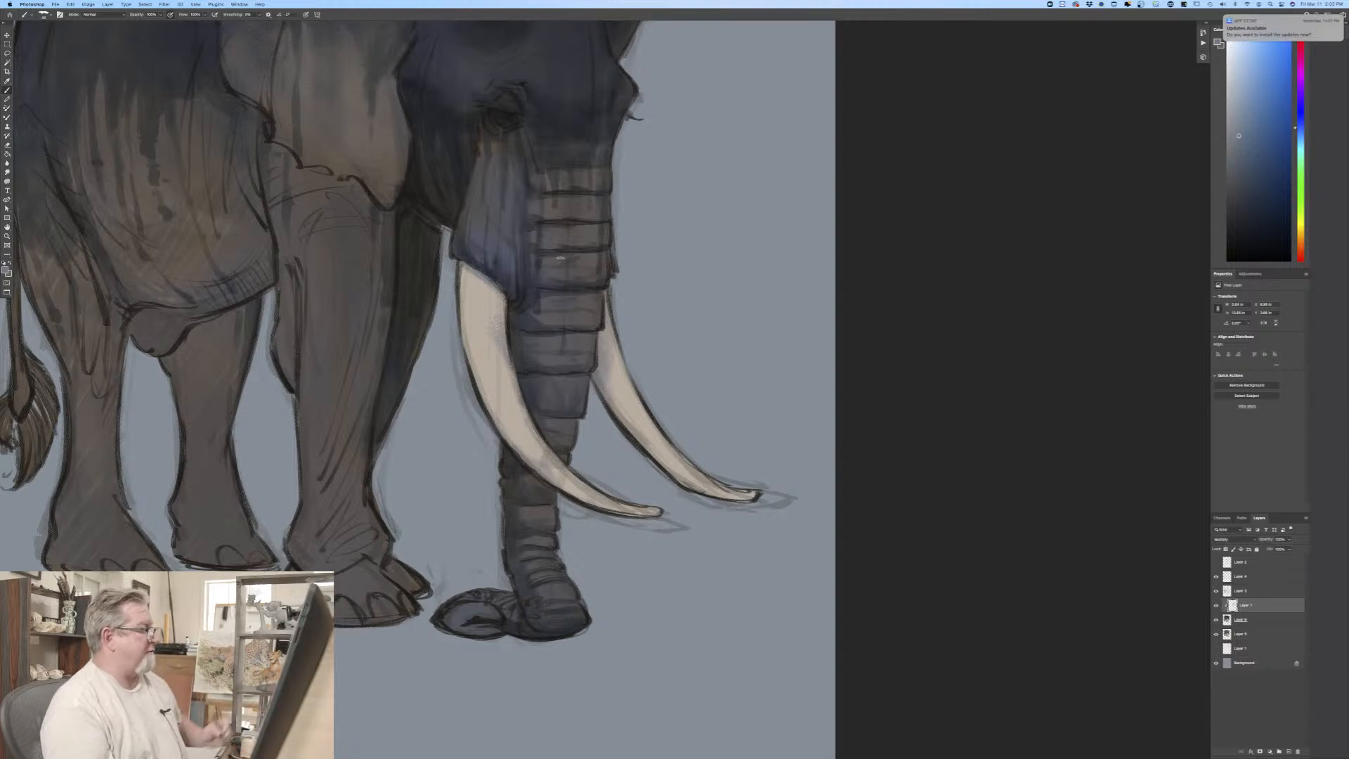
Step: Paint narrow shadows along the lower curved edges of the near and far tusks
{"action": "key", "text": "super+0"}
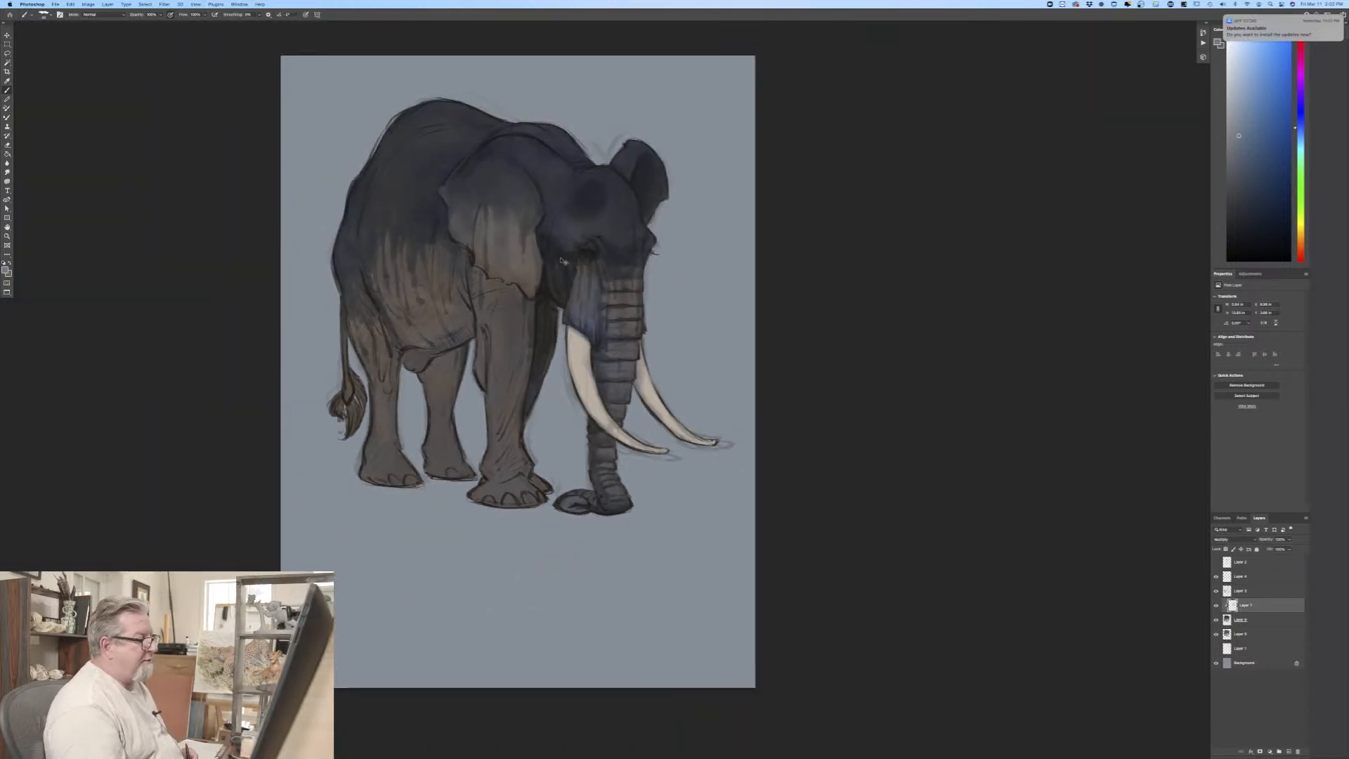
{"action": "key", "text": "super+equal"}
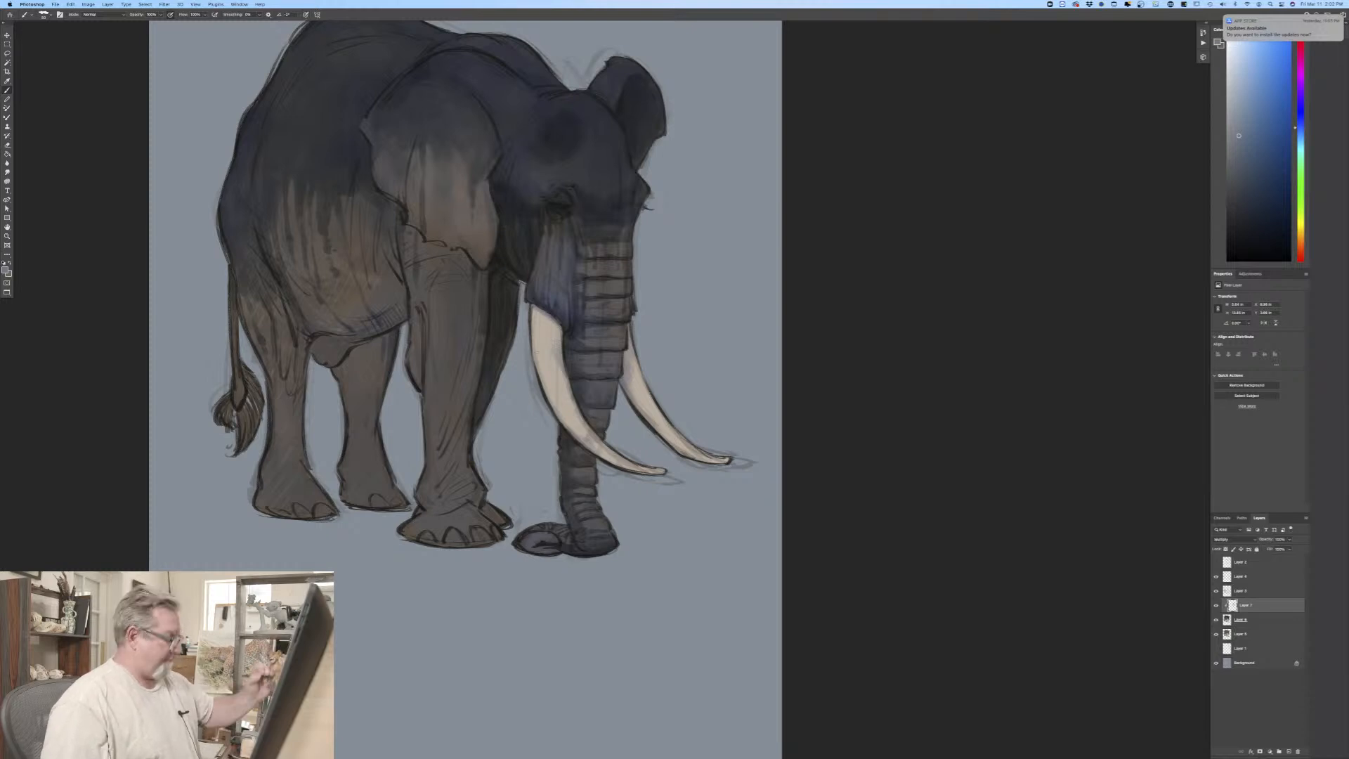
{"action": "left_click_drag", "start_coordinate": [540, 373], "coordinate": [534, 307]}
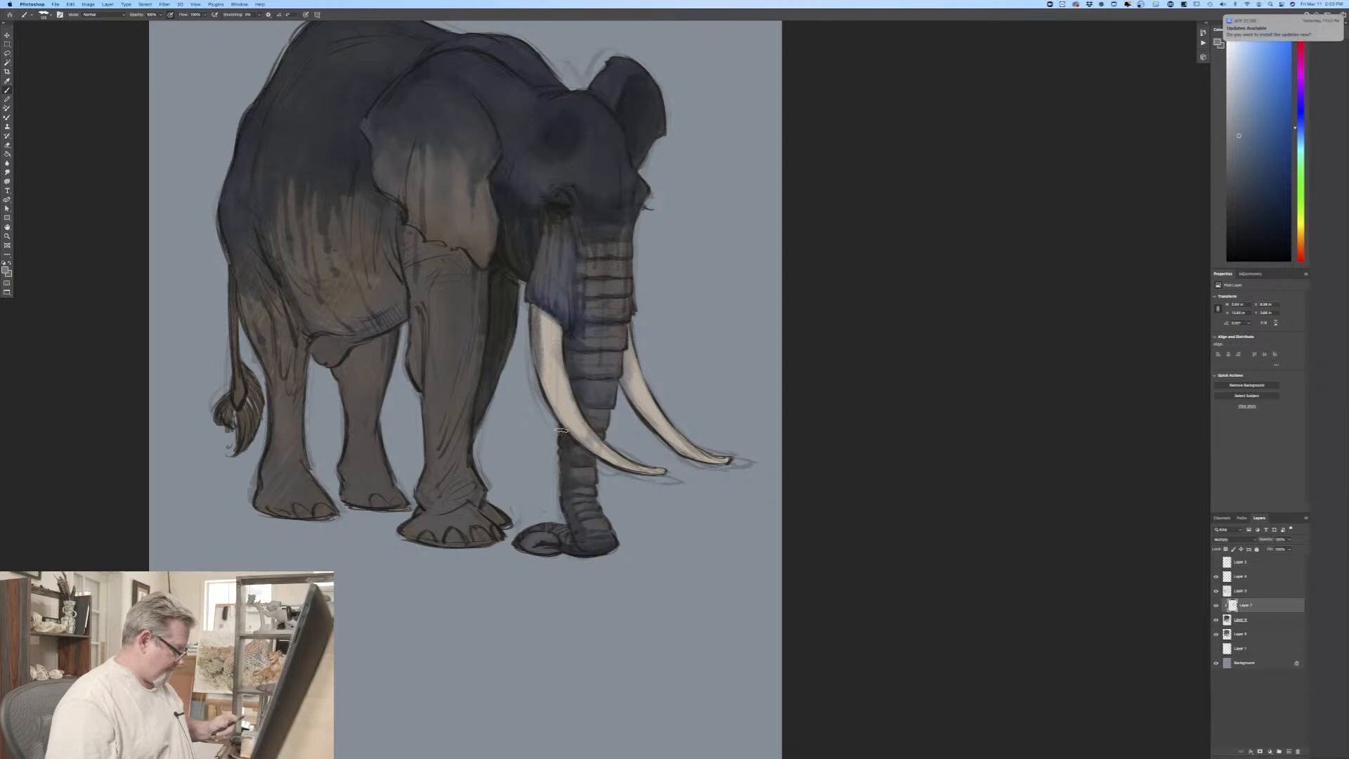
{"action": "left_click_drag", "start_coordinate": [541, 371], "coordinate": [531, 312]}
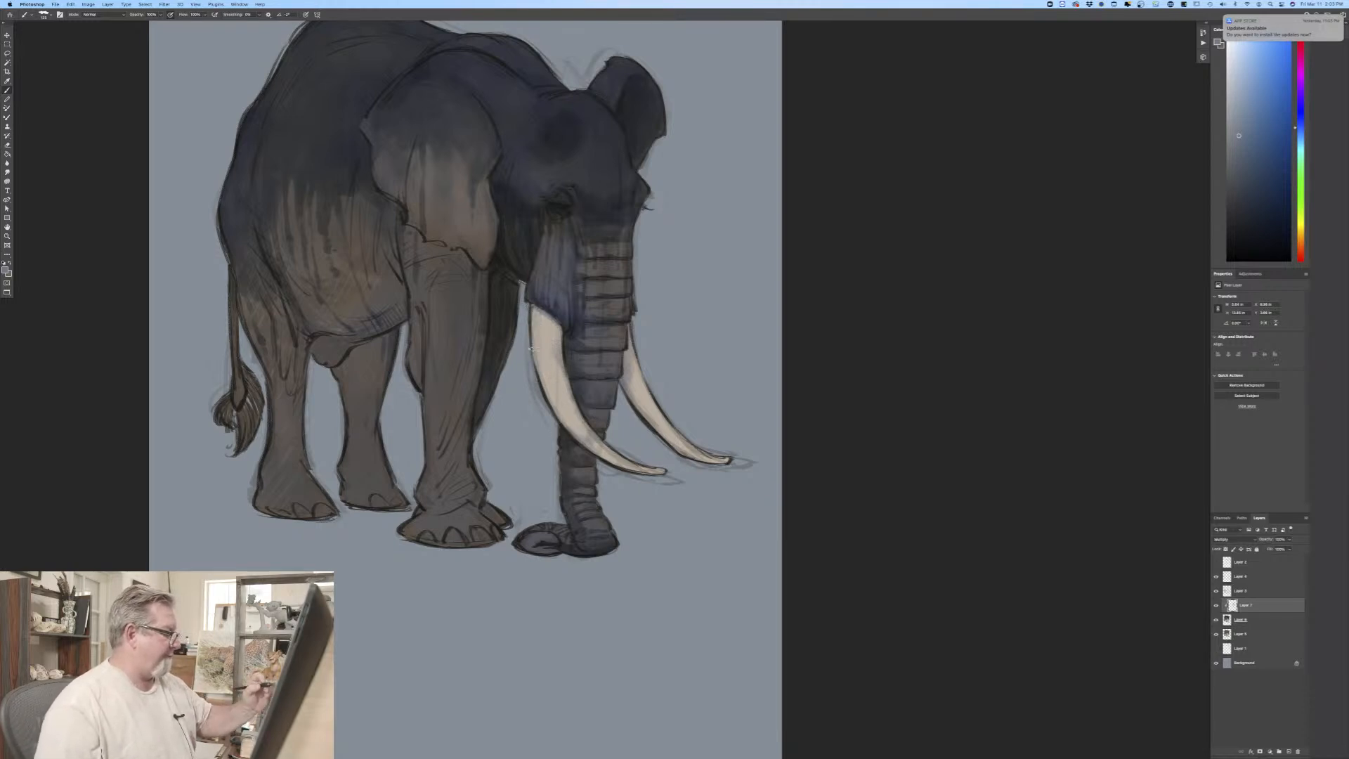
{"action": "left_click_drag", "start_coordinate": [555, 422], "coordinate": [645, 477]}
{"action": "left_click_drag", "start_coordinate": [541, 370], "coordinate": [532, 312]}
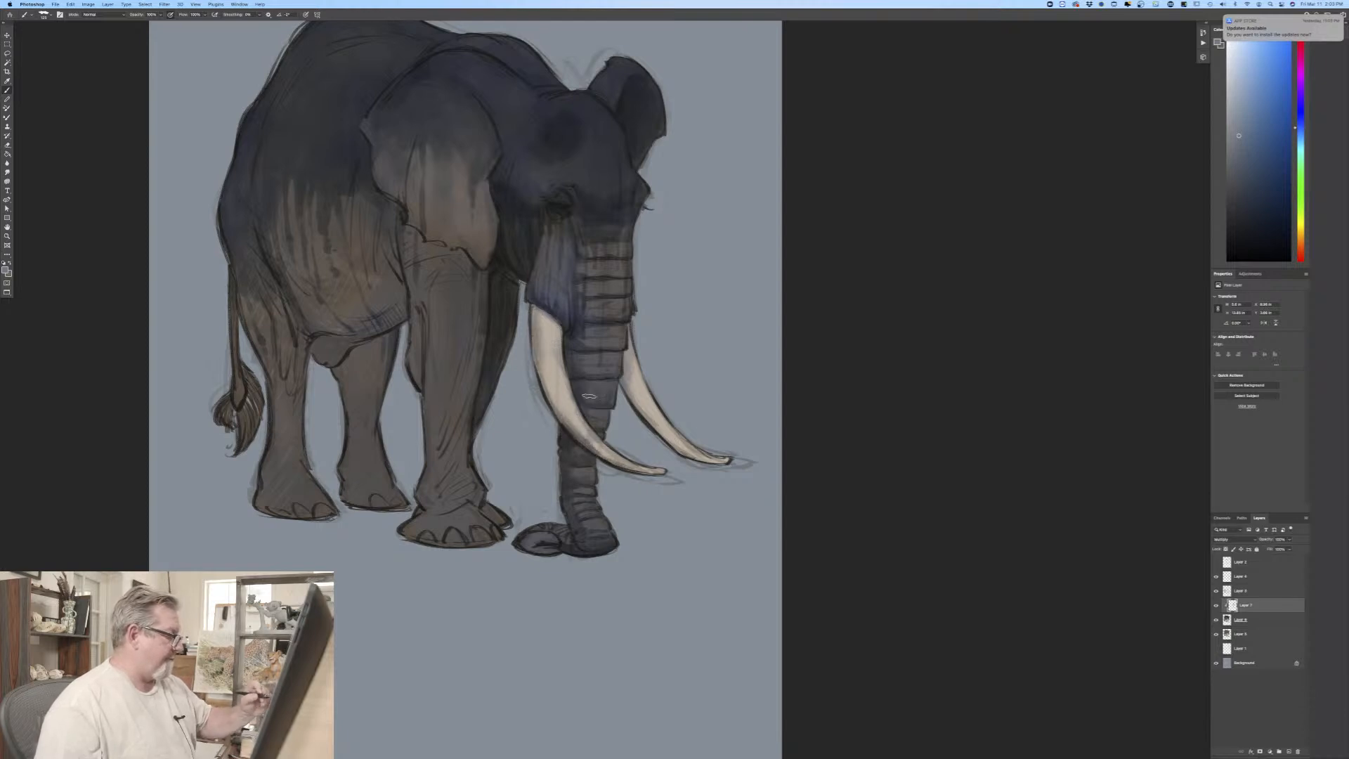
{"action": "mouse_move", "coordinate": [629, 399]}
{"action": "left_mouse_down"}
{"action": "mouse_move", "coordinate": [685, 452]}
{"action": "mouse_move", "coordinate": [728, 463]}
{"action": "left_mouse_up"}
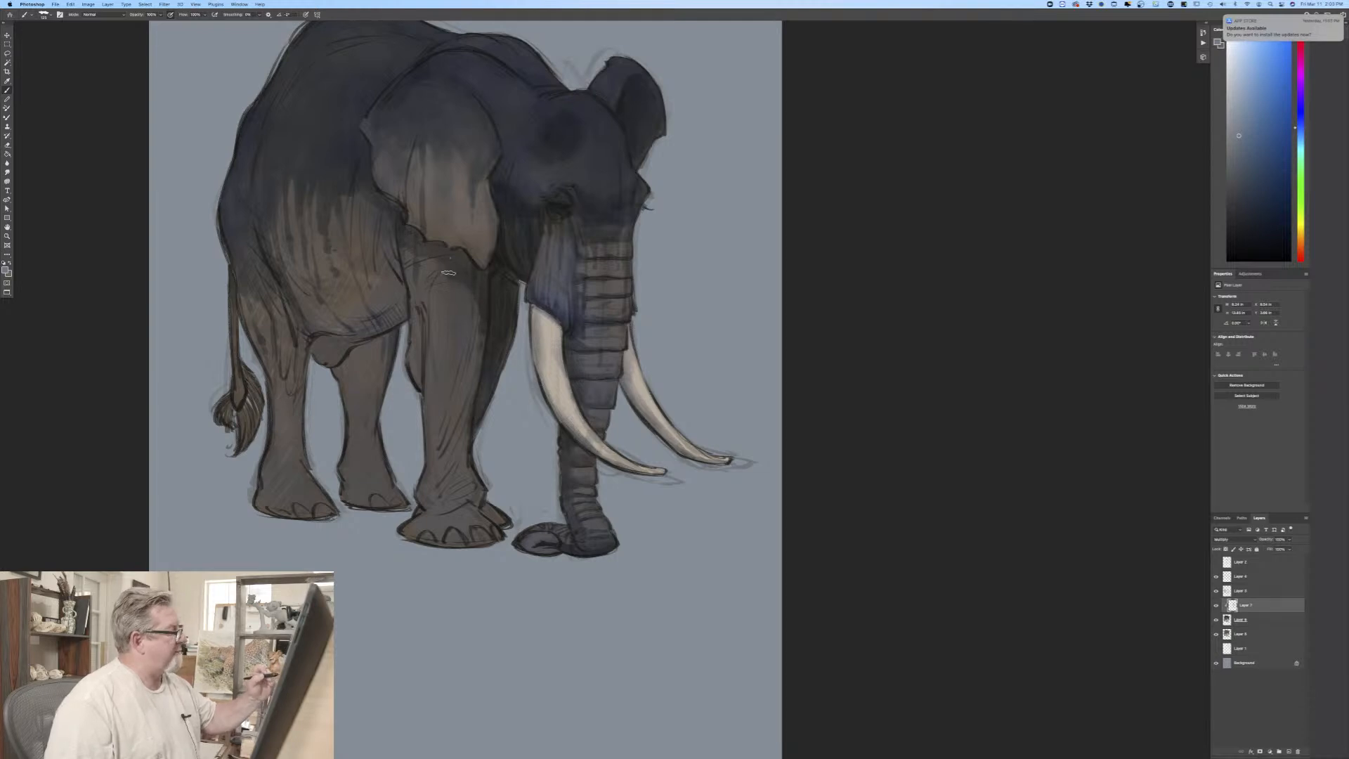
Step: Shade the belly, the far hind leg, the near front leg beneath the ear and the near hind toes
{"action": "mouse_move", "coordinate": [398, 273]}
{"action": "left_mouse_down"}
{"action": "mouse_move", "coordinate": [385, 329]}
{"action": "mouse_move", "coordinate": [340, 266]}
{"action": "mouse_move", "coordinate": [352, 343]}
{"action": "mouse_move", "coordinate": [324, 326]}
{"action": "mouse_move", "coordinate": [336, 343]}
{"action": "mouse_move", "coordinate": [318, 353]}
{"action": "mouse_move", "coordinate": [324, 343]}
{"action": "mouse_move", "coordinate": [378, 361]}
{"action": "mouse_move", "coordinate": [370, 396]}
{"action": "mouse_move", "coordinate": [372, 354]}
{"action": "mouse_move", "coordinate": [364, 395]}
{"action": "mouse_move", "coordinate": [336, 364]}
{"action": "mouse_move", "coordinate": [351, 422]}
{"action": "mouse_move", "coordinate": [375, 379]}
{"action": "mouse_move", "coordinate": [346, 474]}
{"action": "mouse_move", "coordinate": [362, 436]}
{"action": "mouse_move", "coordinate": [385, 493]}
{"action": "mouse_move", "coordinate": [359, 469]}
{"action": "mouse_move", "coordinate": [364, 491]}
{"action": "mouse_move", "coordinate": [346, 483]}
{"action": "mouse_move", "coordinate": [401, 499]}
{"action": "left_mouse_up"}
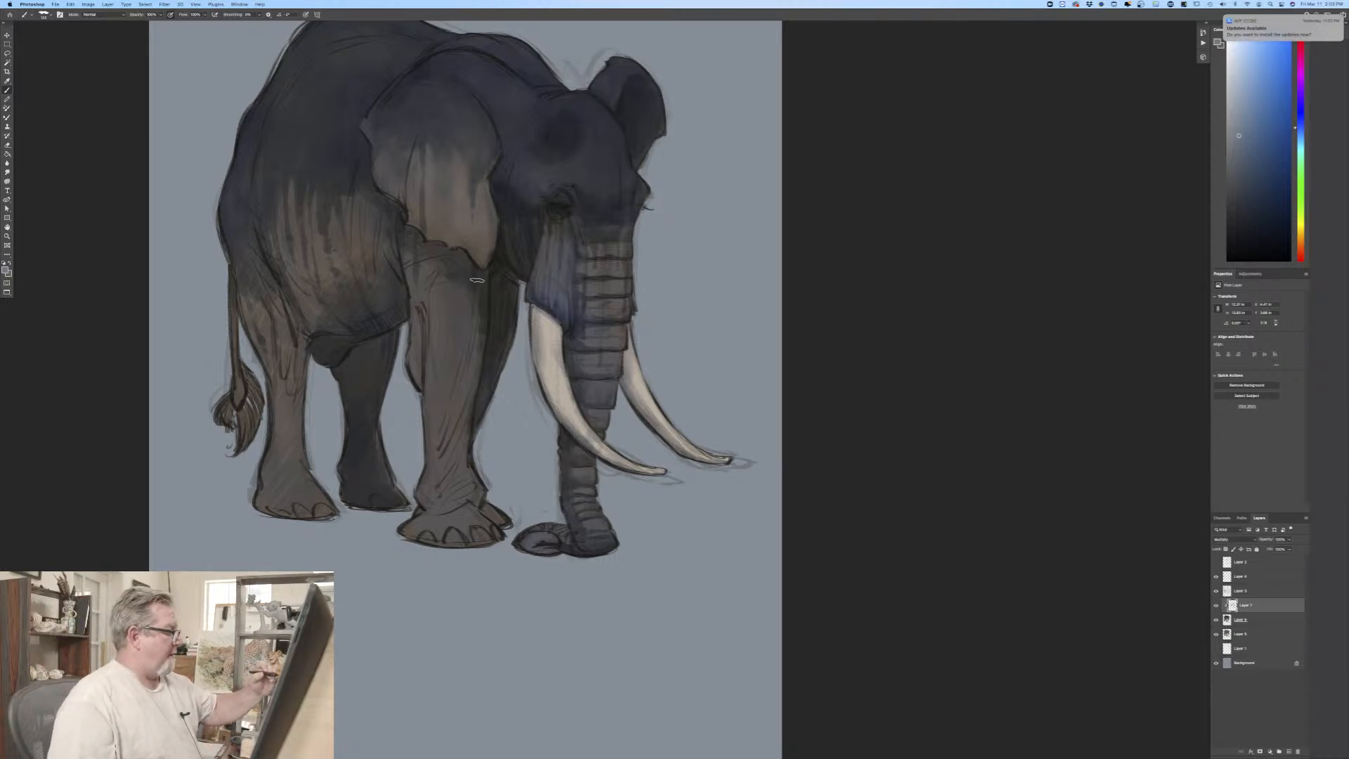
{"action": "mouse_move", "coordinate": [474, 305]}
{"action": "left_mouse_down"}
{"action": "mouse_move", "coordinate": [471, 390]}
{"action": "mouse_move", "coordinate": [467, 378]}
{"action": "mouse_move", "coordinate": [446, 404]}
{"action": "mouse_move", "coordinate": [472, 385]}
{"action": "mouse_move", "coordinate": [442, 415]}
{"action": "mouse_move", "coordinate": [438, 385]}
{"action": "mouse_move", "coordinate": [421, 386]}
{"action": "mouse_move", "coordinate": [406, 362]}
{"action": "mouse_move", "coordinate": [408, 323]}
{"action": "mouse_move", "coordinate": [419, 375]}
{"action": "mouse_move", "coordinate": [452, 409]}
{"action": "mouse_move", "coordinate": [454, 437]}
{"action": "mouse_move", "coordinate": [463, 428]}
{"action": "mouse_move", "coordinate": [472, 498]}
{"action": "mouse_move", "coordinate": [421, 506]}
{"action": "mouse_move", "coordinate": [442, 517]}
{"action": "mouse_move", "coordinate": [458, 502]}
{"action": "mouse_move", "coordinate": [442, 496]}
{"action": "mouse_move", "coordinate": [441, 470]}
{"action": "mouse_move", "coordinate": [483, 509]}
{"action": "mouse_move", "coordinate": [422, 516]}
{"action": "left_mouse_up"}
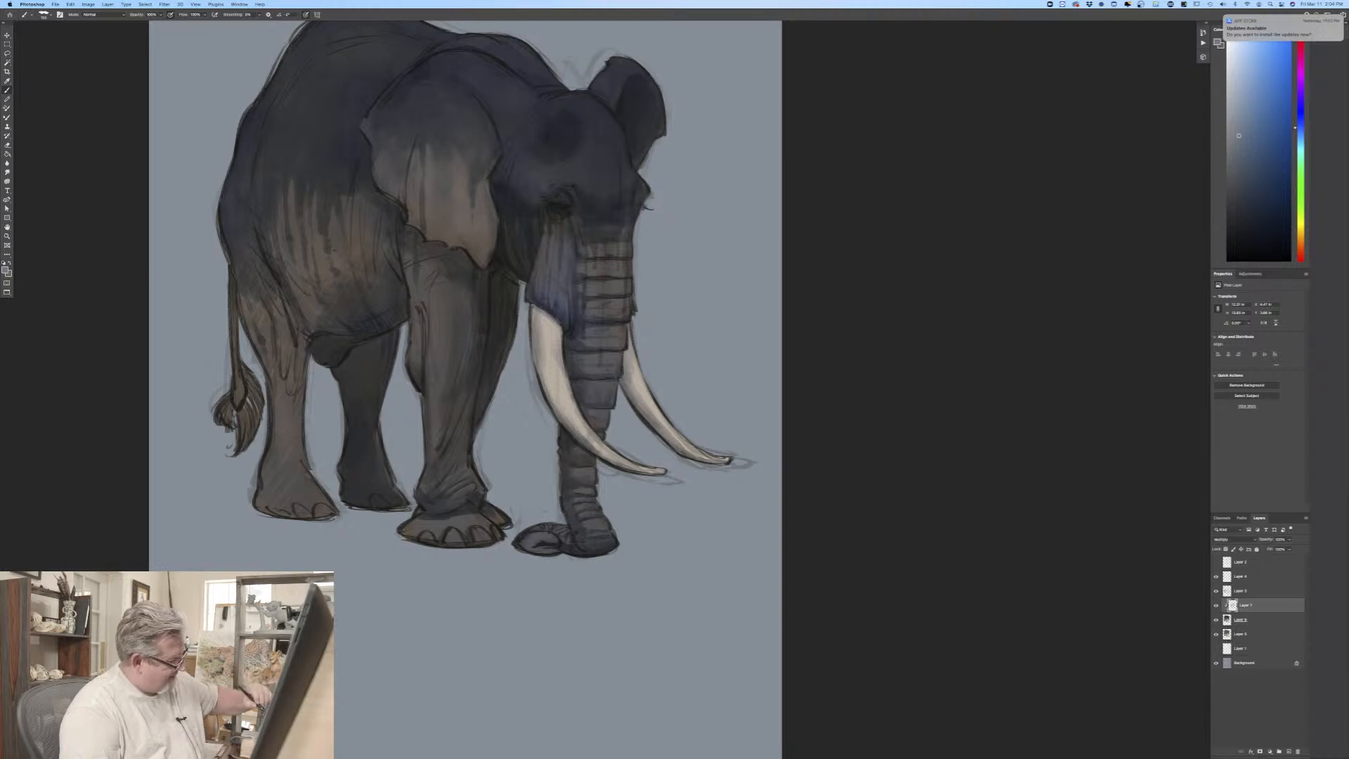
{"action": "mouse_move", "coordinate": [325, 516]}
{"action": "left_mouse_down"}
{"action": "mouse_move", "coordinate": [253, 503]}
{"action": "mouse_move", "coordinate": [322, 503]}
{"action": "left_mouse_up"}
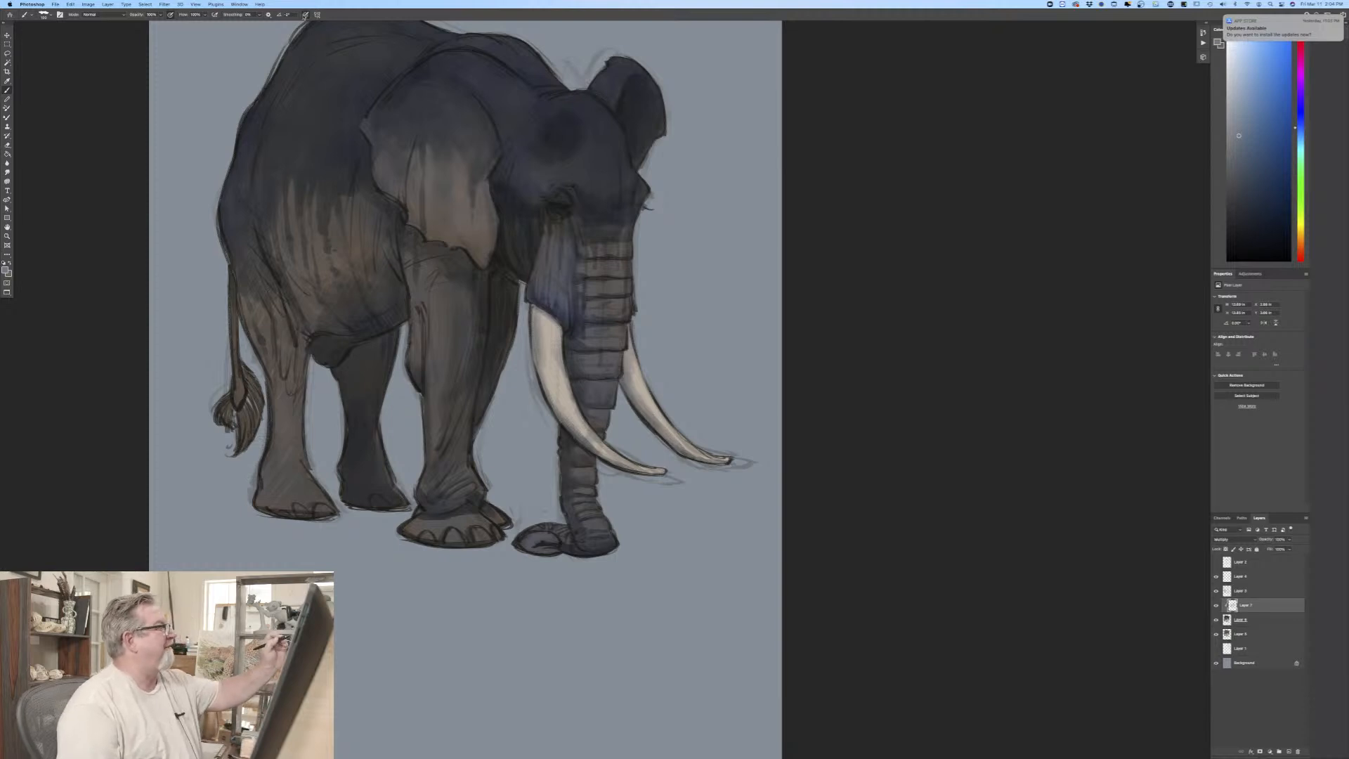
Step: Darken the lower flank, near hind leg and foot, tail tuft and near ear with a larger brush
{"action": "key", "text": "bracketright"}
{"action": "key", "text": "bracketright"}
{"action": "key", "text": "bracketright"}
{"action": "key", "text": "bracketright"}
{"action": "mouse_move", "coordinate": [303, 289]}
{"action": "left_mouse_down"}
{"action": "mouse_move", "coordinate": [280, 246]}
{"action": "mouse_move", "coordinate": [331, 280]}
{"action": "mouse_move", "coordinate": [352, 260]}
{"action": "mouse_move", "coordinate": [381, 293]}
{"action": "mouse_move", "coordinate": [365, 259]}
{"action": "mouse_move", "coordinate": [350, 320]}
{"action": "mouse_move", "coordinate": [309, 265]}
{"action": "left_mouse_up"}
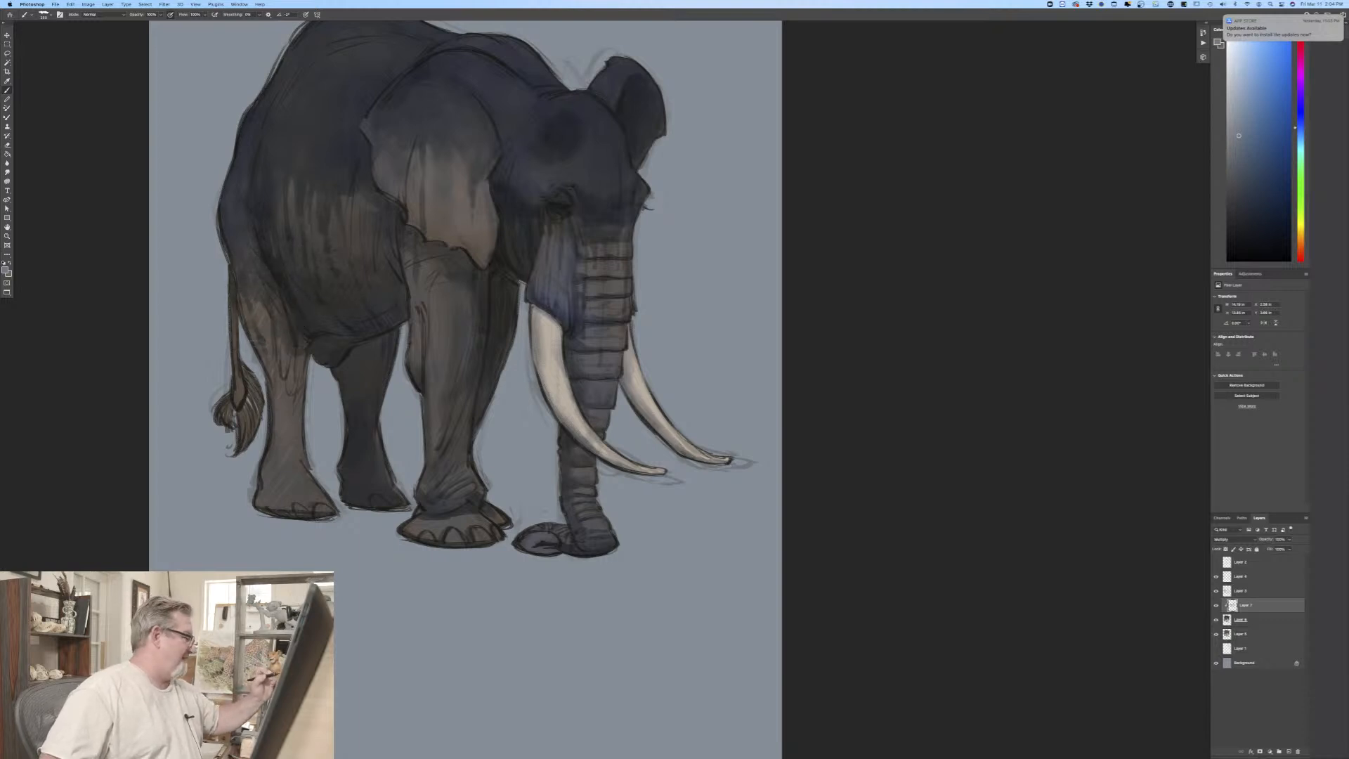
{"action": "mouse_move", "coordinate": [291, 385]}
{"action": "left_mouse_down"}
{"action": "mouse_move", "coordinate": [282, 460]}
{"action": "mouse_move", "coordinate": [310, 489]}
{"action": "left_mouse_up"}
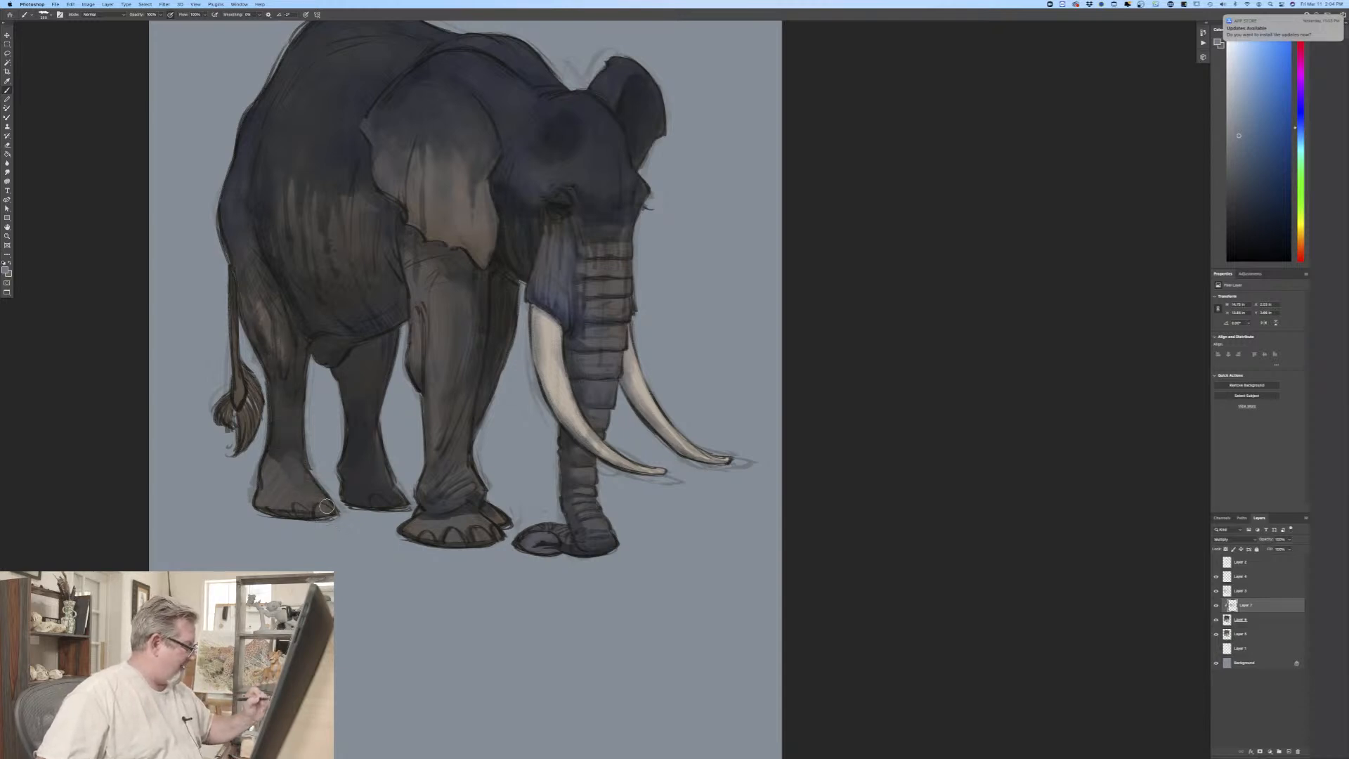
{"action": "mouse_move", "coordinate": [276, 452]}
{"action": "left_mouse_down"}
{"action": "mouse_move", "coordinate": [309, 491]}
{"action": "mouse_move", "coordinate": [322, 484]}
{"action": "left_mouse_up"}
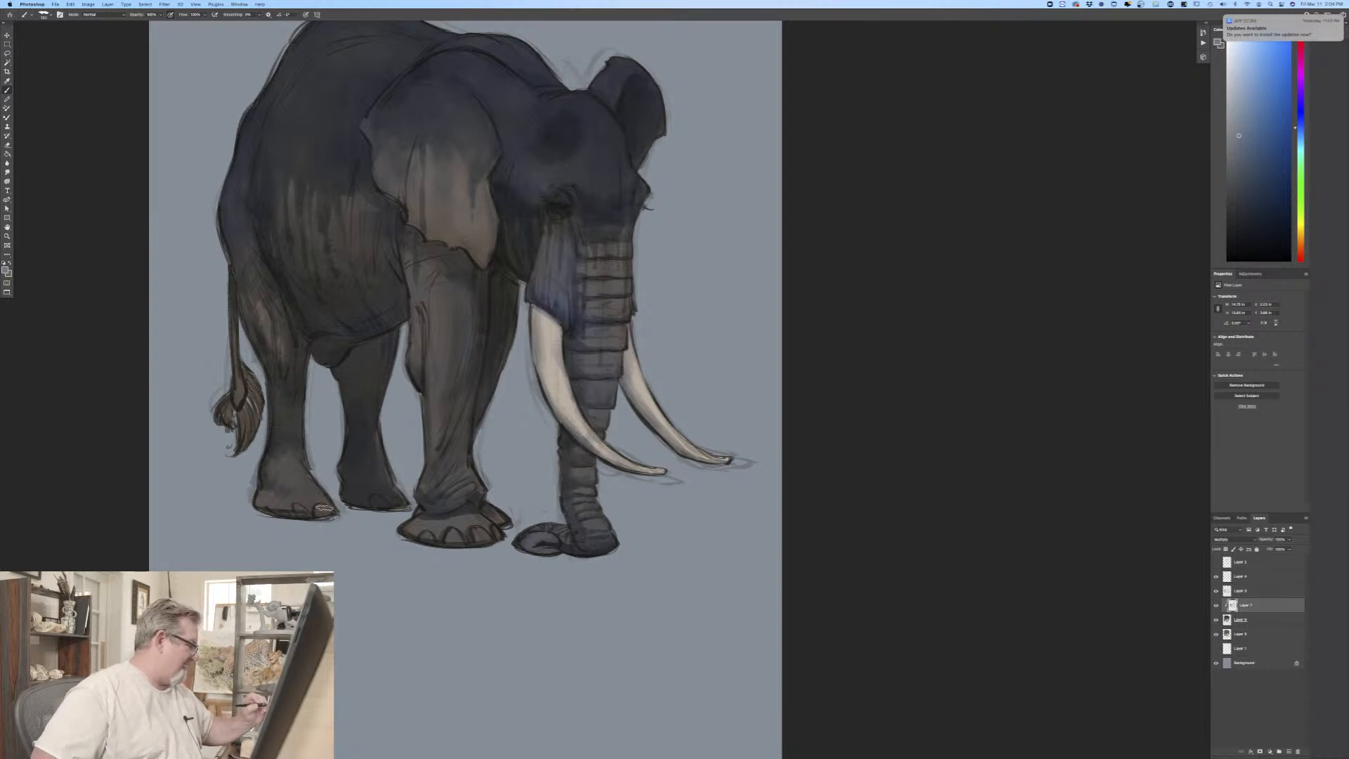
{"action": "mouse_move", "coordinate": [324, 508]}
{"action": "left_mouse_down"}
{"action": "mouse_move", "coordinate": [277, 511]}
{"action": "mouse_move", "coordinate": [288, 519]}
{"action": "mouse_move", "coordinate": [262, 485]}
{"action": "left_mouse_up"}
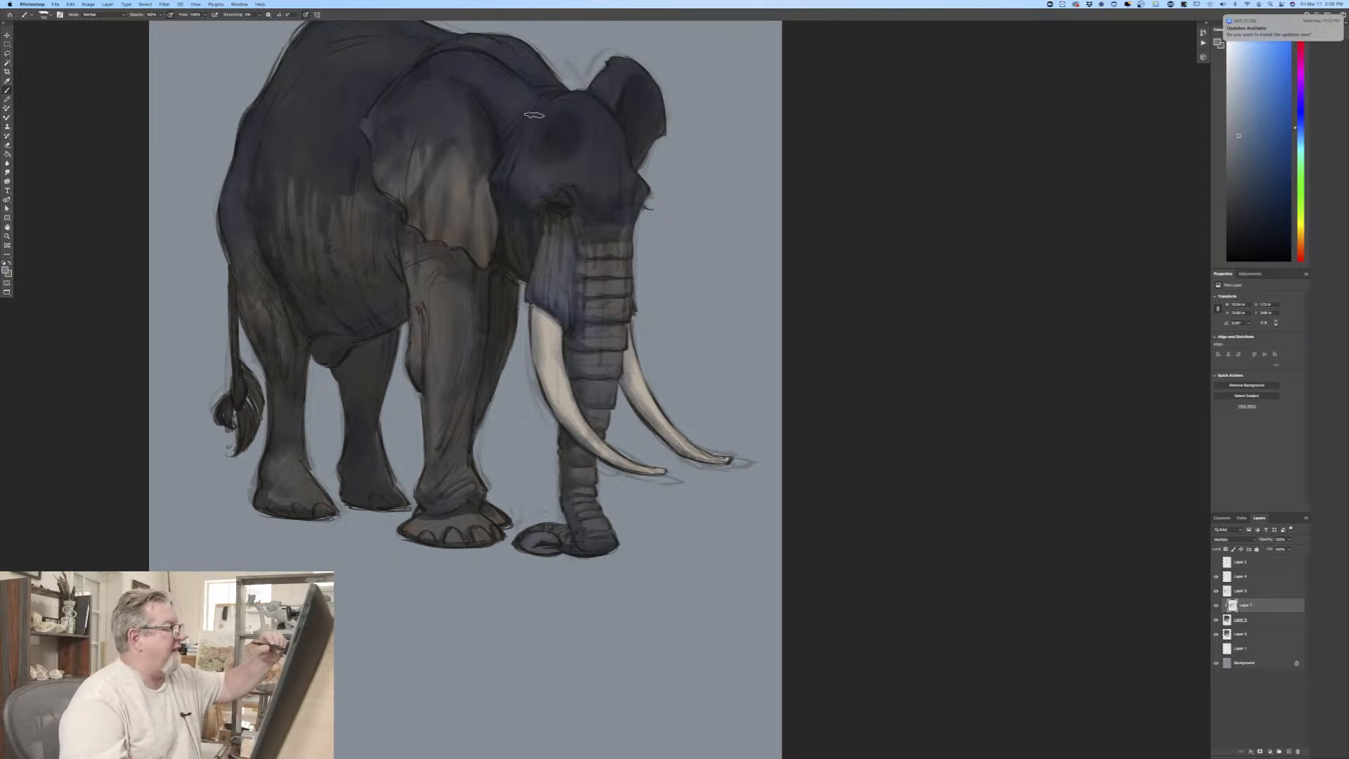
Step: Darken the forehead above the near eye with a larger brush and shade the upper part of the far tusk
{"action": "key", "text": "bracketright"}
{"action": "key", "text": "bracketright"}
{"action": "key", "text": "bracketright"}
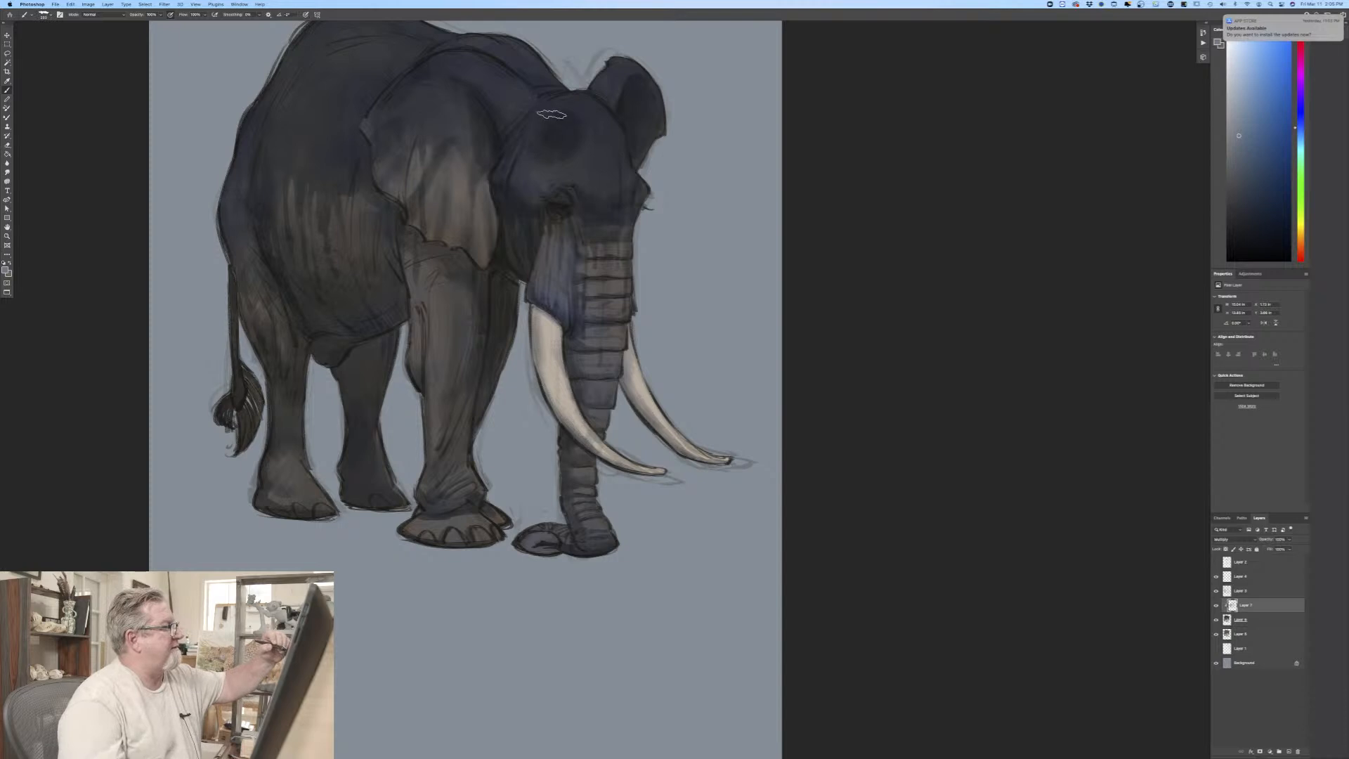
{"action": "mouse_move", "coordinate": [550, 115]}
{"action": "left_mouse_down"}
{"action": "mouse_move", "coordinate": [517, 135]}
{"action": "mouse_move", "coordinate": [536, 119]}
{"action": "mouse_move", "coordinate": [550, 144]}
{"action": "left_mouse_up"}
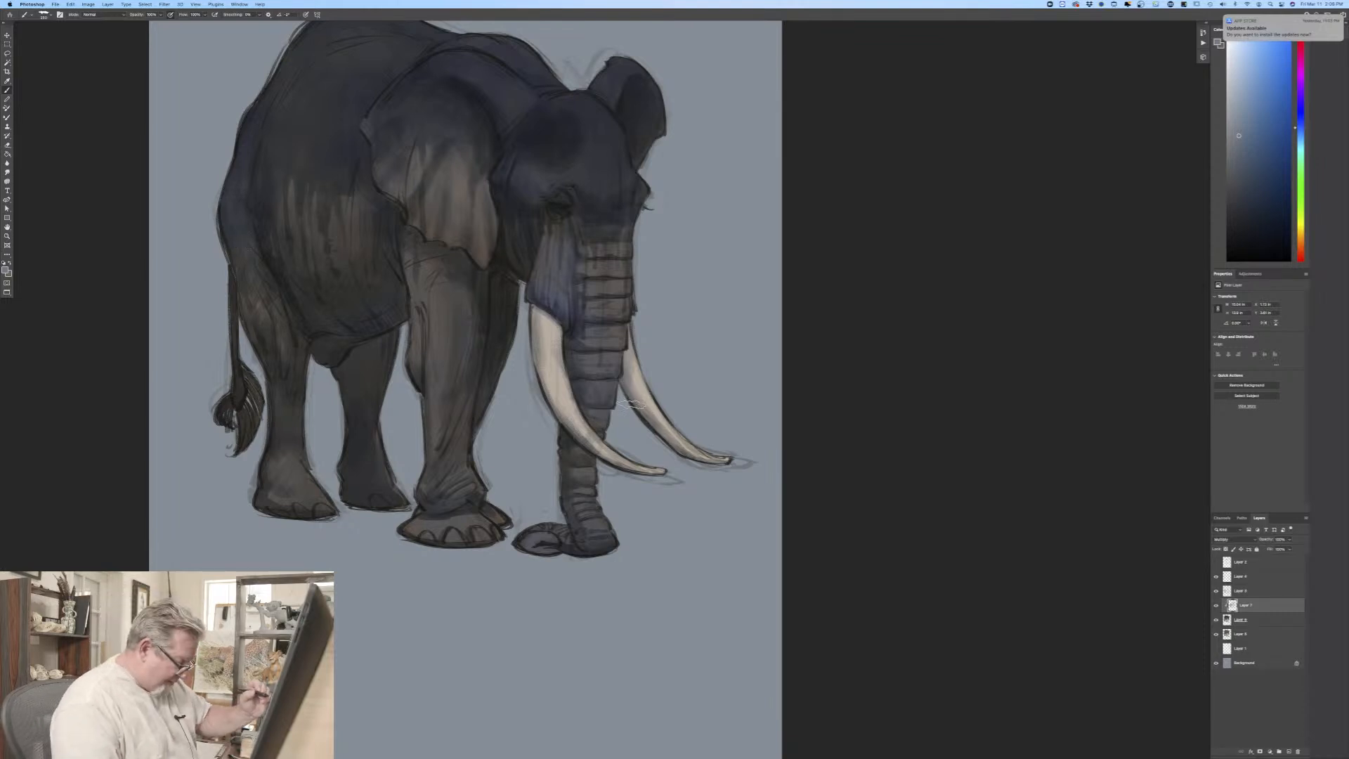
{"action": "mouse_move", "coordinate": [633, 364]}
{"action": "left_mouse_down"}
{"action": "mouse_move", "coordinate": [637, 397]}
{"action": "mouse_move", "coordinate": [630, 367]}
{"action": "mouse_move", "coordinate": [624, 385]}
{"action": "mouse_move", "coordinate": [656, 429]}
{"action": "left_mouse_up"}
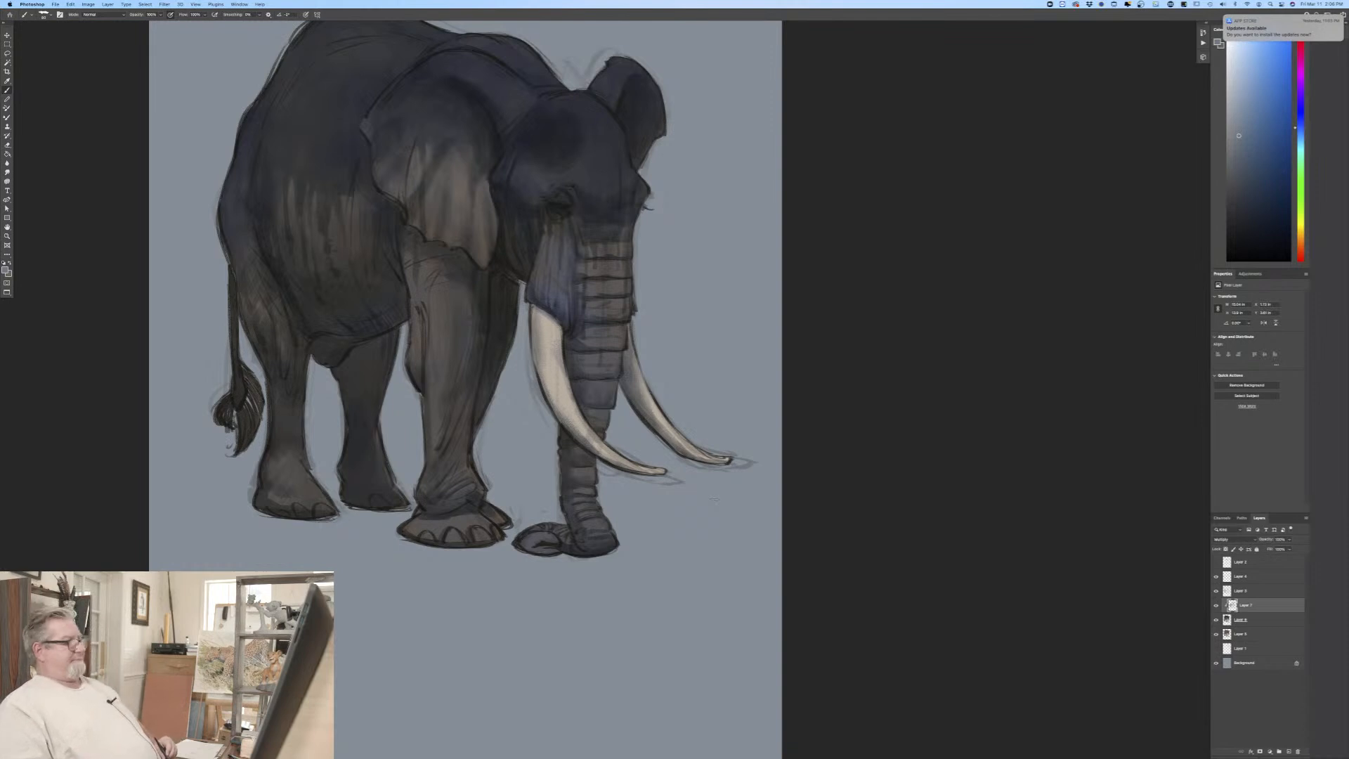
Step: Choose a darker muted blue and shade the near tusk's base beneath the cheek and the folds of the near hind leg
{"action": "key", "text": "super+minus"}
{"action": "key", "text": "super+minus"}
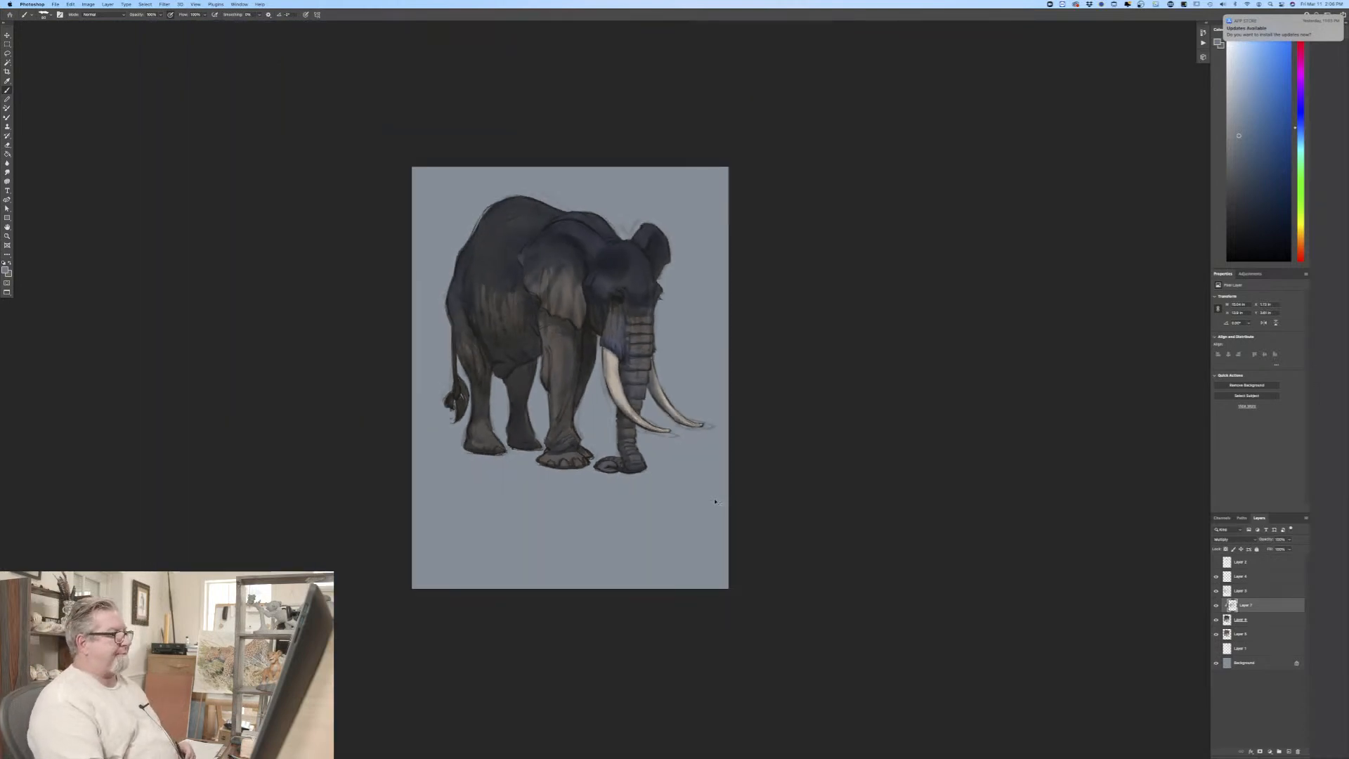
{"action": "key", "text": "super+plus"}
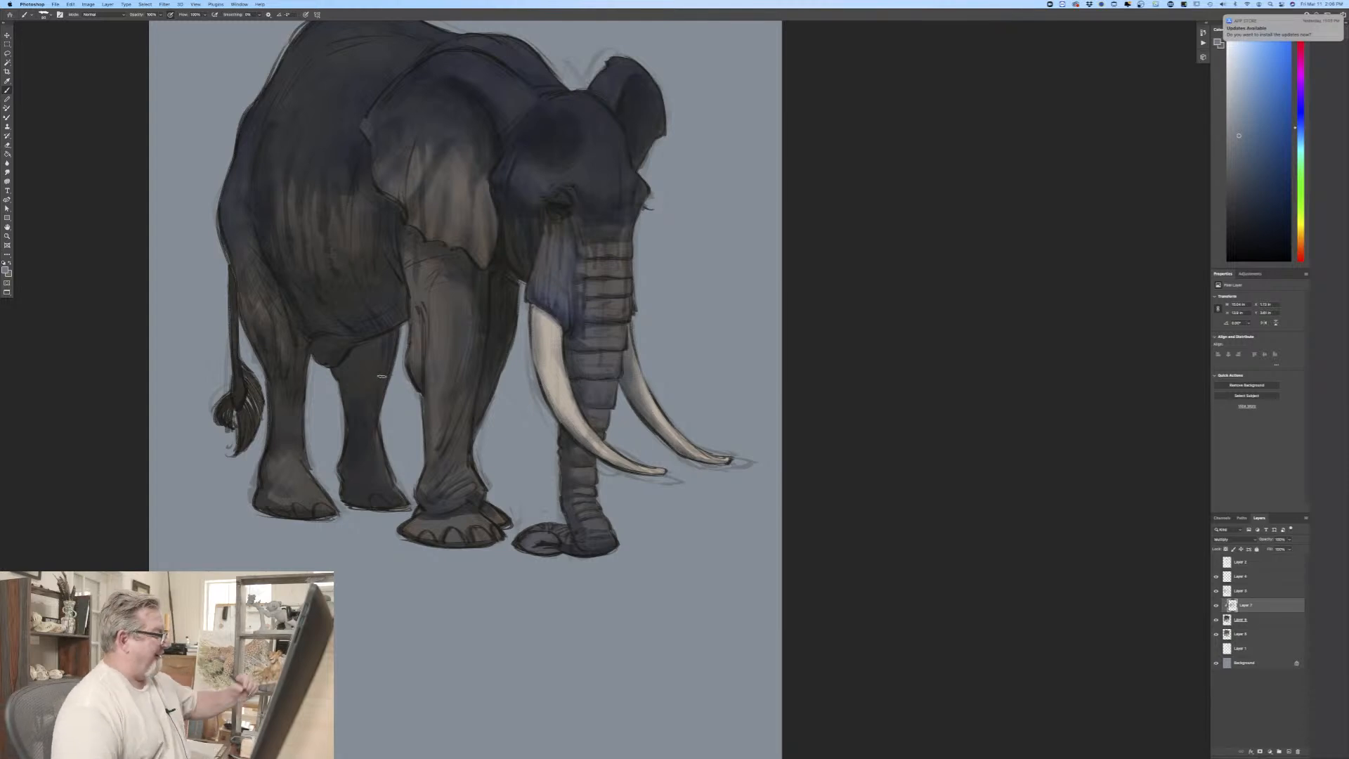
{"action": "left_click", "coordinate": [7, 269]}
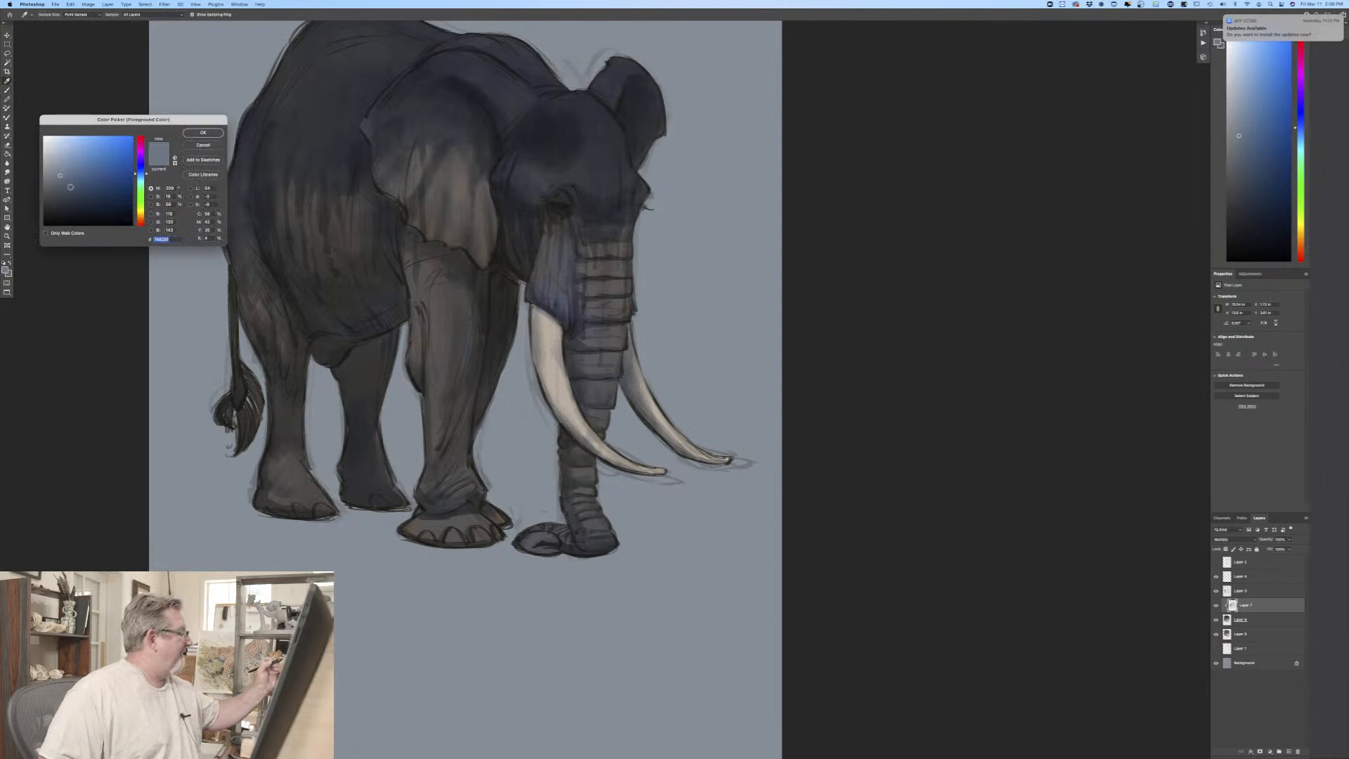
{"action": "left_click", "coordinate": [72, 189]}
{"action": "left_click", "coordinate": [203, 132]}
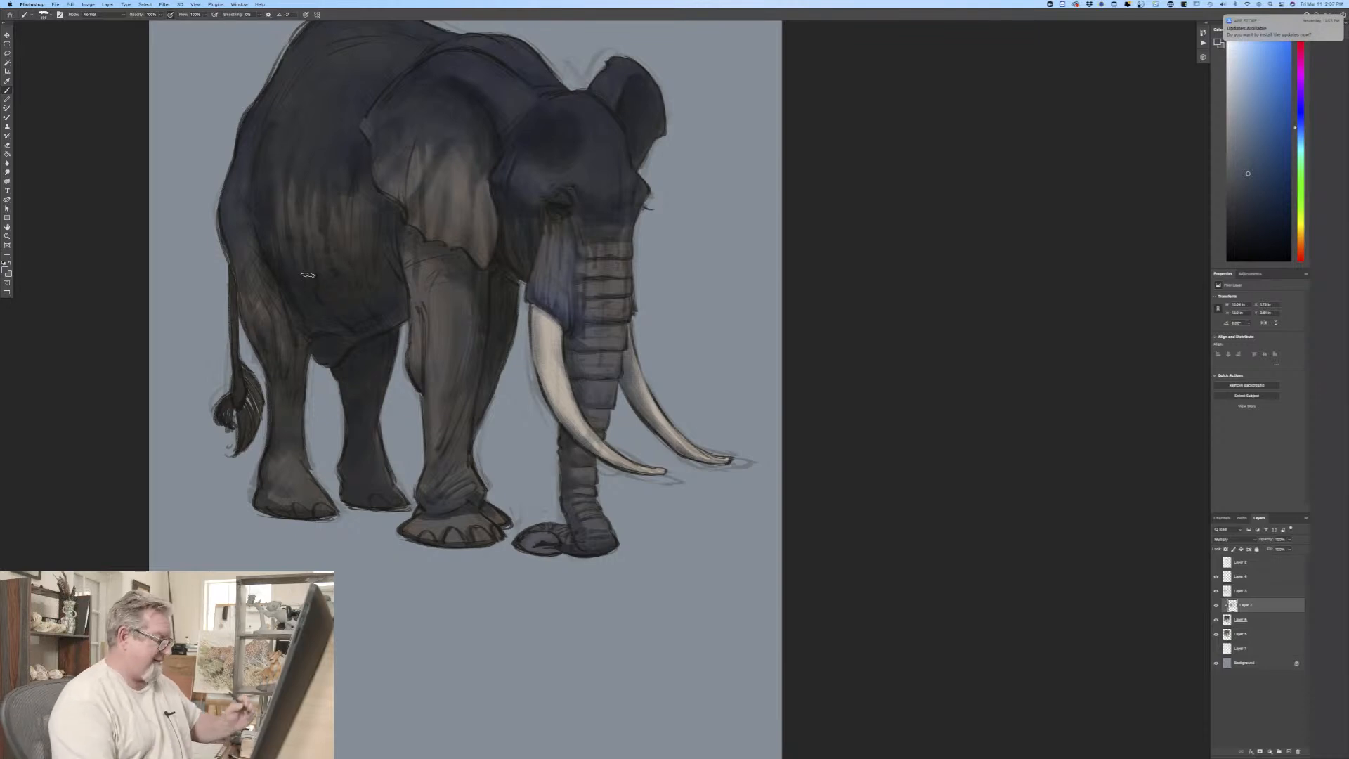
{"action": "left_click_drag", "start_coordinate": [561, 329], "coordinate": [537, 308]}
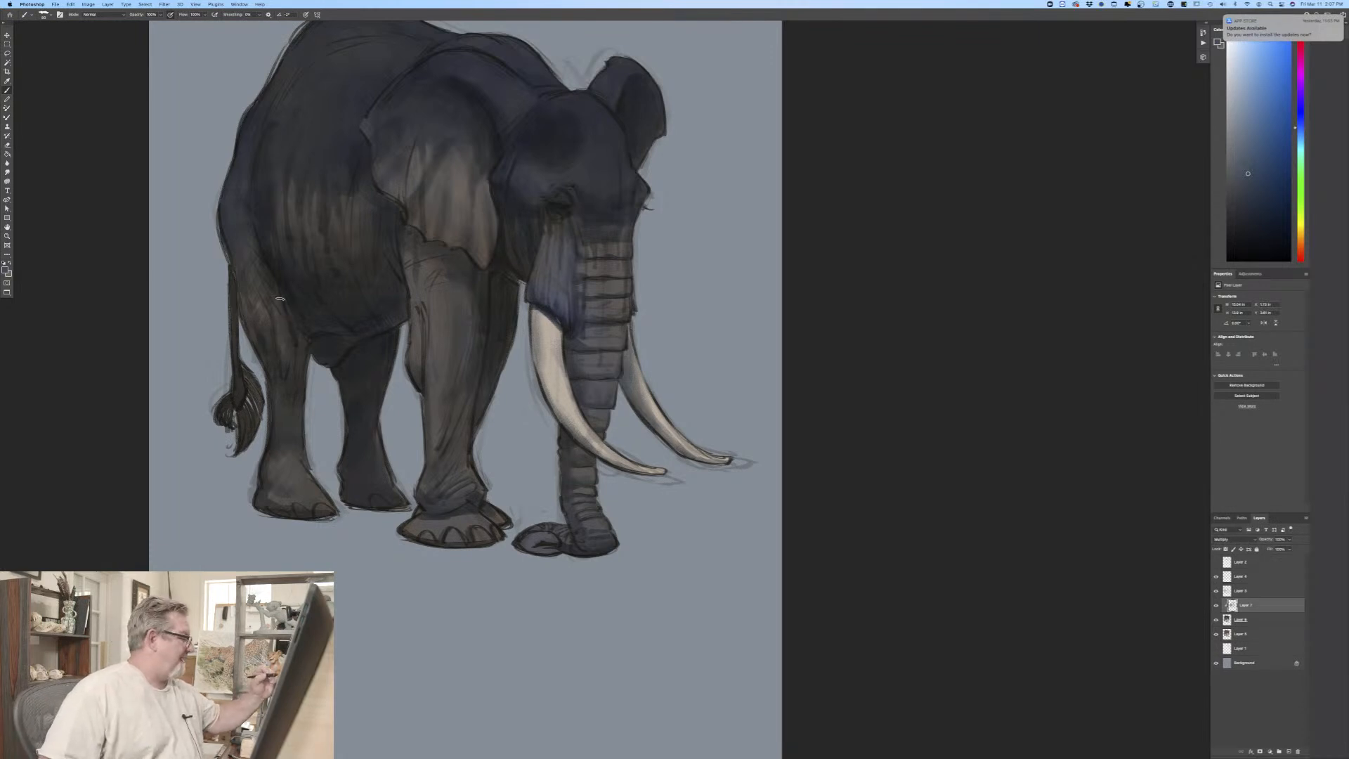
{"action": "left_click_drag", "start_coordinate": [279, 299], "coordinate": [293, 371]}
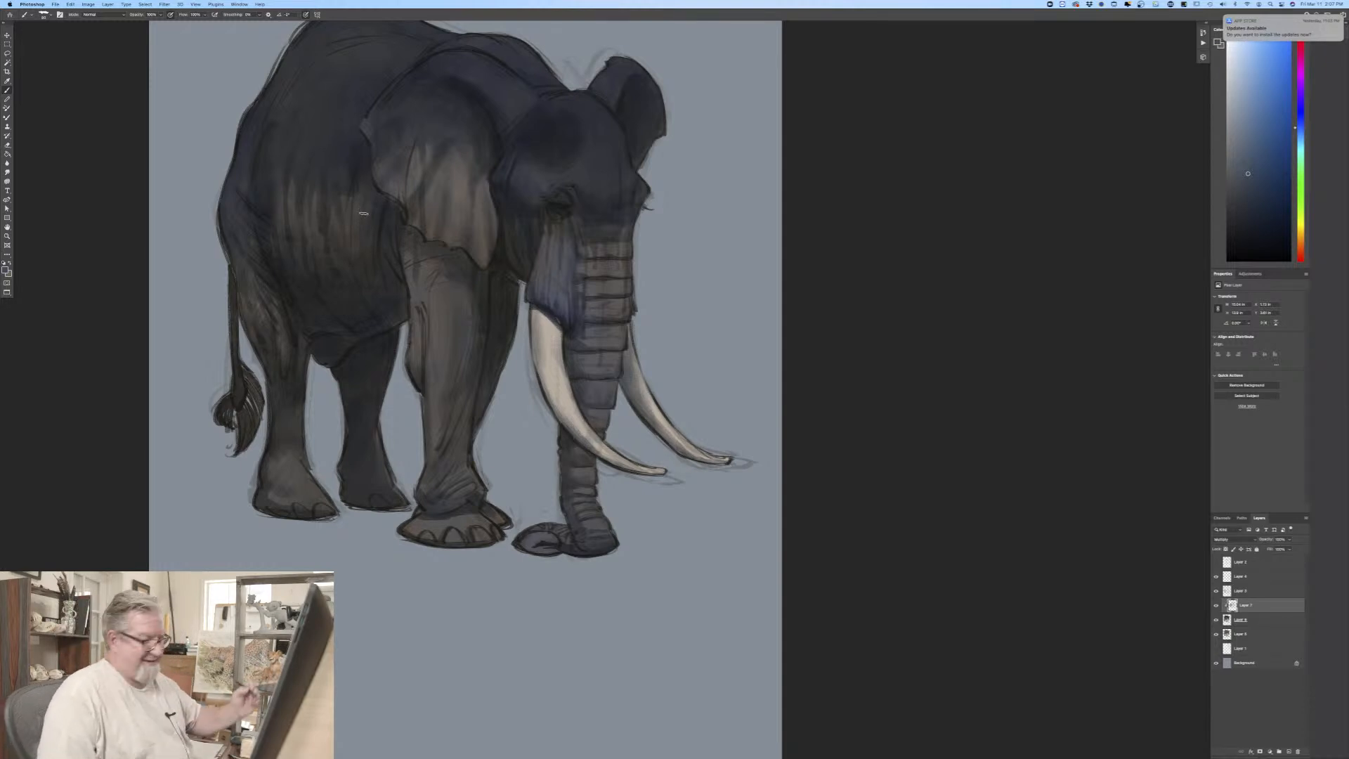
Step: Paint light warm-grey toenails on the front and hind feet on the elephant's base color layer
{"action": "left_click", "coordinate": [1251, 621]}
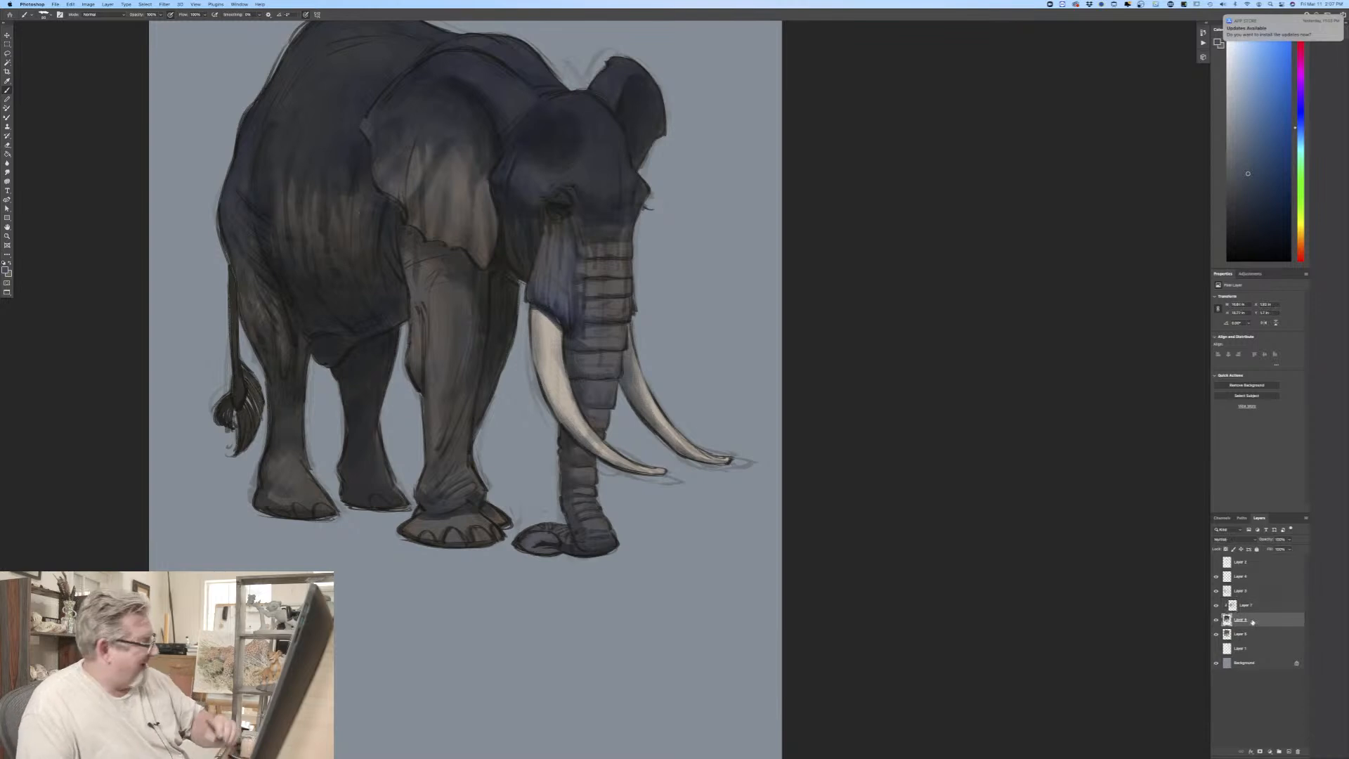
{"action": "left_click", "coordinate": [5, 267]}
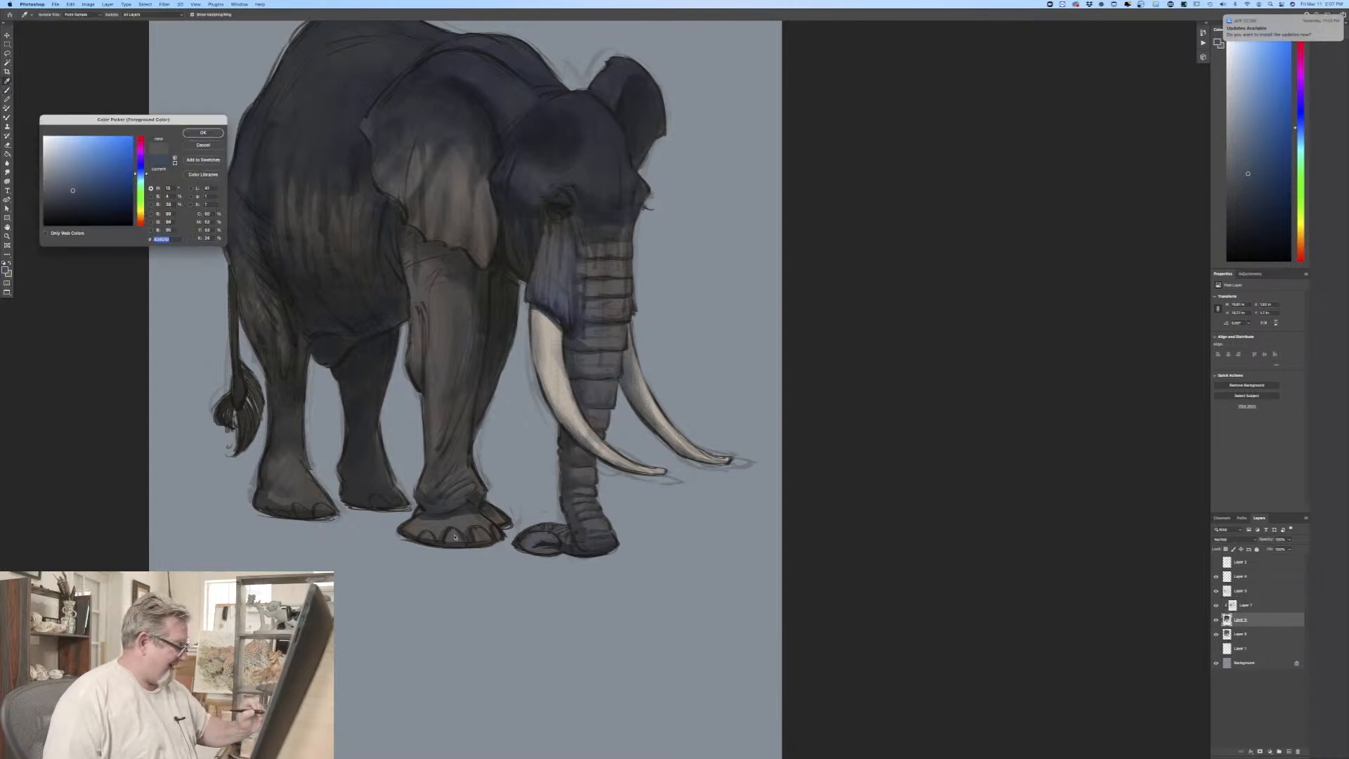
{"action": "left_click", "coordinate": [51, 166]}
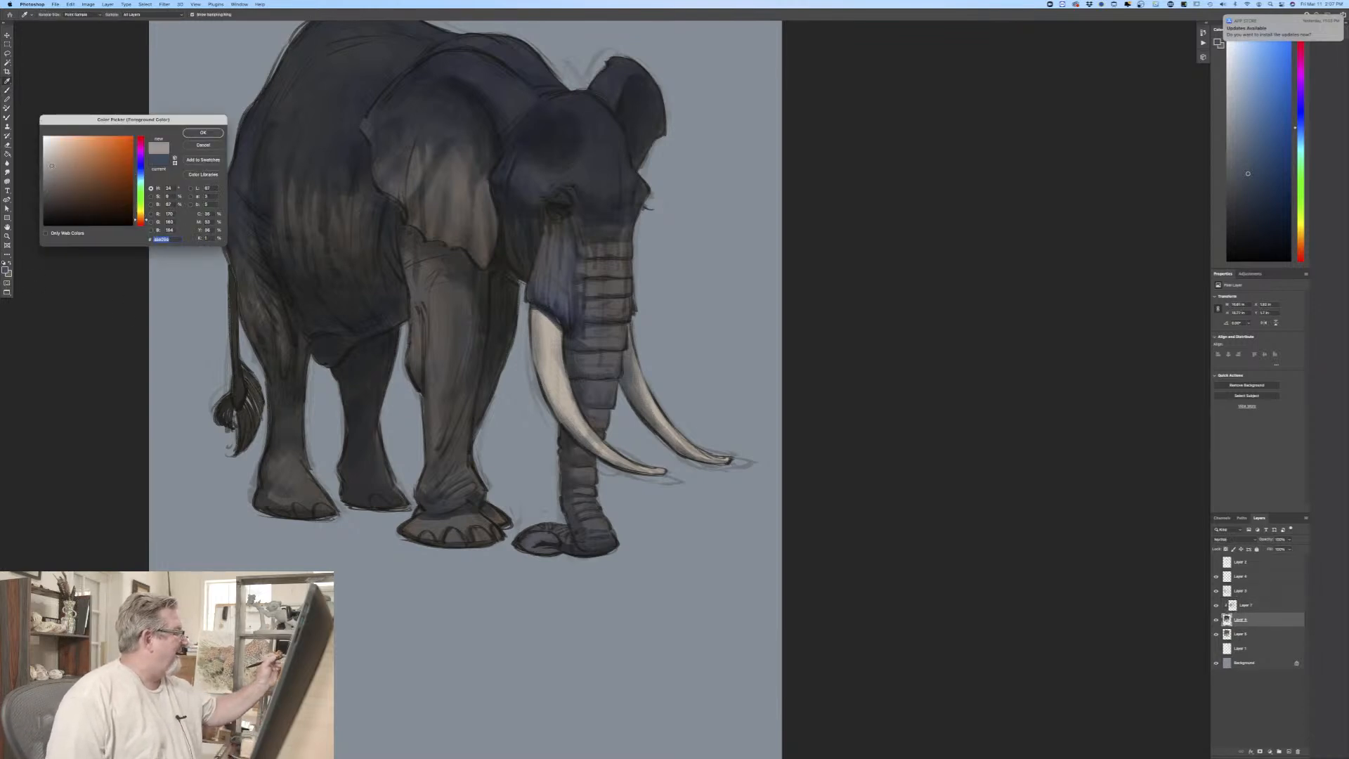
{"action": "left_click", "coordinate": [195, 135]}
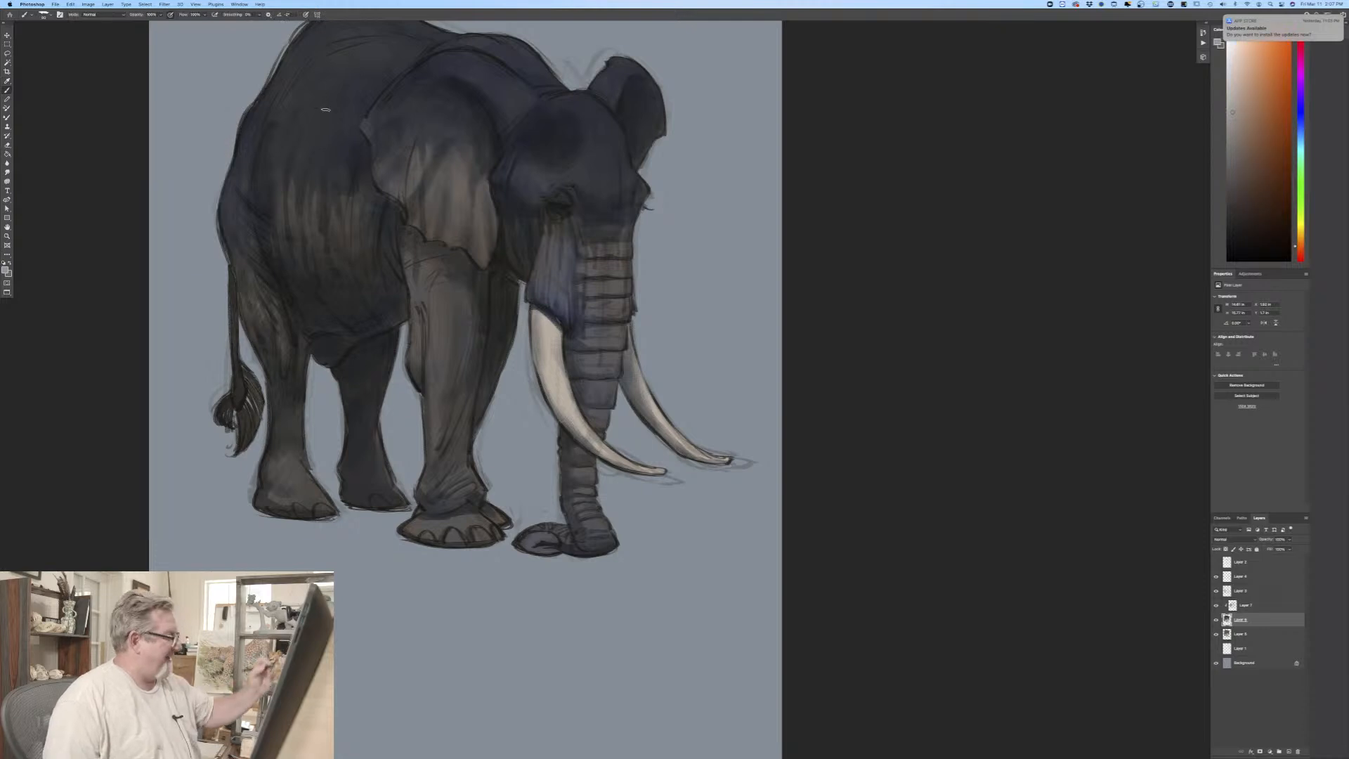
{"action": "left_click_drag", "start_coordinate": [429, 540], "coordinate": [500, 537]}
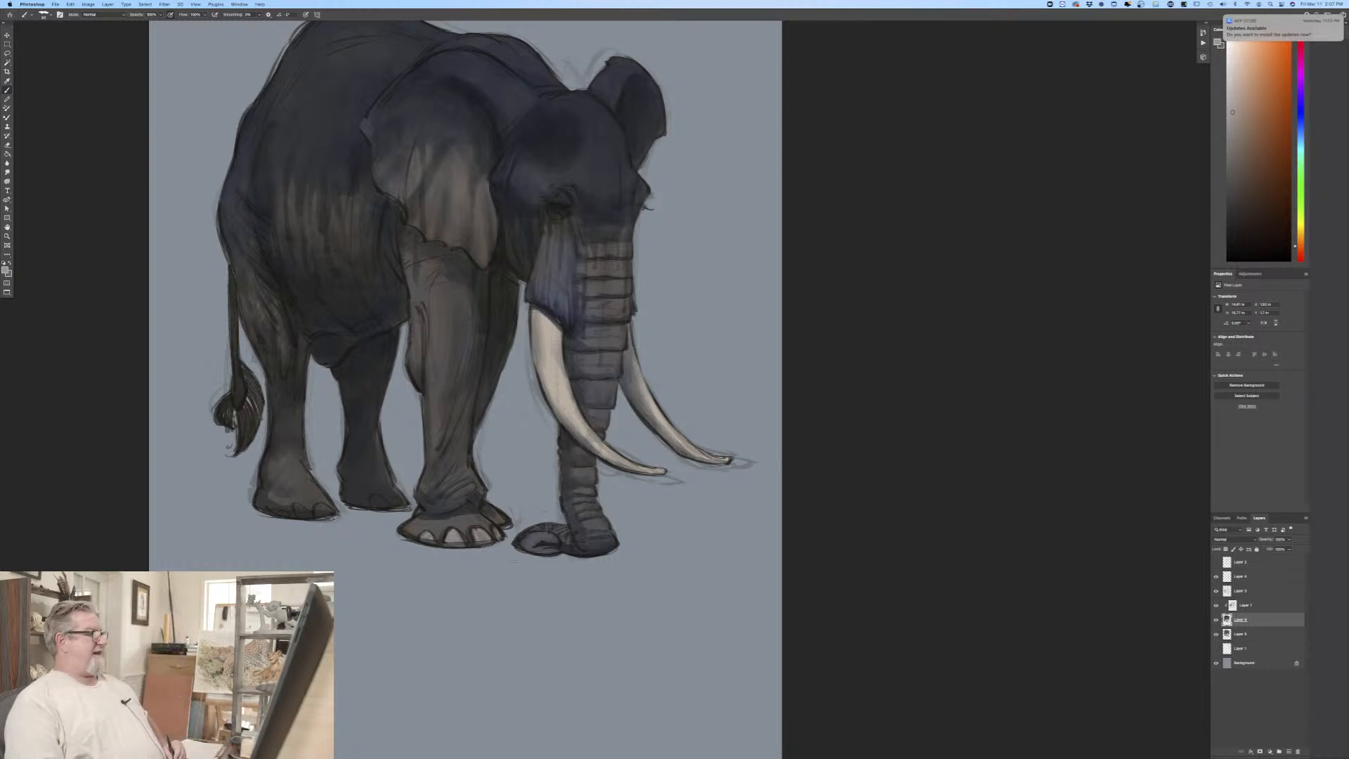
{"action": "left_click_drag", "start_coordinate": [332, 506], "coordinate": [316, 517]}
{"action": "left_click_drag", "start_coordinate": [309, 507], "coordinate": [294, 516]}
{"action": "left_click_drag", "start_coordinate": [287, 512], "coordinate": [282, 513]}
{"action": "left_click_drag", "start_coordinate": [373, 501], "coordinate": [402, 505]}
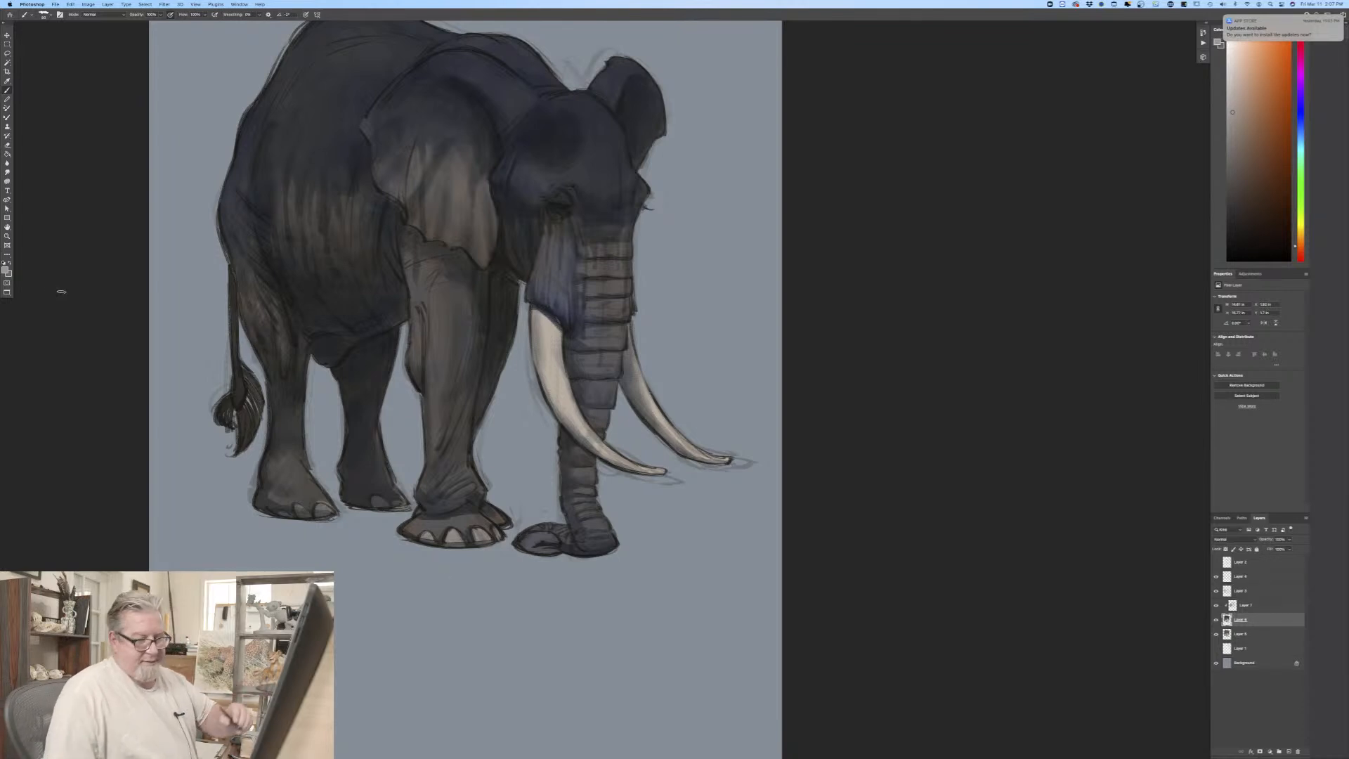
Step: Return to the clipped shadow layer, choose a medium muted blue and shade the folds of the near front leg
{"action": "left_click", "coordinate": [1241, 604]}
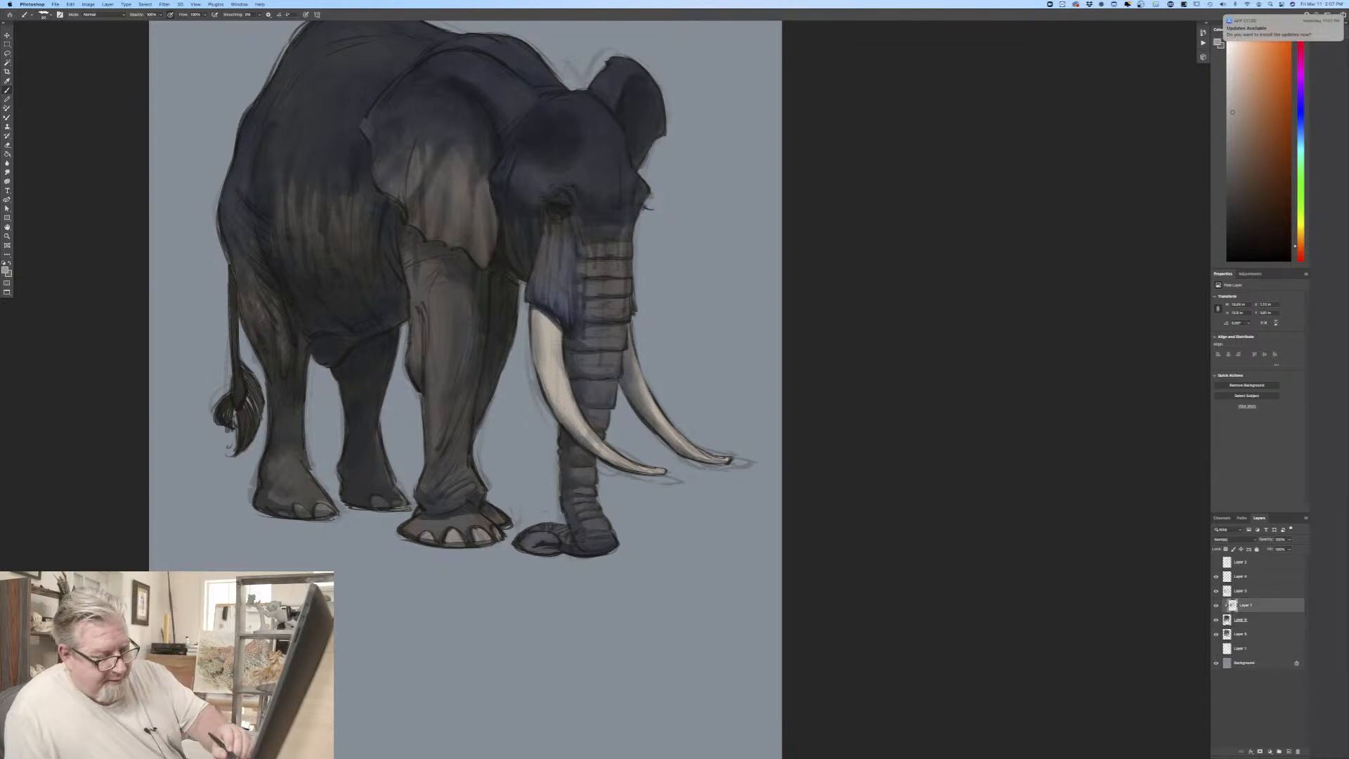
{"action": "left_click", "coordinate": [8, 272]}
{"action": "left_click_drag", "start_coordinate": [140, 179], "coordinate": [140, 172]}
{"action": "left_click", "coordinate": [70, 169]}
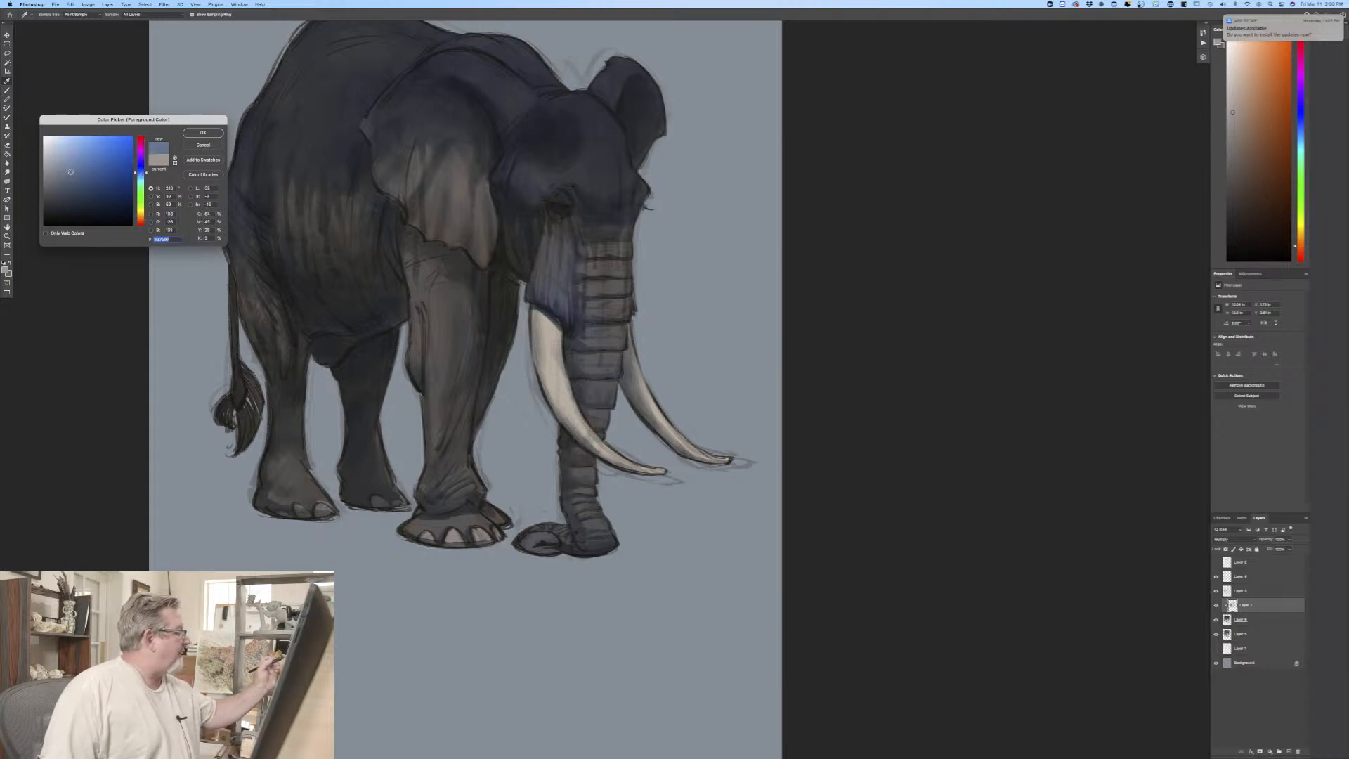
{"action": "left_click", "coordinate": [199, 133]}
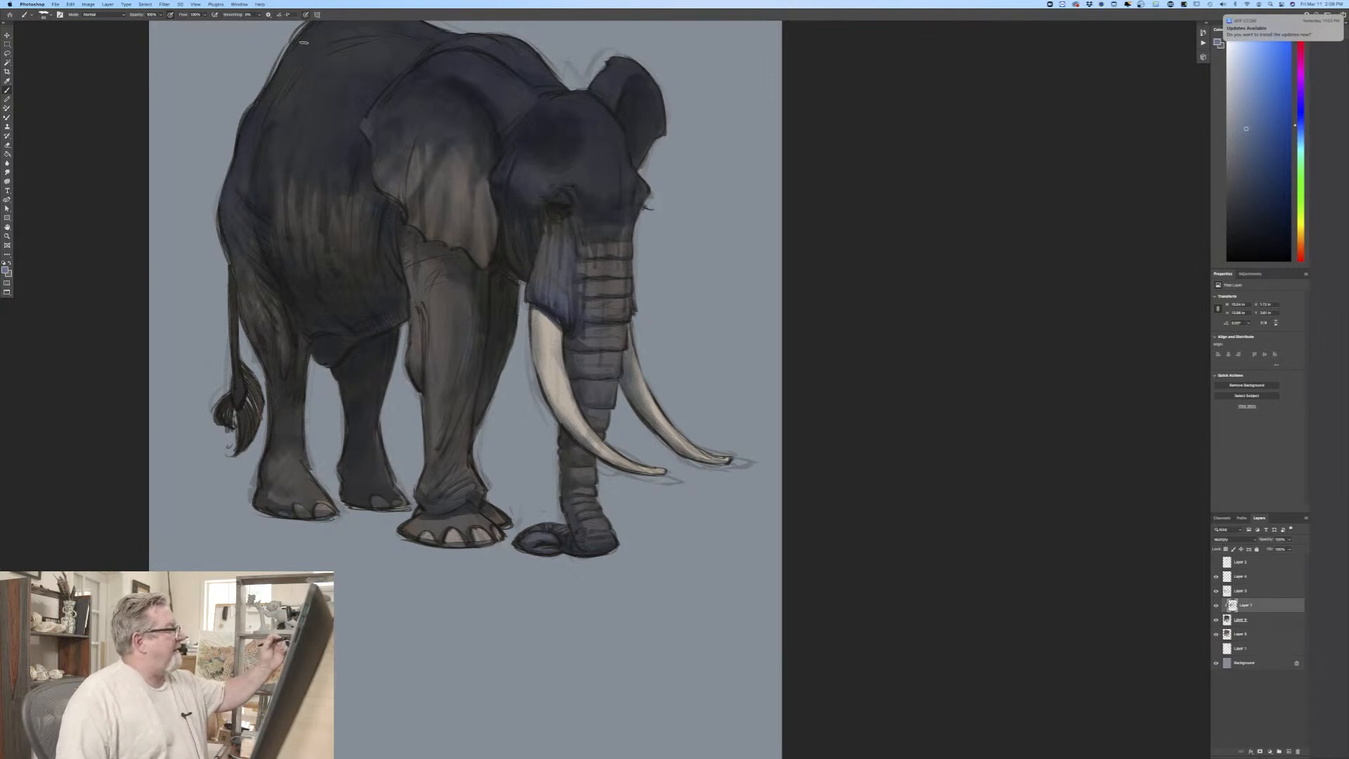
{"action": "left_click_drag", "start_coordinate": [422, 309], "coordinate": [425, 371]}
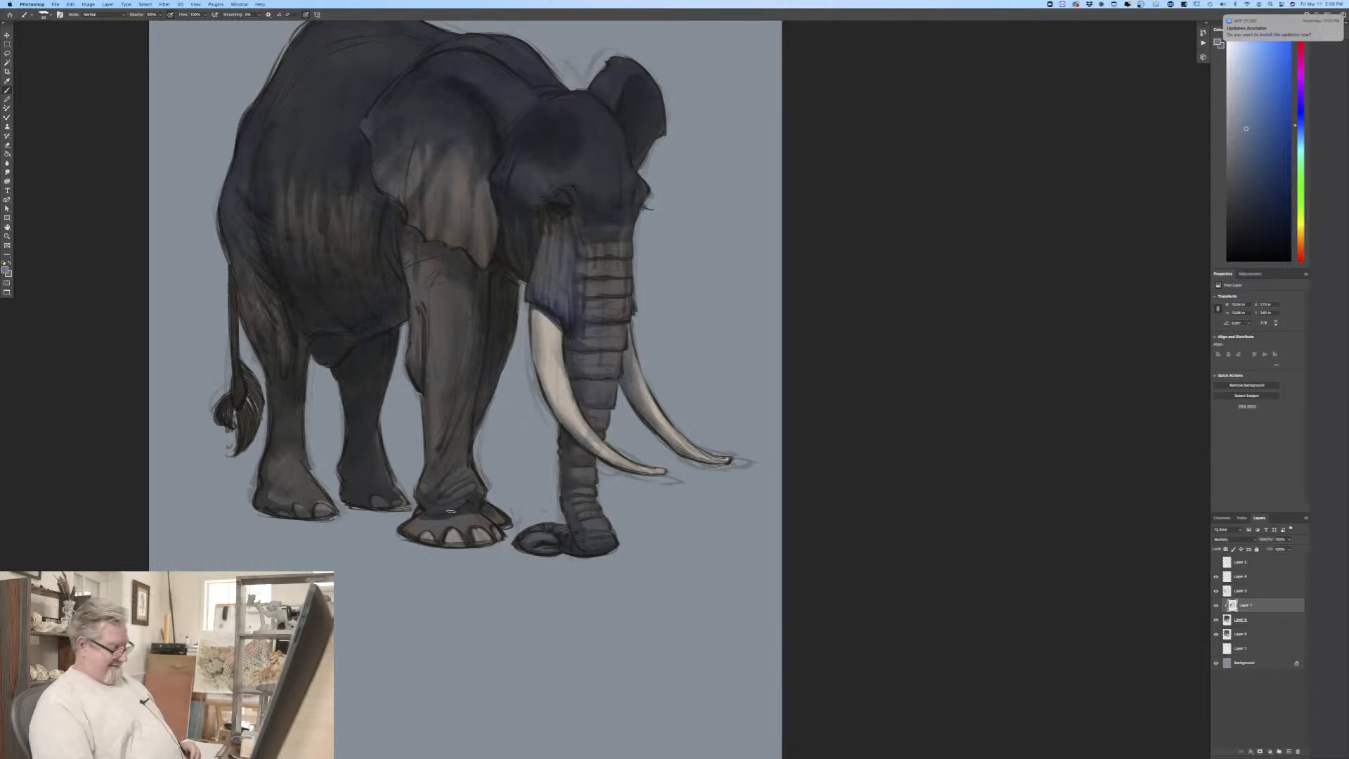
Step: Scale the elephant's sketch, shading and color layers up slightly together with Free Transform and shift the figure to sit centred on the canvas
{"action": "key", "text": "super+minus"}
{"action": "key", "text": "super+minus"}
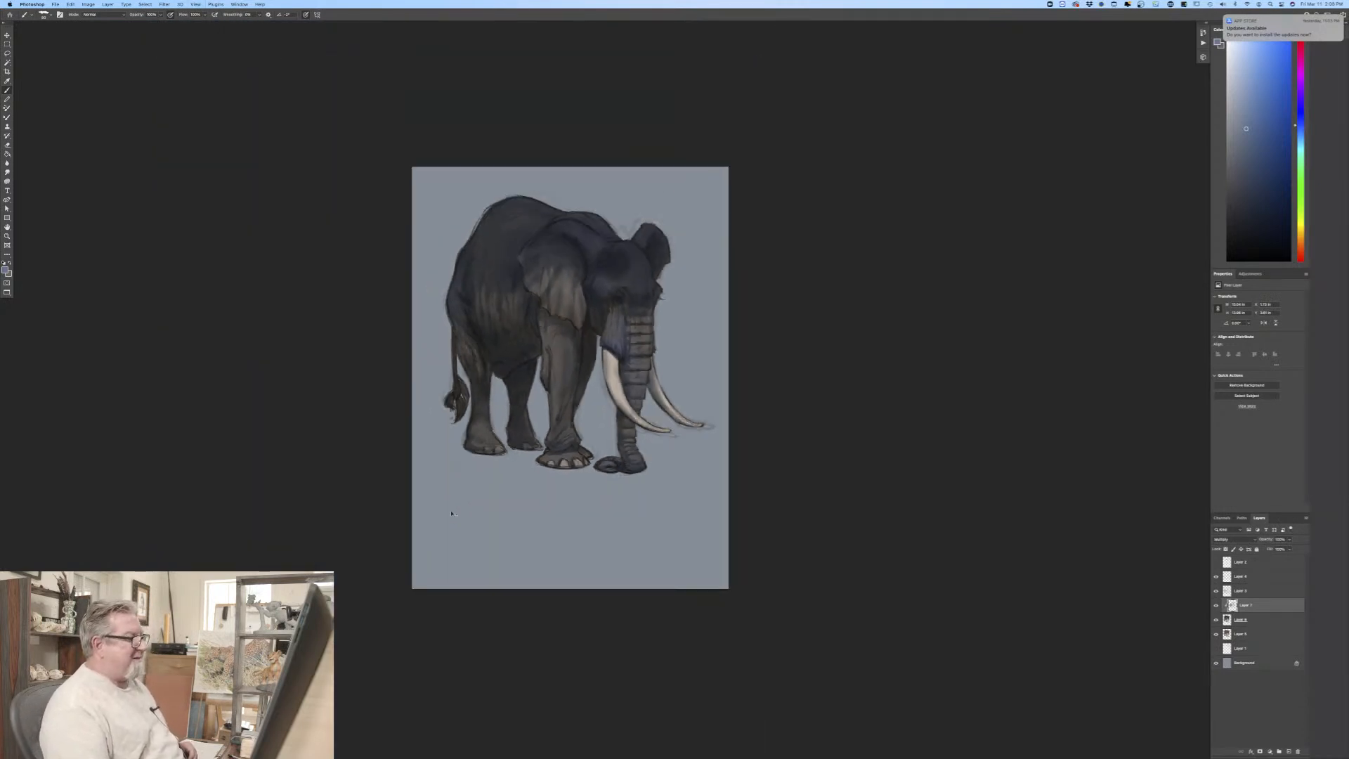
{"action": "key", "text": "super+plus"}
{"action": "left_click_drag", "start_coordinate": [454, 511], "coordinate": [514, 544]}
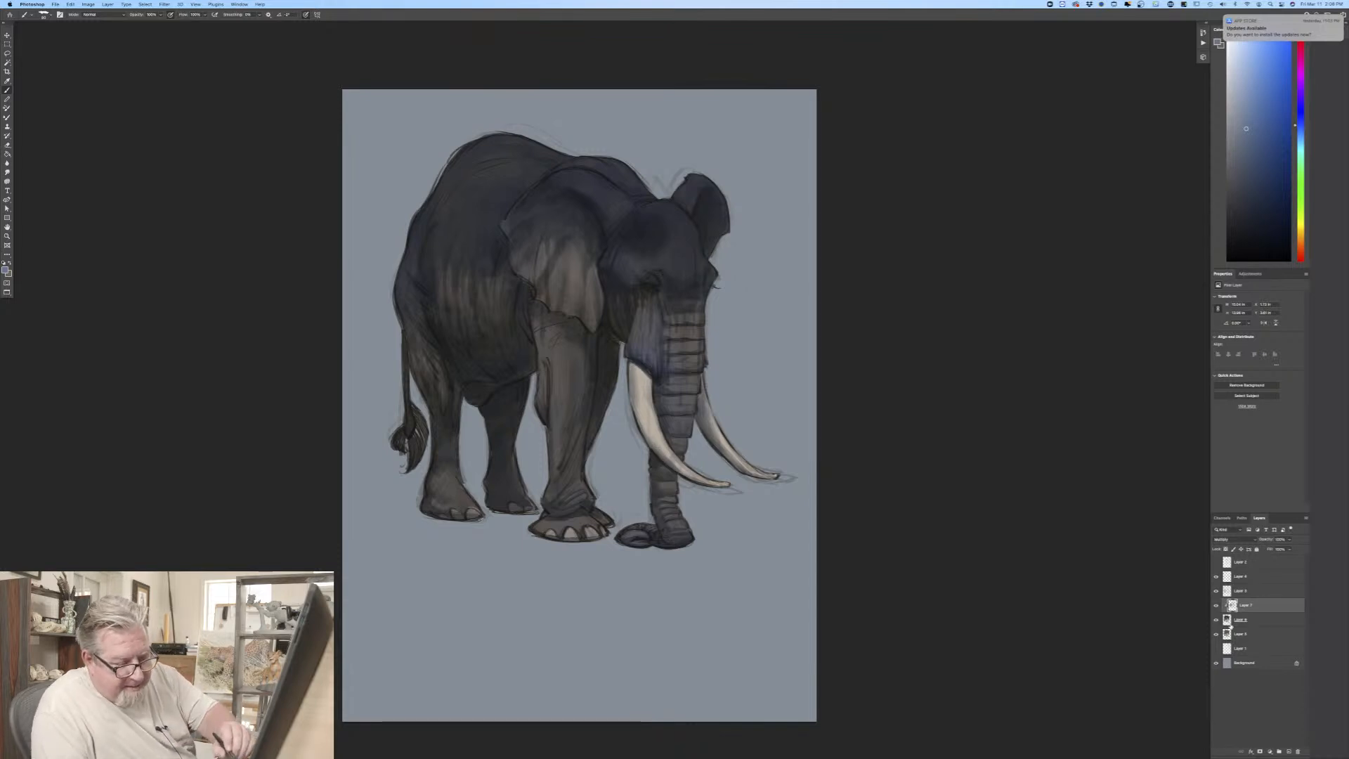
{"action": "left_click", "coordinate": [1237, 578]}
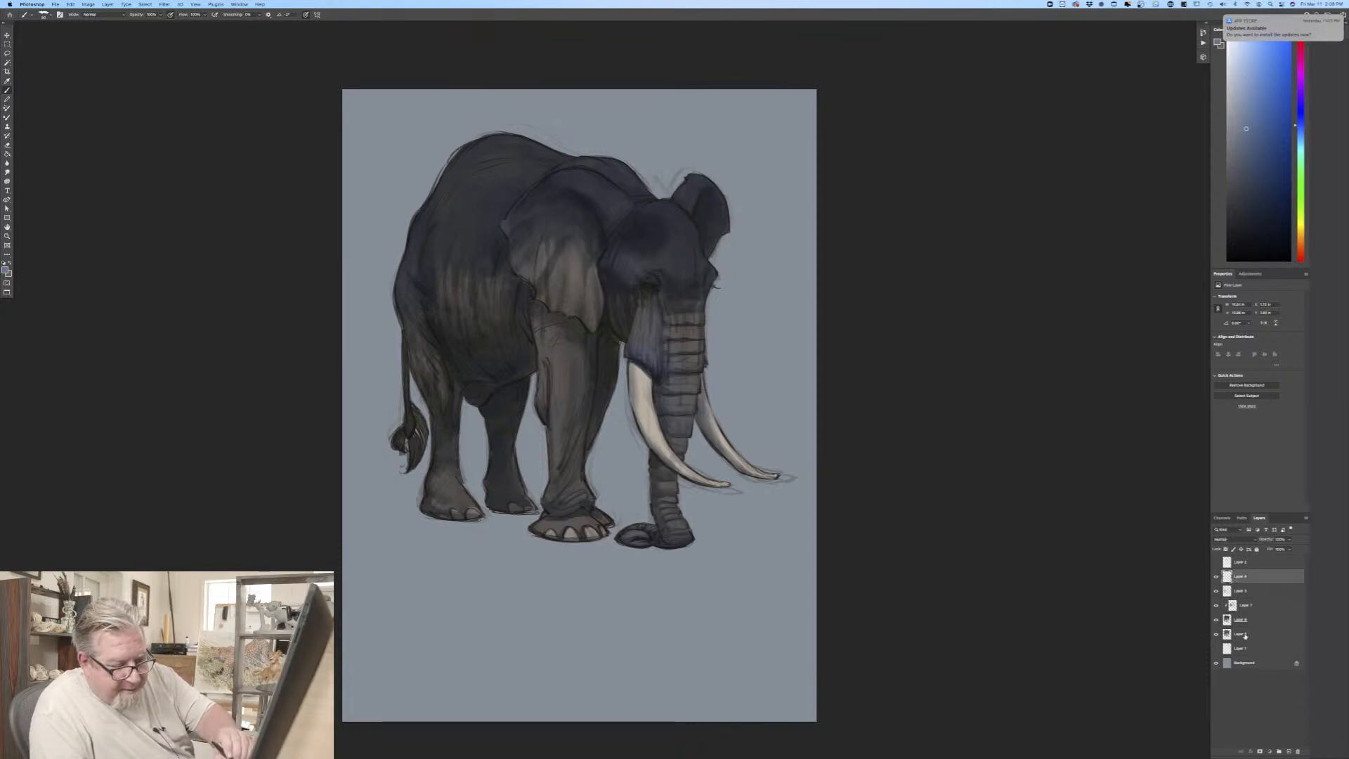
{"action": "left_click", "coordinate": [1245, 635], "text": "shift"}
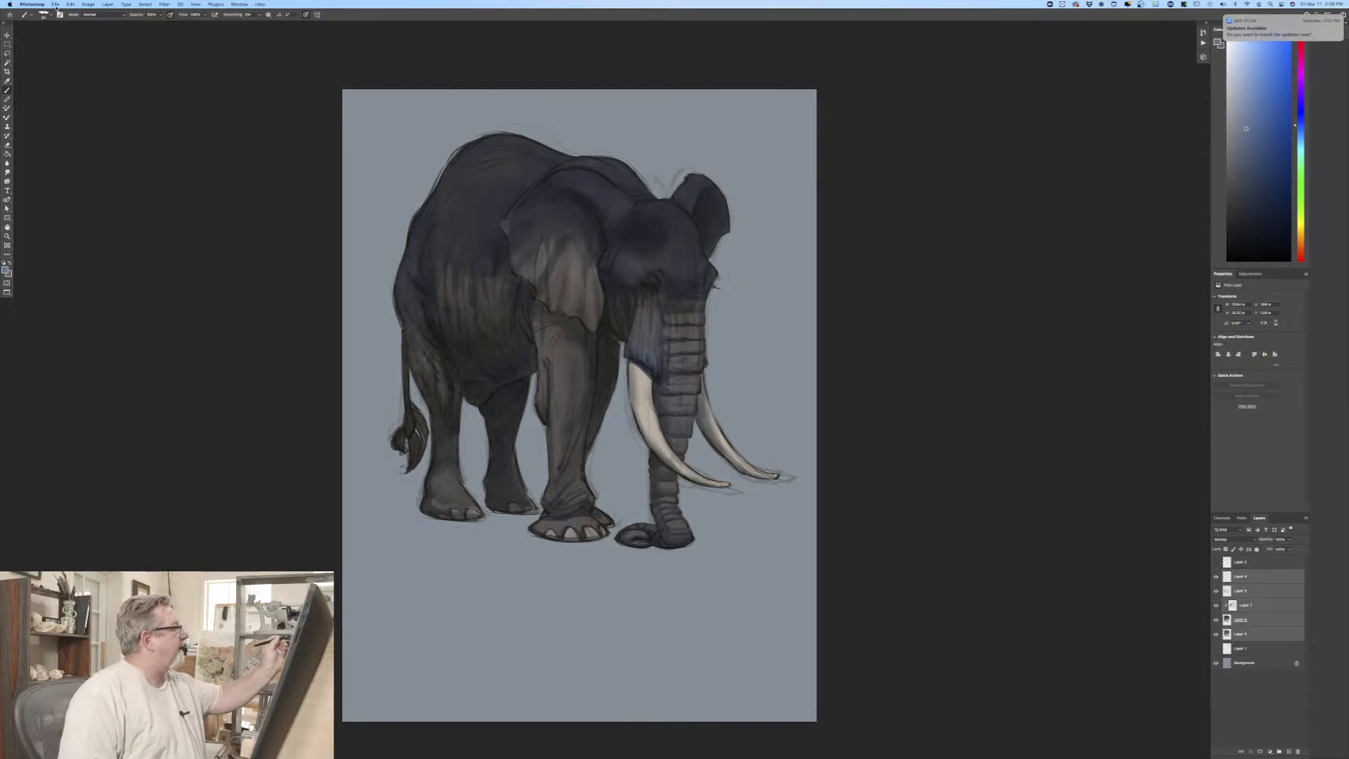
{"action": "left_click", "coordinate": [71, 5]}
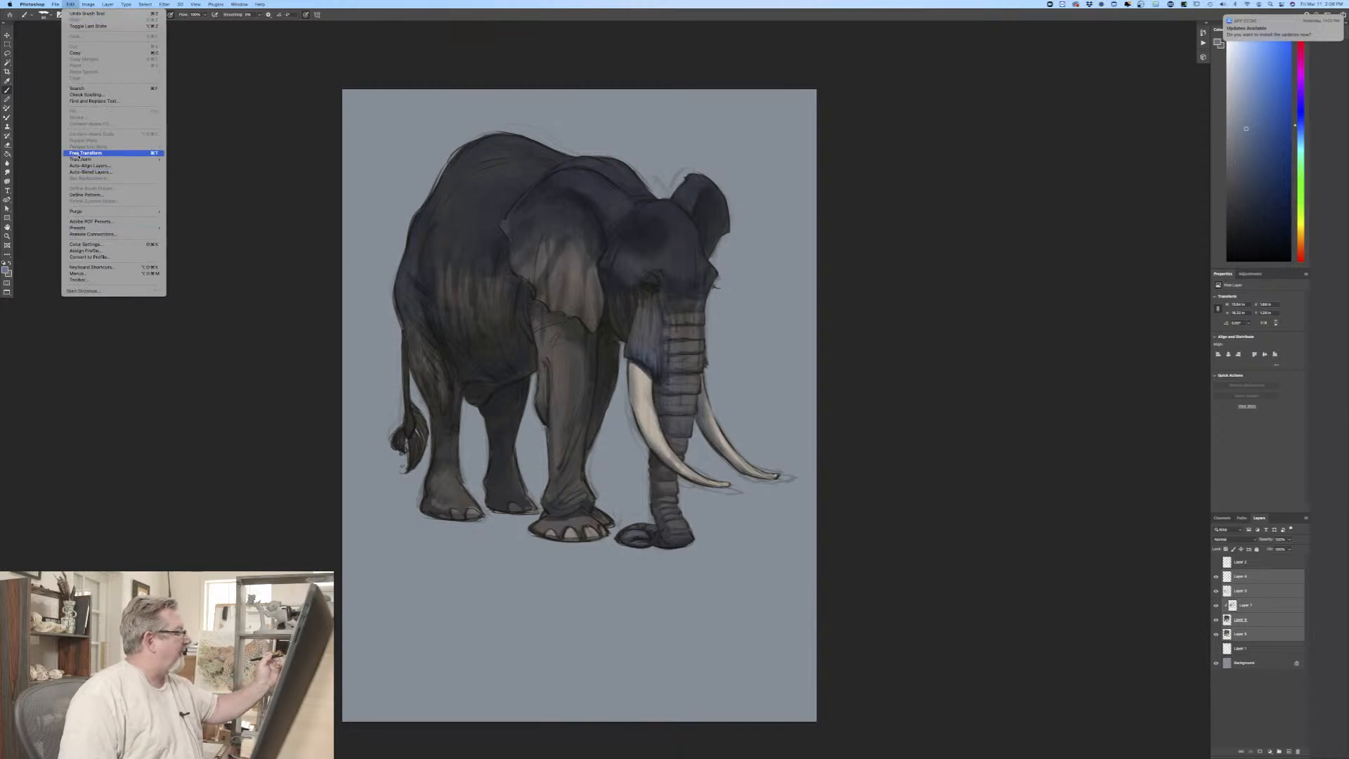
{"action": "left_click", "coordinate": [79, 154]}
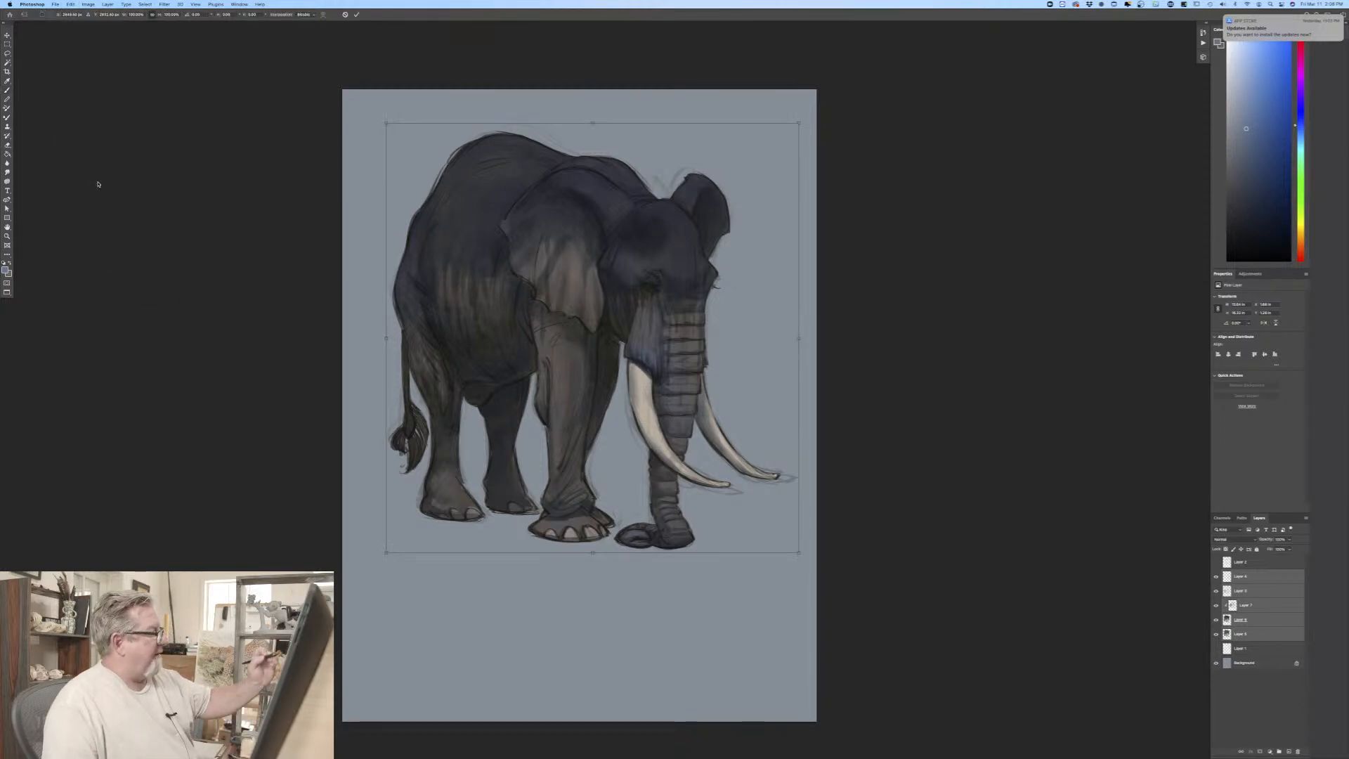
{"action": "left_click_drag", "start_coordinate": [385, 122], "coordinate": [366, 102]}
{"action": "left_click_drag", "start_coordinate": [800, 553], "coordinate": [806, 560]}
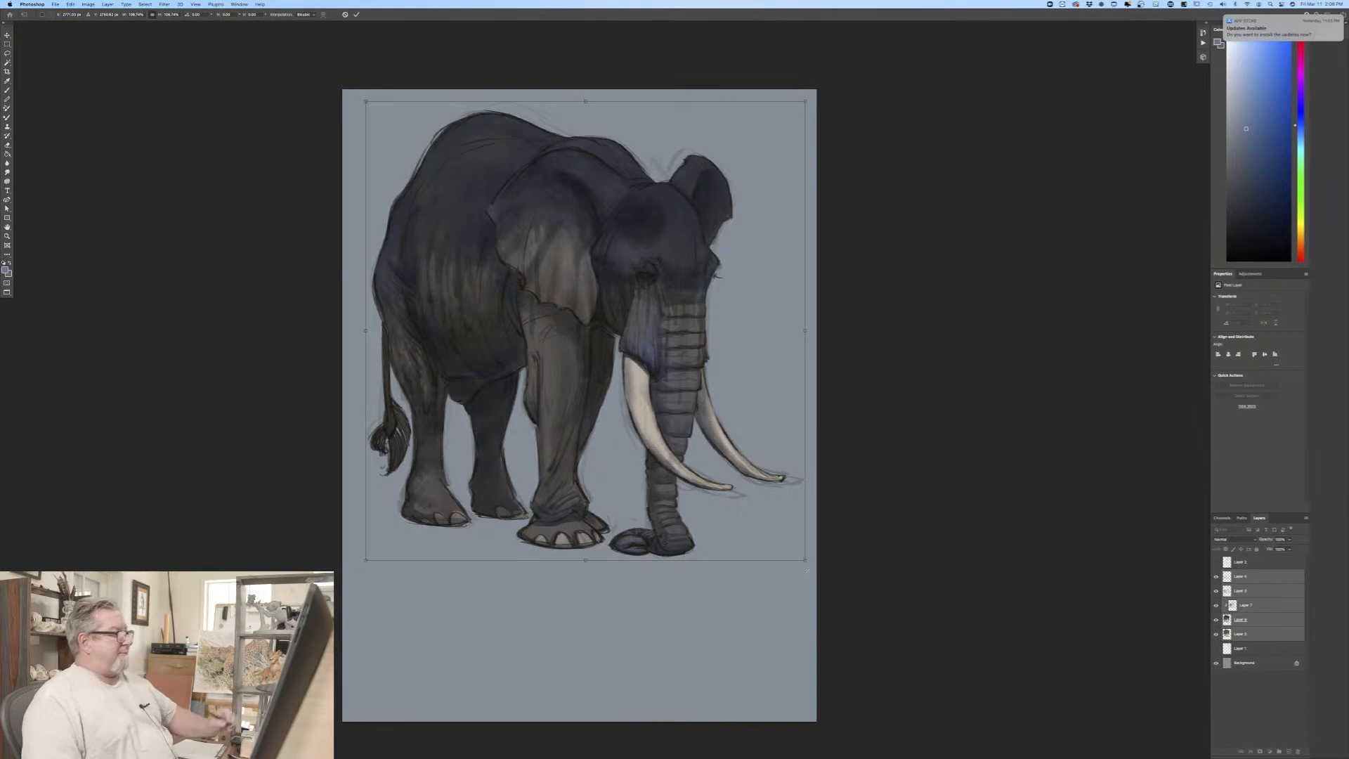
{"action": "left_click_drag", "start_coordinate": [406, 490], "coordinate": [409, 490]}
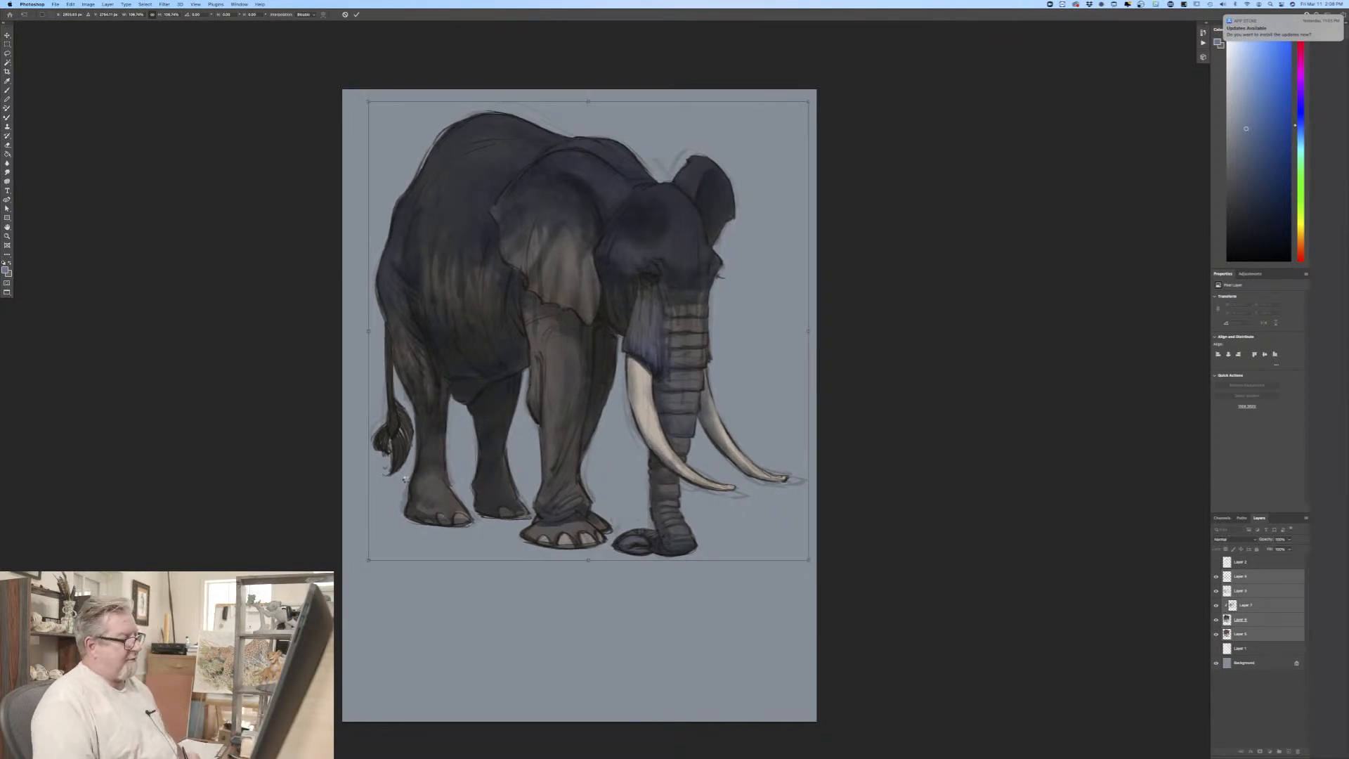
{"action": "key", "text": "Return"}
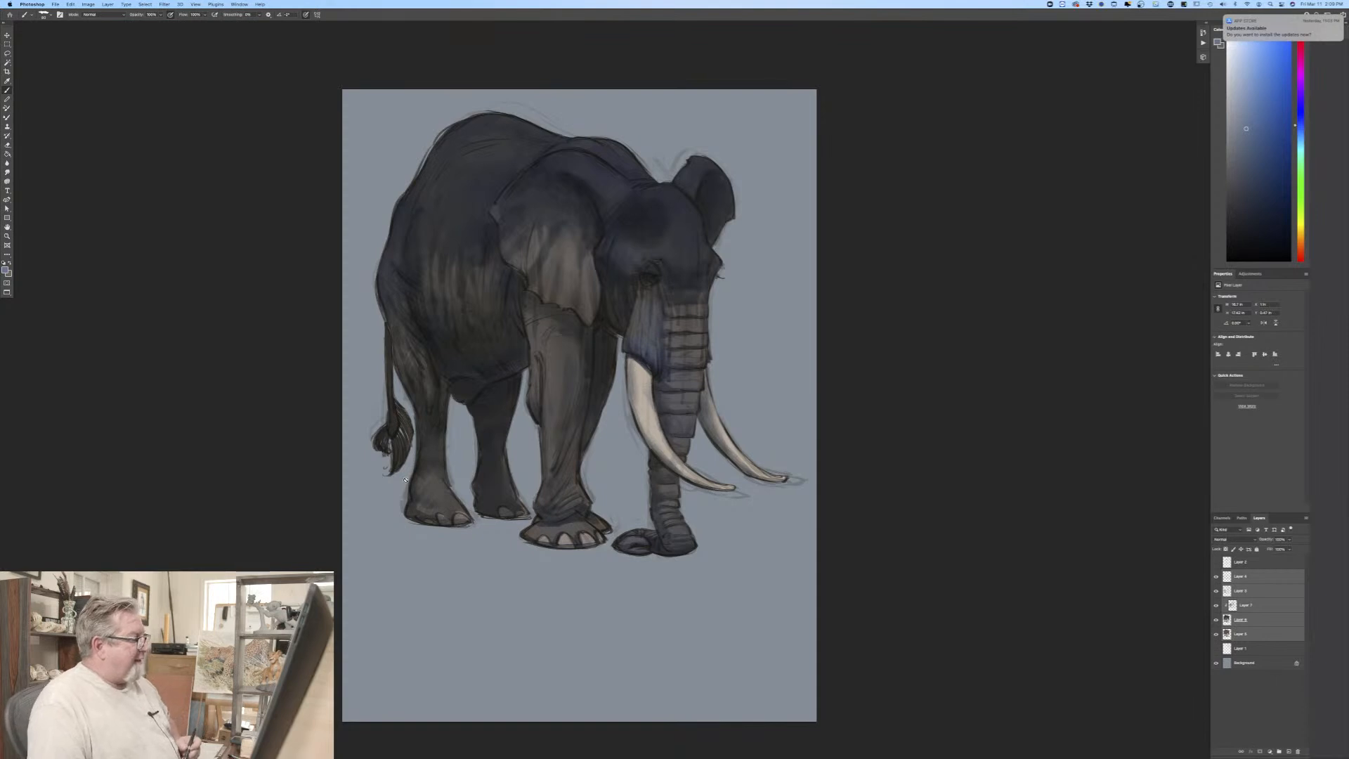
Step: Set the painting color to a darker muted blue for the clipped shadow layer
{"action": "left_click", "coordinate": [1249, 608]}
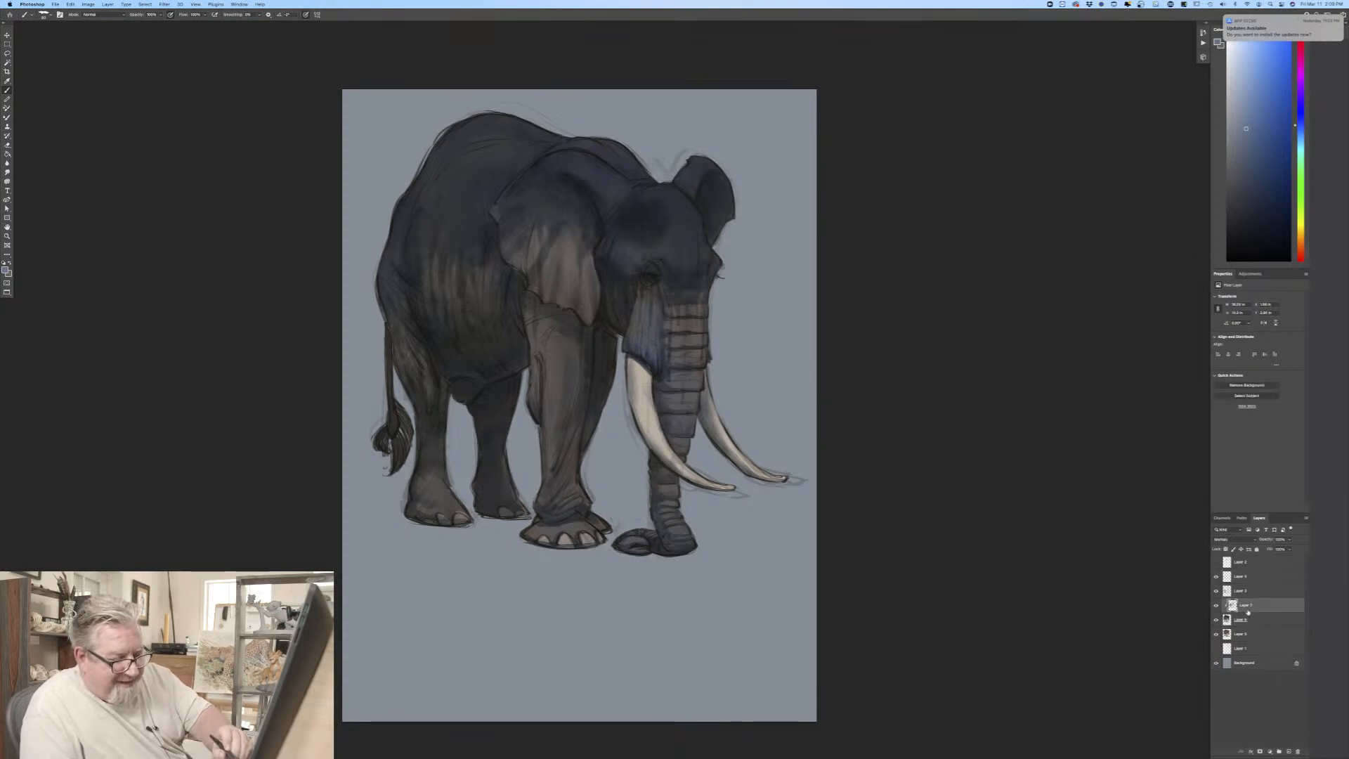
{"action": "left_click", "coordinate": [5, 270]}
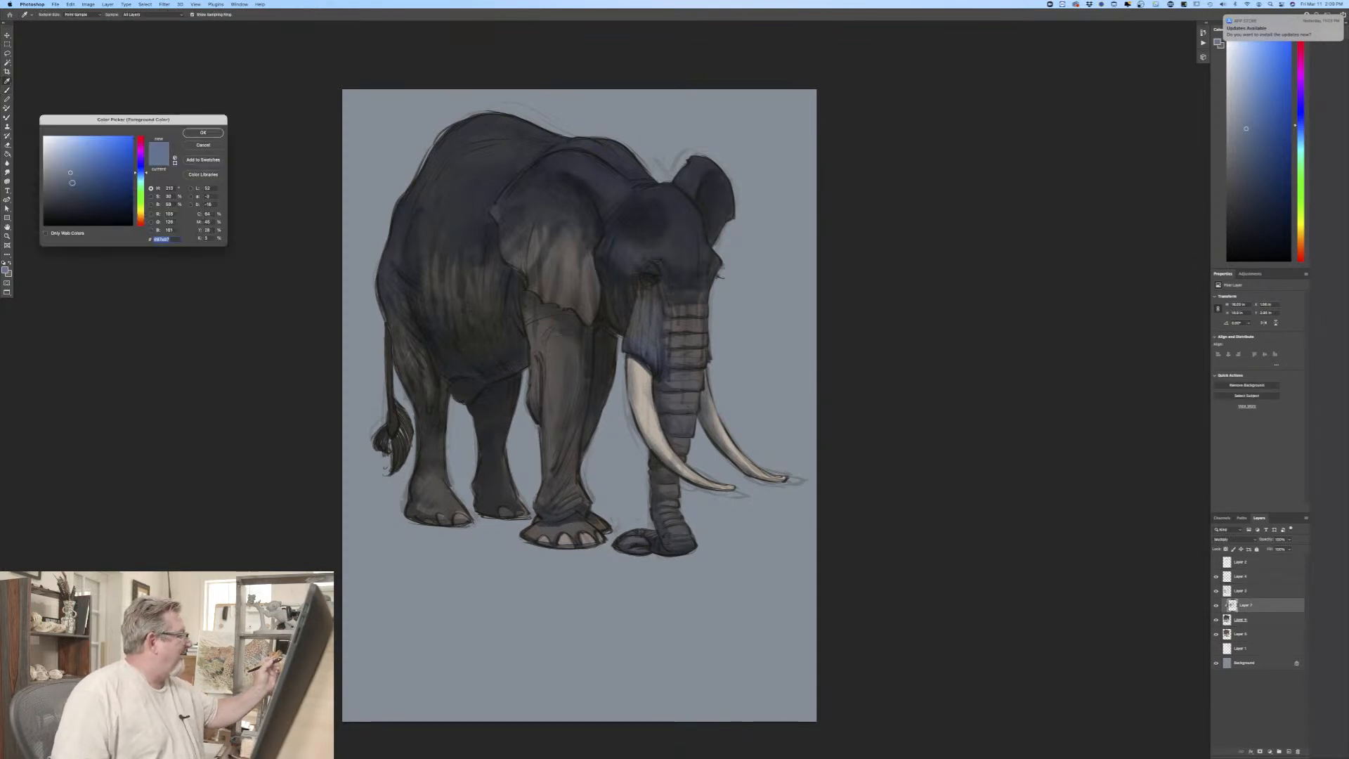
{"action": "left_click", "coordinate": [84, 179]}
{"action": "left_click", "coordinate": [201, 136]}
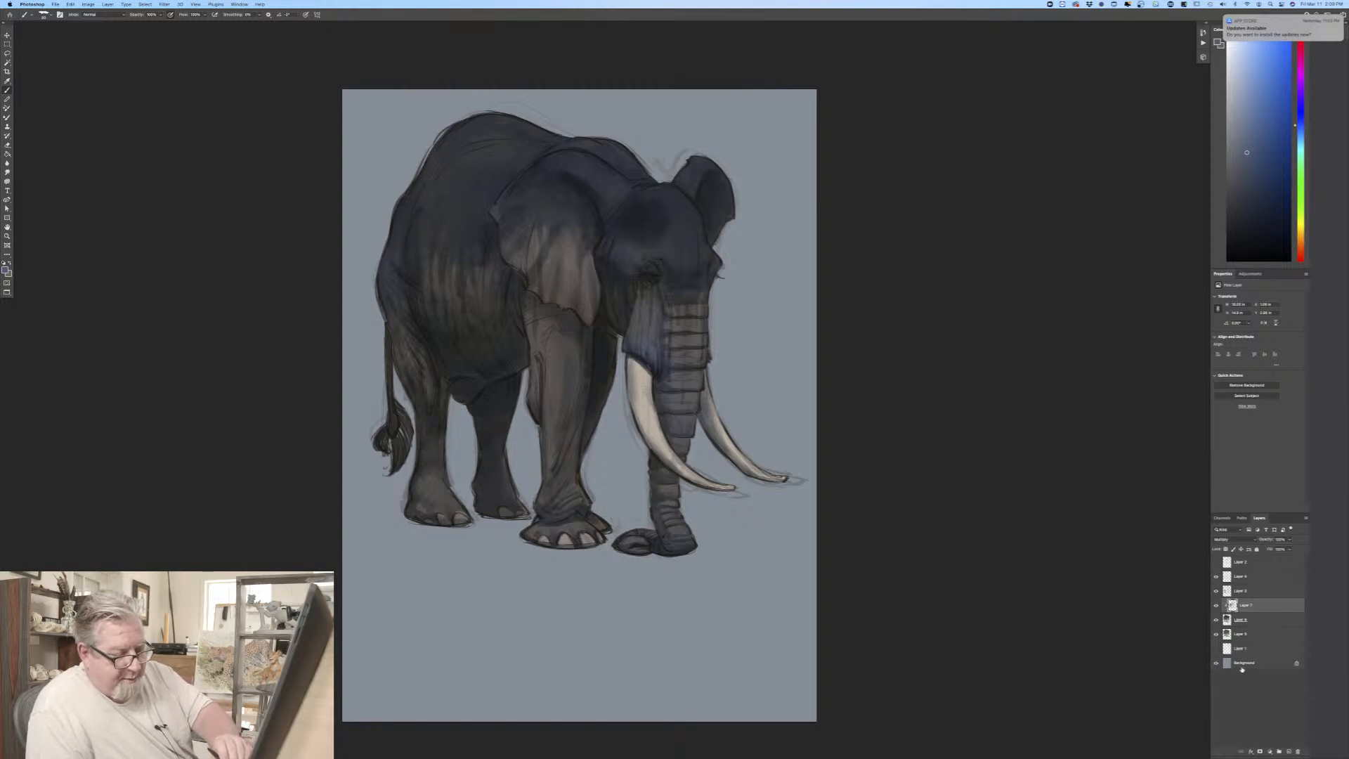
Step: Clean up the stray sketch lines around the tusks and back, and deepen the shadows on the cheek and trunk folds
{"action": "left_click", "coordinate": [1241, 592]}
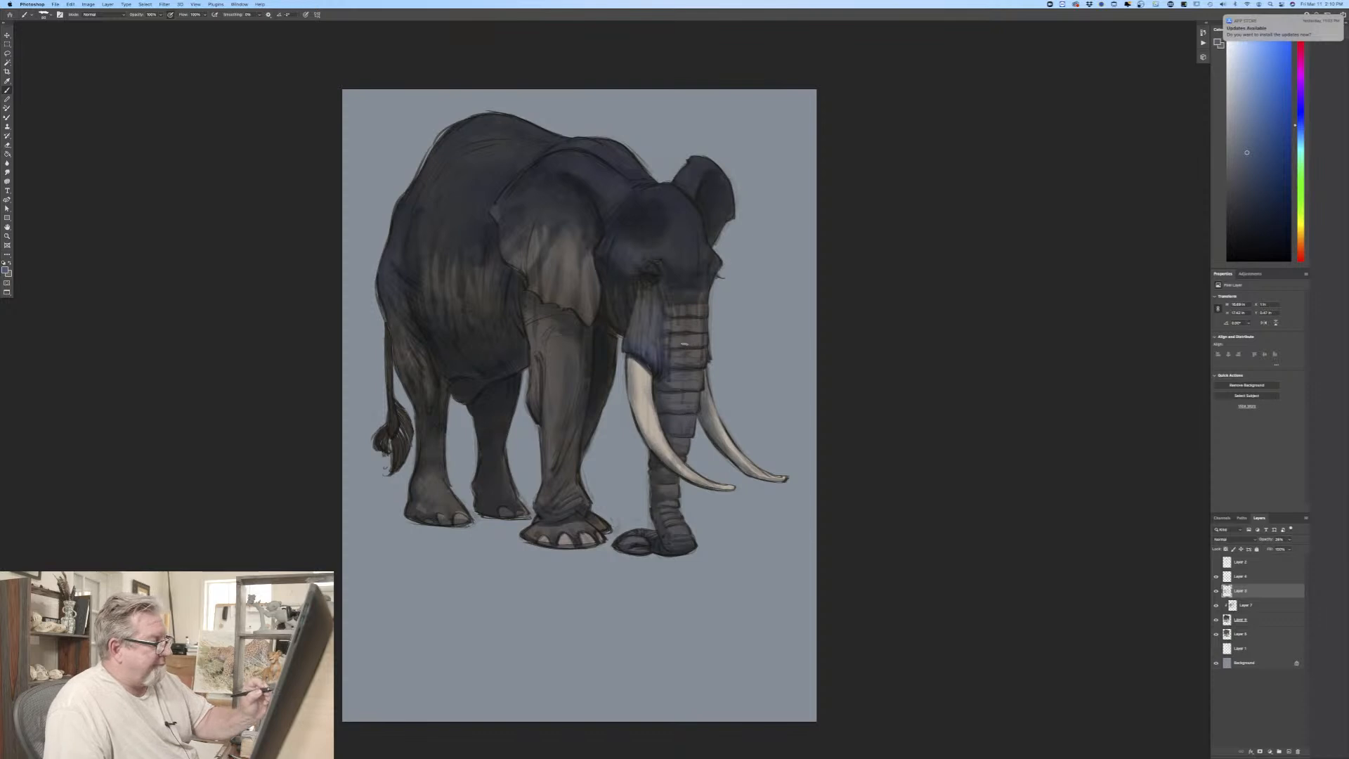
{"action": "left_click", "coordinate": [1245, 605]}
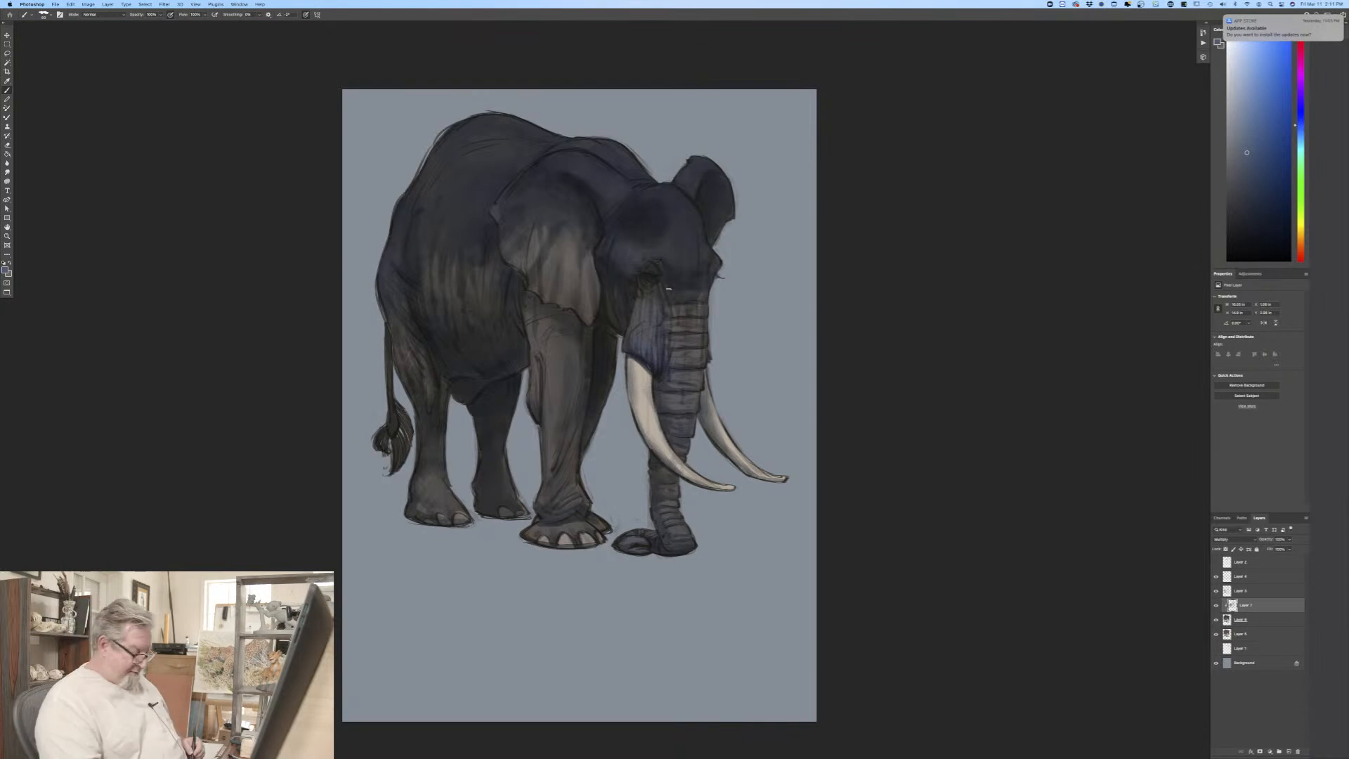
Step: Add a new layer and place it directly above the shadow layer, clipped to the elephant's base layer
{"action": "scroll", "coordinate": [668, 288], "scroll_direction": "up", "scroll_amount": 2}
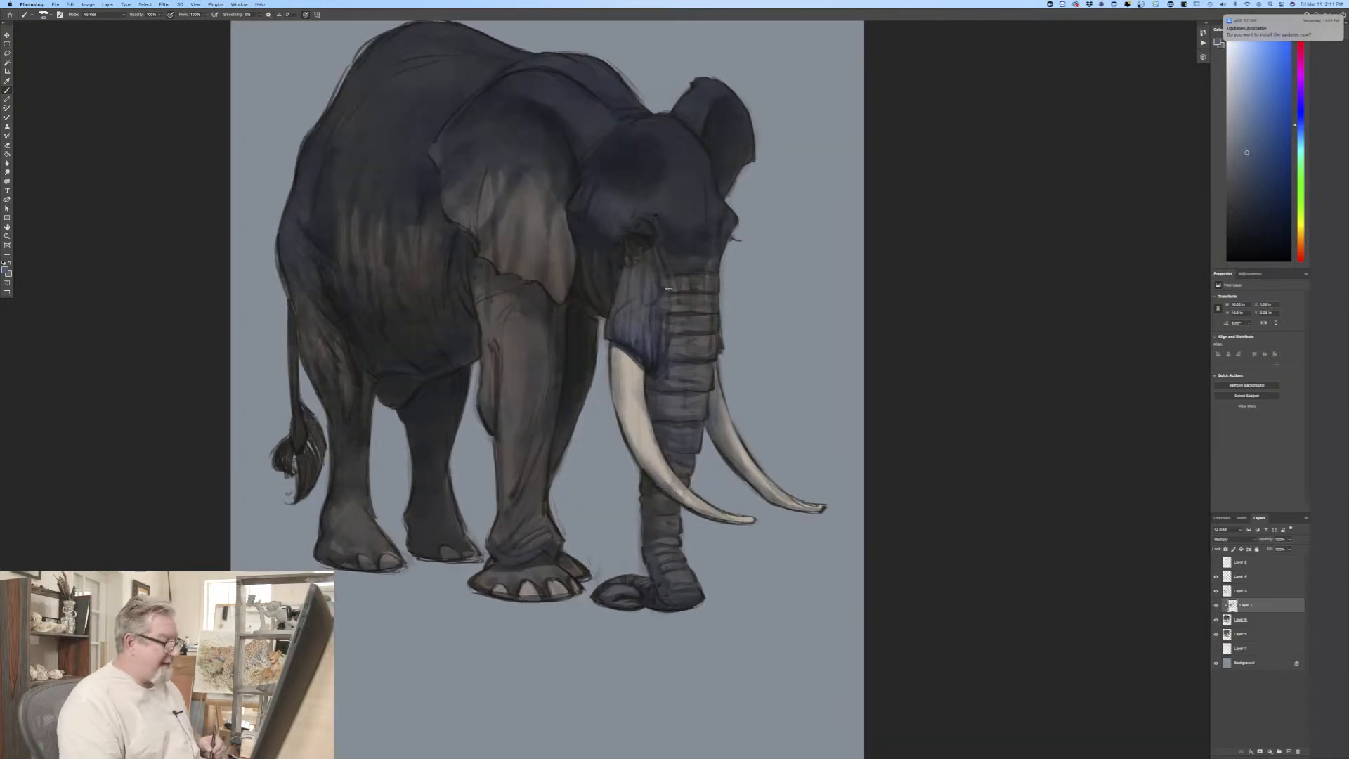
{"action": "left_click", "coordinate": [1260, 620]}
{"action": "key", "text": "alt+shift+super+n"}
{"action": "left_click_drag", "start_coordinate": [1262, 619], "coordinate": [1258, 605]}
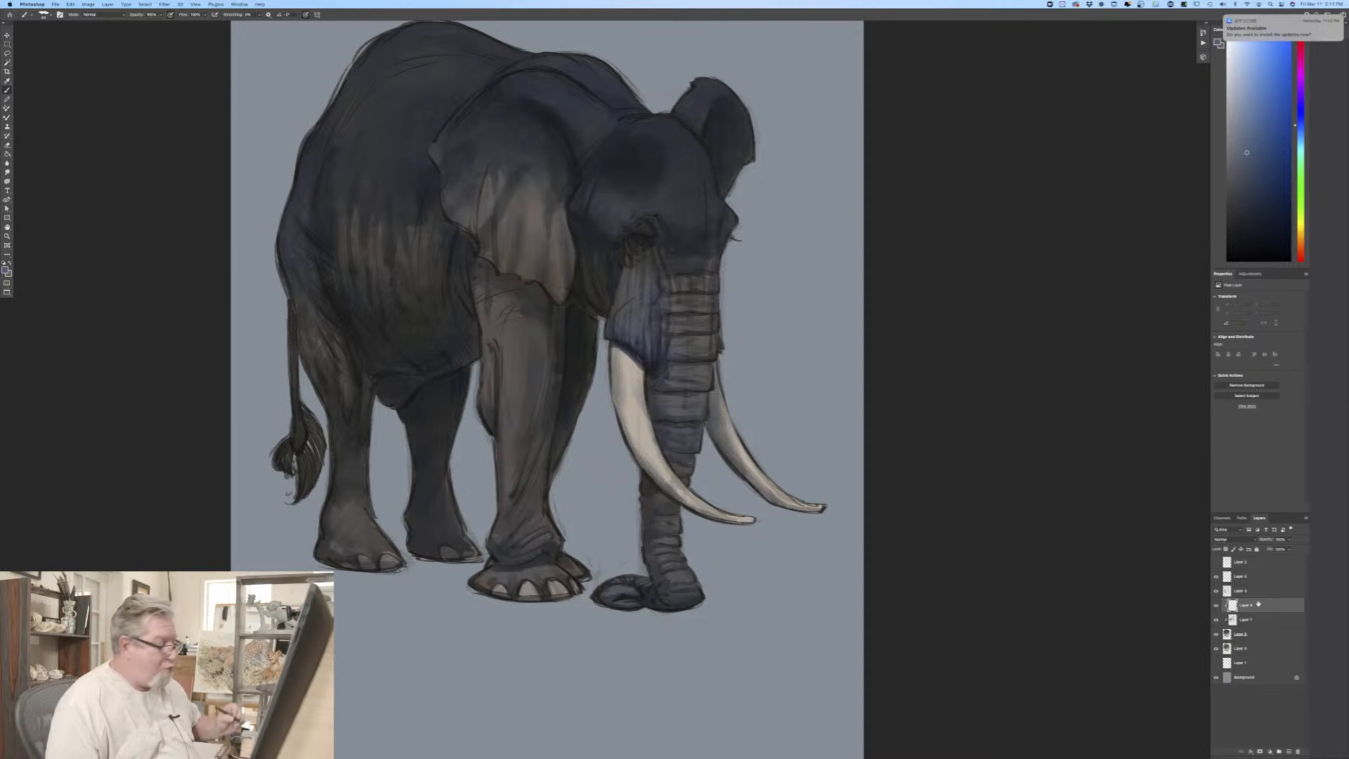
Step: Set the painting color to a pale, slightly grayish light blue for the elephant's highlights
{"action": "key", "text": "i"}
{"action": "left_click", "coordinate": [5, 268]}
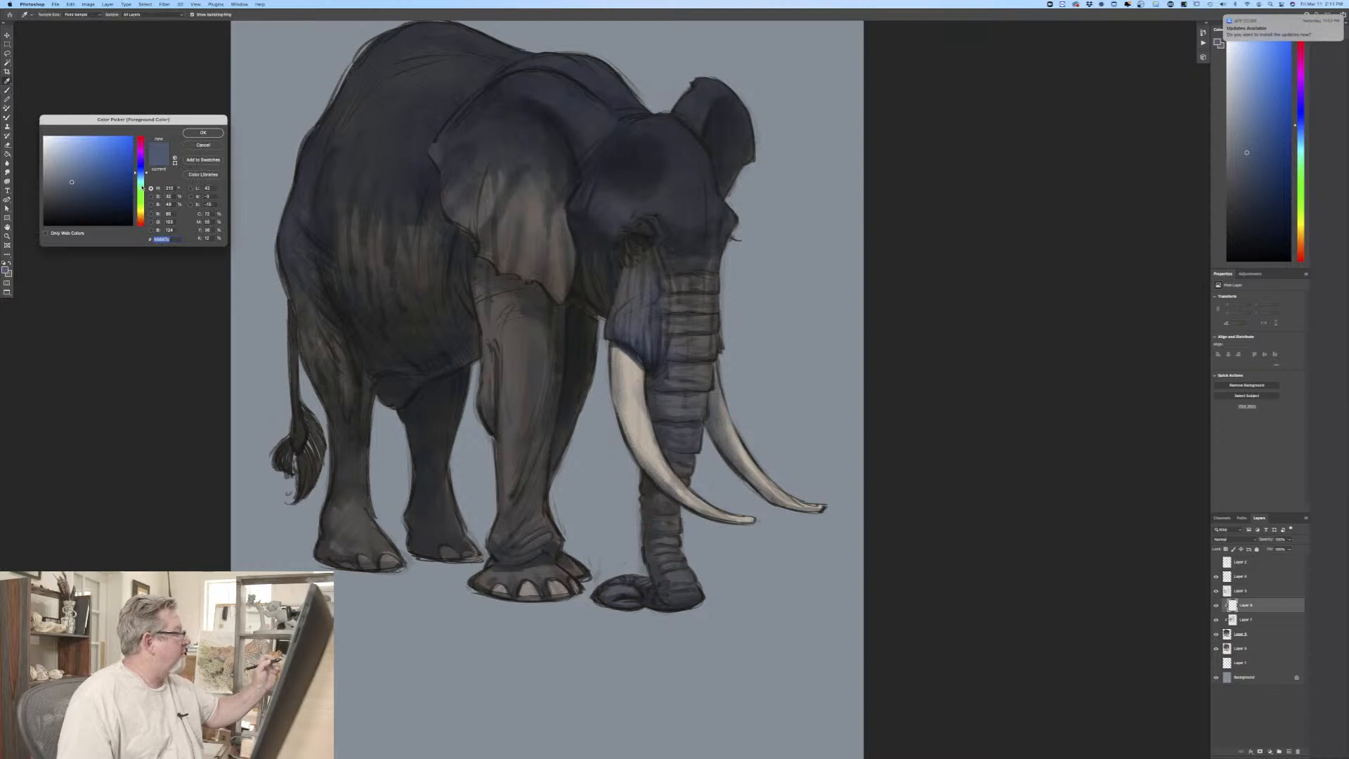
{"action": "left_click", "coordinate": [141, 175]}
{"action": "left_click", "coordinate": [63, 149]}
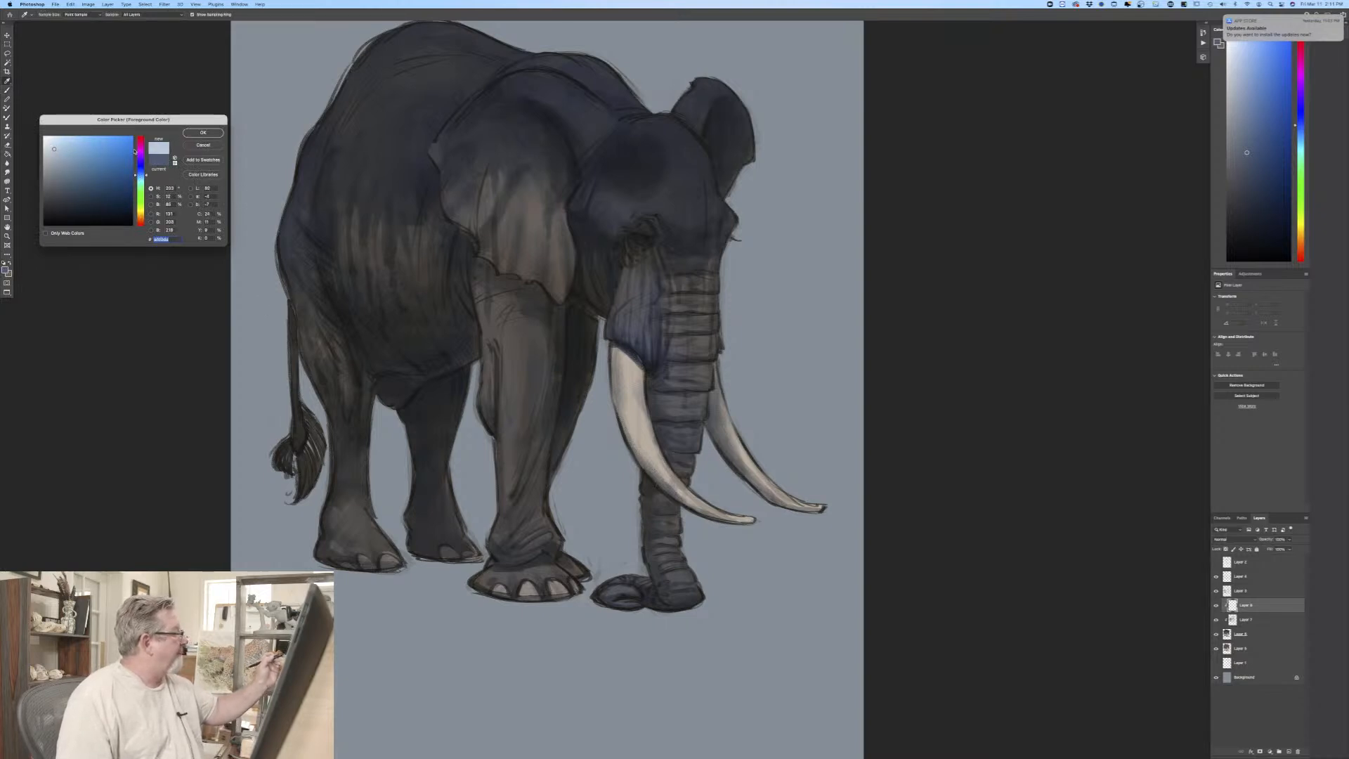
{"action": "left_click", "coordinate": [203, 133]}
{"action": "key", "text": "b"}
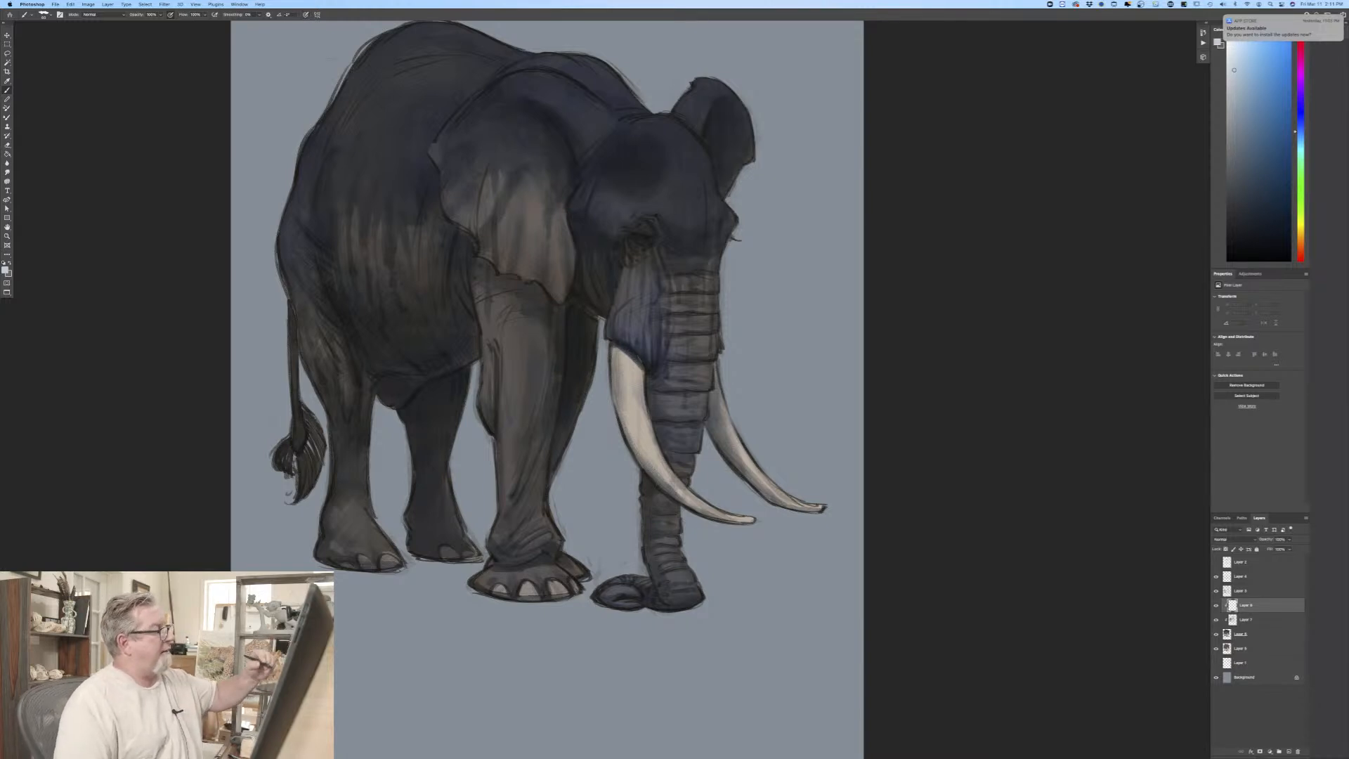
Step: Test a highlight stroke at the elephant's eye and set the new clipped layer's blend mode to Overlay
{"action": "left_click_drag", "start_coordinate": [639, 224], "coordinate": [644, 227]}
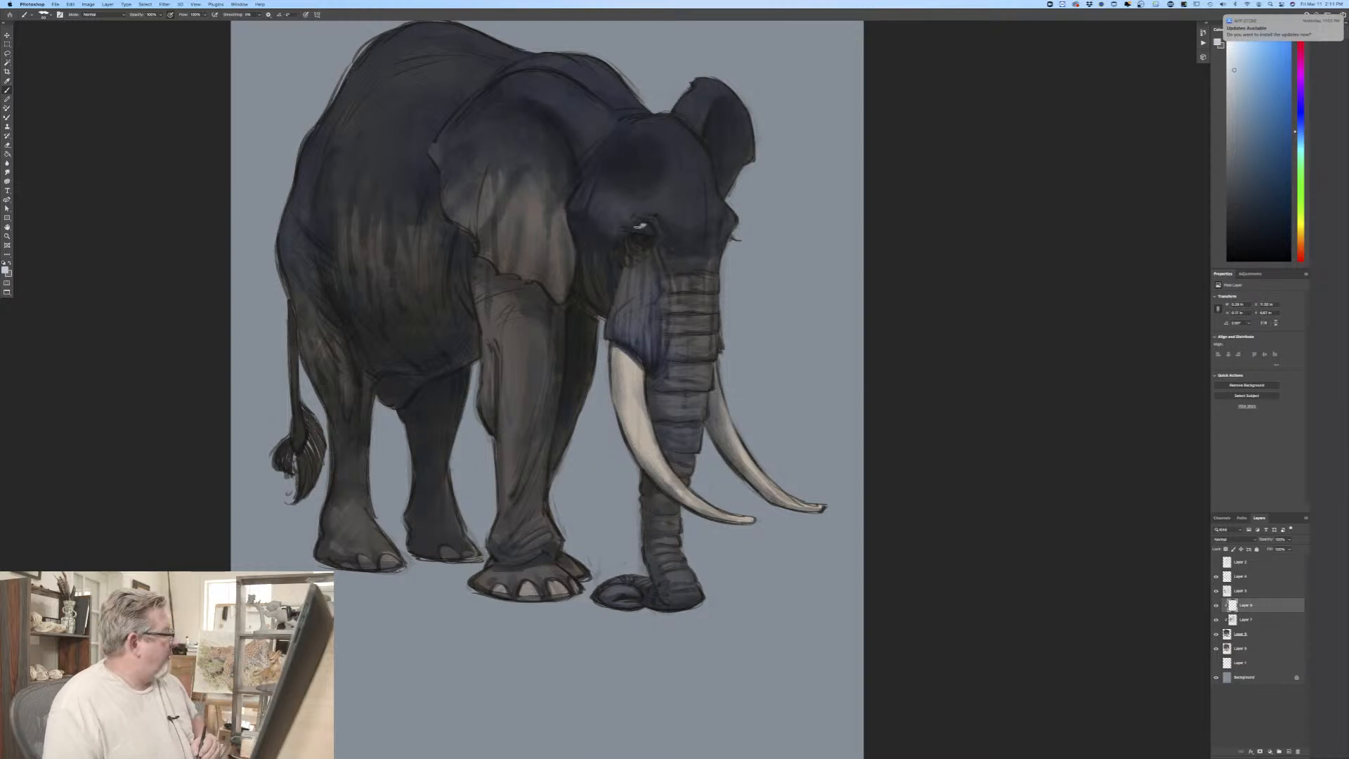
{"action": "left_click", "coordinate": [1226, 539]}
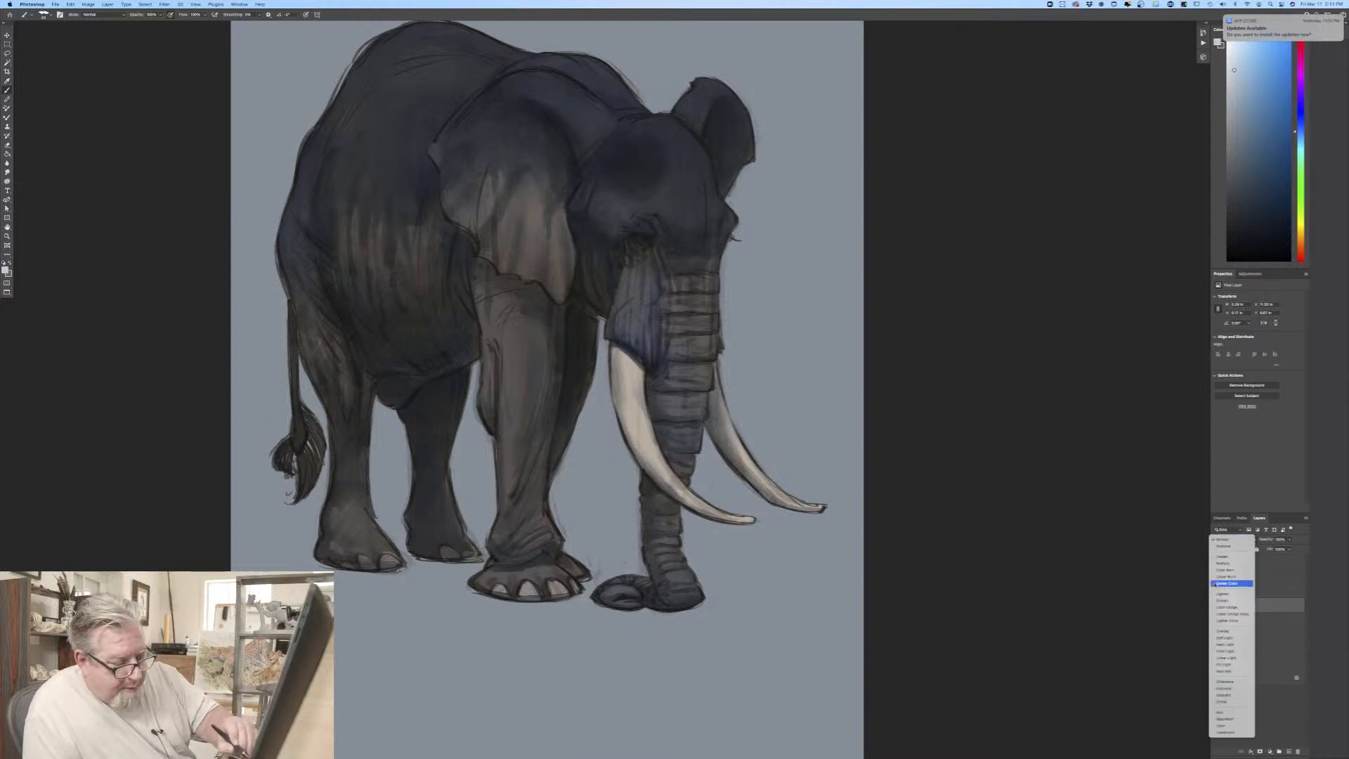
{"action": "left_click", "coordinate": [1218, 631]}
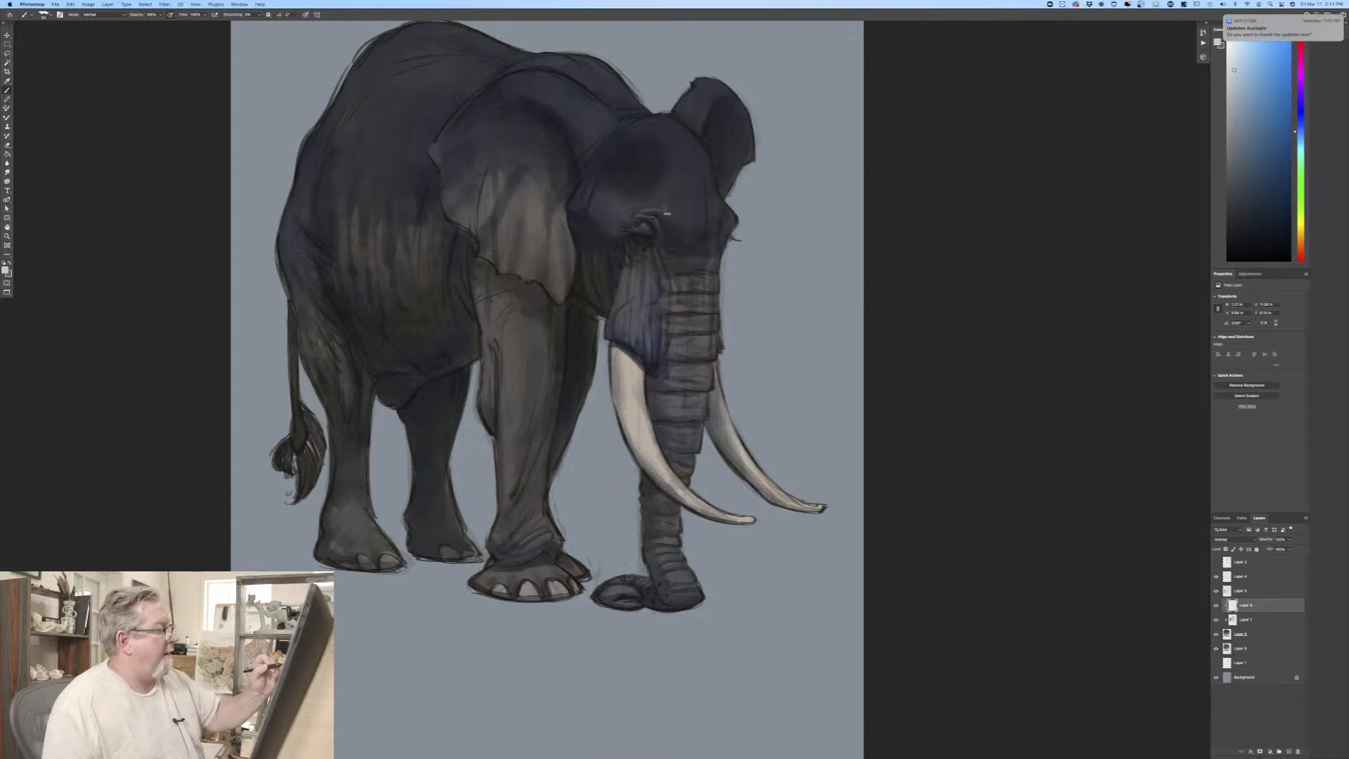
Step: Paint soft pale blue highlights over the brow above the near eye and across the temple
{"action": "left_click_drag", "start_coordinate": [667, 213], "coordinate": [685, 217]}
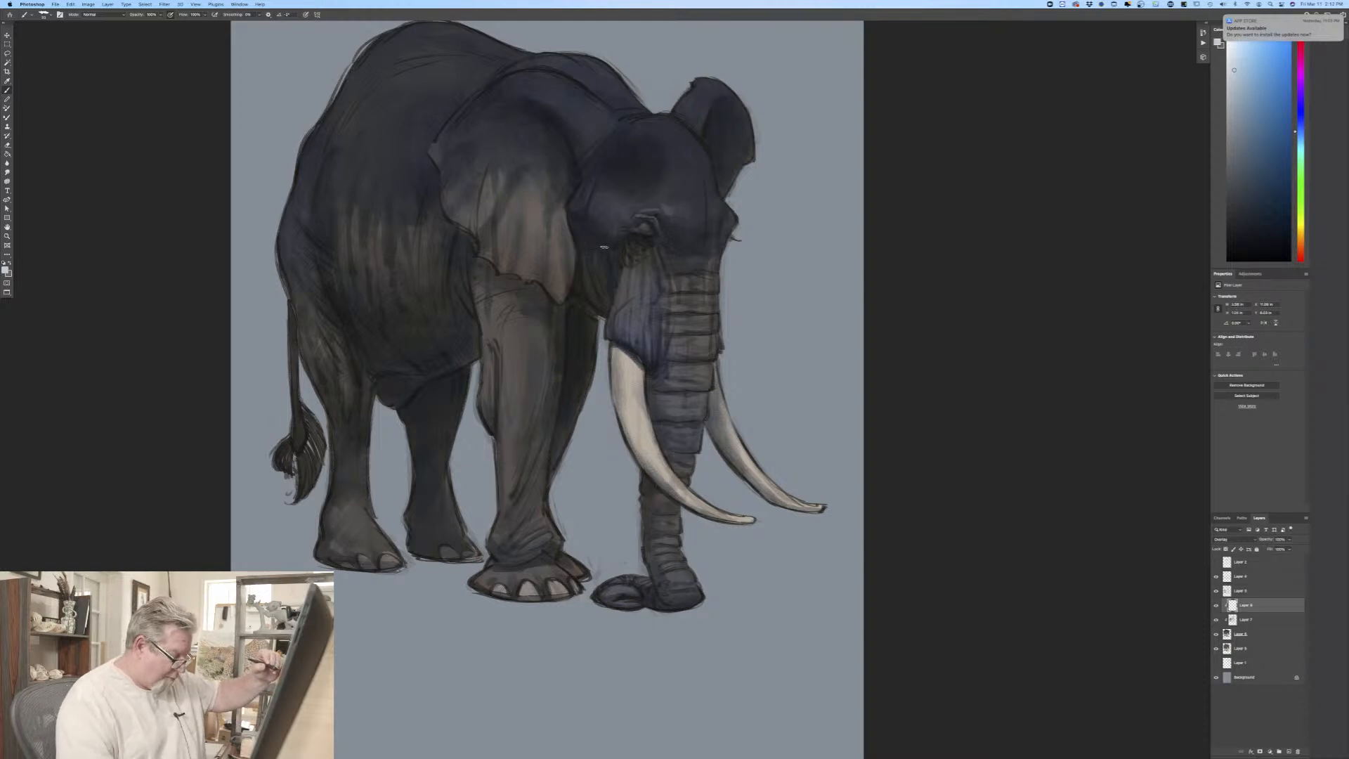
{"action": "mouse_move", "coordinate": [671, 216]}
{"action": "left_mouse_down"}
{"action": "mouse_move", "coordinate": [696, 217]}
{"action": "mouse_move", "coordinate": [638, 201]}
{"action": "left_mouse_up"}
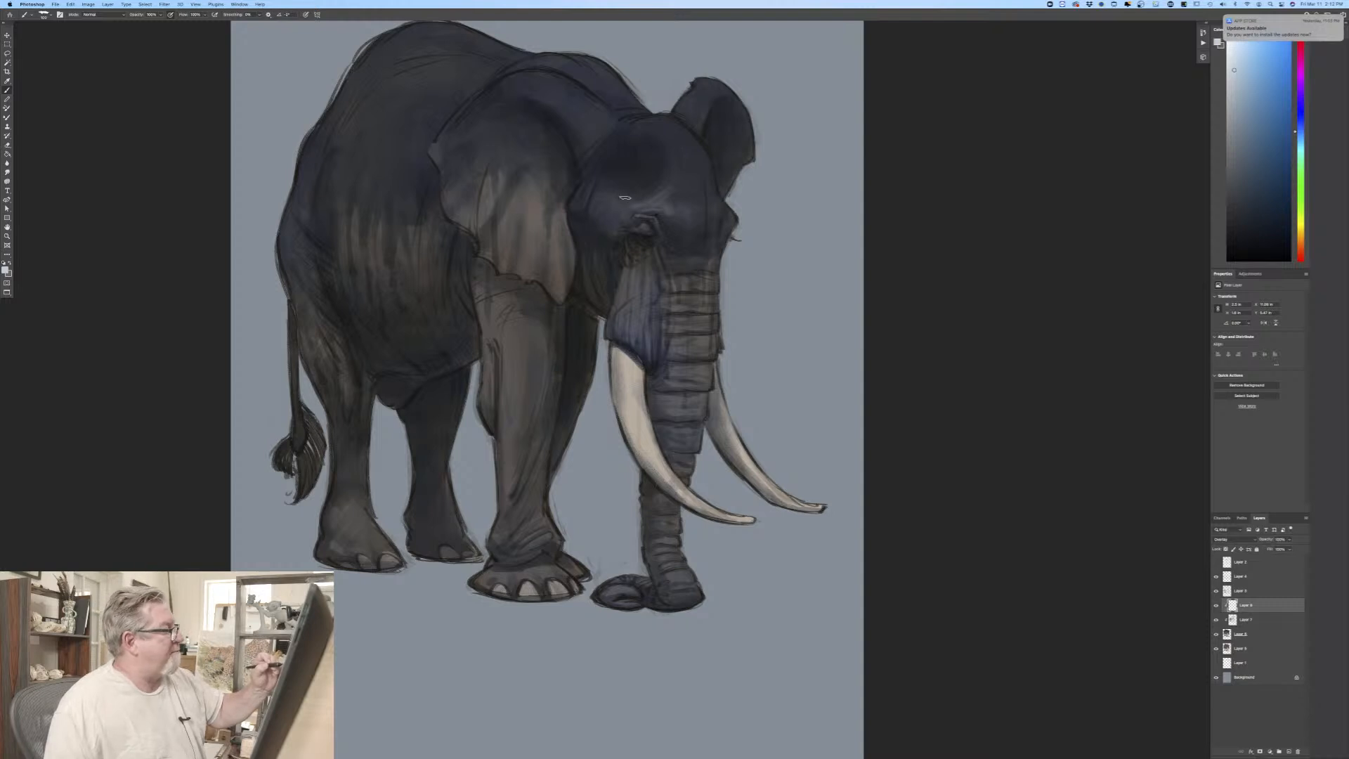
{"action": "mouse_move", "coordinate": [598, 203]}
{"action": "left_mouse_down"}
{"action": "mouse_move", "coordinate": [638, 199]}
{"action": "mouse_move", "coordinate": [603, 201]}
{"action": "mouse_move", "coordinate": [604, 218]}
{"action": "mouse_move", "coordinate": [611, 200]}
{"action": "left_mouse_up"}
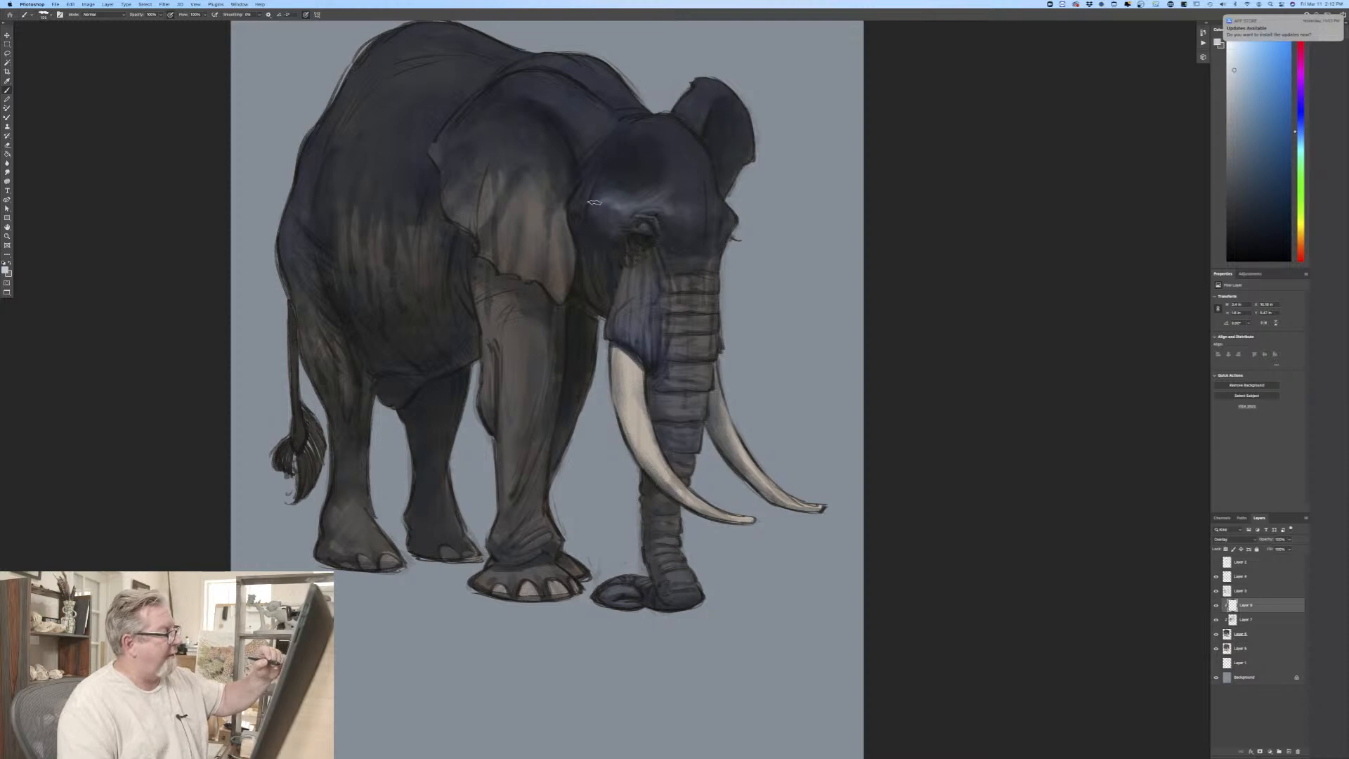
{"action": "key", "text": "bracketleft"}
{"action": "key", "text": "bracketleft"}
{"action": "left_click_drag", "start_coordinate": [591, 209], "coordinate": [592, 208]}
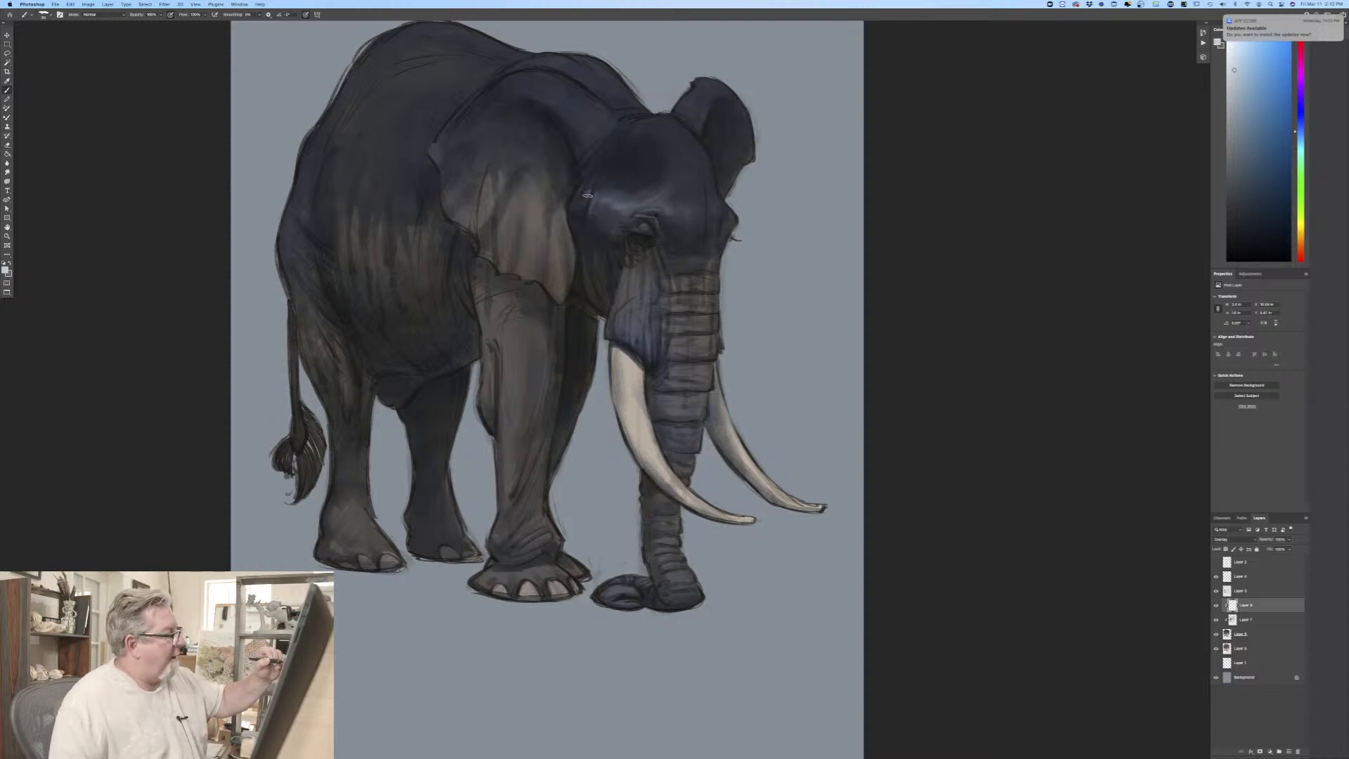
Step: With a smaller brush, add fine highlights to the skin folds beside the ear and the wrinkles on the cheek
{"action": "key", "text": "bracketleft"}
{"action": "key", "text": "bracketleft"}
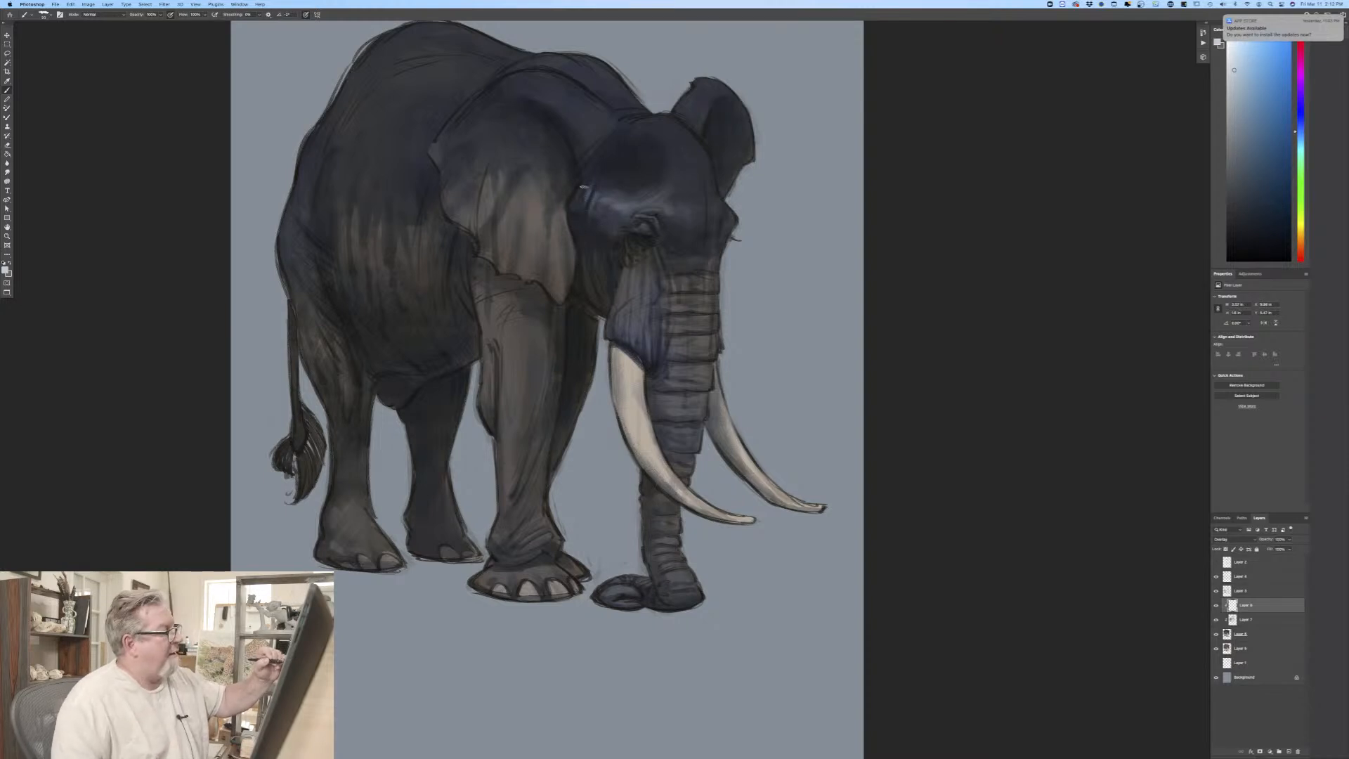
{"action": "mouse_move", "coordinate": [583, 219]}
{"action": "left_mouse_down"}
{"action": "mouse_move", "coordinate": [582, 190]}
{"action": "mouse_move", "coordinate": [584, 246]}
{"action": "mouse_move", "coordinate": [630, 306]}
{"action": "left_mouse_up"}
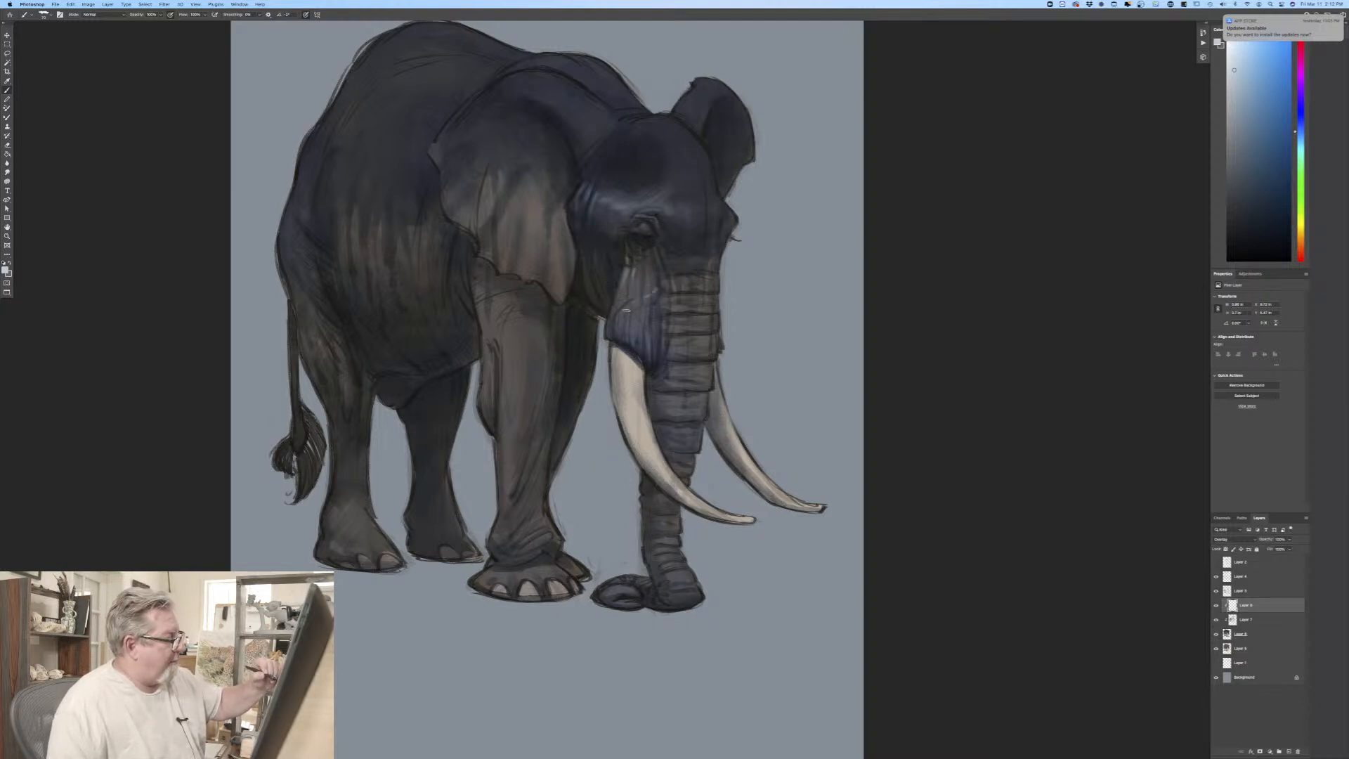
{"action": "left_click_drag", "start_coordinate": [657, 280], "coordinate": [647, 287]}
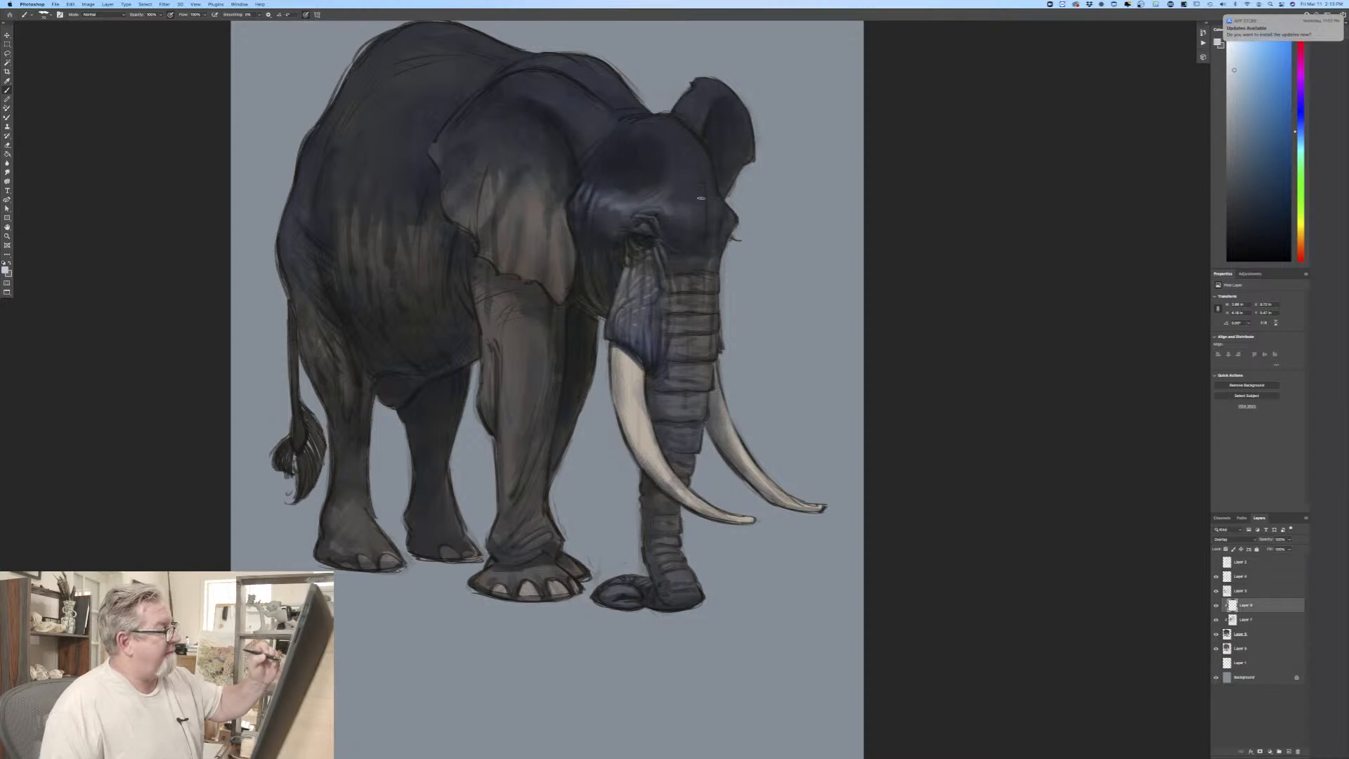
Step: With a larger brush, build up broad highlights on the forehead above the base of the trunk
{"action": "key", "text": "bracketright"}
{"action": "key", "text": "bracketright"}
{"action": "key", "text": "bracketright"}
{"action": "key", "text": "bracketright"}
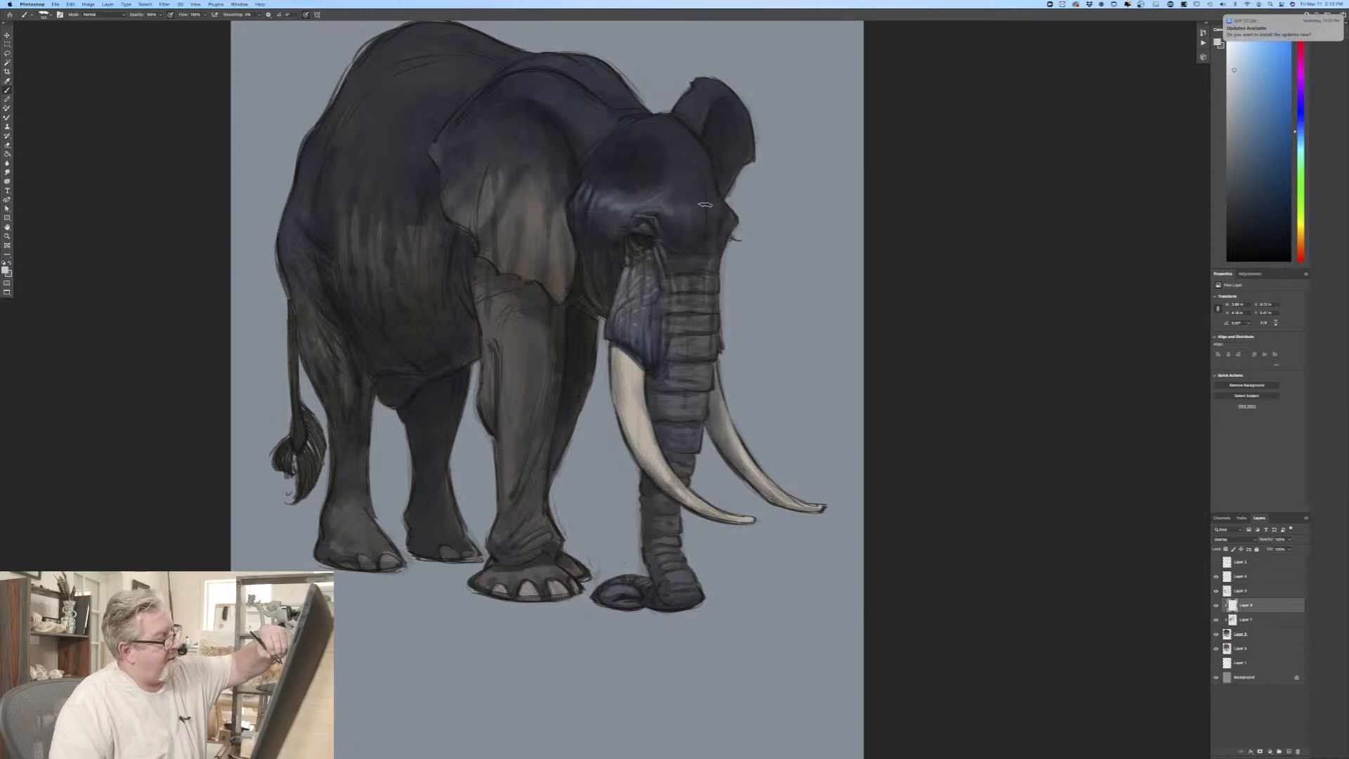
{"action": "mouse_move", "coordinate": [704, 204]}
{"action": "left_mouse_down"}
{"action": "mouse_move", "coordinate": [714, 199]}
{"action": "mouse_move", "coordinate": [685, 197]}
{"action": "left_mouse_up"}
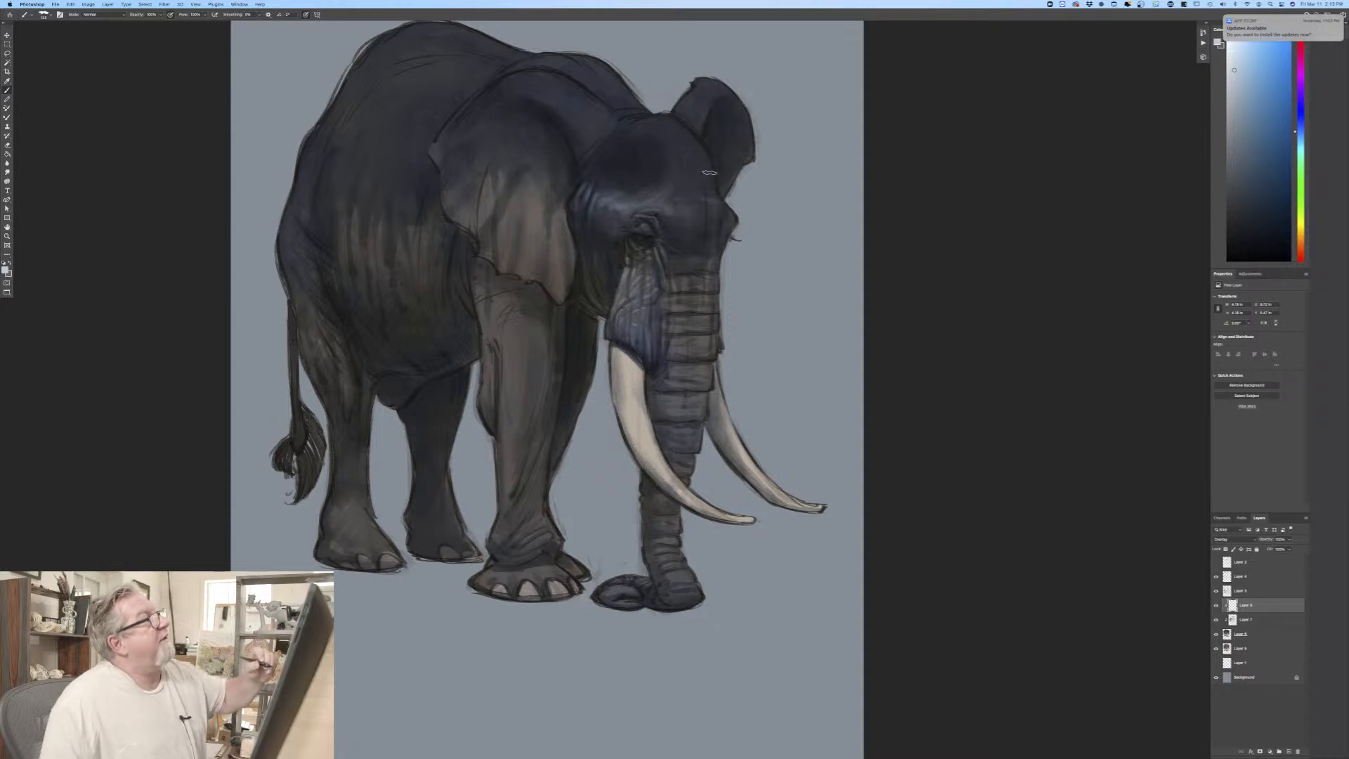
{"action": "mouse_move", "coordinate": [698, 196]}
{"action": "left_mouse_down"}
{"action": "mouse_move", "coordinate": [714, 202]}
{"action": "mouse_move", "coordinate": [699, 190]}
{"action": "left_mouse_up"}
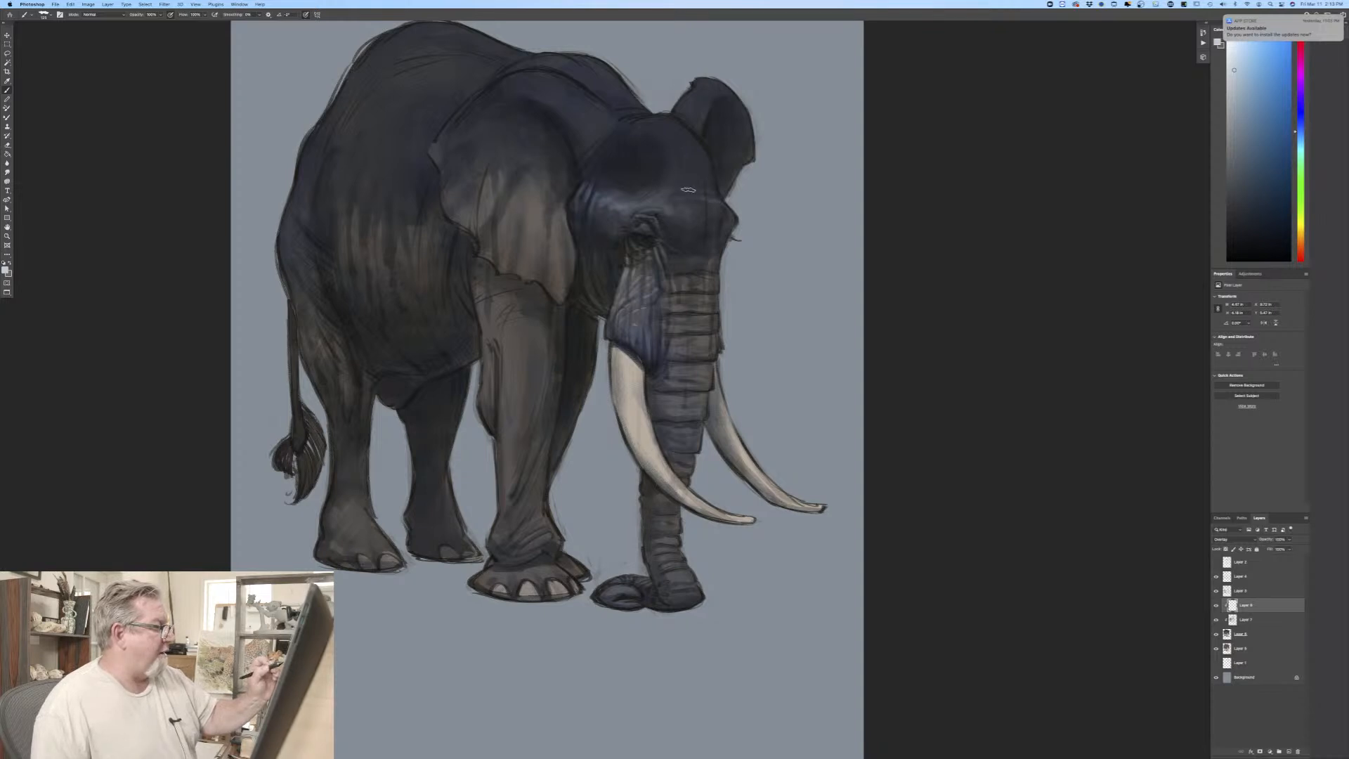
{"action": "left_click_drag", "start_coordinate": [692, 180], "coordinate": [708, 183]}
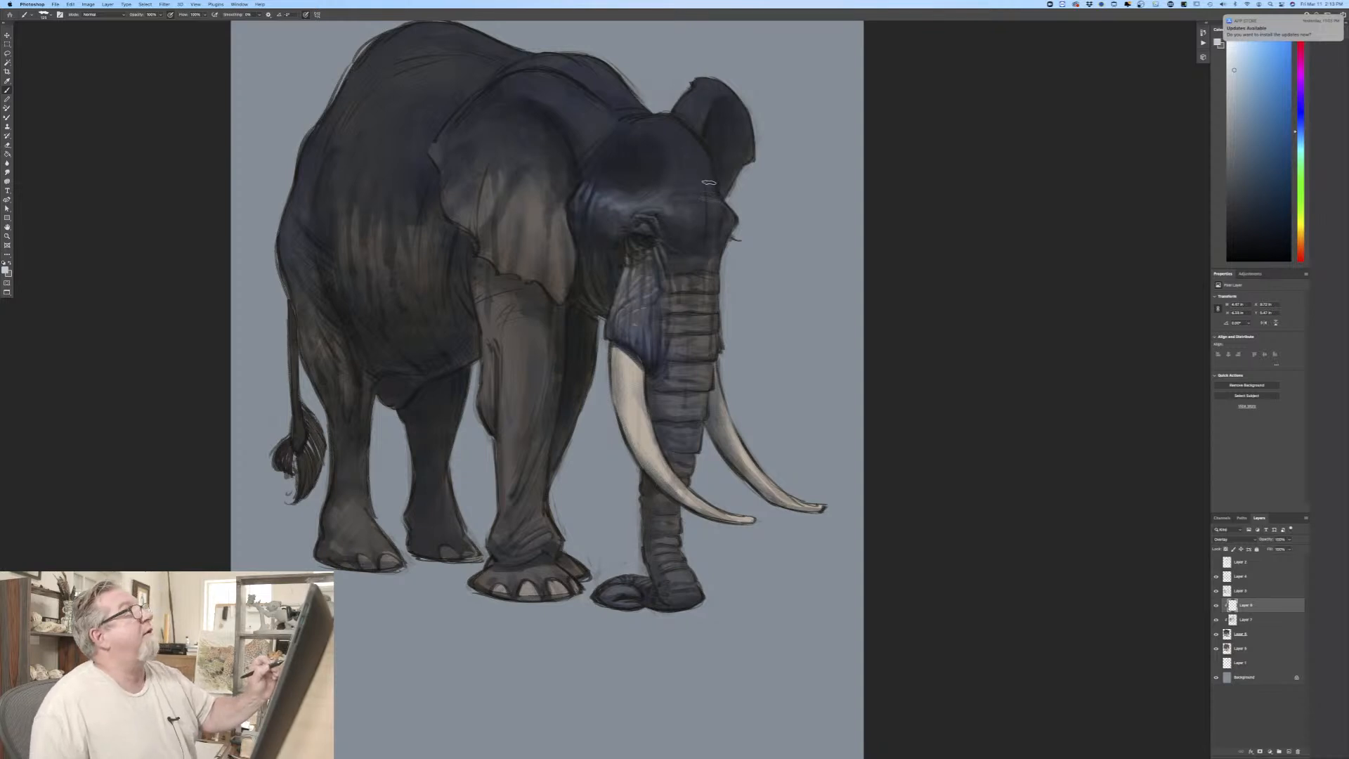
Step: Highlight the crown of the head, the neck folds behind it and the top of the near ear
{"action": "mouse_move", "coordinate": [677, 124]}
{"action": "left_mouse_down"}
{"action": "mouse_move", "coordinate": [683, 142]}
{"action": "mouse_move", "coordinate": [625, 116]}
{"action": "left_mouse_up"}
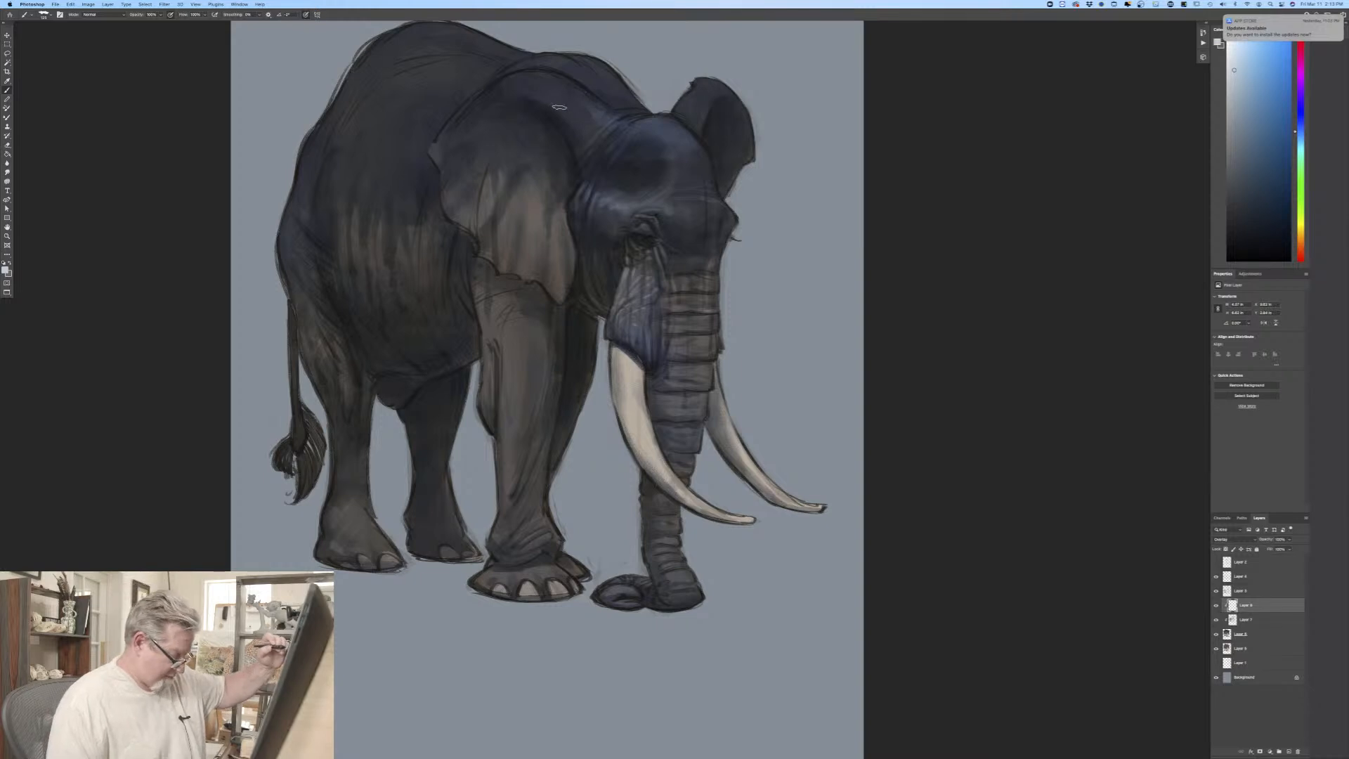
{"action": "mouse_move", "coordinate": [592, 114]}
{"action": "left_mouse_down"}
{"action": "mouse_move", "coordinate": [542, 74]}
{"action": "mouse_move", "coordinate": [487, 86]}
{"action": "mouse_move", "coordinate": [504, 84]}
{"action": "mouse_move", "coordinate": [491, 101]}
{"action": "mouse_move", "coordinate": [584, 120]}
{"action": "left_mouse_up"}
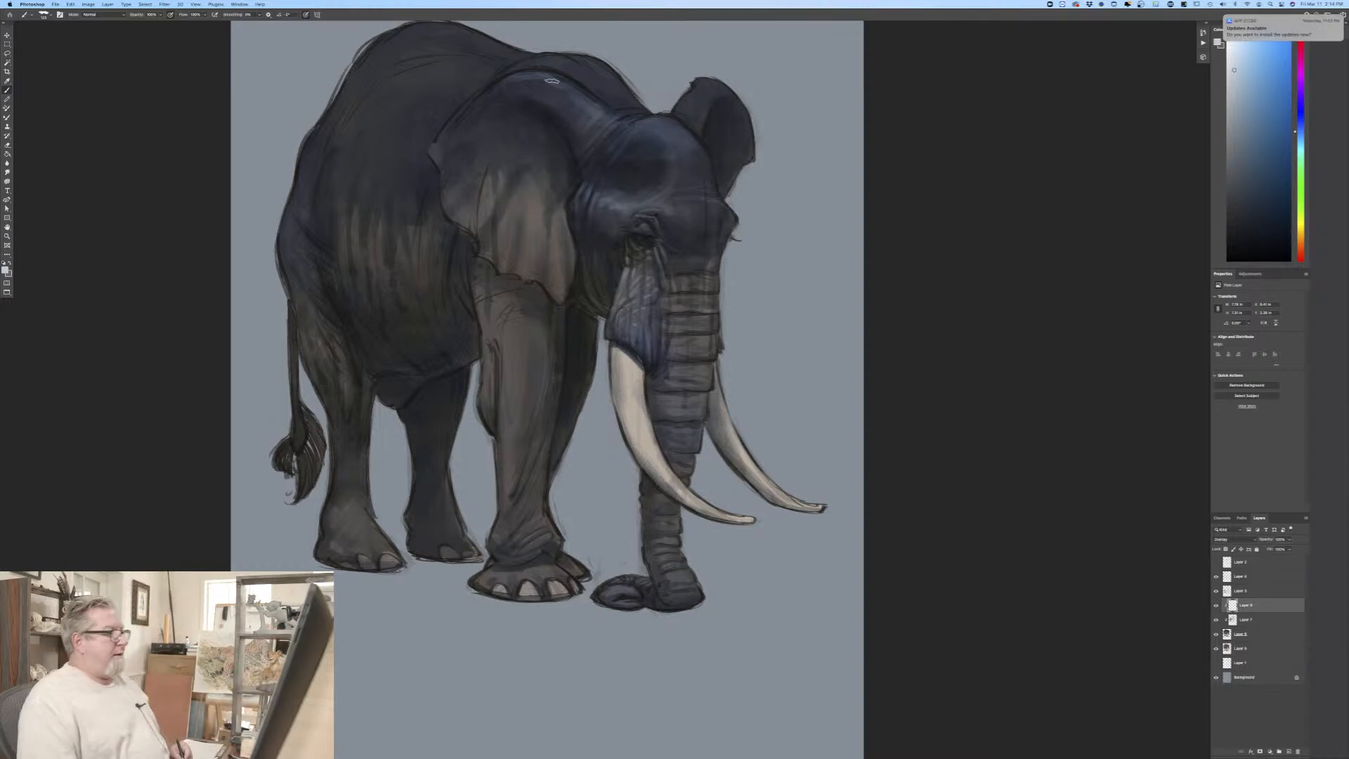
{"action": "left_click_drag", "start_coordinate": [703, 204], "coordinate": [732, 221]}
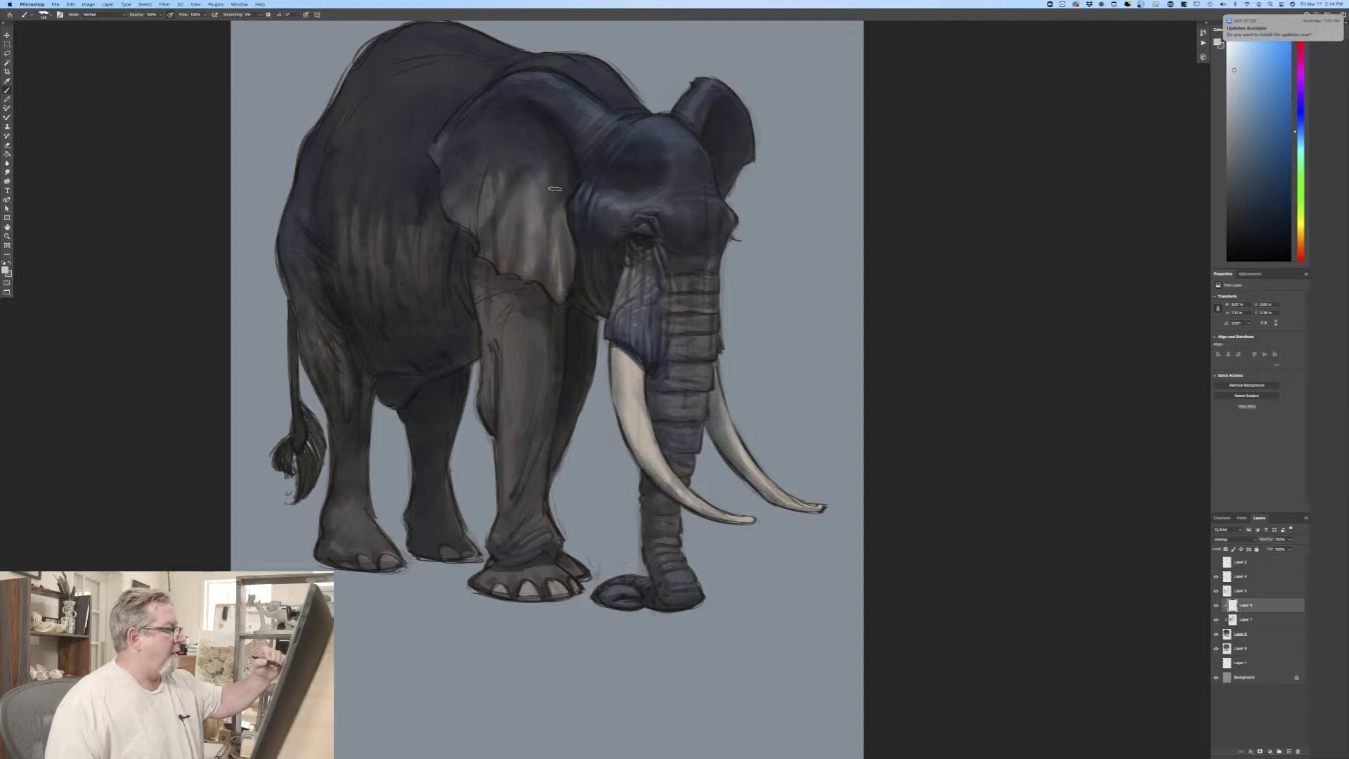
Step: With a smaller brush, highlight the near ear's folds and outer edge, plus the shoulder ridge behind the head
{"action": "key", "text": "bracketleft"}
{"action": "key", "text": "bracketleft"}
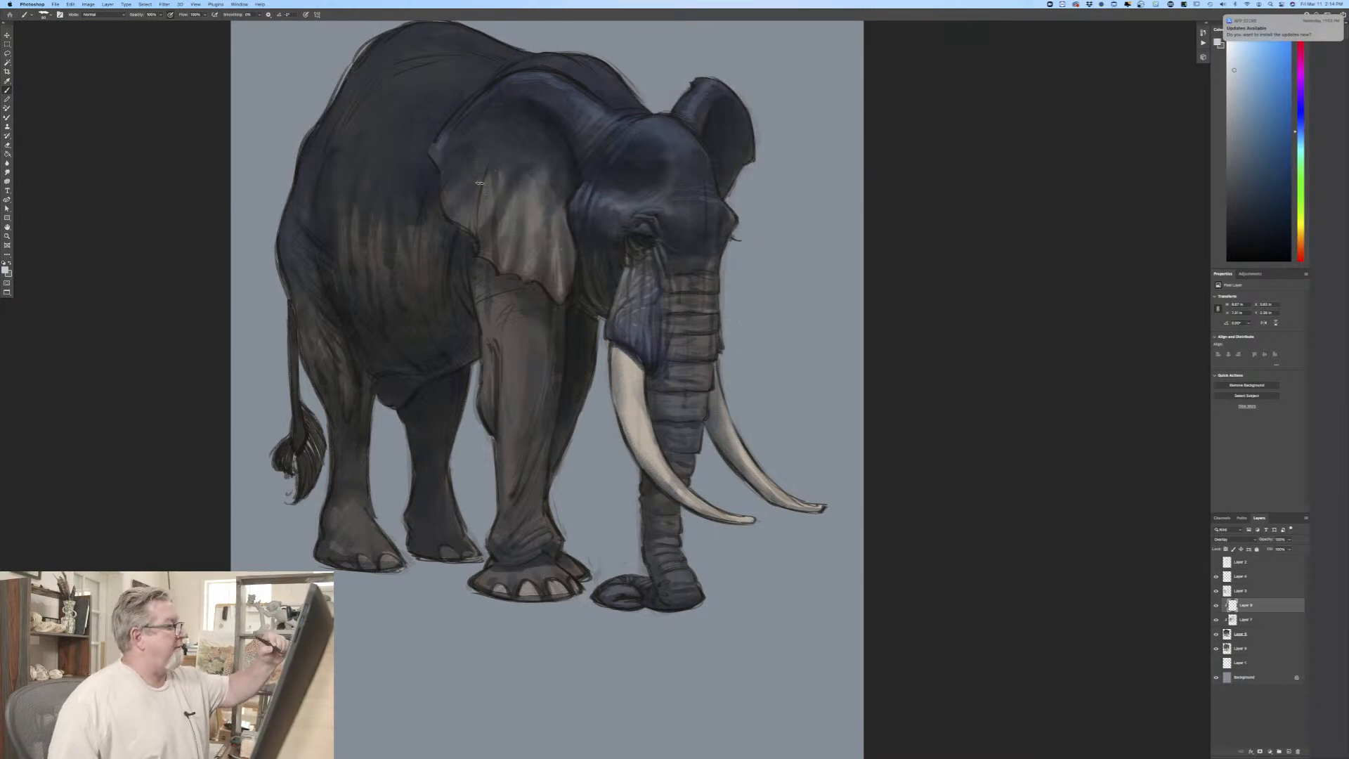
{"action": "left_click_drag", "start_coordinate": [486, 186], "coordinate": [482, 219]}
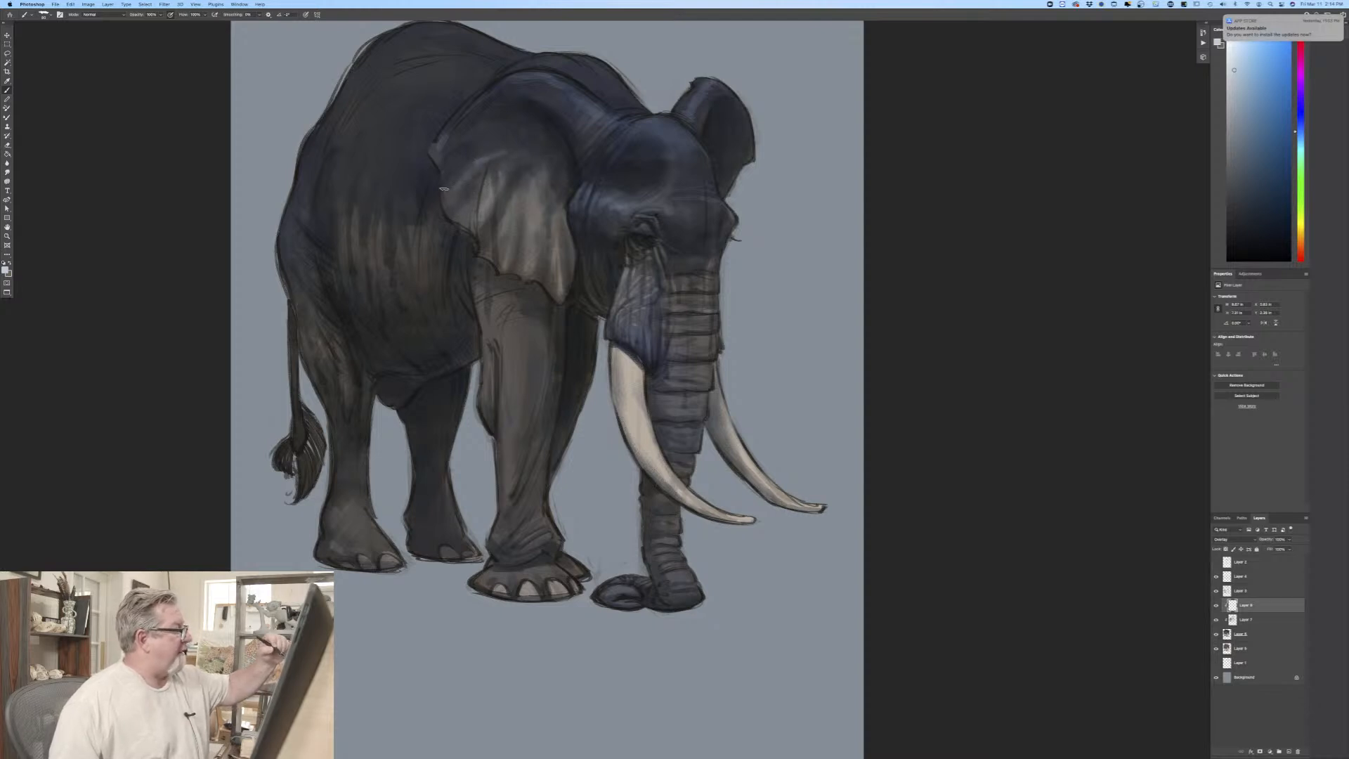
{"action": "mouse_move", "coordinate": [476, 132]}
{"action": "left_mouse_down"}
{"action": "mouse_move", "coordinate": [446, 149]}
{"action": "mouse_move", "coordinate": [484, 130]}
{"action": "left_mouse_up"}
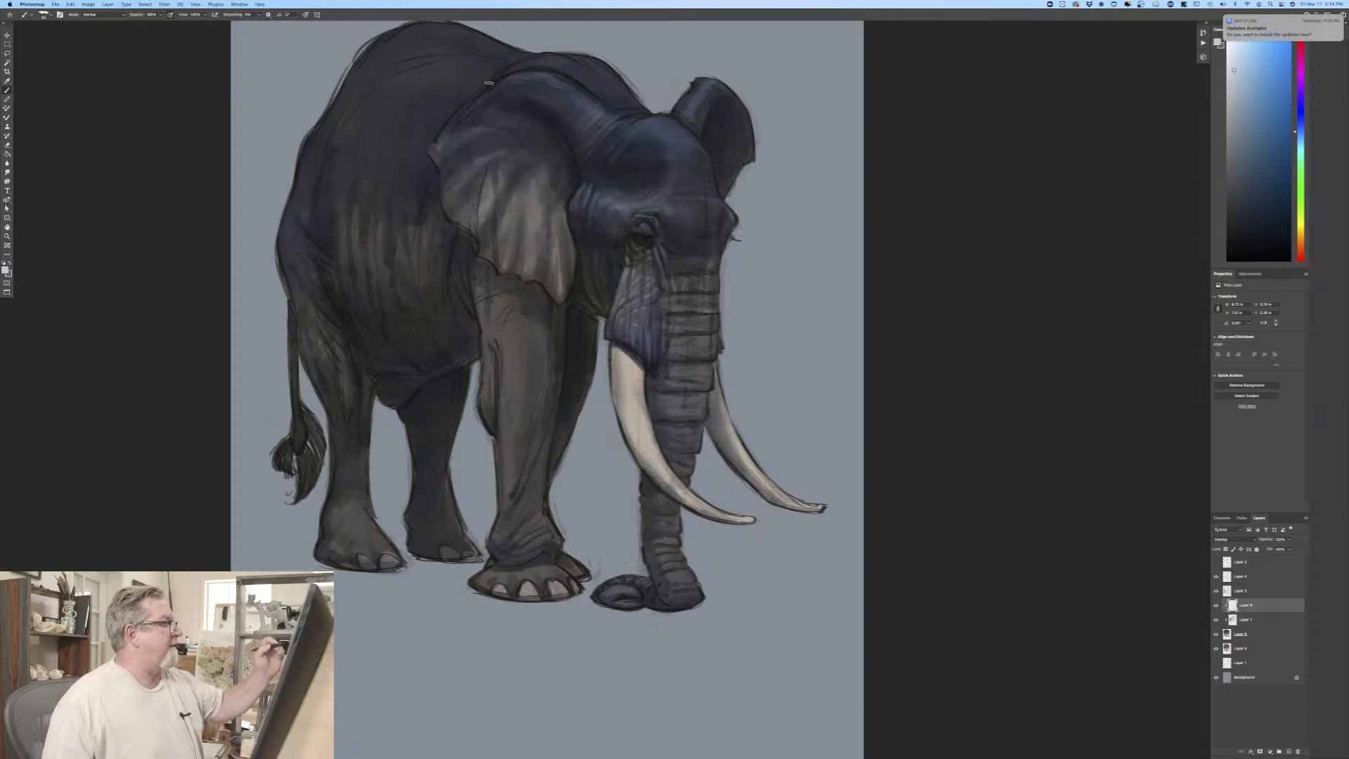
{"action": "left_click_drag", "start_coordinate": [460, 120], "coordinate": [446, 130]}
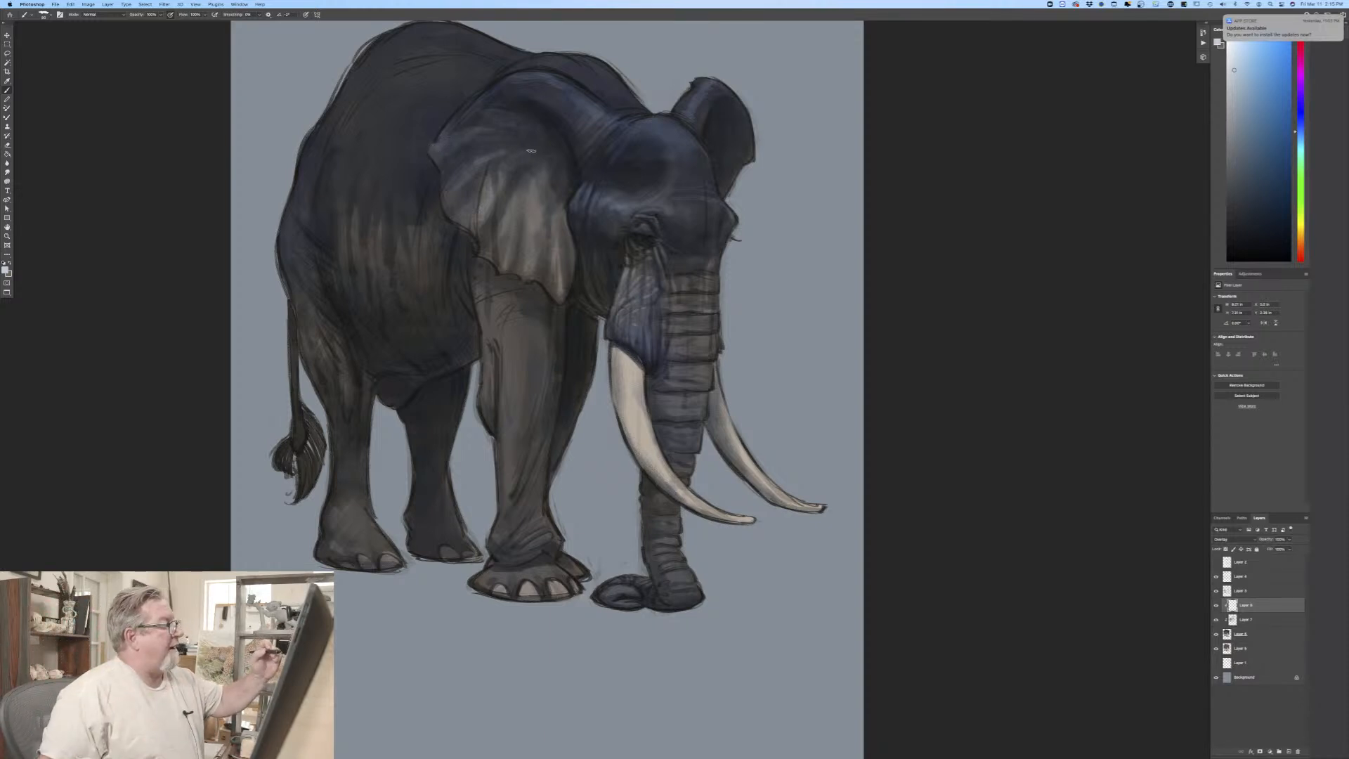
{"action": "left_click_drag", "start_coordinate": [594, 70], "coordinate": [546, 59]}
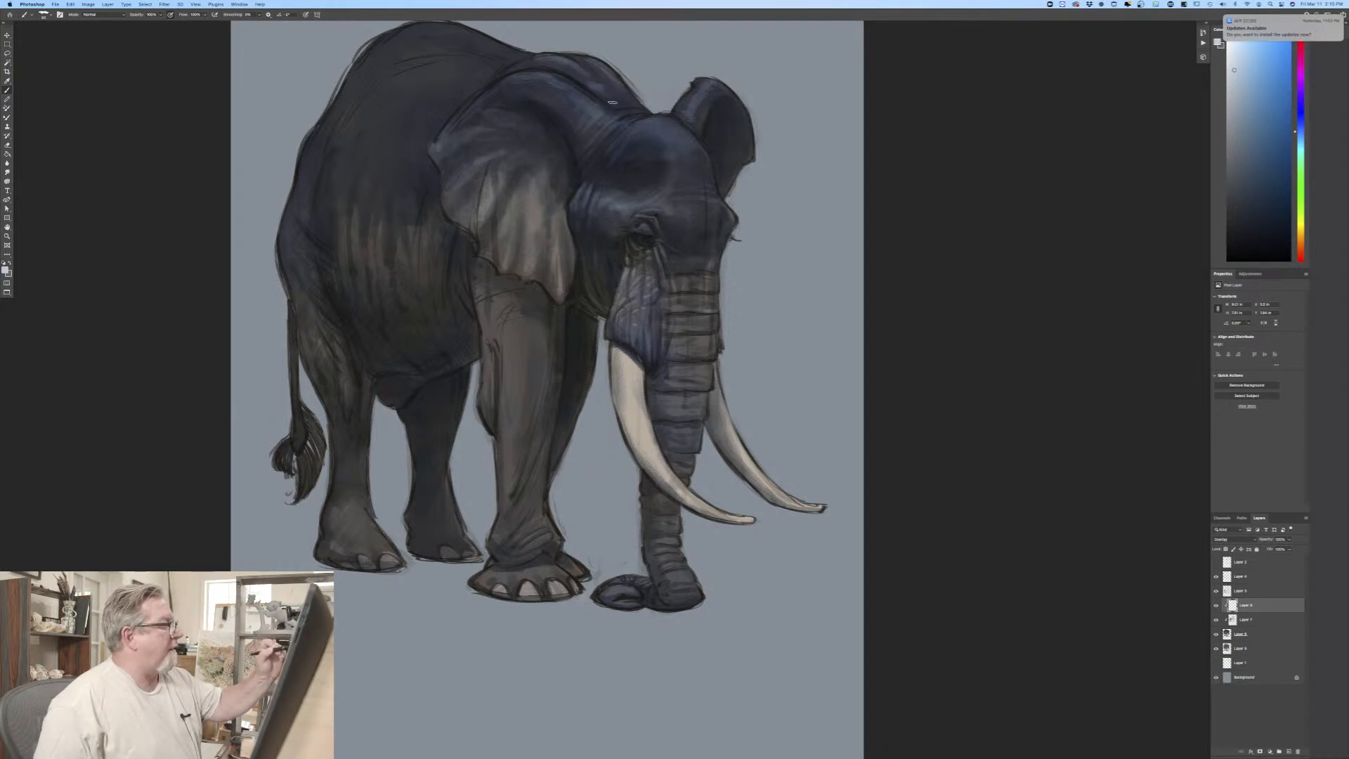
Step: Paint highlights down the near front leg, from the upper leg to the wrinkles above the foot
{"action": "key", "text": "super+minus"}
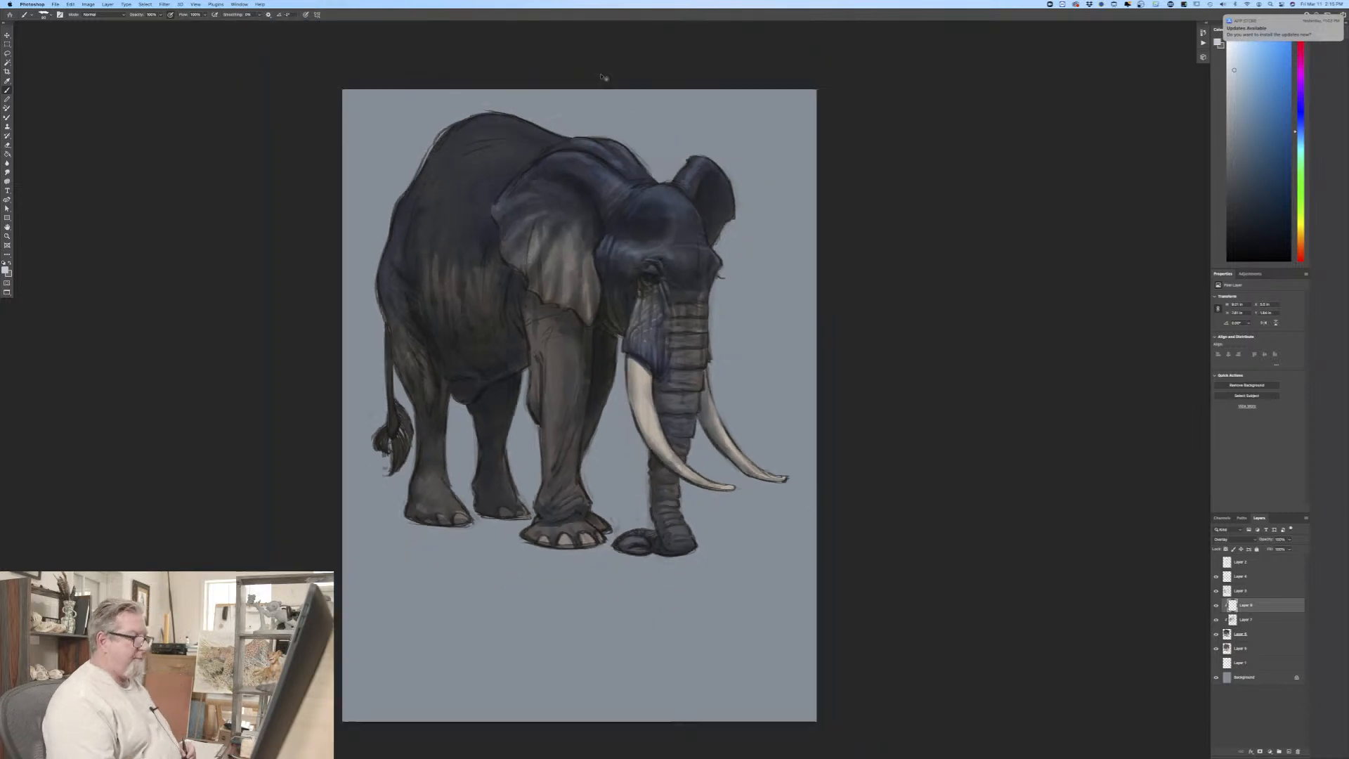
{"action": "key", "text": "super+minus"}
{"action": "key", "text": "super+plus"}
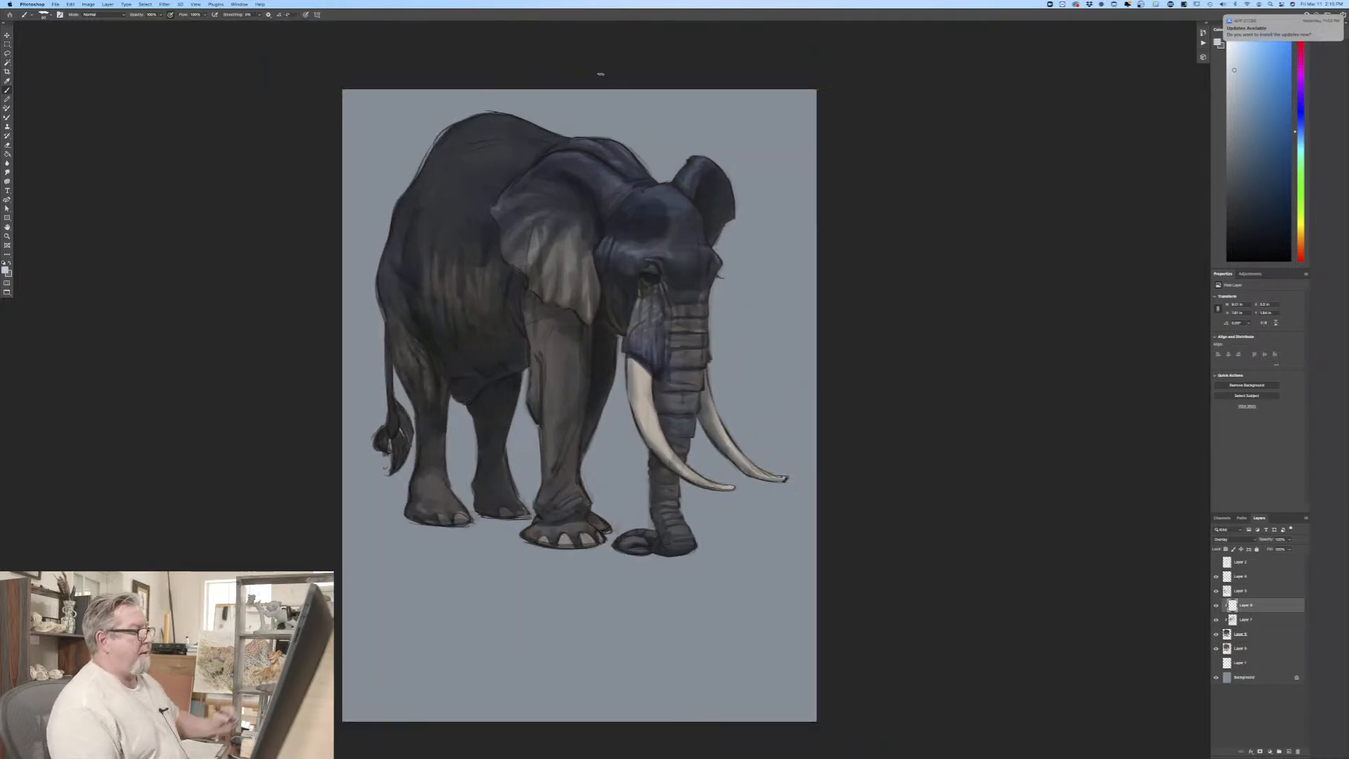
{"action": "left_click_drag", "start_coordinate": [275, 494], "coordinate": [352, 505]}
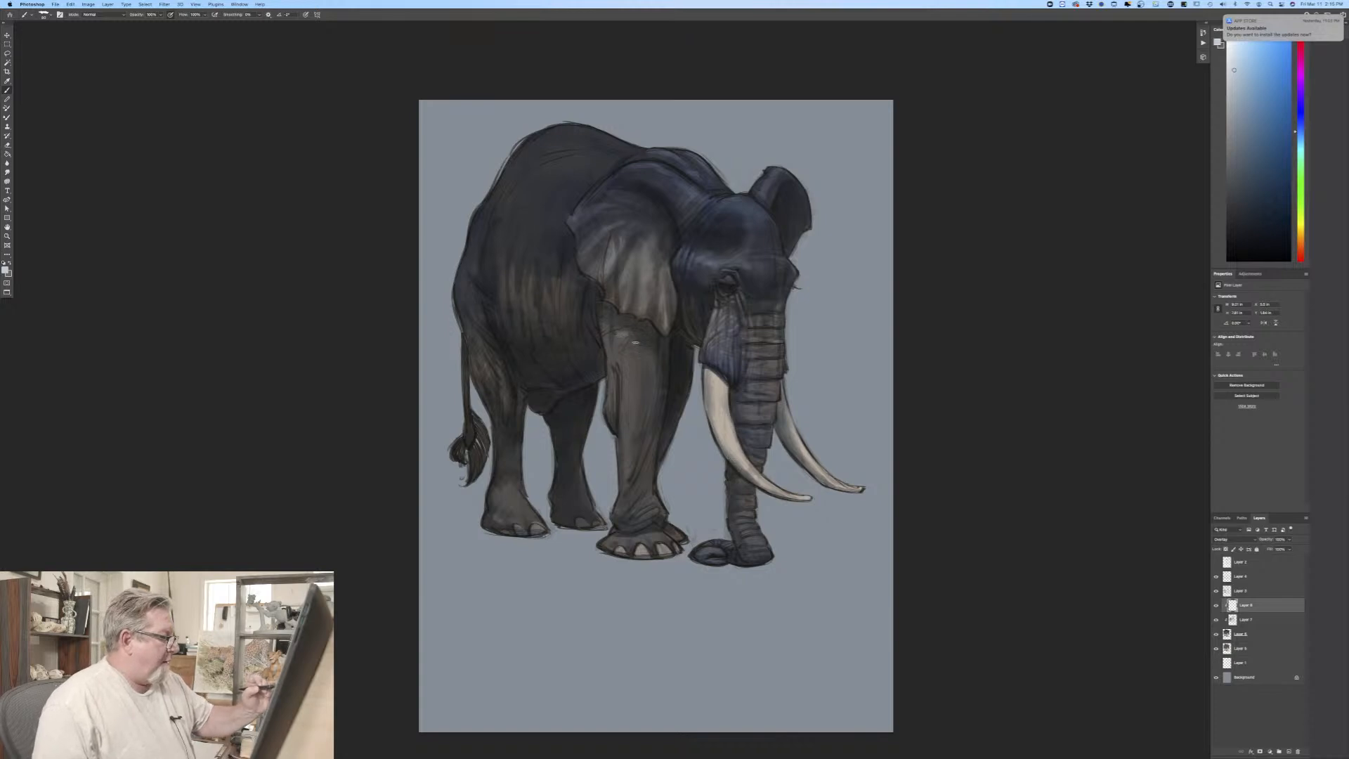
{"action": "left_click_drag", "start_coordinate": [623, 350], "coordinate": [629, 357]}
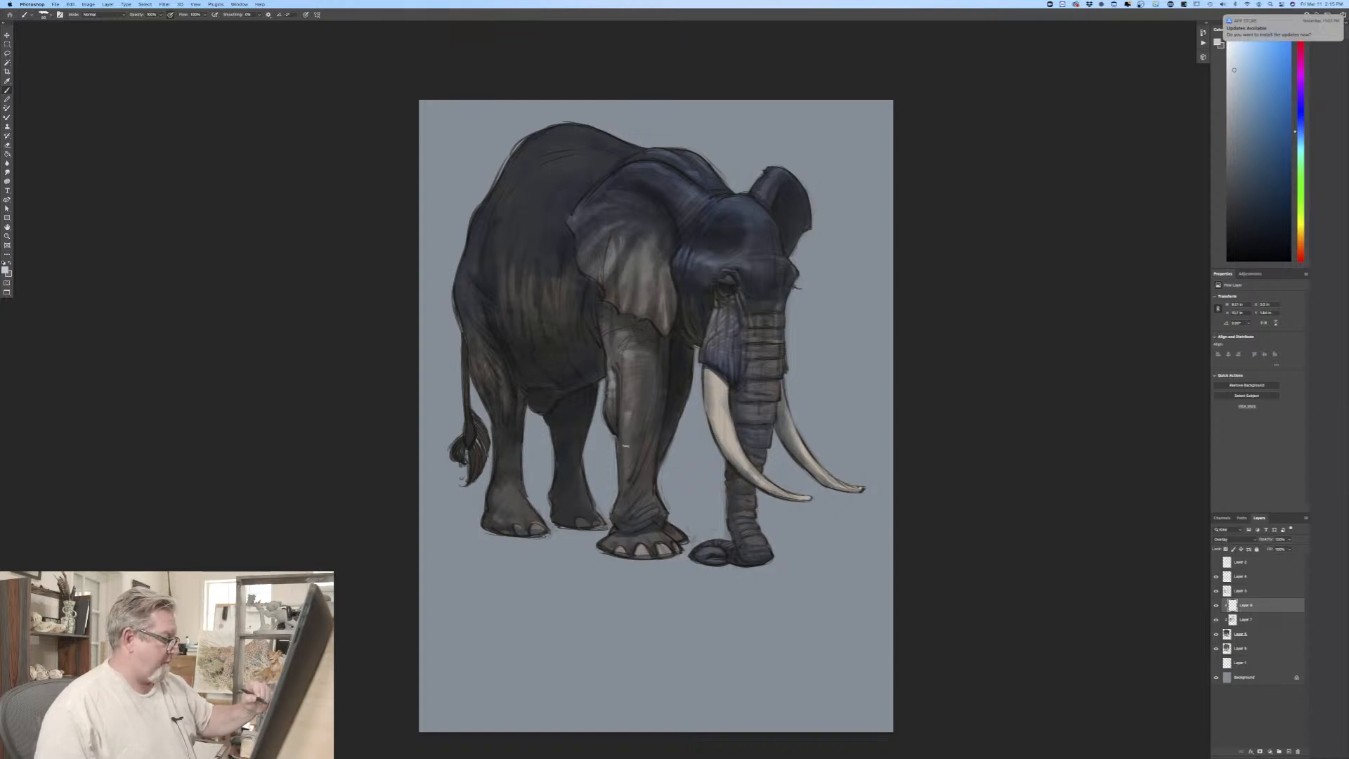
{"action": "left_click_drag", "start_coordinate": [627, 419], "coordinate": [624, 461]}
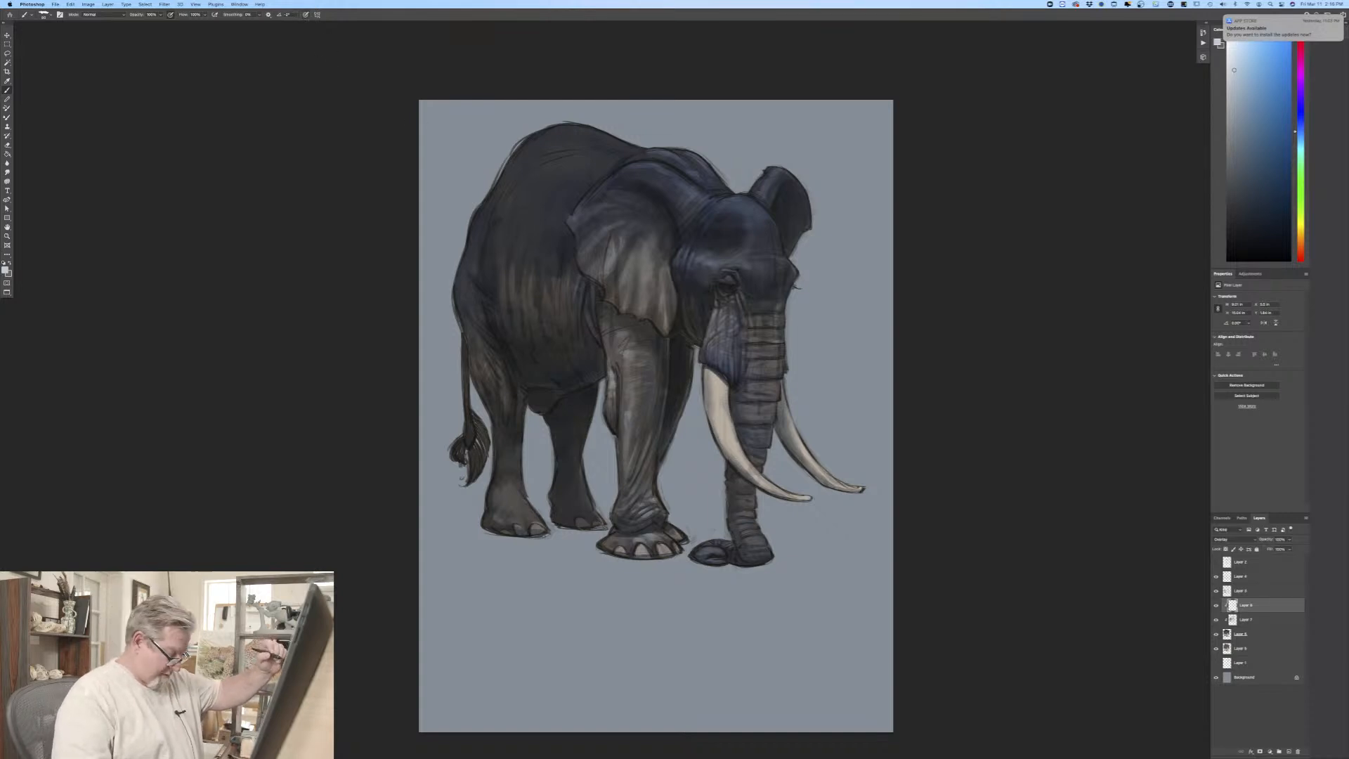
Step: With a larger brush, add highlights to the elephant's back and flank, and continue over the rump and hind leg
{"action": "key", "text": "bracketright"}
{"action": "key", "text": "bracketright"}
{"action": "left_click_drag", "start_coordinate": [557, 160], "coordinate": [507, 207]}
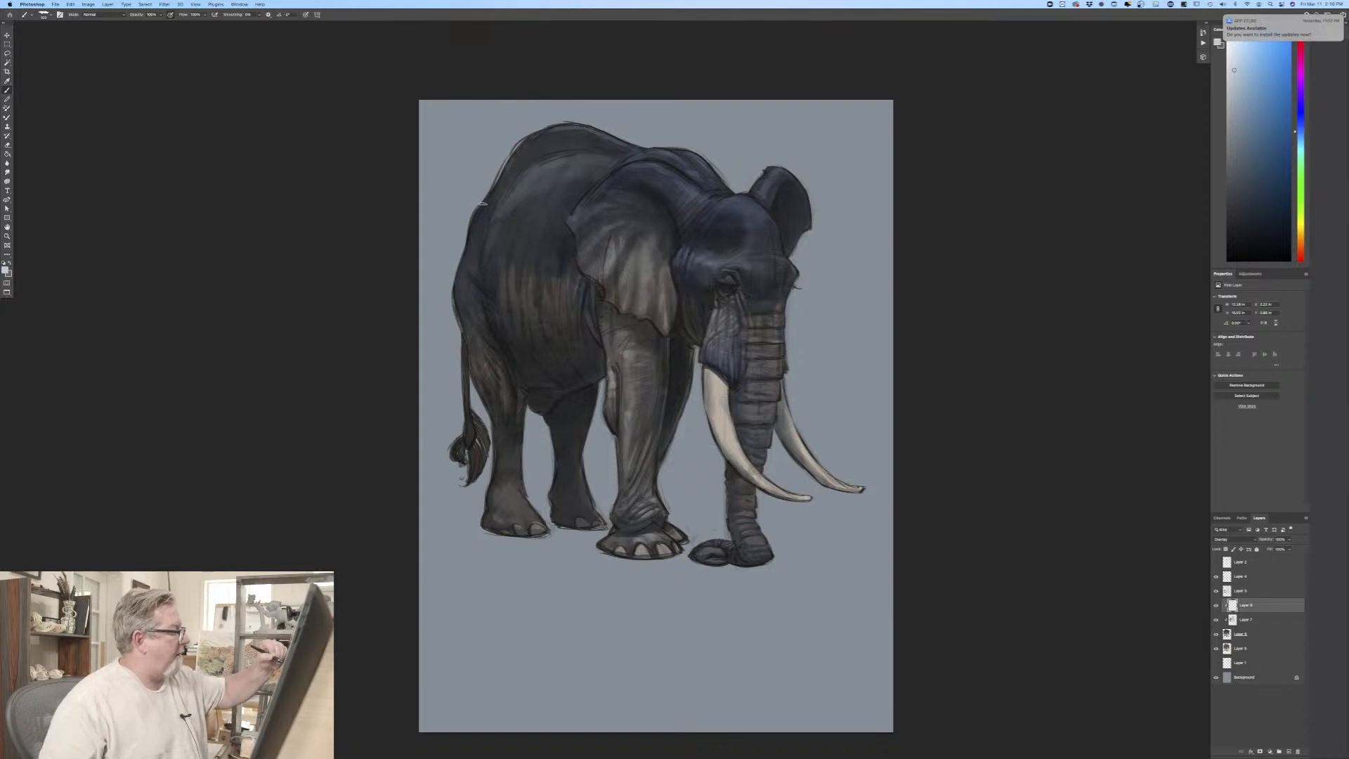
{"action": "mouse_move", "coordinate": [467, 254]}
{"action": "left_mouse_down"}
{"action": "mouse_move", "coordinate": [458, 286]}
{"action": "mouse_move", "coordinate": [473, 326]}
{"action": "left_mouse_up"}
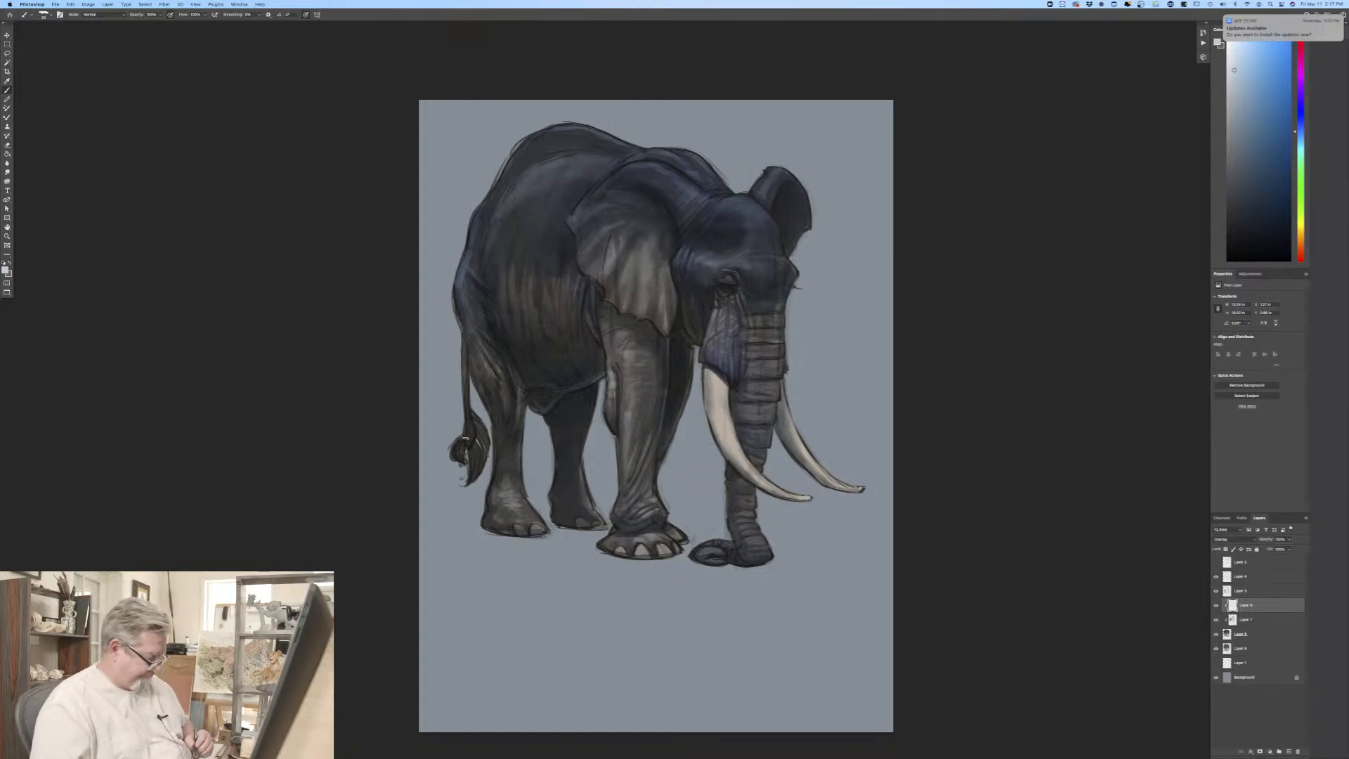
Step: Paint pale blue highlights along the length of the near tusk and down the far tusk
{"action": "key", "text": "super+minus"}
{"action": "key", "text": "super+minus"}
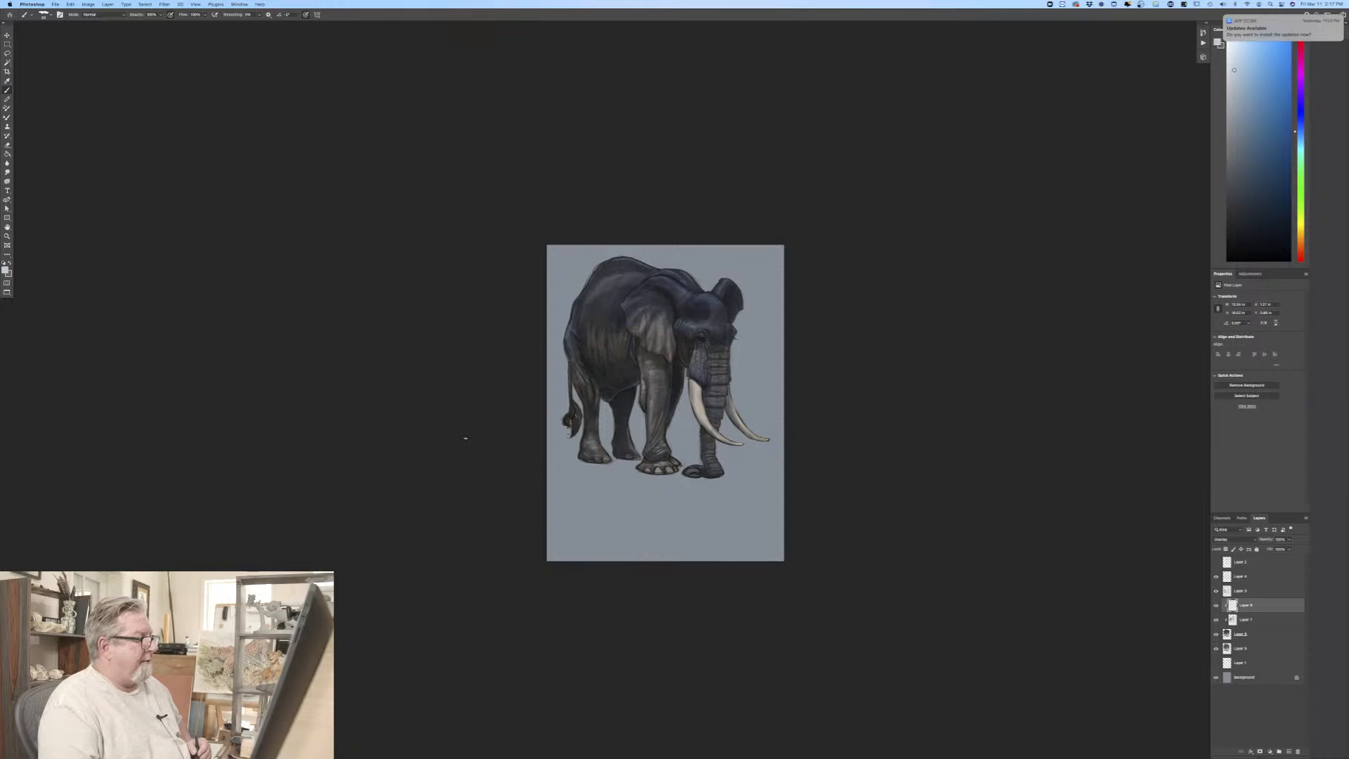
{"action": "key", "text": "super+equal"}
{"action": "key", "text": "super+equal"}
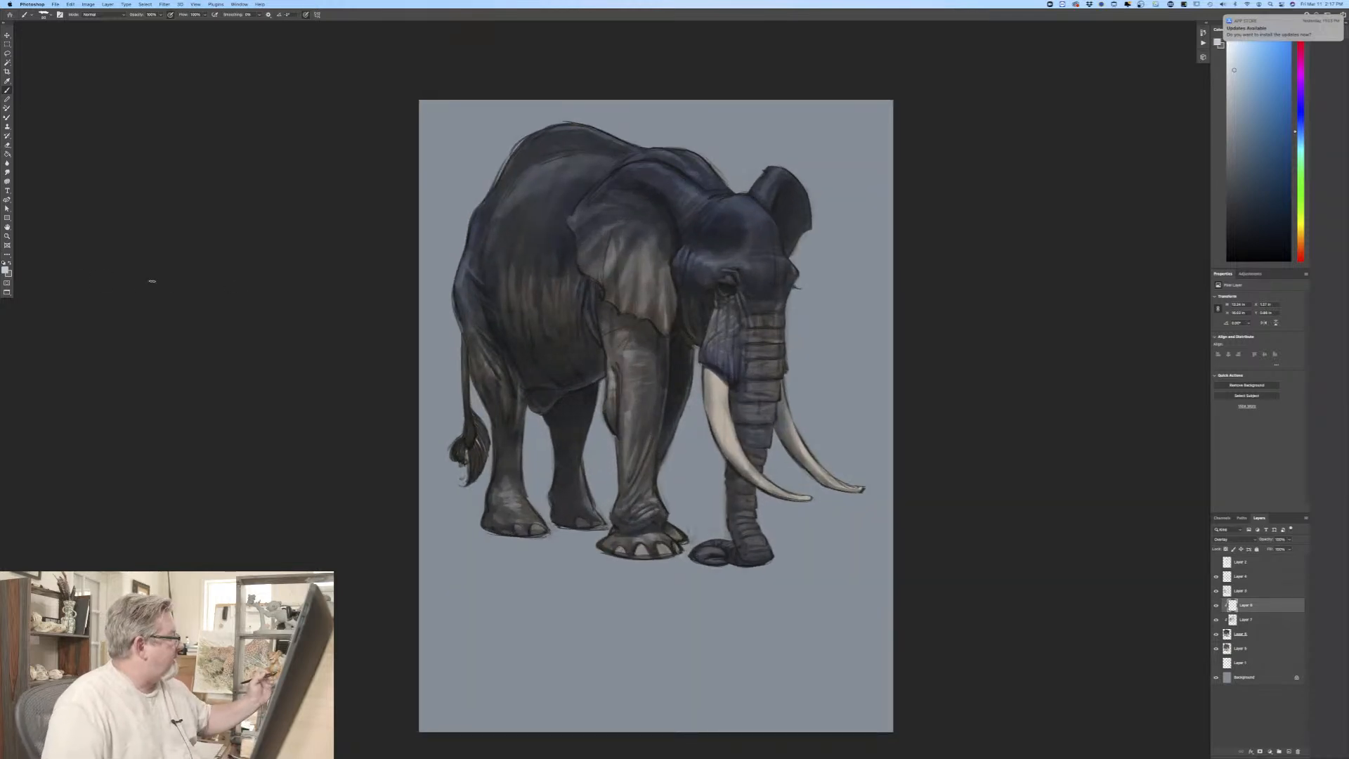
{"action": "left_click", "coordinate": [6, 269]}
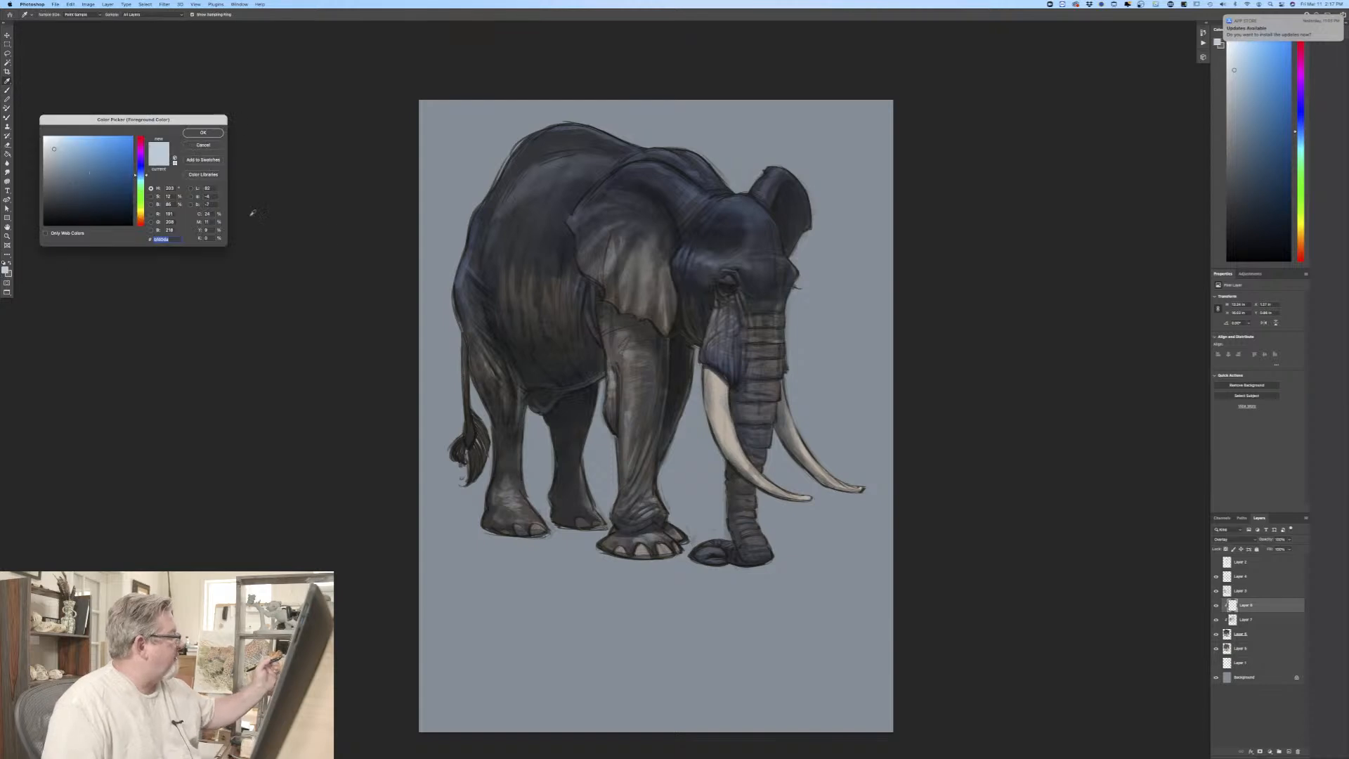
{"action": "key", "text": "Return"}
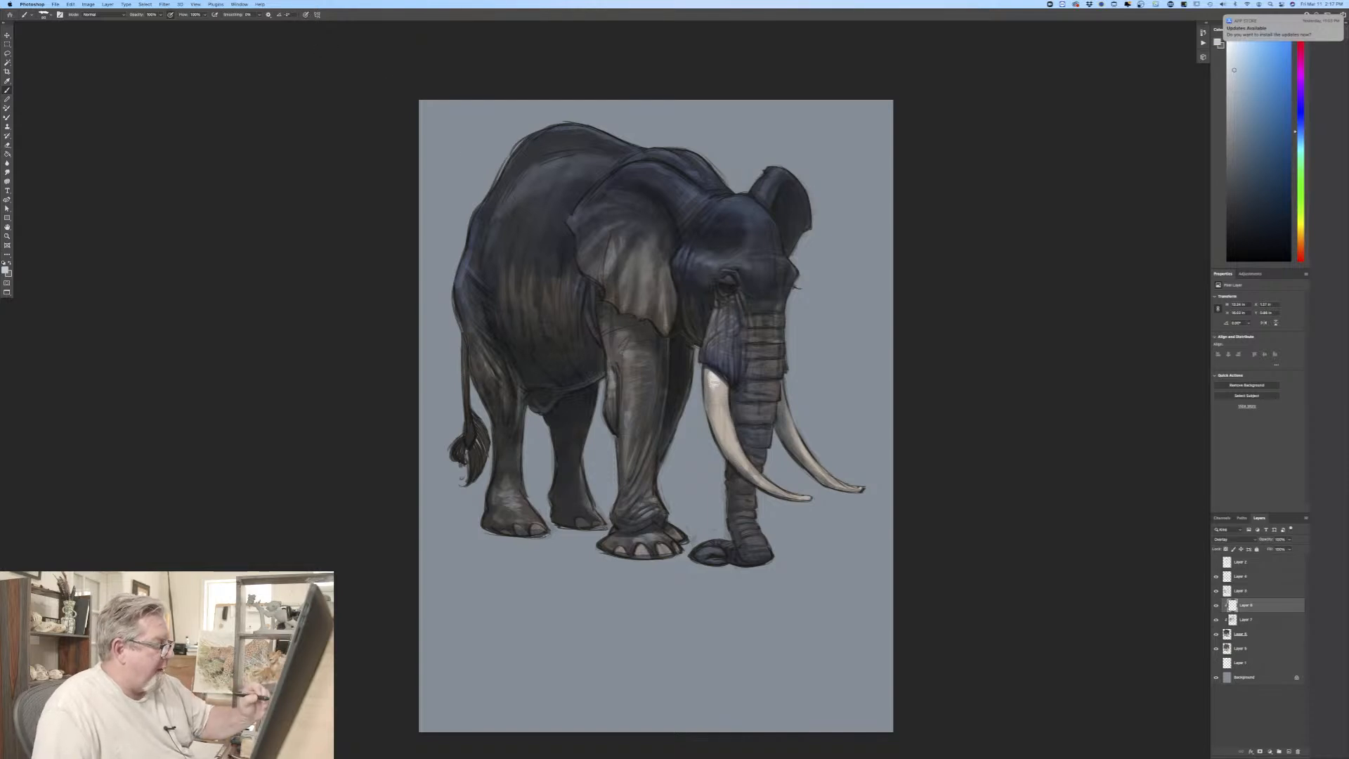
{"action": "left_click_drag", "start_coordinate": [715, 382], "coordinate": [720, 420]}
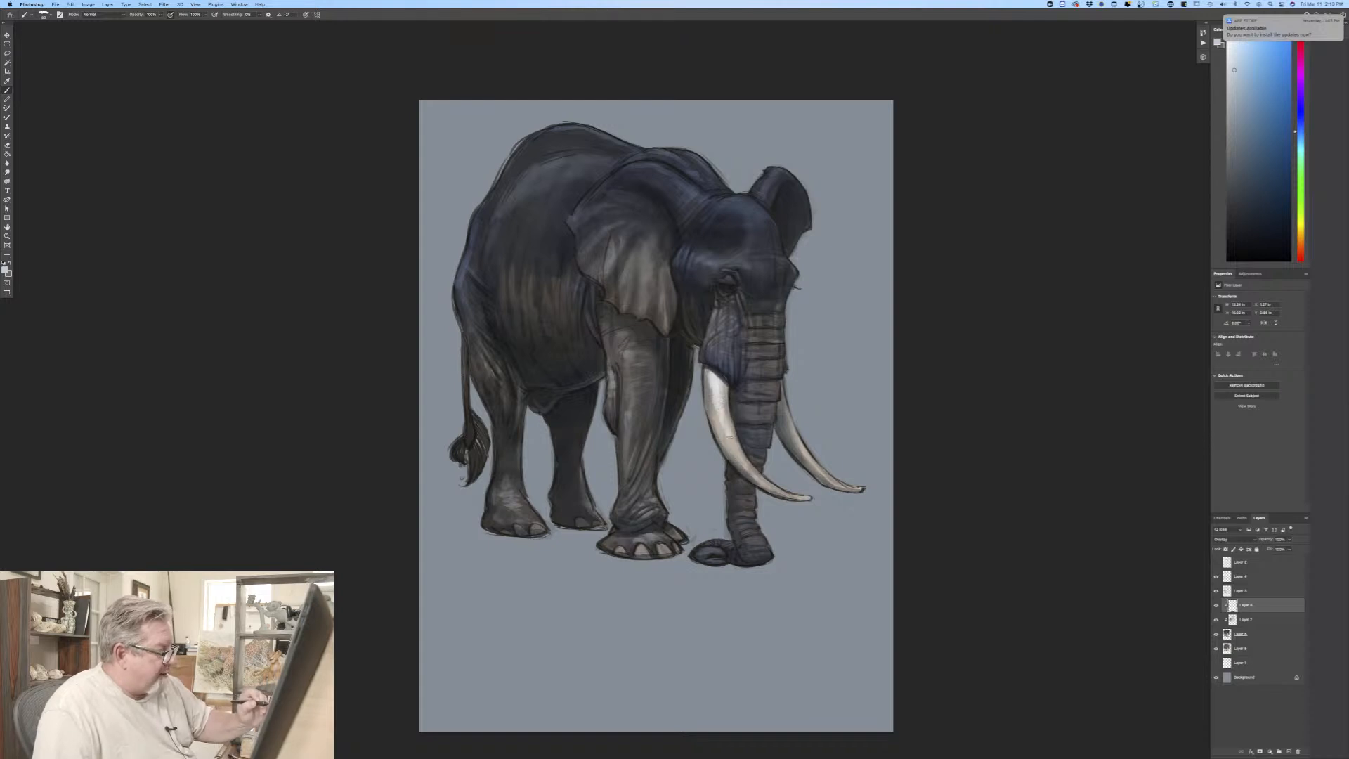
{"action": "left_click_drag", "start_coordinate": [735, 451], "coordinate": [770, 488]}
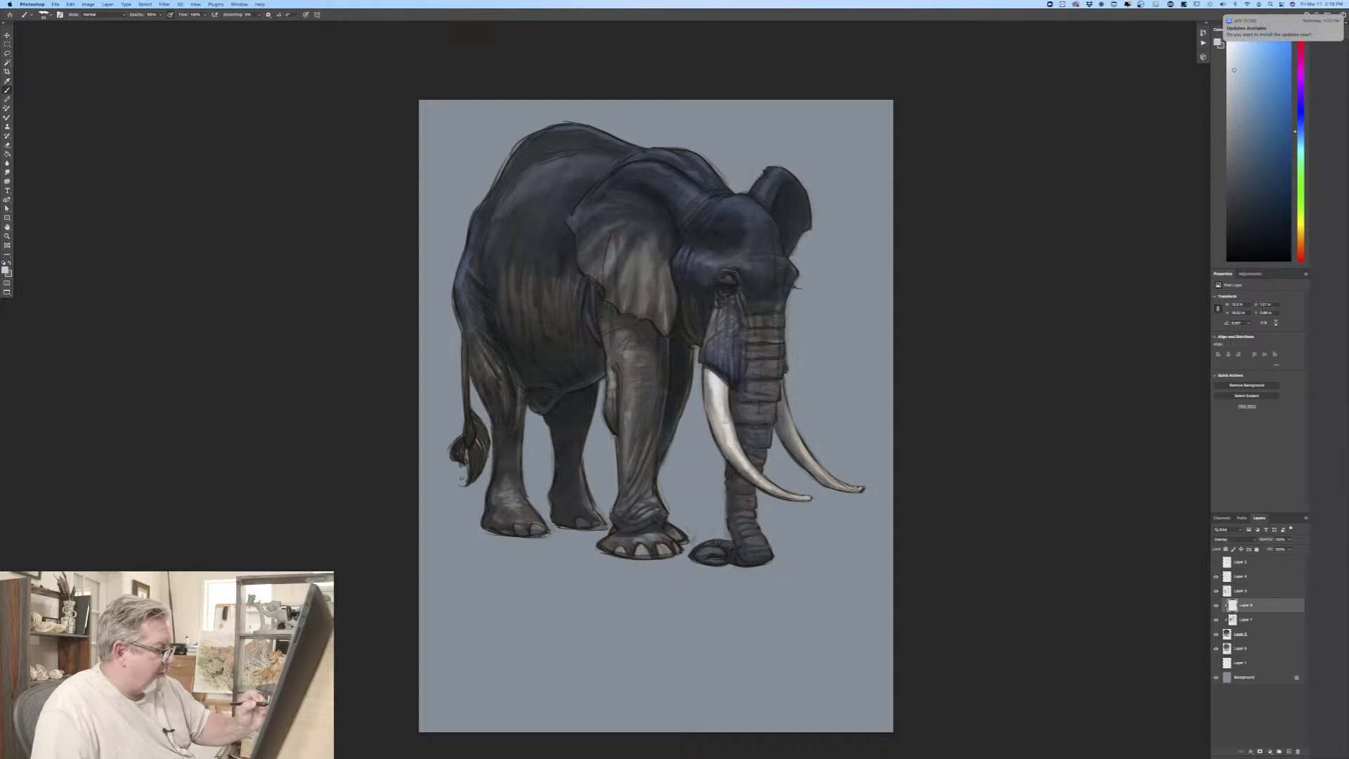
{"action": "left_click_drag", "start_coordinate": [724, 403], "coordinate": [728, 430]}
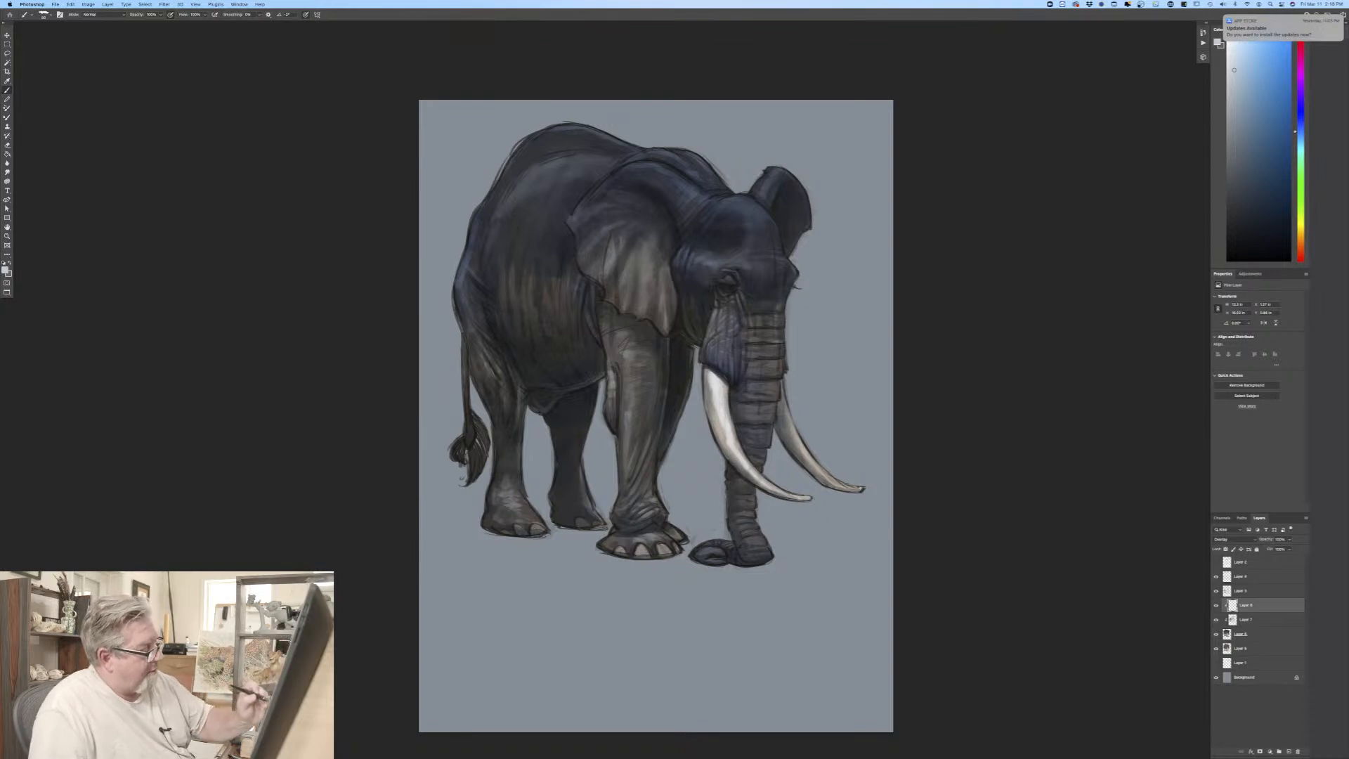
{"action": "left_click_drag", "start_coordinate": [780, 388], "coordinate": [801, 454]}
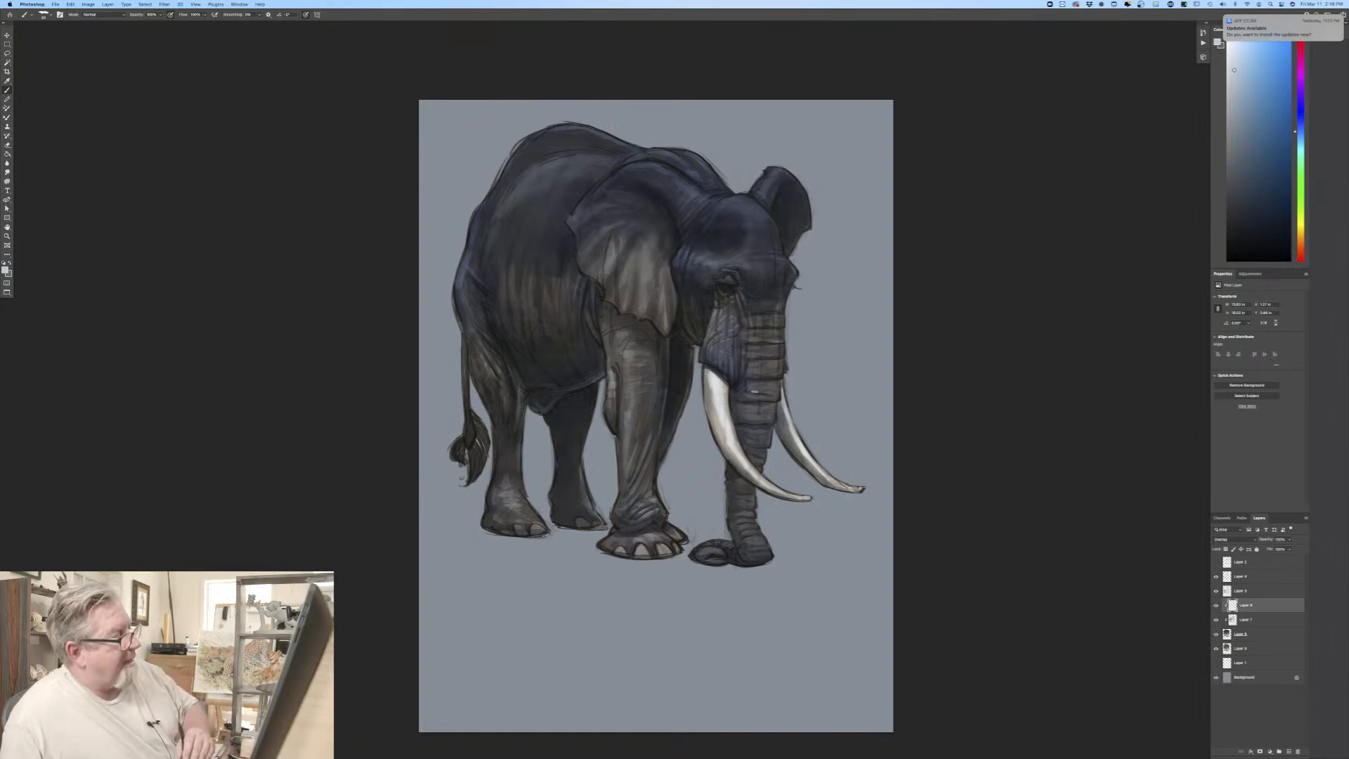
Step: Add a new layer at the top of the stack and choose a lighter grey-blue based on the tone sampled above the eye
{"action": "left_click", "coordinate": [1254, 561]}
{"action": "left_click", "coordinate": [1288, 752]}
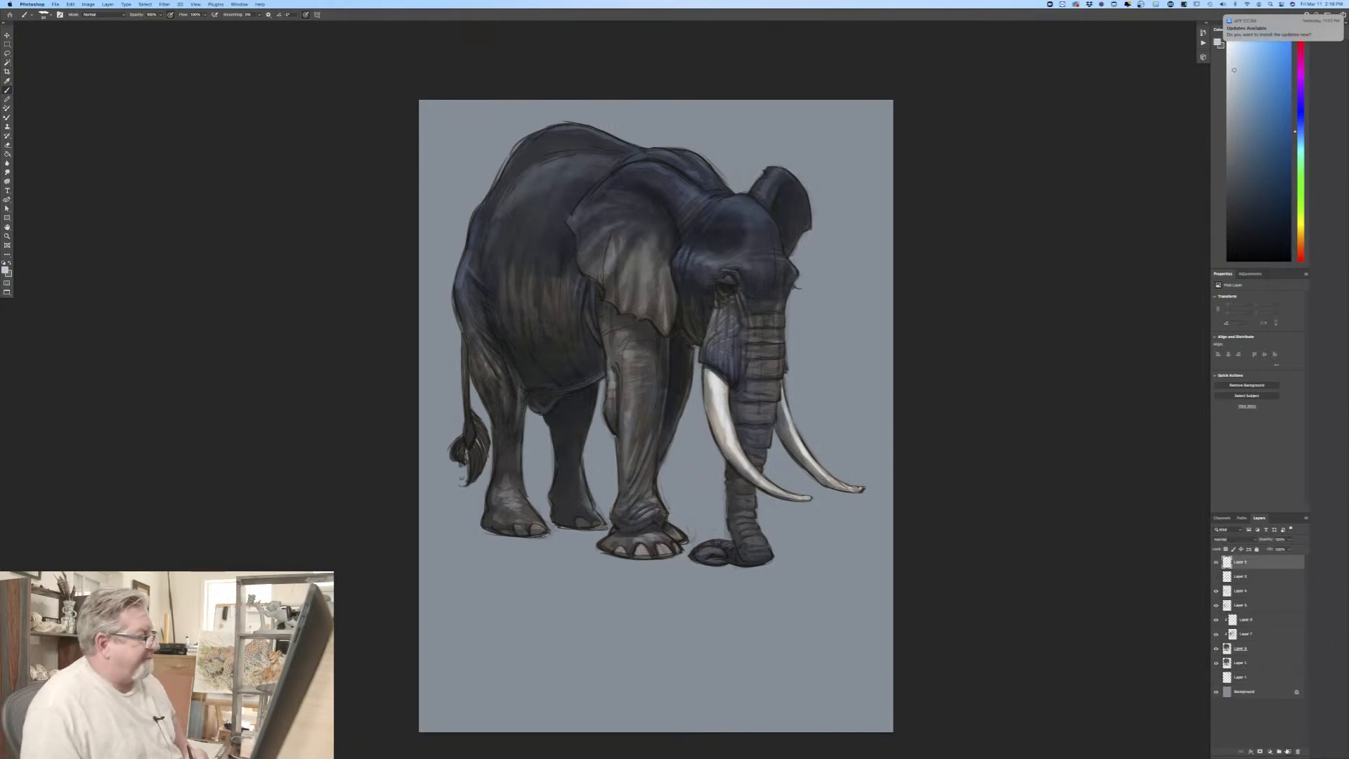
{"action": "key", "text": "super+equal"}
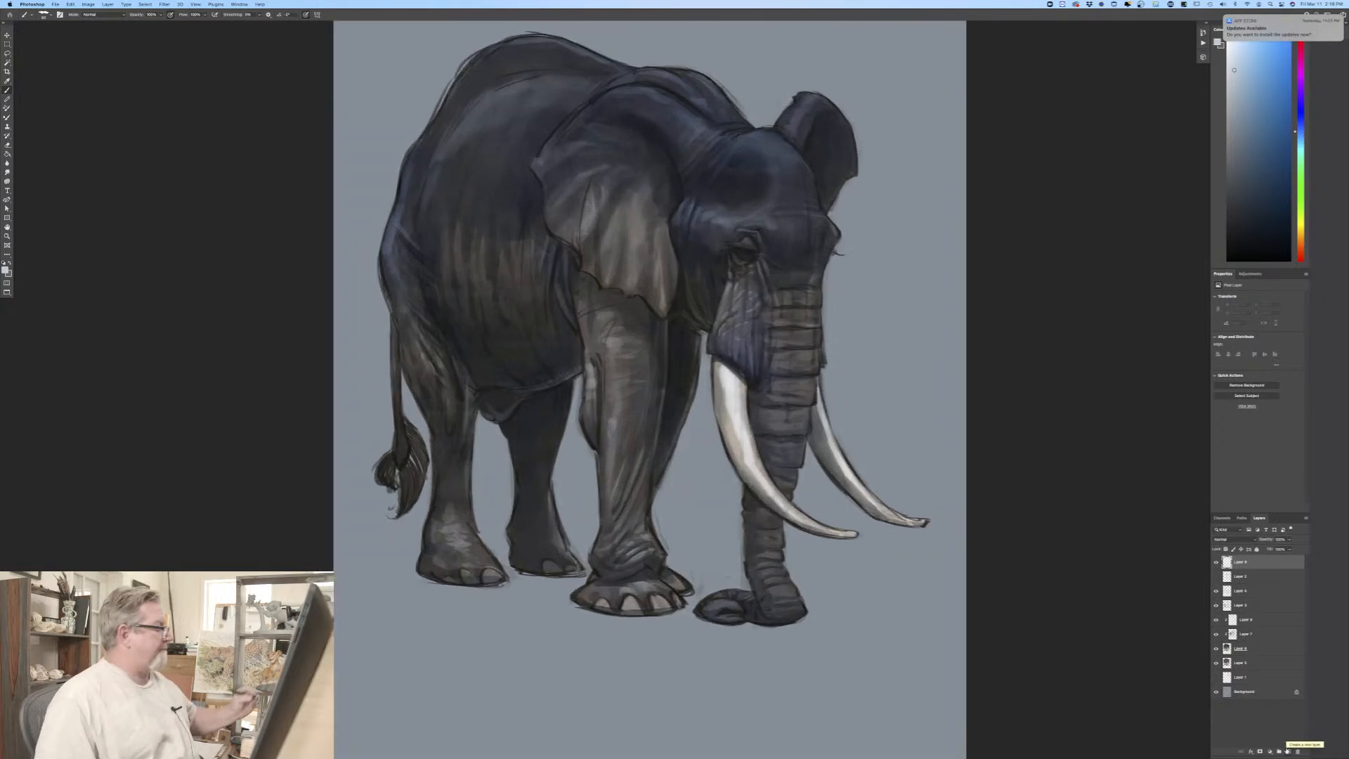
{"action": "left_click", "coordinate": [5, 270]}
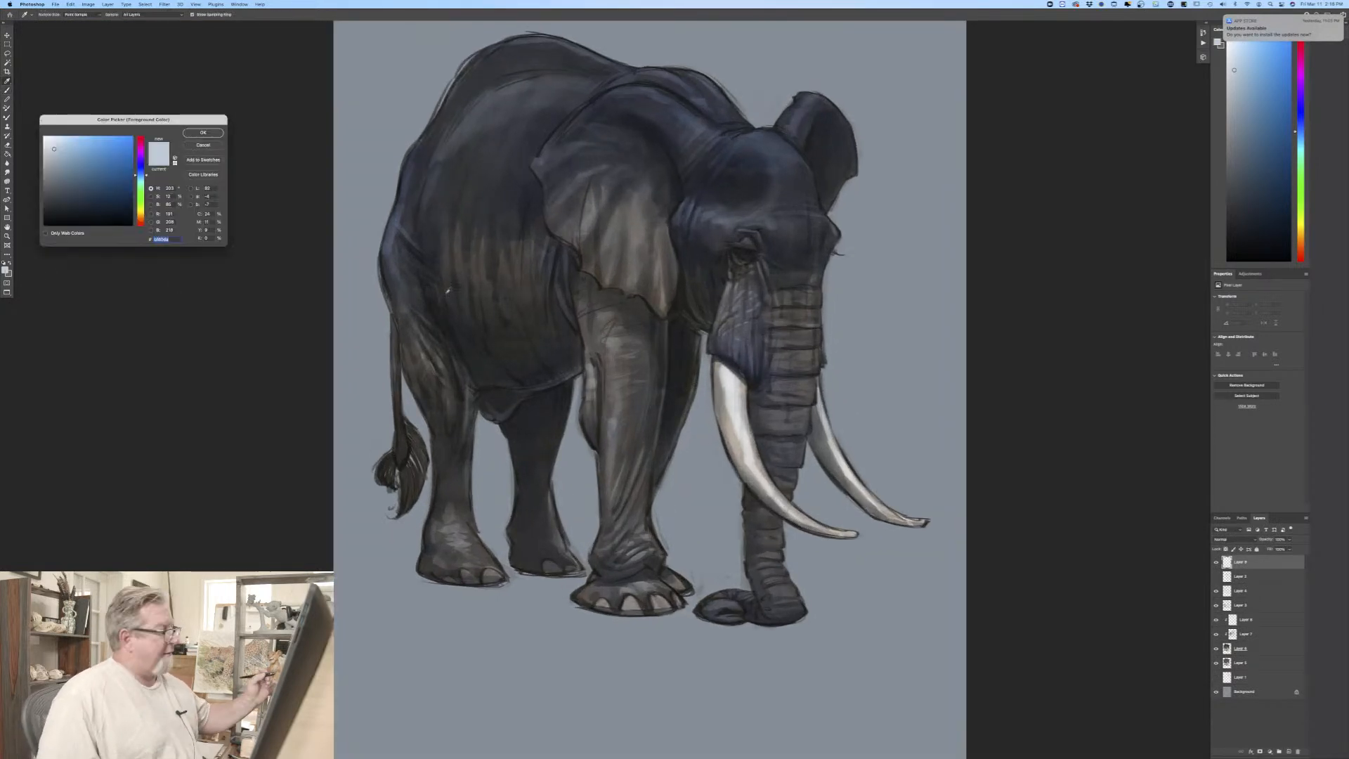
{"action": "left_click", "coordinate": [711, 213]}
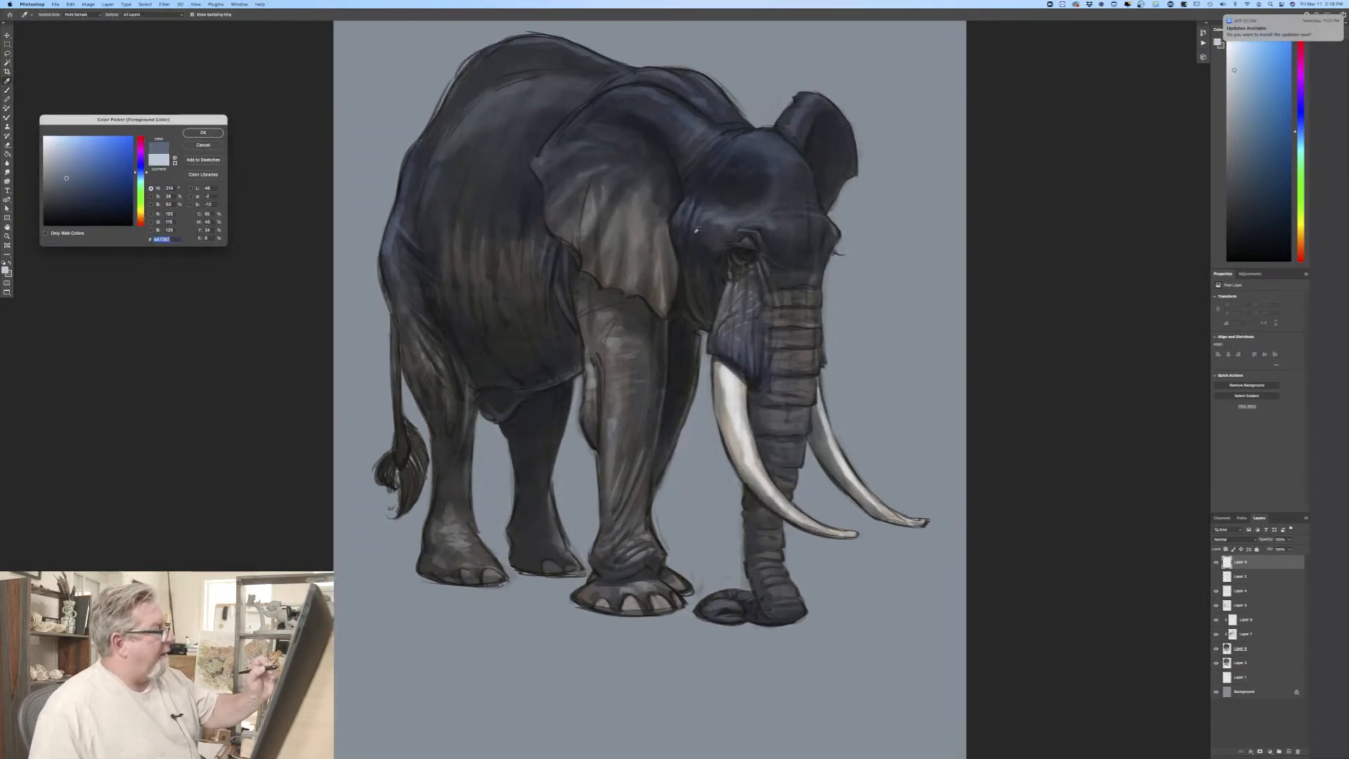
{"action": "left_click", "coordinate": [64, 161]}
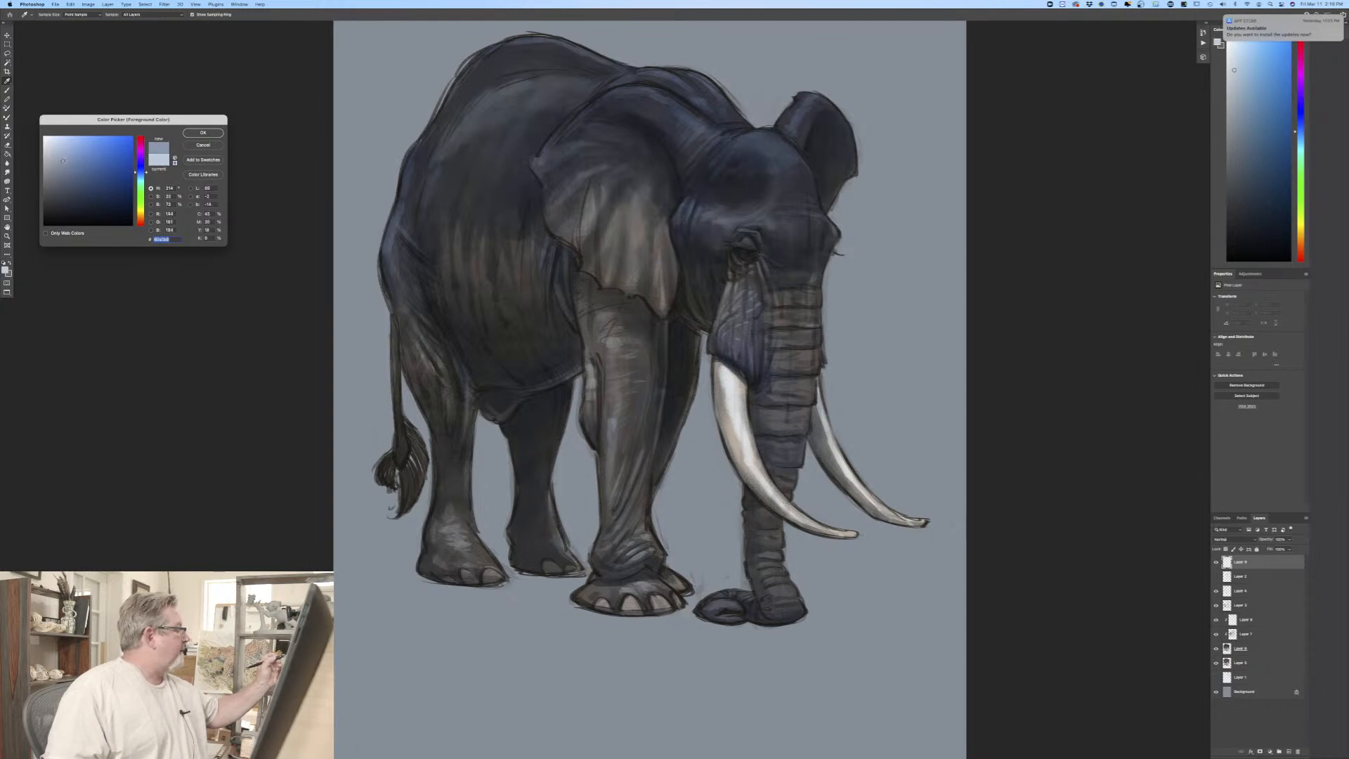
{"action": "left_click", "coordinate": [203, 132]}
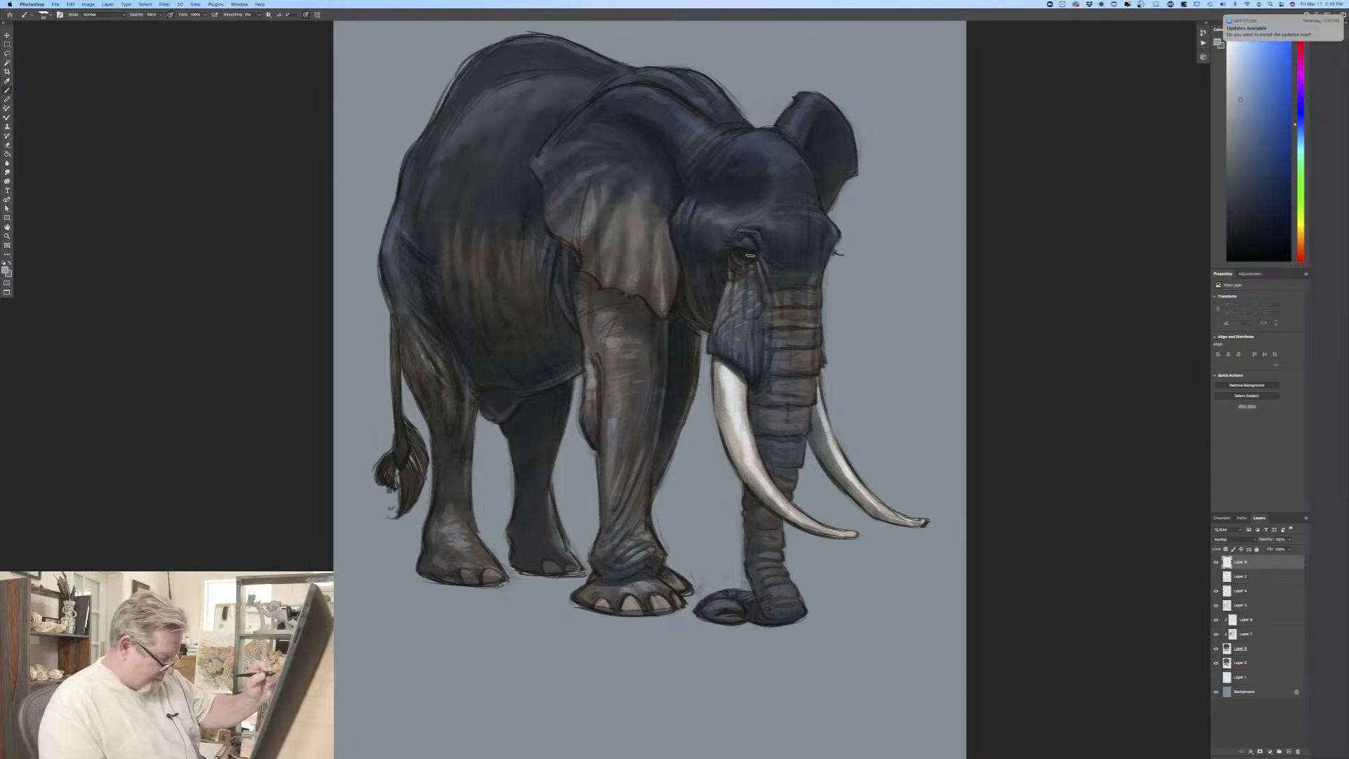
Step: Paint crisp light details around the near eye, the brow and forehead edge, and the folds beside the near ear
{"action": "left_click_drag", "start_coordinate": [301, 351], "coordinate": [175, 393]}
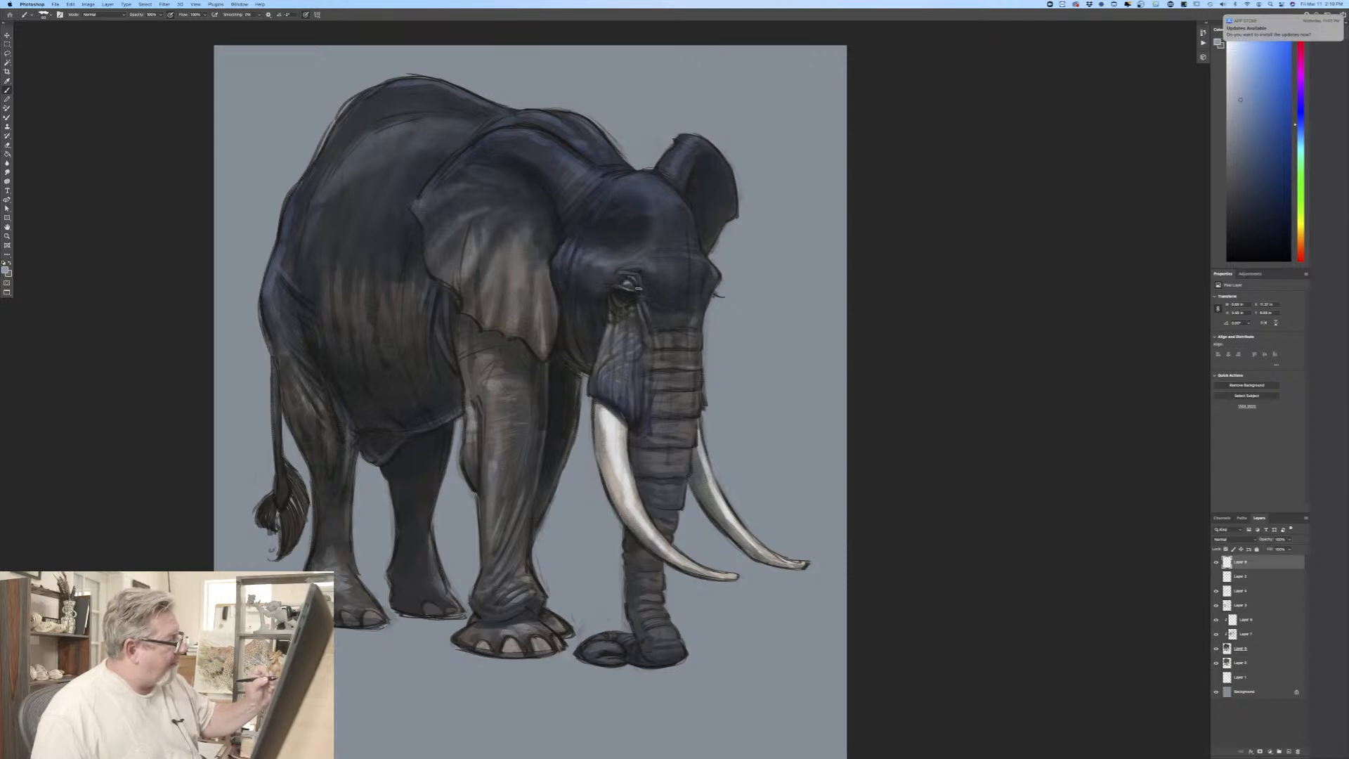
{"action": "left_click_drag", "start_coordinate": [636, 274], "coordinate": [640, 277]}
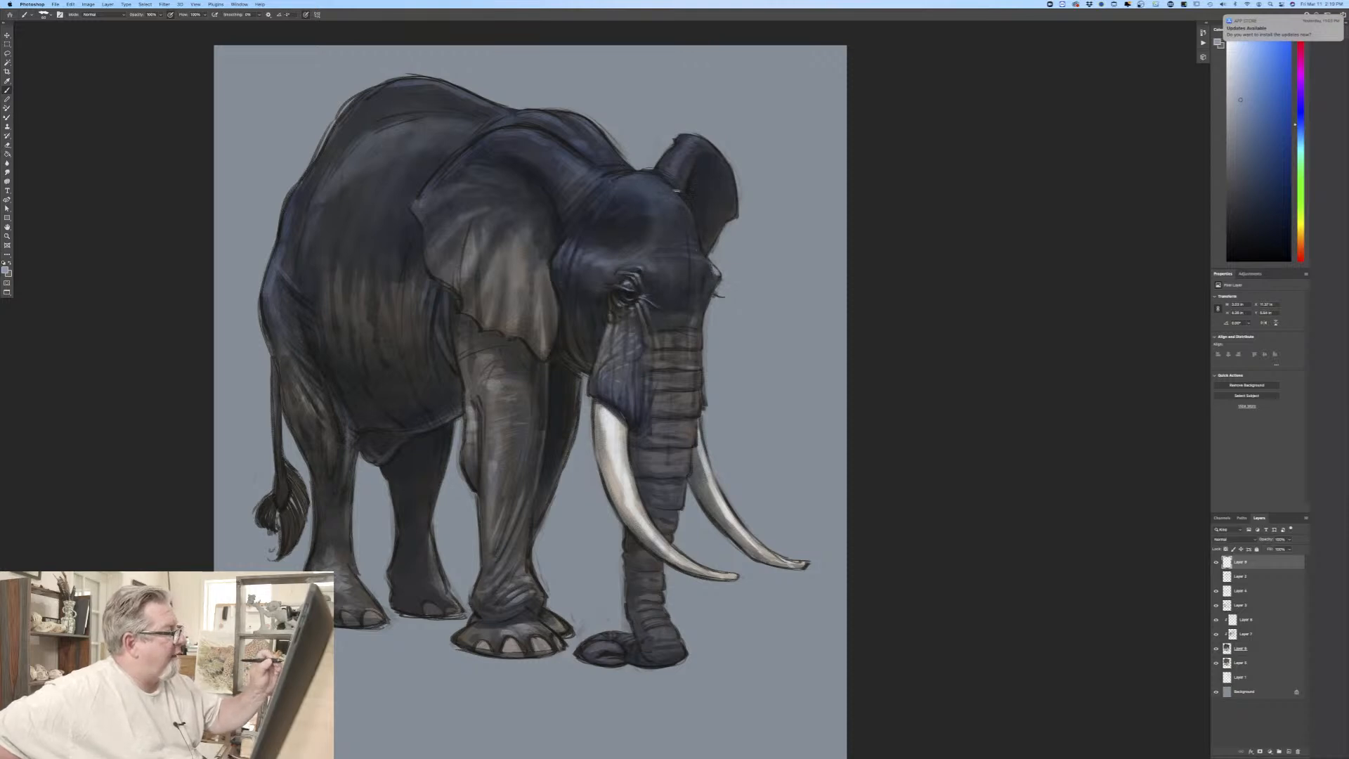
{"action": "mouse_move", "coordinate": [688, 205]}
{"action": "left_mouse_down"}
{"action": "mouse_move", "coordinate": [633, 171]}
{"action": "mouse_move", "coordinate": [660, 181]}
{"action": "left_mouse_up"}
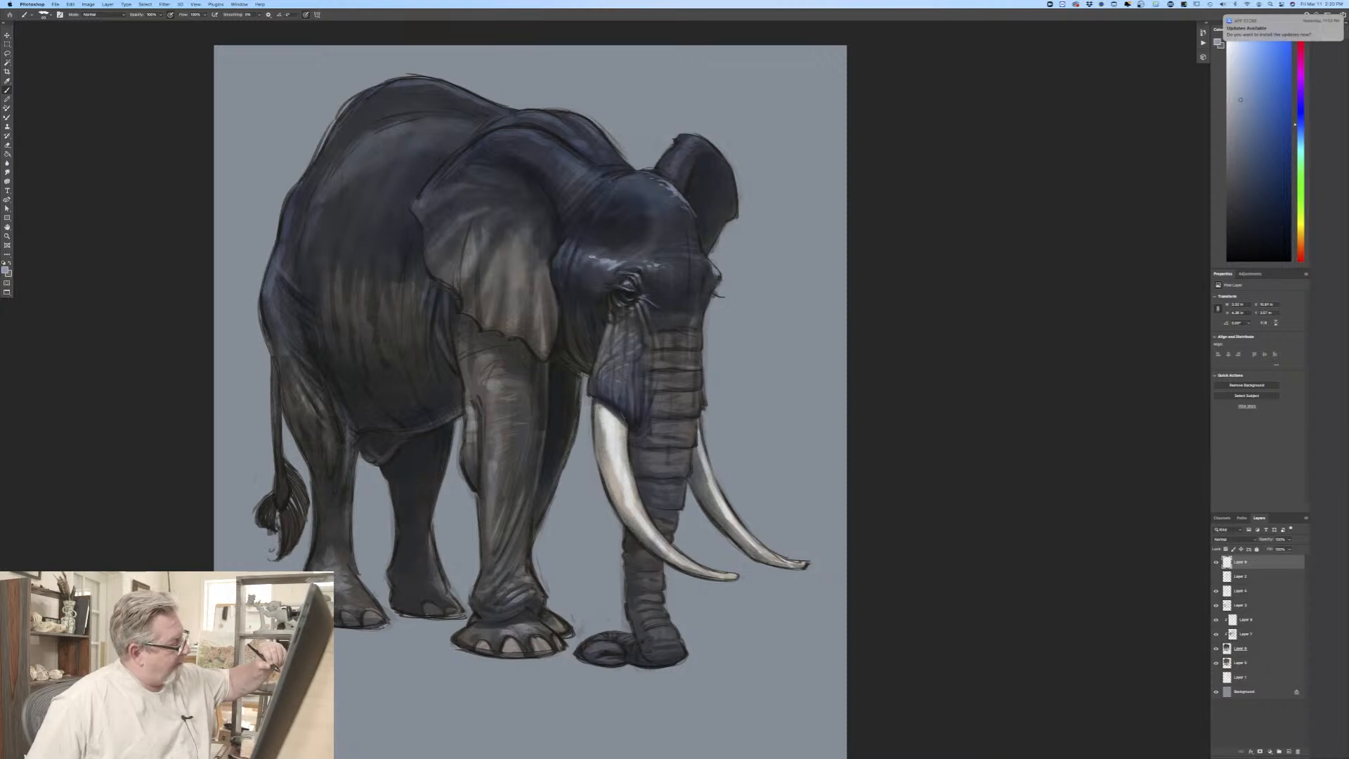
{"action": "left_click_drag", "start_coordinate": [582, 258], "coordinate": [595, 263]}
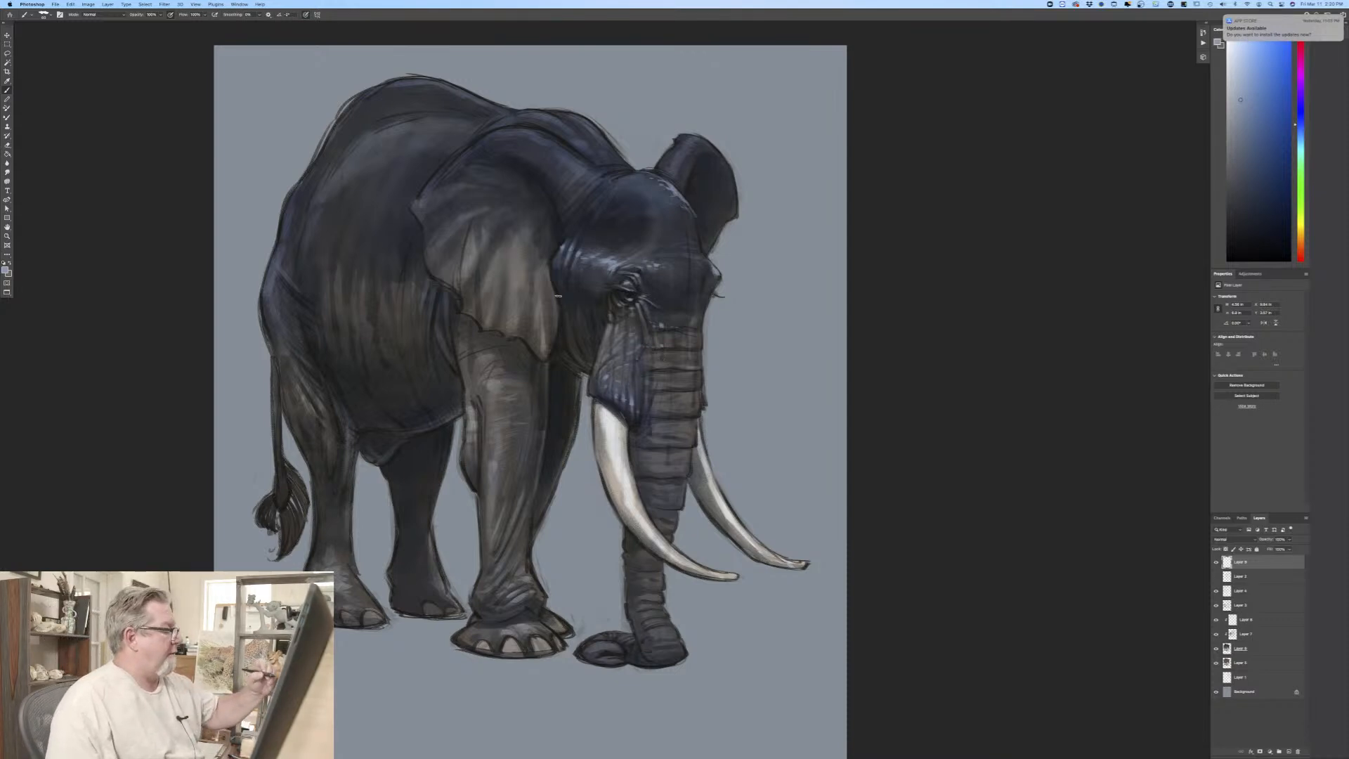
Step: Choose a dark, desaturated blue-grey as the painting colour, starting from a sample of the cheek behind the eye
{"action": "left_click", "coordinate": [8, 268]}
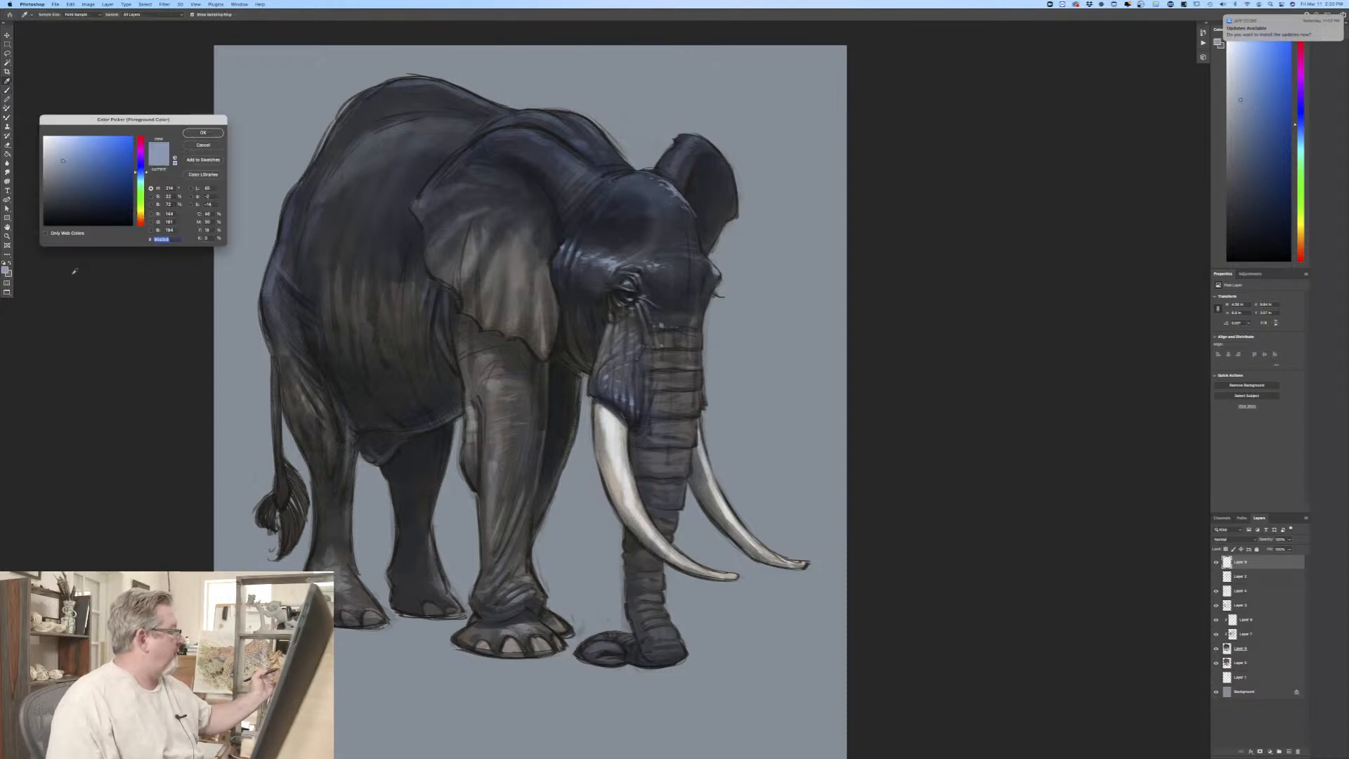
{"action": "left_click", "coordinate": [590, 313]}
{"action": "left_click", "coordinate": [55, 197]}
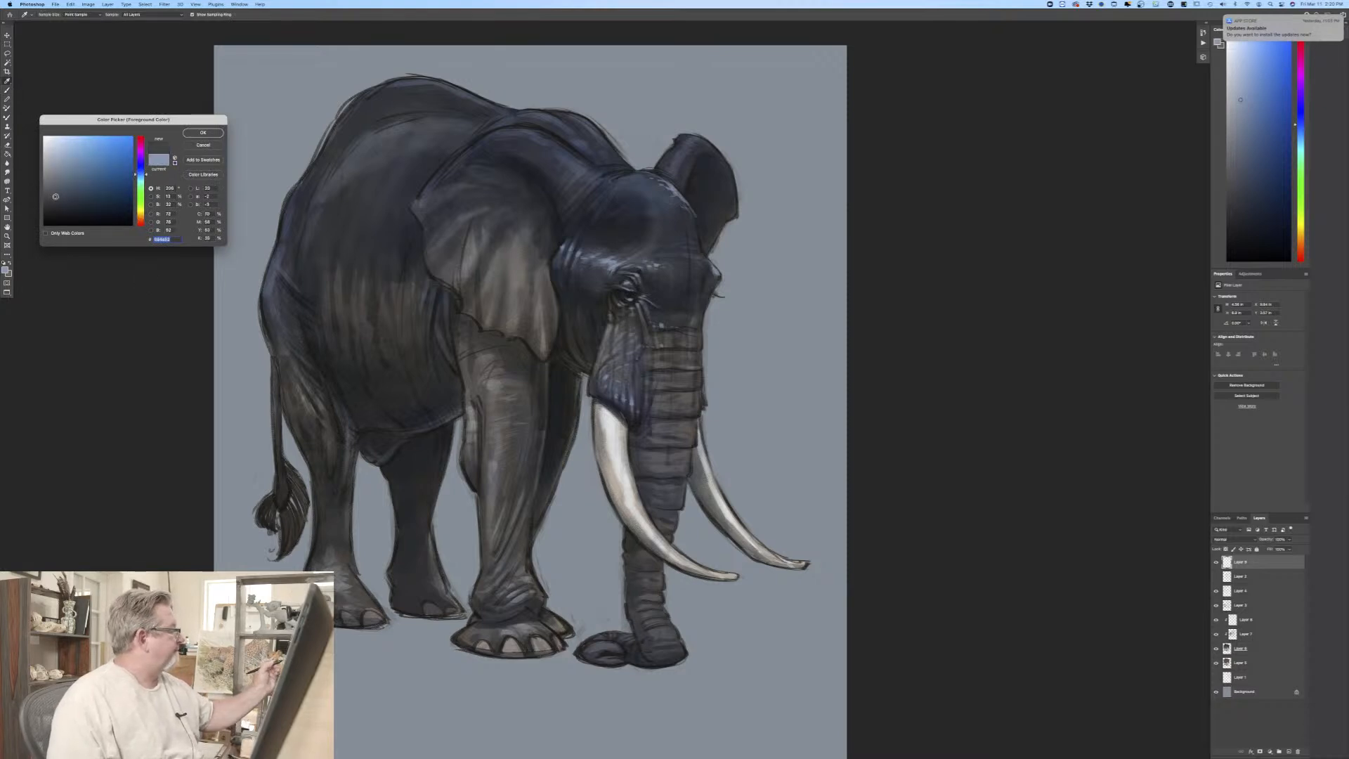
{"action": "left_click", "coordinate": [199, 133]}
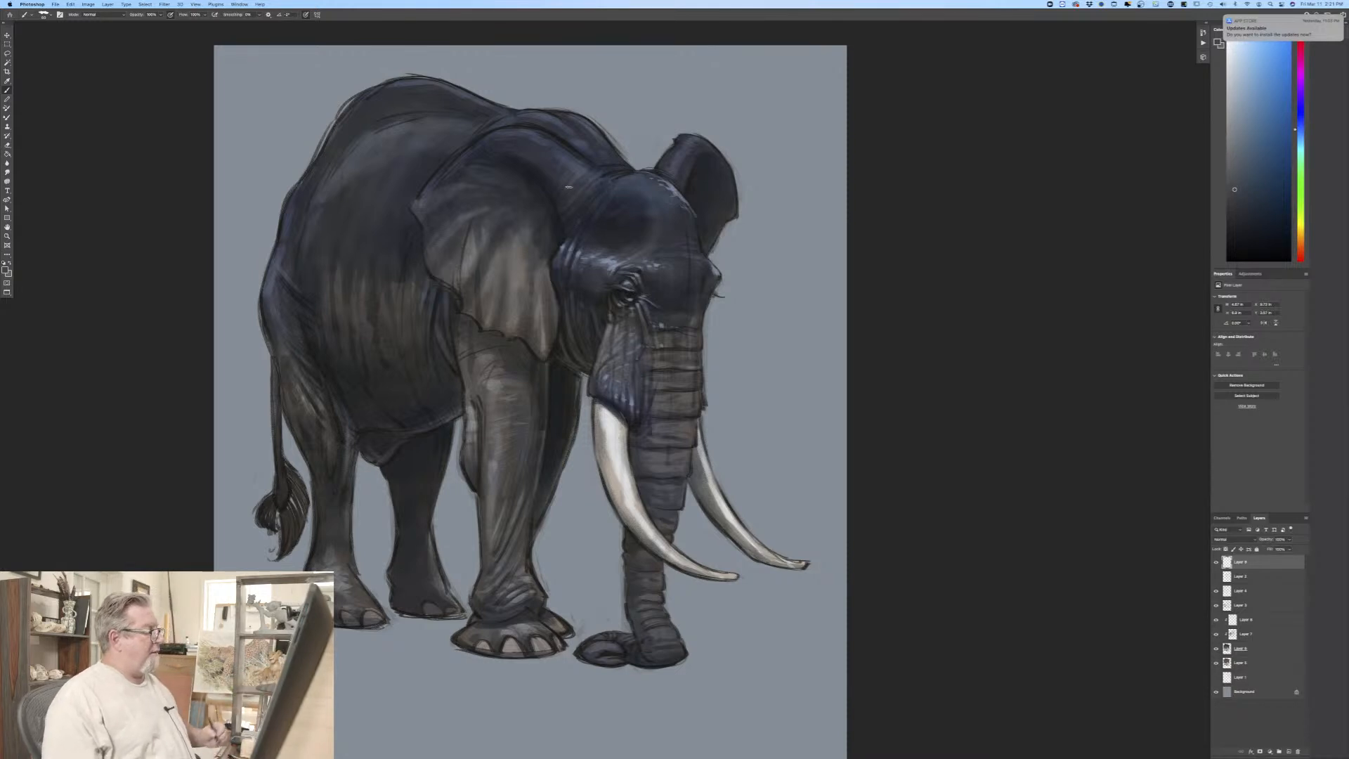
Step: Sample the dark tone beneath the near ear, shift it to near-black, and paint the shadow across the top of the near front leg
{"action": "left_click", "coordinate": [6, 269]}
{"action": "left_click", "coordinate": [520, 362]}
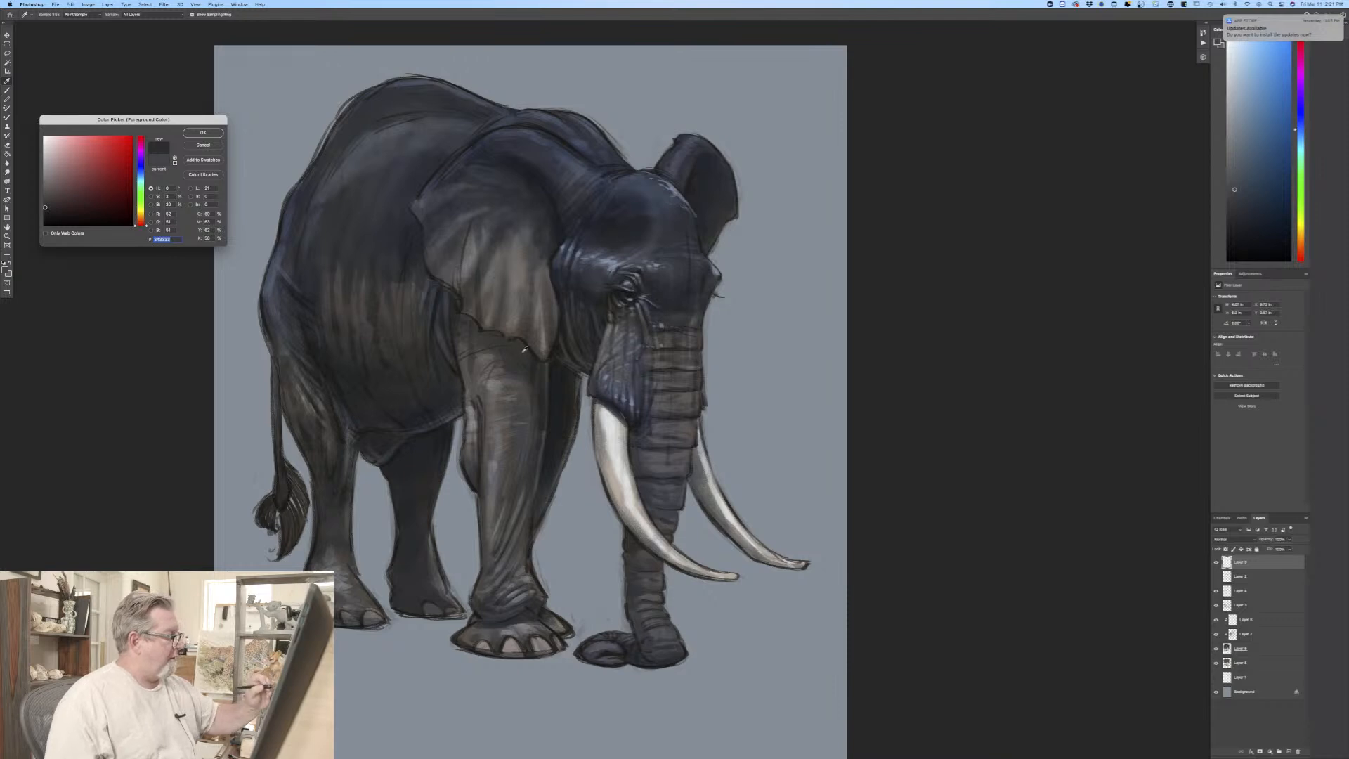
{"action": "left_click", "coordinate": [524, 350]}
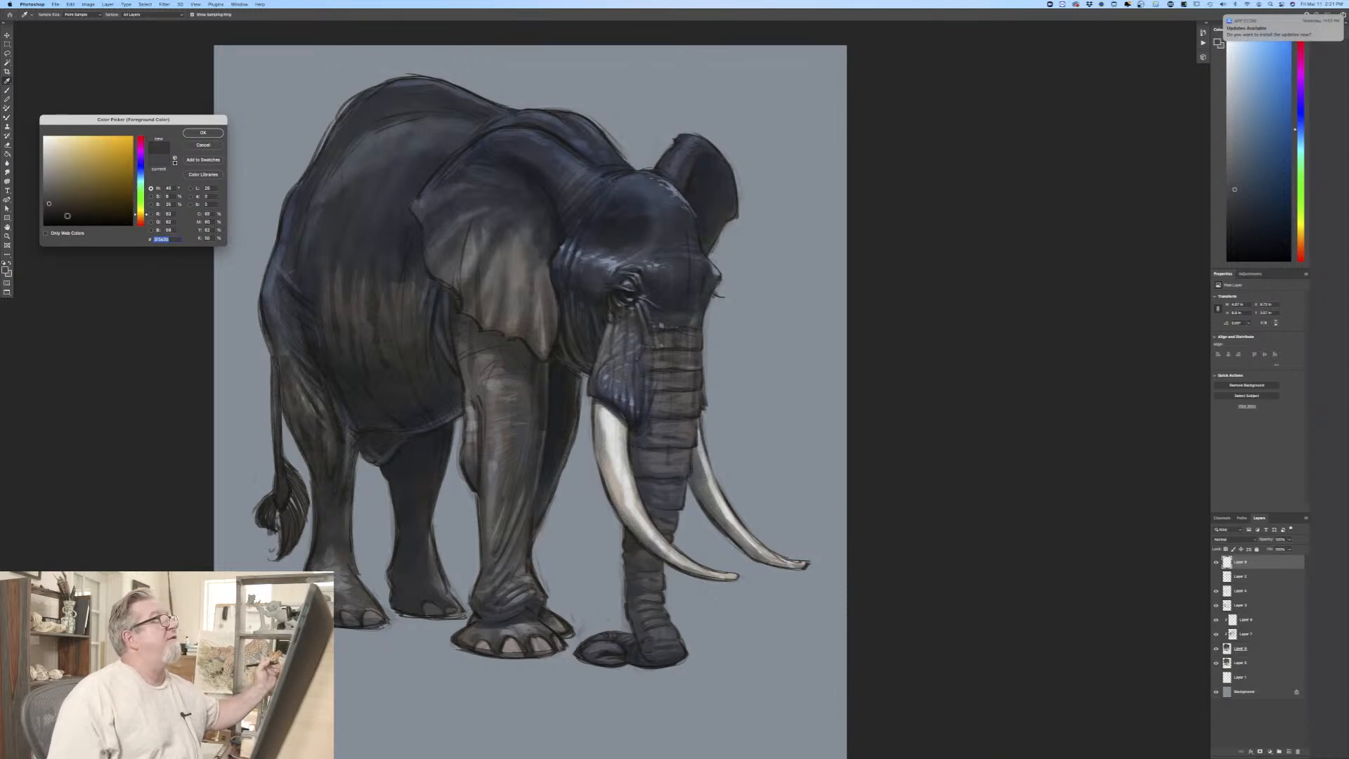
{"action": "left_click_drag", "start_coordinate": [58, 215], "coordinate": [50, 211]}
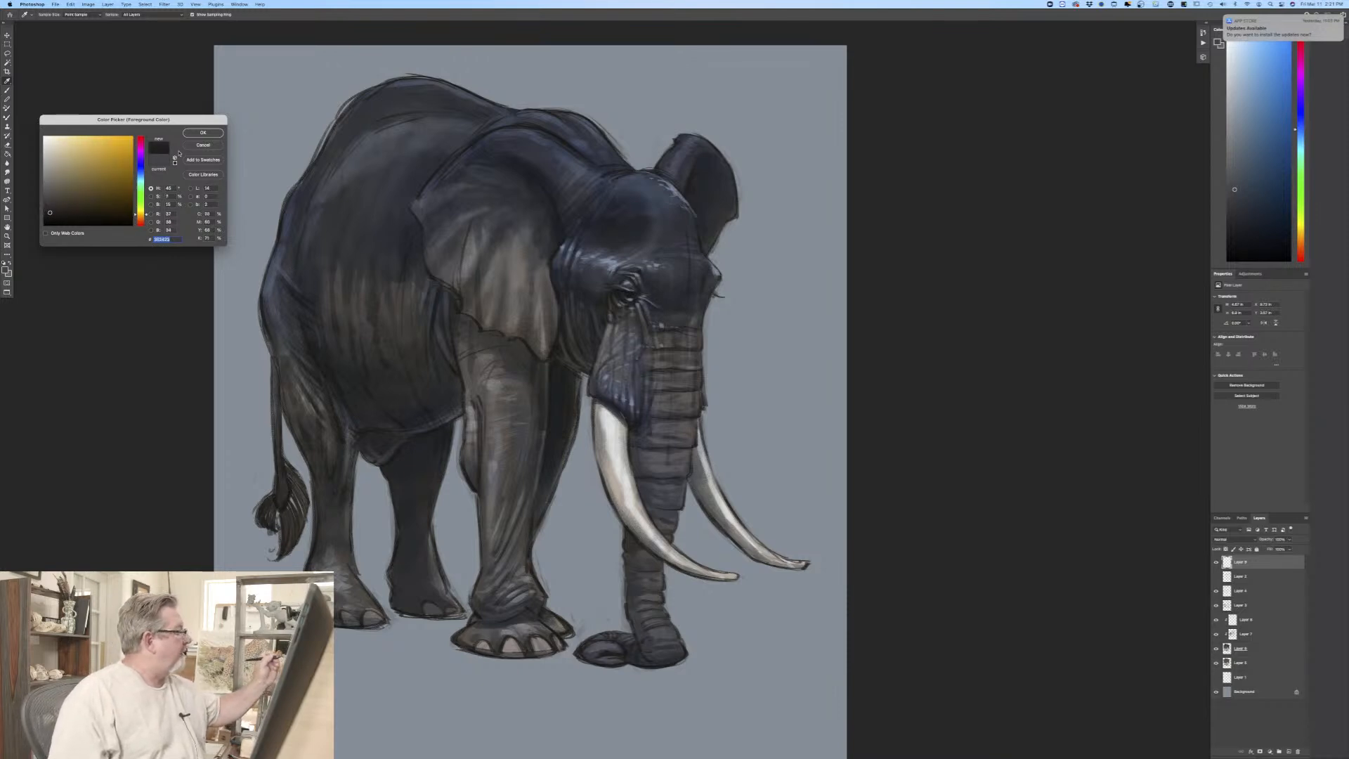
{"action": "left_click", "coordinate": [203, 132]}
{"action": "key", "text": "b"}
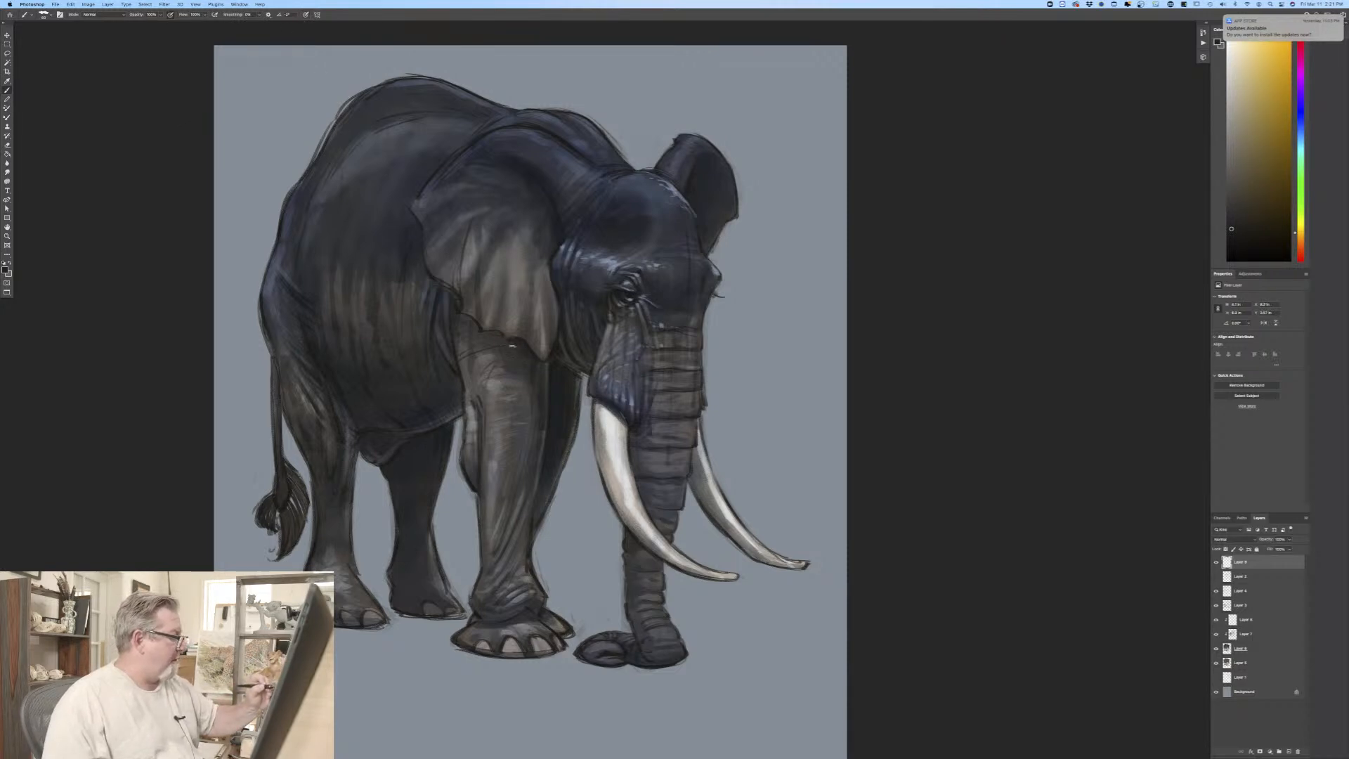
{"action": "mouse_move", "coordinate": [481, 338]}
{"action": "left_mouse_down"}
{"action": "mouse_move", "coordinate": [506, 343]}
{"action": "mouse_move", "coordinate": [491, 343]}
{"action": "left_mouse_up"}
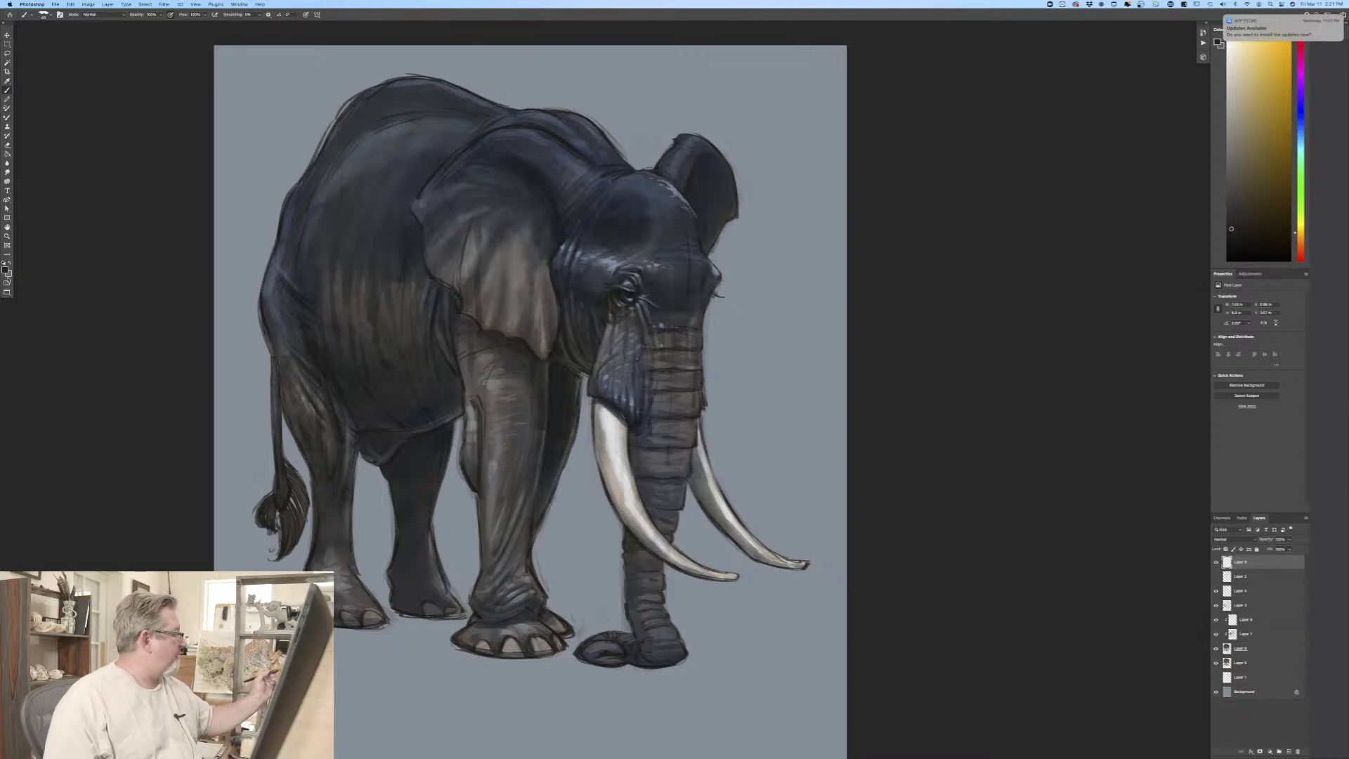
Step: Sample the belly's dark grey, lighten it slightly, and paint along the edge between the two front legs
{"action": "left_click", "coordinate": [6, 271]}
{"action": "left_click", "coordinate": [386, 385]}
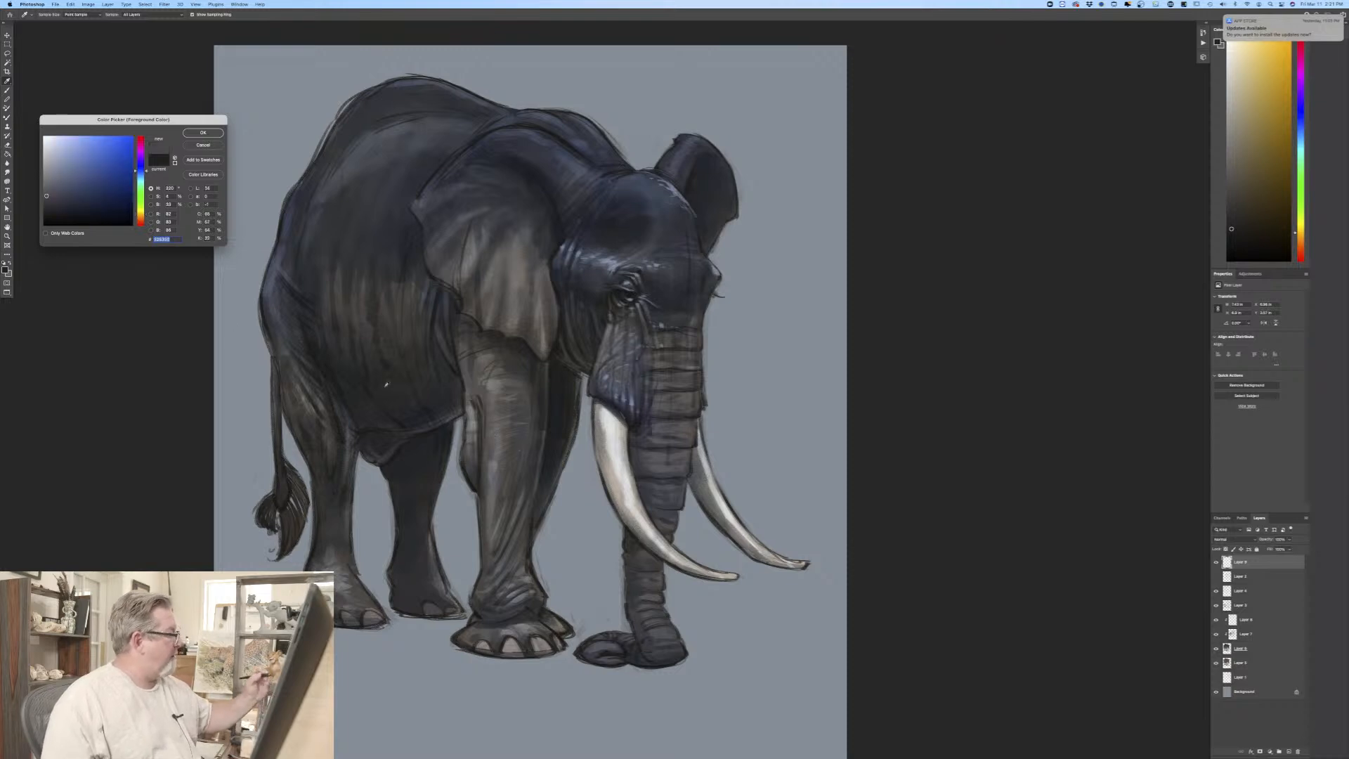
{"action": "left_click", "coordinate": [49, 187]}
{"action": "left_click", "coordinate": [203, 133]}
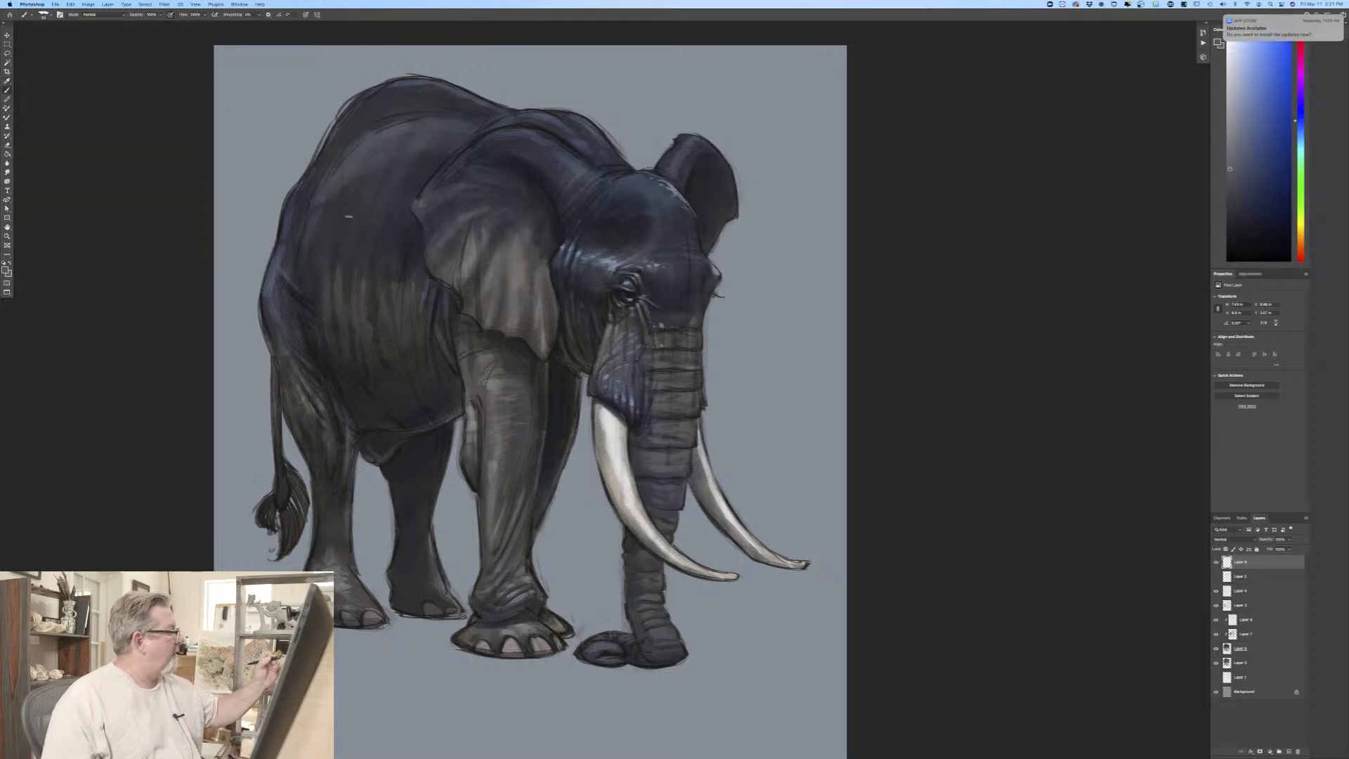
{"action": "left_click_drag", "start_coordinate": [547, 365], "coordinate": [542, 438]}
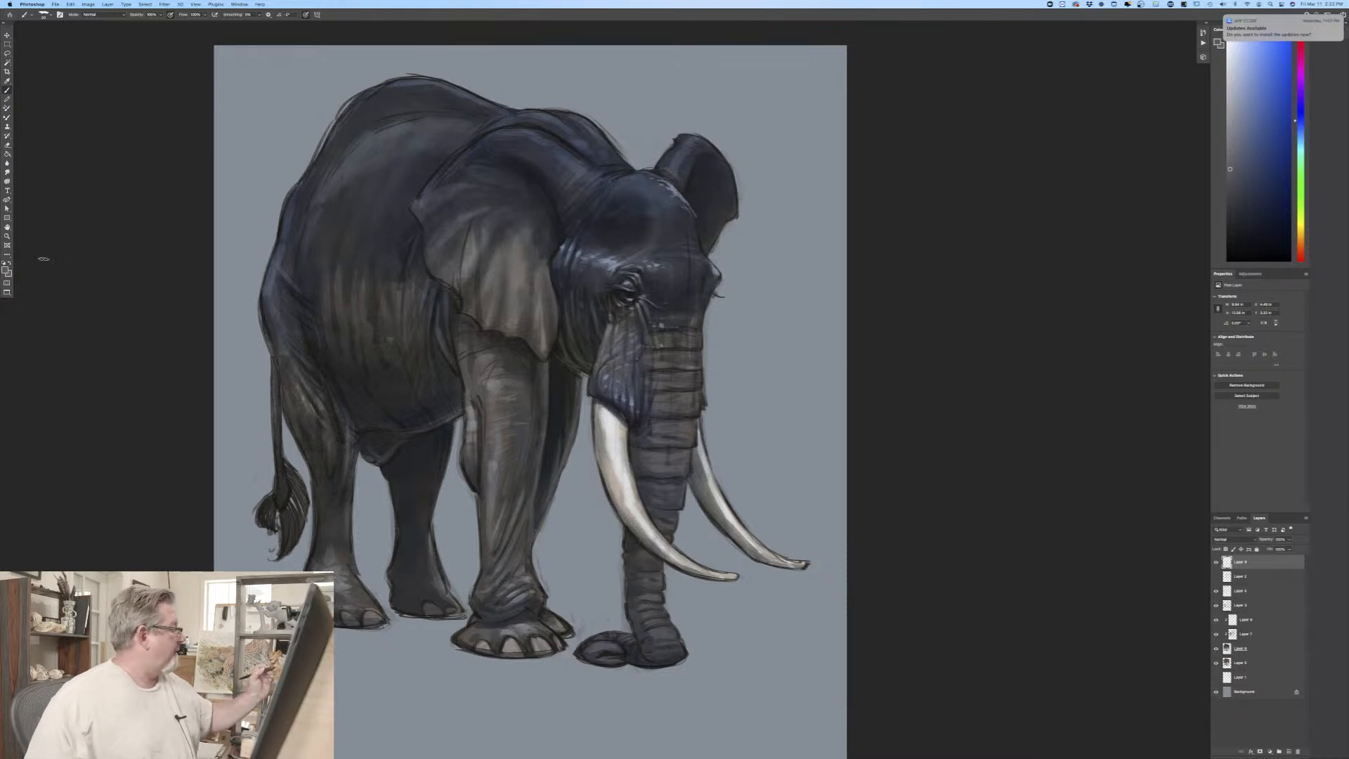
Step: With light grey-blue sampled from the brow, highlight the neck ridge, the upper edges of both ears and the near front leg's upper wrinkles
{"action": "left_click", "coordinate": [8, 269]}
{"action": "left_click", "coordinate": [606, 263]}
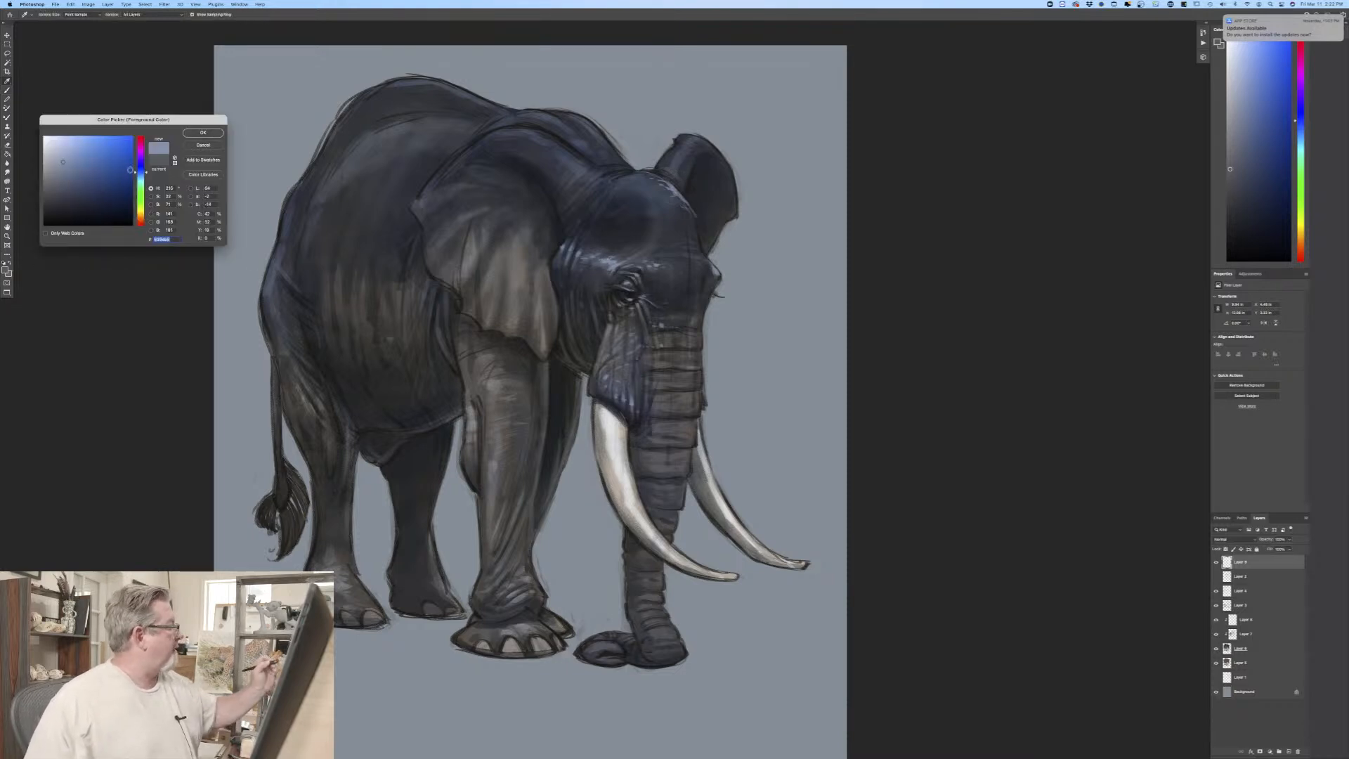
{"action": "left_click", "coordinate": [202, 134]}
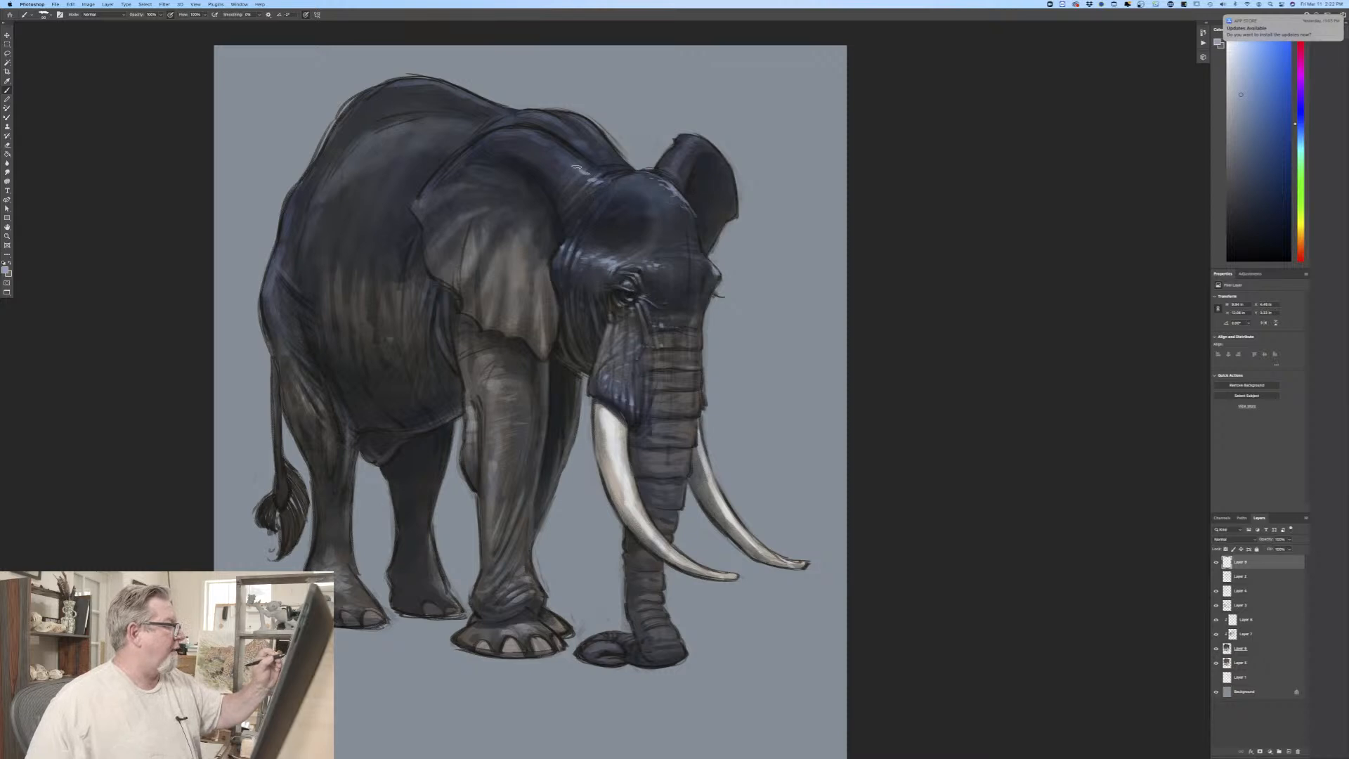
{"action": "left_click_drag", "start_coordinate": [576, 168], "coordinate": [520, 134]}
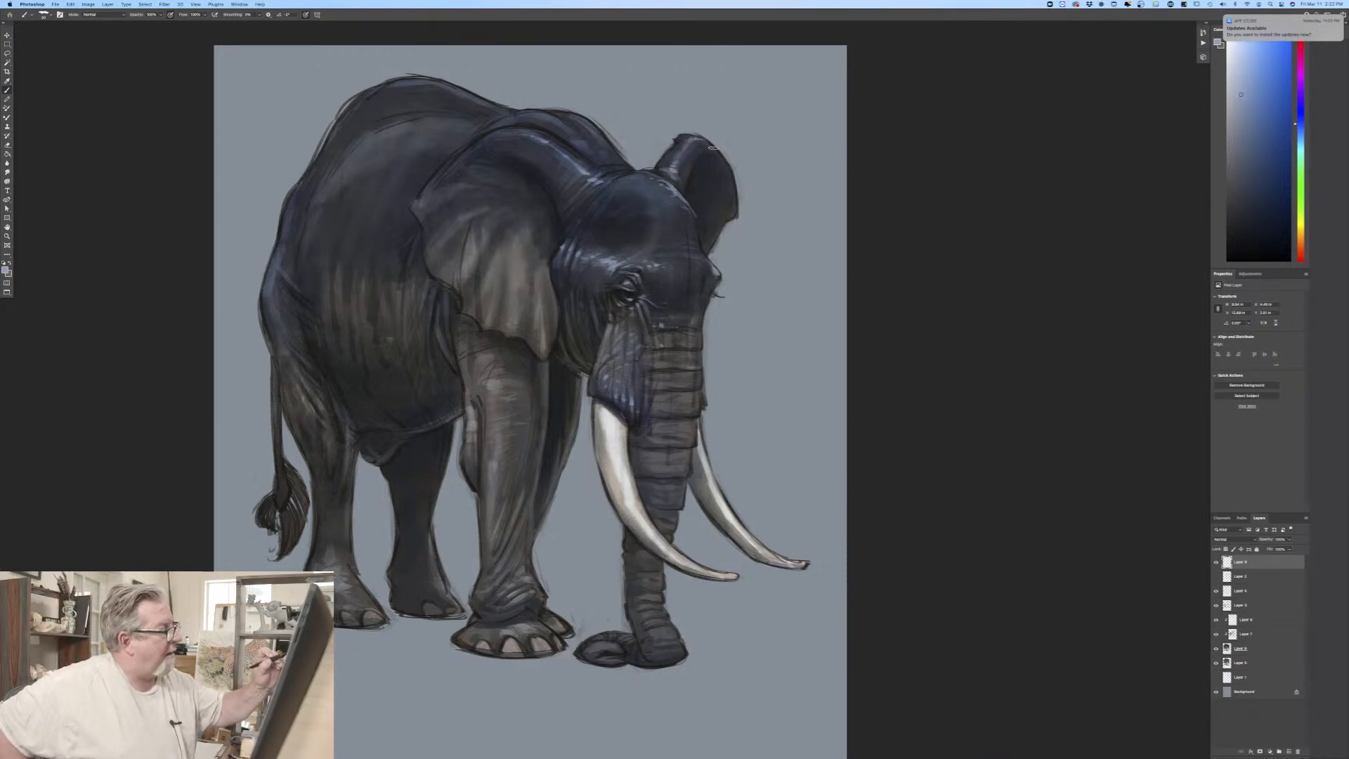
{"action": "left_click_drag", "start_coordinate": [687, 136], "coordinate": [711, 145]}
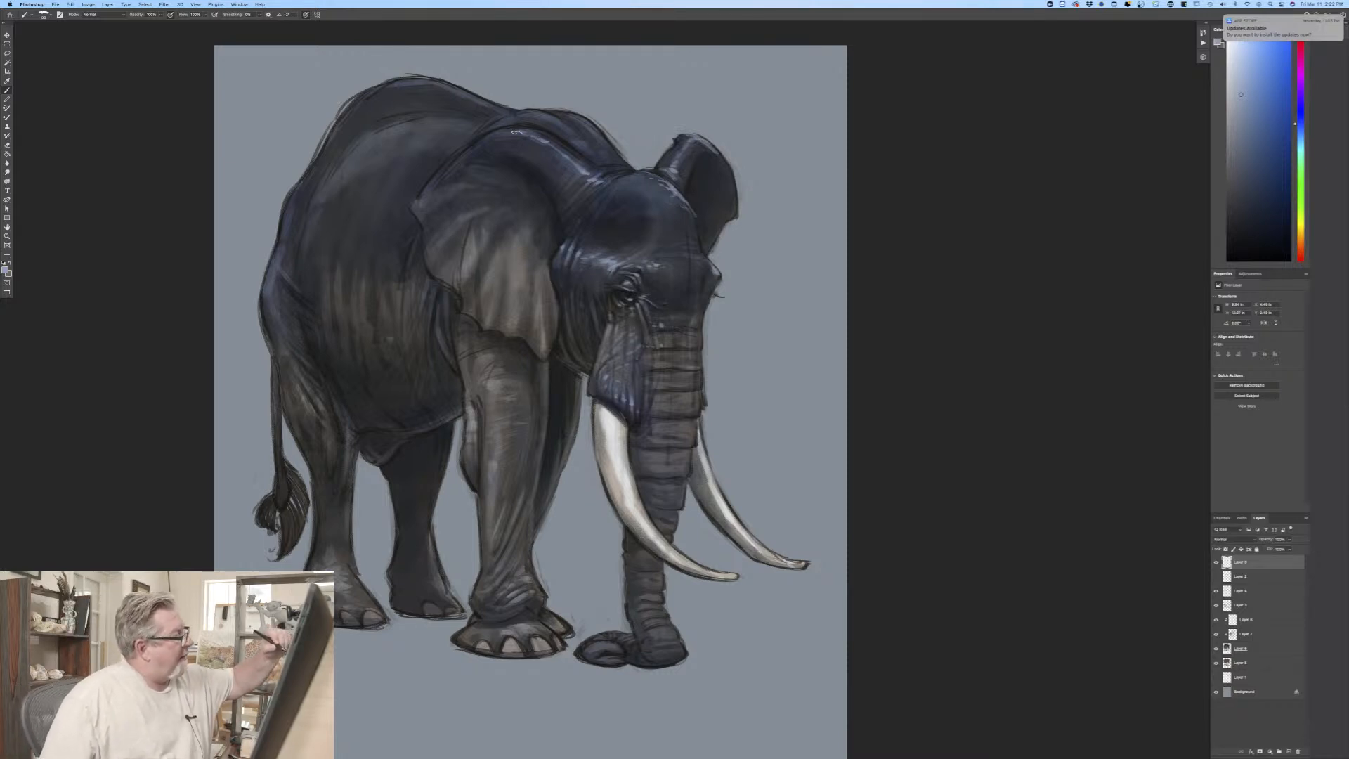
{"action": "mouse_move", "coordinate": [517, 131]}
{"action": "left_mouse_down"}
{"action": "mouse_move", "coordinate": [451, 159]}
{"action": "mouse_move", "coordinate": [416, 216]}
{"action": "left_mouse_up"}
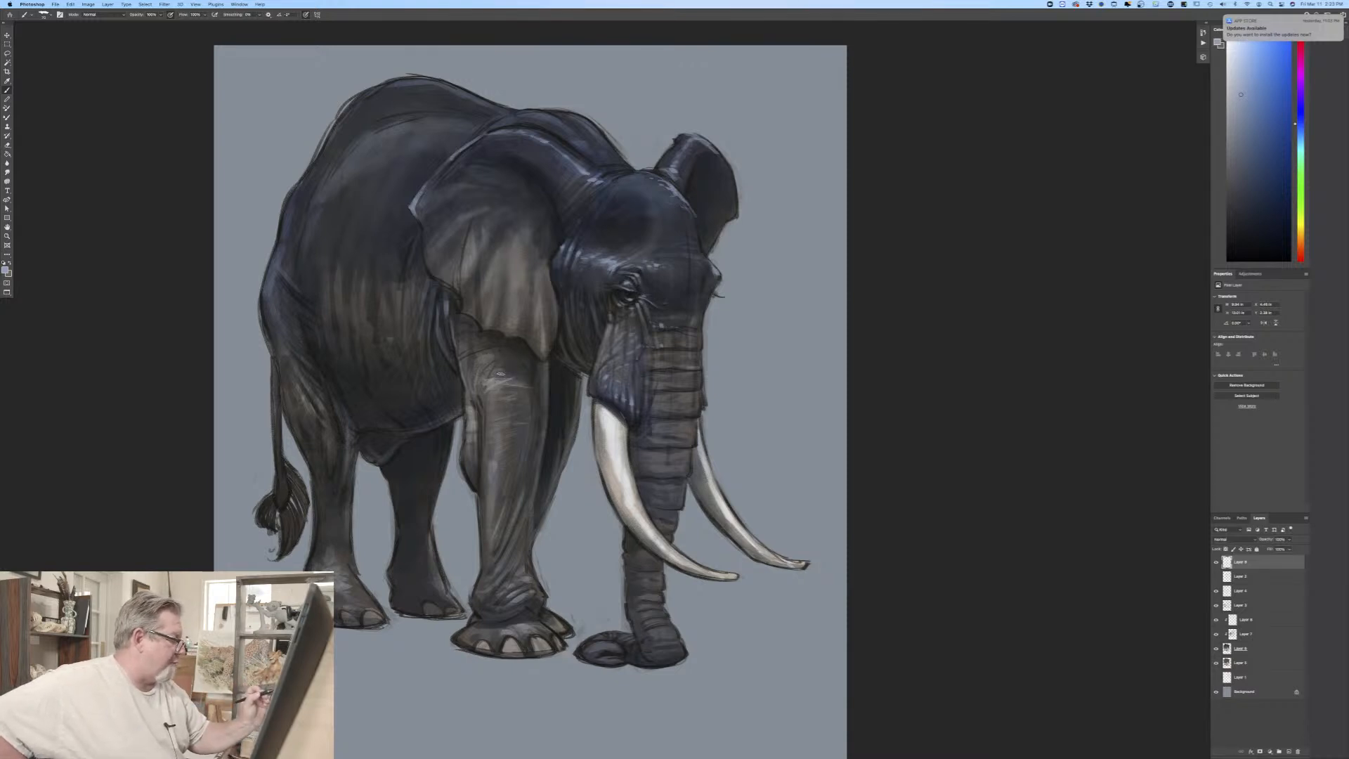
{"action": "left_click_drag", "start_coordinate": [485, 375], "coordinate": [477, 364]}
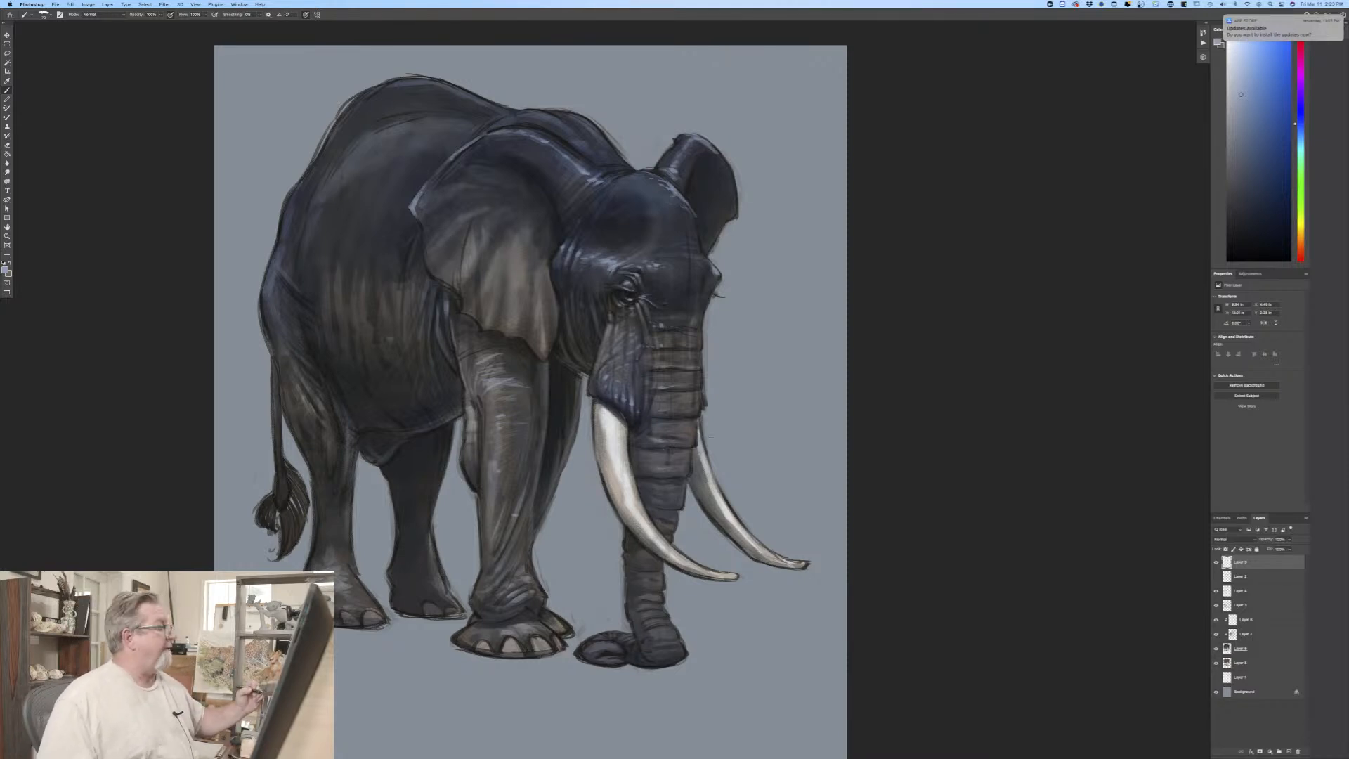
Step: Choose a neutral mid-grey, enlarge the brush, and paint over the fold where the flank meets the hind leg
{"action": "left_click", "coordinate": [5, 271]}
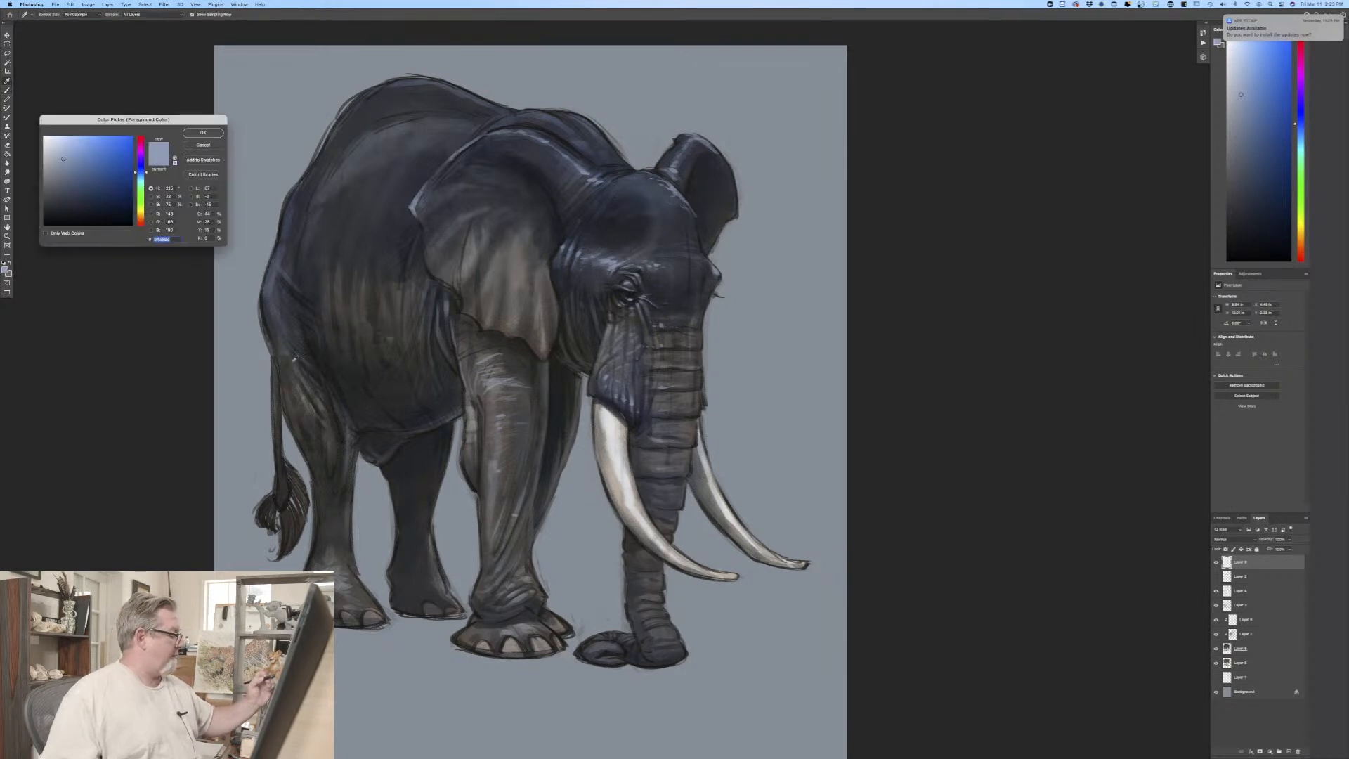
{"action": "left_click", "coordinate": [344, 384]}
{"action": "left_click", "coordinate": [47, 187]}
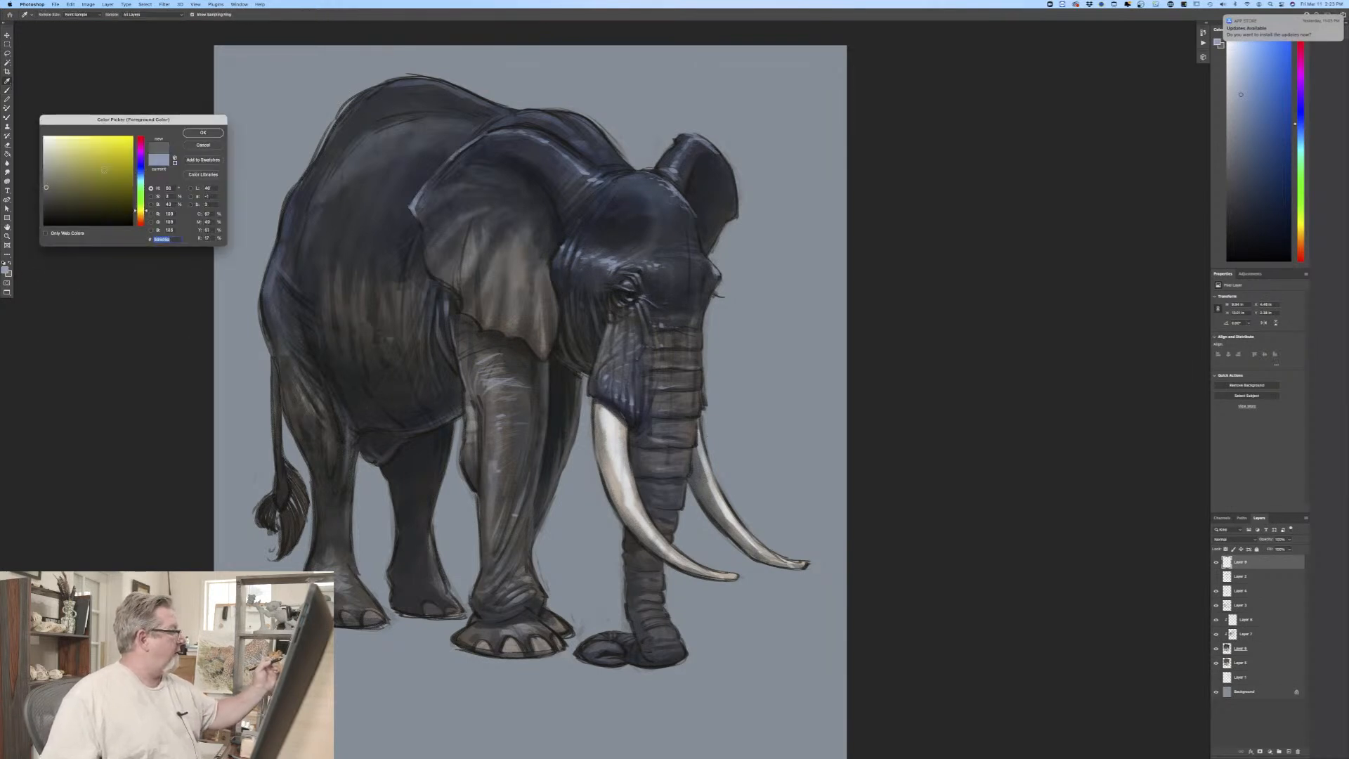
{"action": "key", "text": "Return"}
{"action": "key", "text": "b"}
{"action": "key", "text": "bracketright"}
{"action": "key", "text": "bracketright"}
{"action": "key", "text": "bracketright"}
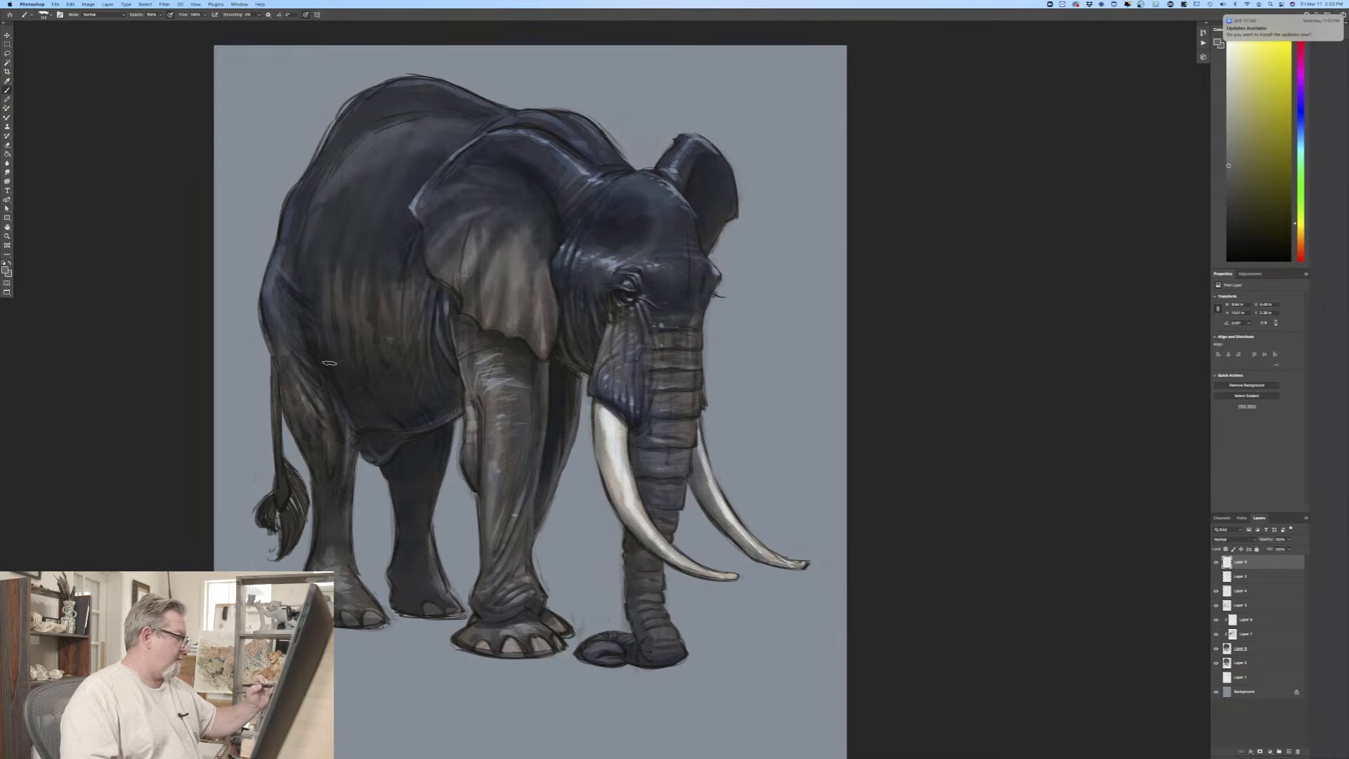
{"action": "left_click_drag", "start_coordinate": [326, 350], "coordinate": [331, 361]}
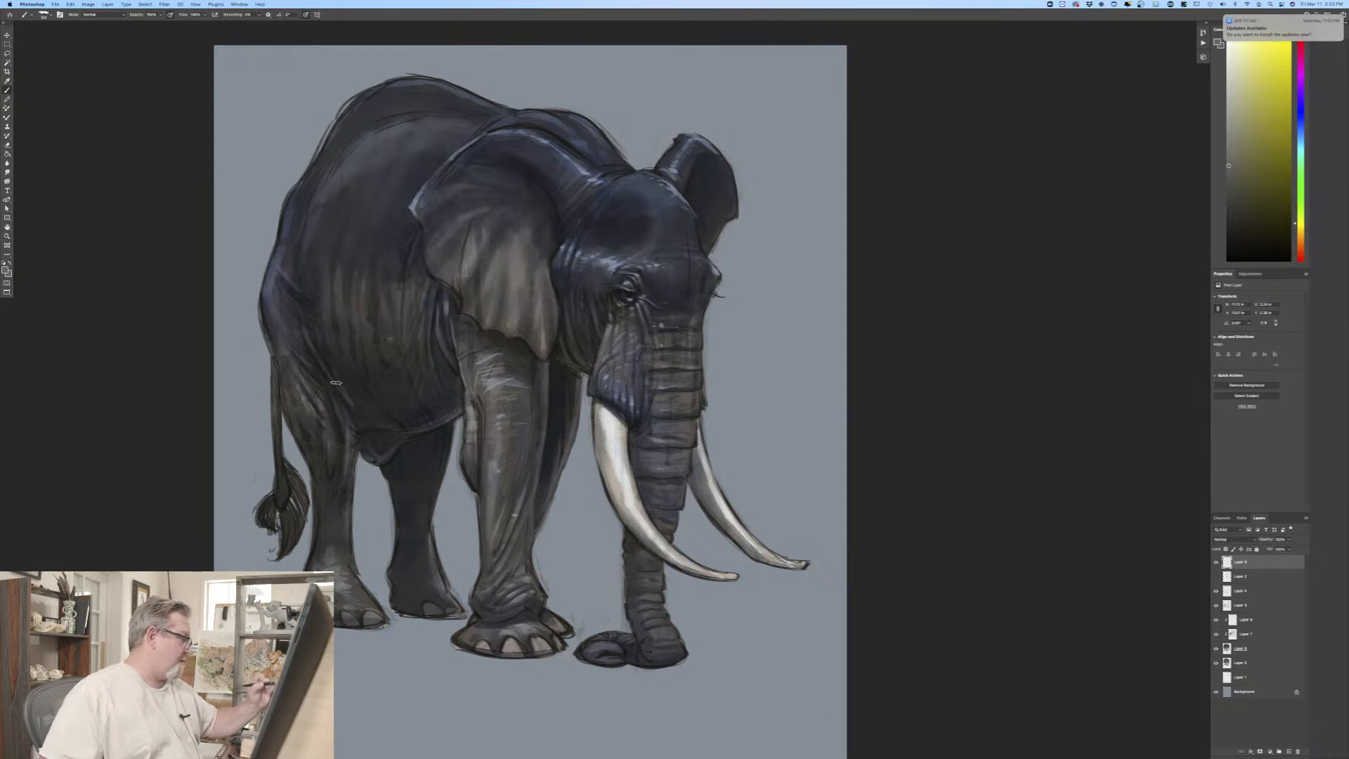
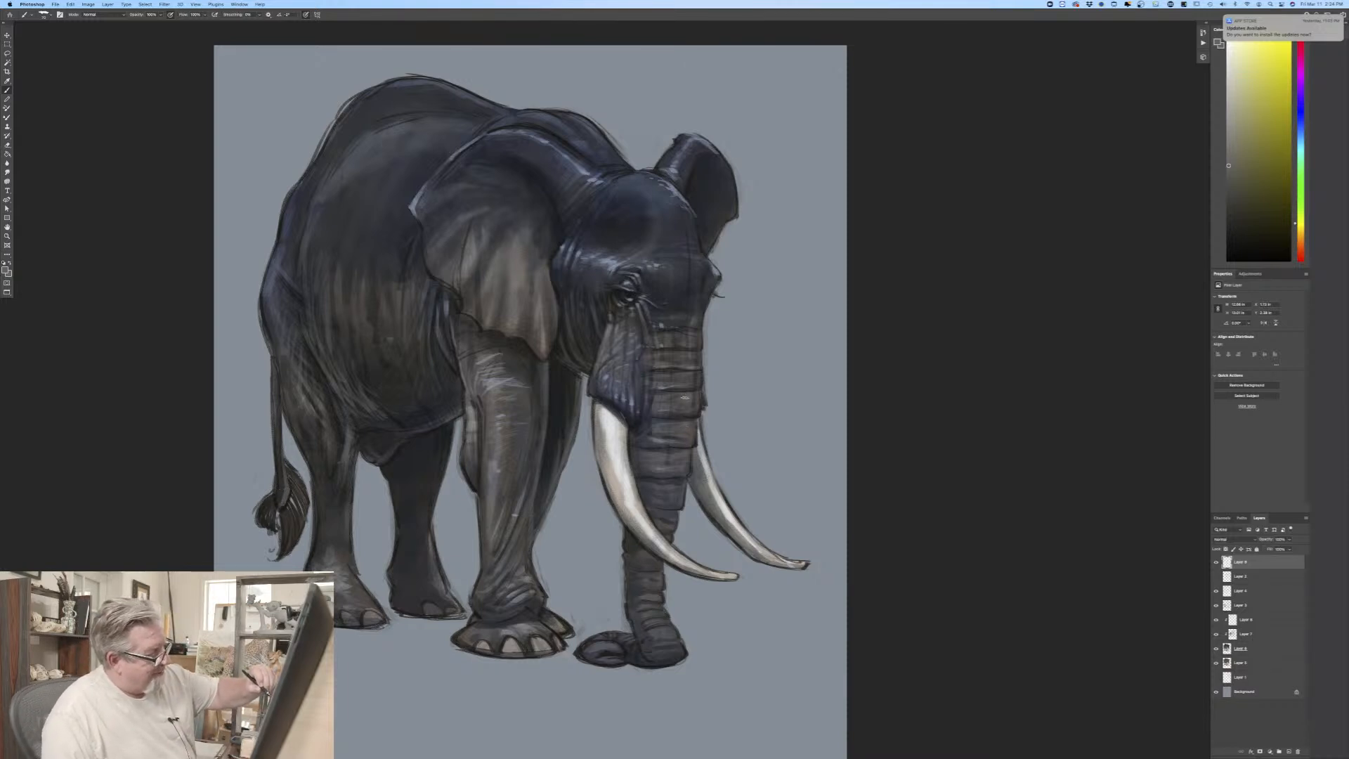
Step: Lighten the foreground colour to a brighter neutral grey
{"action": "left_click", "coordinate": [9, 270]}
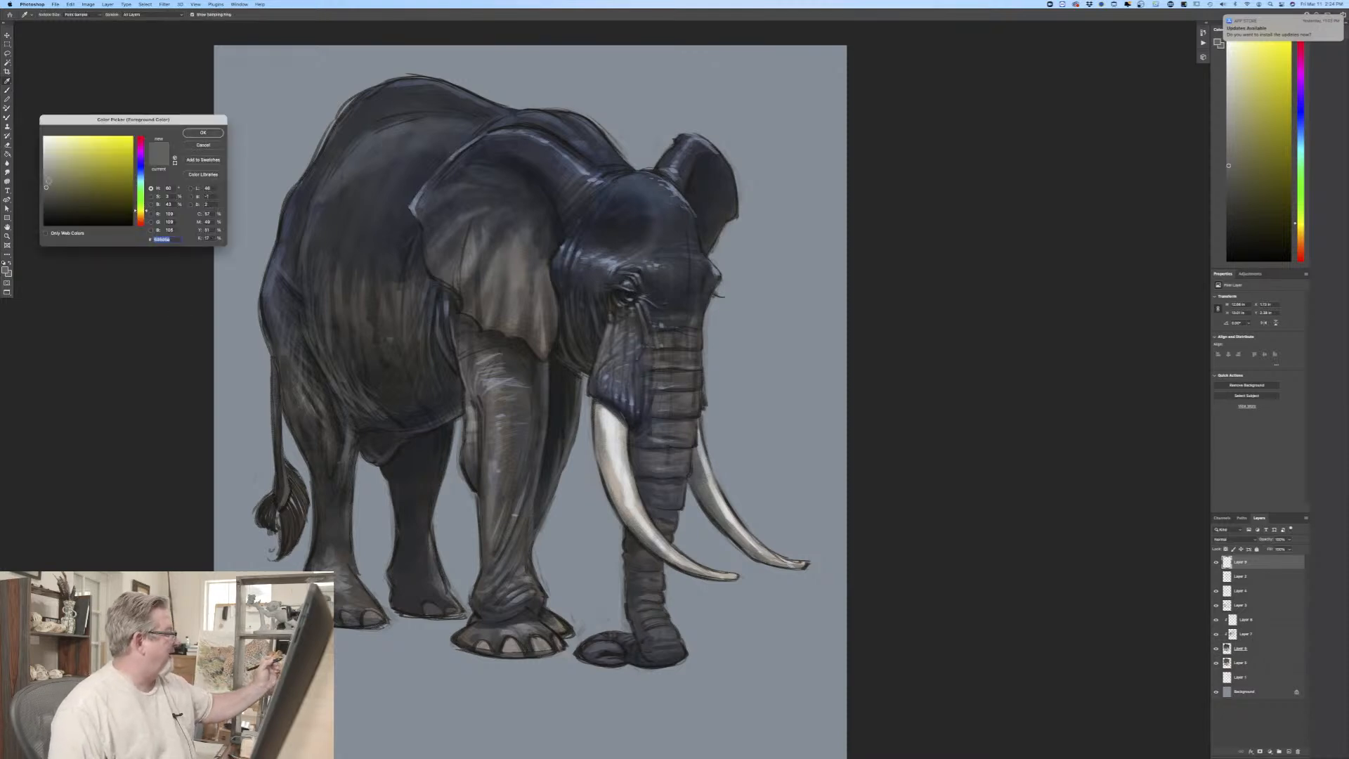
{"action": "left_click", "coordinate": [46, 177]}
{"action": "left_click", "coordinate": [190, 133]}
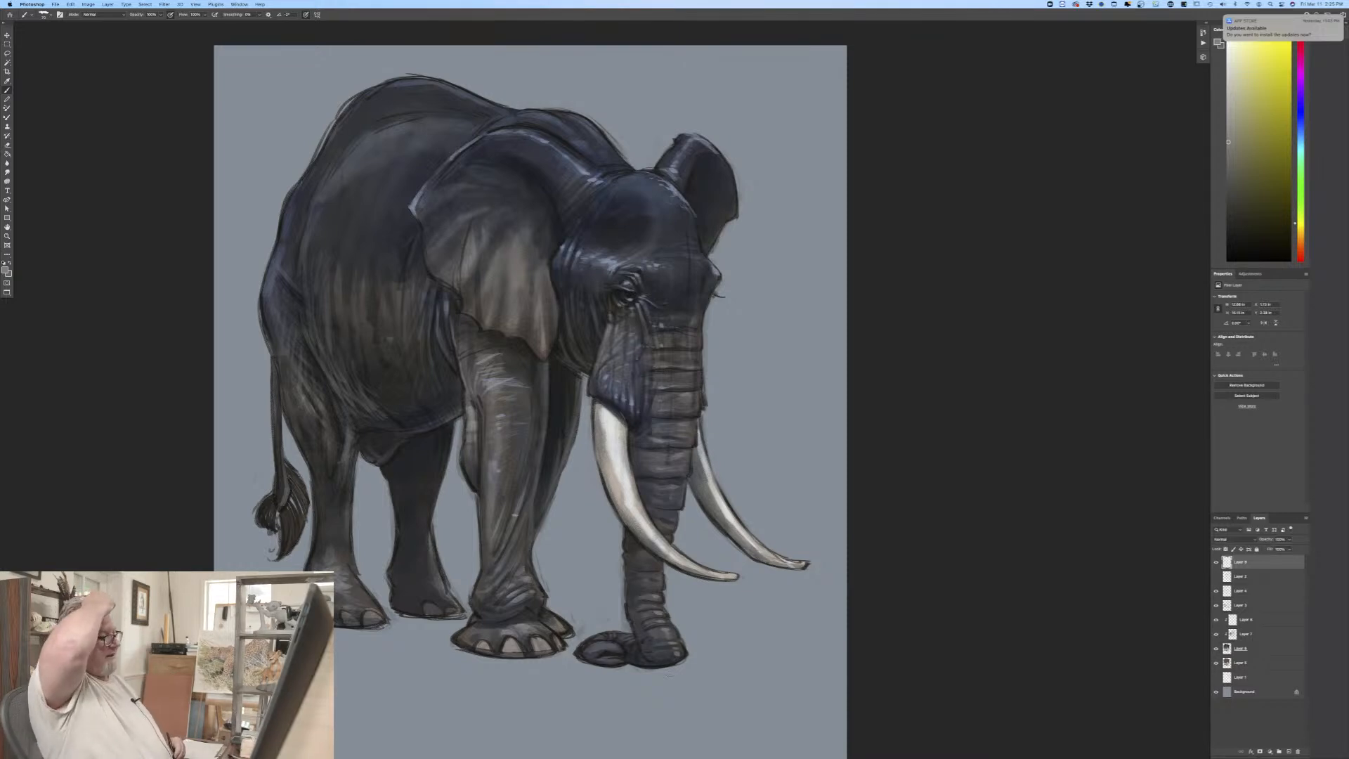
Step: Sample the neck ridge's colour, lighten it to a pale grey-blue, and paint highlights along the shoulder ridge, back and rump
{"action": "key", "text": "super+minus"}
{"action": "key", "text": "super+minus"}
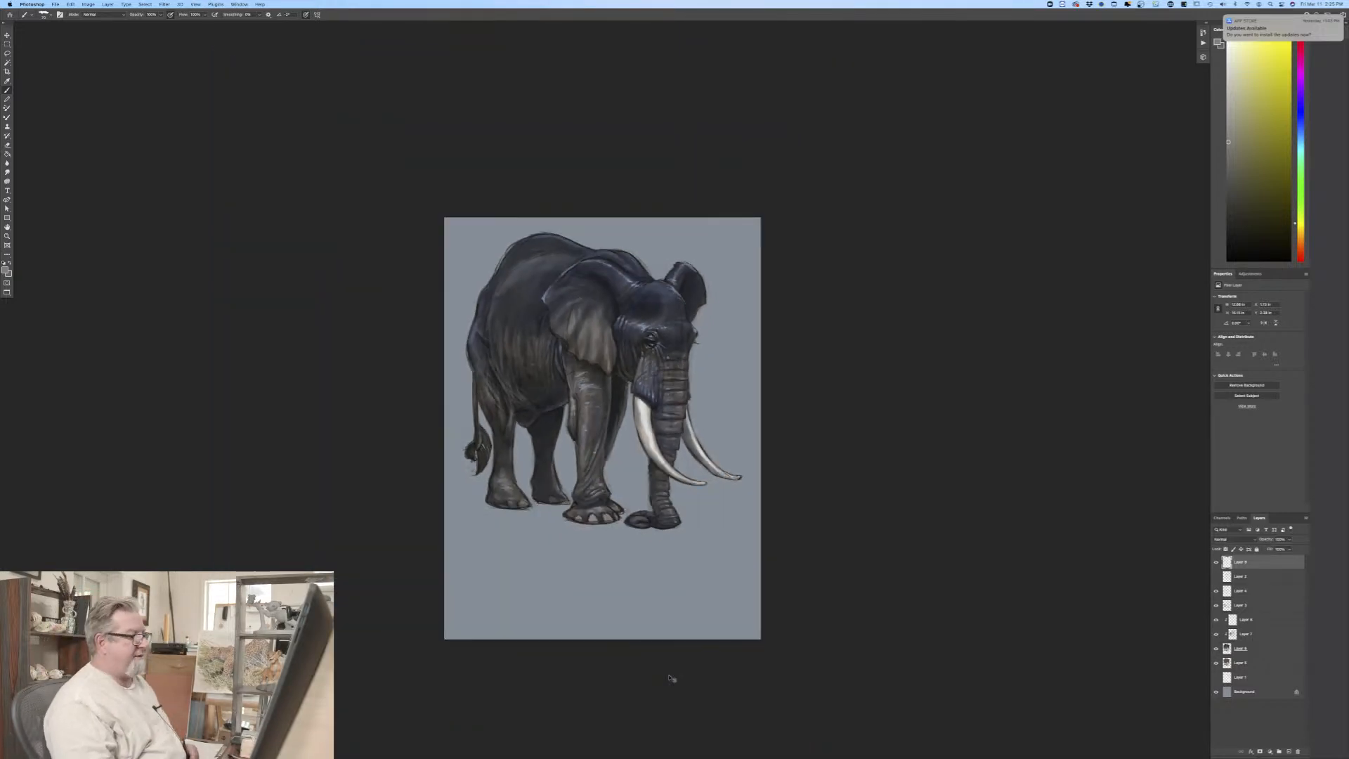
{"action": "key", "text": "super+plus"}
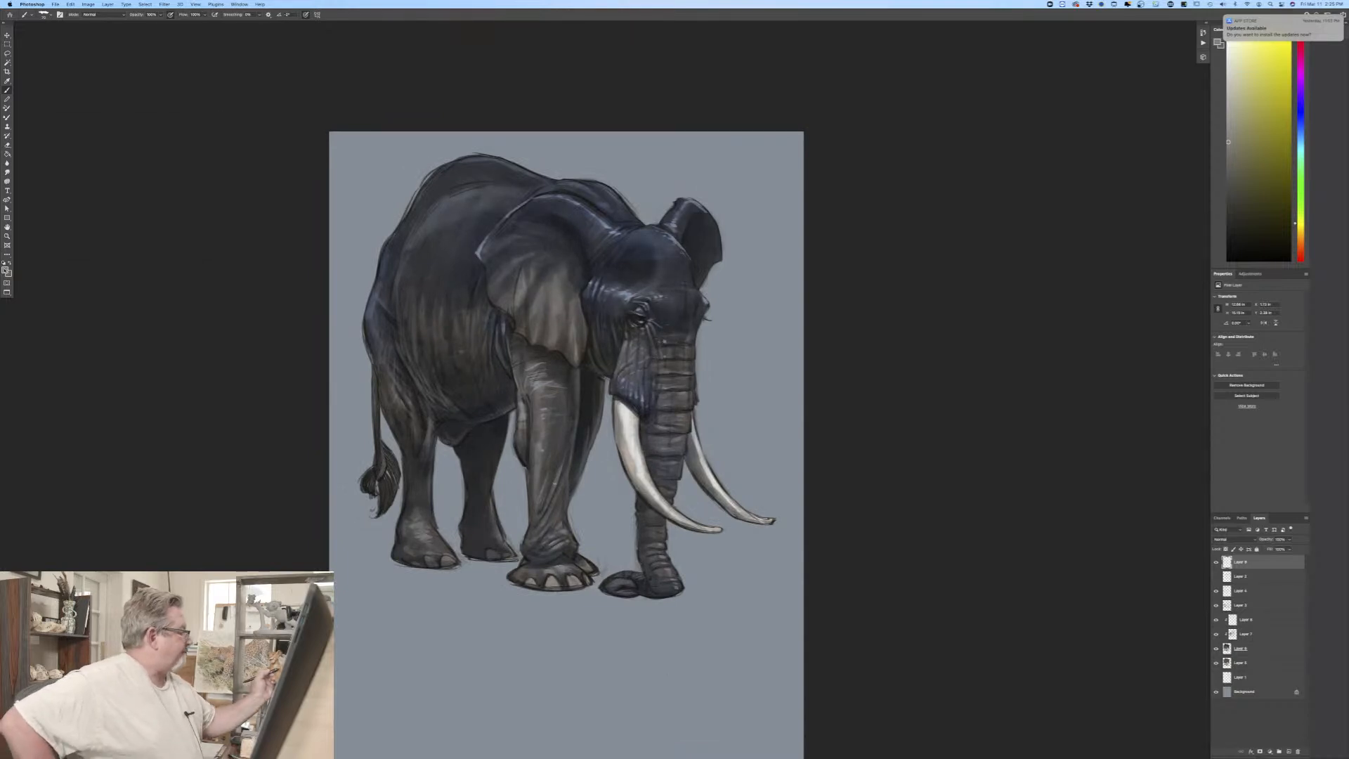
{"action": "left_click", "coordinate": [5, 270]}
{"action": "left_click", "coordinate": [612, 230]}
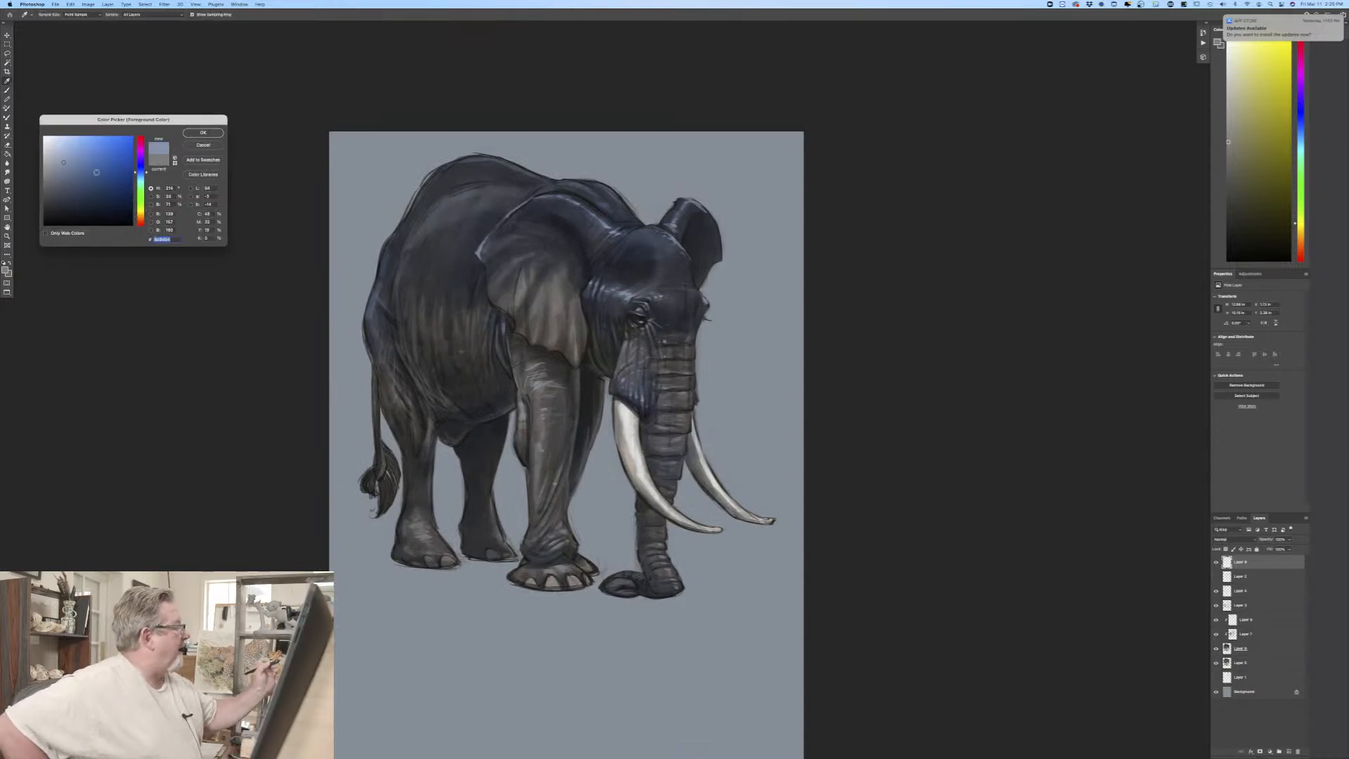
{"action": "left_click", "coordinate": [345, 163]}
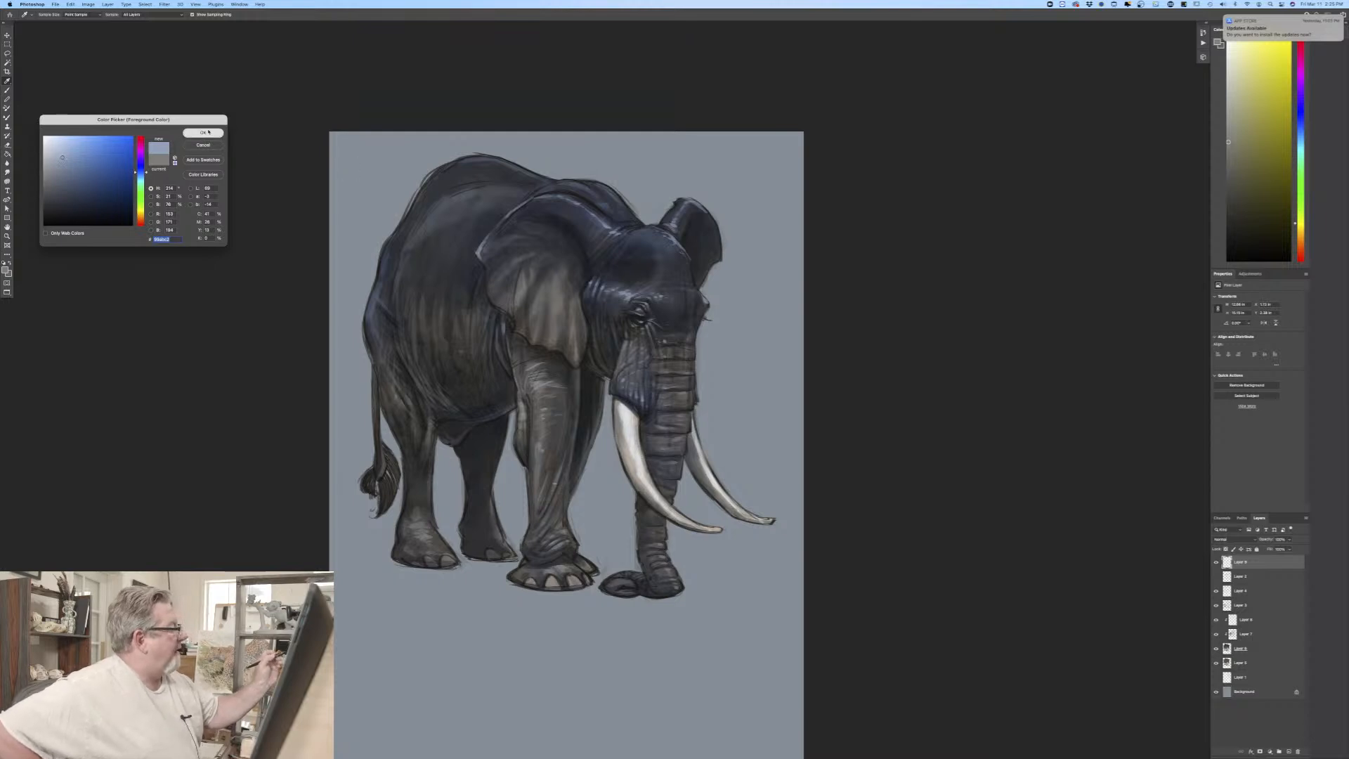
{"action": "key", "text": "Return"}
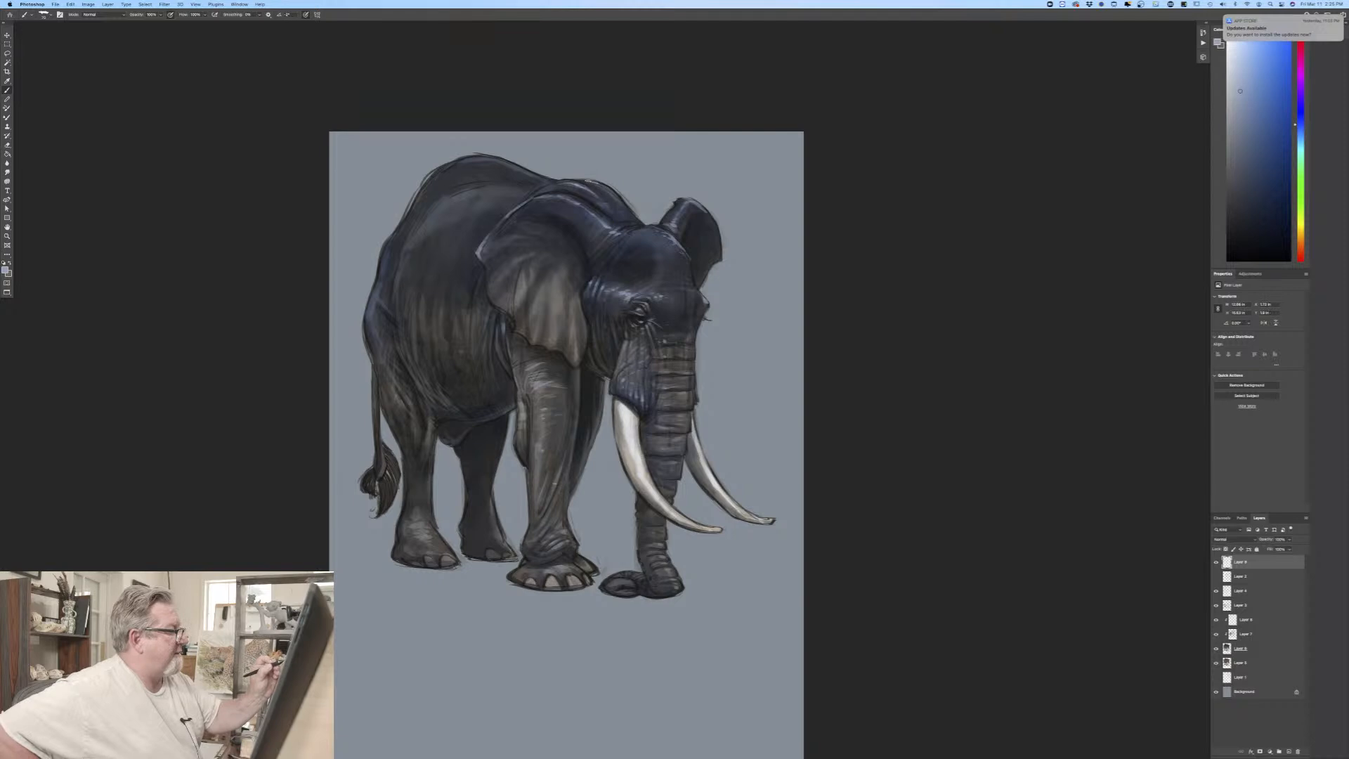
{"action": "left_click_drag", "start_coordinate": [598, 184], "coordinate": [610, 190]}
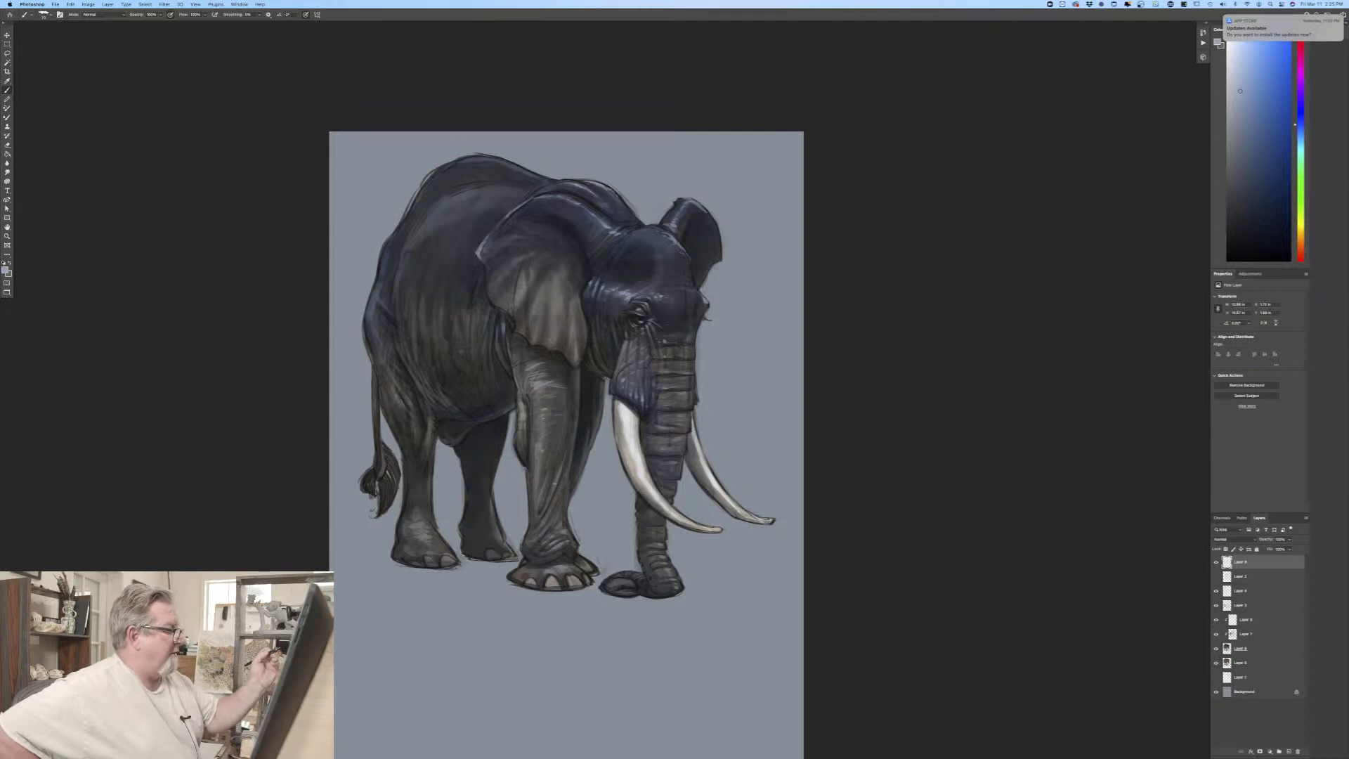
{"action": "left_click_drag", "start_coordinate": [516, 166], "coordinate": [500, 161]}
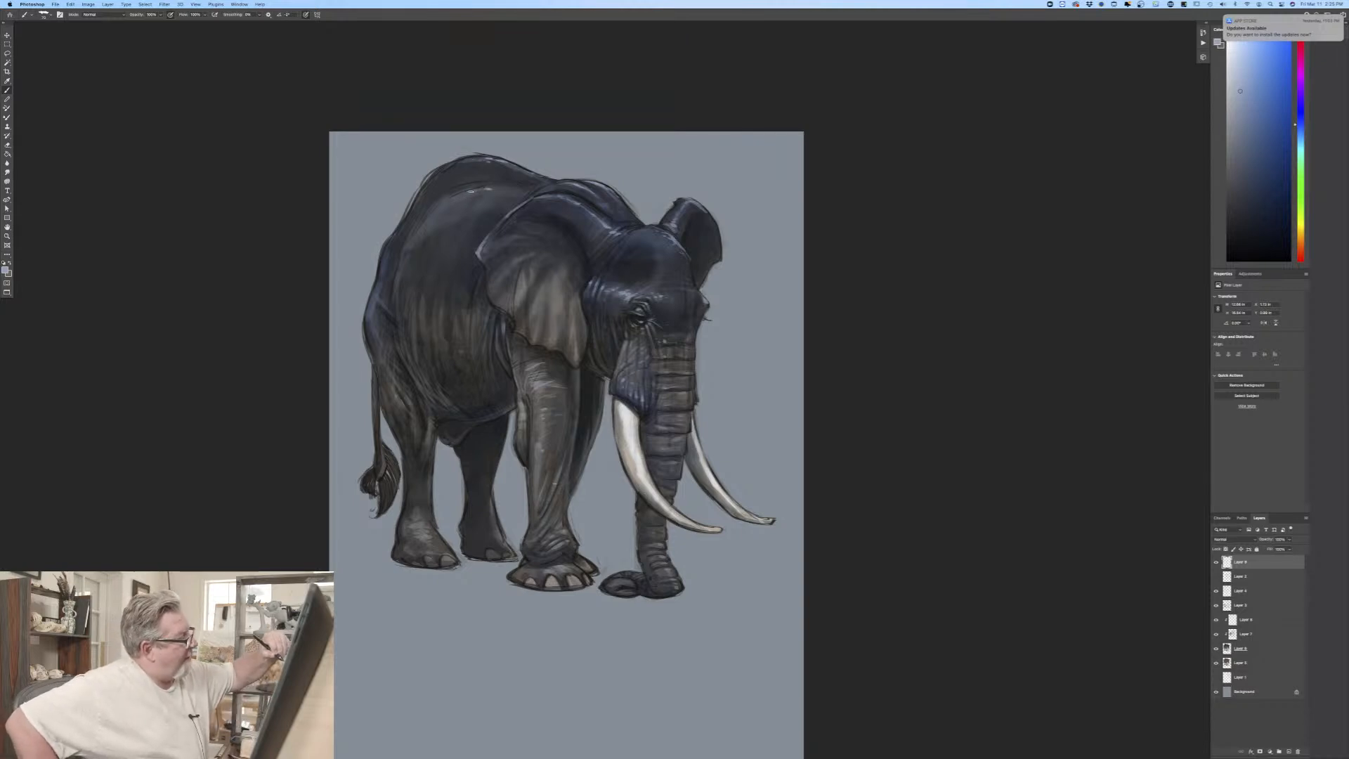
{"action": "left_click_drag", "start_coordinate": [454, 198], "coordinate": [465, 190]}
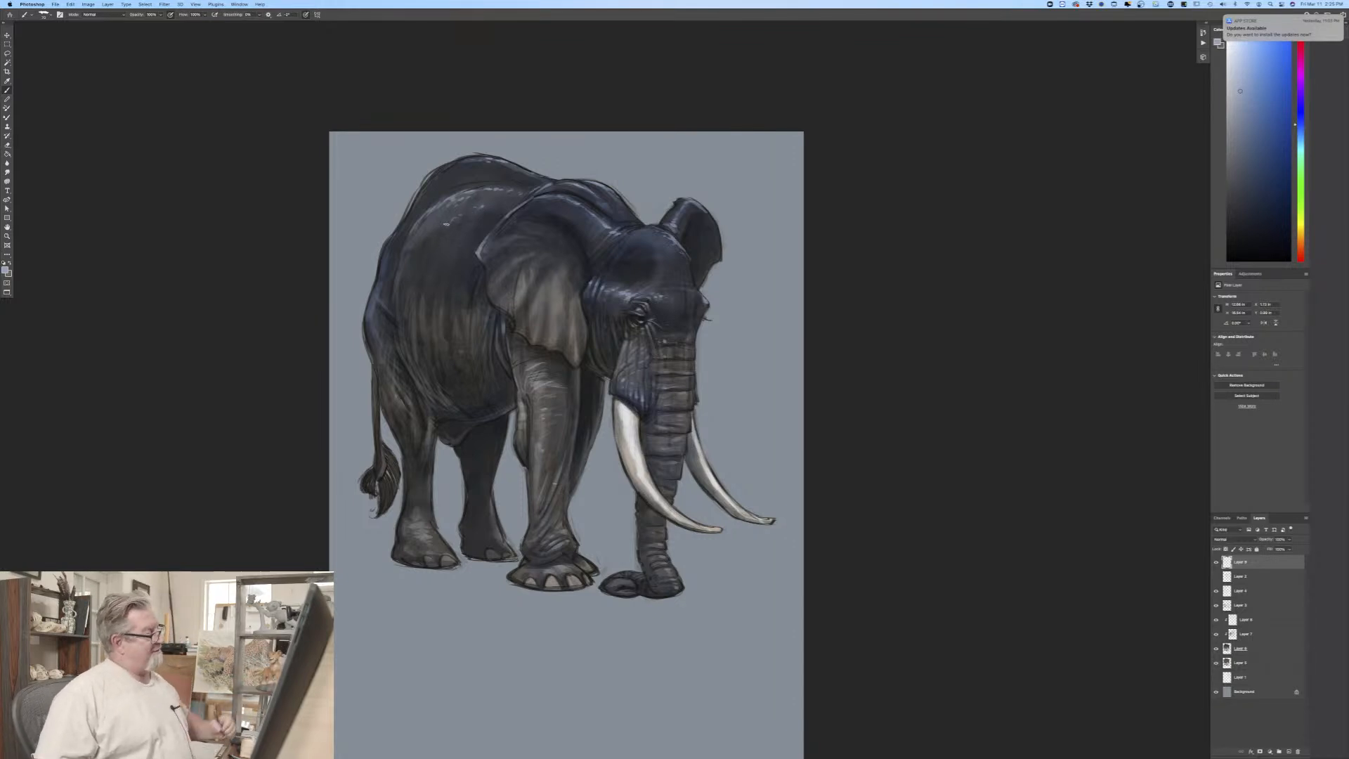
{"action": "left_click_drag", "start_coordinate": [395, 230], "coordinate": [376, 279]}
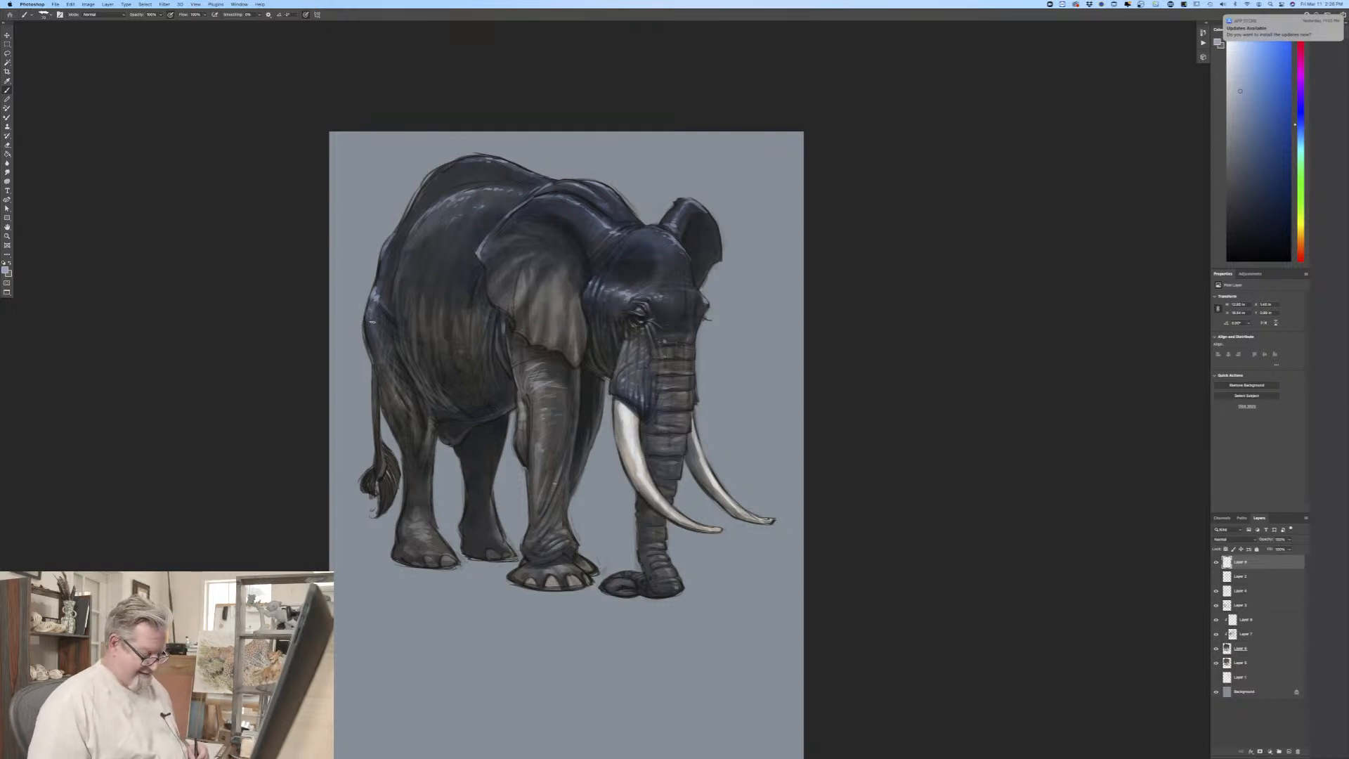
Step: Add a new layer directly above Background and choose a more saturated medium blue as the foreground colour
{"action": "left_click", "coordinate": [1246, 692]}
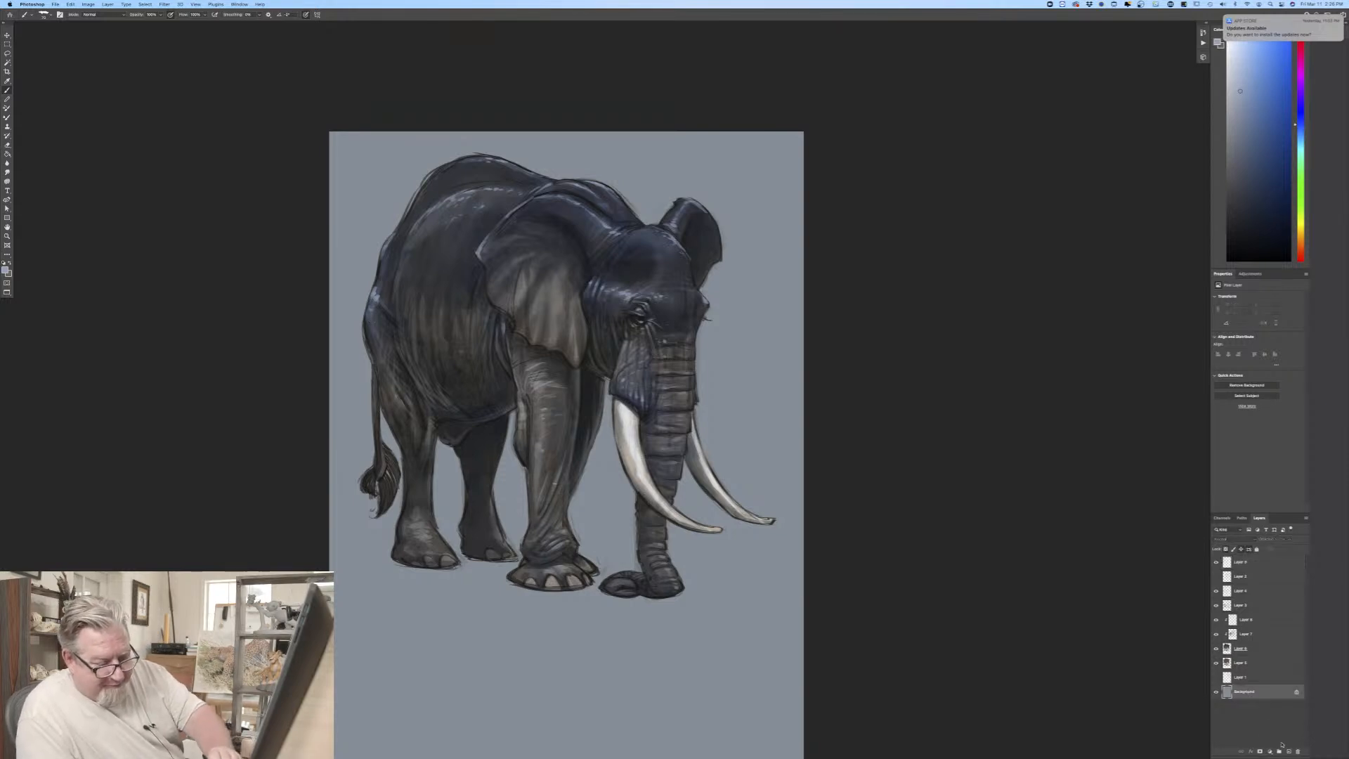
{"action": "left_click", "coordinate": [1288, 752]}
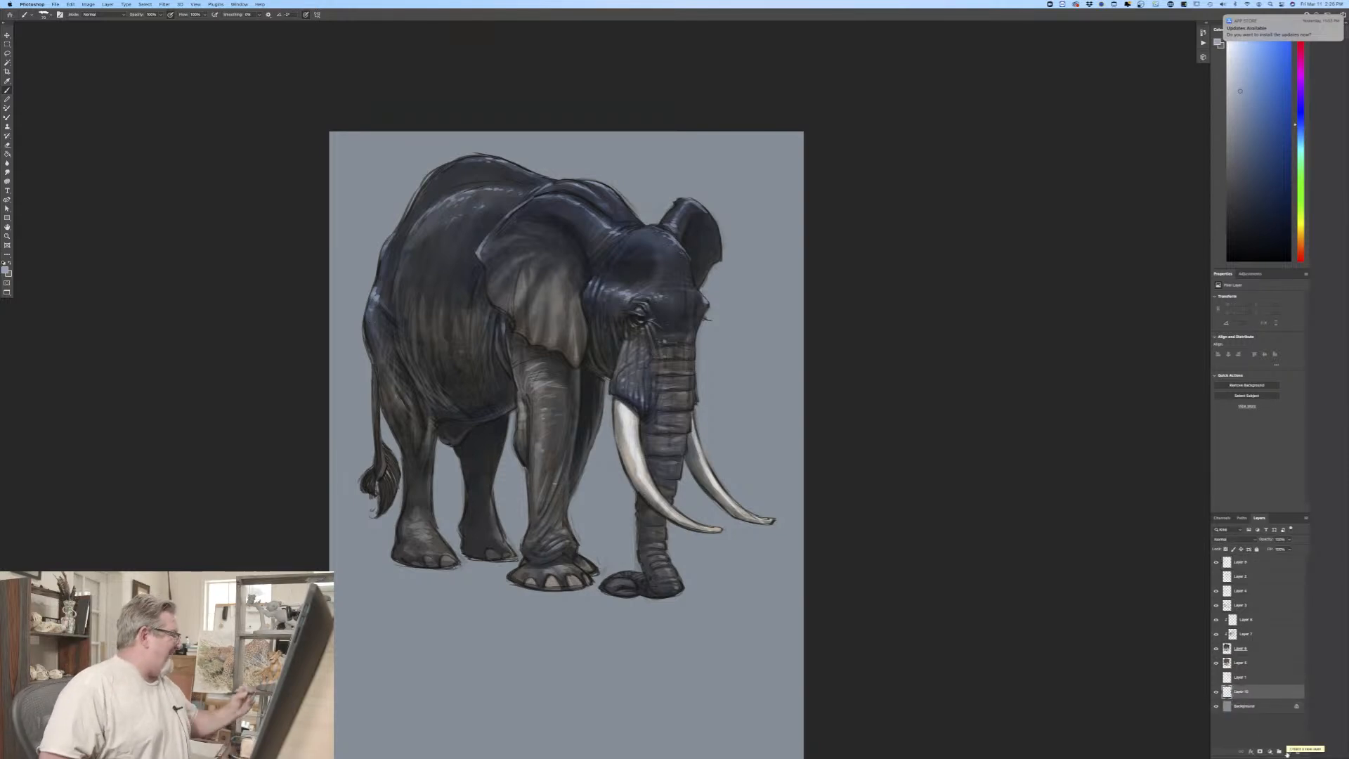
{"action": "left_click", "coordinate": [5, 271]}
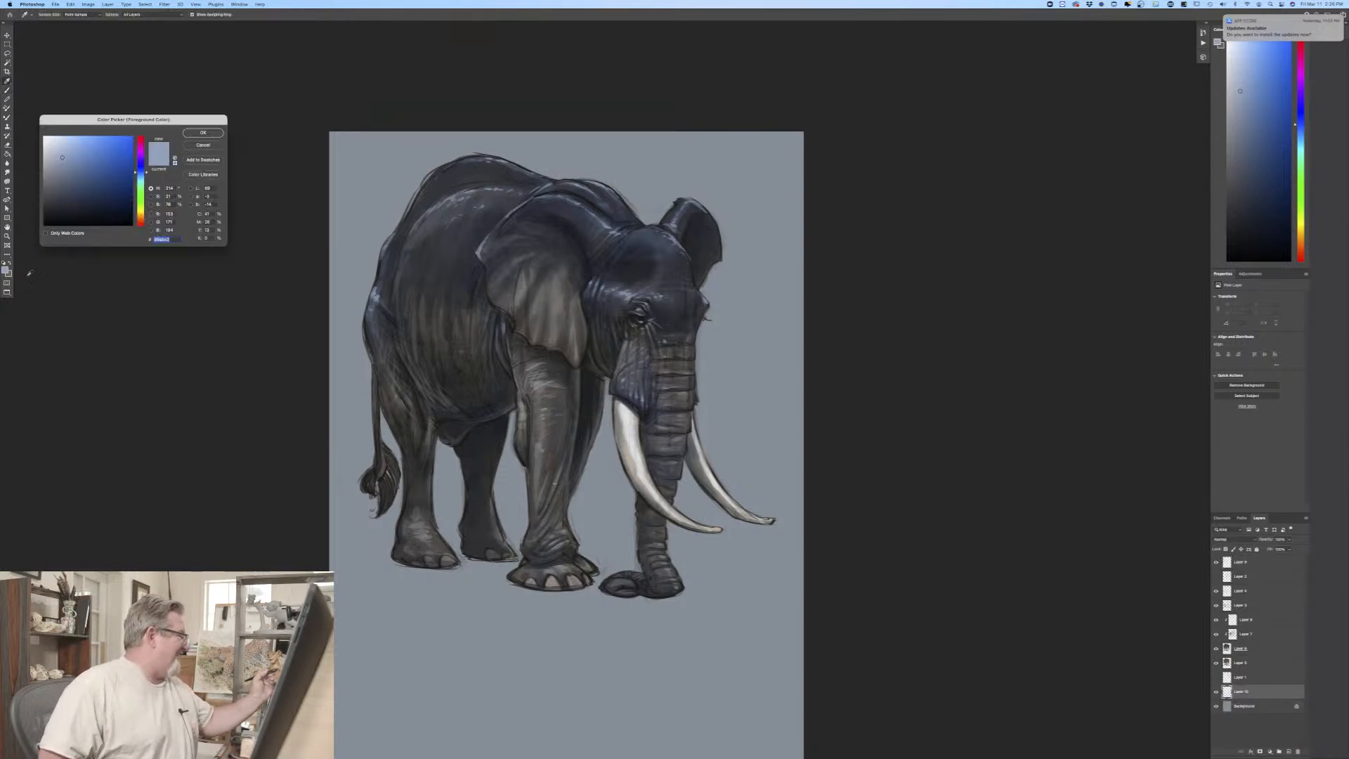
{"action": "left_click", "coordinate": [74, 163]}
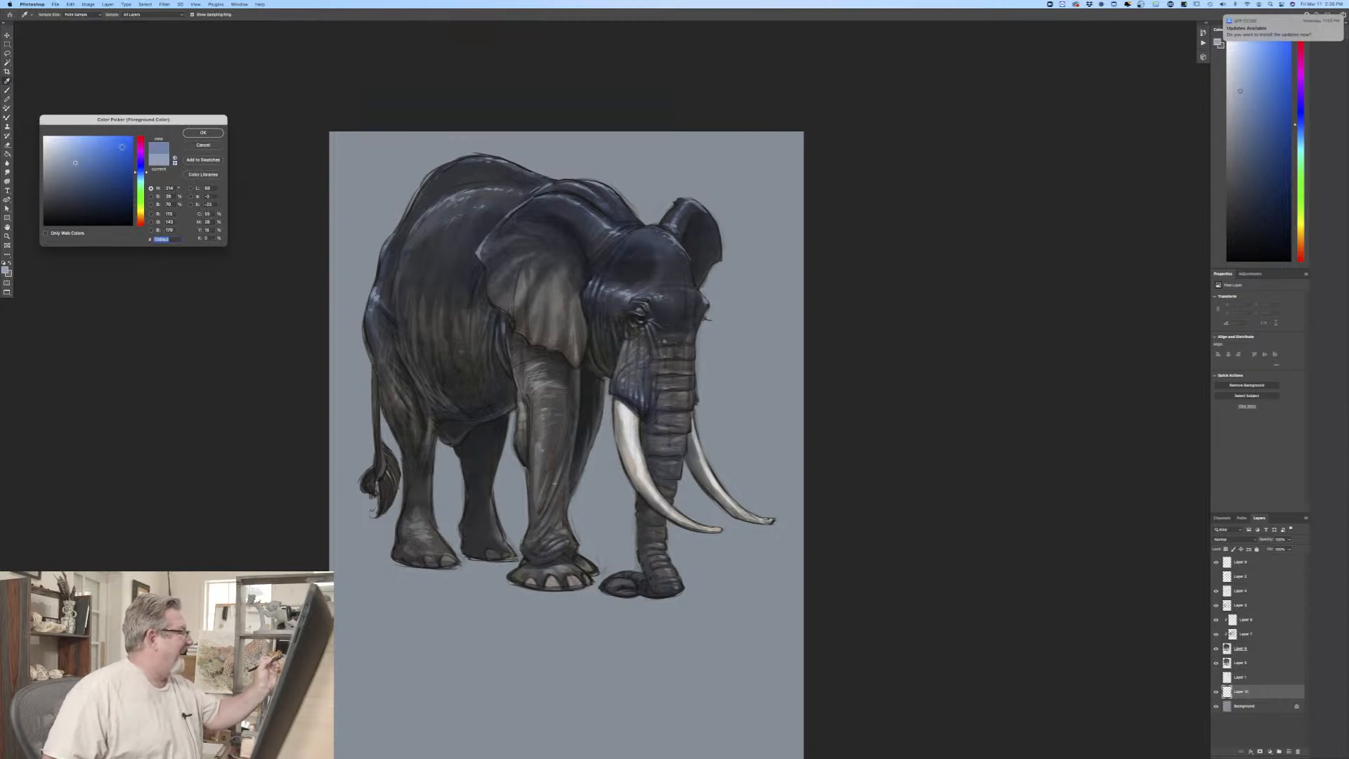
{"action": "left_click", "coordinate": [201, 132]}
Step: Switch to another brush preset and paint the whole background around and below the elephant in blue
{"action": "left_click", "coordinate": [46, 16]}
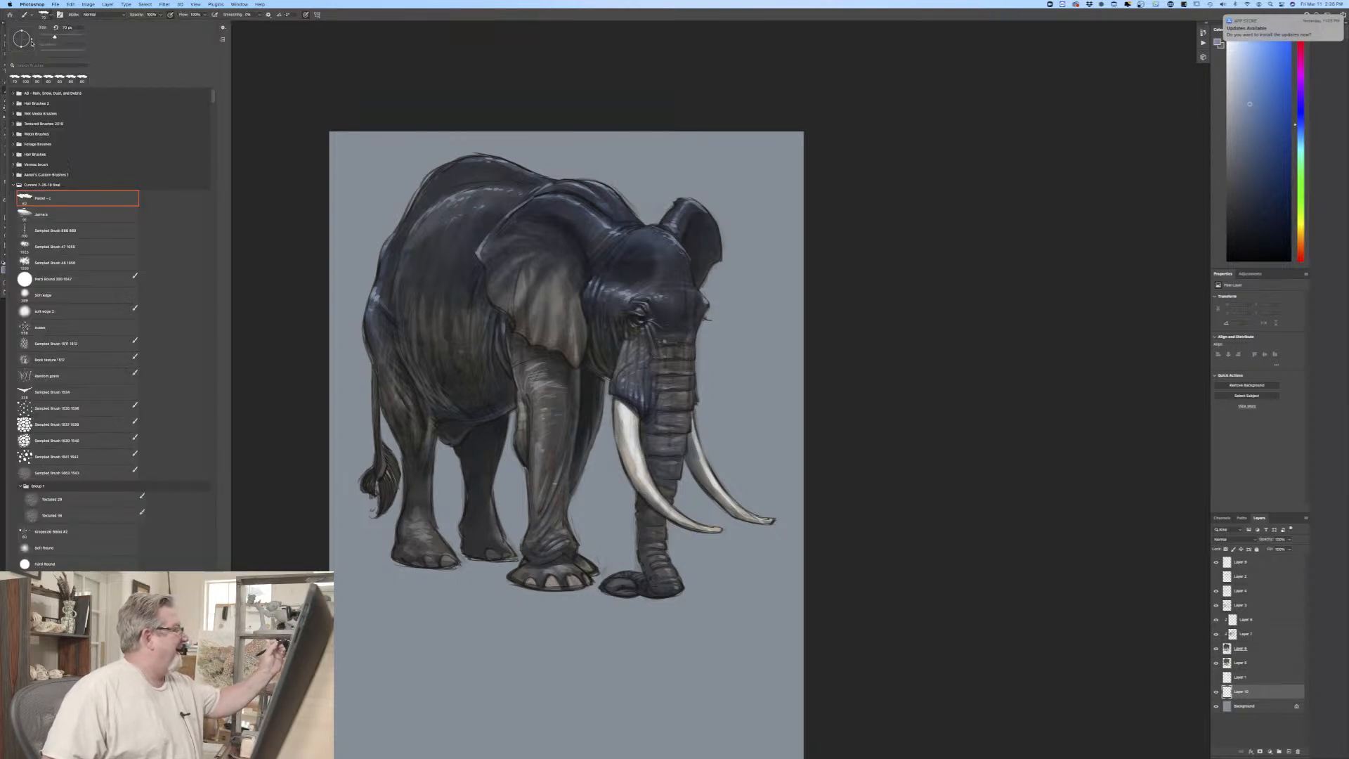
{"action": "left_click", "coordinate": [45, 217]}
{"action": "left_click", "coordinate": [323, 251]}
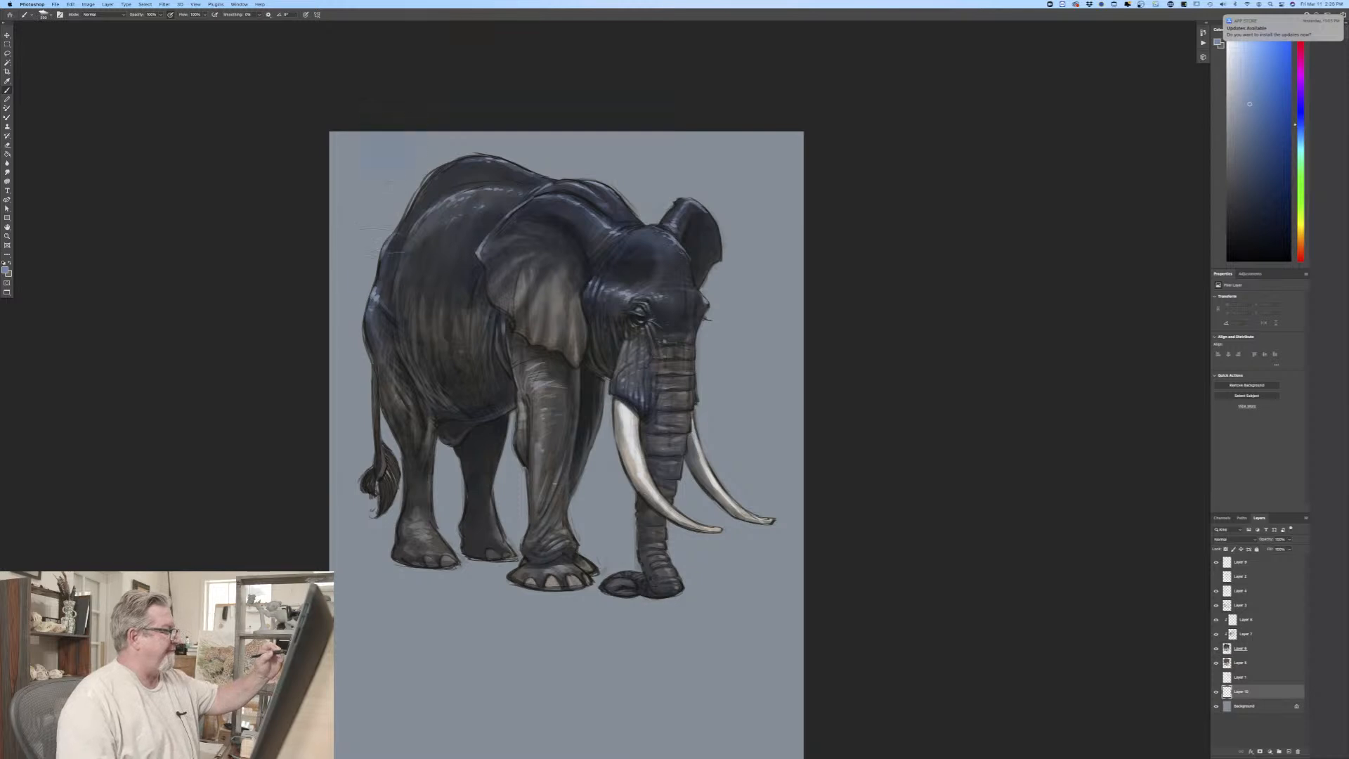
{"action": "mouse_move", "coordinate": [385, 241]}
{"action": "left_mouse_down"}
{"action": "mouse_move", "coordinate": [354, 379]}
{"action": "mouse_move", "coordinate": [334, 125]}
{"action": "mouse_move", "coordinate": [374, 416]}
{"action": "mouse_move", "coordinate": [421, 93]}
{"action": "mouse_move", "coordinate": [481, 249]}
{"action": "mouse_move", "coordinate": [509, 121]}
{"action": "mouse_move", "coordinate": [538, 160]}
{"action": "mouse_move", "coordinate": [578, 121]}
{"action": "mouse_move", "coordinate": [626, 369]}
{"action": "mouse_move", "coordinate": [660, 102]}
{"action": "mouse_move", "coordinate": [679, 303]}
{"action": "mouse_move", "coordinate": [690, 135]}
{"action": "mouse_move", "coordinate": [744, 271]}
{"action": "mouse_move", "coordinate": [774, 125]}
{"action": "mouse_move", "coordinate": [781, 431]}
{"action": "mouse_move", "coordinate": [793, 110]}
{"action": "left_mouse_up"}
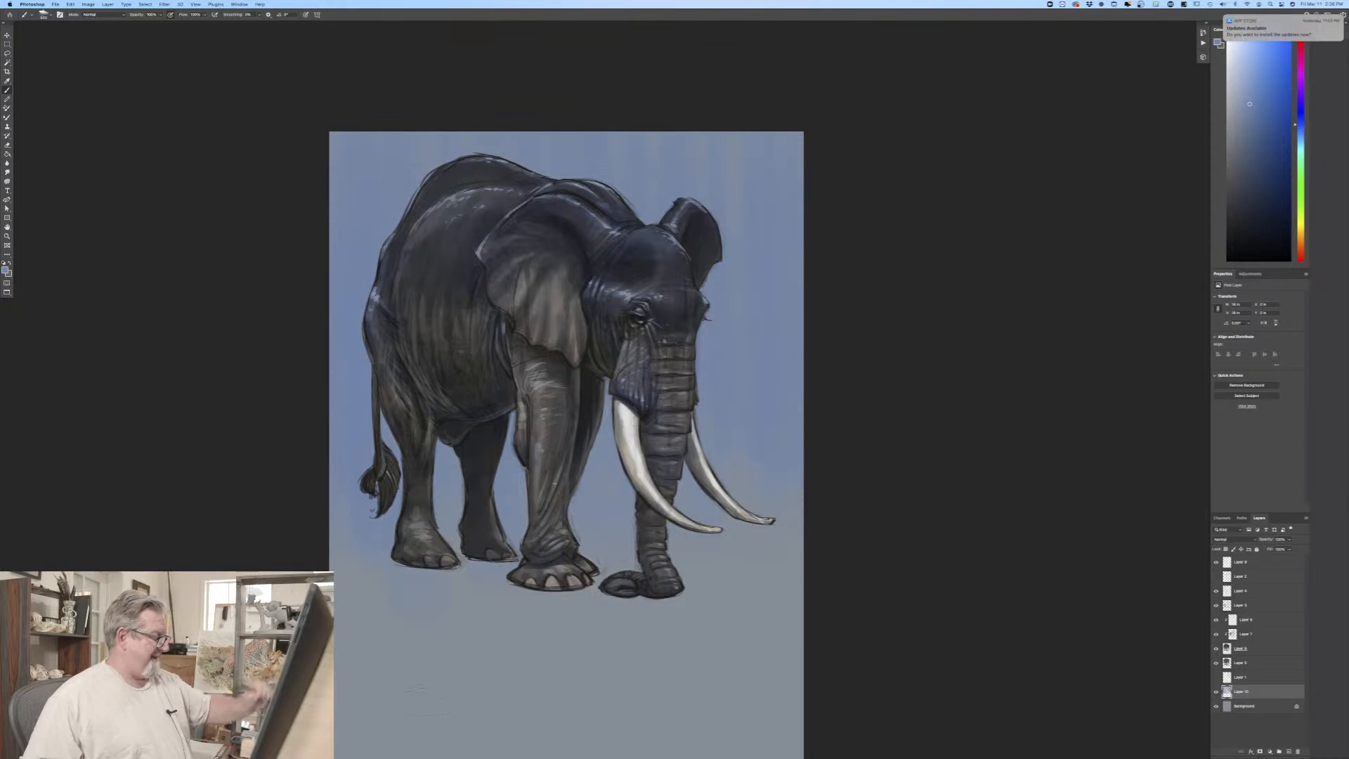
{"action": "left_click_drag", "start_coordinate": [281, 526], "coordinate": [305, 361]}
{"action": "mouse_move", "coordinate": [402, 497]}
{"action": "left_mouse_down"}
{"action": "mouse_move", "coordinate": [384, 520]}
{"action": "mouse_move", "coordinate": [345, 389]}
{"action": "mouse_move", "coordinate": [378, 475]}
{"action": "mouse_move", "coordinate": [424, 513]}
{"action": "mouse_move", "coordinate": [449, 333]}
{"action": "mouse_move", "coordinate": [468, 651]}
{"action": "mouse_move", "coordinate": [497, 379]}
{"action": "mouse_move", "coordinate": [522, 554]}
{"action": "mouse_move", "coordinate": [551, 568]}
{"action": "mouse_move", "coordinate": [590, 645]}
{"action": "mouse_move", "coordinate": [658, 485]}
{"action": "mouse_move", "coordinate": [699, 632]}
{"action": "mouse_move", "coordinate": [737, 299]}
{"action": "left_mouse_up"}
{"action": "mouse_move", "coordinate": [754, 464]}
{"action": "left_mouse_down"}
{"action": "mouse_move", "coordinate": [784, 613]}
{"action": "mouse_move", "coordinate": [808, 639]}
{"action": "mouse_move", "coordinate": [782, 637]}
{"action": "mouse_move", "coordinate": [735, 586]}
{"action": "left_mouse_up"}
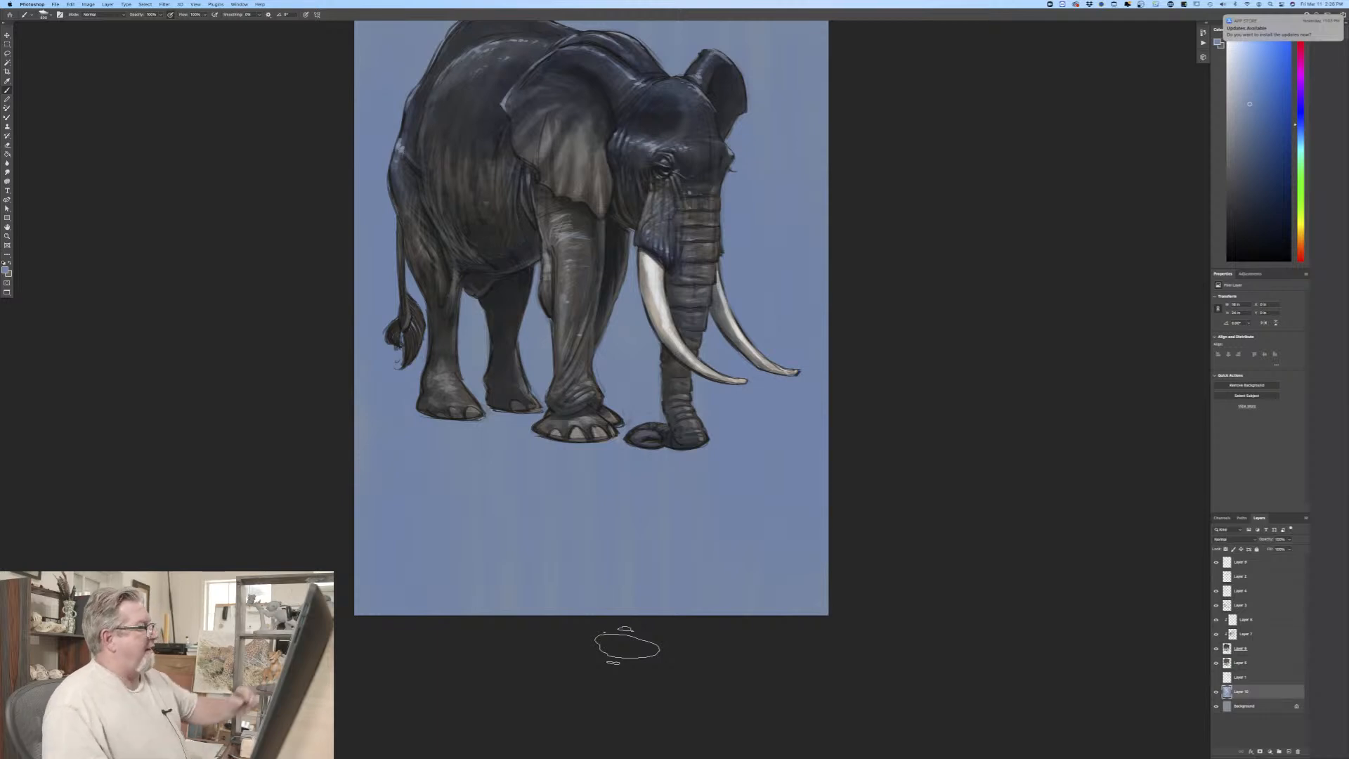
Step: Choose a darker, greyer blue and paint a soft shadowy band across the background behind the elephant's legs, tail and trunk
{"action": "left_click", "coordinate": [6, 270]}
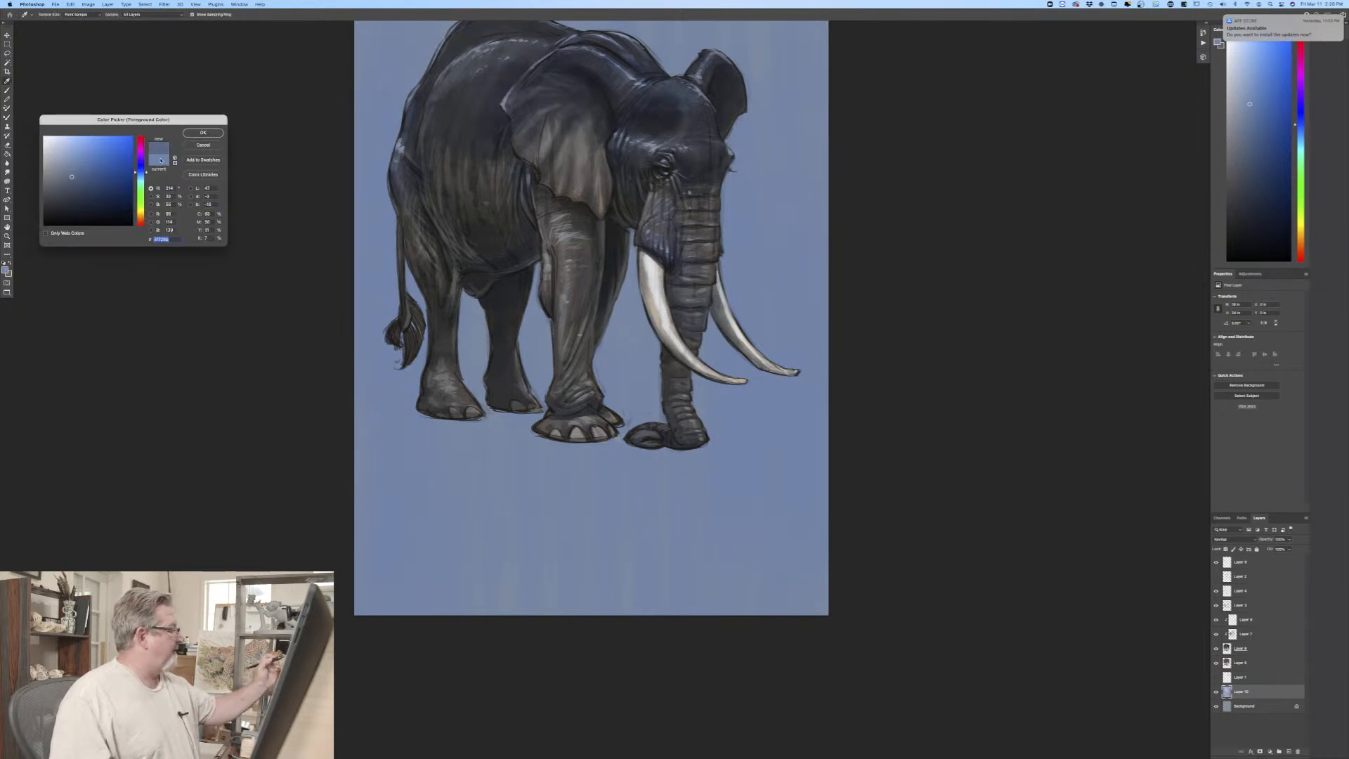
{"action": "left_click", "coordinate": [203, 132]}
{"action": "mouse_move", "coordinate": [365, 190]}
{"action": "left_mouse_down"}
{"action": "mouse_move", "coordinate": [371, 298]}
{"action": "mouse_move", "coordinate": [385, 243]}
{"action": "left_mouse_up"}
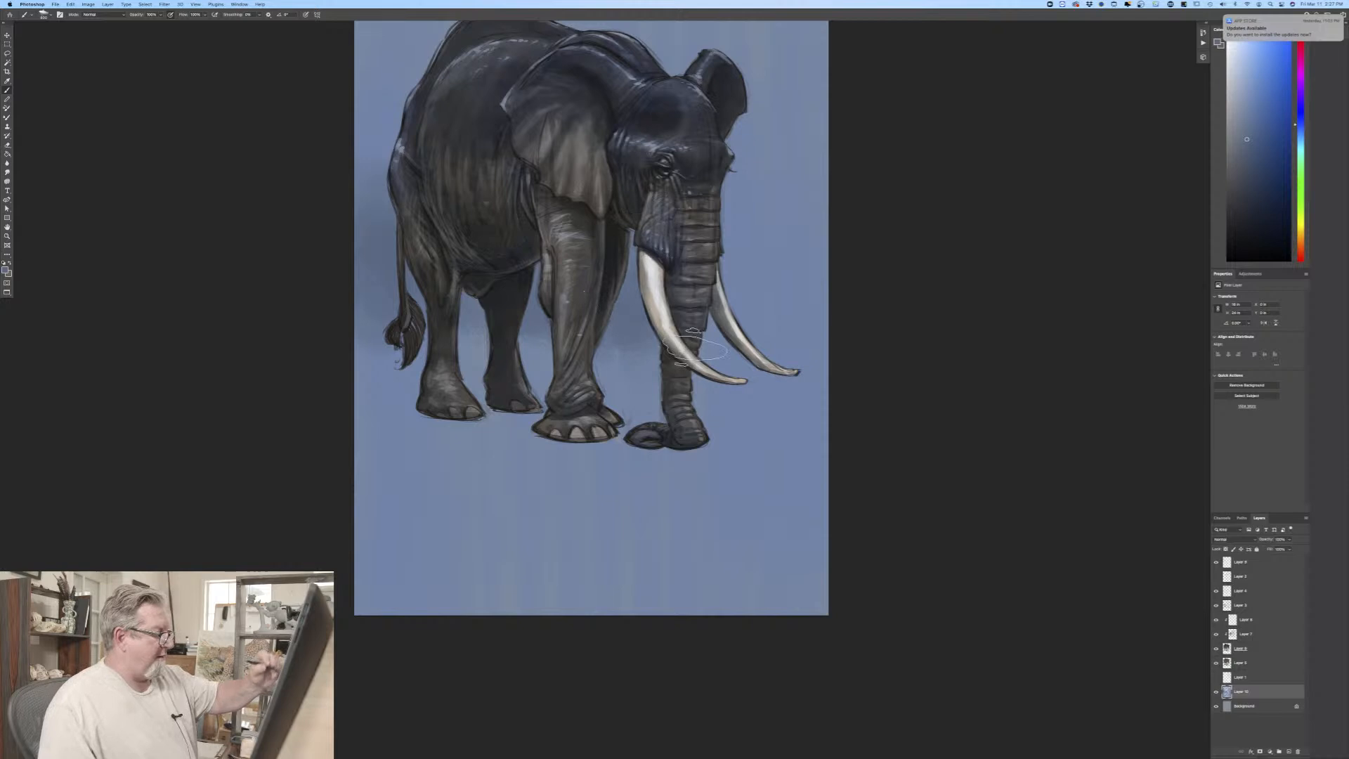
{"action": "mouse_move", "coordinate": [730, 224]}
{"action": "left_mouse_down"}
{"action": "mouse_move", "coordinate": [751, 281]}
{"action": "mouse_move", "coordinate": [789, 276]}
{"action": "mouse_move", "coordinate": [815, 365]}
{"action": "mouse_move", "coordinate": [840, 250]}
{"action": "mouse_move", "coordinate": [801, 243]}
{"action": "left_mouse_up"}
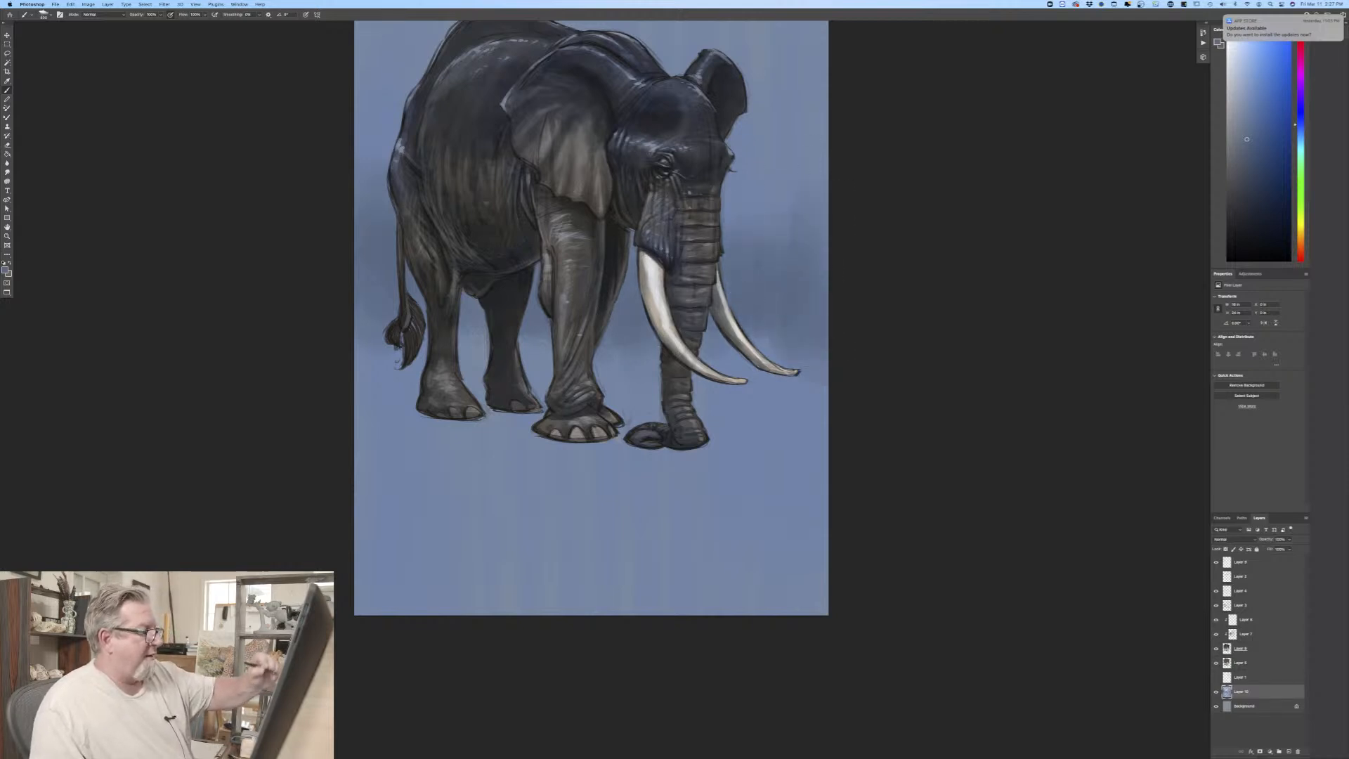
{"action": "left_click_drag", "start_coordinate": [781, 320], "coordinate": [751, 182]}
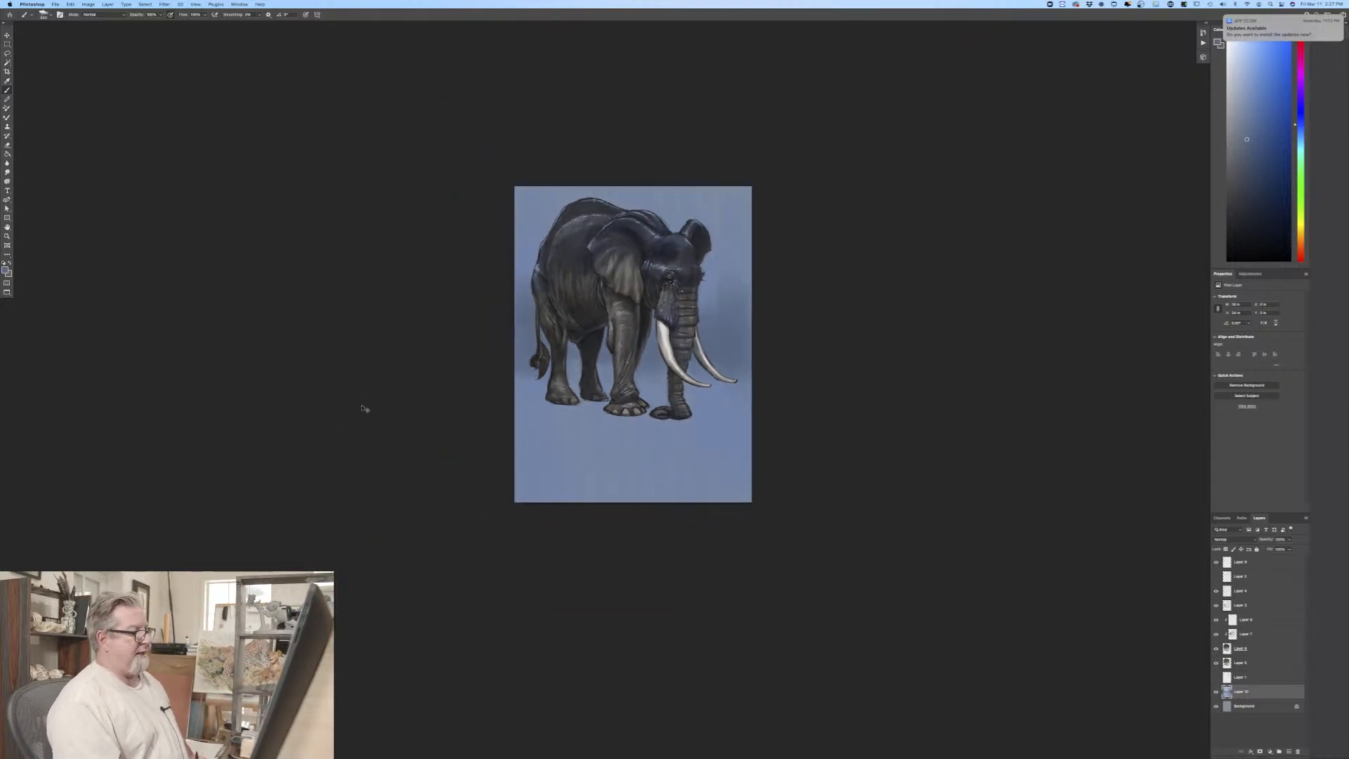
Step: Group all the elephant layers above Layer 1 and duplicate the group
{"action": "key", "text": "super+equal"}
{"action": "key", "text": "super+equal"}
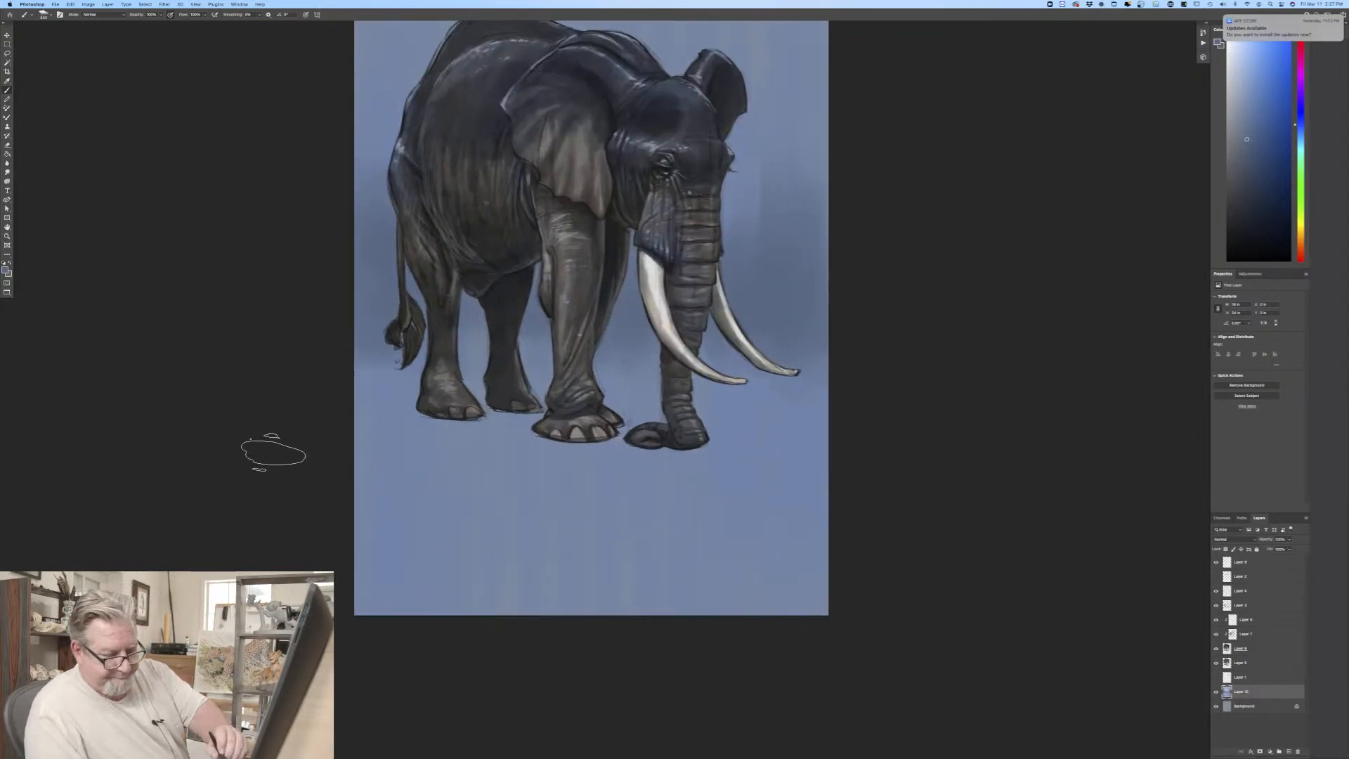
{"action": "left_click", "coordinate": [1240, 663]}
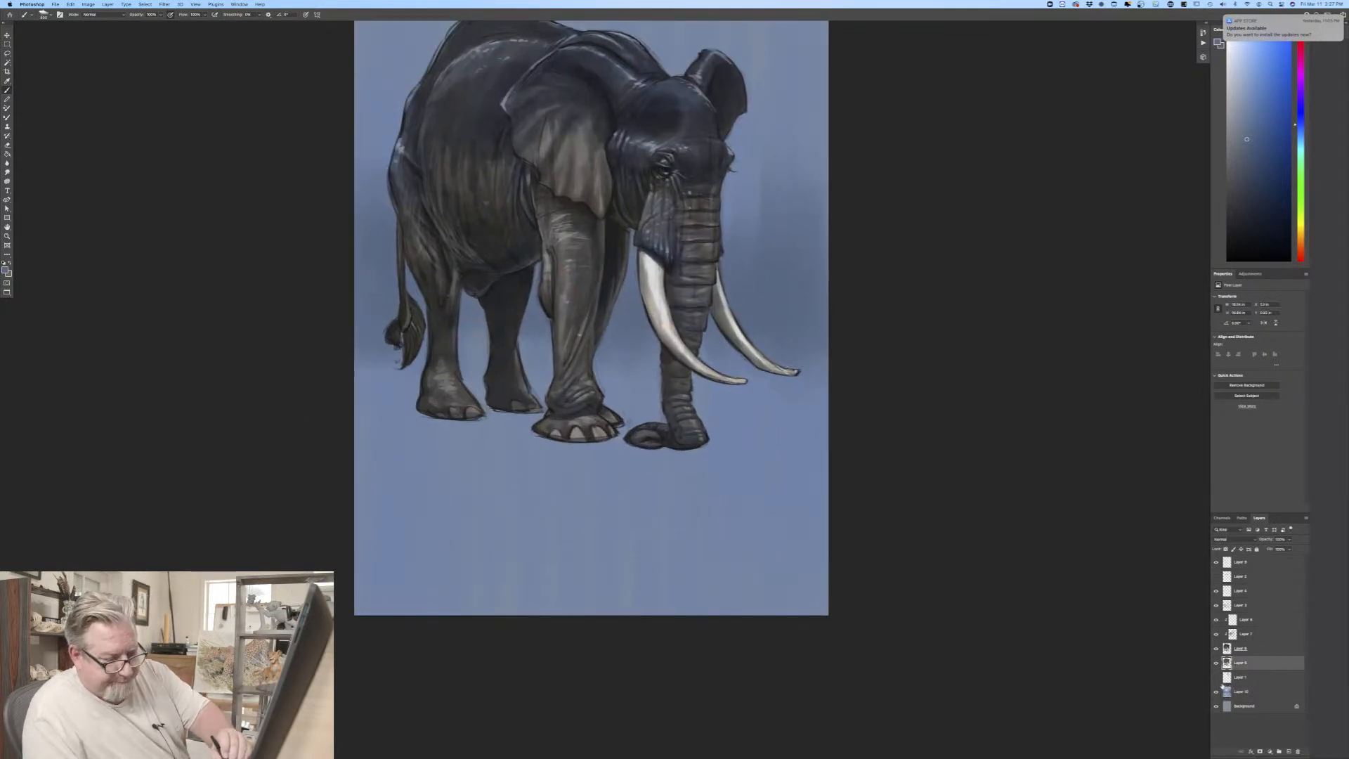
{"action": "left_click", "coordinate": [1234, 563], "text": "shift"}
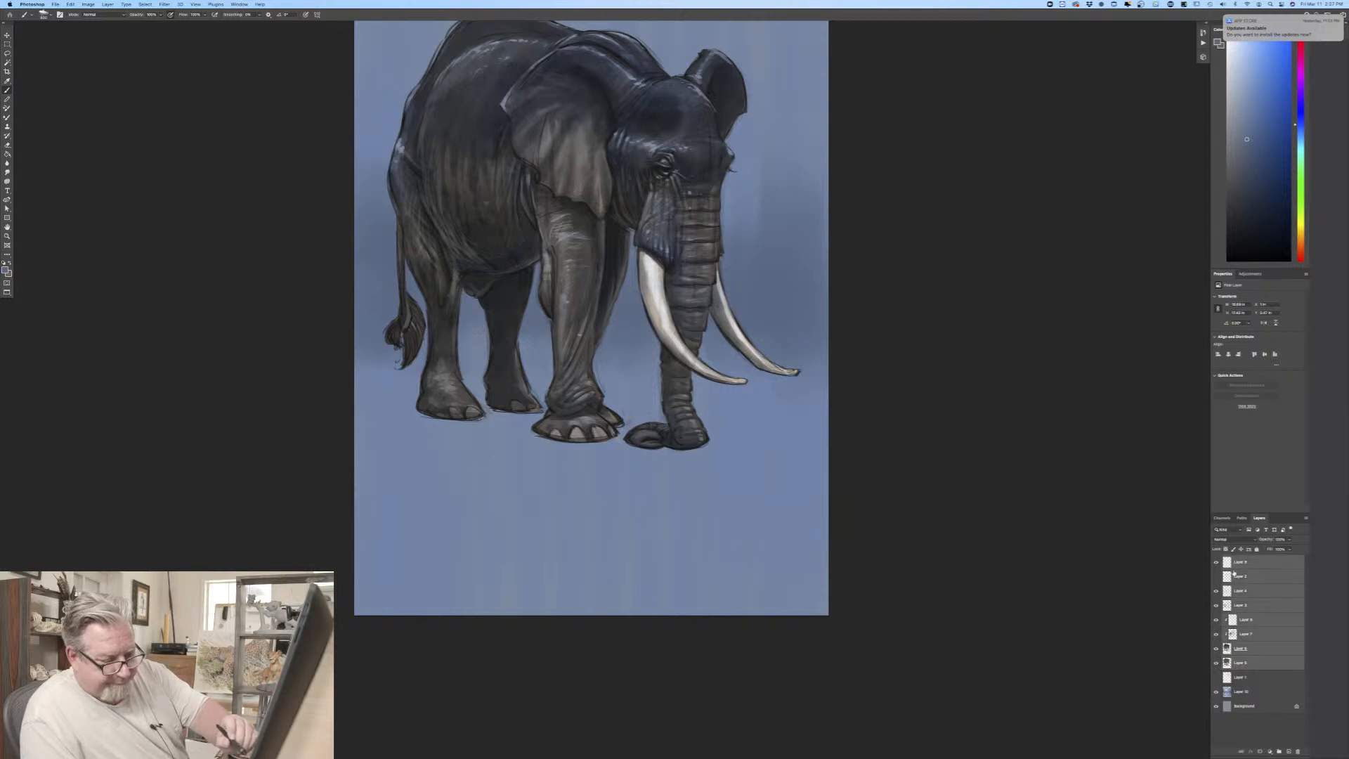
{"action": "left_click", "coordinate": [1278, 750]}
{"action": "left_click_drag", "start_coordinate": [1240, 562], "coordinate": [1290, 749]}
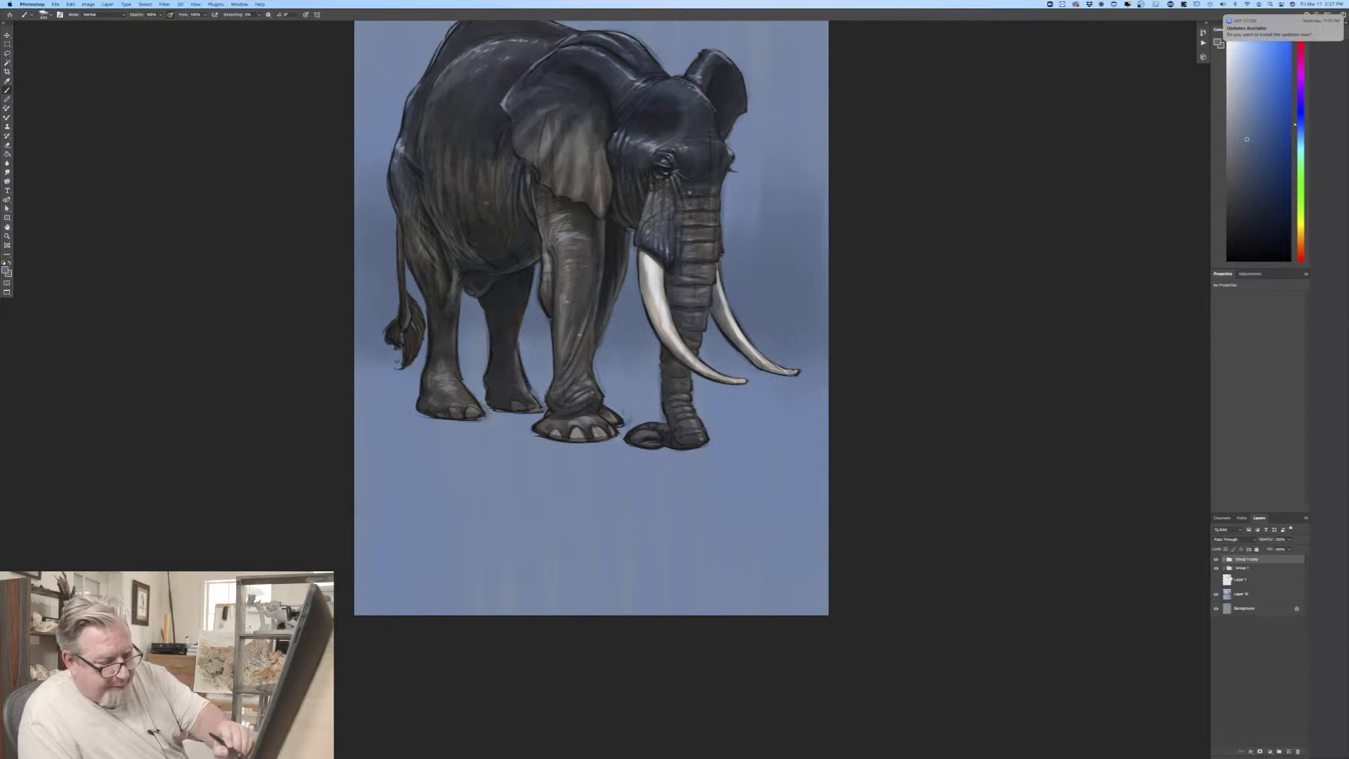
Step: Place the duplicated group beneath the original Group 1 and merge it into a single layer
{"action": "left_click_drag", "start_coordinate": [1240, 560], "coordinate": [1240, 576]}
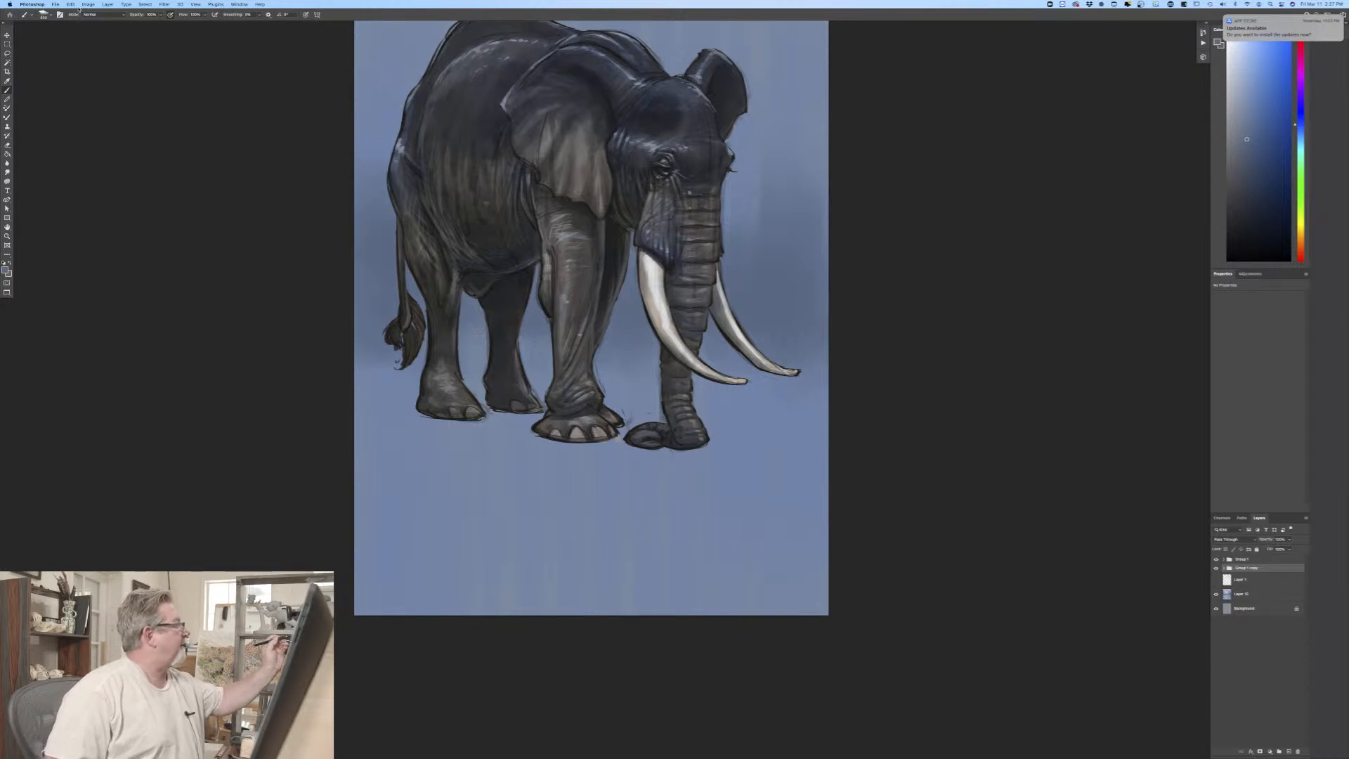
{"action": "left_click", "coordinate": [107, 4]}
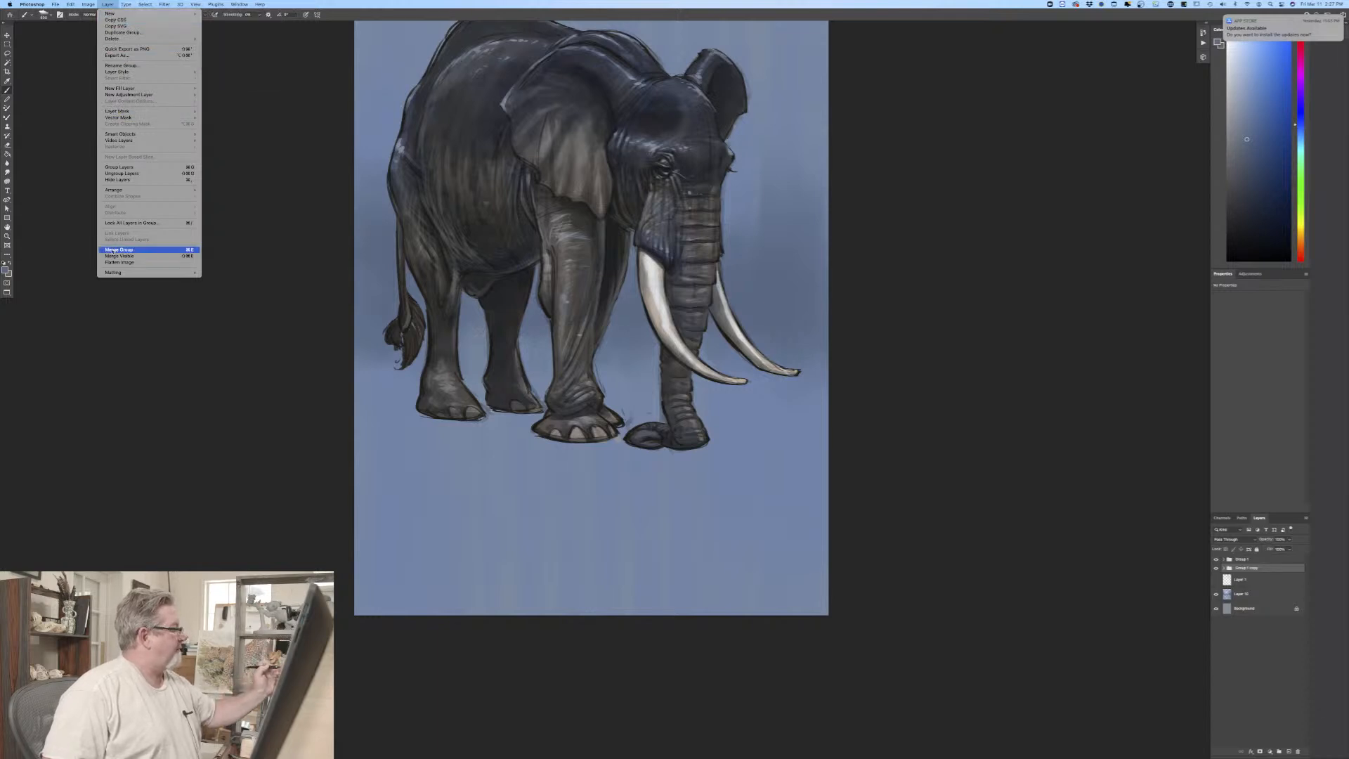
{"action": "left_click", "coordinate": [116, 250]}
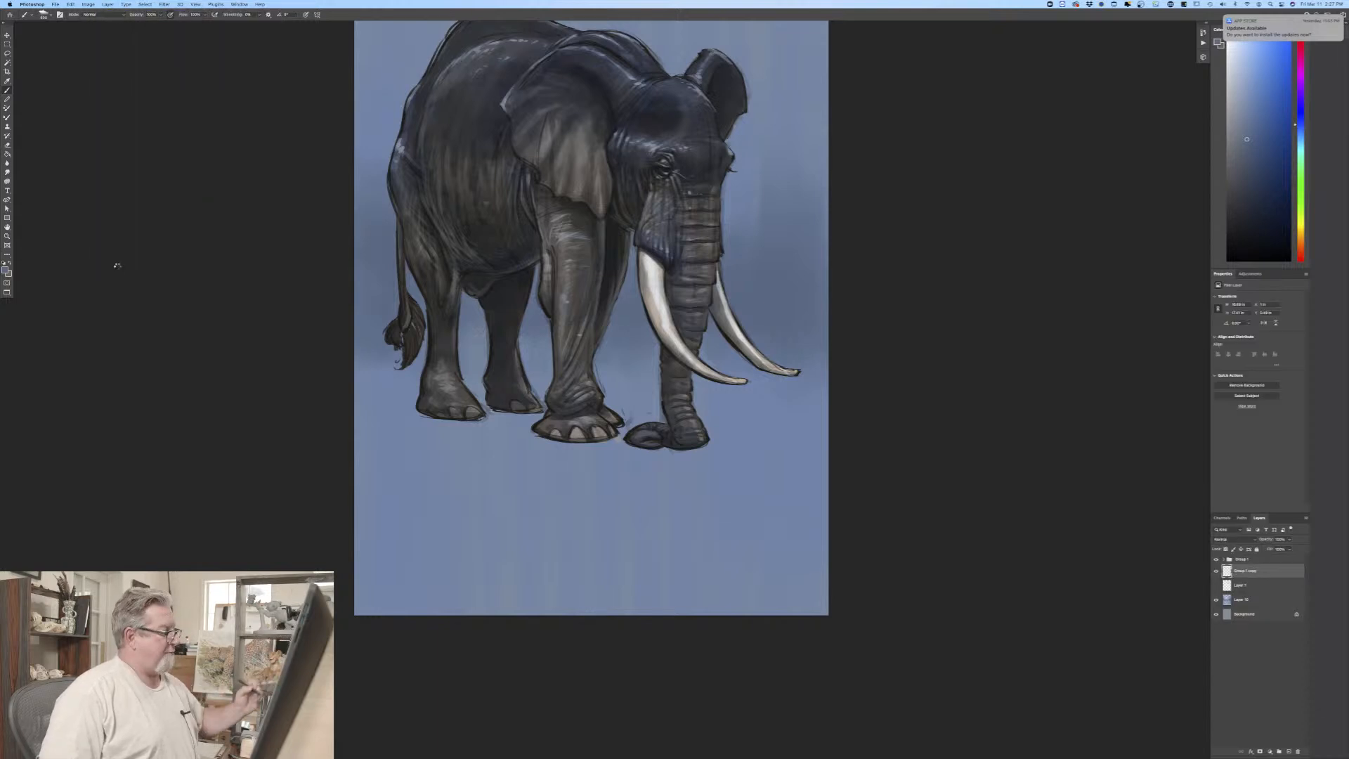
Step: Flip the merged elephant copy vertically and move it down so its front foot meets the original's as a reflection
{"action": "left_click", "coordinate": [70, 4]}
{"action": "mouse_move", "coordinate": [73, 159]}
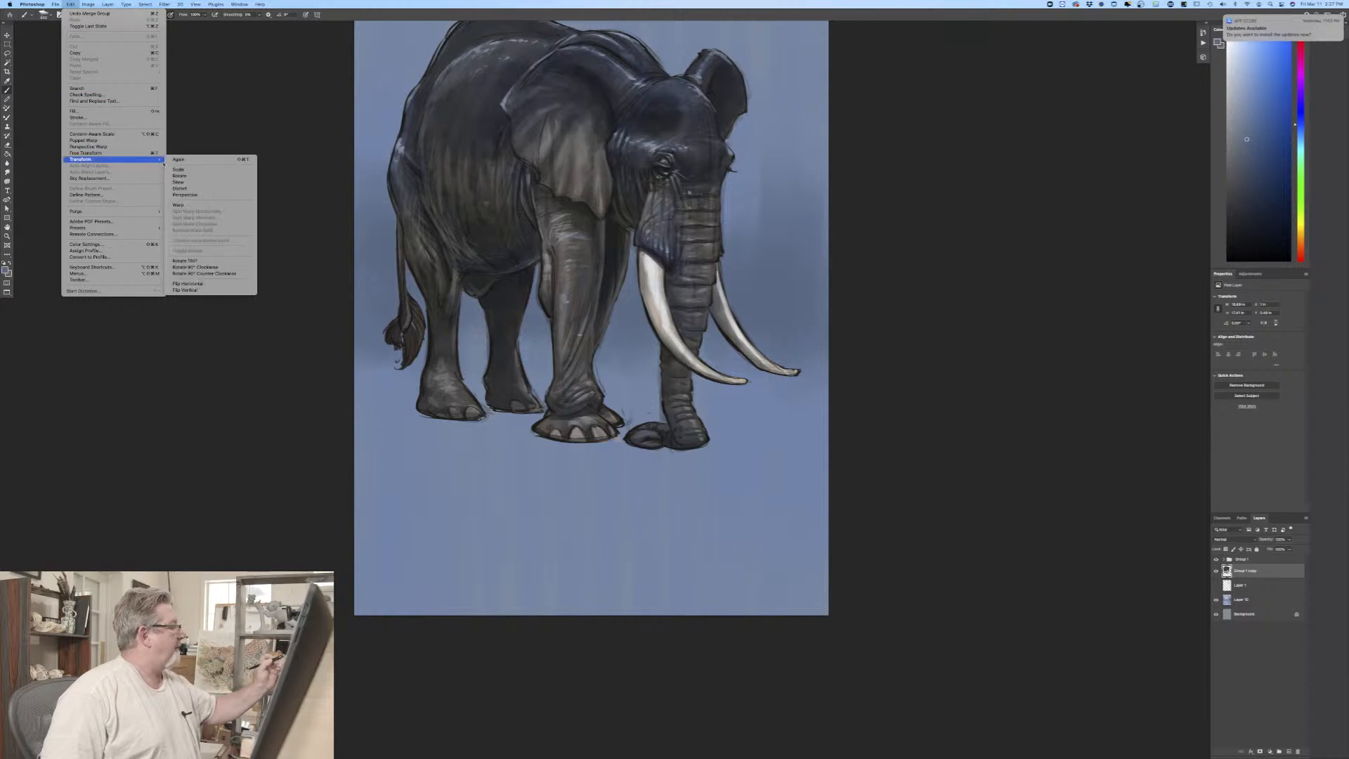
{"action": "left_click", "coordinate": [184, 290]}
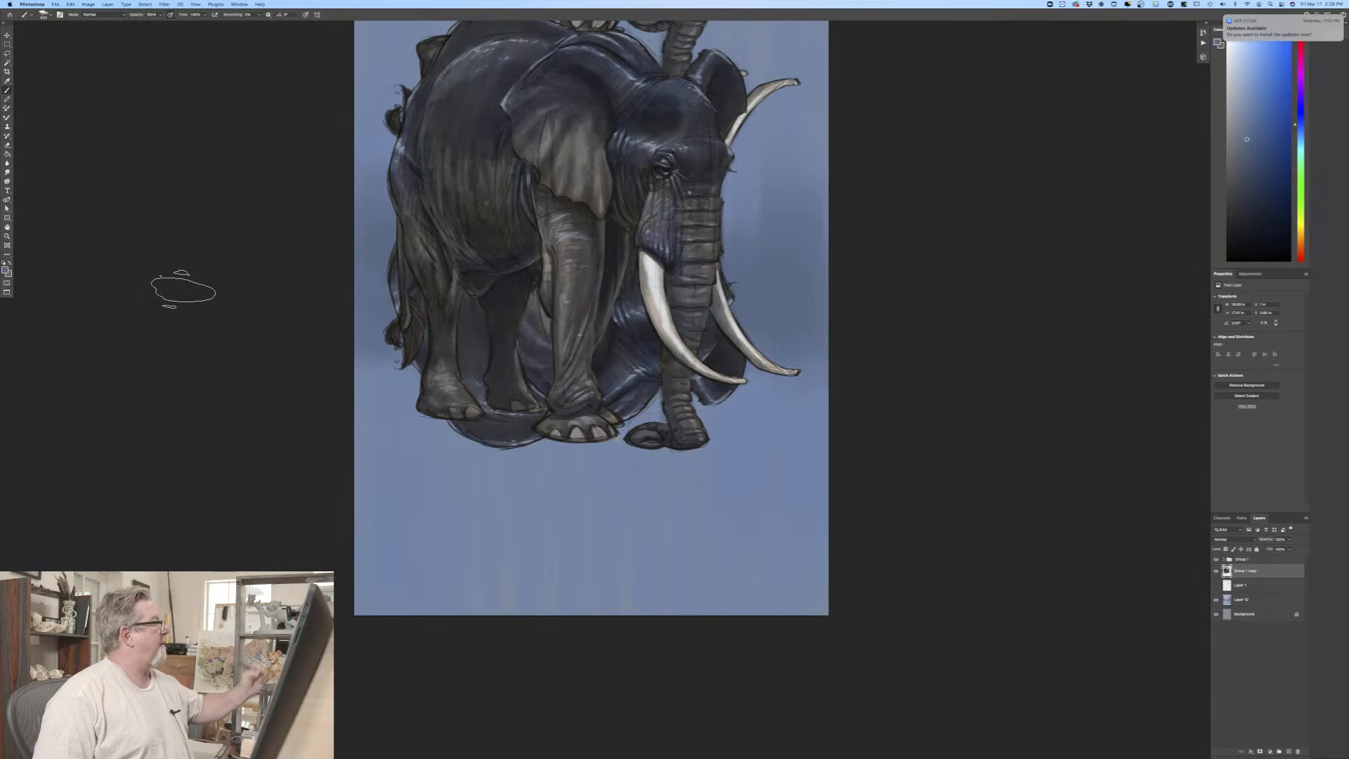
{"action": "key", "text": "v"}
{"action": "left_click_drag", "start_coordinate": [427, 386], "coordinate": [416, 567]}
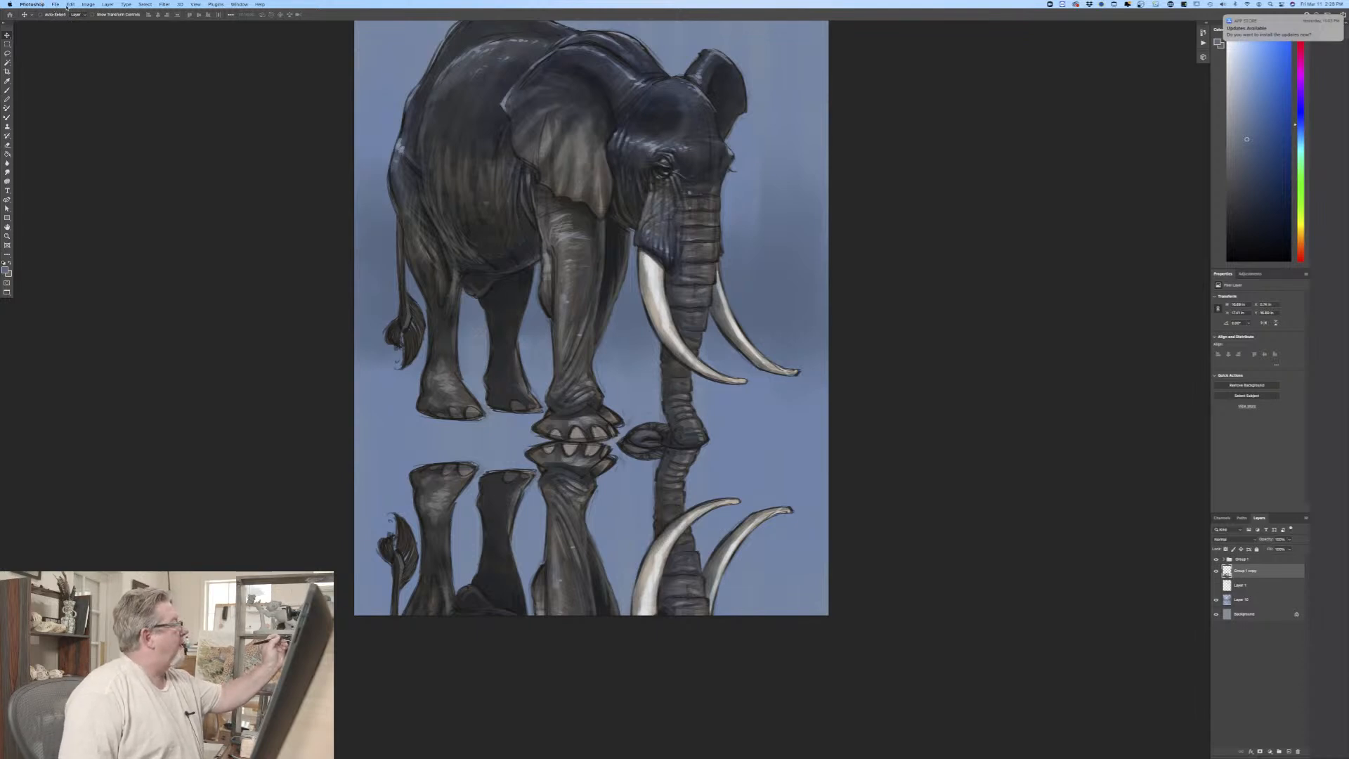
Step: Distort the flipped elephant copy, slanting its upper edge up toward the tail and down toward the trunk so the reflected feet meet the originals
{"action": "left_click", "coordinate": [70, 4]}
{"action": "mouse_move", "coordinate": [81, 159]}
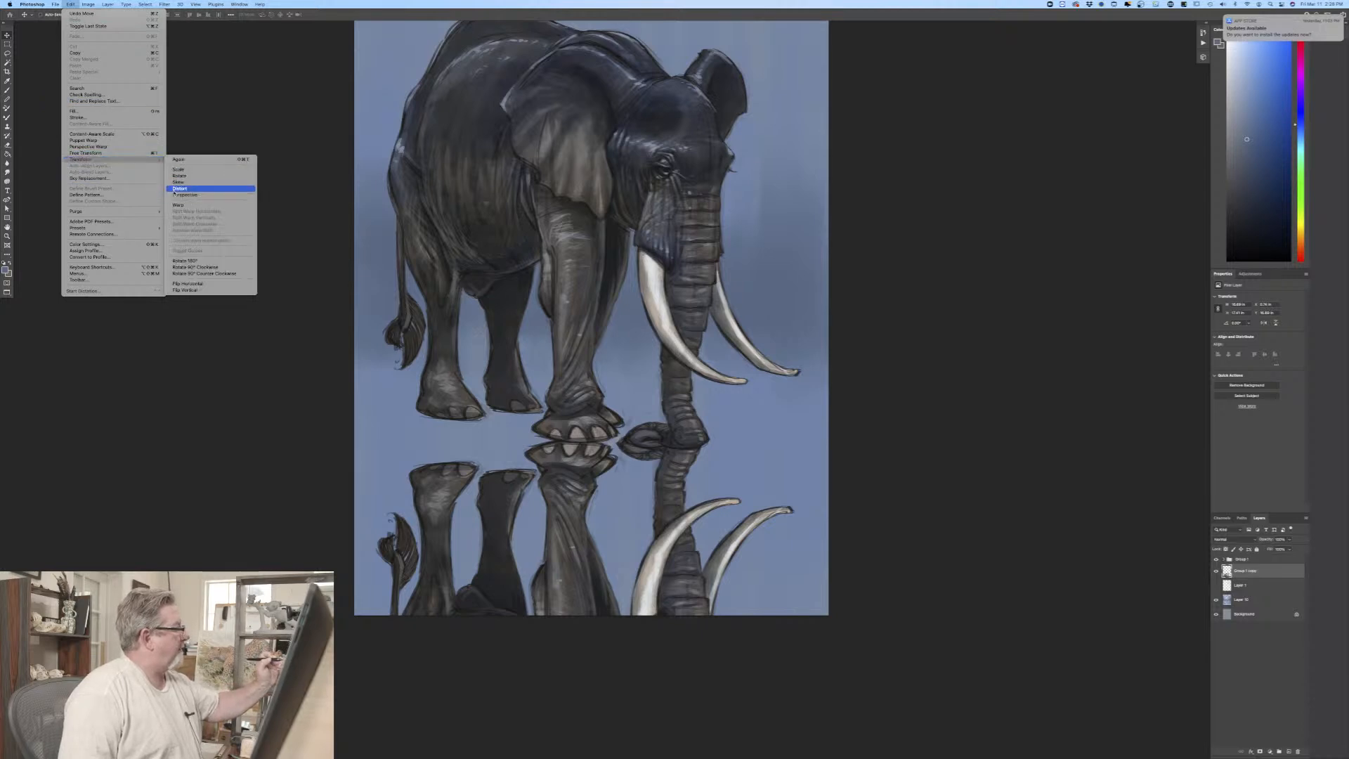
{"action": "left_click", "coordinate": [175, 190]}
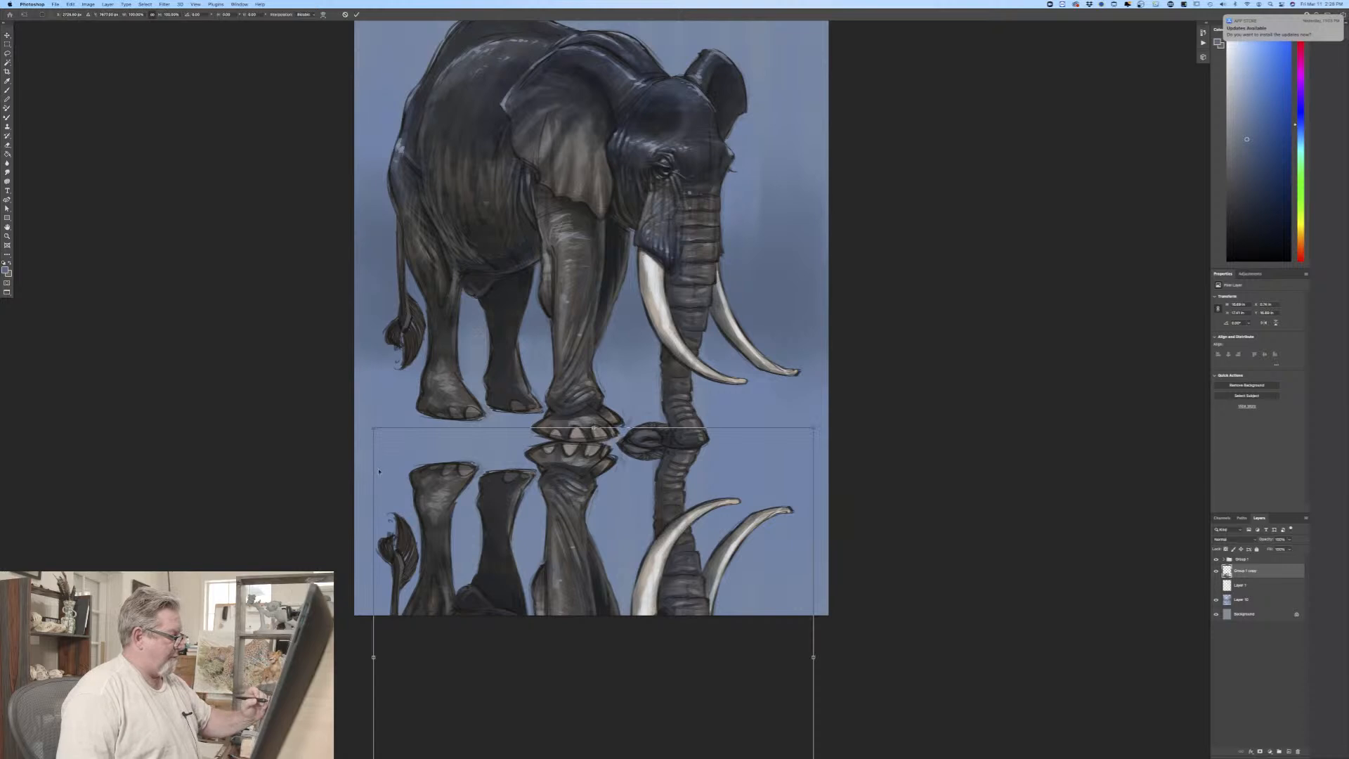
{"action": "left_click_drag", "start_coordinate": [373, 657], "coordinate": [375, 593]}
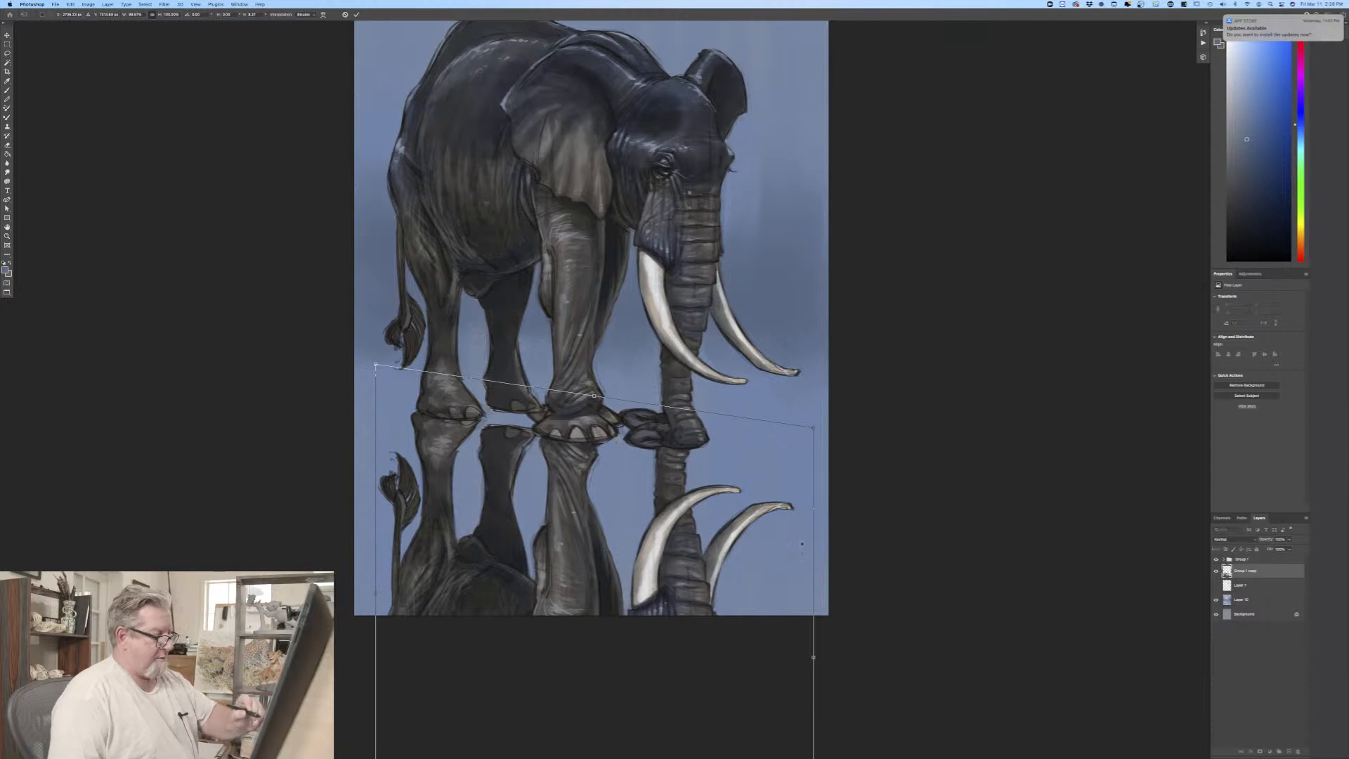
{"action": "left_click_drag", "start_coordinate": [814, 657], "coordinate": [821, 703]}
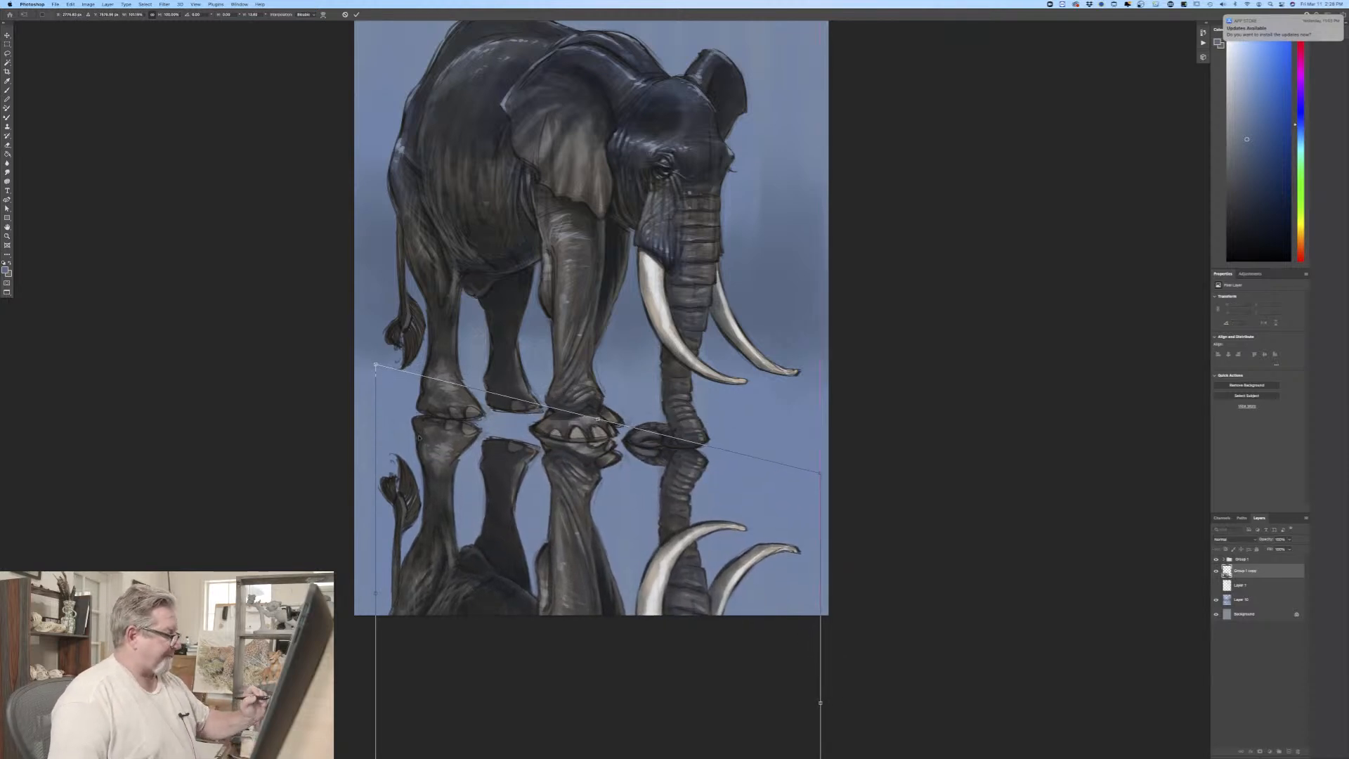
{"action": "left_click_drag", "start_coordinate": [420, 439], "coordinate": [425, 430]}
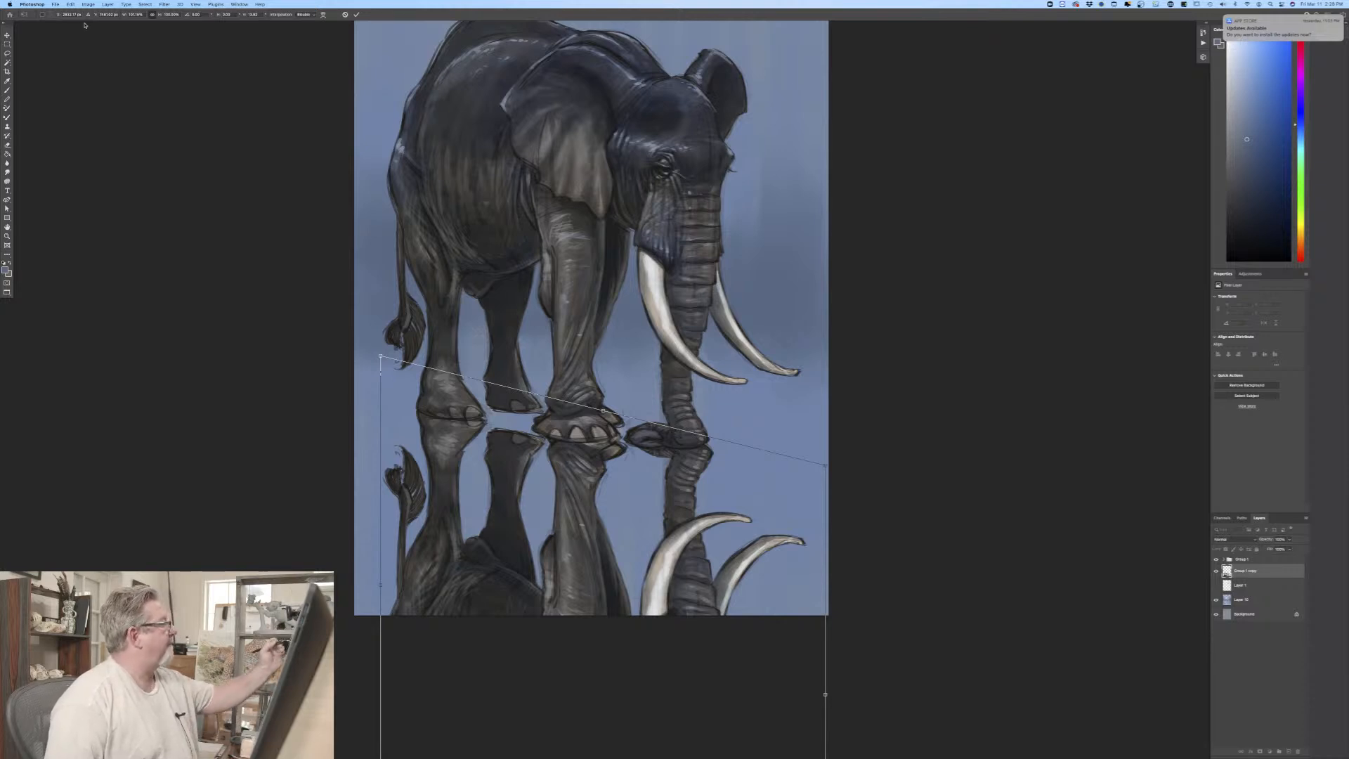
Step: Warp the reflection around the front foot, hind foot and trunk to line it up more closely with the original, and apply the transform
{"action": "left_click", "coordinate": [54, 4]}
{"action": "mouse_move", "coordinate": [71, 4]}
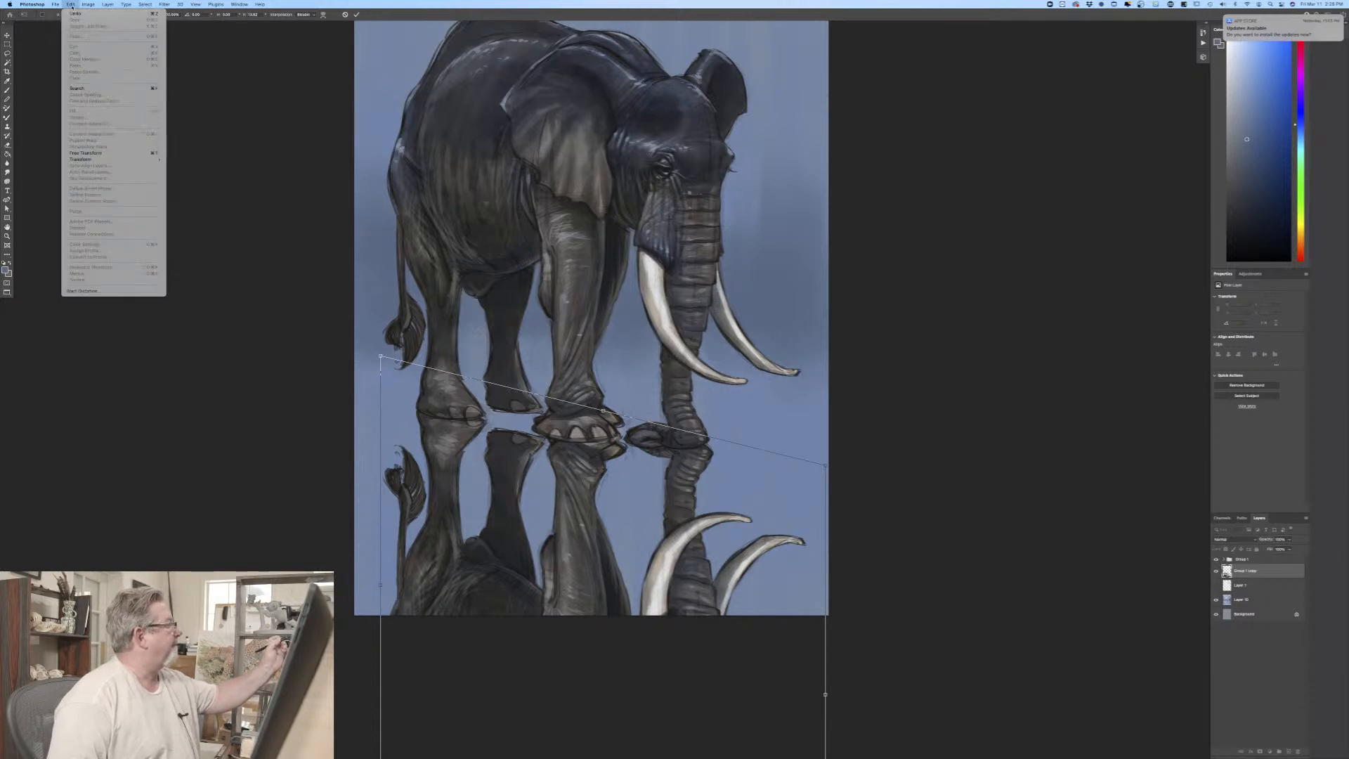
{"action": "mouse_move", "coordinate": [105, 160]}
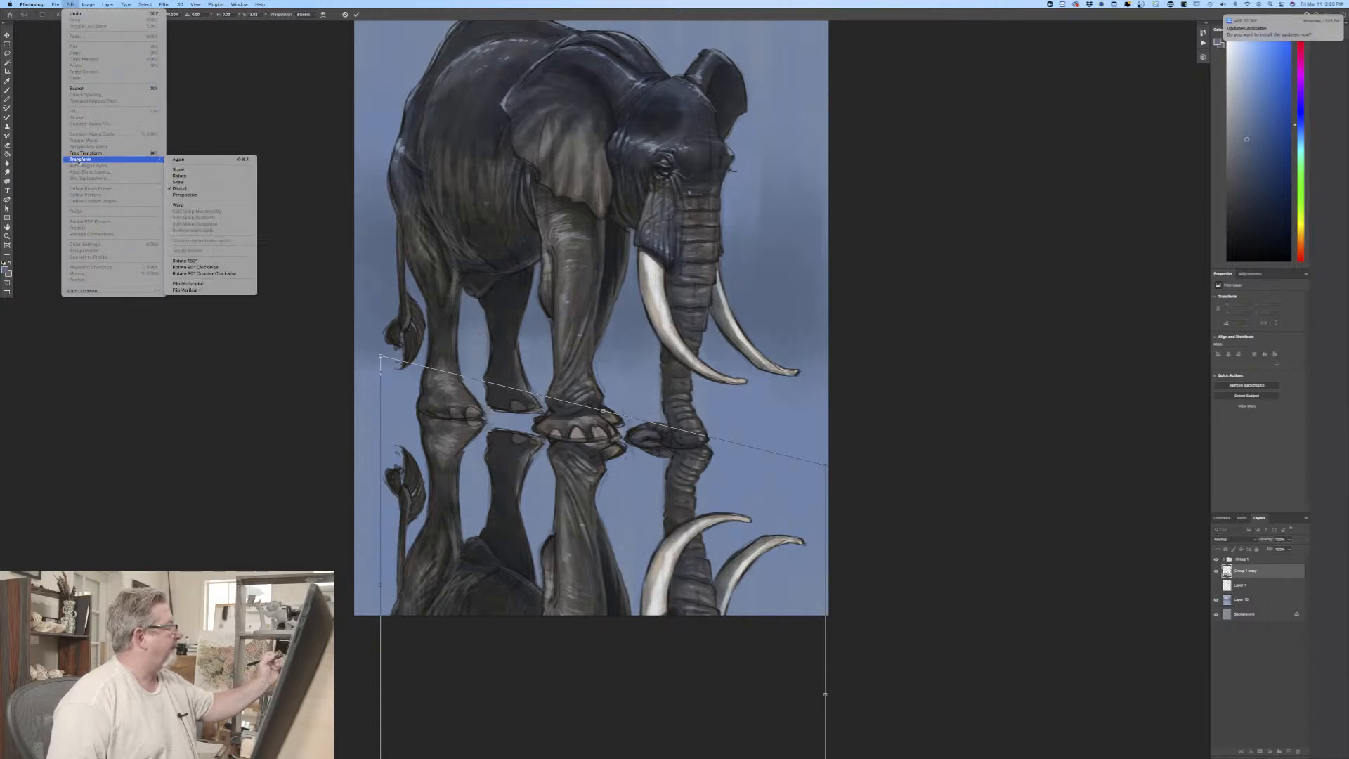
{"action": "left_click", "coordinate": [183, 205]}
{"action": "left_click_drag", "start_coordinate": [568, 448], "coordinate": [569, 469]}
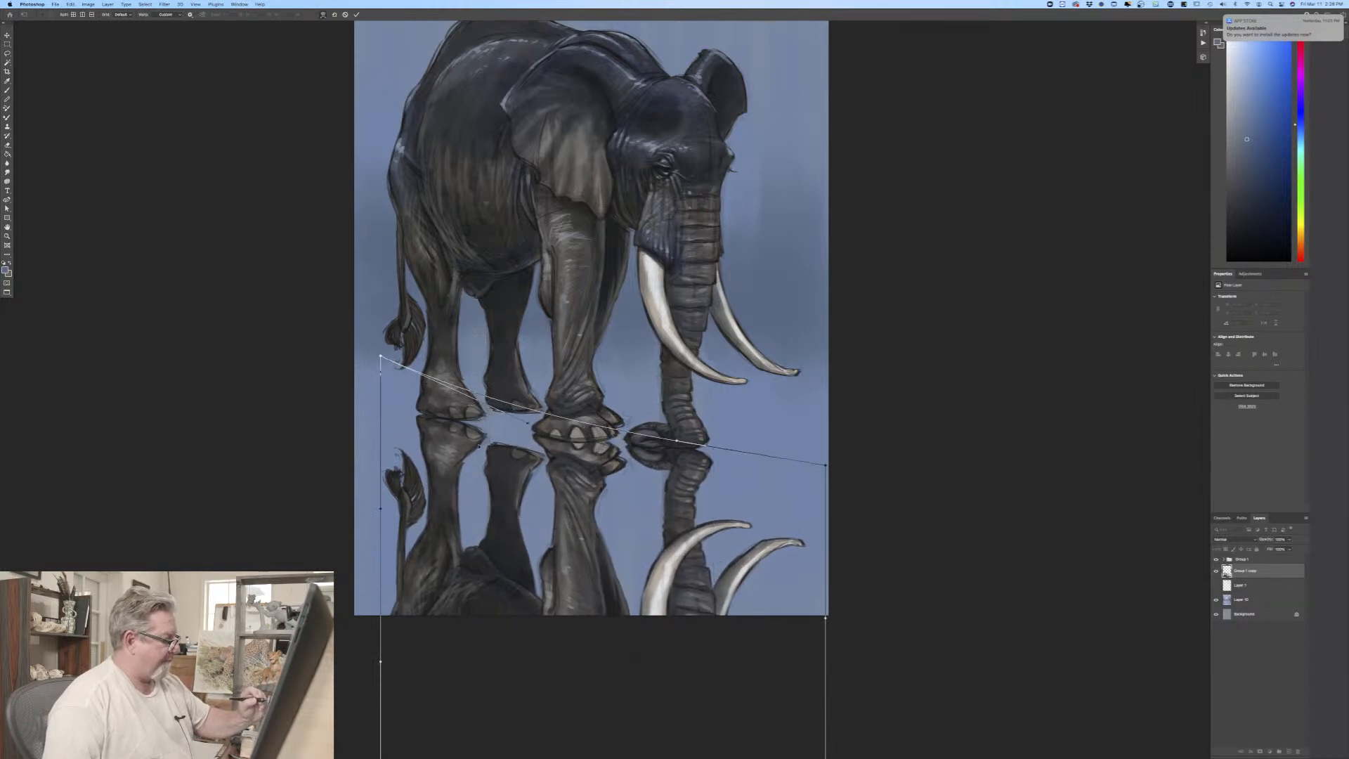
{"action": "left_click_drag", "start_coordinate": [472, 449], "coordinate": [471, 435]}
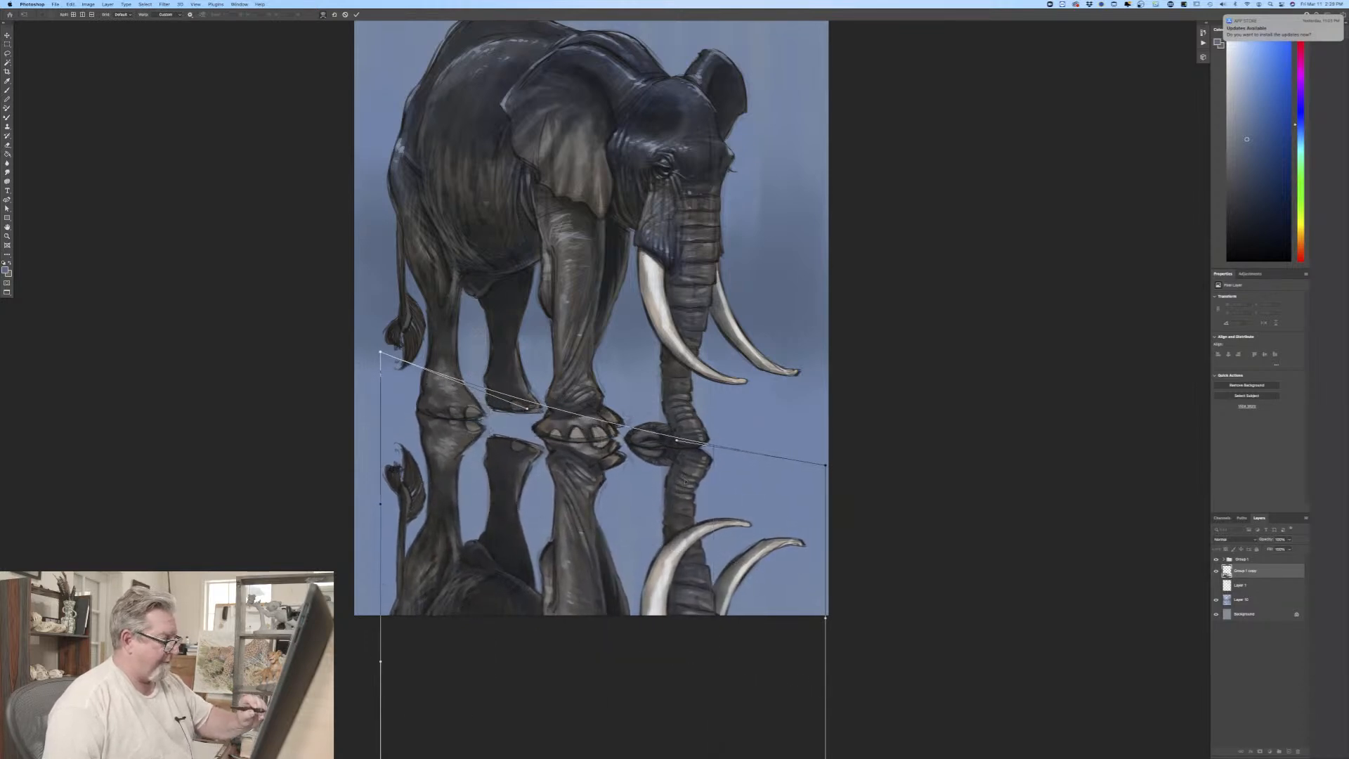
{"action": "left_click_drag", "start_coordinate": [685, 482], "coordinate": [680, 475]}
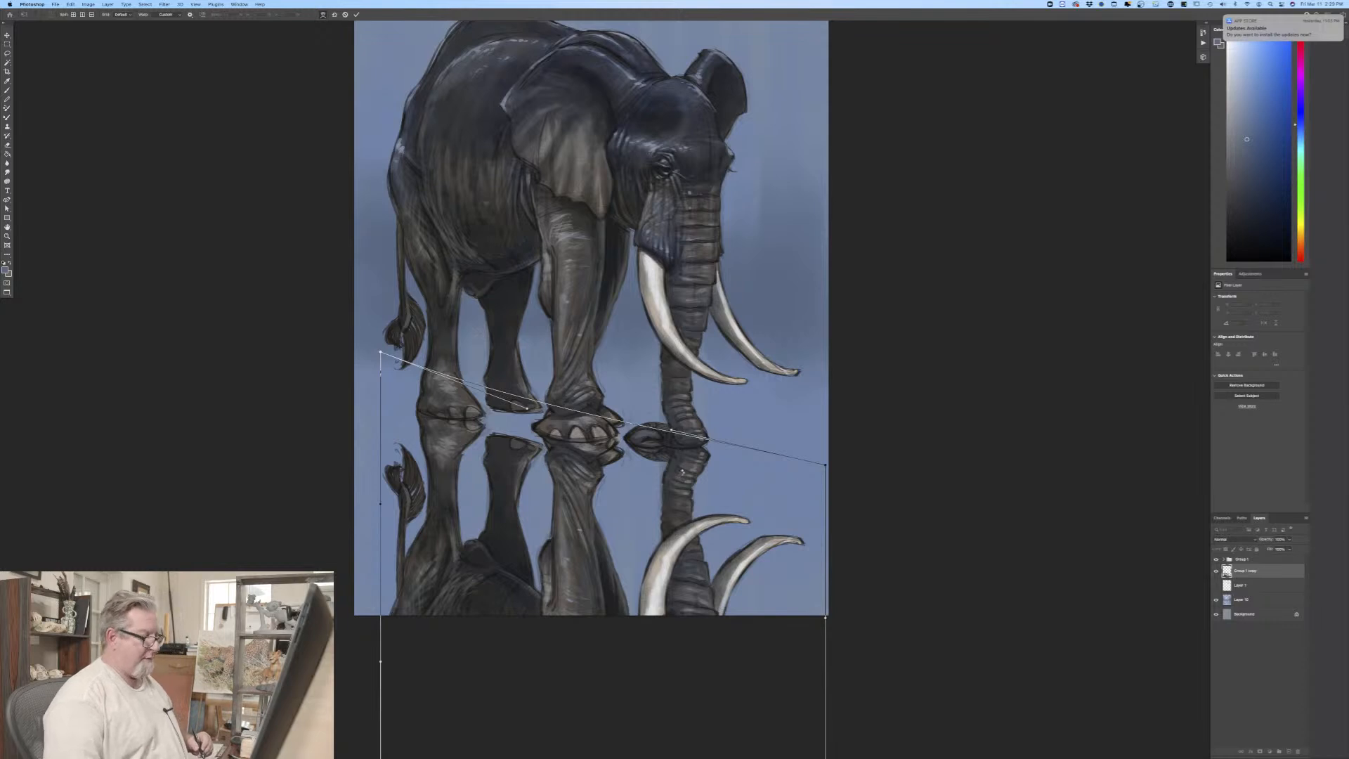
{"action": "key", "text": "Return"}
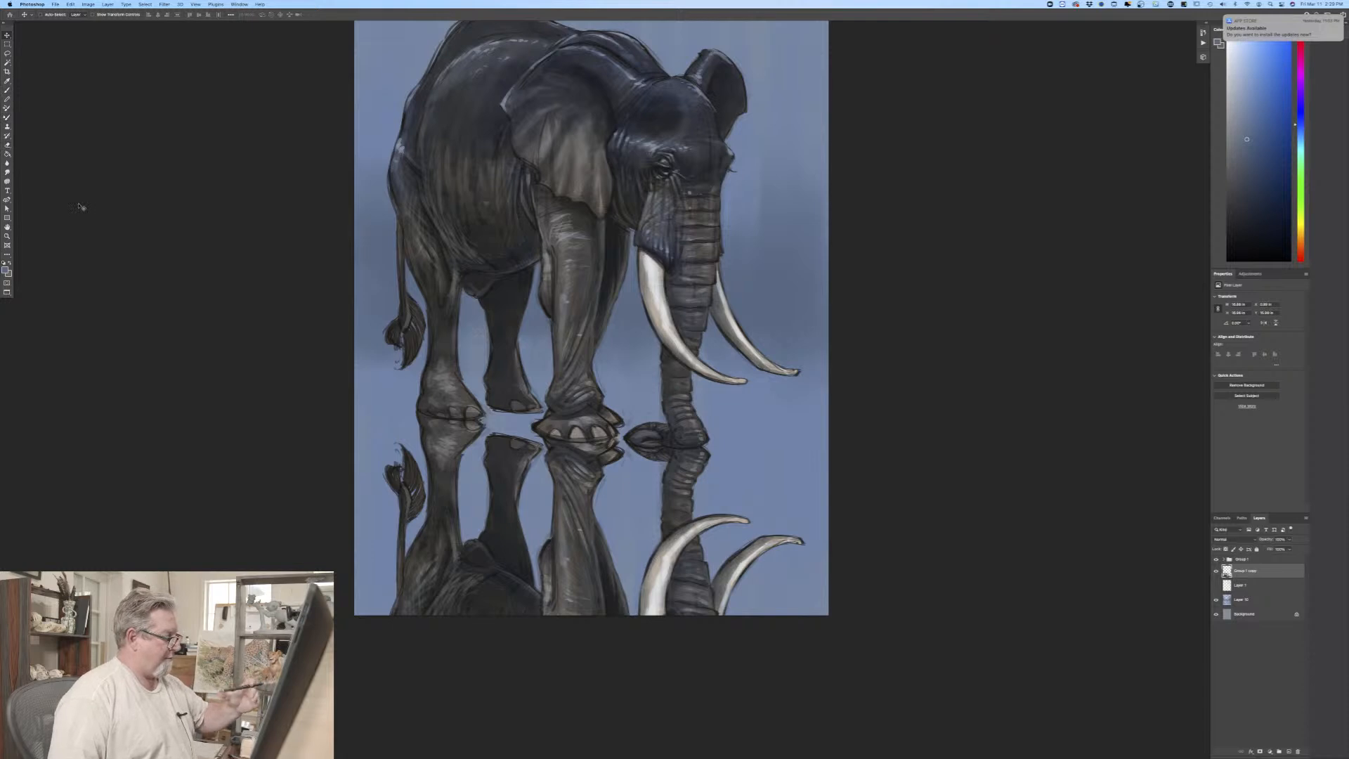
Step: Erase the upper part of the far hind leg's reflection and repaint it up to the foot in a dark colour sampled from the reflection
{"action": "mouse_move", "coordinate": [531, 442]}
{"action": "left_mouse_down"}
{"action": "mouse_move", "coordinate": [516, 504]}
{"action": "mouse_move", "coordinate": [510, 437]}
{"action": "mouse_move", "coordinate": [508, 485]}
{"action": "mouse_move", "coordinate": [497, 436]}
{"action": "mouse_move", "coordinate": [492, 478]}
{"action": "mouse_move", "coordinate": [515, 513]}
{"action": "mouse_move", "coordinate": [527, 441]}
{"action": "mouse_move", "coordinate": [496, 496]}
{"action": "left_mouse_up"}
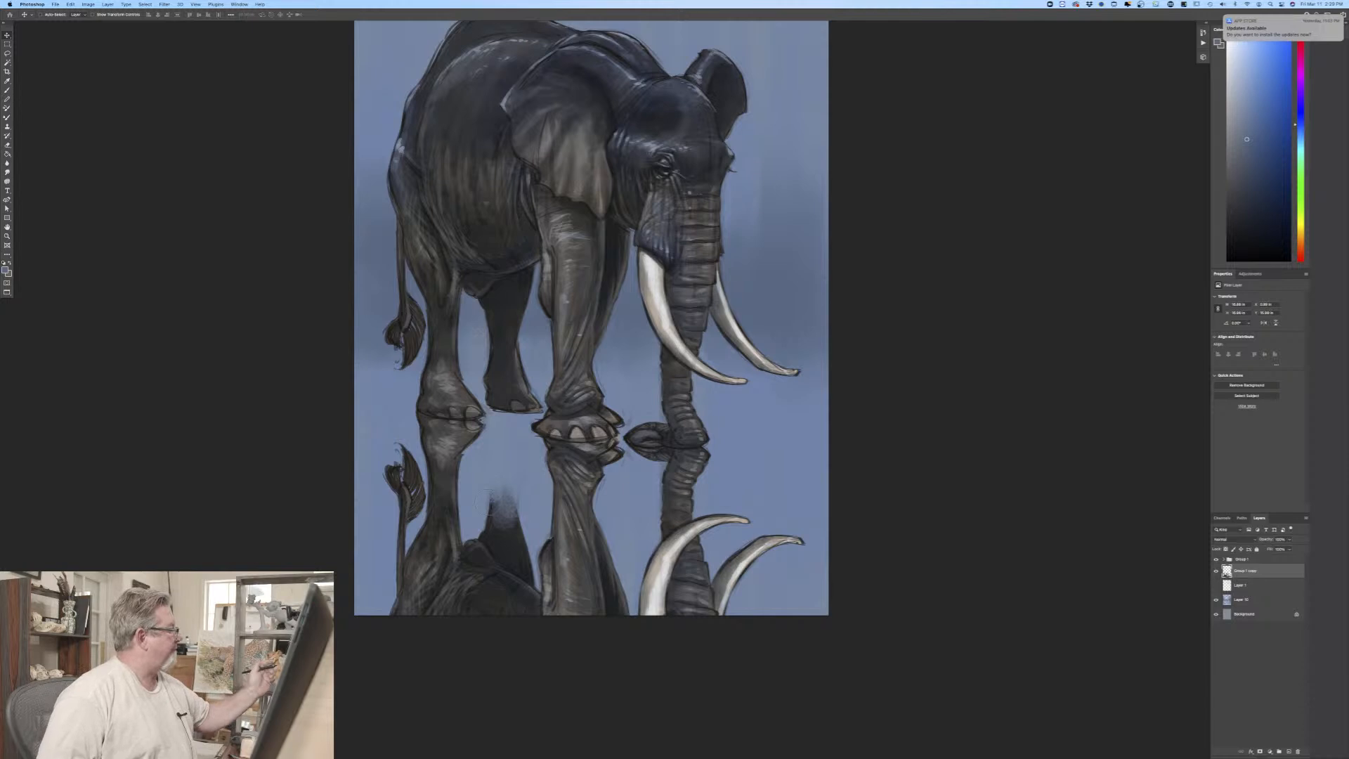
{"action": "left_click", "coordinate": [6, 269]}
{"action": "left_click", "coordinate": [508, 542]}
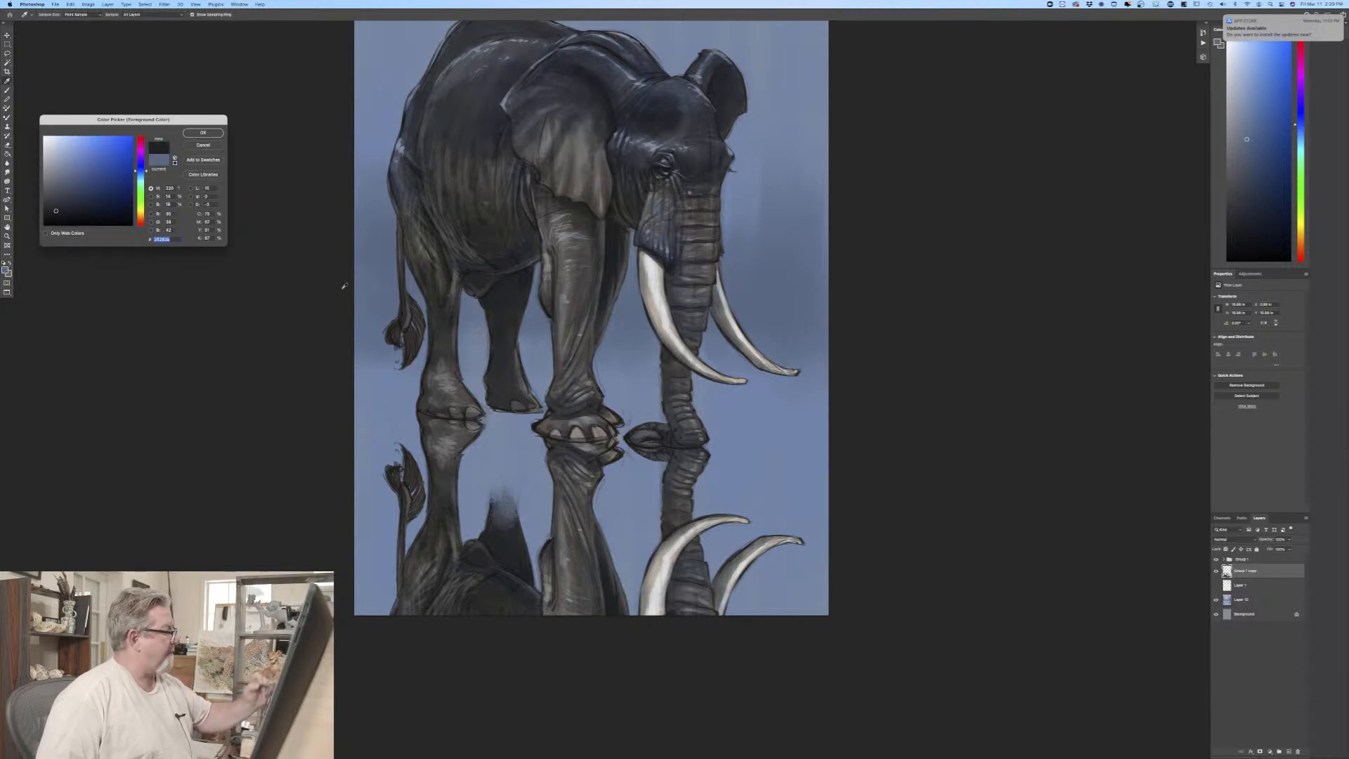
{"action": "left_click", "coordinate": [213, 134]}
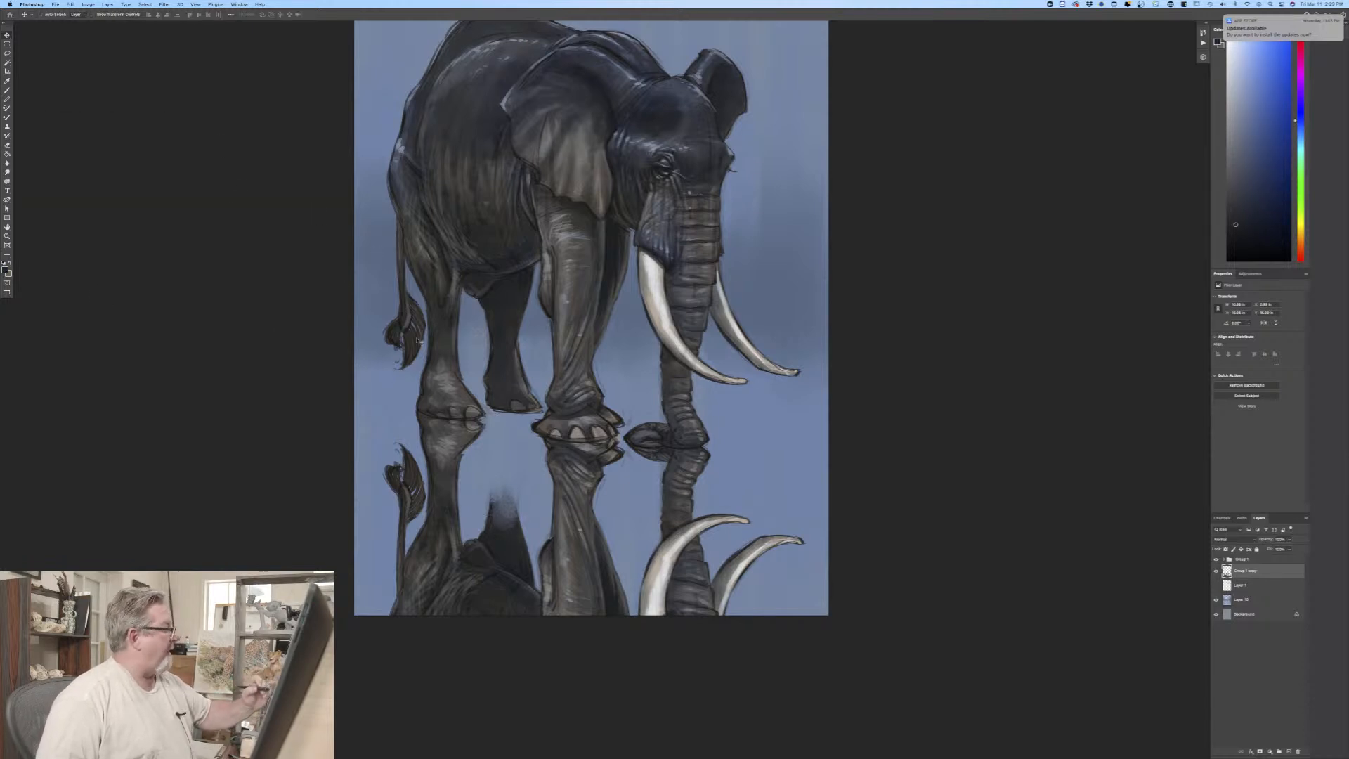
{"action": "left_click", "coordinate": [9, 91]}
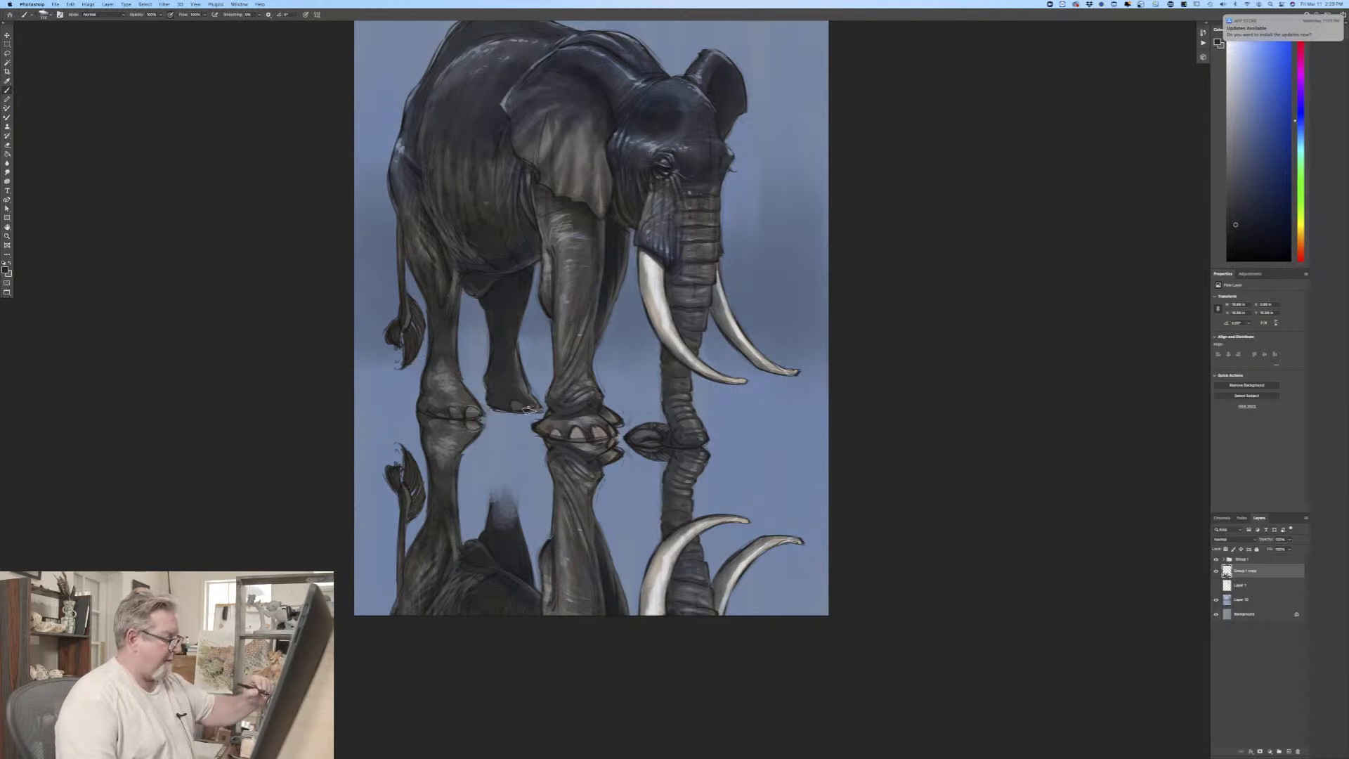
{"action": "mouse_move", "coordinate": [531, 410]}
{"action": "left_mouse_down"}
{"action": "mouse_move", "coordinate": [496, 412]}
{"action": "mouse_move", "coordinate": [496, 426]}
{"action": "mouse_move", "coordinate": [493, 405]}
{"action": "mouse_move", "coordinate": [497, 504]}
{"action": "mouse_move", "coordinate": [496, 452]}
{"action": "mouse_move", "coordinate": [507, 475]}
{"action": "mouse_move", "coordinate": [533, 416]}
{"action": "mouse_move", "coordinate": [504, 531]}
{"action": "mouse_move", "coordinate": [508, 417]}
{"action": "mouse_move", "coordinate": [505, 467]}
{"action": "mouse_move", "coordinate": [517, 441]}
{"action": "mouse_move", "coordinate": [517, 460]}
{"action": "mouse_move", "coordinate": [500, 496]}
{"action": "mouse_move", "coordinate": [492, 443]}
{"action": "mouse_move", "coordinate": [527, 581]}
{"action": "left_mouse_up"}
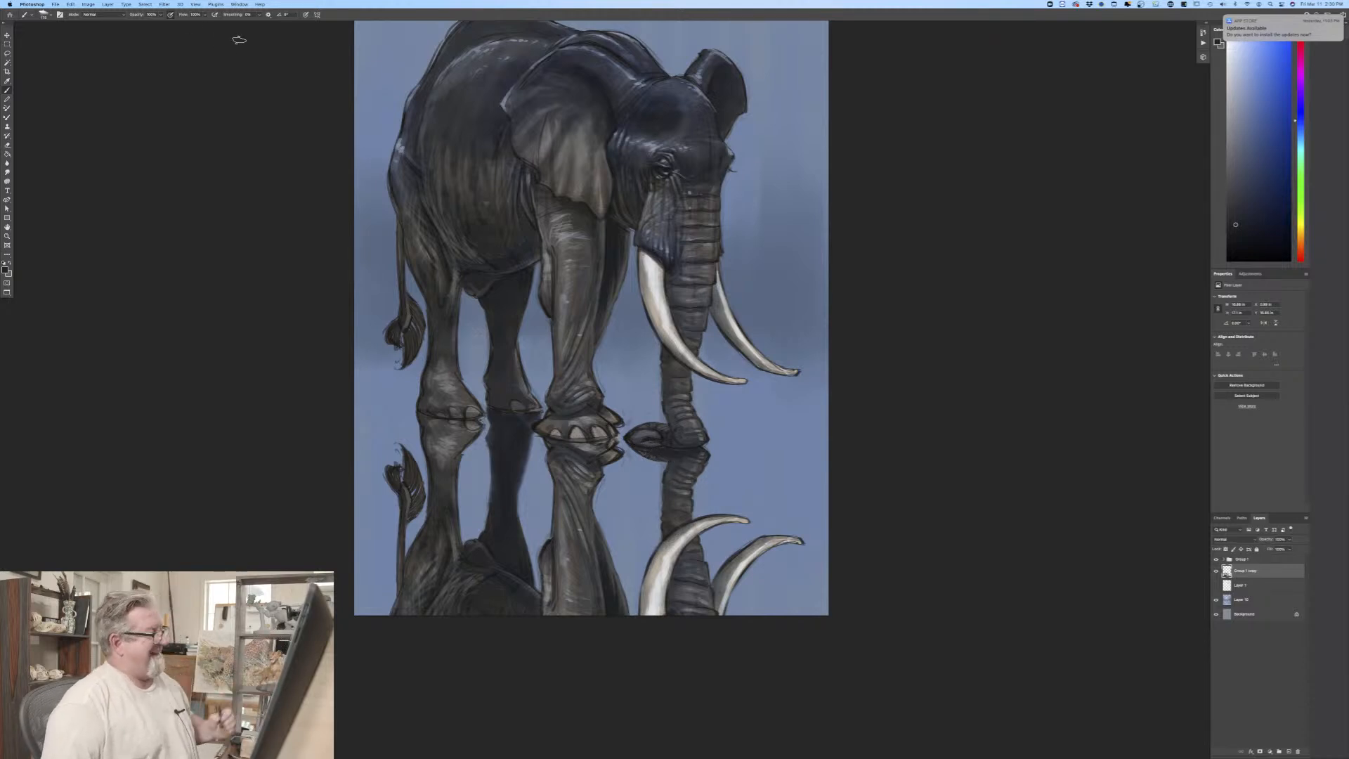
Step: Apply a vertical Motion Blur to the elephant reflection layer
{"action": "left_click", "coordinate": [165, 4]}
{"action": "mouse_move", "coordinate": [181, 95]}
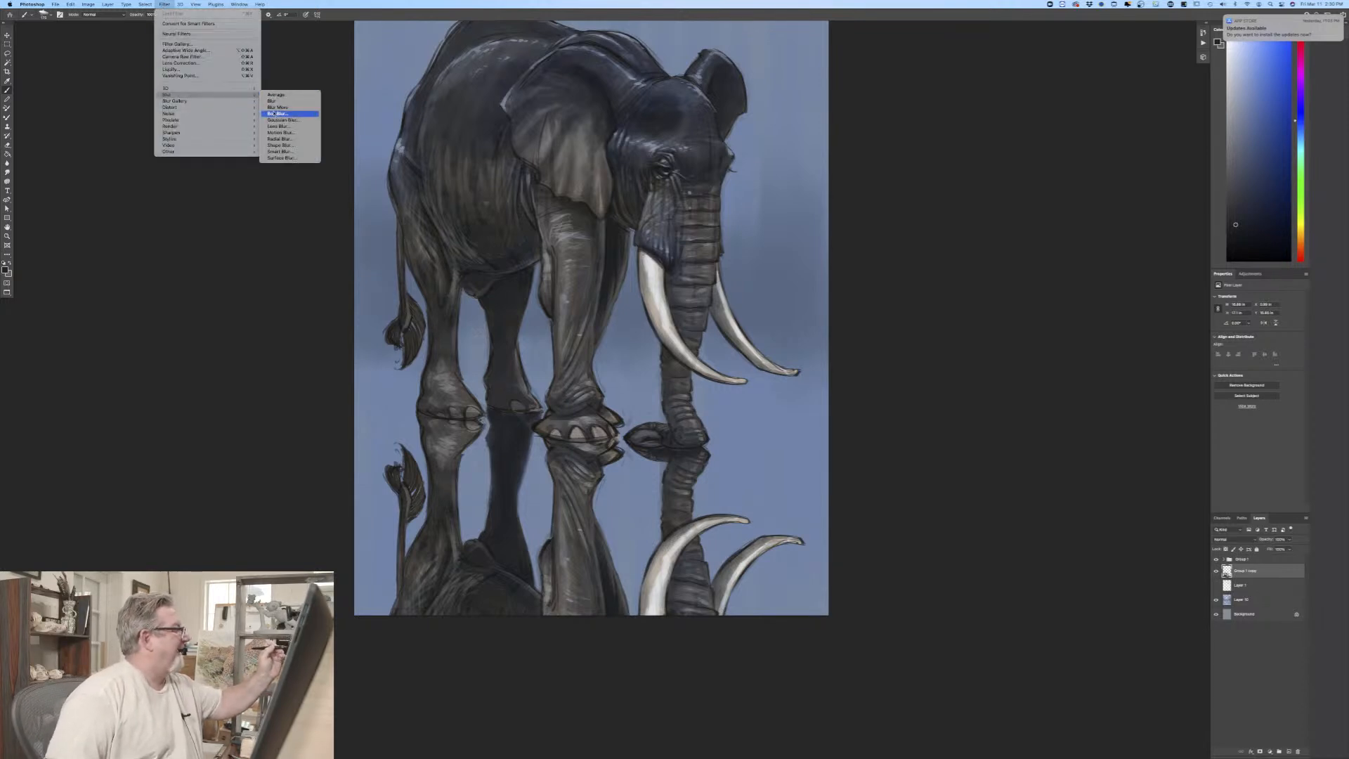
{"action": "left_click", "coordinate": [279, 133]}
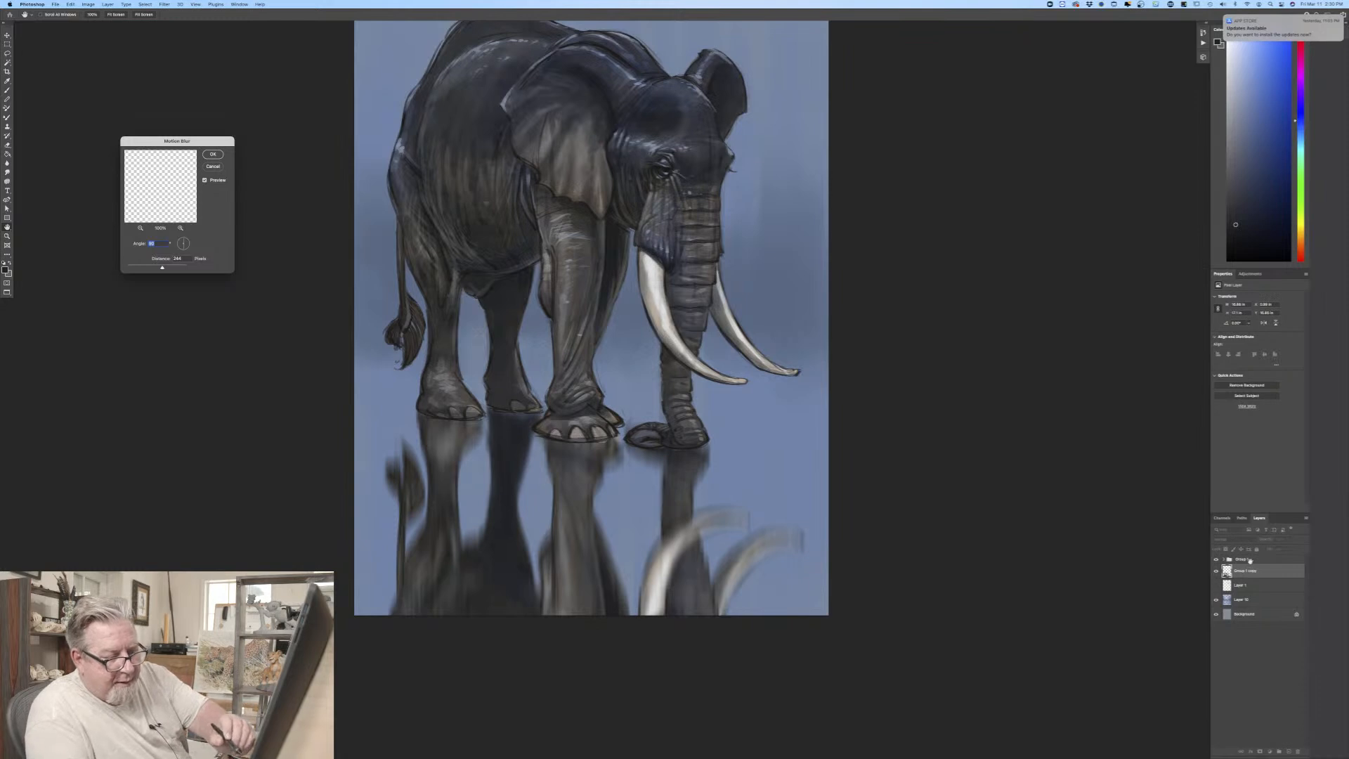
{"action": "key", "text": "Return"}
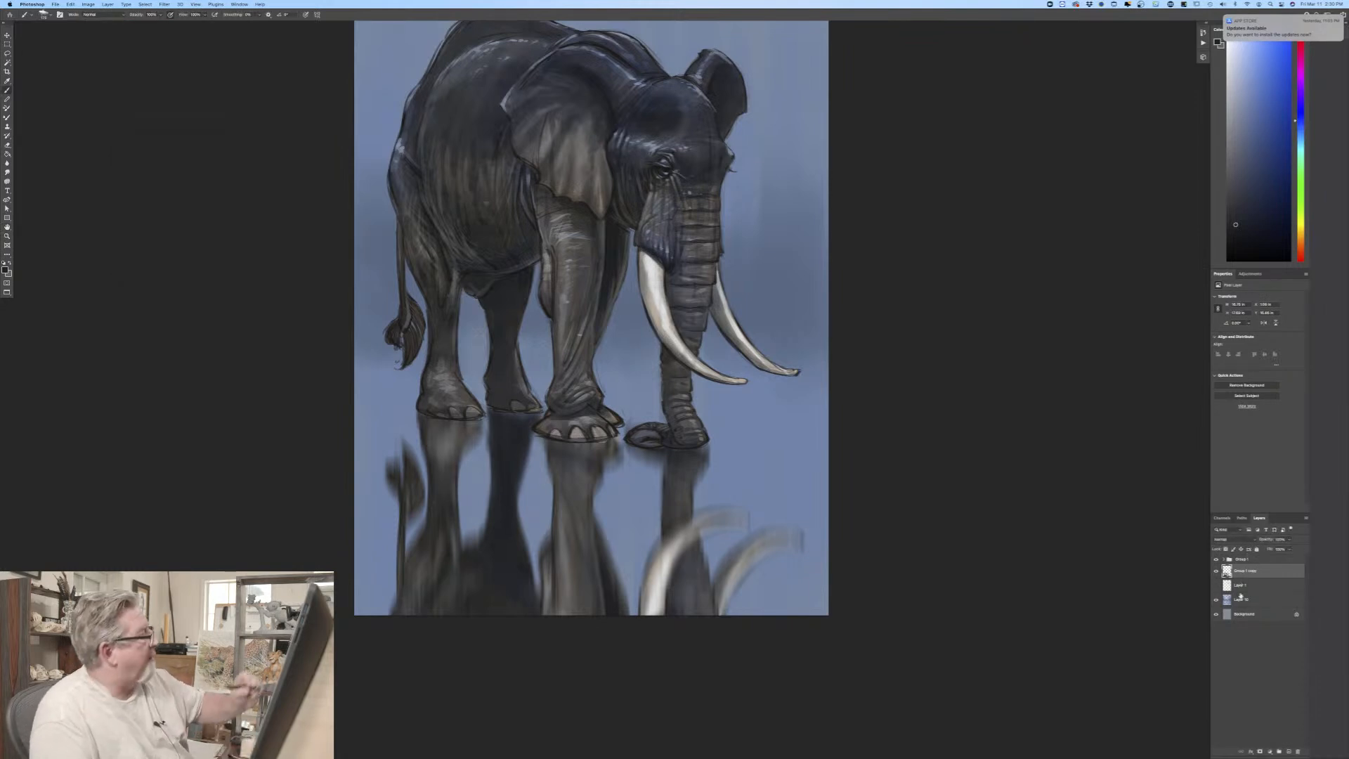
{"action": "left_click", "coordinate": [88, 4]}
{"action": "mouse_move", "coordinate": [89, 26]}
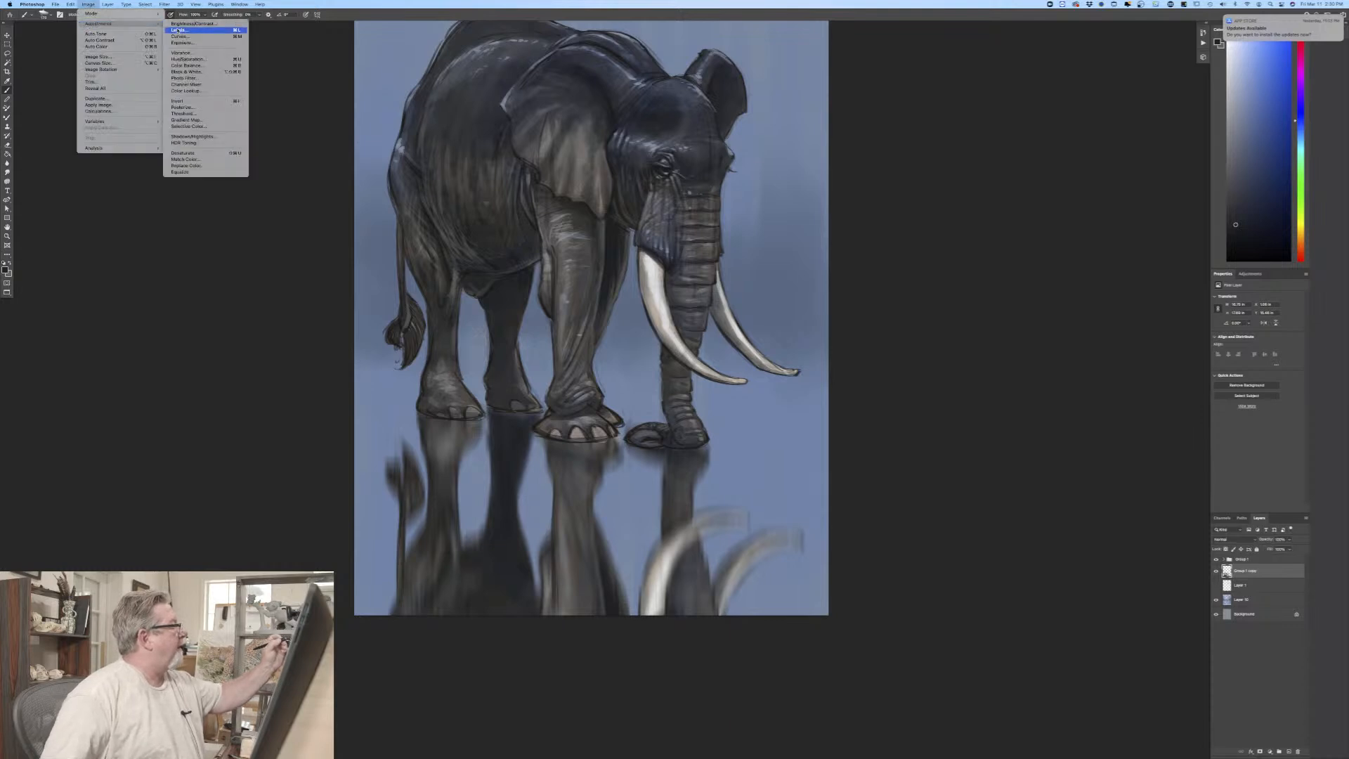
{"action": "left_click", "coordinate": [181, 43]}
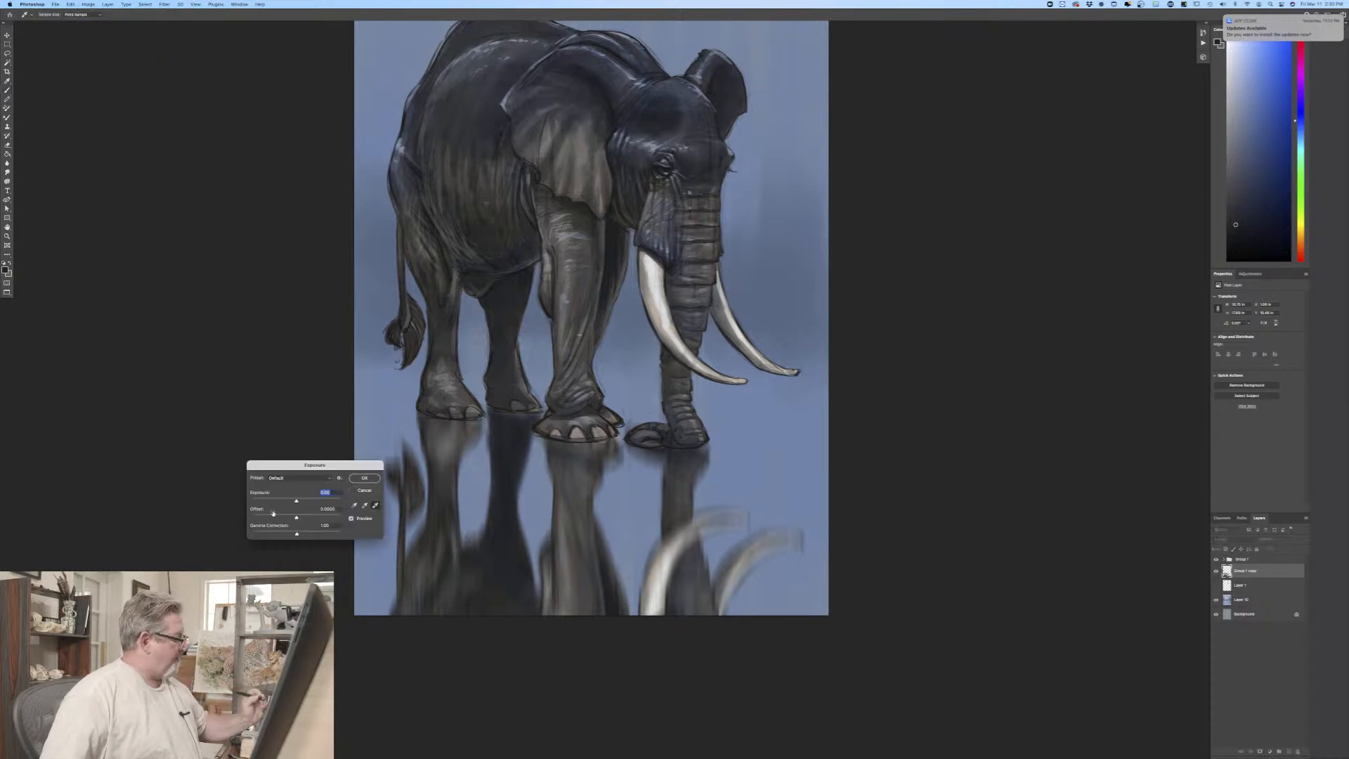
{"action": "key", "text": "Escape"}
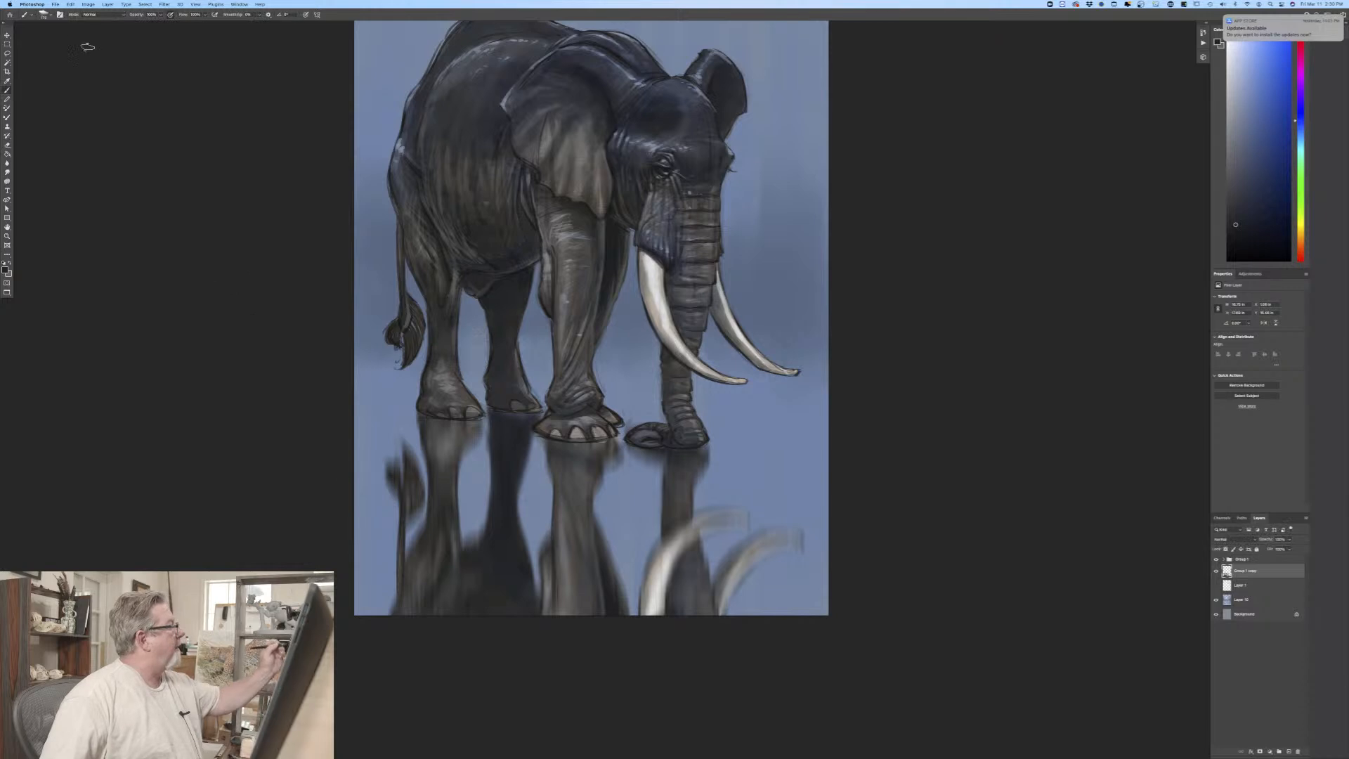
Step: Darken the blurred reflection by lowering its Lightness with a Hue/Saturation adjustment
{"action": "left_click", "coordinate": [88, 4]}
{"action": "mouse_move", "coordinate": [99, 24]}
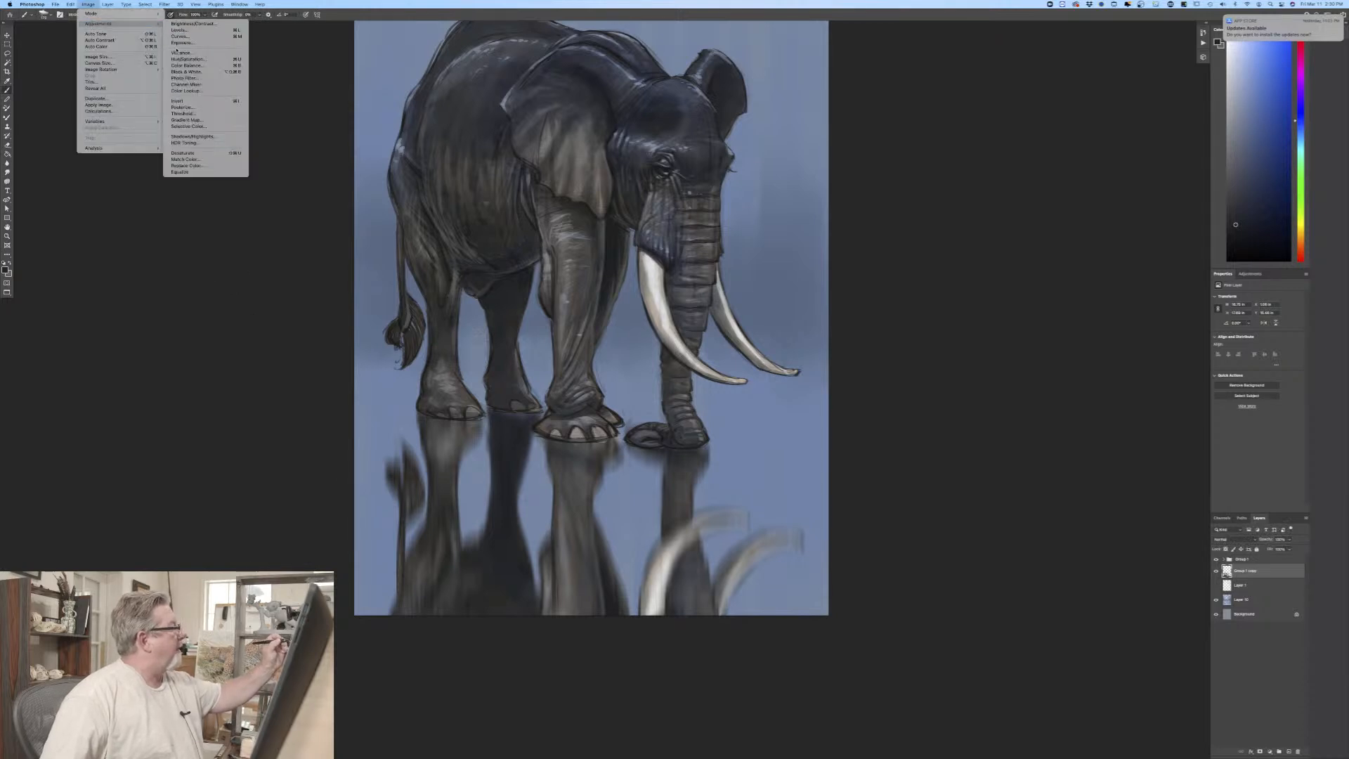
{"action": "left_click", "coordinate": [178, 60]}
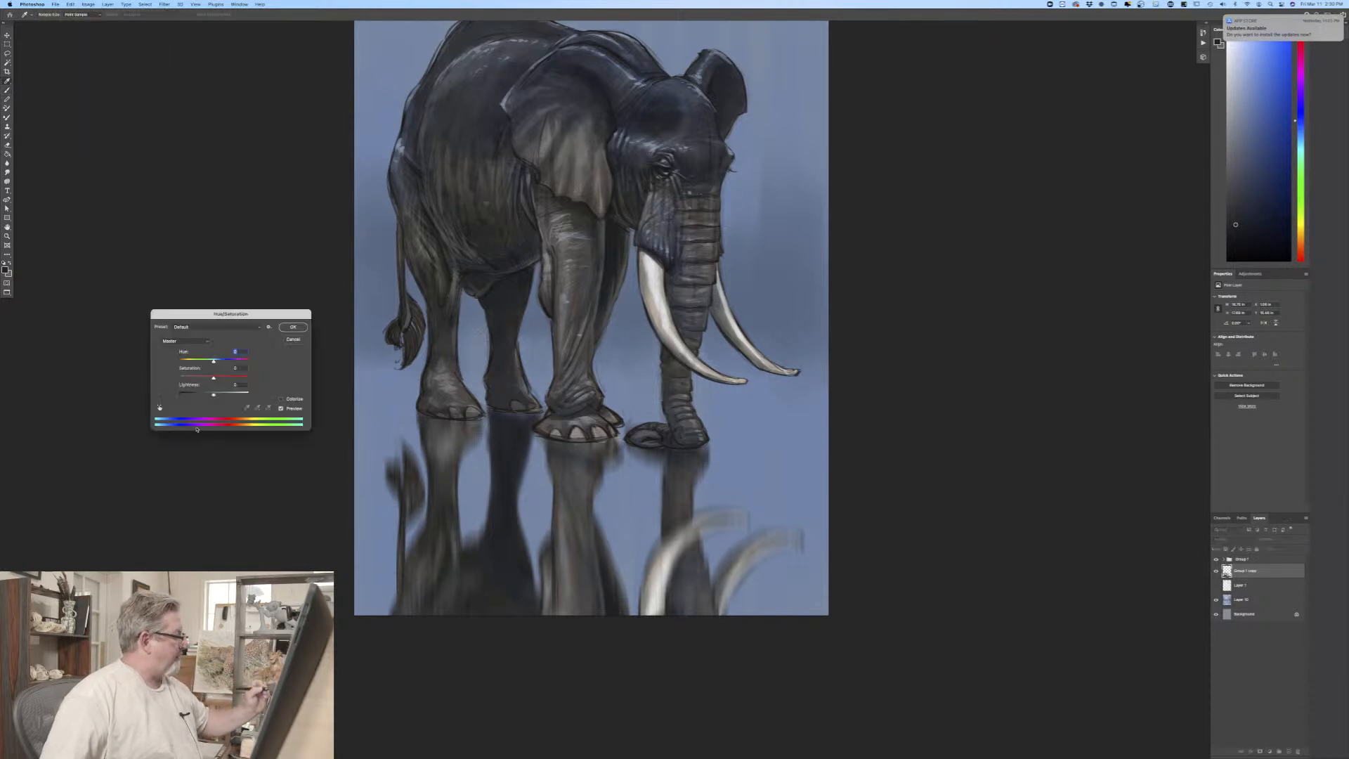
{"action": "left_click_drag", "start_coordinate": [213, 392], "coordinate": [207, 396]}
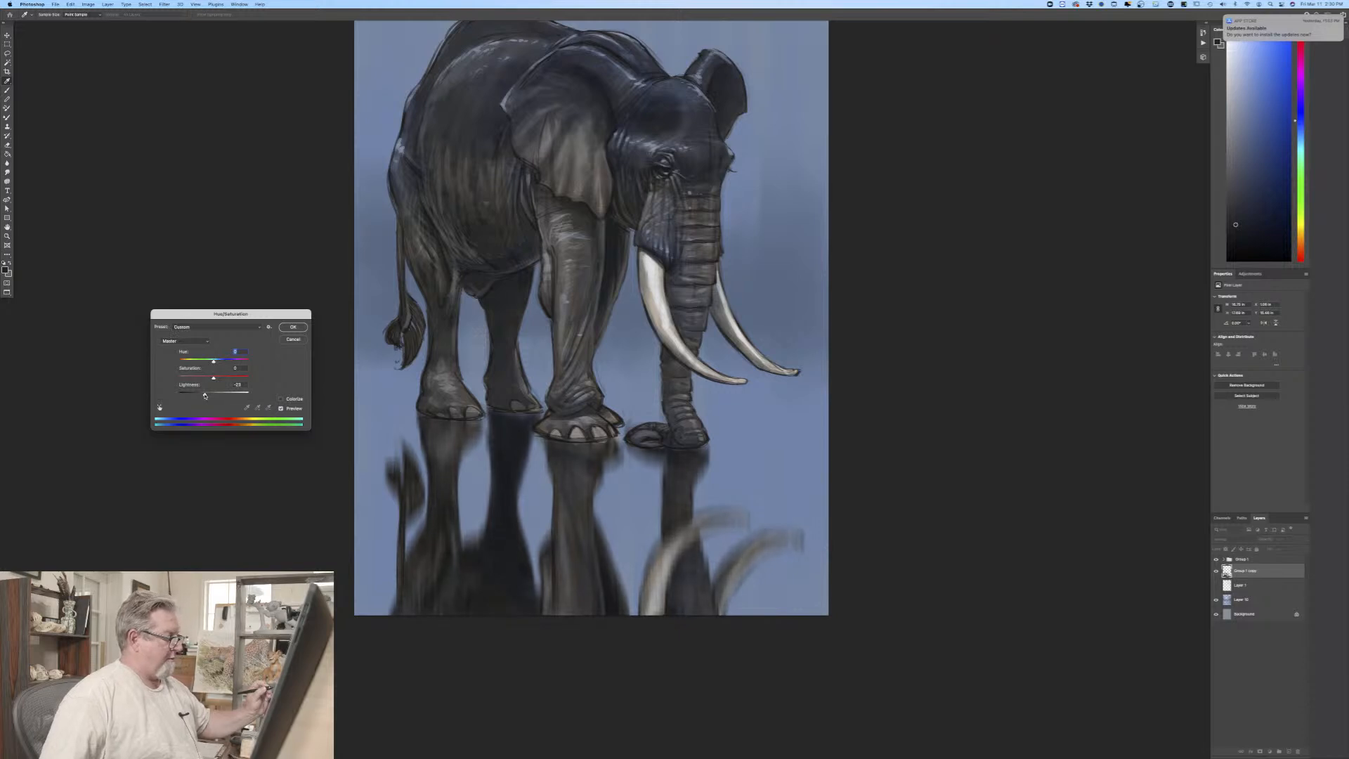
{"action": "left_click", "coordinate": [285, 328]}
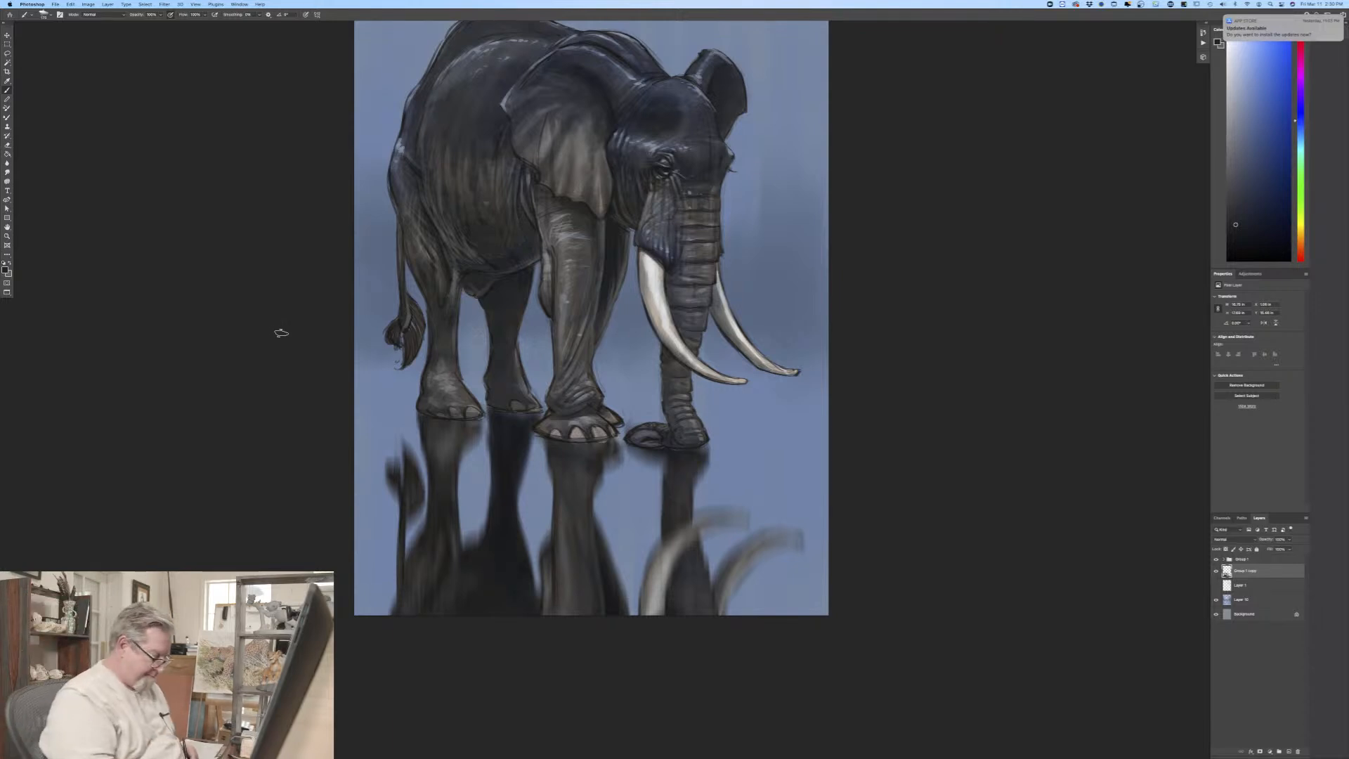
{"action": "key", "text": "super+minus"}
{"action": "key", "text": "super+minus"}
{"action": "key", "text": "super+equal"}
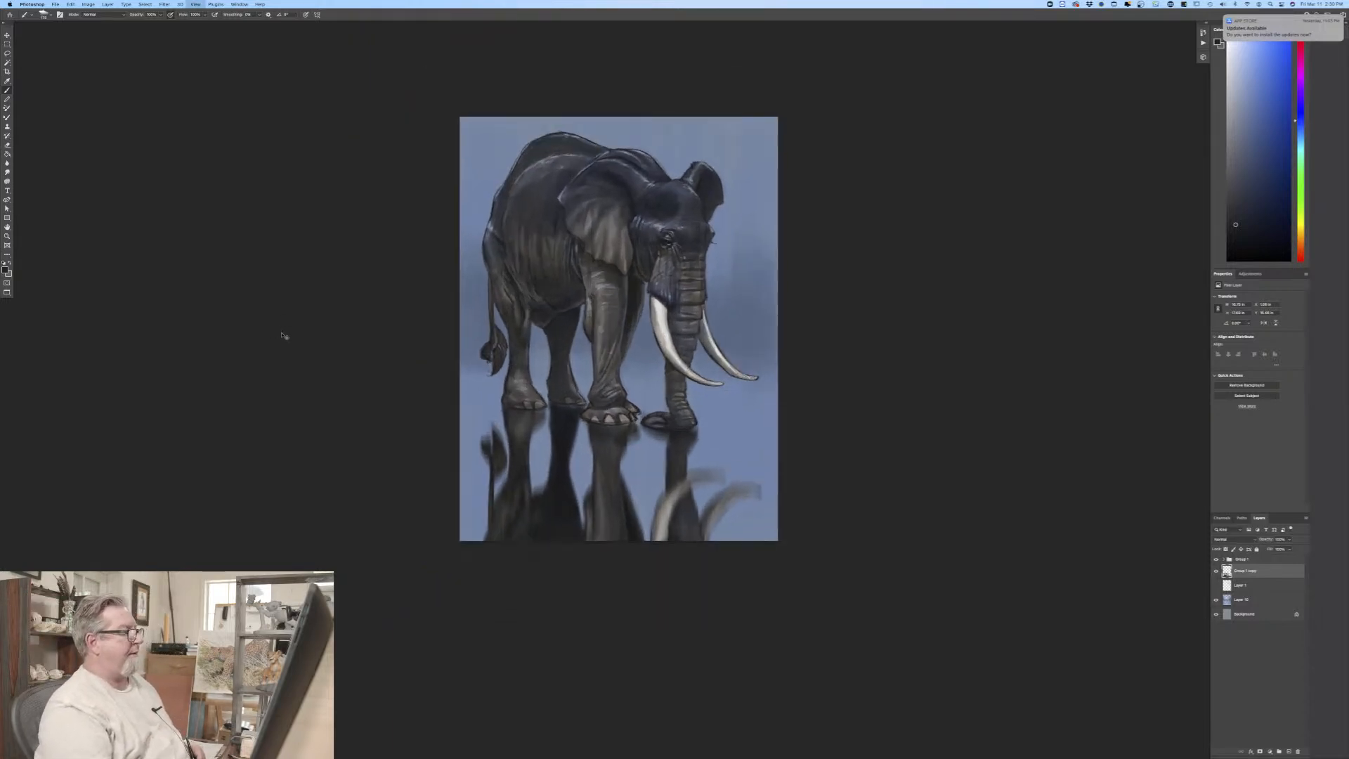
{"action": "key", "text": "super+equal"}
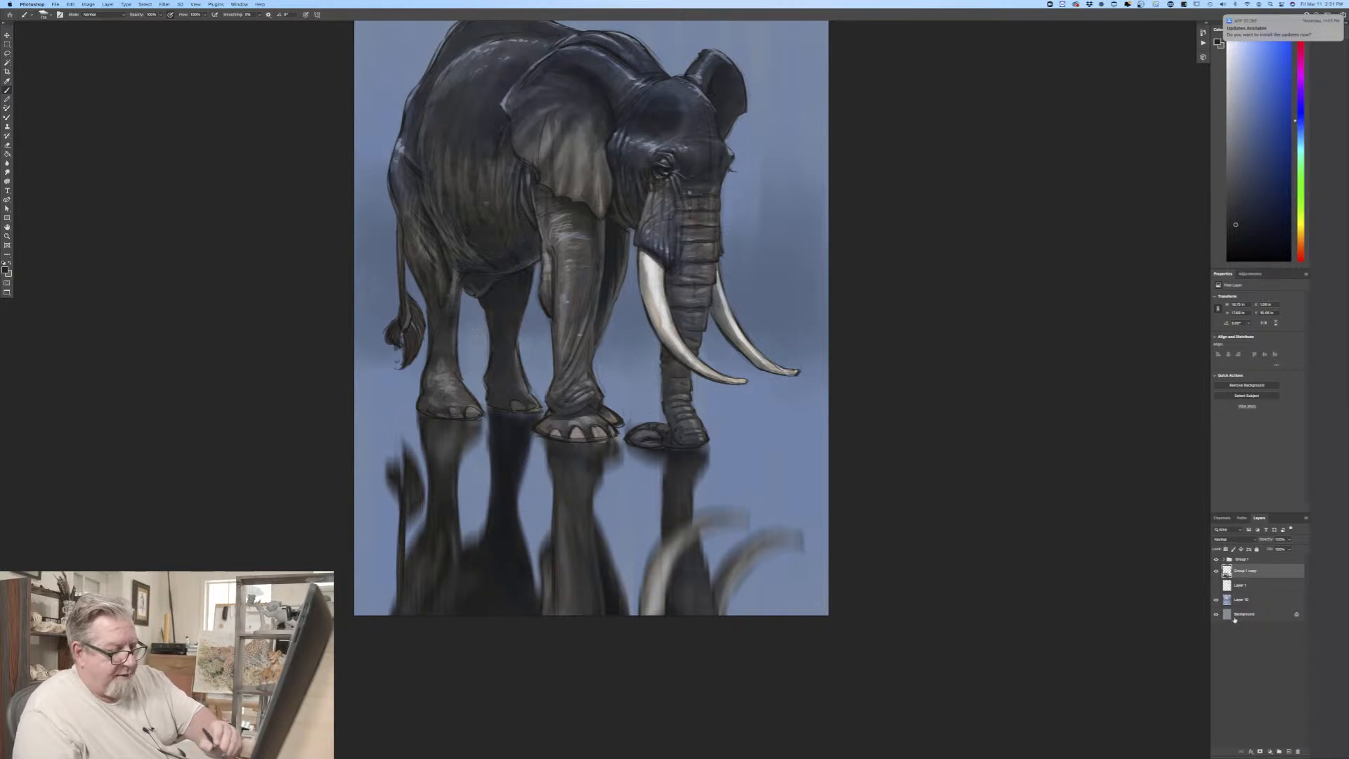
Step: Create a new layer directly above the reflection layer and choose a slightly lighter, greyer dark blue as the foreground colour
{"action": "left_click", "coordinate": [1288, 752]}
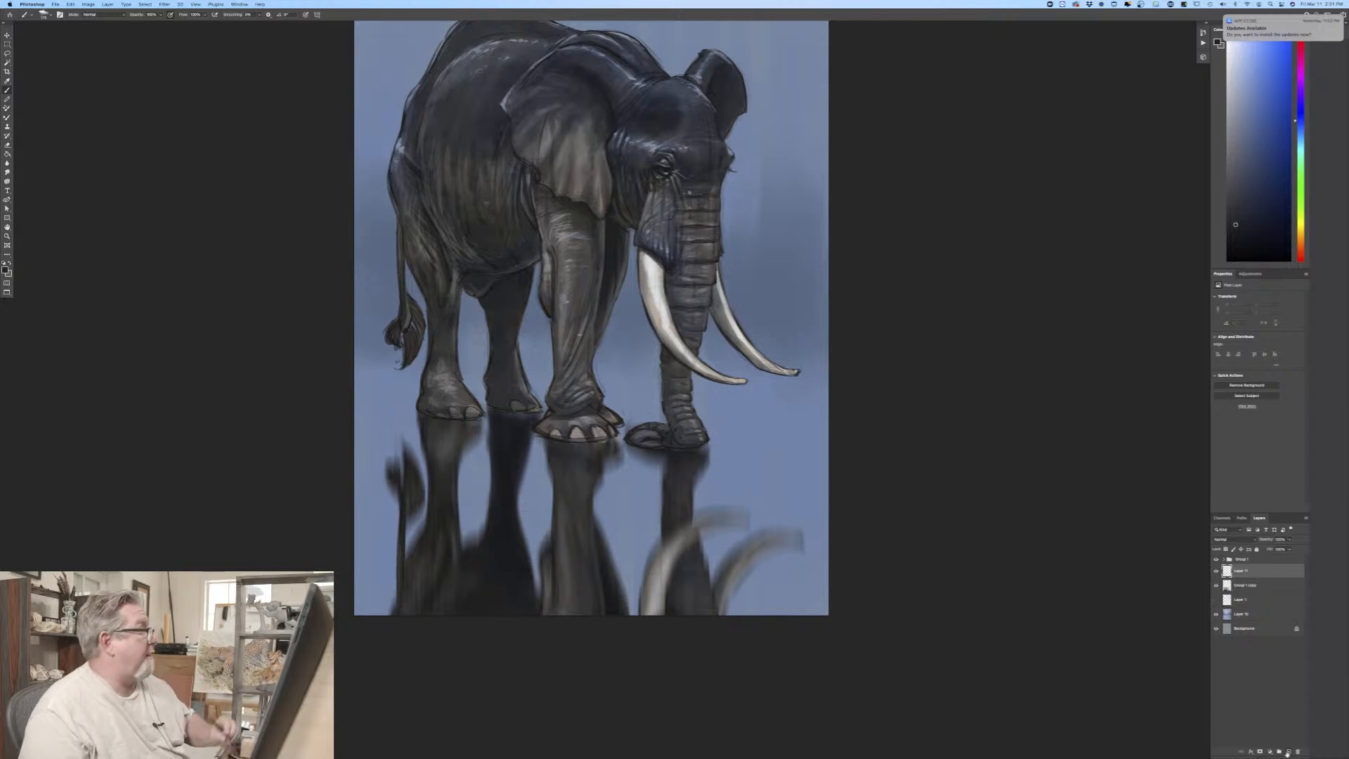
{"action": "left_click", "coordinate": [5, 268]}
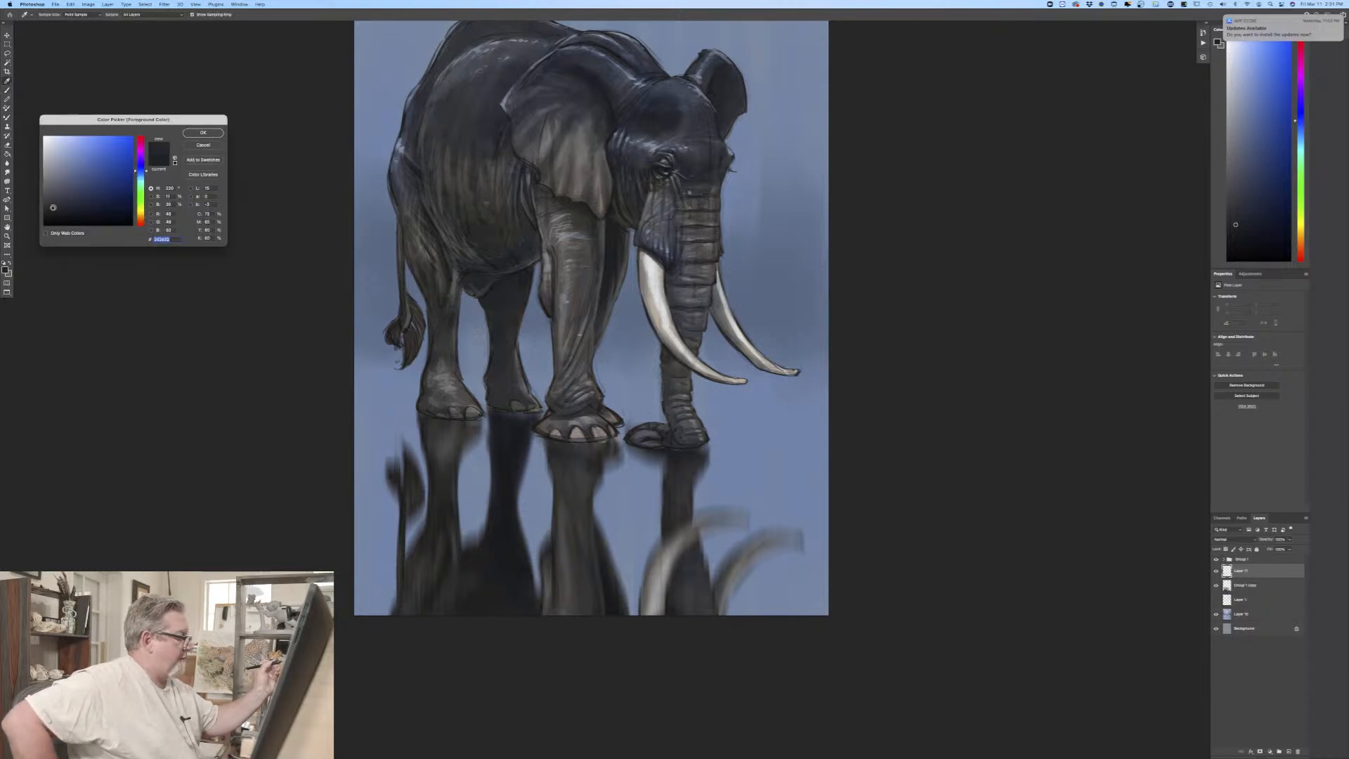
{"action": "left_click", "coordinate": [54, 207]}
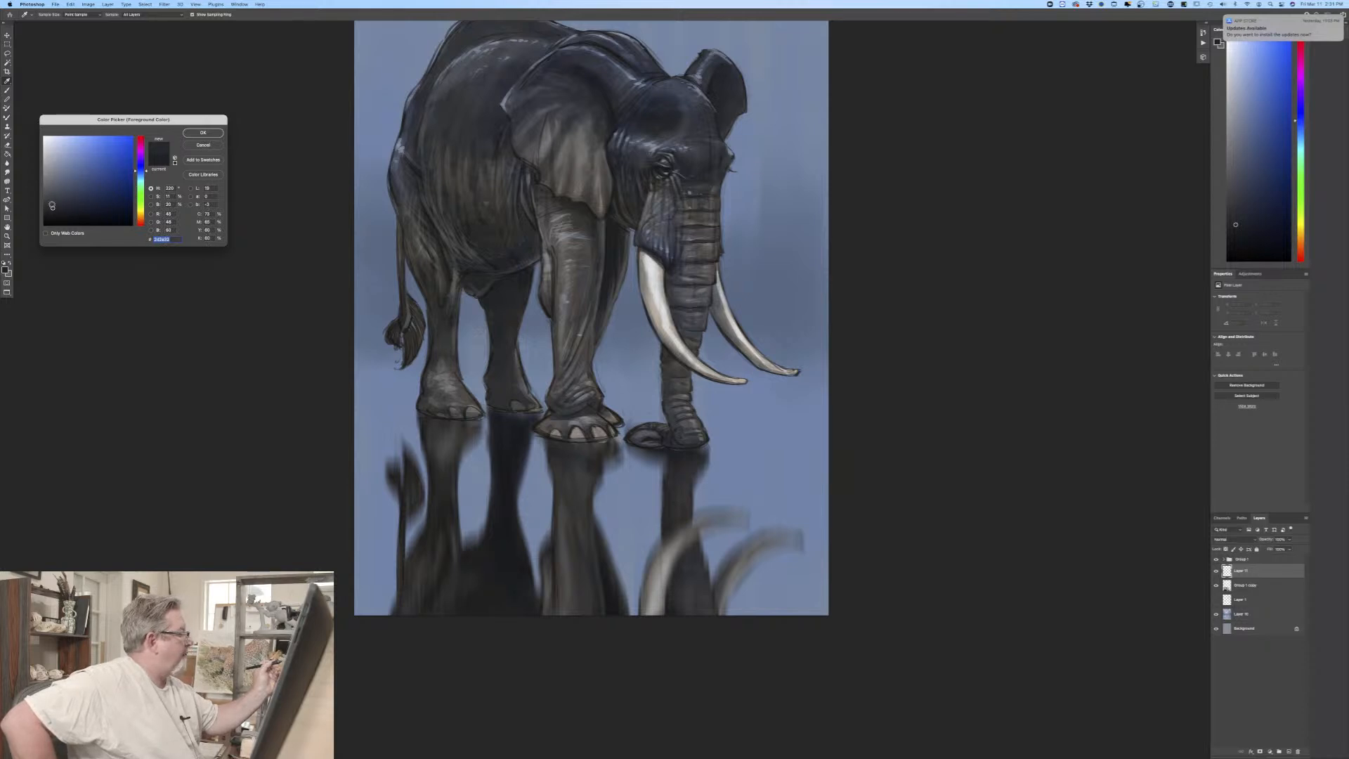
{"action": "left_click", "coordinate": [203, 133]}
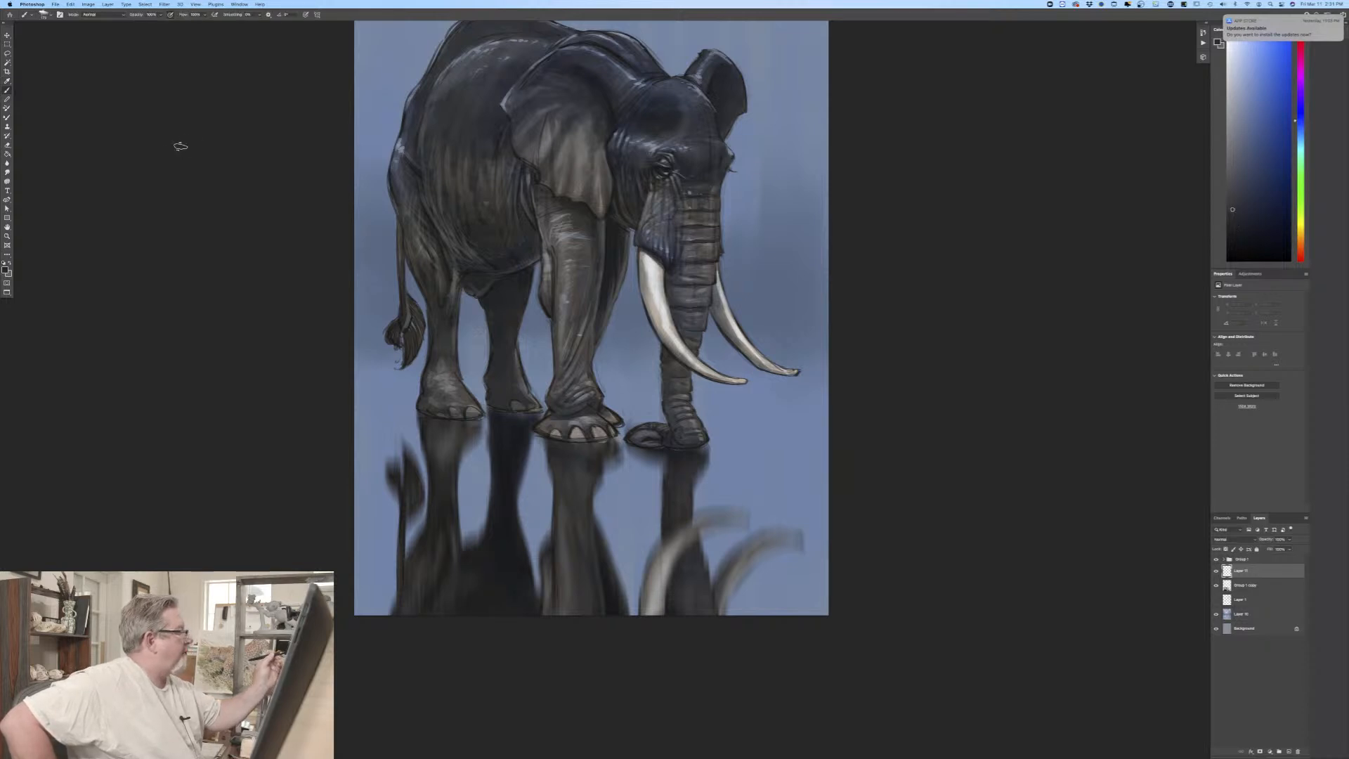
Step: Pick a different brush preset and paint dark, slightly slanting bands across the tail and hind-leg reflections
{"action": "left_click", "coordinate": [43, 14]}
{"action": "left_click", "coordinate": [34, 203]}
{"action": "left_click", "coordinate": [298, 389]}
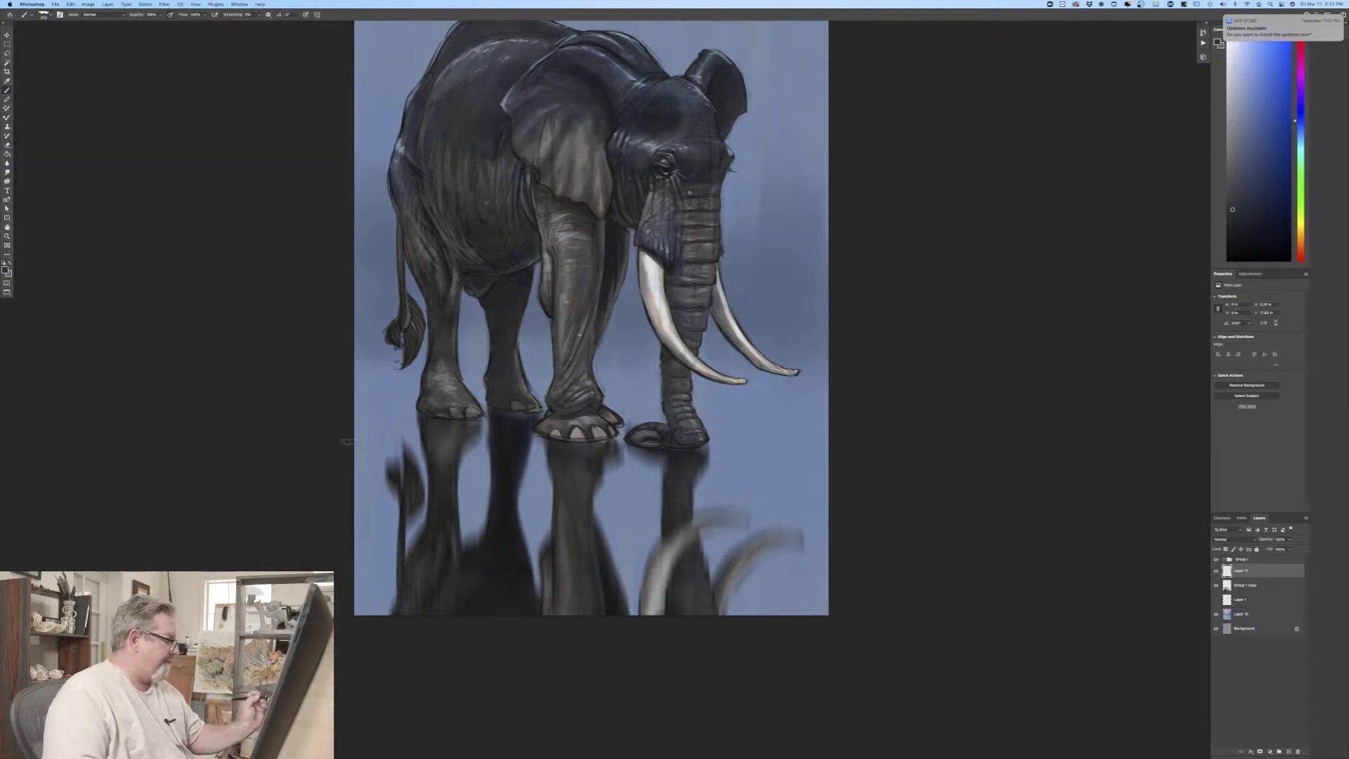
{"action": "mouse_move", "coordinate": [346, 441]}
{"action": "left_mouse_down"}
{"action": "mouse_move", "coordinate": [538, 488]}
{"action": "mouse_move", "coordinate": [350, 447]}
{"action": "mouse_move", "coordinate": [542, 491]}
{"action": "mouse_move", "coordinate": [399, 486]}
{"action": "mouse_move", "coordinate": [545, 543]}
{"action": "mouse_move", "coordinate": [339, 492]}
{"action": "mouse_move", "coordinate": [380, 483]}
{"action": "left_mouse_up"}
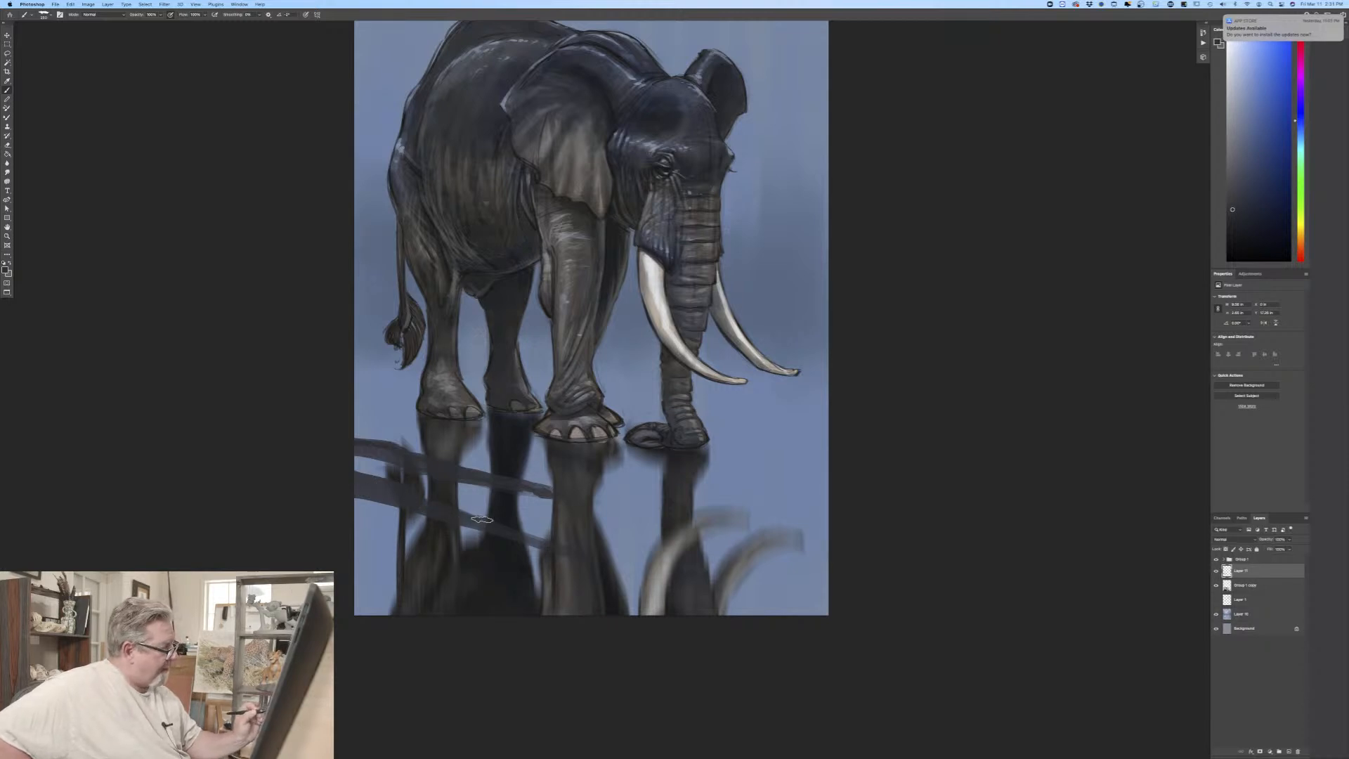
{"action": "mouse_move", "coordinate": [482, 519]}
{"action": "left_mouse_down"}
{"action": "mouse_move", "coordinate": [584, 528]}
{"action": "mouse_move", "coordinate": [428, 499]}
{"action": "left_mouse_up"}
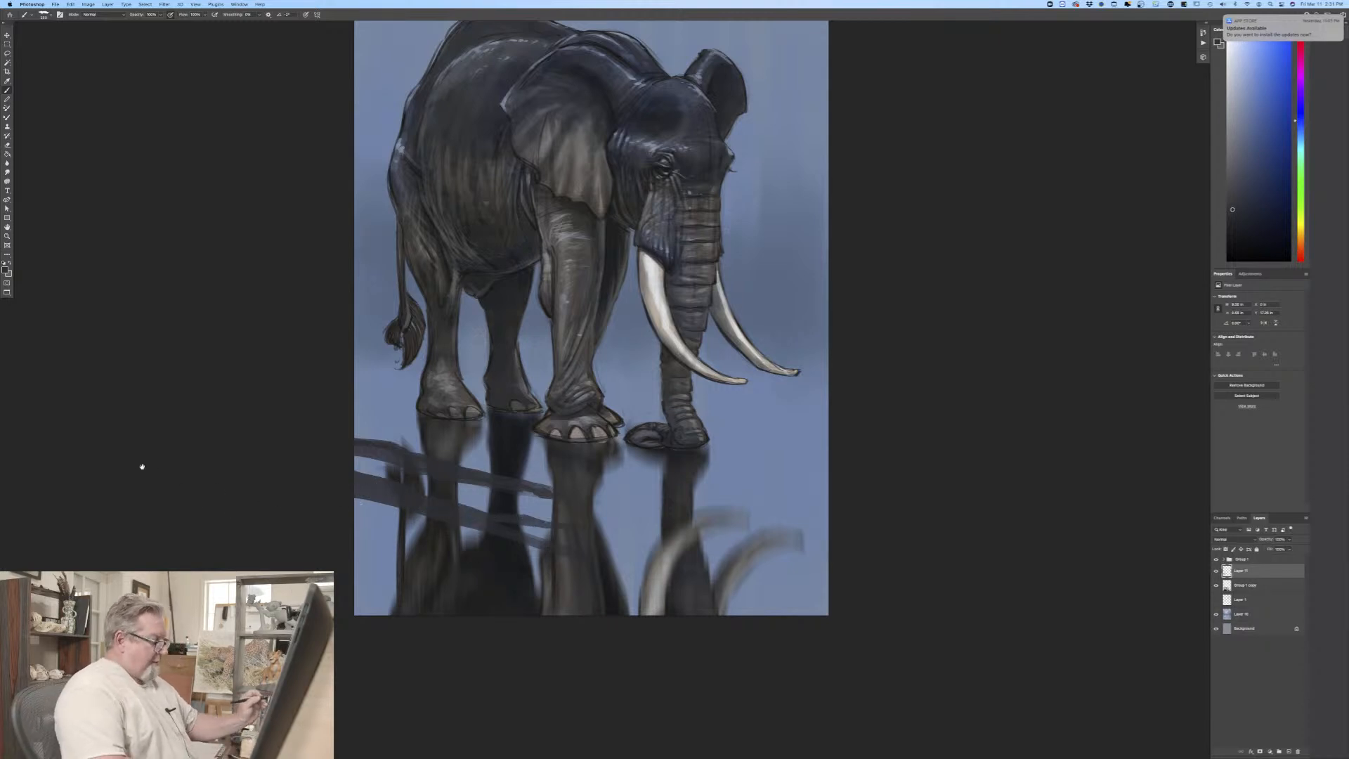
Step: Turn off the Transfer option in the current brush's settings so strokes are no longer pressure-dependent in opacity
{"action": "left_click_drag", "start_coordinate": [142, 467], "coordinate": [77, 352]}
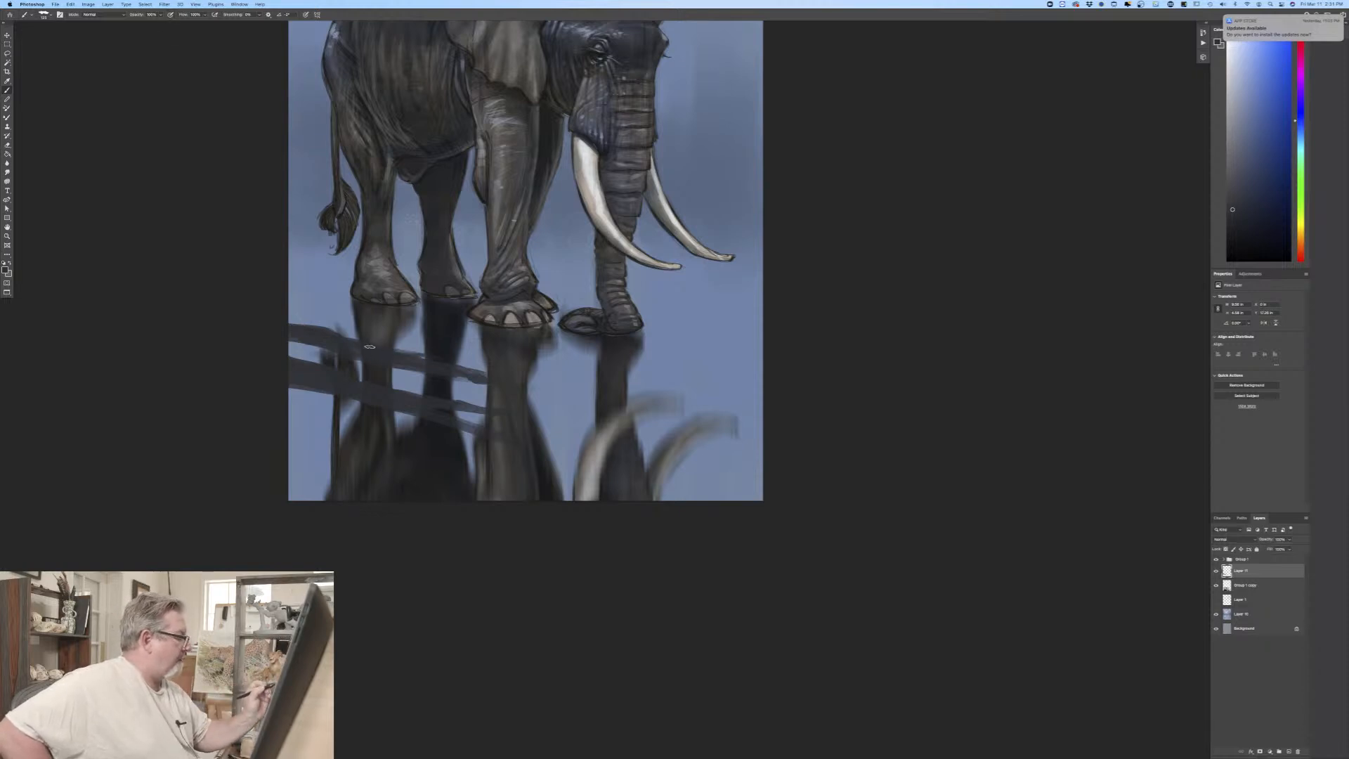
{"action": "left_click", "coordinate": [44, 16]}
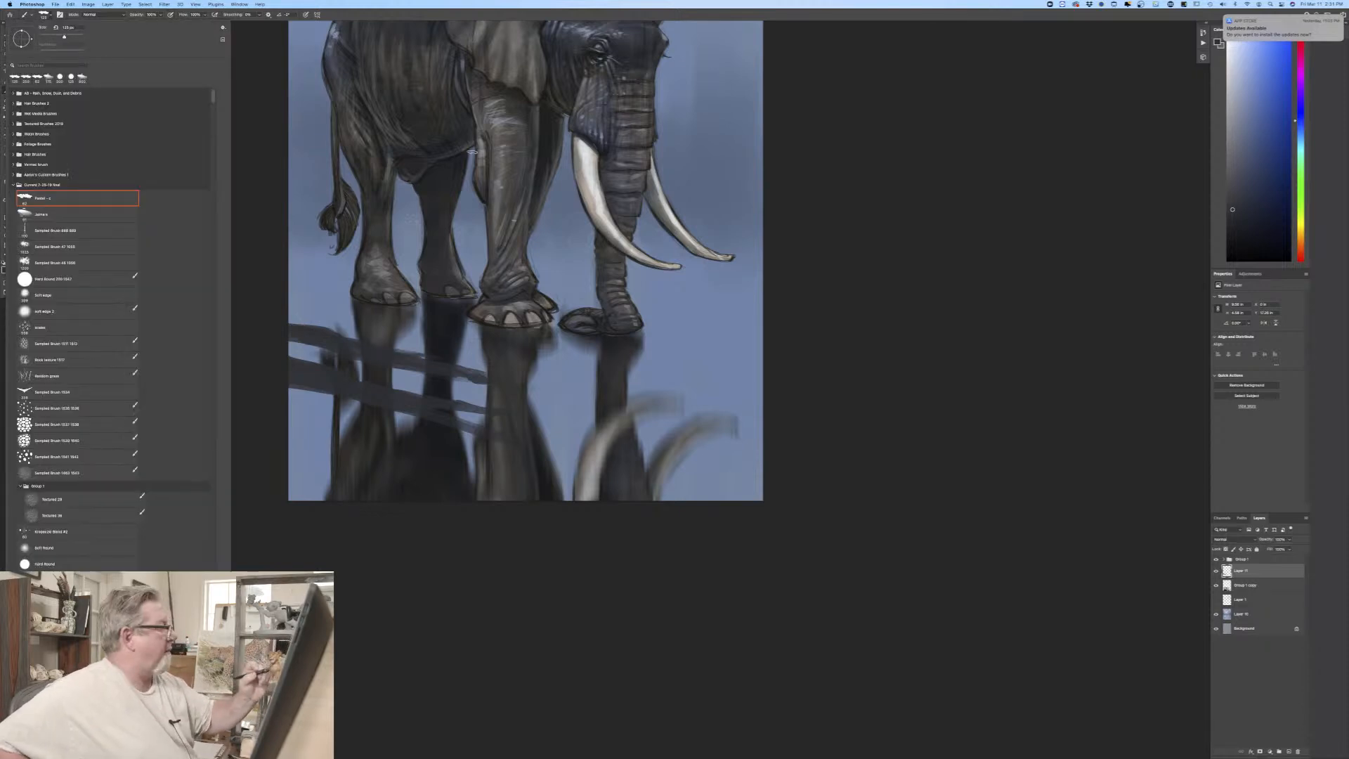
{"action": "left_click", "coordinate": [264, 224]}
{"action": "left_click", "coordinate": [61, 15]}
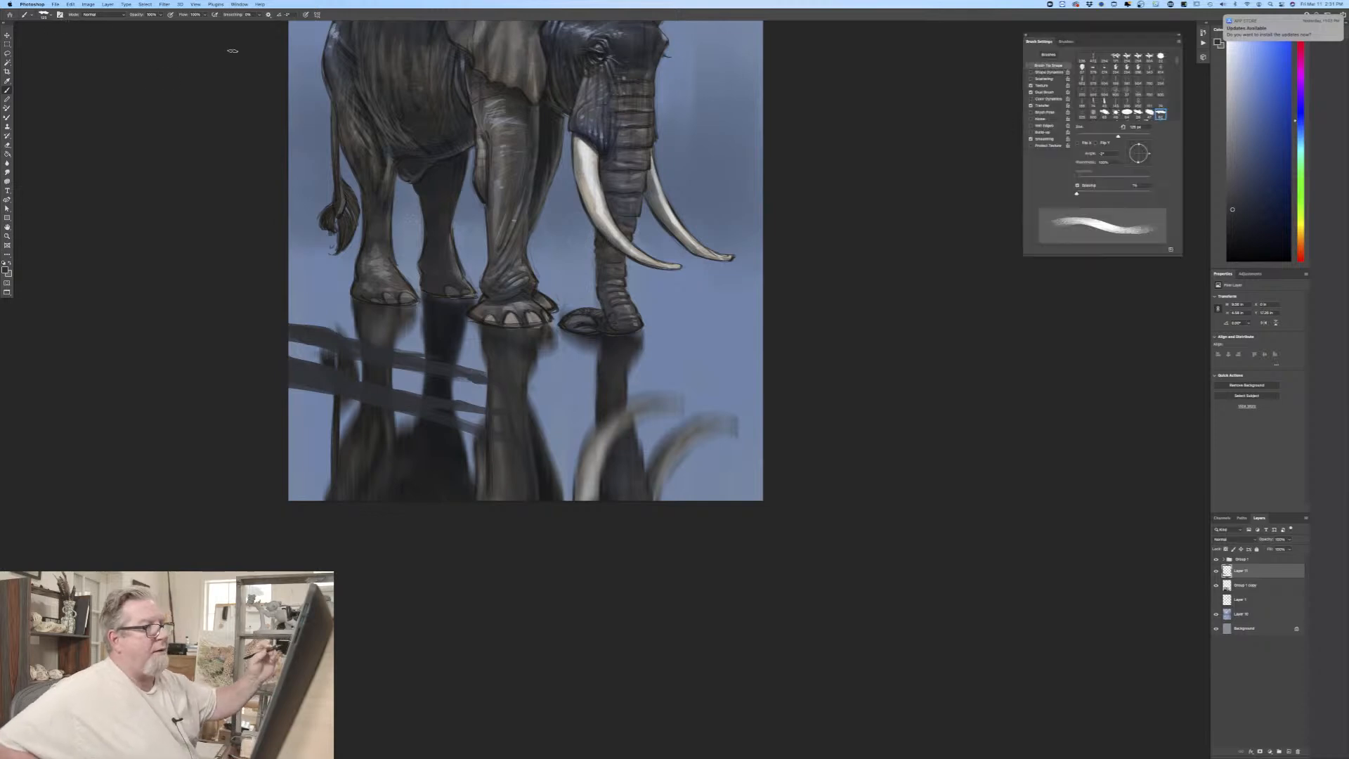
{"action": "left_click", "coordinate": [1031, 105]}
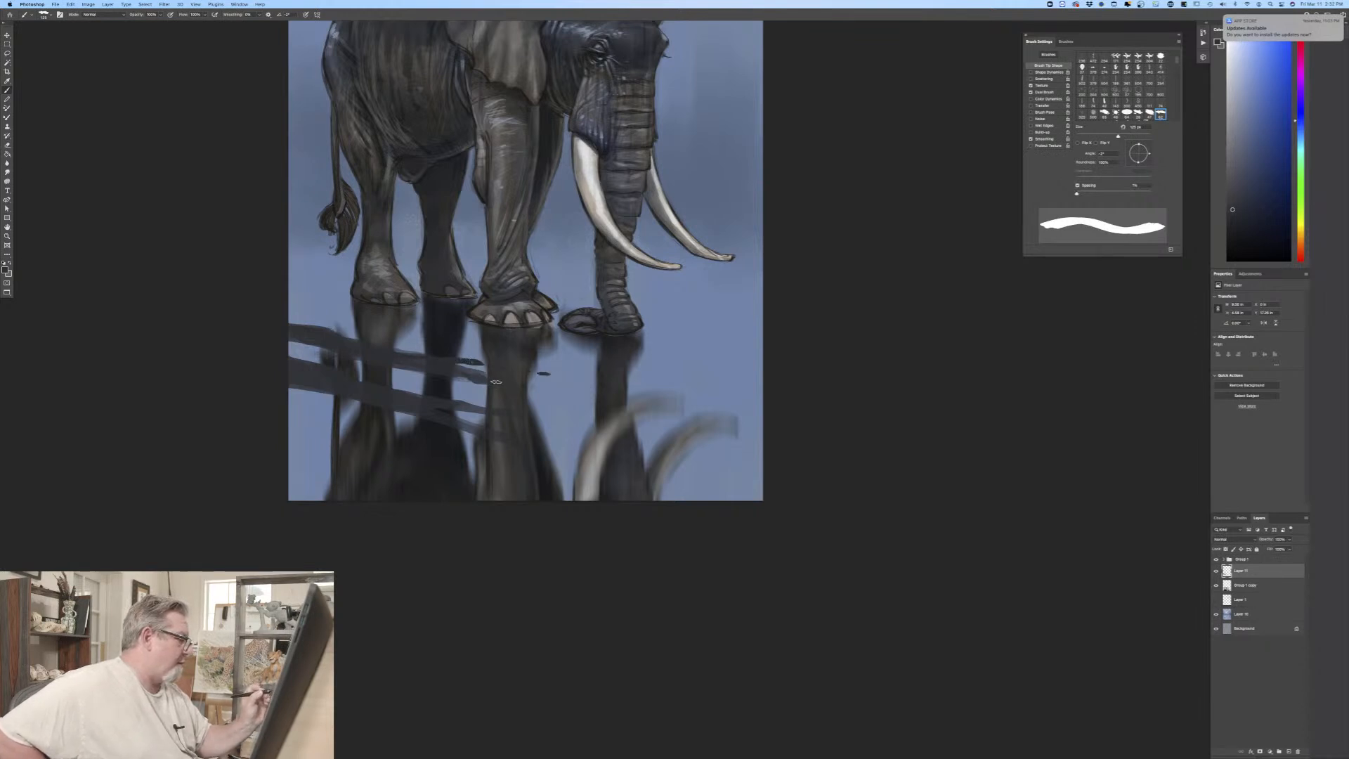
Step: Paint small dark flecks beside the front-leg reflection and, with a smaller brush, below the bands at the canvas's left edge
{"action": "left_click_drag", "start_coordinate": [529, 382], "coordinate": [549, 384]}
{"action": "key", "text": "bracketleft"}
{"action": "key", "text": "bracketleft"}
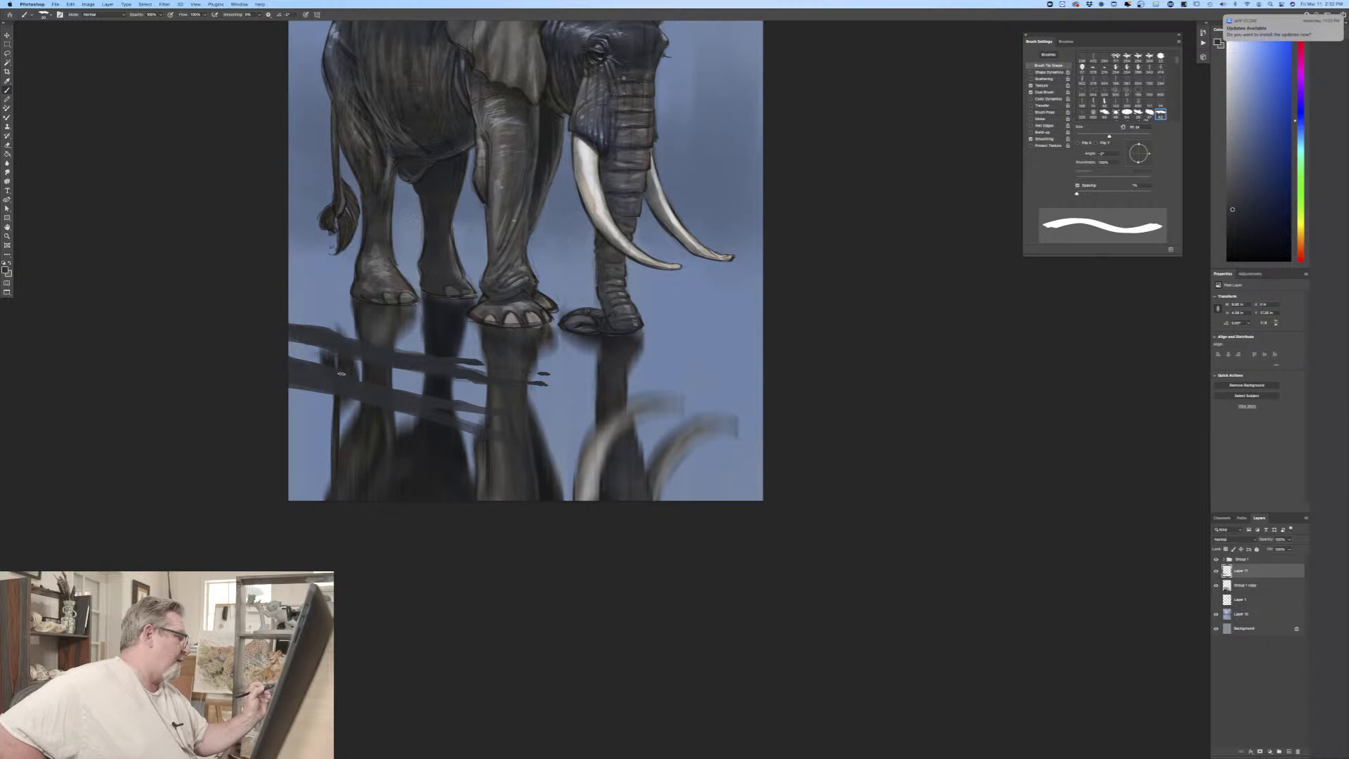
{"action": "mouse_move", "coordinate": [331, 393]}
{"action": "left_mouse_down"}
{"action": "mouse_move", "coordinate": [274, 390]}
{"action": "mouse_move", "coordinate": [373, 407]}
{"action": "mouse_move", "coordinate": [307, 408]}
{"action": "left_mouse_up"}
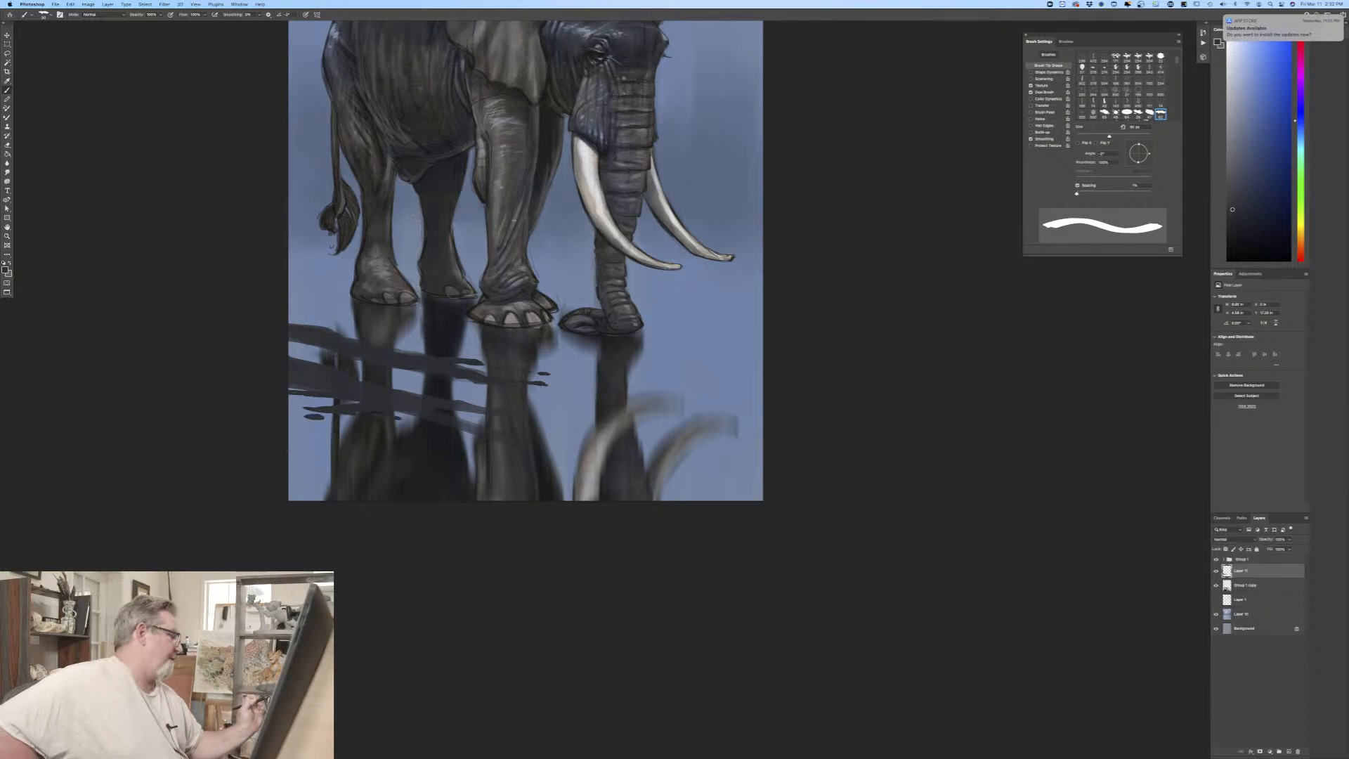
Step: Enlarge the brush and fill the painting's lower-left corner with a solid dark patch of ground over the reflection
{"action": "mouse_move", "coordinate": [330, 450]}
{"action": "left_mouse_down"}
{"action": "mouse_move", "coordinate": [289, 450]}
{"action": "mouse_move", "coordinate": [451, 489]}
{"action": "left_mouse_up"}
{"action": "key", "text": "bracketright"}
{"action": "key", "text": "bracketright"}
{"action": "key", "text": "bracketright"}
{"action": "key", "text": "bracketright"}
{"action": "mouse_move", "coordinate": [361, 466]}
{"action": "left_mouse_down"}
{"action": "mouse_move", "coordinate": [310, 458]}
{"action": "mouse_move", "coordinate": [323, 457]}
{"action": "mouse_move", "coordinate": [302, 467]}
{"action": "mouse_move", "coordinate": [351, 488]}
{"action": "mouse_move", "coordinate": [316, 480]}
{"action": "mouse_move", "coordinate": [299, 490]}
{"action": "mouse_move", "coordinate": [313, 502]}
{"action": "mouse_move", "coordinate": [302, 510]}
{"action": "mouse_move", "coordinate": [287, 504]}
{"action": "left_mouse_up"}
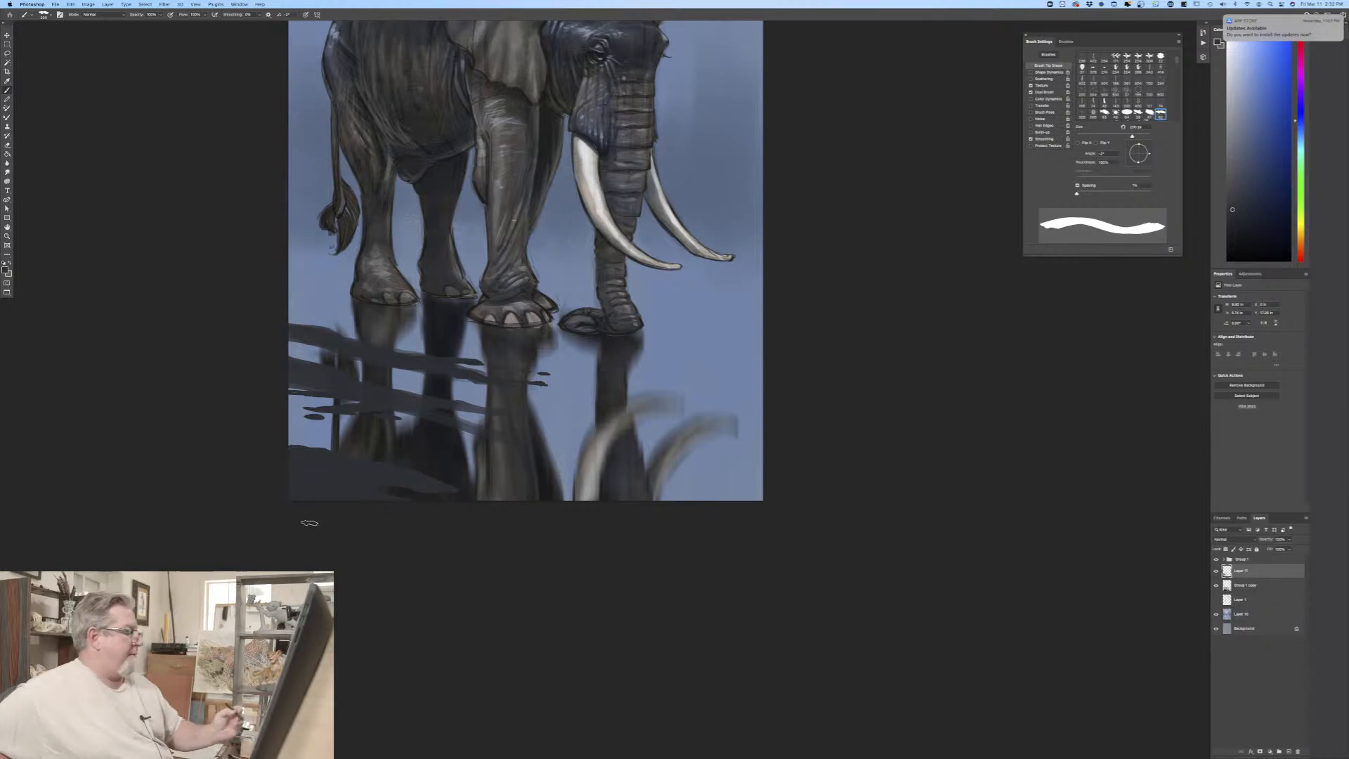
Step: Reduce the brush size and paint a dark slanting band with flecks across the trunk and tusk reflections to the right canvas edge
{"action": "key", "text": "["}
{"action": "key", "text": "["}
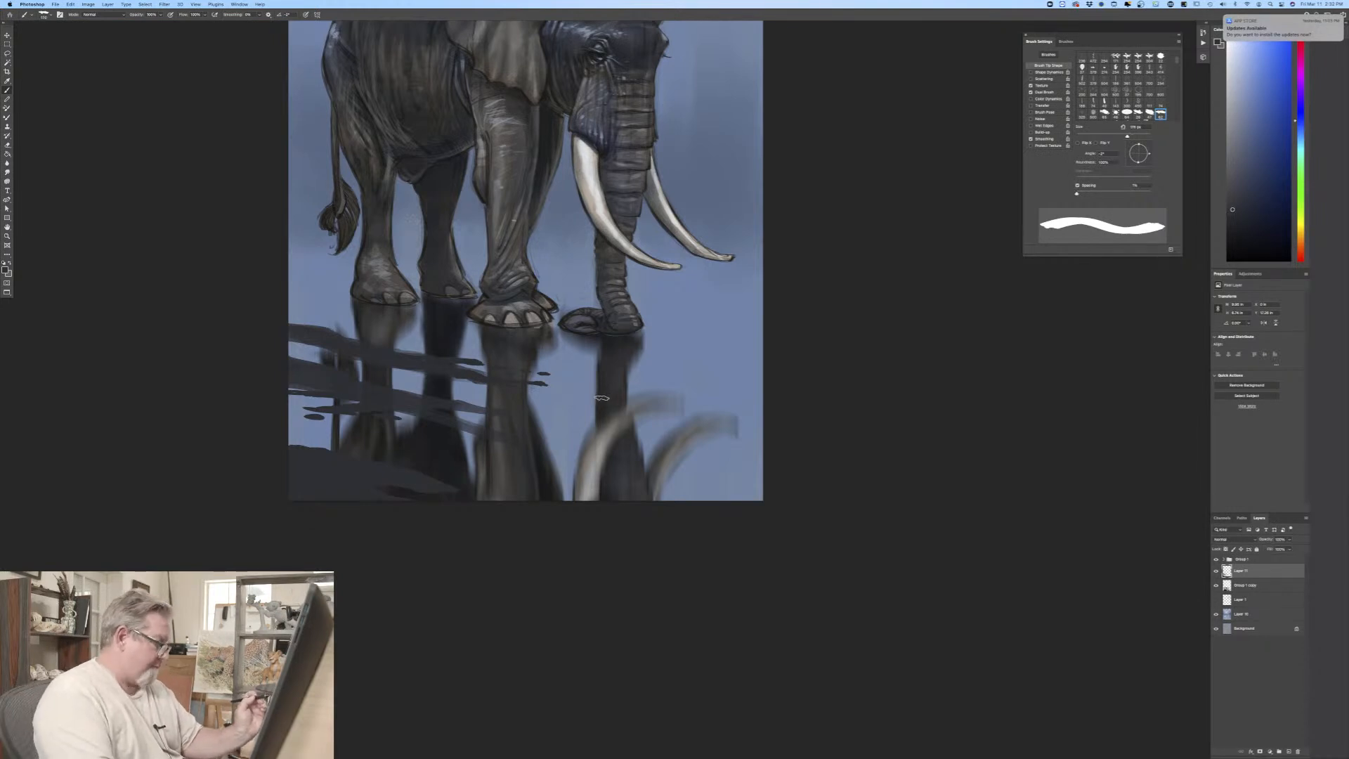
{"action": "mouse_move", "coordinate": [572, 387]}
{"action": "left_mouse_down"}
{"action": "mouse_move", "coordinate": [790, 430]}
{"action": "mouse_move", "coordinate": [565, 387]}
{"action": "mouse_move", "coordinate": [591, 390]}
{"action": "left_mouse_up"}
{"action": "key", "text": "["}
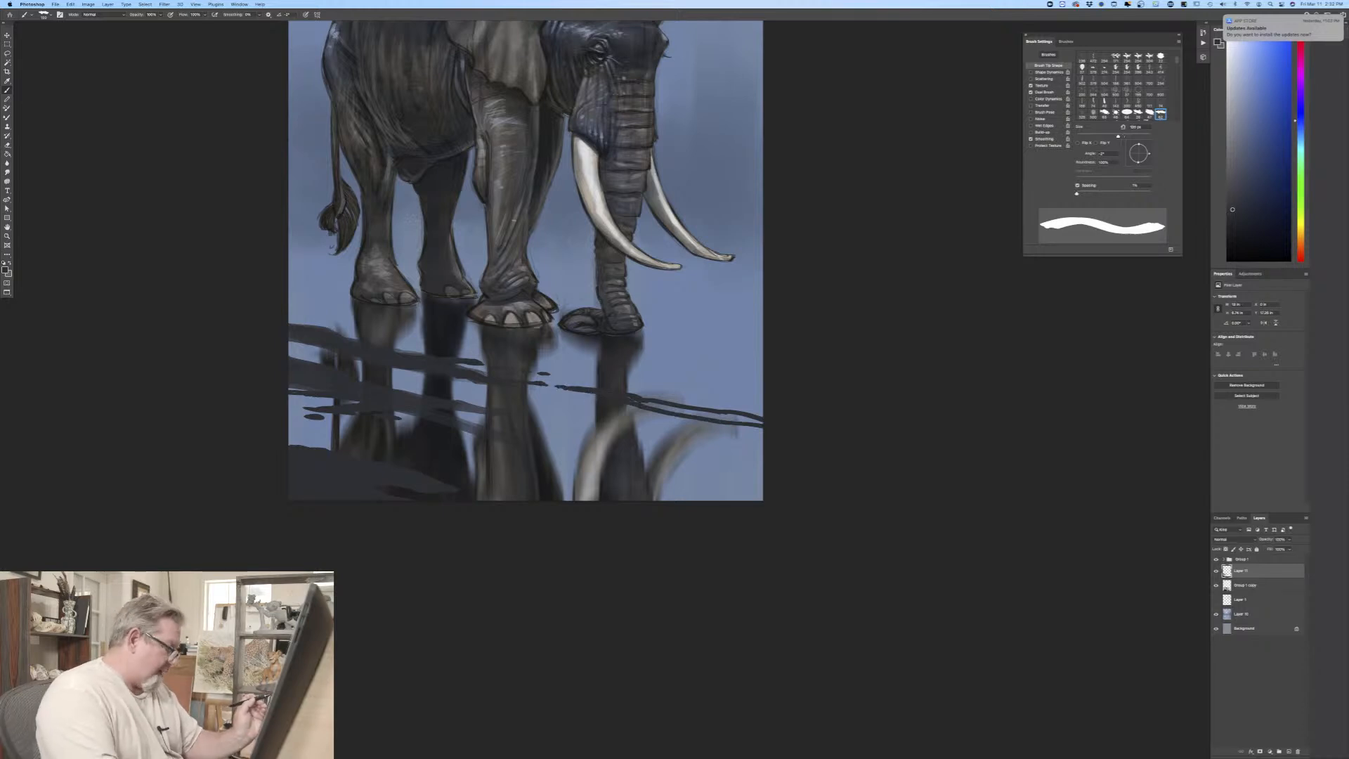
{"action": "mouse_move", "coordinate": [632, 399]}
{"action": "left_mouse_down"}
{"action": "mouse_move", "coordinate": [762, 423]}
{"action": "mouse_move", "coordinate": [677, 410]}
{"action": "mouse_move", "coordinate": [735, 417]}
{"action": "mouse_move", "coordinate": [662, 421]}
{"action": "mouse_move", "coordinate": [750, 433]}
{"action": "mouse_move", "coordinate": [678, 428]}
{"action": "mouse_move", "coordinate": [715, 399]}
{"action": "mouse_move", "coordinate": [696, 397]}
{"action": "mouse_move", "coordinate": [738, 400]}
{"action": "mouse_move", "coordinate": [714, 394]}
{"action": "left_mouse_up"}
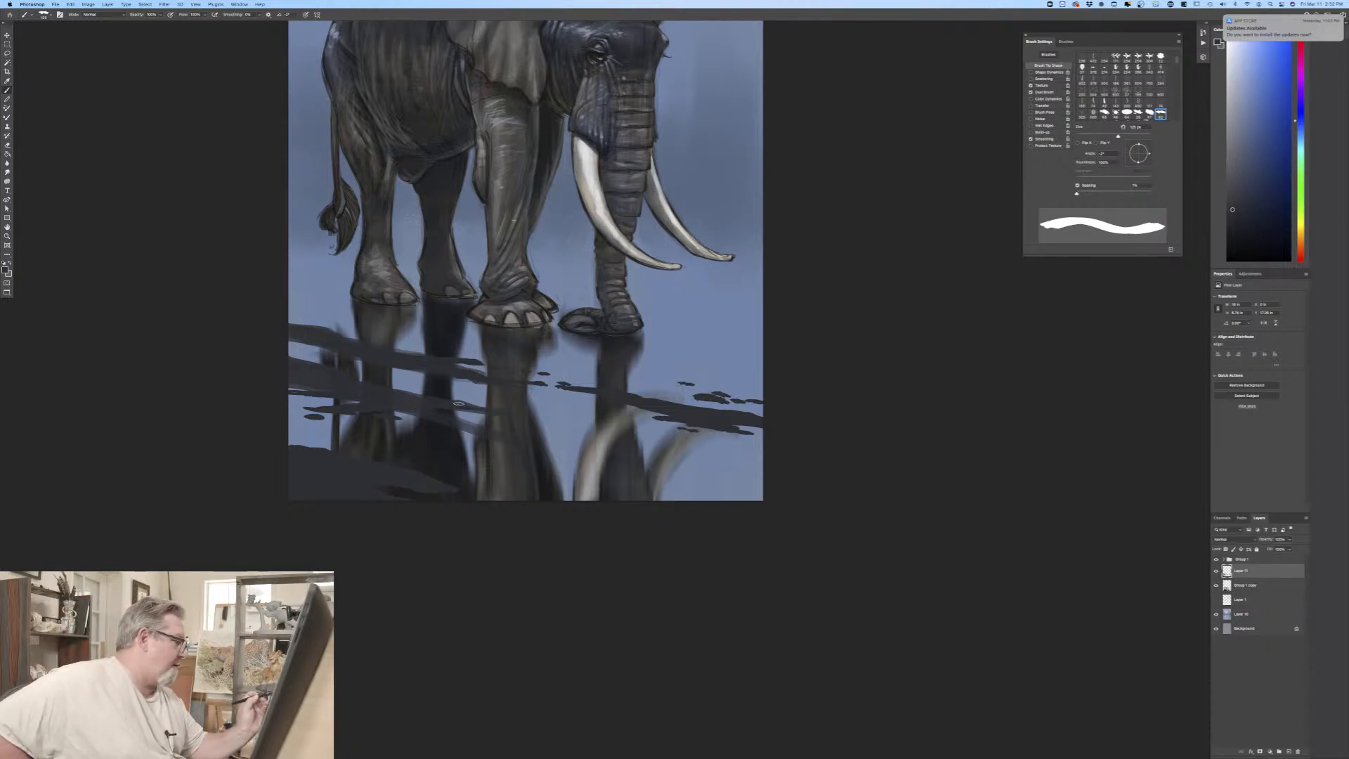
Step: Extend the lower dark bands across the front-leg reflection with tapering strokes and small flecks
{"action": "left_click_drag", "start_coordinate": [534, 420], "coordinate": [545, 422]}
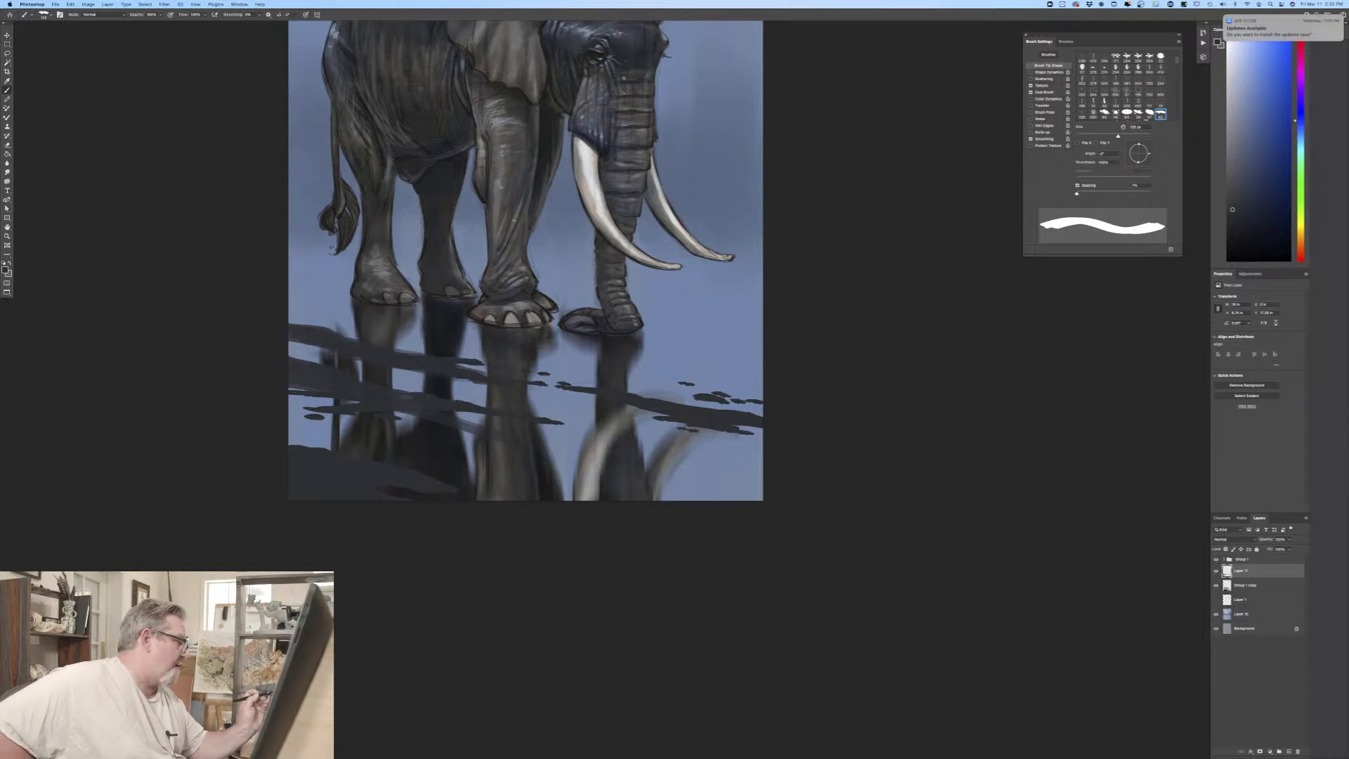
{"action": "left_click_drag", "start_coordinate": [413, 389], "coordinate": [482, 398]}
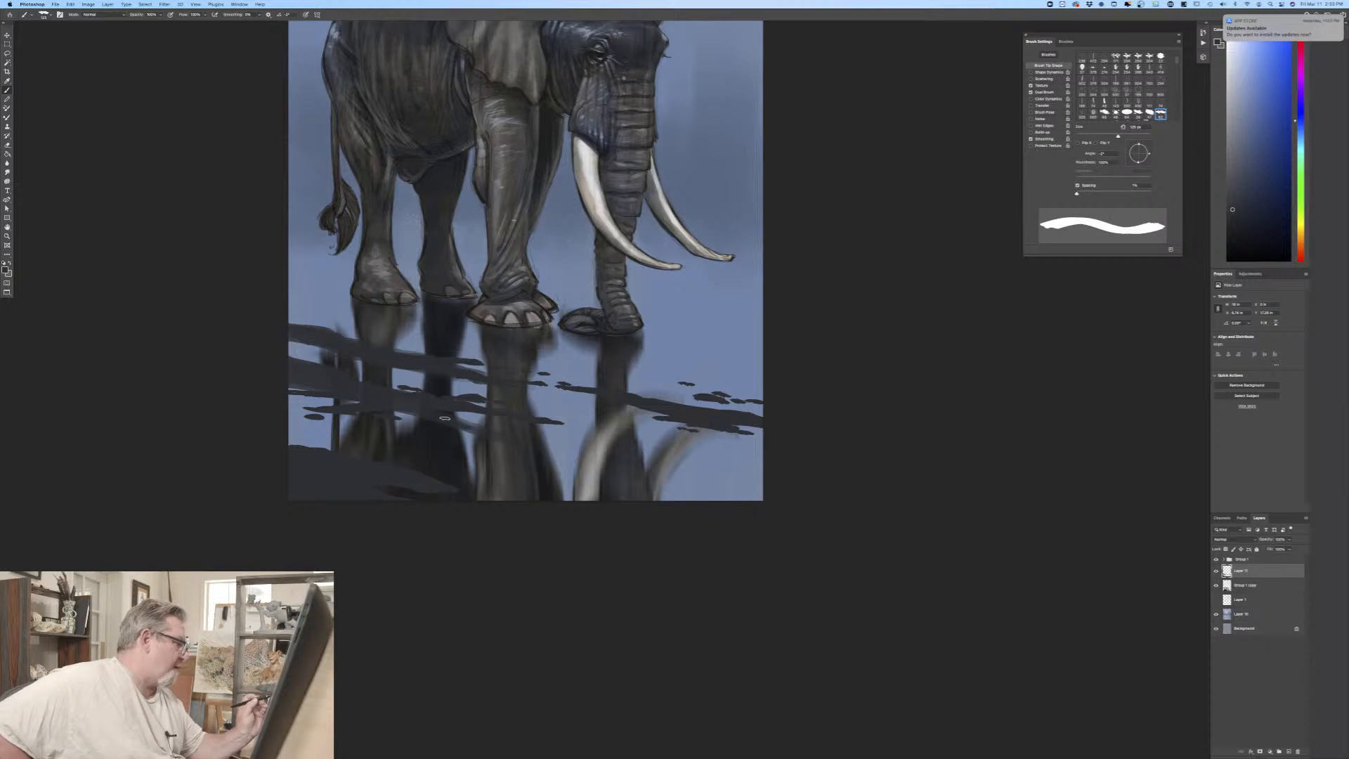
{"action": "left_click_drag", "start_coordinate": [462, 429], "coordinate": [559, 444]}
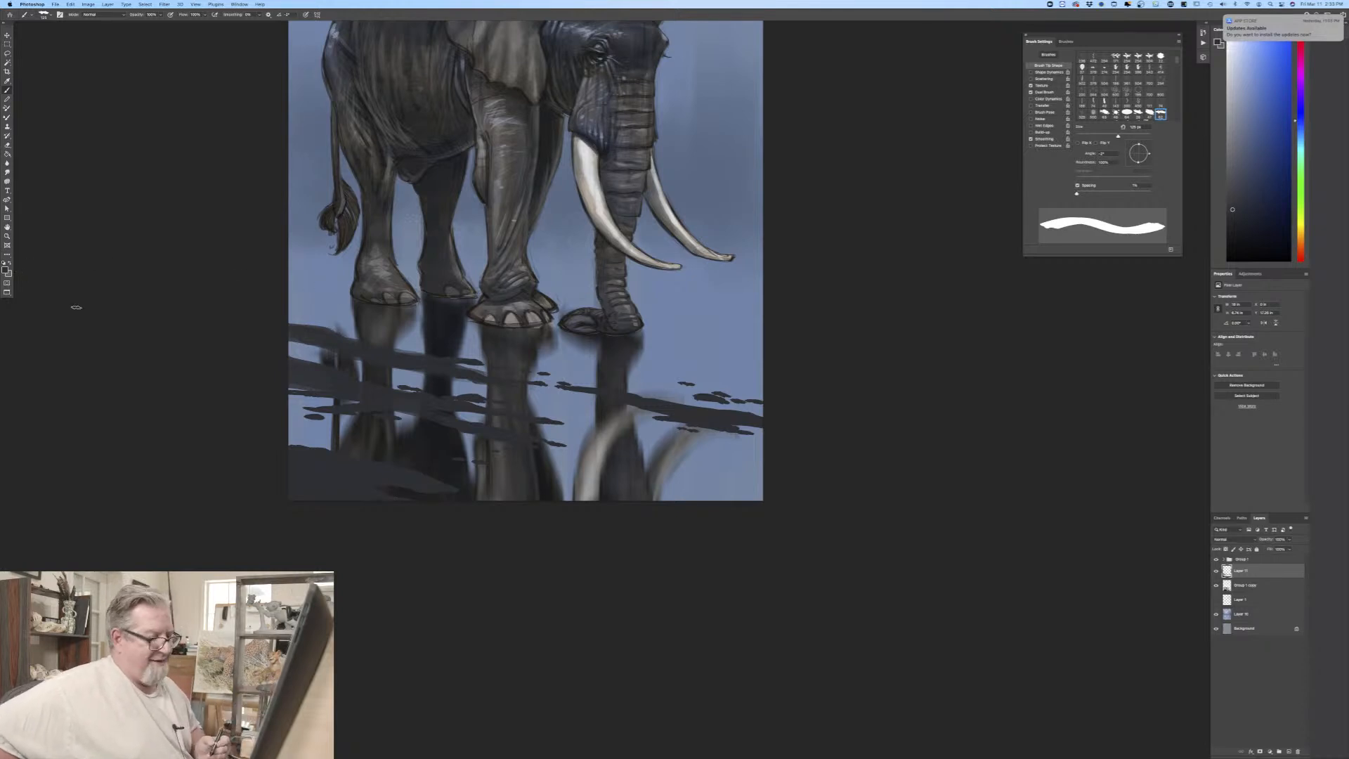
Step: Choose a lighter greyish blue foreground colour, undo the test stroke beside the hind leg, and add a new layer above the bands layer
{"action": "left_click", "coordinate": [6, 267]}
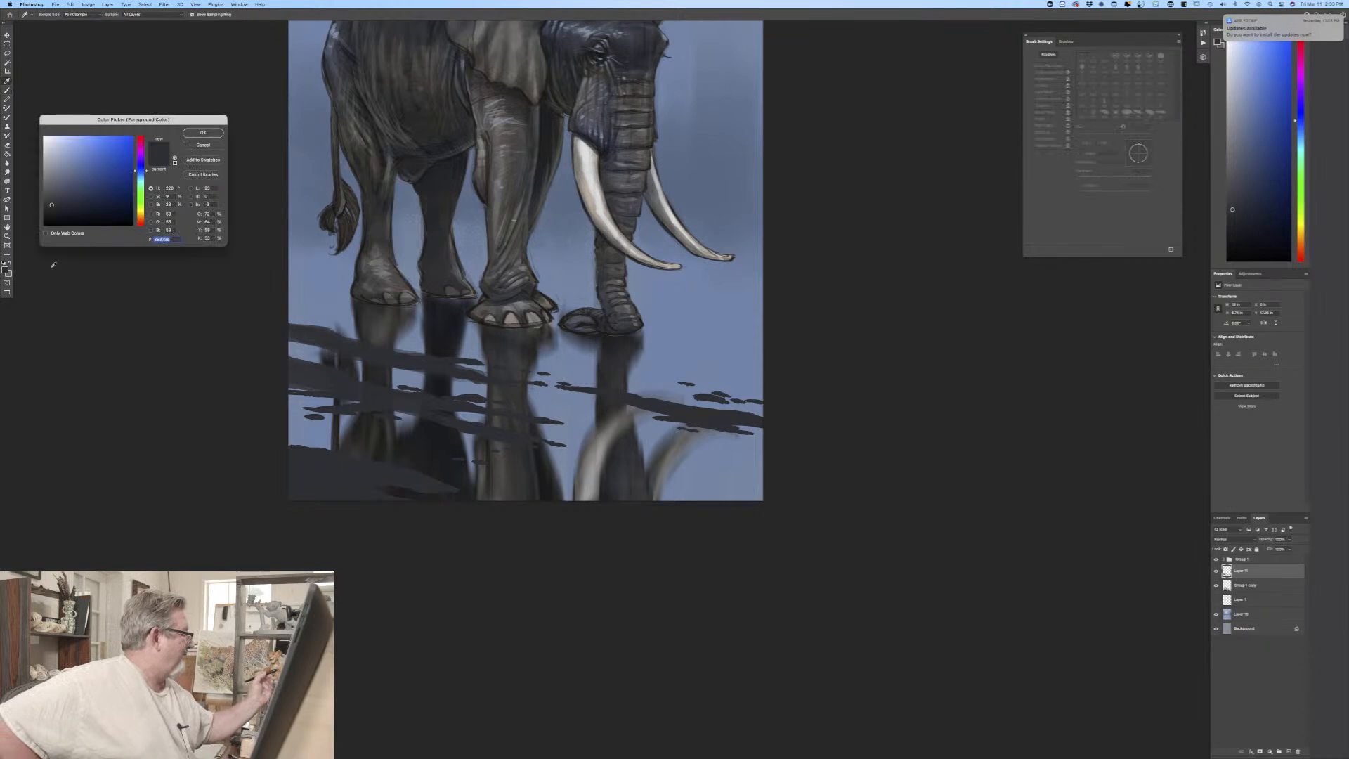
{"action": "left_click", "coordinate": [57, 187]}
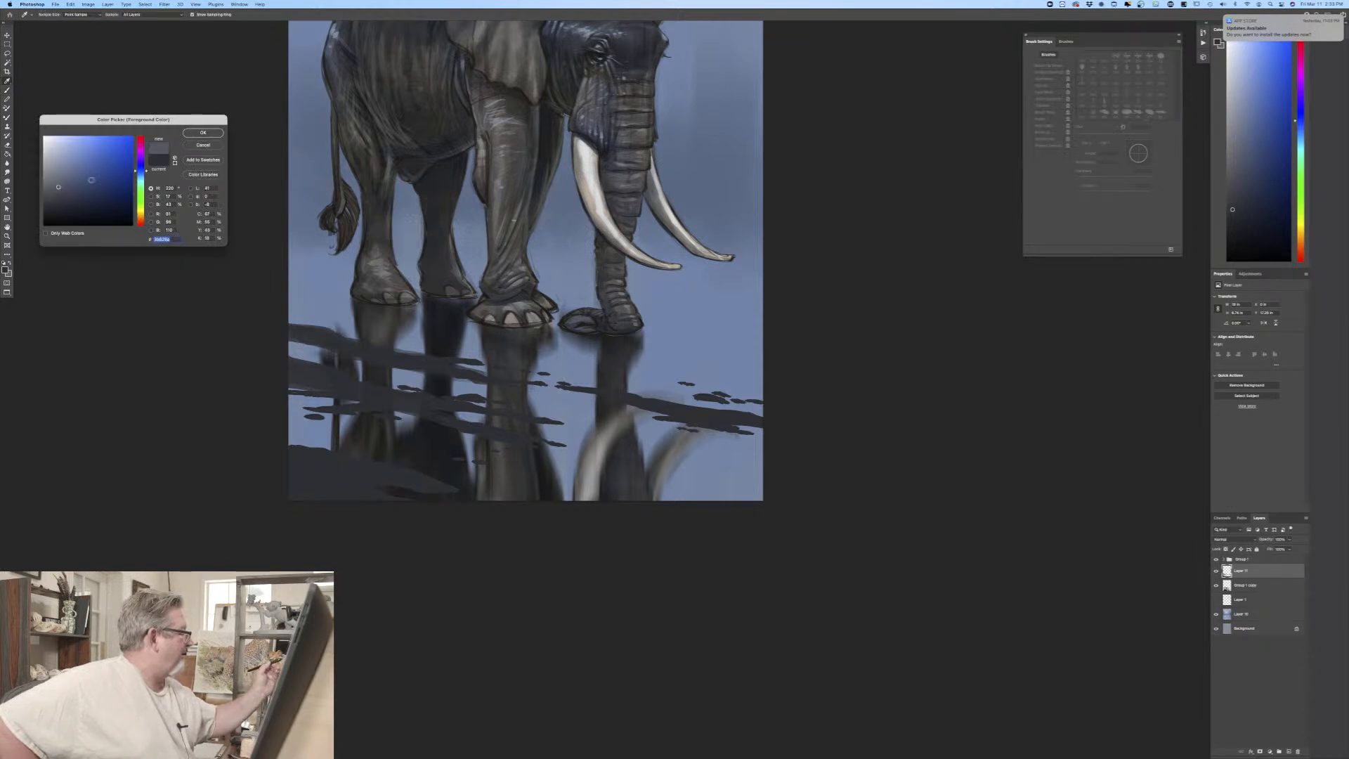
{"action": "left_click", "coordinate": [201, 134]}
{"action": "left_click_drag", "start_coordinate": [286, 265], "coordinate": [338, 267]}
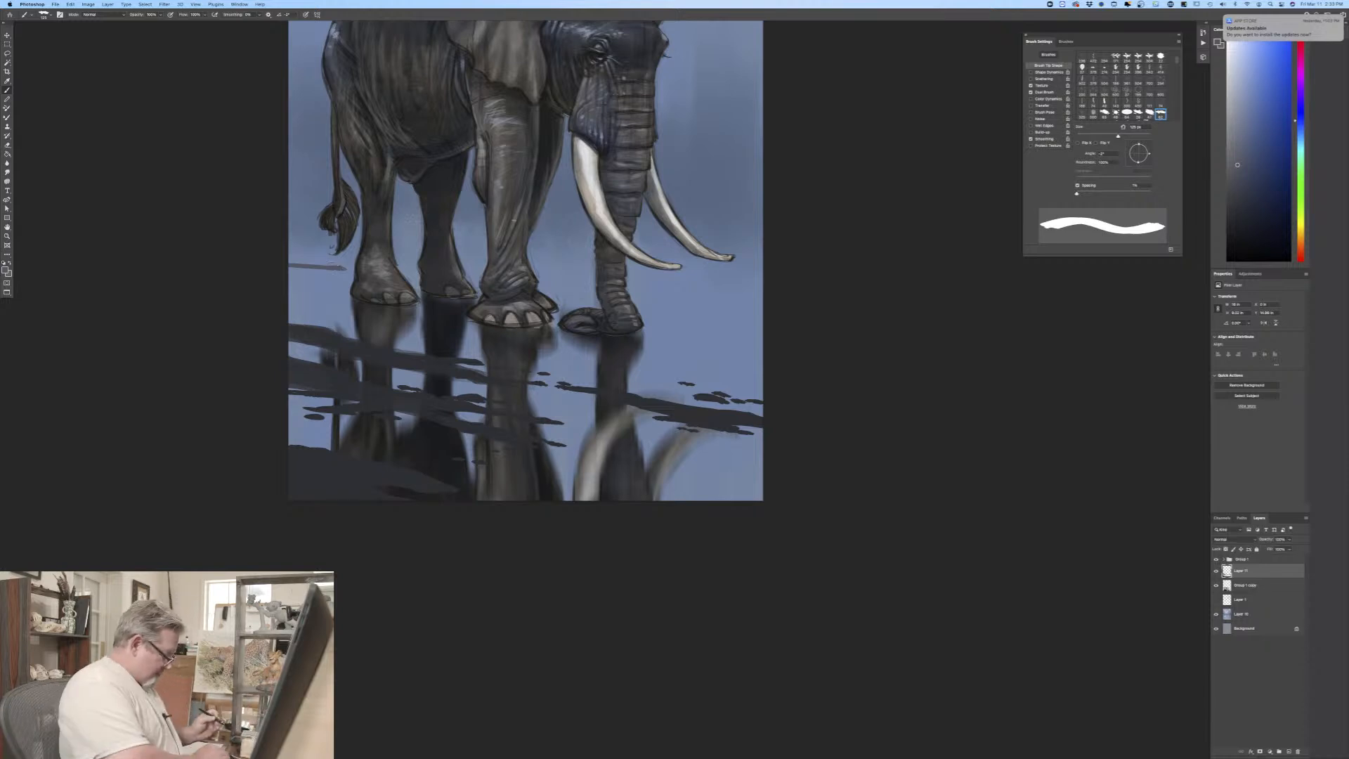
{"action": "key", "text": "super+z"}
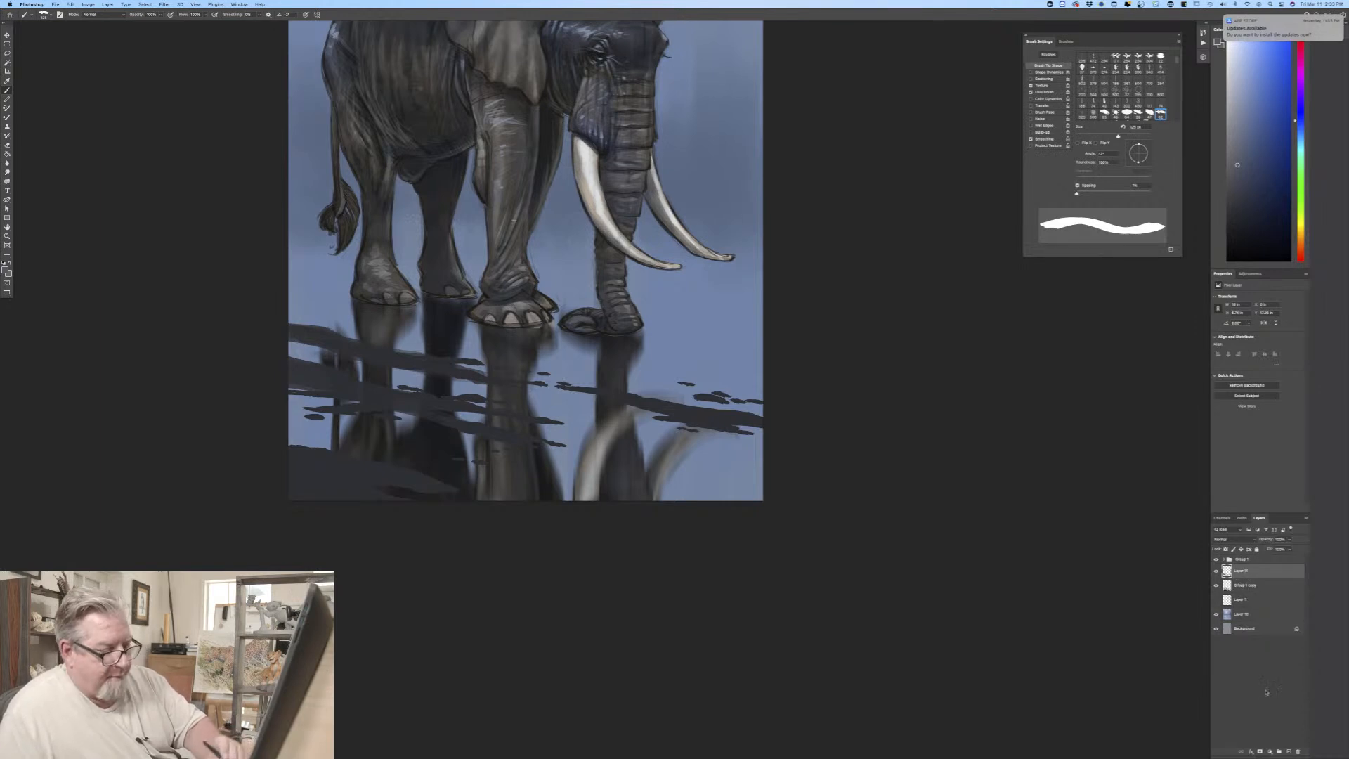
{"action": "left_click", "coordinate": [1289, 752]}
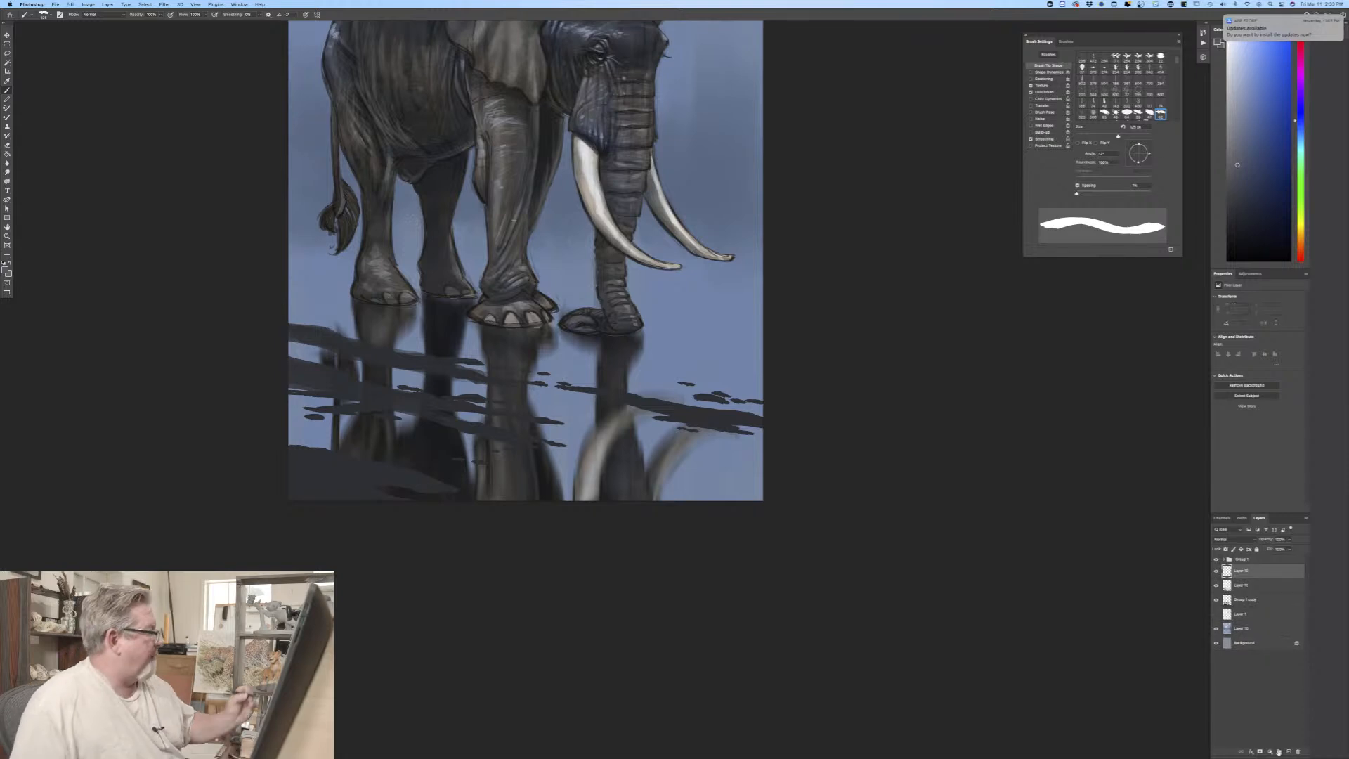
Step: Paint a thin greyish-blue shoreline behind the elephant's legs across the full canvas width, thickening it toward the right
{"action": "mouse_move", "coordinate": [290, 253]}
{"action": "left_mouse_down"}
{"action": "mouse_move", "coordinate": [419, 272]}
{"action": "mouse_move", "coordinate": [277, 244]}
{"action": "mouse_move", "coordinate": [596, 270]}
{"action": "left_mouse_up"}
{"action": "left_click_drag", "start_coordinate": [618, 271], "coordinate": [761, 295]}
{"action": "left_click_drag", "start_coordinate": [660, 275], "coordinate": [736, 281]}
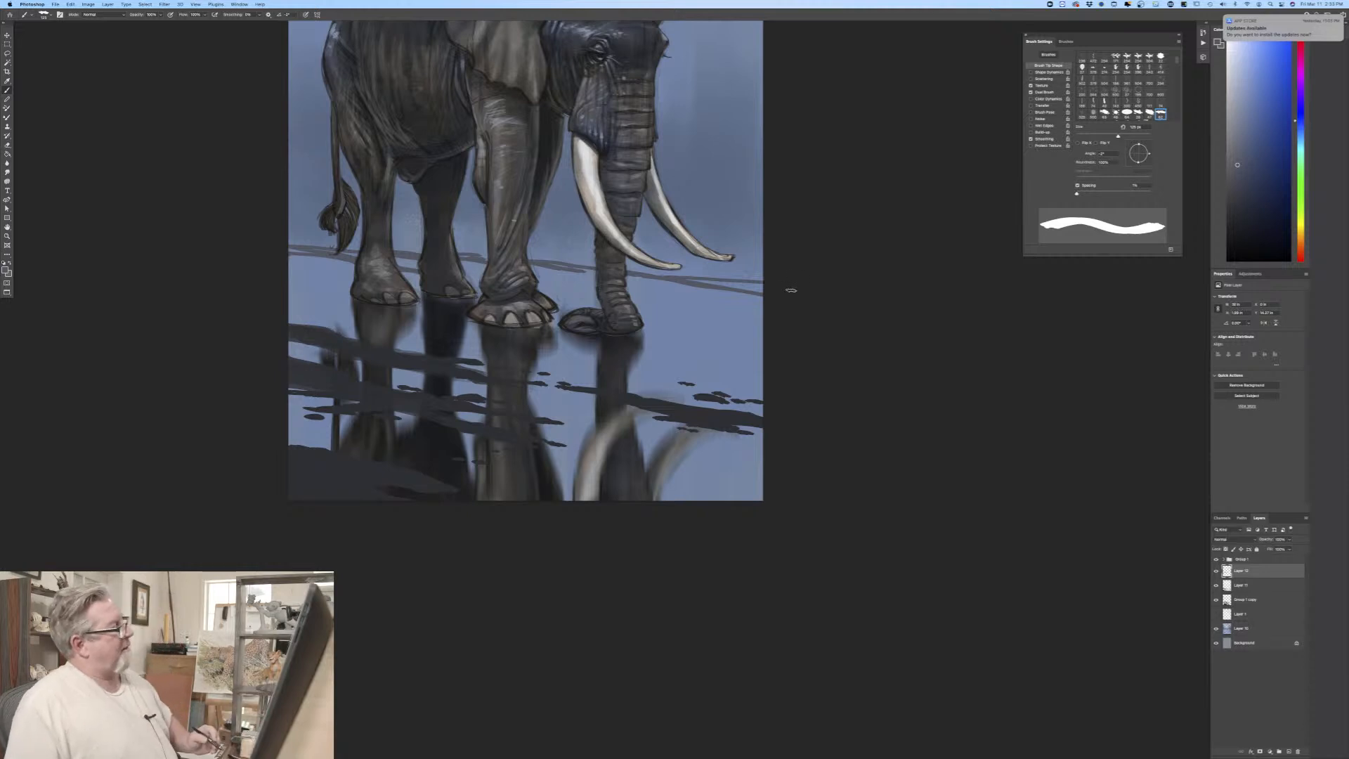
{"action": "left_click_drag", "start_coordinate": [531, 253], "coordinate": [589, 254]}
{"action": "mouse_move", "coordinate": [481, 246]}
{"action": "left_mouse_down"}
{"action": "mouse_move", "coordinate": [459, 245]}
{"action": "mouse_move", "coordinate": [491, 251]}
{"action": "mouse_move", "coordinate": [395, 240]}
{"action": "mouse_move", "coordinate": [438, 250]}
{"action": "left_mouse_up"}
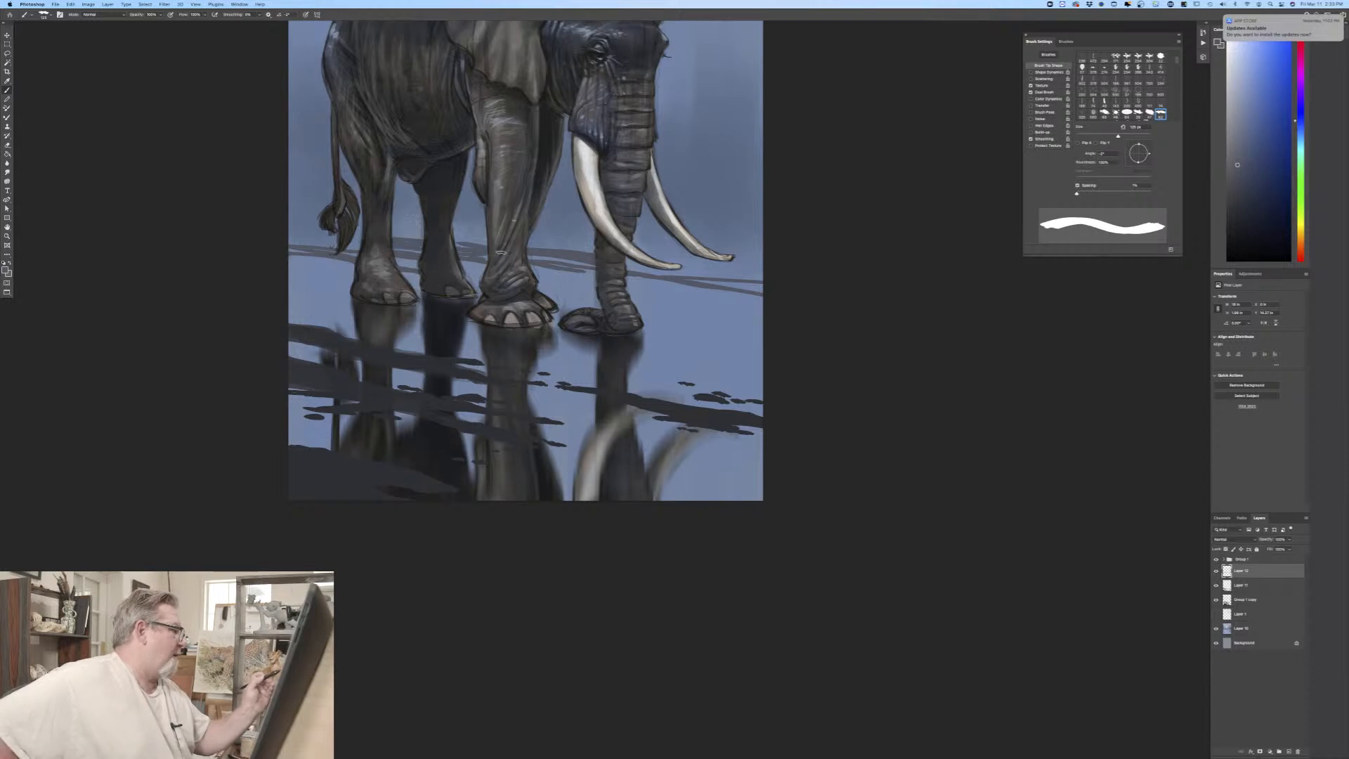
{"action": "mouse_move", "coordinate": [627, 263]}
{"action": "left_mouse_down"}
{"action": "mouse_move", "coordinate": [773, 275]}
{"action": "mouse_move", "coordinate": [624, 266]}
{"action": "left_mouse_up"}
{"action": "left_click_drag", "start_coordinate": [624, 267], "coordinate": [764, 289]}
{"action": "mouse_move", "coordinate": [745, 282]}
{"action": "left_mouse_down"}
{"action": "mouse_move", "coordinate": [675, 265]}
{"action": "mouse_move", "coordinate": [765, 274]}
{"action": "mouse_move", "coordinate": [748, 275]}
{"action": "left_mouse_up"}
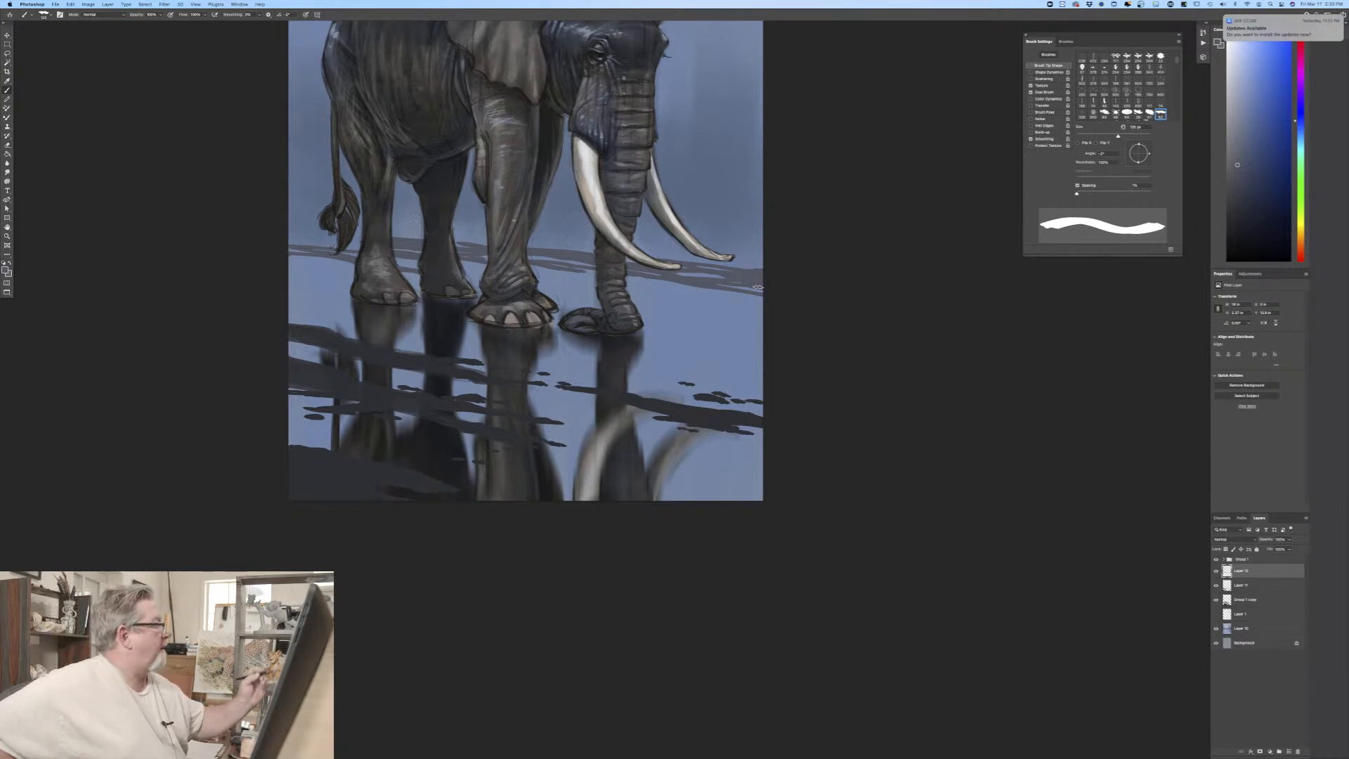
Step: Turn on pen pressure for brush size and paint fine grass blades along the distant shoreline with a small brush
{"action": "left_click", "coordinate": [306, 14]}
{"action": "key", "text": "bracketleft"}
{"action": "key", "text": "bracketleft"}
{"action": "key", "text": "bracketleft"}
{"action": "key", "text": "bracketleft"}
{"action": "key", "text": "bracketleft"}
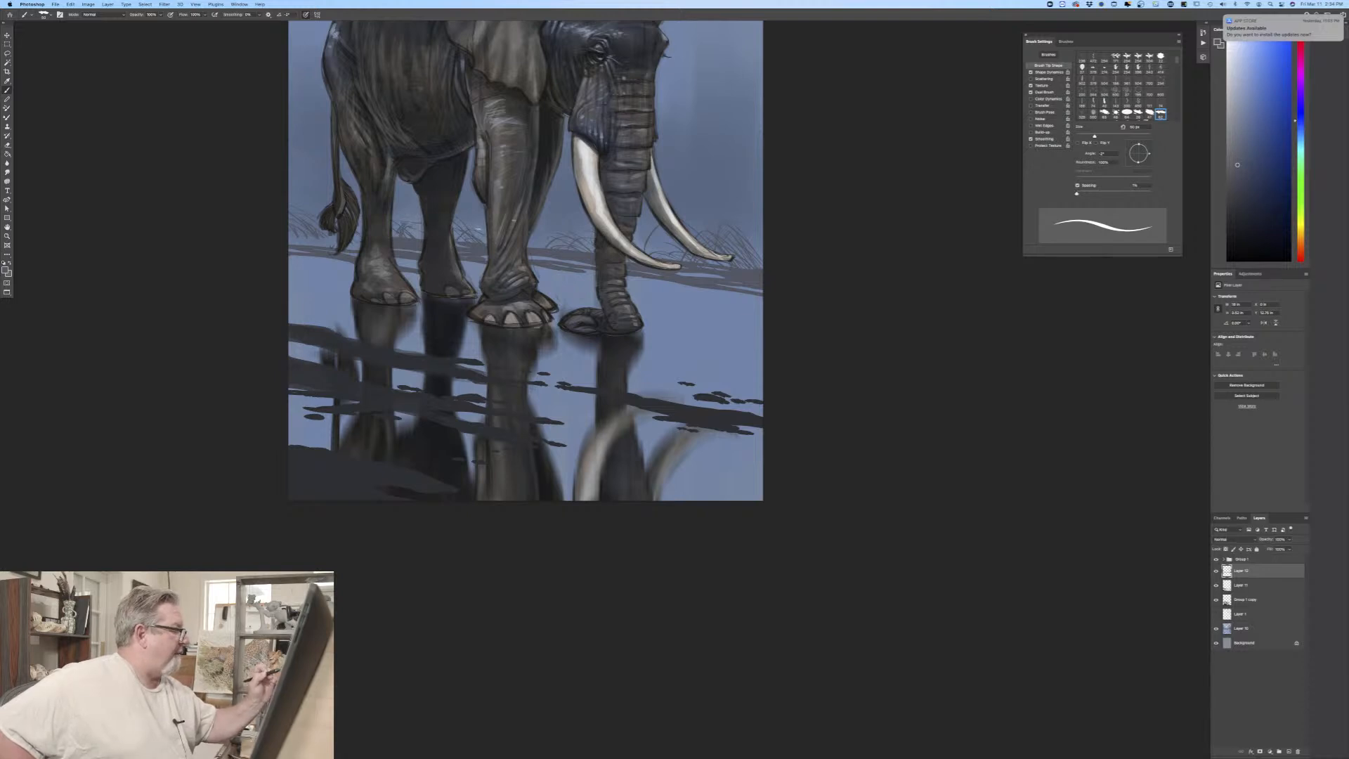
{"action": "key", "text": "bracketright"}
{"action": "key", "text": "bracketright"}
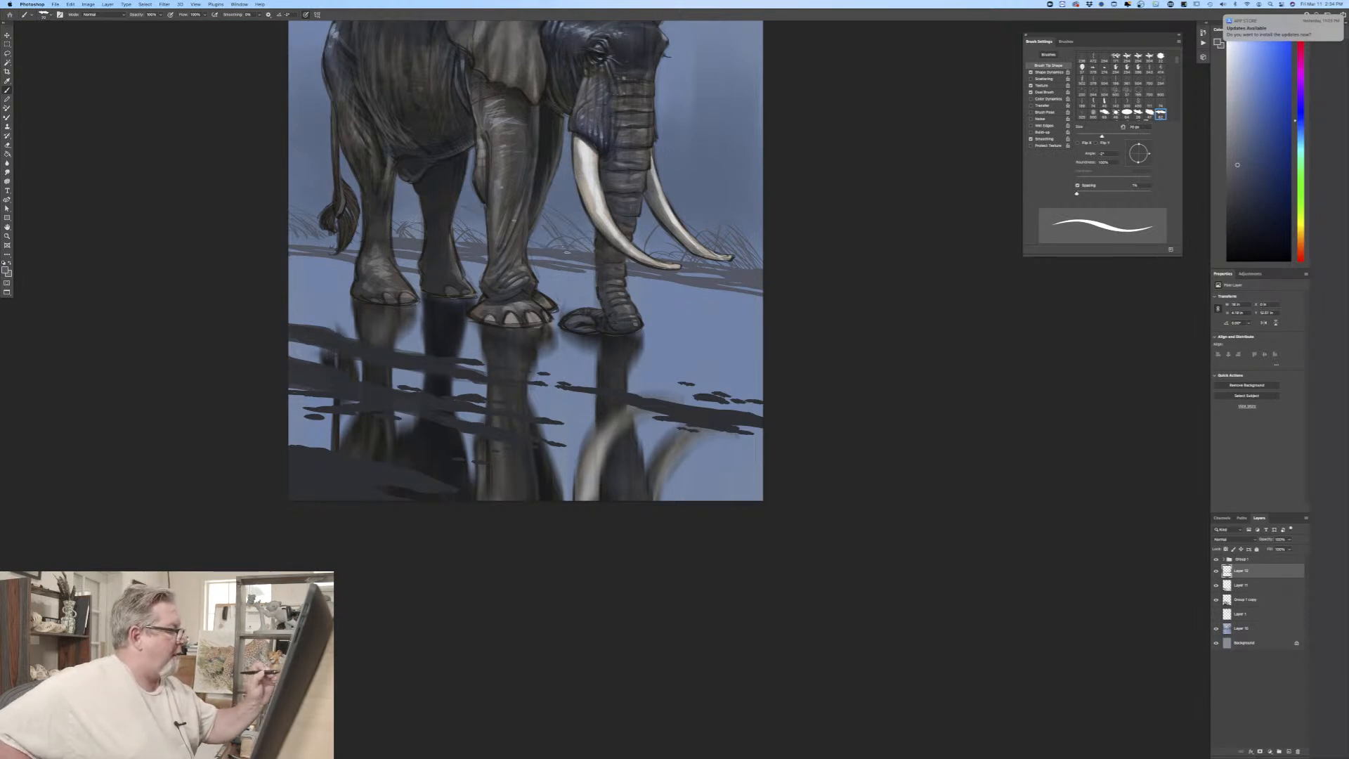
Step: Choose a very dark blue foreground colour and create a new layer placed above the elephant group
{"action": "left_click", "coordinate": [5, 267]}
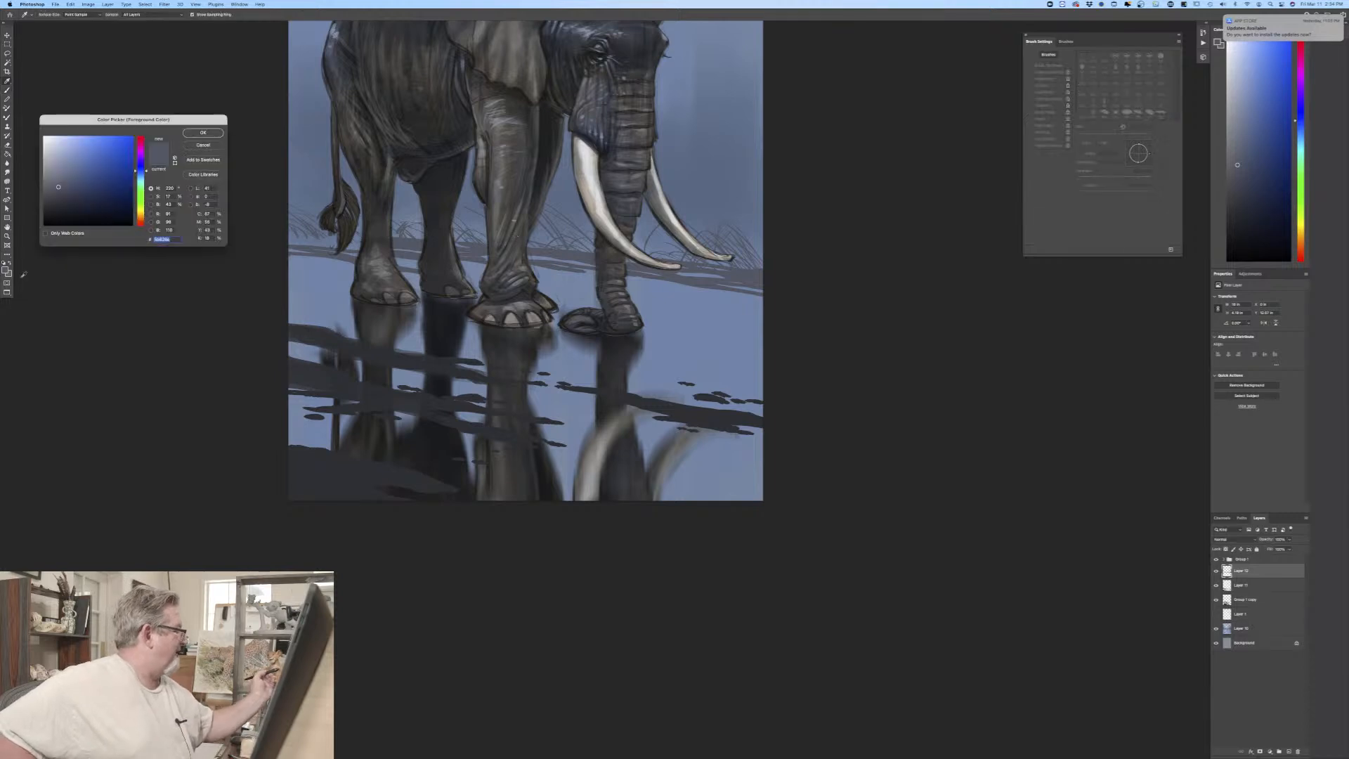
{"action": "left_click", "coordinate": [56, 212]}
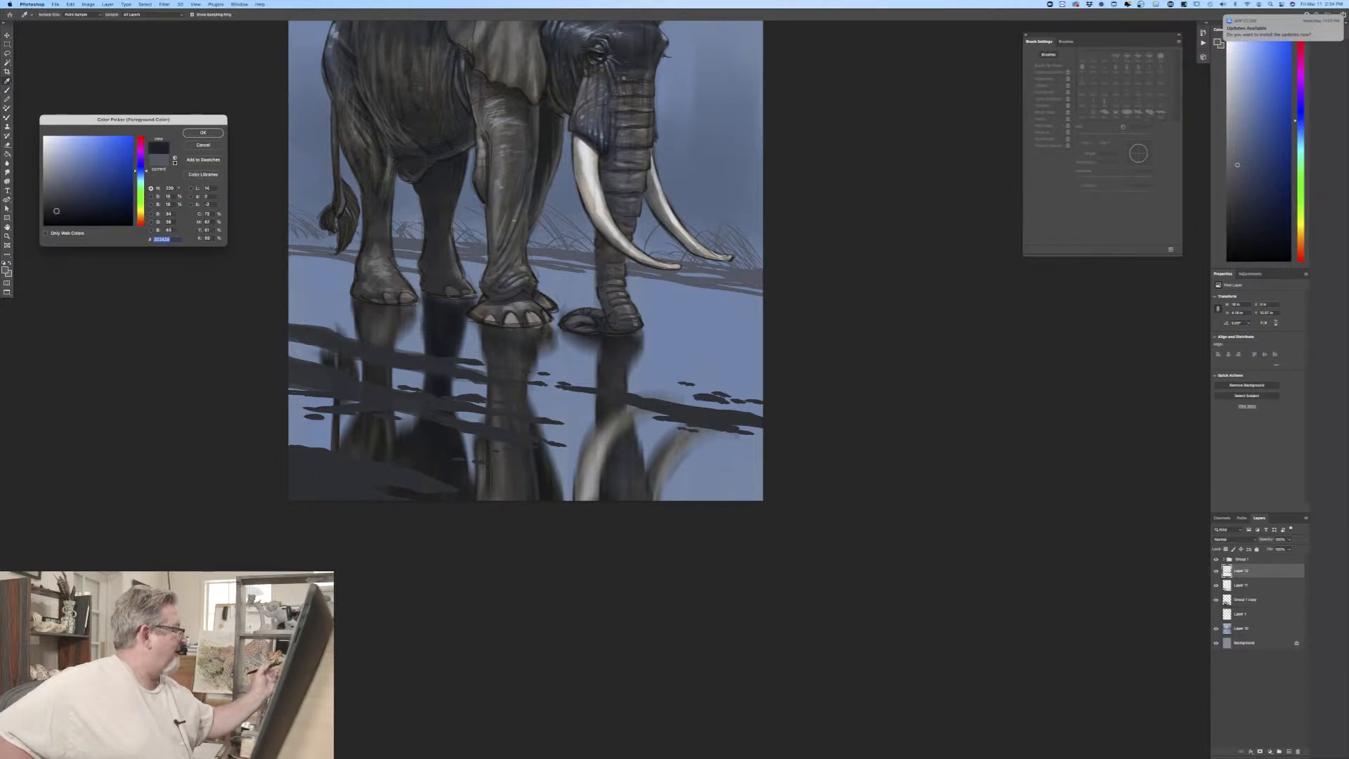
{"action": "left_click", "coordinate": [203, 133]}
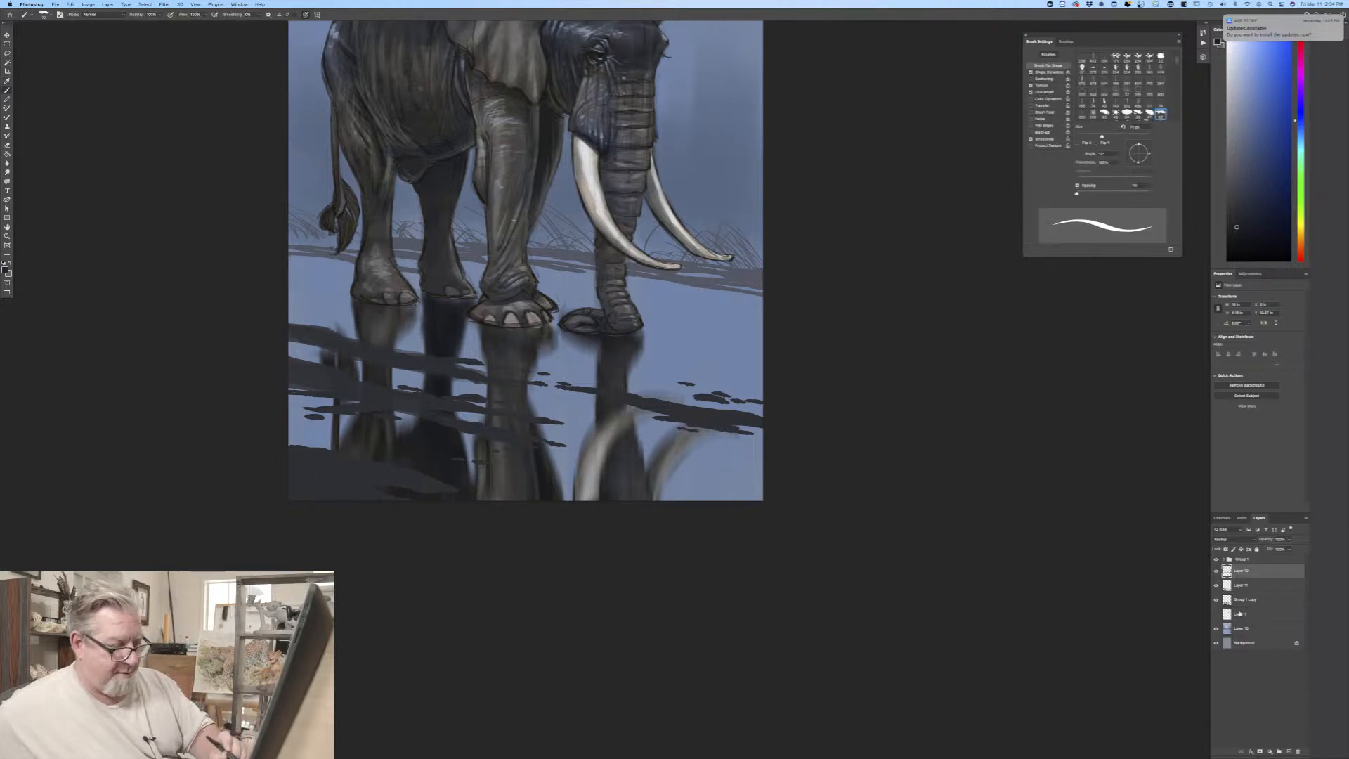
{"action": "left_click", "coordinate": [1241, 587]}
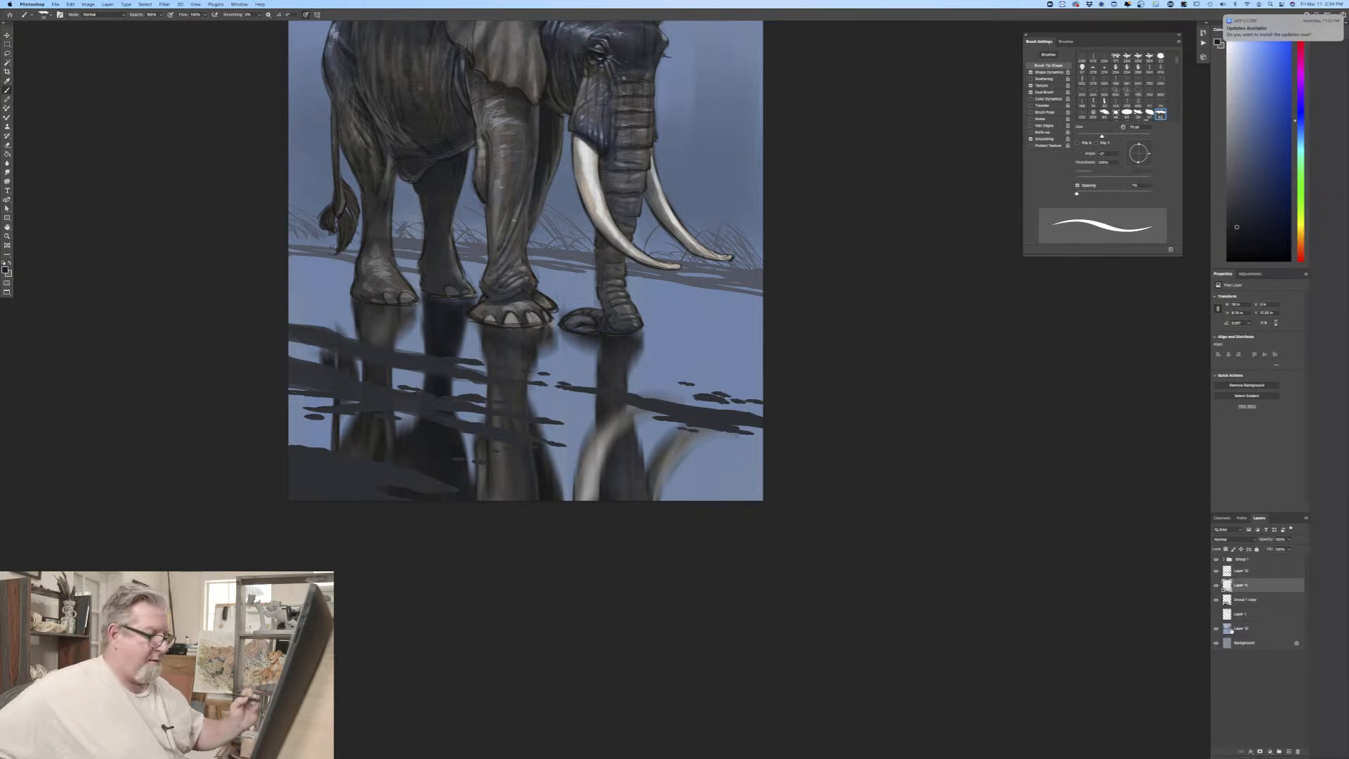
{"action": "left_click", "coordinate": [1242, 573]}
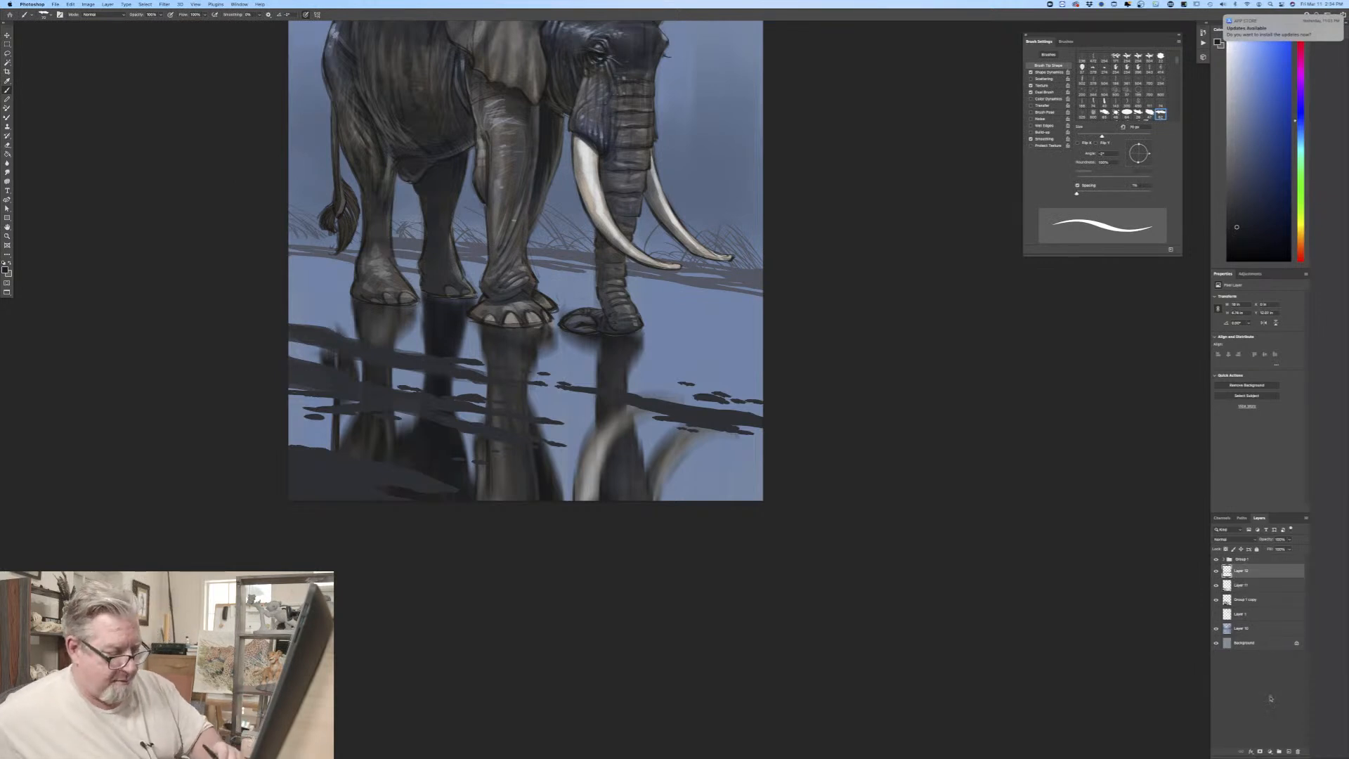
{"action": "left_click", "coordinate": [1288, 750]}
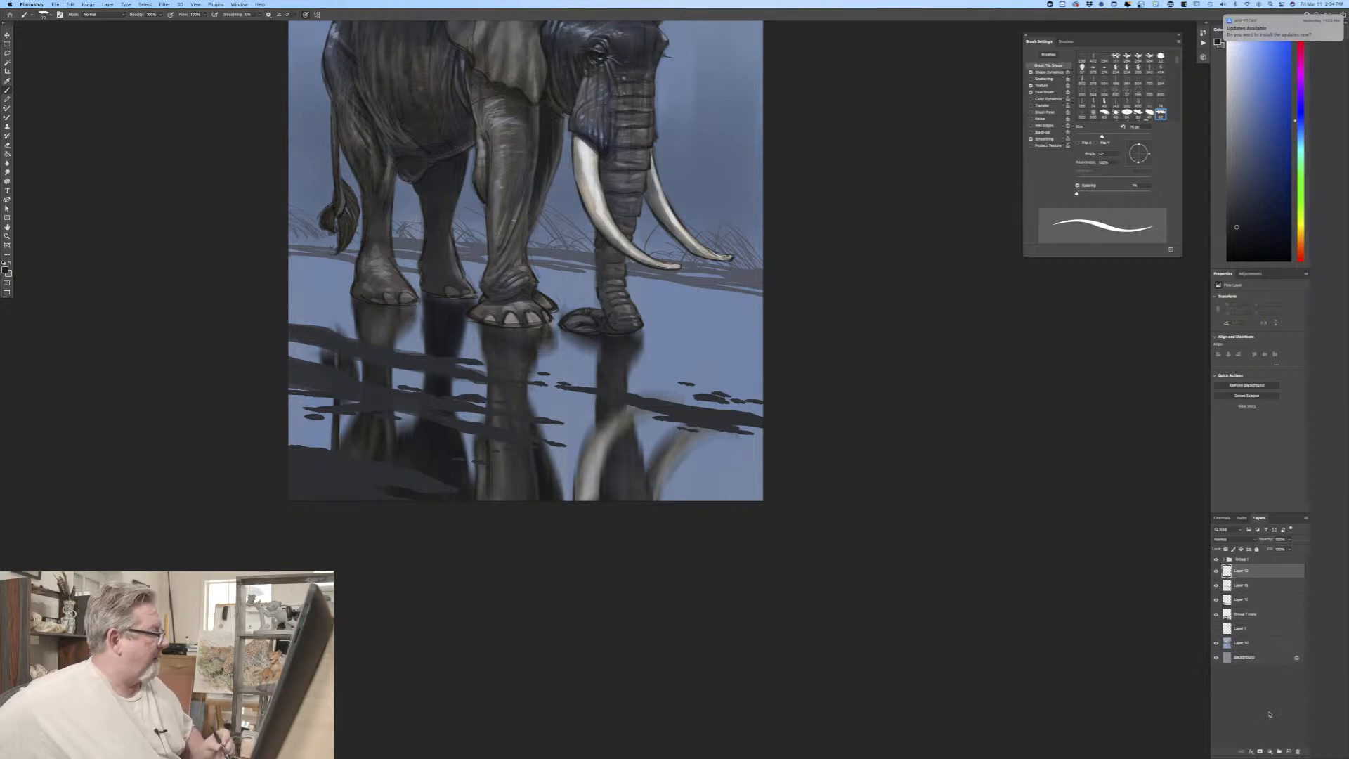
{"action": "left_click_drag", "start_coordinate": [1243, 571], "coordinate": [1250, 559]}
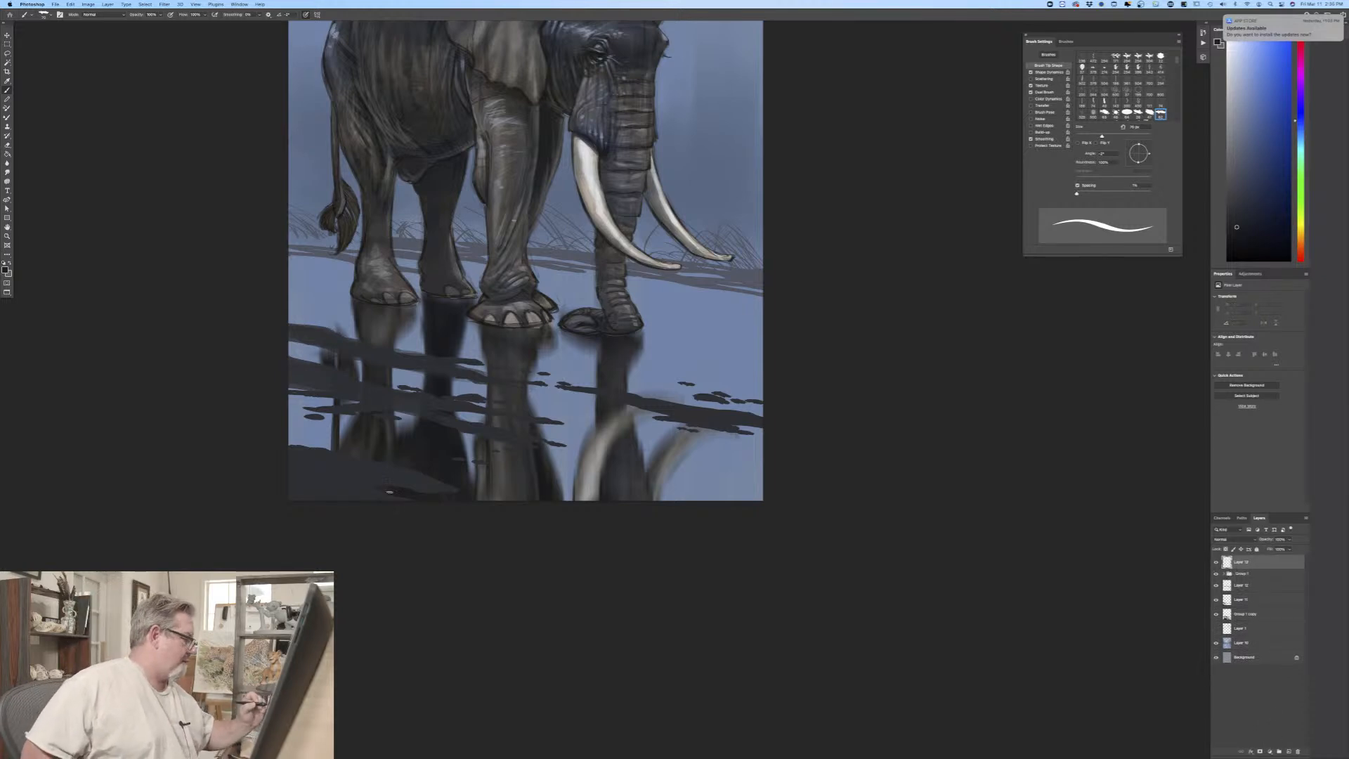
Step: Paint long, curved dark grass blades rising from the ground patch in the painting's lower-left corner
{"action": "mouse_move", "coordinate": [390, 493]}
{"action": "left_mouse_down"}
{"action": "mouse_move", "coordinate": [294, 435]}
{"action": "mouse_move", "coordinate": [332, 442]}
{"action": "mouse_move", "coordinate": [326, 510]}
{"action": "left_mouse_up"}
{"action": "left_click_drag", "start_coordinate": [366, 445], "coordinate": [305, 383]}
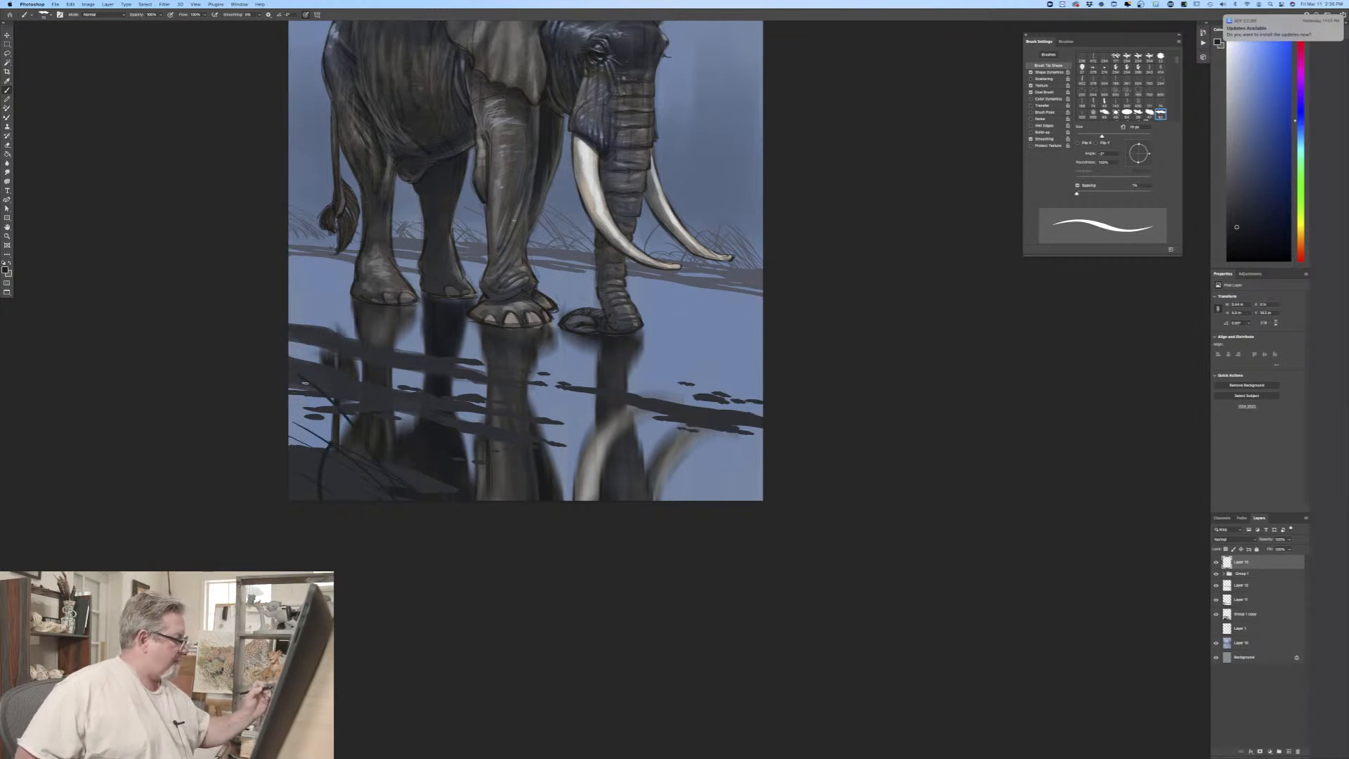
{"action": "left_click_drag", "start_coordinate": [385, 443], "coordinate": [275, 422]}
{"action": "left_click_drag", "start_coordinate": [390, 489], "coordinate": [296, 406]}
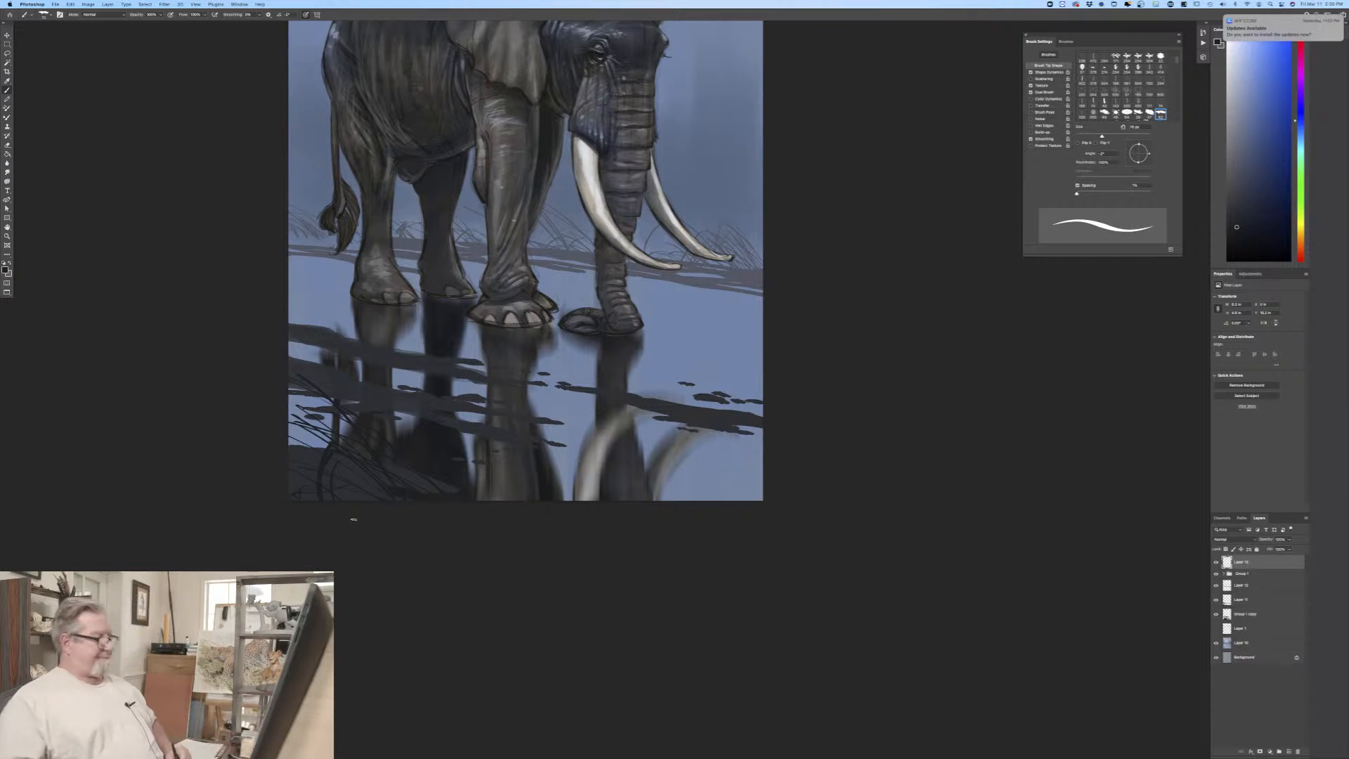
{"action": "key", "text": "super+minus"}
{"action": "key", "text": "super+minus"}
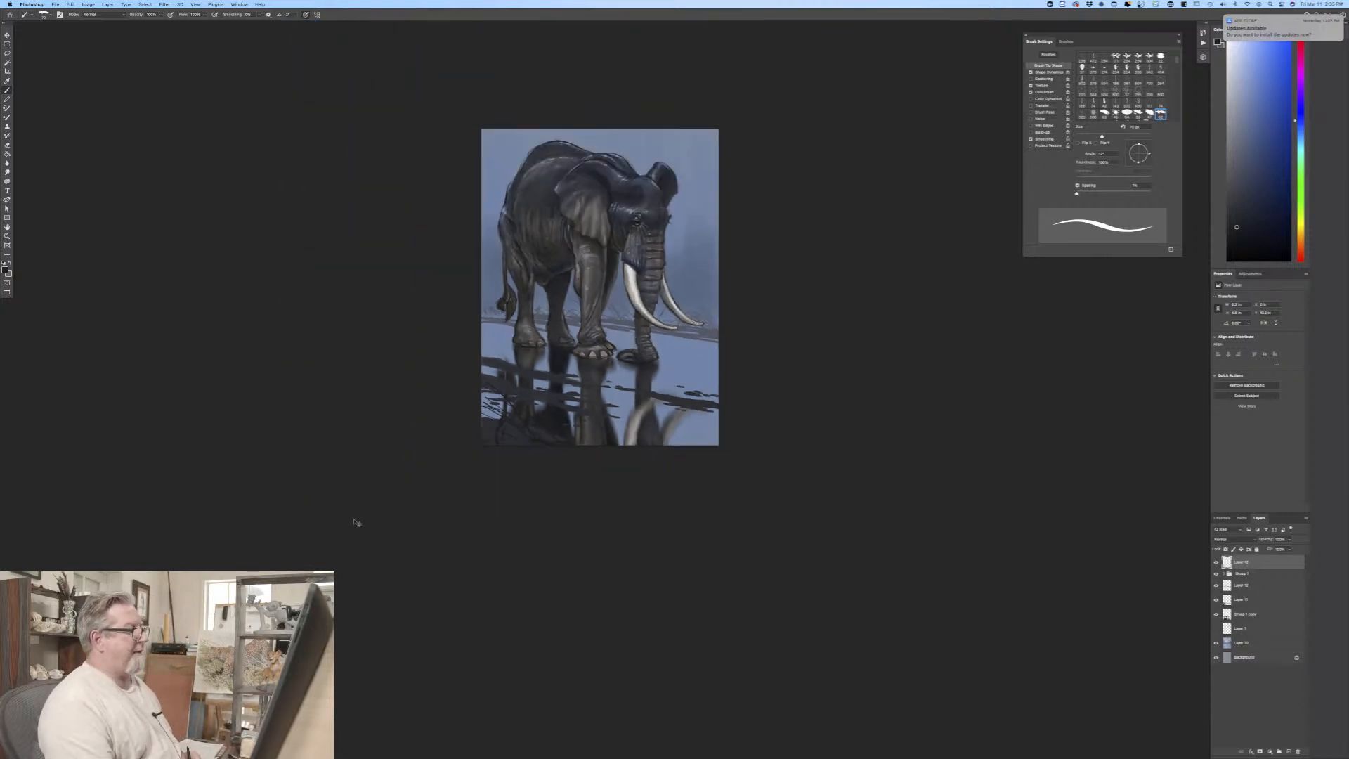
{"action": "key", "text": "super+equal"}
{"action": "key", "text": "super+equal"}
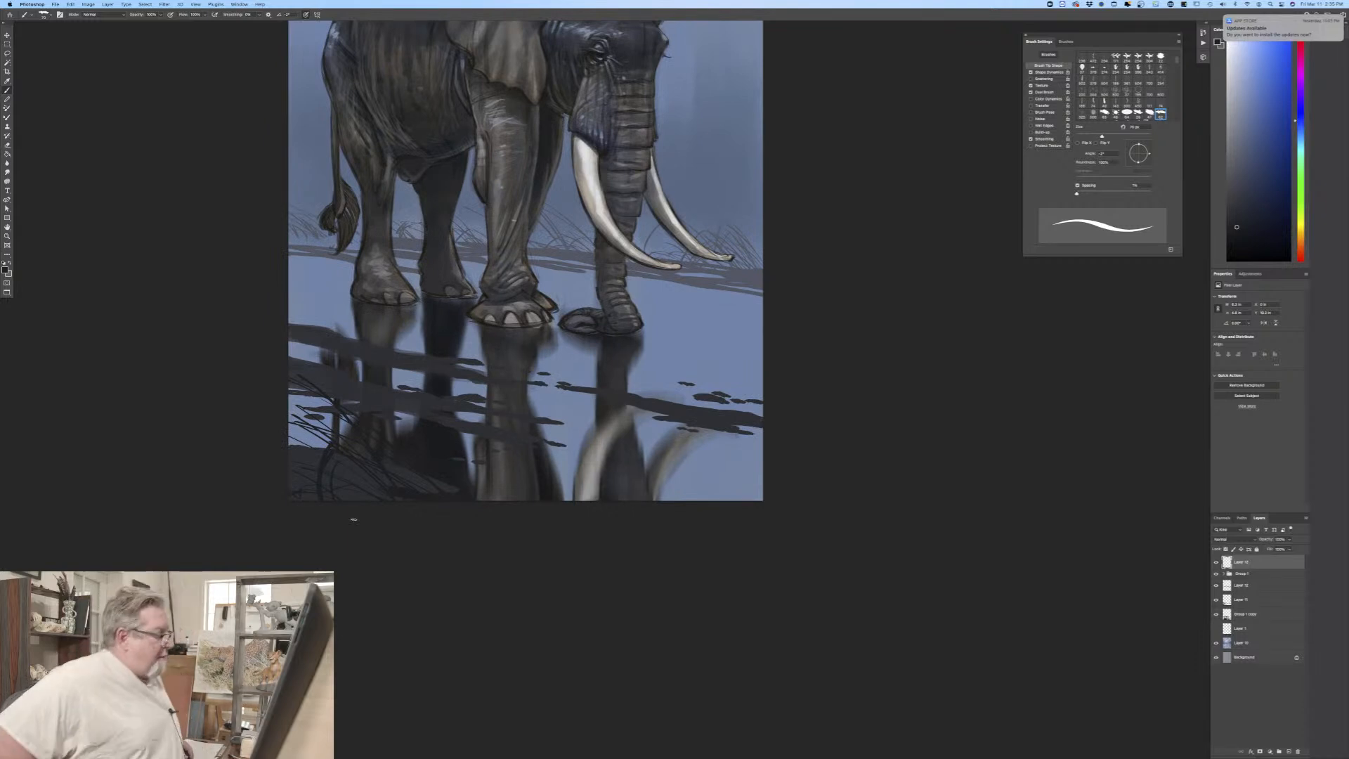
{"action": "left_click", "coordinate": [5, 267]}
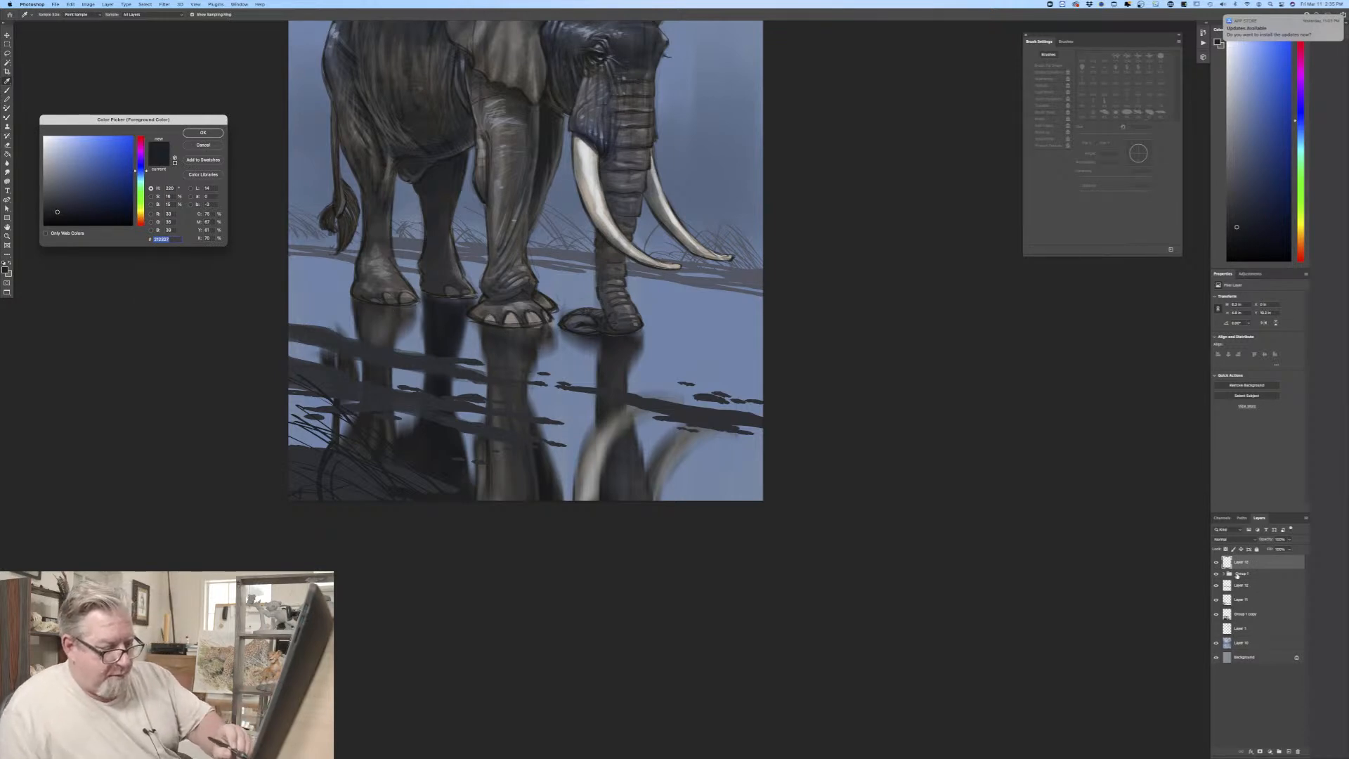
{"action": "key", "text": "Return"}
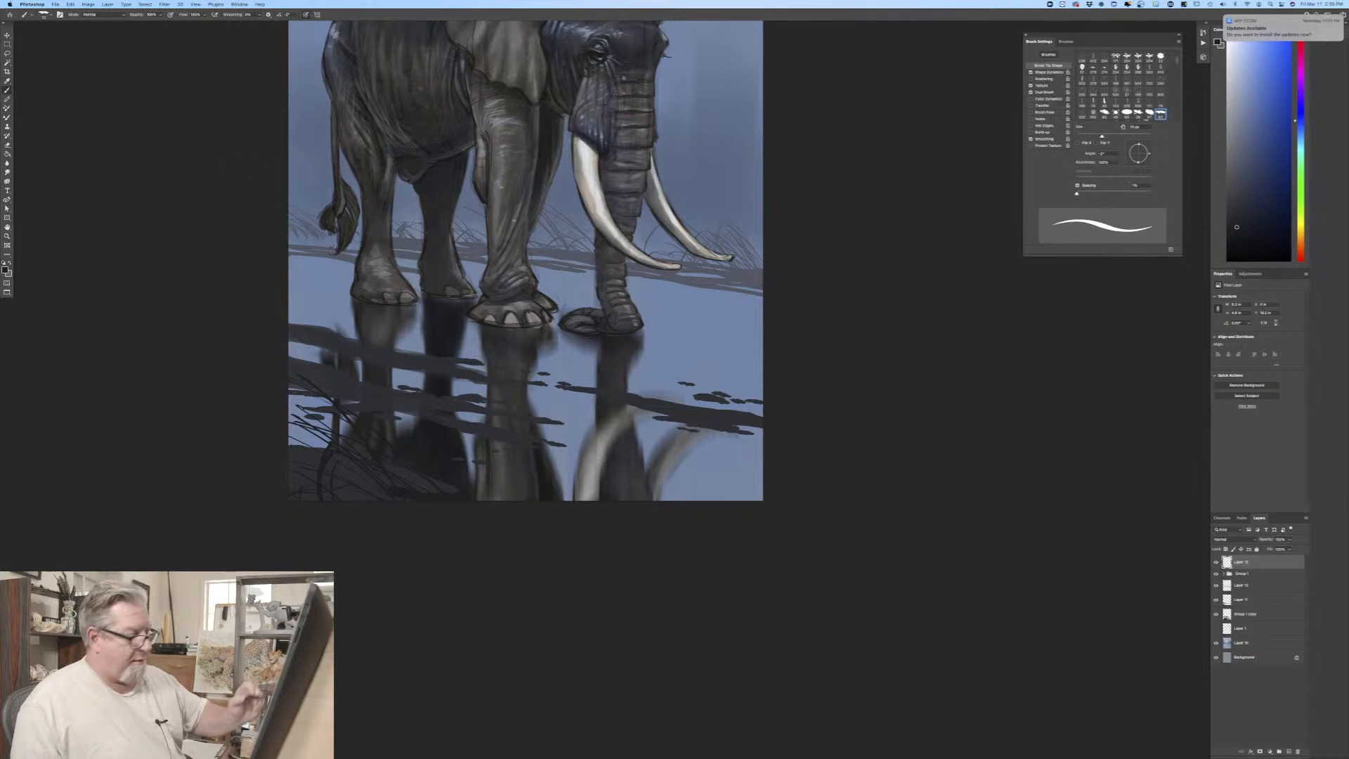
Step: Duplicate the elephant group, hide the original and merge the copy into a single layer
{"action": "left_click", "coordinate": [1254, 574]}
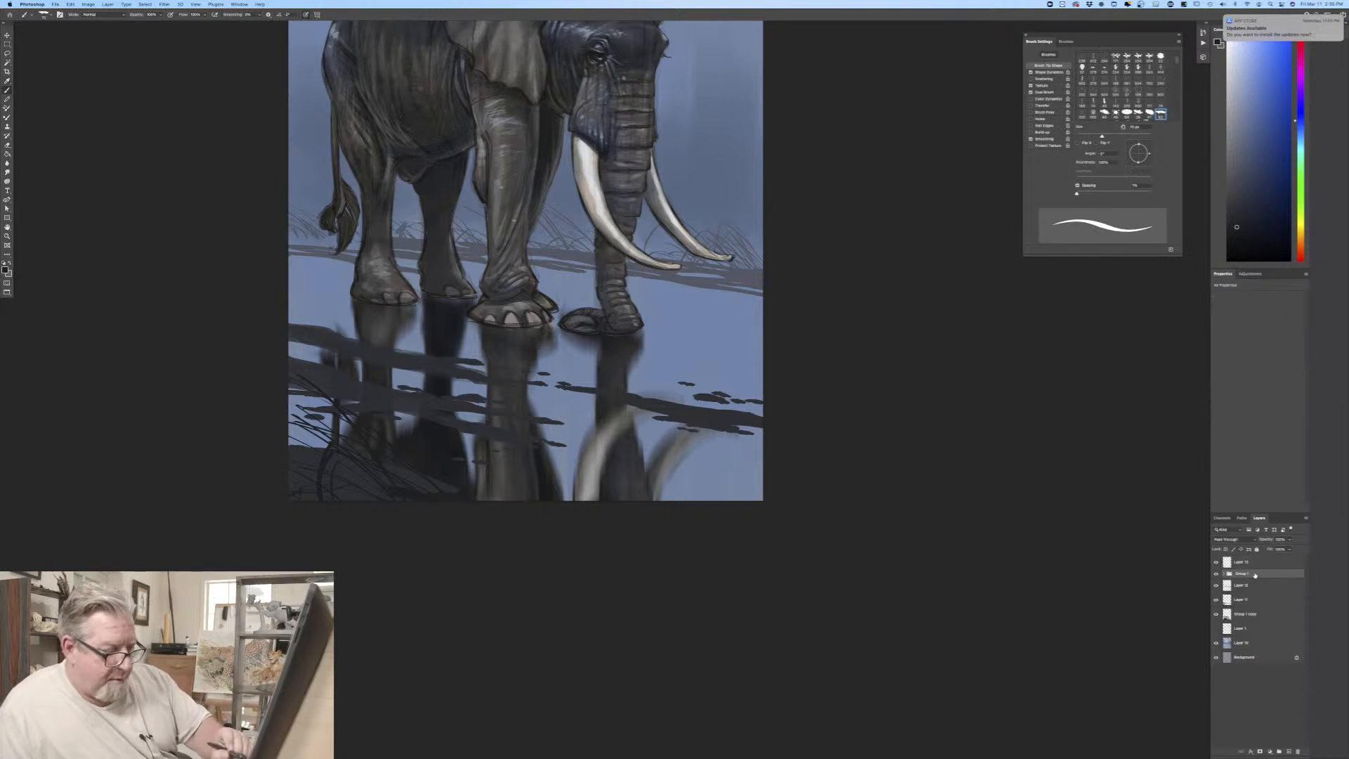
{"action": "left_click_drag", "start_coordinate": [1255, 575], "coordinate": [1289, 752]}
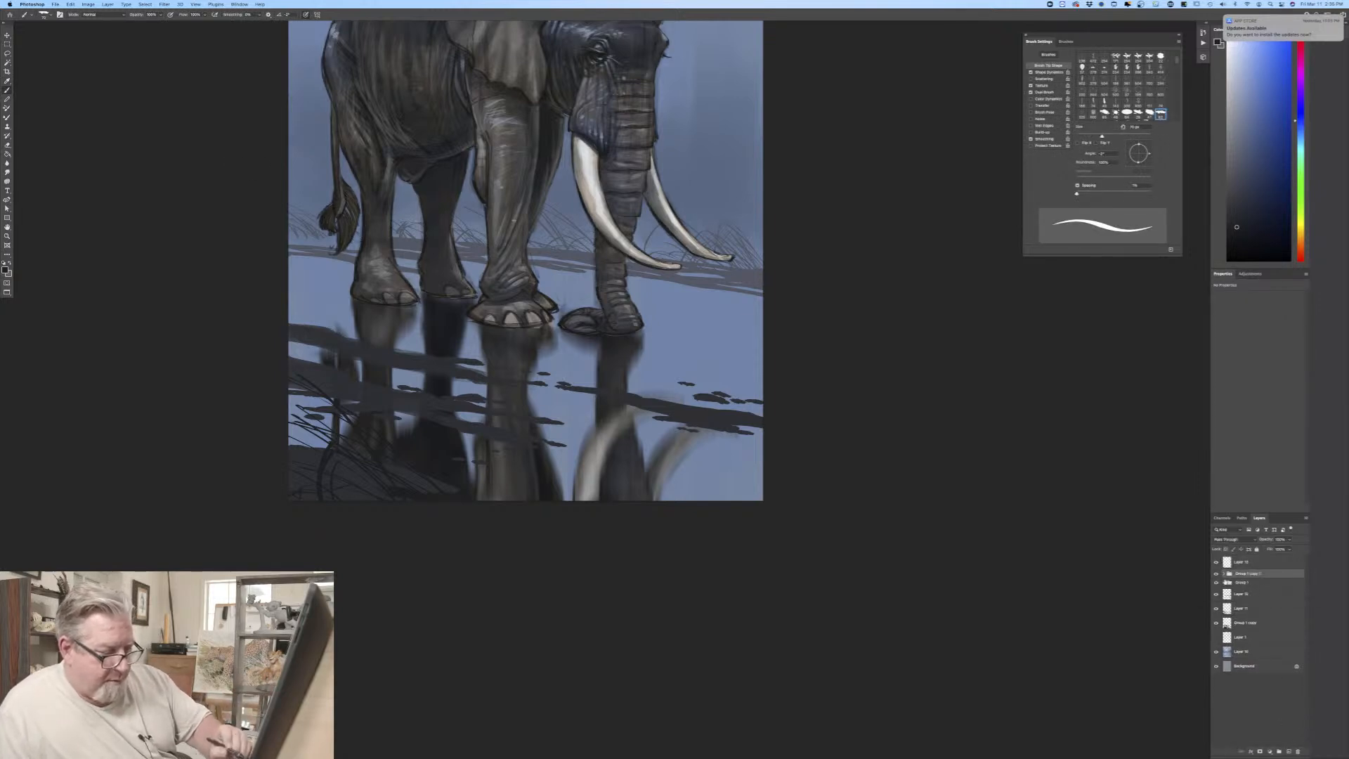
{"action": "left_click", "coordinate": [1216, 583]}
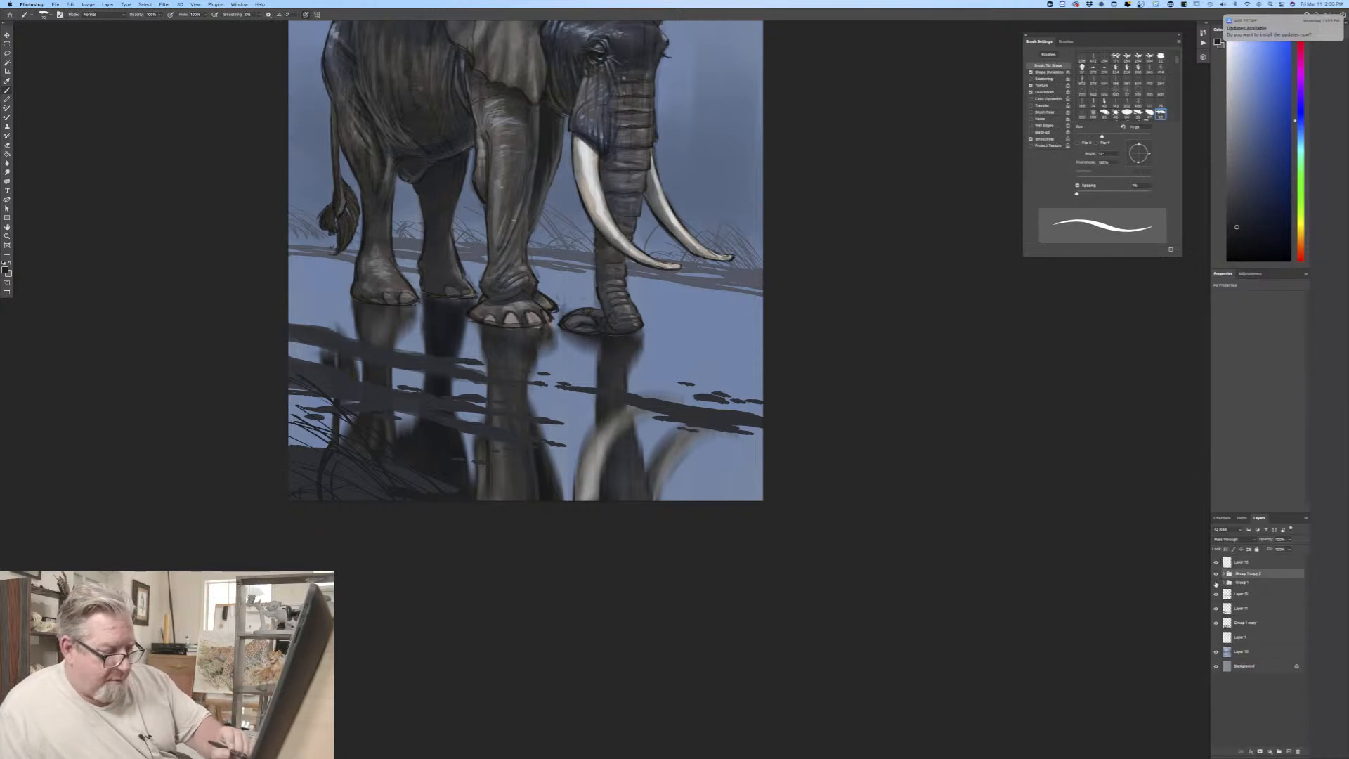
{"action": "left_click", "coordinate": [107, 4]}
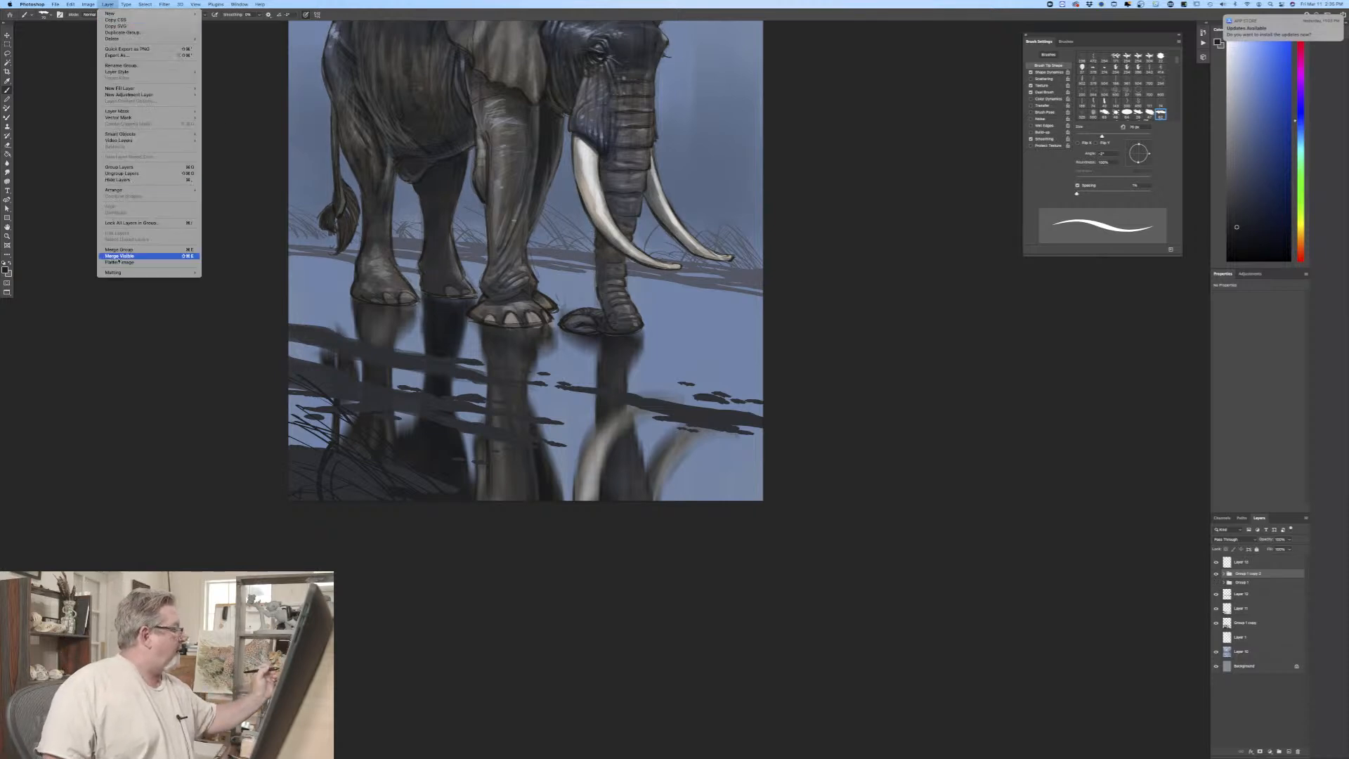
{"action": "left_click", "coordinate": [112, 250]}
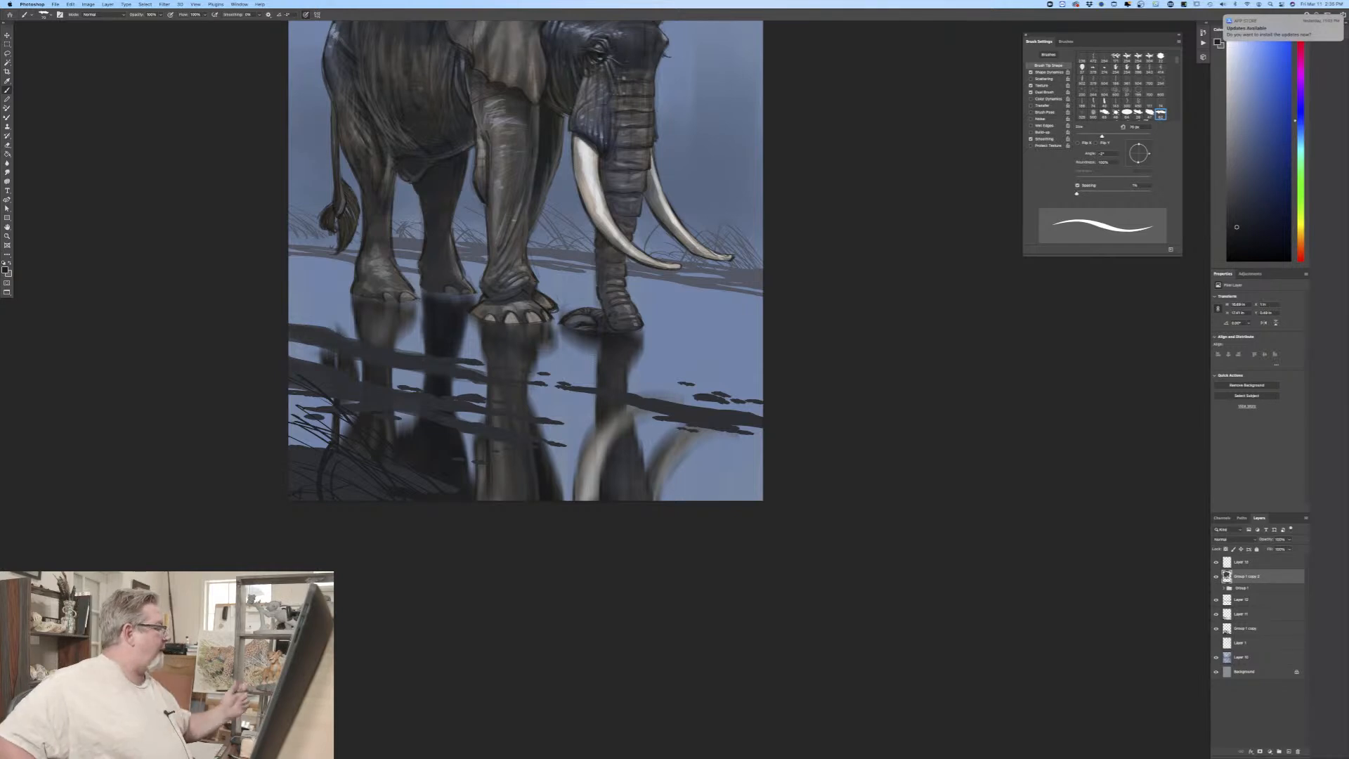
Step: Create a new layer above the foreground grass and choose a light blue based on the water, with pen pressure controlling brush opacity
{"action": "left_click", "coordinate": [1240, 562]}
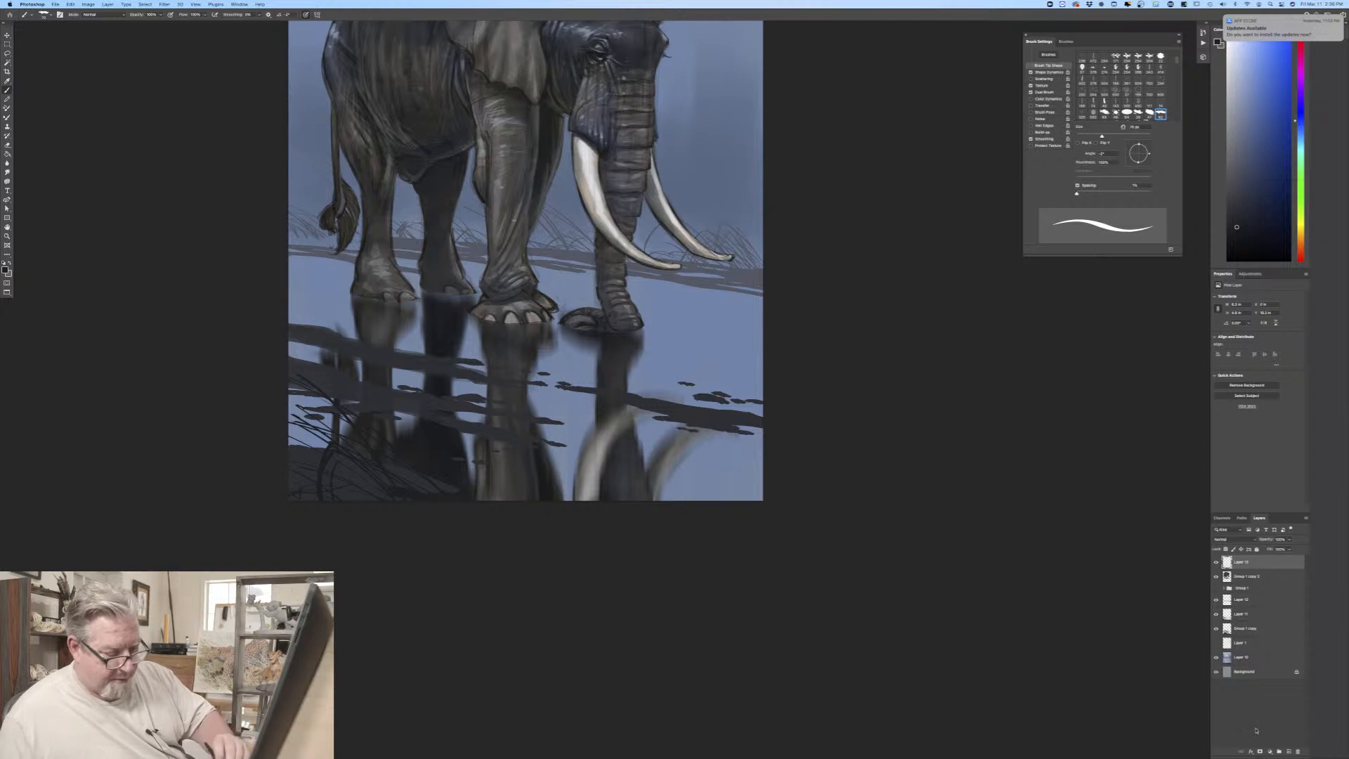
{"action": "left_click", "coordinate": [1281, 752]}
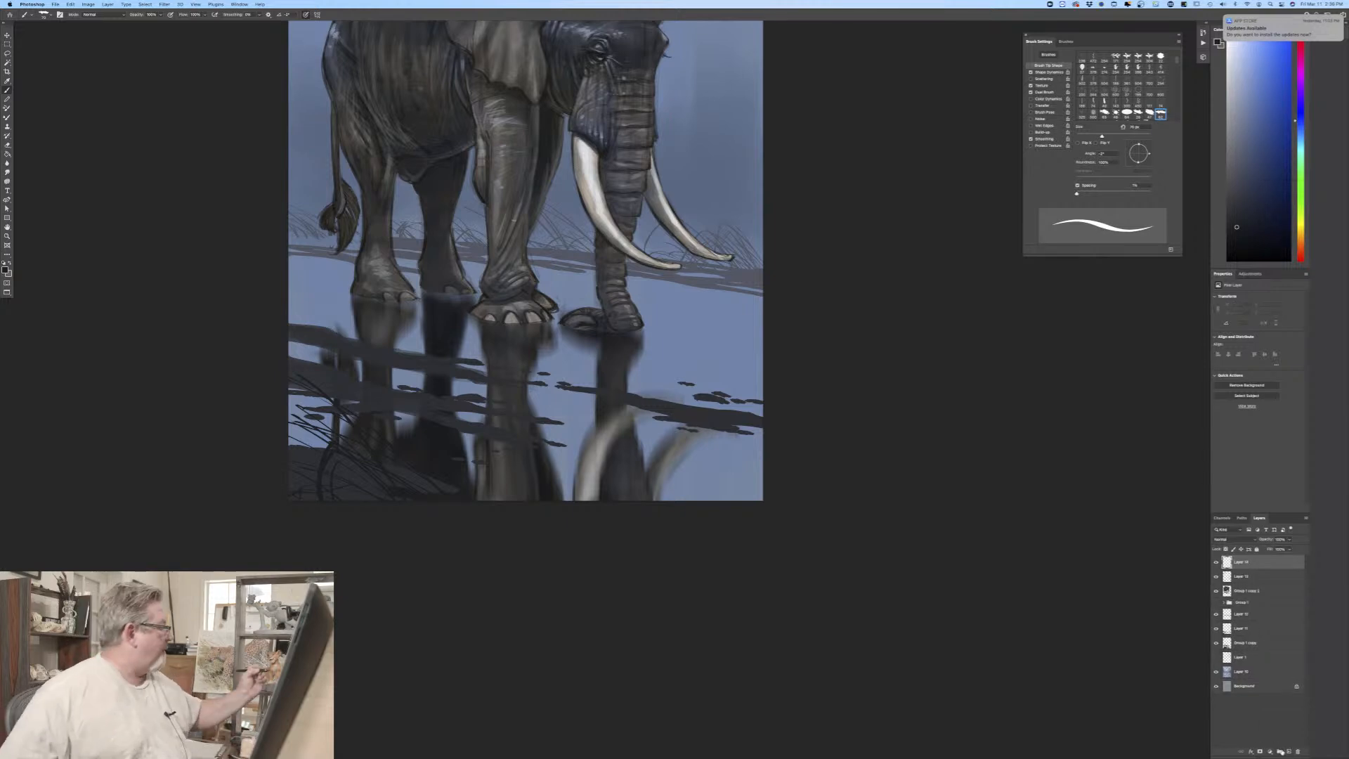
{"action": "left_click", "coordinate": [5, 269]}
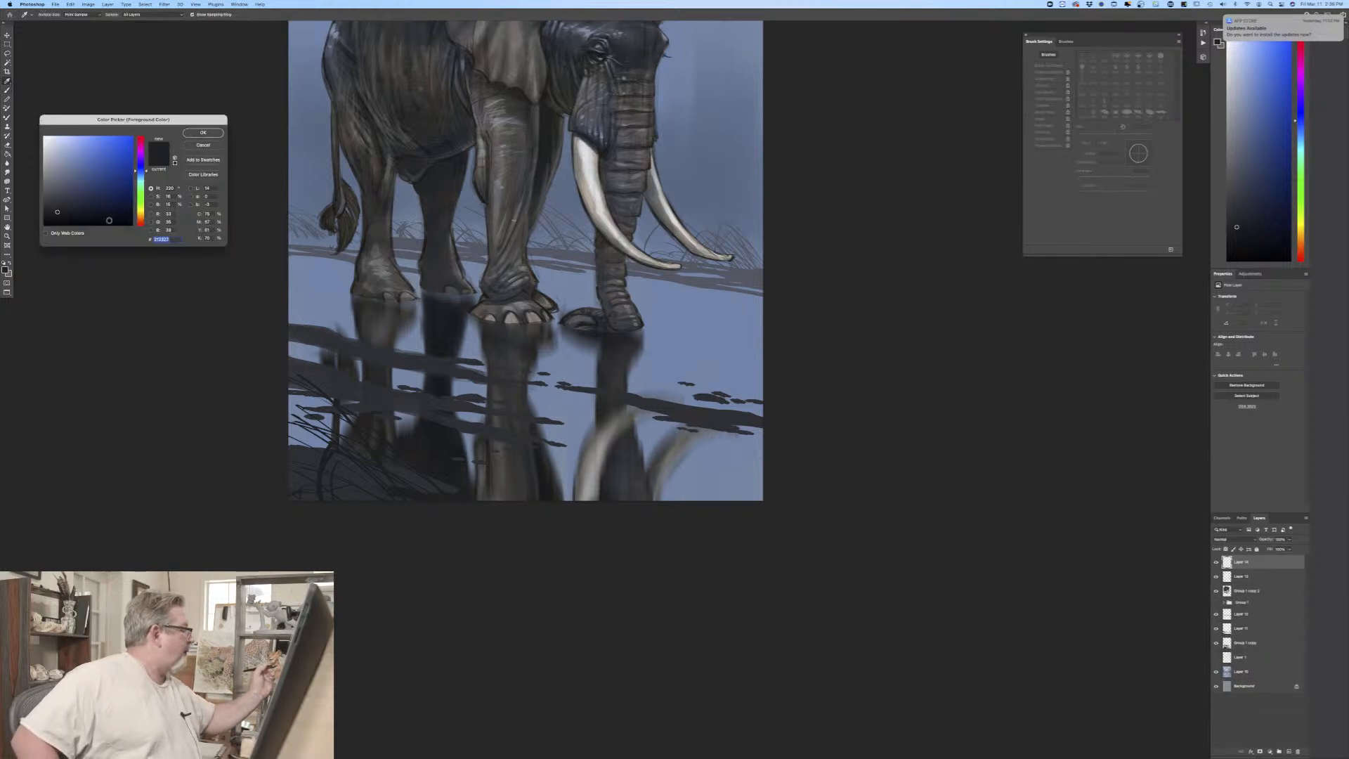
{"action": "left_click", "coordinate": [328, 289]}
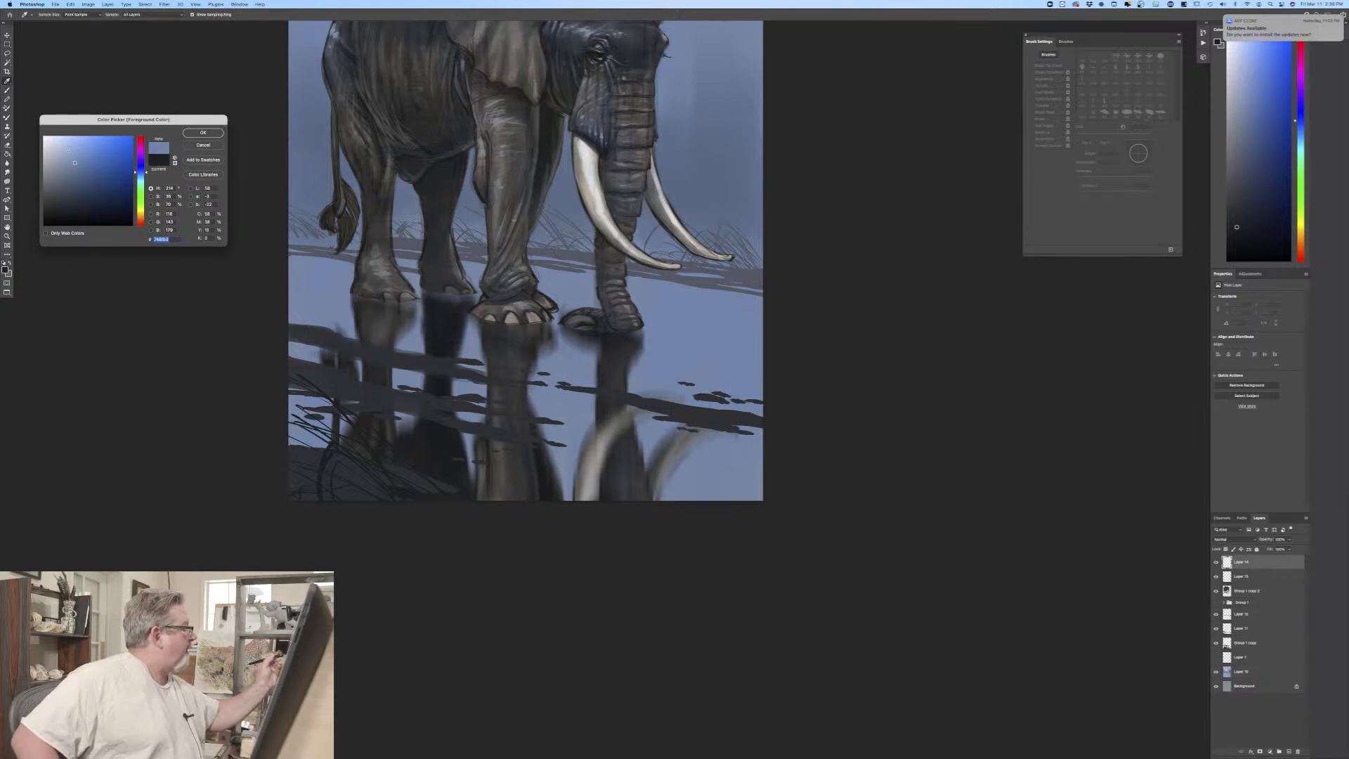
{"action": "left_click", "coordinate": [203, 132]}
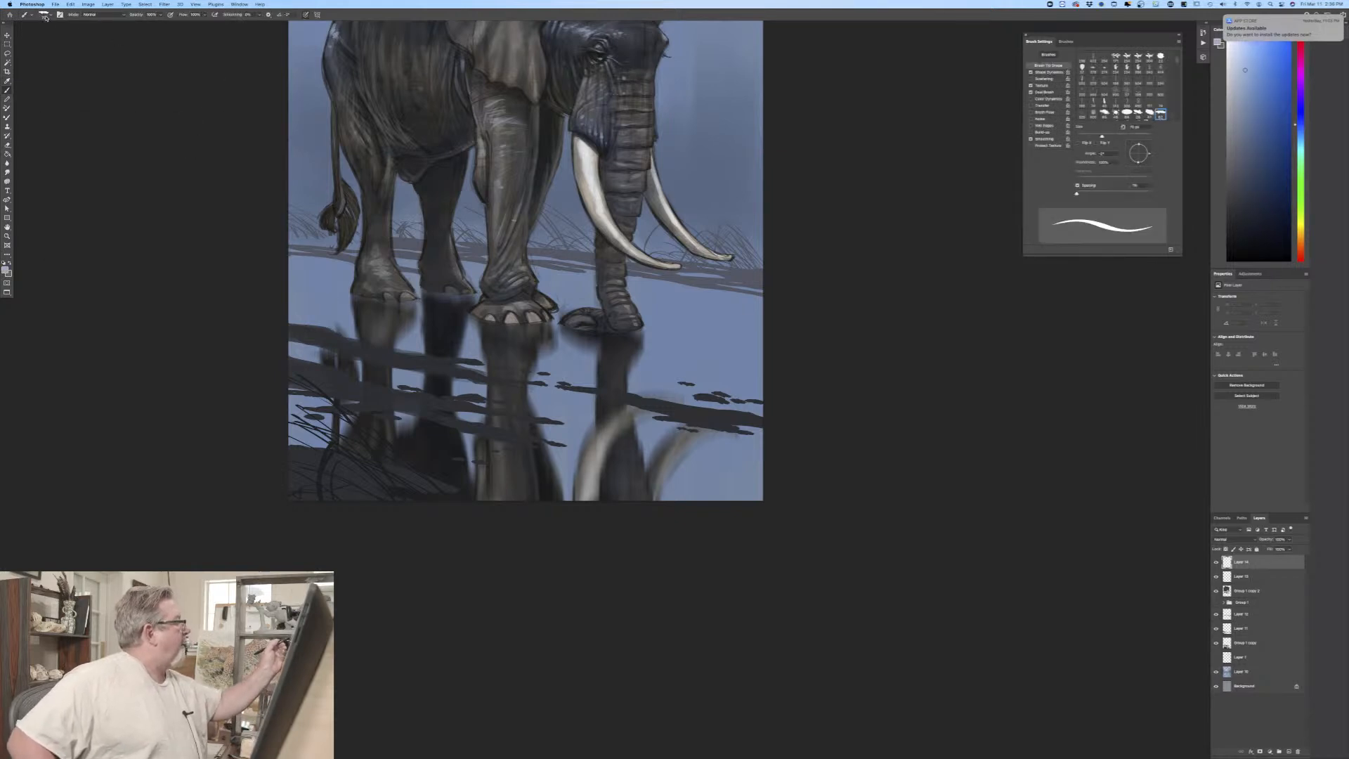
{"action": "left_click", "coordinate": [170, 15]}
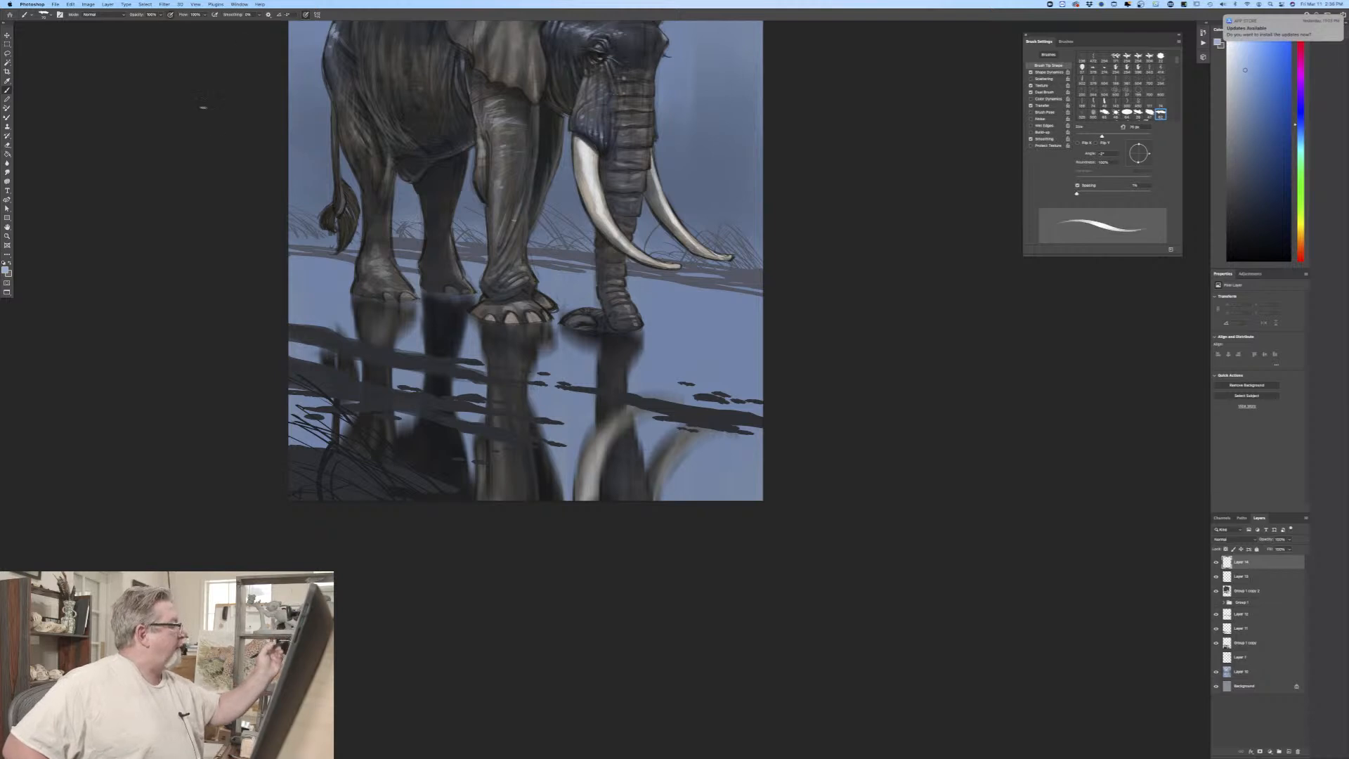
Step: Paint thin light blue ripples in the water around the elephant's feet and the tip of its trunk
{"action": "left_click_drag", "start_coordinate": [414, 301], "coordinate": [346, 294]}
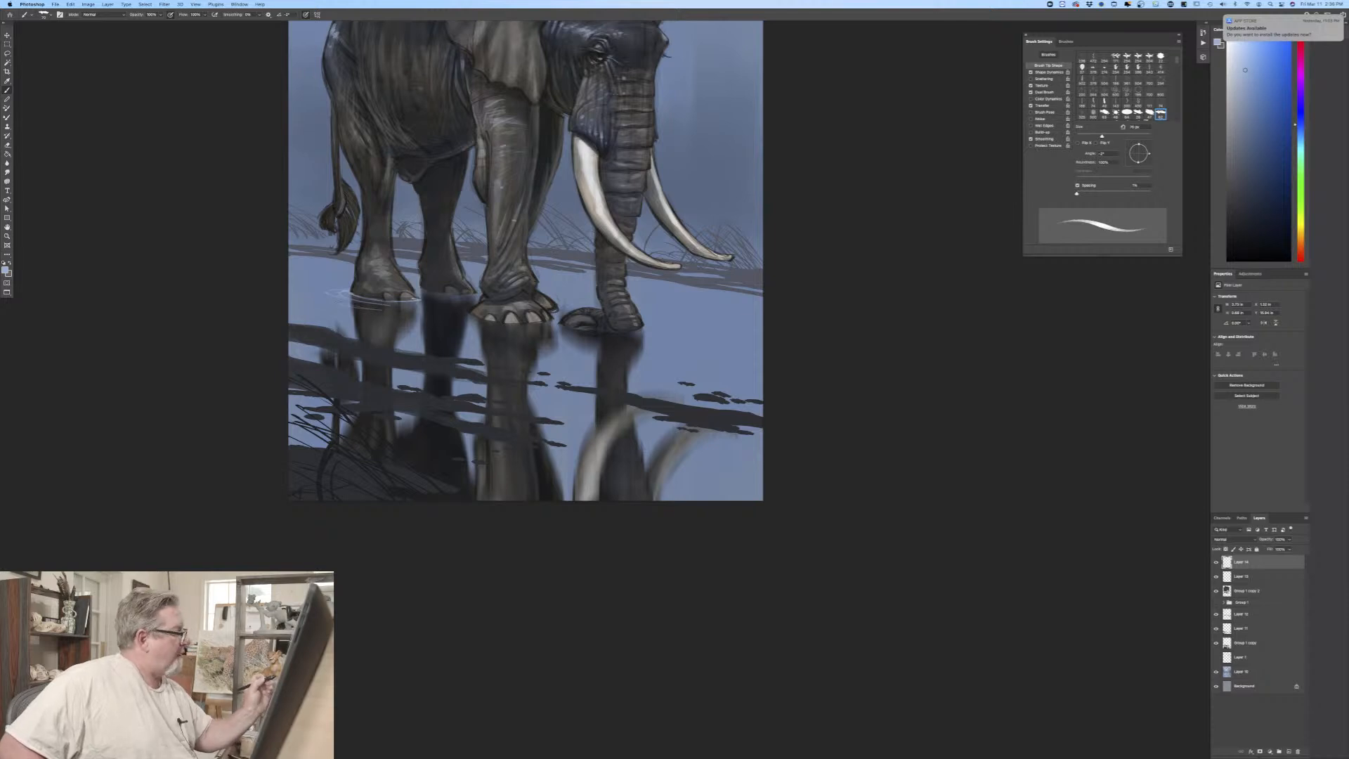
{"action": "left_click_drag", "start_coordinate": [417, 296], "coordinate": [447, 290]}
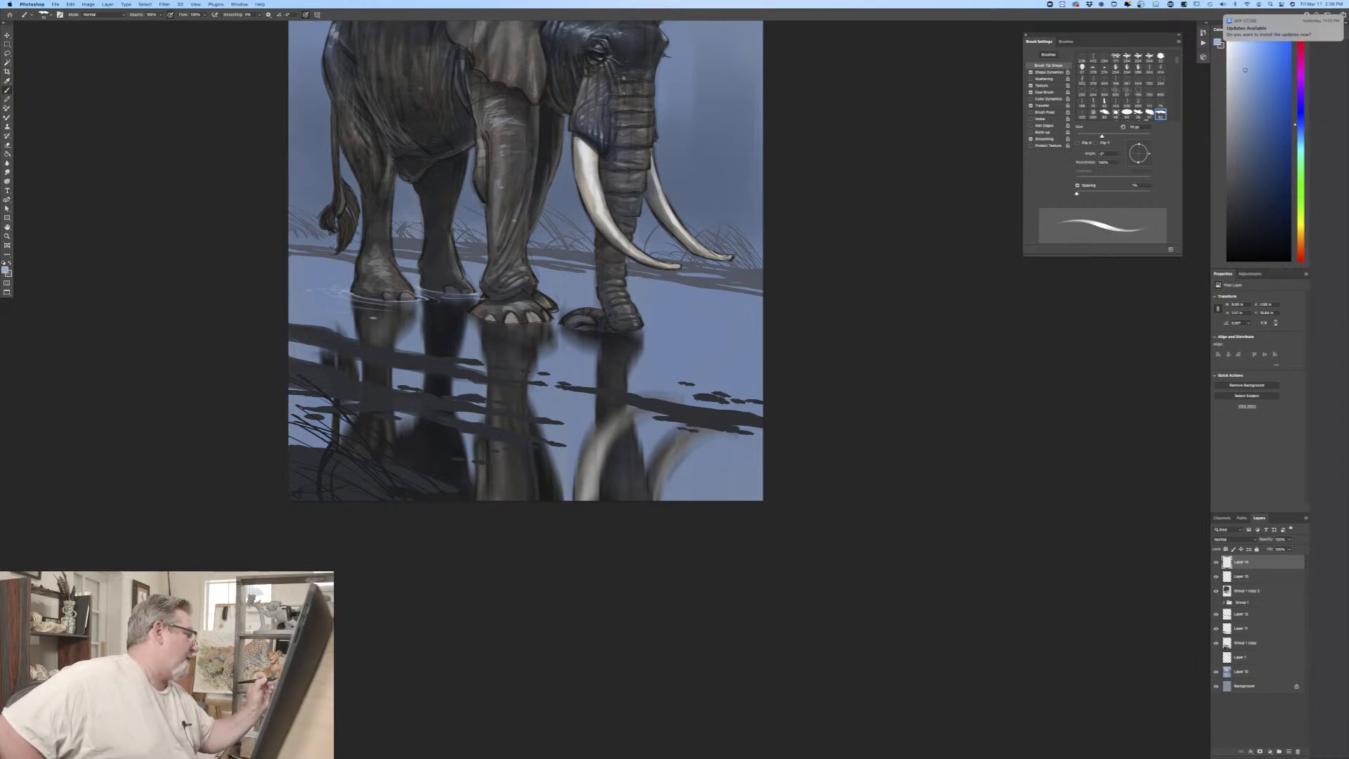
{"action": "mouse_move", "coordinate": [467, 313]}
{"action": "left_mouse_down"}
{"action": "mouse_move", "coordinate": [556, 319]}
{"action": "mouse_move", "coordinate": [441, 310]}
{"action": "left_mouse_up"}
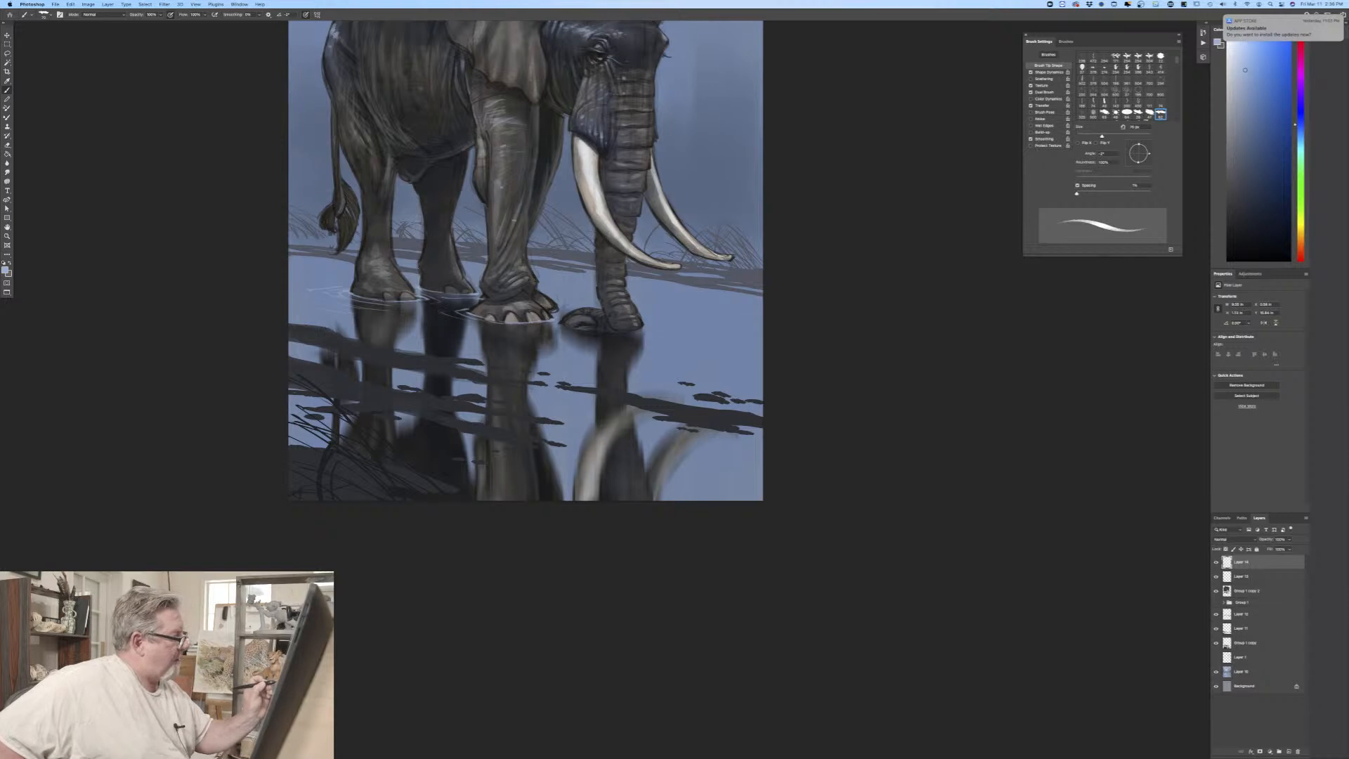
{"action": "mouse_move", "coordinate": [559, 307]}
{"action": "left_mouse_down"}
{"action": "mouse_move", "coordinate": [545, 313]}
{"action": "mouse_move", "coordinate": [647, 325]}
{"action": "left_mouse_up"}
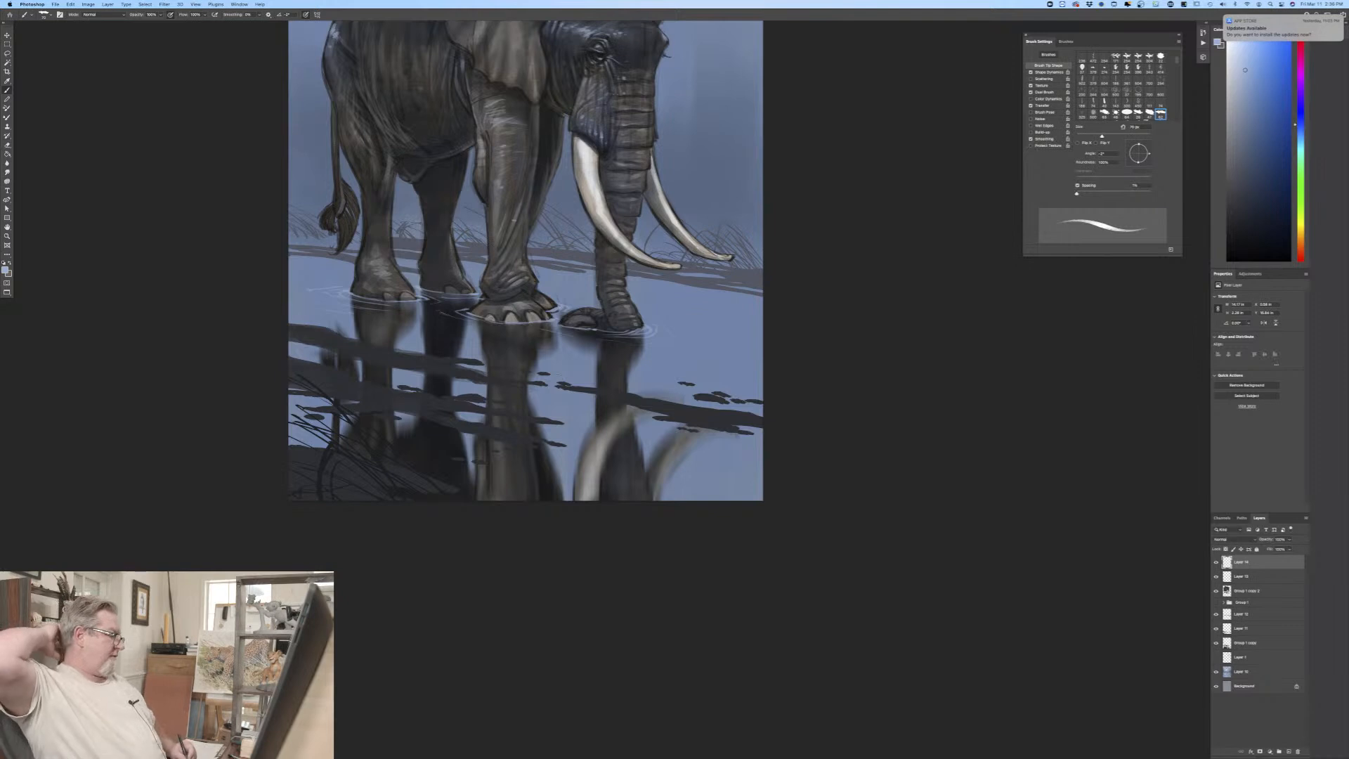
Step: Lock the transparent pixels of the dark ground-band layer and choose a near-black blue foreground colour
{"action": "key", "text": "super+minus"}
{"action": "key", "text": "super+minus"}
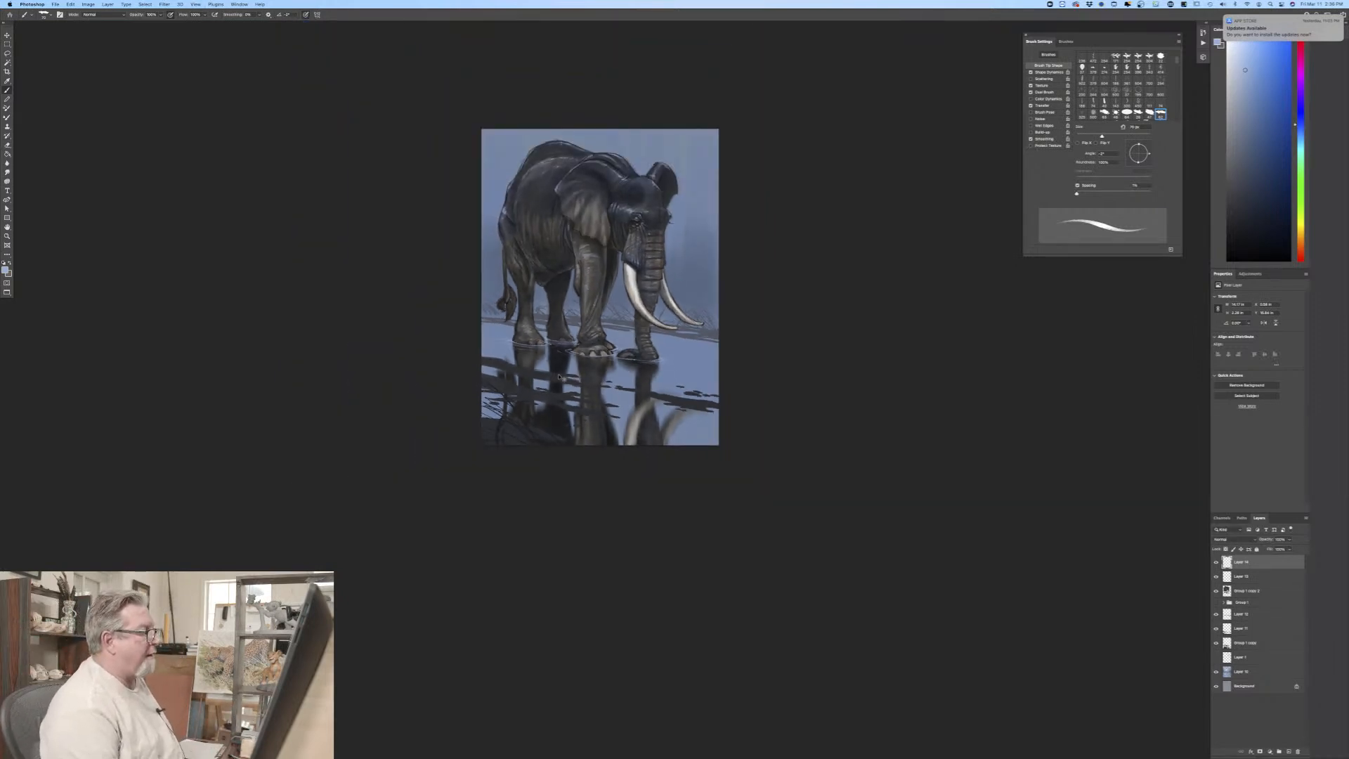
{"action": "key", "text": "super+plus"}
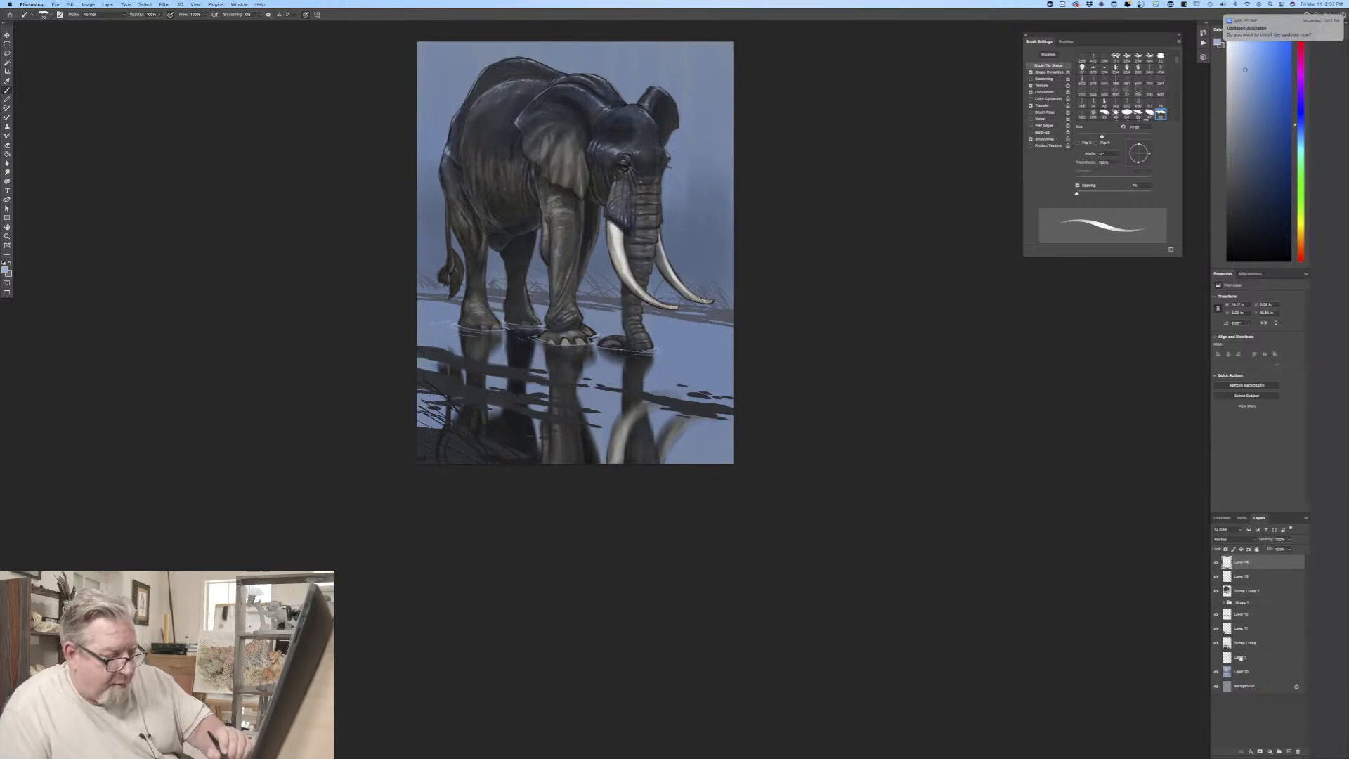
{"action": "left_click", "coordinate": [1240, 628]}
{"action": "left_click", "coordinate": [1224, 549]}
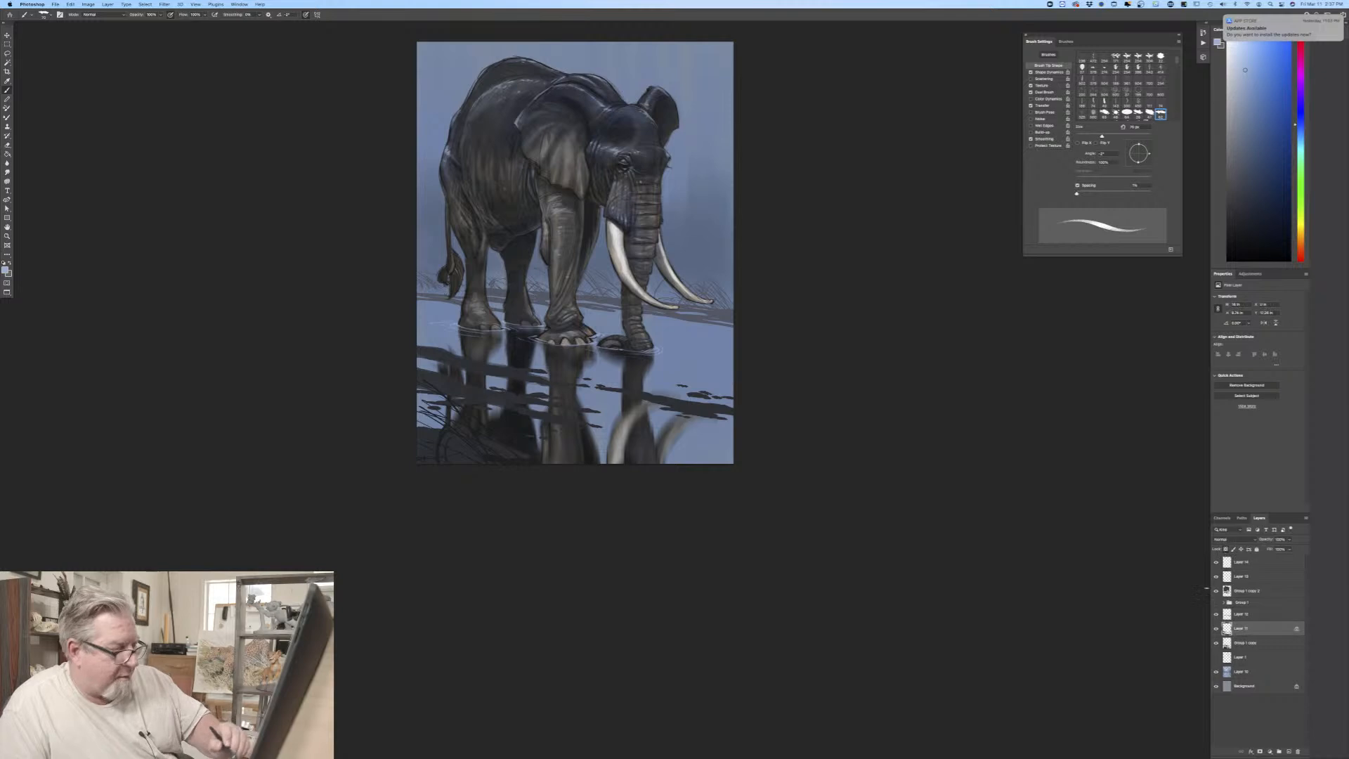
{"action": "left_click", "coordinate": [5, 268]}
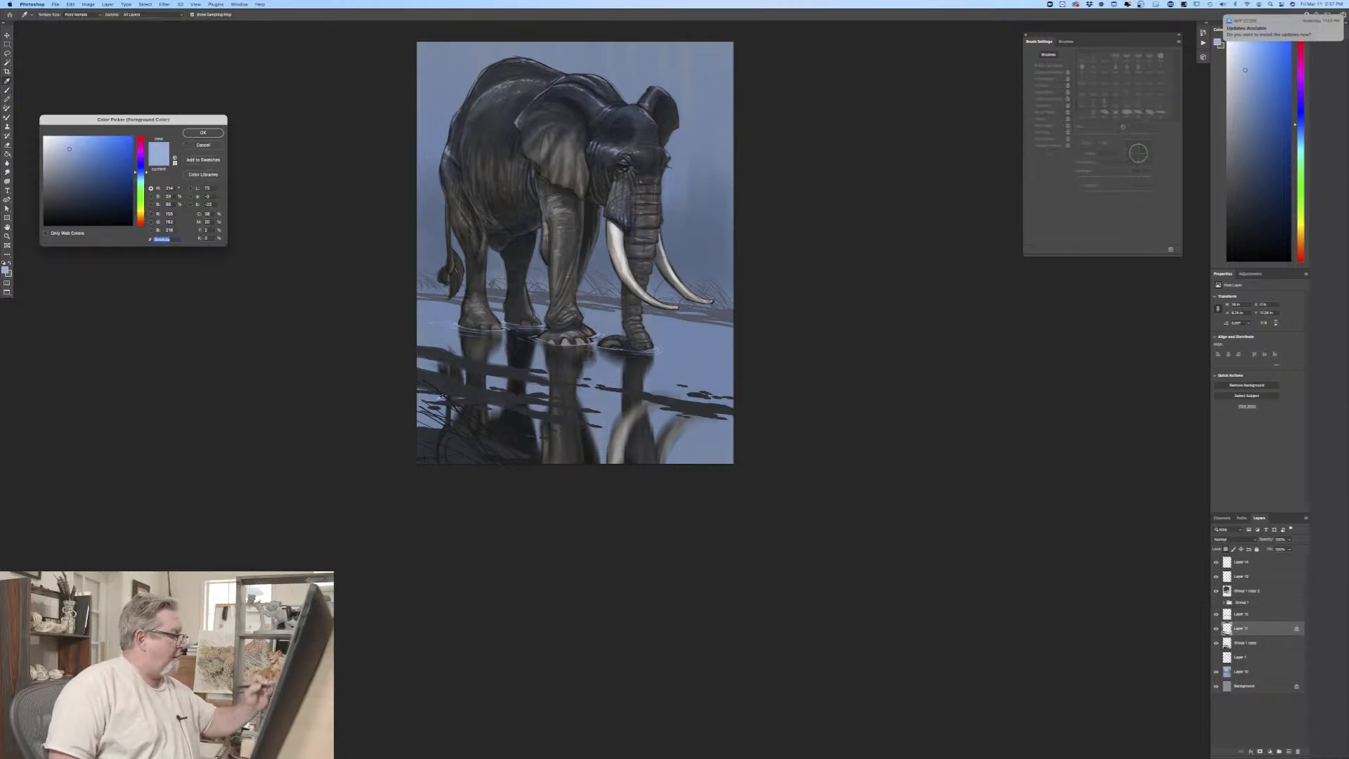
{"action": "left_click", "coordinate": [440, 399]}
{"action": "left_click", "coordinate": [68, 217]}
{"action": "left_click", "coordinate": [202, 133]}
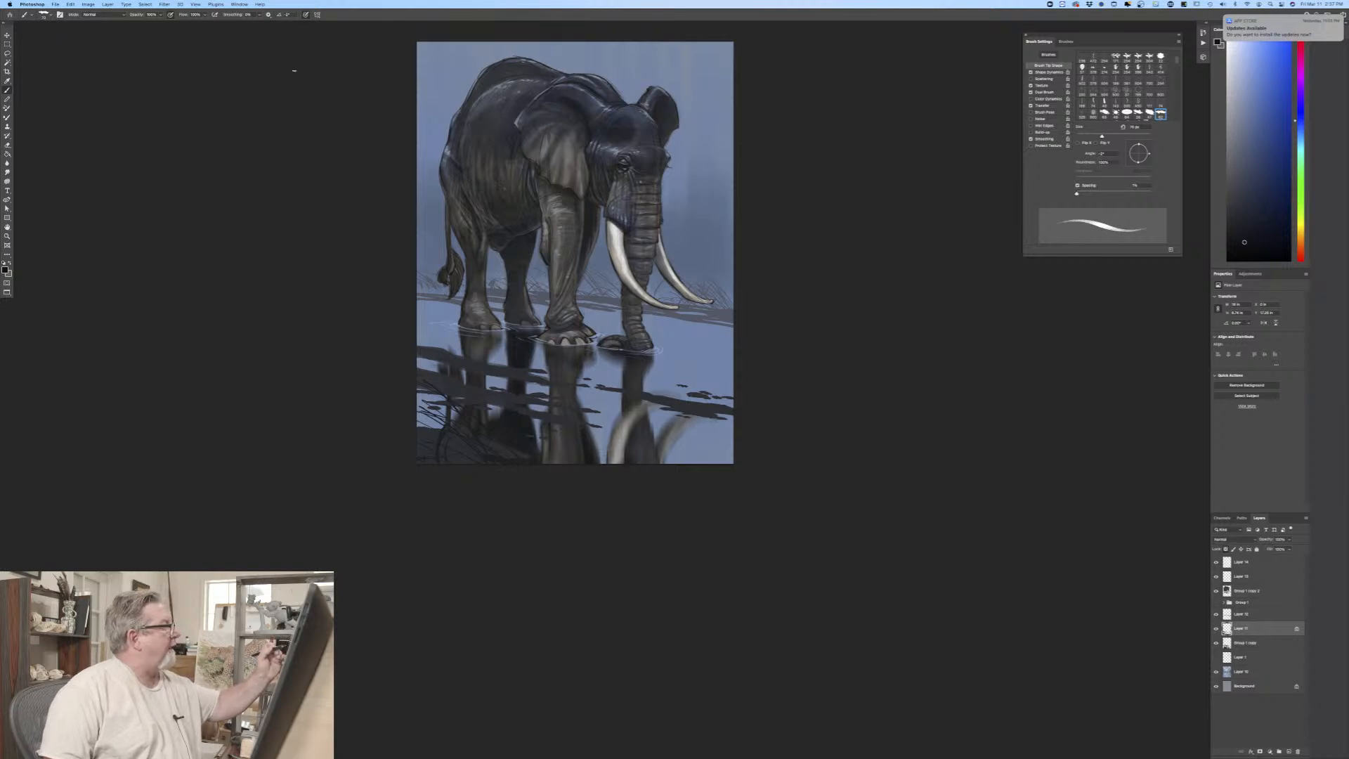
Step: Switch pen pressure from brush size to opacity and shade the ground bands near-black with a larger brush
{"action": "left_click", "coordinate": [306, 15]}
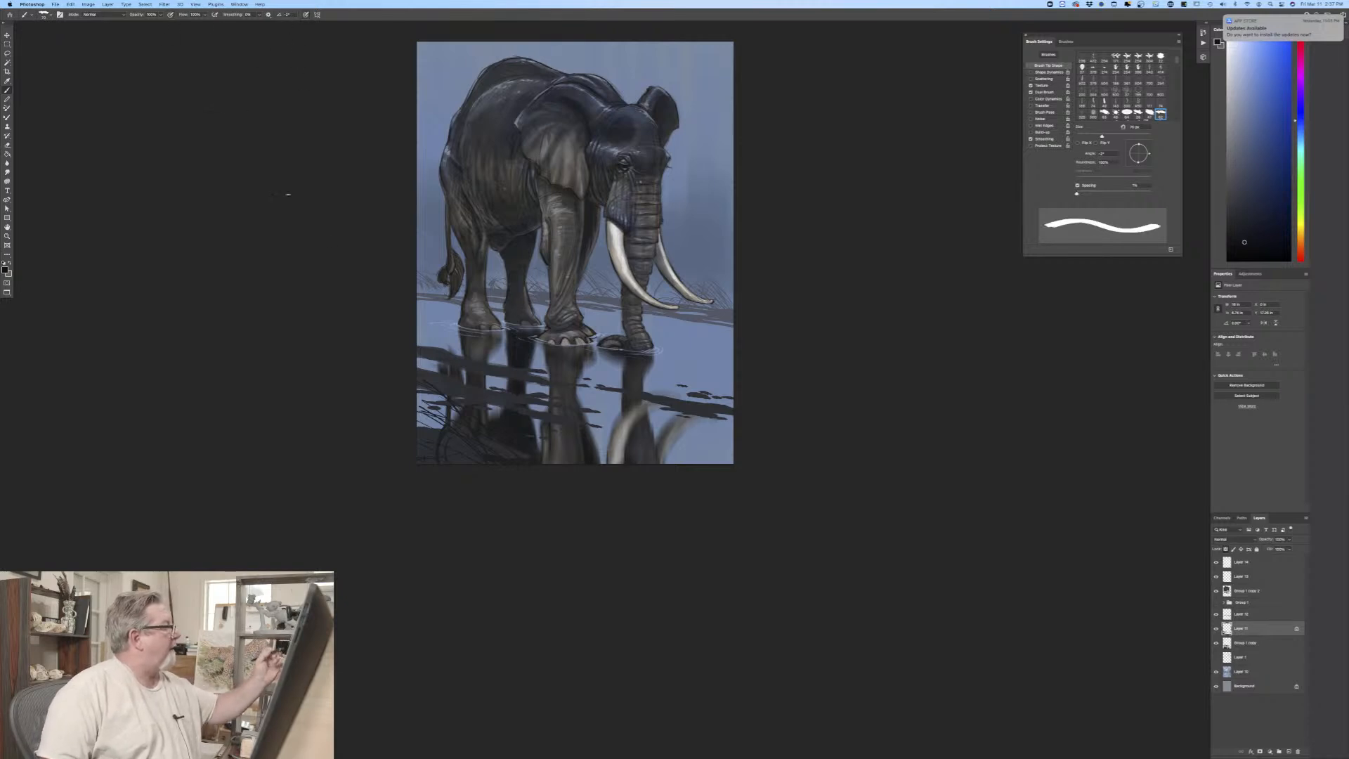
{"action": "left_click", "coordinate": [170, 15]}
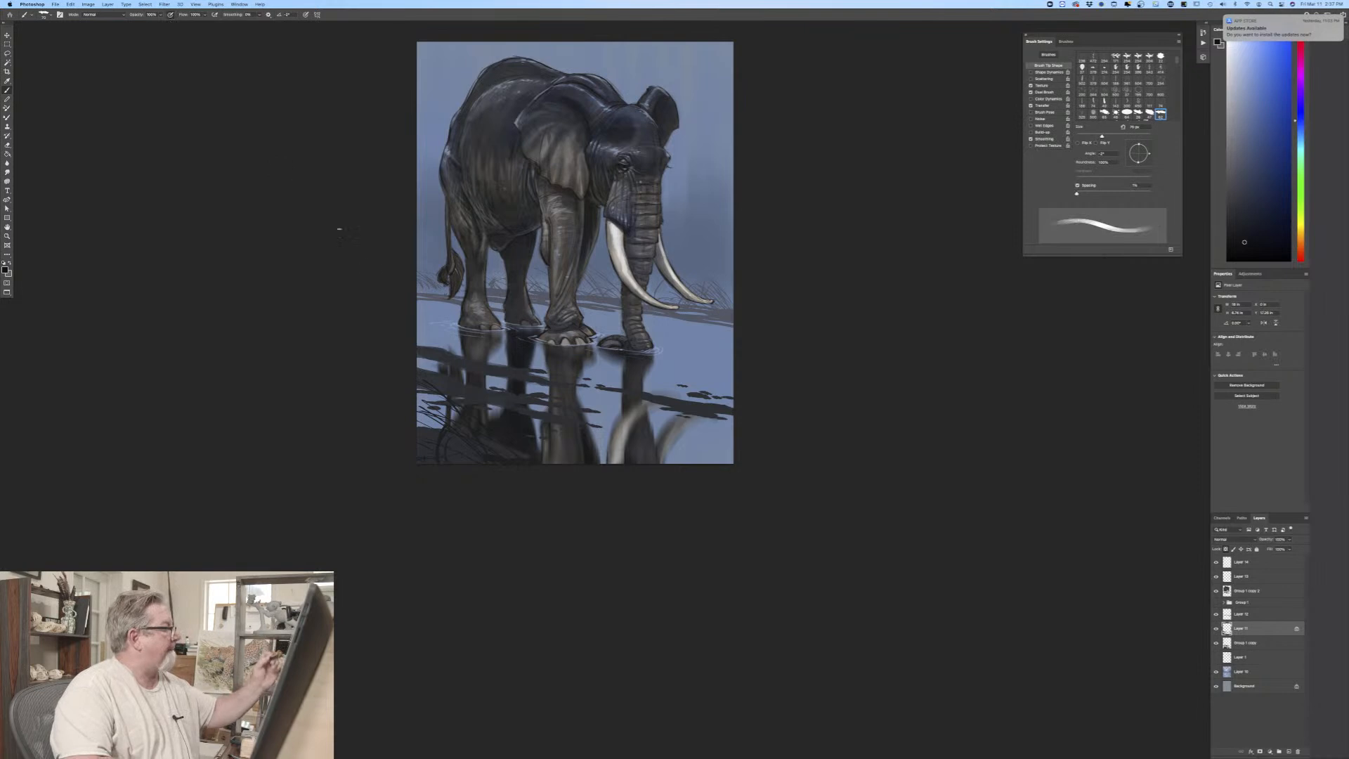
{"action": "key", "text": "bracketright"}
{"action": "key", "text": "bracketright"}
{"action": "key", "text": "bracketright"}
{"action": "key", "text": "bracketright"}
{"action": "key", "text": "bracketright"}
{"action": "key", "text": "bracketright"}
{"action": "key", "text": "bracketright"}
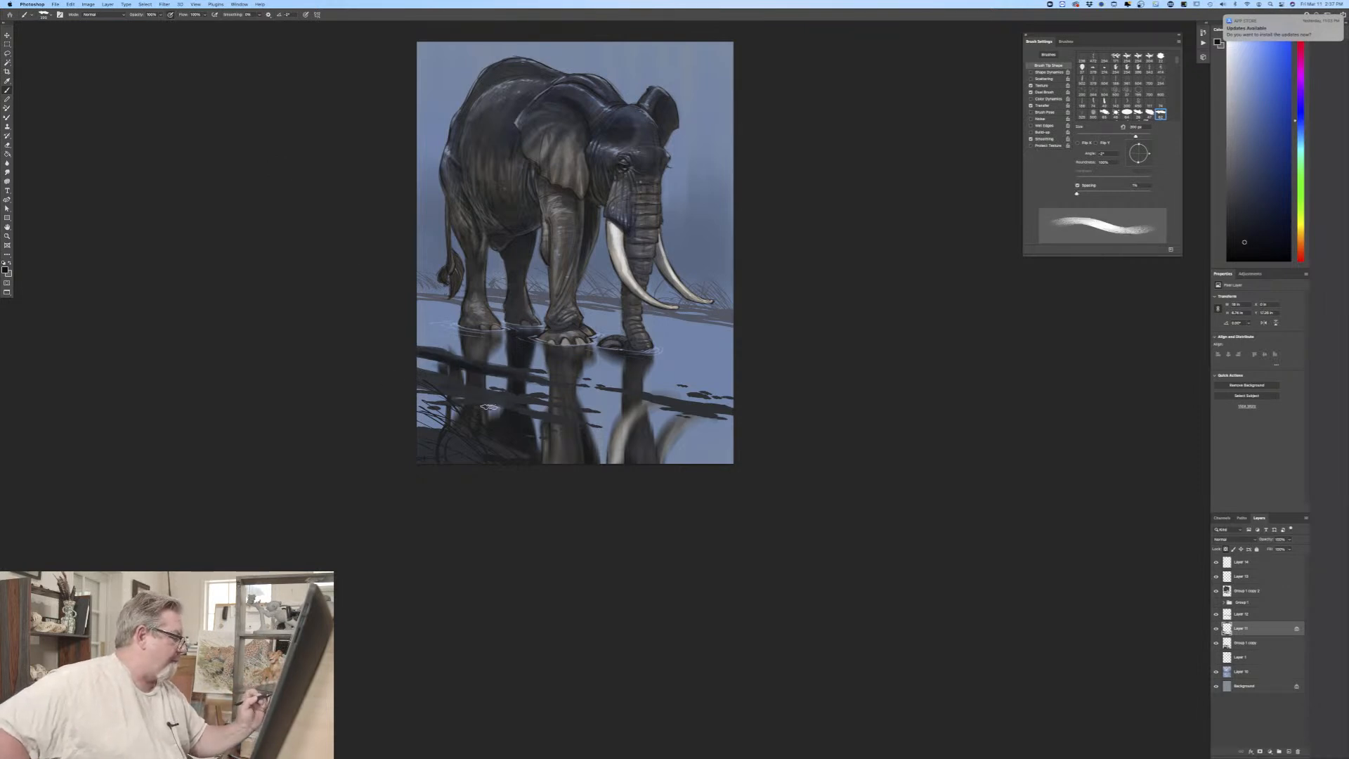
{"action": "left_click_drag", "start_coordinate": [464, 399], "coordinate": [572, 425]}
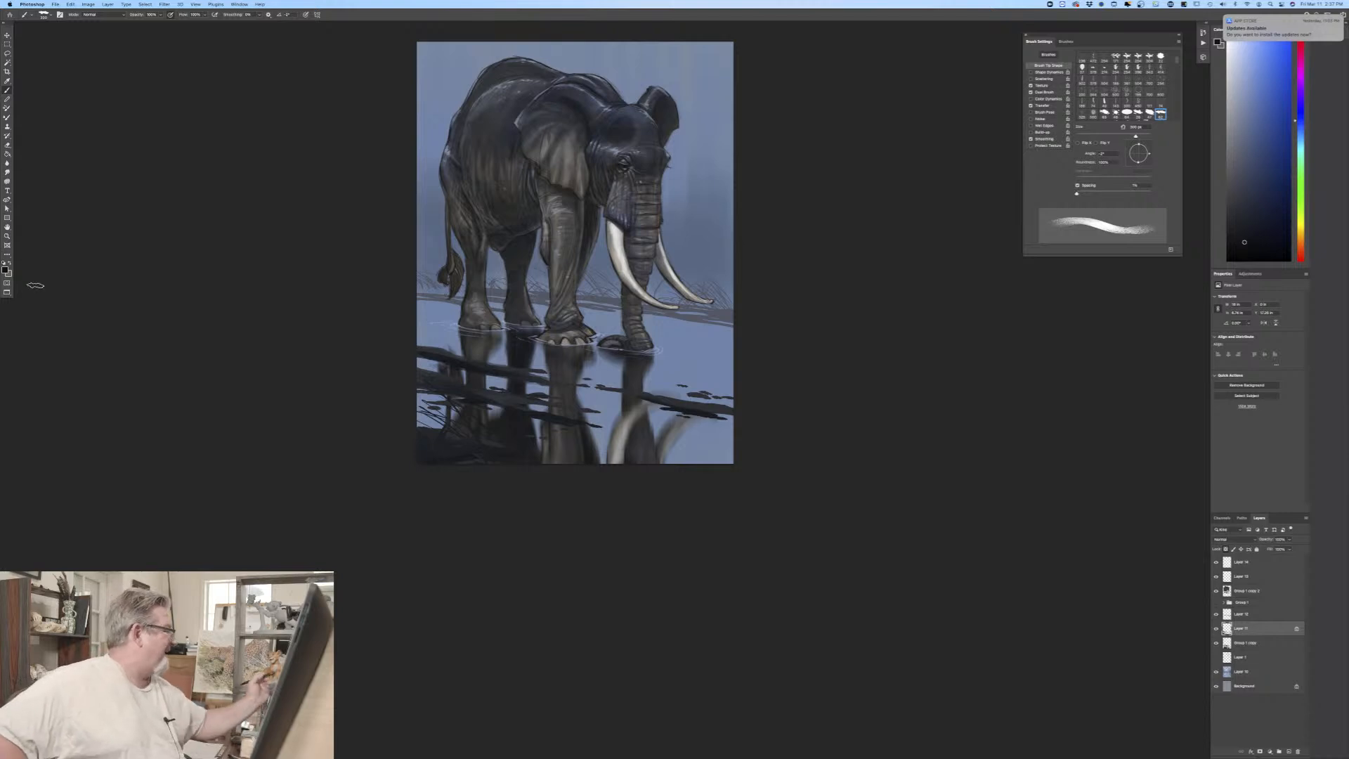
Step: Choose a lighter, muted dark blue foreground colour and brush it over the ground bands
{"action": "left_click", "coordinate": [6, 270]}
{"action": "left_click", "coordinate": [68, 196]}
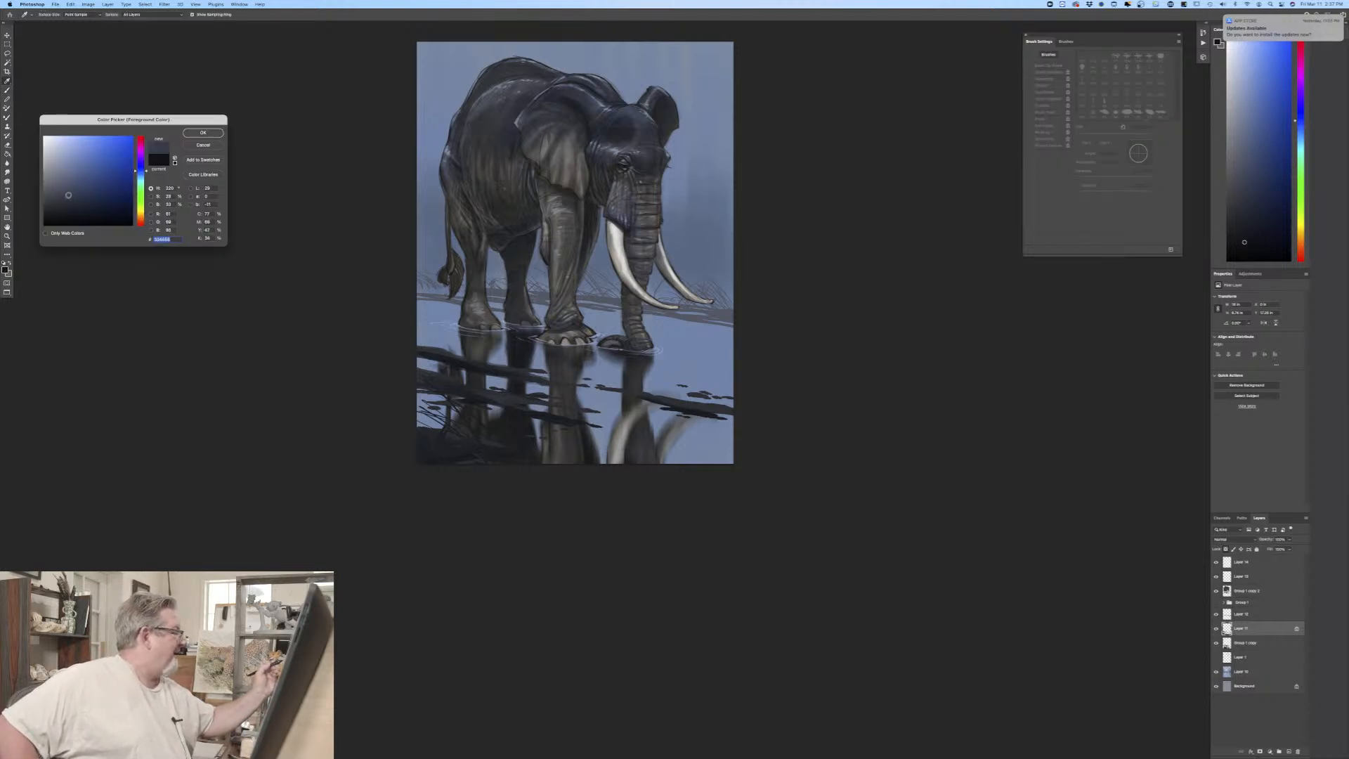
{"action": "left_click", "coordinate": [204, 135]}
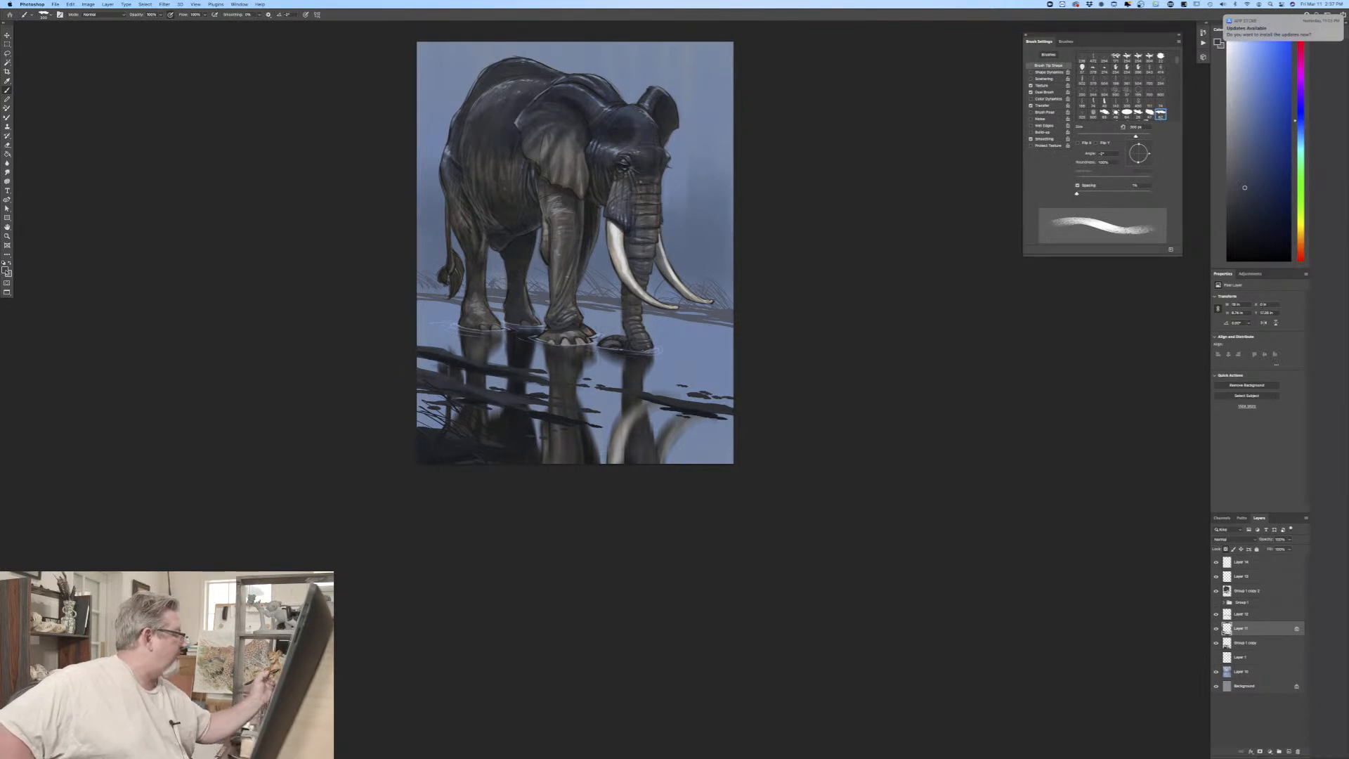
Step: Choose a mid-tone greyish blue and paint streaked highlights along the ground bands with a smaller brush
{"action": "left_click", "coordinate": [5, 269]}
{"action": "left_click", "coordinate": [81, 192]}
{"action": "left_click", "coordinate": [203, 133]}
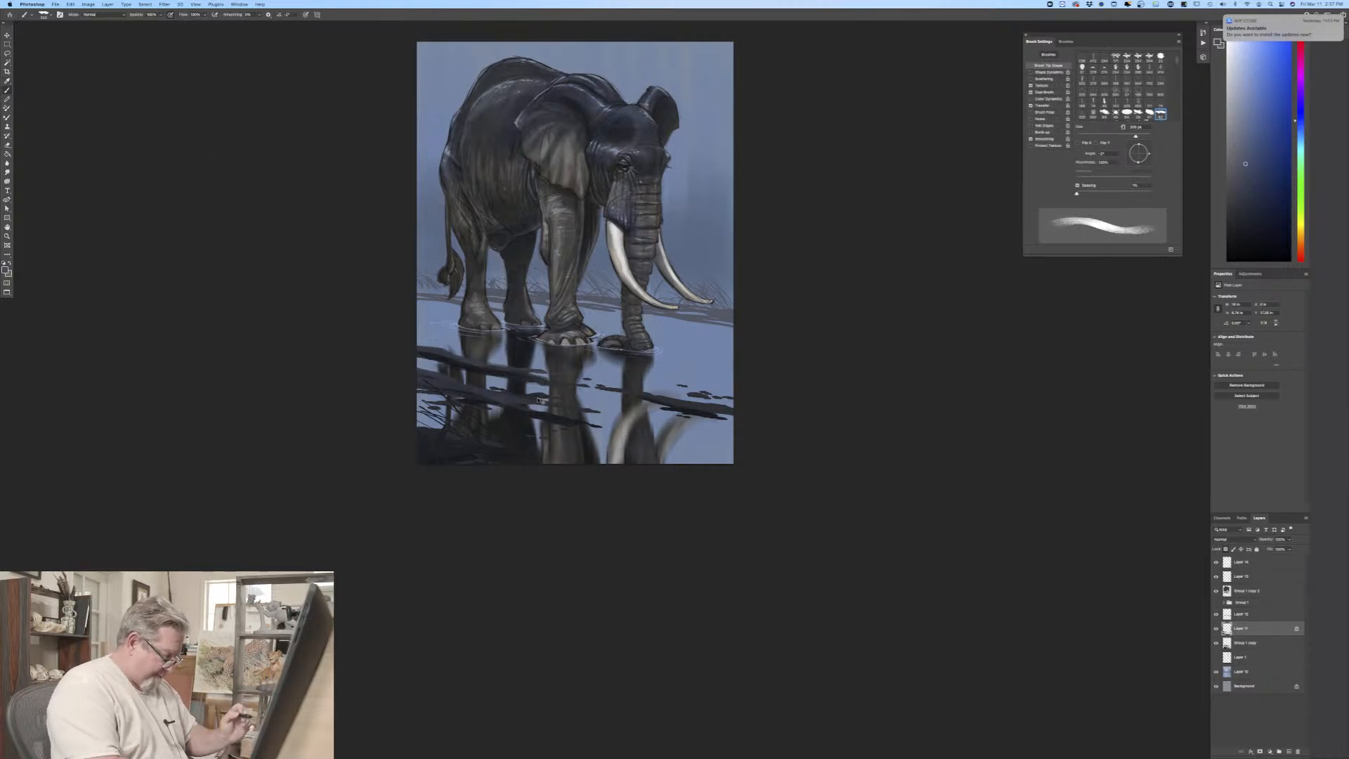
{"action": "key", "text": "super+equal"}
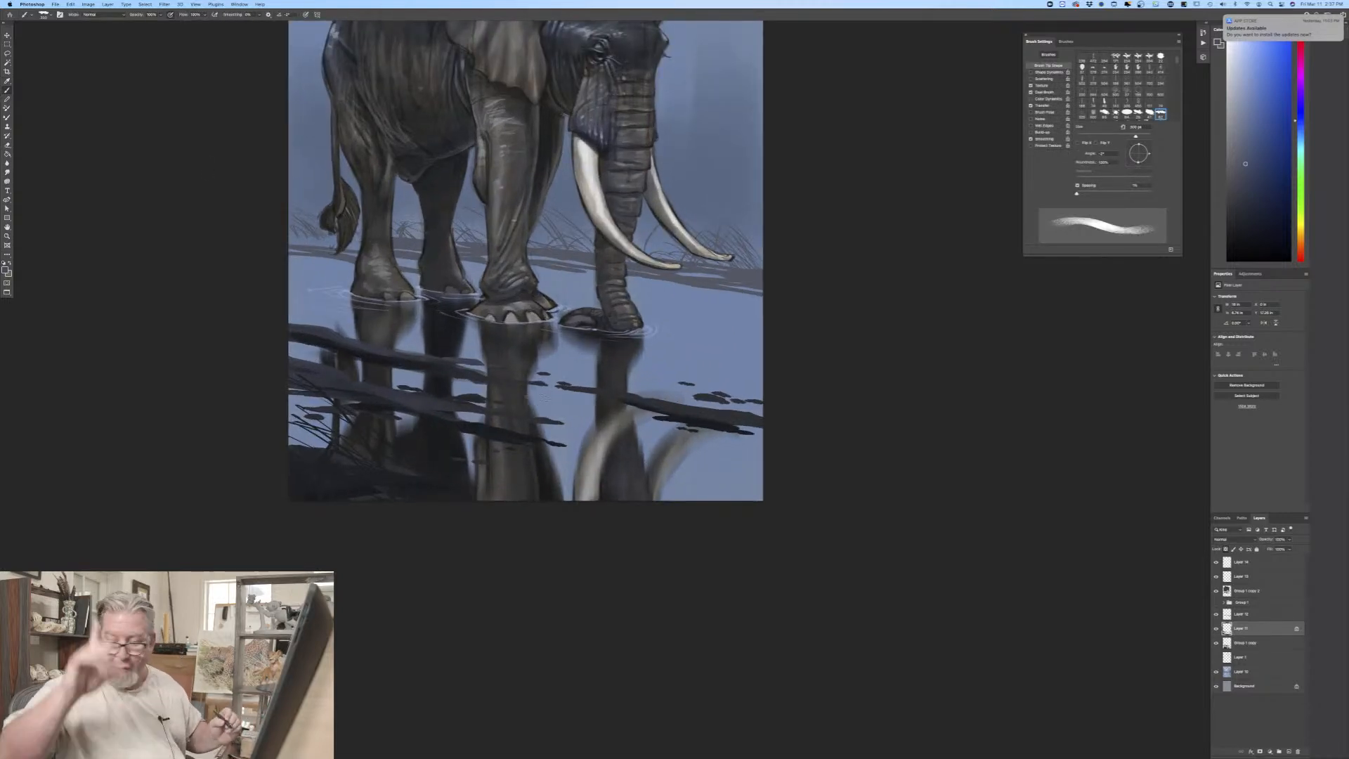
{"action": "key", "text": "bracketleft"}
{"action": "key", "text": "bracketleft"}
{"action": "key", "text": "bracketleft"}
{"action": "key", "text": "bracketleft"}
{"action": "key", "text": "bracketleft"}
{"action": "key", "text": "bracketleft"}
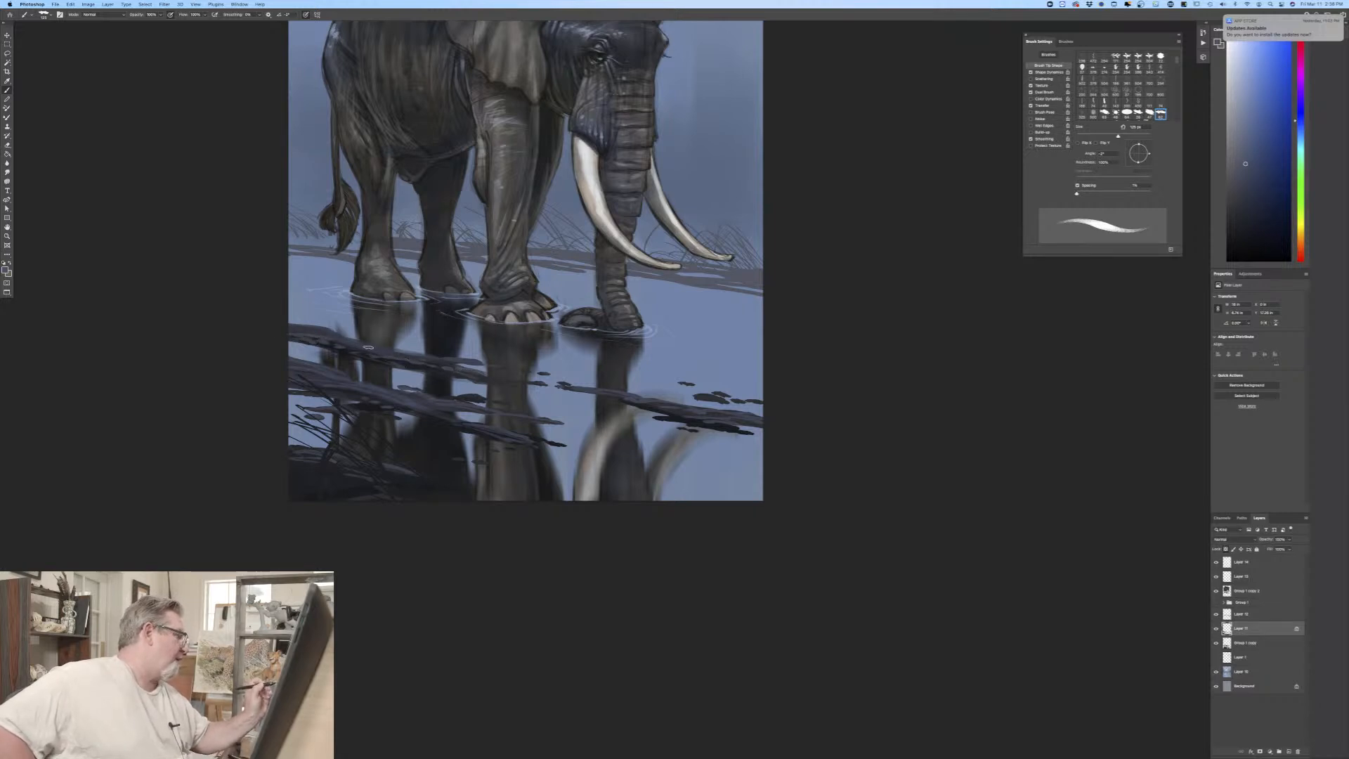
Step: Choose a lighter greyish blue foreground colour and add fine highlights along the dark ground bands with a reduced brush size
{"action": "left_click", "coordinate": [5, 267]}
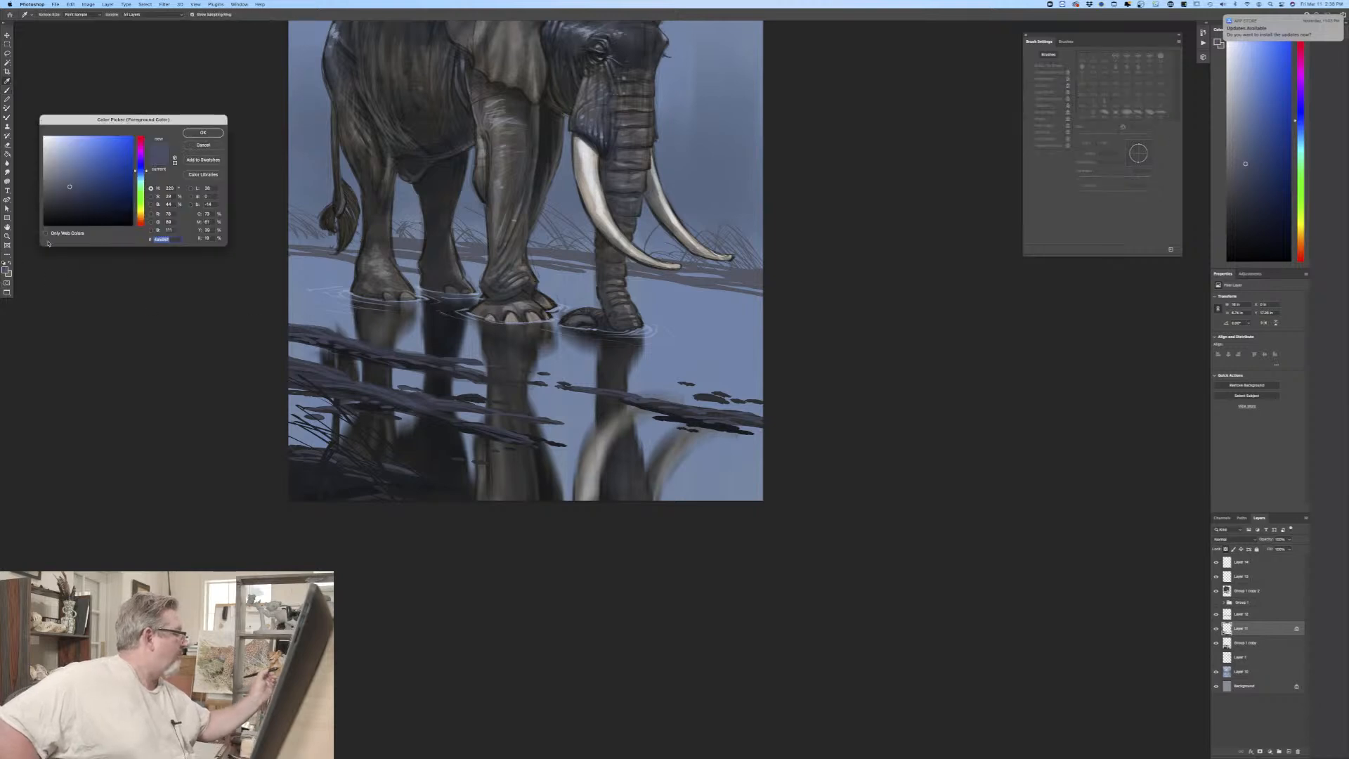
{"action": "left_click", "coordinate": [64, 167]}
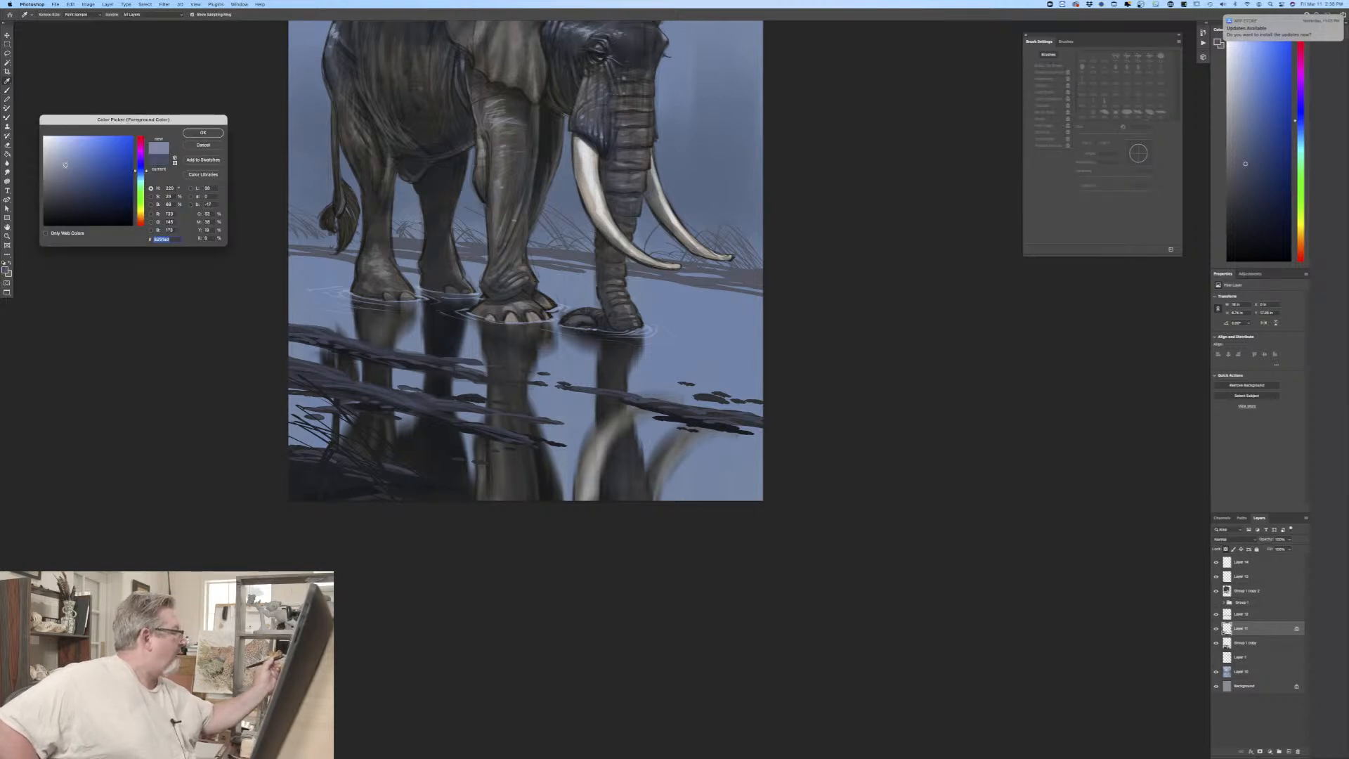
{"action": "left_click", "coordinate": [204, 132]}
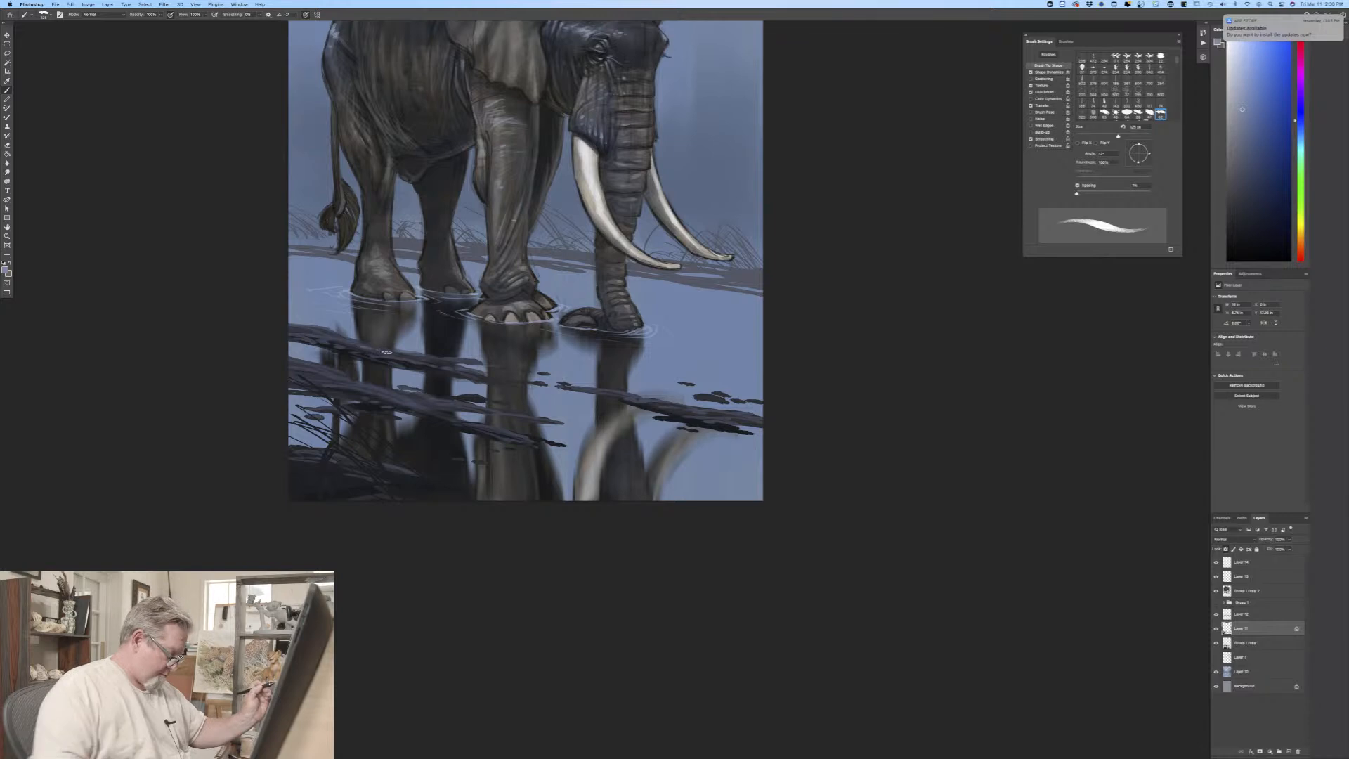
{"action": "key", "text": "bracketleft"}
{"action": "key", "text": "bracketleft"}
{"action": "key", "text": "bracketleft"}
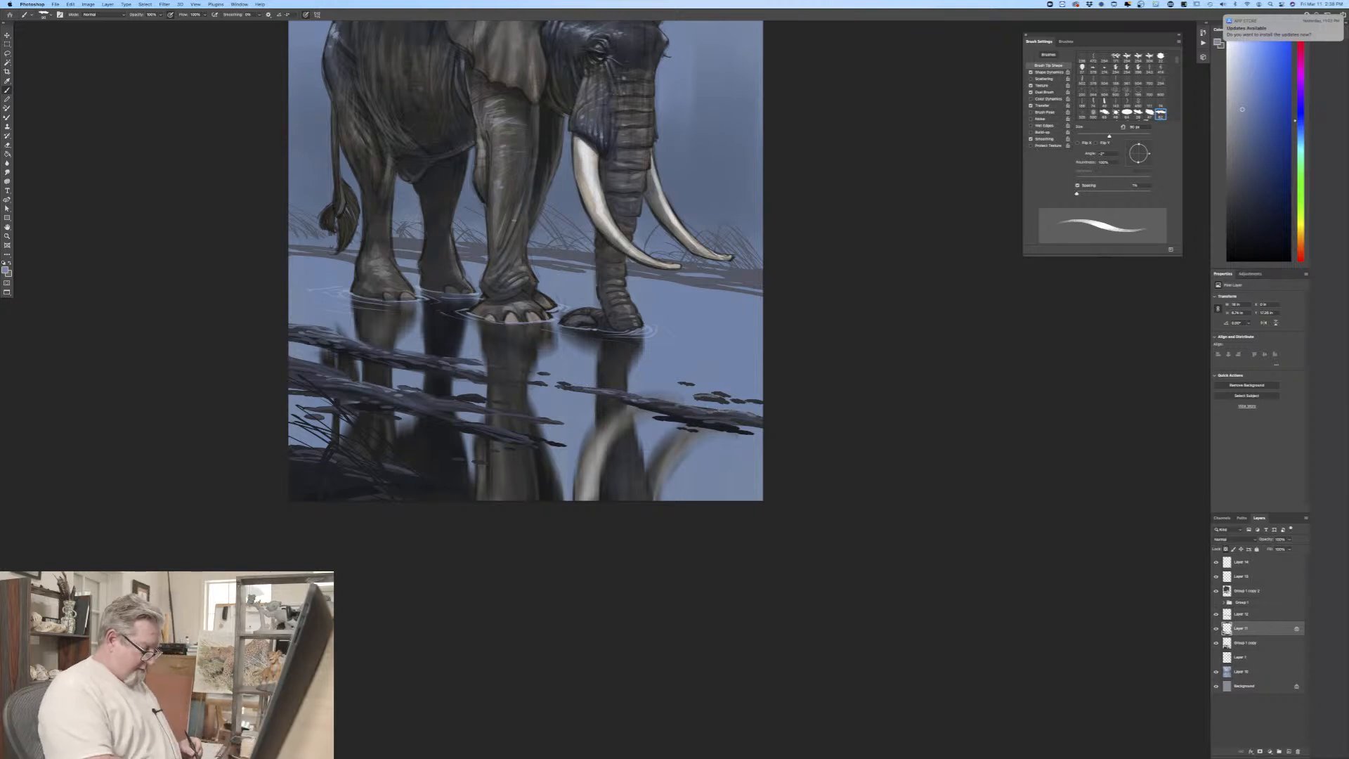
Step: Sample a muted dark grey-blue from the distant shoreline as foreground colour and add a new layer directly above the blue background painting
{"action": "key", "text": "super+minus"}
{"action": "key", "text": "super+minus"}
{"action": "key", "text": "super+equal"}
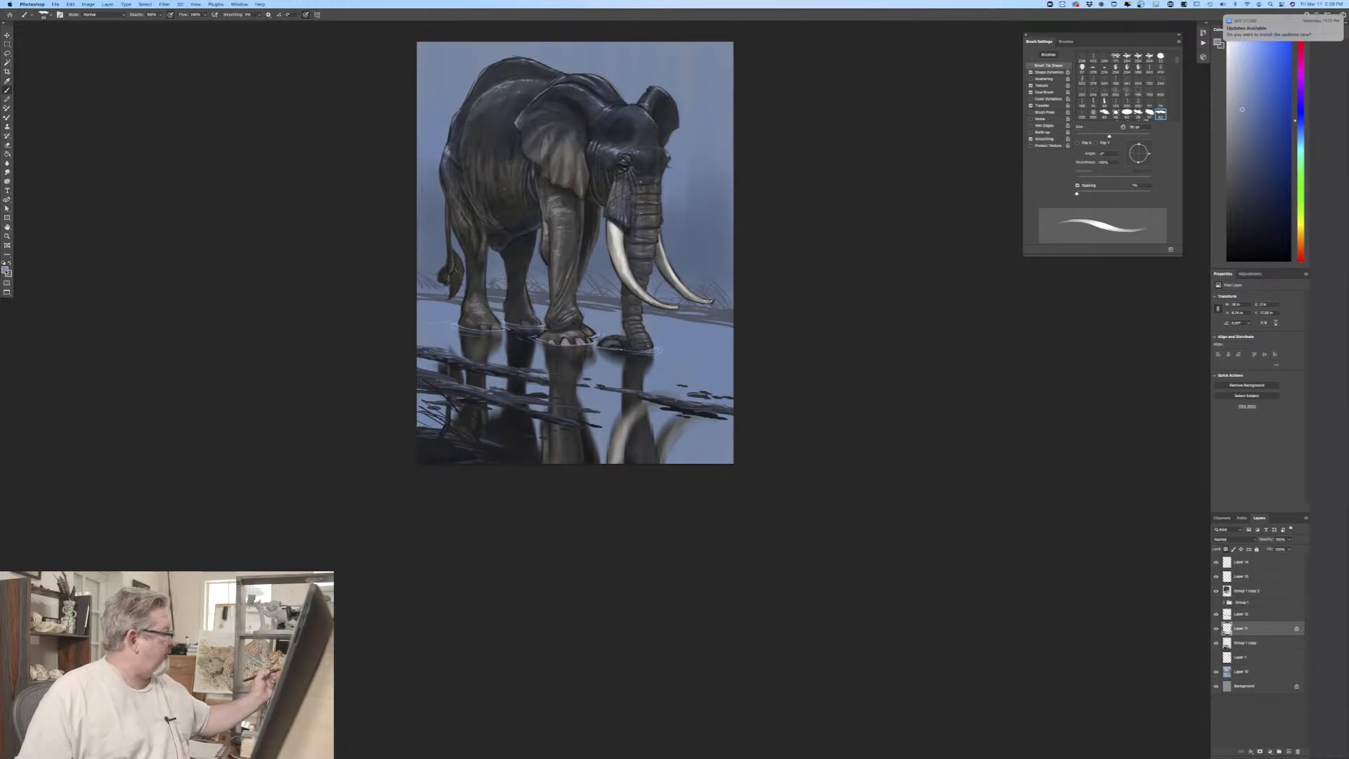
{"action": "left_click", "coordinate": [6, 272]}
{"action": "left_click", "coordinate": [725, 316]}
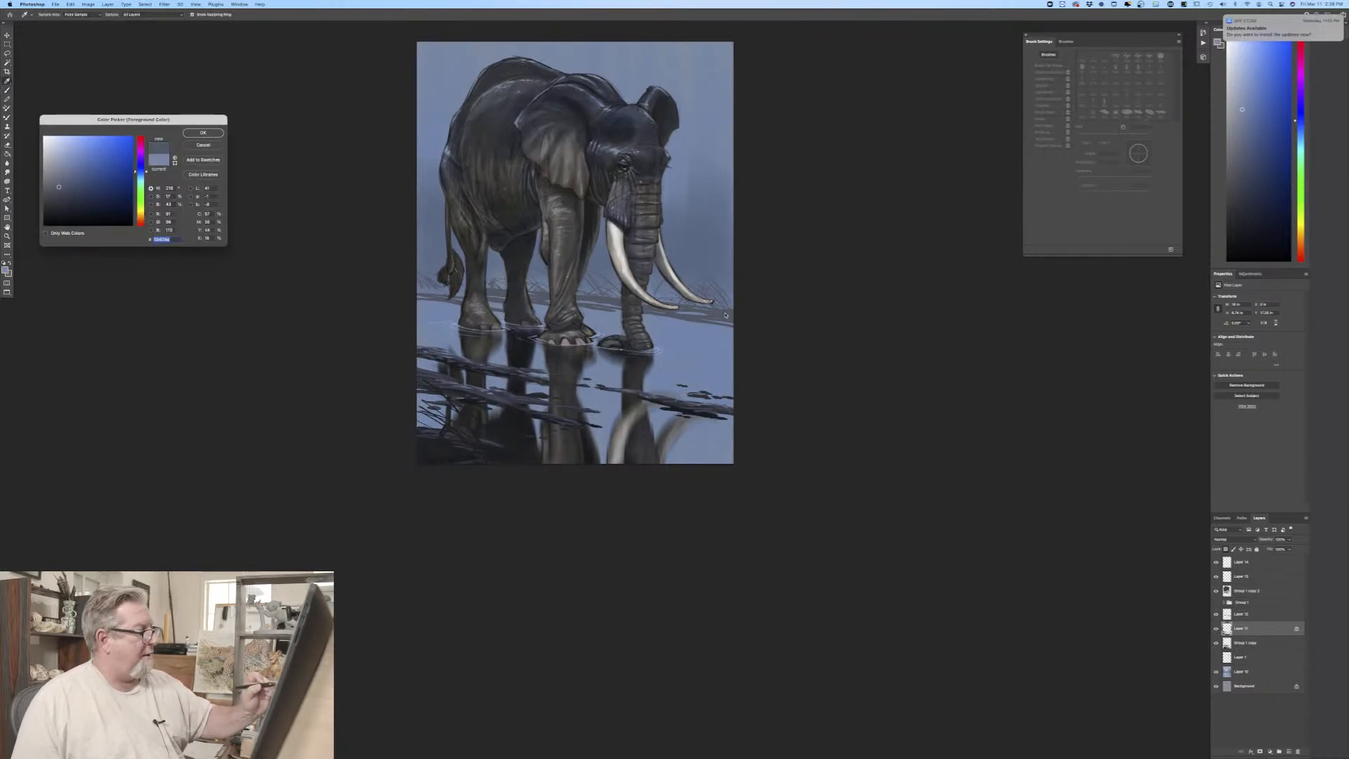
{"action": "left_click", "coordinate": [203, 133]}
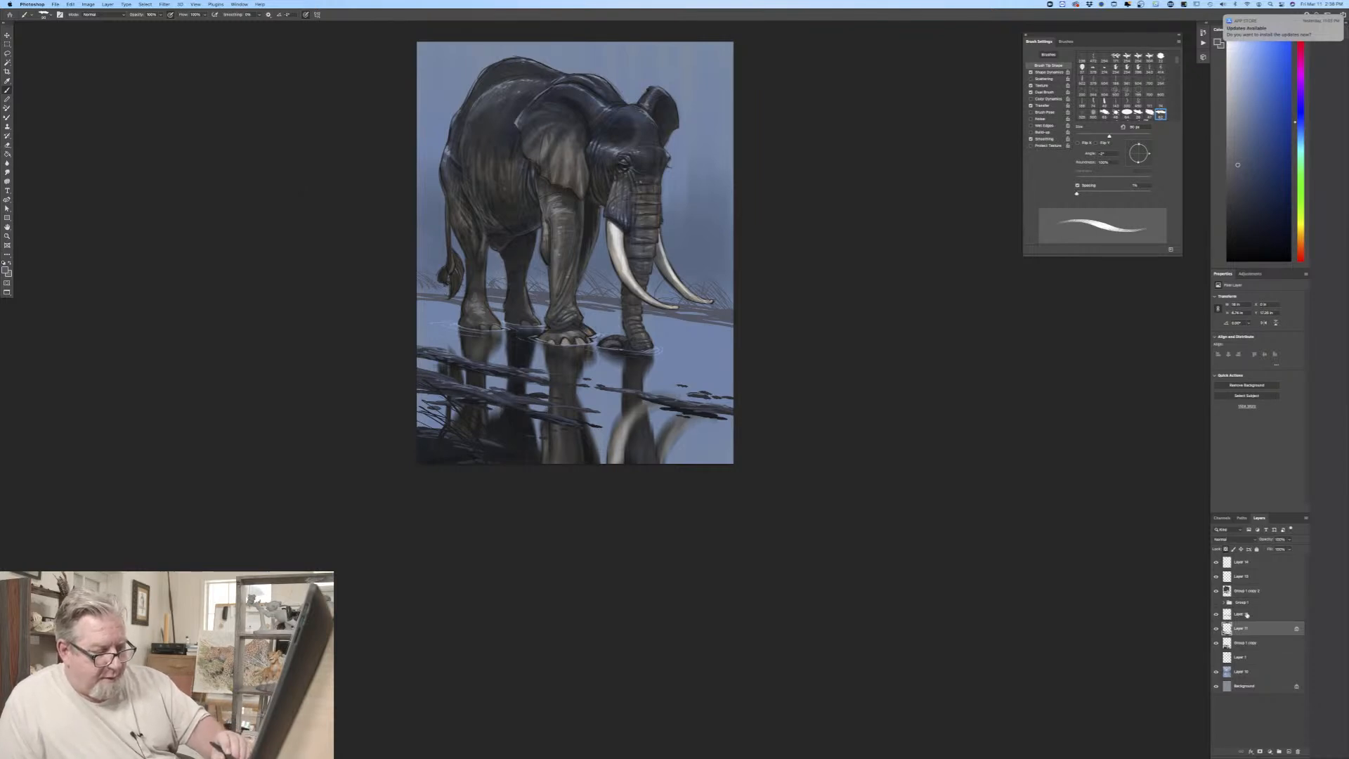
{"action": "left_click", "coordinate": [1246, 674]}
{"action": "left_click", "coordinate": [1288, 752]}
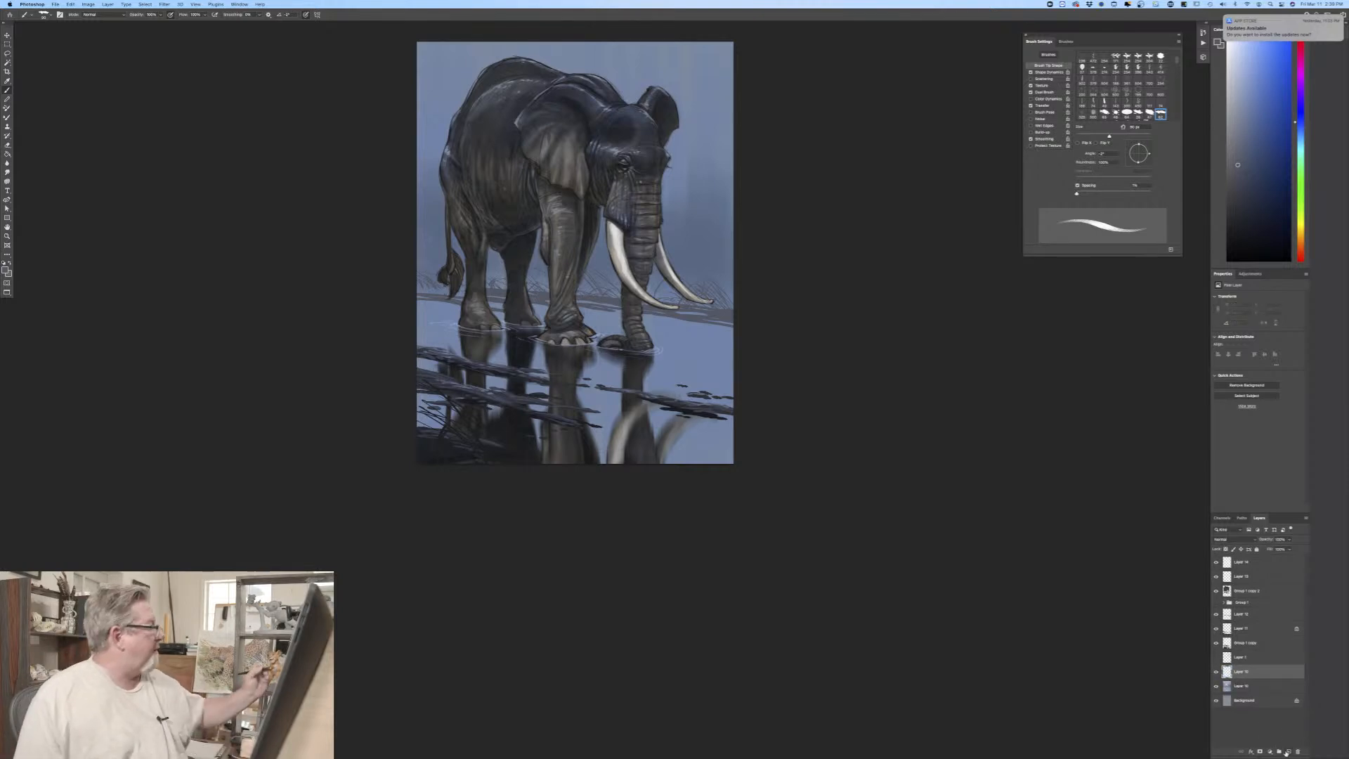
Step: Switch to a textured brush preset, enlarge it considerably and paint a soft dark grey-blue haze behind the elephant above the shoreline
{"action": "right_click", "coordinate": [43, 96]}
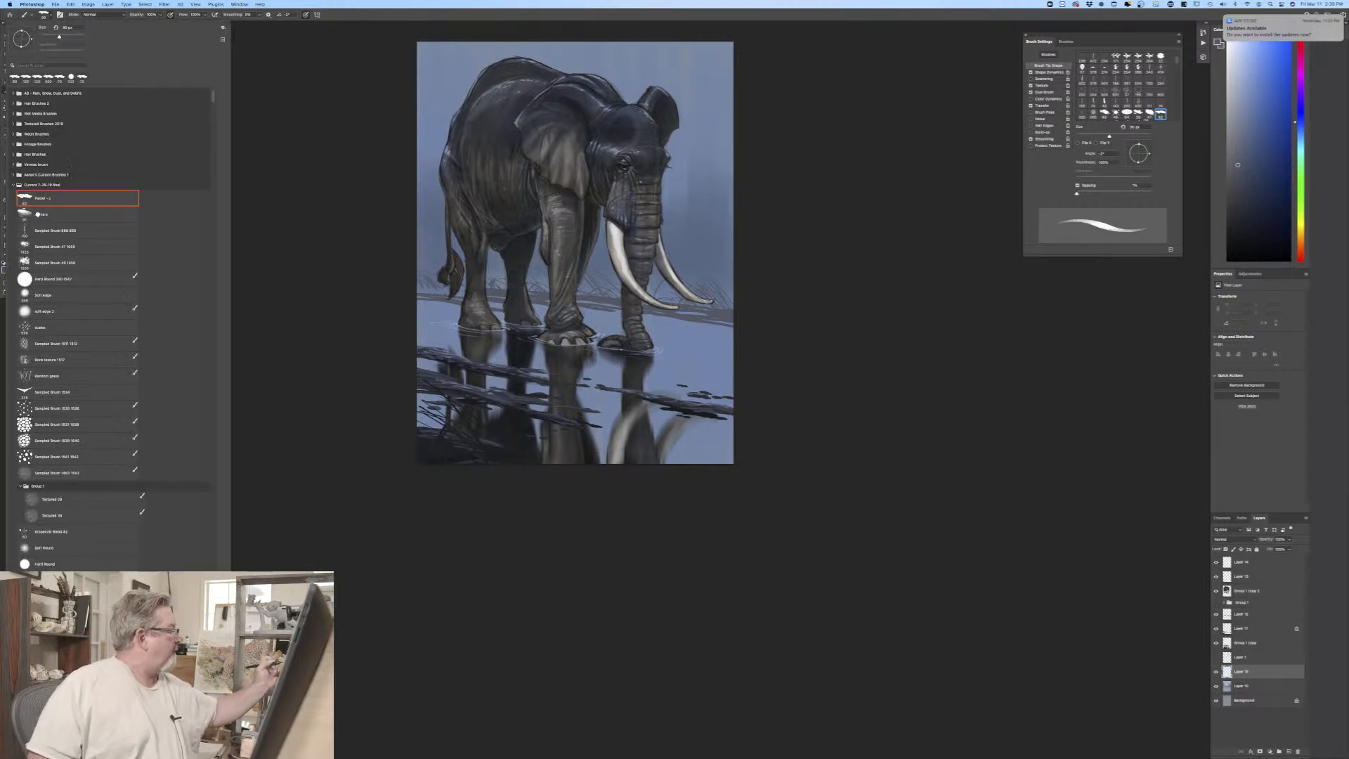
{"action": "double_click", "coordinate": [38, 213]}
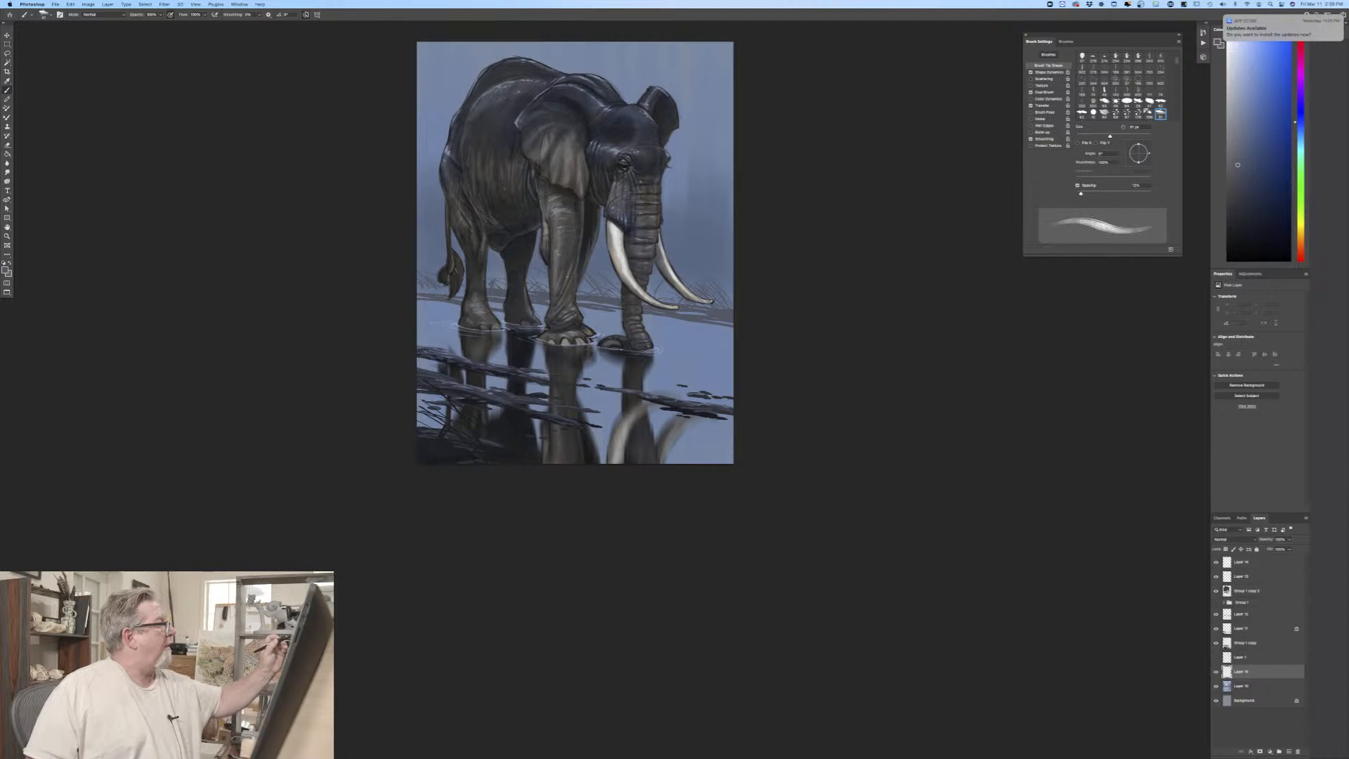
{"action": "key", "text": "bracketright"}
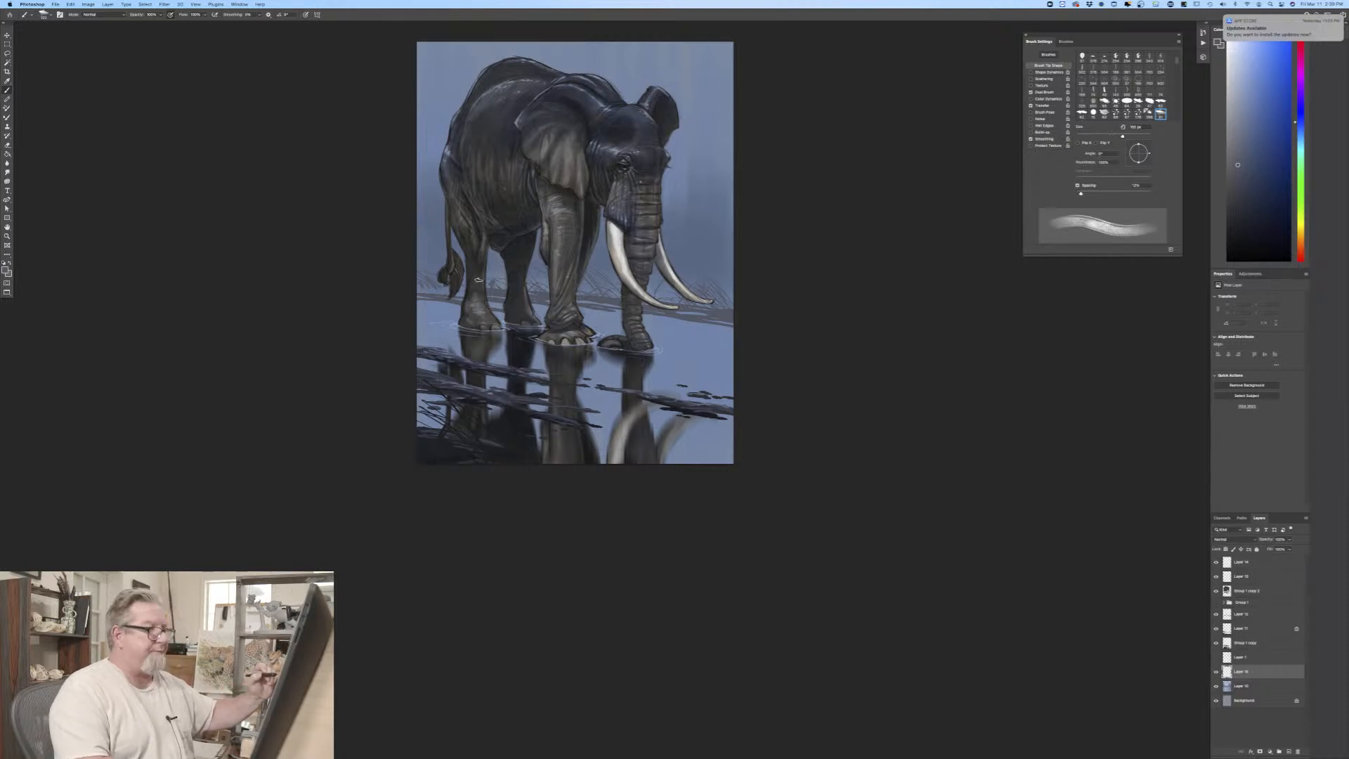
{"action": "key", "text": "bracketright"}
{"action": "key", "text": "bracketright"}
{"action": "key", "text": "bracketright"}
{"action": "key", "text": "bracketright"}
{"action": "key", "text": "bracketright"}
{"action": "key", "text": "bracketright"}
{"action": "key", "text": "bracketright"}
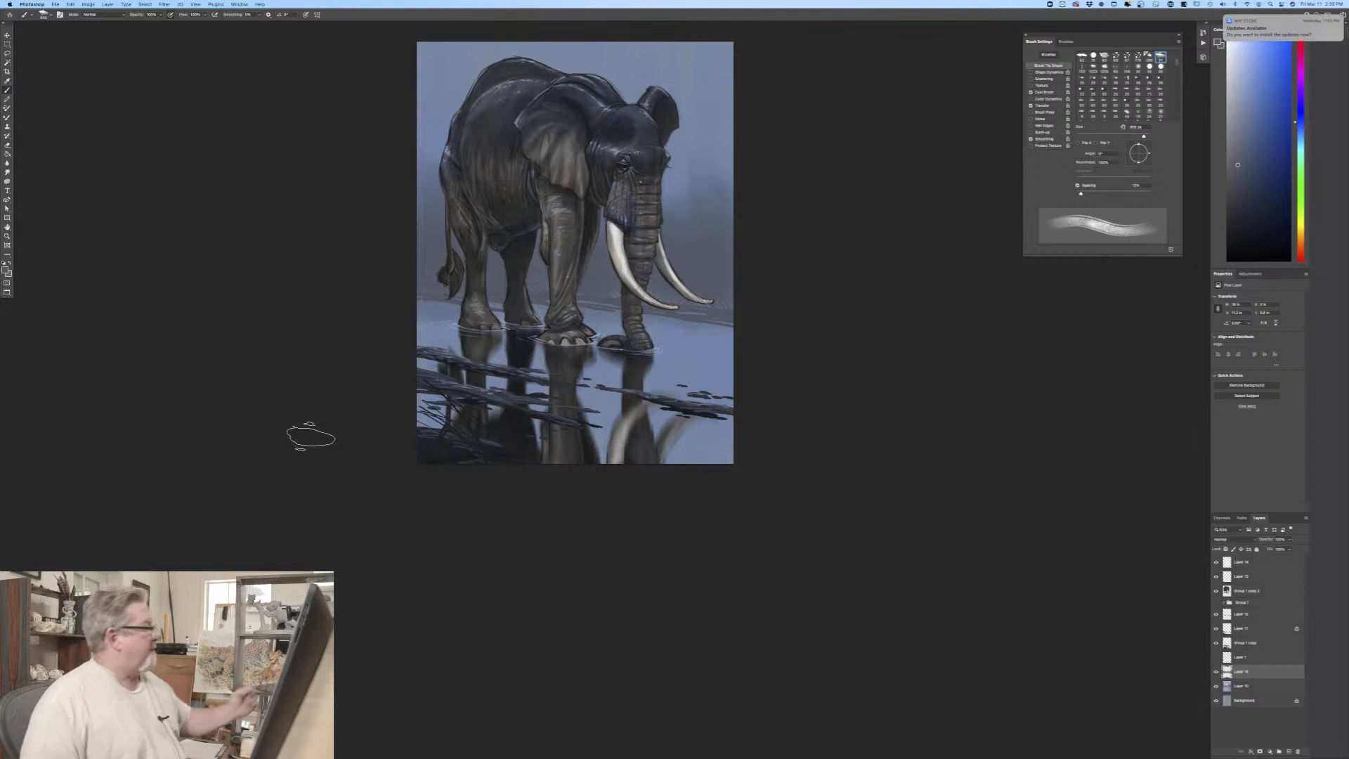
Step: Sample a light sky blue, add a new layer just below the elephant layers and brush pale mist over the background around it
{"action": "left_click", "coordinate": [6, 268]}
{"action": "left_click", "coordinate": [707, 126]}
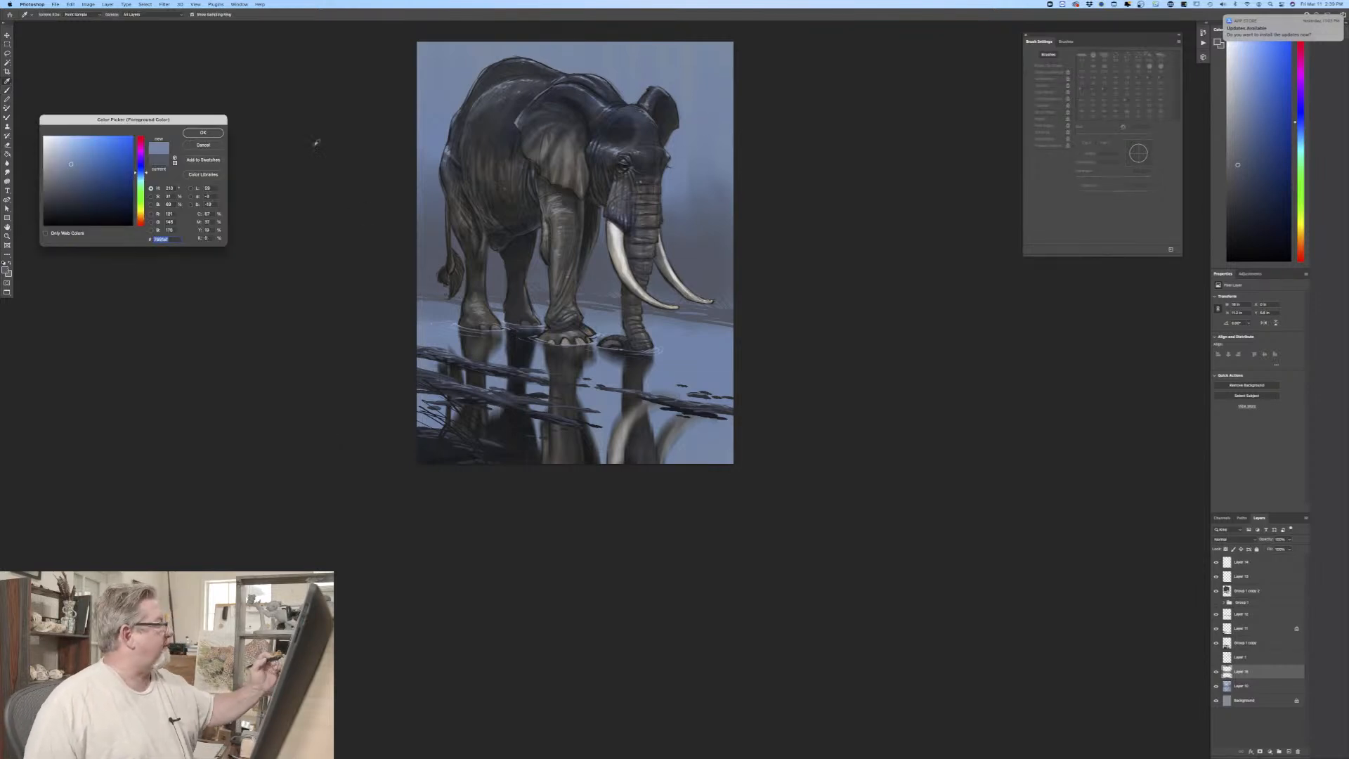
{"action": "key", "text": "Return"}
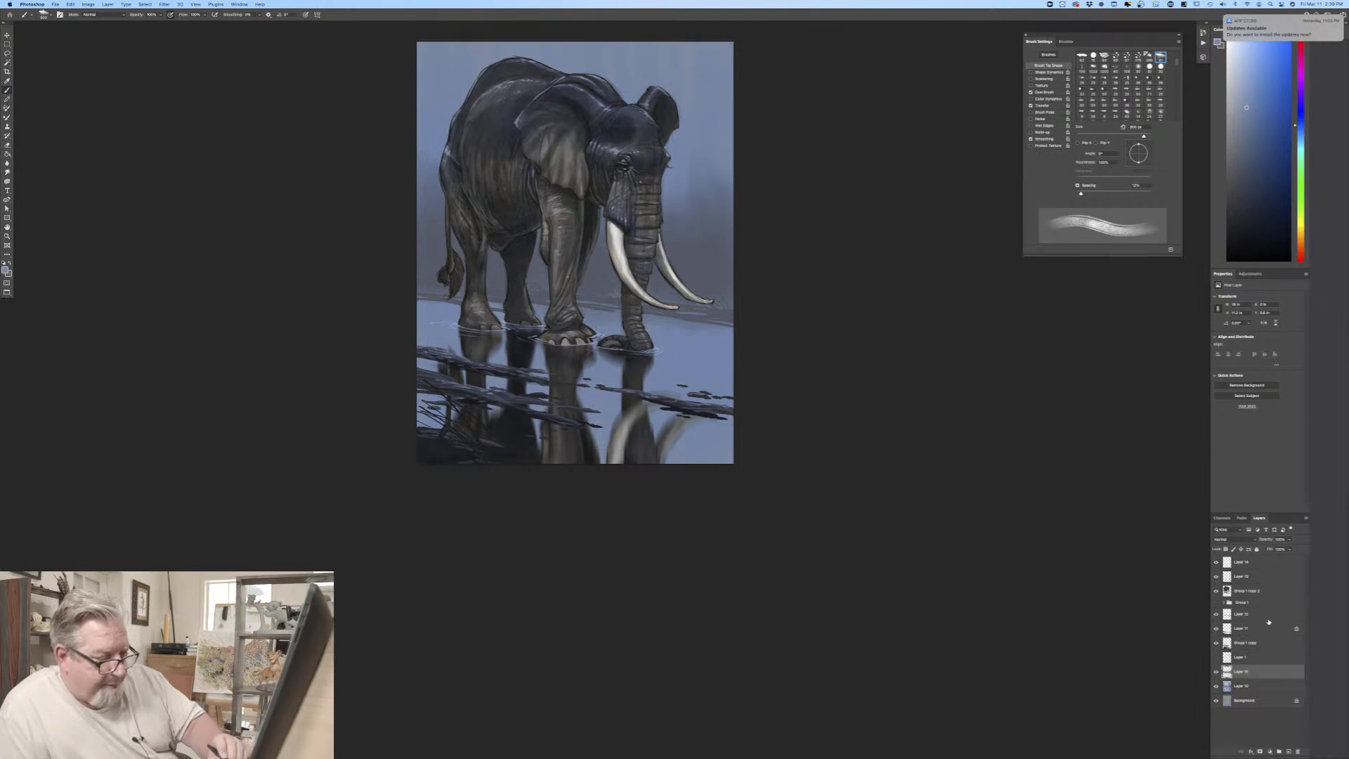
{"action": "left_click", "coordinate": [1264, 617]}
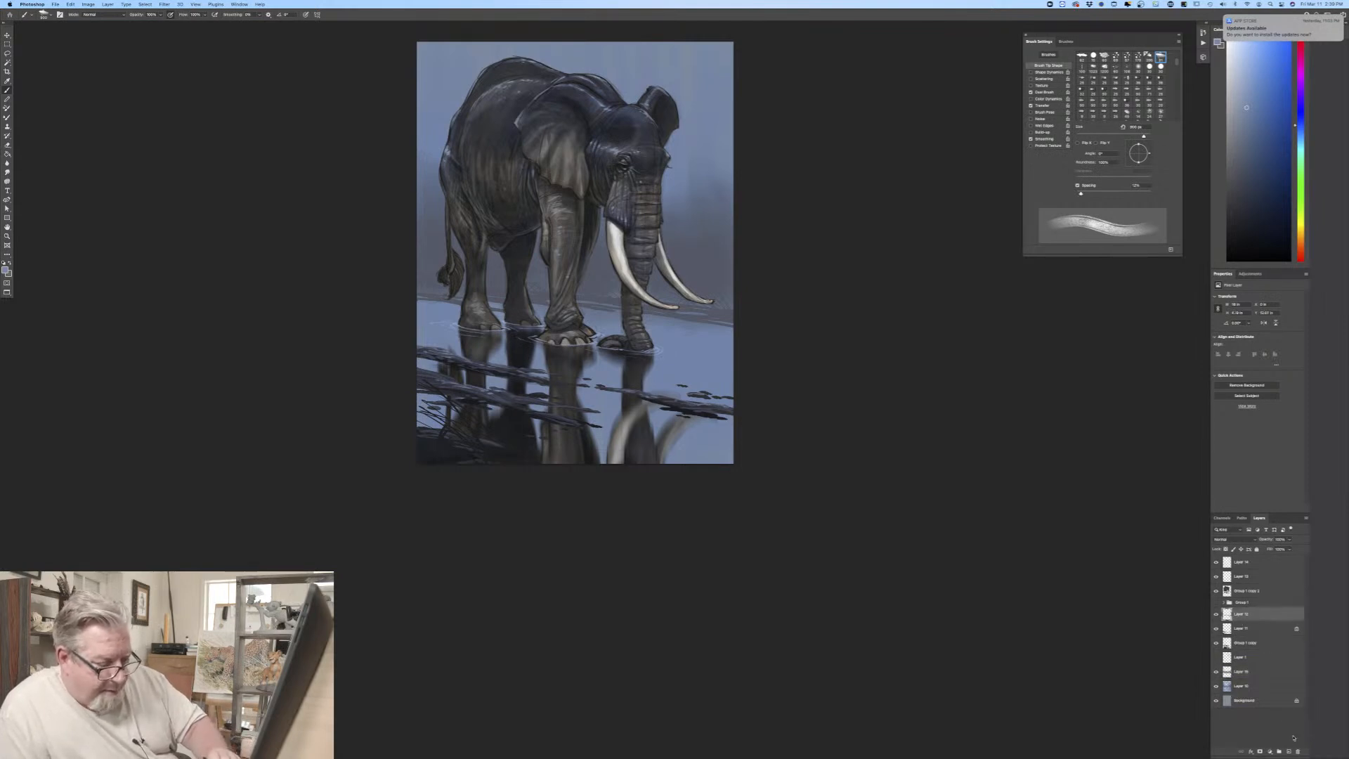
{"action": "left_click", "coordinate": [1289, 751]}
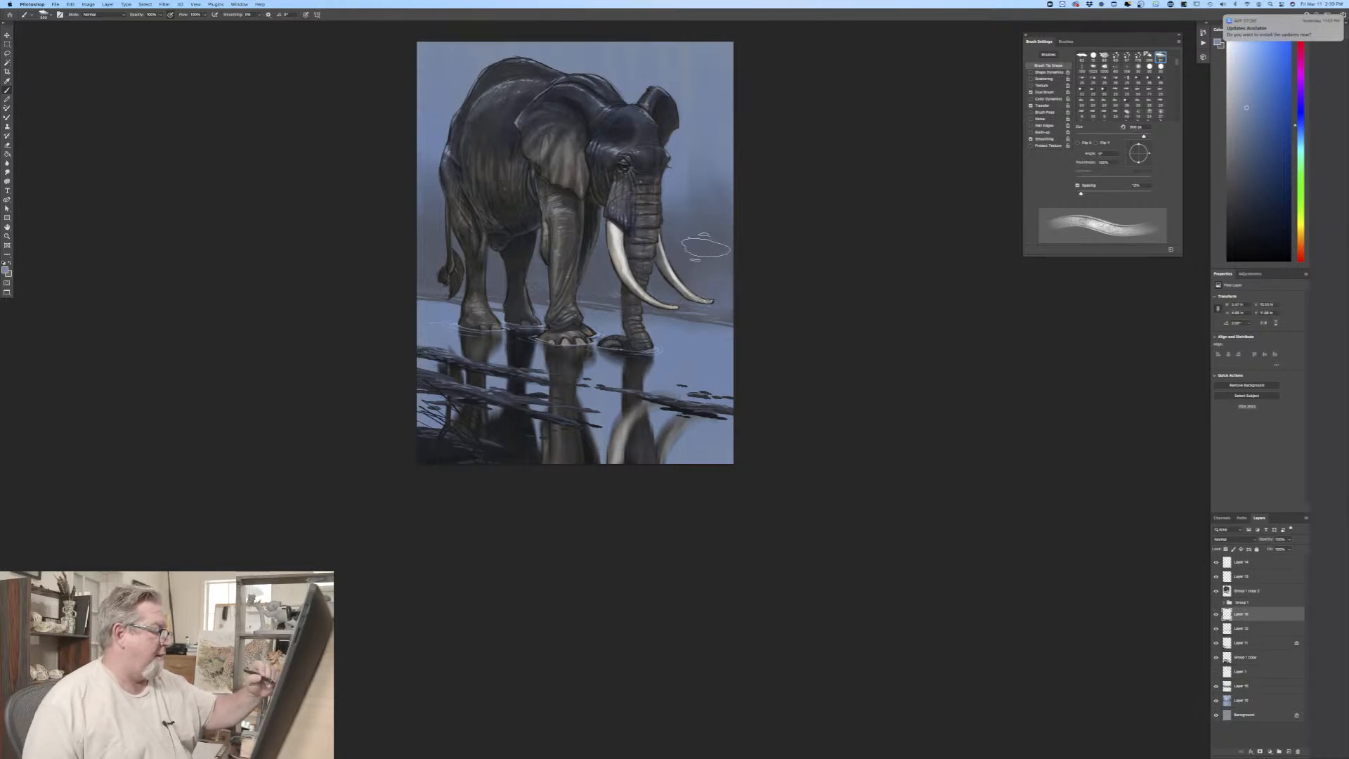
{"action": "mouse_move", "coordinate": [706, 248]}
{"action": "left_mouse_down"}
{"action": "mouse_move", "coordinate": [663, 234]}
{"action": "mouse_move", "coordinate": [650, 267]}
{"action": "mouse_move", "coordinate": [640, 245]}
{"action": "mouse_move", "coordinate": [607, 309]}
{"action": "mouse_move", "coordinate": [589, 270]}
{"action": "mouse_move", "coordinate": [578, 293]}
{"action": "mouse_move", "coordinate": [546, 237]}
{"action": "mouse_move", "coordinate": [489, 232]}
{"action": "mouse_move", "coordinate": [473, 303]}
{"action": "mouse_move", "coordinate": [438, 289]}
{"action": "mouse_move", "coordinate": [427, 301]}
{"action": "mouse_move", "coordinate": [409, 224]}
{"action": "mouse_move", "coordinate": [434, 210]}
{"action": "mouse_move", "coordinate": [470, 255]}
{"action": "mouse_move", "coordinate": [514, 222]}
{"action": "mouse_move", "coordinate": [591, 249]}
{"action": "mouse_move", "coordinate": [612, 233]}
{"action": "mouse_move", "coordinate": [651, 318]}
{"action": "mouse_move", "coordinate": [718, 283]}
{"action": "mouse_move", "coordinate": [717, 206]}
{"action": "mouse_move", "coordinate": [704, 227]}
{"action": "mouse_move", "coordinate": [655, 236]}
{"action": "mouse_move", "coordinate": [629, 301]}
{"action": "mouse_move", "coordinate": [603, 299]}
{"action": "mouse_move", "coordinate": [565, 234]}
{"action": "mouse_move", "coordinate": [465, 190]}
{"action": "mouse_move", "coordinate": [672, 176]}
{"action": "mouse_move", "coordinate": [723, 240]}
{"action": "mouse_move", "coordinate": [705, 162]}
{"action": "mouse_move", "coordinate": [730, 230]}
{"action": "left_mouse_up"}
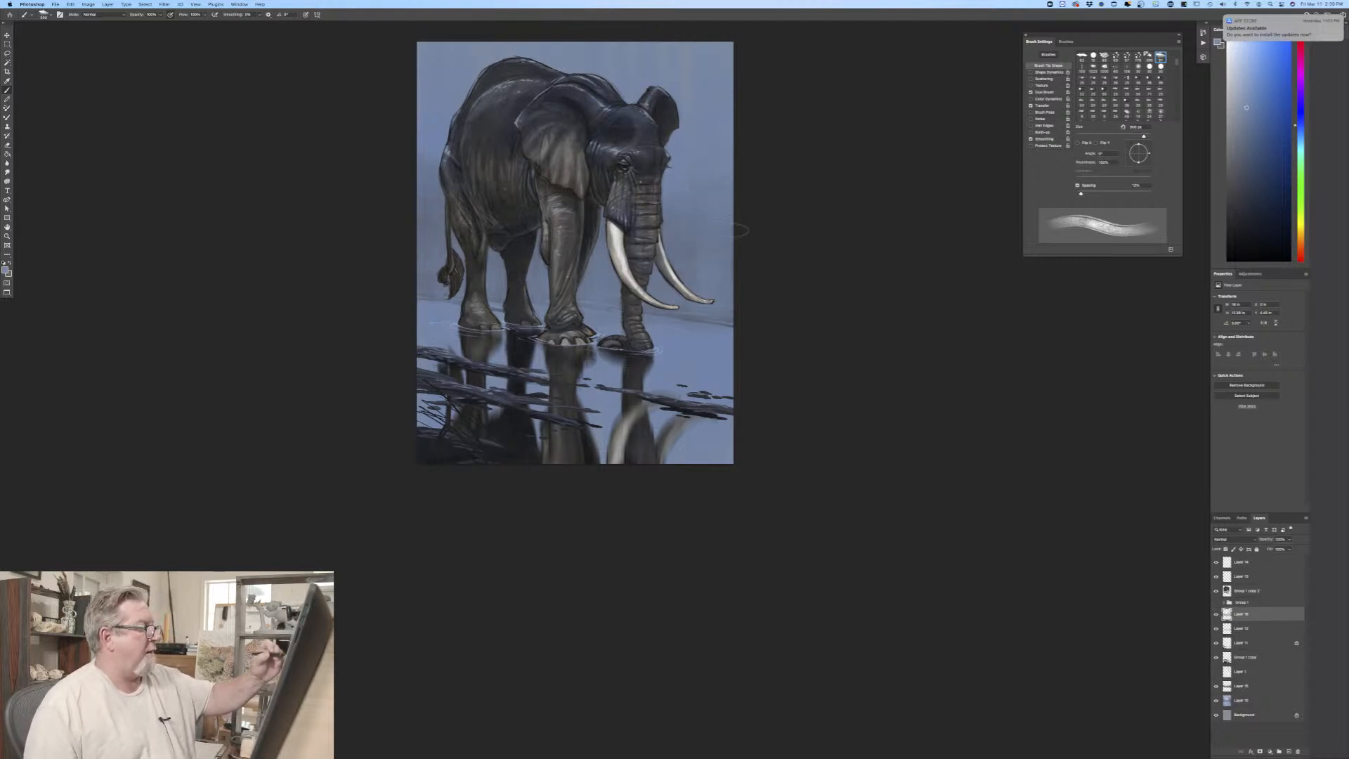
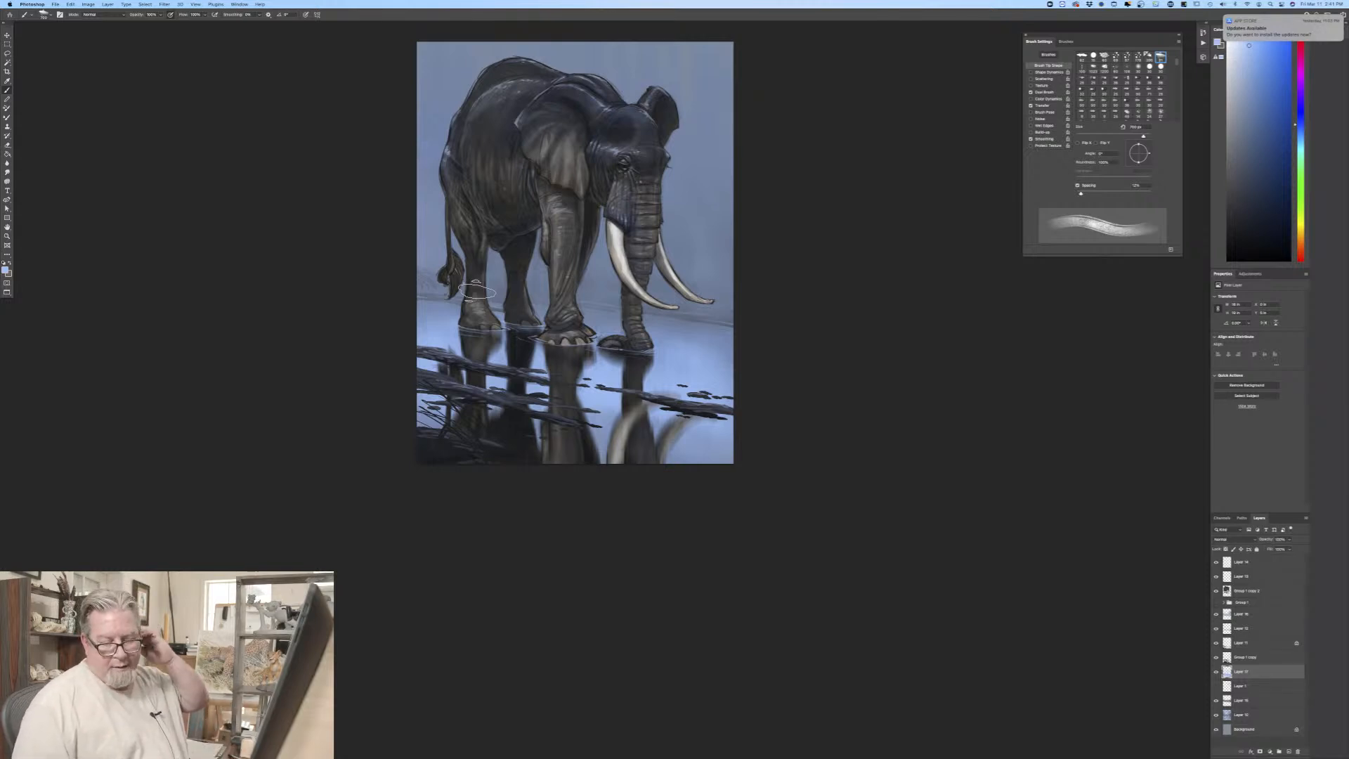
Step: Select the topmost layer and try pale blue gradients rising from the painting's lower edge with the Gradient tool
{"action": "left_click", "coordinate": [1233, 563]}
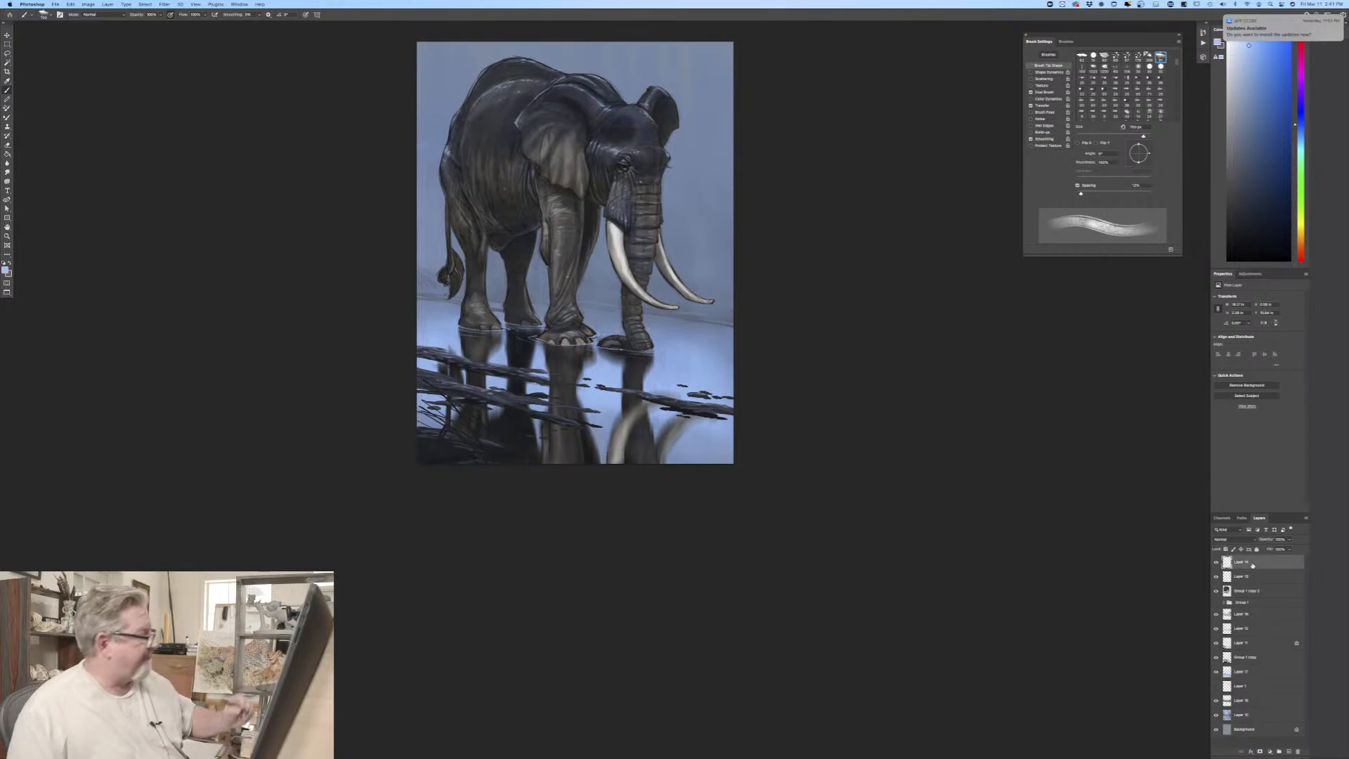
{"action": "left_click", "coordinate": [7, 153]}
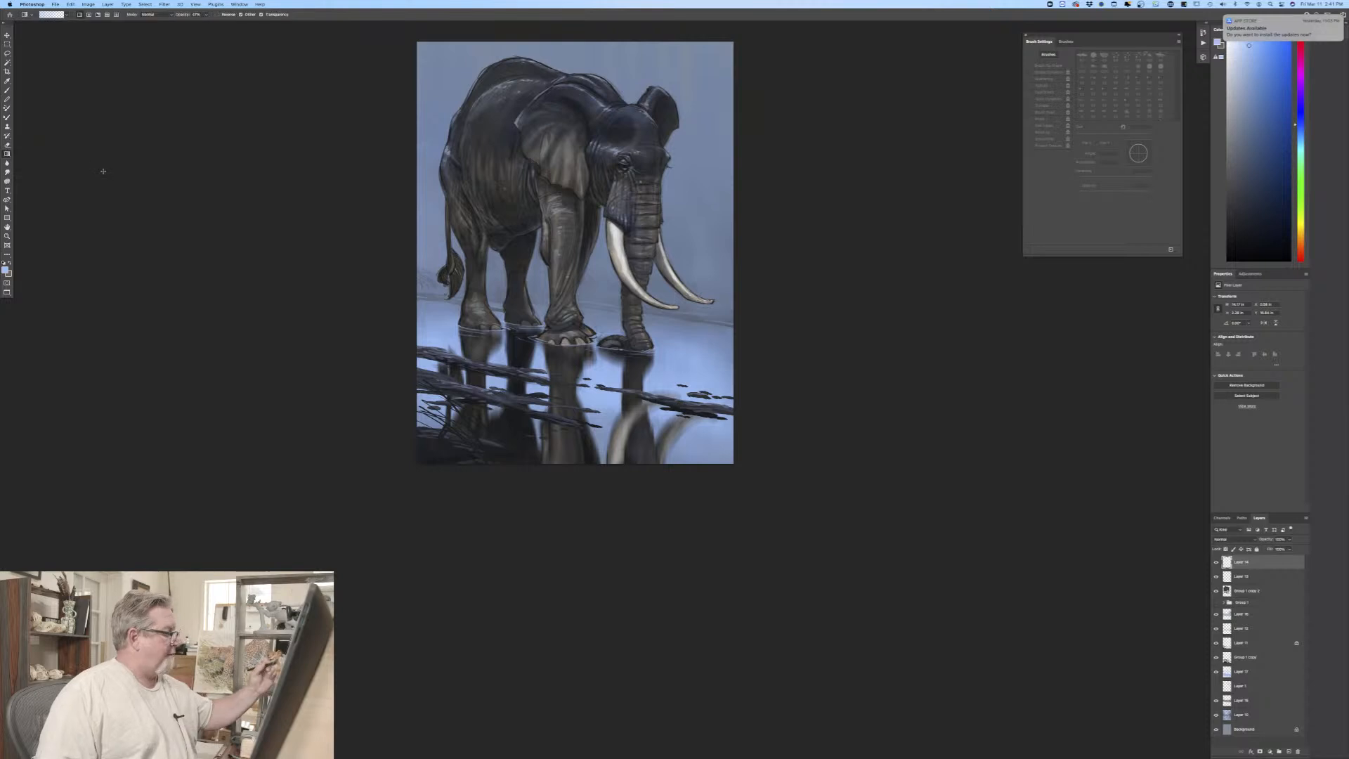
{"action": "left_click_drag", "start_coordinate": [551, 469], "coordinate": [549, 145]}
{"action": "left_click_drag", "start_coordinate": [541, 474], "coordinate": [541, 191]}
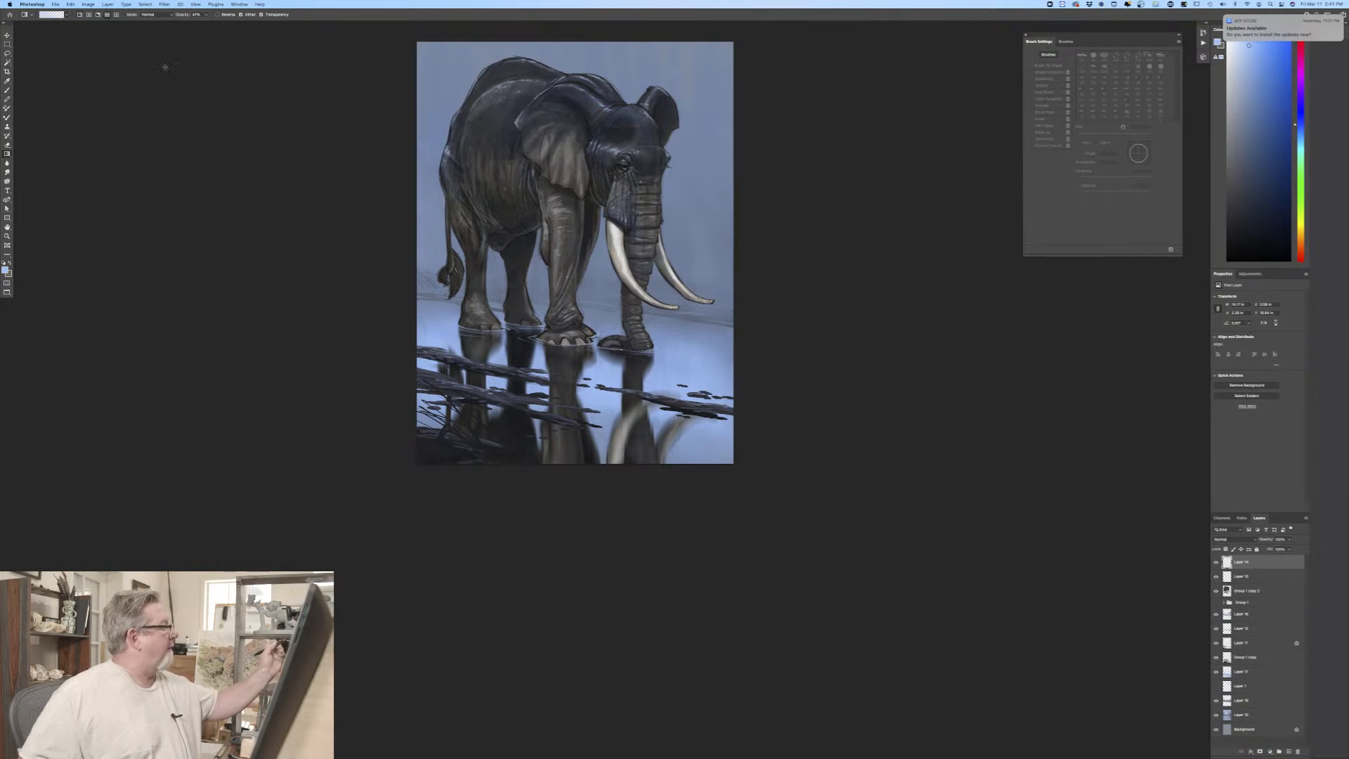
Step: Build a pale blue gradient mist over the elephant's feet and the water, and lower the mist layer's opacity
{"action": "left_click_drag", "start_coordinate": [560, 297], "coordinate": [561, 421]}
{"action": "left_click_drag", "start_coordinate": [559, 351], "coordinate": [559, 399]}
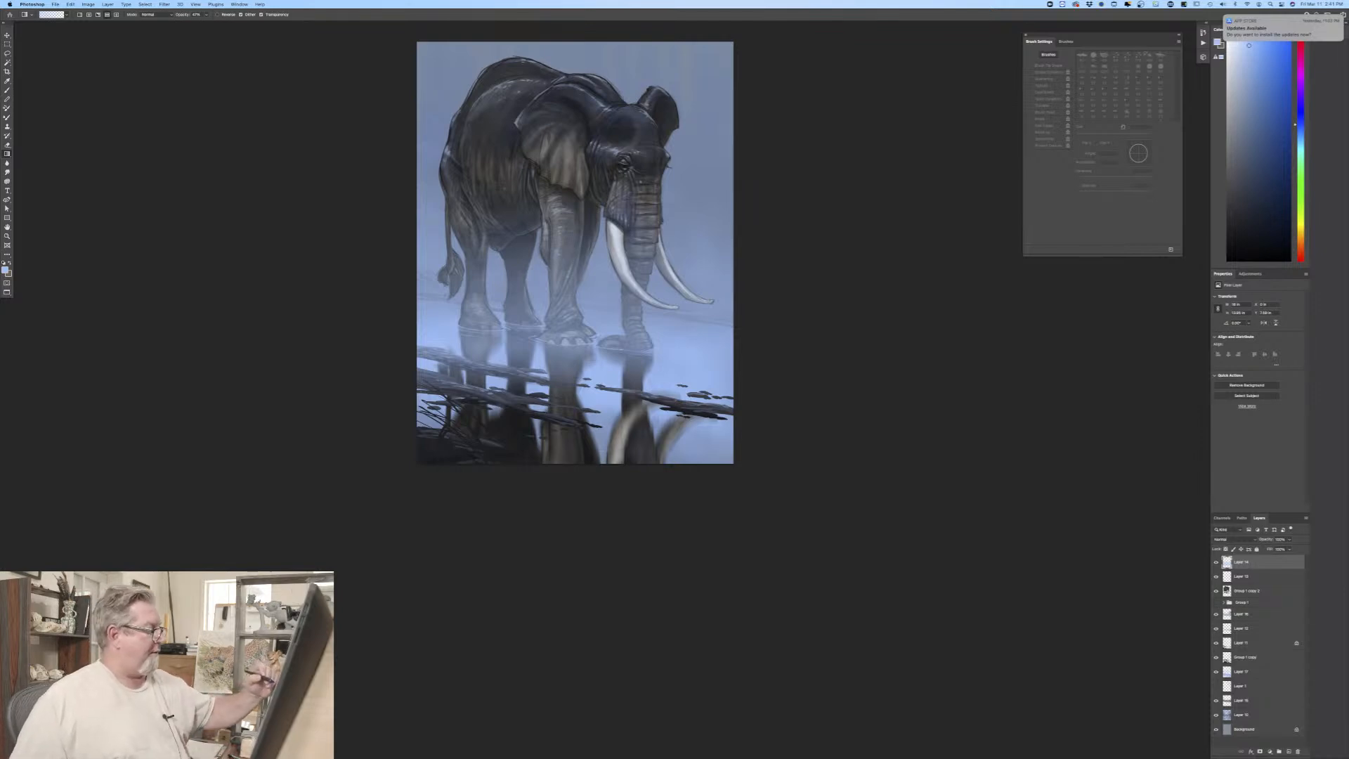
{"action": "left_click_drag", "start_coordinate": [565, 352], "coordinate": [565, 408]}
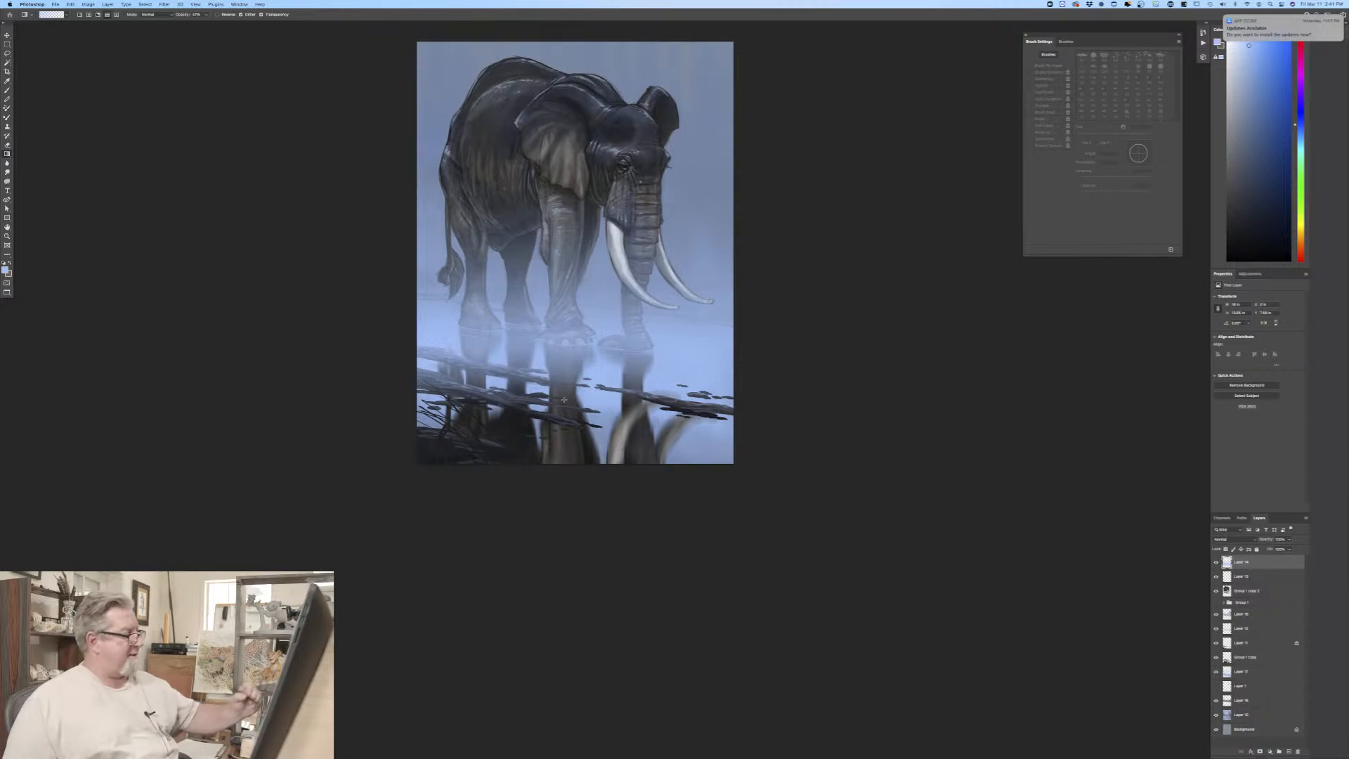
{"action": "left_click_drag", "start_coordinate": [561, 396], "coordinate": [559, 438]}
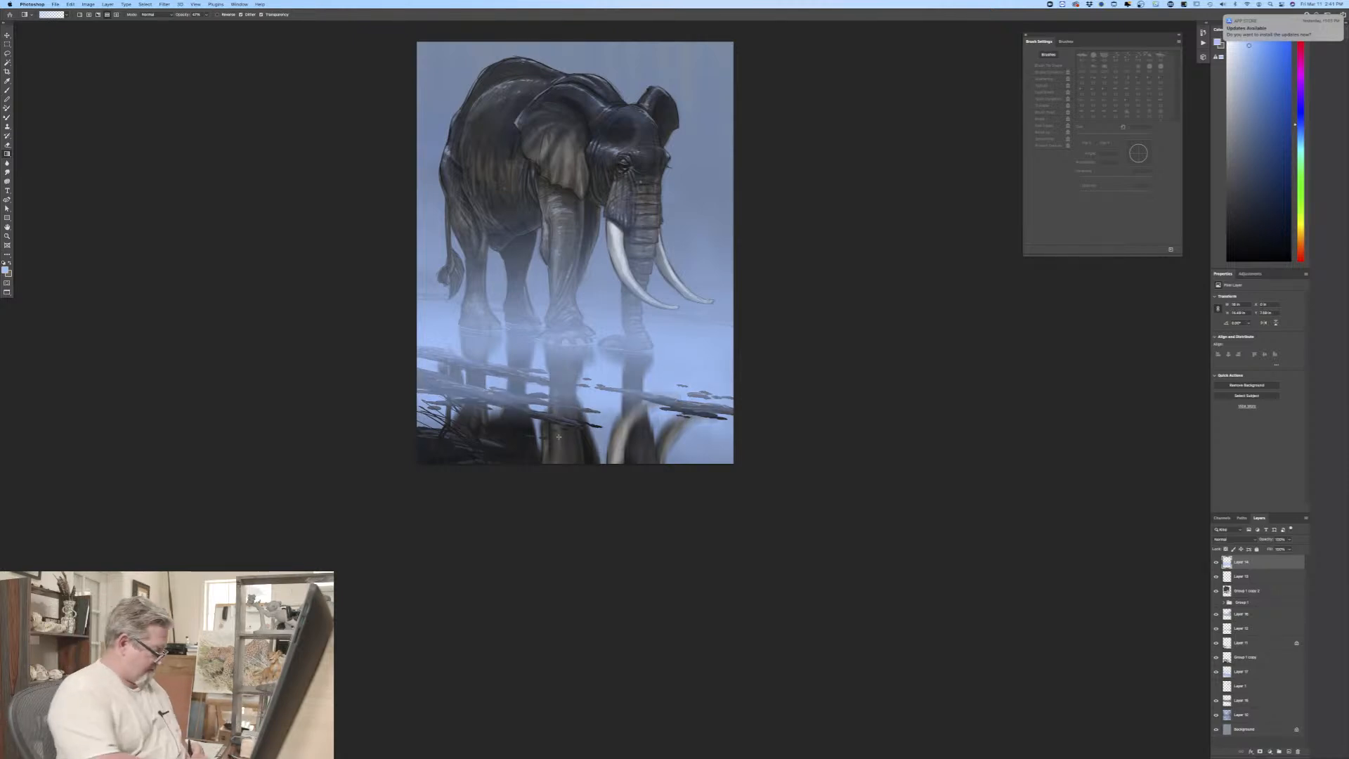
{"action": "key", "text": "super+z"}
{"action": "left_click_drag", "start_coordinate": [560, 368], "coordinate": [560, 434]}
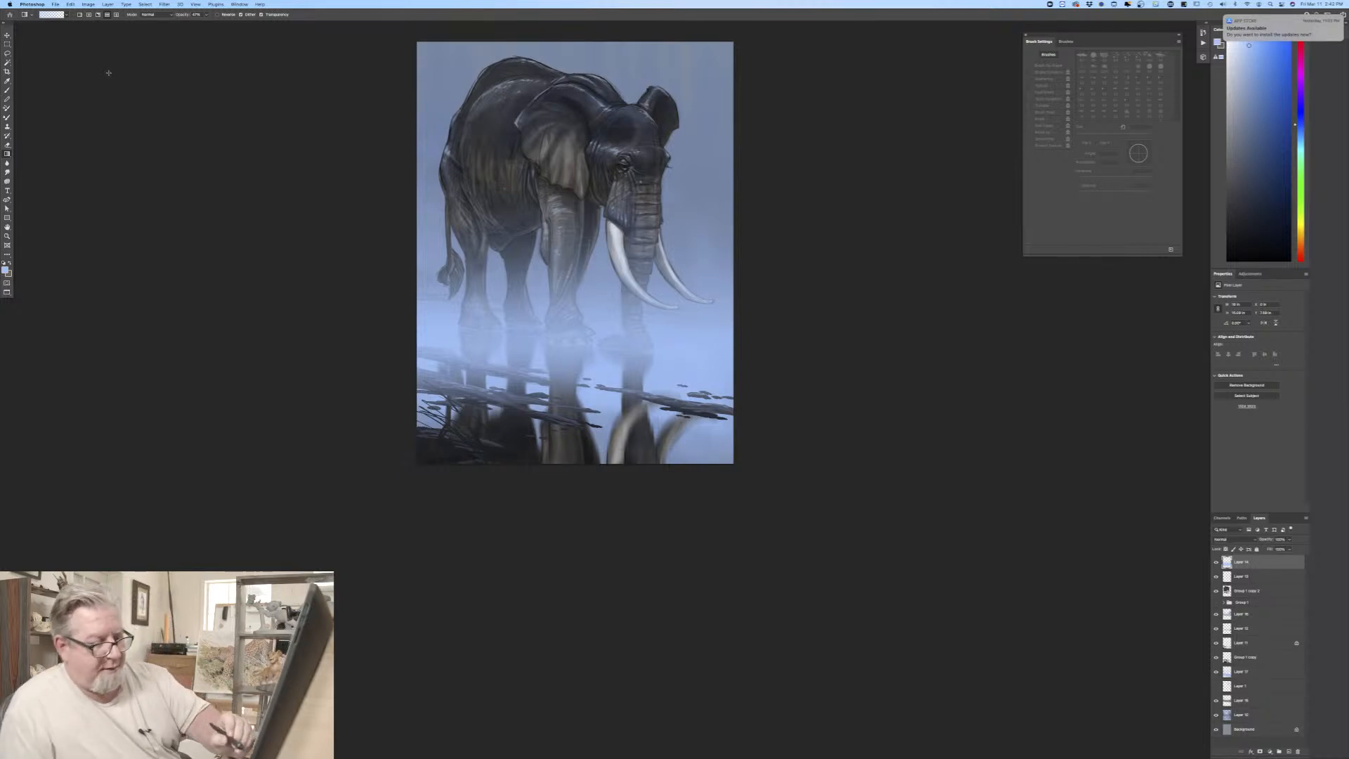
{"action": "left_click", "coordinate": [1289, 540]}
{"action": "left_click_drag", "start_coordinate": [1290, 549], "coordinate": [1280, 551]}
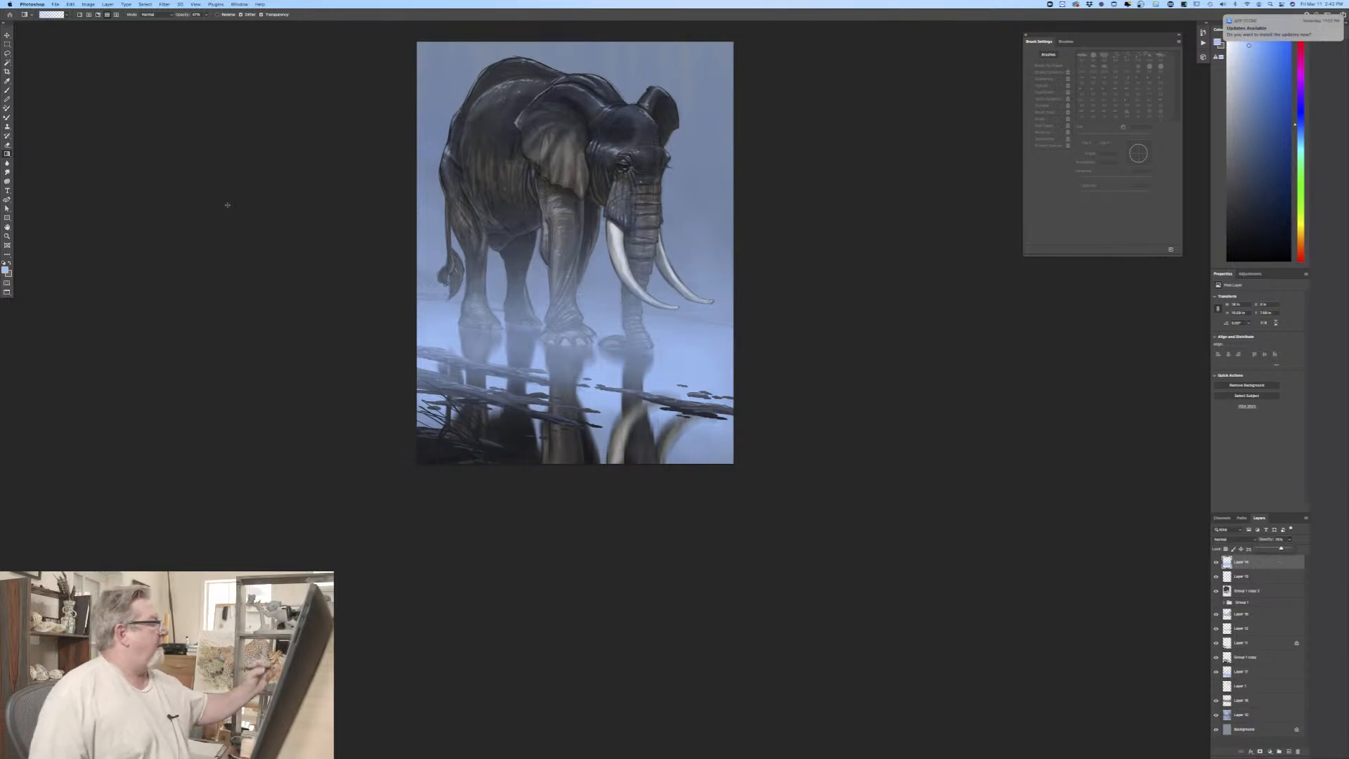
Step: Switch to the Brush tool and choose the Rain 4 preset from the rain, snow, dust and debris brush set
{"action": "left_click", "coordinate": [7, 90]}
{"action": "left_click", "coordinate": [47, 15]}
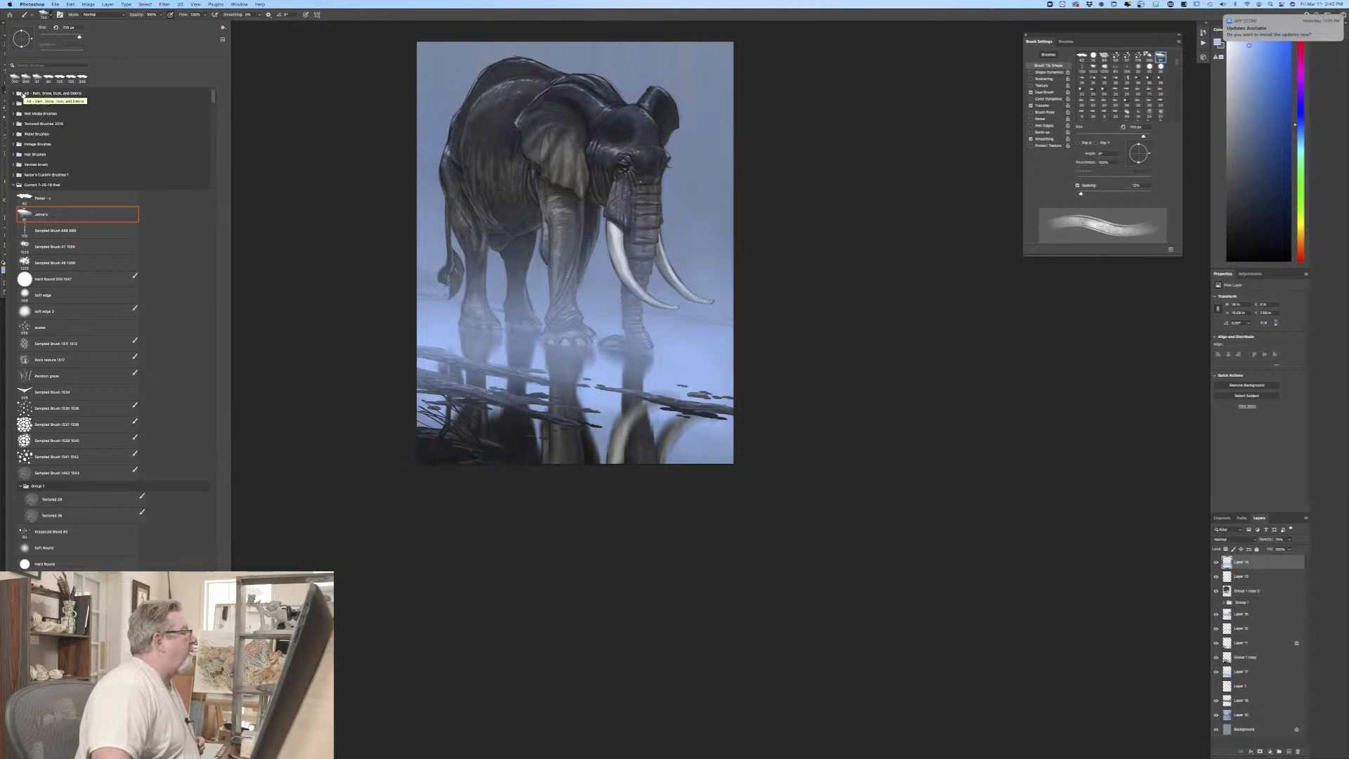
{"action": "left_click", "coordinate": [14, 94]}
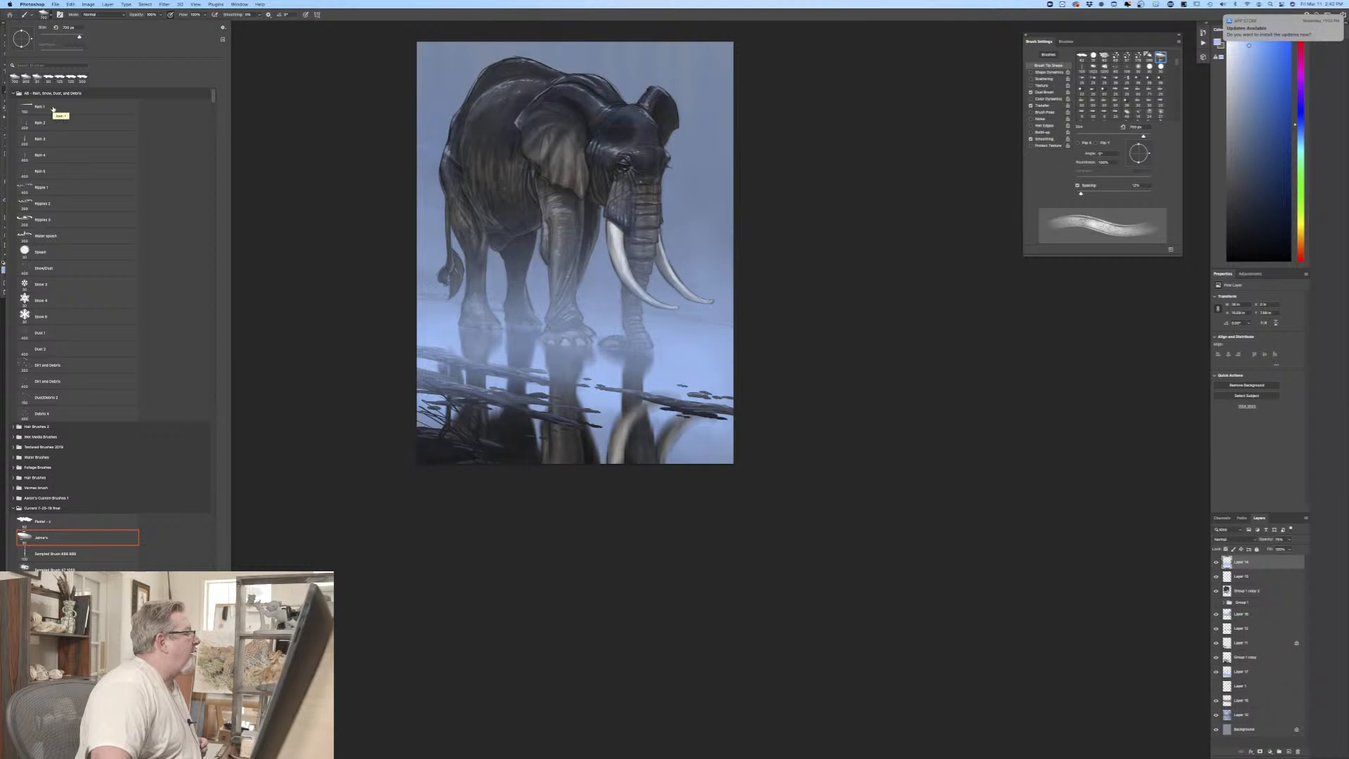
{"action": "left_click", "coordinate": [49, 153]}
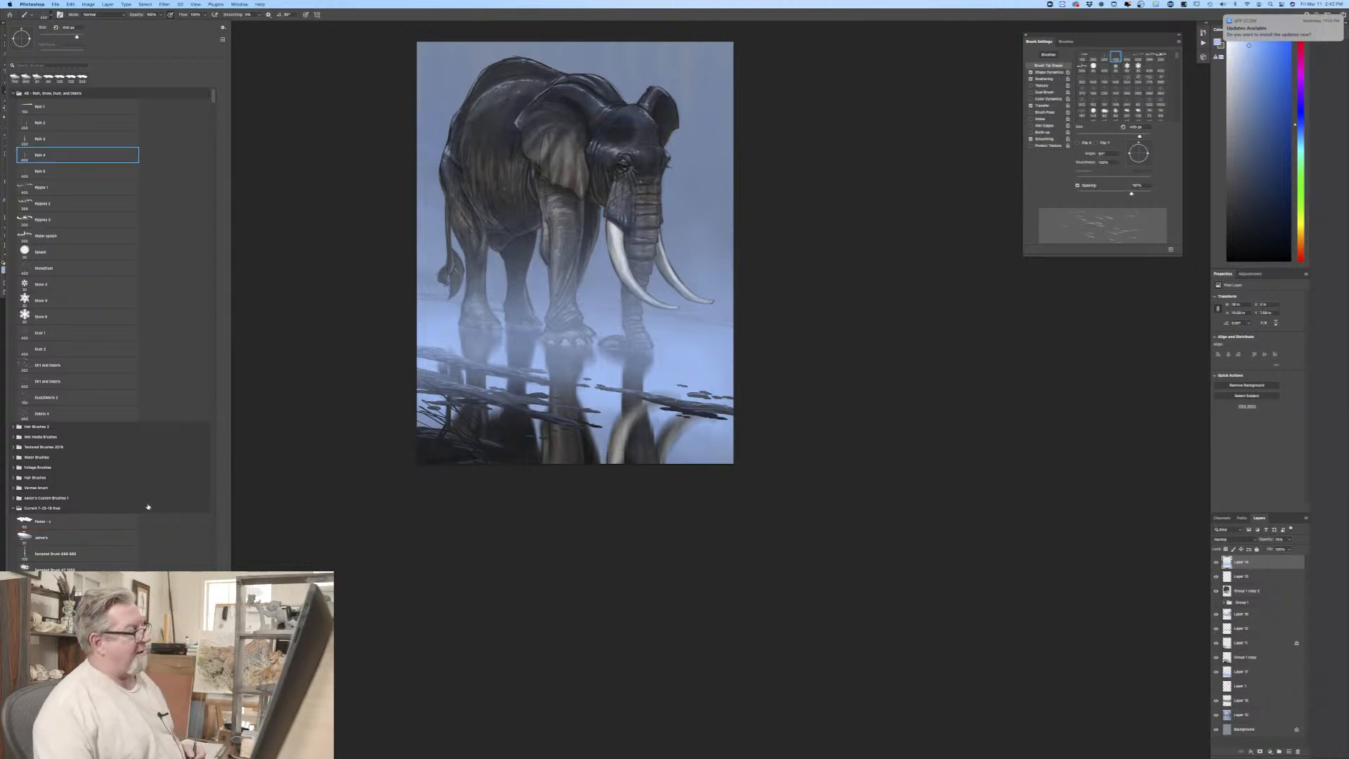
{"action": "left_click", "coordinate": [372, 333]}
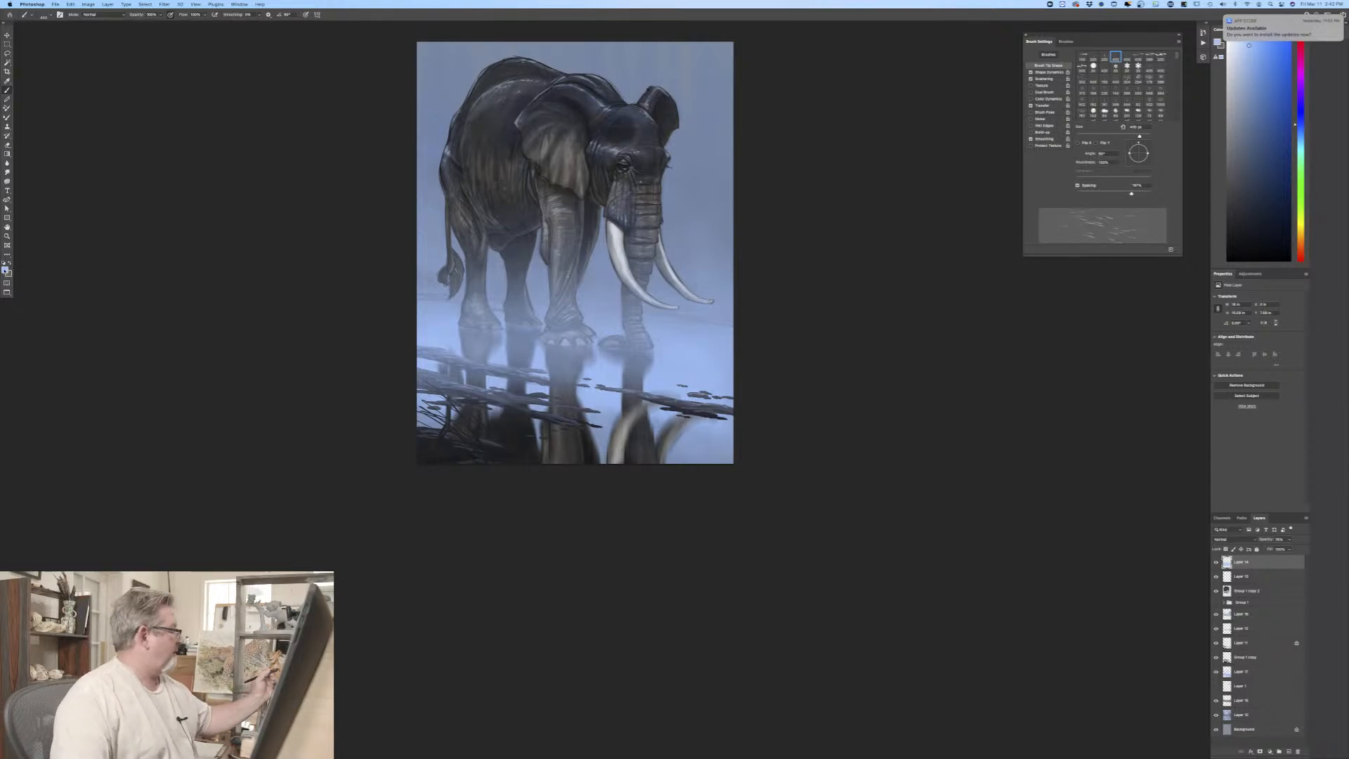
Step: Set the foreground to a slightly lighter sky blue and enlarge the rain brush
{"action": "key", "text": "n"}
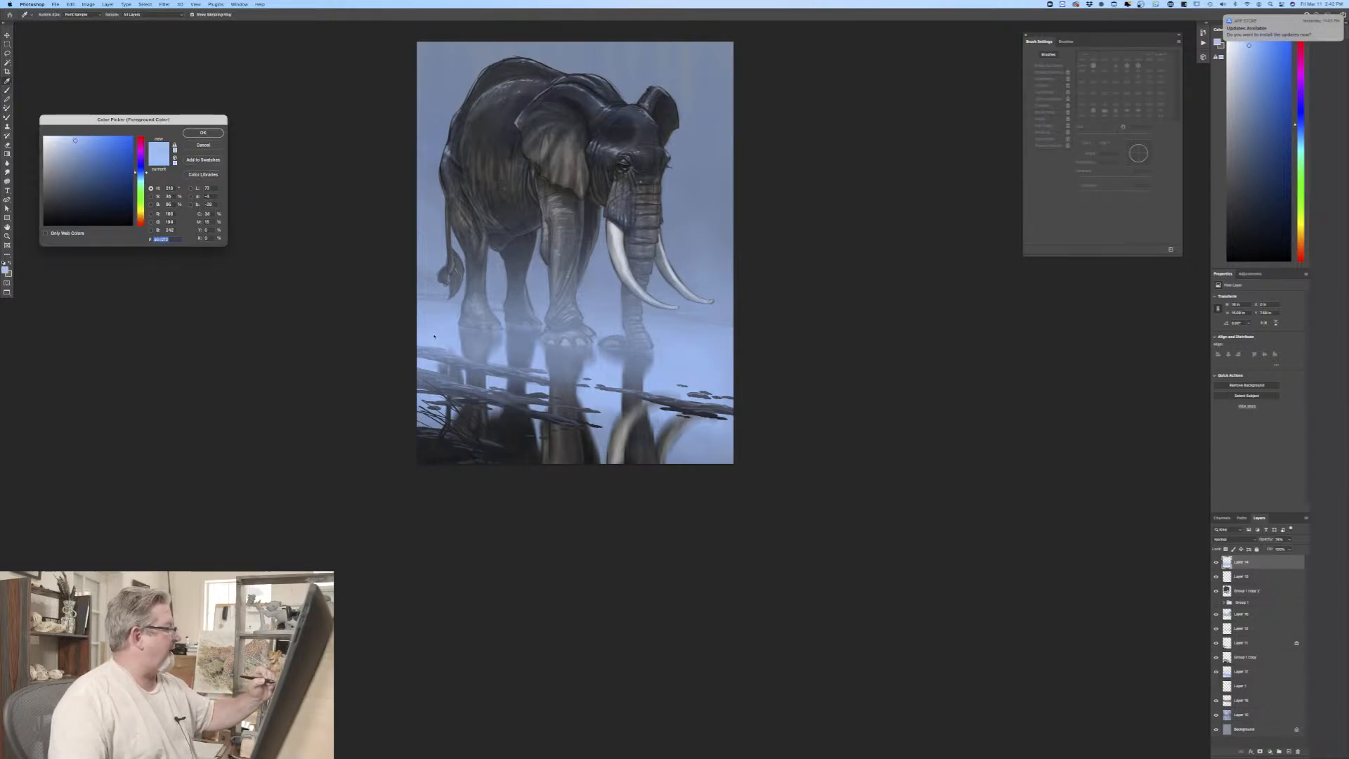
{"action": "left_click", "coordinate": [203, 133]}
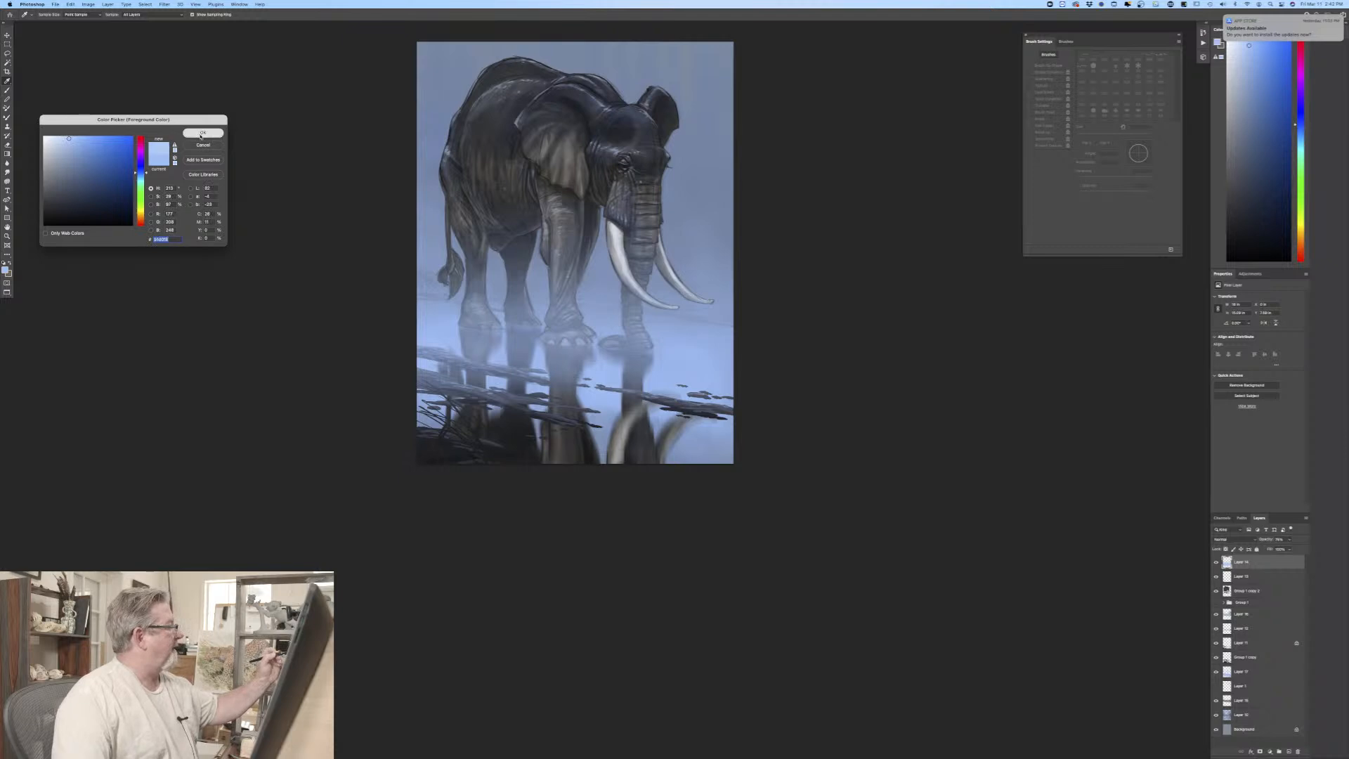
{"action": "key", "text": "b"}
{"action": "key", "text": "bracketright"}
{"action": "key", "text": "bracketright"}
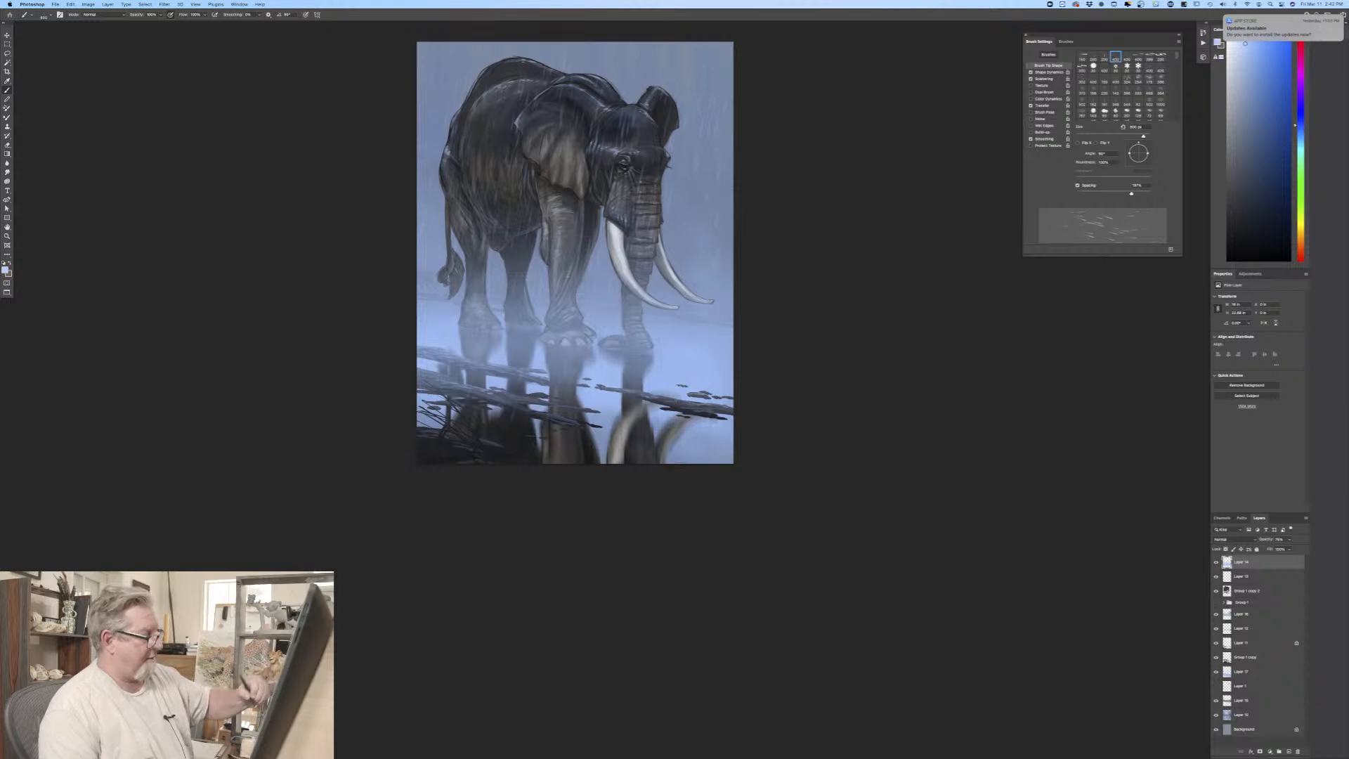
{"action": "key", "text": "super+plus"}
{"action": "left_click_drag", "start_coordinate": [177, 366], "coordinate": [261, 621]}
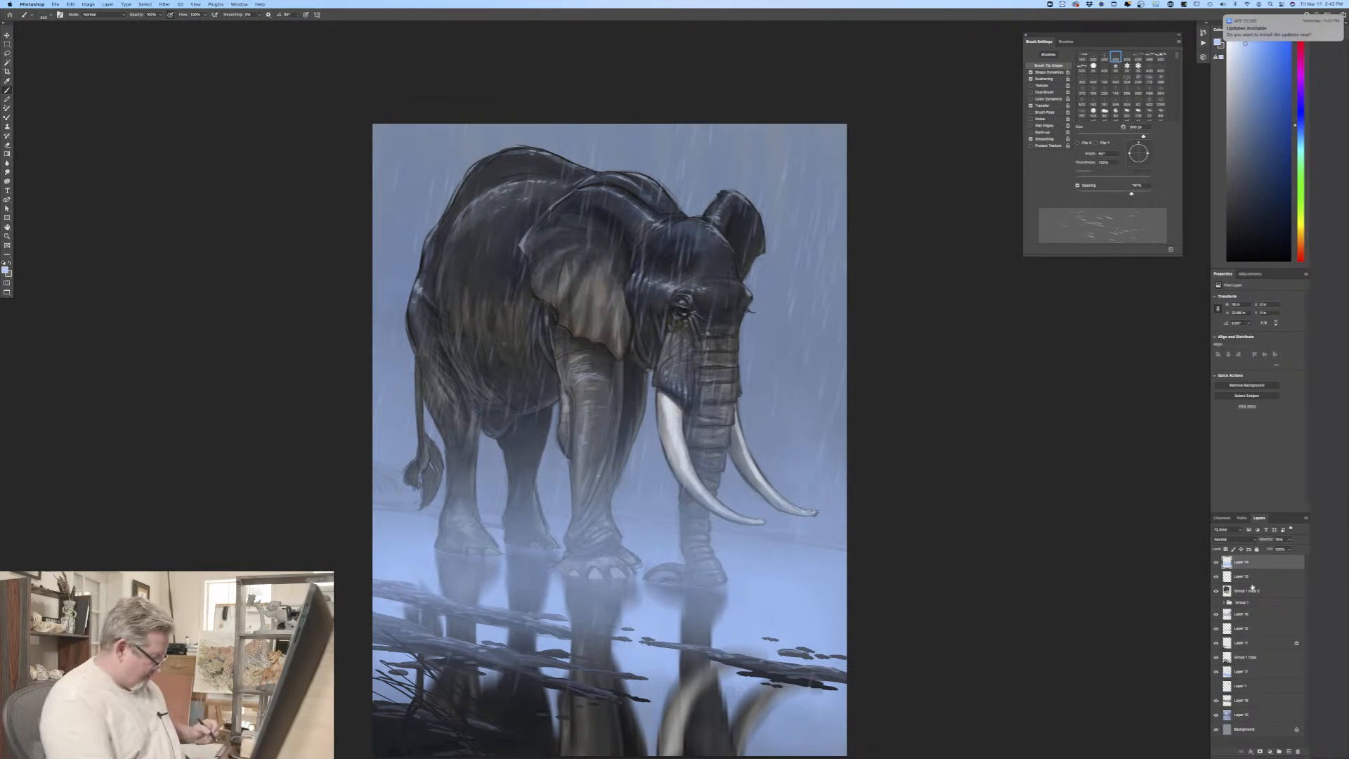
{"action": "key", "text": "super+z"}
{"action": "key", "text": "super+z"}
{"action": "key", "text": "super+z"}
{"action": "key", "text": "super+z"}
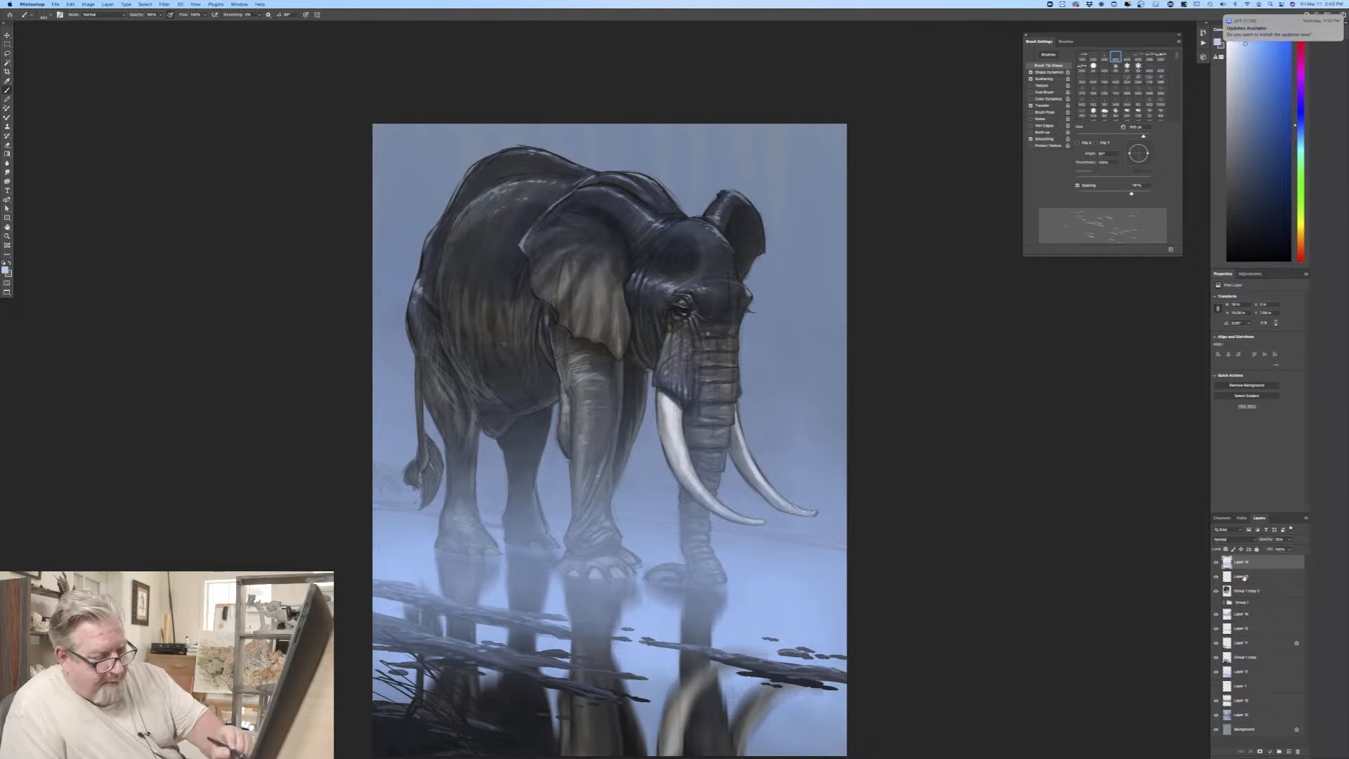
Step: Add a new layer directly below the mist layer and paint slanted rain streaks across the elephant and sky
{"action": "left_click", "coordinate": [1244, 578]}
{"action": "left_click", "coordinate": [1288, 751]}
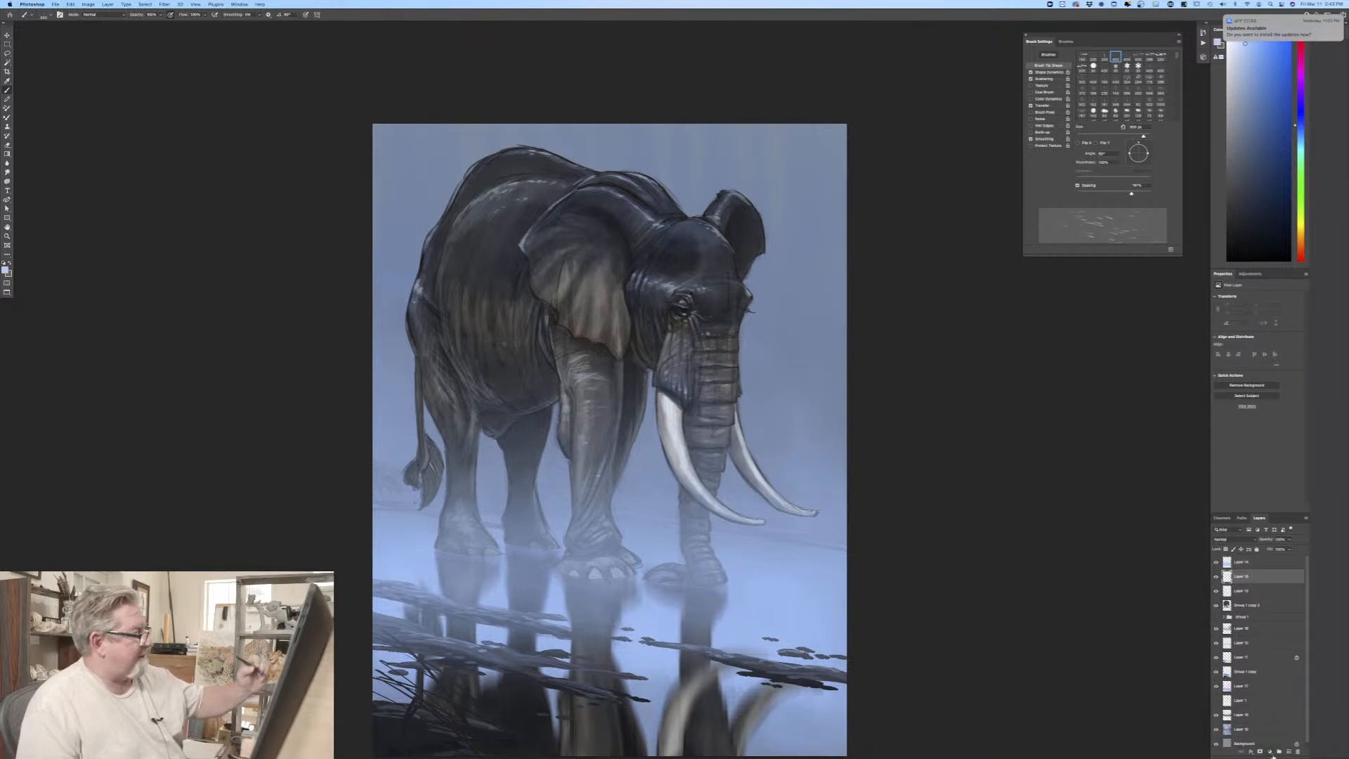
{"action": "left_click_drag", "start_coordinate": [517, 111], "coordinate": [444, 485]}
{"action": "left_click_drag", "start_coordinate": [657, 106], "coordinate": [552, 663]}
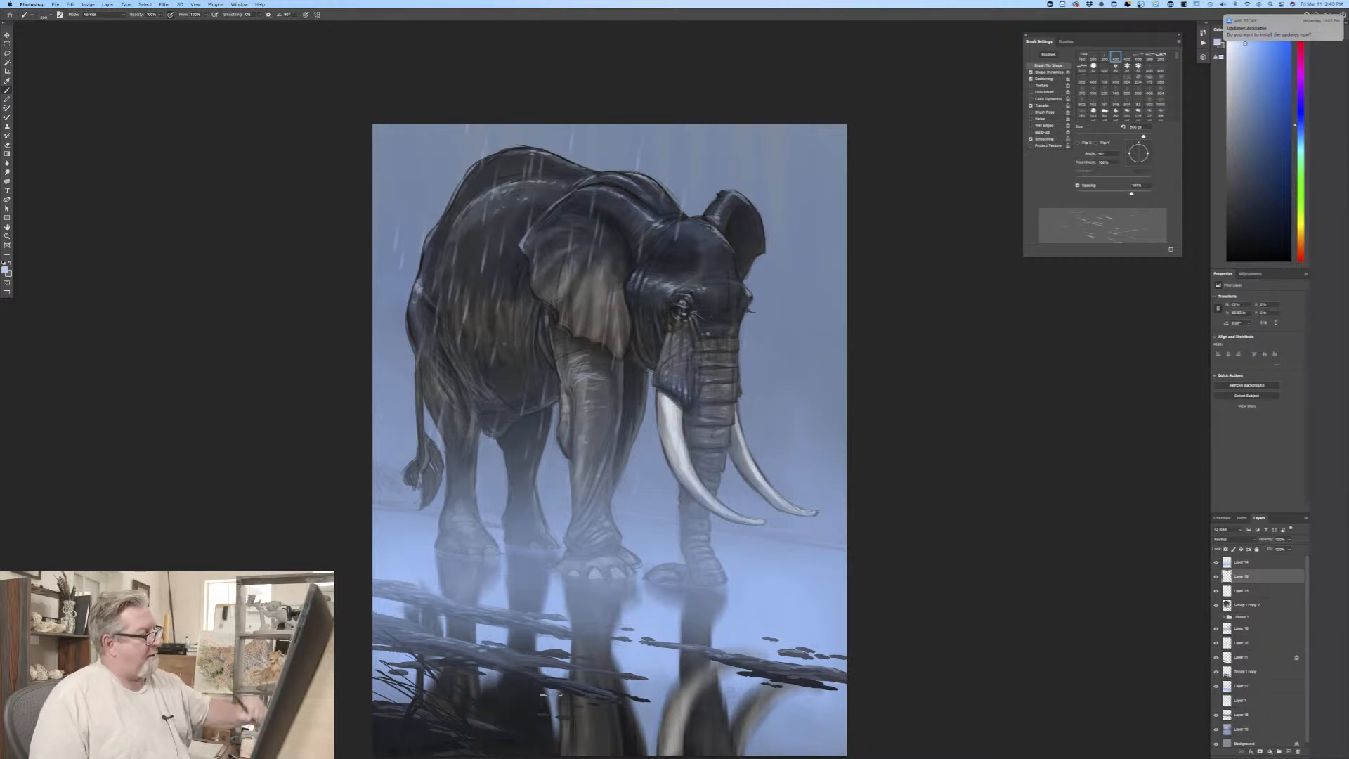
{"action": "left_click_drag", "start_coordinate": [785, 119], "coordinate": [727, 520]}
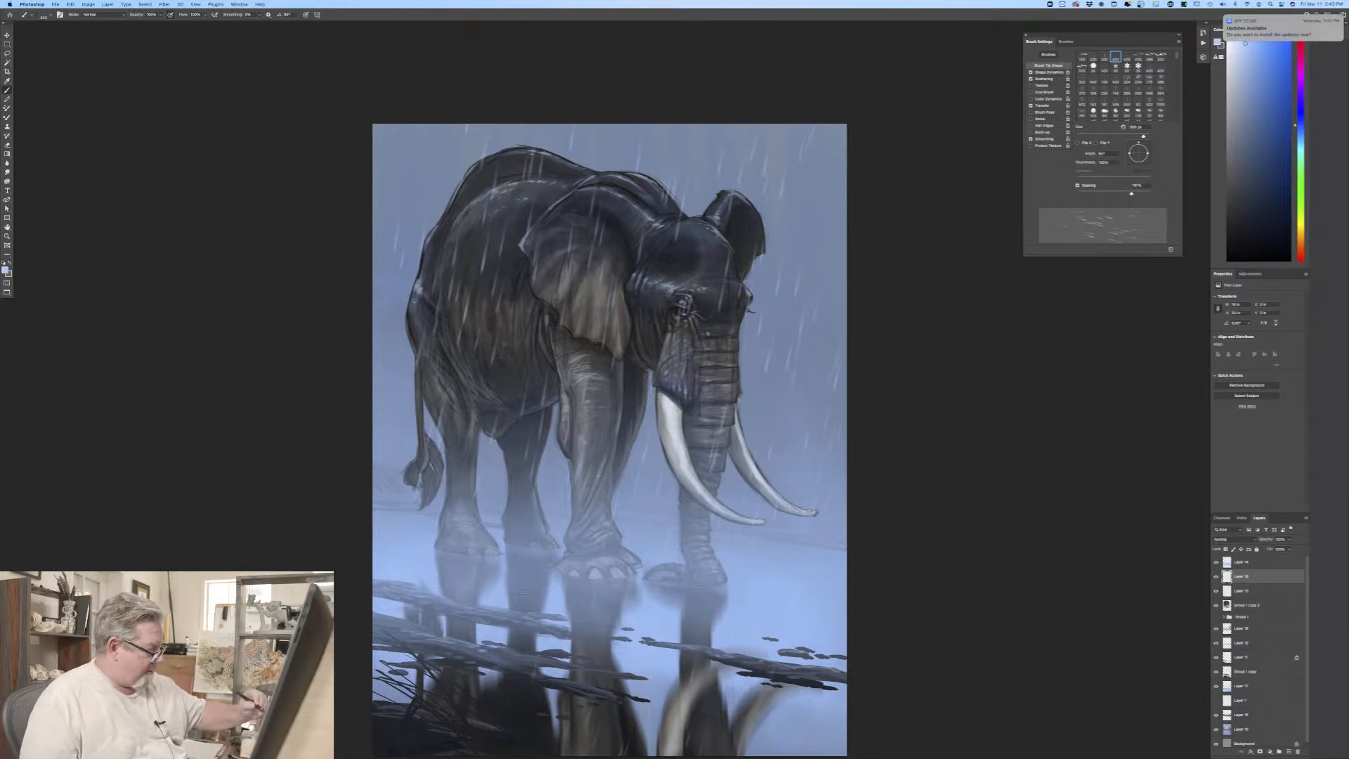
Step: Add a new layer just below the elephant layers and paint slanted rain streaks into the background around the elephant
{"action": "left_click", "coordinate": [1258, 689]}
{"action": "left_click", "coordinate": [1286, 751]}
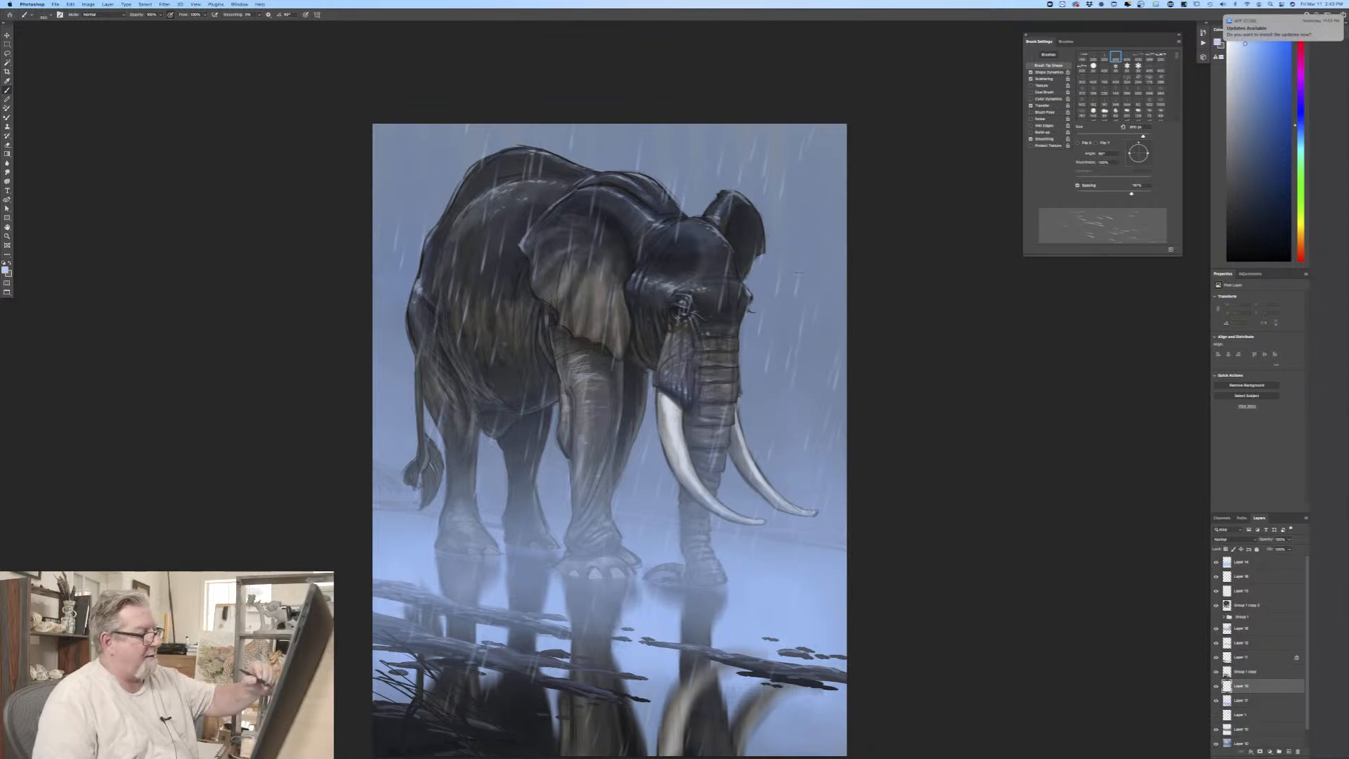
{"action": "left_click_drag", "start_coordinate": [676, 141], "coordinate": [629, 492]}
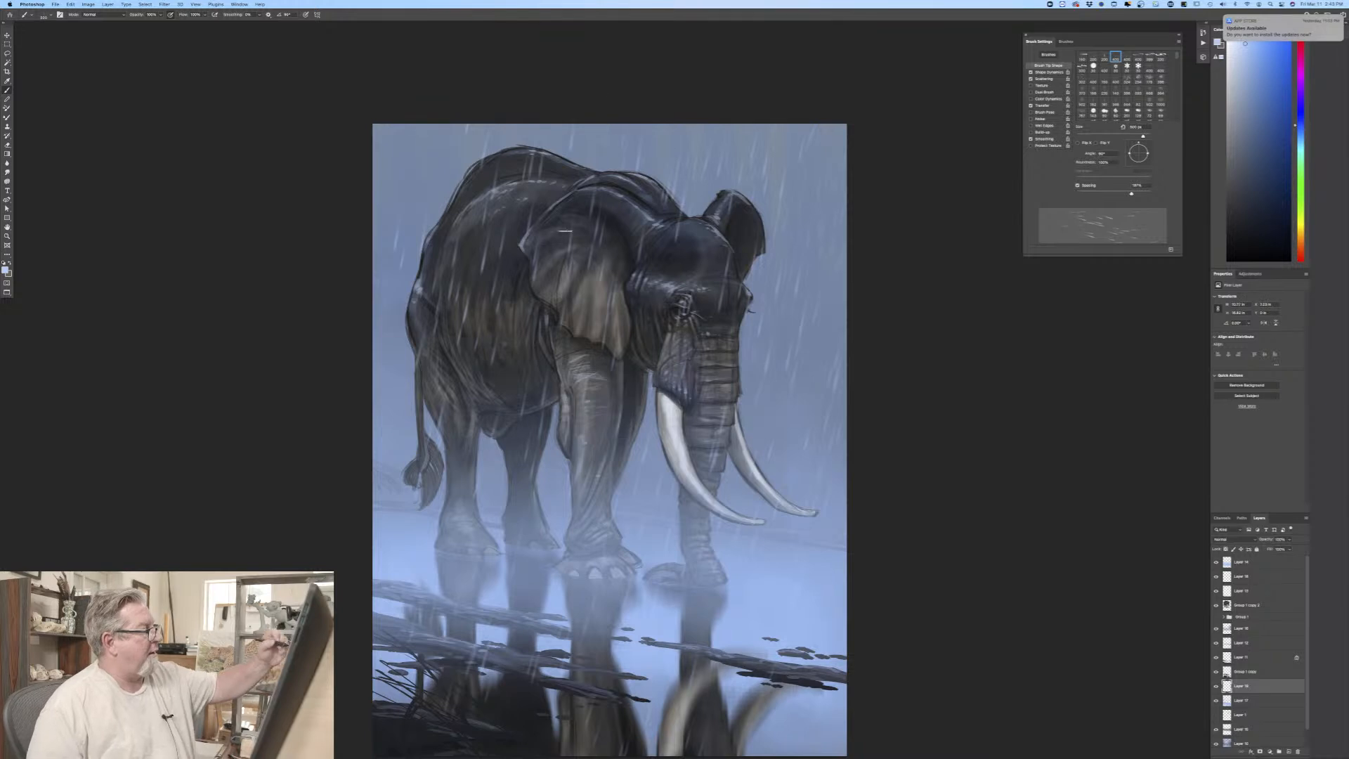
{"action": "left_click_drag", "start_coordinate": [497, 95], "coordinate": [453, 394]}
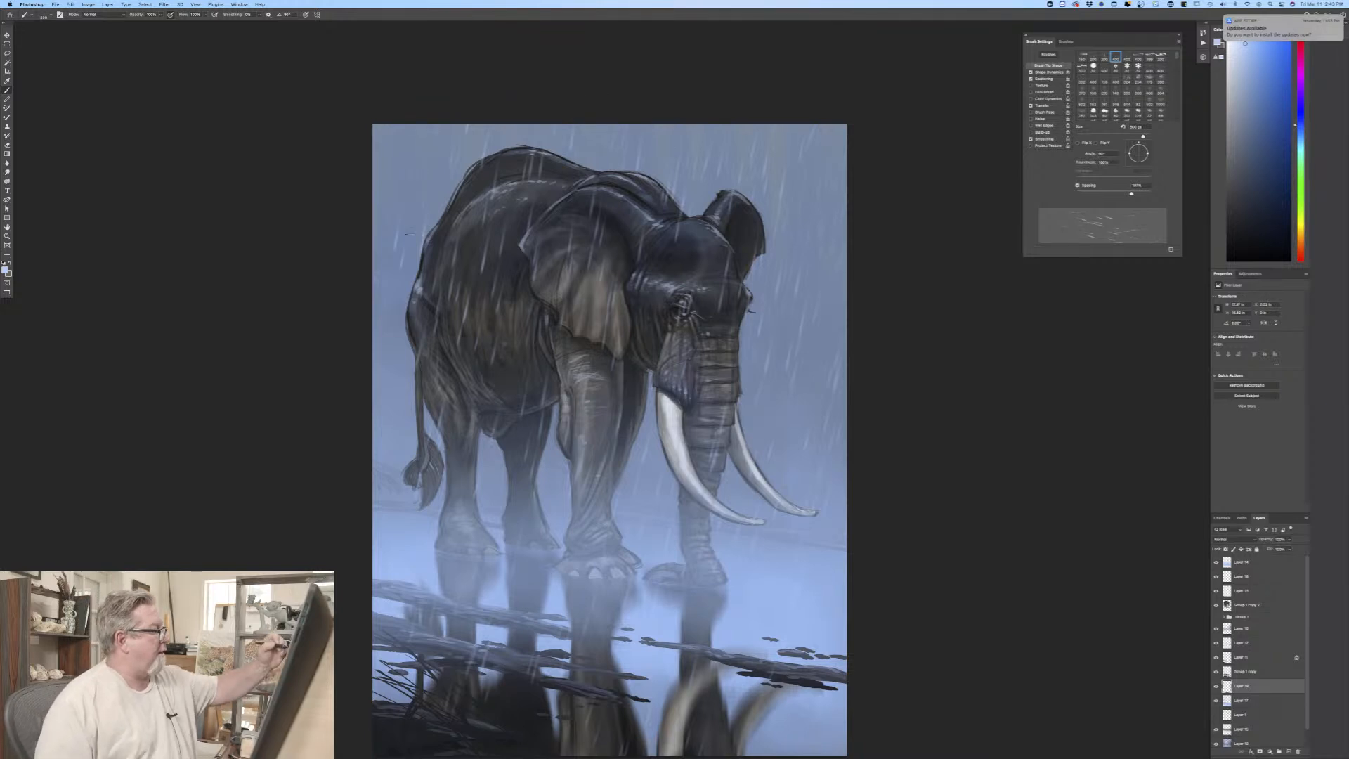
{"action": "left_click_drag", "start_coordinate": [409, 234], "coordinate": [399, 204]}
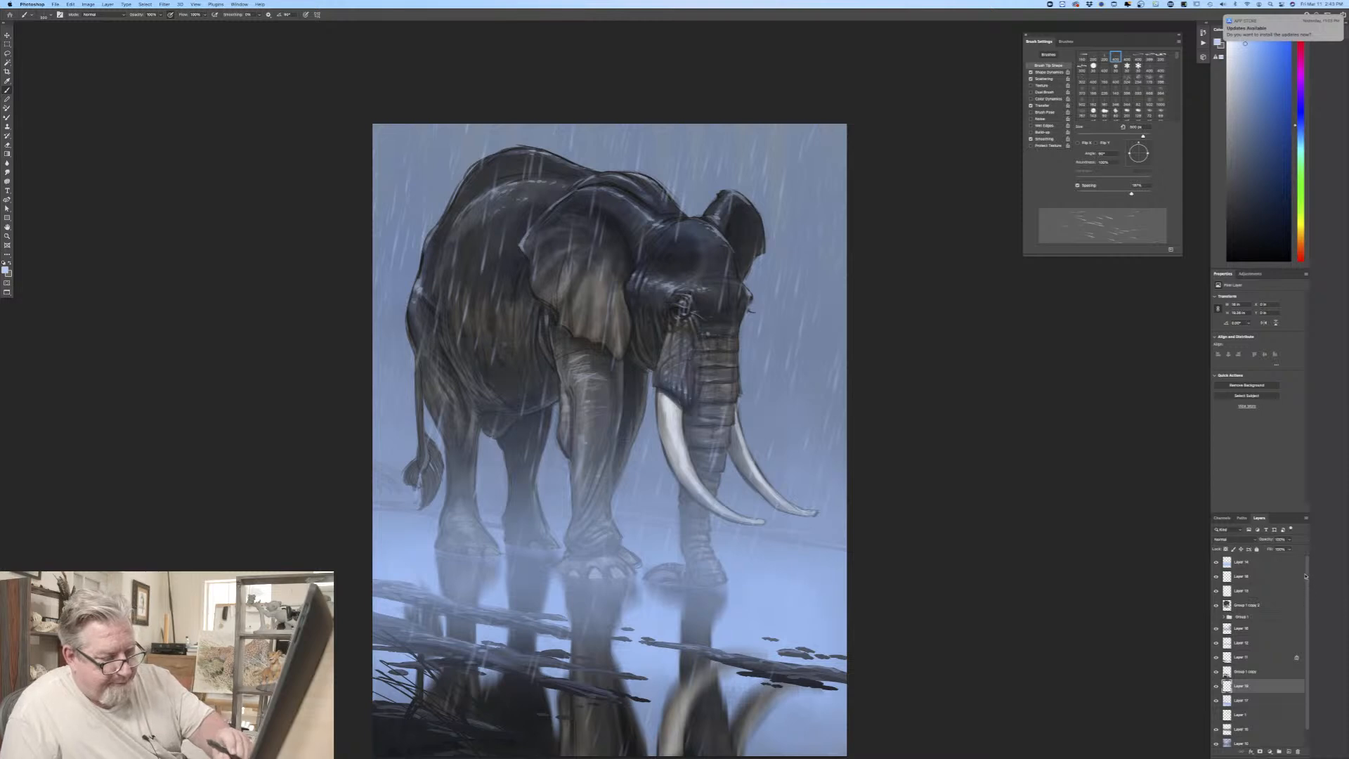
Step: Compare the painting with and without the mist and foreground rain layers, and select the foreground rain layer
{"action": "left_click", "coordinate": [1216, 562]}
{"action": "left_click", "coordinate": [1217, 563]}
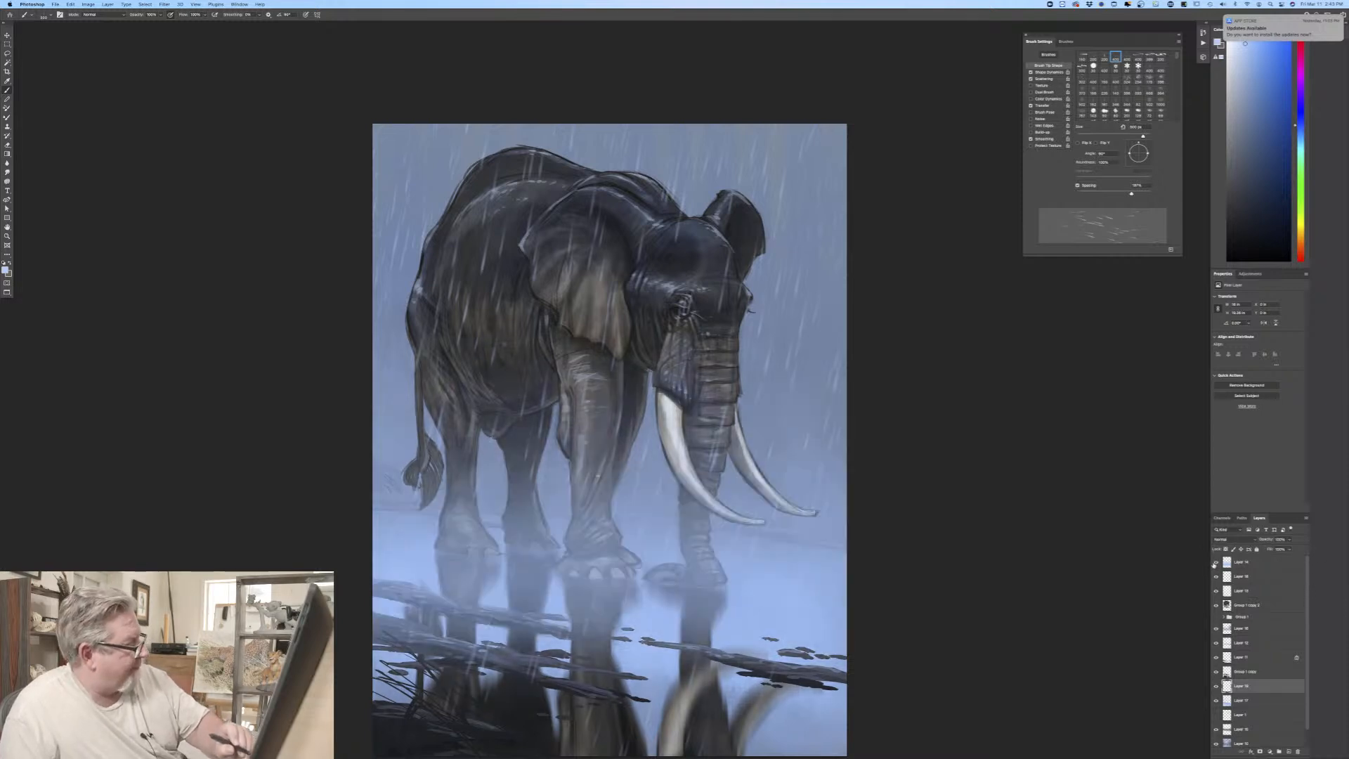
{"action": "left_click", "coordinate": [1215, 578]}
{"action": "left_click", "coordinate": [1216, 577]}
{"action": "left_click", "coordinate": [1240, 577]}
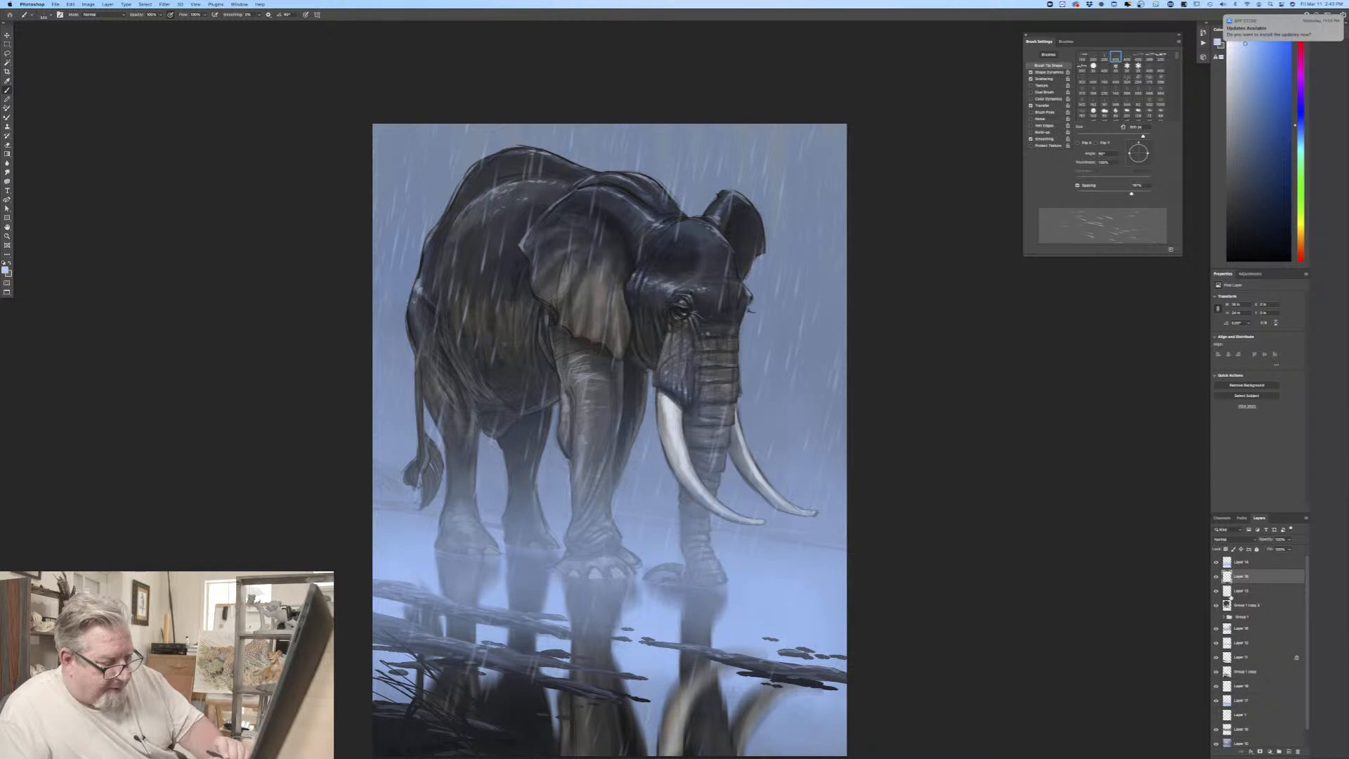
Step: Add a new layer for water ripples below the elephant group and choose the first Ripple brush preset
{"action": "left_click", "coordinate": [1245, 630]}
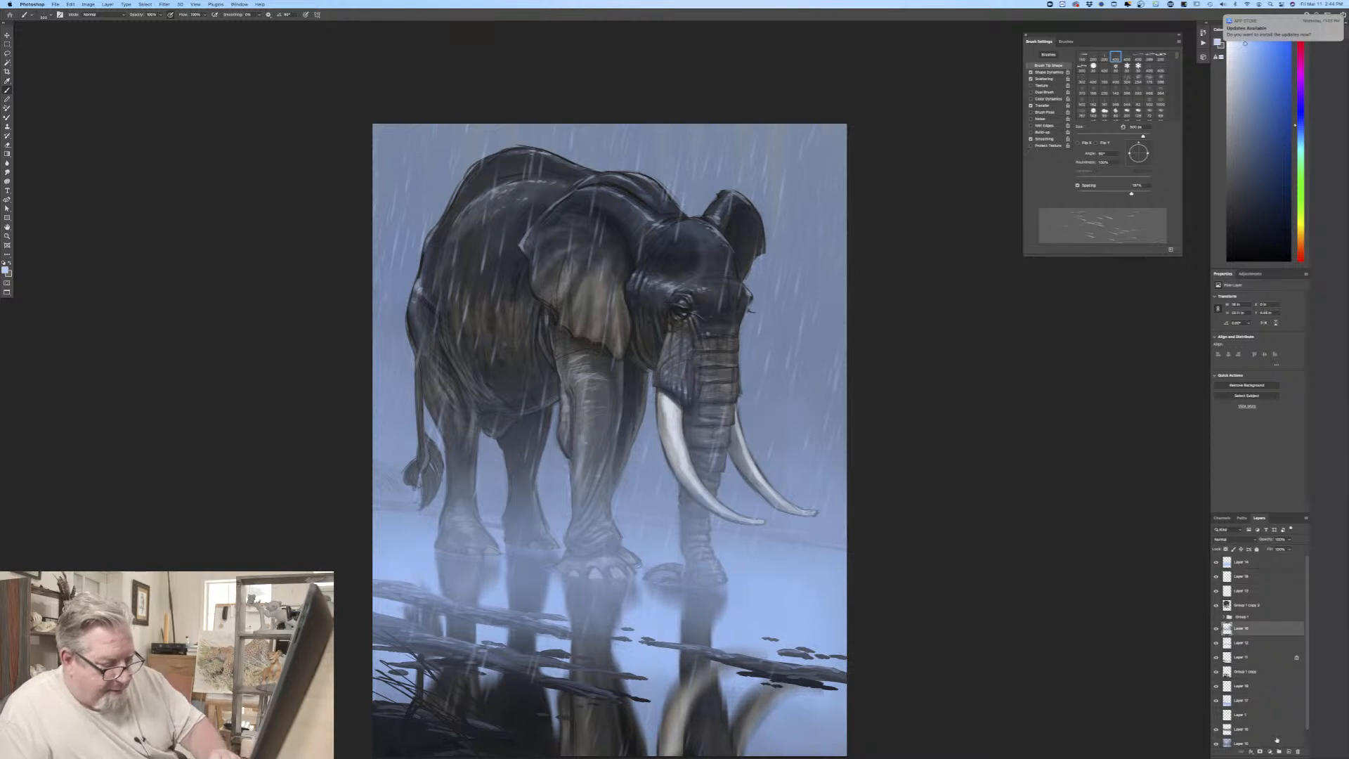
{"action": "left_click", "coordinate": [1288, 751]}
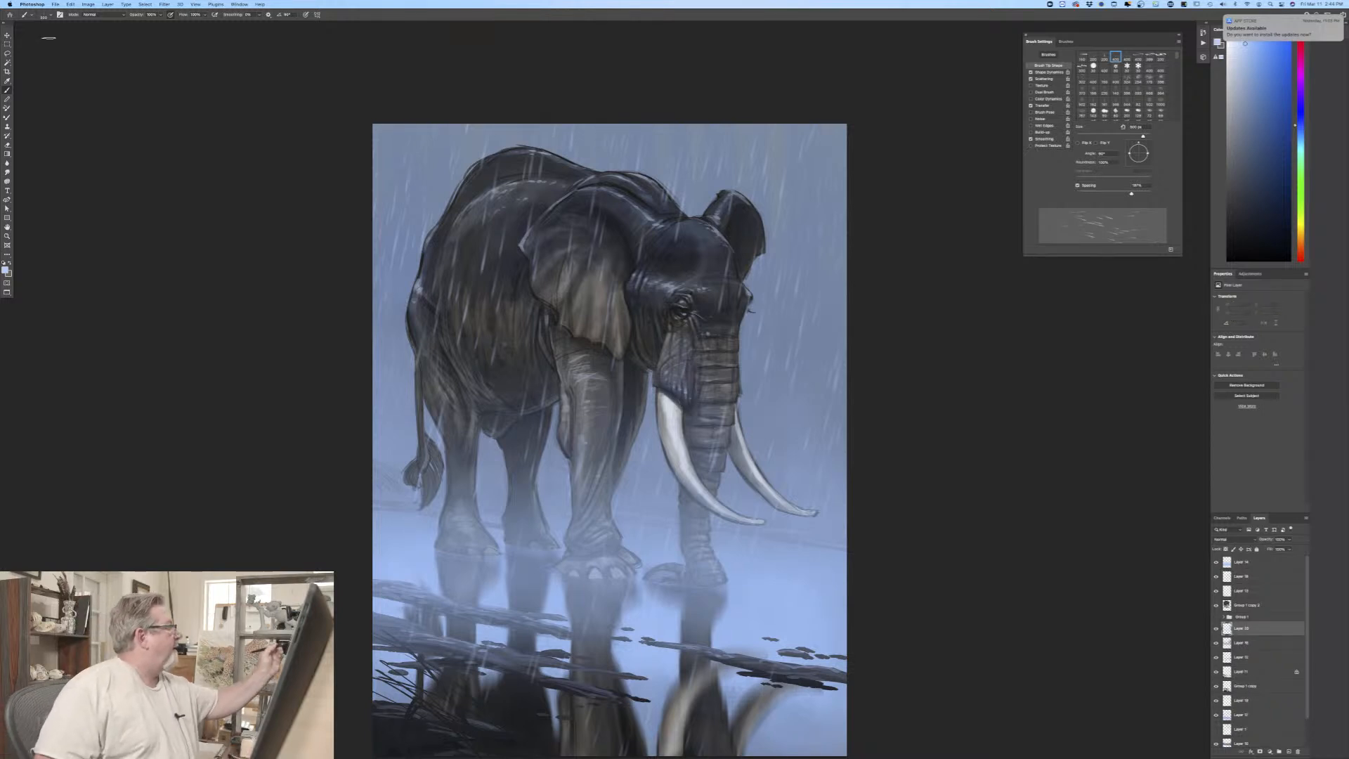
{"action": "left_click", "coordinate": [28, 14]}
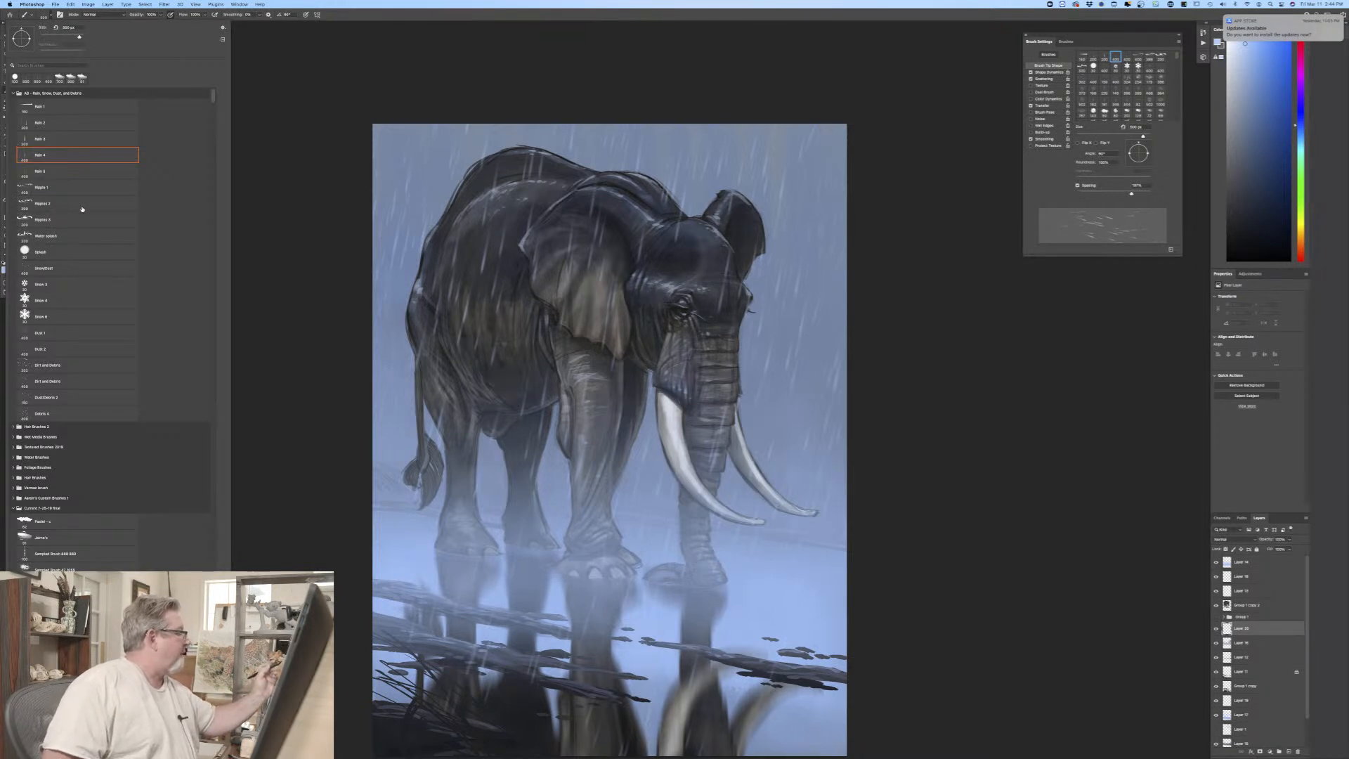
{"action": "left_click", "coordinate": [52, 188]}
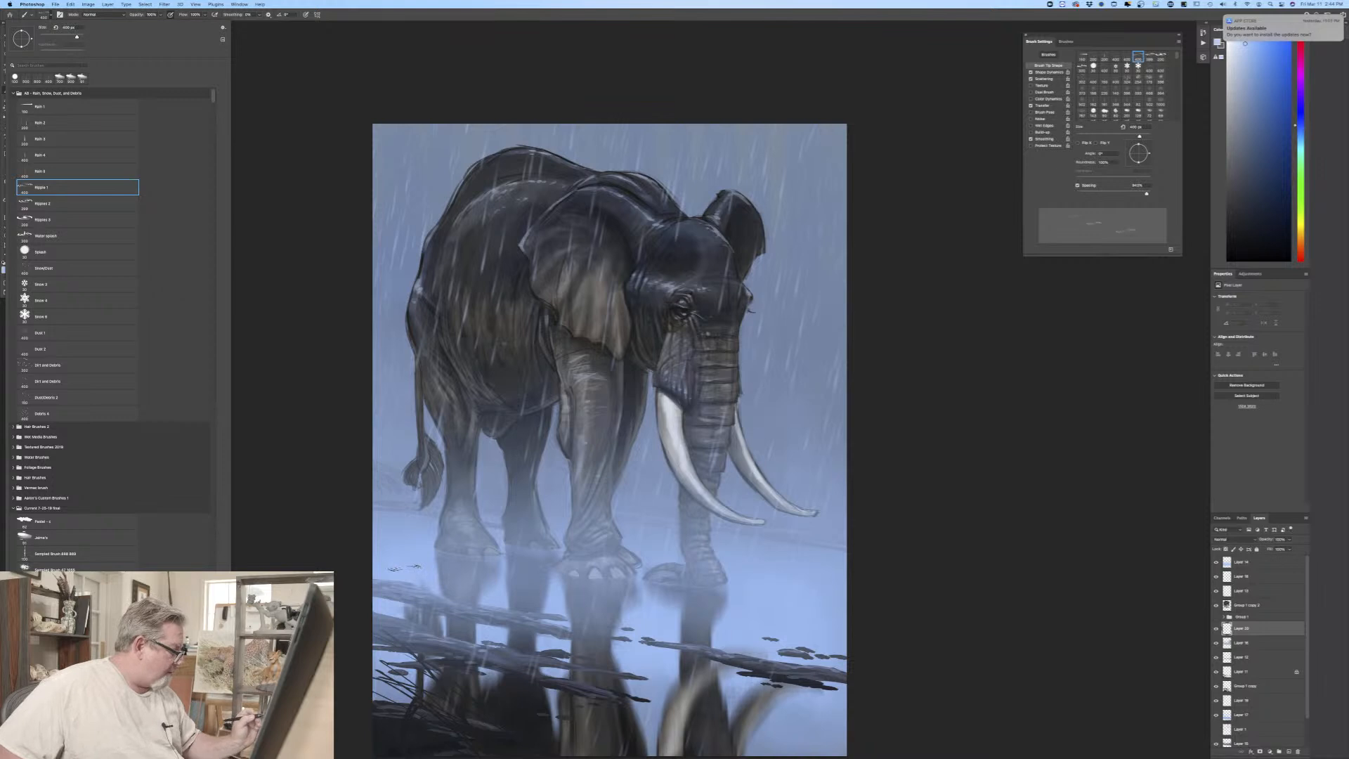
{"action": "left_click", "coordinate": [482, 580]}
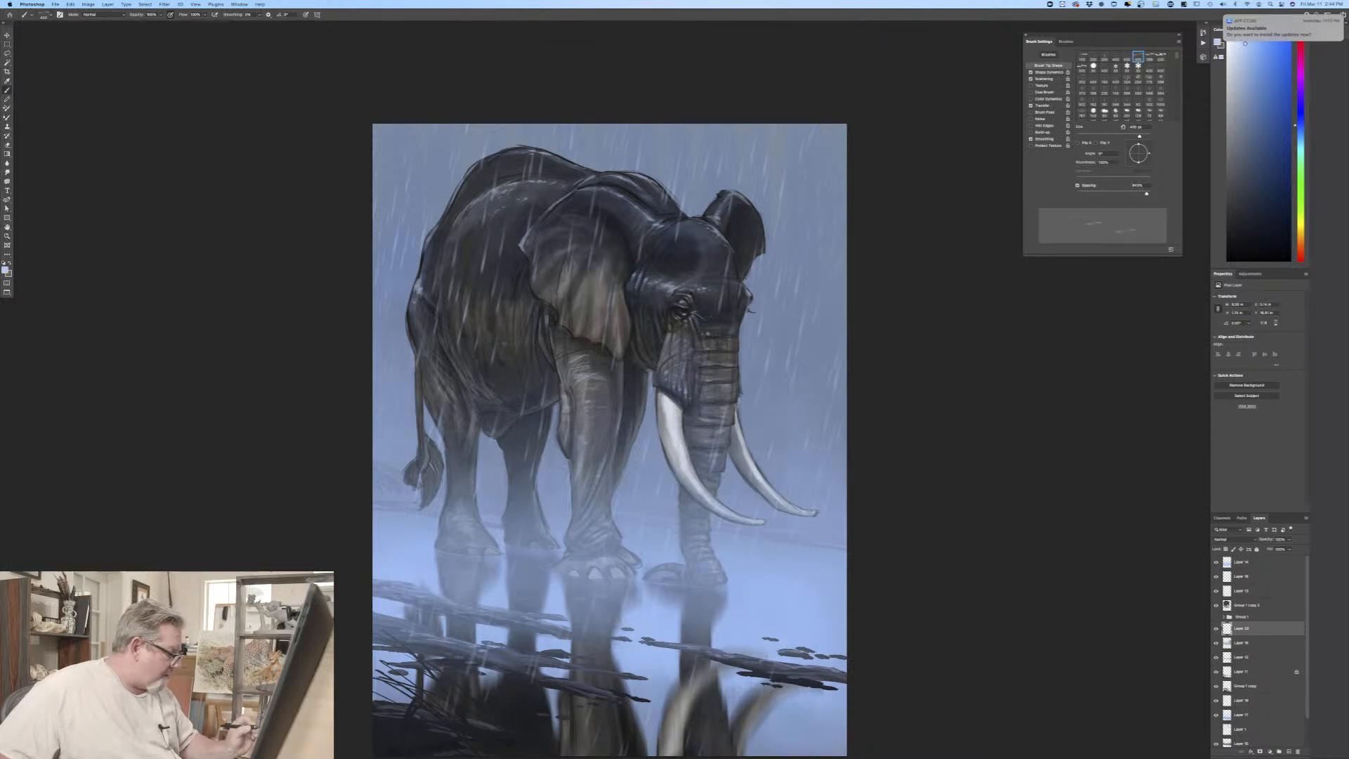
Step: Enlarge the Ripple brush and stamp raindrop ripples on the water in front of the feet and across the leg and tusk reflections
{"action": "key", "text": "bracketleft"}
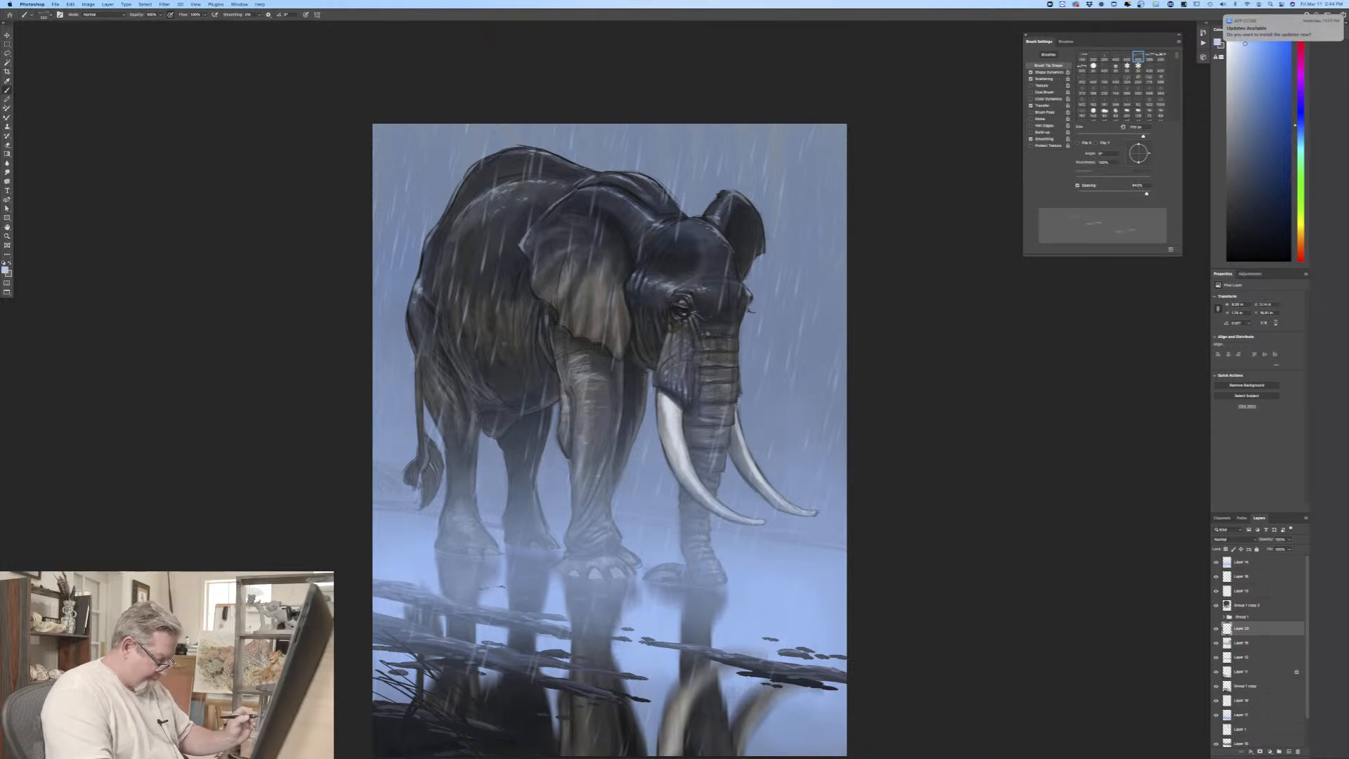
{"action": "key", "text": "super+plus"}
{"action": "left_click_drag", "start_coordinate": [222, 503], "coordinate": [100, 283]}
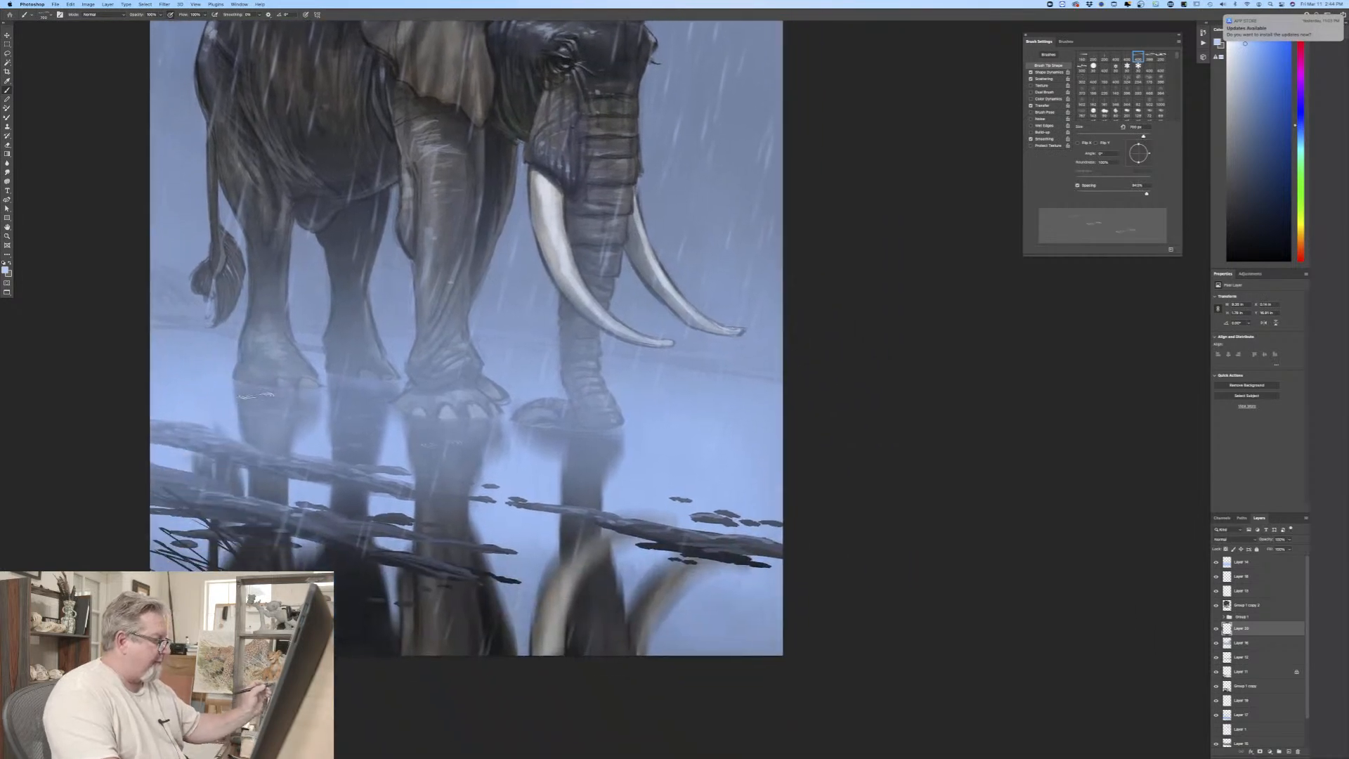
{"action": "key", "text": "bracketright"}
{"action": "key", "text": "bracketright"}
{"action": "key", "text": "bracketright"}
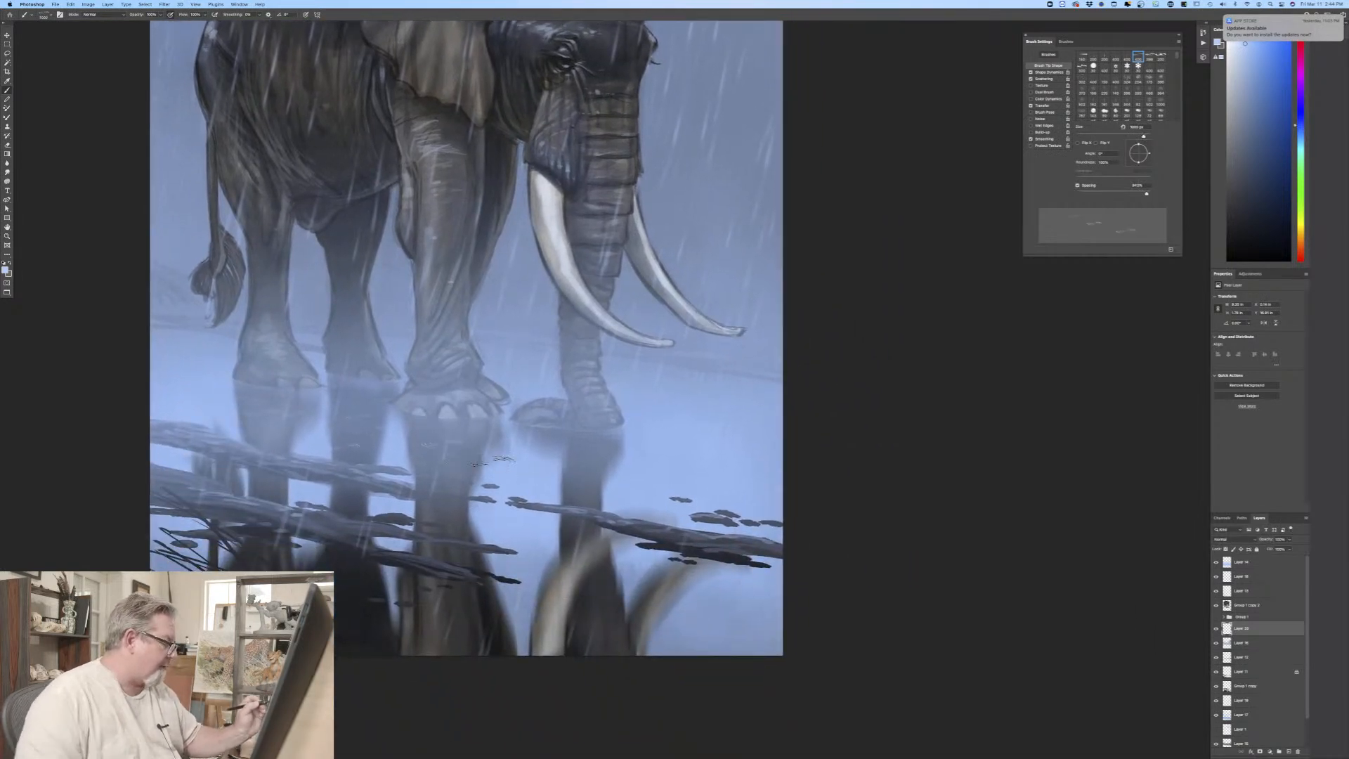
{"action": "left_click", "coordinate": [457, 463]}
{"action": "left_click", "coordinate": [496, 468]}
{"action": "left_click", "coordinate": [674, 517]}
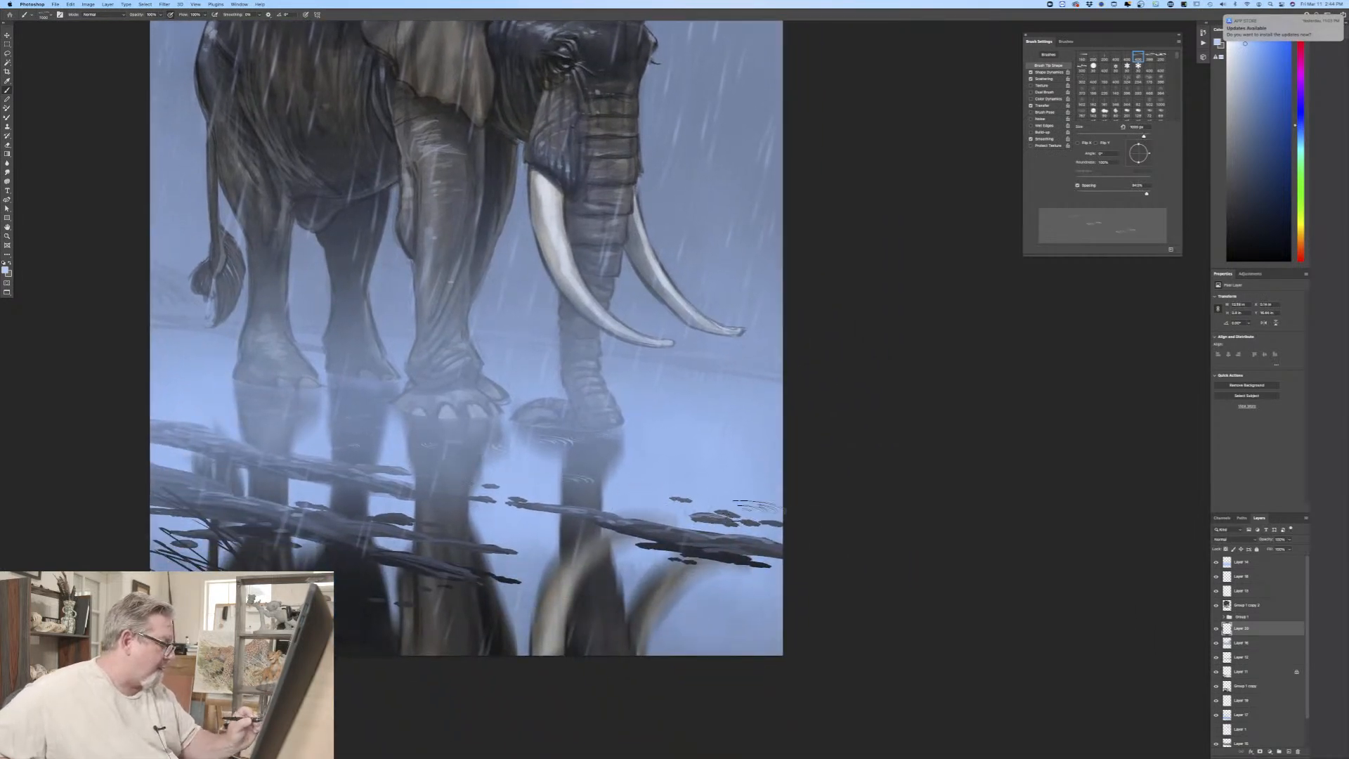
{"action": "left_click", "coordinate": [674, 566]}
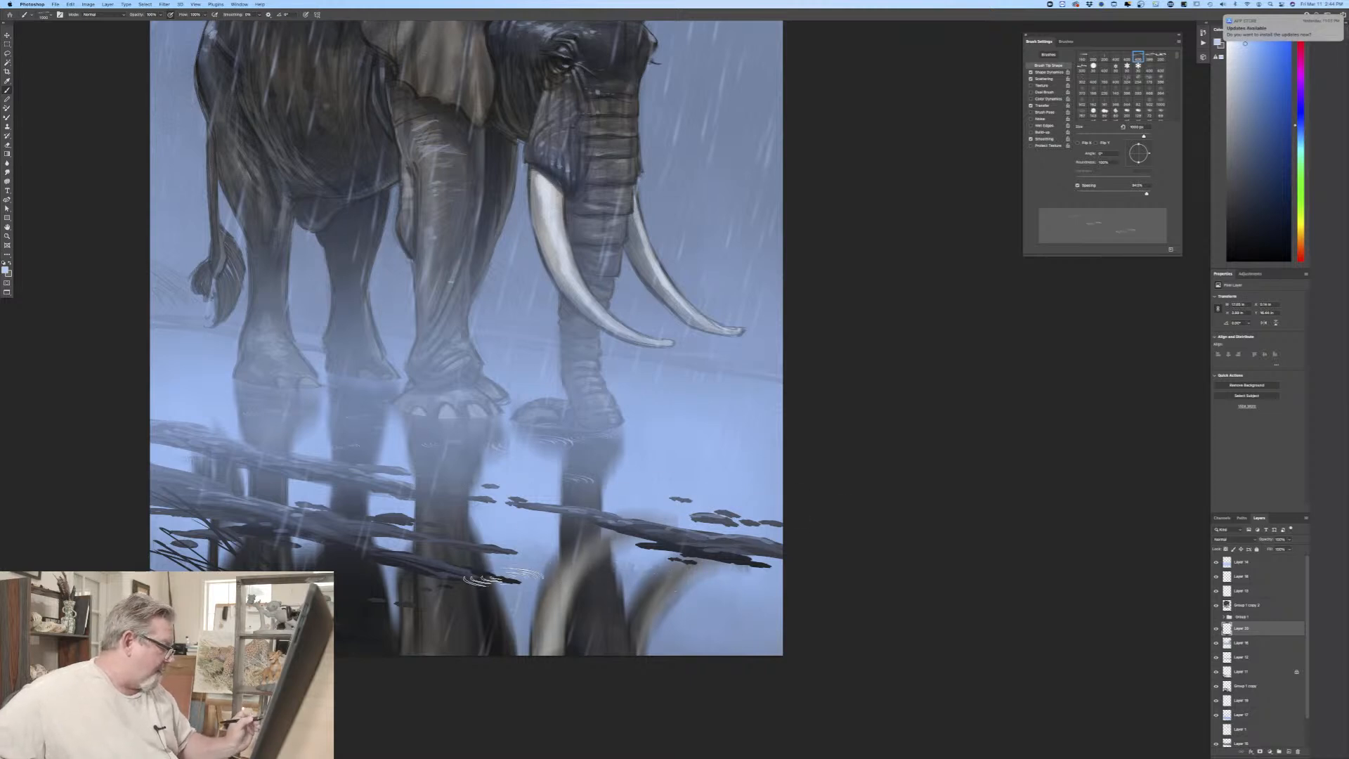
{"action": "left_click", "coordinate": [512, 580]}
{"action": "left_click", "coordinate": [764, 619]}
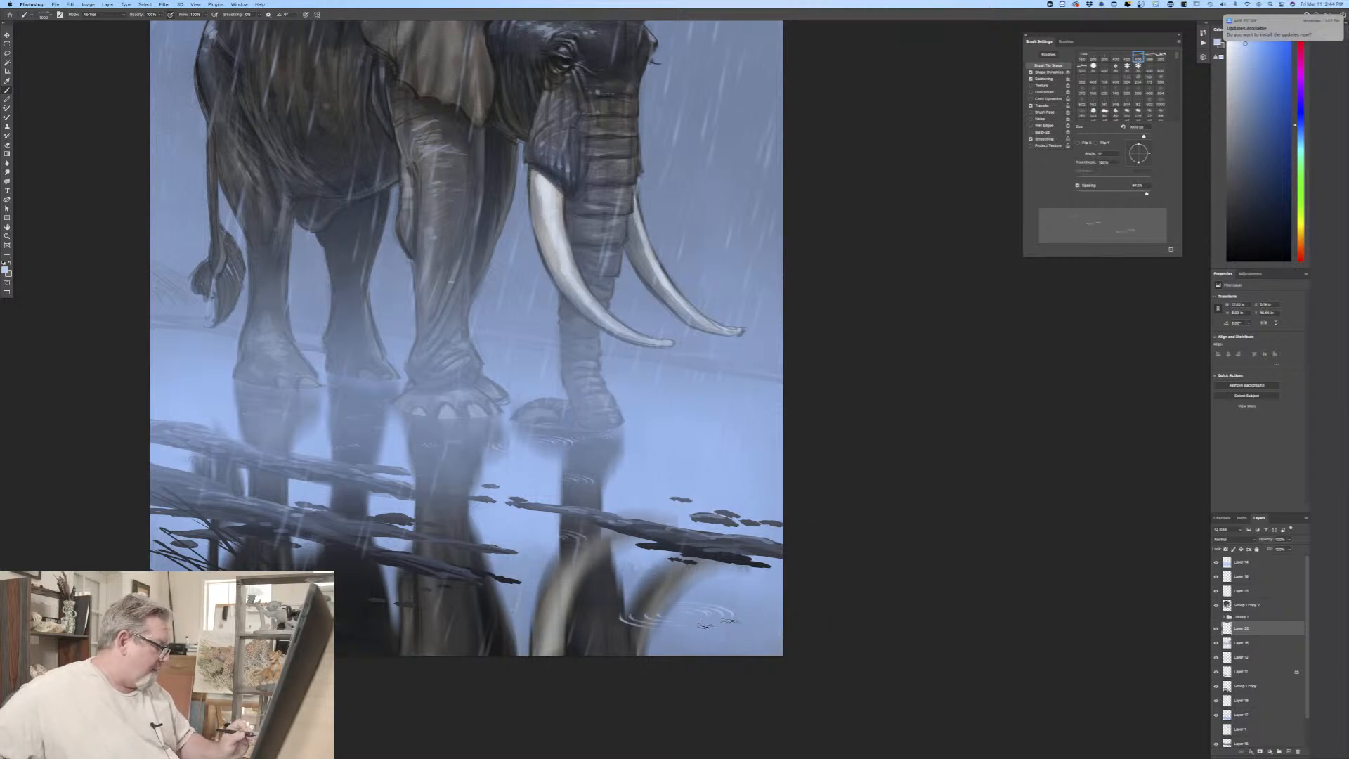
Step: Stamp more ripples over the dark foreground water, beside the fallen branches and out along the painting's edges
{"action": "left_click", "coordinate": [370, 604]}
{"action": "left_click", "coordinate": [517, 628]}
{"action": "left_click", "coordinate": [236, 565]}
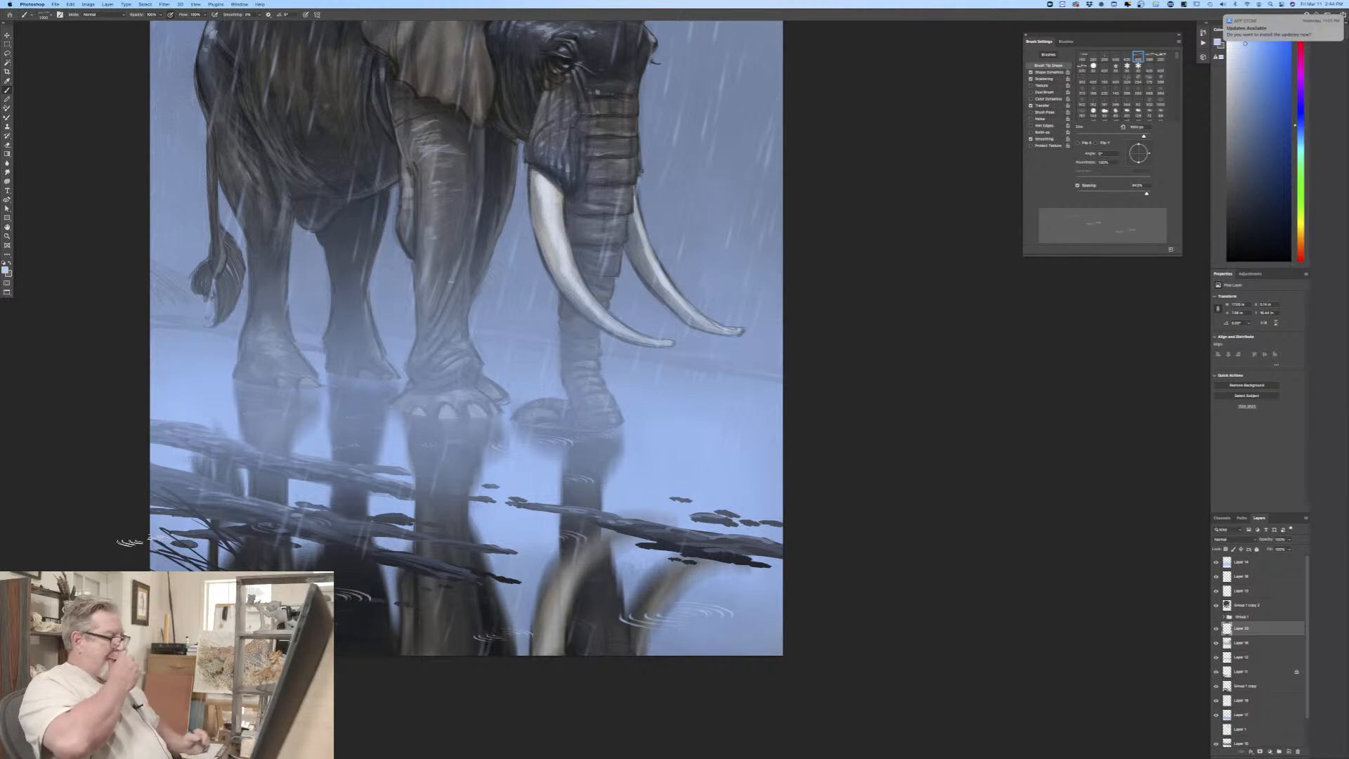
{"action": "left_click", "coordinate": [420, 447]}
{"action": "left_click", "coordinate": [172, 356]}
{"action": "left_click", "coordinate": [773, 467]}
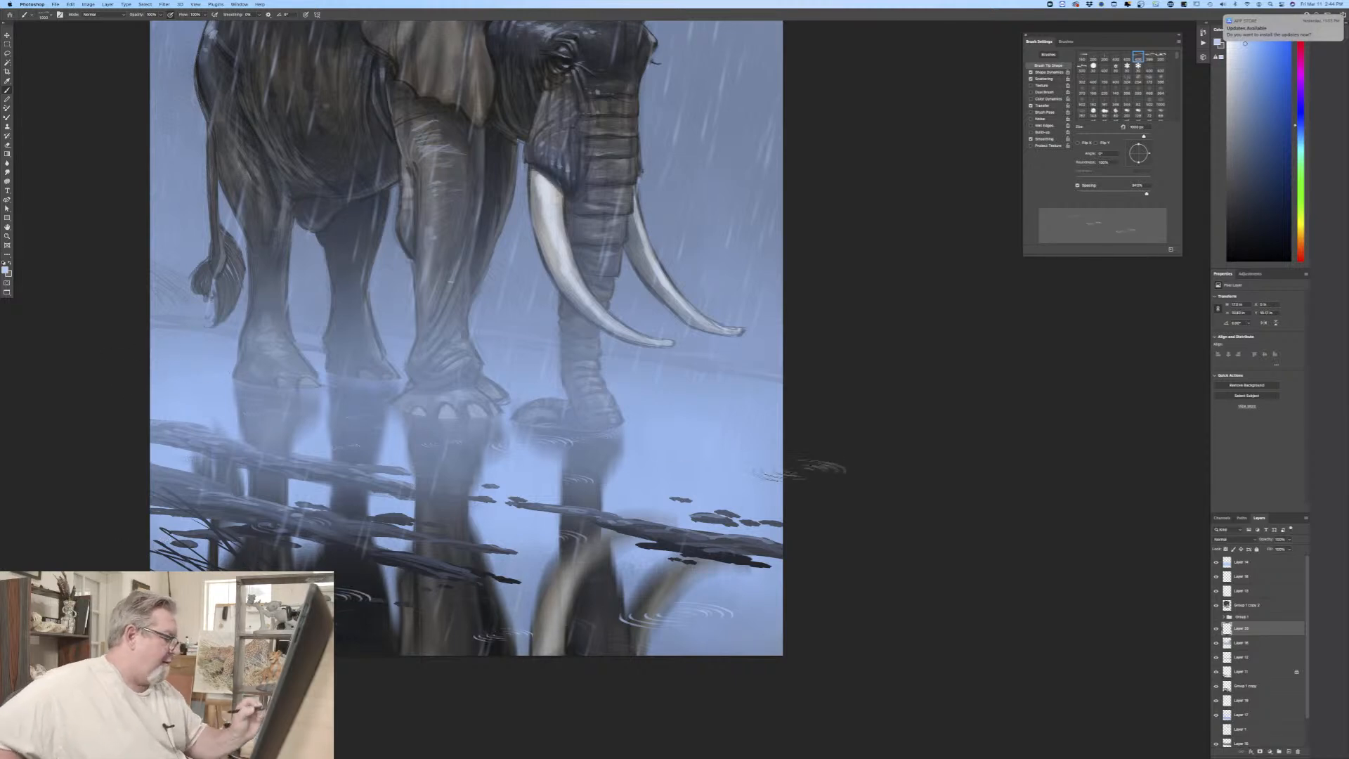
{"action": "left_click", "coordinate": [811, 442]}
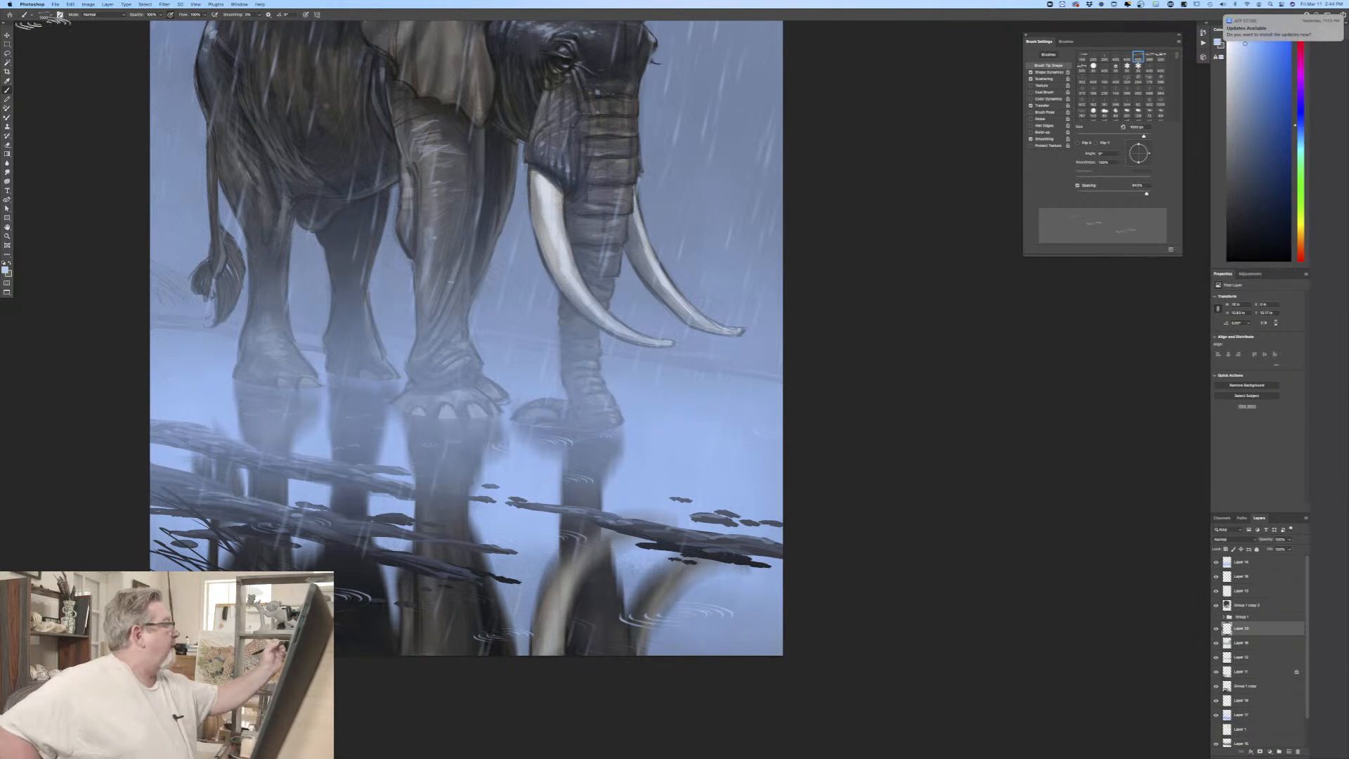
Step: Choose the Water splash brush, enlarge it and stamp small splashes inside the ripples on the foreground water
{"action": "right_click", "coordinate": [53, 30]}
{"action": "left_click", "coordinate": [40, 239]}
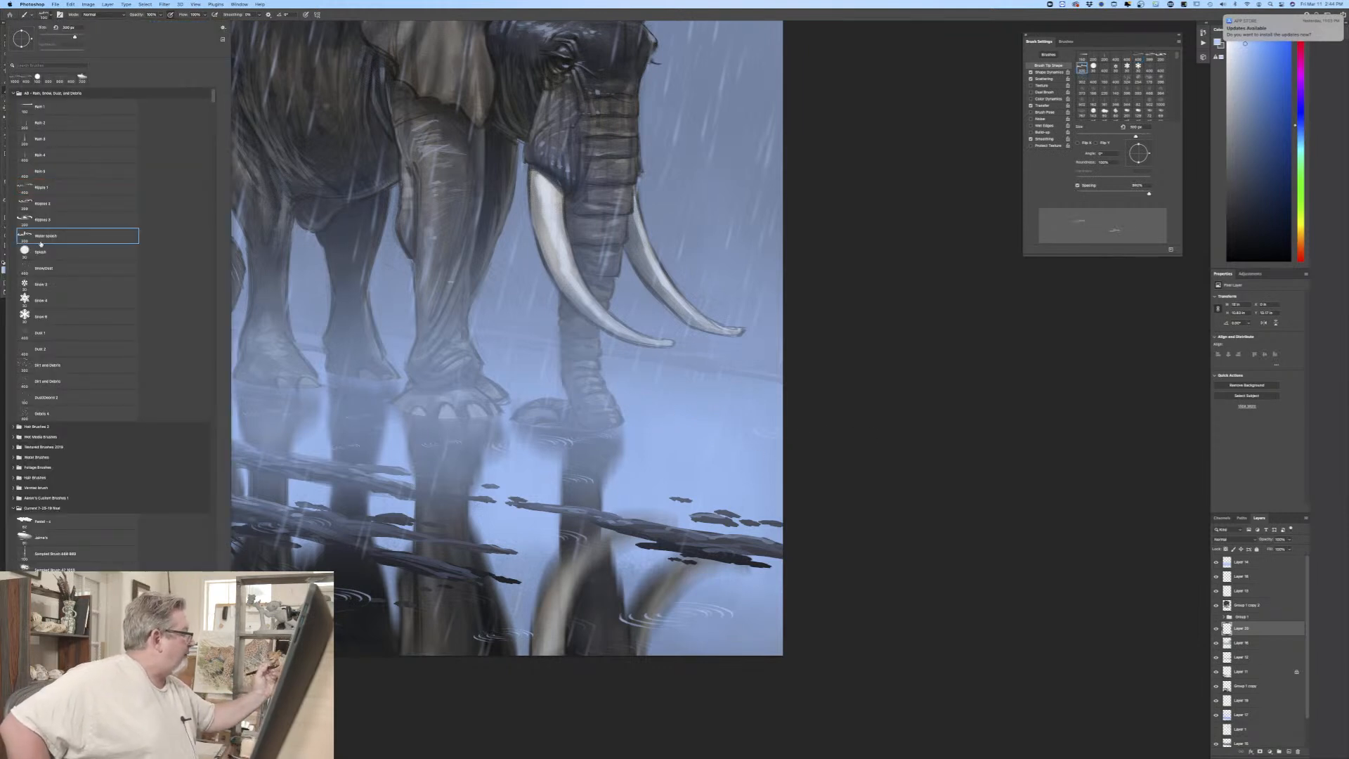
{"action": "left_click", "coordinate": [450, 605]}
{"action": "key", "text": "]"}
{"action": "left_click", "coordinate": [431, 605]}
{"action": "left_click", "coordinate": [355, 604]}
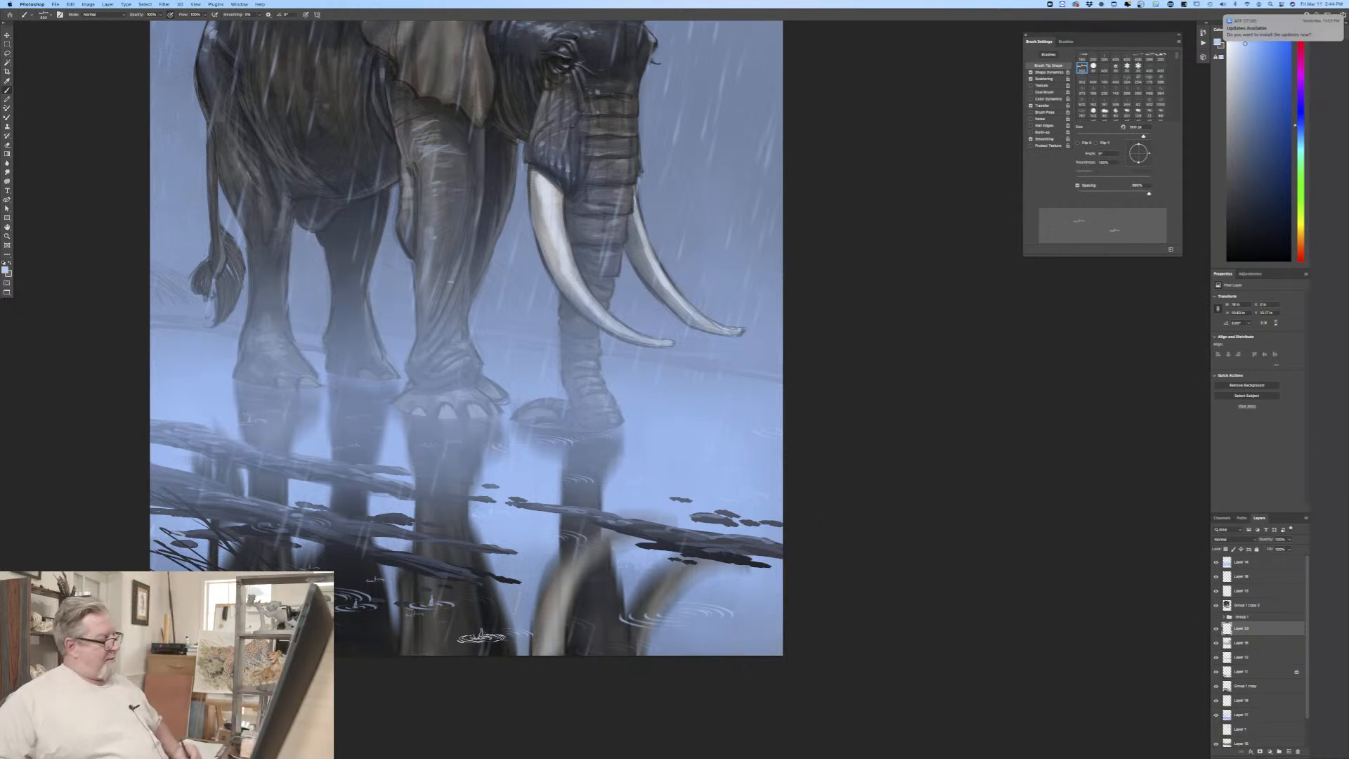
{"action": "left_click", "coordinate": [441, 524]}
{"action": "left_click", "coordinate": [741, 594]}
{"action": "left_click", "coordinate": [657, 595]}
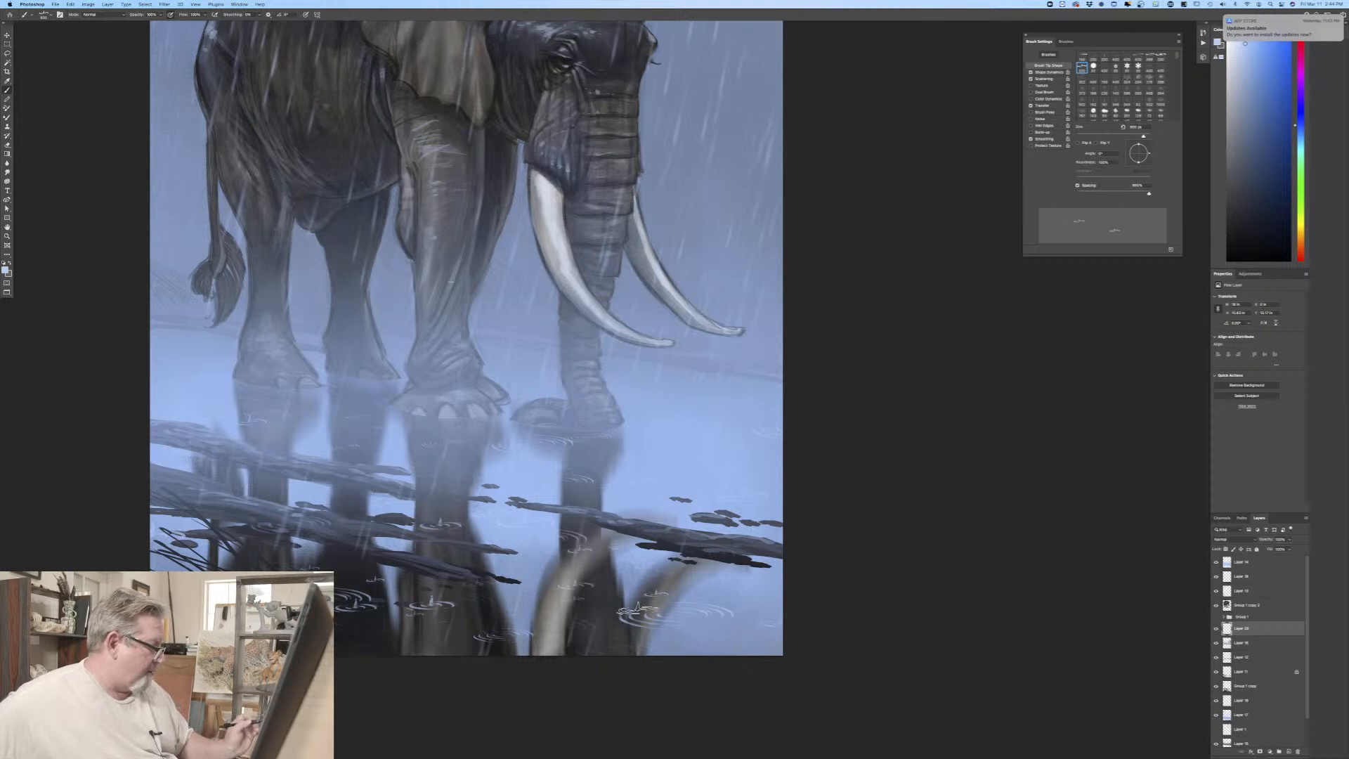
Step: Return to the Ripple 1 brush, enlarge it and fill the foreground water and reflections with additional ripples
{"action": "left_click", "coordinate": [44, 15]}
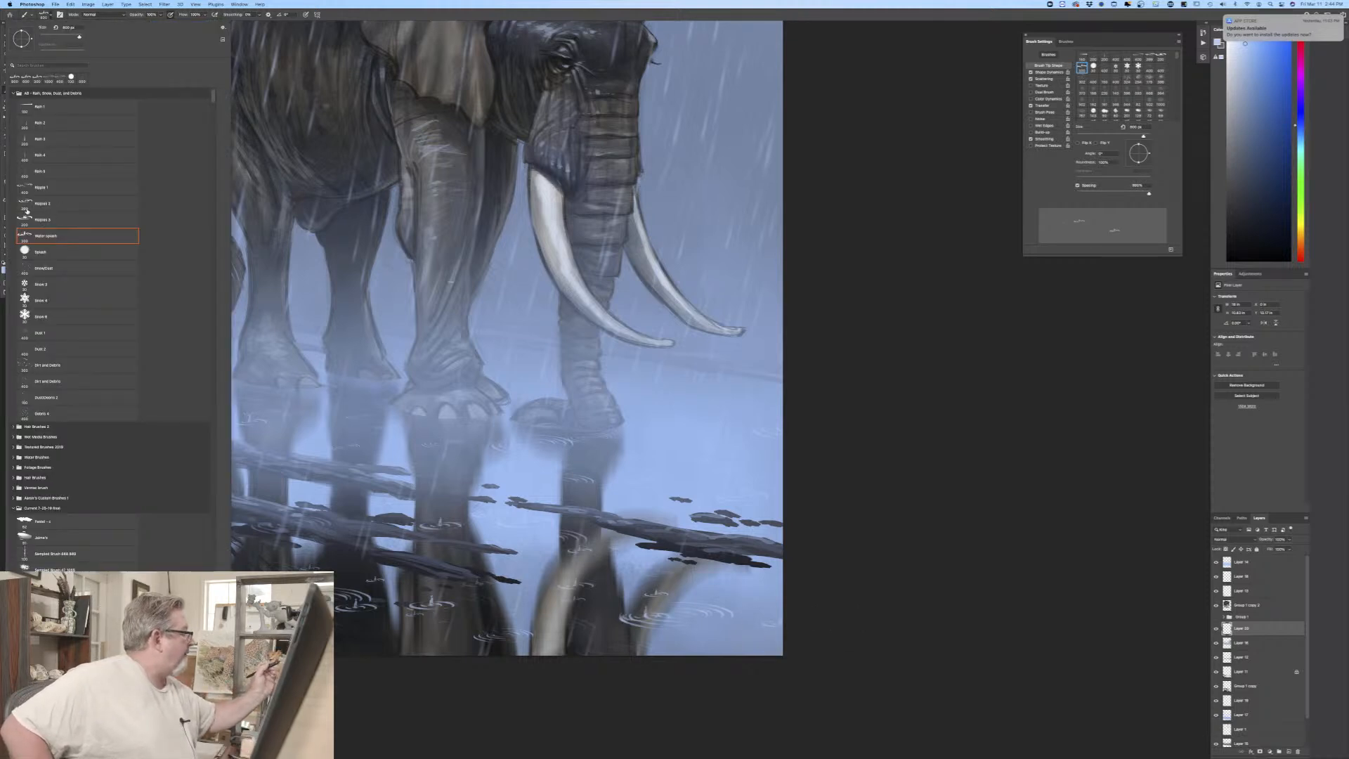
{"action": "left_click", "coordinate": [42, 187]}
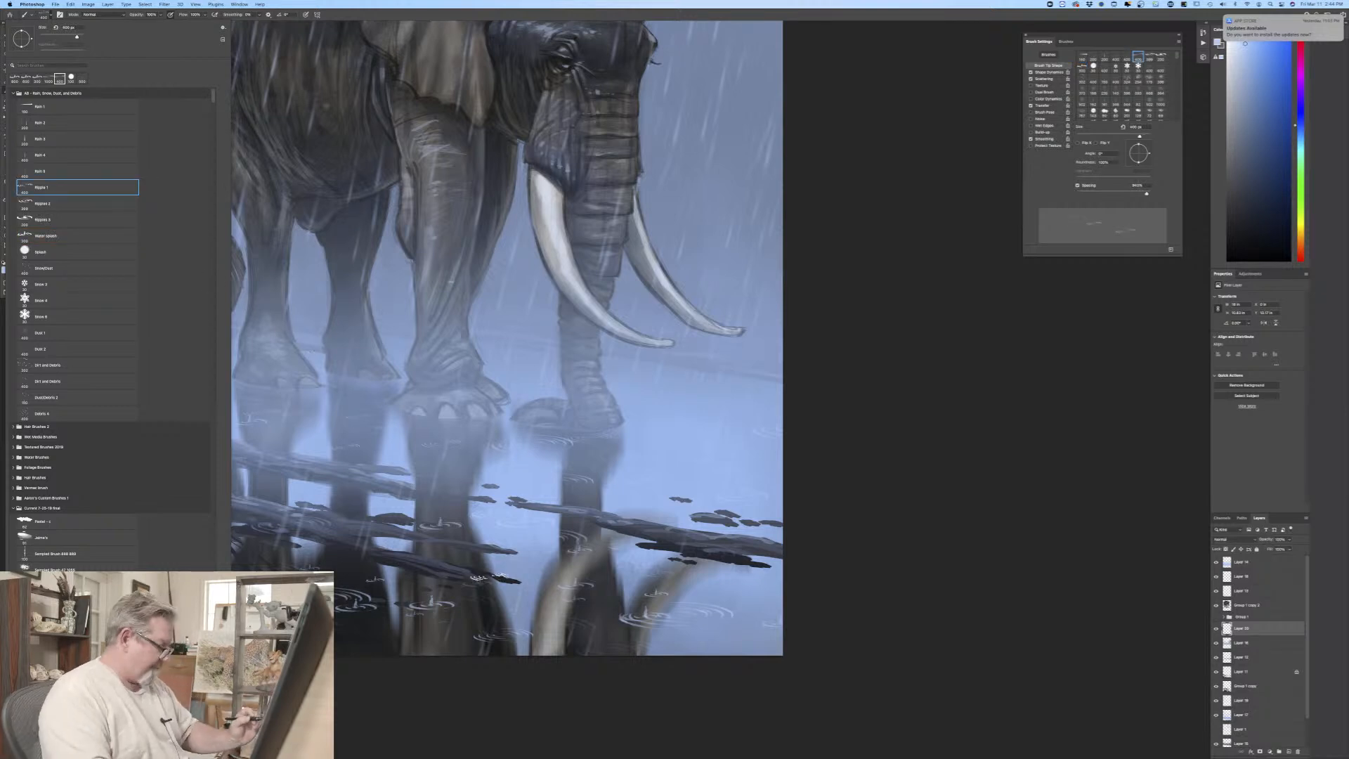
{"action": "left_click", "coordinate": [490, 579]}
{"action": "key", "text": "bracketright"}
{"action": "key", "text": "bracketright"}
{"action": "key", "text": "bracketright"}
{"action": "key", "text": "bracketright"}
{"action": "key", "text": "bracketright"}
{"action": "key", "text": "bracketright"}
{"action": "key", "text": "bracketright"}
{"action": "key", "text": "bracketright"}
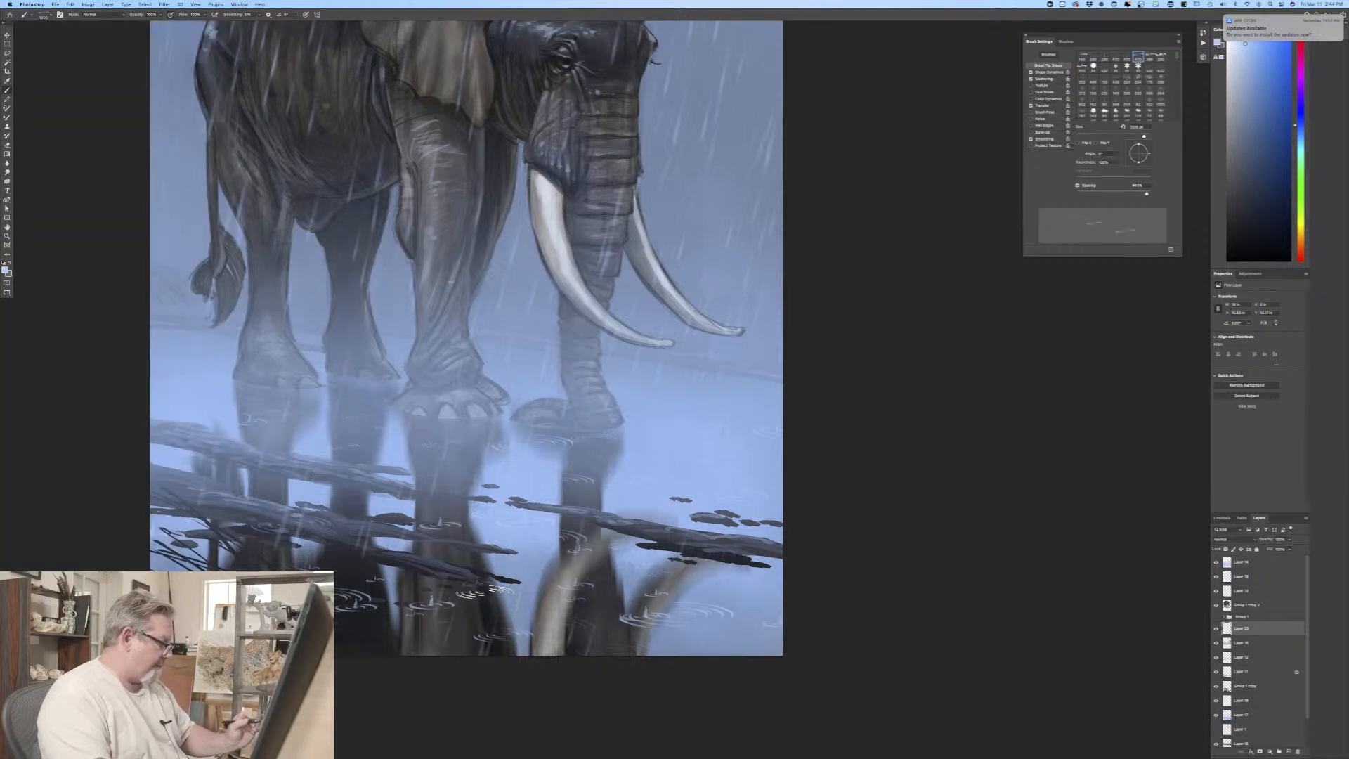
{"action": "left_click", "coordinate": [664, 541]}
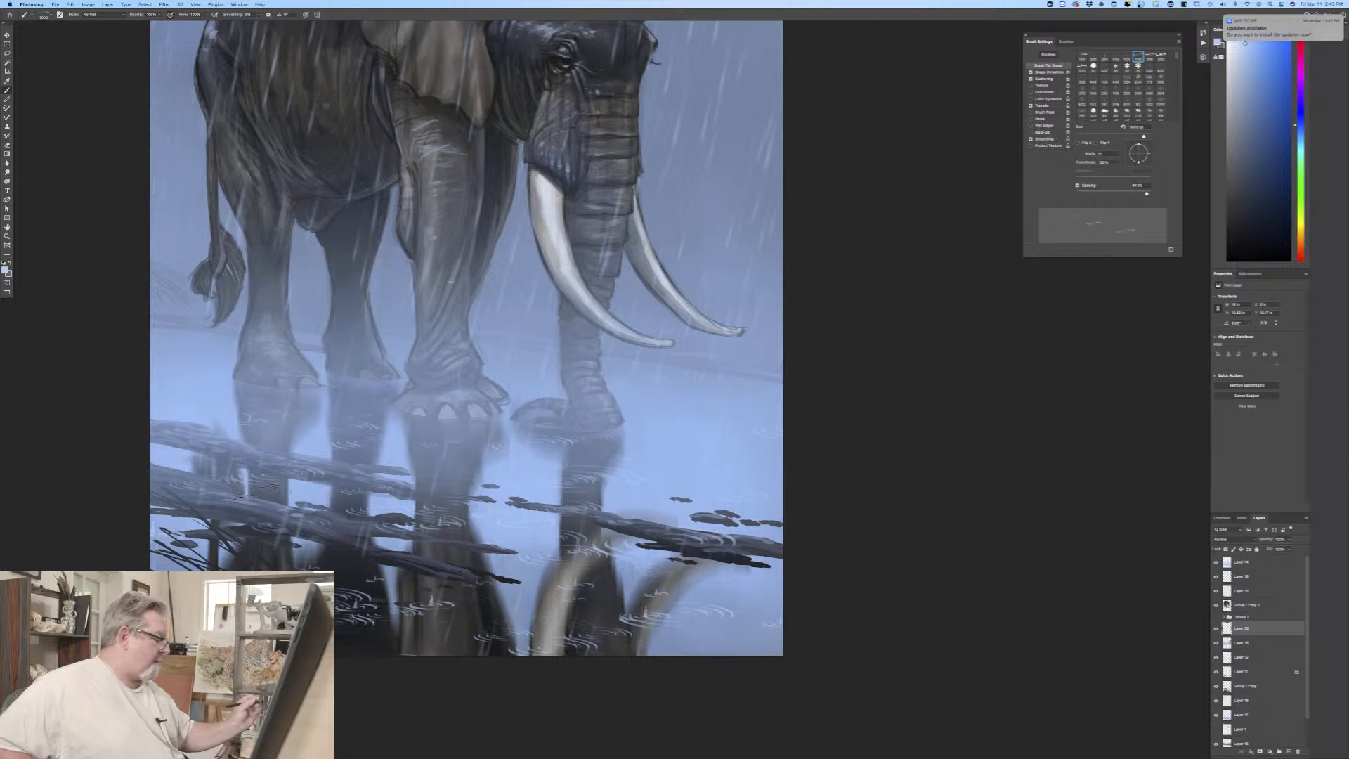
Step: Move the ripple layer down the stack to directly above the Group 1 copy layer and fit the whole painting in view
{"action": "left_click_drag", "start_coordinate": [1247, 628], "coordinate": [1253, 679]}
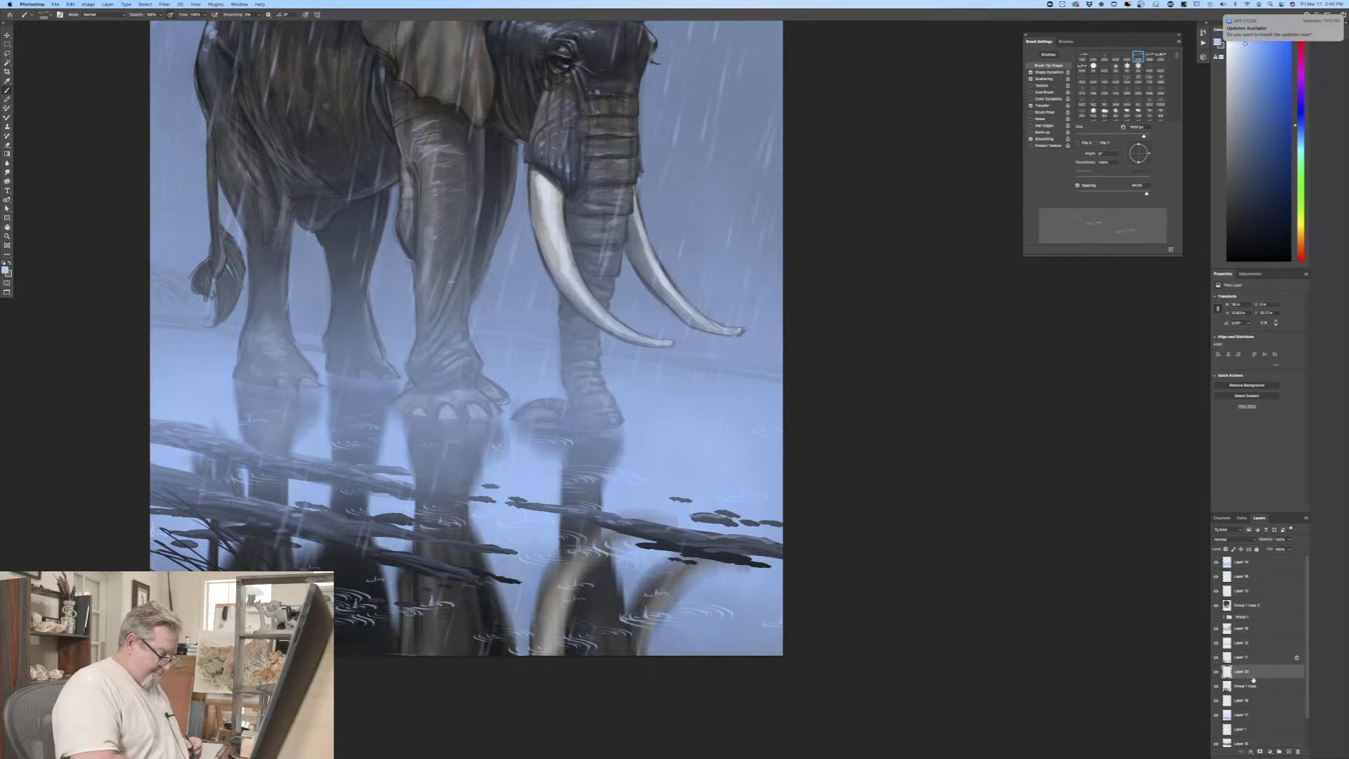
{"action": "key", "text": "super+0"}
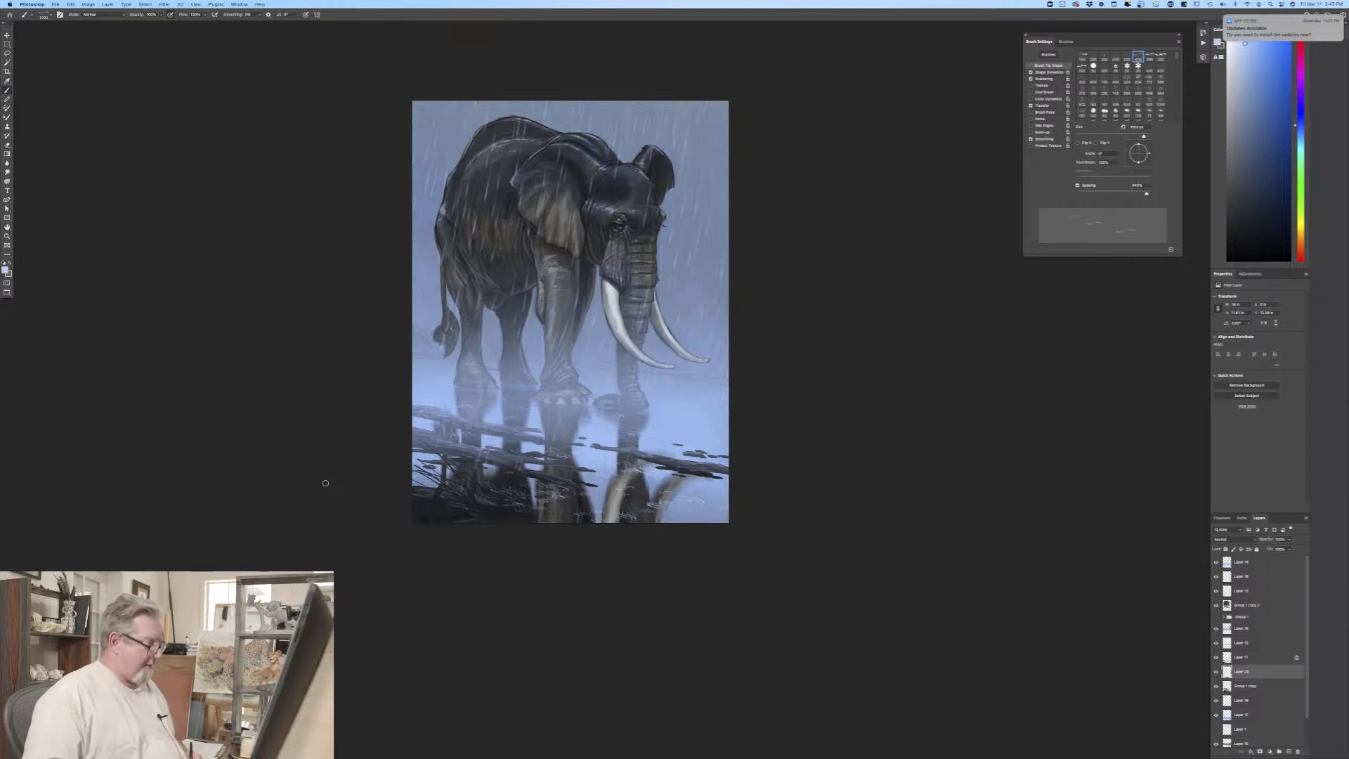
{"action": "key", "text": "super+0"}
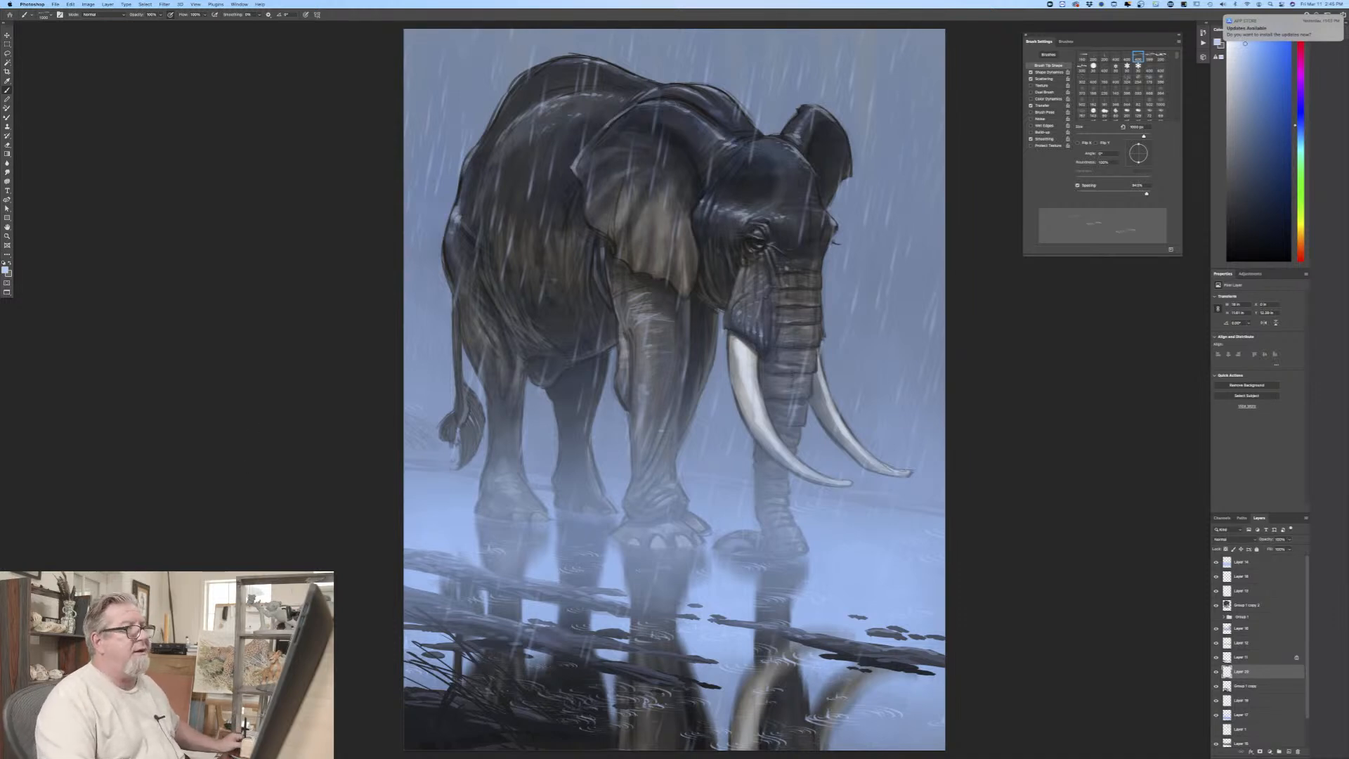
Step: Put away the brush settings, show the painting full screen and examine the rain, mist and water from back to feet
{"action": "left_click", "coordinate": [1026, 35]}
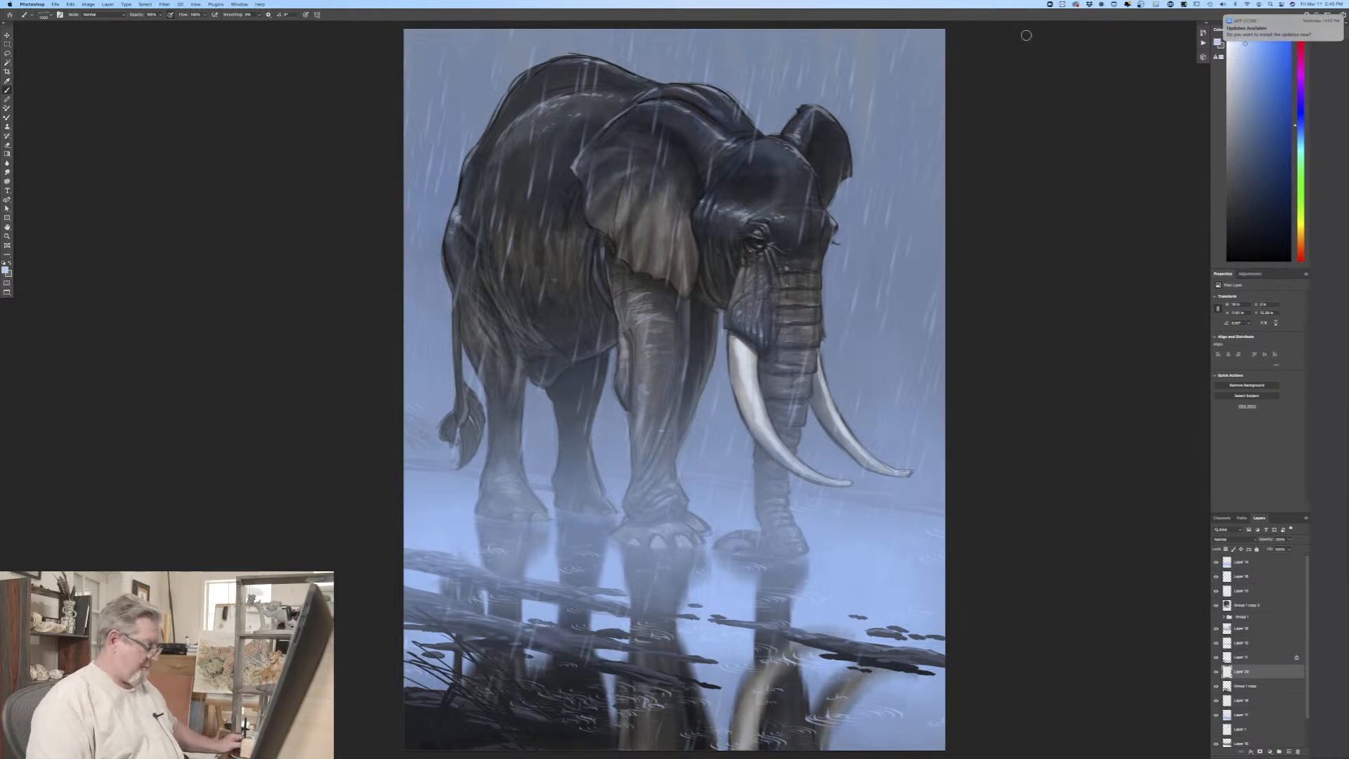
{"action": "key", "text": "f"}
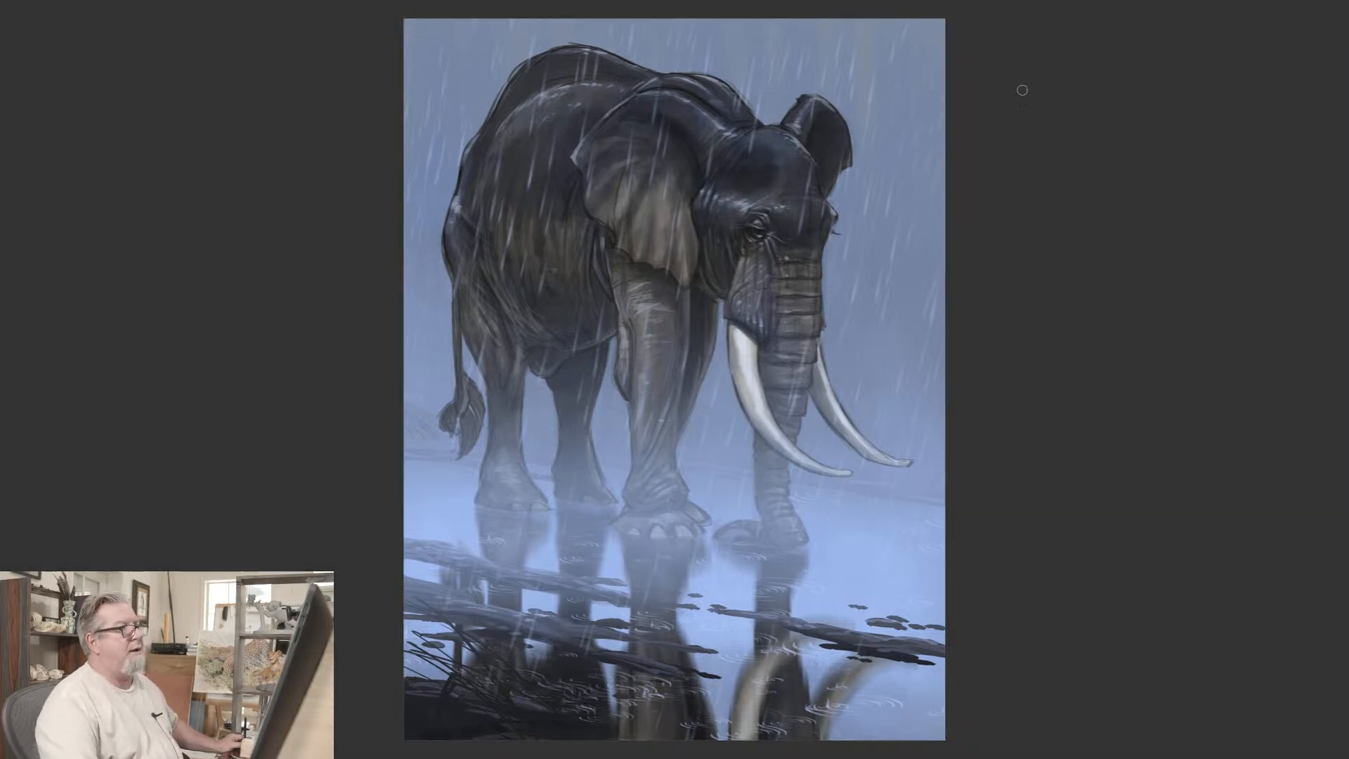
{"action": "key", "text": "ctrl+plus"}
{"action": "key", "text": "ctrl+plus"}
{"action": "key", "text": "ctrl+plus"}
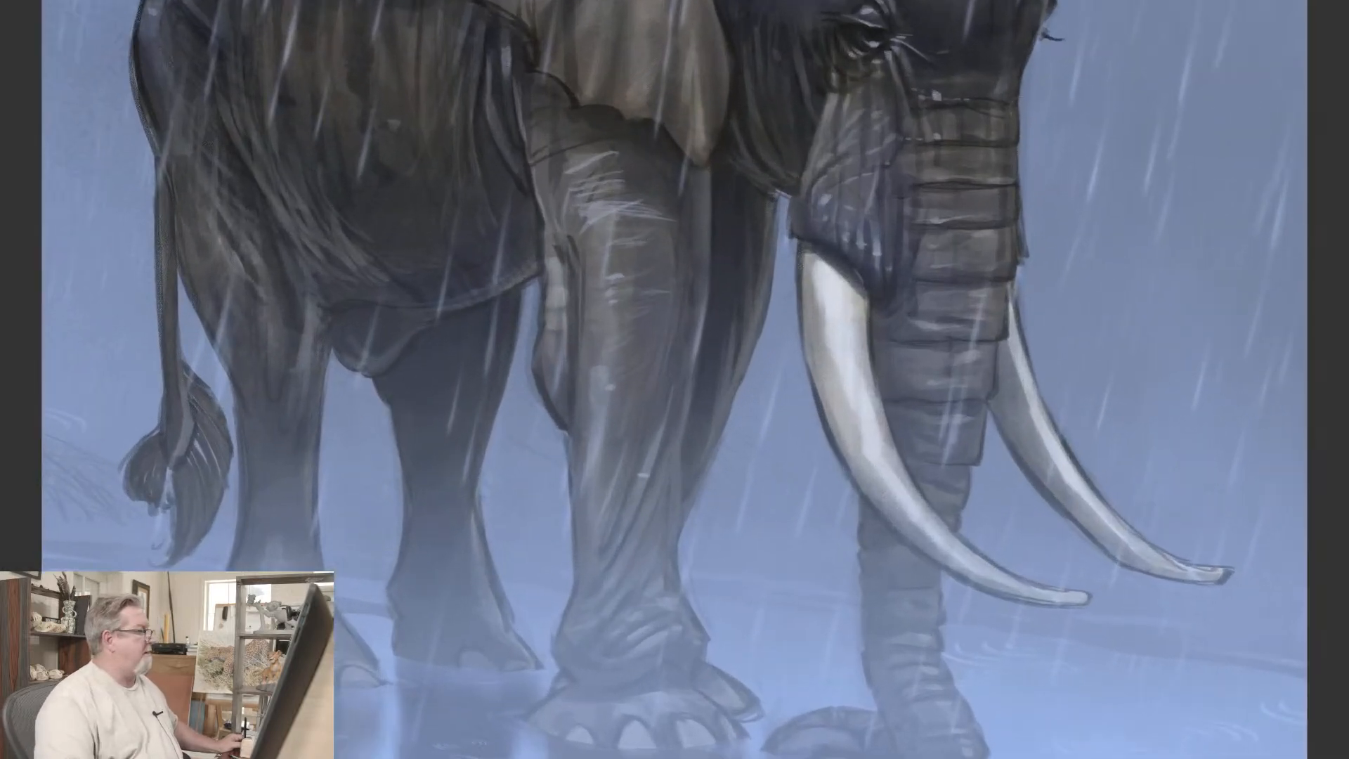
{"action": "mouse_move", "coordinate": [968, 87]}
{"action": "left_mouse_down"}
{"action": "mouse_move", "coordinate": [967, 198]}
{"action": "mouse_move", "coordinate": [937, 295]}
{"action": "mouse_move", "coordinate": [938, 393]}
{"action": "mouse_move", "coordinate": [966, 145]}
{"action": "mouse_move", "coordinate": [940, 219]}
{"action": "mouse_move", "coordinate": [956, 226]}
{"action": "left_mouse_up"}
{"action": "scroll", "coordinate": [967, 86], "scroll_direction": "up", "scroll_amount": 1}
{"action": "scroll", "coordinate": [967, 86], "scroll_direction": "down", "scroll_amount": 5}
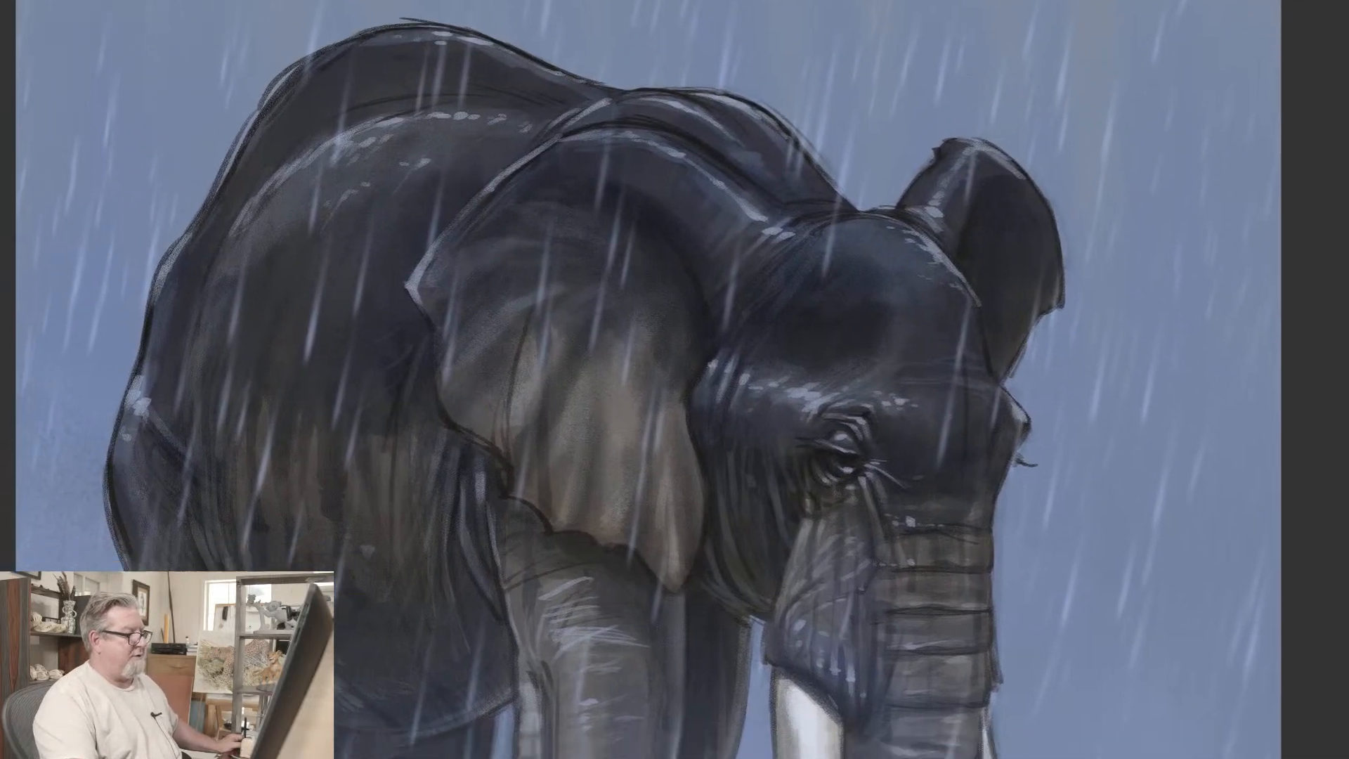
{"action": "scroll", "coordinate": [967, 86], "scroll_direction": "down", "scroll_amount": 4}
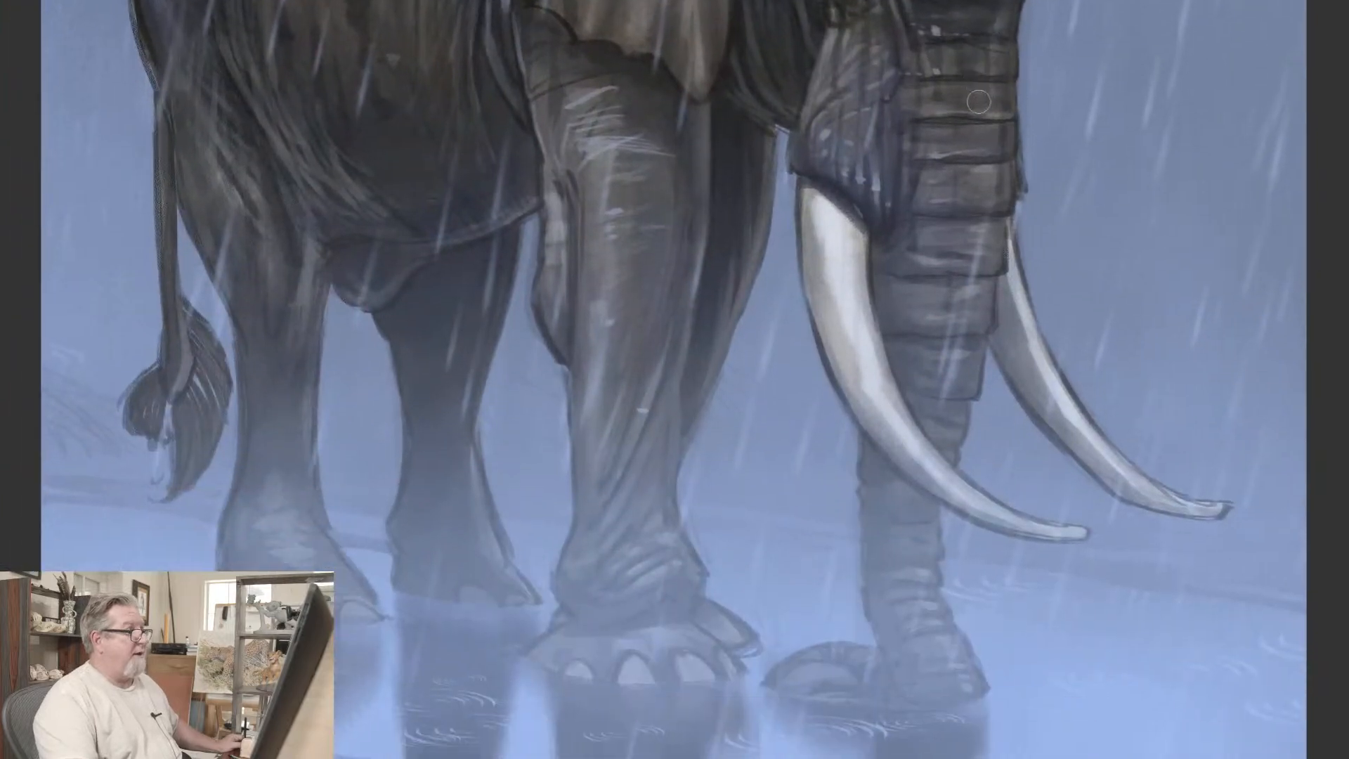
{"action": "key", "text": "ctrl+minus"}
{"action": "key", "text": "ctrl+minus"}
{"action": "key", "text": "ctrl+minus"}
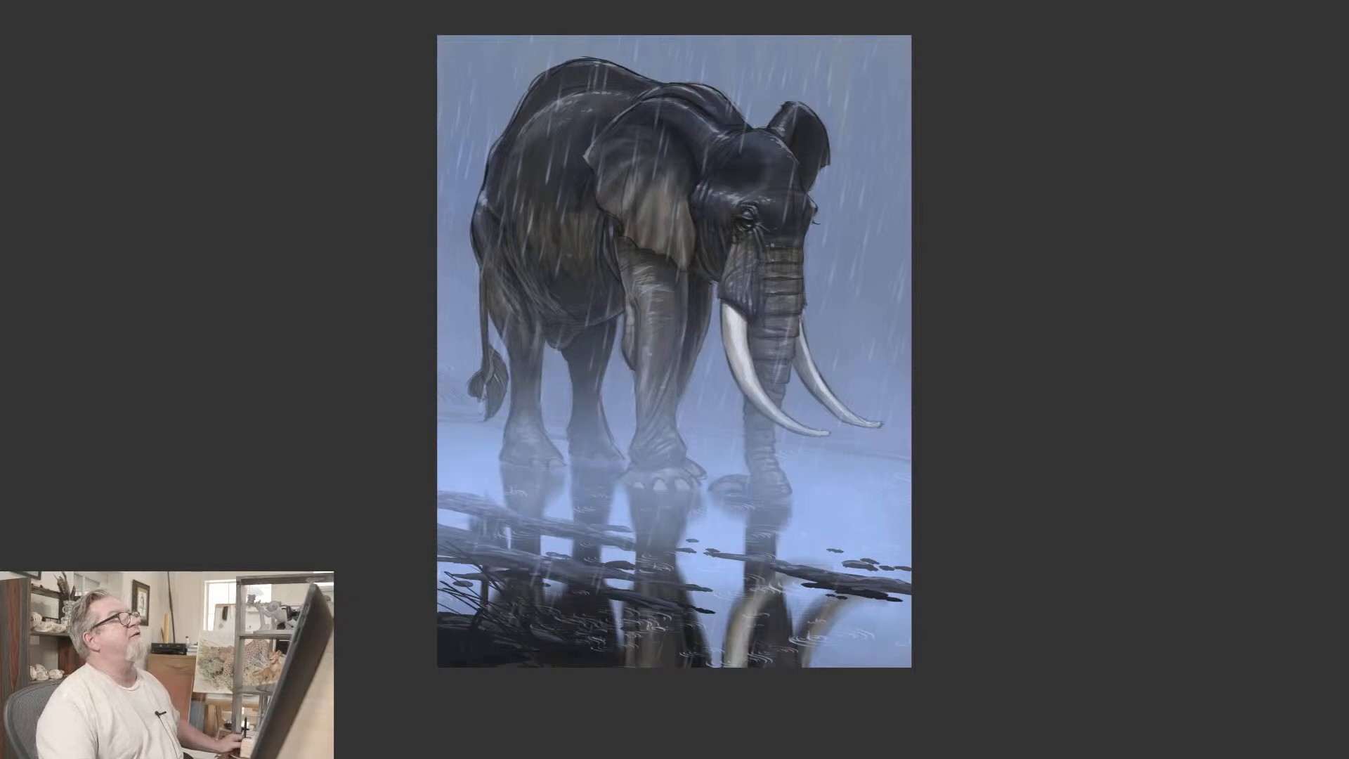
Step: Bring the Photos window with the elephant reference over the painting, compare the two, and move the window away
{"action": "left_click_drag", "start_coordinate": [913, 0], "coordinate": [1192, 183]}
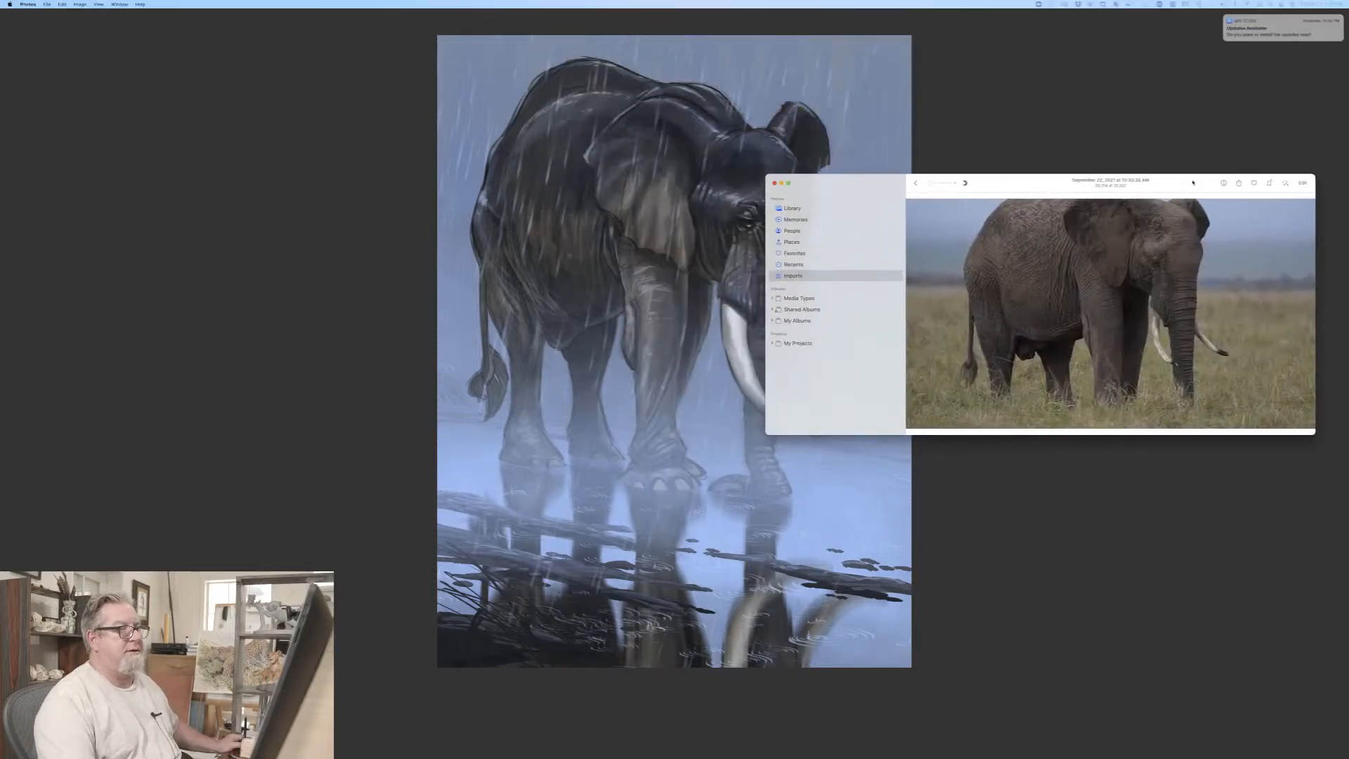
{"action": "mouse_move", "coordinate": [1111, 241]}
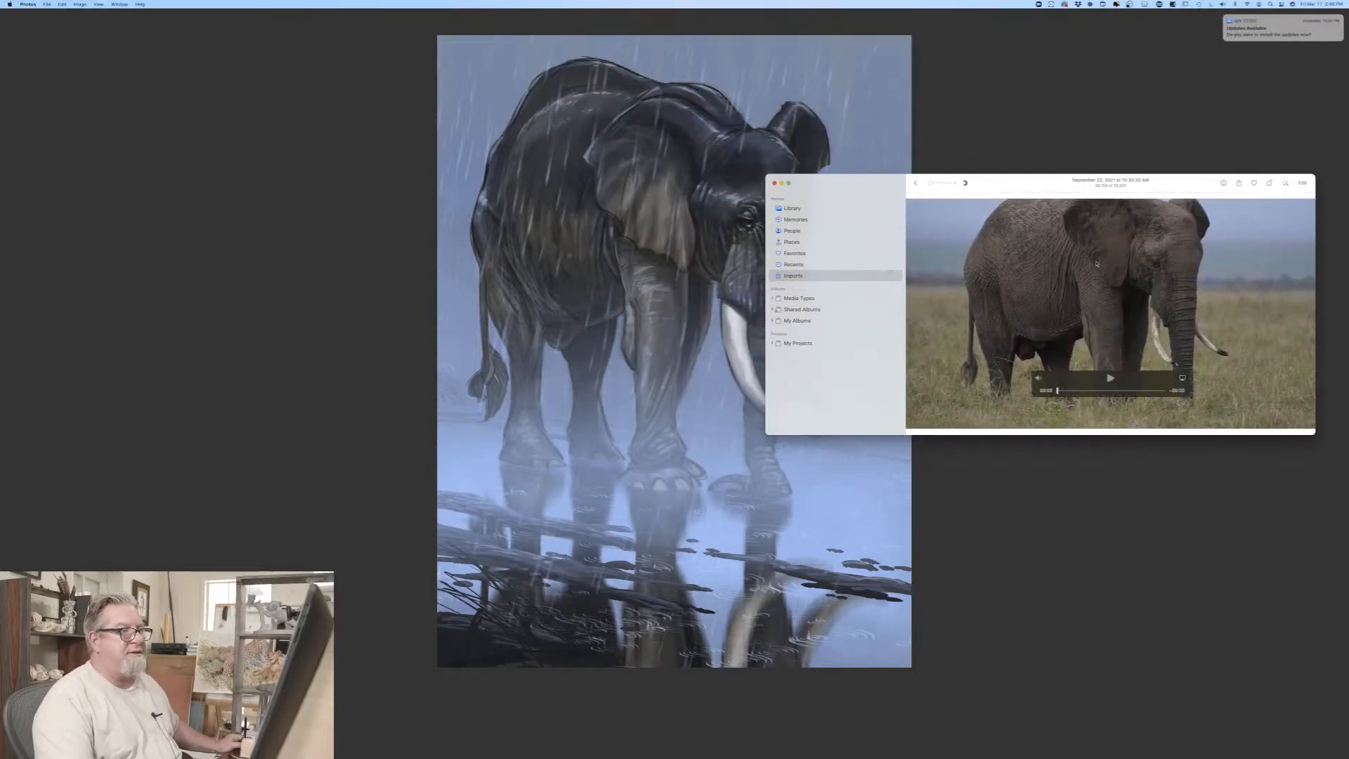
{"action": "left_click_drag", "start_coordinate": [1193, 183], "coordinate": [1073, 231]}
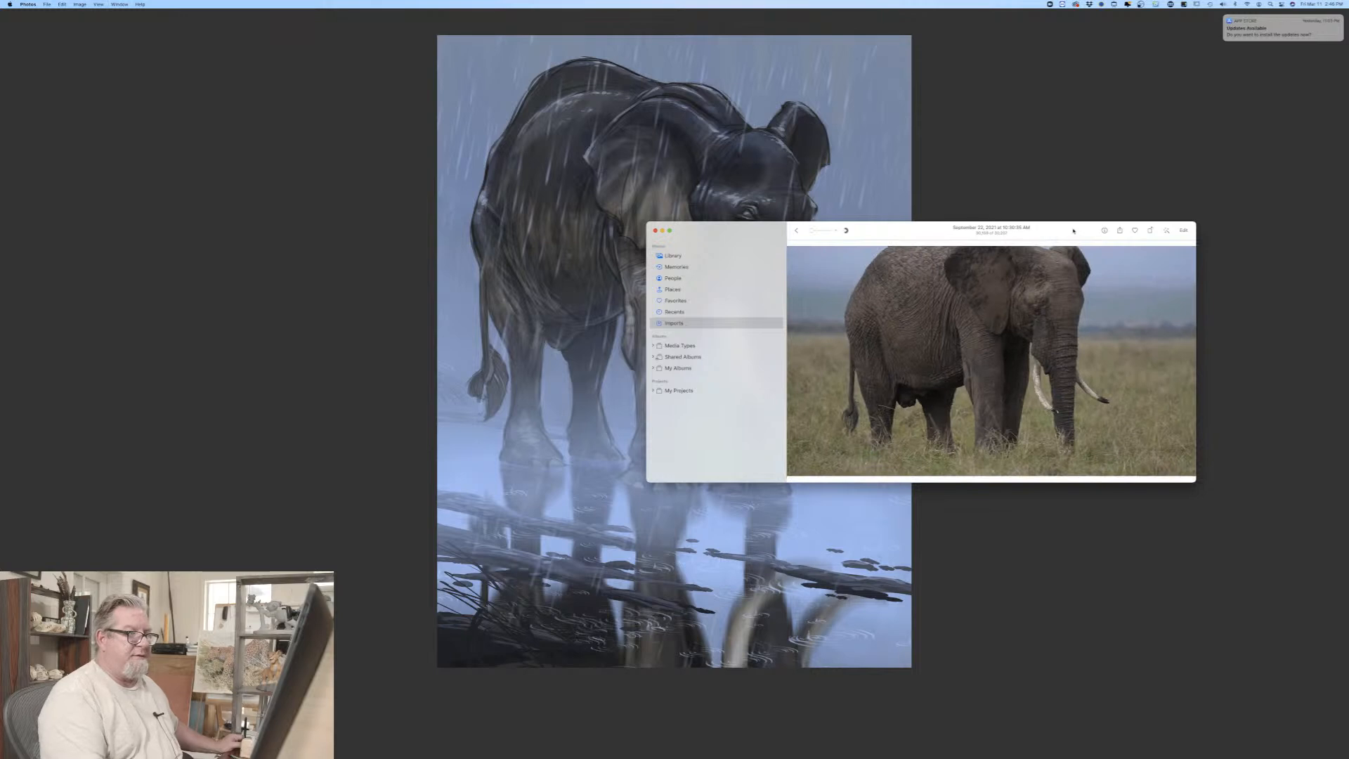
{"action": "mouse_move", "coordinate": [1047, 228]}
{"action": "left_mouse_down"}
{"action": "mouse_move", "coordinate": [986, 263]}
{"action": "mouse_move", "coordinate": [1030, 288]}
{"action": "mouse_move", "coordinate": [1028, 302]}
{"action": "mouse_move", "coordinate": [1003, 0]}
{"action": "left_mouse_up"}
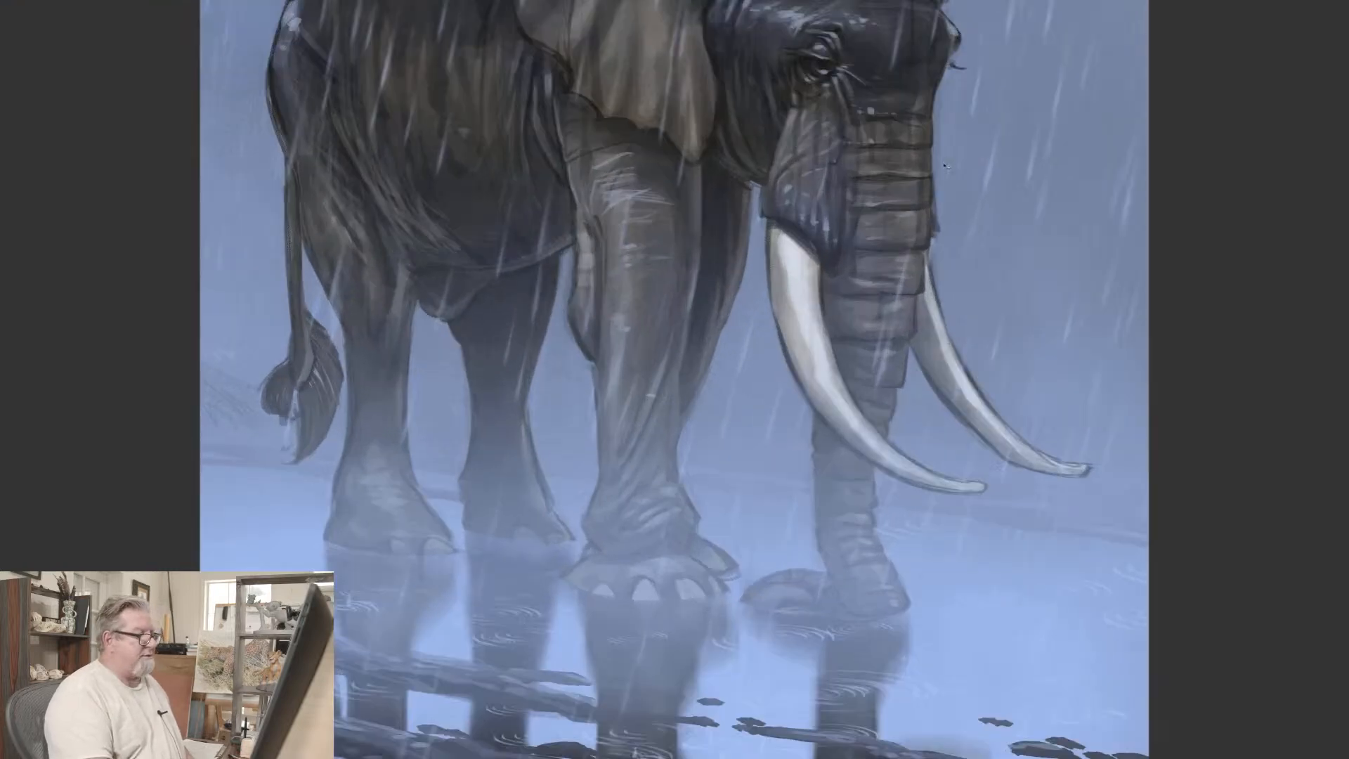
Step: Examine the painting up close, from the rain on the elephant's back and head down to the ripples and splashes
{"action": "scroll", "coordinate": [943, 164], "scroll_direction": "up", "scroll_amount": 6}
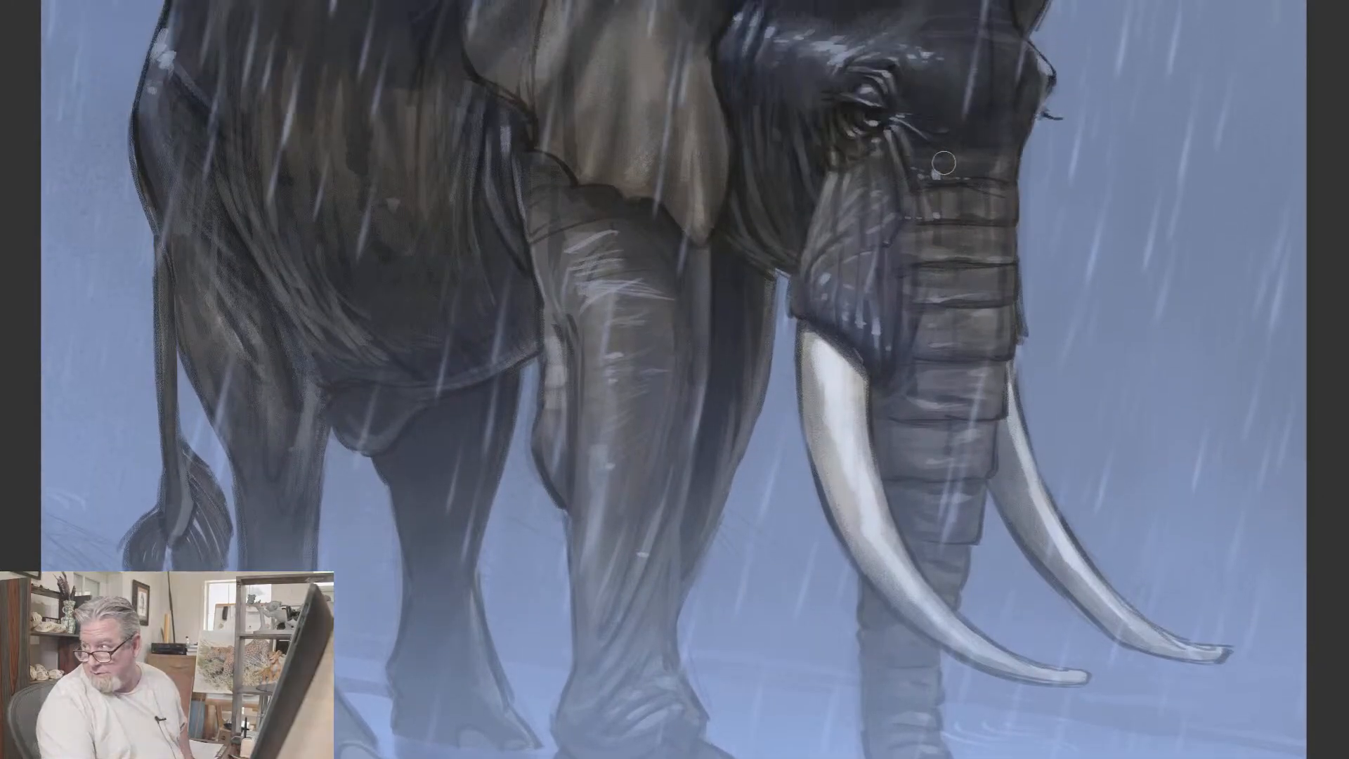
{"action": "scroll", "coordinate": [943, 163], "scroll_direction": "up", "scroll_amount": 3}
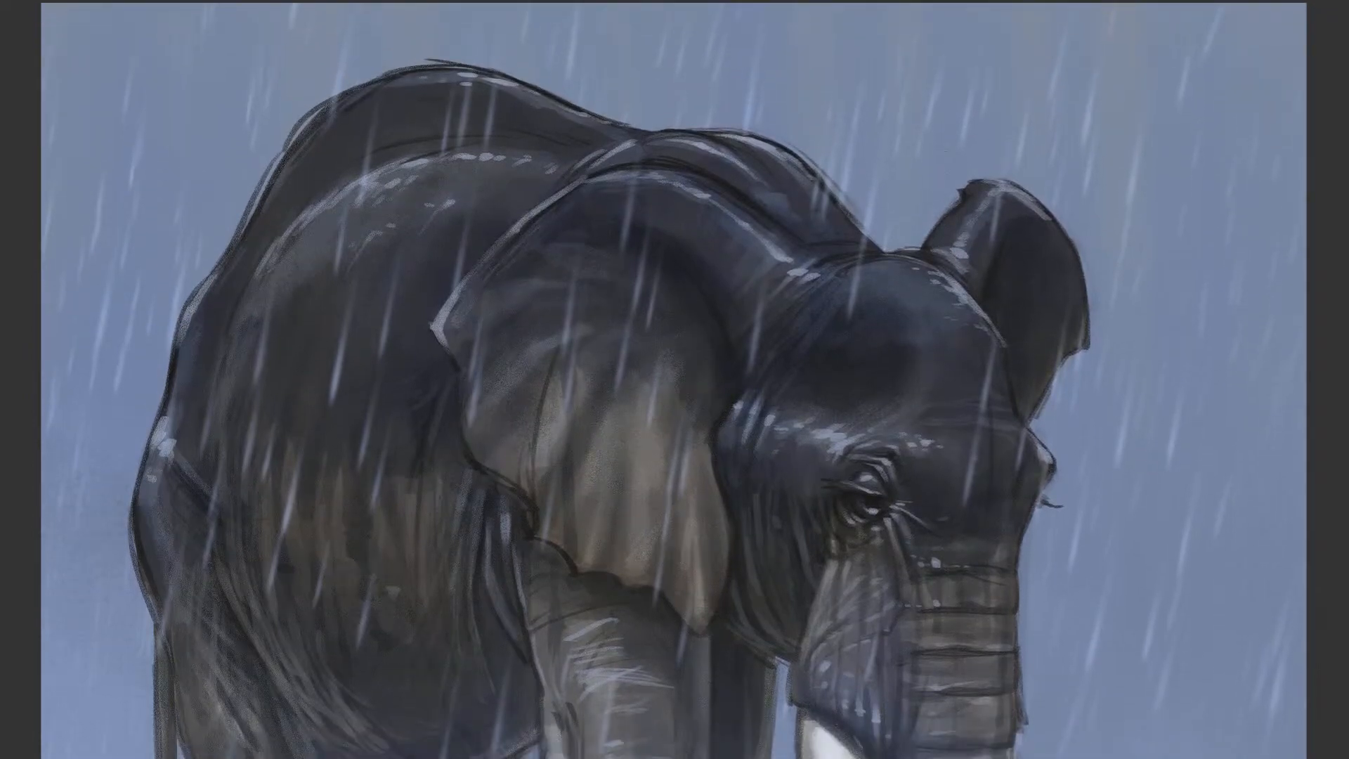
{"action": "key", "text": "ctrl+plus"}
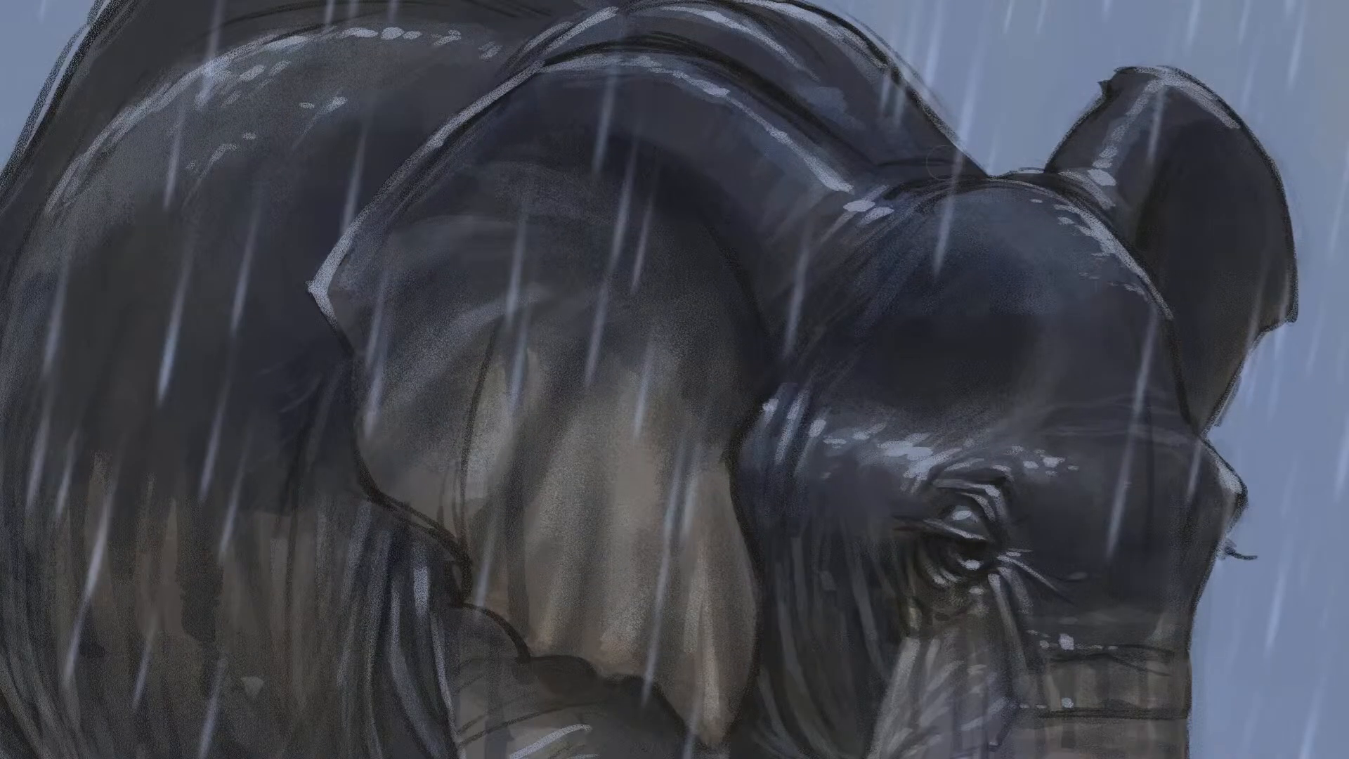
{"action": "scroll", "coordinate": [943, 163], "scroll_direction": "down", "scroll_amount": 6}
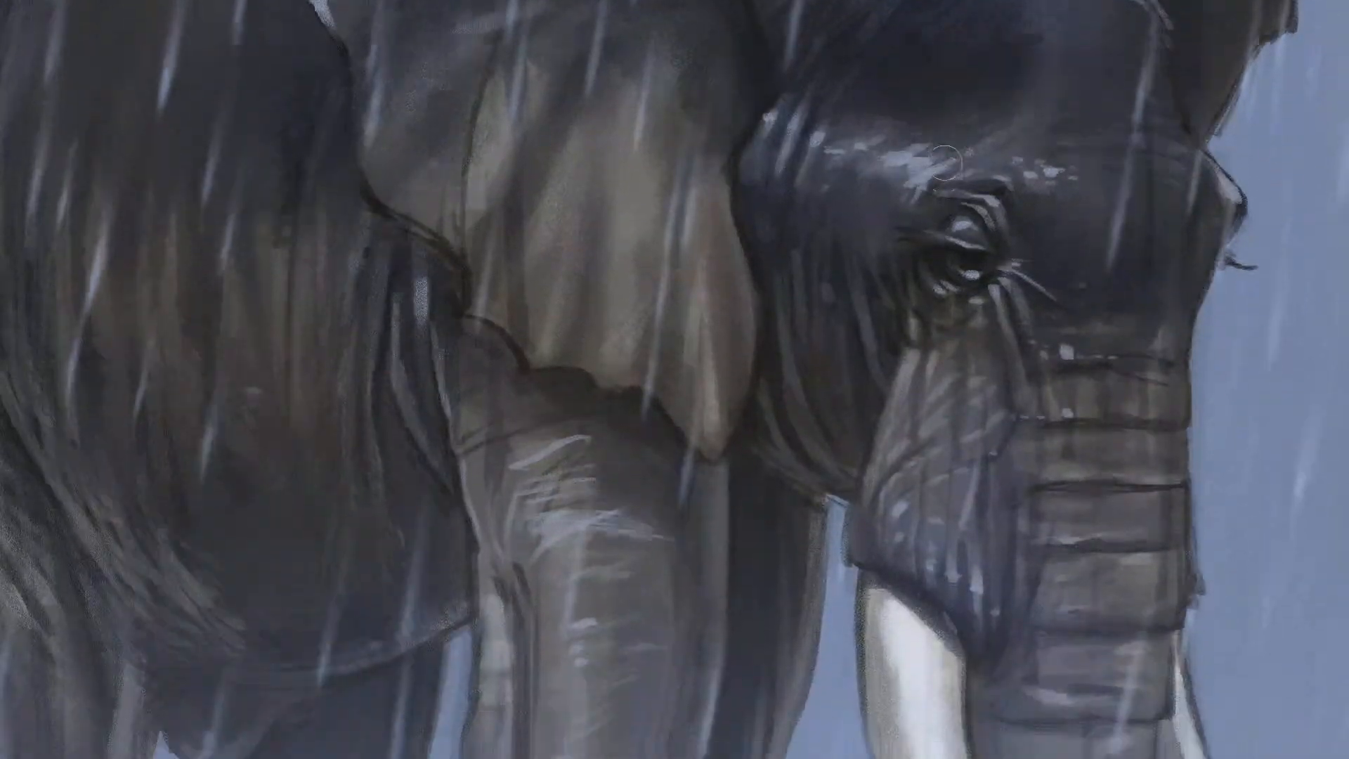
{"action": "scroll", "coordinate": [944, 163], "scroll_direction": "down", "scroll_amount": 4}
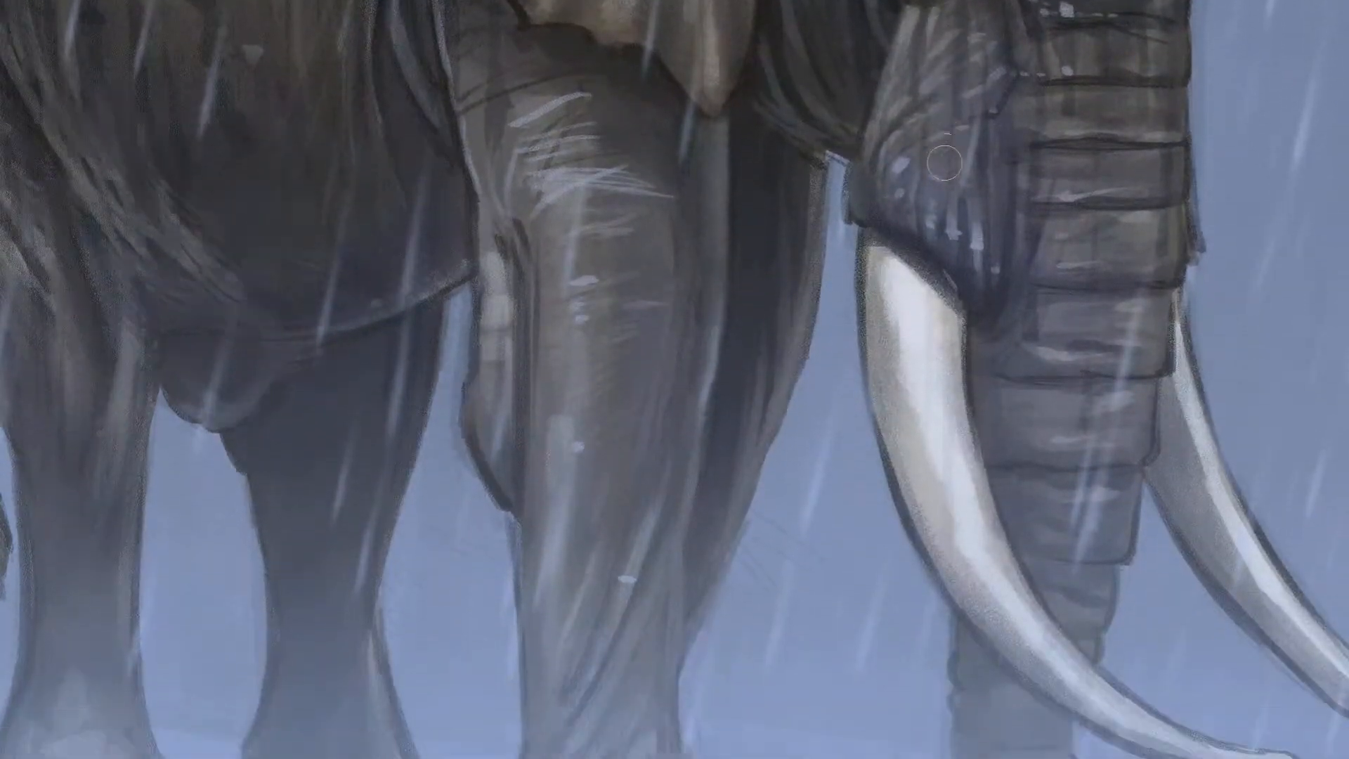
{"action": "scroll", "coordinate": [944, 163], "scroll_direction": "down", "scroll_amount": 6}
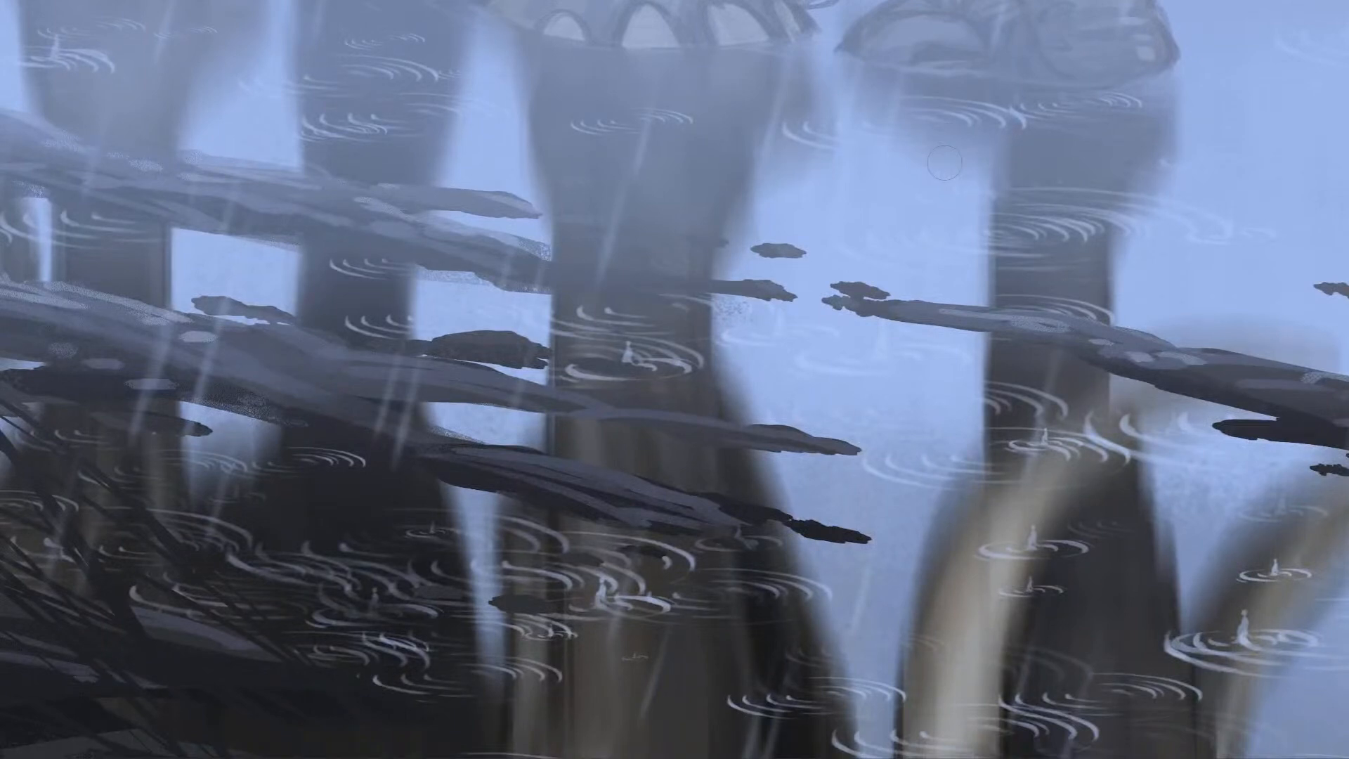
Step: Examine the whole elephant painting from its back to the water reflections, fit it in view and leave the full-screen display
{"action": "key", "text": "ctrl+minus"}
{"action": "key", "text": "ctrl+minus"}
{"action": "key", "text": "ctrl+minus"}
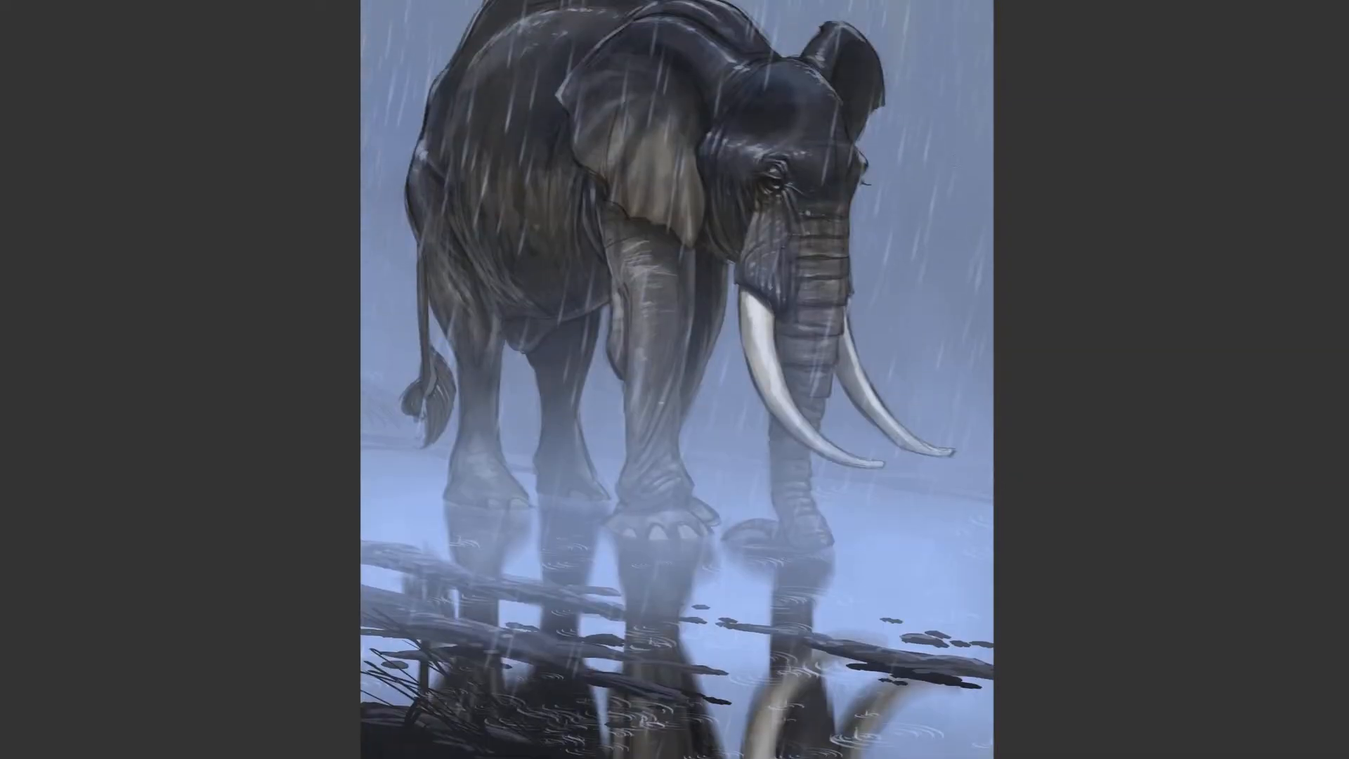
{"action": "scroll", "coordinate": [676, 380], "scroll_direction": "up", "scroll_amount": 3}
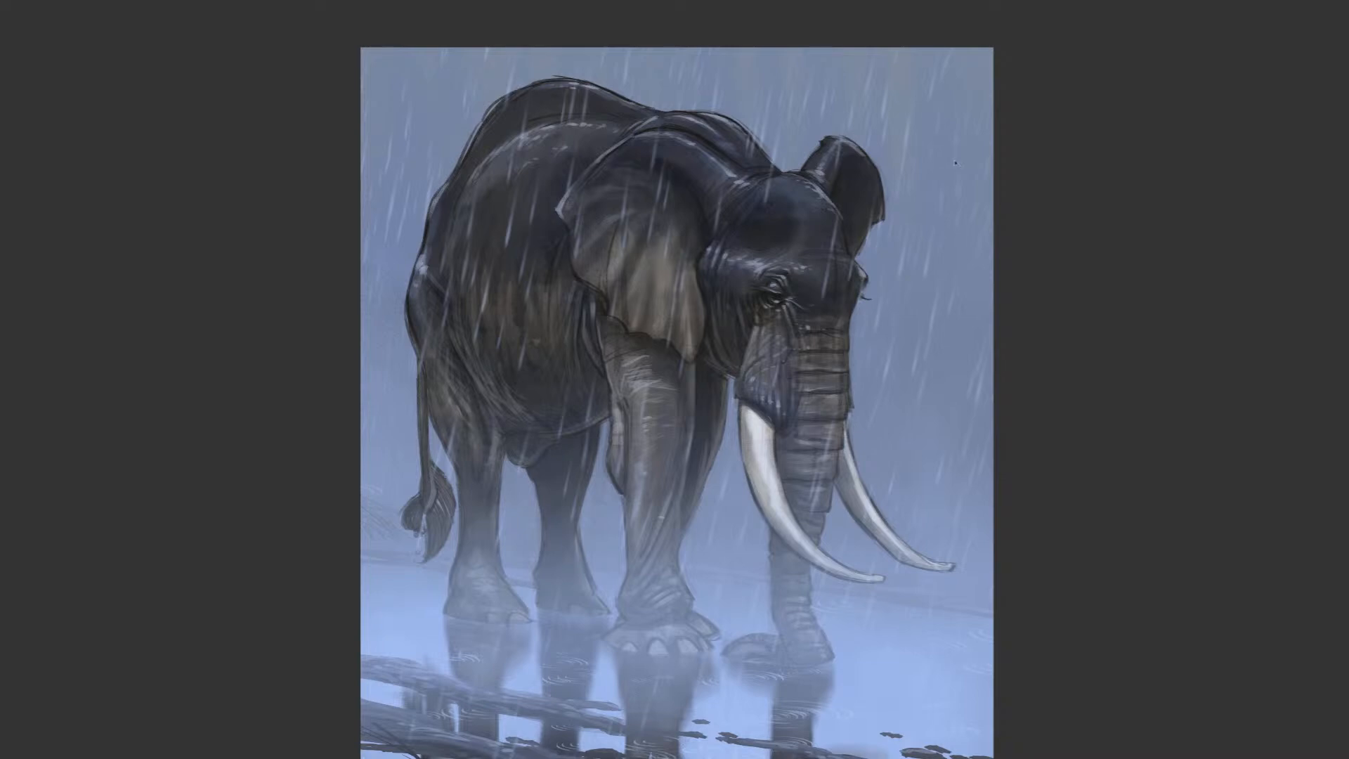
{"action": "key", "text": "ctrl+0"}
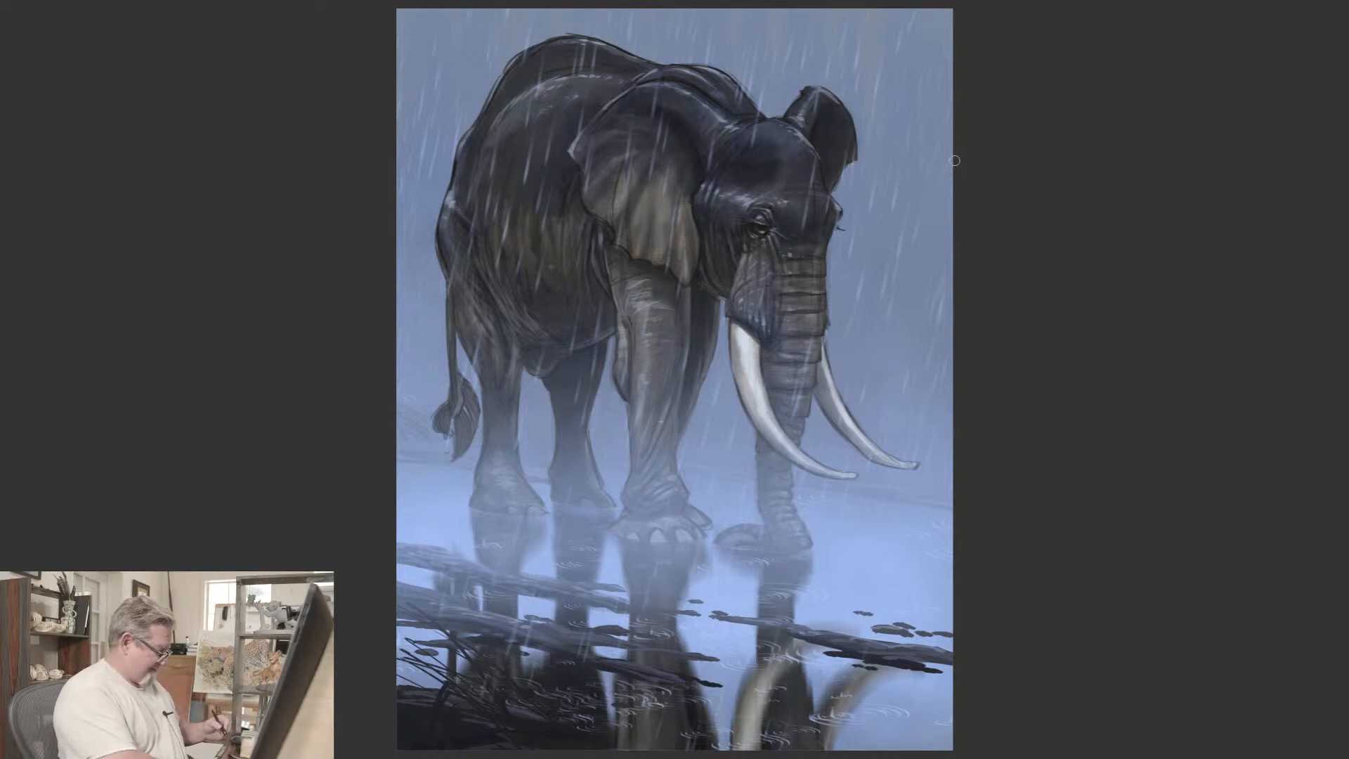
{"action": "key", "text": "f"}
{"action": "key", "text": "f"}
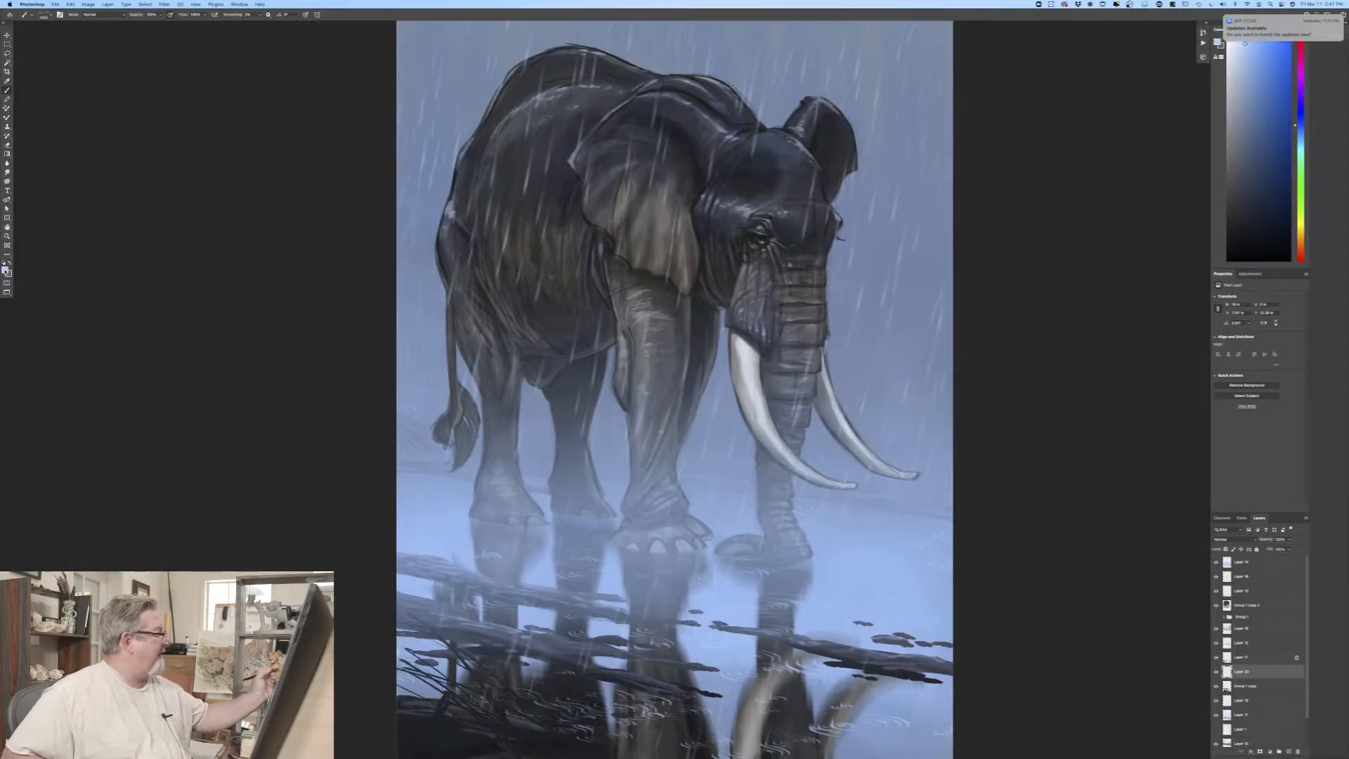
Step: Keep the current light blue foreground colour and replace the ripple brush with a handwriting brush from another preset group
{"action": "left_click", "coordinate": [5, 269]}
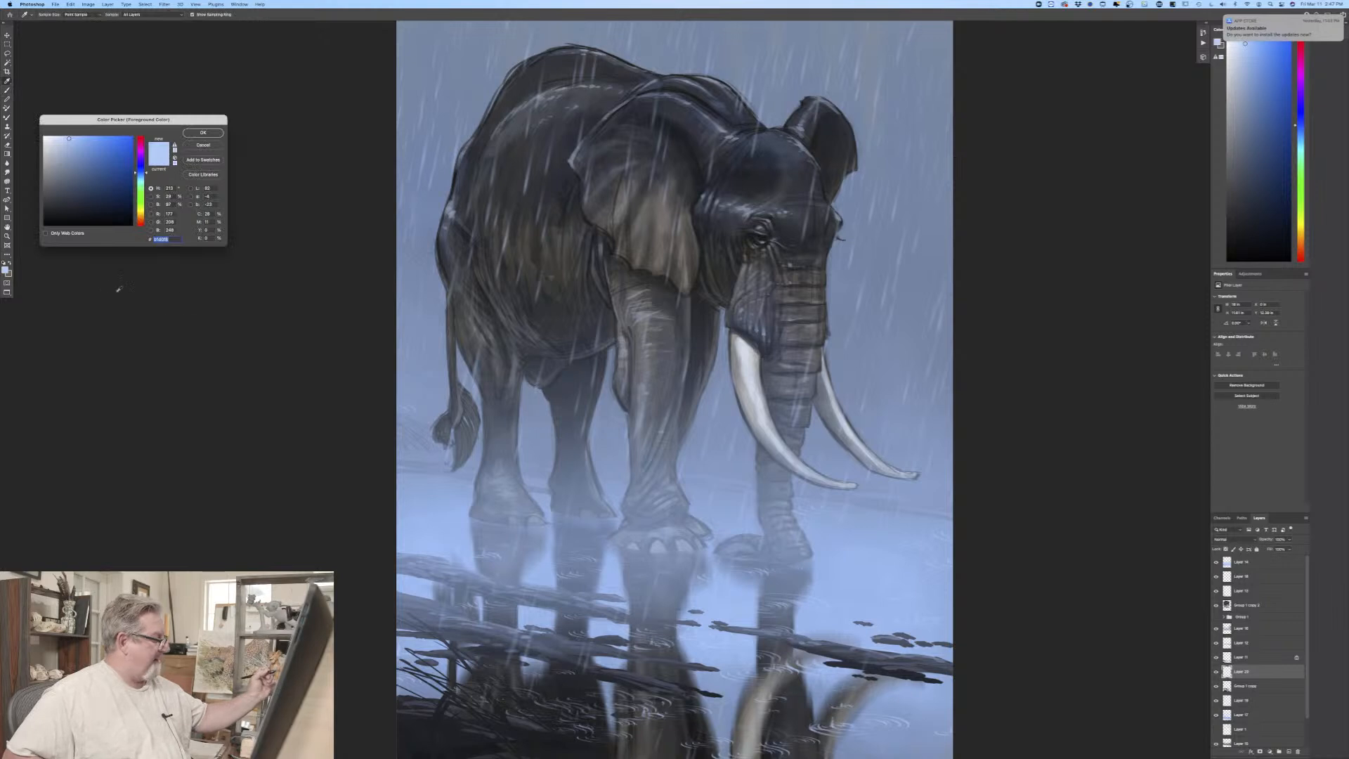
{"action": "left_click", "coordinate": [190, 133]}
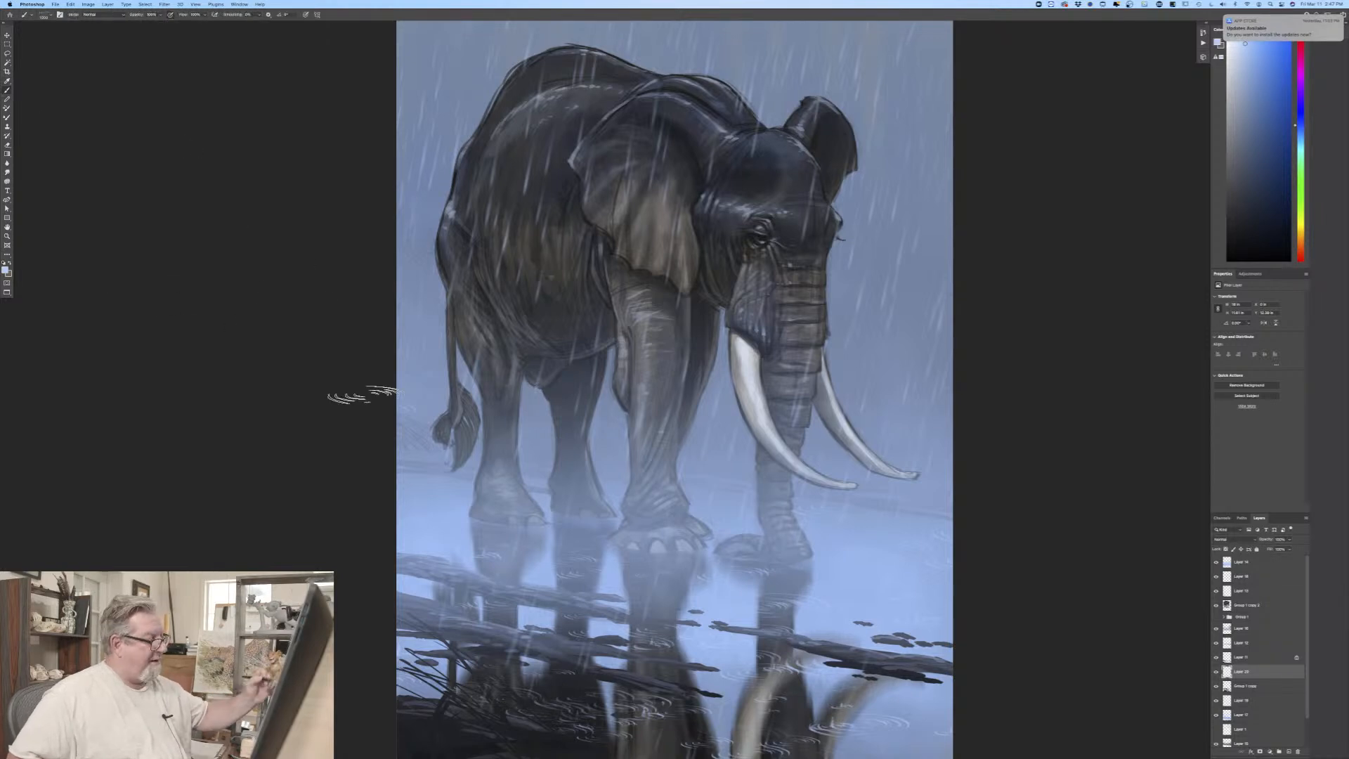
{"action": "left_click", "coordinate": [47, 16]}
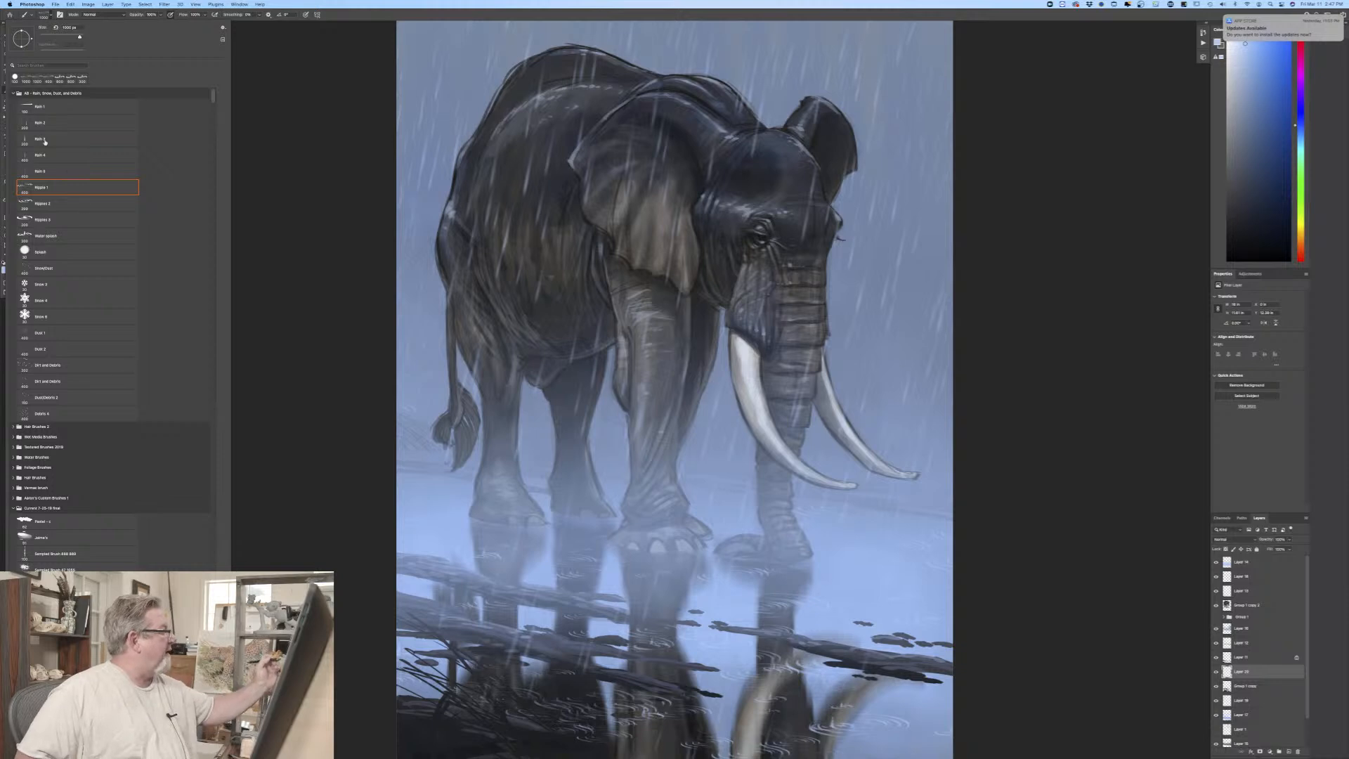
{"action": "left_click", "coordinate": [13, 94]}
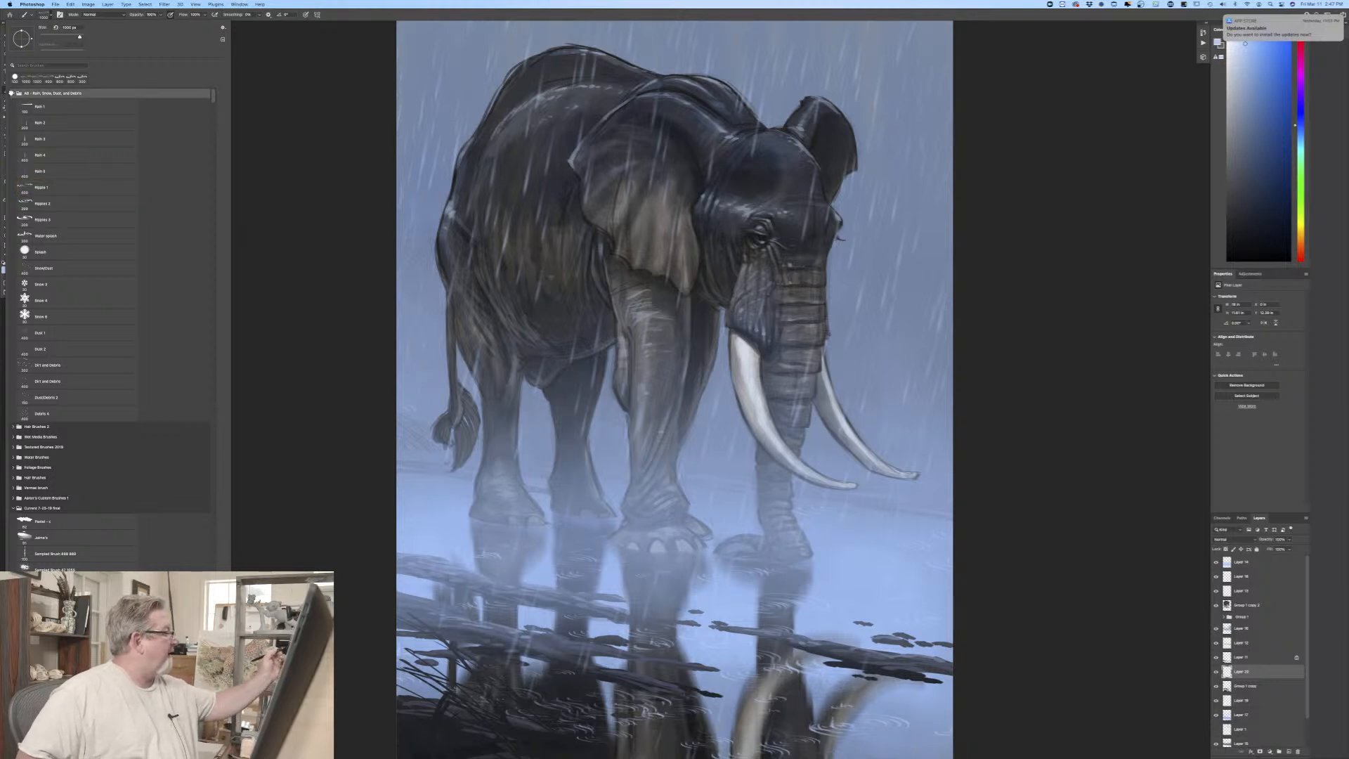
{"action": "left_click", "coordinate": [13, 93]}
{"action": "left_click", "coordinate": [42, 199]}
{"action": "left_click", "coordinate": [299, 338]}
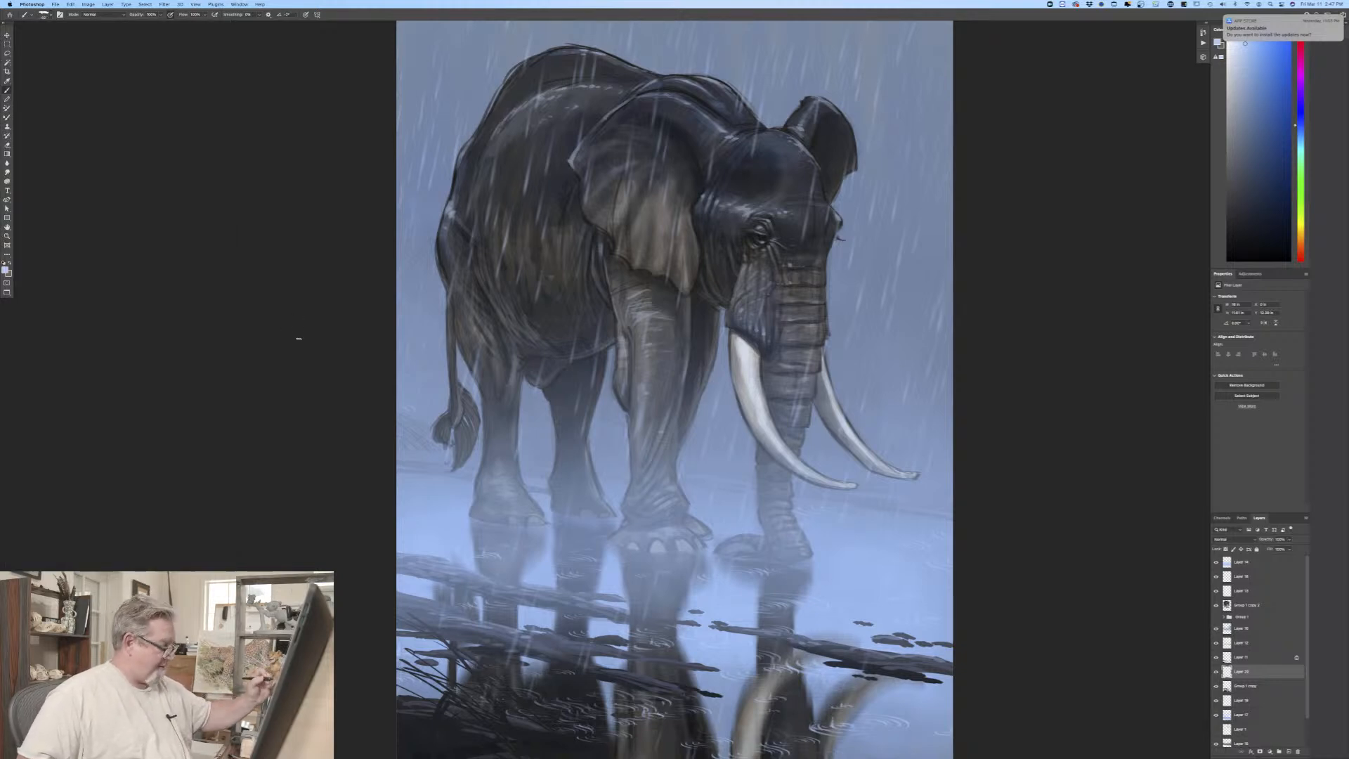
Step: Add a new empty layer above the topmost layer for signing the water area at the painting's lower right
{"action": "key", "text": "super+plus"}
{"action": "key", "text": "super+plus"}
{"action": "mouse_move", "coordinate": [370, 751]}
{"action": "left_mouse_down"}
{"action": "mouse_move", "coordinate": [633, 347]}
{"action": "mouse_move", "coordinate": [697, 221]}
{"action": "mouse_move", "coordinate": [462, 189]}
{"action": "mouse_move", "coordinate": [153, 188]}
{"action": "left_mouse_up"}
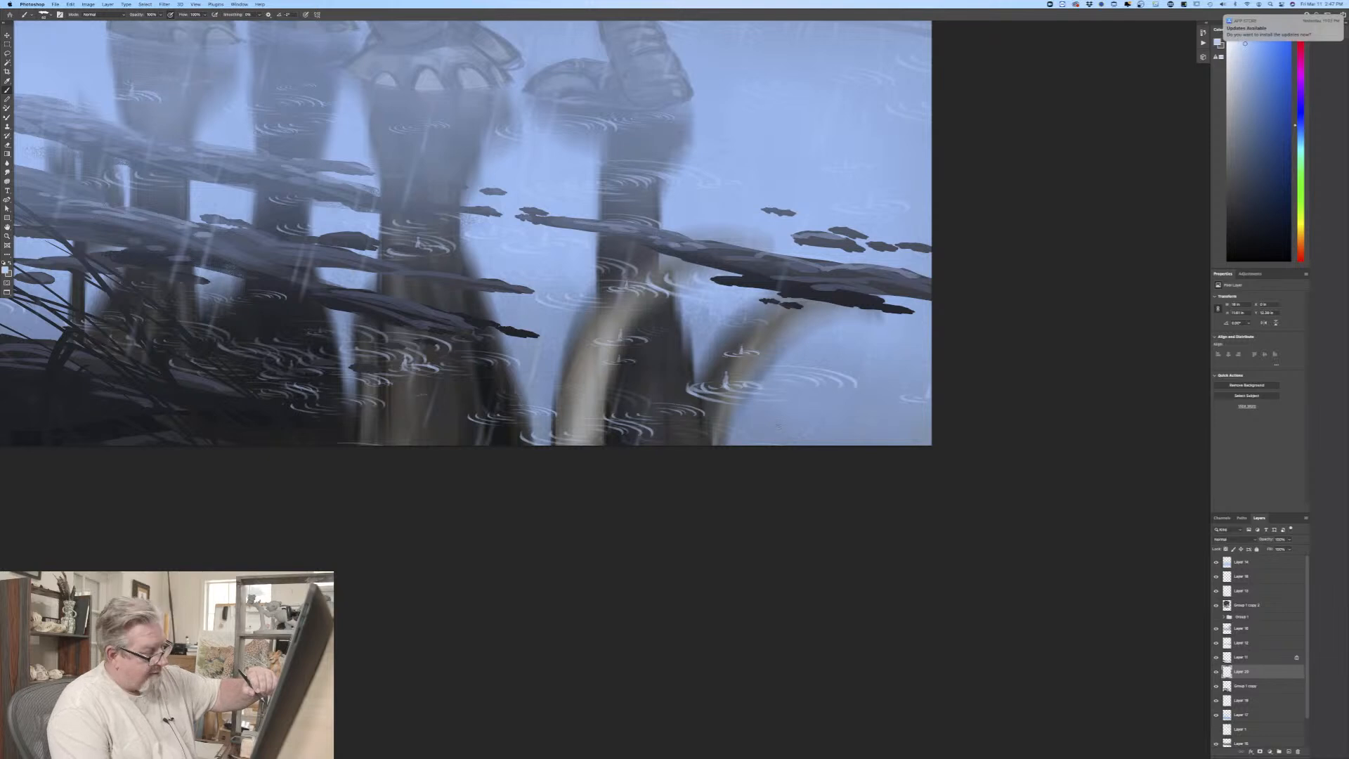
{"action": "left_click", "coordinate": [1245, 563]}
{"action": "left_click", "coordinate": [1284, 750]}
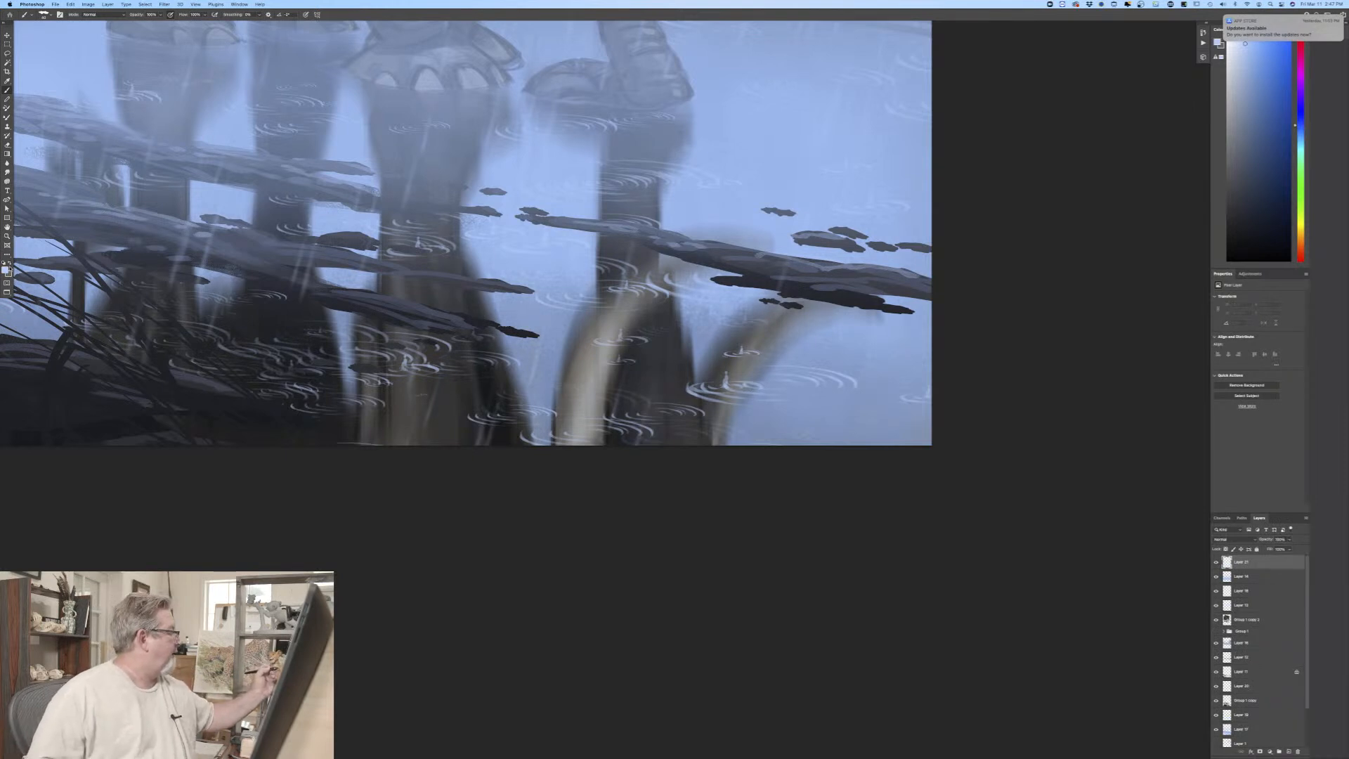
Step: Choose a near-white foreground colour and handwrite the artist's signature in the painting's lower-right corner
{"action": "left_click", "coordinate": [7, 270]}
{"action": "left_click", "coordinate": [67, 137]}
{"action": "left_click", "coordinate": [202, 135]}
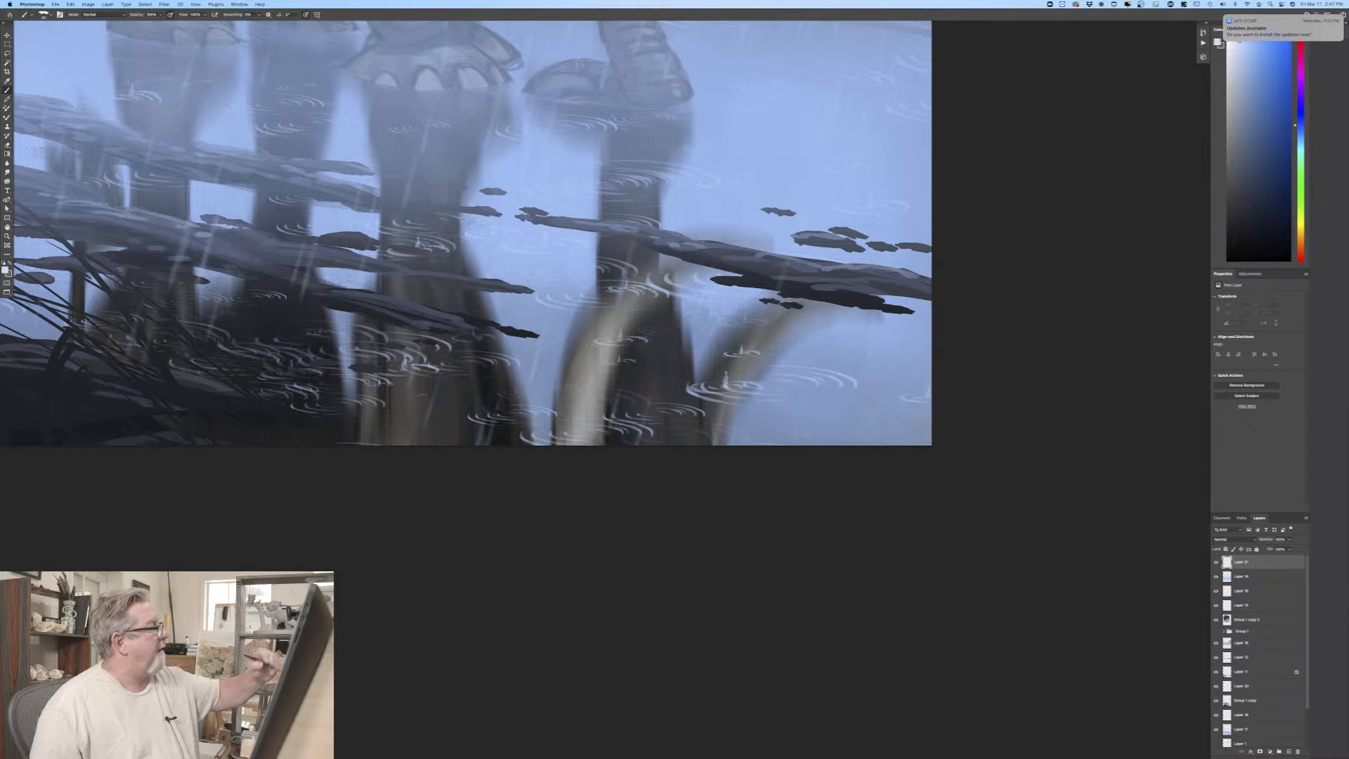
{"action": "mouse_move", "coordinate": [782, 393]}
{"action": "left_mouse_down"}
{"action": "mouse_move", "coordinate": [773, 422]}
{"action": "mouse_move", "coordinate": [876, 416]}
{"action": "left_mouse_up"}
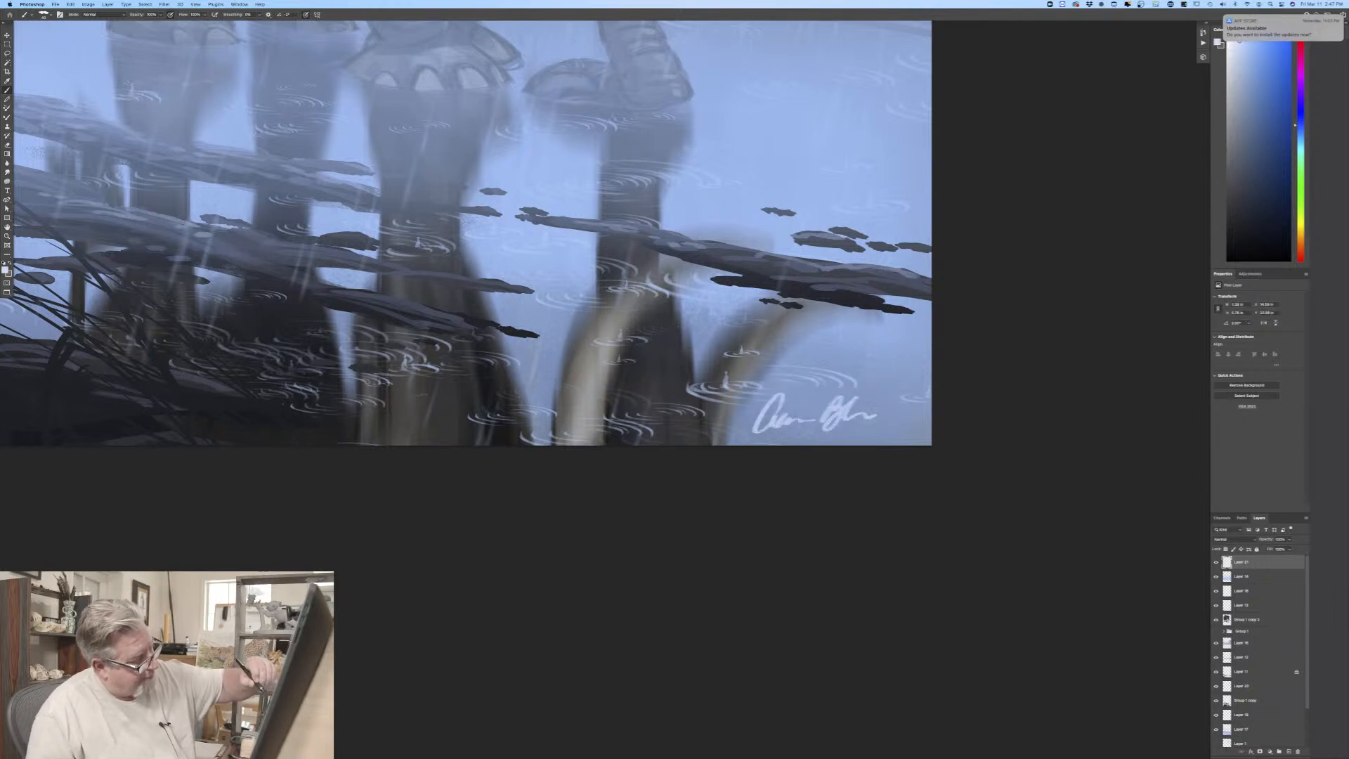
{"action": "key", "text": "super+0"}
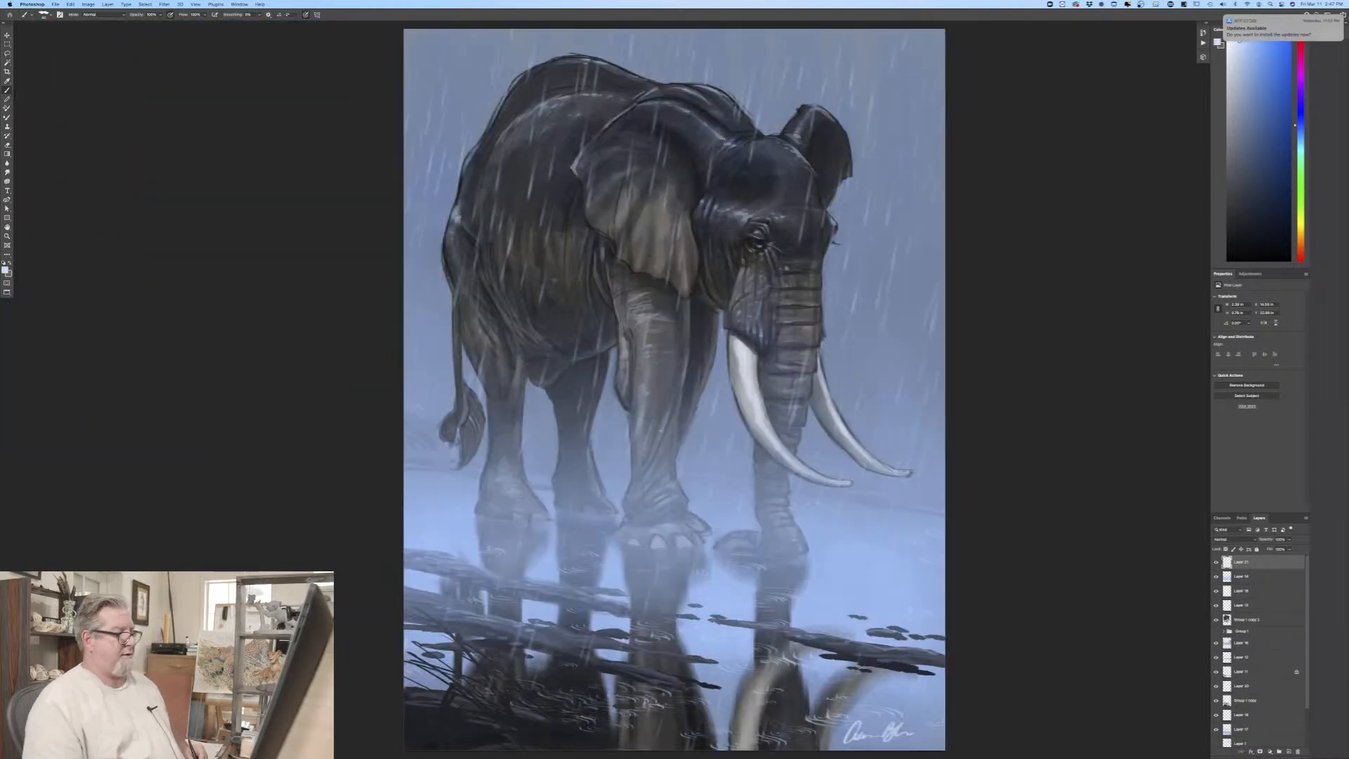